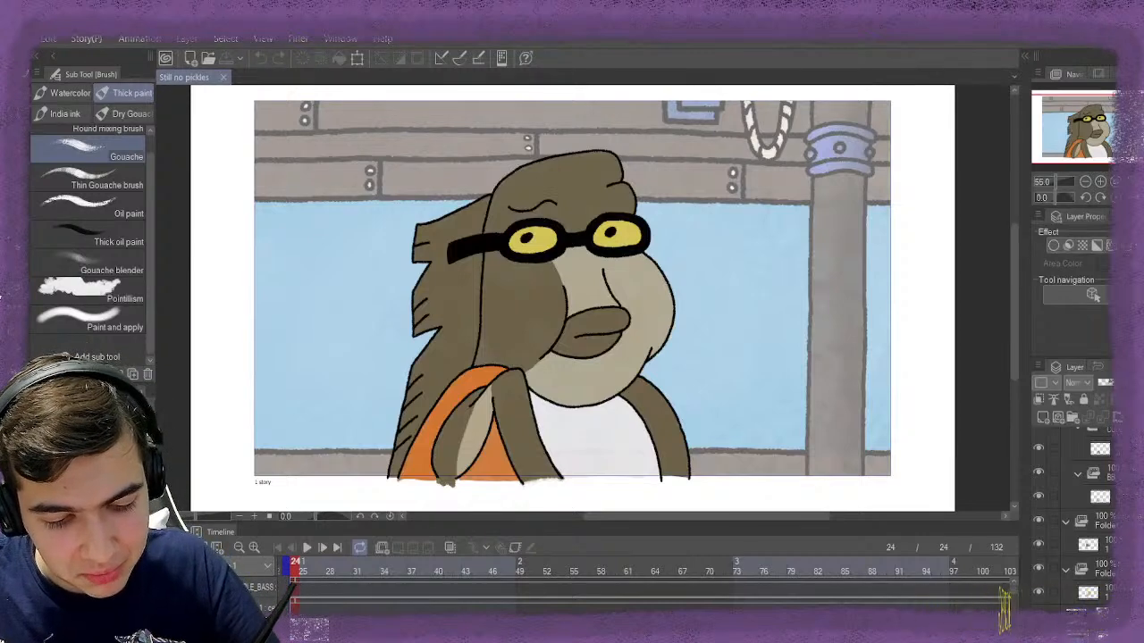
# Step between frames 24, 25 and 27 to compare the fish character's pose, mouth and colour fills
pyautogui.click(1085, 440)
pyautogui.scroll(-2, 643, 592)
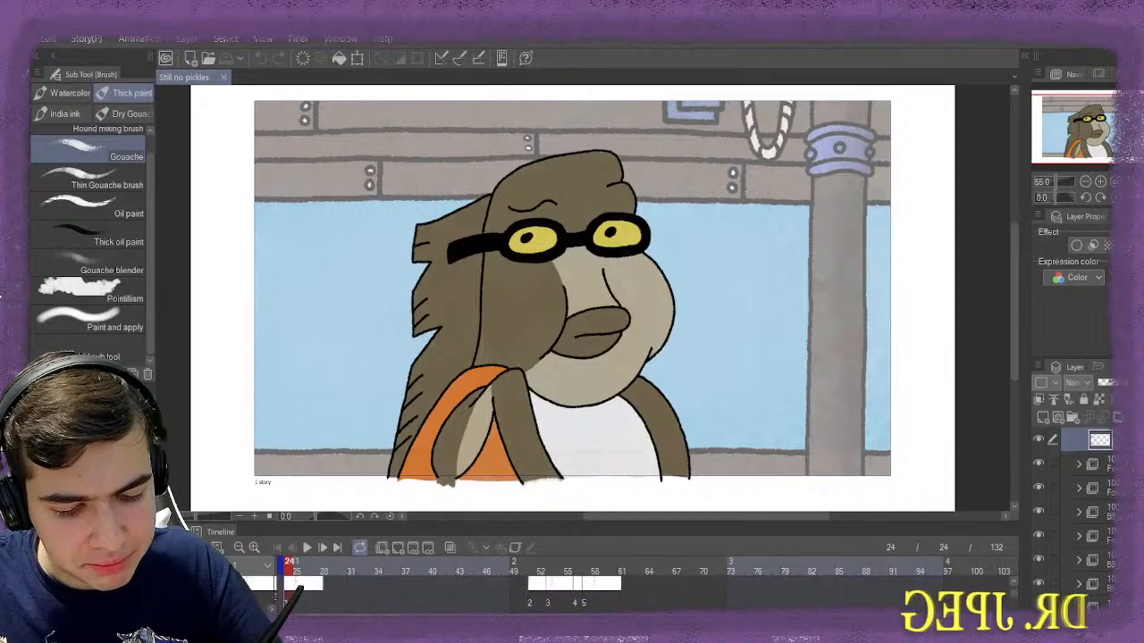
pyautogui.scroll(-2, 625, 595)
pyautogui.scroll(-1, 581, 594)
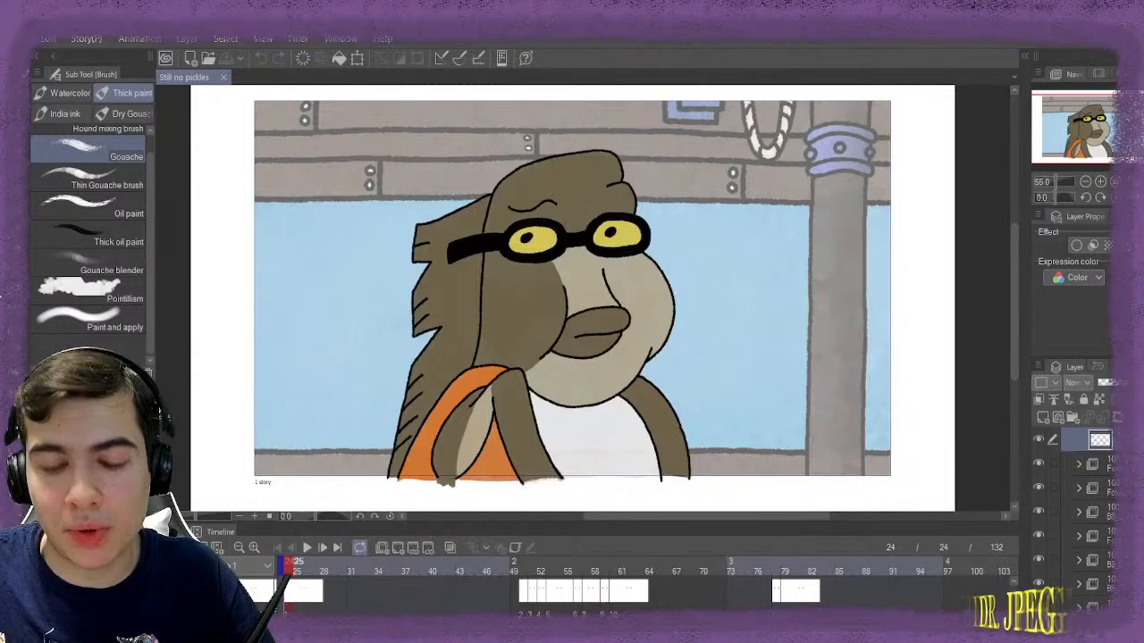
pyautogui.click(298, 566)
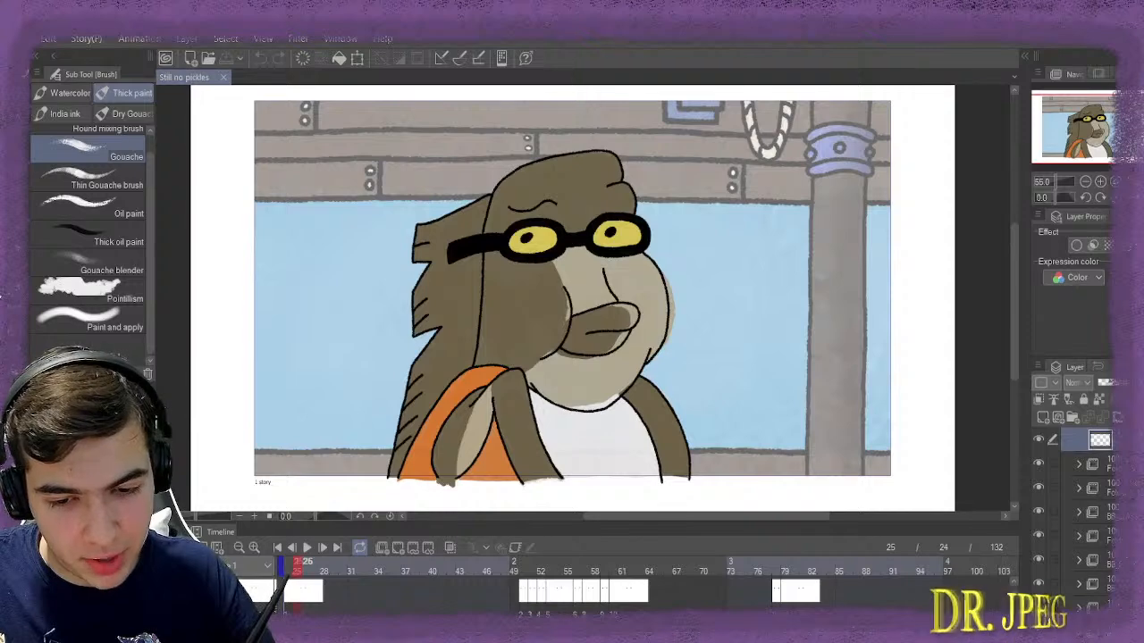
pyautogui.click(316, 566)
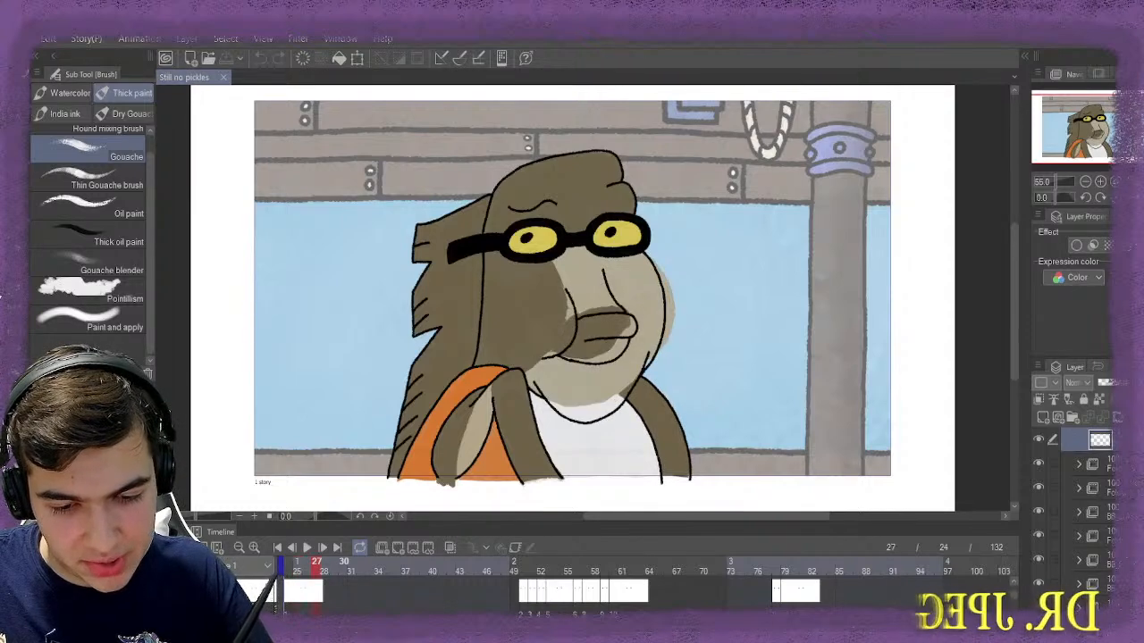
pyautogui.click(289, 566)
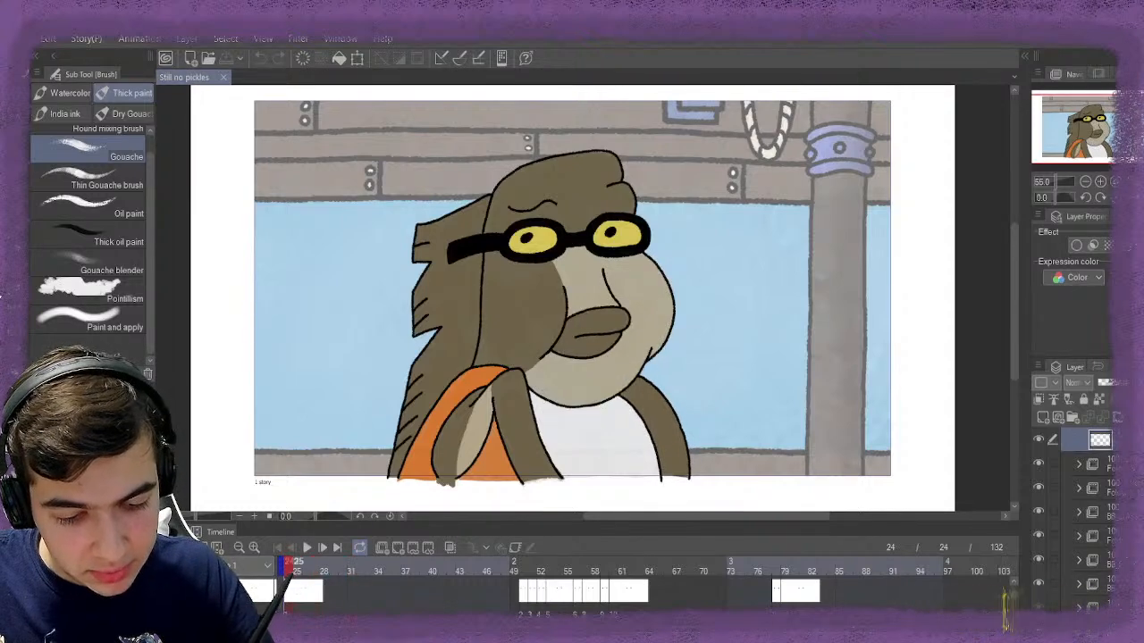
pyautogui.click(297, 566)
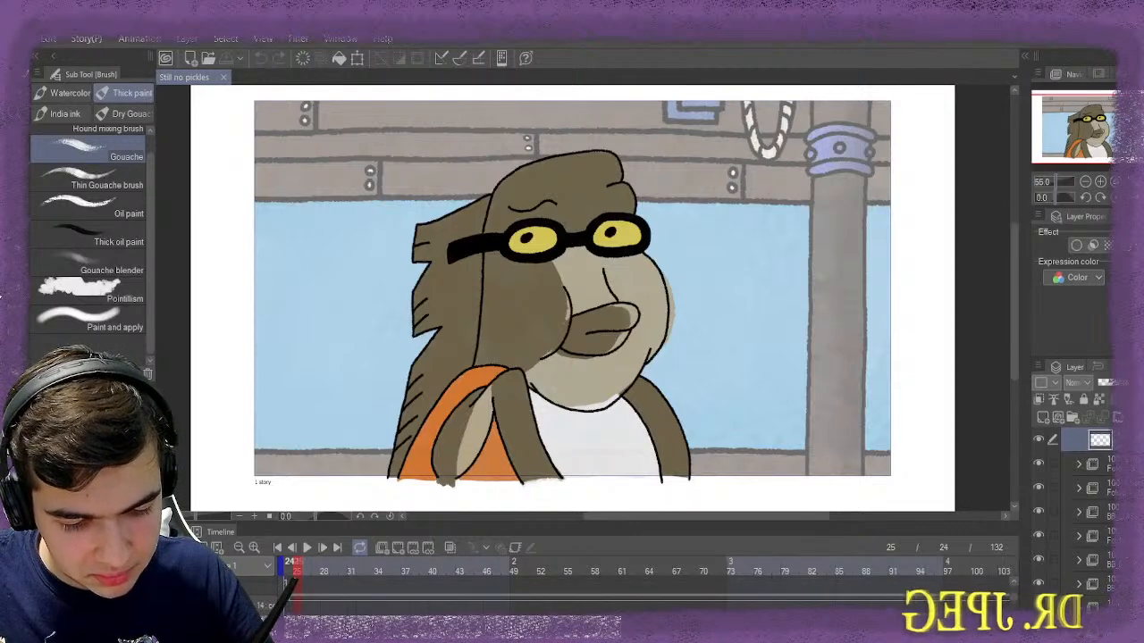
# Find the BB_COLOR track in the timeline and add a new animation cel to it at frame 25
pyautogui.scroll(-5, 572, 595)
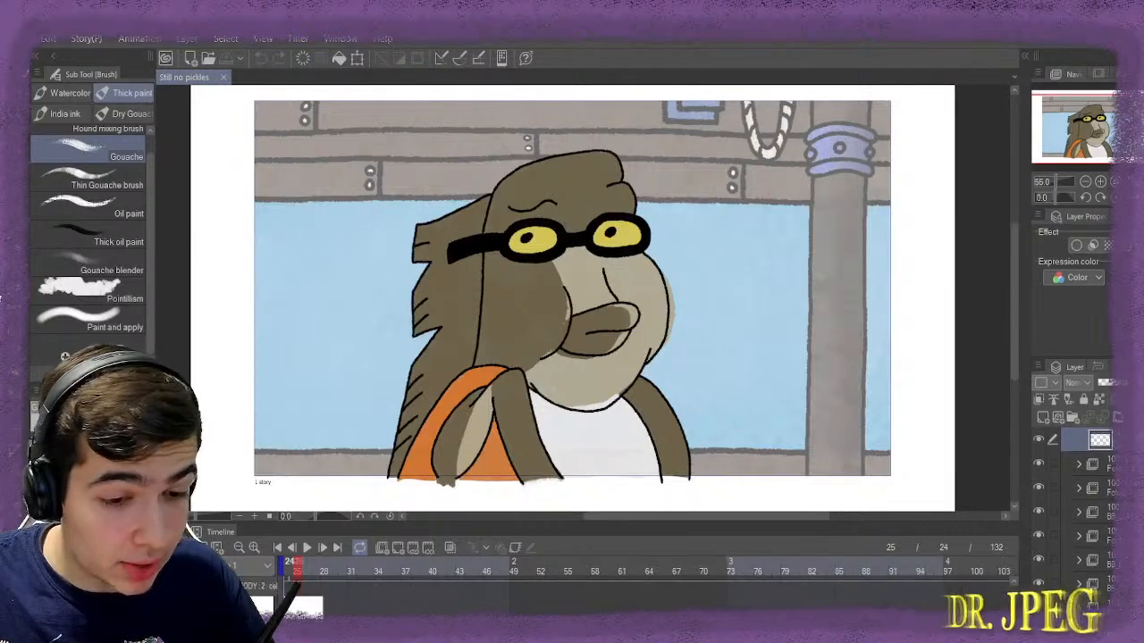
pyautogui.scroll(-2, 572, 594)
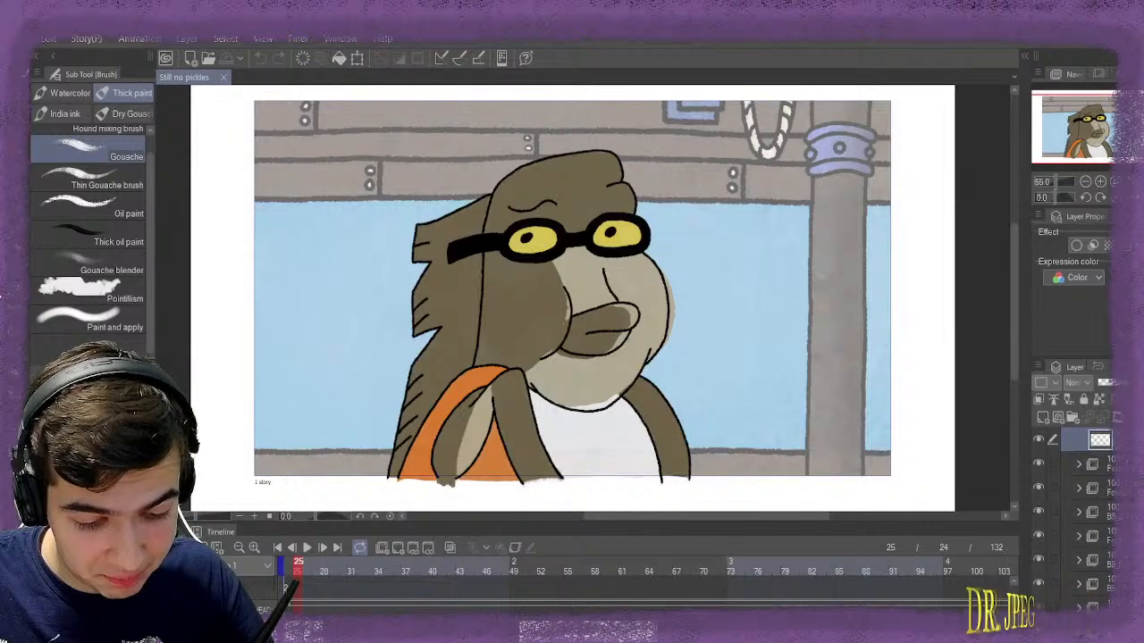
pyautogui.scroll(-2, 572, 594)
pyautogui.scroll(-1, 572, 594)
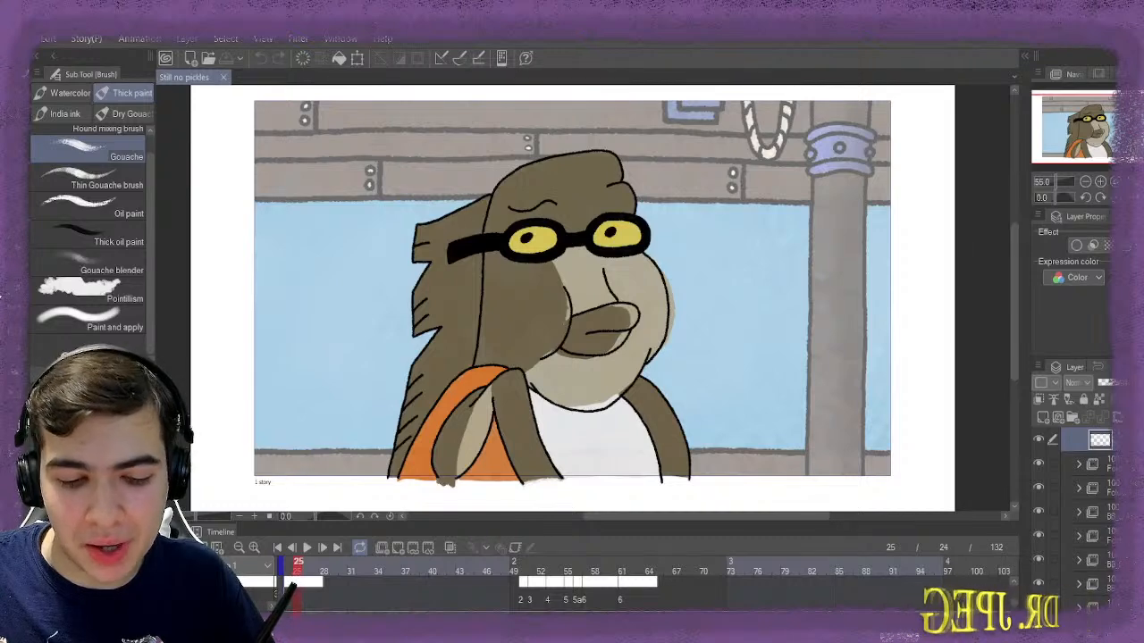
pyautogui.scroll(-2, 572, 594)
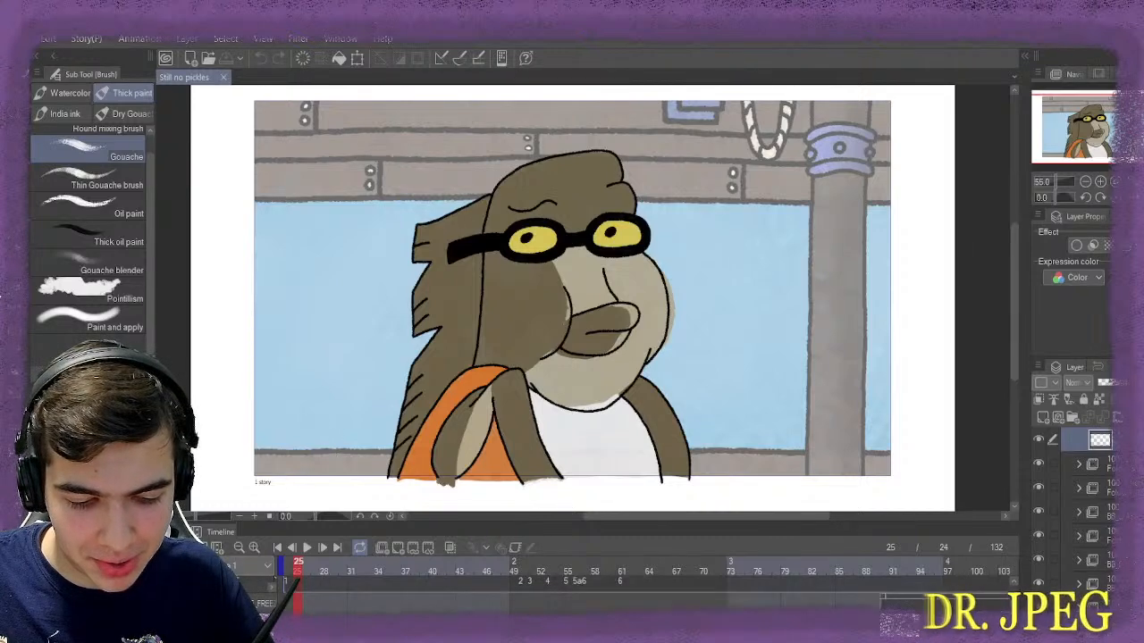
pyautogui.scroll(-2, 572, 594)
pyautogui.scroll(-1, 572, 594)
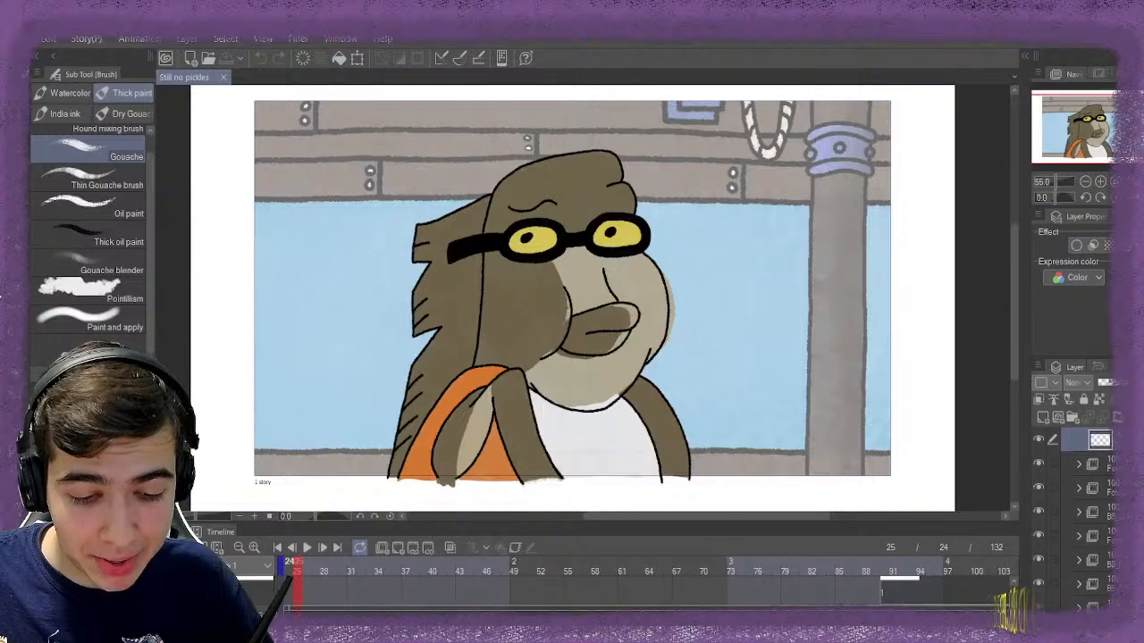
pyautogui.scroll(-4, 625, 594)
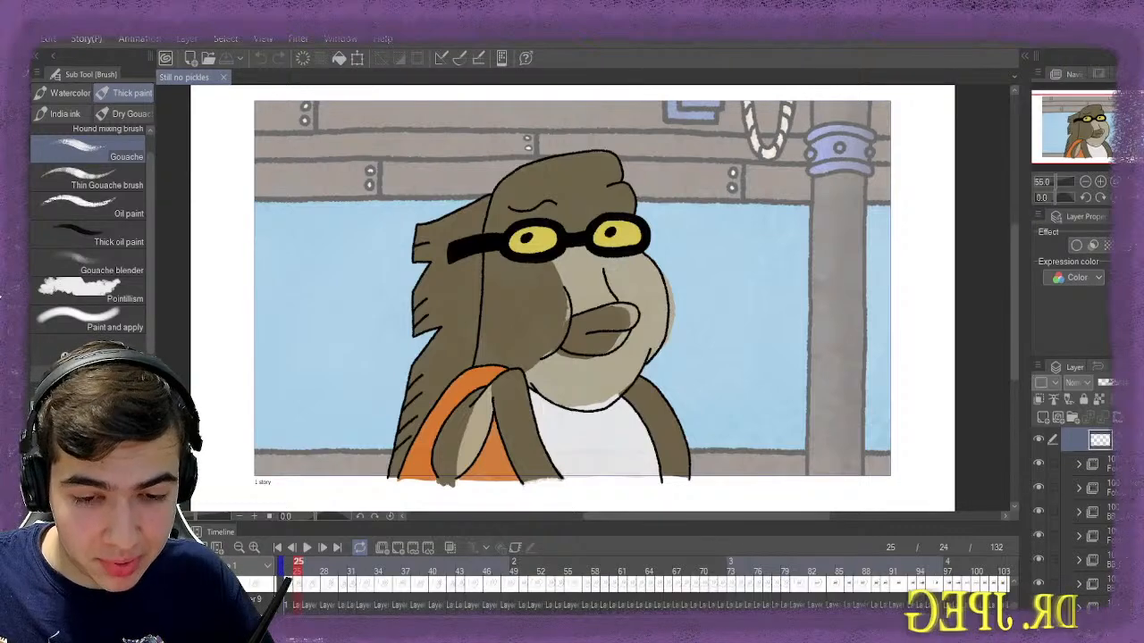
pyautogui.scroll(-3, 625, 594)
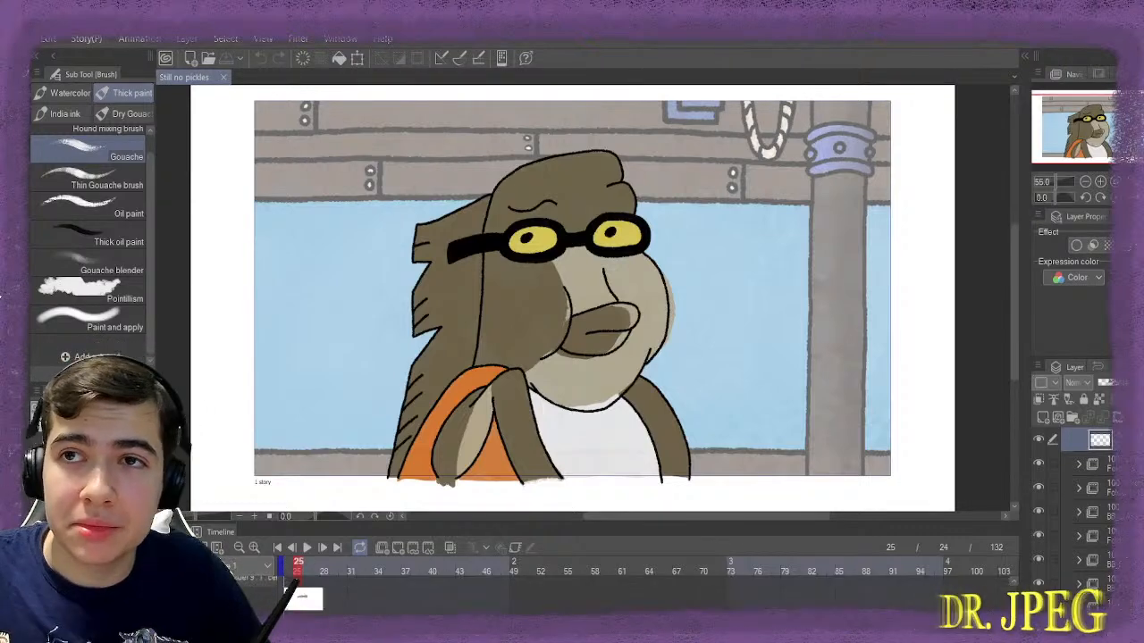
pyautogui.scroll(-4, 626, 595)
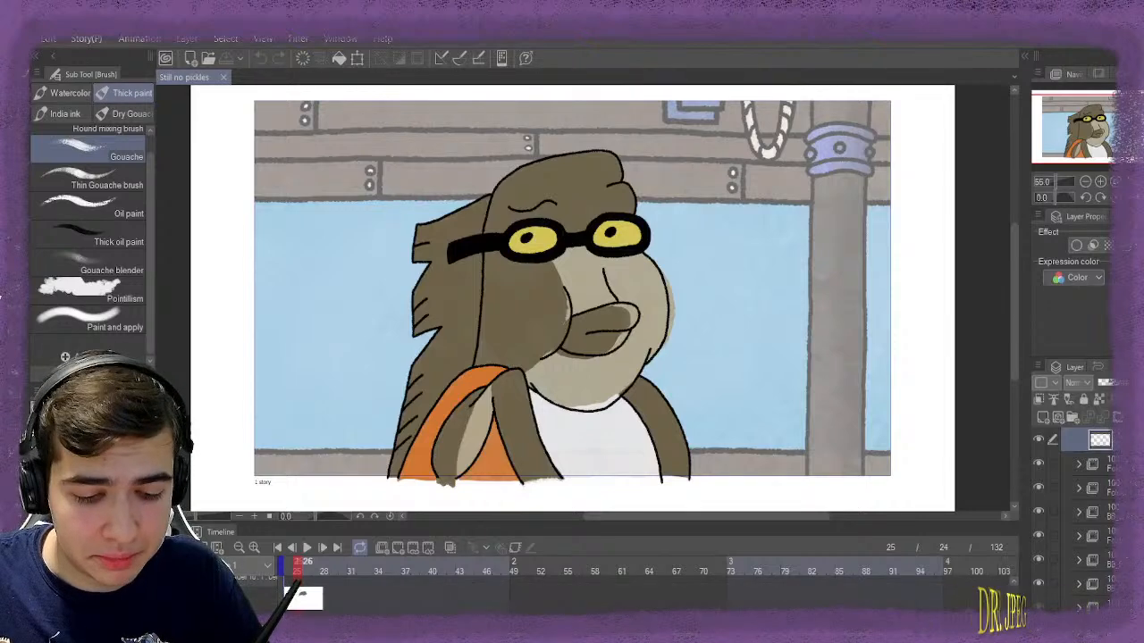
pyautogui.scroll(-4, 626, 594)
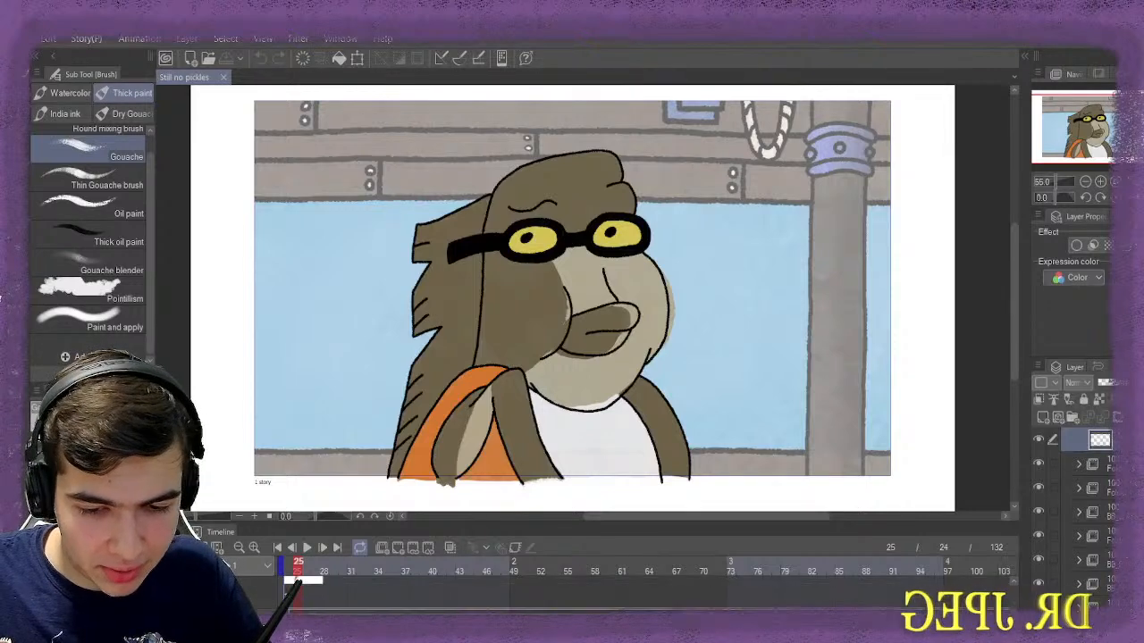
pyautogui.scroll(-3, 626, 594)
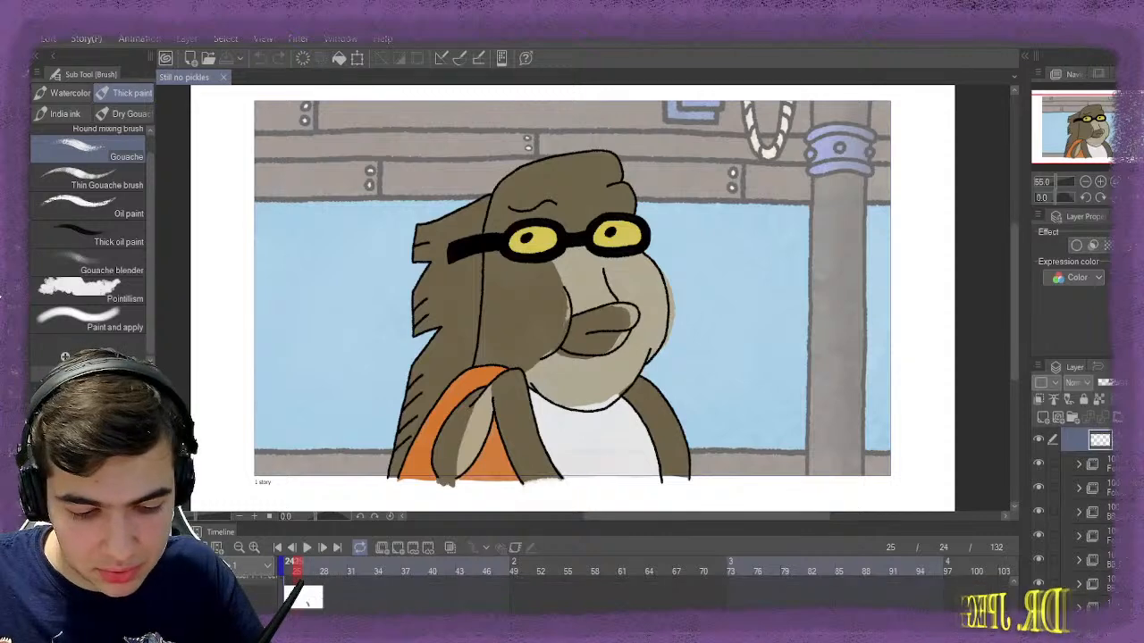
pyautogui.scroll(-4, 625, 594)
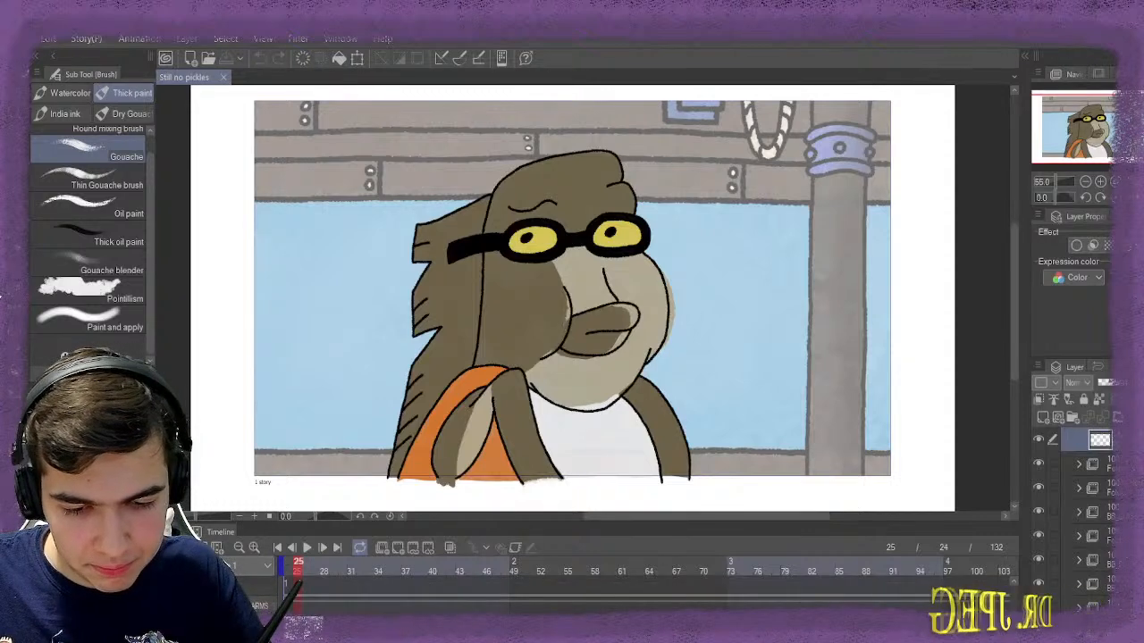
pyautogui.scroll(-1, 625, 594)
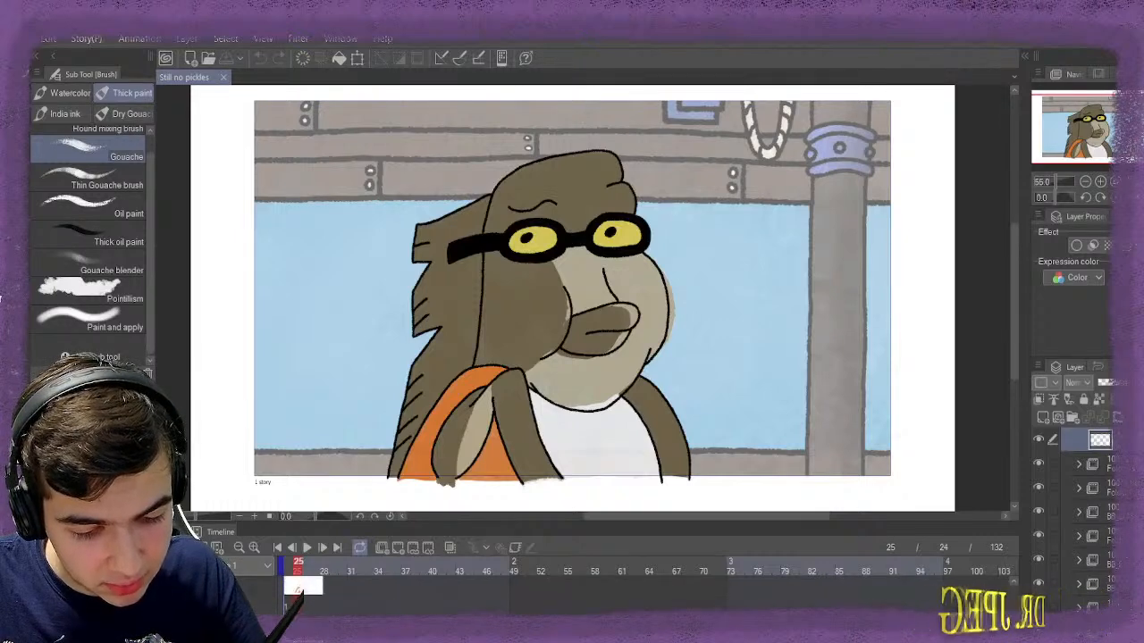
pyautogui.click(255, 581)
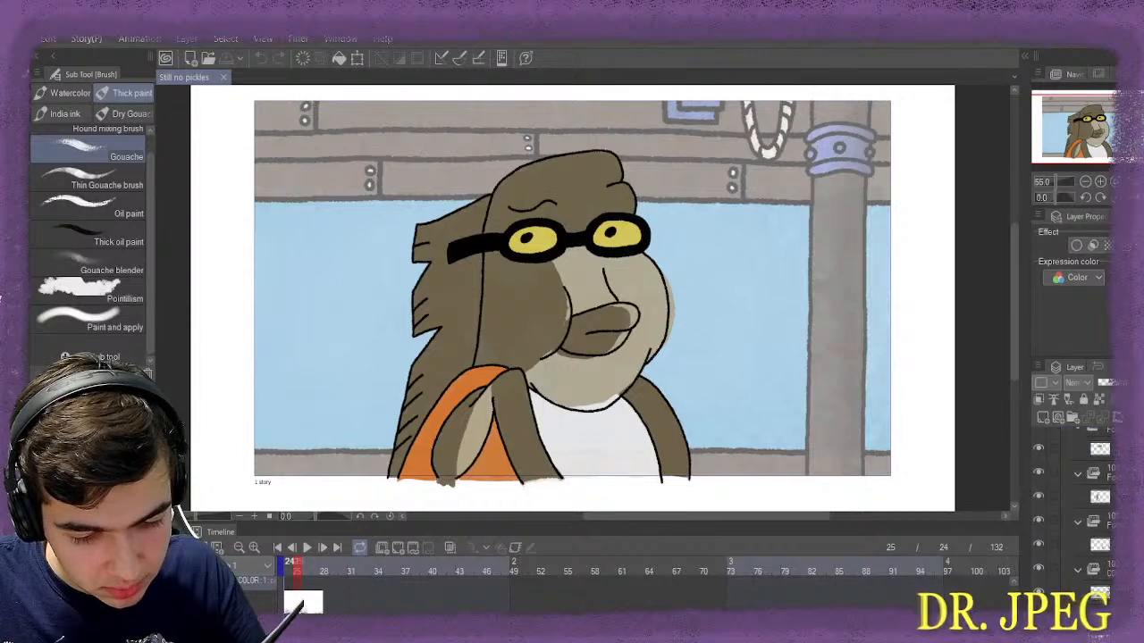
pyautogui.click(398, 548)
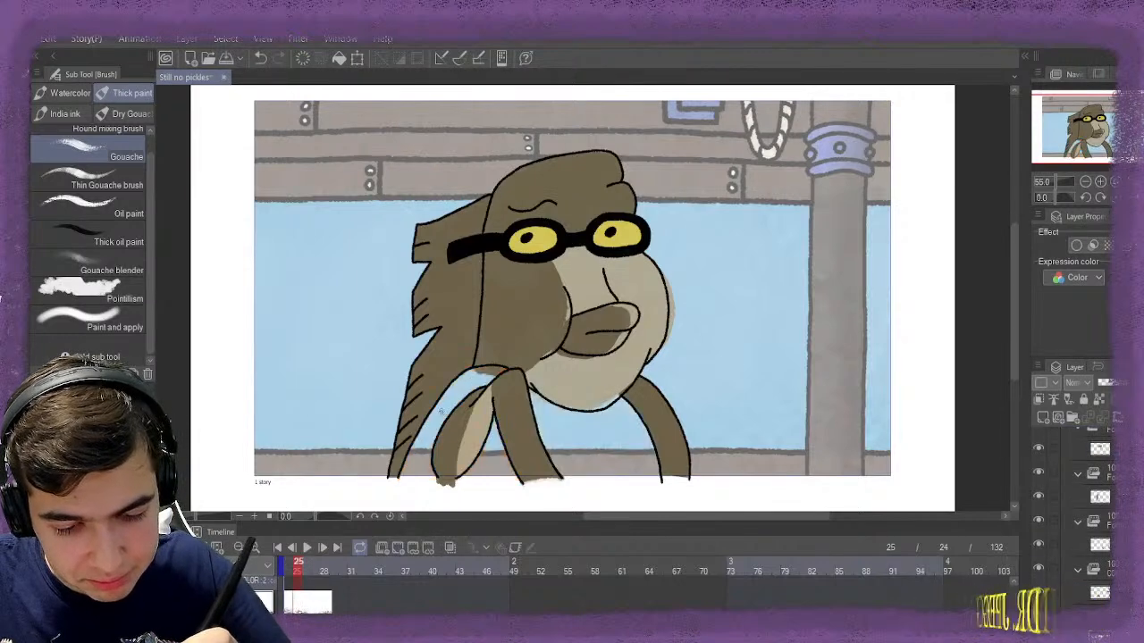
# Sample the vest's orange from frame 24 and return to frame 25 with the Gouache brush
pyautogui.scroll(4, 444, 411)
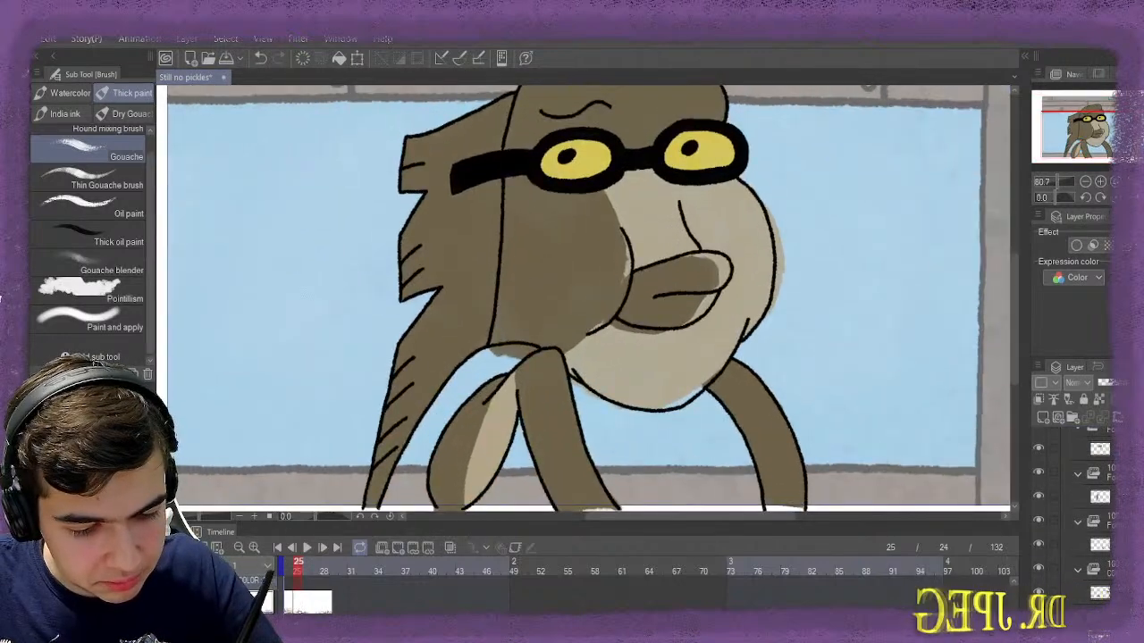
pyautogui.press('Left')
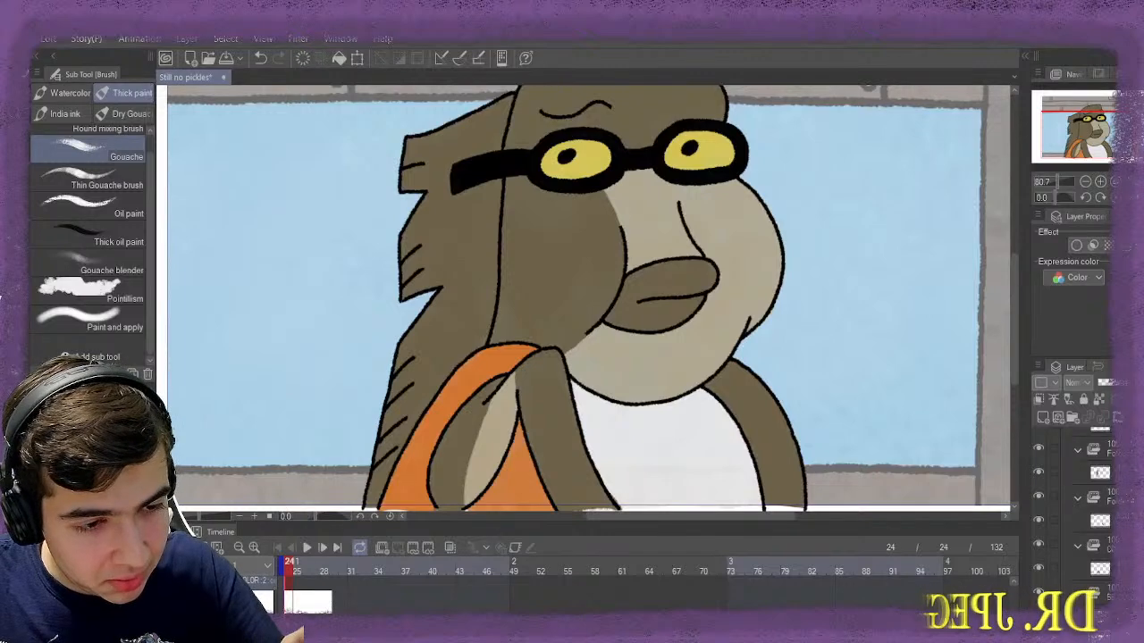
pyautogui.press('i')
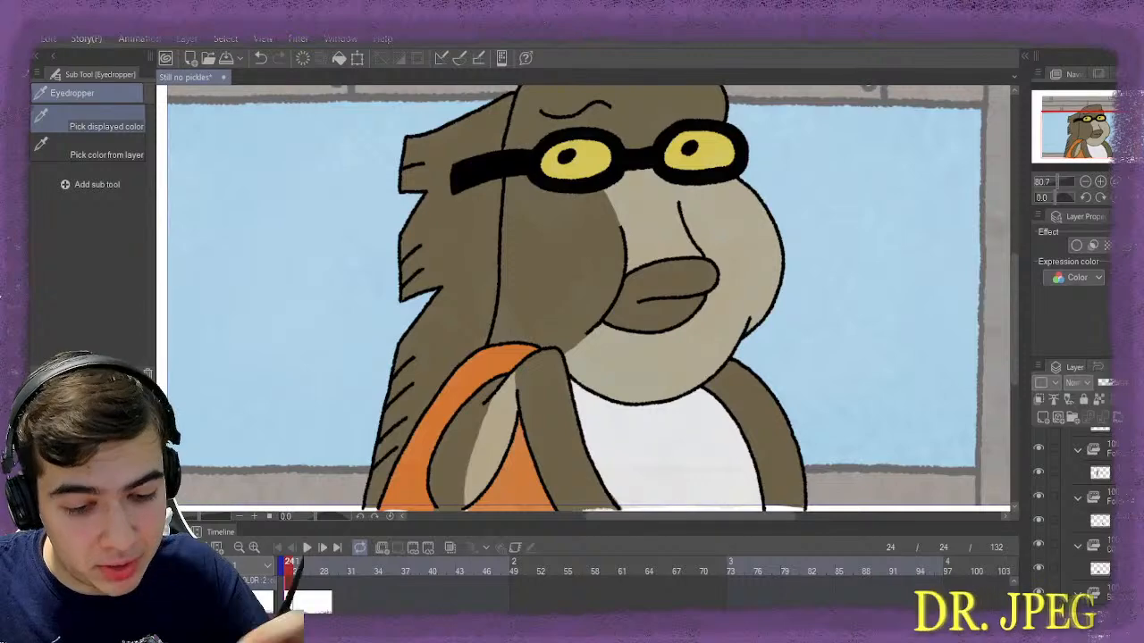
pyautogui.press('b')
pyautogui.press('Right')
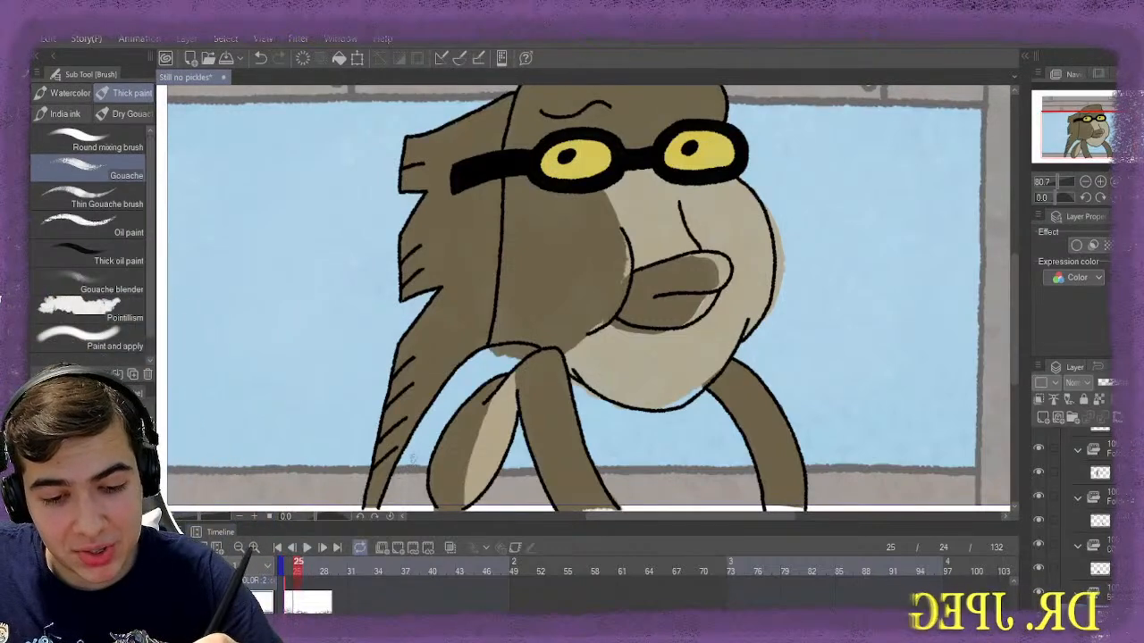
# Paint the curved upper part of the vest orange, between the back fin and the bent arm
pyautogui.moveTo(412, 456); pyautogui.dragTo(435, 420)
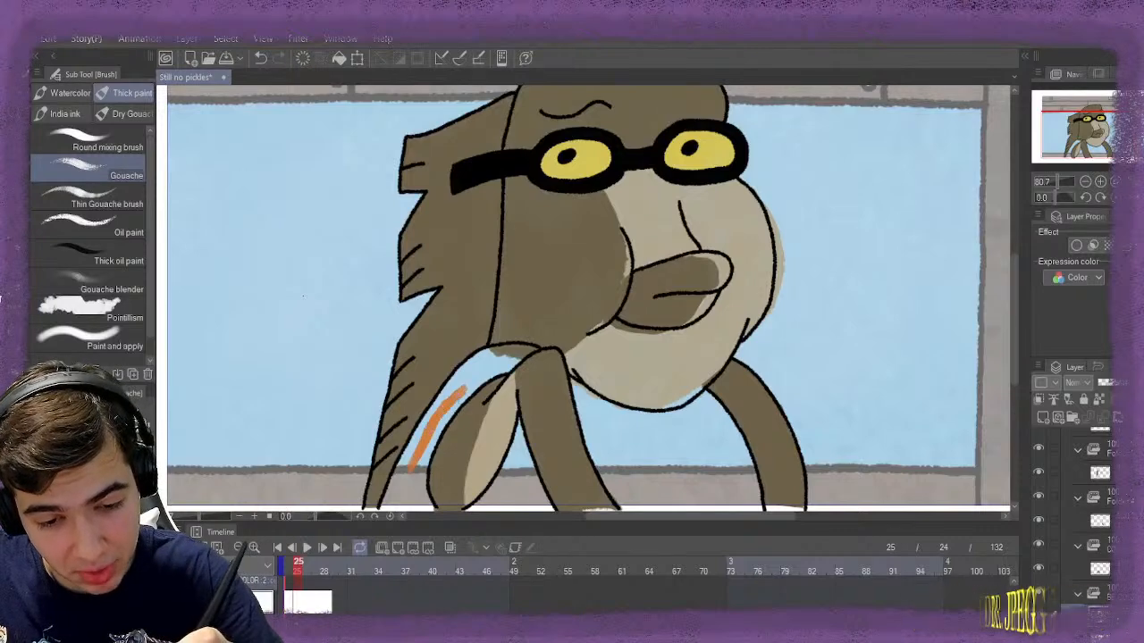
pyautogui.moveTo(474, 370); pyautogui.dragTo(504, 352)
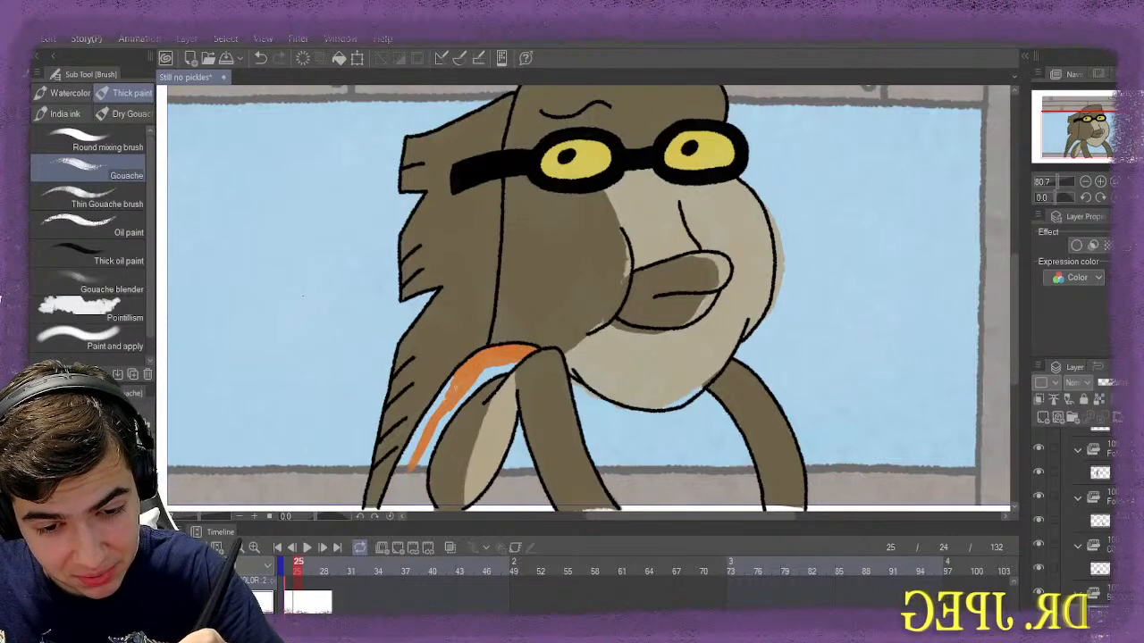
pyautogui.moveTo(466, 378); pyautogui.dragTo(499, 367)
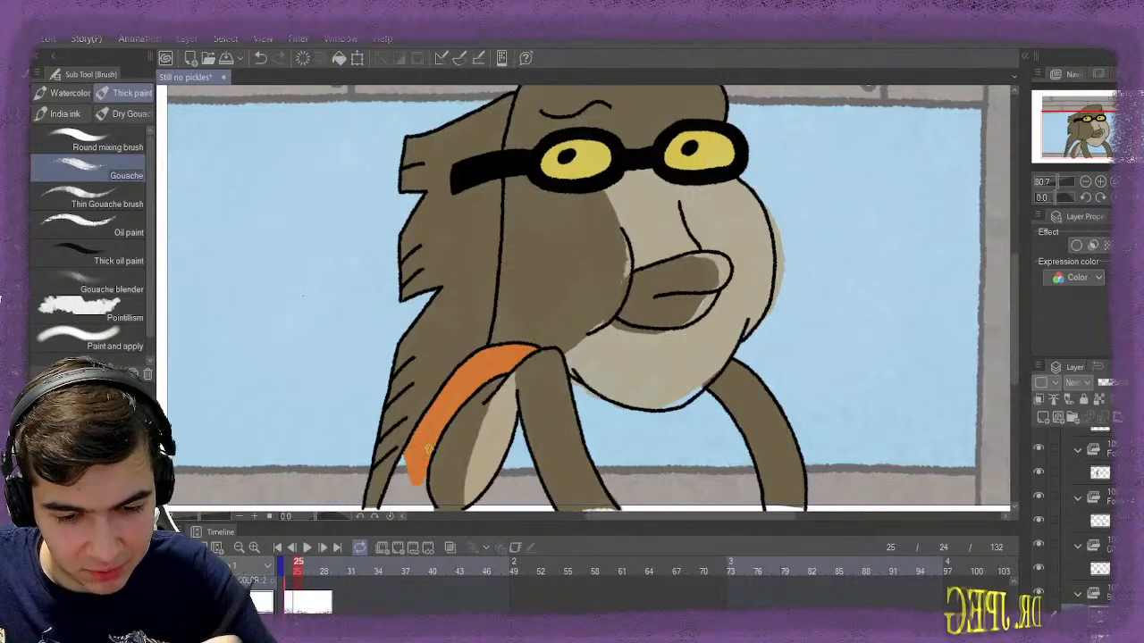
pyautogui.scroll(6, 427, 450)
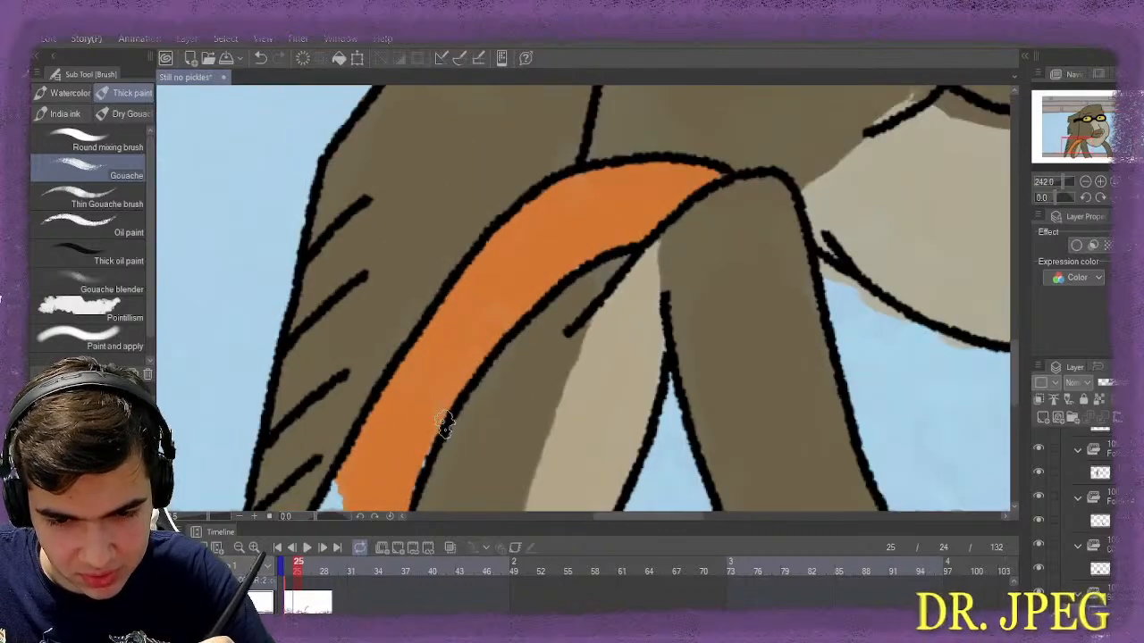
pyautogui.scroll(-1, 444, 425)
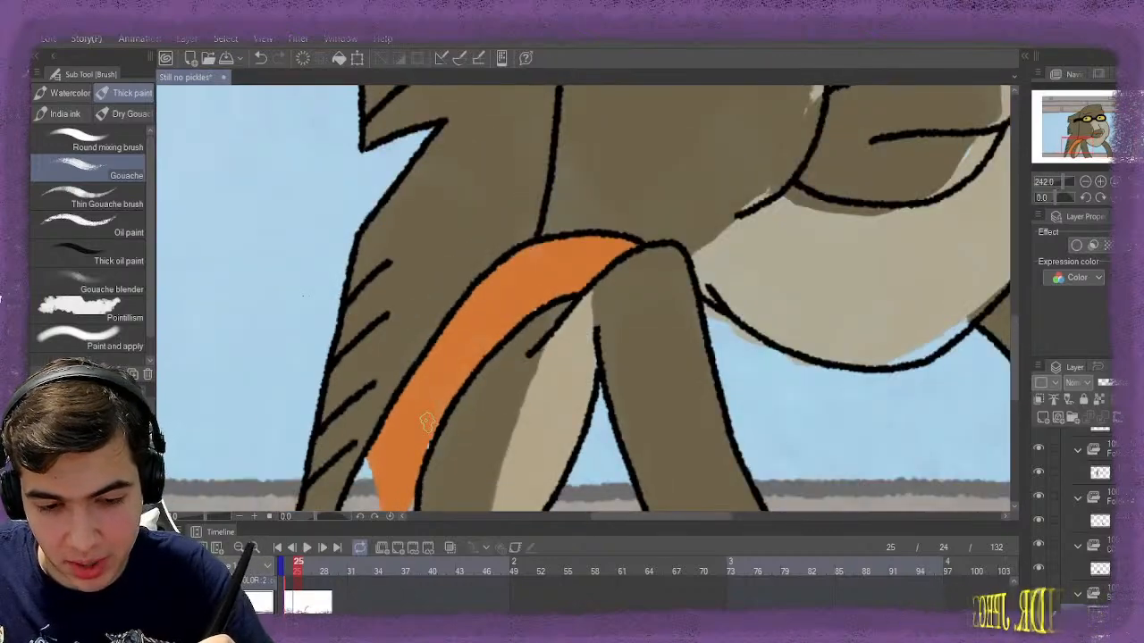
# Extend the orange vest fill beside the back fin down to the bottom edge of the picture frame
pyautogui.scroll(-4, 427, 422)
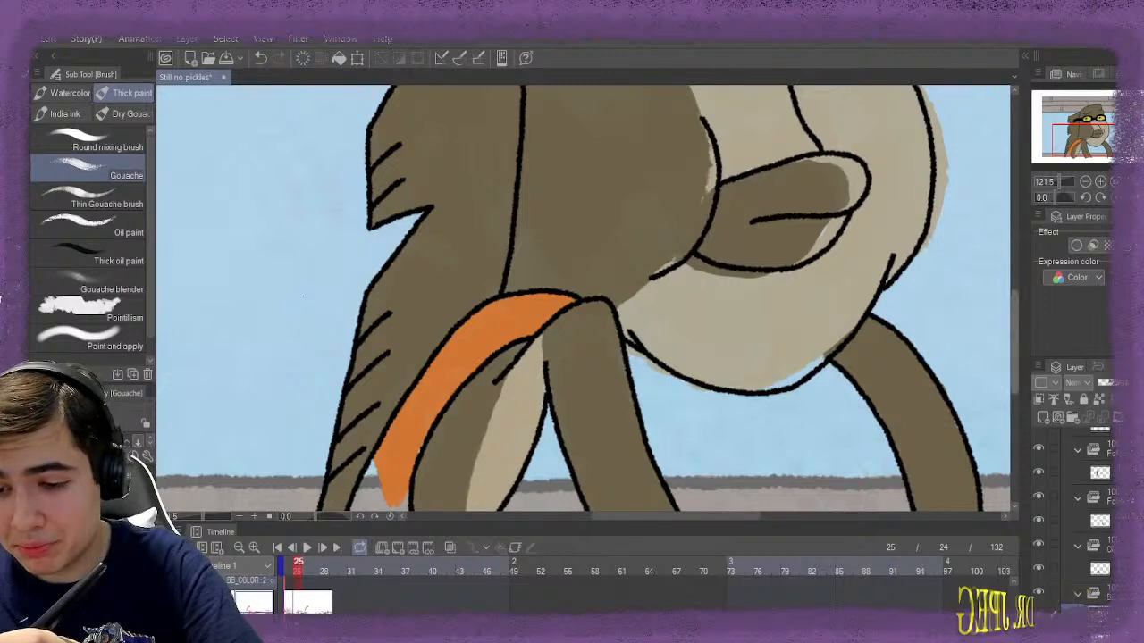
pyautogui.scroll(-3, 835, 381)
pyautogui.scroll(1, 972, 331)
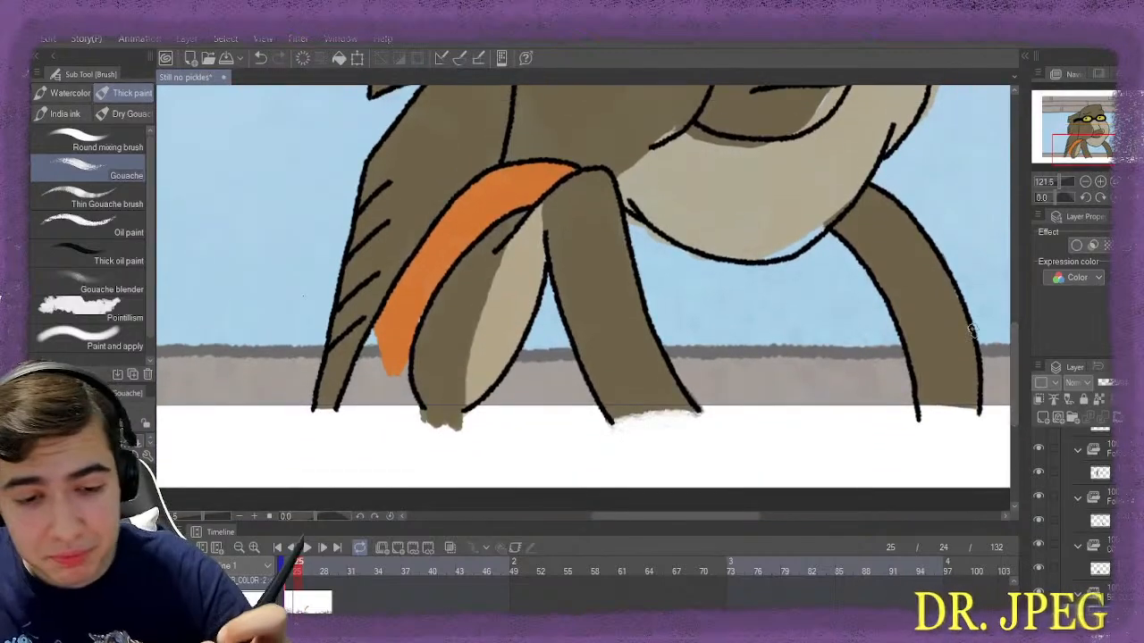
pyautogui.scroll(3, 361, 343)
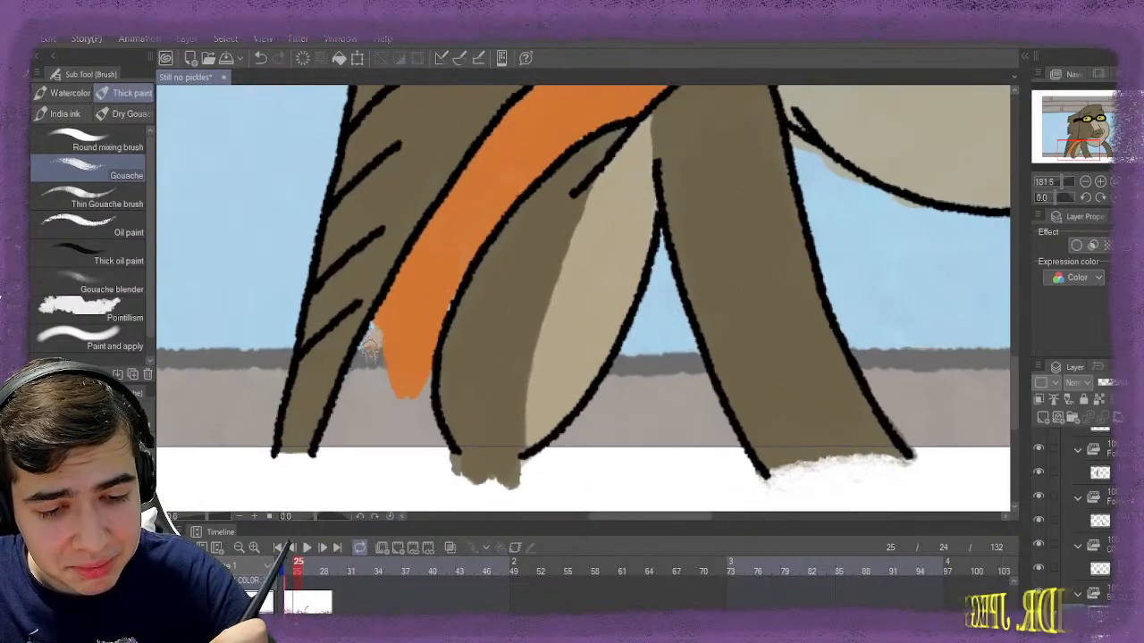
pyautogui.moveTo(366, 353)
pyautogui.mouseDown()
pyautogui.moveTo(437, 317)
pyautogui.moveTo(450, 287)
pyautogui.moveTo(412, 335)
pyautogui.moveTo(408, 389)
pyautogui.moveTo(433, 415)
pyautogui.moveTo(437, 446)
pyautogui.moveTo(326, 448)
pyautogui.moveTo(358, 382)
pyautogui.moveTo(326, 446)
pyautogui.moveTo(354, 422)
pyautogui.moveTo(354, 434)
pyautogui.moveTo(396, 431)
pyautogui.mouseUp()
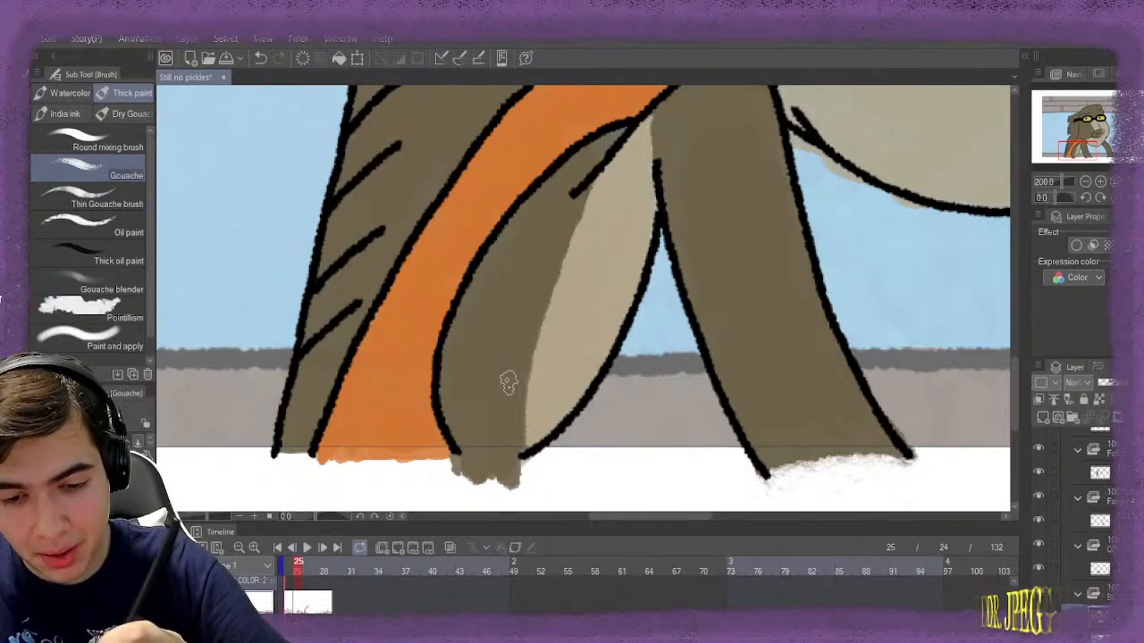
# Paint the triangular vest area between the two arm sections orange and undo the last stray stroke
pyautogui.moveTo(659, 279)
pyautogui.mouseDown()
pyautogui.moveTo(663, 235)
pyautogui.moveTo(661, 297)
pyautogui.moveTo(653, 288)
pyautogui.moveTo(610, 391)
pyautogui.moveTo(569, 440)
pyautogui.moveTo(532, 457)
pyautogui.moveTo(565, 453)
pyautogui.moveTo(530, 464)
pyautogui.moveTo(607, 452)
pyautogui.moveTo(747, 457)
pyautogui.moveTo(679, 436)
pyautogui.moveTo(672, 402)
pyautogui.moveTo(695, 384)
pyautogui.moveTo(728, 443)
pyautogui.moveTo(684, 356)
pyautogui.moveTo(686, 372)
pyautogui.moveTo(670, 304)
pyautogui.moveTo(660, 358)
pyautogui.moveTo(638, 383)
pyautogui.moveTo(662, 328)
pyautogui.moveTo(649, 374)
pyautogui.moveTo(658, 358)
pyautogui.moveTo(656, 327)
pyautogui.moveTo(642, 384)
pyautogui.moveTo(582, 445)
pyautogui.moveTo(663, 431)
pyautogui.moveTo(629, 429)
pyautogui.moveTo(661, 386)
pyautogui.mouseUp()
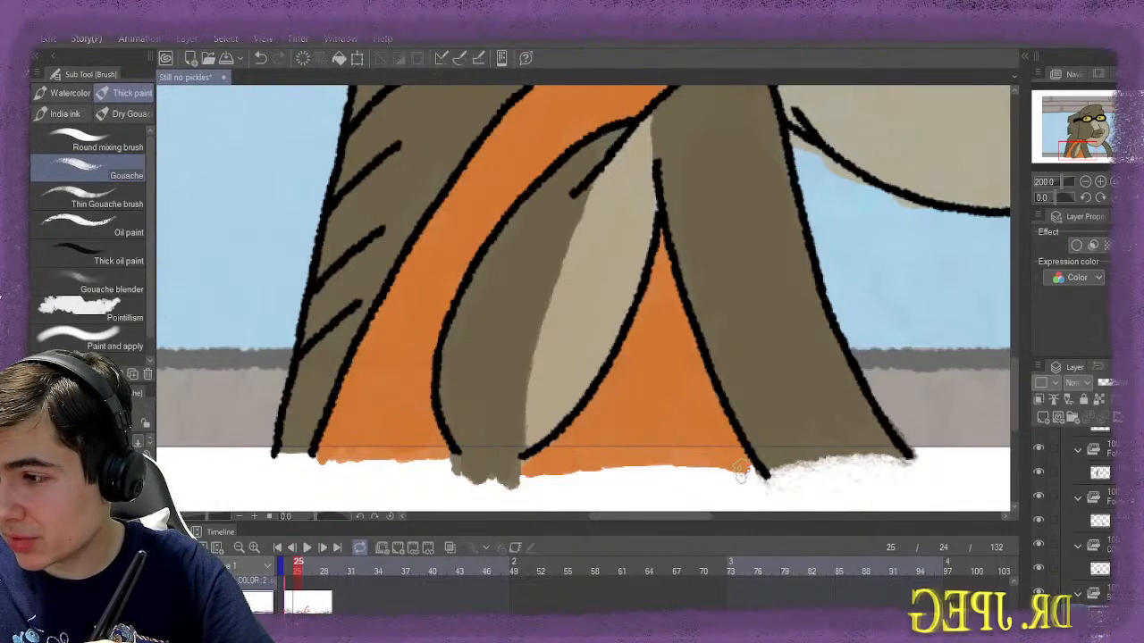
pyautogui.moveTo(740, 475)
pyautogui.mouseDown()
pyautogui.moveTo(745, 466)
pyautogui.moveTo(671, 456)
pyautogui.mouseUp()
pyautogui.hotkey('ctrl', 'z')
pyautogui.moveTo(647, 516); pyautogui.dragTo(712, 516)
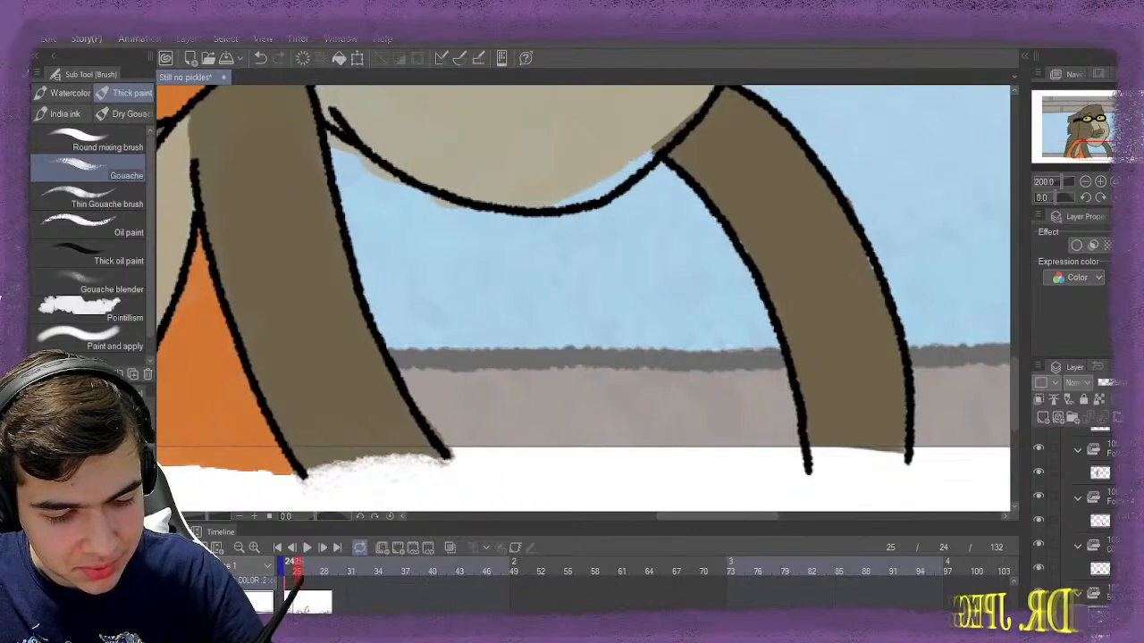
# Sample the shirt's off-white from frame 24 and return to frame 25 with the Gouache brush
pyautogui.hotkey('ctrl', 'Left')
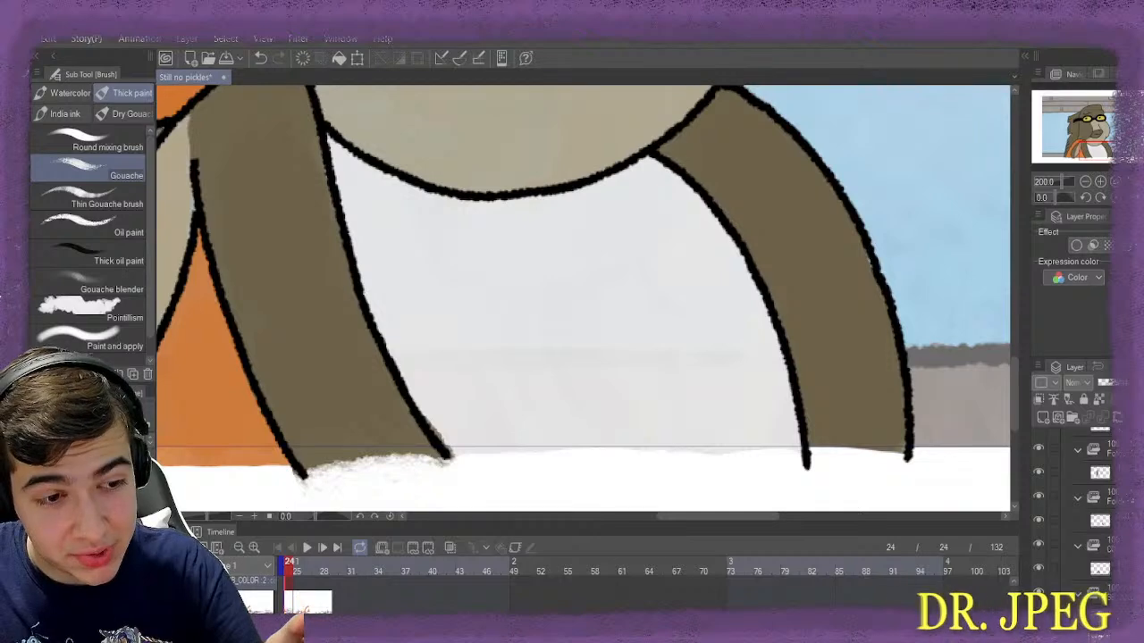
pyautogui.press('i')
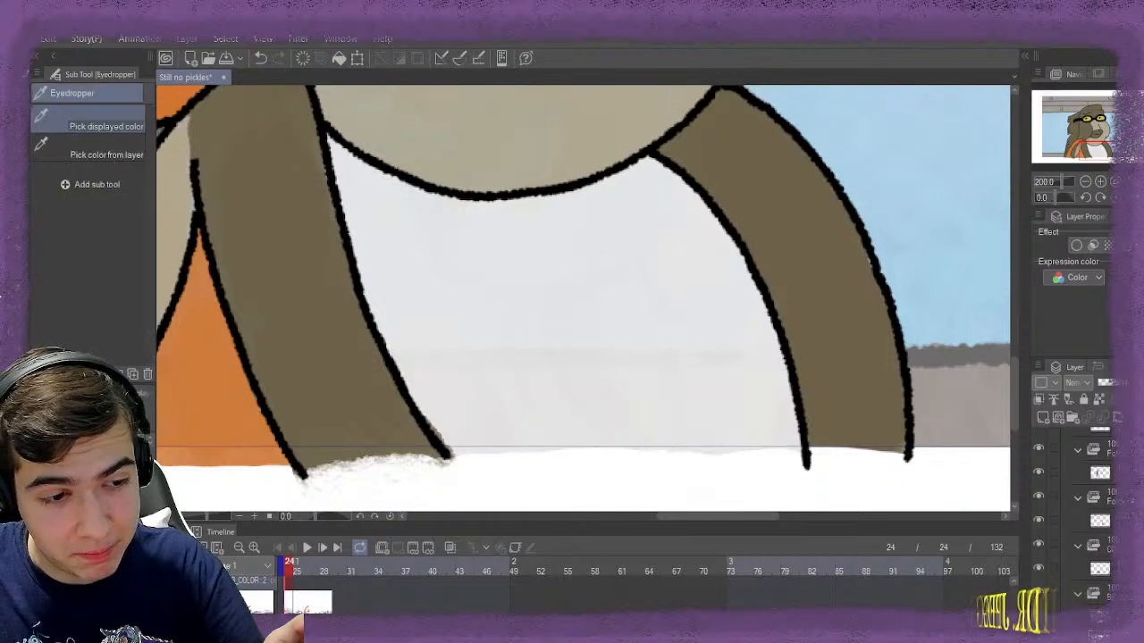
pyautogui.press('b')
pyautogui.hotkey('ctrl', 'Right')
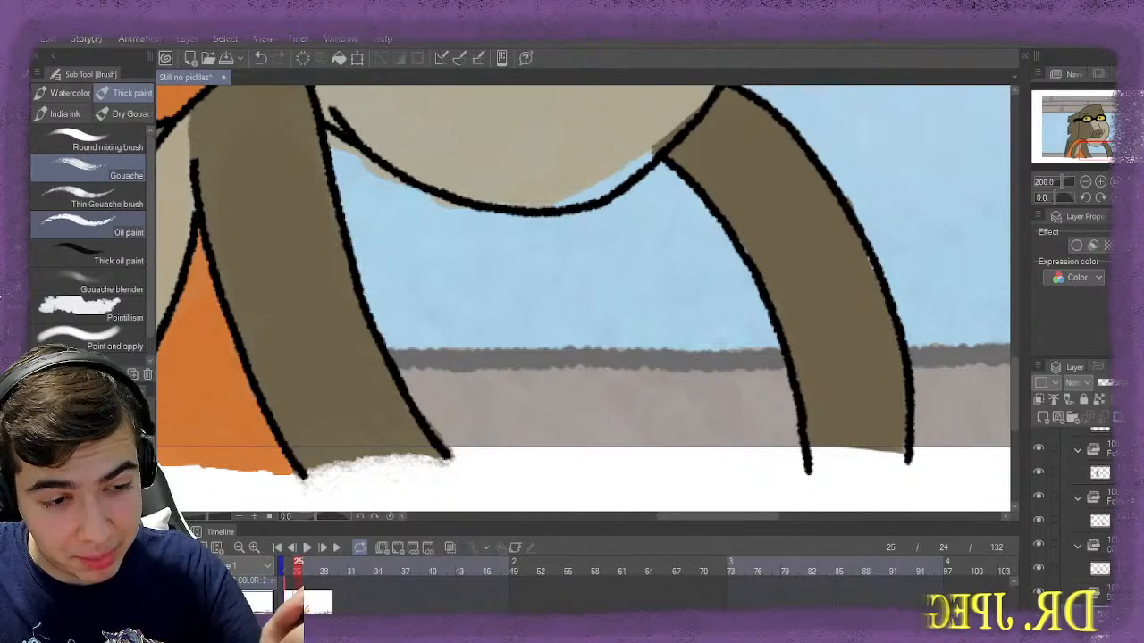
# Paint the lower part of the shirt off-white along the picture frame's bottom edge and up beside the bent arm
pyautogui.moveTo(440, 293)
pyautogui.mouseDown()
pyautogui.moveTo(531, 339)
pyautogui.moveTo(566, 329)
pyautogui.moveTo(570, 349)
pyautogui.moveTo(586, 351)
pyautogui.moveTo(550, 343)
pyautogui.moveTo(580, 321)
pyautogui.moveTo(562, 304)
pyautogui.moveTo(539, 351)
pyautogui.moveTo(572, 325)
pyautogui.moveTo(523, 376)
pyautogui.moveTo(573, 293)
pyautogui.moveTo(588, 297)
pyautogui.moveTo(543, 313)
pyautogui.moveTo(613, 273)
pyautogui.moveTo(640, 282)
pyautogui.moveTo(635, 257)
pyautogui.moveTo(622, 274)
pyautogui.moveTo(582, 274)
pyautogui.moveTo(524, 298)
pyautogui.moveTo(436, 295)
pyautogui.moveTo(532, 330)
pyautogui.moveTo(538, 350)
pyautogui.moveTo(560, 358)
pyautogui.moveTo(565, 388)
pyautogui.moveTo(483, 420)
pyautogui.moveTo(497, 436)
pyautogui.moveTo(518, 433)
pyautogui.moveTo(488, 450)
pyautogui.moveTo(506, 453)
pyautogui.moveTo(483, 447)
pyautogui.moveTo(503, 439)
pyautogui.moveTo(452, 415)
pyautogui.moveTo(483, 391)
pyautogui.moveTo(429, 395)
pyautogui.moveTo(455, 378)
pyautogui.mouseUp()
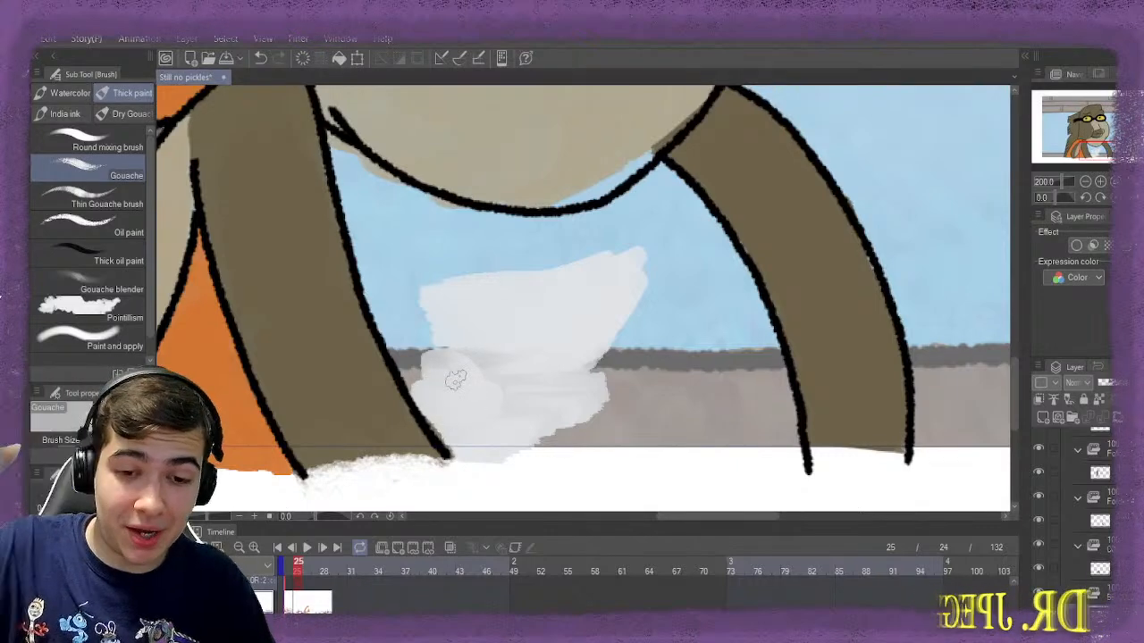
pyautogui.moveTo(454, 380)
pyautogui.mouseDown()
pyautogui.moveTo(424, 363)
pyautogui.moveTo(443, 363)
pyautogui.moveTo(439, 380)
pyautogui.moveTo(420, 386)
pyautogui.moveTo(404, 353)
pyautogui.moveTo(403, 308)
pyautogui.moveTo(438, 272)
pyautogui.mouseUp()
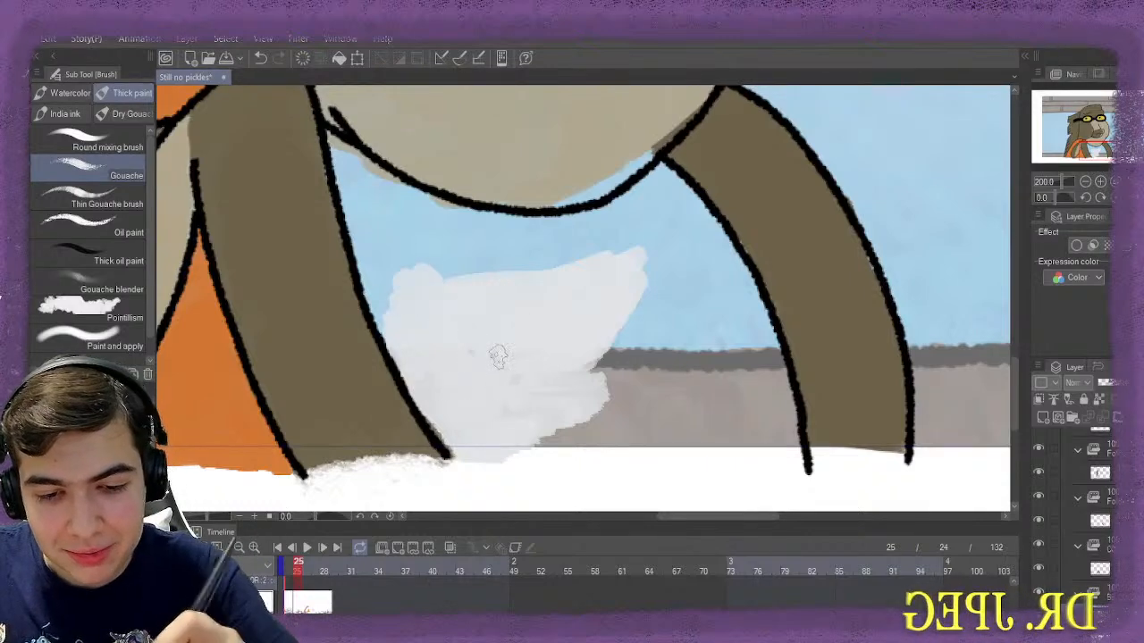
pyautogui.moveTo(485, 452)
pyautogui.mouseDown()
pyautogui.moveTo(596, 437)
pyautogui.moveTo(557, 431)
pyautogui.moveTo(582, 430)
pyautogui.moveTo(629, 452)
pyautogui.moveTo(552, 447)
pyautogui.moveTo(623, 451)
pyautogui.mouseUp()
pyautogui.moveTo(685, 453)
pyautogui.mouseDown()
pyautogui.moveTo(799, 439)
pyautogui.moveTo(764, 400)
pyautogui.moveTo(769, 417)
pyautogui.moveTo(728, 428)
pyautogui.moveTo(593, 418)
pyautogui.moveTo(586, 408)
pyautogui.moveTo(601, 390)
pyautogui.moveTo(582, 376)
pyautogui.moveTo(617, 359)
pyautogui.moveTo(607, 386)
pyautogui.moveTo(566, 388)
pyautogui.moveTo(592, 293)
pyautogui.moveTo(576, 333)
pyautogui.moveTo(546, 327)
pyautogui.moveTo(504, 307)
pyautogui.moveTo(482, 272)
pyautogui.moveTo(419, 310)
pyautogui.moveTo(426, 321)
pyautogui.moveTo(396, 321)
pyautogui.moveTo(355, 231)
pyautogui.mouseUp()
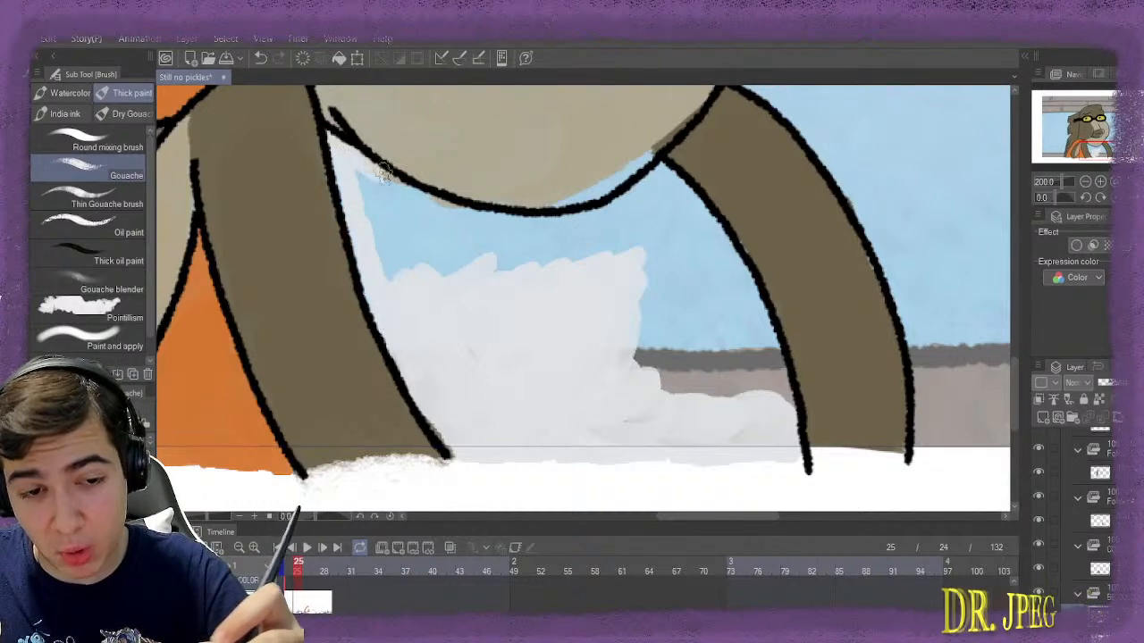
# Paint the shirt off-white under the chin and along the far arm, filling the remaining gaps in between
pyautogui.moveTo(415, 196)
pyautogui.mouseDown()
pyautogui.moveTo(491, 234)
pyautogui.moveTo(528, 226)
pyautogui.moveTo(587, 243)
pyautogui.moveTo(551, 224)
pyautogui.moveTo(577, 224)
pyautogui.moveTo(661, 179)
pyautogui.moveTo(701, 220)
pyautogui.moveTo(758, 324)
pyautogui.moveTo(744, 288)
pyautogui.moveTo(784, 420)
pyautogui.moveTo(679, 398)
pyautogui.moveTo(613, 413)
pyautogui.moveTo(706, 375)
pyautogui.moveTo(675, 365)
pyautogui.moveTo(646, 382)
pyautogui.moveTo(654, 353)
pyautogui.mouseUp()
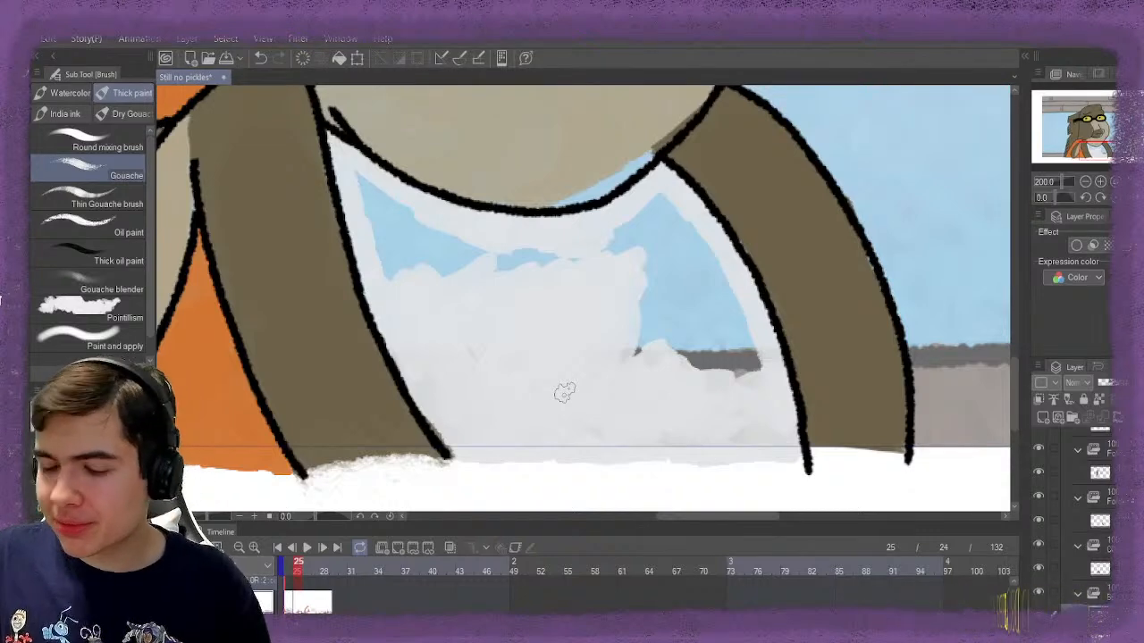
pyautogui.moveTo(647, 335)
pyautogui.mouseDown()
pyautogui.moveTo(650, 290)
pyautogui.moveTo(643, 299)
pyautogui.moveTo(672, 302)
pyautogui.moveTo(706, 338)
pyautogui.moveTo(749, 348)
pyautogui.moveTo(704, 327)
pyautogui.moveTo(729, 337)
pyautogui.moveTo(723, 347)
pyautogui.moveTo(729, 313)
pyautogui.moveTo(741, 314)
pyautogui.moveTo(729, 347)
pyautogui.moveTo(704, 340)
pyautogui.moveTo(729, 342)
pyautogui.moveTo(732, 366)
pyautogui.moveTo(682, 321)
pyautogui.moveTo(688, 307)
pyautogui.moveTo(668, 316)
pyautogui.moveTo(688, 311)
pyautogui.moveTo(668, 276)
pyautogui.moveTo(698, 302)
pyautogui.moveTo(680, 269)
pyautogui.moveTo(658, 261)
pyautogui.moveTo(694, 241)
pyautogui.moveTo(645, 261)
pyautogui.moveTo(653, 252)
pyautogui.moveTo(625, 241)
pyautogui.moveTo(610, 250)
pyautogui.moveTo(656, 207)
pyautogui.mouseUp()
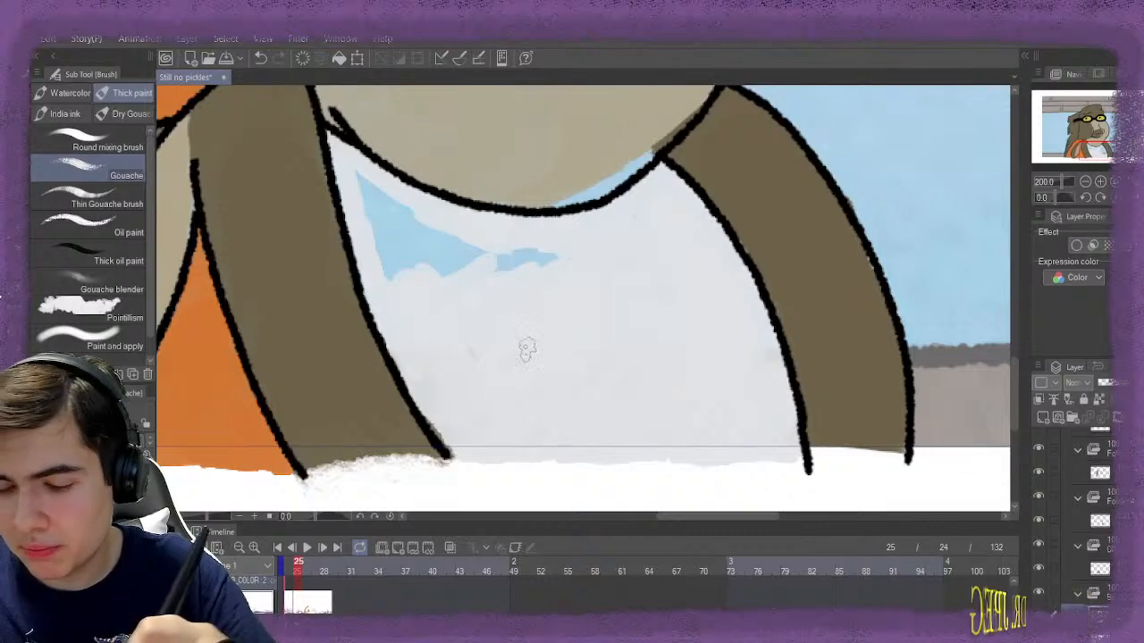
pyautogui.moveTo(499, 275); pyautogui.dragTo(509, 277)
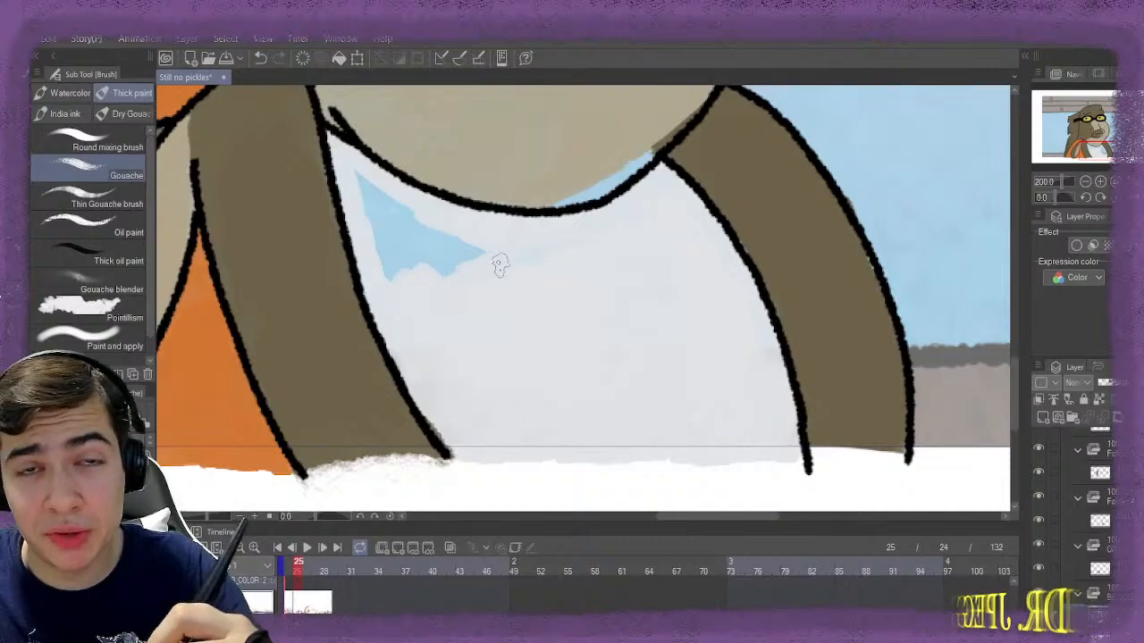
pyautogui.moveTo(497, 260)
pyautogui.mouseDown()
pyautogui.moveTo(480, 256)
pyautogui.moveTo(575, 256)
pyautogui.mouseUp()
pyautogui.moveTo(447, 253)
pyautogui.mouseDown()
pyautogui.moveTo(398, 274)
pyautogui.moveTo(448, 263)
pyautogui.moveTo(404, 253)
pyautogui.moveTo(376, 229)
pyautogui.moveTo(357, 182)
pyautogui.moveTo(377, 203)
pyautogui.mouseUp()
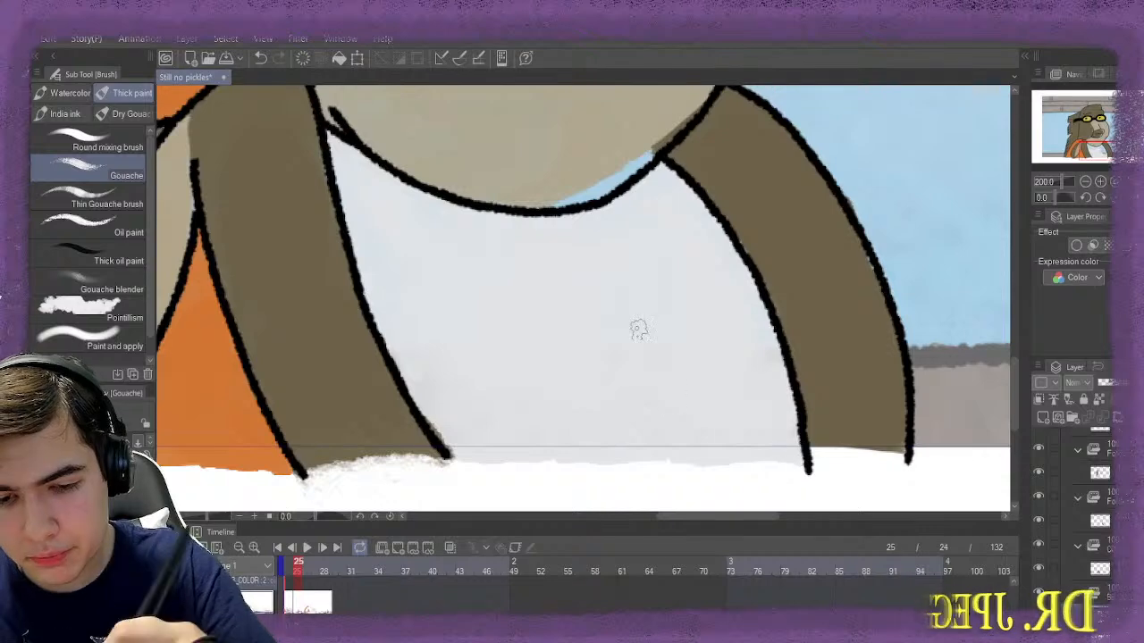
# Inspect the vest and shirt colouring on frame 25 along the outlines and the picture frame's bottom edge
pyautogui.scroll(-2, 291, 221)
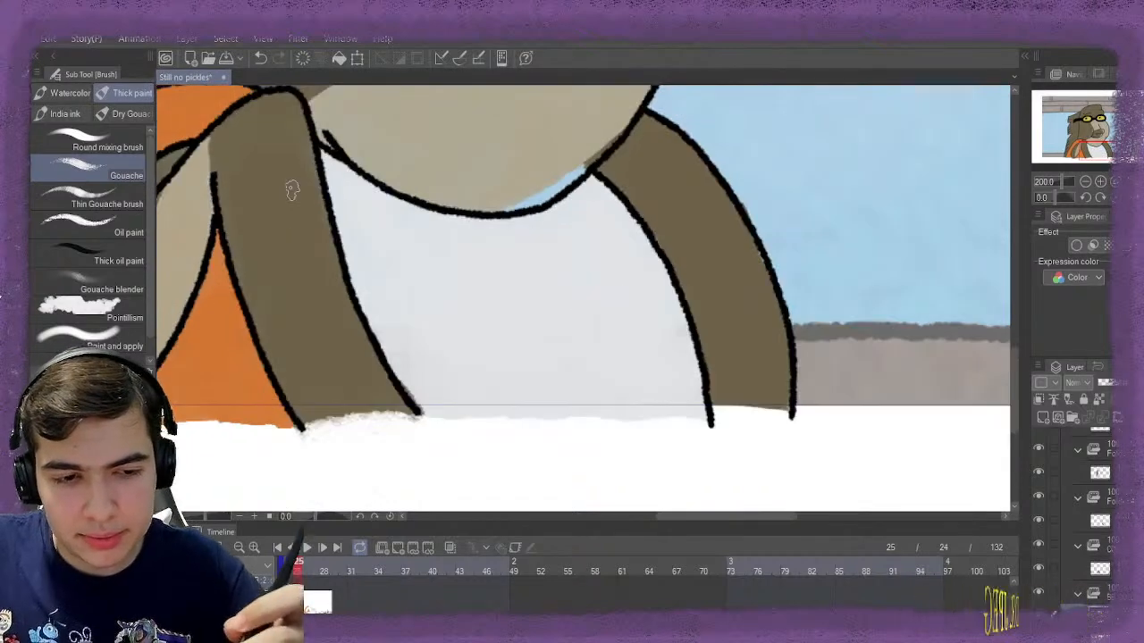
pyautogui.scroll(-3, 292, 188)
pyautogui.moveTo(393, 283); pyautogui.dragTo(566, 283)
pyautogui.moveTo(755, 284); pyautogui.dragTo(991, 284)
pyautogui.moveTo(1014, 387); pyautogui.dragTo(1014, 354)
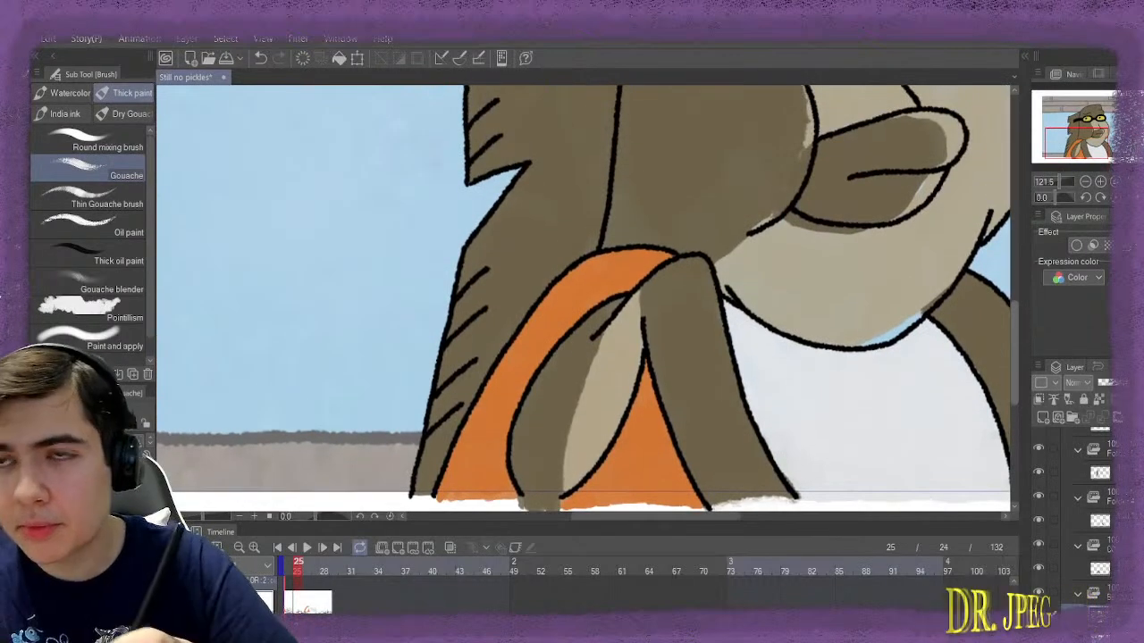
pyautogui.scroll(3, 545, 380)
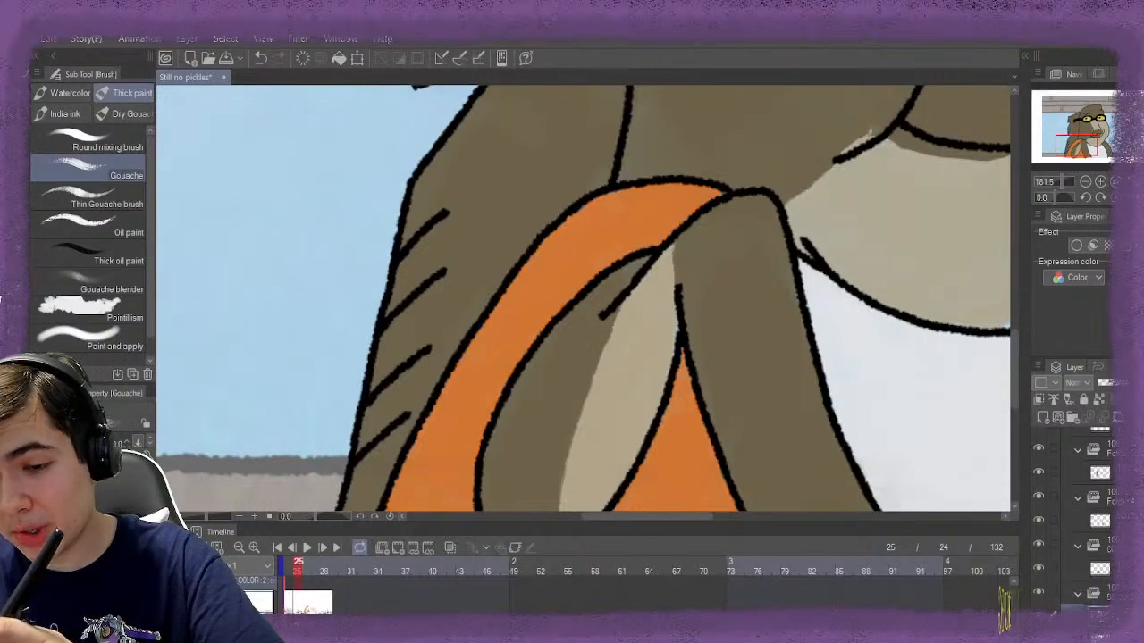
pyautogui.moveTo(1014, 368); pyautogui.dragTo(1014, 389)
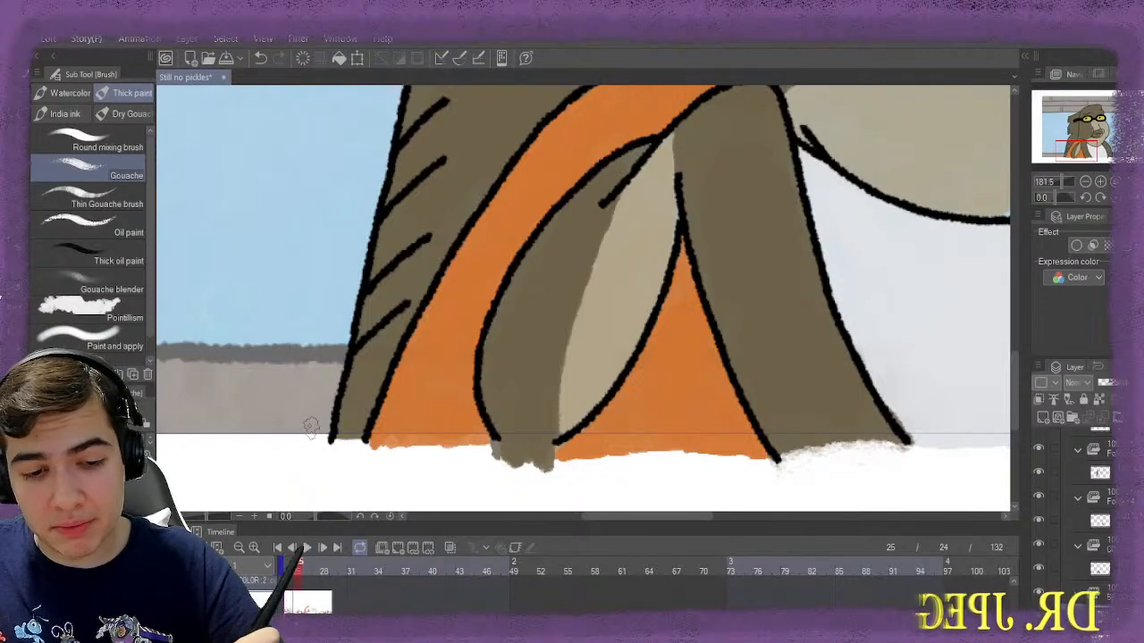
pyautogui.moveTo(646, 516); pyautogui.dragTo(693, 517)
pyautogui.scroll(5, 582, 298)
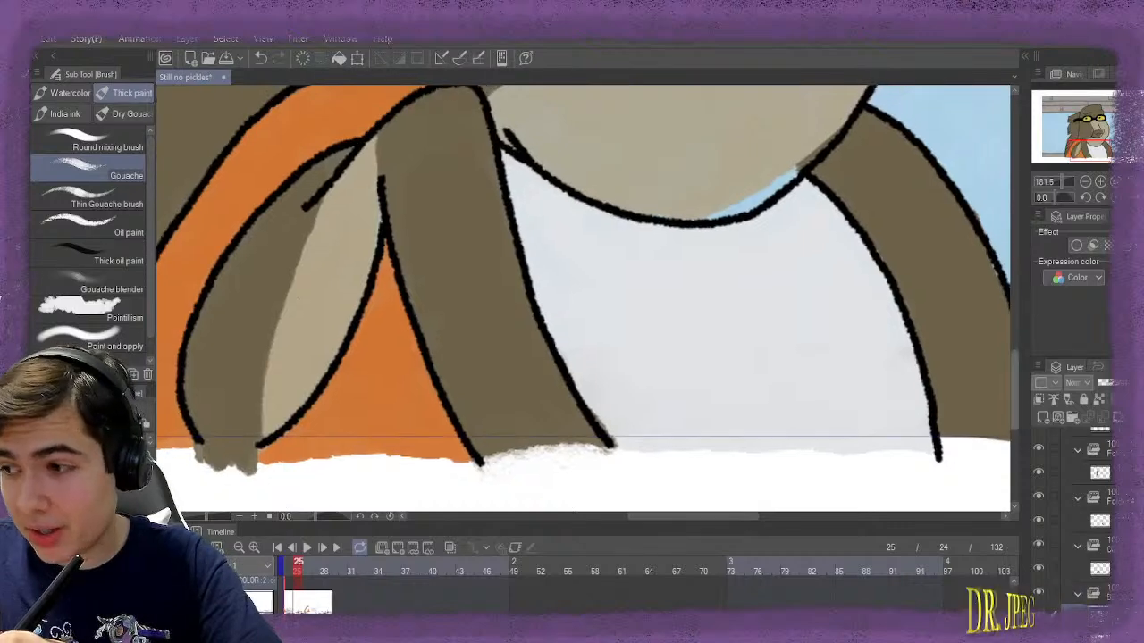
pyautogui.scroll(-6, 582, 298)
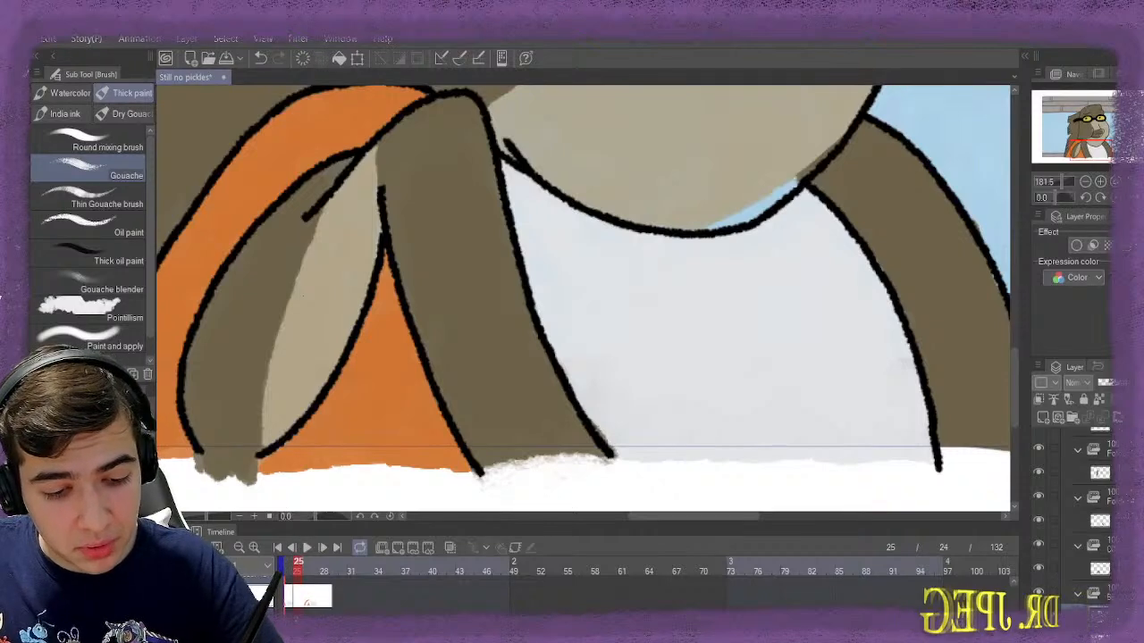
# Compare frames 25 and 26, and add a new blank cel for the clothing colour at frame 26
pyautogui.scroll(1, 599, 585)
pyautogui.hscroll(-1, 599, 585)
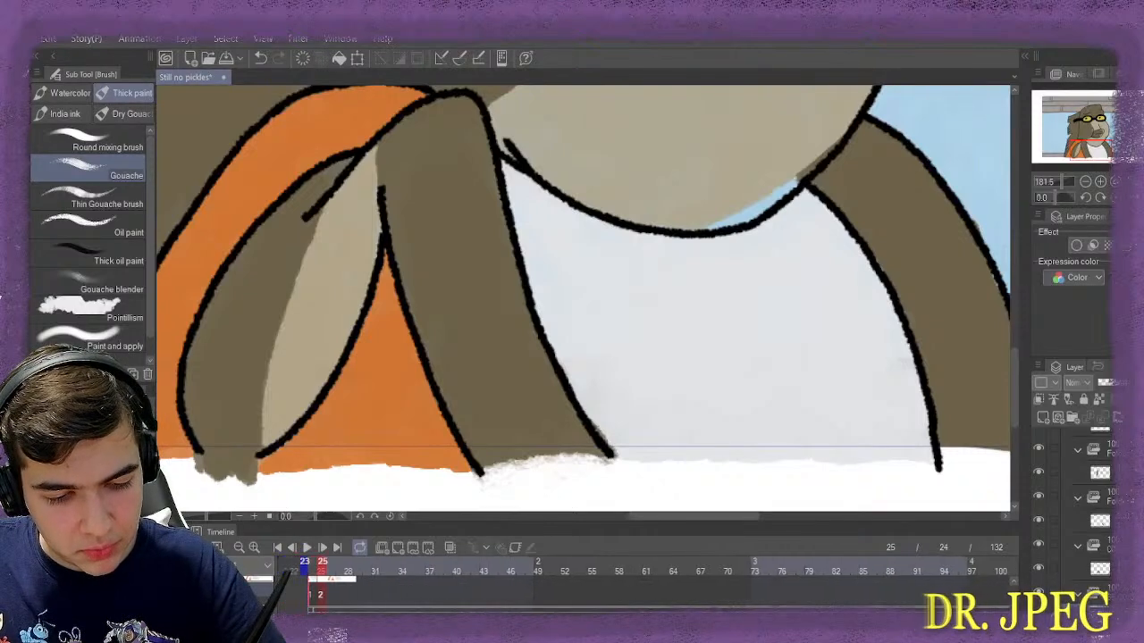
pyautogui.press('.')
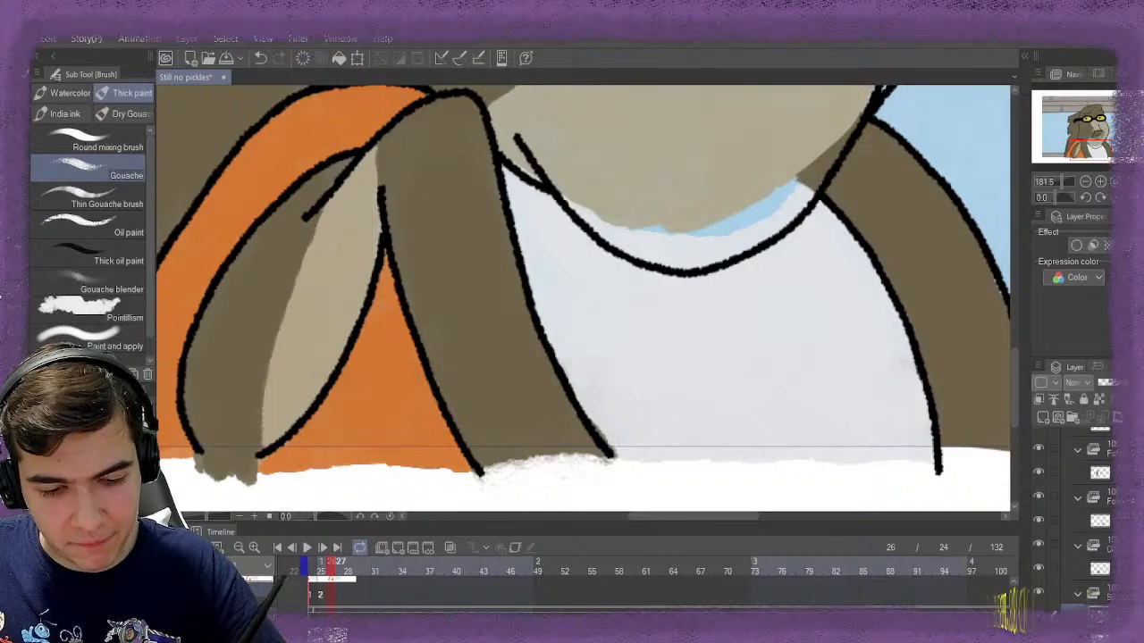
pyautogui.press(',')
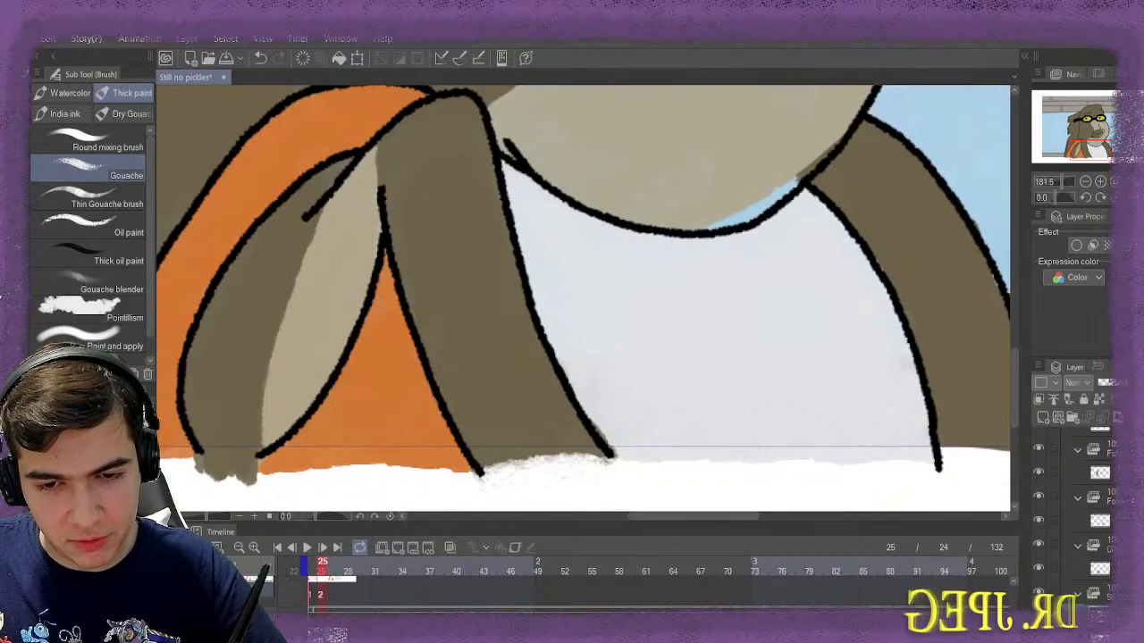
pyautogui.press('.')
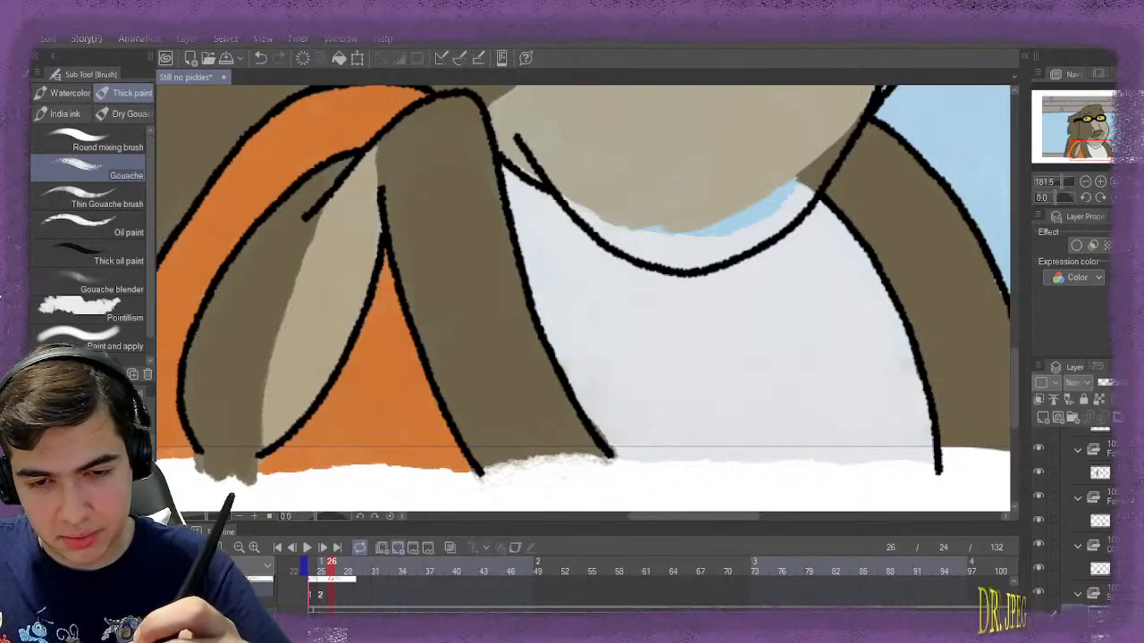
pyautogui.hotkey('alt', 'n')
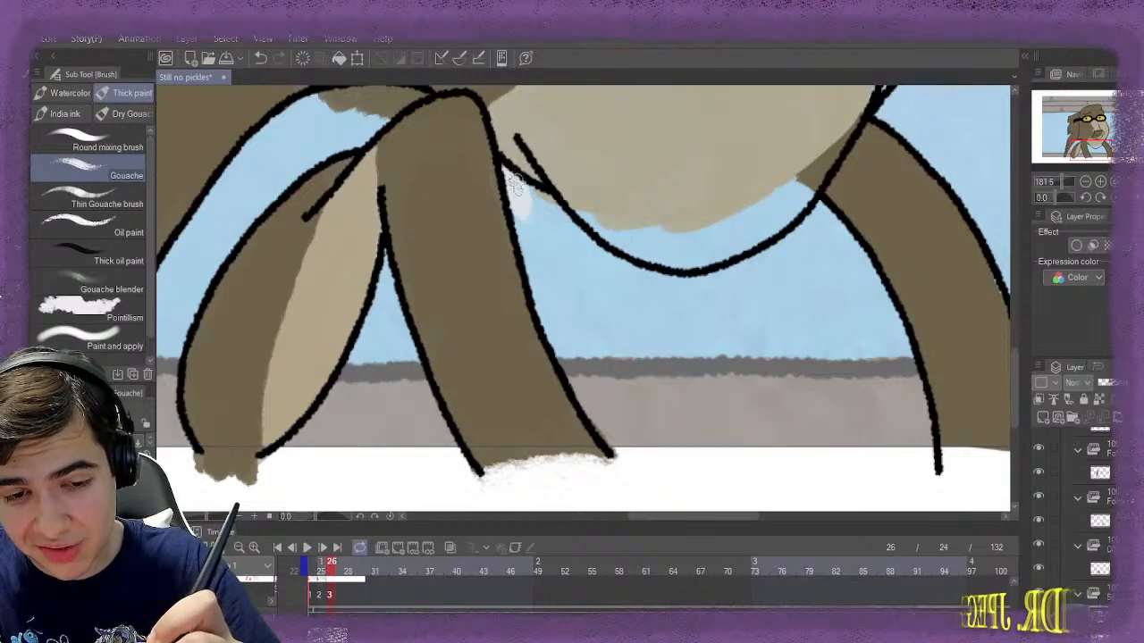
# Paint the whole shirt on frame 26 off-white, from the chin line down to the picture frame's bottom edge
pyautogui.moveTo(515, 183)
pyautogui.mouseDown()
pyautogui.moveTo(544, 205)
pyautogui.moveTo(547, 235)
pyautogui.mouseUp()
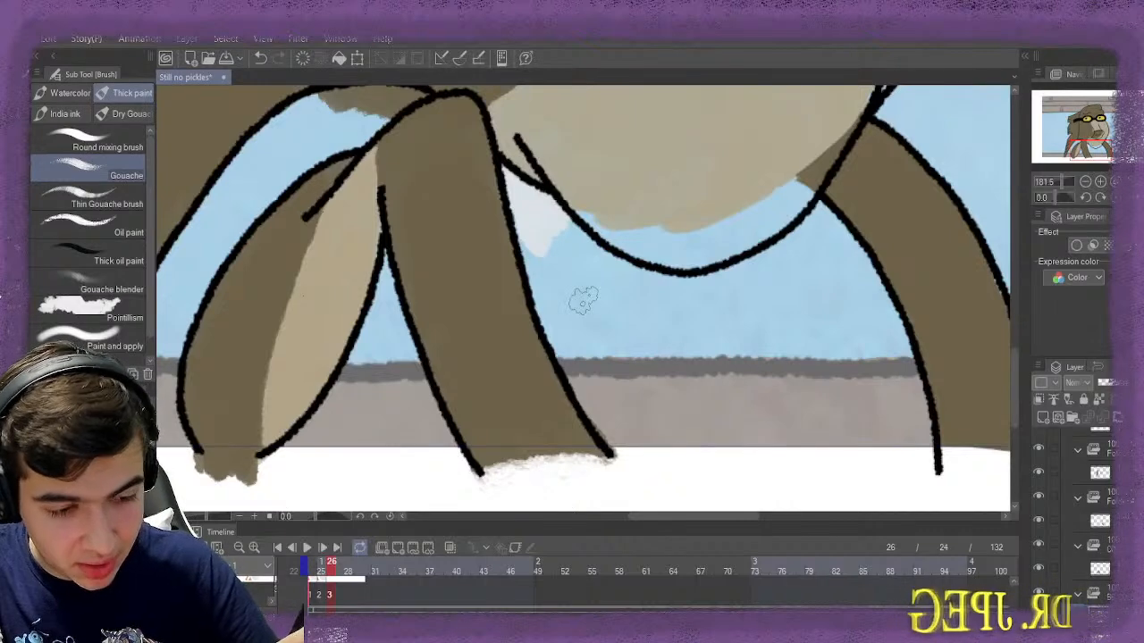
pyautogui.moveTo(542, 294)
pyautogui.mouseDown()
pyautogui.moveTo(553, 238)
pyautogui.moveTo(565, 252)
pyautogui.moveTo(552, 246)
pyautogui.moveTo(554, 229)
pyautogui.moveTo(530, 252)
pyautogui.moveTo(546, 299)
pyautogui.moveTo(628, 435)
pyautogui.moveTo(804, 428)
pyautogui.moveTo(826, 440)
pyautogui.moveTo(837, 434)
pyautogui.moveTo(817, 439)
pyautogui.moveTo(918, 441)
pyautogui.moveTo(897, 402)
pyautogui.mouseUp()
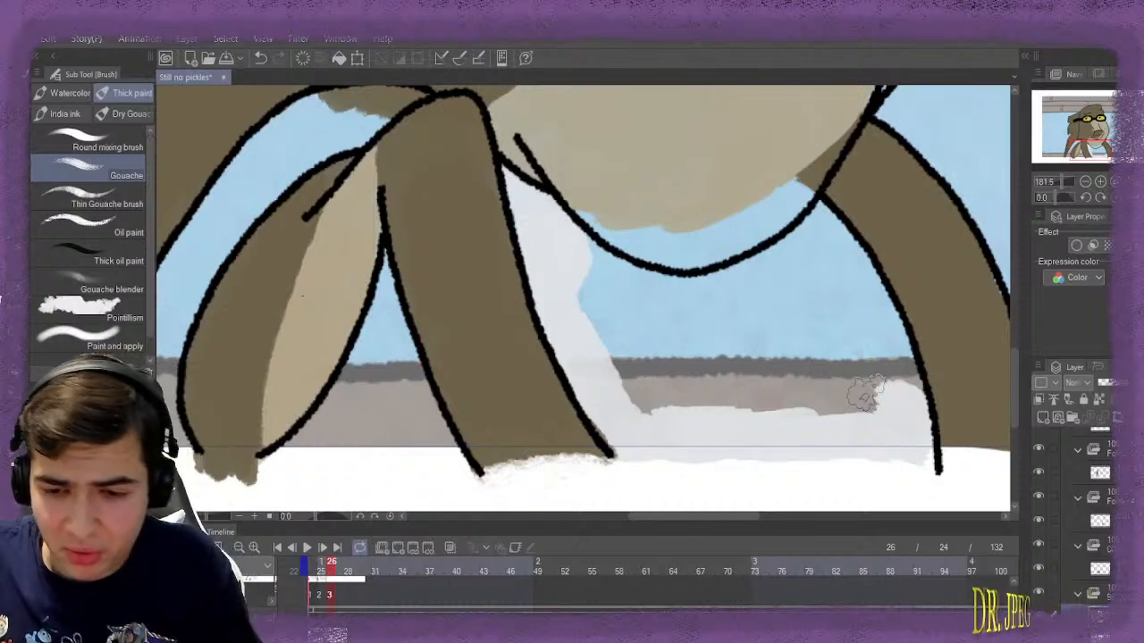
pyautogui.moveTo(863, 393)
pyautogui.mouseDown()
pyautogui.moveTo(833, 417)
pyautogui.moveTo(770, 406)
pyautogui.moveTo(826, 419)
pyautogui.moveTo(817, 423)
pyautogui.moveTo(791, 390)
pyautogui.moveTo(635, 395)
pyautogui.moveTo(739, 397)
pyautogui.moveTo(749, 384)
pyautogui.moveTo(713, 391)
pyautogui.moveTo(583, 352)
pyautogui.moveTo(558, 316)
pyautogui.moveTo(602, 281)
pyautogui.moveTo(586, 263)
pyautogui.moveTo(569, 268)
pyautogui.moveTo(595, 296)
pyautogui.moveTo(616, 285)
pyautogui.moveTo(718, 313)
pyautogui.moveTo(703, 300)
pyautogui.moveTo(645, 295)
pyautogui.moveTo(599, 310)
pyautogui.moveTo(676, 359)
pyautogui.moveTo(759, 373)
pyautogui.moveTo(824, 364)
pyautogui.moveTo(763, 310)
pyautogui.moveTo(704, 300)
pyautogui.moveTo(811, 248)
pyautogui.moveTo(821, 223)
pyautogui.moveTo(875, 299)
pyautogui.moveTo(910, 397)
pyautogui.moveTo(860, 301)
pyautogui.moveTo(830, 283)
pyautogui.moveTo(791, 284)
pyautogui.moveTo(850, 332)
pyautogui.moveTo(880, 388)
pyautogui.mouseUp()
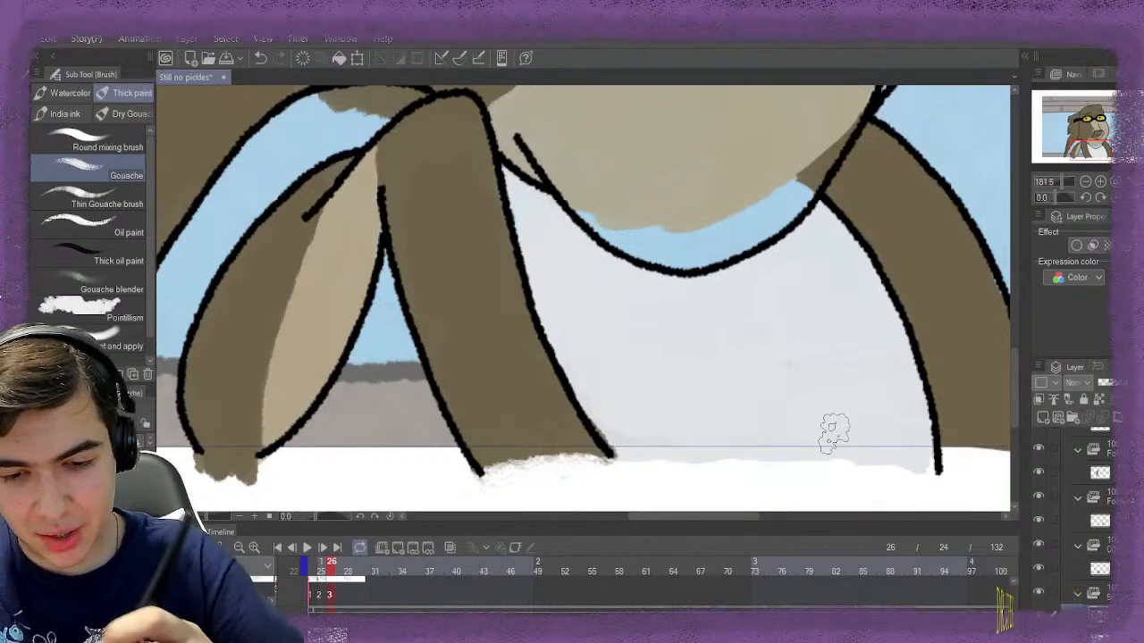
# Sample the vest's orange from frame 25 and return to frame 26 with the Gouache brush
pyautogui.scroll(-3, 364, 295)
pyautogui.moveTo(358, 378); pyautogui.dragTo(684, 378)
pyautogui.scroll(2, 654, 145)
pyautogui.scroll(2, 644, 156)
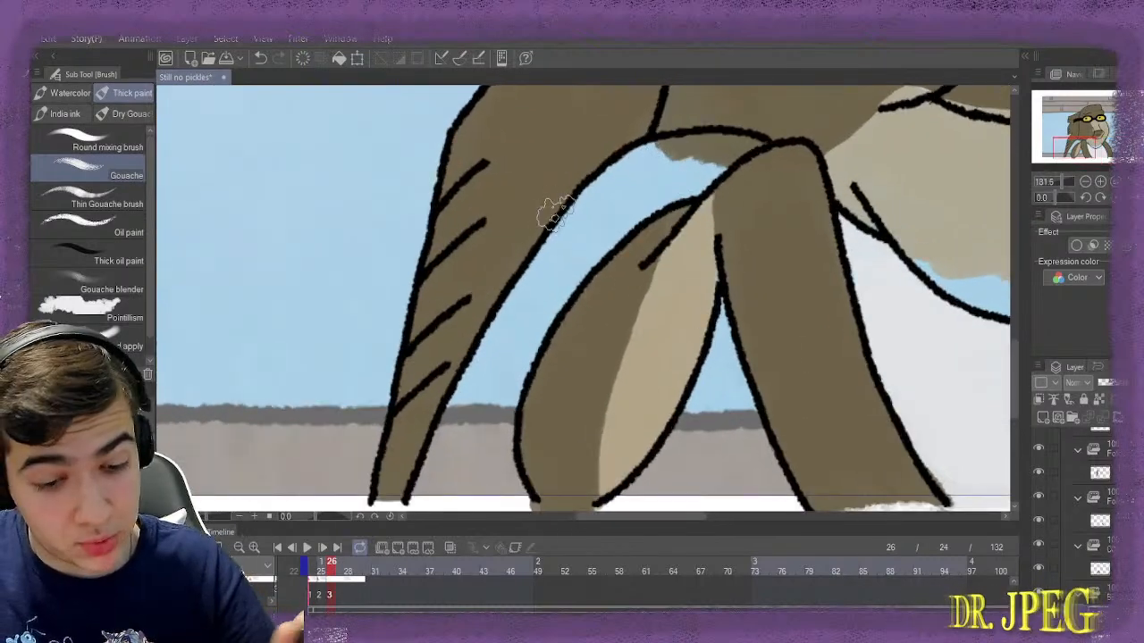
pyautogui.press('Left')
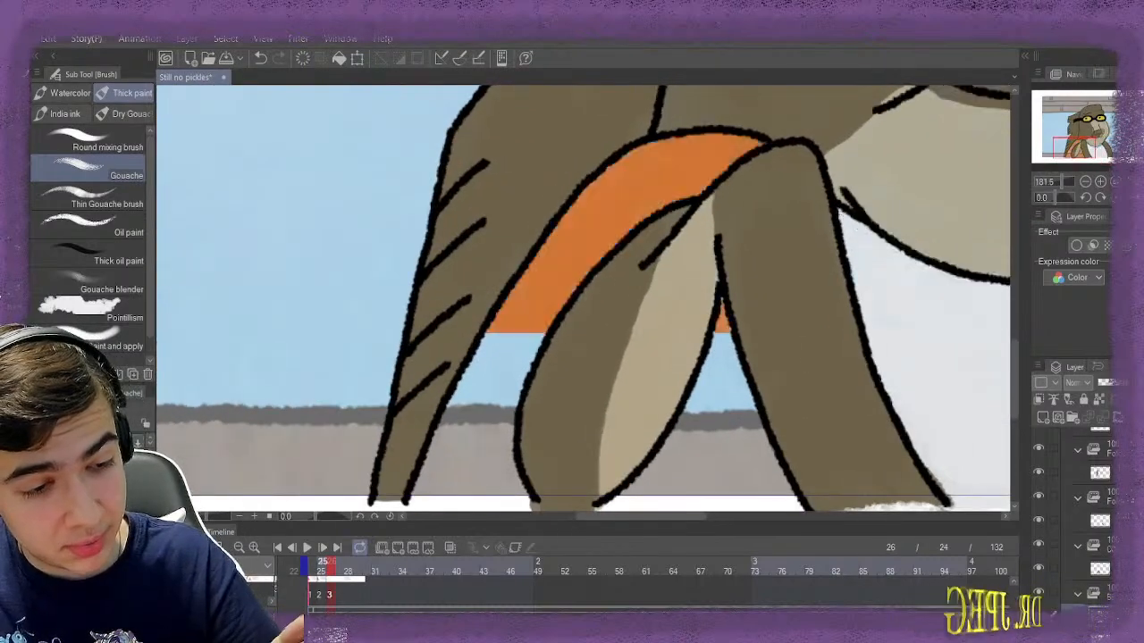
pyautogui.press('i')
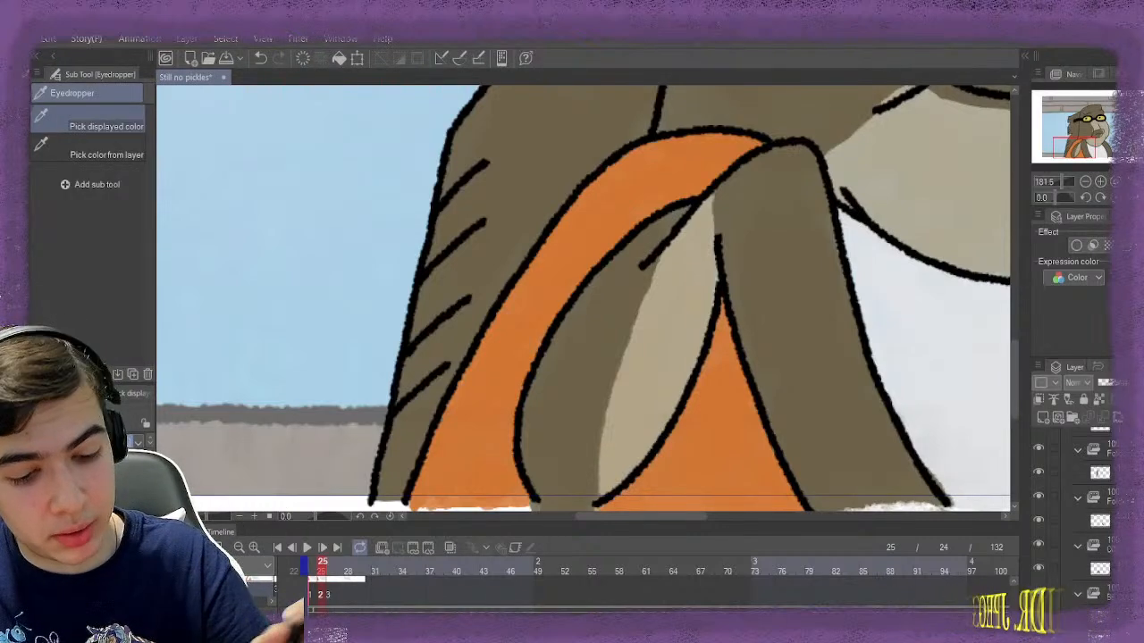
pyautogui.press('b')
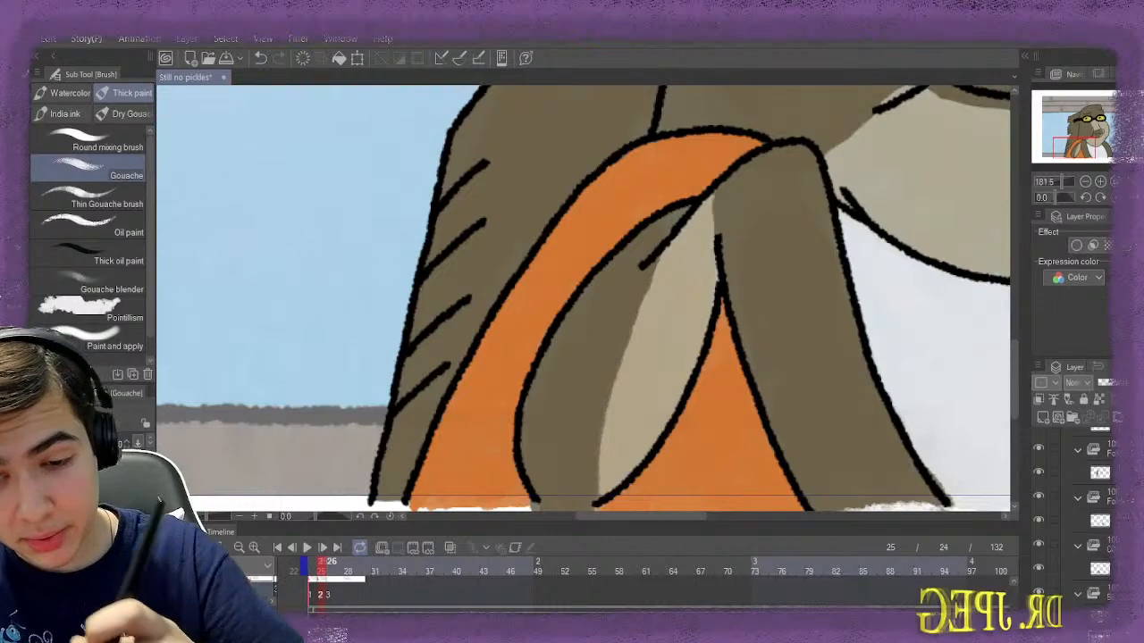
pyautogui.hotkey('ctrl', 'z')
# Paint the curved vest strip and the triangular vest area between the arm sections orange on frame 26
pyautogui.moveTo(703, 157)
pyautogui.mouseDown()
pyautogui.moveTo(725, 154)
pyautogui.moveTo(686, 168)
pyautogui.moveTo(639, 162)
pyautogui.moveTo(585, 228)
pyautogui.moveTo(683, 179)
pyautogui.moveTo(568, 224)
pyautogui.moveTo(579, 250)
pyautogui.moveTo(585, 243)
pyautogui.moveTo(547, 268)
pyautogui.moveTo(536, 295)
pyautogui.moveTo(589, 254)
pyautogui.moveTo(531, 286)
pyautogui.moveTo(531, 321)
pyautogui.moveTo(472, 380)
pyautogui.moveTo(455, 415)
pyautogui.moveTo(487, 411)
pyautogui.moveTo(528, 357)
pyautogui.moveTo(492, 455)
pyautogui.moveTo(505, 500)
pyautogui.moveTo(438, 486)
pyautogui.moveTo(438, 464)
pyautogui.moveTo(469, 420)
pyautogui.moveTo(483, 429)
pyautogui.mouseUp()
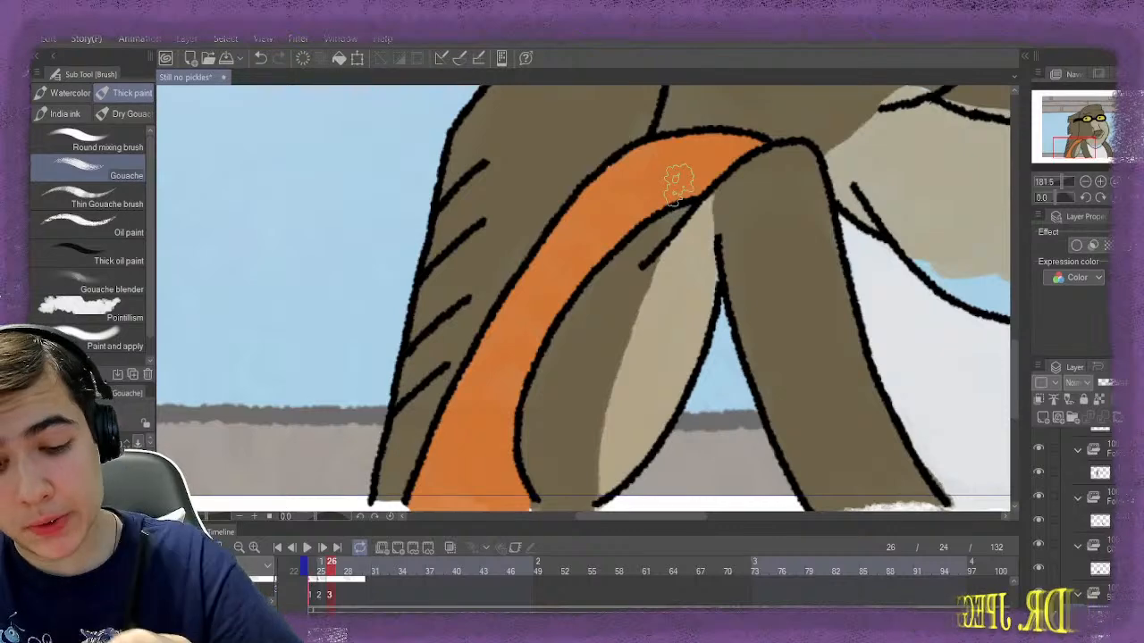
pyautogui.moveTo(678, 183)
pyautogui.mouseDown()
pyautogui.moveTo(474, 195)
pyautogui.moveTo(383, 183)
pyautogui.mouseUp()
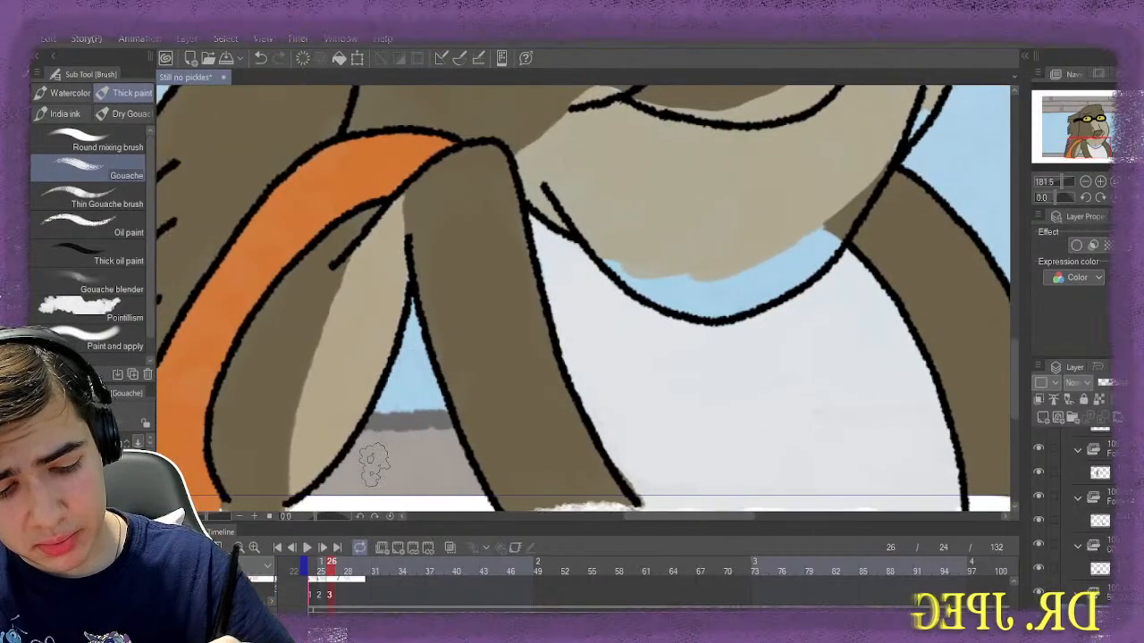
pyautogui.moveTo(299, 494)
pyautogui.mouseDown()
pyautogui.moveTo(340, 496)
pyautogui.moveTo(304, 496)
pyautogui.moveTo(366, 458)
pyautogui.moveTo(398, 382)
pyautogui.moveTo(407, 315)
pyautogui.moveTo(438, 419)
pyautogui.moveTo(430, 414)
pyautogui.moveTo(470, 491)
pyautogui.moveTo(360, 484)
pyautogui.moveTo(418, 467)
pyautogui.moveTo(404, 406)
pyautogui.mouseUp()
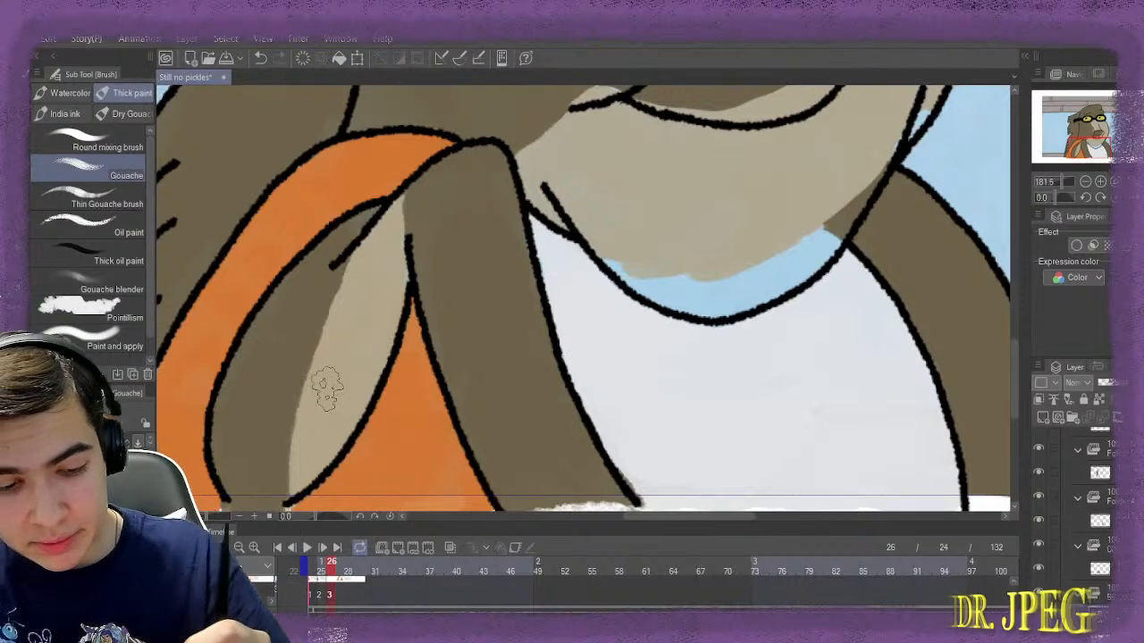
# Advance to frame 28 and add a new blank cel for the clothing colour there
pyautogui.scroll(-1, 289, 407)
pyautogui.scroll(-1, 291, 406)
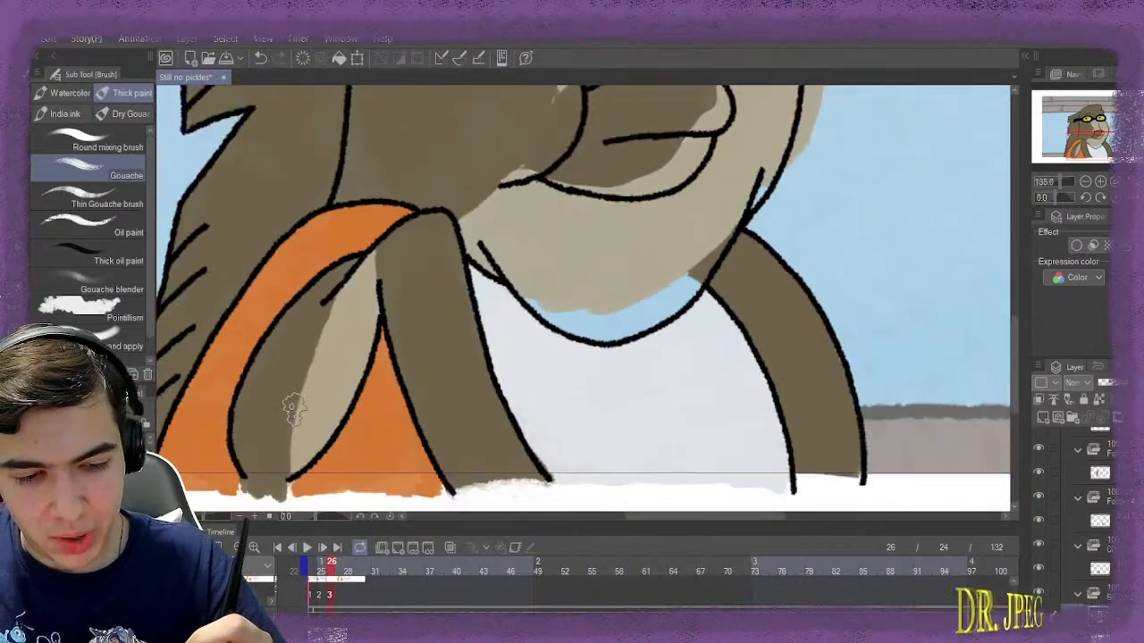
pyautogui.moveTo(705, 515); pyautogui.dragTo(663, 515)
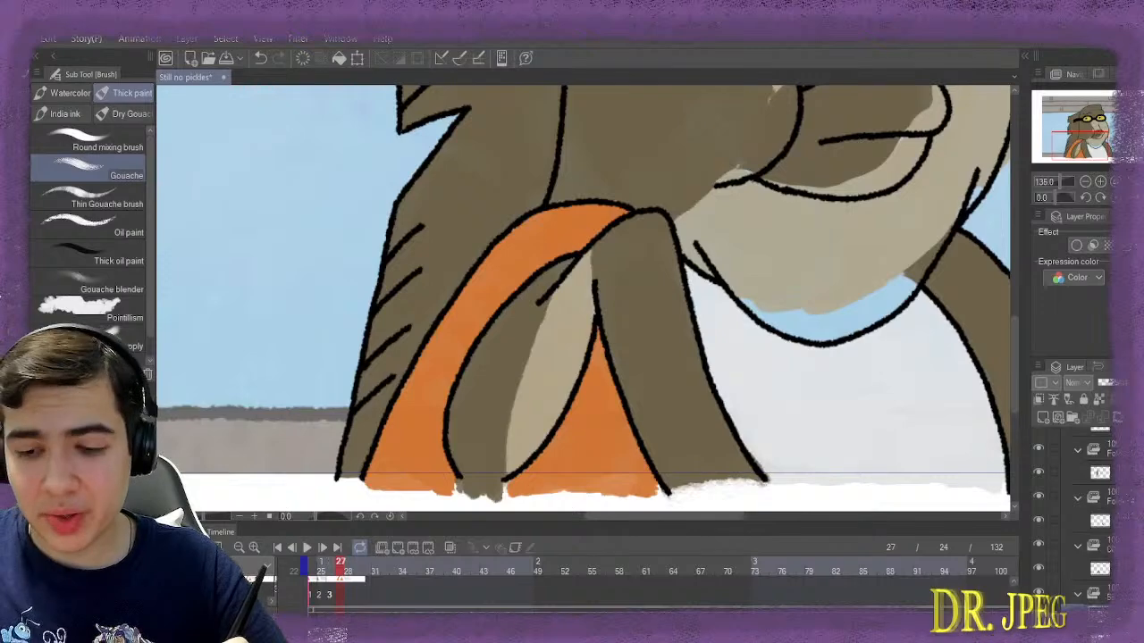
pyautogui.press('Right')
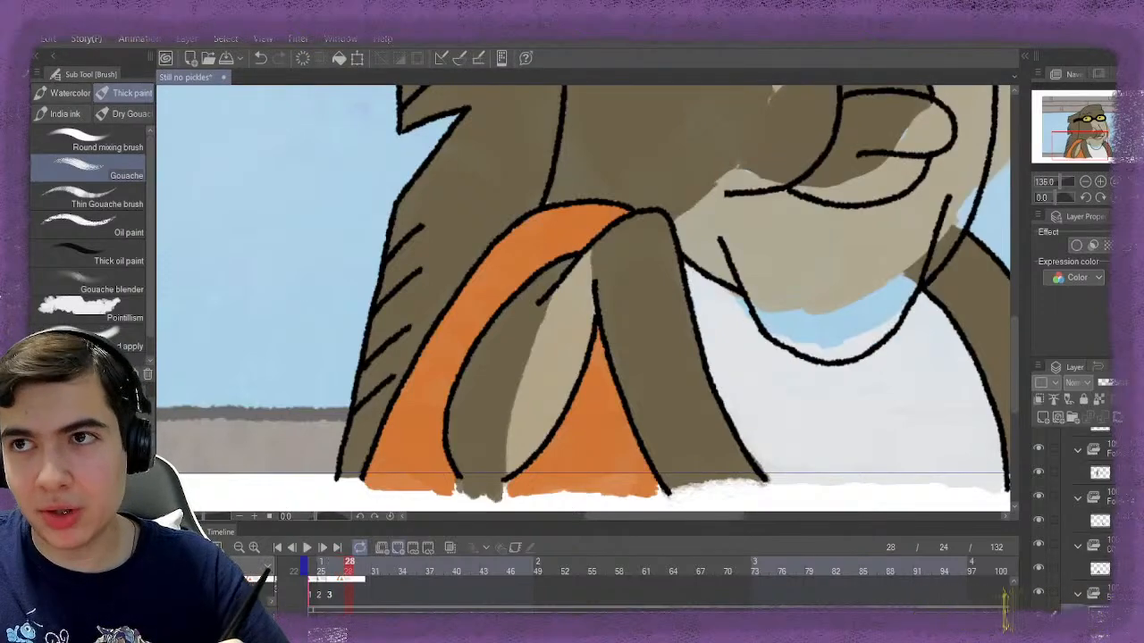
pyautogui.hotkey('ctrl', 'shift', 'n')
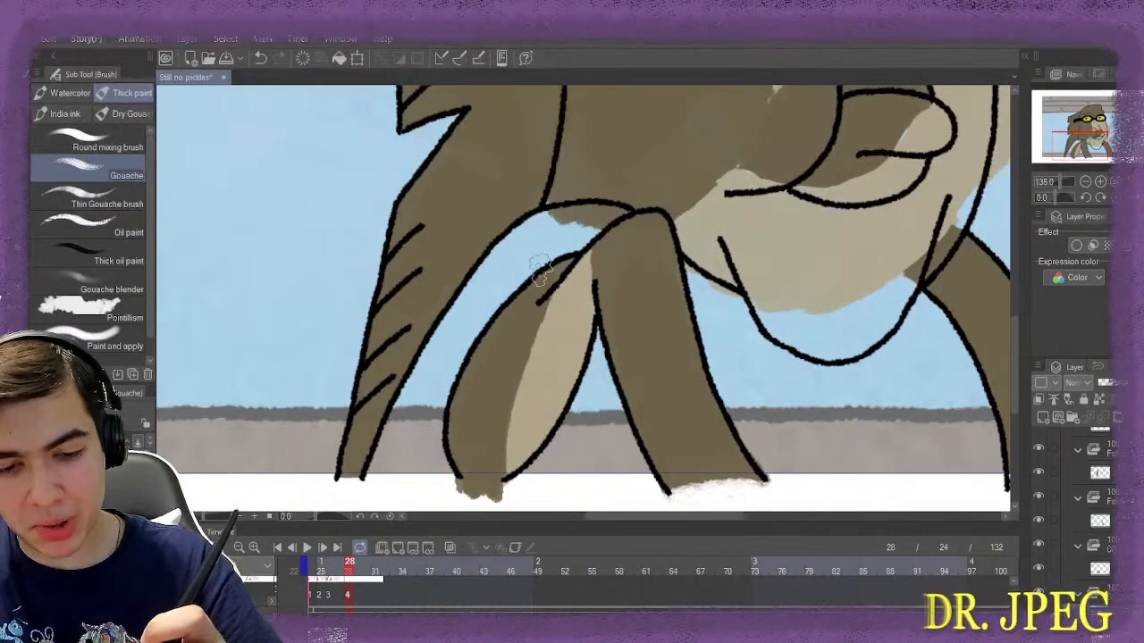
# Paint the curved vest strip between the back and the arm orange on frame 28
pyautogui.moveTo(605, 216)
pyautogui.mouseDown()
pyautogui.moveTo(536, 229)
pyautogui.moveTo(486, 263)
pyautogui.moveTo(576, 239)
pyautogui.moveTo(513, 259)
pyautogui.moveTo(509, 280)
pyautogui.moveTo(463, 303)
pyautogui.moveTo(491, 284)
pyautogui.moveTo(444, 359)
pyautogui.moveTo(452, 326)
pyautogui.moveTo(376, 464)
pyautogui.moveTo(453, 472)
pyautogui.moveTo(437, 462)
pyautogui.moveTo(434, 402)
pyautogui.mouseUp()
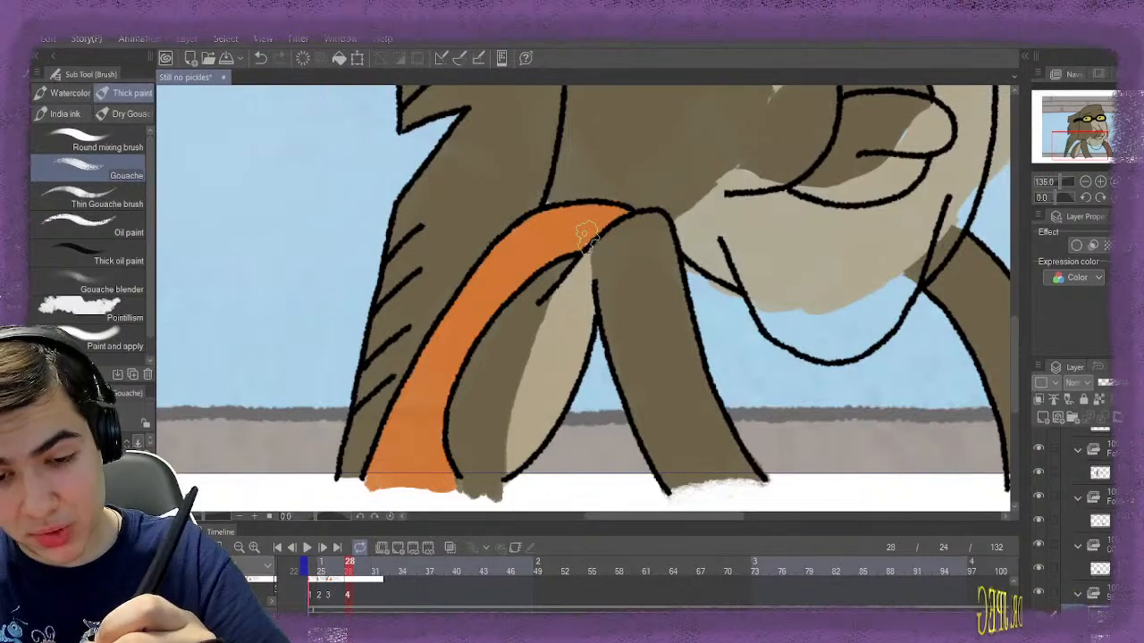
pyautogui.press('e')
pyautogui.scroll(3, 630, 185)
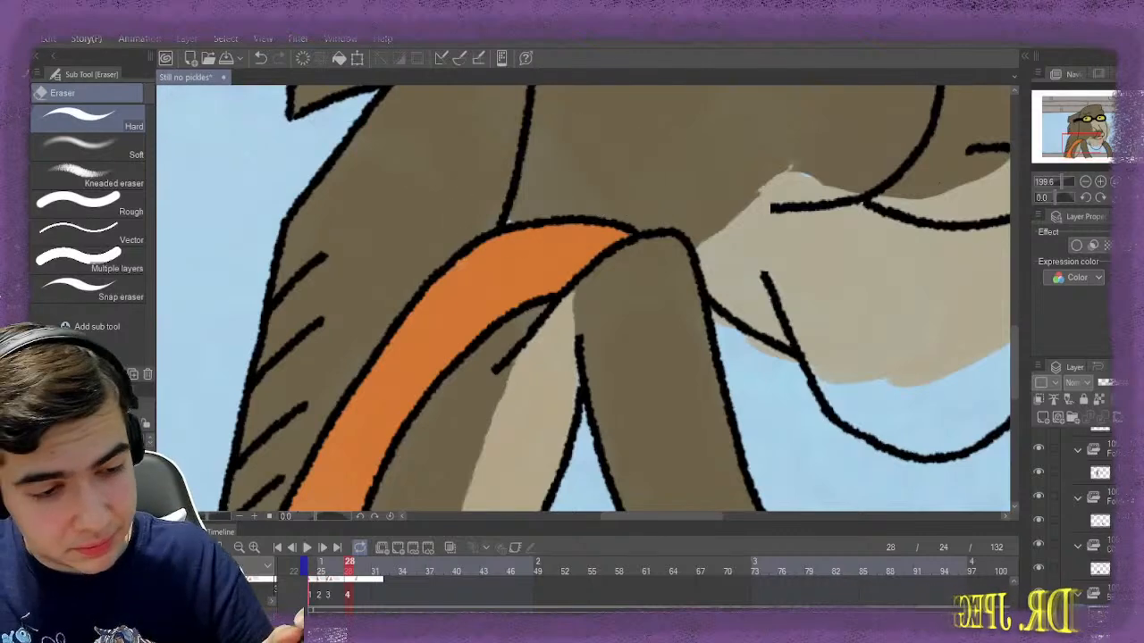
# Paint the triangular vest area between the arm sections orange and erase the overspill along its lower edge
pyautogui.press('b')
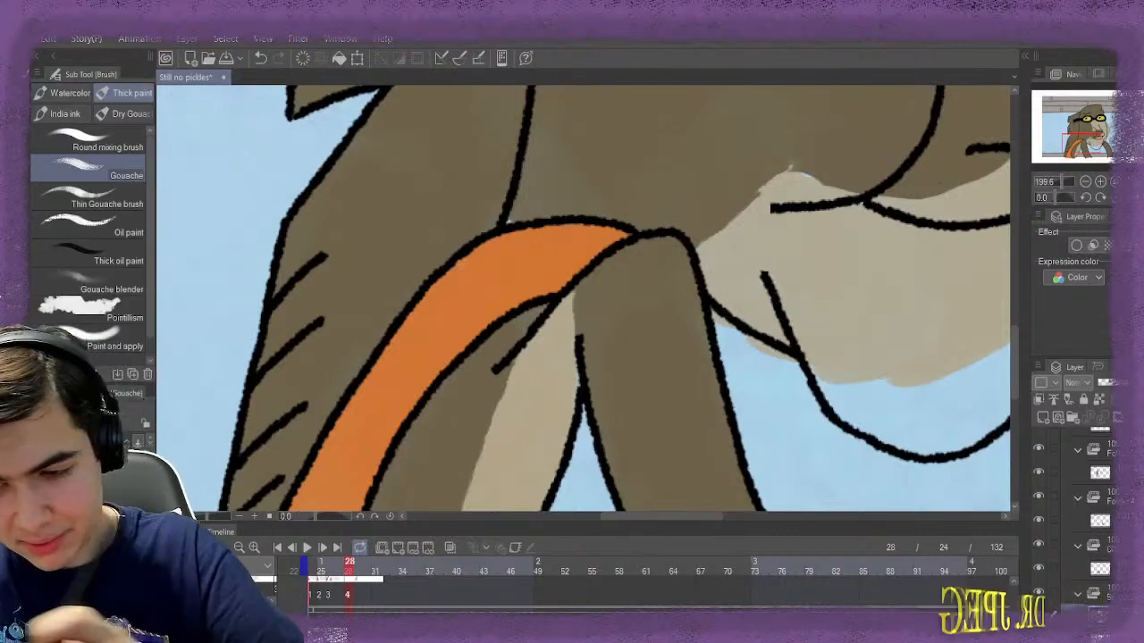
pyautogui.scroll(-5, 583, 300)
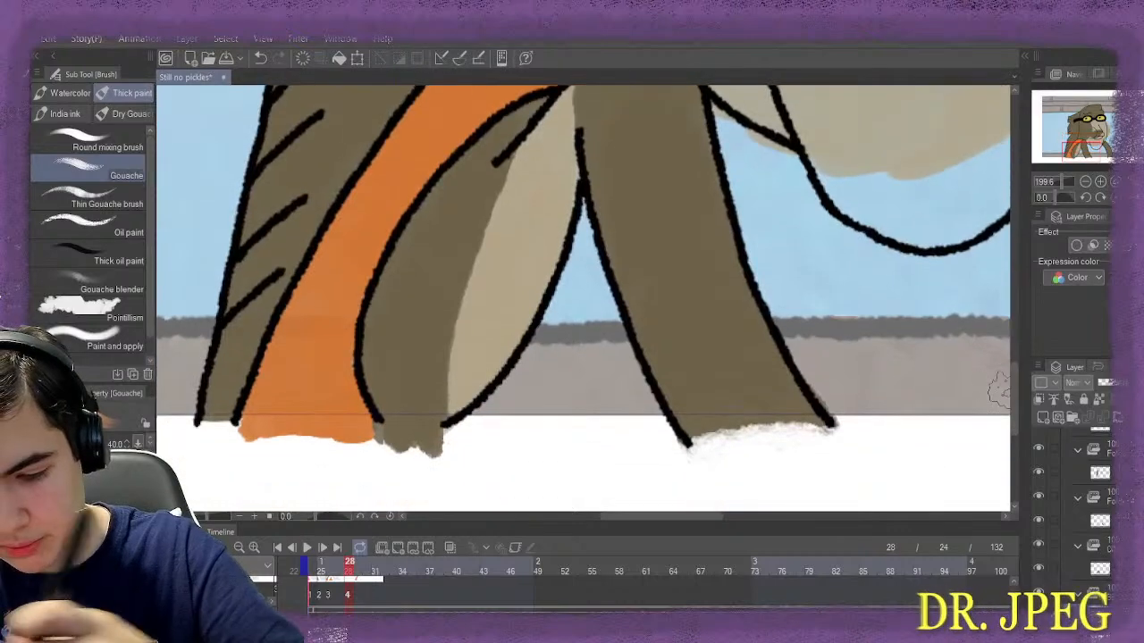
pyautogui.moveTo(467, 434)
pyautogui.mouseDown()
pyautogui.moveTo(507, 418)
pyautogui.moveTo(487, 430)
pyautogui.moveTo(553, 337)
pyautogui.moveTo(583, 227)
pyautogui.moveTo(606, 362)
pyautogui.moveTo(641, 420)
pyautogui.moveTo(671, 438)
pyautogui.moveTo(487, 446)
pyautogui.moveTo(596, 436)
pyautogui.moveTo(545, 425)
pyautogui.moveTo(568, 377)
pyautogui.moveTo(562, 404)
pyautogui.moveTo(552, 401)
pyautogui.moveTo(561, 346)
pyautogui.moveTo(585, 301)
pyautogui.moveTo(587, 236)
pyautogui.moveTo(557, 351)
pyautogui.moveTo(510, 437)
pyautogui.moveTo(488, 439)
pyautogui.moveTo(595, 431)
pyautogui.moveTo(634, 452)
pyautogui.mouseUp()
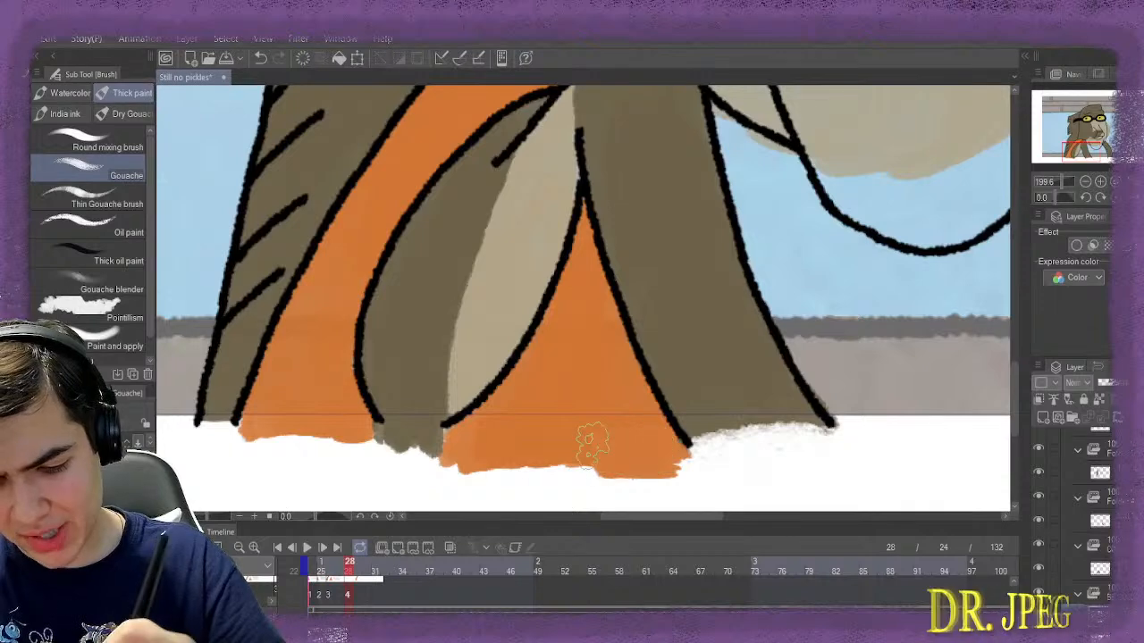
pyautogui.press('e')
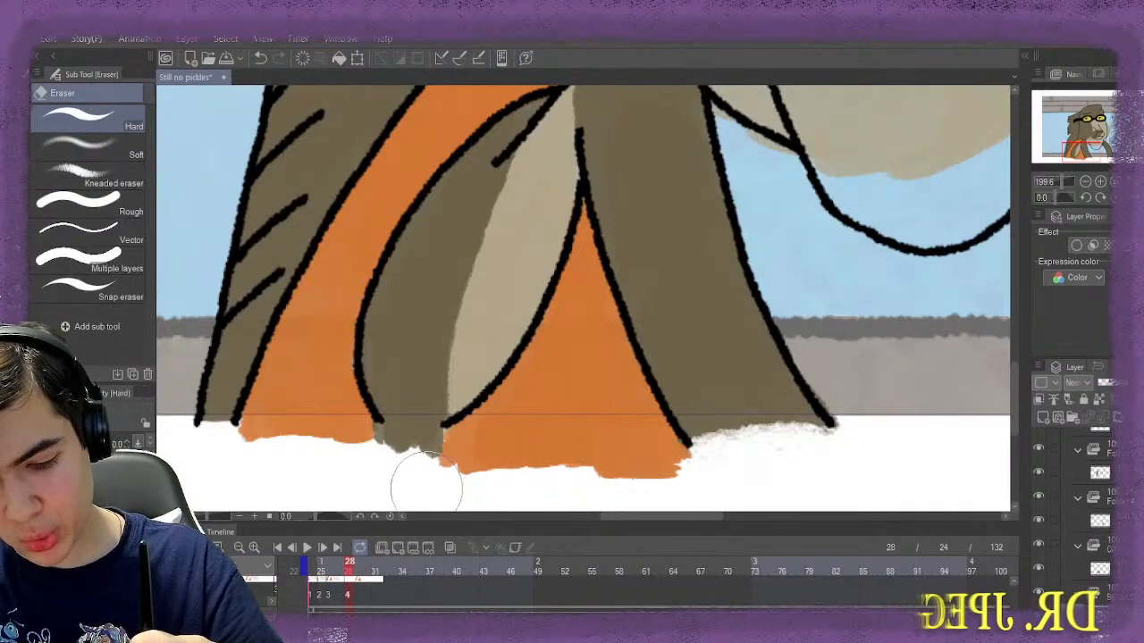
pyautogui.moveTo(426, 487)
pyautogui.mouseDown()
pyautogui.moveTo(460, 474)
pyautogui.moveTo(691, 476)
pyautogui.mouseUp()
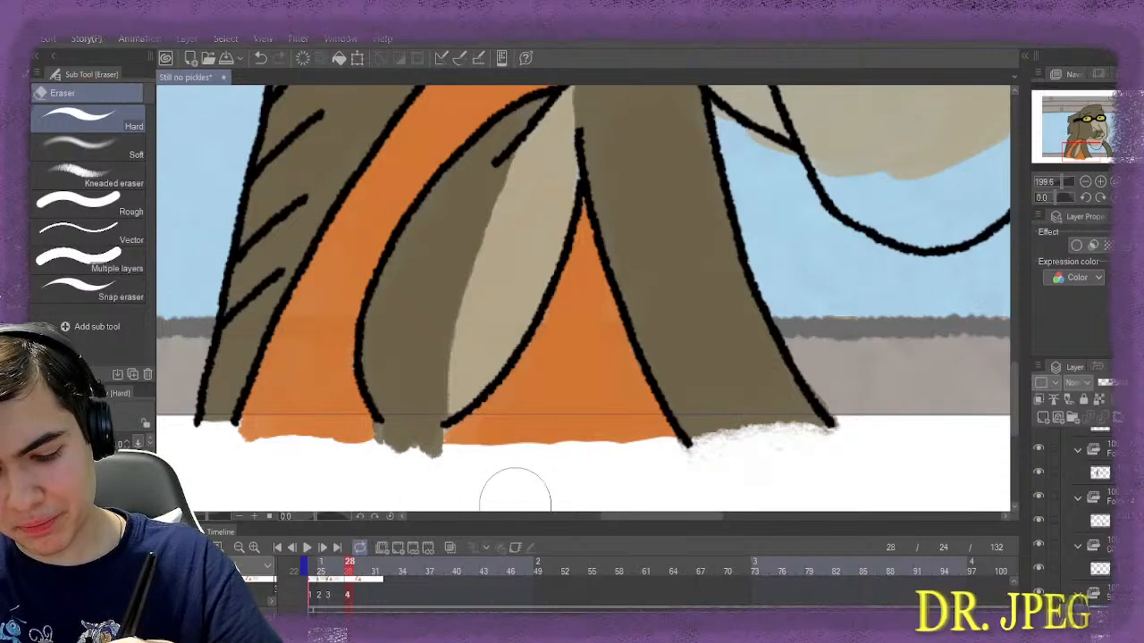
# Fill the chest area below the neckline, between the two arms, with orange on frame 28
pyautogui.moveTo(627, 516); pyautogui.dragTo(690, 515)
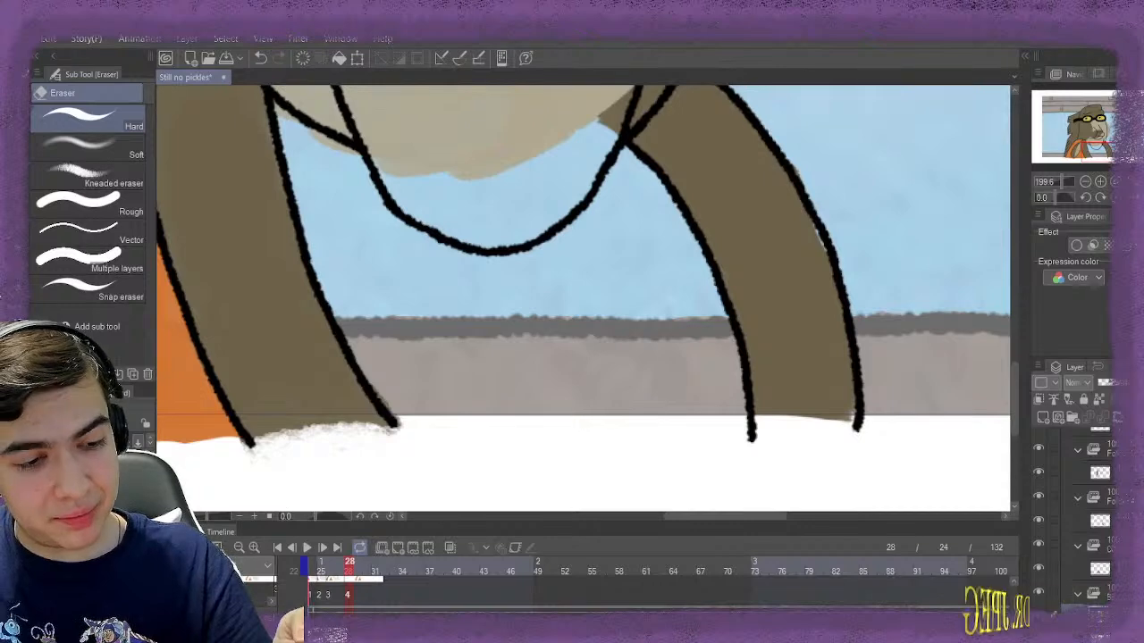
pyautogui.press('b')
pyautogui.moveTo(315, 141)
pyautogui.mouseDown()
pyautogui.moveTo(290, 129)
pyautogui.moveTo(362, 196)
pyautogui.moveTo(317, 165)
pyautogui.moveTo(348, 243)
pyautogui.mouseUp()
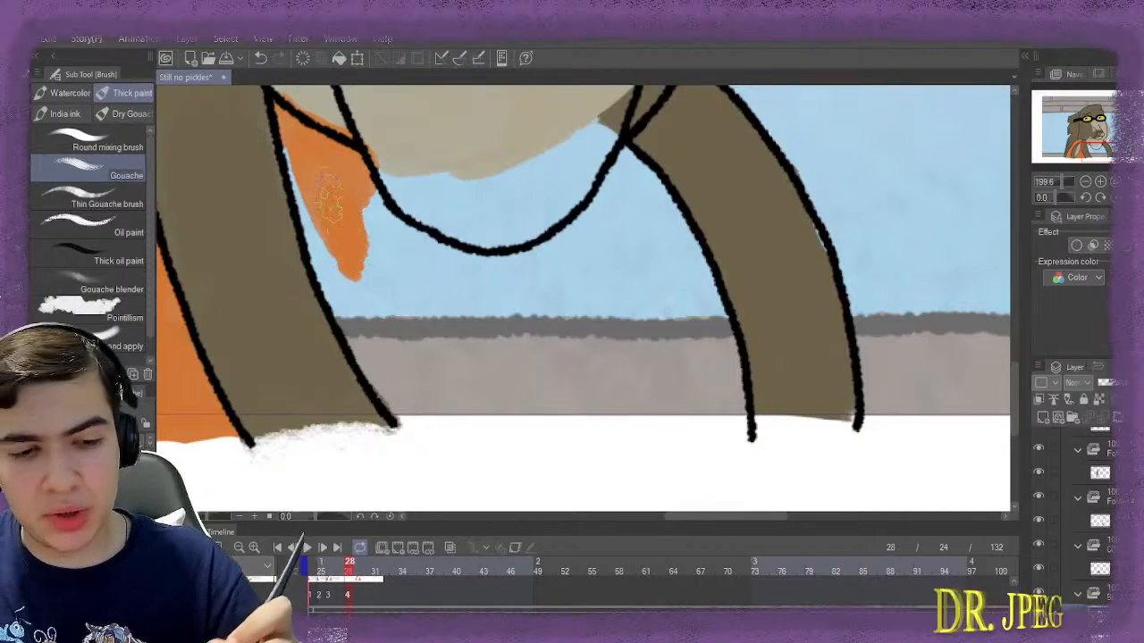
pyautogui.moveTo(328, 197)
pyautogui.mouseDown()
pyautogui.moveTo(305, 168)
pyautogui.moveTo(362, 362)
pyautogui.mouseUp()
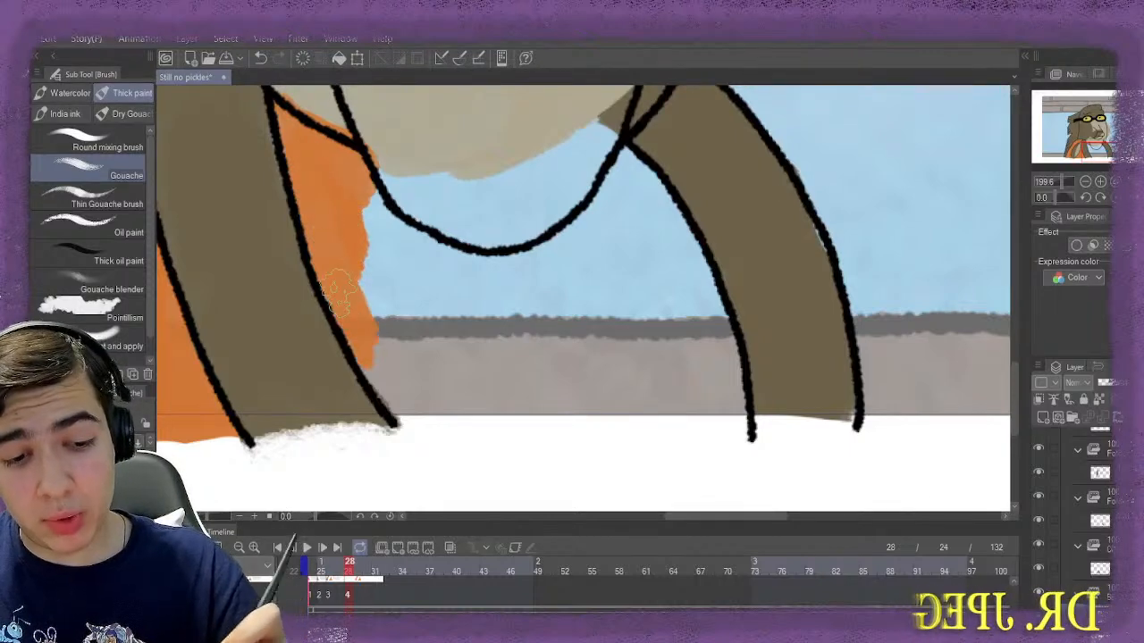
pyautogui.moveTo(336, 291)
pyautogui.mouseDown()
pyautogui.moveTo(403, 410)
pyautogui.moveTo(488, 418)
pyautogui.moveTo(625, 404)
pyautogui.moveTo(725, 427)
pyautogui.moveTo(754, 418)
pyautogui.moveTo(726, 415)
pyautogui.moveTo(716, 338)
pyautogui.moveTo(626, 163)
pyautogui.moveTo(583, 251)
pyautogui.moveTo(492, 284)
pyautogui.moveTo(373, 224)
pyautogui.moveTo(368, 296)
pyautogui.moveTo(388, 304)
pyautogui.moveTo(394, 289)
pyautogui.moveTo(451, 330)
pyautogui.moveTo(464, 364)
pyautogui.moveTo(450, 377)
pyautogui.moveTo(482, 332)
pyautogui.moveTo(562, 317)
pyautogui.moveTo(580, 327)
pyautogui.moveTo(547, 367)
pyautogui.moveTo(607, 286)
pyautogui.moveTo(582, 376)
pyautogui.moveTo(613, 309)
pyautogui.moveTo(703, 332)
pyautogui.moveTo(608, 312)
pyautogui.moveTo(613, 228)
pyautogui.mouseUp()
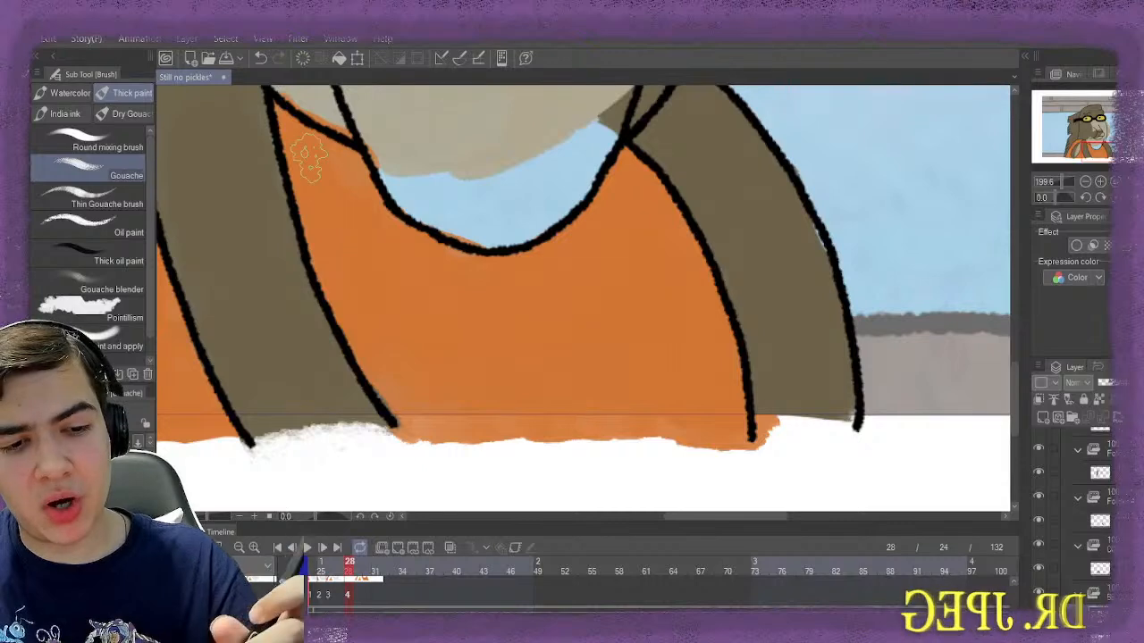
# Erase the orange overspill along the neckline and below the picture frame's bottom edge under the chest
pyautogui.press('e')
pyautogui.moveTo(311, 148); pyautogui.dragTo(601, 149)
pyautogui.moveTo(590, 259); pyautogui.dragTo(553, 423)
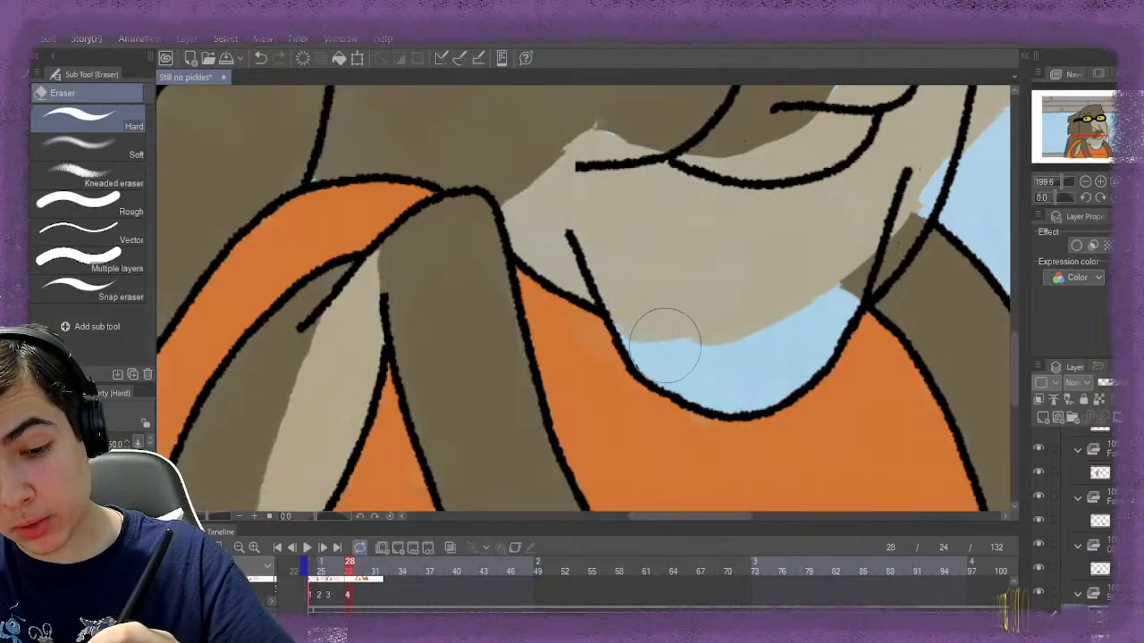
pyautogui.scroll(-3, 990, 324)
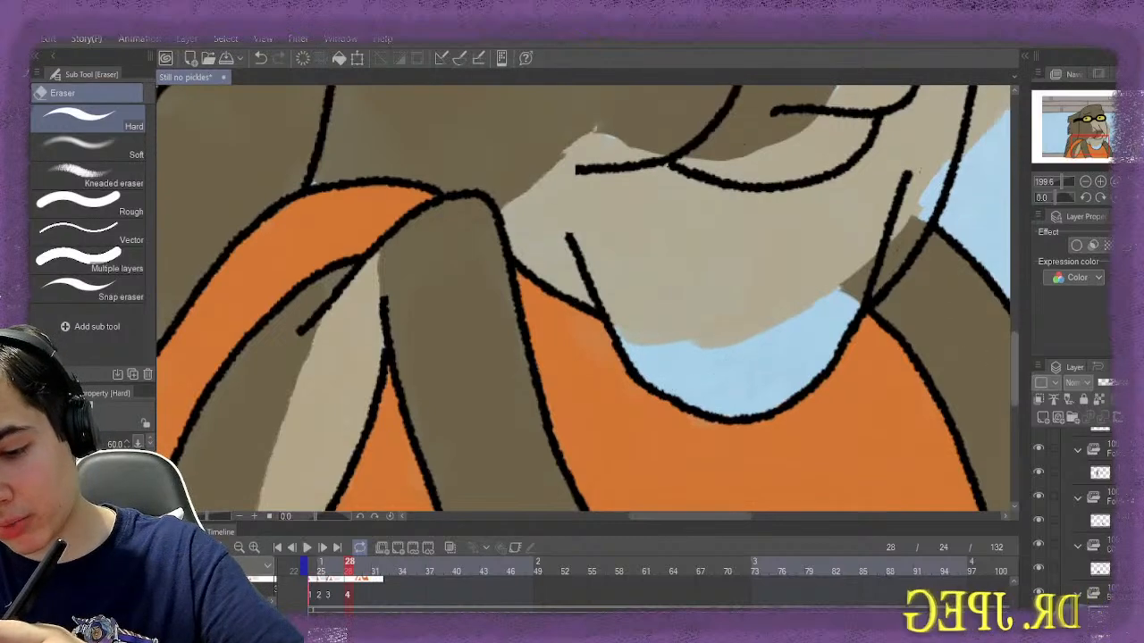
pyautogui.scroll(-2, 583, 298)
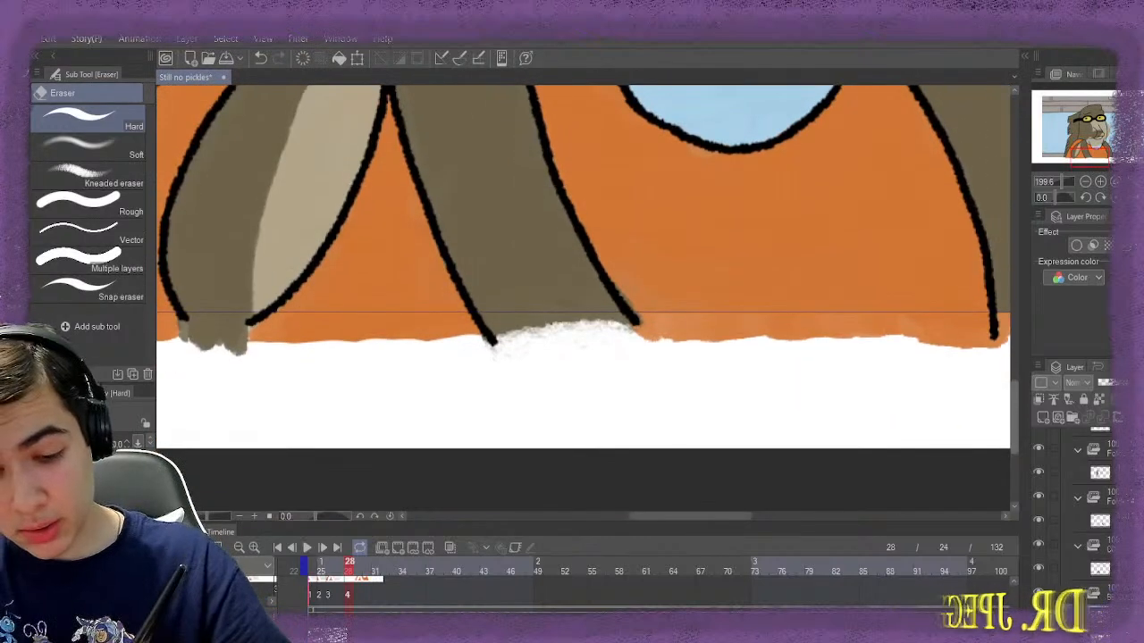
pyautogui.hscroll(4, 583, 268)
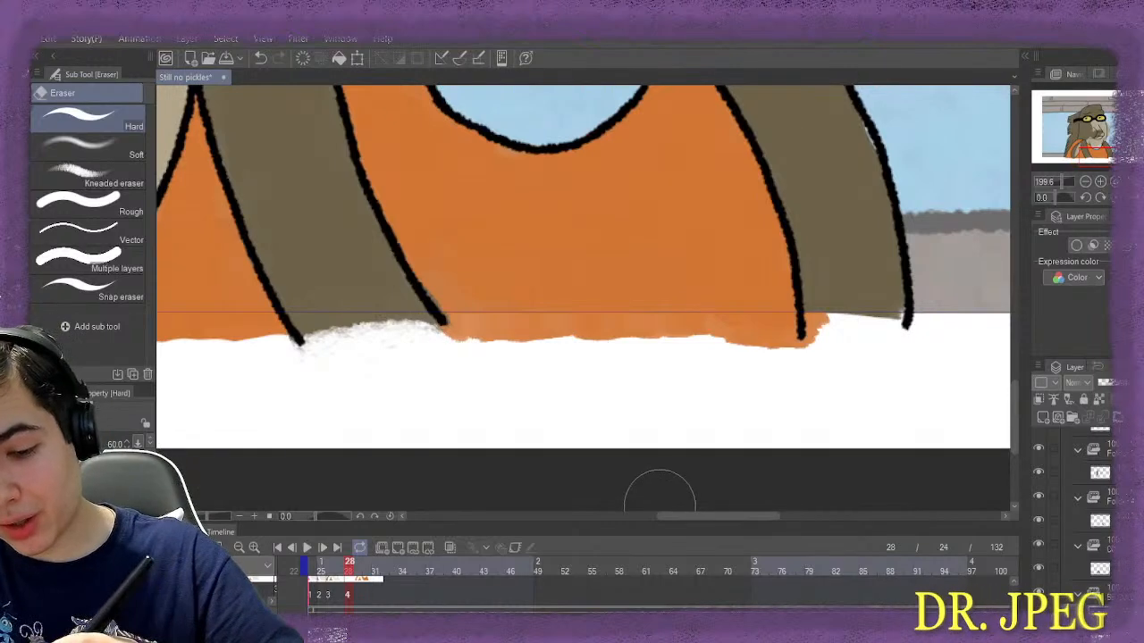
pyautogui.moveTo(838, 368)
pyautogui.mouseDown()
pyautogui.moveTo(538, 354)
pyautogui.moveTo(456, 366)
pyautogui.mouseUp()
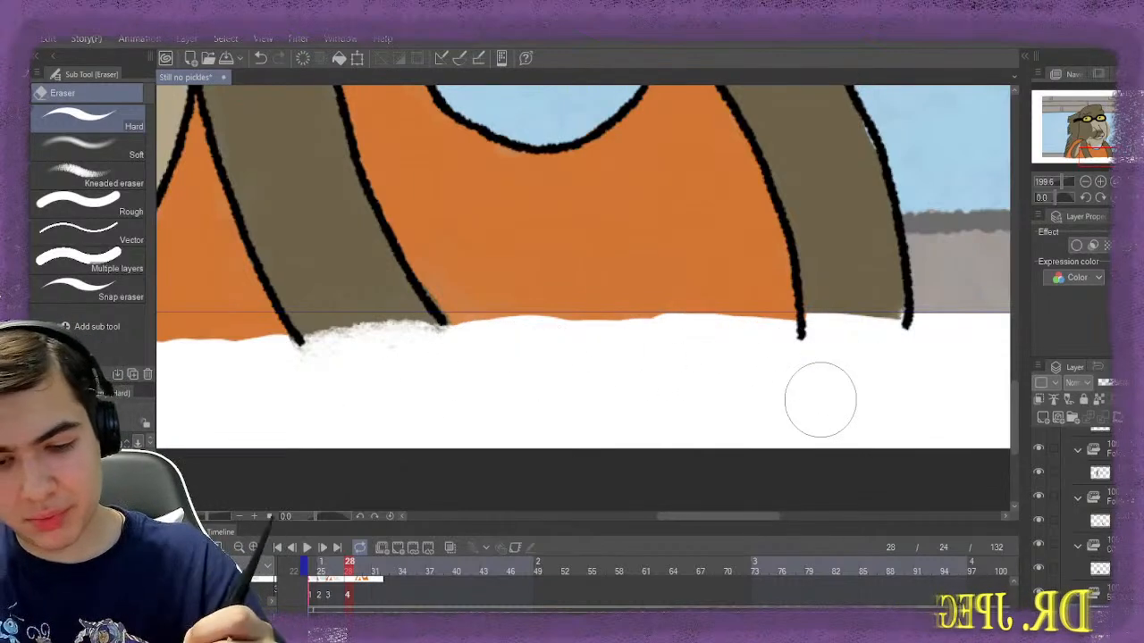
pyautogui.scroll(2, 272, 287)
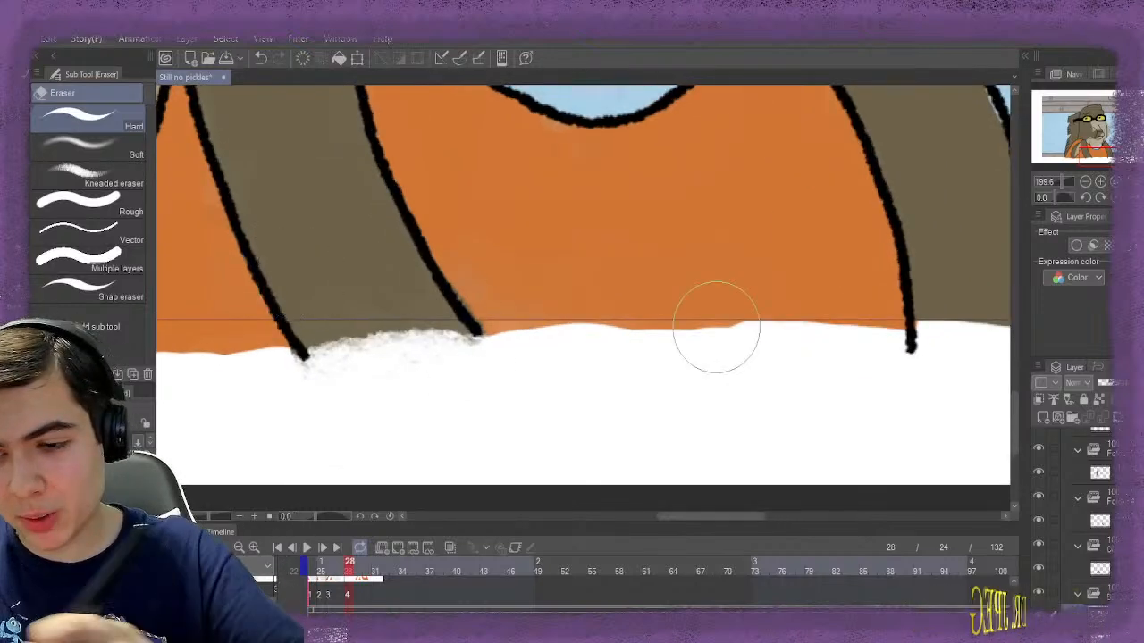
pyautogui.scroll(-2, 947, 314)
pyautogui.scroll(6, 987, 311)
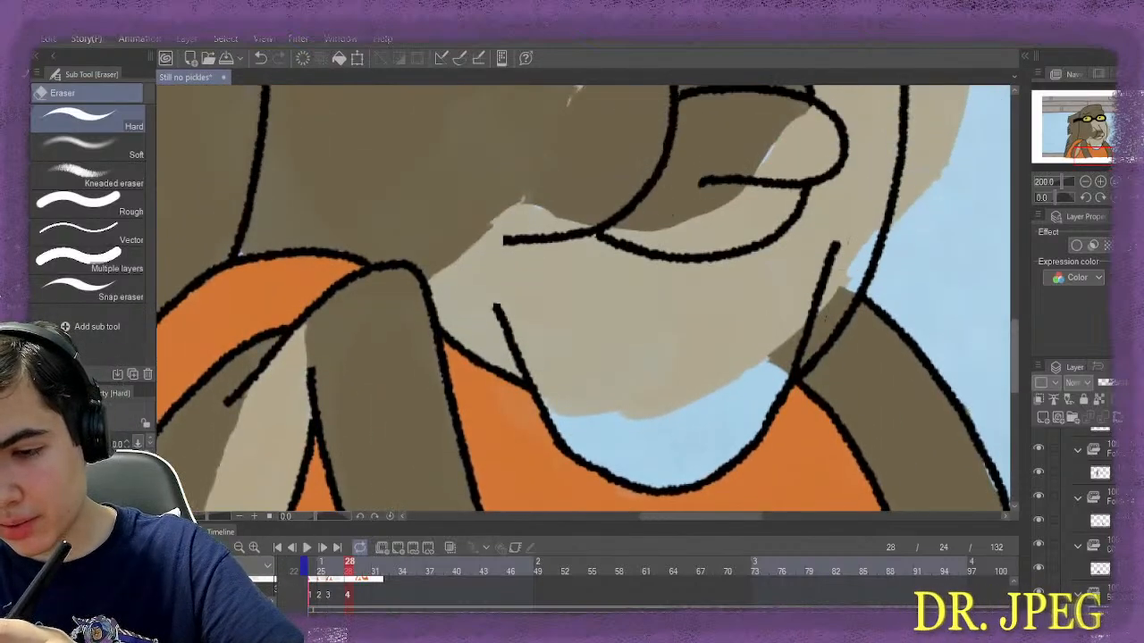
pyautogui.scroll(-6, 582, 300)
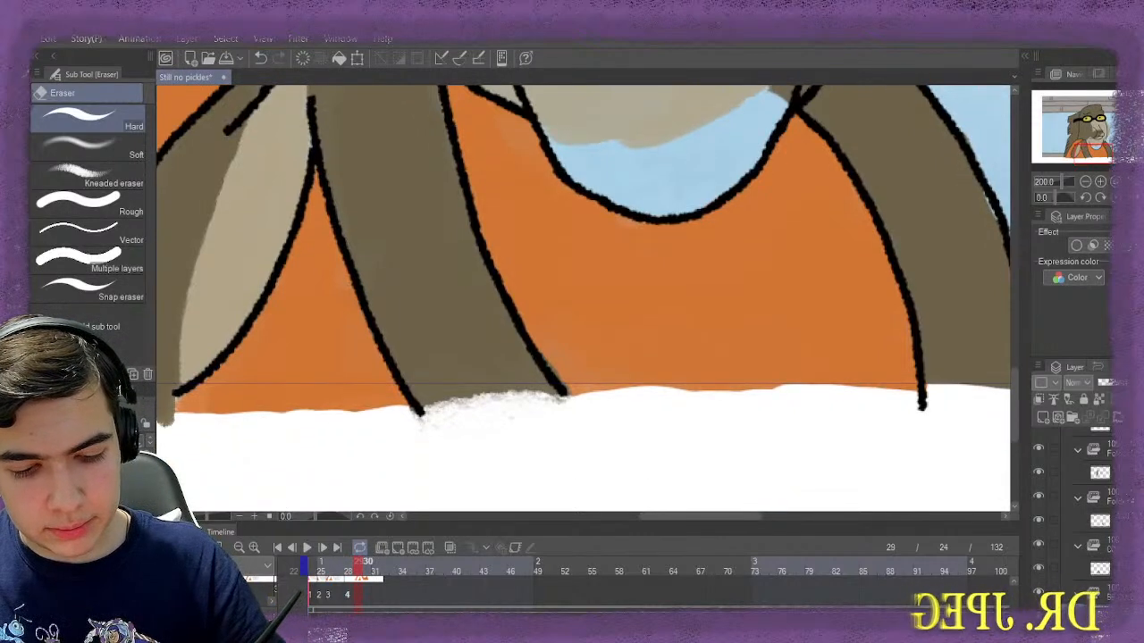
# Step through frames 29 to 31 to check how the clothing colour fits the changing line art
pyautogui.press('Right')
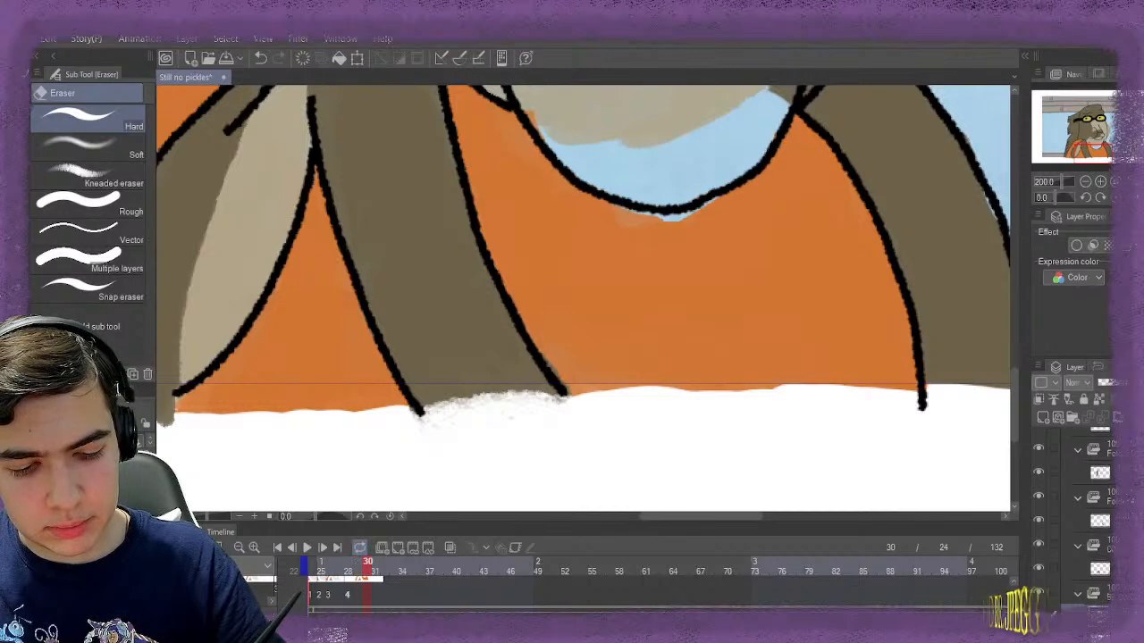
pyautogui.press('Right')
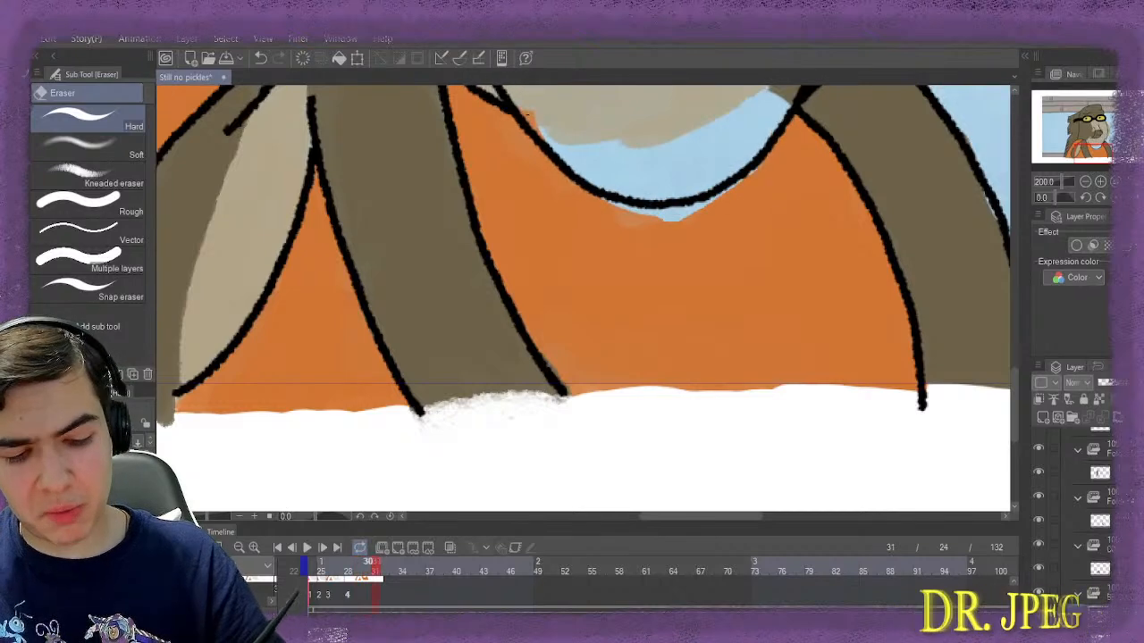
pyautogui.press('Left')
pyautogui.press('Left')
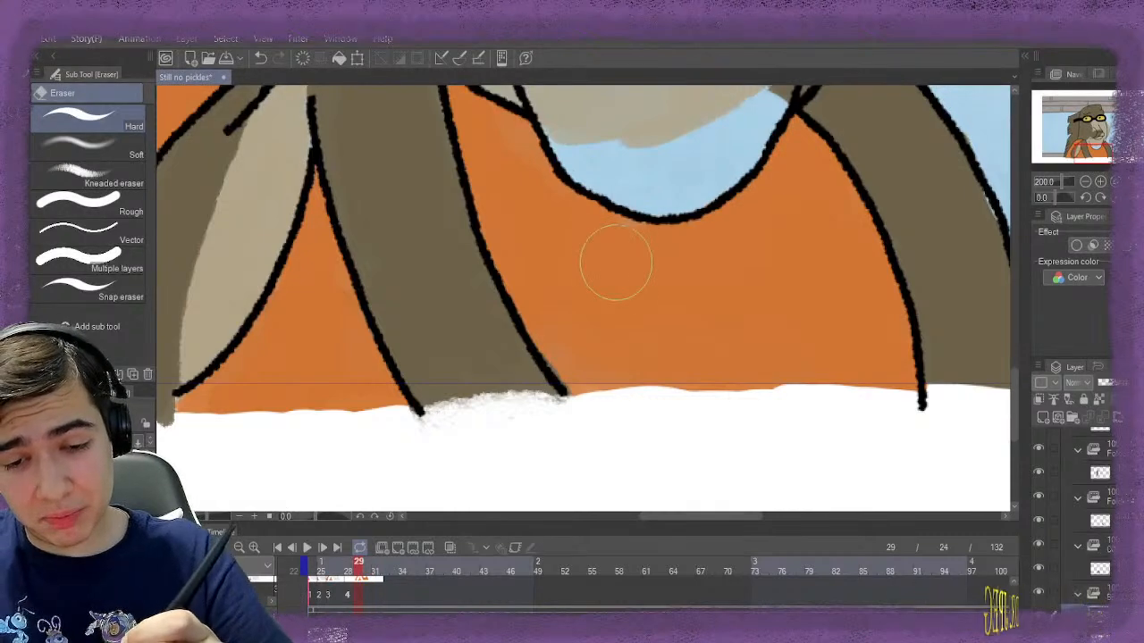
pyautogui.moveTo(616, 263); pyautogui.dragTo(609, 252)
pyautogui.hotkey('ctrl', 'z')
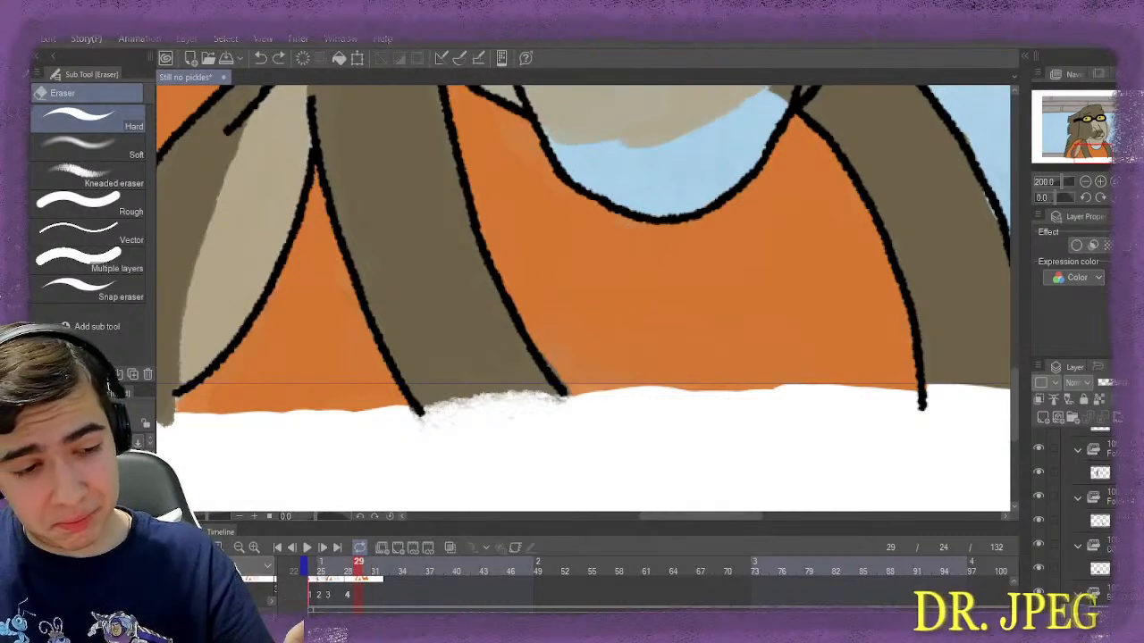
# Compare the chest colour on frame 28 with the shirt on frame 27
pyautogui.press('b')
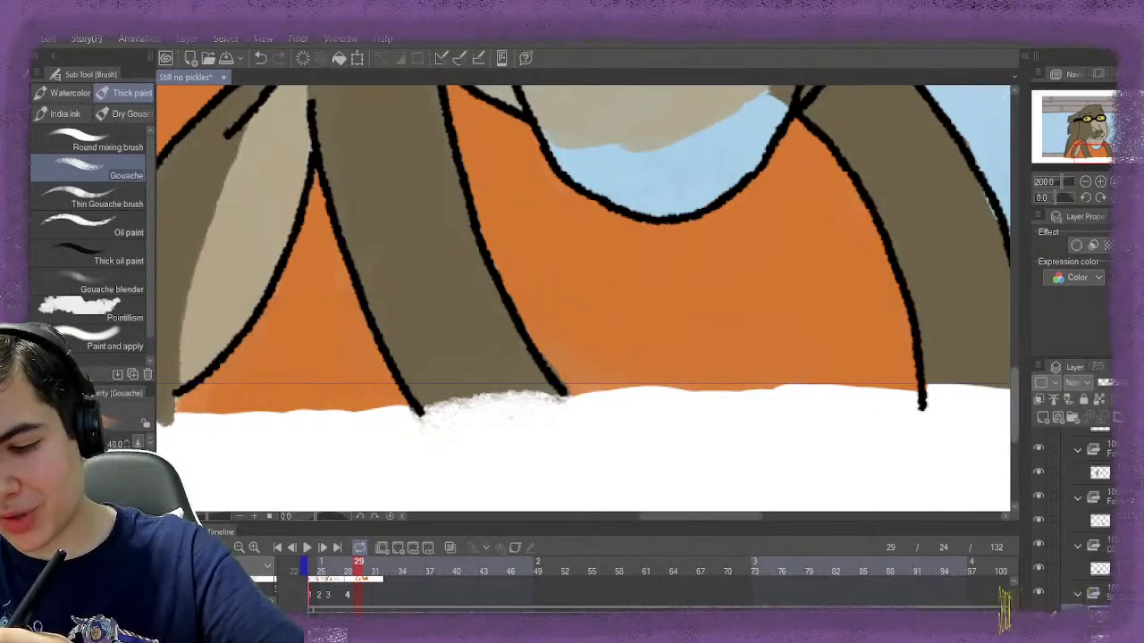
pyautogui.scroll(3, 893, 393)
pyautogui.moveTo(1014, 380); pyautogui.dragTo(1014, 383)
pyautogui.scroll(-2, 494, 300)
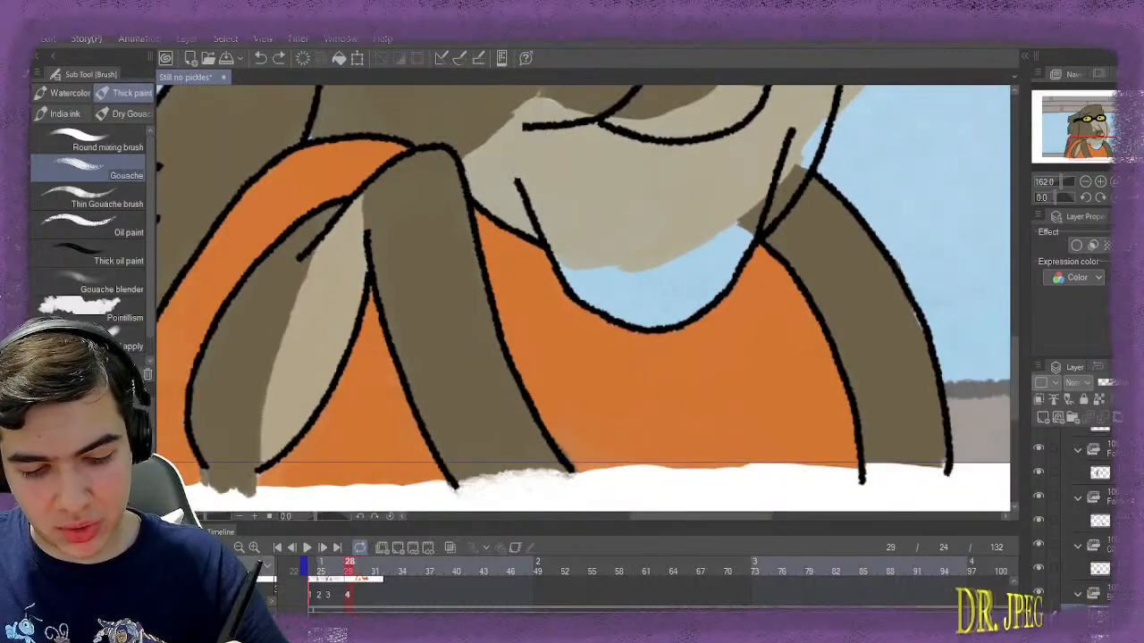
pyautogui.press('Left')
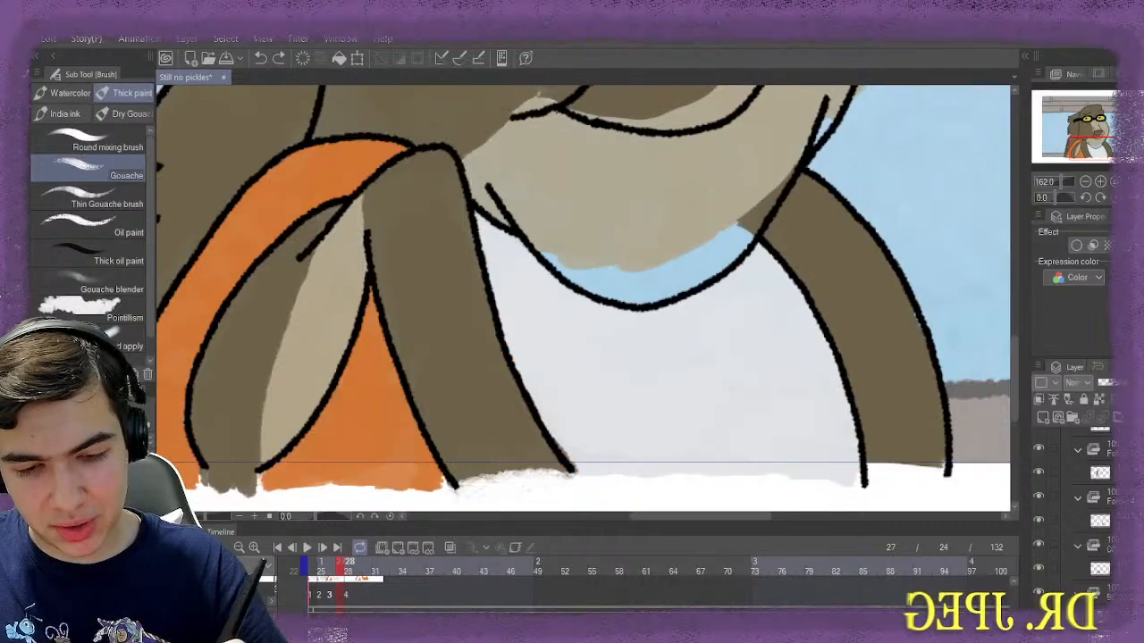
pyautogui.press('Right')
# Erase all the orange from the chest area between the two arms on frame 28
pyautogui.press('e')
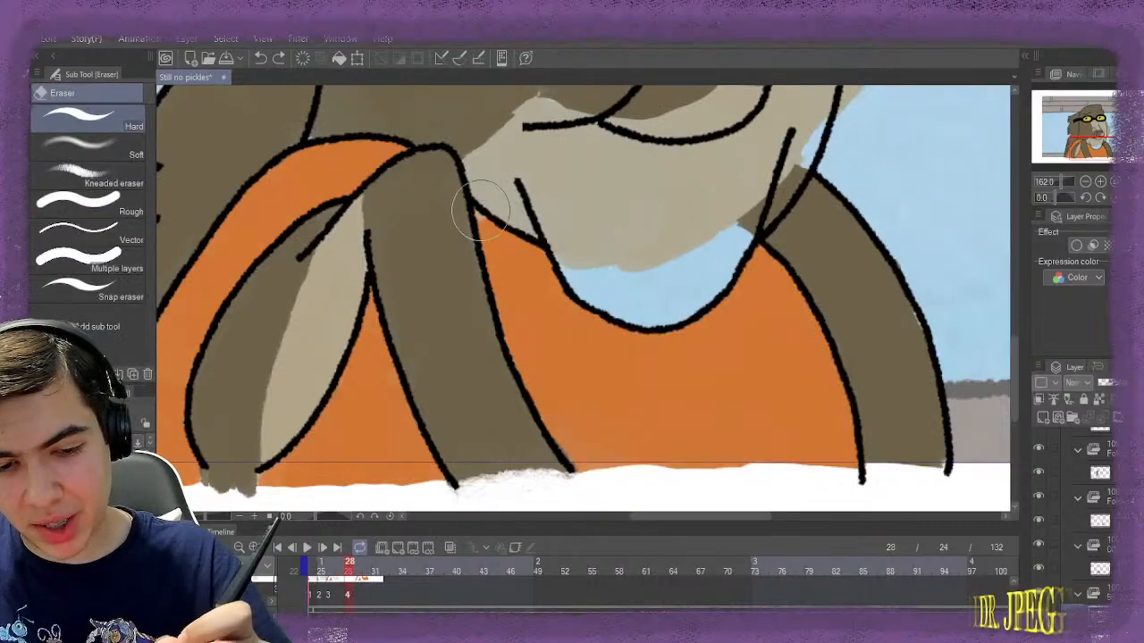
pyautogui.moveTo(459, 217)
pyautogui.mouseDown()
pyautogui.moveTo(502, 266)
pyautogui.moveTo(533, 287)
pyautogui.moveTo(570, 360)
pyautogui.moveTo(580, 428)
pyautogui.moveTo(559, 435)
pyautogui.moveTo(539, 417)
pyautogui.moveTo(568, 421)
pyautogui.moveTo(656, 301)
pyautogui.moveTo(728, 275)
pyautogui.moveTo(771, 302)
pyautogui.moveTo(785, 423)
pyautogui.moveTo(772, 468)
pyautogui.moveTo(771, 387)
pyautogui.moveTo(790, 367)
pyautogui.mouseUp()
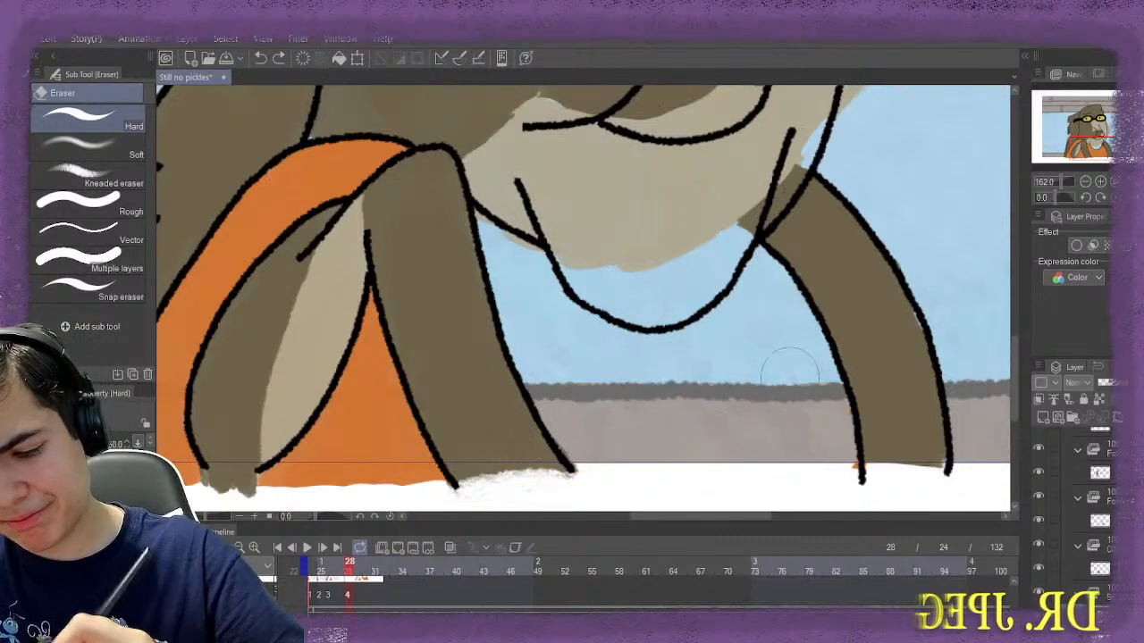
pyautogui.moveTo(738, 418); pyautogui.dragTo(642, 330)
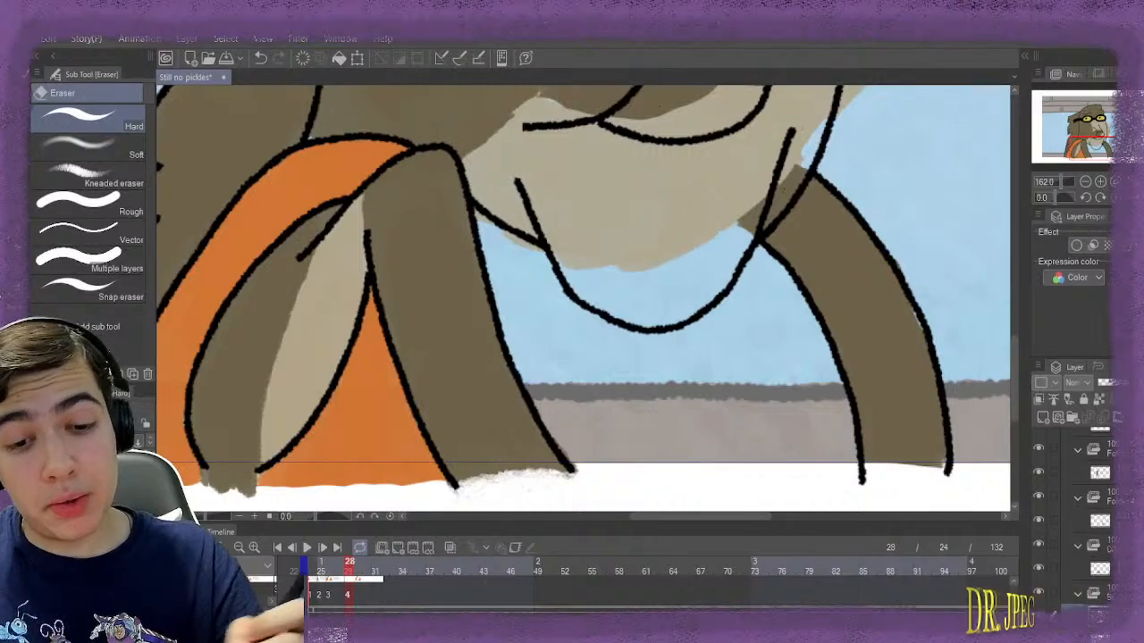
# Paint the shirt on frame 28 white with the Gouache brush, from the neckline down to the picture frame's bottom edge
pyautogui.press('b')
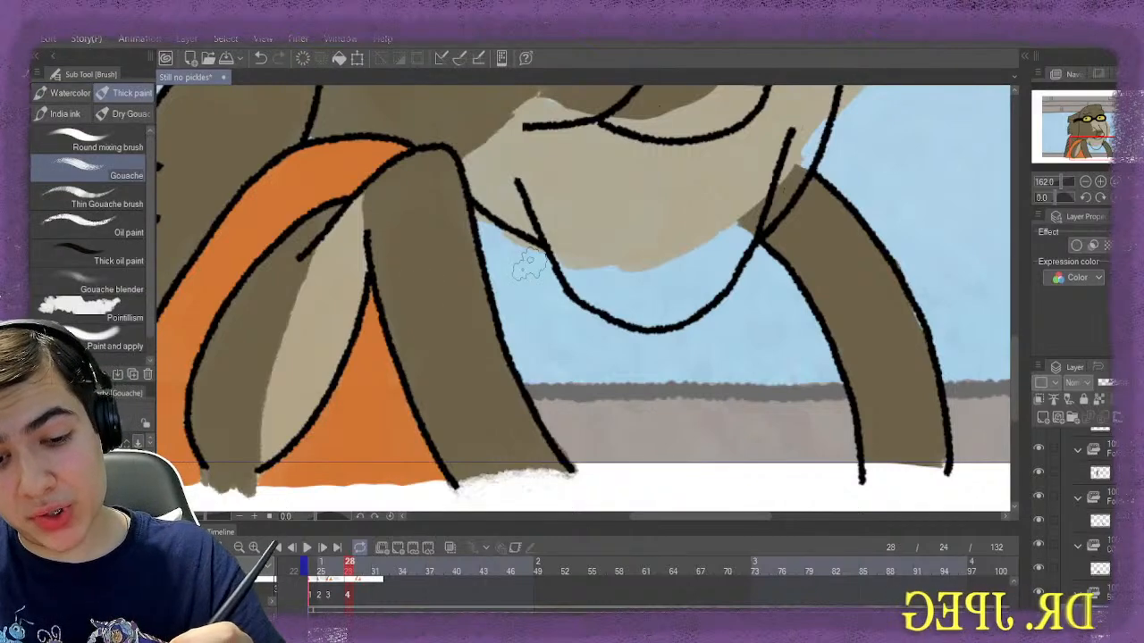
pyautogui.moveTo(498, 240)
pyautogui.mouseDown()
pyautogui.moveTo(530, 253)
pyautogui.moveTo(527, 264)
pyautogui.moveTo(497, 223)
pyautogui.moveTo(496, 282)
pyautogui.moveTo(514, 294)
pyautogui.moveTo(523, 274)
pyautogui.moveTo(554, 293)
pyautogui.moveTo(531, 262)
pyautogui.moveTo(550, 339)
pyautogui.moveTo(529, 352)
pyautogui.moveTo(543, 365)
pyautogui.moveTo(541, 387)
pyautogui.moveTo(573, 408)
pyautogui.moveTo(572, 442)
pyautogui.moveTo(646, 460)
pyautogui.moveTo(837, 447)
pyautogui.moveTo(825, 428)
pyautogui.moveTo(832, 386)
pyautogui.moveTo(760, 322)
pyautogui.moveTo(765, 305)
pyautogui.moveTo(741, 311)
pyautogui.moveTo(793, 339)
pyautogui.moveTo(770, 276)
pyautogui.moveTo(767, 311)
pyautogui.moveTo(735, 313)
pyautogui.moveTo(688, 340)
pyautogui.moveTo(622, 349)
pyautogui.moveTo(561, 323)
pyautogui.moveTo(591, 365)
pyautogui.moveTo(594, 404)
pyautogui.moveTo(629, 400)
pyautogui.moveTo(703, 420)
pyautogui.moveTo(711, 406)
pyautogui.moveTo(765, 424)
pyautogui.moveTo(791, 406)
pyautogui.mouseUp()
pyautogui.moveTo(780, 360); pyautogui.dragTo(835, 410)
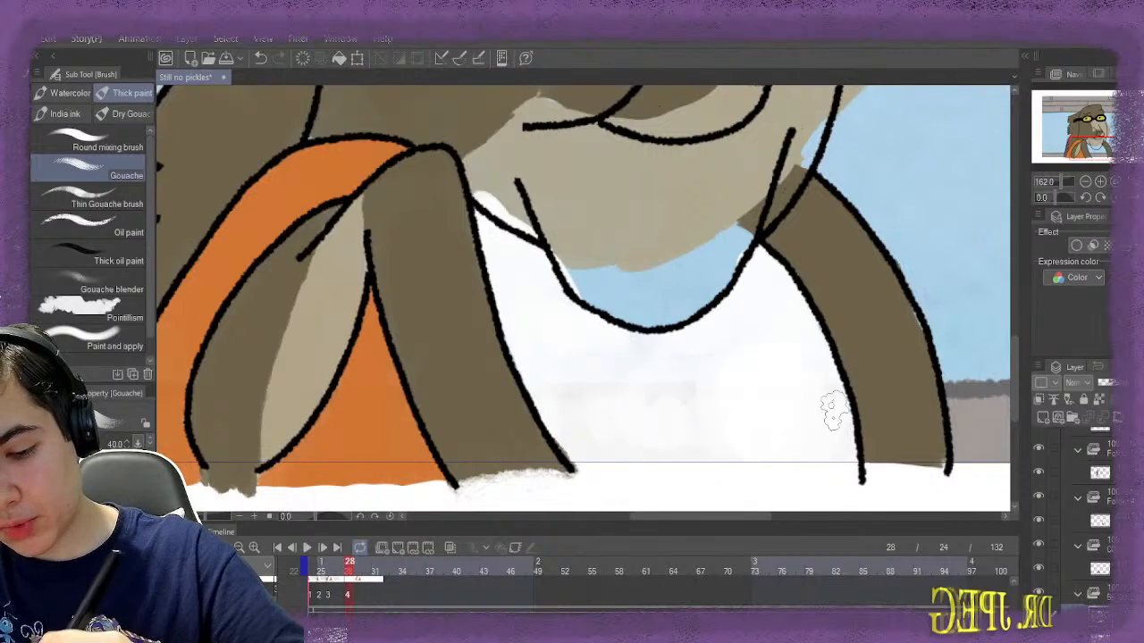
pyautogui.scroll(-3, 534, 278)
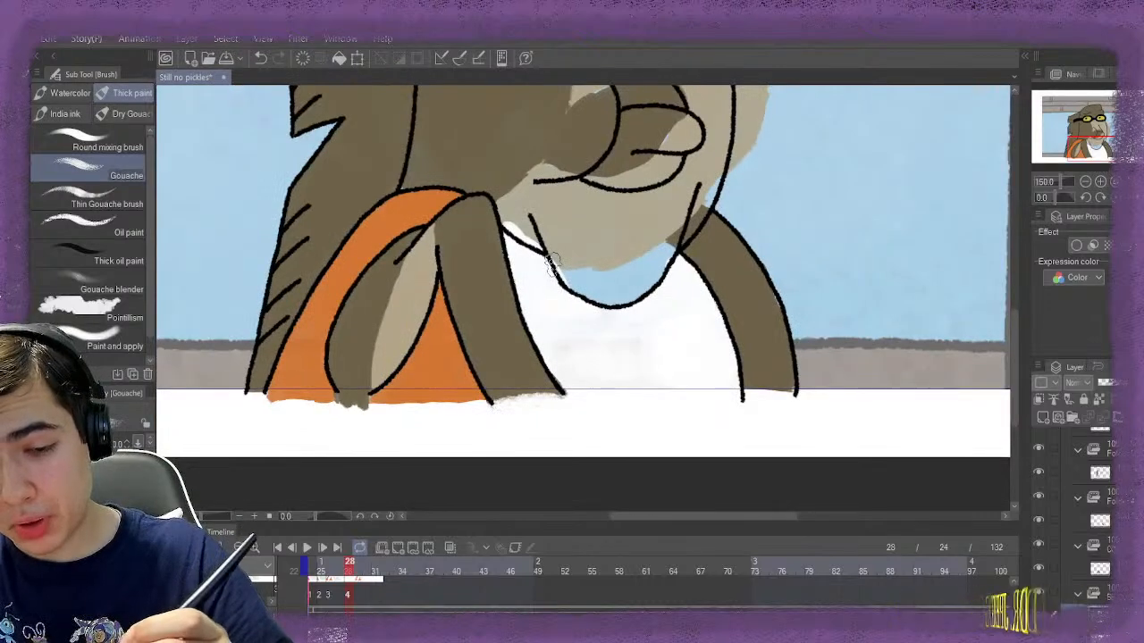
pyautogui.scroll(-5, 551, 261)
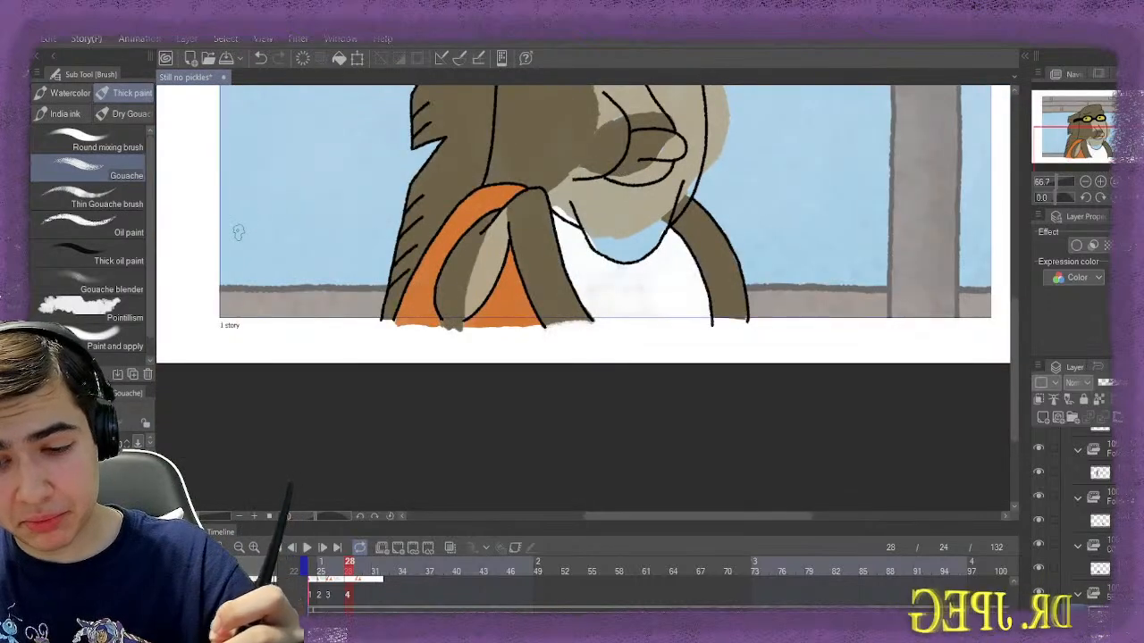
pyautogui.scroll(3, 237, 231)
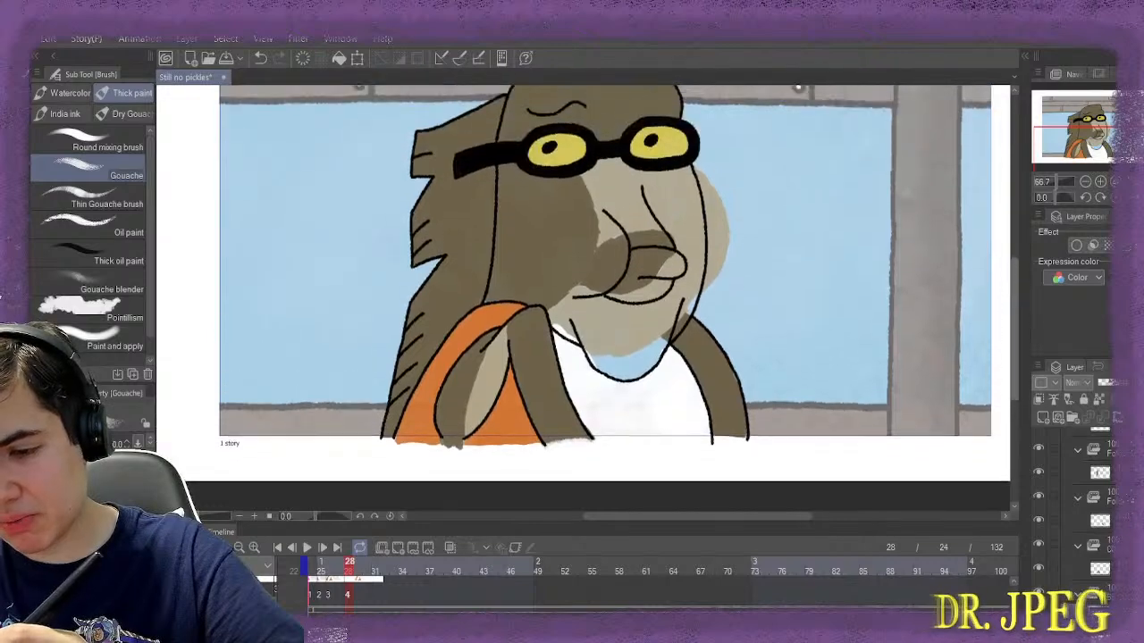
pyautogui.scroll(3, 605, 294)
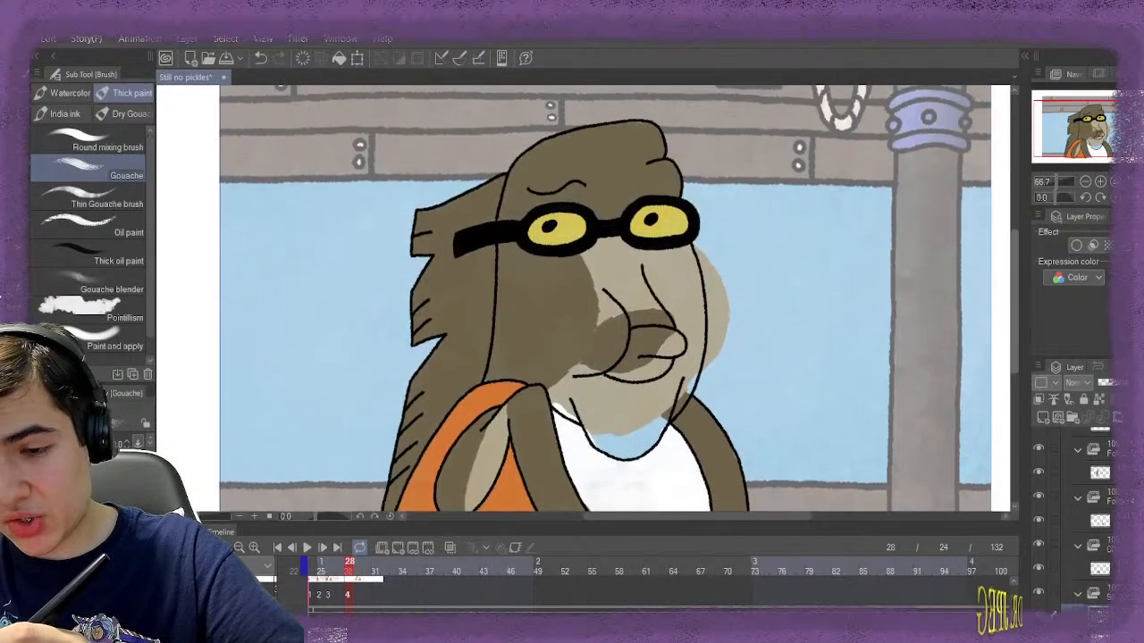
pyautogui.moveTo(1013, 234); pyautogui.dragTo(1012, 237)
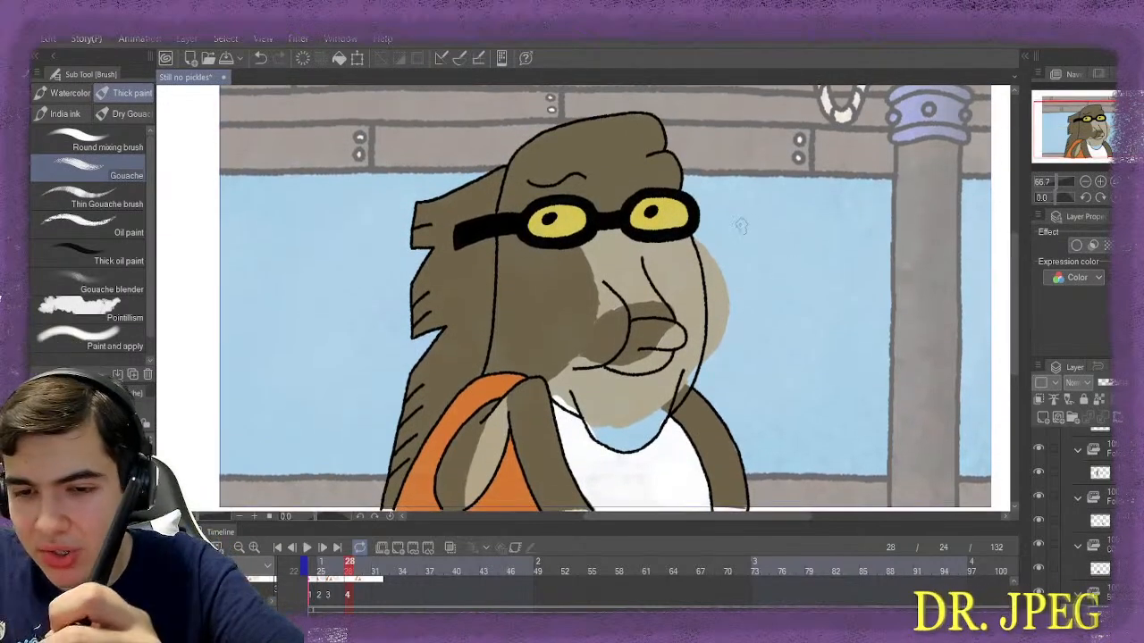
pyautogui.scroll(-1, 708, 208)
pyautogui.scroll(1, 716, 203)
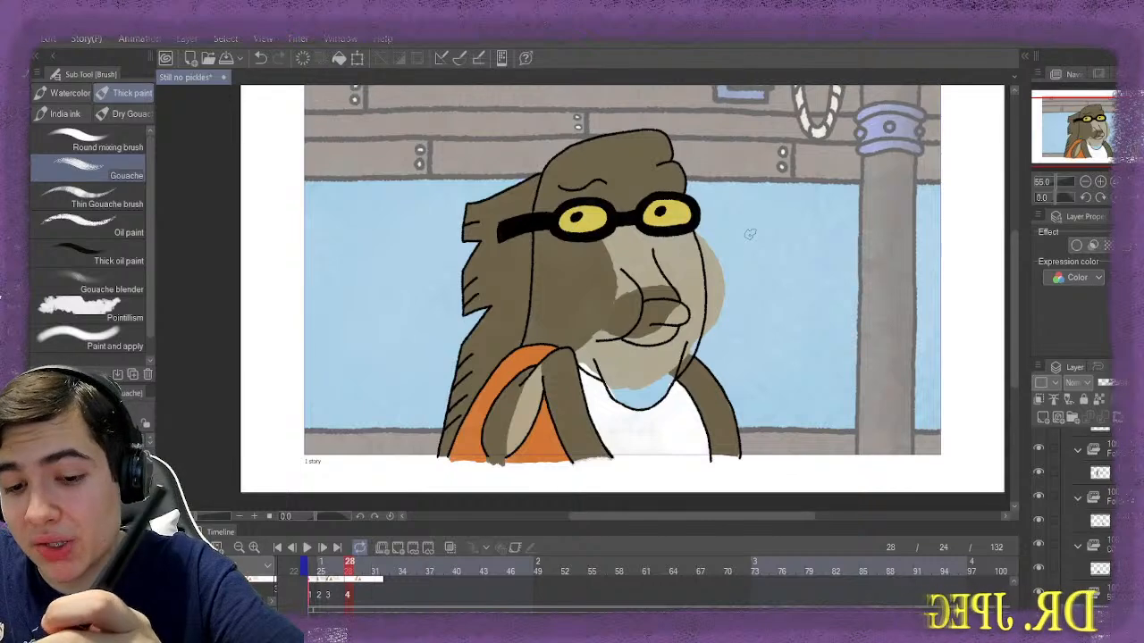
pyautogui.press('e')
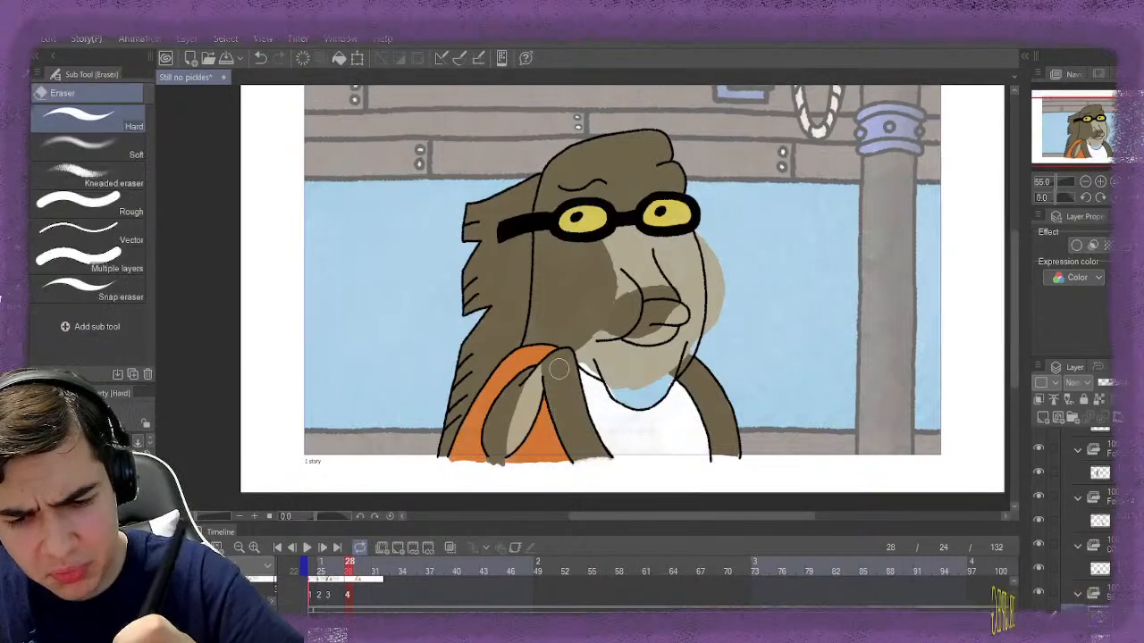
pyautogui.scroll(3, 585, 347)
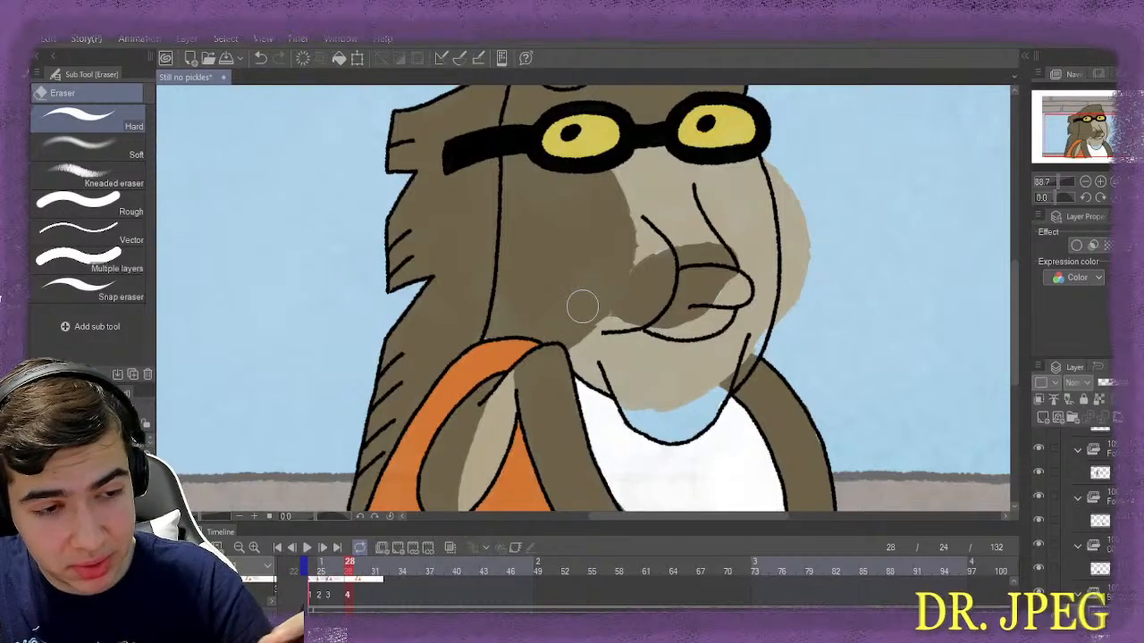
pyautogui.press('b')
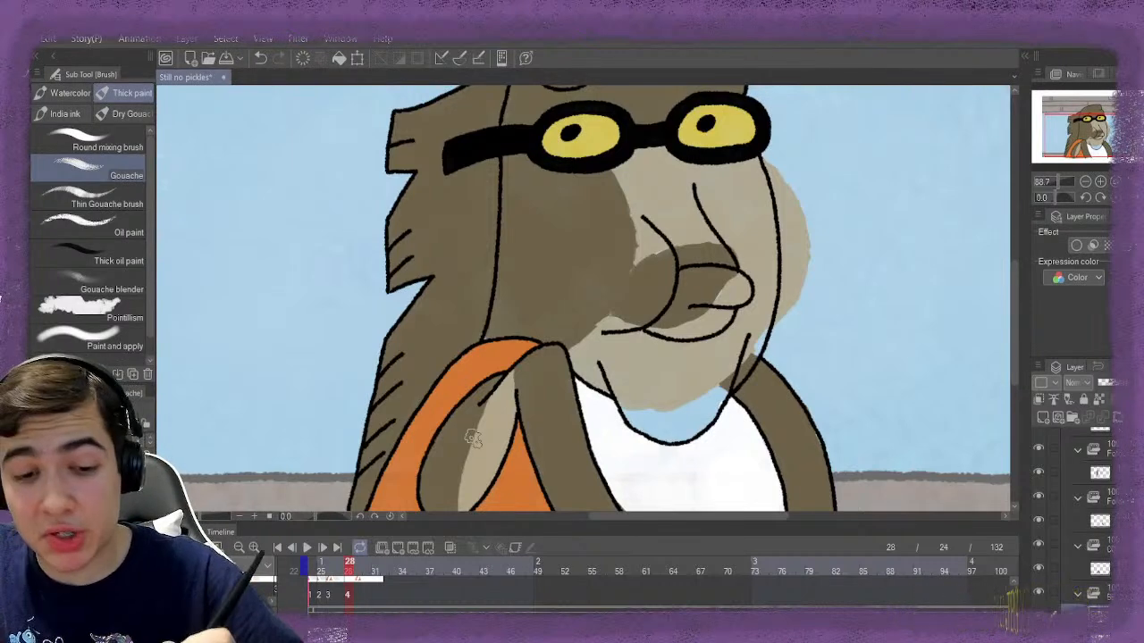
# Compare the line art on frames 29 and 30, and add a new blank clothing cel at frame 30
pyautogui.press('Right')
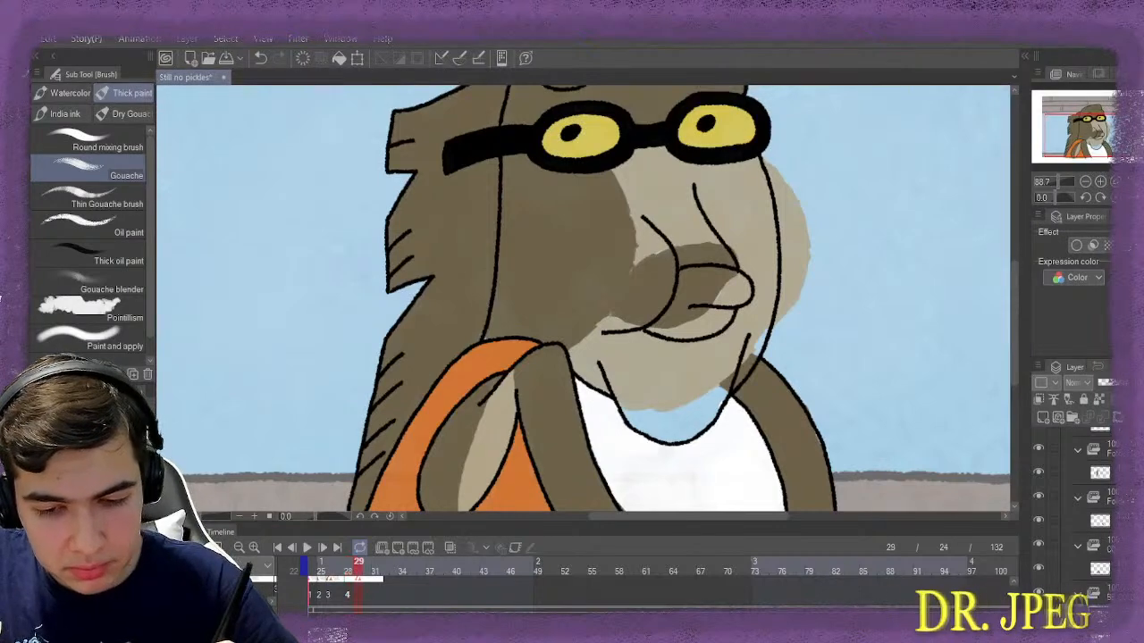
pyautogui.press('Right')
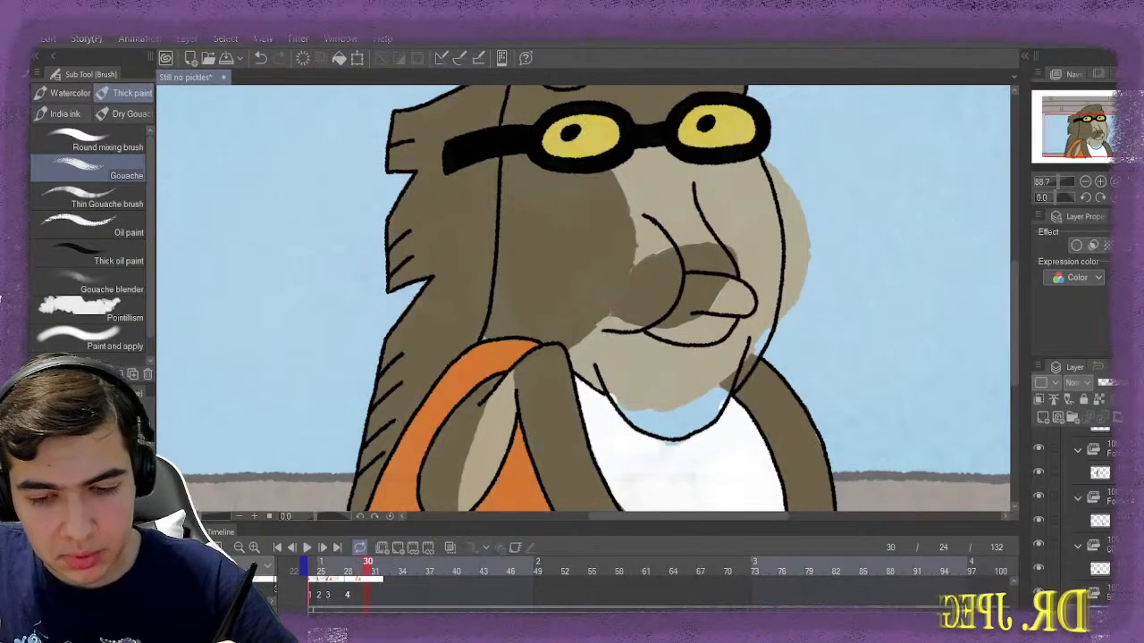
pyautogui.press('Left')
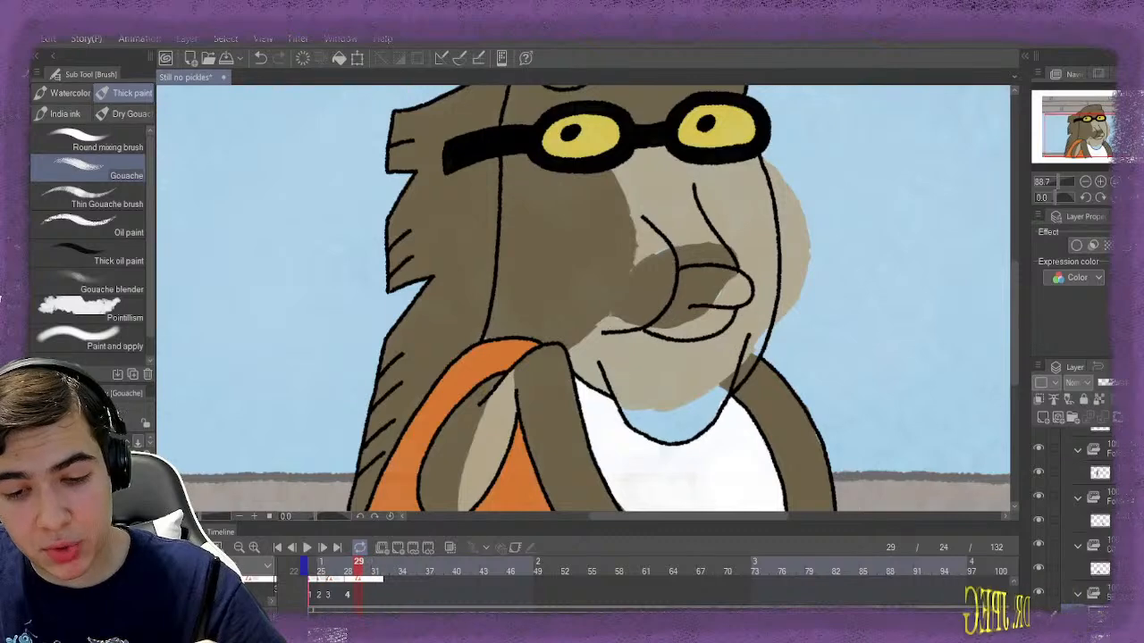
pyautogui.press('e')
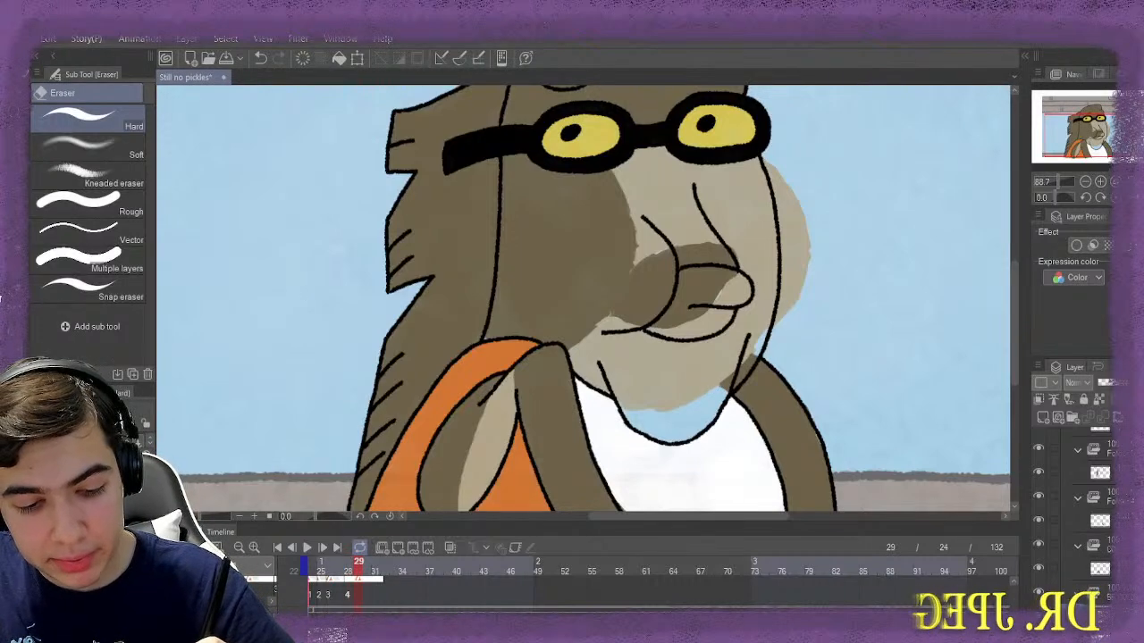
pyautogui.press('.')
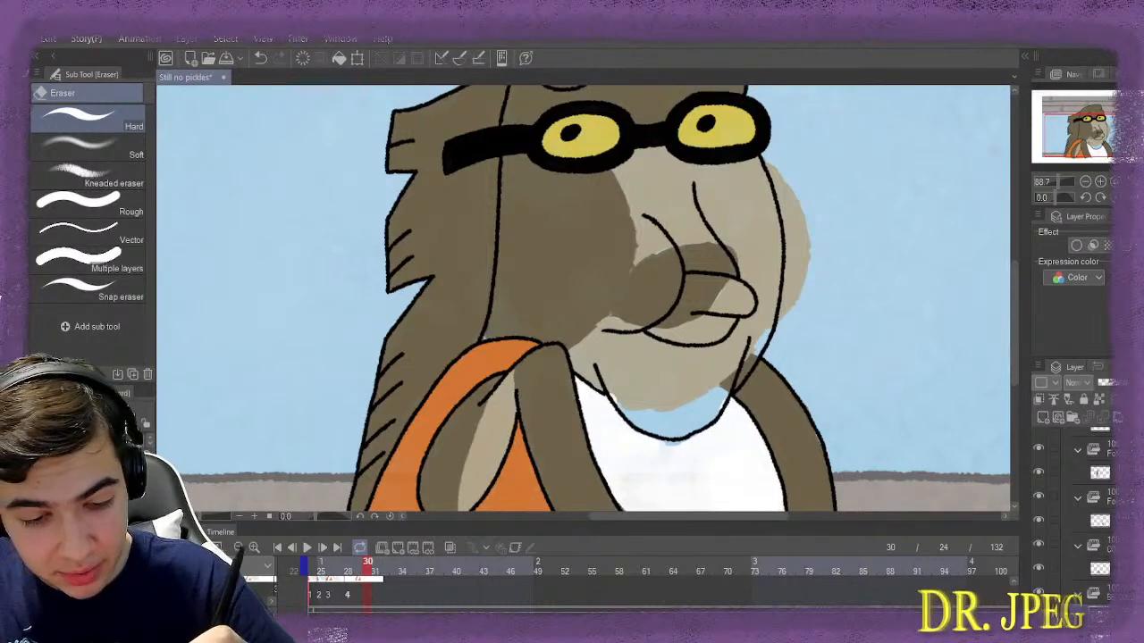
pyautogui.click(397, 548)
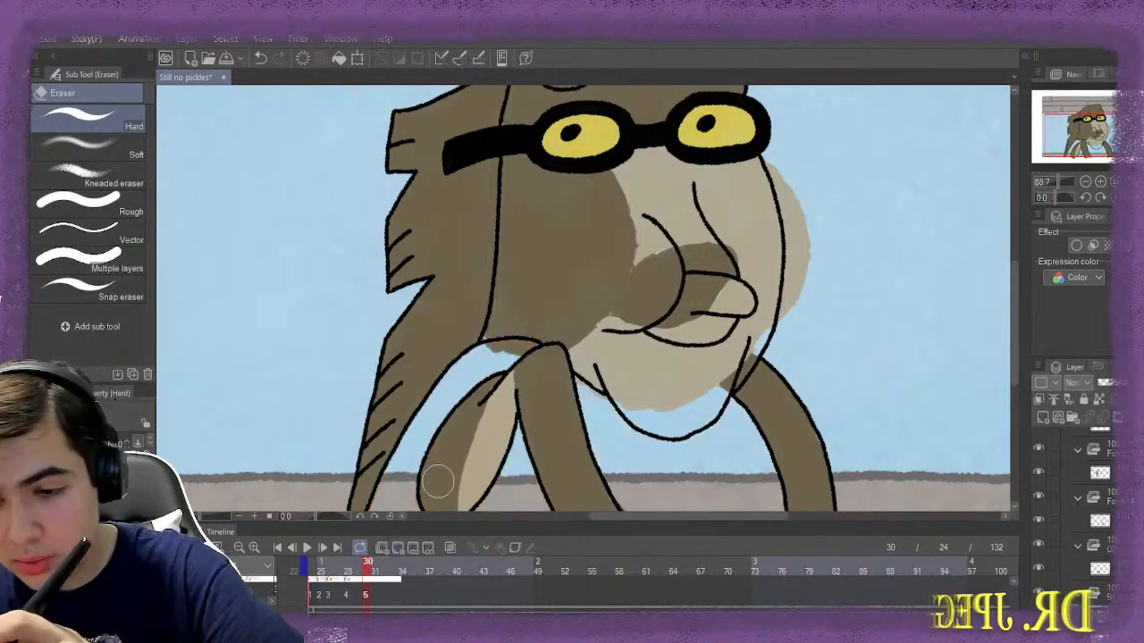
# Paint the shirt on frame 30 white with the Gouache brush and erase the spill above the shoulder line beside the neck
pyautogui.scroll(-4, 581, 294)
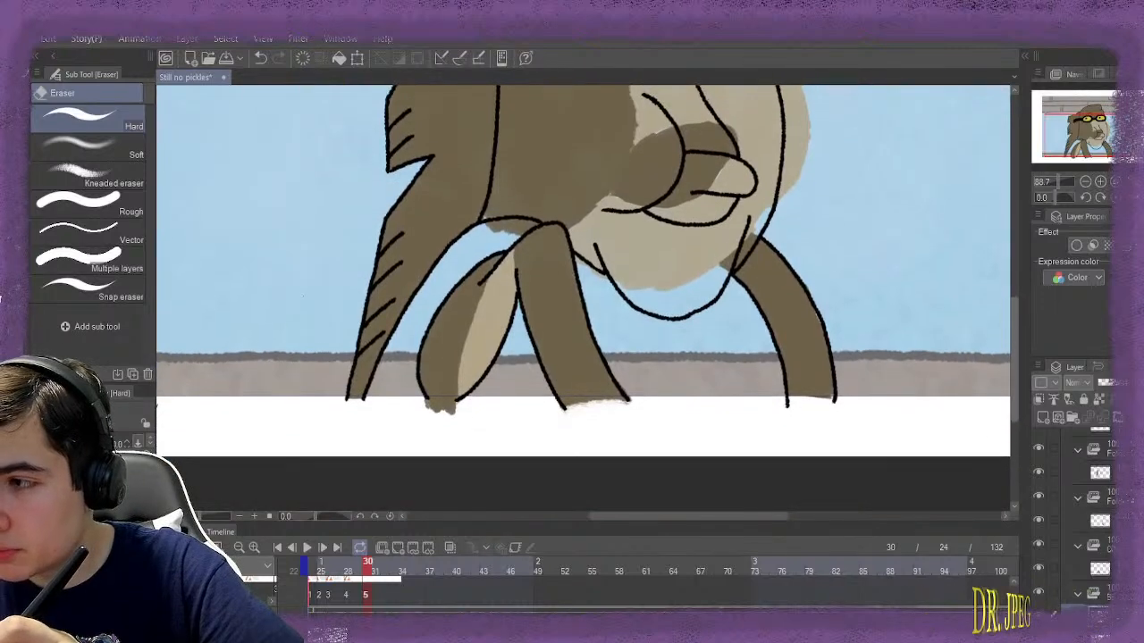
pyautogui.scroll(-1, 581, 268)
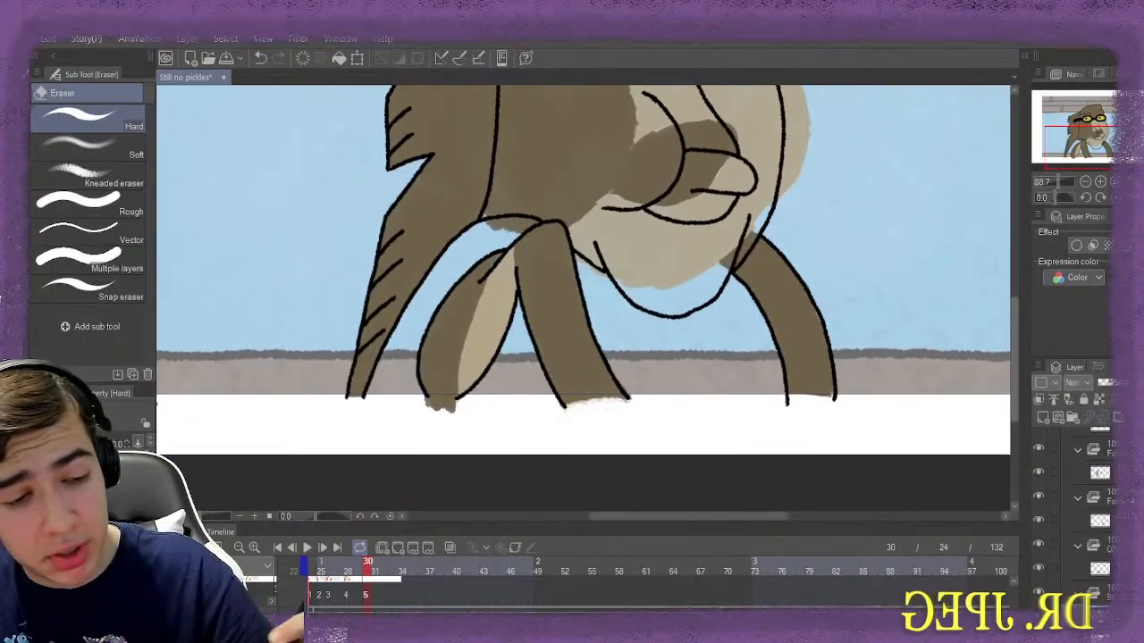
pyautogui.press('b')
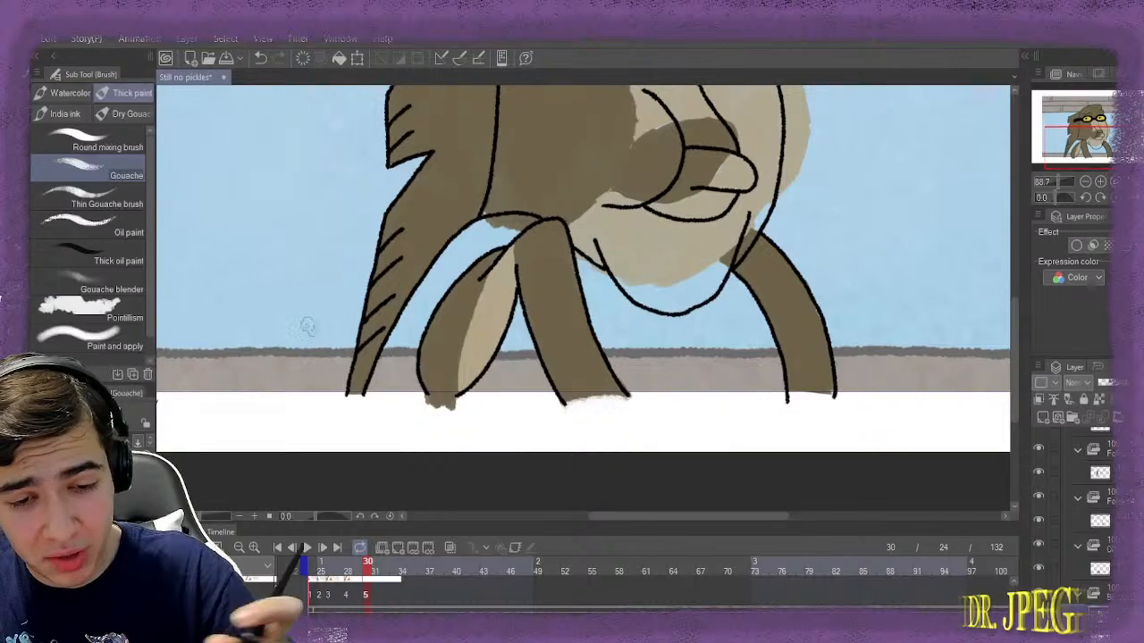
pyautogui.scroll(1, 607, 310)
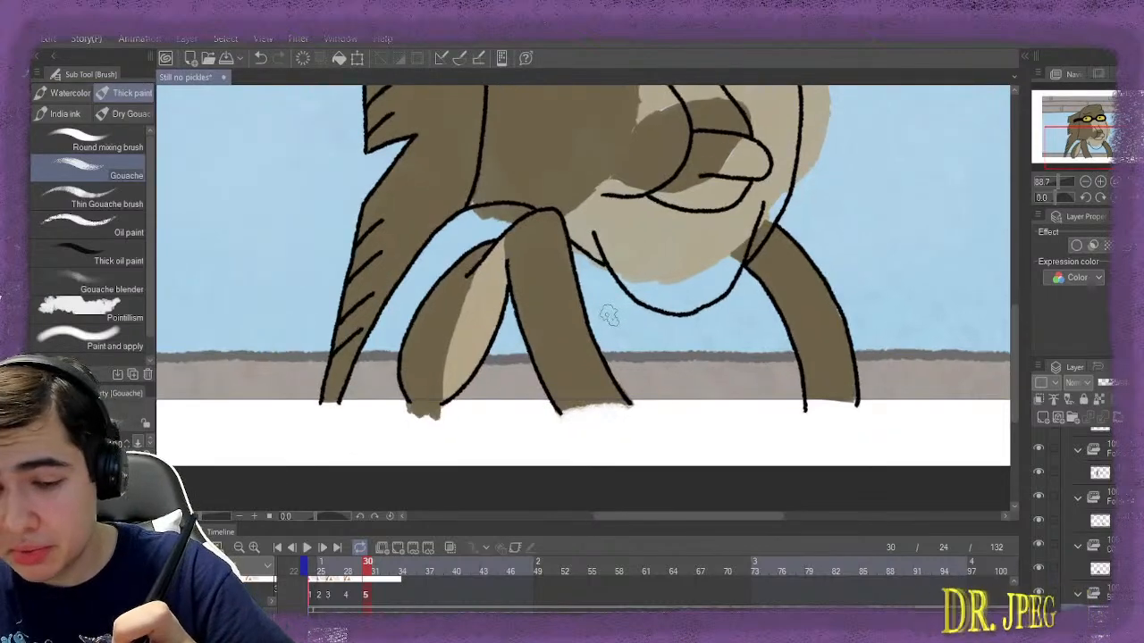
pyautogui.scroll(4, 607, 316)
pyautogui.moveTo(591, 268)
pyautogui.mouseDown()
pyautogui.moveTo(566, 223)
pyautogui.moveTo(580, 234)
pyautogui.moveTo(576, 276)
pyautogui.moveTo(604, 345)
pyautogui.moveTo(642, 310)
pyautogui.moveTo(659, 341)
pyautogui.moveTo(616, 313)
pyautogui.moveTo(597, 330)
pyautogui.moveTo(608, 378)
pyautogui.moveTo(692, 459)
pyautogui.moveTo(758, 469)
pyautogui.moveTo(900, 458)
pyautogui.mouseUp()
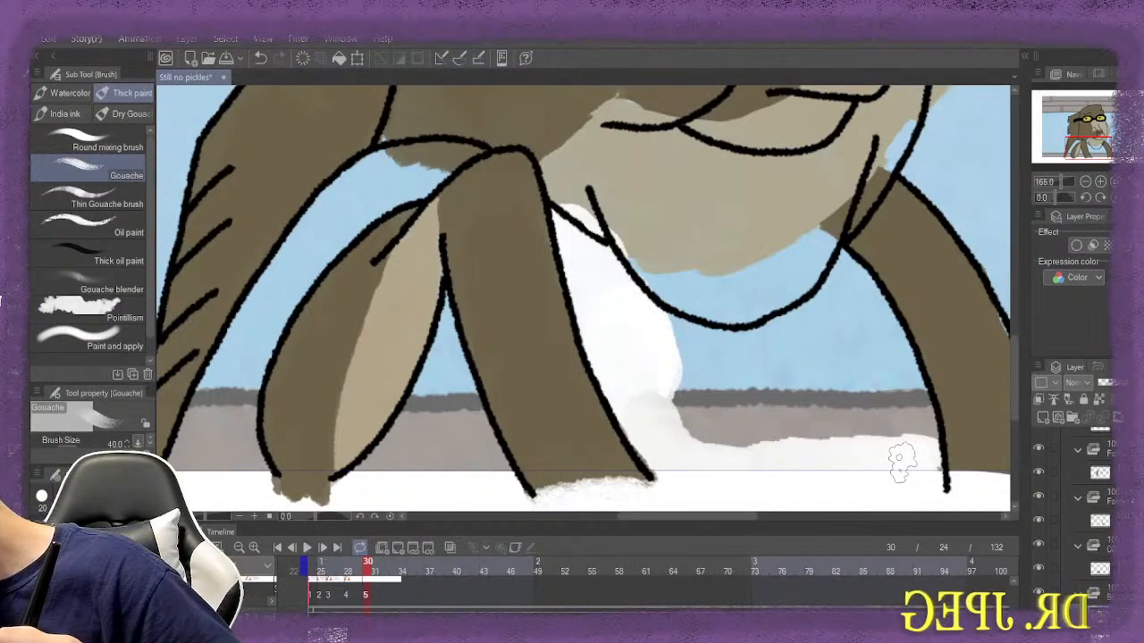
pyautogui.moveTo(901, 457)
pyautogui.mouseDown()
pyautogui.moveTo(913, 397)
pyautogui.moveTo(910, 422)
pyautogui.moveTo(933, 456)
pyautogui.moveTo(914, 442)
pyautogui.moveTo(846, 437)
pyautogui.moveTo(852, 446)
pyautogui.moveTo(826, 426)
pyautogui.moveTo(750, 431)
pyautogui.moveTo(719, 397)
pyautogui.moveTo(696, 399)
pyautogui.moveTo(728, 398)
pyautogui.moveTo(684, 376)
pyautogui.moveTo(645, 326)
pyautogui.moveTo(723, 351)
pyautogui.moveTo(766, 348)
pyautogui.moveTo(819, 308)
pyautogui.moveTo(846, 265)
pyautogui.moveTo(860, 293)
pyautogui.moveTo(845, 291)
pyautogui.moveTo(858, 294)
pyautogui.moveTo(861, 323)
pyautogui.moveTo(846, 326)
pyautogui.moveTo(846, 343)
pyautogui.moveTo(849, 303)
pyautogui.moveTo(864, 305)
pyautogui.moveTo(876, 316)
pyautogui.moveTo(864, 355)
pyautogui.moveTo(858, 330)
pyautogui.moveTo(886, 341)
pyautogui.moveTo(903, 397)
pyautogui.moveTo(773, 361)
pyautogui.moveTo(787, 353)
pyautogui.moveTo(754, 377)
pyautogui.moveTo(815, 395)
pyautogui.moveTo(772, 398)
pyautogui.moveTo(870, 390)
pyautogui.moveTo(845, 416)
pyautogui.mouseUp()
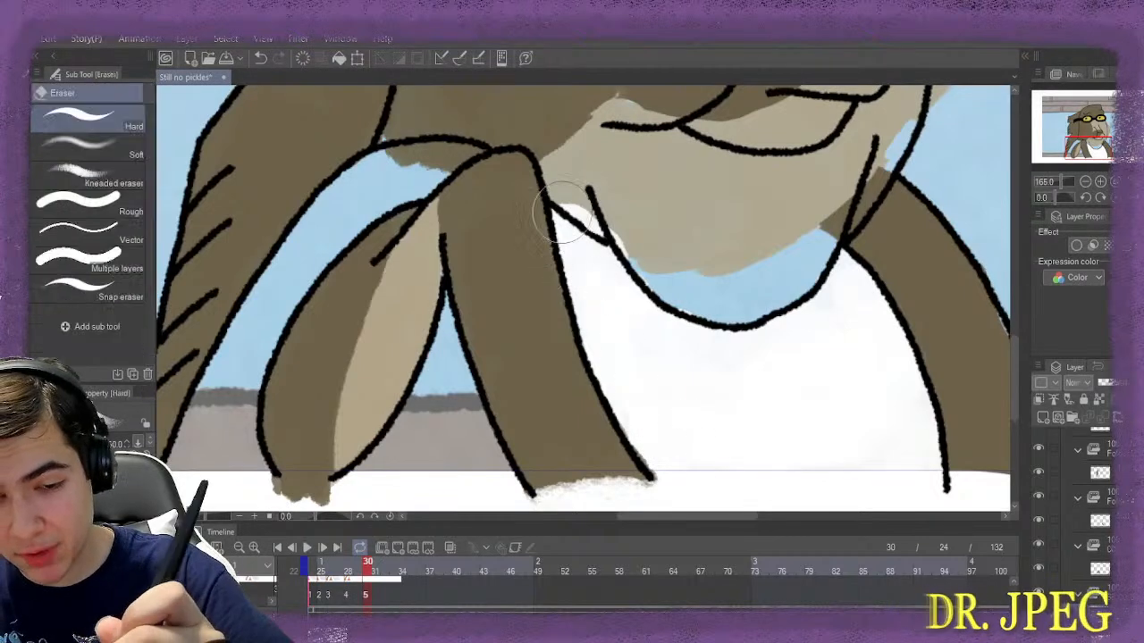
pyautogui.press('e')
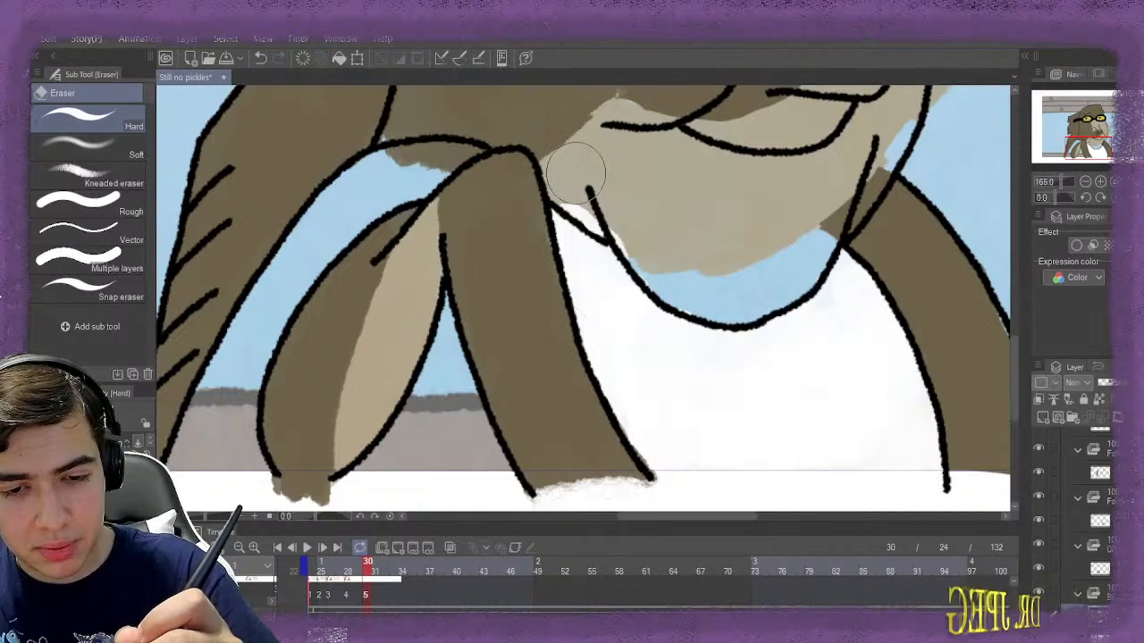
pyautogui.moveTo(574, 158)
pyautogui.mouseDown()
pyautogui.moveTo(631, 208)
pyautogui.moveTo(648, 233)
pyautogui.moveTo(662, 228)
pyautogui.moveTo(658, 237)
pyautogui.moveTo(631, 193)
pyautogui.mouseUp()
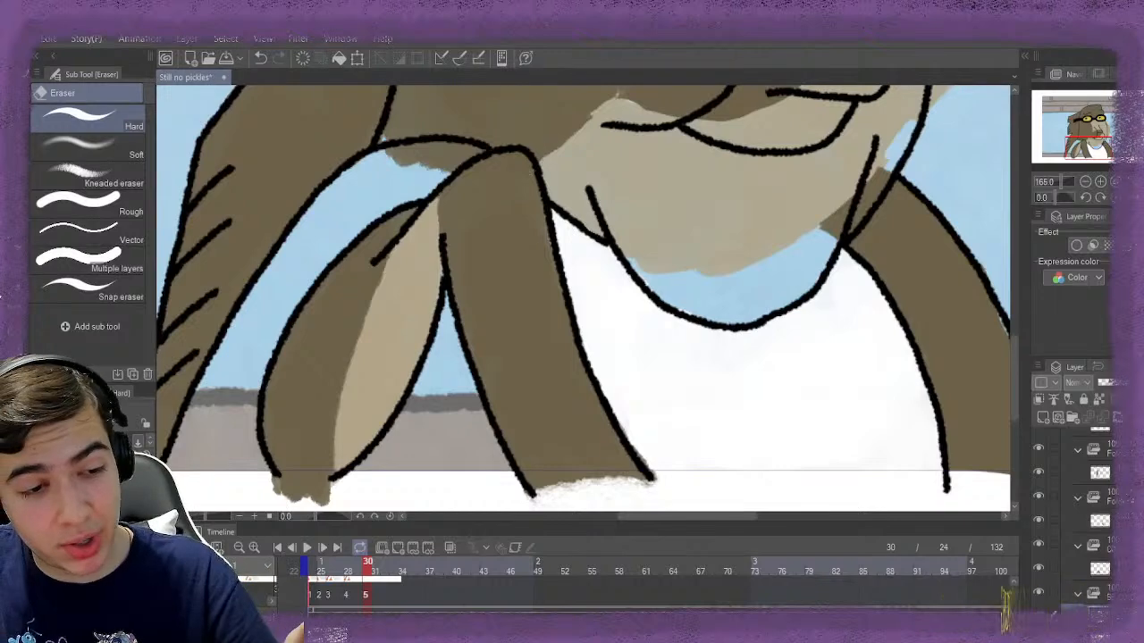
# Sample the vest's orange from frame 29 for the Gouache brush and return to frame 30
pyautogui.press('b')
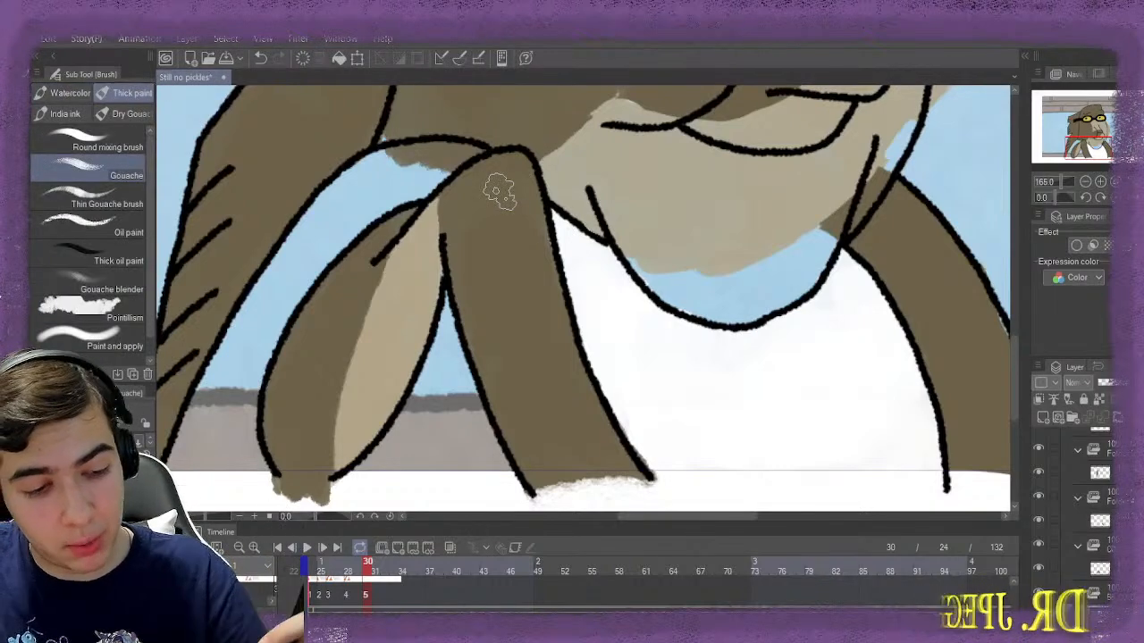
pyautogui.press('Left')
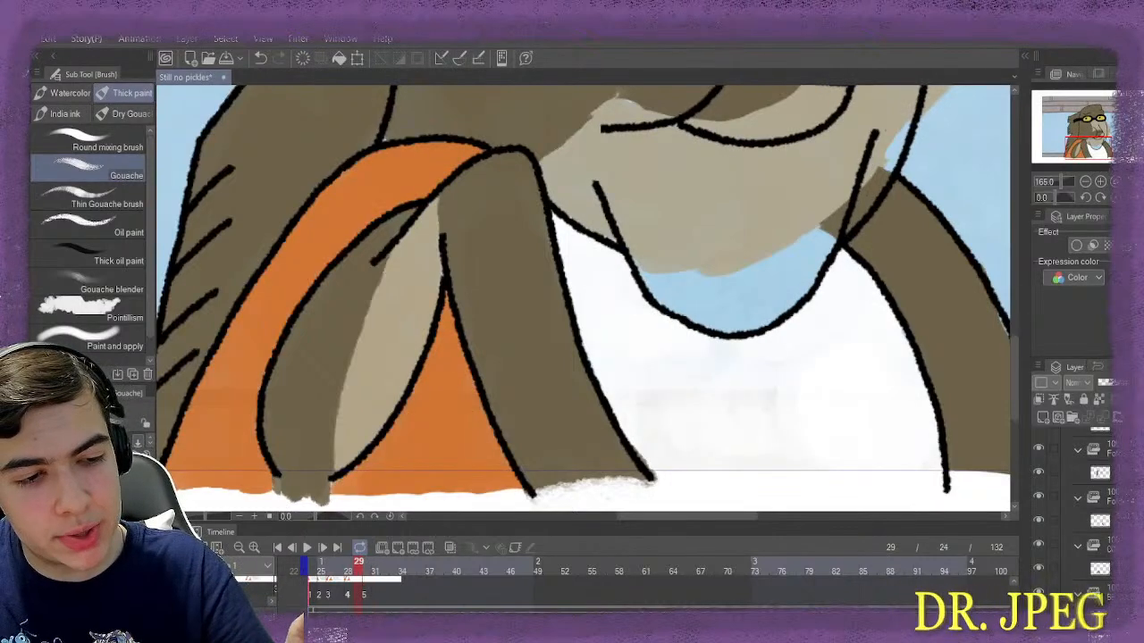
pyautogui.press('i')
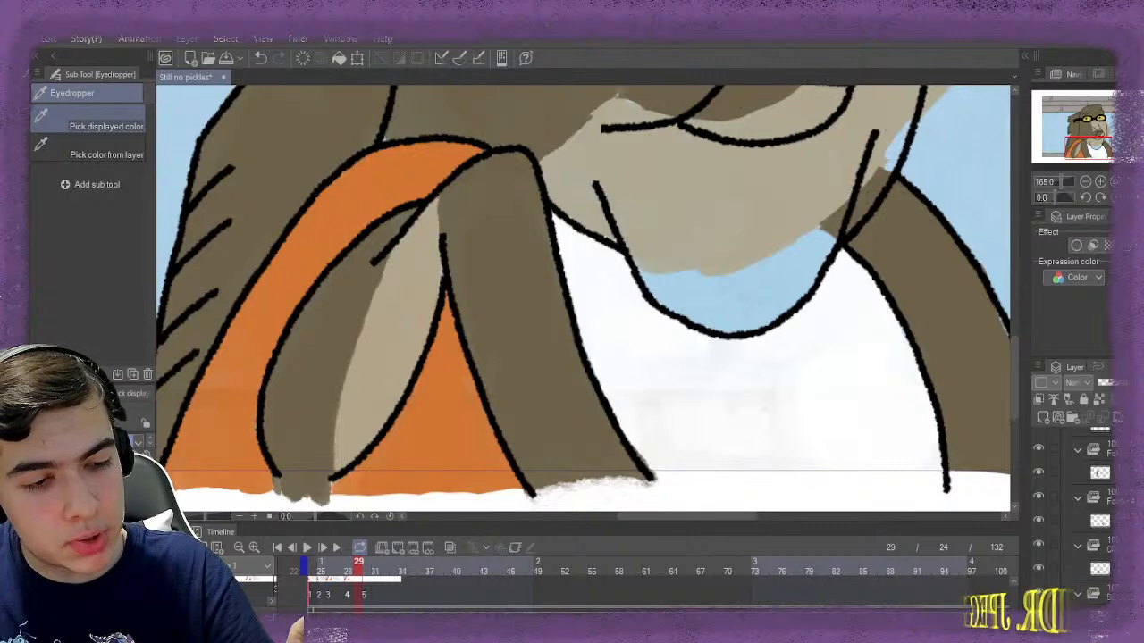
pyautogui.press('b')
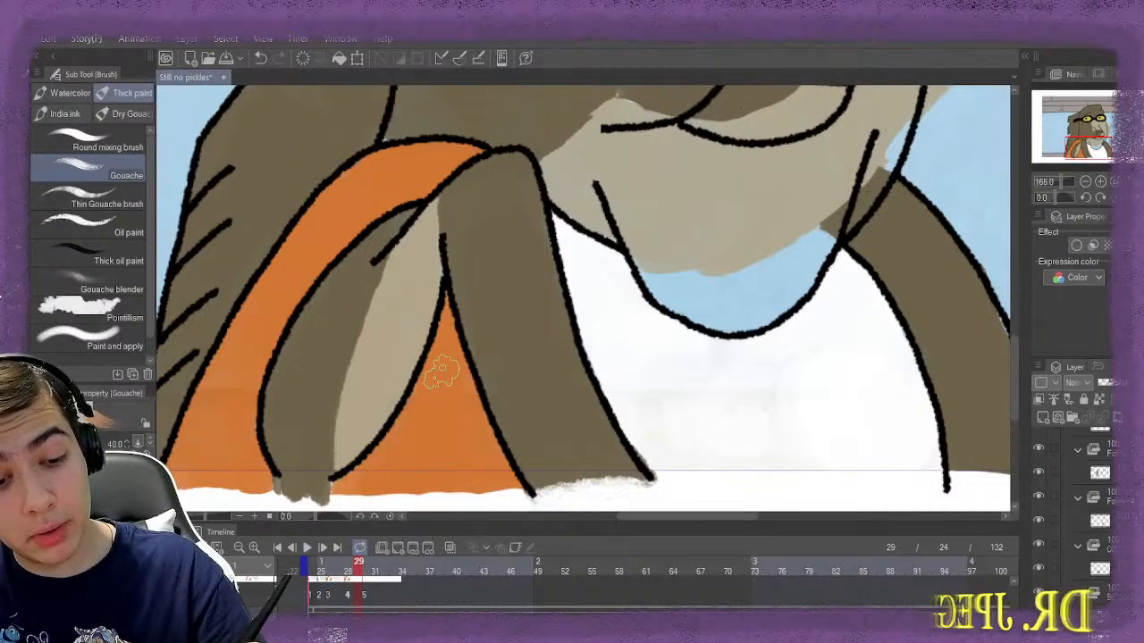
pyautogui.hotkey('ctrl', 'Right')
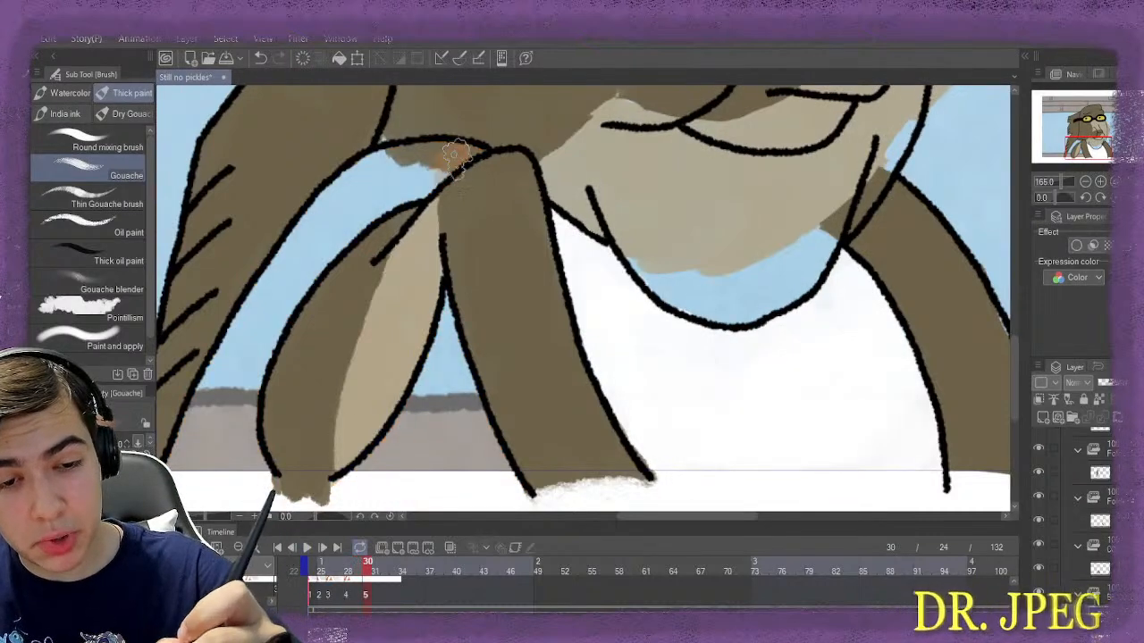
# Paint the vest orange on frame 30, covering the strip behind the arm and the triangular gap beside it, and erase the shoulder spill
pyautogui.moveTo(445, 163)
pyautogui.mouseDown()
pyautogui.moveTo(362, 179)
pyautogui.moveTo(330, 204)
pyautogui.moveTo(322, 214)
pyautogui.moveTo(355, 192)
pyautogui.moveTo(427, 181)
pyautogui.moveTo(327, 222)
pyautogui.moveTo(293, 250)
pyautogui.moveTo(301, 268)
pyautogui.moveTo(324, 257)
pyautogui.moveTo(304, 248)
pyautogui.moveTo(266, 297)
pyautogui.moveTo(280, 293)
pyautogui.moveTo(271, 319)
pyautogui.moveTo(344, 209)
pyautogui.moveTo(379, 179)
pyautogui.moveTo(419, 173)
pyautogui.moveTo(212, 389)
pyautogui.moveTo(253, 330)
pyautogui.moveTo(237, 338)
pyautogui.moveTo(204, 418)
pyautogui.mouseUp()
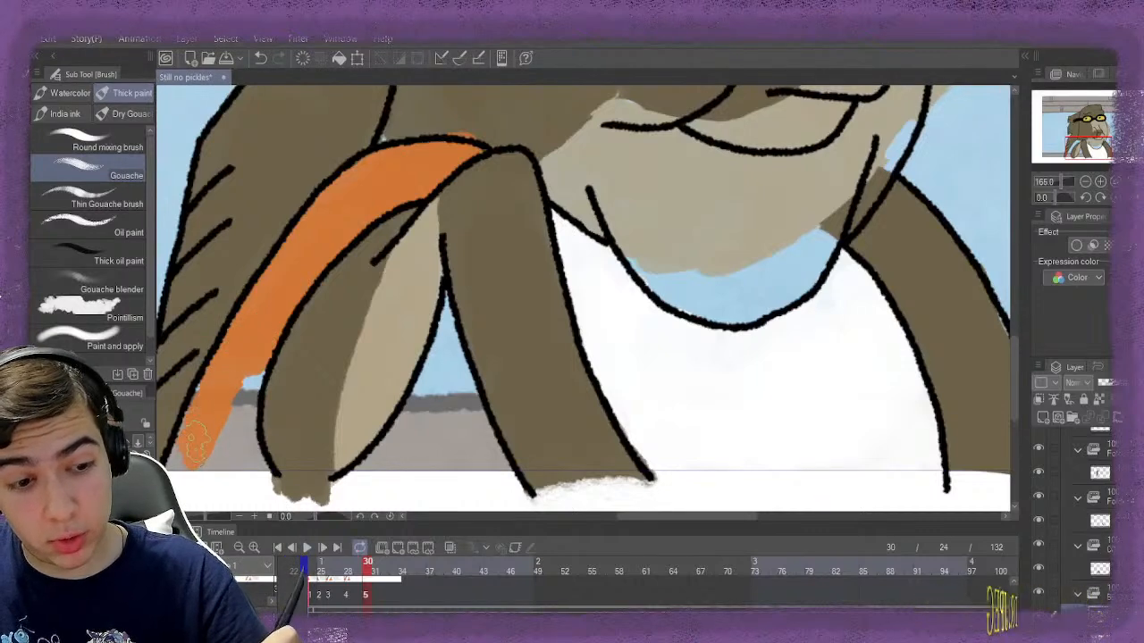
pyautogui.moveTo(178, 470)
pyautogui.mouseDown()
pyautogui.moveTo(241, 469)
pyautogui.moveTo(225, 430)
pyautogui.moveTo(234, 393)
pyautogui.mouseUp()
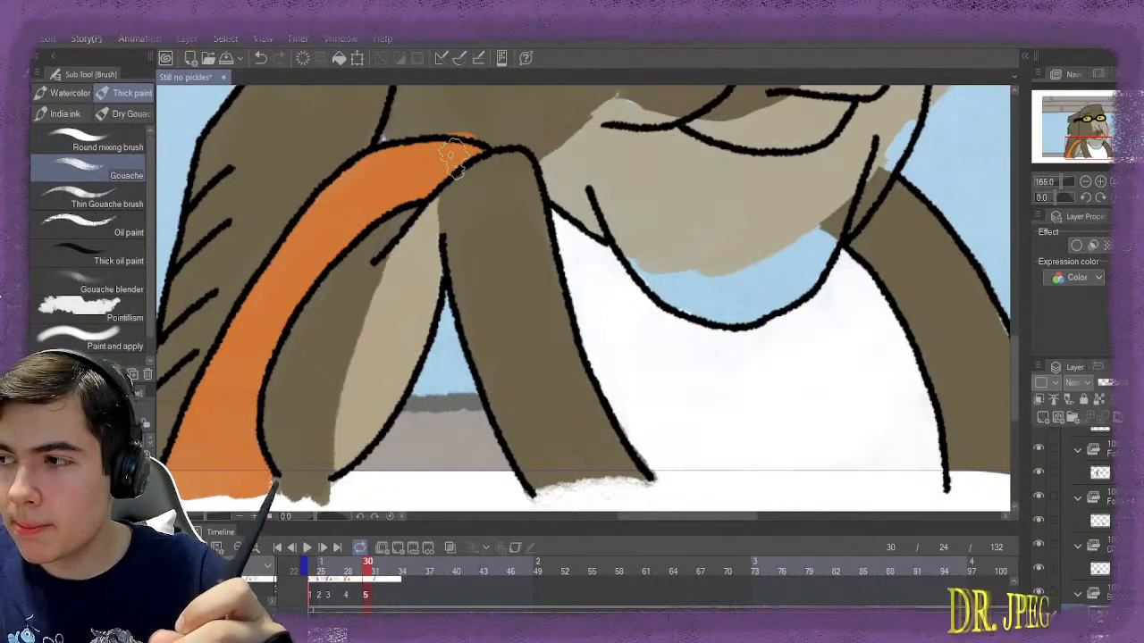
pyautogui.press('e')
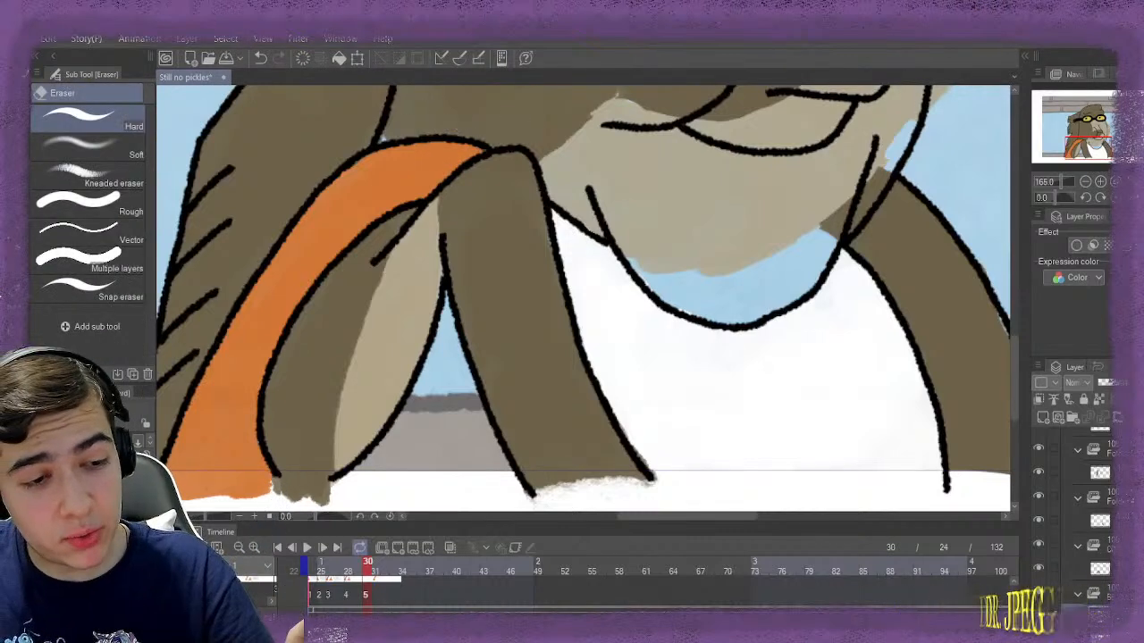
pyautogui.press('b')
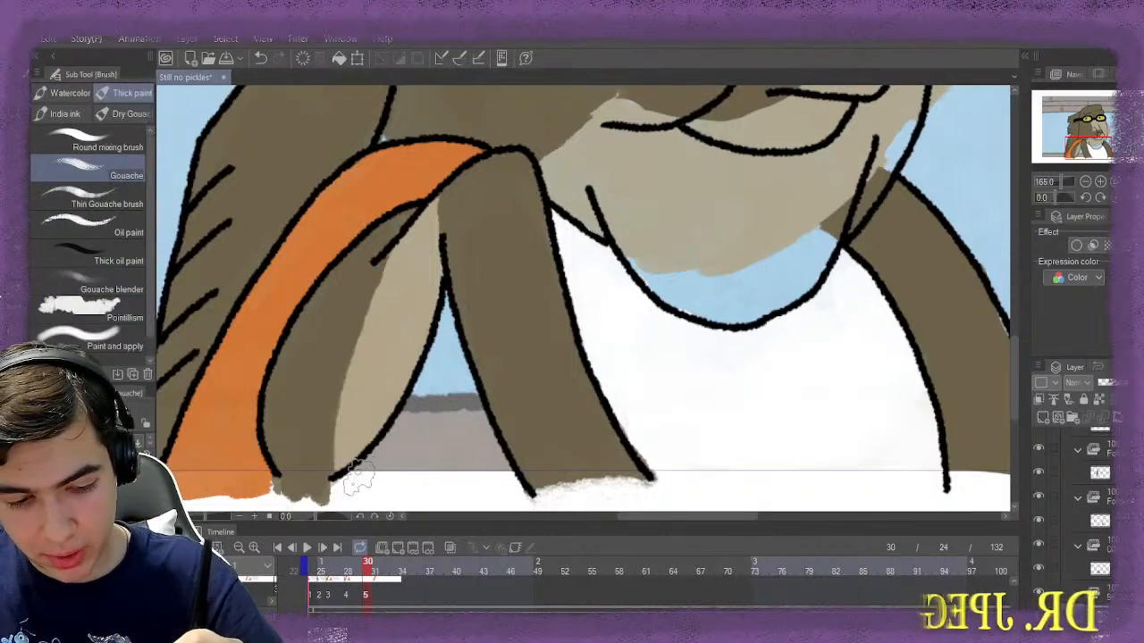
pyautogui.moveTo(362, 478)
pyautogui.mouseDown()
pyautogui.moveTo(407, 449)
pyautogui.moveTo(423, 417)
pyautogui.moveTo(447, 313)
pyautogui.moveTo(456, 431)
pyautogui.moveTo(445, 366)
pyautogui.moveTo(415, 458)
pyautogui.moveTo(419, 467)
pyautogui.moveTo(460, 469)
pyautogui.moveTo(448, 456)
pyautogui.moveTo(474, 462)
pyautogui.moveTo(460, 452)
pyautogui.moveTo(467, 406)
pyautogui.moveTo(482, 457)
pyautogui.moveTo(523, 482)
pyautogui.mouseUp()
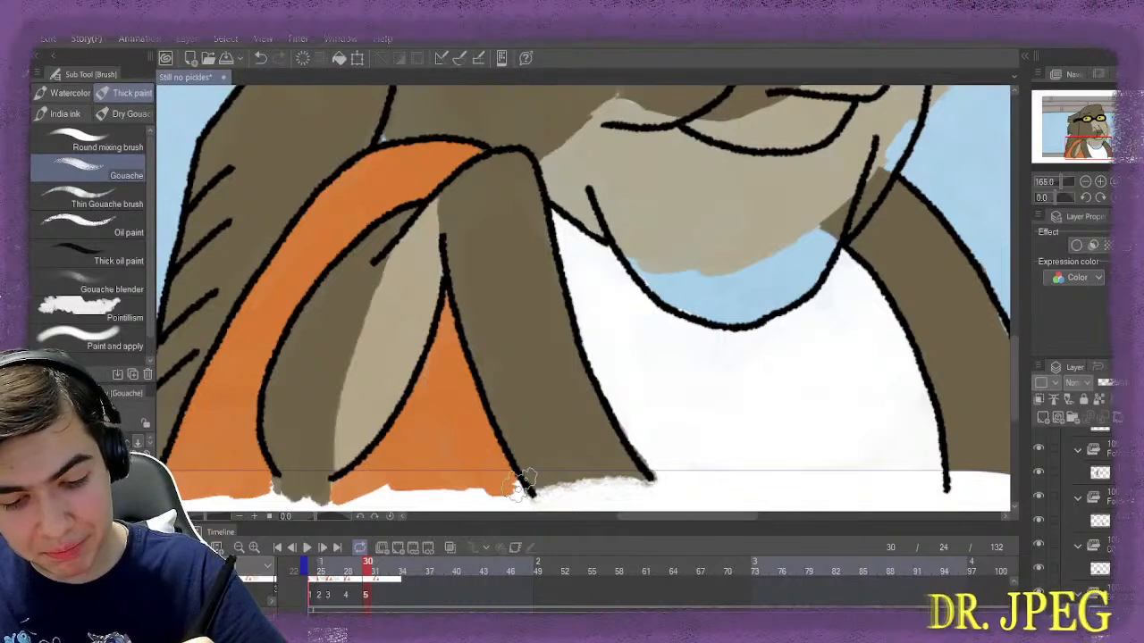
# Erase the orange vest paint that spills below the picture frame's bottom edge on frame 30 with the Hard eraser
pyautogui.press('e')
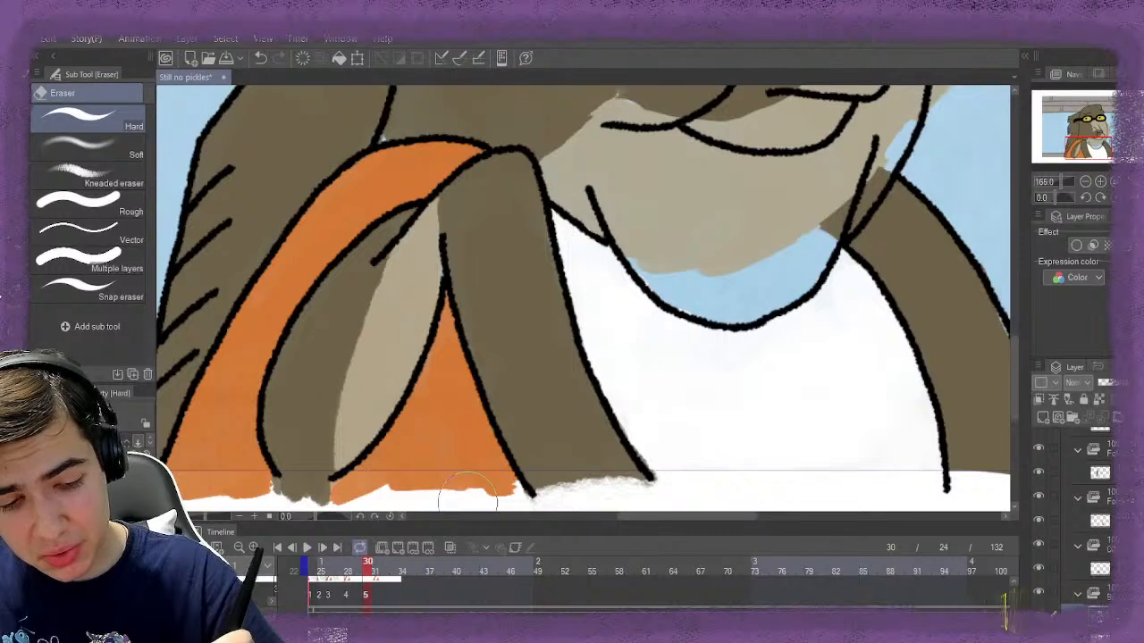
pyautogui.scroll(-1, 990, 375)
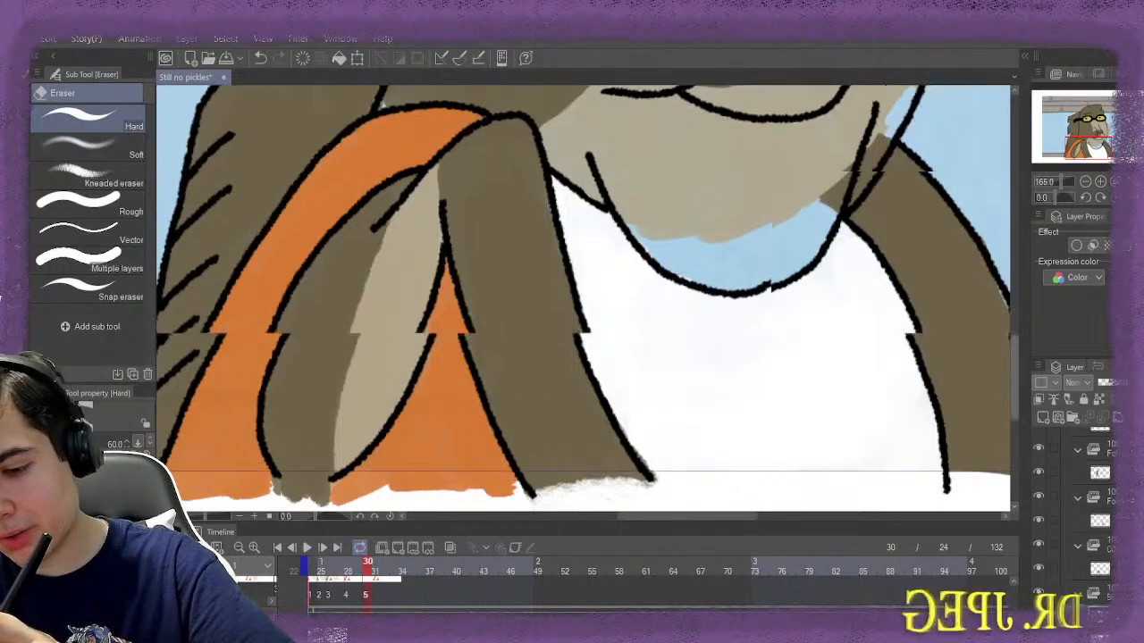
pyautogui.scroll(-2, 982, 369)
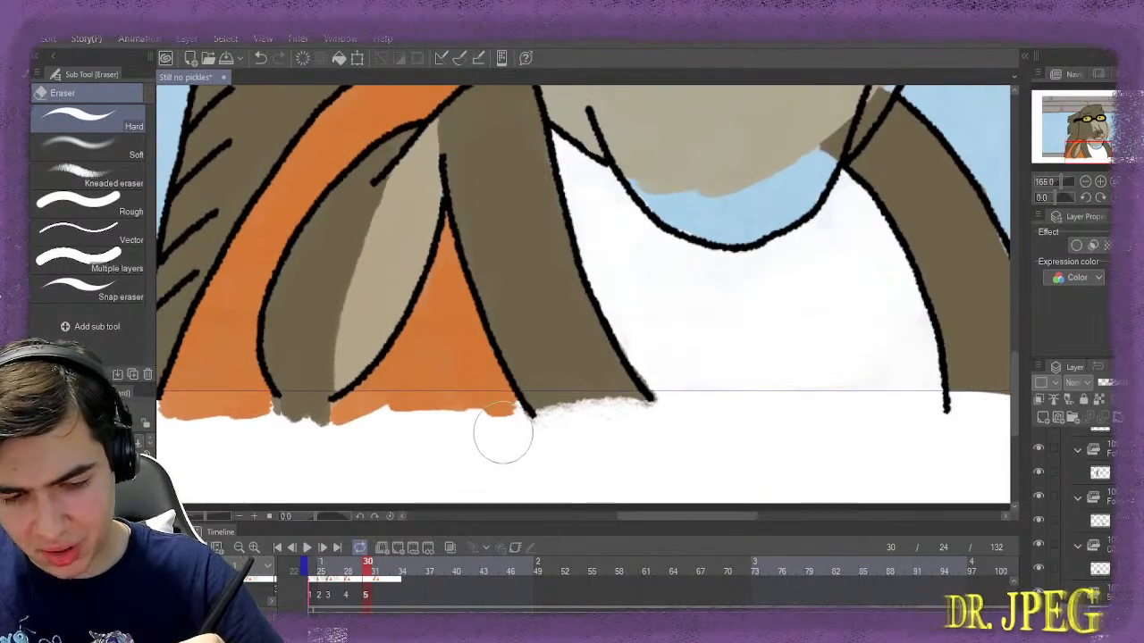
pyautogui.moveTo(503, 435)
pyautogui.mouseDown()
pyautogui.moveTo(301, 439)
pyautogui.moveTo(366, 427)
pyautogui.moveTo(511, 429)
pyautogui.mouseUp()
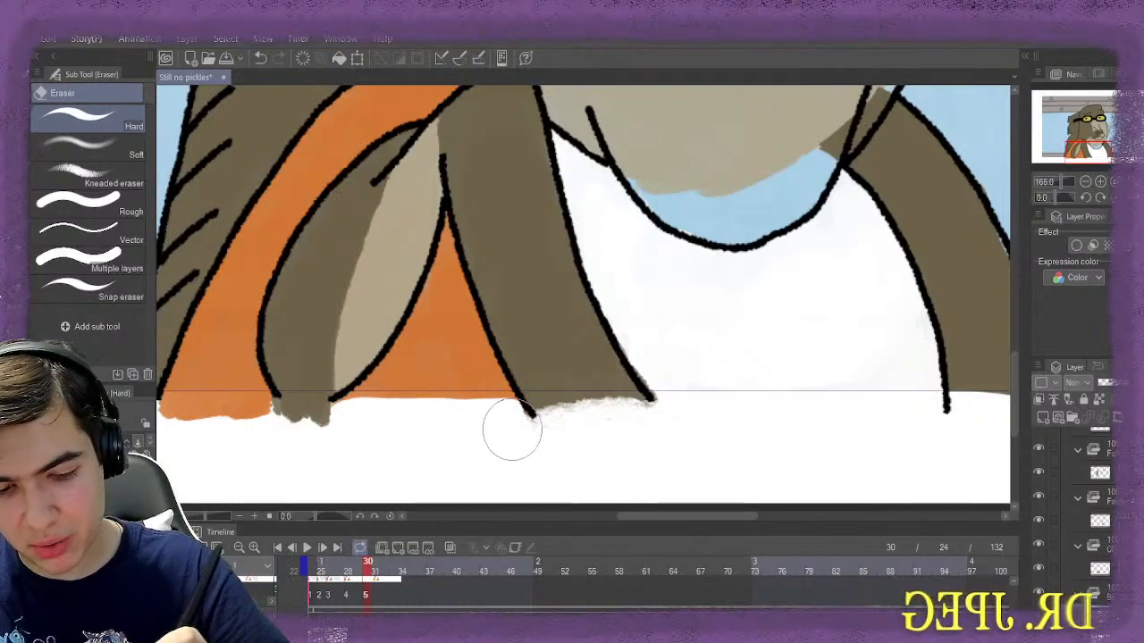
pyautogui.moveTo(220, 447)
pyautogui.mouseDown()
pyautogui.moveTo(256, 434)
pyautogui.moveTo(163, 438)
pyautogui.mouseUp()
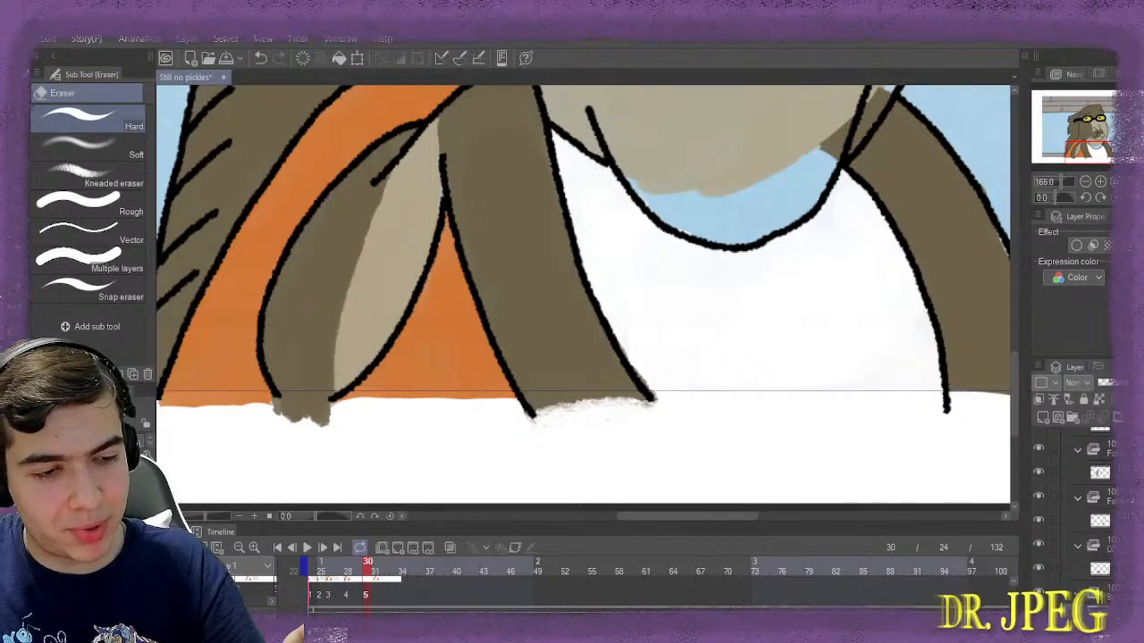
pyautogui.press('b')
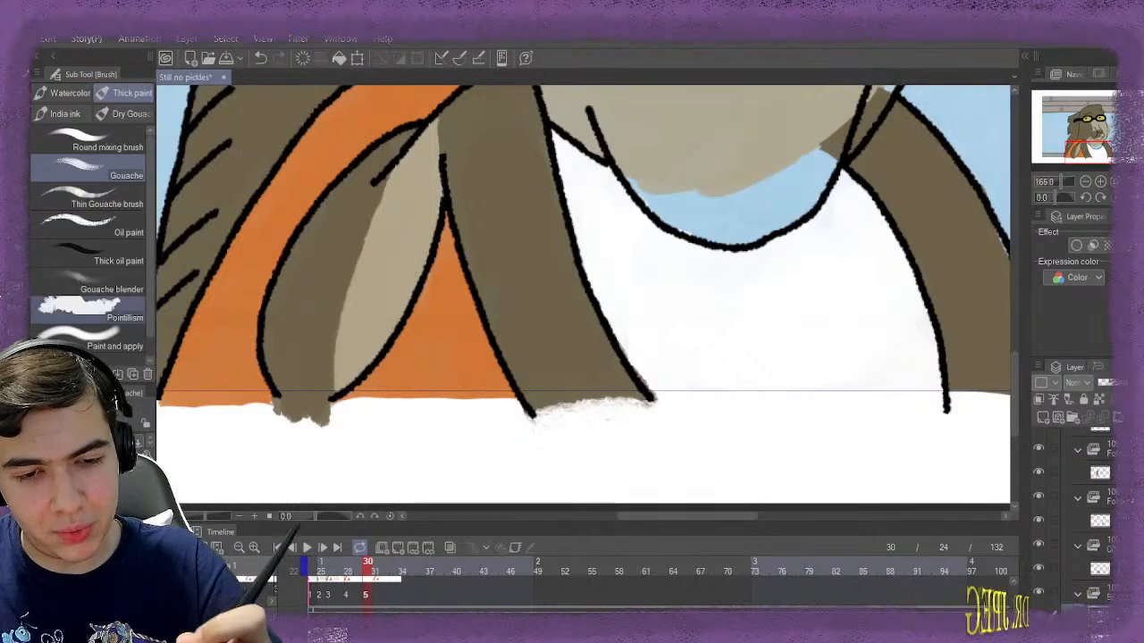
# Touch up the orange vest paint in the triangular gap beside the arm on frame 30, undoing the stroke that spills below the picture edge
pyautogui.moveTo(397, 393); pyautogui.dragTo(380, 407)
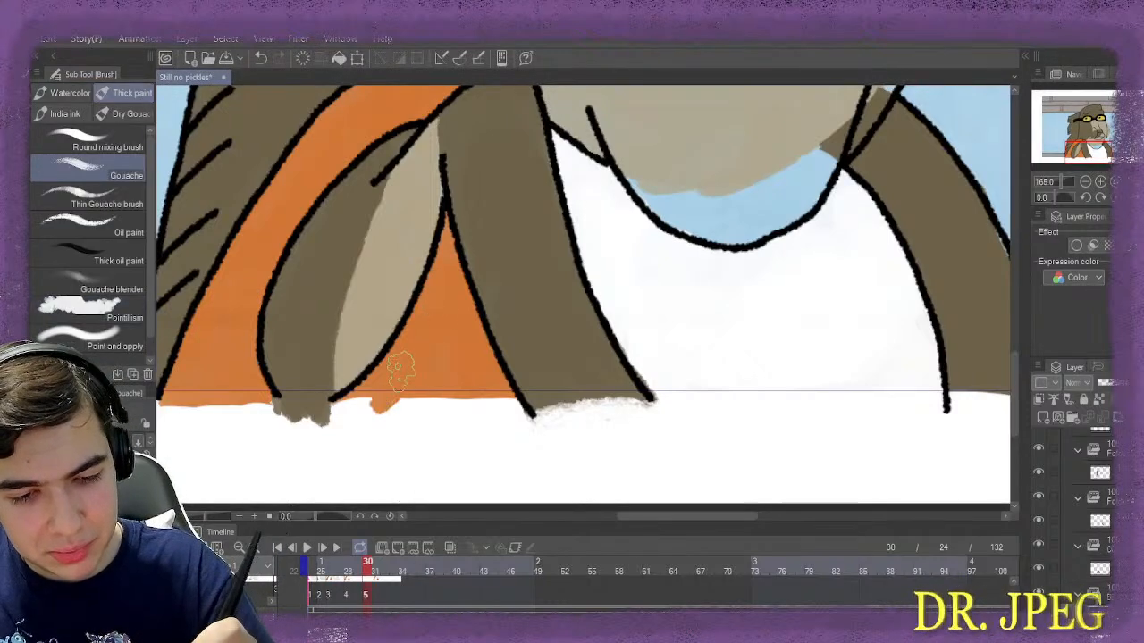
pyautogui.hotkey('ctrl', 'z')
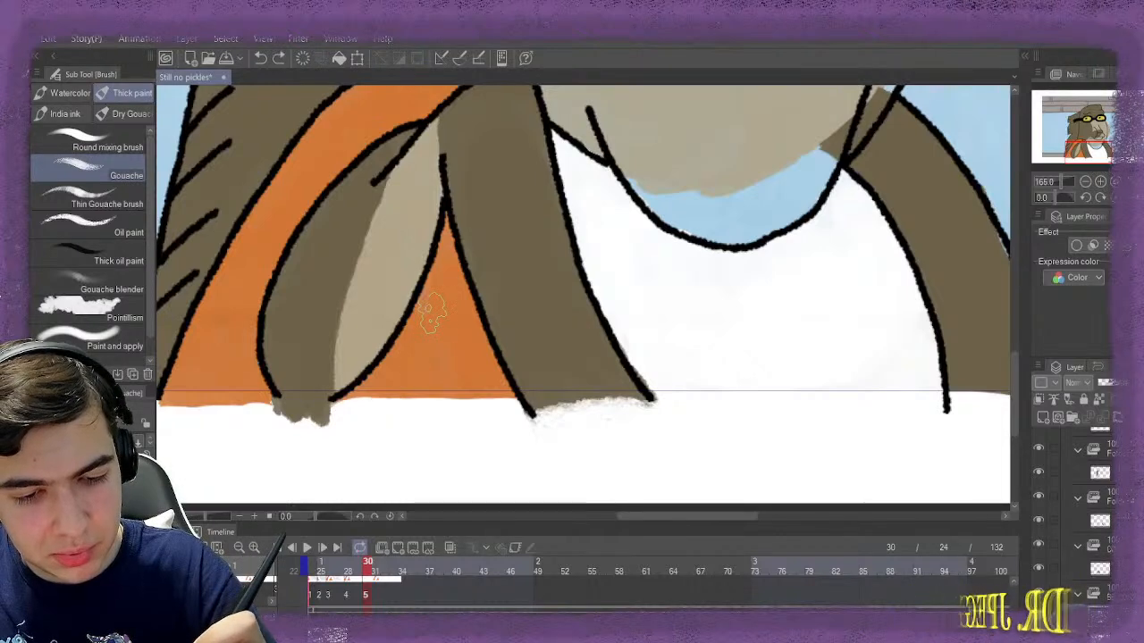
pyautogui.moveTo(425, 312); pyautogui.dragTo(453, 273)
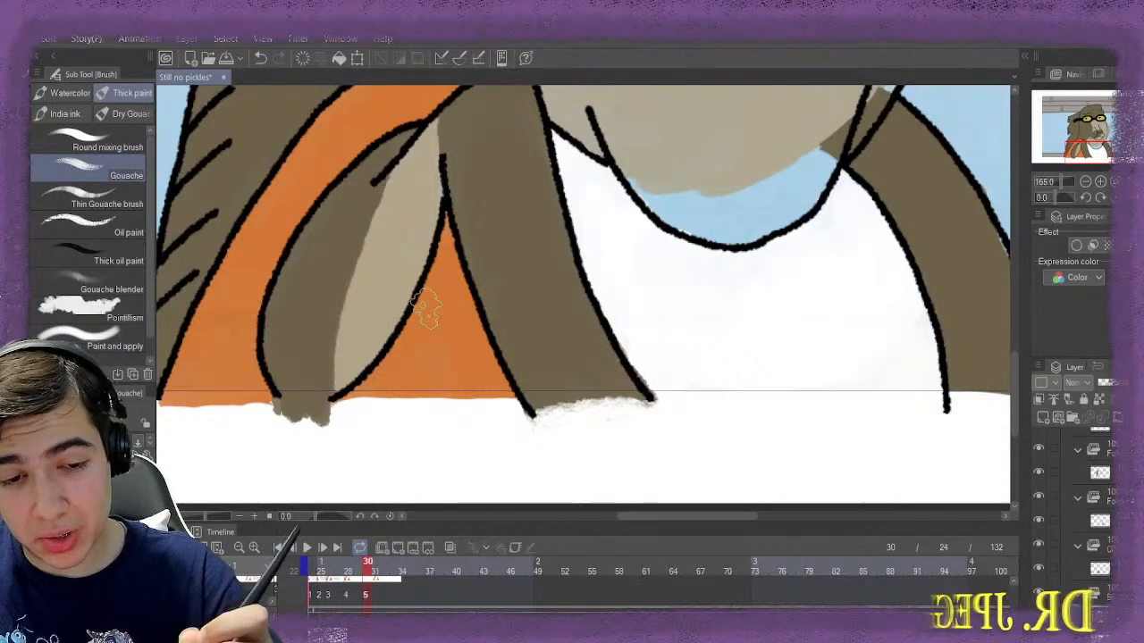
pyautogui.press('e')
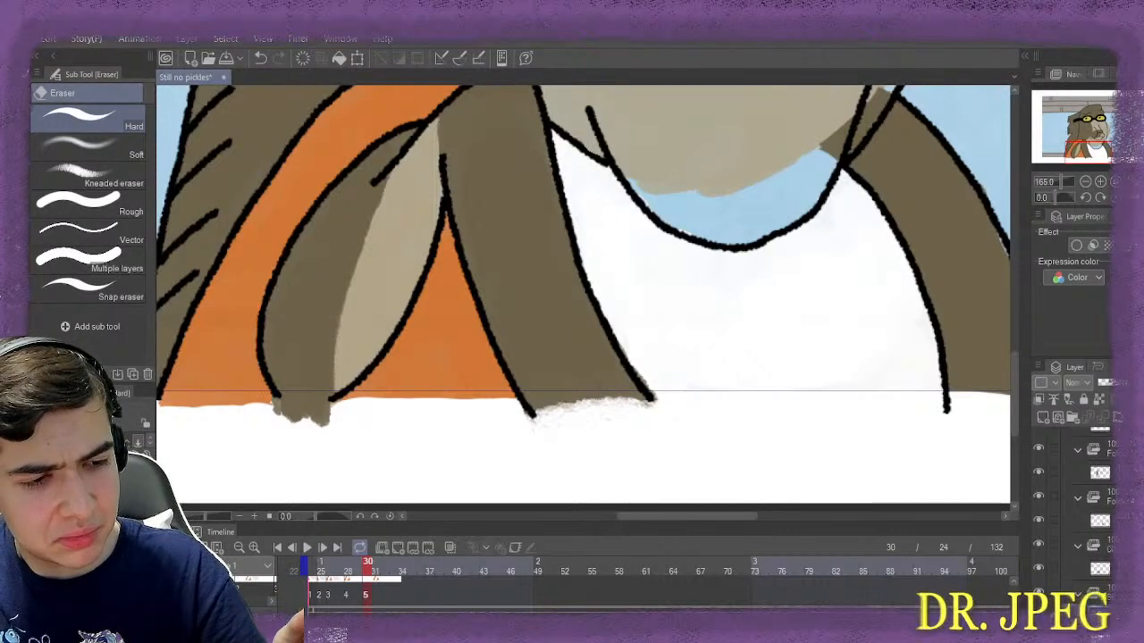
# Check frame 30 against frame 31 and erase stray white shirt paint above the neckline on frame 30 with the Hard eraser
pyautogui.press('b')
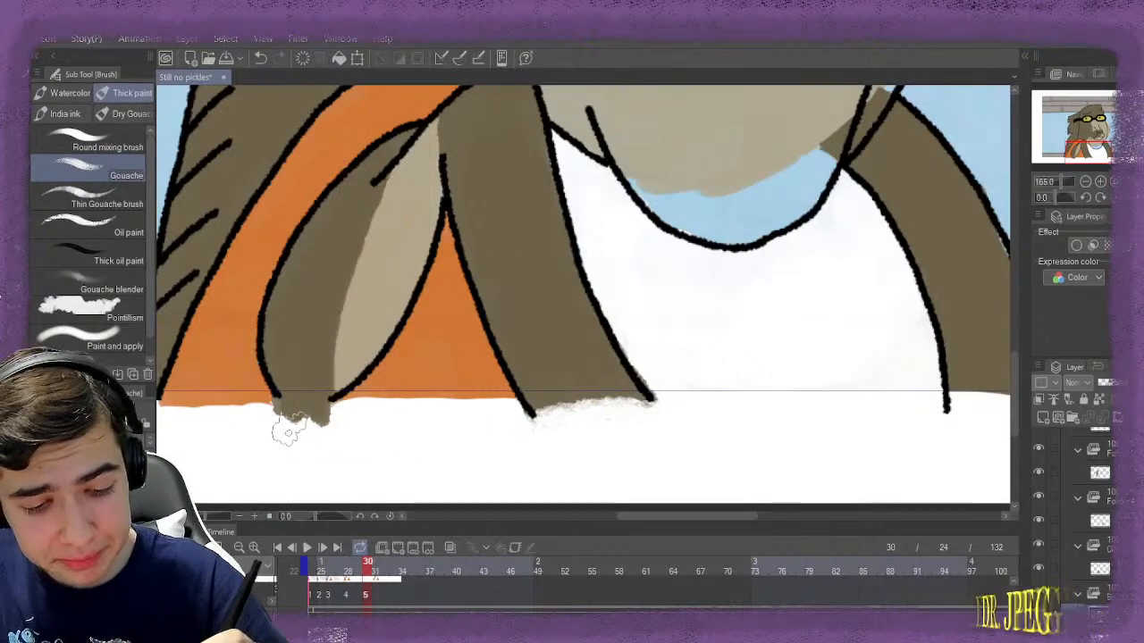
pyautogui.press('Right')
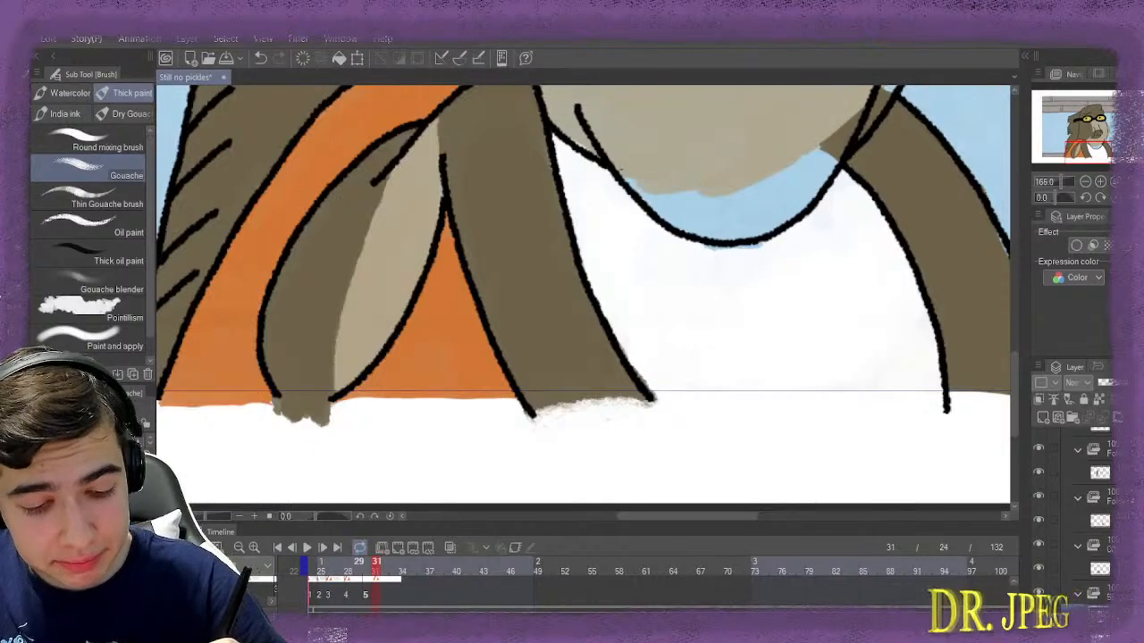
pyautogui.press('Left')
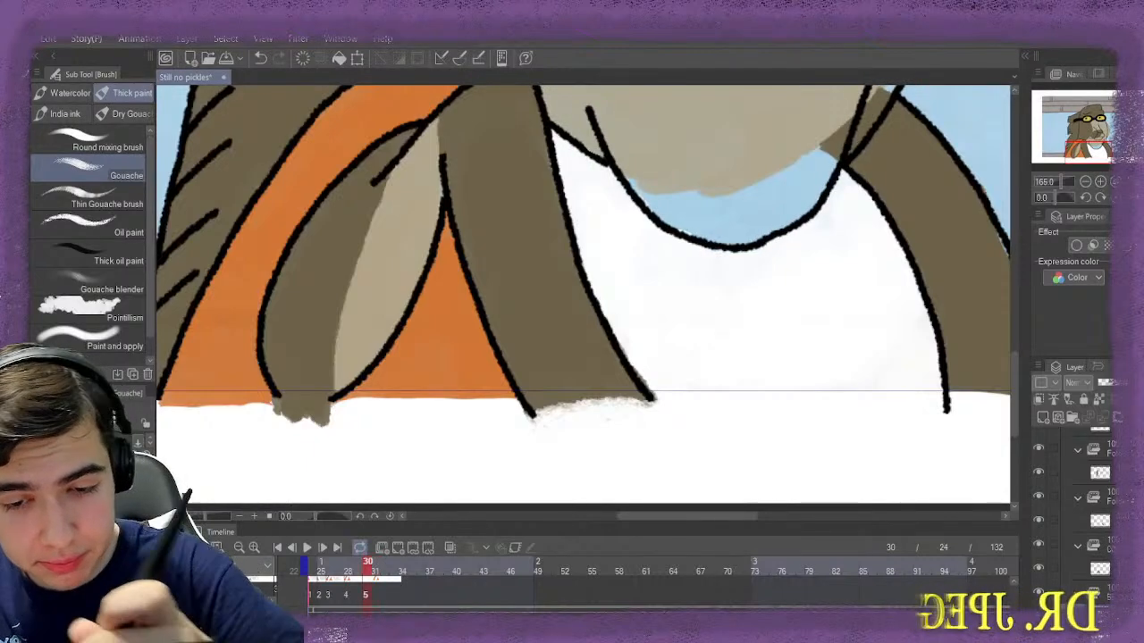
pyautogui.press('e')
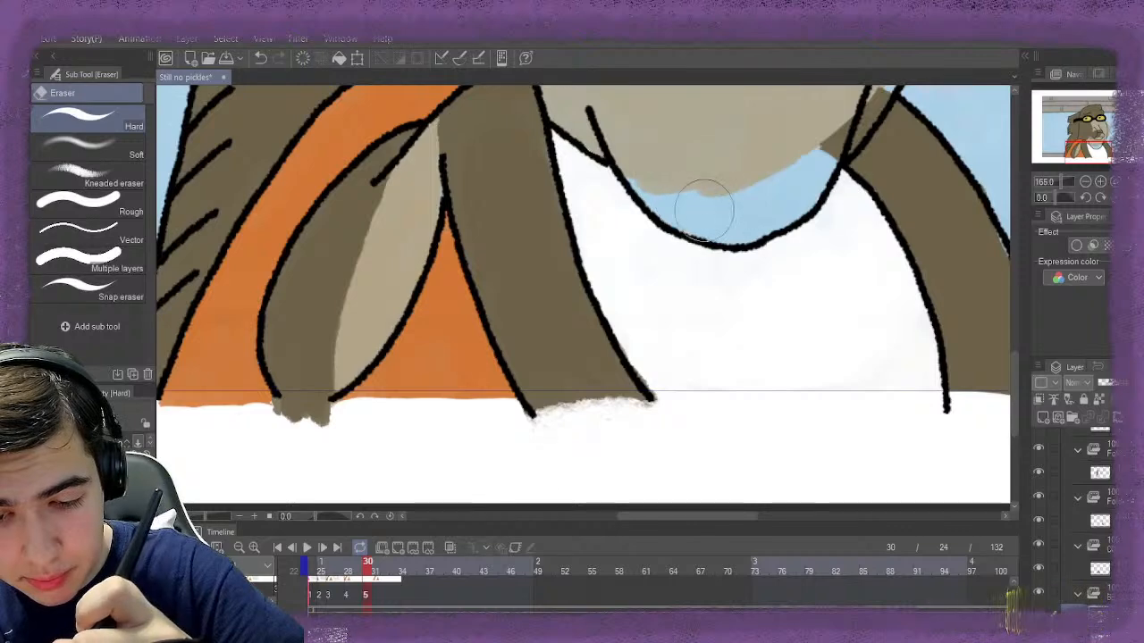
pyautogui.moveTo(704, 209)
pyautogui.mouseDown()
pyautogui.moveTo(801, 167)
pyautogui.moveTo(791, 186)
pyautogui.moveTo(783, 165)
pyautogui.moveTo(741, 196)
pyautogui.moveTo(699, 176)
pyautogui.moveTo(684, 217)
pyautogui.moveTo(639, 244)
pyautogui.moveTo(641, 171)
pyautogui.mouseUp()
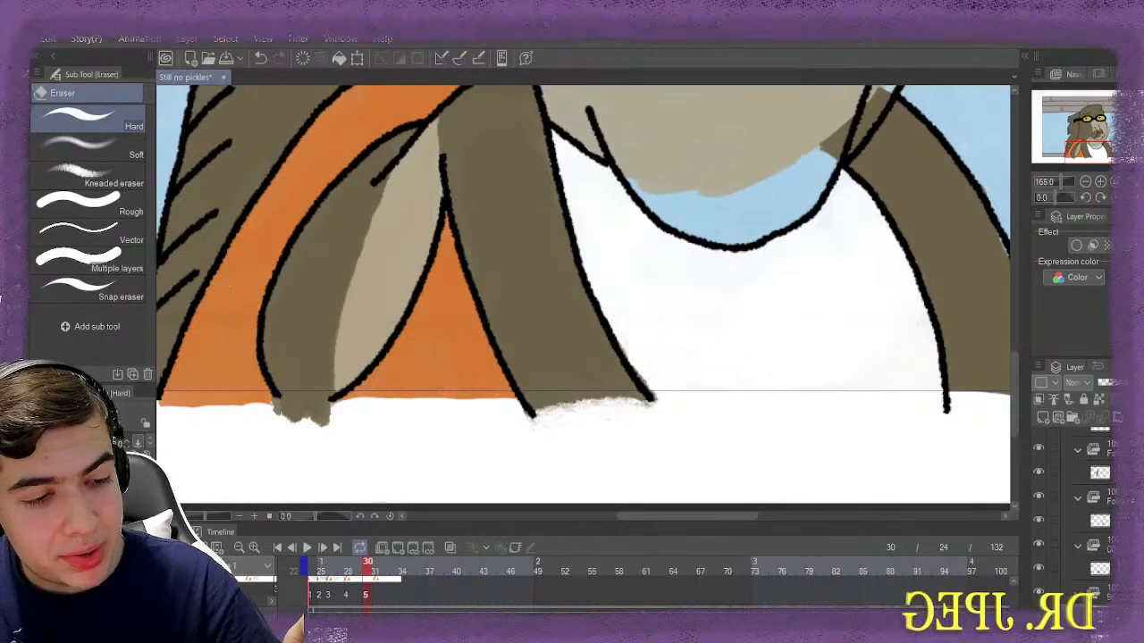
# Compare the neckline on frames 30 and 31 and add a new blank colour cel on frame 31
pyautogui.press('b')
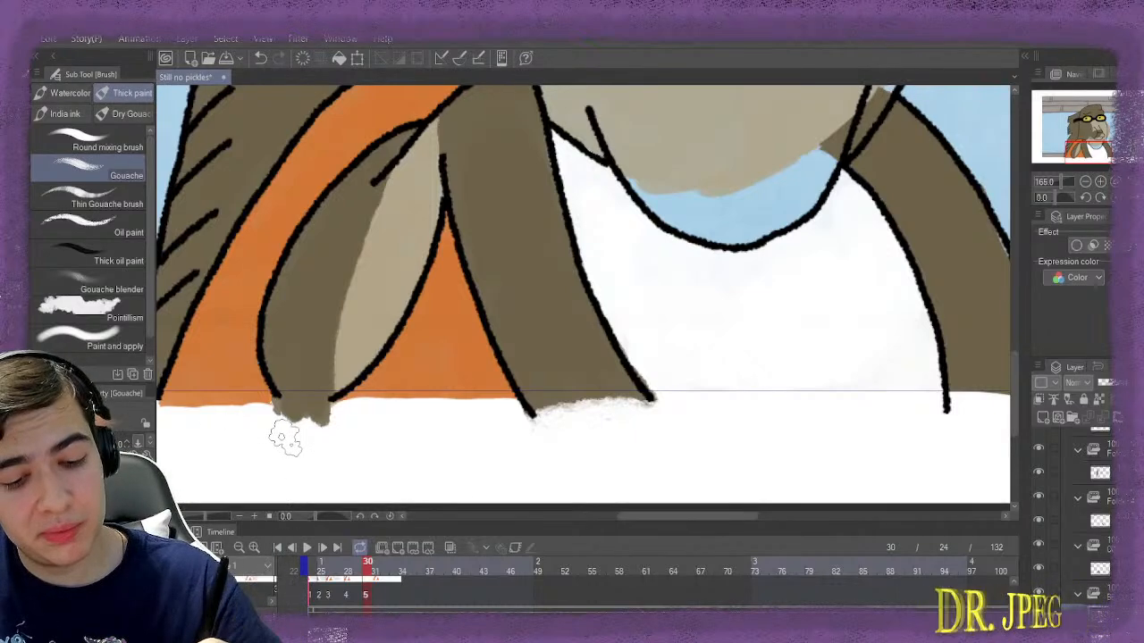
pyautogui.click(377, 572)
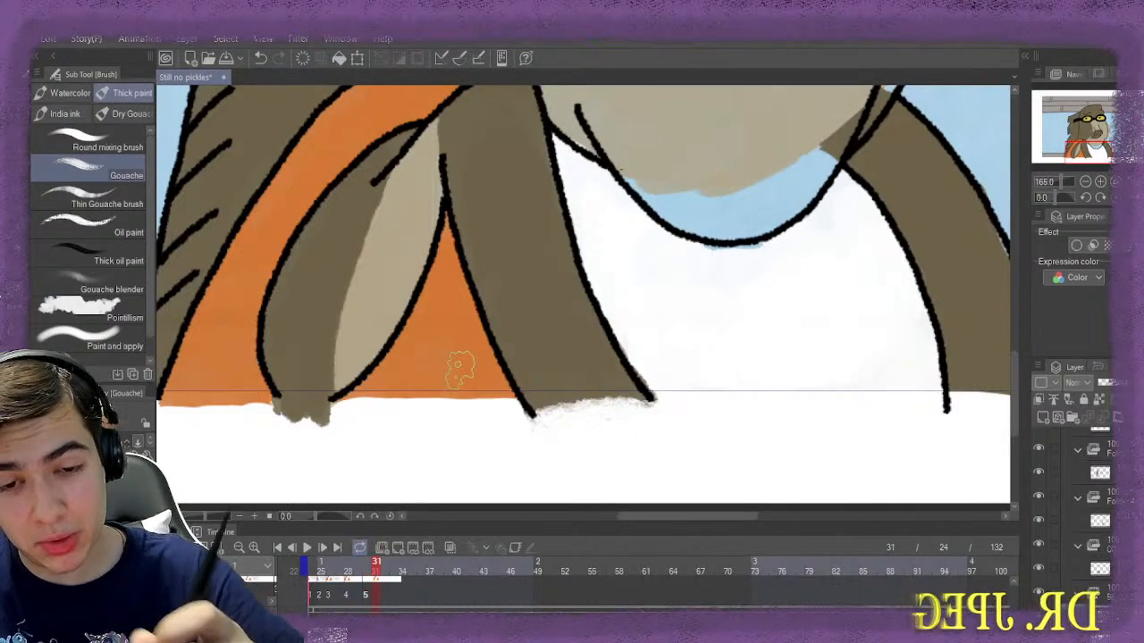
pyautogui.press('e')
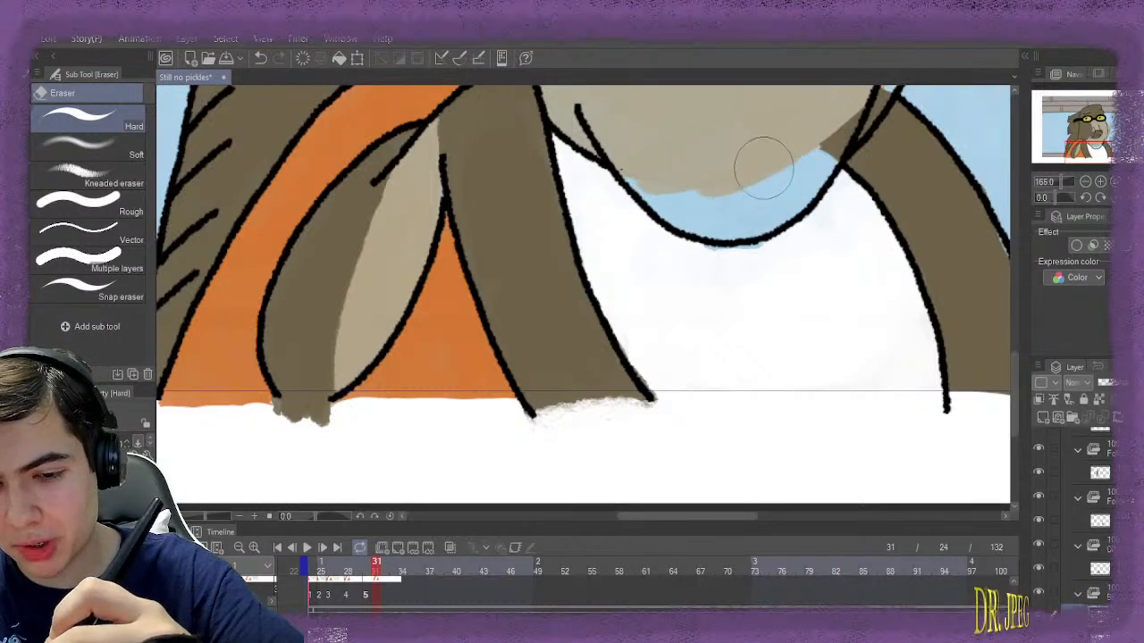
pyautogui.press('Left')
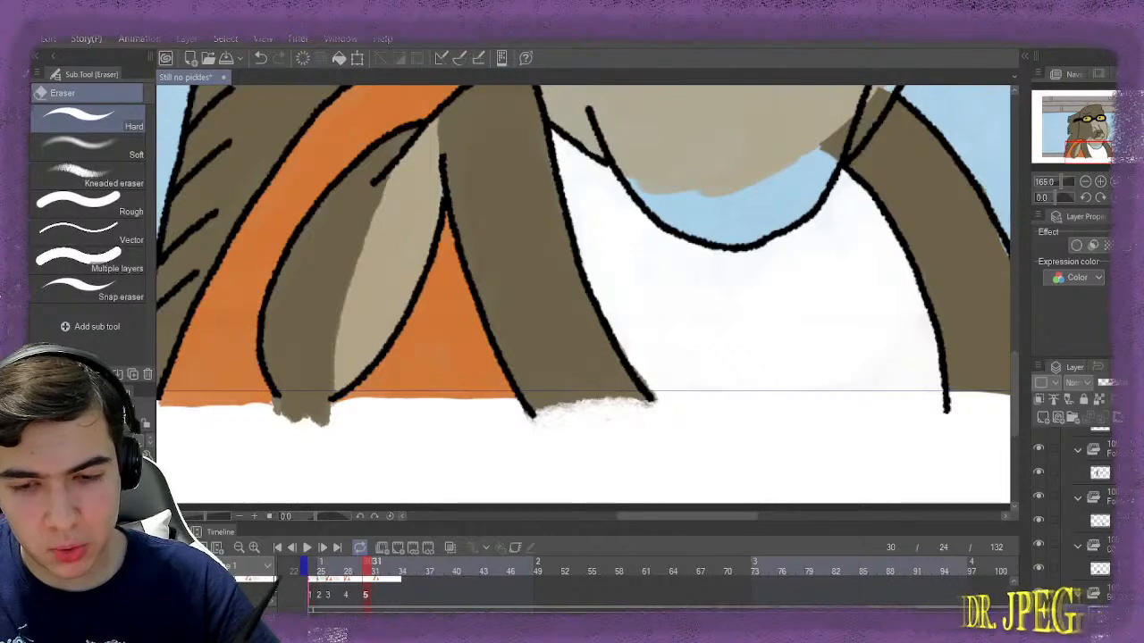
pyautogui.press('Right')
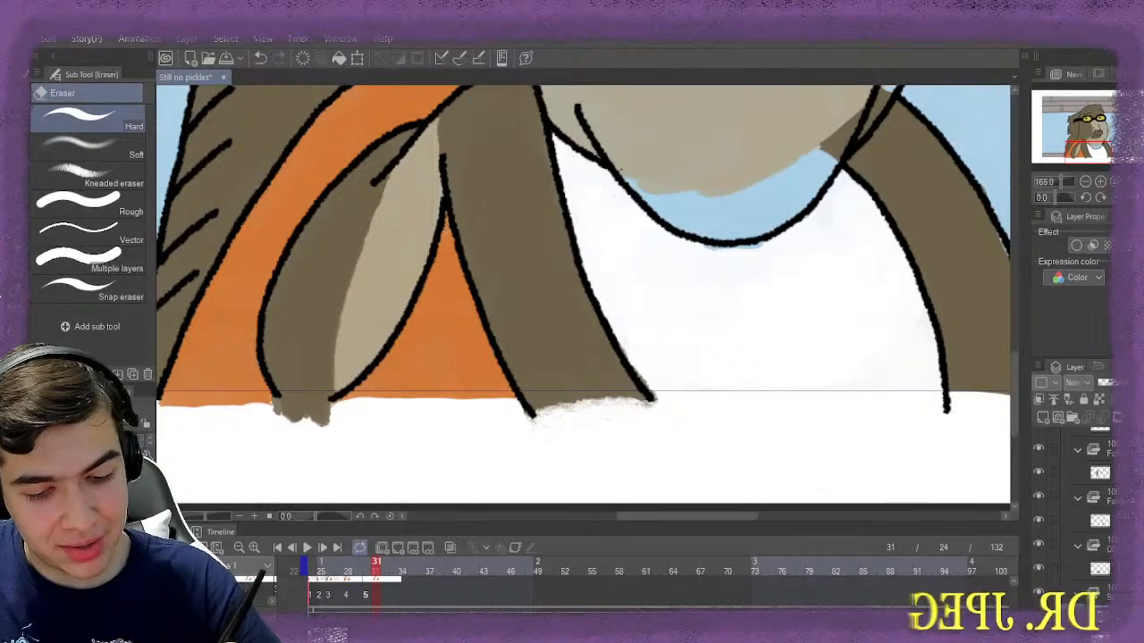
pyautogui.click(398, 547)
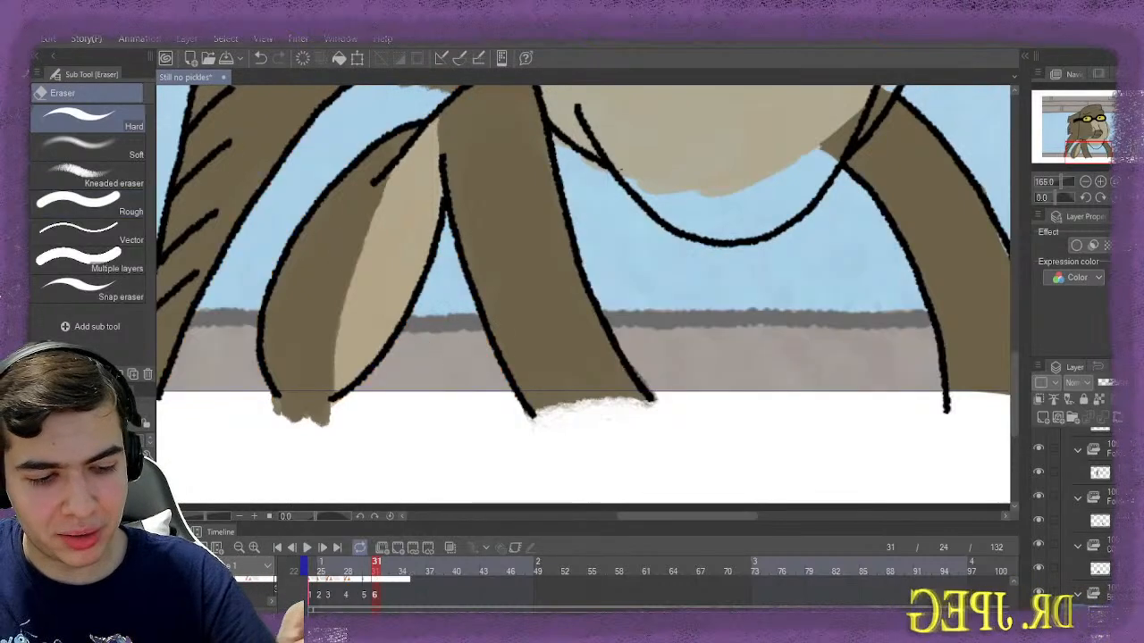
# Paint the shirt white on frame 31 with the Gouache brush and erase the spill above the neckline and shoulder
pyautogui.press('b')
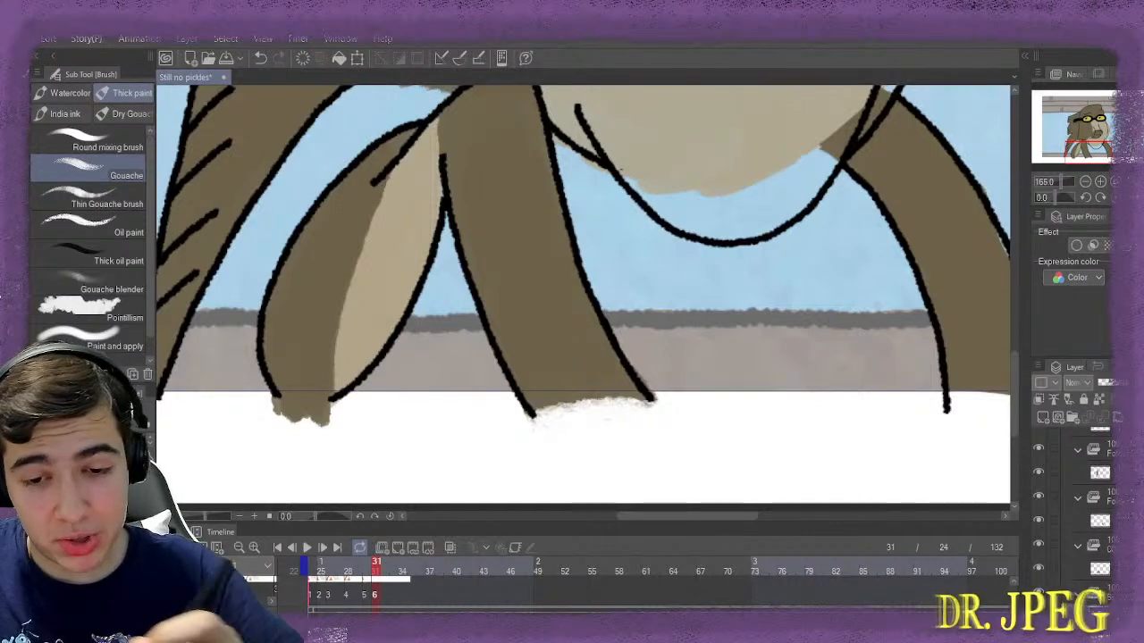
pyautogui.moveTo(591, 187)
pyautogui.mouseDown()
pyautogui.moveTo(568, 161)
pyautogui.moveTo(577, 193)
pyautogui.moveTo(576, 174)
pyautogui.moveTo(606, 214)
pyautogui.moveTo(602, 251)
pyautogui.moveTo(626, 322)
pyautogui.moveTo(639, 323)
pyautogui.moveTo(641, 282)
pyautogui.moveTo(627, 310)
pyautogui.moveTo(694, 374)
pyautogui.moveTo(676, 381)
pyautogui.moveTo(764, 366)
pyautogui.moveTo(815, 369)
pyautogui.moveTo(756, 368)
pyautogui.moveTo(778, 379)
pyautogui.moveTo(881, 372)
pyautogui.moveTo(915, 386)
pyautogui.moveTo(909, 313)
pyautogui.moveTo(892, 304)
pyautogui.moveTo(851, 197)
pyautogui.moveTo(799, 239)
pyautogui.moveTo(699, 253)
pyautogui.moveTo(639, 224)
pyautogui.mouseUp()
pyautogui.moveTo(681, 281)
pyautogui.mouseDown()
pyautogui.moveTo(702, 304)
pyautogui.moveTo(746, 295)
pyautogui.moveTo(761, 277)
pyautogui.moveTo(650, 337)
pyautogui.moveTo(757, 343)
pyautogui.moveTo(689, 345)
pyautogui.moveTo(704, 355)
pyautogui.moveTo(794, 335)
pyautogui.moveTo(850, 347)
pyautogui.moveTo(857, 363)
pyautogui.moveTo(867, 328)
pyautogui.moveTo(875, 366)
pyautogui.moveTo(652, 355)
pyautogui.moveTo(676, 372)
pyautogui.moveTo(869, 348)
pyautogui.moveTo(907, 364)
pyautogui.moveTo(800, 371)
pyautogui.moveTo(901, 360)
pyautogui.moveTo(931, 378)
pyautogui.moveTo(749, 344)
pyautogui.mouseUp()
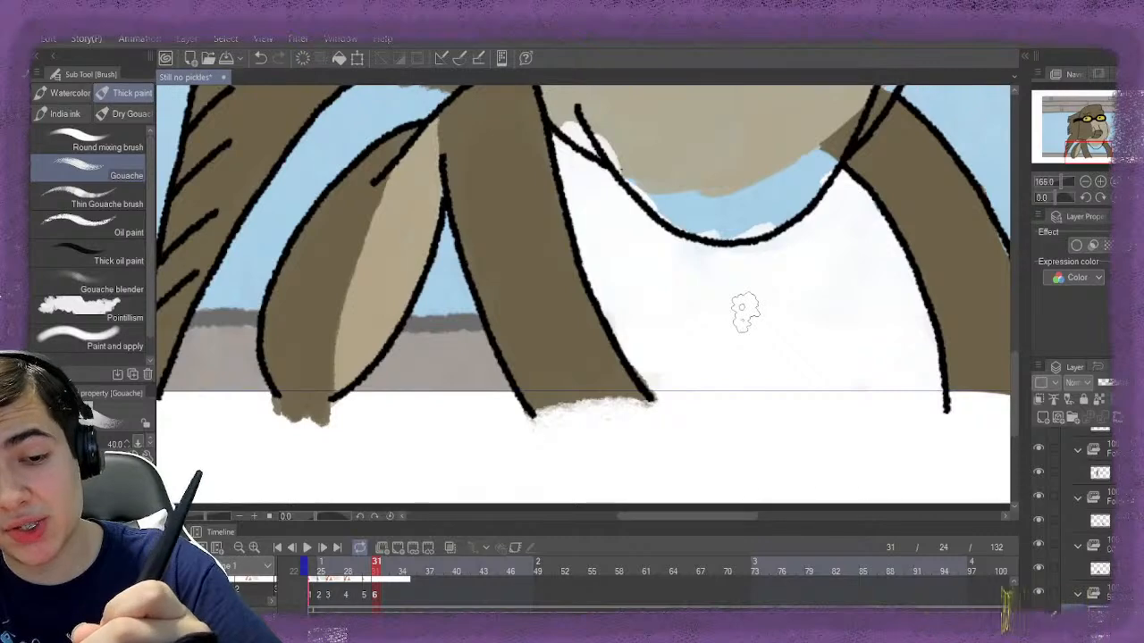
pyautogui.press('e')
pyautogui.moveTo(590, 125)
pyautogui.mouseDown()
pyautogui.moveTo(602, 102)
pyautogui.moveTo(615, 134)
pyautogui.moveTo(602, 116)
pyautogui.moveTo(651, 169)
pyautogui.moveTo(698, 195)
pyautogui.moveTo(679, 179)
pyautogui.moveTo(707, 194)
pyautogui.moveTo(807, 167)
pyautogui.moveTo(807, 133)
pyautogui.mouseUp()
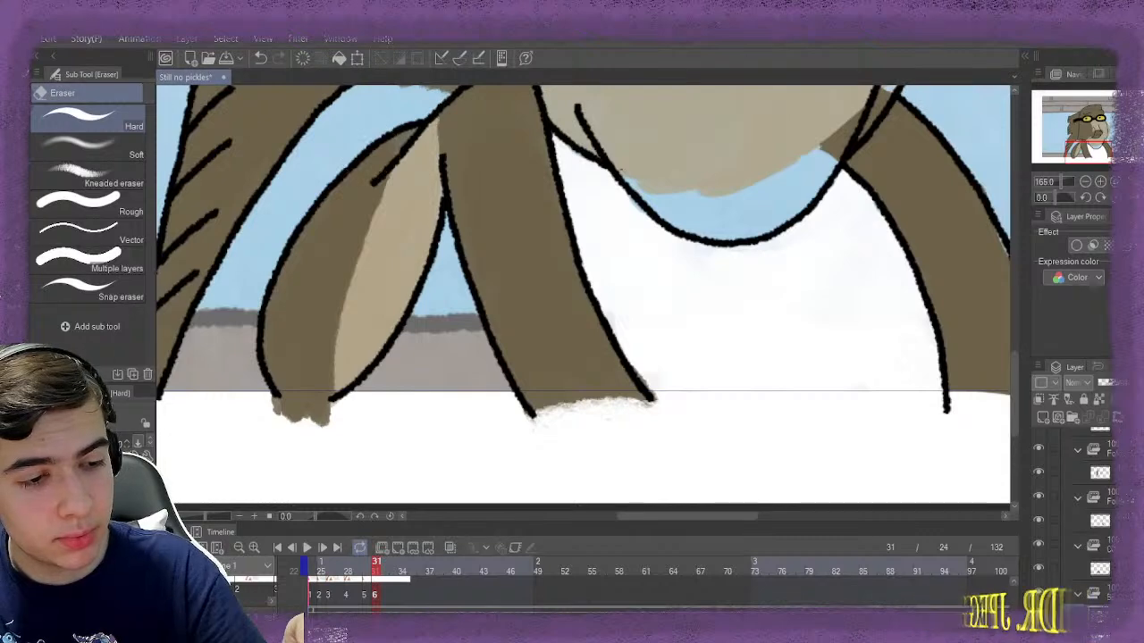
# Add a new cel on frame 32 and paint the shirt white with the Gouache brush, erasing the spill along the neckline
pyautogui.press('b')
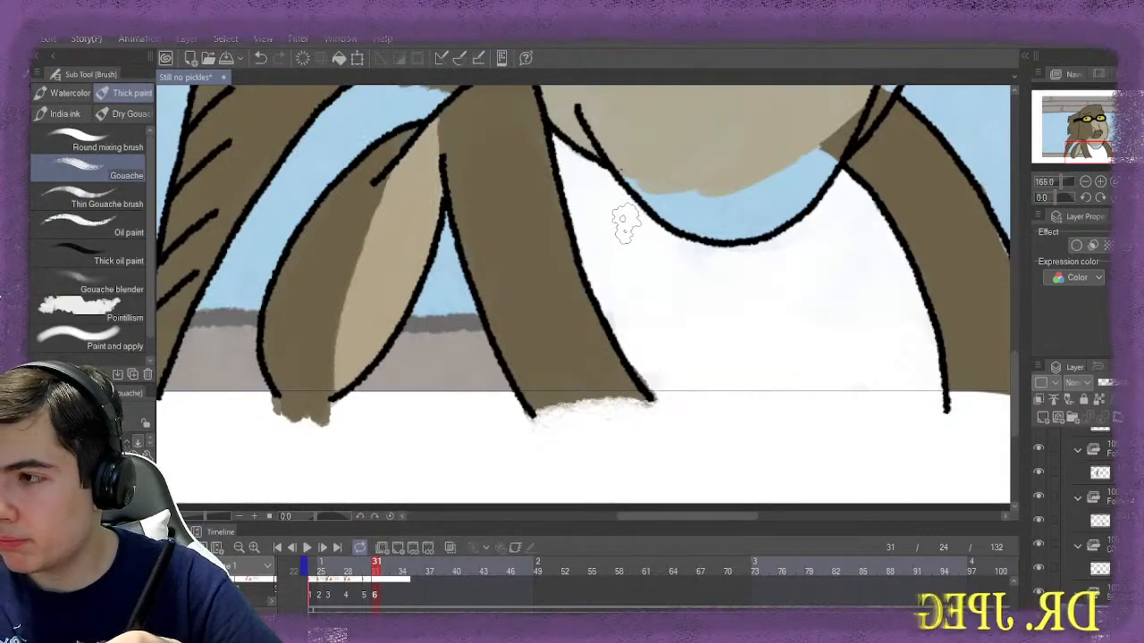
pyautogui.press('Right')
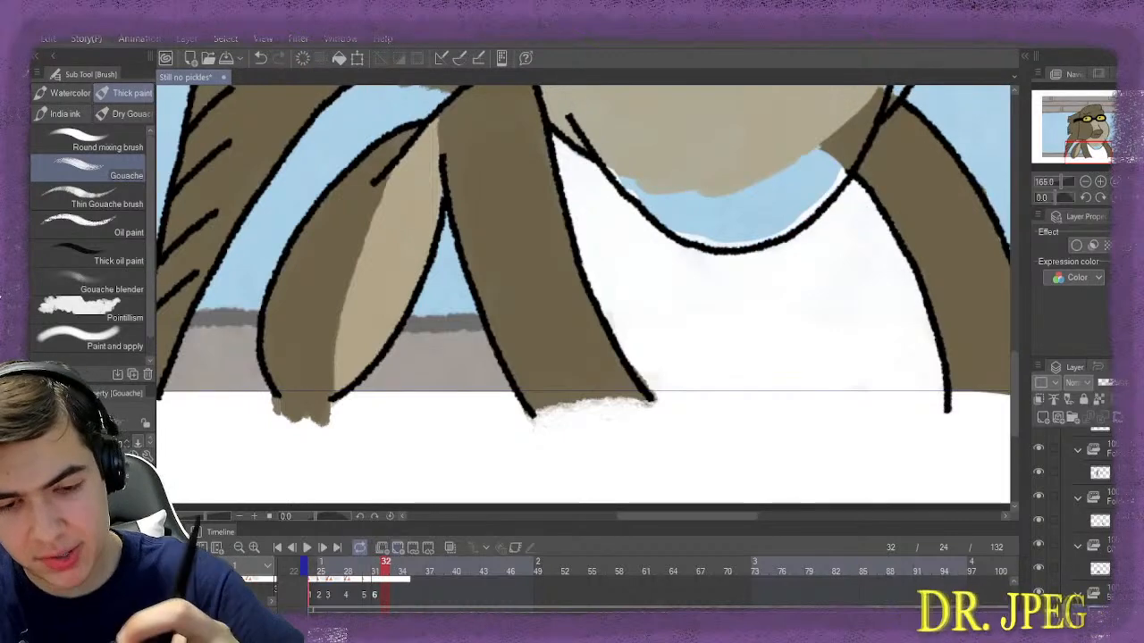
pyautogui.hotkey('ctrl', 'shift', 'n')
pyautogui.moveTo(604, 222)
pyautogui.mouseDown()
pyautogui.moveTo(577, 152)
pyautogui.moveTo(588, 192)
pyautogui.moveTo(571, 172)
pyautogui.moveTo(608, 214)
pyautogui.moveTo(610, 237)
pyautogui.moveTo(592, 246)
pyautogui.moveTo(622, 259)
pyautogui.moveTo(653, 297)
pyautogui.moveTo(643, 324)
pyautogui.moveTo(616, 239)
pyautogui.moveTo(623, 299)
pyautogui.moveTo(676, 357)
pyautogui.moveTo(673, 374)
pyautogui.moveTo(923, 384)
pyautogui.moveTo(918, 368)
pyautogui.moveTo(930, 365)
pyautogui.moveTo(927, 384)
pyautogui.moveTo(860, 353)
pyautogui.moveTo(831, 355)
pyautogui.moveTo(867, 351)
pyautogui.moveTo(725, 353)
pyautogui.moveTo(729, 335)
pyautogui.moveTo(681, 329)
pyautogui.moveTo(713, 315)
pyautogui.moveTo(647, 284)
pyautogui.moveTo(671, 278)
pyautogui.moveTo(644, 259)
pyautogui.moveTo(661, 254)
pyautogui.moveTo(653, 249)
pyautogui.moveTo(709, 279)
pyautogui.moveTo(773, 272)
pyautogui.moveTo(853, 207)
pyautogui.moveTo(890, 263)
pyautogui.moveTo(901, 311)
pyautogui.moveTo(862, 331)
pyautogui.moveTo(814, 321)
pyautogui.moveTo(842, 256)
pyautogui.moveTo(873, 278)
pyautogui.moveTo(834, 327)
pyautogui.moveTo(864, 356)
pyautogui.mouseUp()
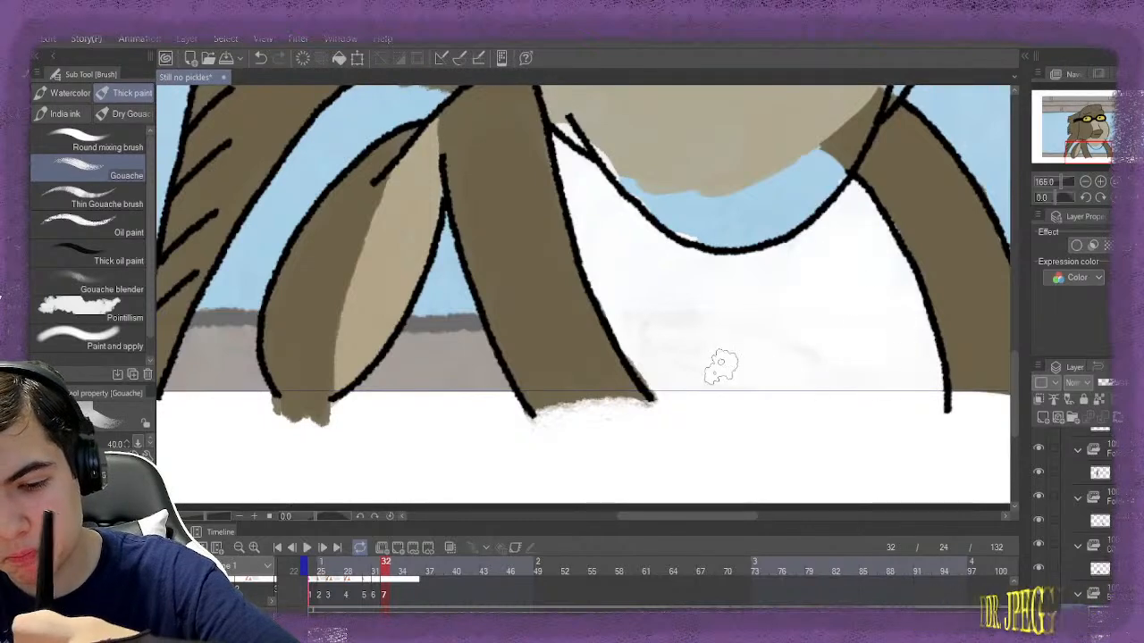
pyautogui.moveTo(721, 366)
pyautogui.mouseDown()
pyautogui.moveTo(692, 363)
pyautogui.moveTo(765, 367)
pyautogui.moveTo(722, 325)
pyautogui.moveTo(655, 319)
pyautogui.moveTo(680, 340)
pyautogui.moveTo(663, 354)
pyautogui.moveTo(671, 326)
pyautogui.mouseUp()
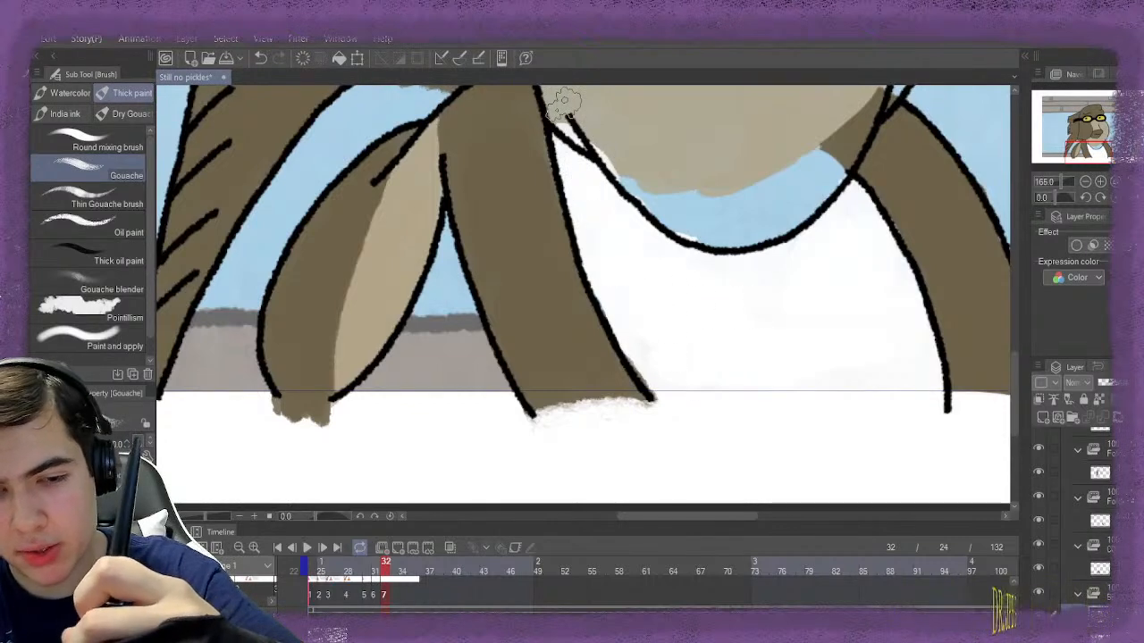
pyautogui.press('e')
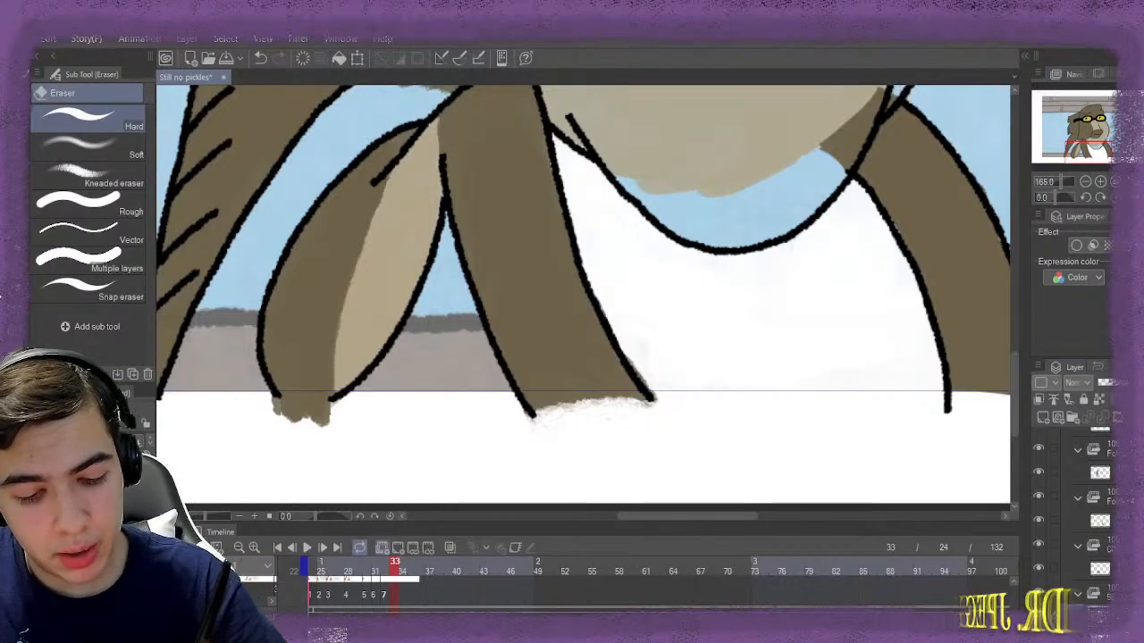
# Add a new cel on frame 33 and paint the shirt white with the Gouache brush, outlining its edges before filling the middle
pyautogui.click(397, 547)
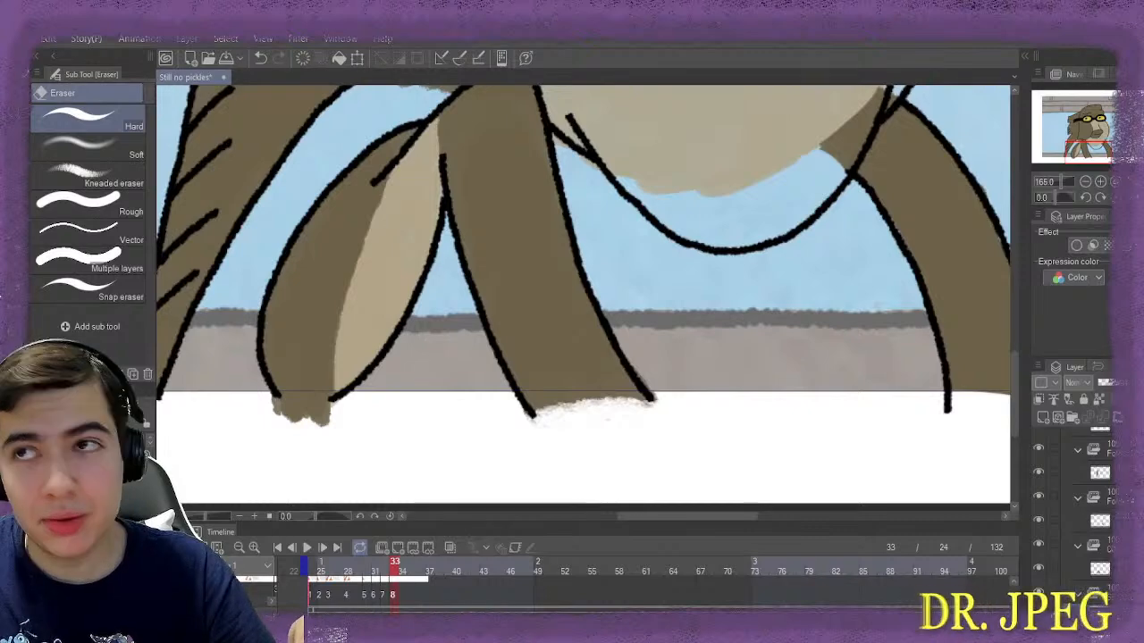
pyautogui.press('b')
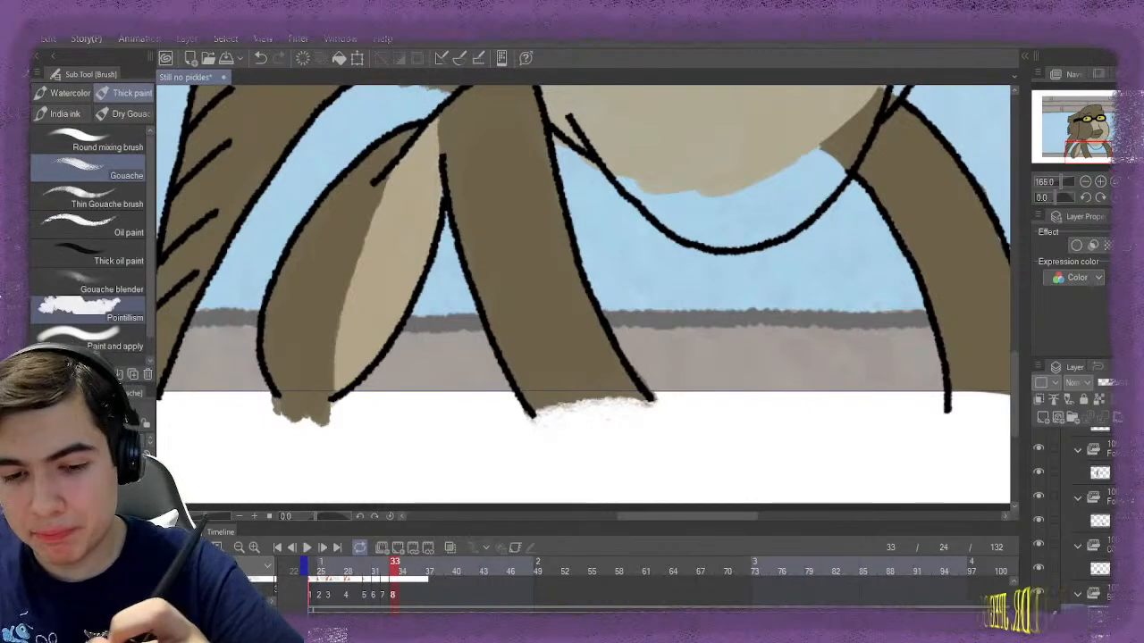
pyautogui.moveTo(612, 235)
pyautogui.mouseDown()
pyautogui.moveTo(565, 155)
pyautogui.moveTo(605, 203)
pyautogui.moveTo(619, 281)
pyautogui.moveTo(598, 256)
pyautogui.moveTo(612, 251)
pyautogui.moveTo(611, 288)
pyautogui.moveTo(590, 247)
pyautogui.moveTo(615, 217)
pyautogui.moveTo(608, 254)
pyautogui.moveTo(615, 244)
pyautogui.moveTo(653, 269)
pyautogui.moveTo(765, 276)
pyautogui.moveTo(800, 265)
pyautogui.moveTo(859, 207)
pyautogui.moveTo(892, 262)
pyautogui.moveTo(931, 394)
pyautogui.mouseUp()
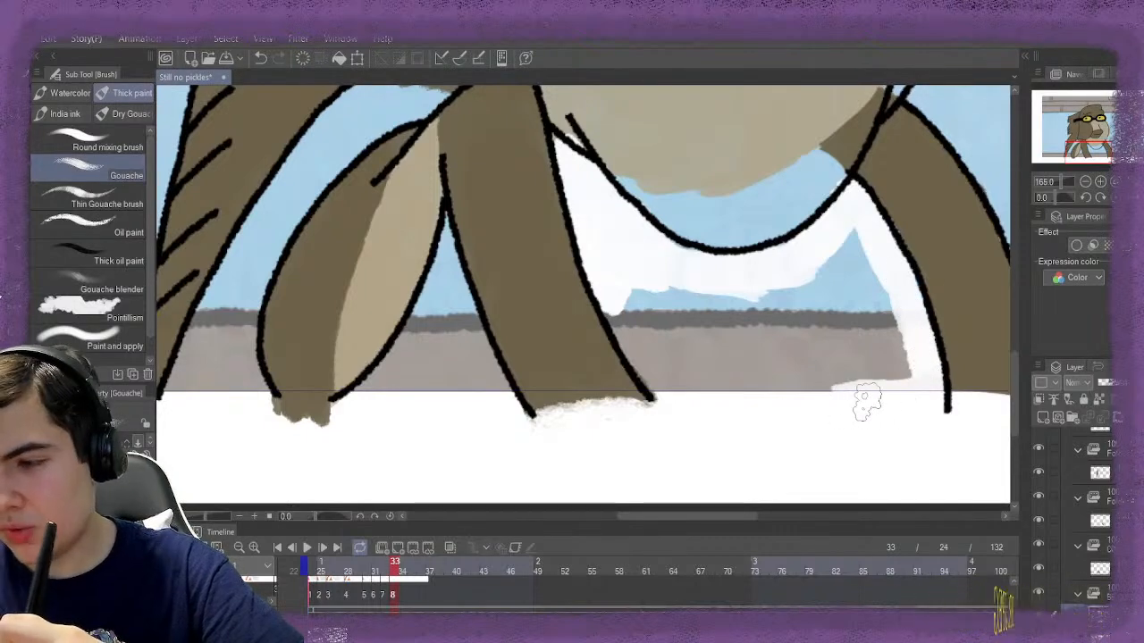
pyautogui.moveTo(809, 403)
pyautogui.mouseDown()
pyautogui.moveTo(678, 395)
pyautogui.moveTo(630, 340)
pyautogui.moveTo(610, 302)
pyautogui.moveTo(616, 280)
pyautogui.moveTo(720, 309)
pyautogui.moveTo(742, 347)
pyautogui.moveTo(740, 370)
pyautogui.moveTo(847, 256)
pyautogui.moveTo(850, 358)
pyautogui.moveTo(826, 360)
pyautogui.moveTo(838, 343)
pyautogui.moveTo(831, 293)
pyautogui.moveTo(862, 243)
pyautogui.mouseUp()
pyautogui.moveTo(871, 368)
pyautogui.mouseDown()
pyautogui.moveTo(850, 404)
pyautogui.moveTo(868, 368)
pyautogui.moveTo(844, 386)
pyautogui.moveTo(897, 371)
pyautogui.moveTo(880, 387)
pyautogui.moveTo(885, 372)
pyautogui.moveTo(882, 383)
pyautogui.moveTo(903, 389)
pyautogui.moveTo(805, 331)
pyautogui.moveTo(865, 373)
pyautogui.mouseUp()
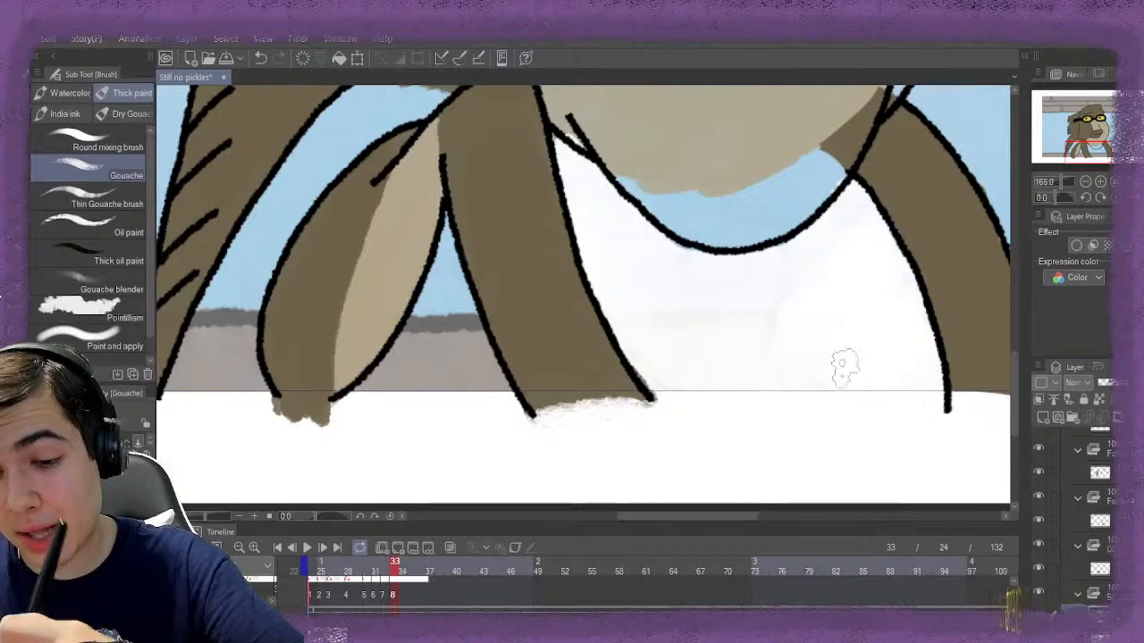
pyautogui.moveTo(659, 235); pyautogui.dragTo(558, 148)
# Clean up the shirt's white fill and the spill above the neckline on frame 33 and advance to frame 34
pyautogui.press('e')
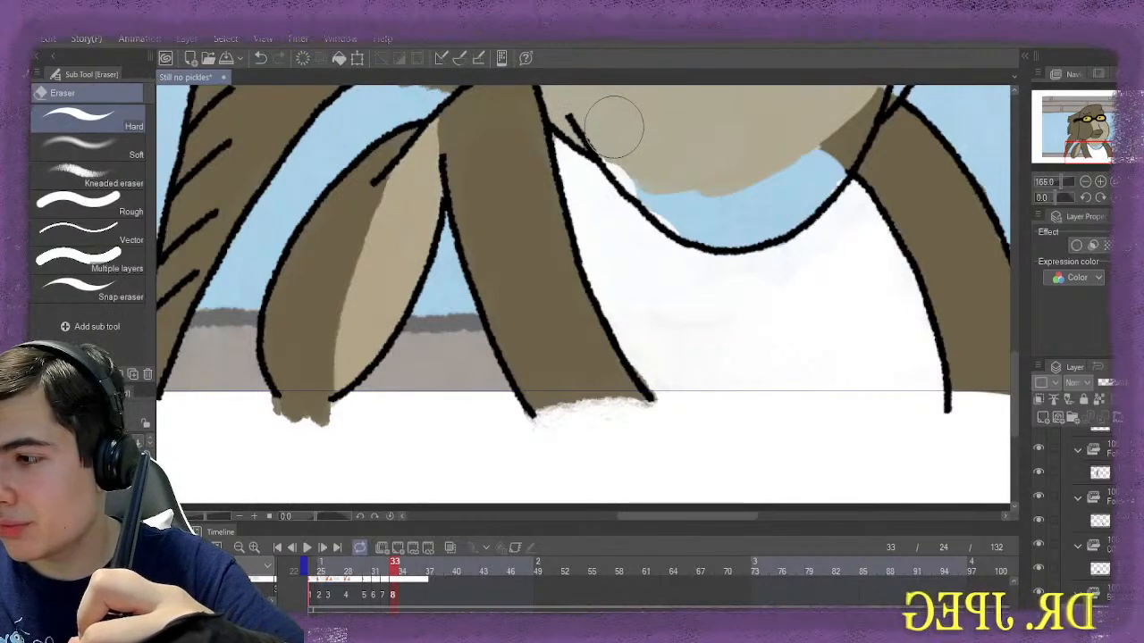
pyautogui.moveTo(622, 131)
pyautogui.mouseDown()
pyautogui.moveTo(638, 156)
pyautogui.moveTo(621, 134)
pyautogui.moveTo(658, 181)
pyautogui.moveTo(704, 209)
pyautogui.moveTo(672, 187)
pyautogui.moveTo(676, 196)
pyautogui.moveTo(720, 212)
pyautogui.moveTo(834, 136)
pyautogui.moveTo(838, 152)
pyautogui.moveTo(803, 175)
pyautogui.moveTo(794, 157)
pyautogui.moveTo(750, 162)
pyautogui.moveTo(819, 175)
pyautogui.moveTo(830, 140)
pyautogui.mouseUp()
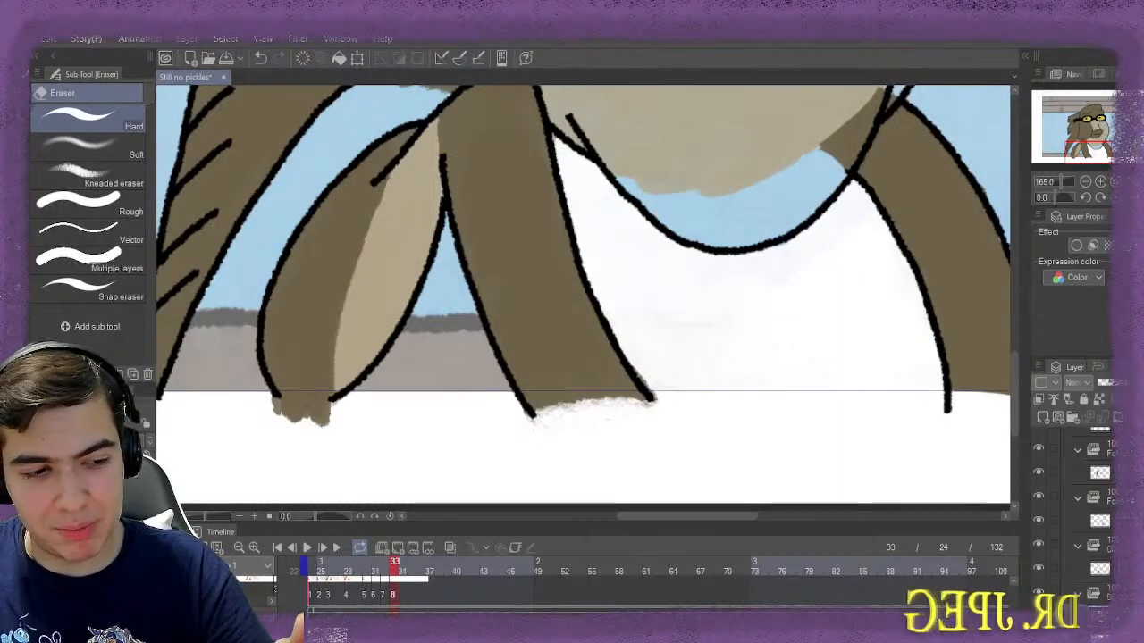
pyautogui.press('b')
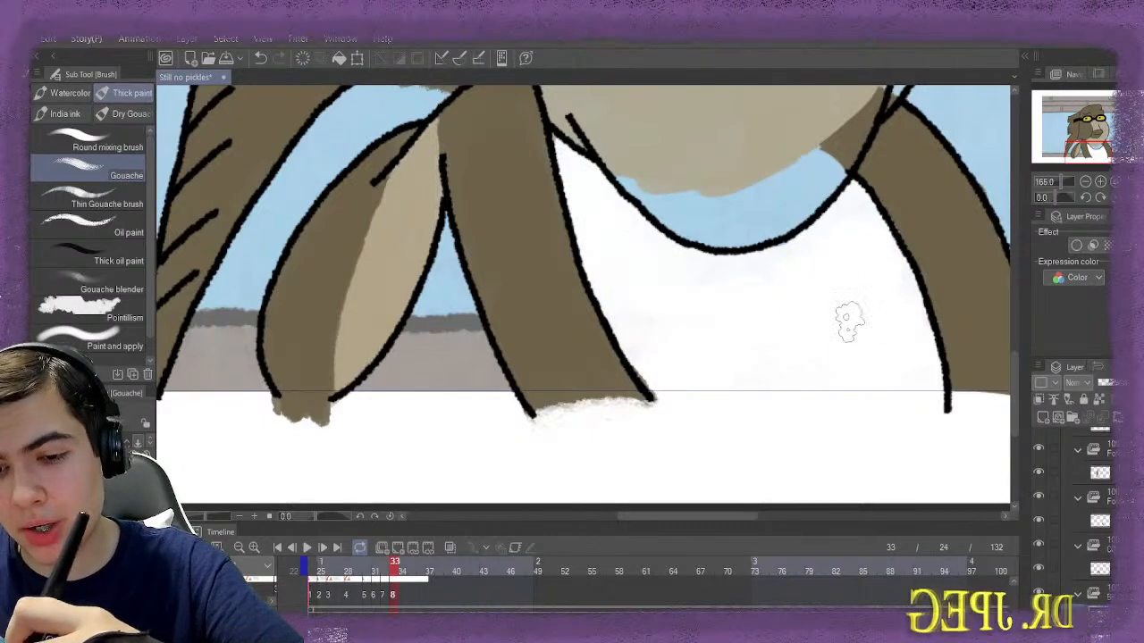
pyautogui.press('e')
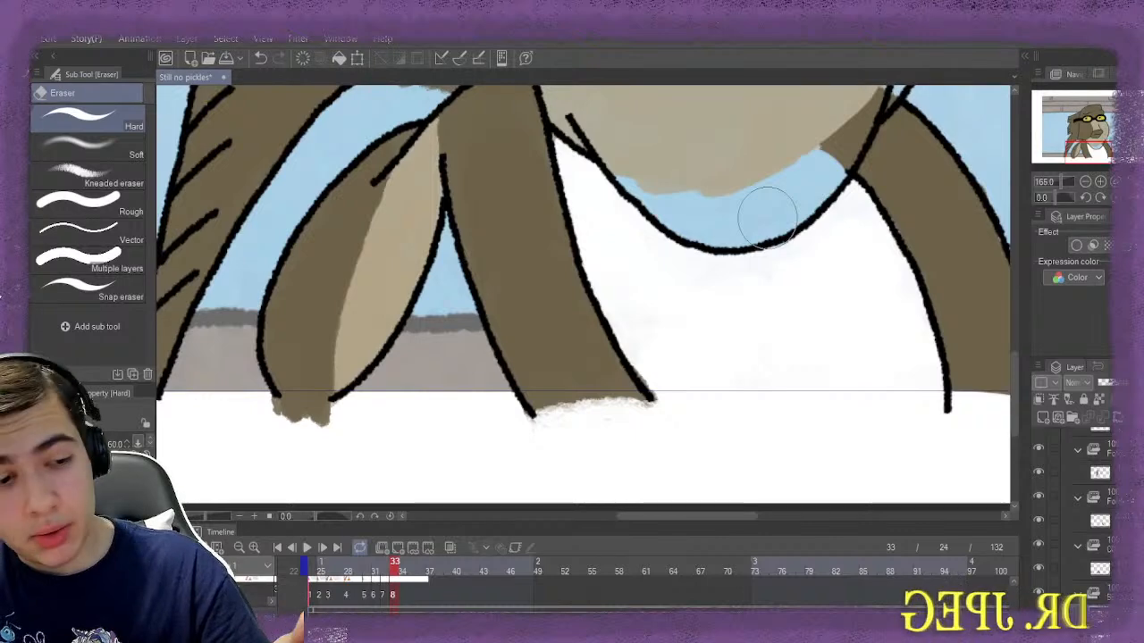
pyautogui.press('b')
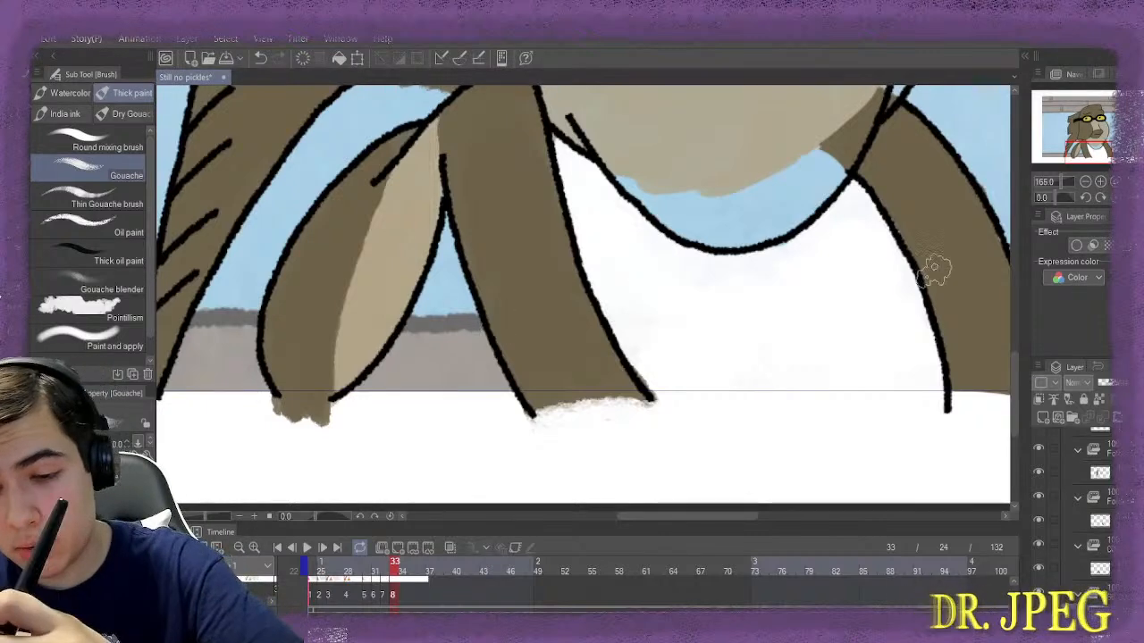
pyautogui.scroll(4, 991, 380)
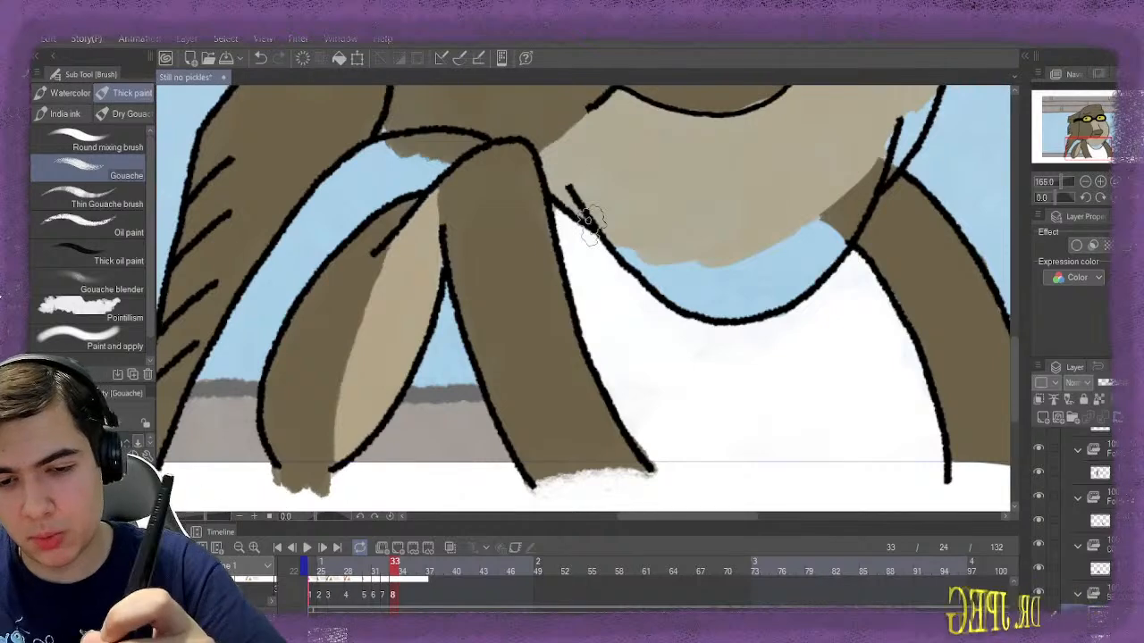
pyautogui.press('e')
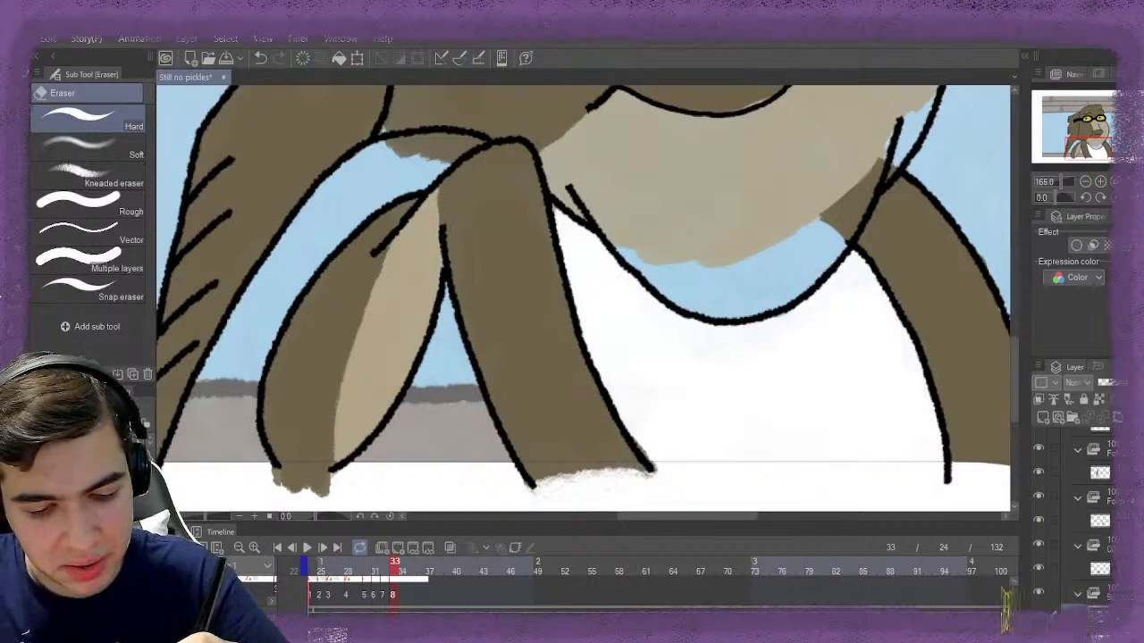
pyautogui.press('Right')
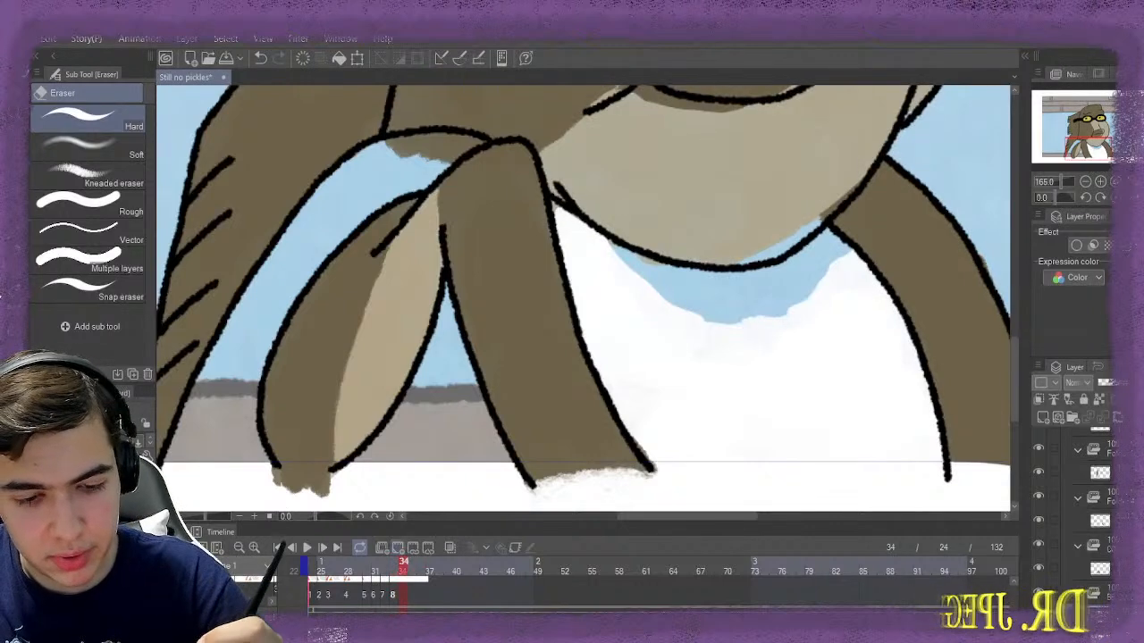
# Add a new cel on frame 34, paint the shirt white with the Gouache brush, and erase the spill above the neckline
pyautogui.click(398, 548)
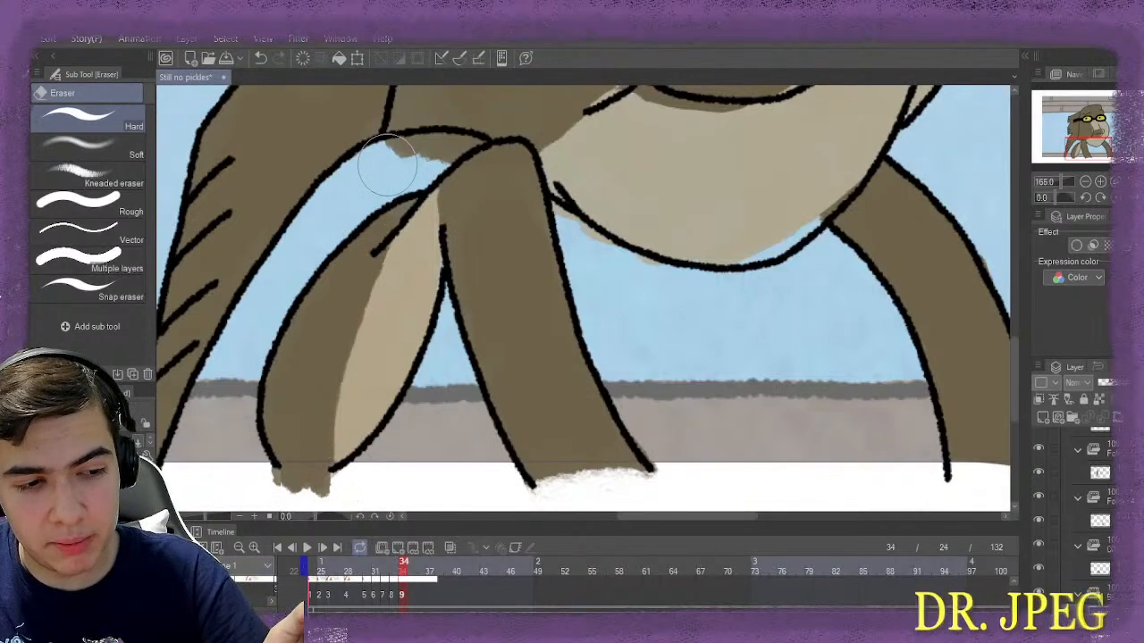
pyautogui.press('b')
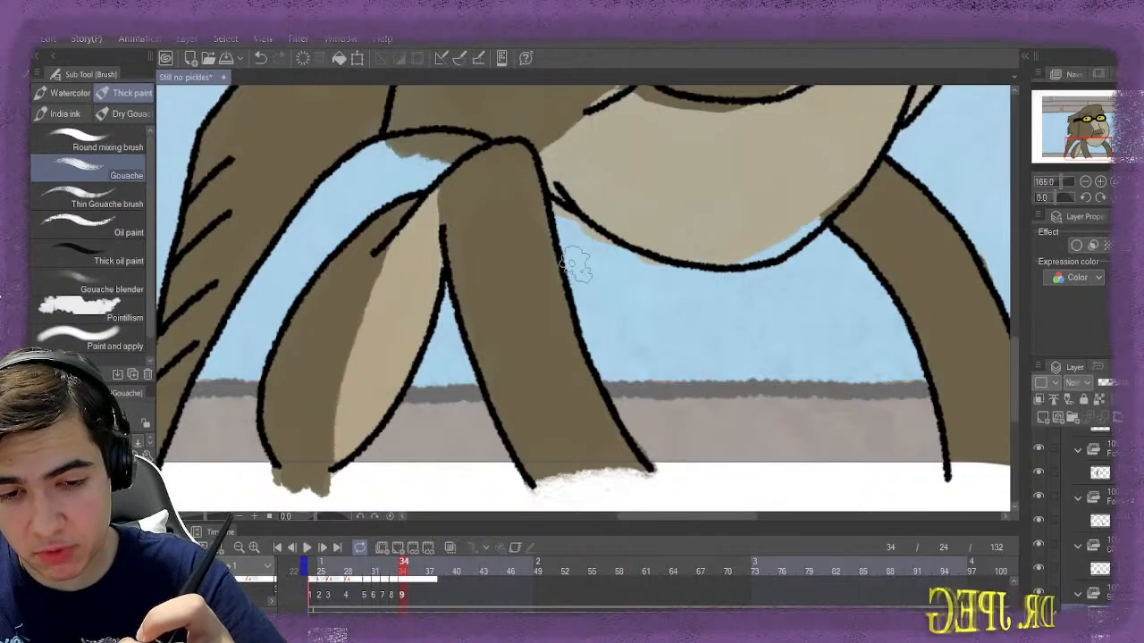
pyautogui.moveTo(576, 263)
pyautogui.mouseDown()
pyautogui.moveTo(575, 225)
pyautogui.moveTo(617, 357)
pyautogui.moveTo(584, 313)
pyautogui.moveTo(588, 301)
pyautogui.moveTo(609, 326)
pyautogui.moveTo(614, 357)
pyautogui.moveTo(672, 454)
pyautogui.moveTo(661, 460)
pyautogui.moveTo(682, 438)
pyautogui.moveTo(686, 355)
pyautogui.moveTo(602, 273)
pyautogui.mouseUp()
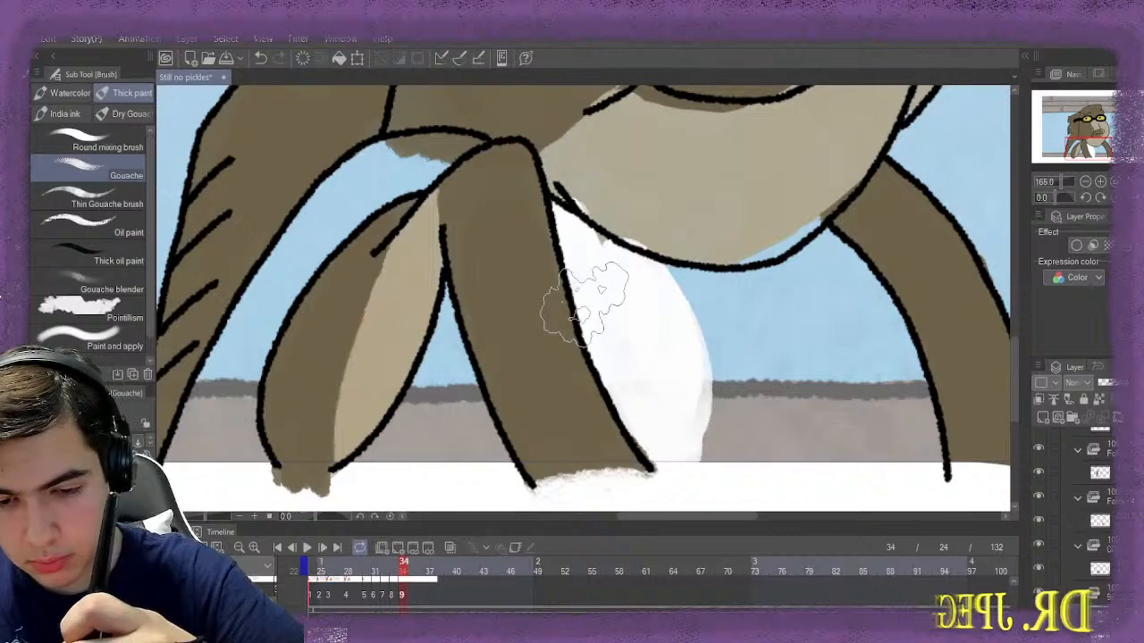
pyautogui.moveTo(633, 301)
pyautogui.mouseDown()
pyautogui.moveTo(723, 309)
pyautogui.moveTo(848, 268)
pyautogui.moveTo(826, 339)
pyautogui.moveTo(763, 434)
pyautogui.moveTo(776, 447)
pyautogui.moveTo(935, 458)
pyautogui.moveTo(848, 380)
pyautogui.moveTo(858, 379)
pyautogui.moveTo(847, 340)
pyautogui.mouseUp()
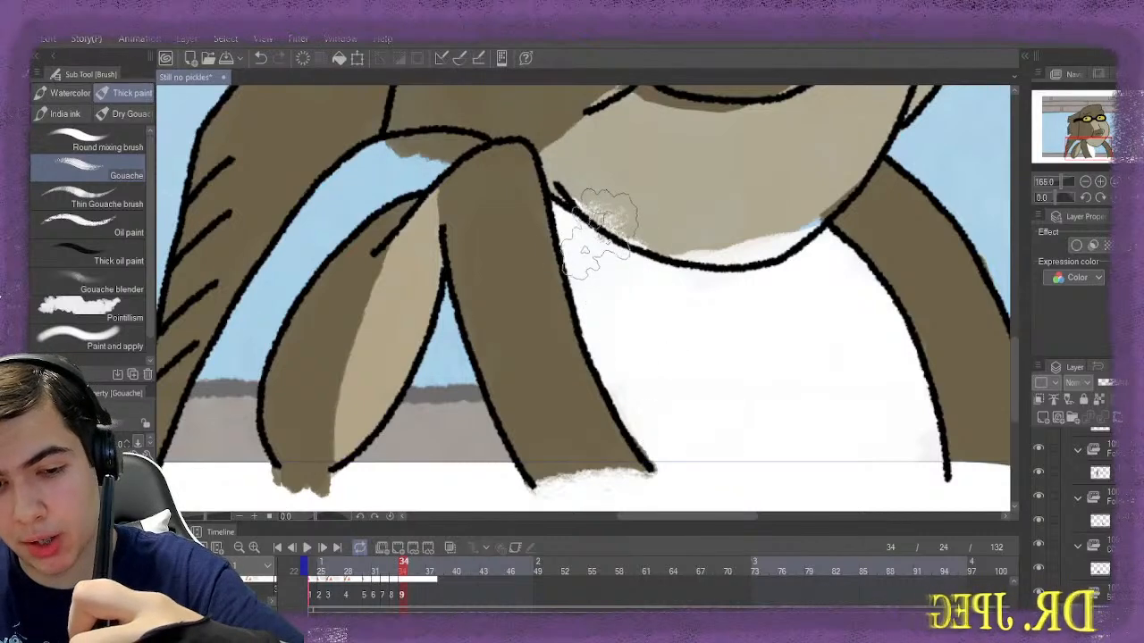
pyautogui.moveTo(598, 232)
pyautogui.mouseDown()
pyautogui.moveTo(634, 224)
pyautogui.moveTo(613, 242)
pyautogui.moveTo(625, 224)
pyautogui.mouseUp()
pyautogui.press('e')
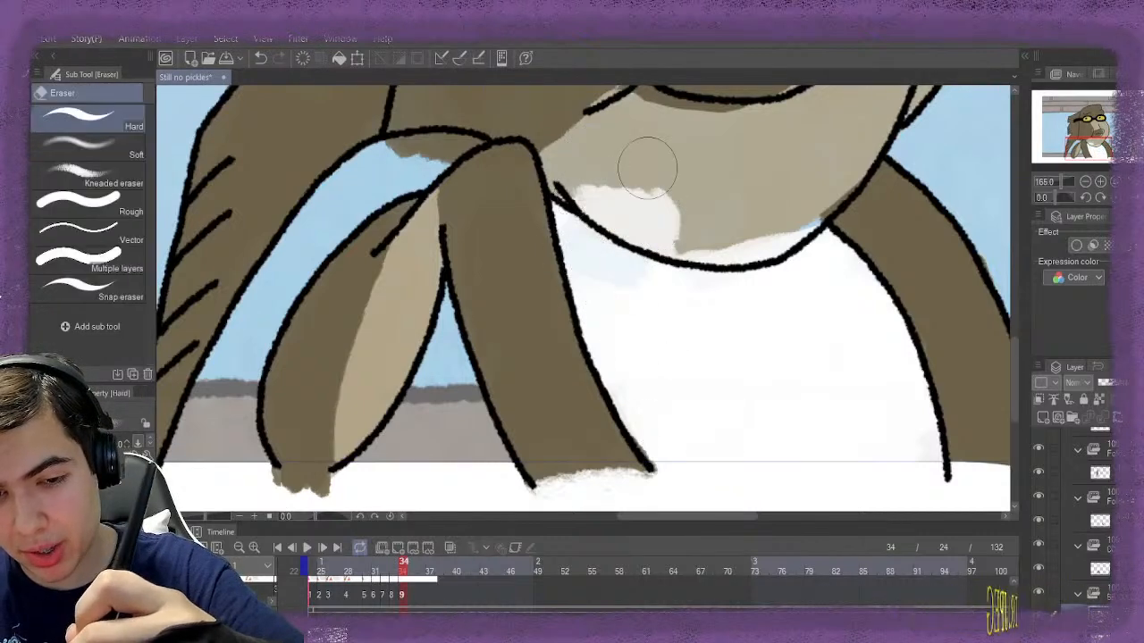
pyautogui.moveTo(631, 169)
pyautogui.mouseDown()
pyautogui.moveTo(627, 202)
pyautogui.moveTo(617, 191)
pyautogui.moveTo(654, 205)
pyautogui.moveTo(627, 206)
pyautogui.moveTo(570, 169)
pyautogui.moveTo(681, 202)
pyautogui.moveTo(680, 220)
pyautogui.moveTo(669, 209)
pyautogui.moveTo(680, 196)
pyautogui.moveTo(666, 223)
pyautogui.moveTo(683, 228)
pyautogui.moveTo(672, 223)
pyautogui.moveTo(748, 230)
pyautogui.moveTo(811, 189)
pyautogui.moveTo(739, 234)
pyautogui.mouseUp()
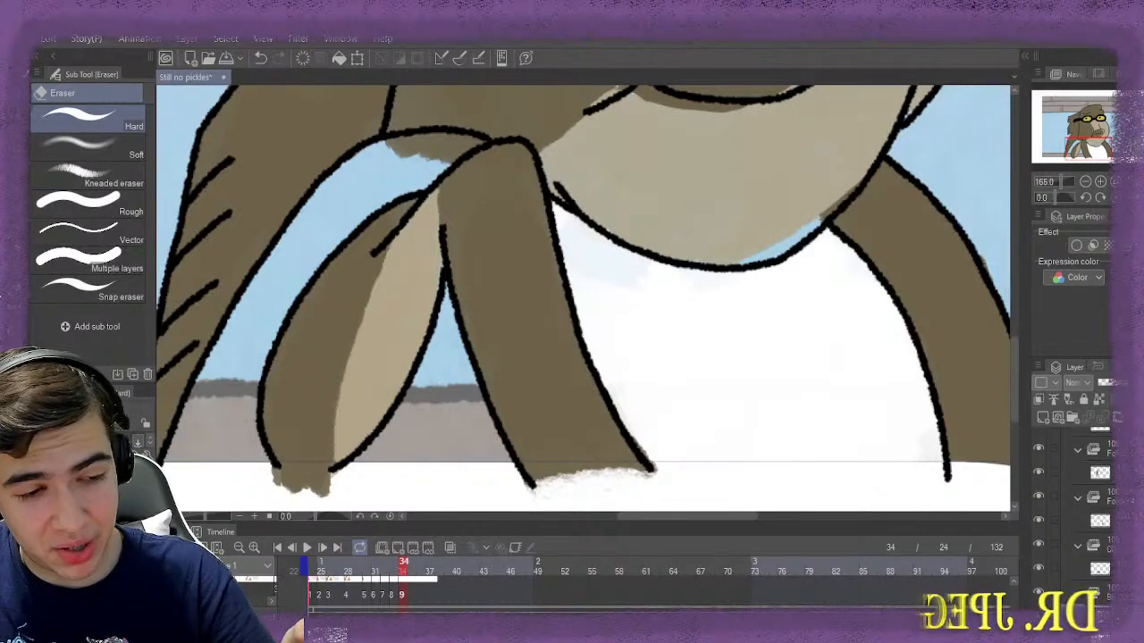
# Even out the thin white patch beneath the neckline on frame 34 and erase the fresh spill on the chin
pyautogui.press('b')
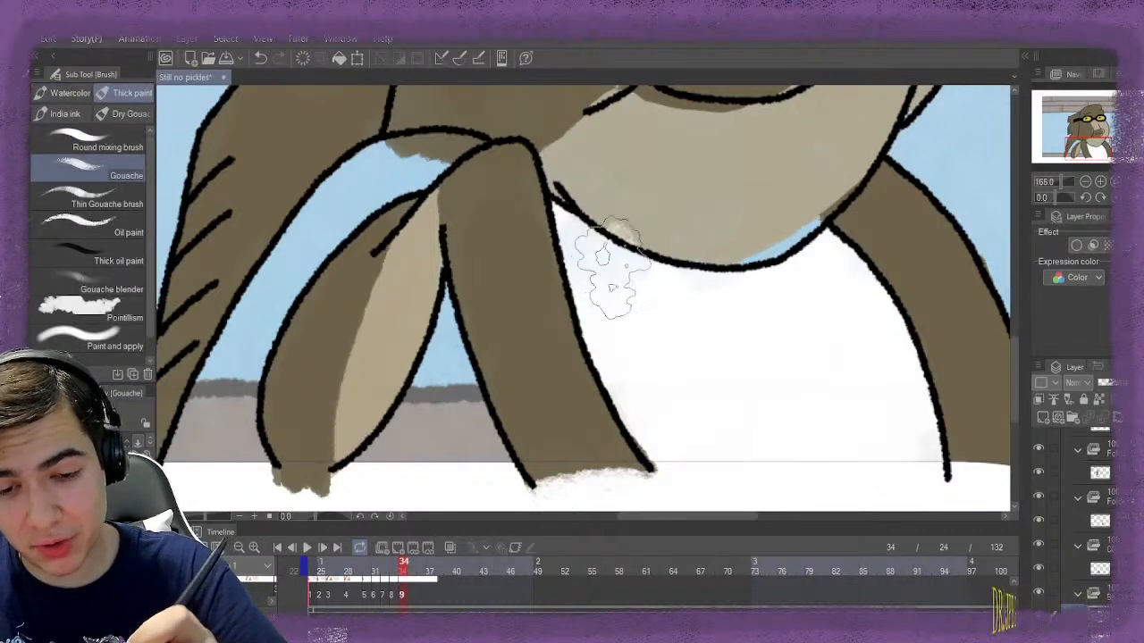
pyautogui.moveTo(610, 268)
pyautogui.mouseDown()
pyautogui.moveTo(606, 291)
pyautogui.moveTo(624, 268)
pyautogui.moveTo(658, 333)
pyautogui.moveTo(679, 320)
pyautogui.mouseUp()
pyautogui.press('e')
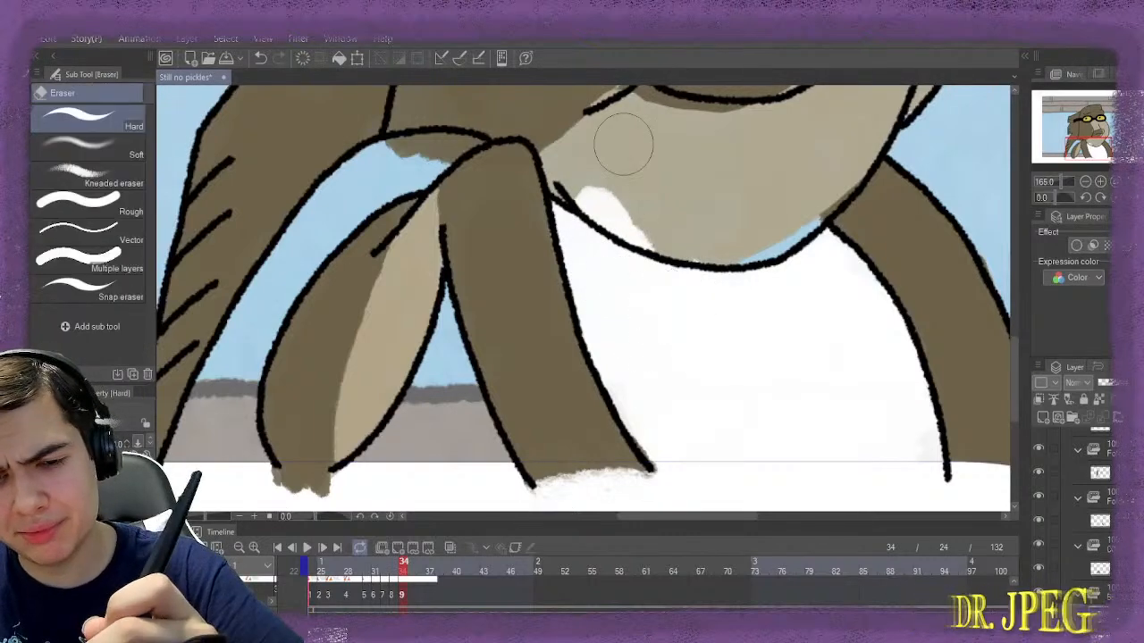
pyautogui.moveTo(616, 150)
pyautogui.mouseDown()
pyautogui.moveTo(598, 173)
pyautogui.moveTo(670, 215)
pyautogui.moveTo(646, 209)
pyautogui.moveTo(722, 230)
pyautogui.moveTo(708, 234)
pyautogui.mouseUp()
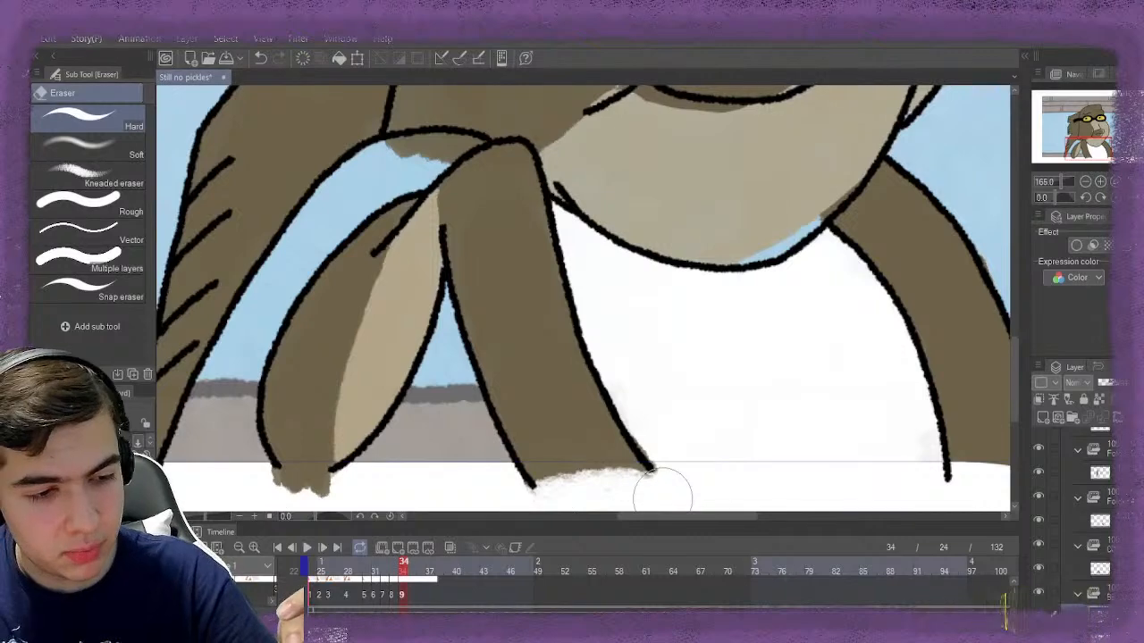
pyautogui.press('b')
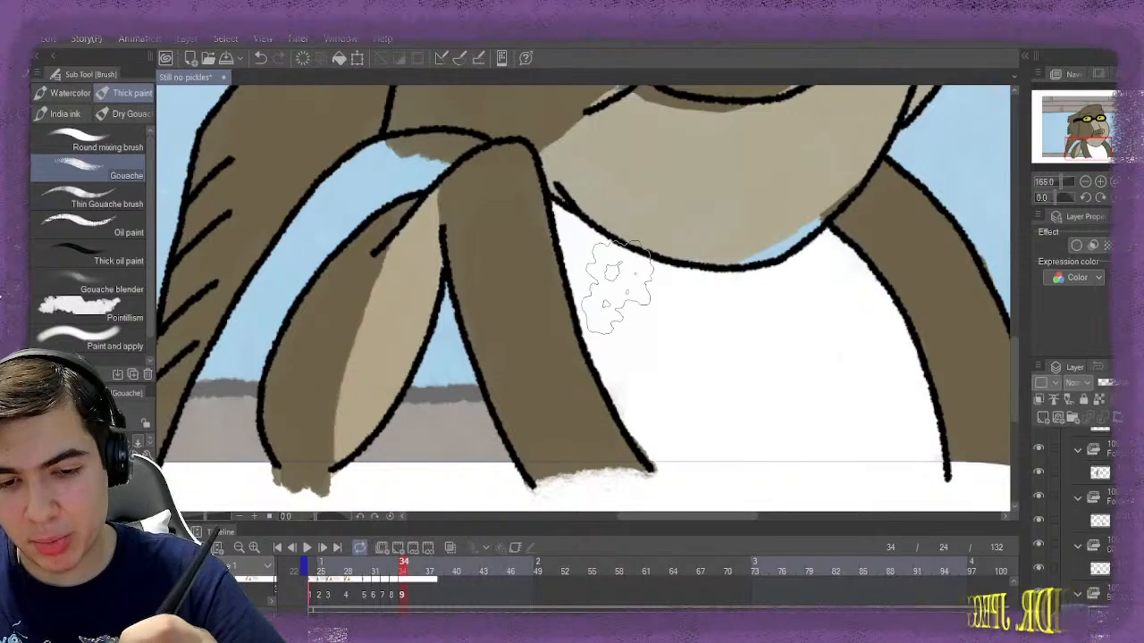
pyautogui.moveTo(613, 280)
pyautogui.mouseDown()
pyautogui.moveTo(586, 232)
pyautogui.moveTo(600, 294)
pyautogui.mouseUp()
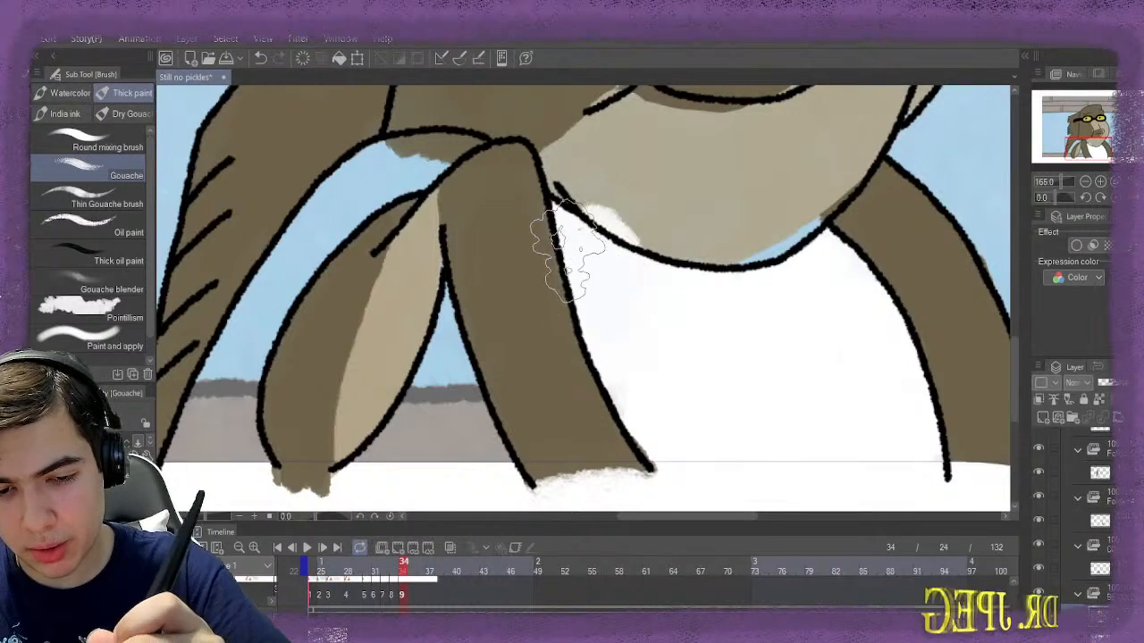
pyautogui.press('e')
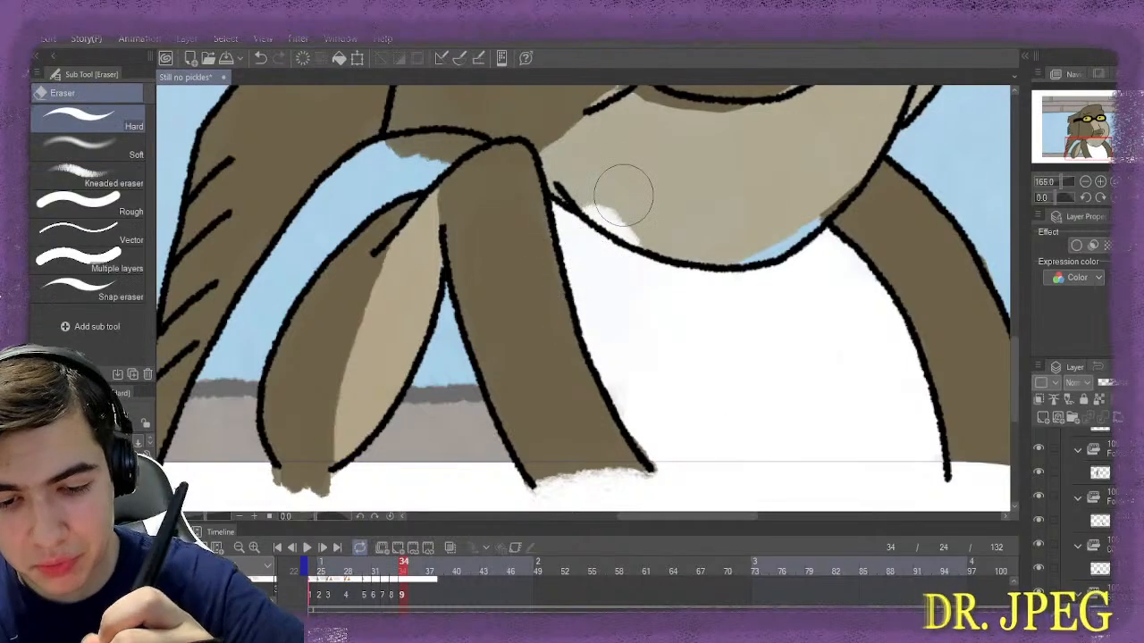
pyautogui.moveTo(613, 198)
pyautogui.mouseDown()
pyautogui.moveTo(607, 179)
pyautogui.moveTo(646, 212)
pyautogui.mouseUp()
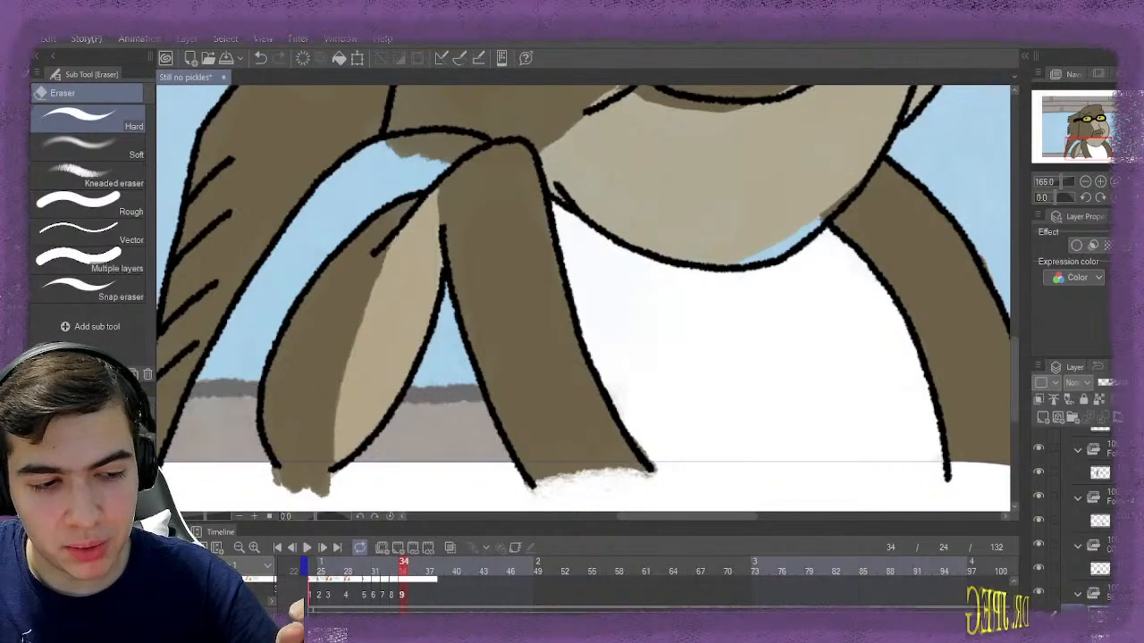
# Add a new cel on frame 36, paint the shirt white with the Gouache brush, and erase the spill above the neckline
pyautogui.press('b')
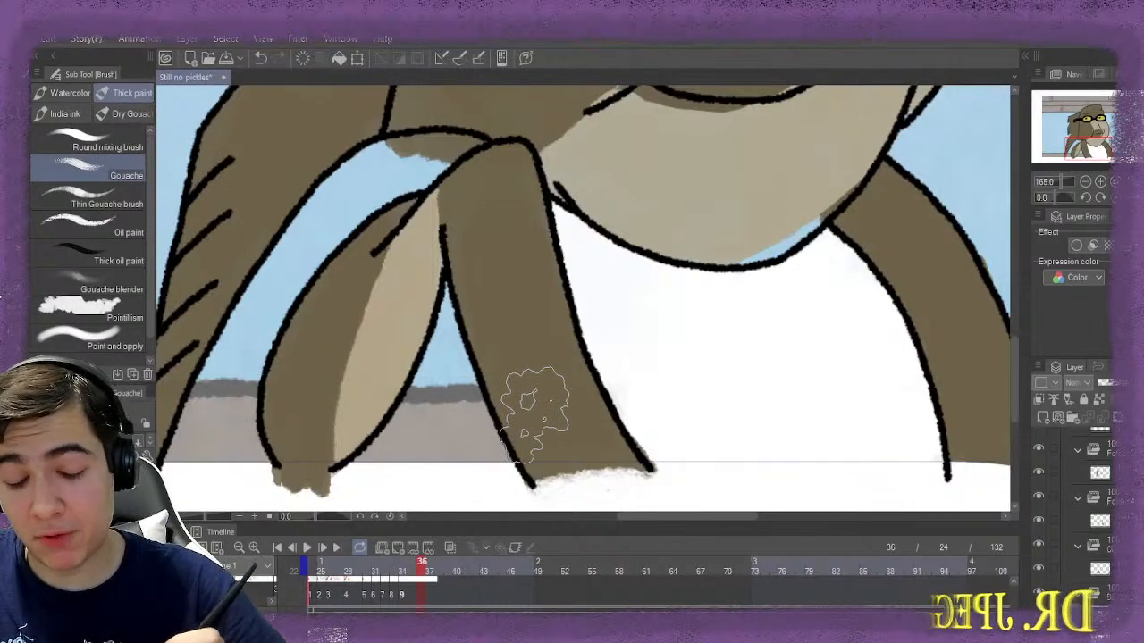
pyautogui.moveTo(534, 412); pyautogui.dragTo(469, 413)
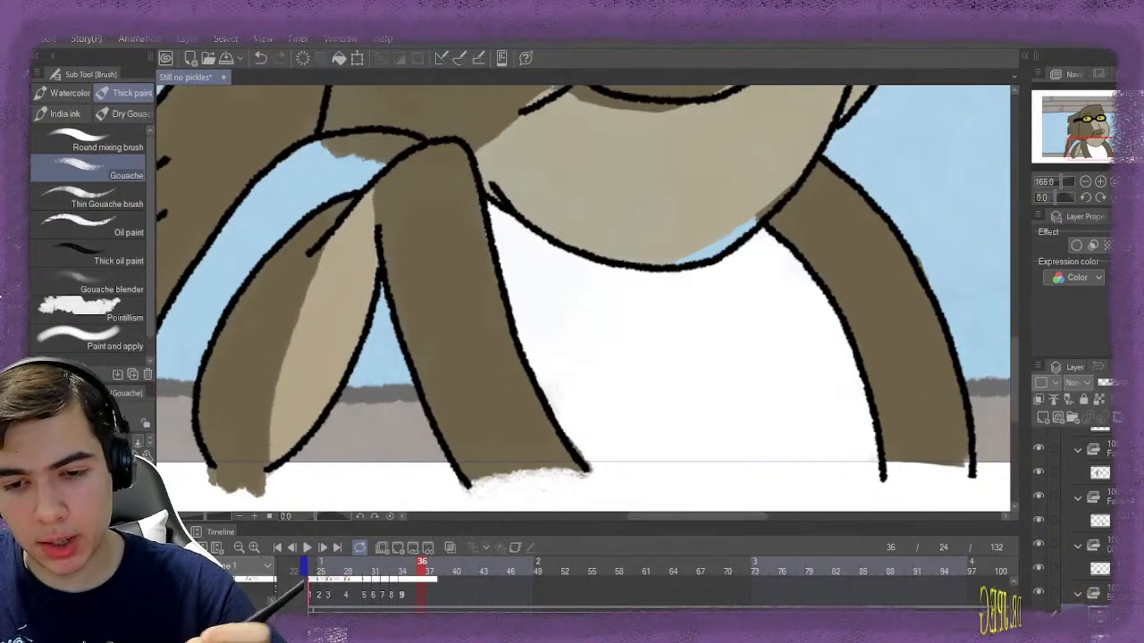
pyautogui.click(398, 547)
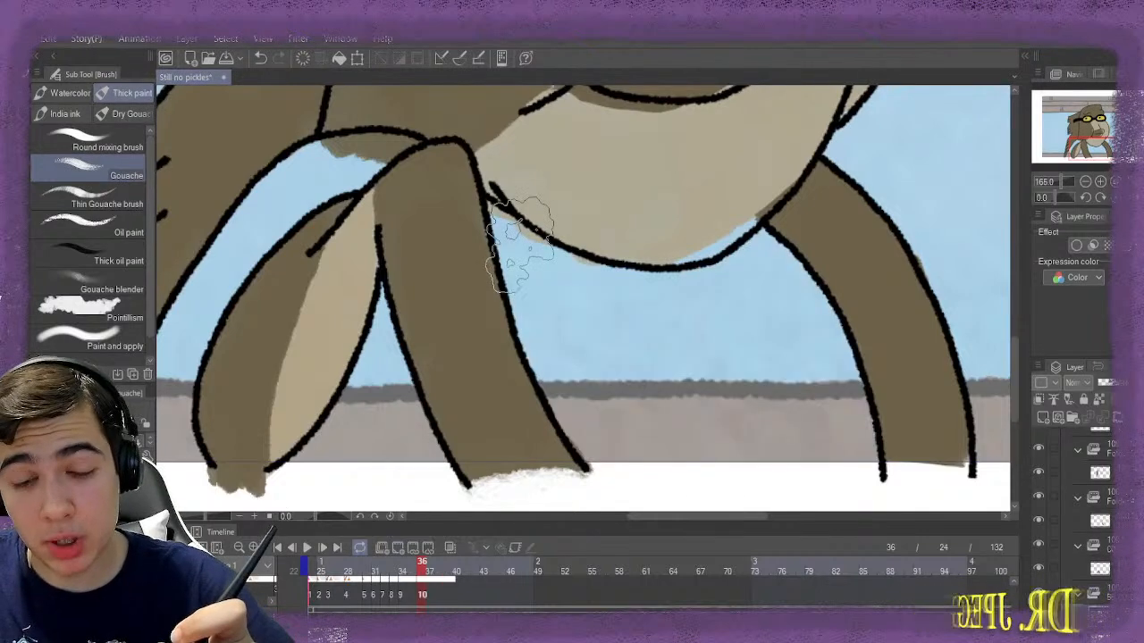
pyautogui.moveTo(525, 262)
pyautogui.mouseDown()
pyautogui.moveTo(539, 306)
pyautogui.moveTo(533, 287)
pyautogui.moveTo(541, 304)
pyautogui.moveTo(572, 291)
pyautogui.moveTo(612, 376)
pyautogui.moveTo(614, 409)
pyautogui.moveTo(597, 429)
pyautogui.moveTo(626, 414)
pyautogui.moveTo(654, 427)
pyautogui.moveTo(804, 416)
pyautogui.moveTo(849, 423)
pyautogui.moveTo(840, 430)
pyautogui.moveTo(856, 436)
pyautogui.moveTo(829, 423)
pyautogui.moveTo(809, 368)
pyautogui.moveTo(734, 366)
pyautogui.moveTo(639, 340)
pyautogui.moveTo(604, 305)
pyautogui.moveTo(634, 304)
pyautogui.moveTo(598, 289)
pyautogui.moveTo(747, 311)
pyautogui.moveTo(753, 291)
pyautogui.moveTo(800, 284)
pyautogui.moveTo(768, 298)
pyautogui.moveTo(543, 295)
pyautogui.mouseUp()
pyautogui.press('e')
pyautogui.moveTo(544, 169)
pyautogui.mouseDown()
pyautogui.moveTo(507, 178)
pyautogui.moveTo(540, 184)
pyautogui.moveTo(583, 220)
pyautogui.moveTo(652, 232)
pyautogui.moveTo(727, 212)
pyautogui.moveTo(757, 166)
pyautogui.mouseUp()
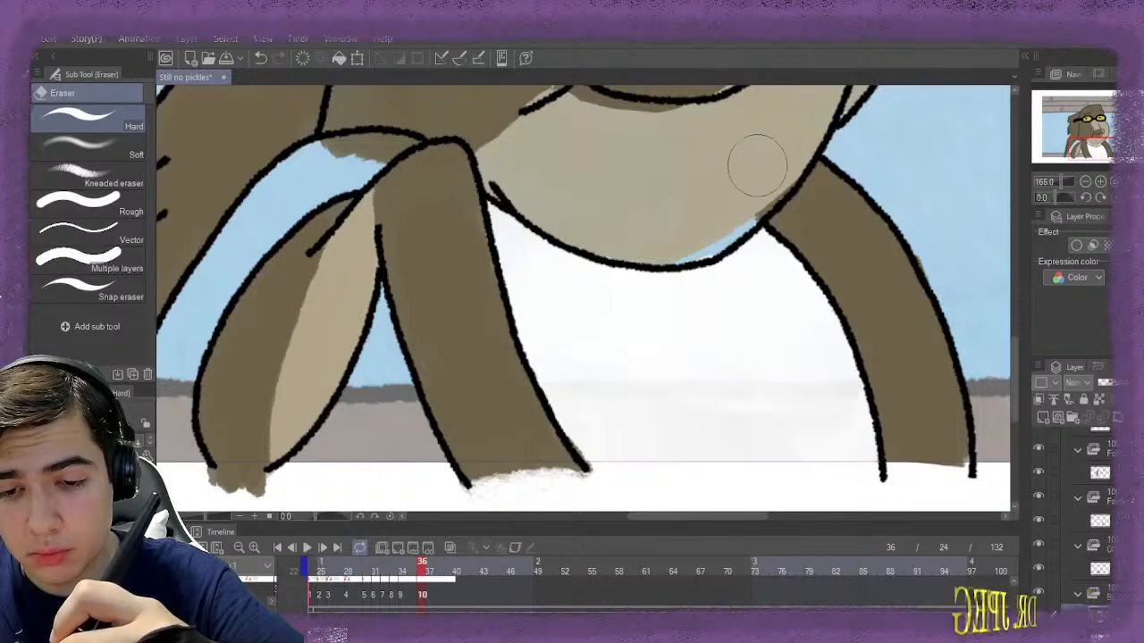
pyautogui.moveTo(683, 221); pyautogui.dragTo(712, 222)
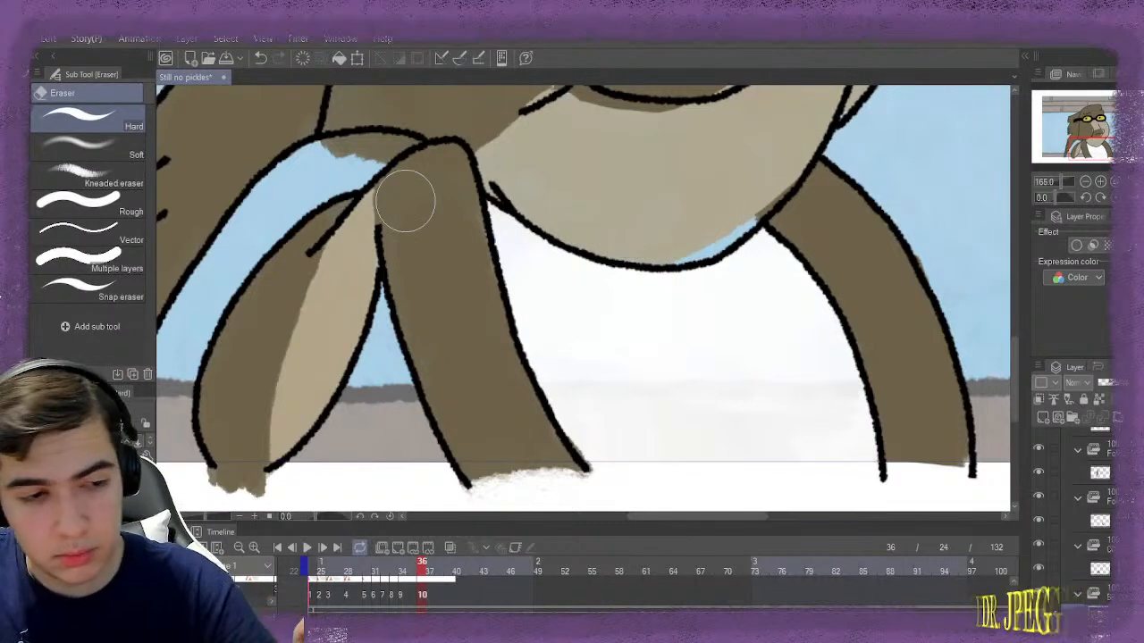
# Add a new cel on frame 38 and paint the shirt white between the arms with the Gouache brush
pyautogui.press('b')
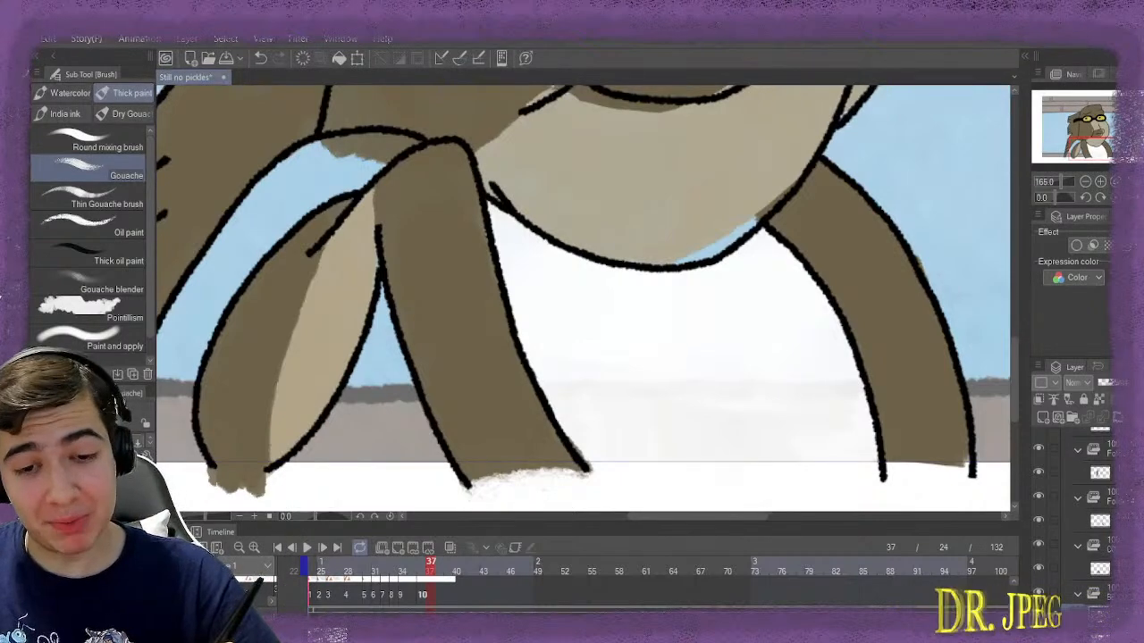
pyautogui.press('Right')
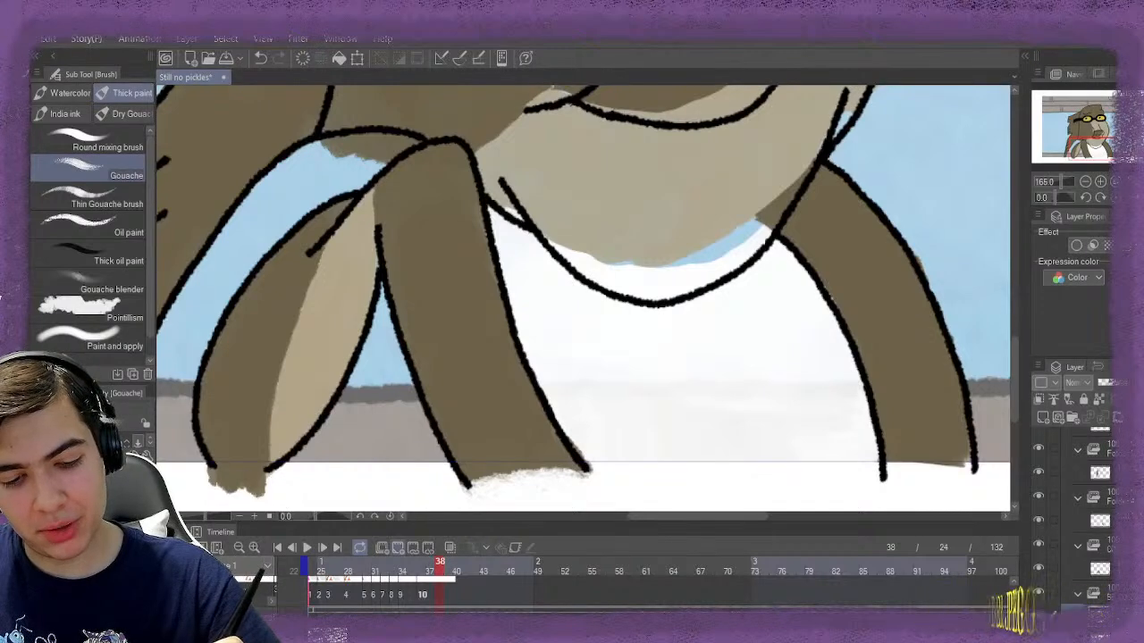
pyautogui.hotkey('ctrl', 'shift', 'n')
pyautogui.moveTo(496, 214)
pyautogui.mouseDown()
pyautogui.moveTo(520, 248)
pyautogui.moveTo(552, 351)
pyautogui.moveTo(548, 328)
pyautogui.moveTo(569, 325)
pyautogui.moveTo(650, 416)
pyautogui.moveTo(623, 430)
pyautogui.moveTo(808, 430)
pyautogui.moveTo(823, 444)
pyautogui.moveTo(805, 411)
pyautogui.moveTo(809, 387)
pyautogui.moveTo(799, 372)
pyautogui.moveTo(787, 378)
pyautogui.moveTo(768, 343)
pyautogui.moveTo(694, 331)
pyautogui.moveTo(775, 309)
pyautogui.moveTo(783, 268)
pyautogui.moveTo(823, 337)
pyautogui.moveTo(797, 339)
pyautogui.moveTo(775, 362)
pyautogui.mouseUp()
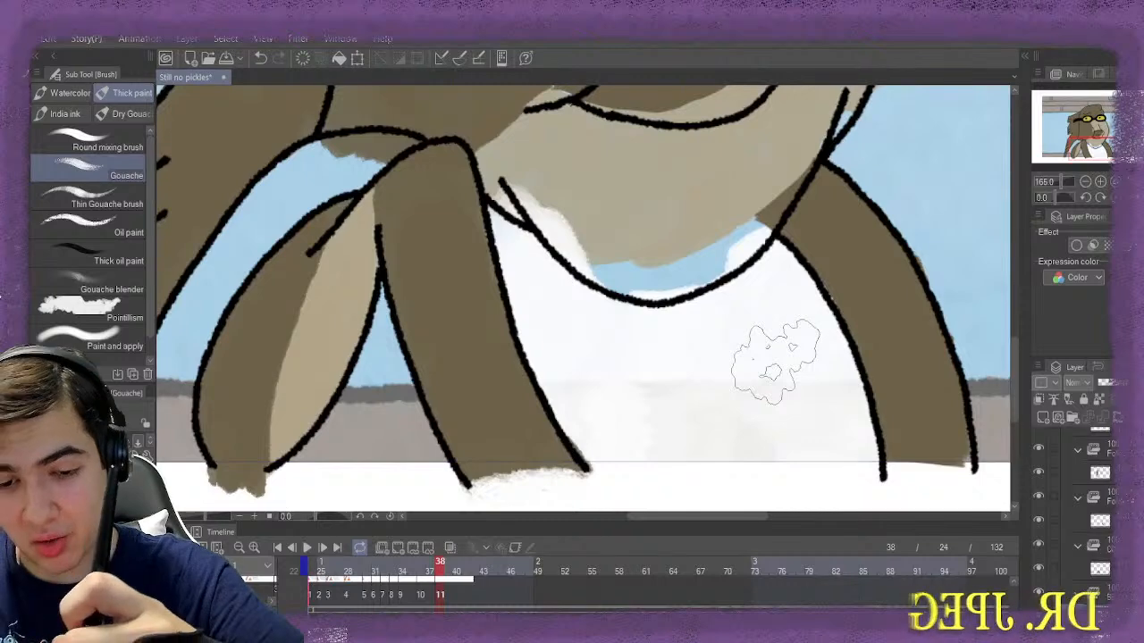
pyautogui.press('e')
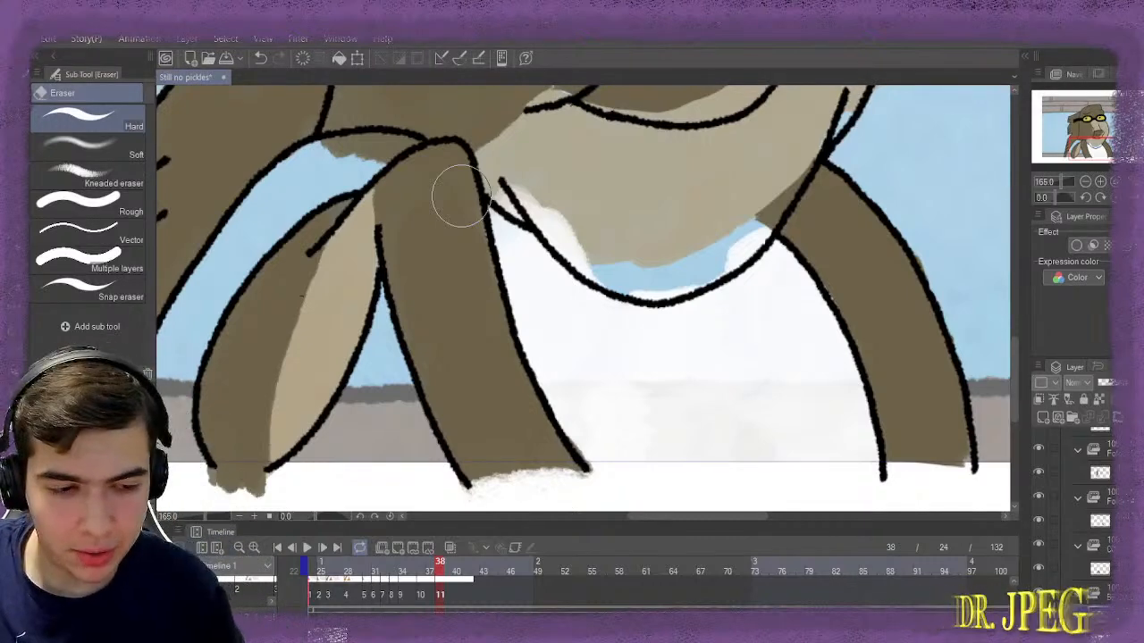
pyautogui.moveTo(663, 391); pyautogui.dragTo(674, 386)
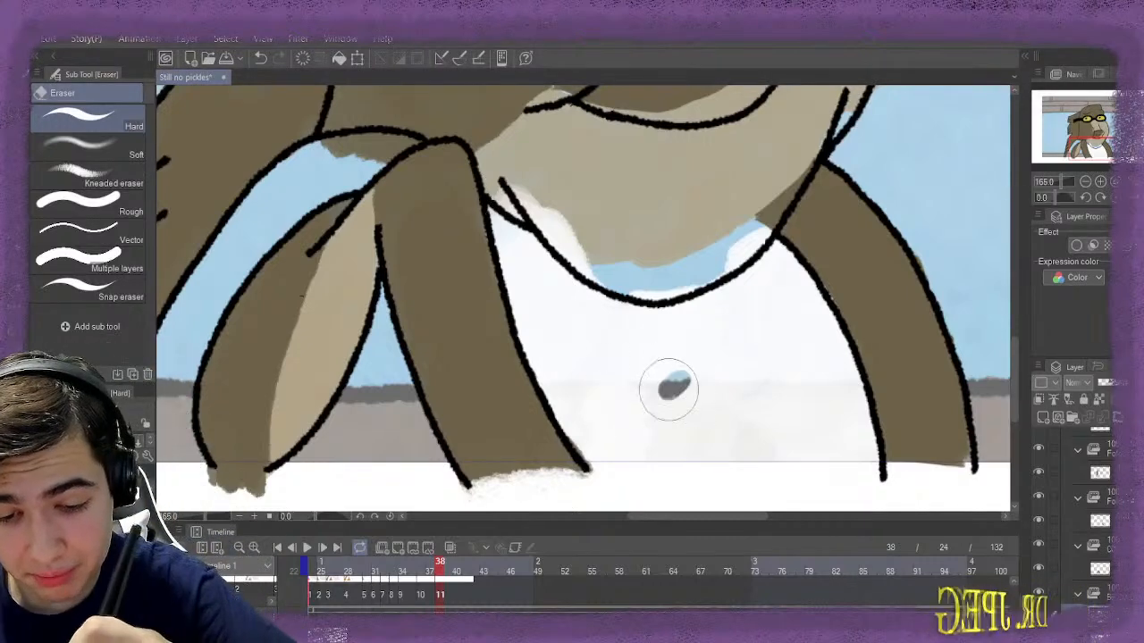
pyautogui.hotkey('ctrl', 'z')
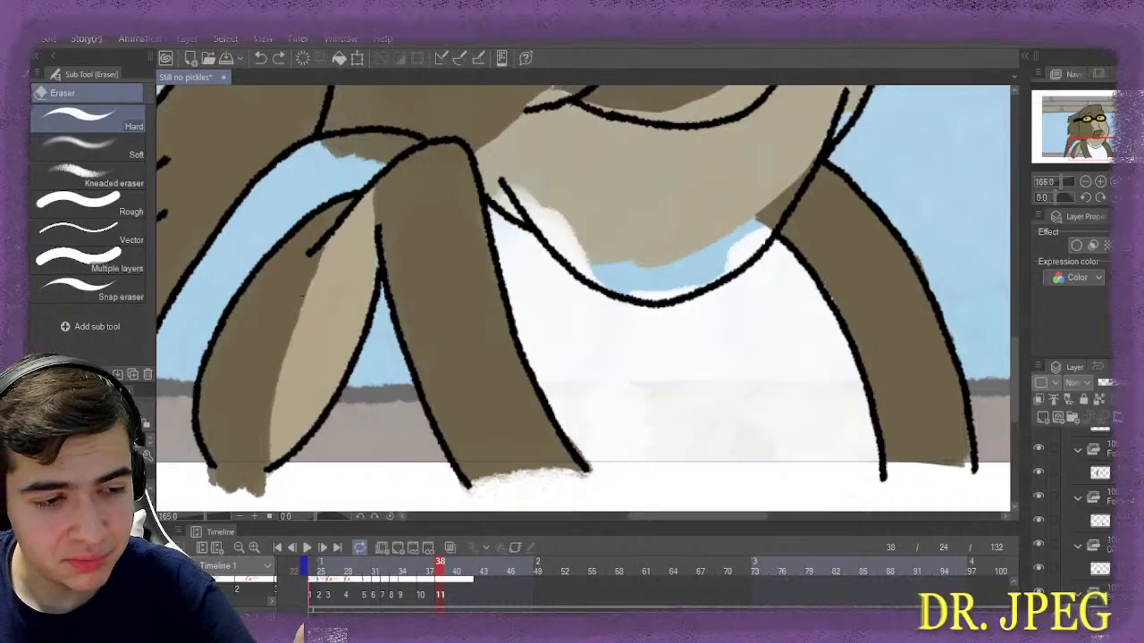
# Even out the shirt's white fill on frame 38 and erase the spill above the lowered neckline
pyautogui.press('b')
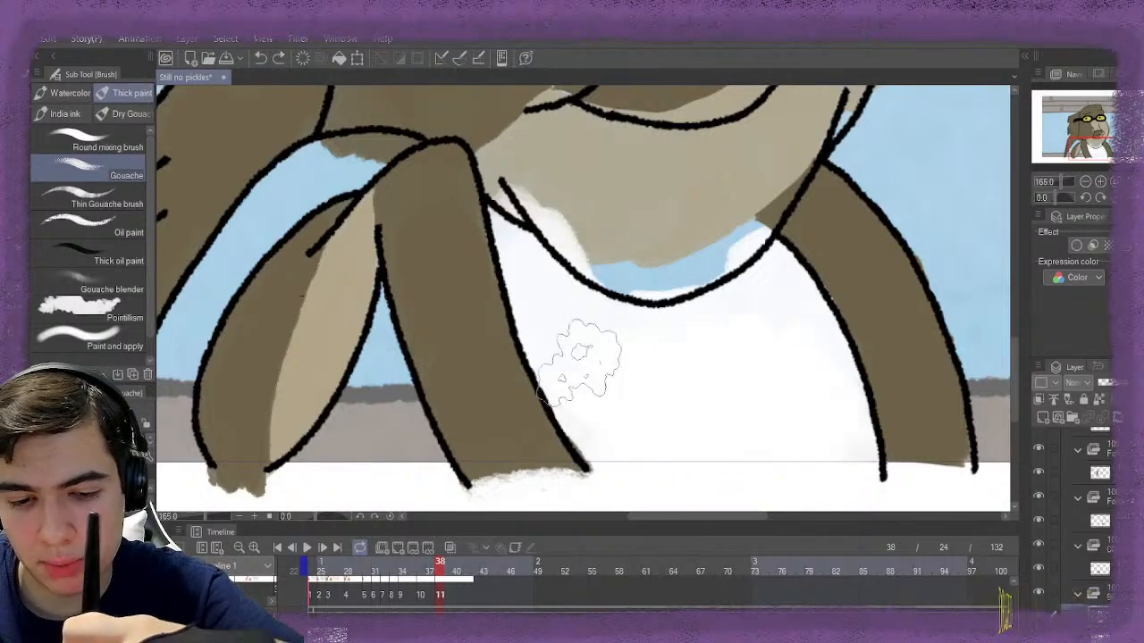
pyautogui.moveTo(628, 420); pyautogui.dragTo(646, 435)
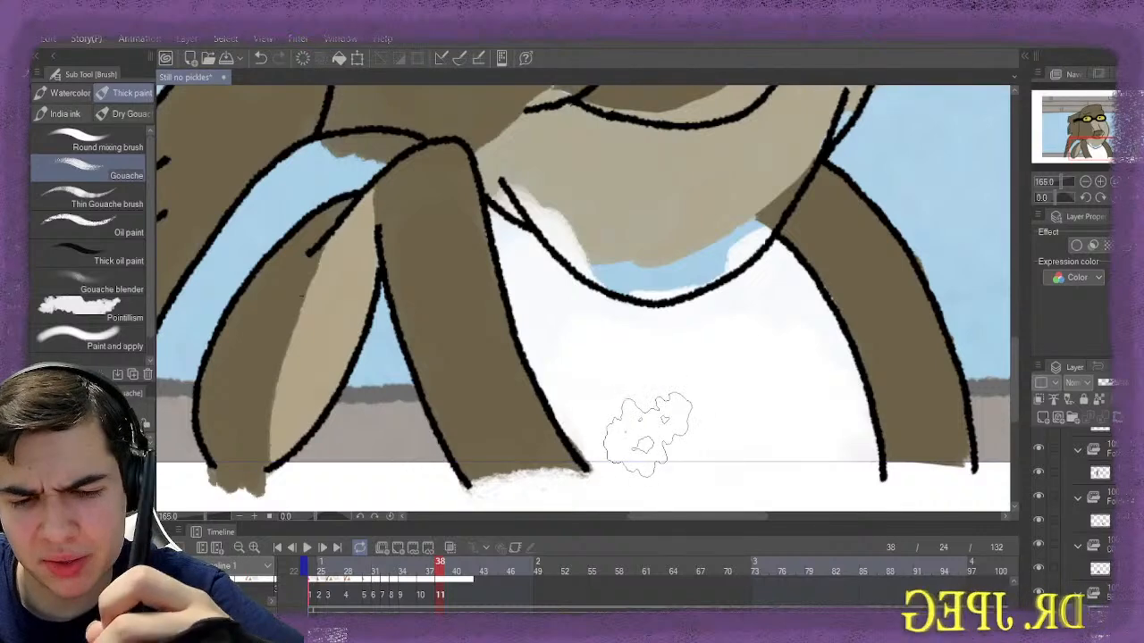
pyautogui.press('e')
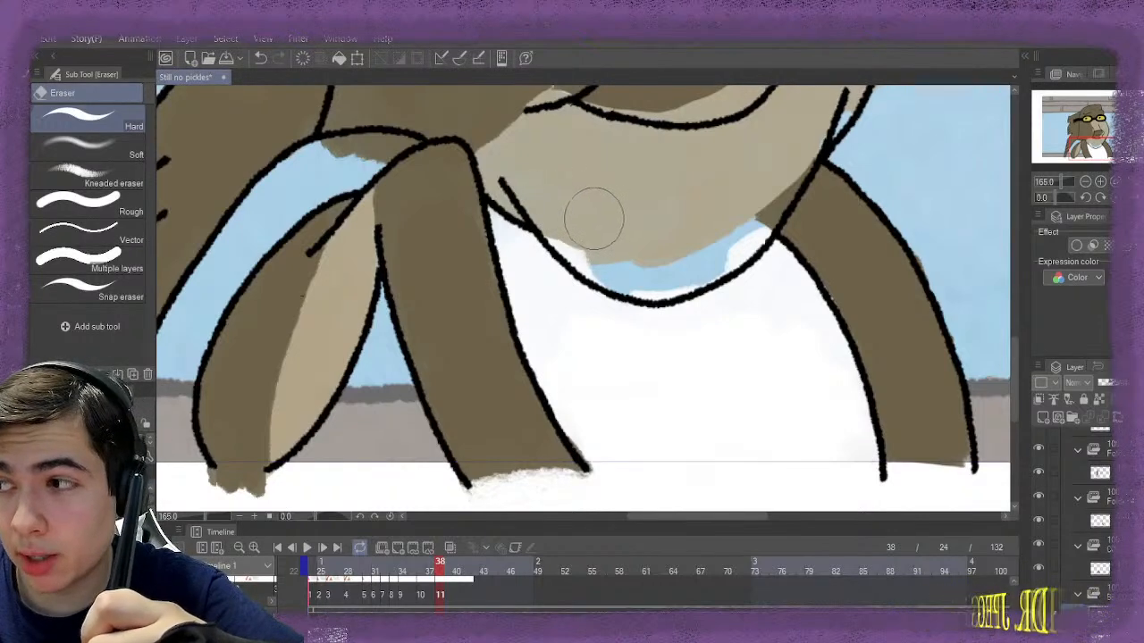
pyautogui.moveTo(621, 257)
pyautogui.mouseDown()
pyautogui.moveTo(694, 265)
pyautogui.moveTo(678, 259)
pyautogui.moveTo(742, 228)
pyautogui.moveTo(756, 188)
pyautogui.mouseUp()
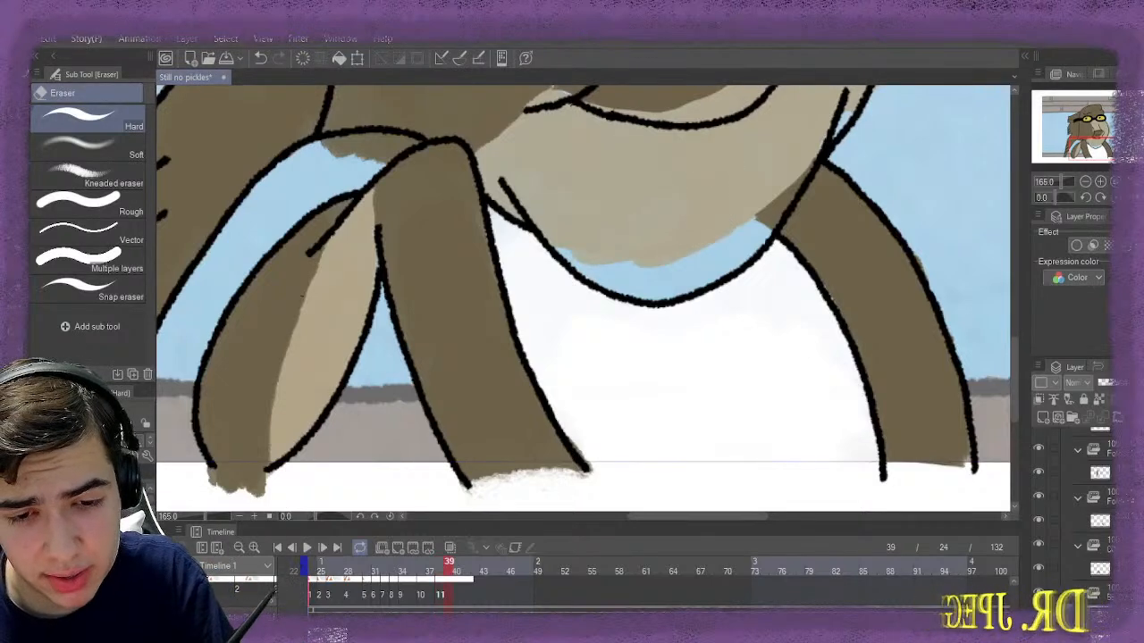
# Add a new cel on frame 40, paint the shirt white with the Gouache brush, and erase the spill above the neckline
pyautogui.press('Right')
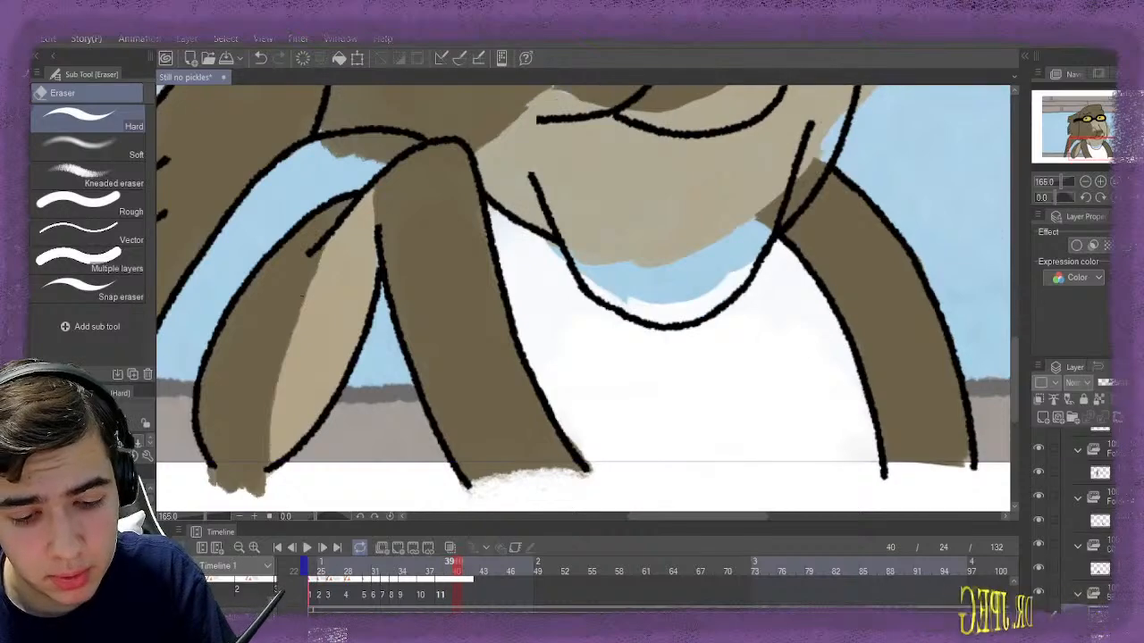
pyautogui.click(399, 548)
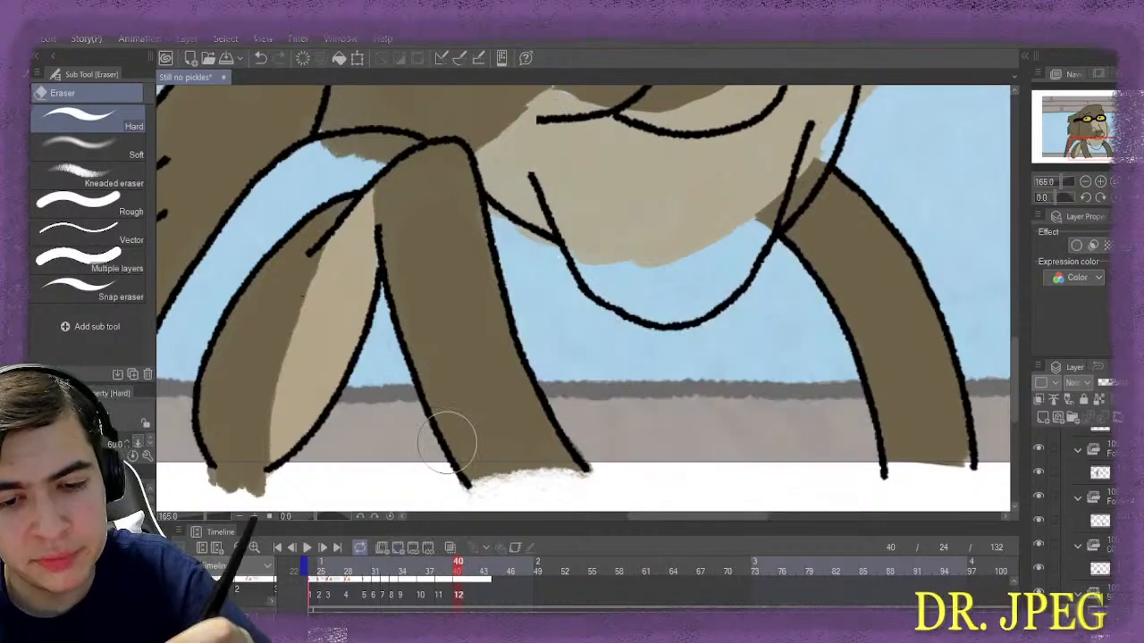
pyautogui.click(18, 233)
pyautogui.click(89, 282)
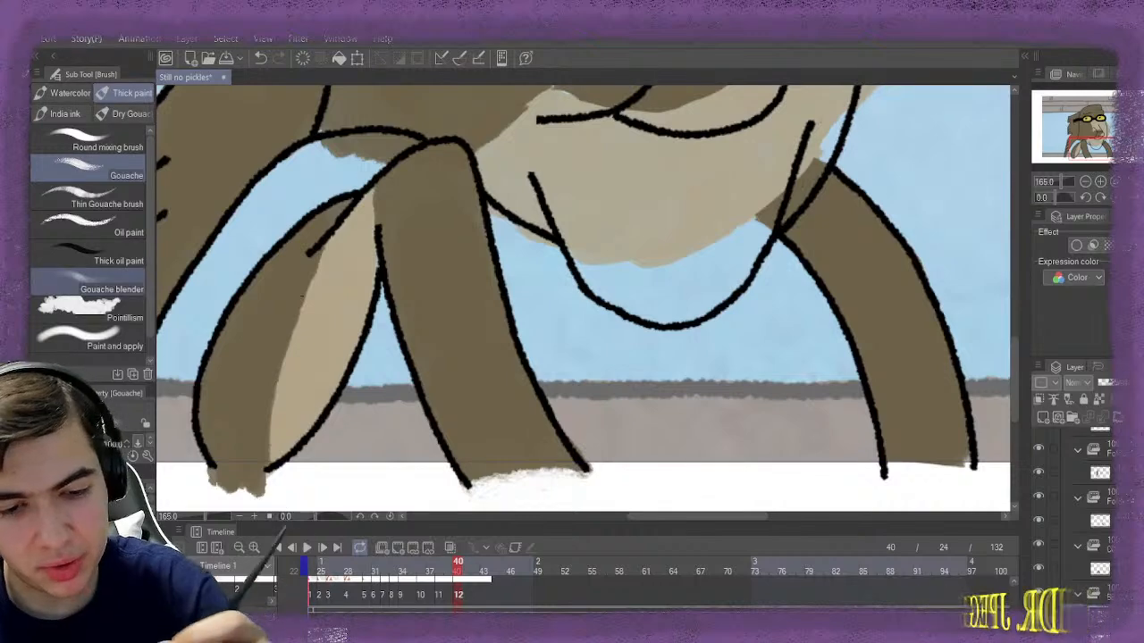
pyautogui.moveTo(509, 218)
pyautogui.mouseDown()
pyautogui.moveTo(556, 289)
pyautogui.moveTo(568, 370)
pyautogui.moveTo(556, 332)
pyautogui.moveTo(599, 374)
pyautogui.moveTo(688, 423)
pyautogui.moveTo(665, 420)
pyautogui.moveTo(665, 438)
pyautogui.moveTo(721, 428)
pyautogui.moveTo(834, 444)
pyautogui.moveTo(765, 379)
pyautogui.moveTo(777, 379)
pyautogui.moveTo(758, 356)
pyautogui.moveTo(627, 359)
pyautogui.moveTo(655, 366)
pyautogui.moveTo(761, 338)
pyautogui.moveTo(768, 287)
pyautogui.moveTo(824, 348)
pyautogui.moveTo(815, 404)
pyautogui.moveTo(759, 429)
pyautogui.moveTo(658, 406)
pyautogui.mouseUp()
pyautogui.press('e')
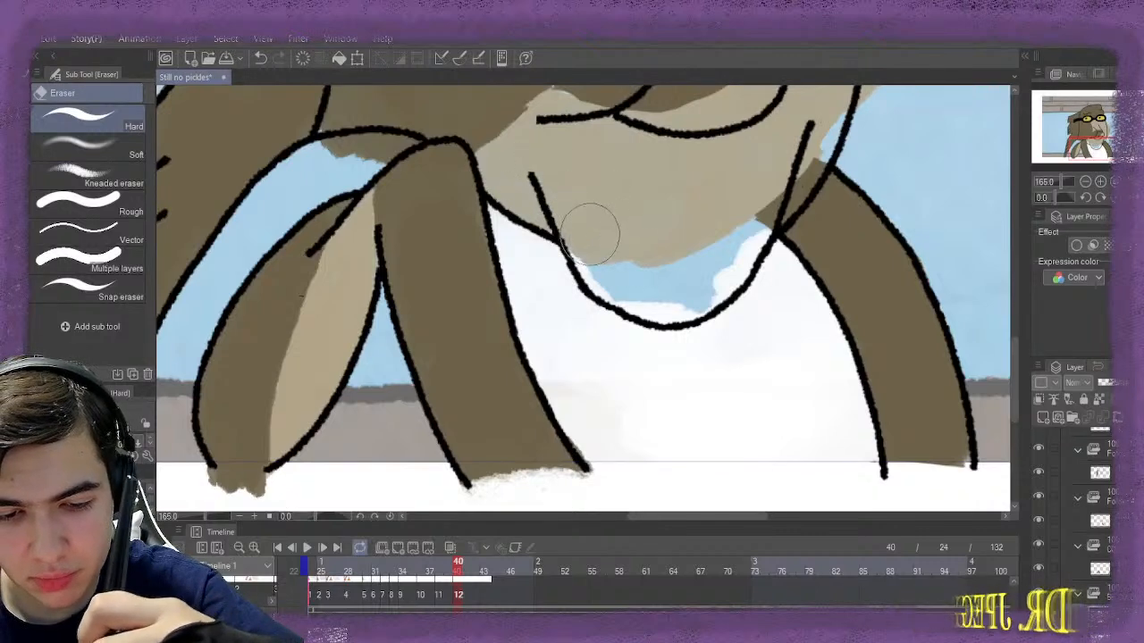
pyautogui.moveTo(614, 253)
pyautogui.mouseDown()
pyautogui.moveTo(672, 265)
pyautogui.moveTo(688, 247)
pyautogui.moveTo(672, 277)
pyautogui.moveTo(646, 277)
pyautogui.moveTo(666, 264)
pyautogui.moveTo(657, 272)
pyautogui.moveTo(667, 297)
pyautogui.moveTo(721, 259)
pyautogui.moveTo(755, 203)
pyautogui.moveTo(725, 259)
pyautogui.mouseUp()
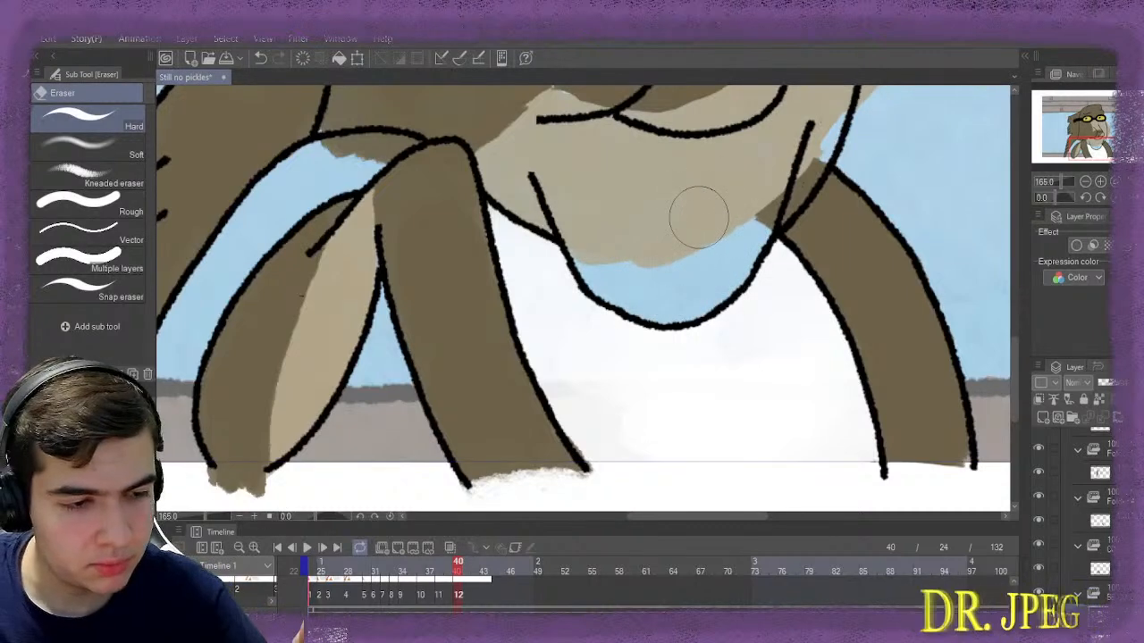
# Add a new cel on frame 42, paint the shirt white with the Gouache brush, and erase the spill above the neckline
pyautogui.press('b')
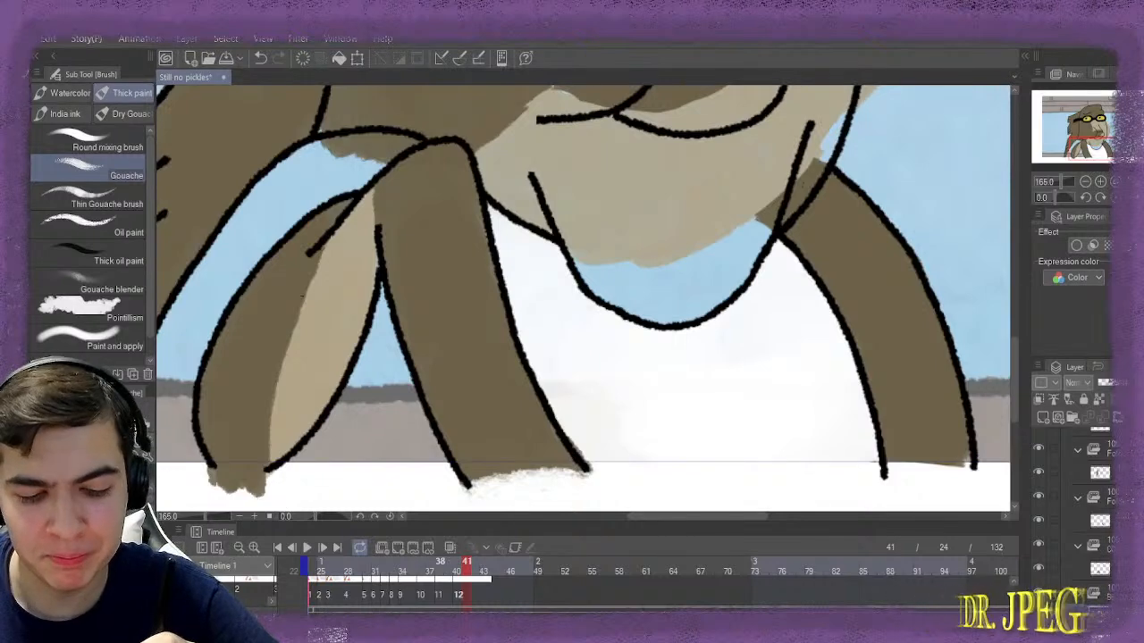
pyautogui.click(476, 563)
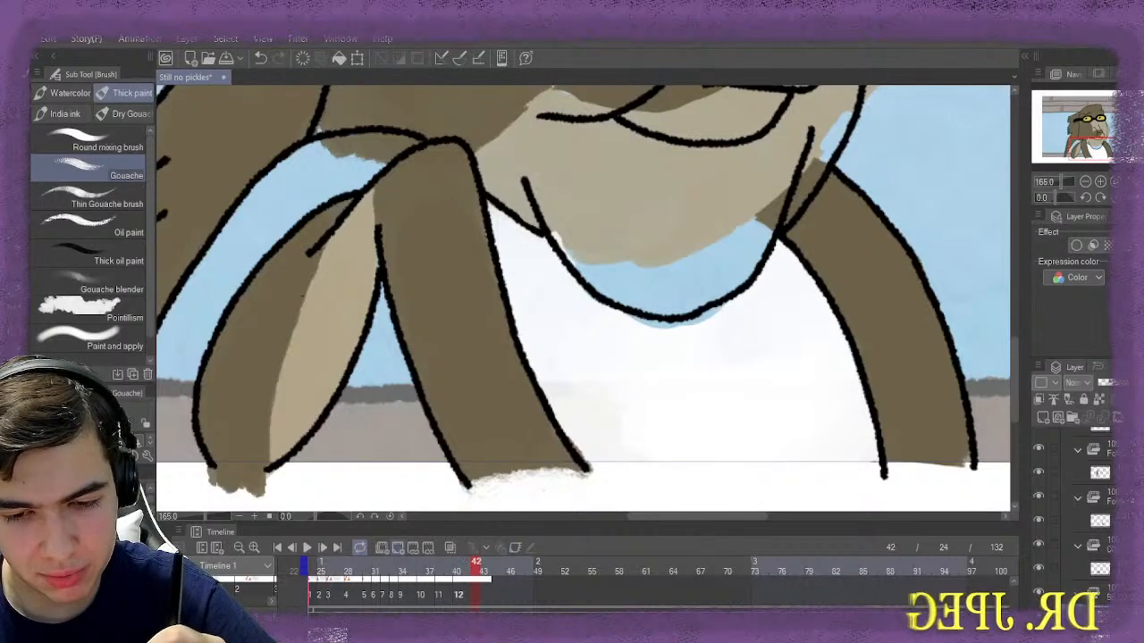
pyautogui.click(398, 548)
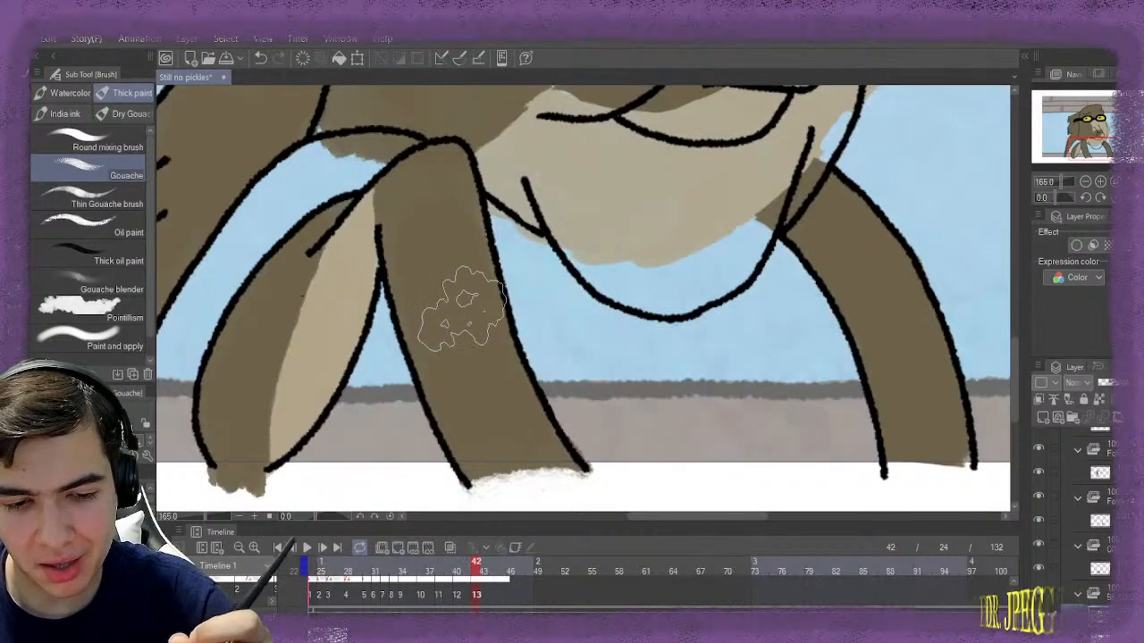
pyautogui.moveTo(528, 299)
pyautogui.mouseDown()
pyautogui.moveTo(513, 241)
pyautogui.moveTo(547, 323)
pyautogui.moveTo(576, 349)
pyautogui.moveTo(582, 396)
pyautogui.moveTo(633, 420)
pyautogui.moveTo(813, 420)
pyautogui.moveTo(843, 436)
pyautogui.moveTo(585, 353)
pyautogui.moveTo(566, 319)
pyautogui.moveTo(692, 357)
pyautogui.moveTo(787, 318)
pyautogui.moveTo(760, 327)
pyautogui.moveTo(796, 378)
pyautogui.moveTo(777, 402)
pyautogui.mouseUp()
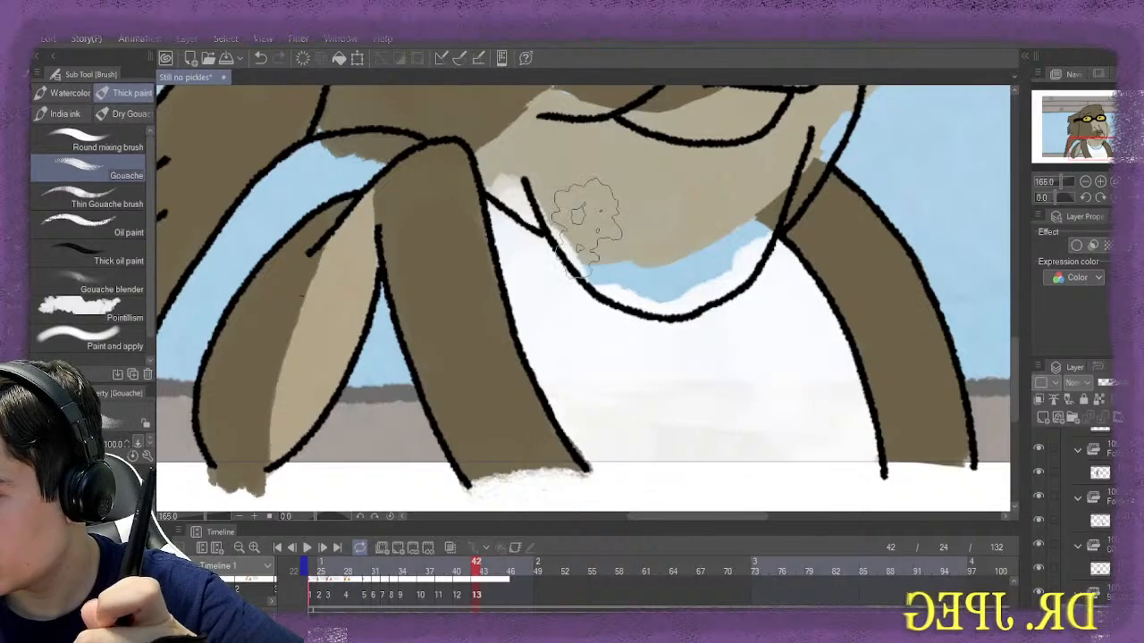
pyautogui.press('e')
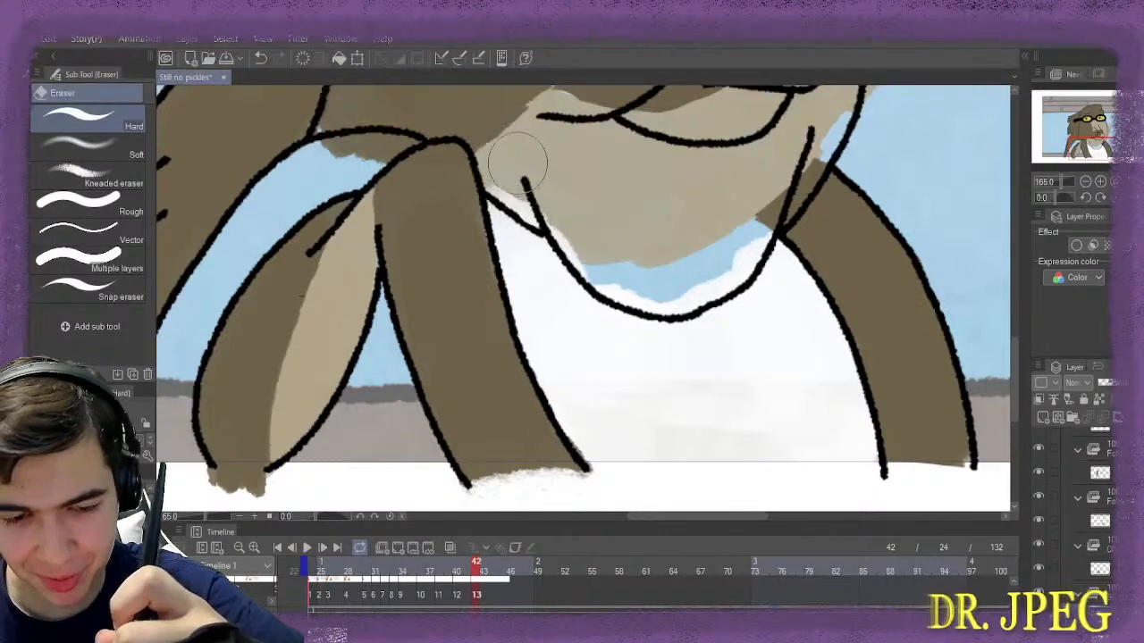
pyautogui.moveTo(596, 225)
pyautogui.mouseDown()
pyautogui.moveTo(650, 271)
pyautogui.moveTo(698, 257)
pyautogui.moveTo(679, 282)
pyautogui.moveTo(734, 251)
pyautogui.moveTo(749, 225)
pyautogui.moveTo(730, 250)
pyautogui.moveTo(673, 248)
pyautogui.moveTo(743, 231)
pyautogui.moveTo(723, 264)
pyautogui.moveTo(675, 284)
pyautogui.moveTo(628, 275)
pyautogui.moveTo(567, 193)
pyautogui.moveTo(508, 163)
pyautogui.moveTo(527, 188)
pyautogui.mouseUp()
pyautogui.hotkey('ctrl', 'z')
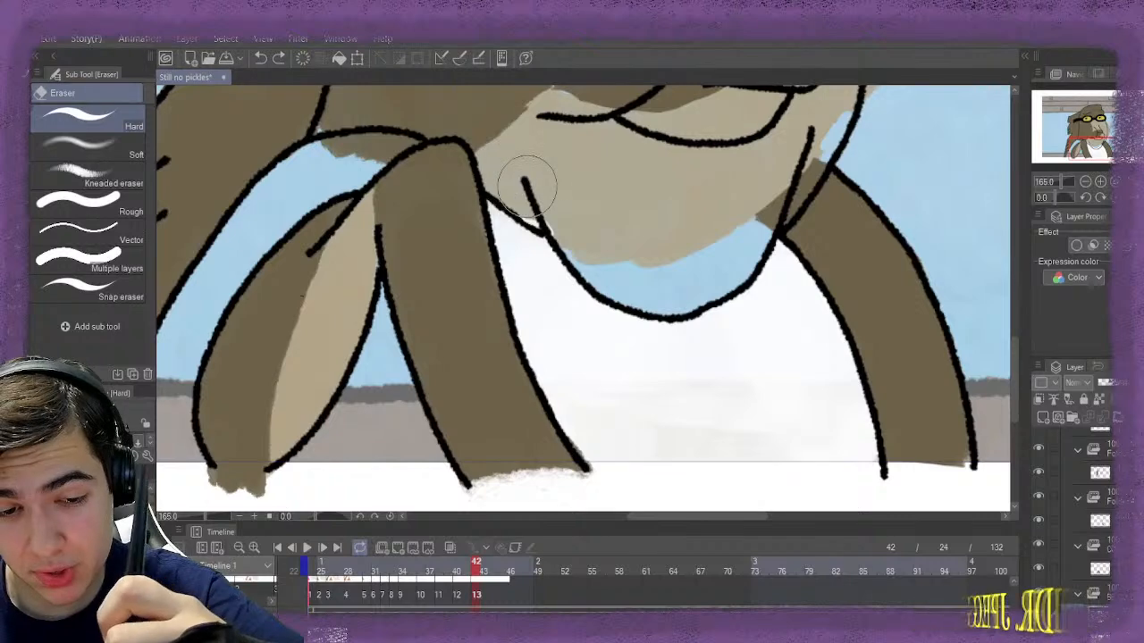
pyautogui.moveTo(572, 228); pyautogui.dragTo(587, 222)
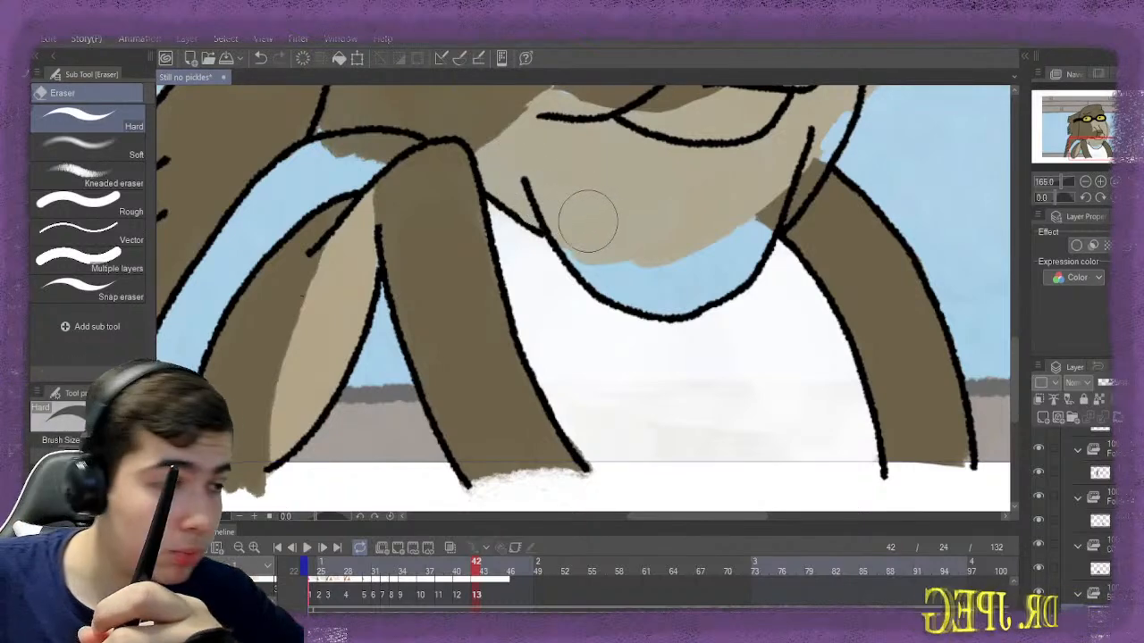
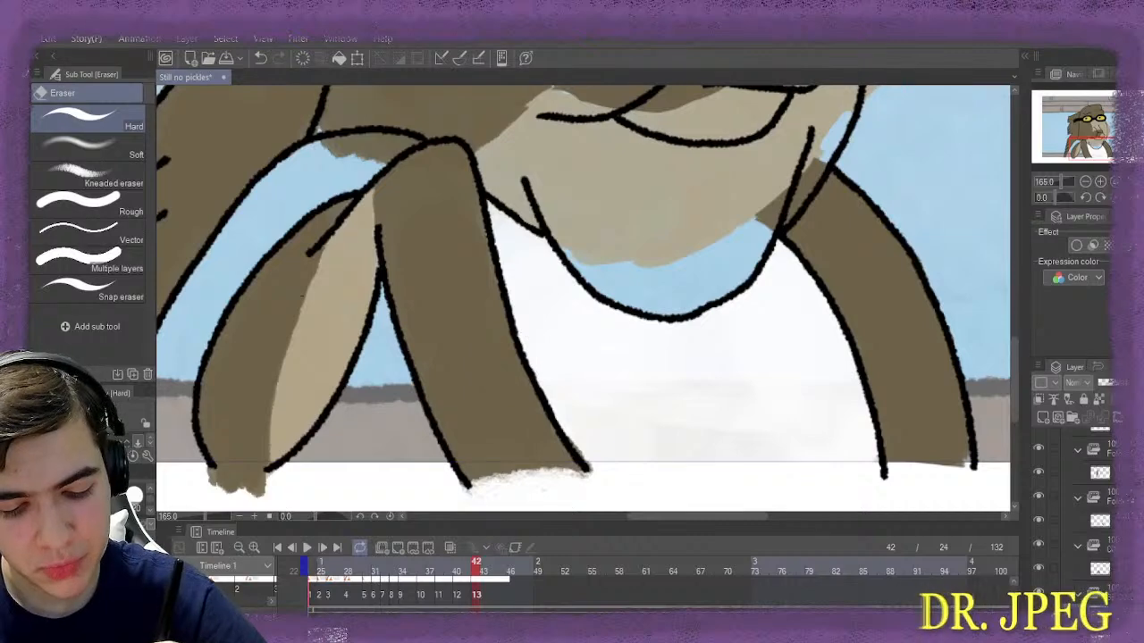
# Add a new cel on frame 43, paint the shirt white between the arms, and erase the spill above the neckline
pyautogui.press('Right')
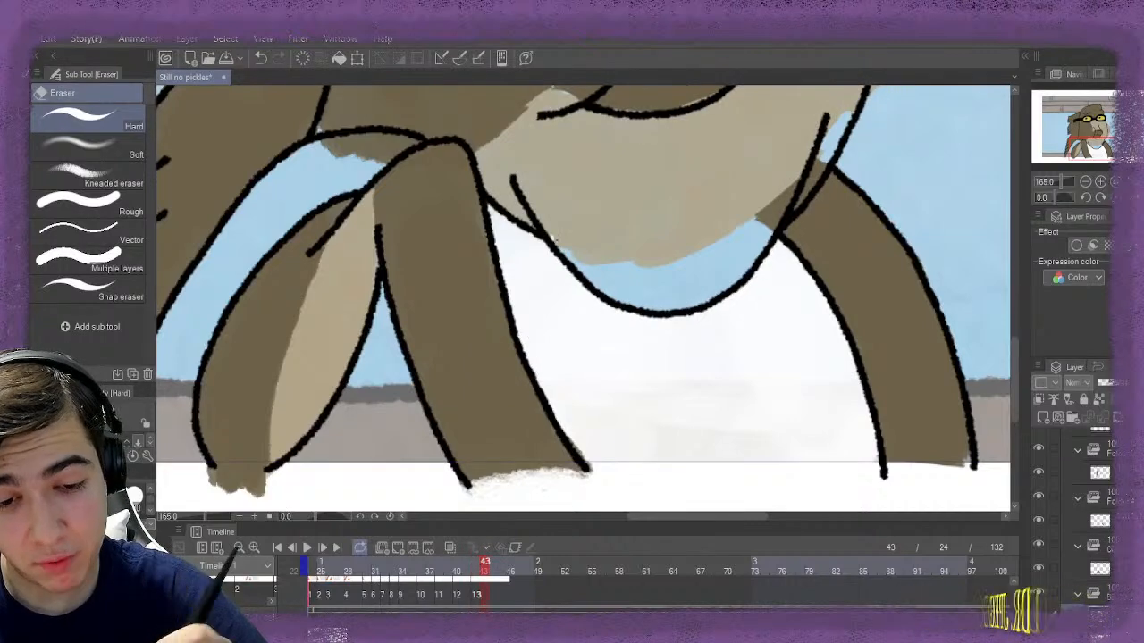
pyautogui.press('Right')
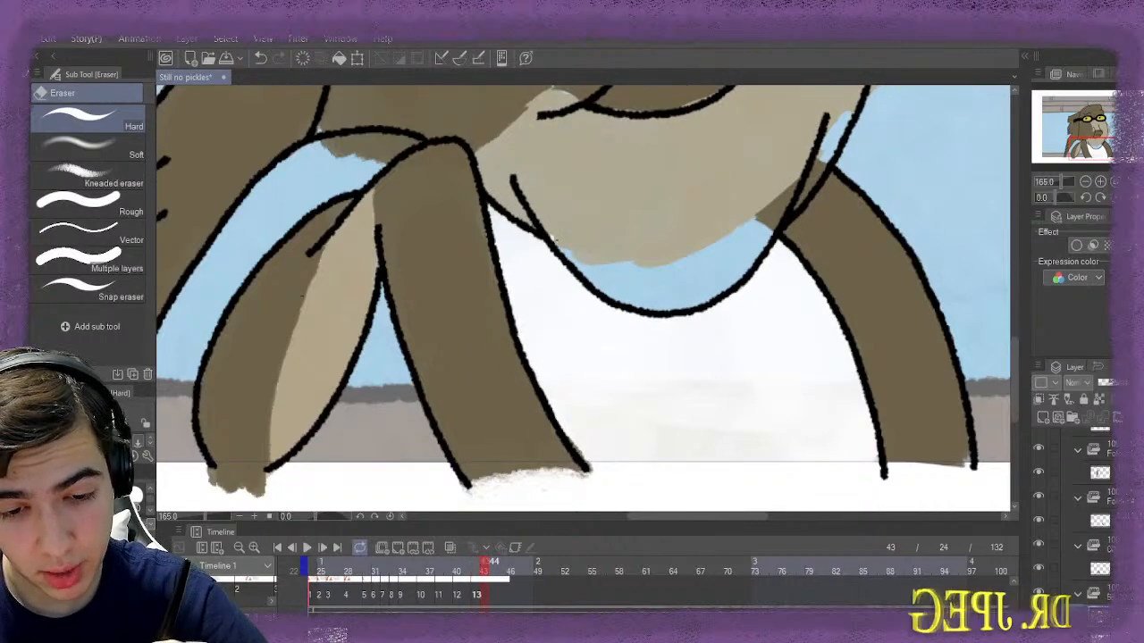
pyautogui.press('Left')
pyautogui.press('Left')
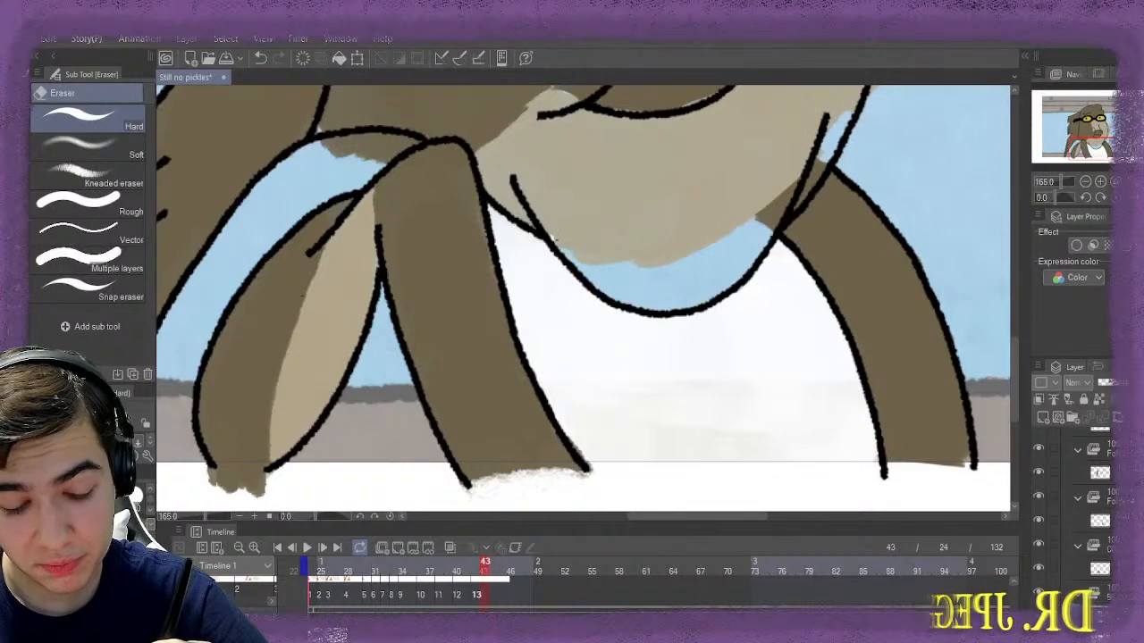
pyautogui.click(398, 548)
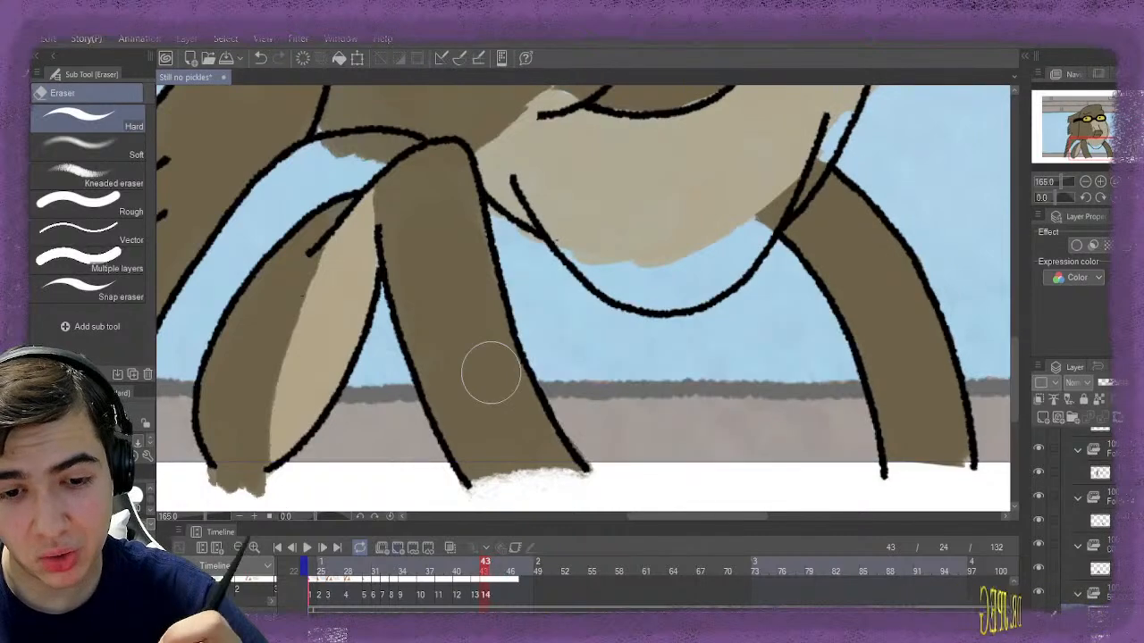
pyautogui.press('b')
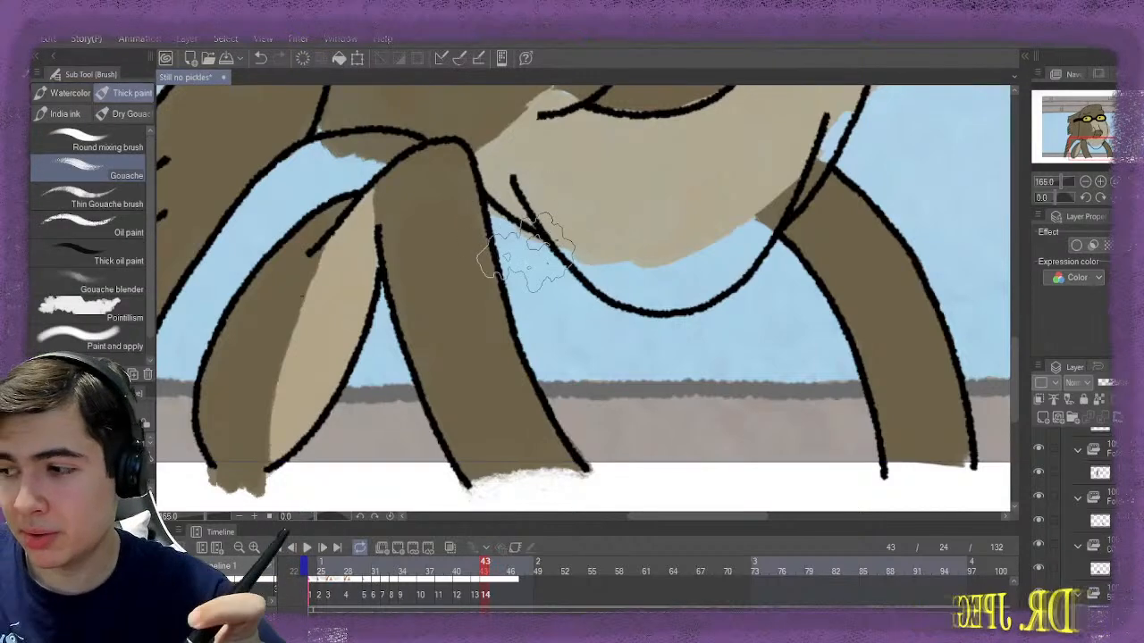
pyautogui.moveTo(527, 201)
pyautogui.mouseDown()
pyautogui.moveTo(500, 214)
pyautogui.moveTo(524, 264)
pyautogui.moveTo(608, 373)
pyautogui.moveTo(658, 413)
pyautogui.moveTo(710, 434)
pyautogui.moveTo(810, 422)
pyautogui.moveTo(824, 439)
pyautogui.moveTo(867, 433)
pyautogui.moveTo(837, 358)
pyautogui.moveTo(805, 341)
pyautogui.moveTo(705, 354)
pyautogui.moveTo(750, 327)
pyautogui.moveTo(805, 316)
pyautogui.moveTo(776, 338)
pyautogui.moveTo(723, 349)
pyautogui.moveTo(679, 275)
pyautogui.moveTo(796, 384)
pyautogui.moveTo(799, 415)
pyautogui.moveTo(663, 436)
pyautogui.moveTo(678, 427)
pyautogui.moveTo(601, 397)
pyautogui.moveTo(594, 384)
pyautogui.moveTo(662, 423)
pyautogui.moveTo(527, 299)
pyautogui.moveTo(520, 268)
pyautogui.moveTo(573, 324)
pyautogui.moveTo(711, 384)
pyautogui.moveTo(770, 331)
pyautogui.moveTo(737, 343)
pyautogui.mouseUp()
pyautogui.press('e')
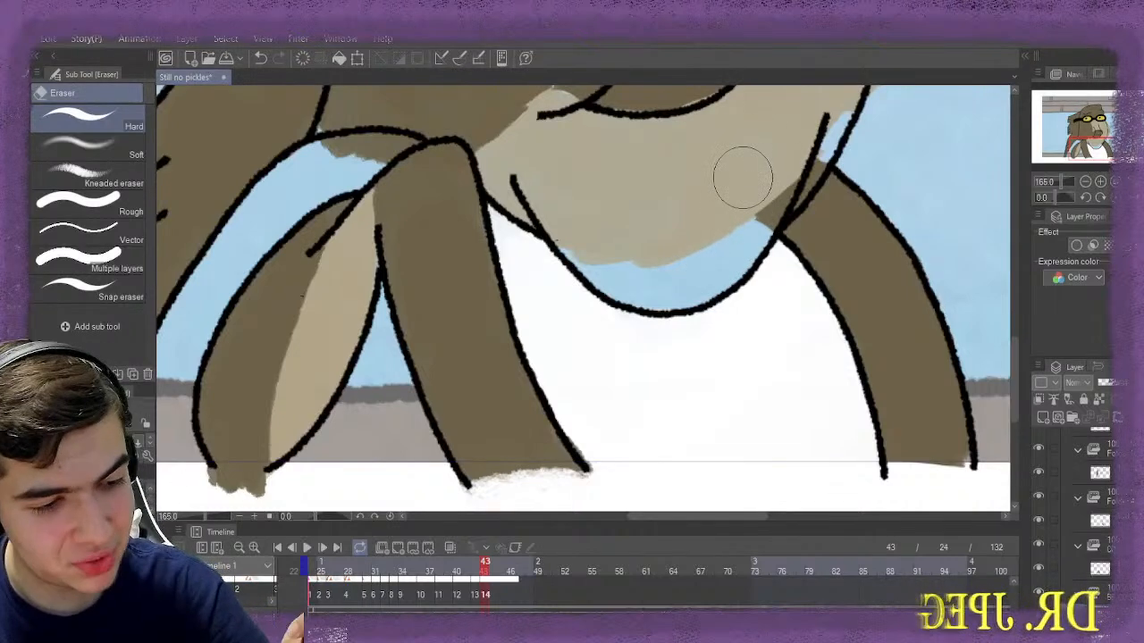
# Add a new cel on frame 44, paint the shirt an even white with the Gouache brush, and erase the spill above the neckline
pyautogui.press('b')
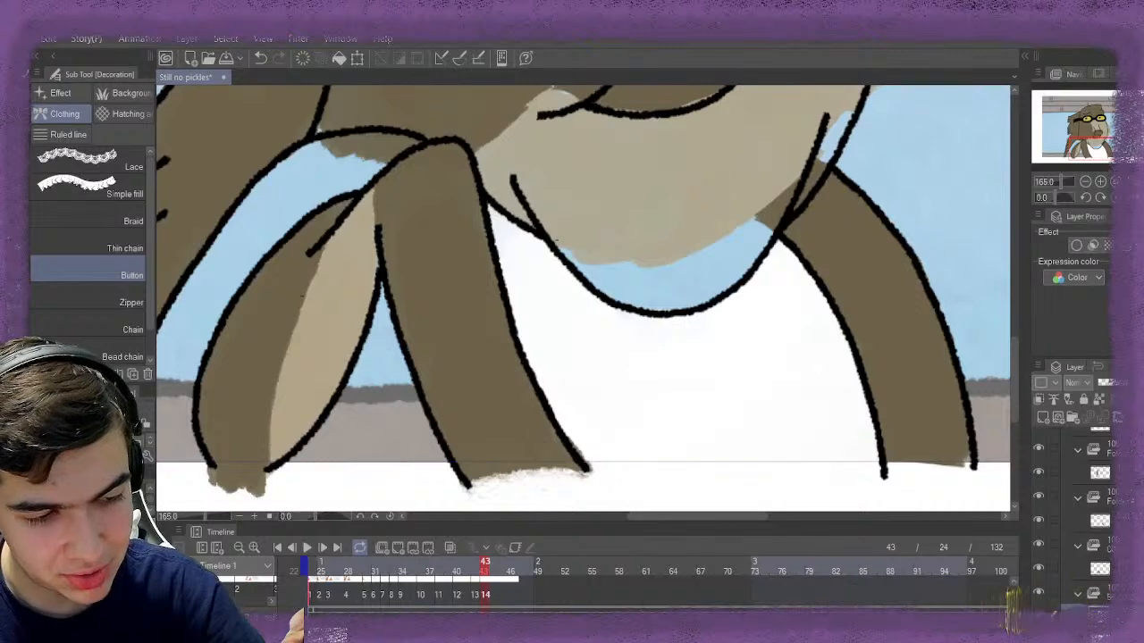
pyautogui.press('b')
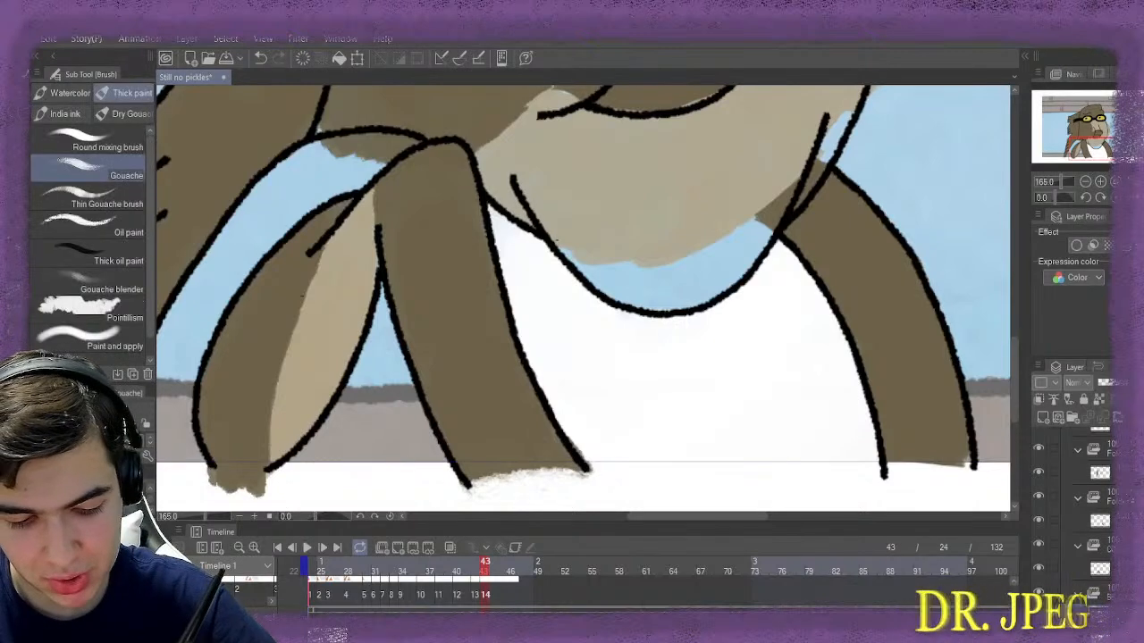
pyautogui.press('Right')
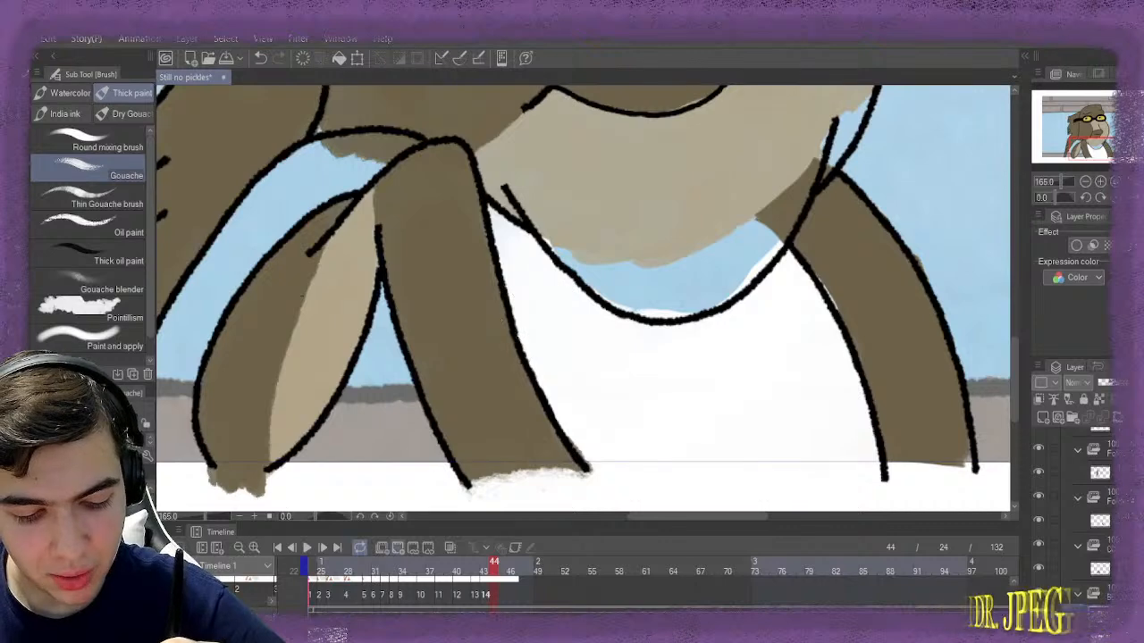
pyautogui.hotkey('ctrl', 'shift', 'n')
pyautogui.moveTo(496, 192)
pyautogui.mouseDown()
pyautogui.moveTo(524, 268)
pyautogui.moveTo(545, 290)
pyautogui.moveTo(558, 384)
pyautogui.moveTo(712, 418)
pyautogui.moveTo(812, 421)
pyautogui.moveTo(773, 312)
pyautogui.moveTo(741, 318)
pyautogui.moveTo(709, 363)
pyautogui.moveTo(611, 332)
pyautogui.mouseUp()
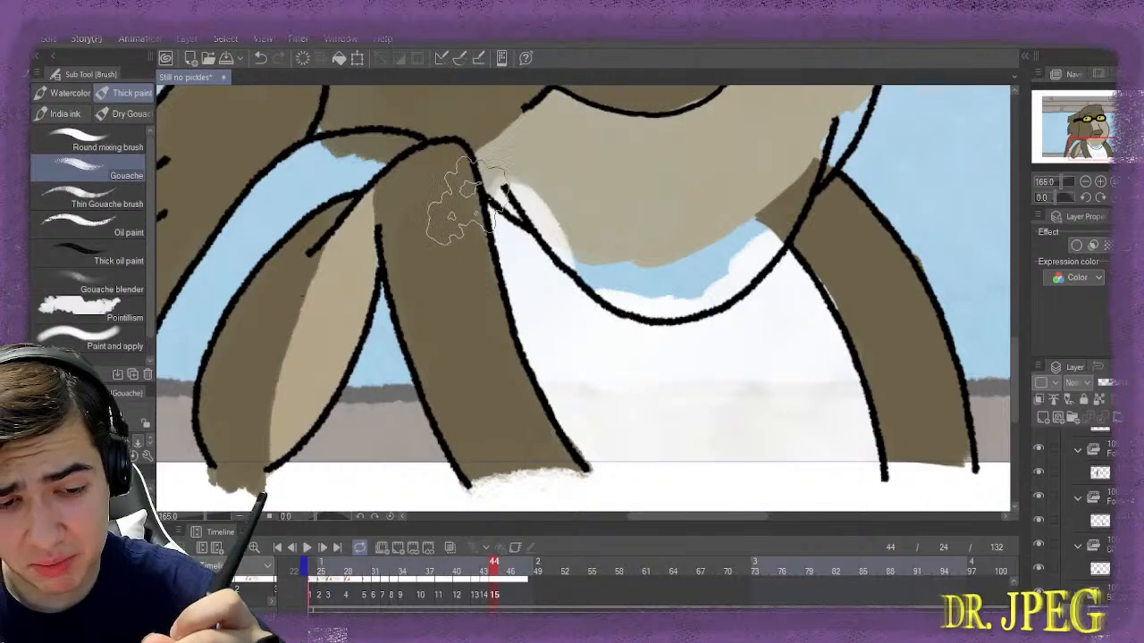
pyautogui.press('e')
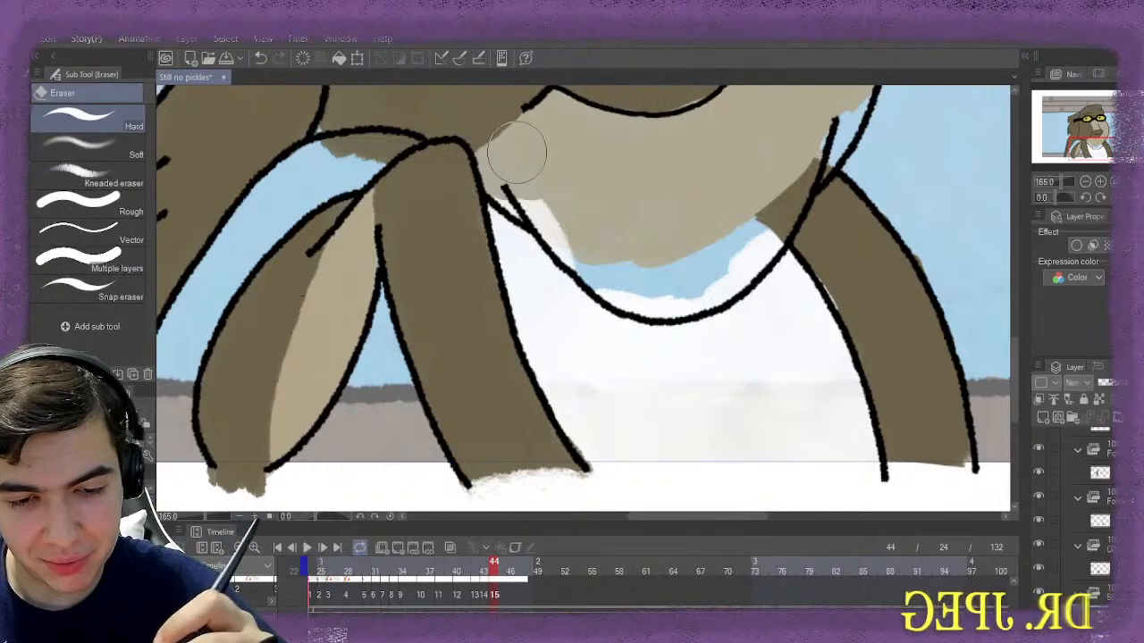
pyautogui.moveTo(528, 192)
pyautogui.mouseDown()
pyautogui.moveTo(501, 159)
pyautogui.moveTo(592, 239)
pyautogui.moveTo(630, 232)
pyautogui.mouseUp()
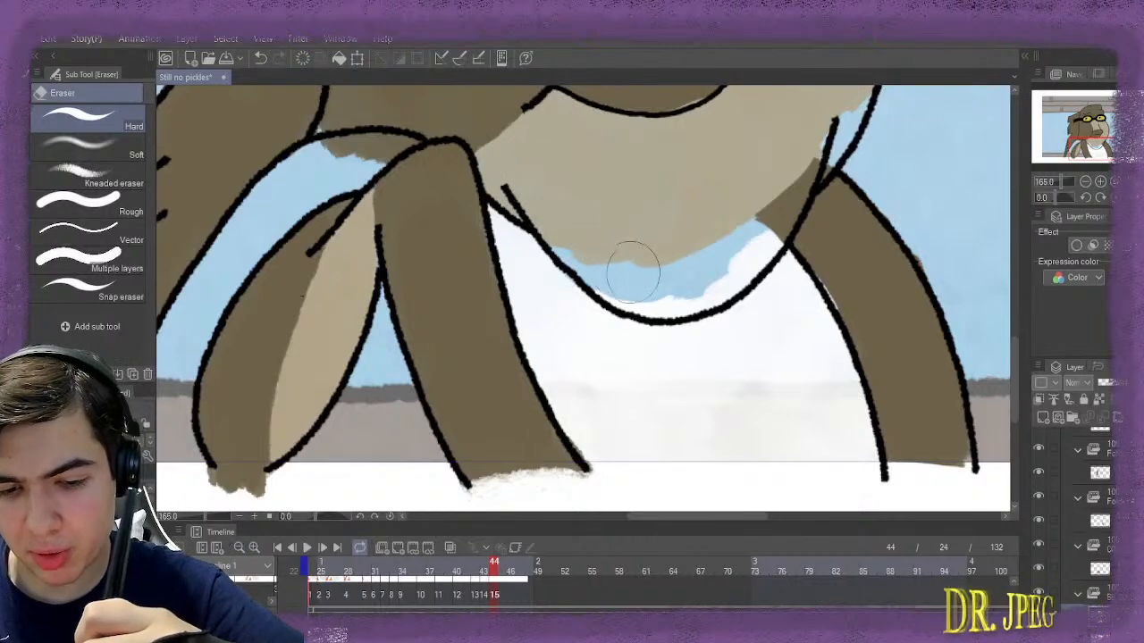
pyautogui.moveTo(633, 270)
pyautogui.mouseDown()
pyautogui.moveTo(617, 261)
pyautogui.moveTo(634, 272)
pyautogui.moveTo(703, 271)
pyautogui.moveTo(761, 226)
pyautogui.mouseUp()
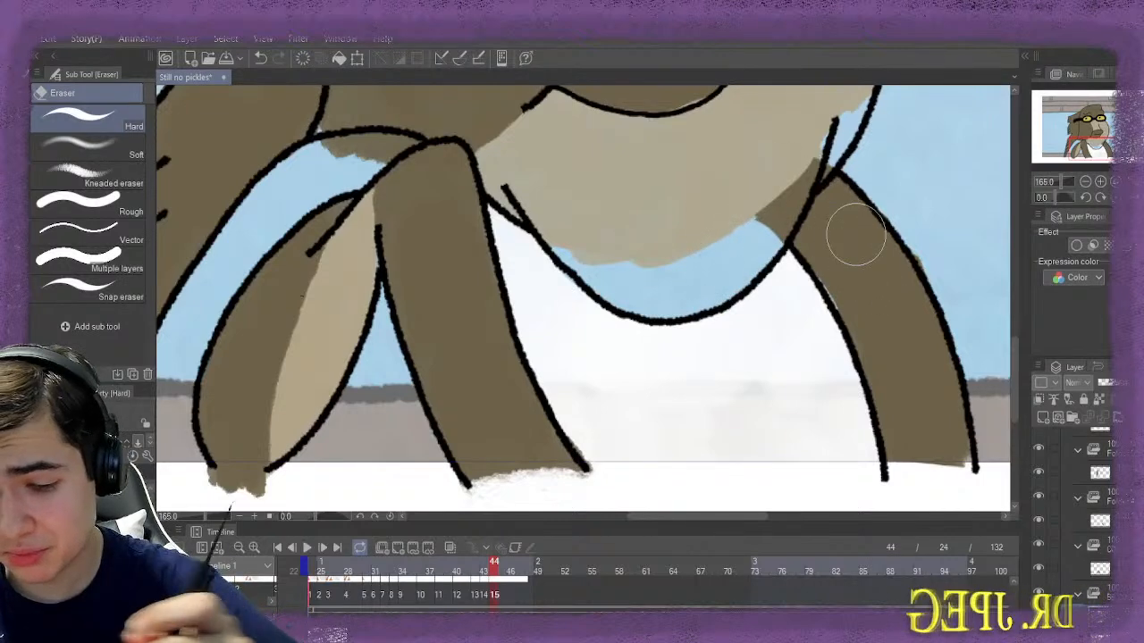
pyautogui.press('b')
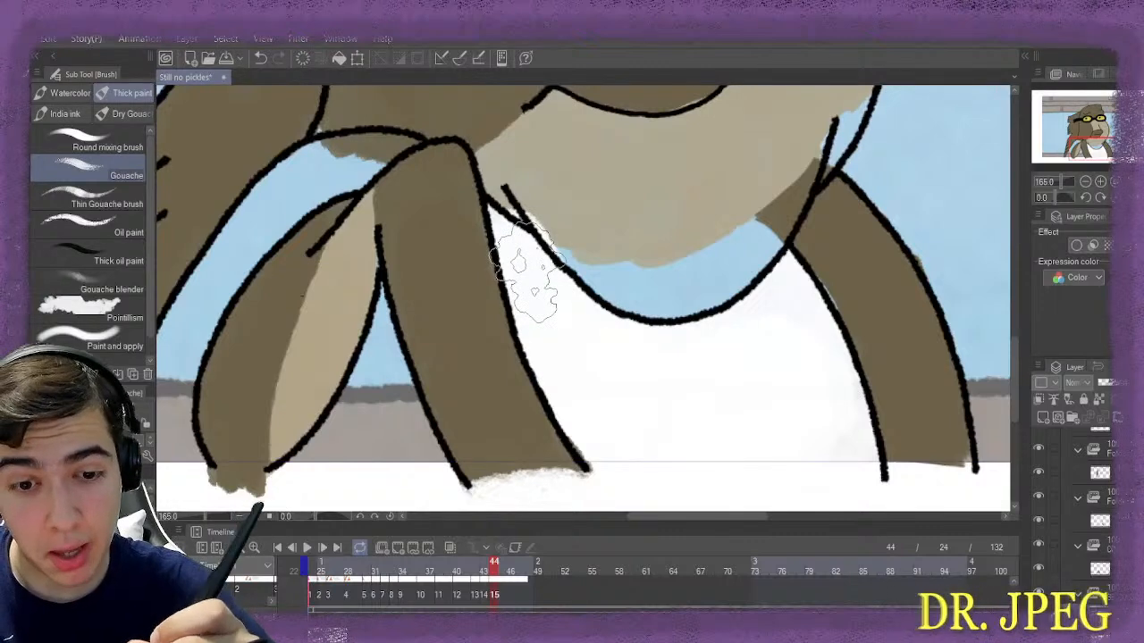
pyautogui.press('e')
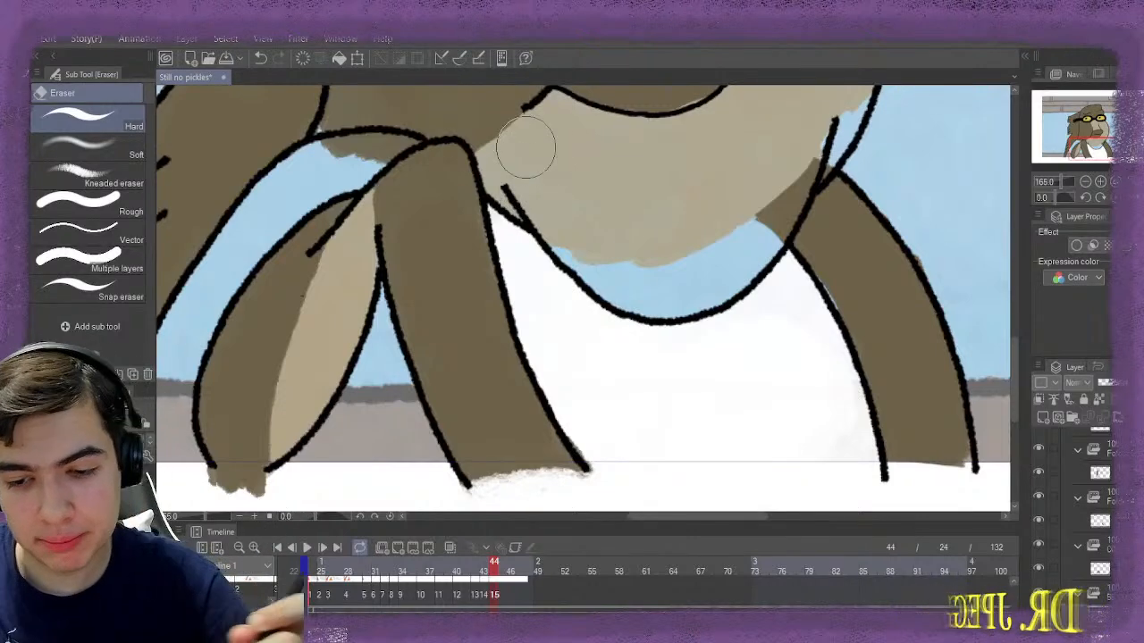
# Add a new cel on frame 46, paint the shirt white up to the chin line, and erase the spill over the chin
pyautogui.press('b')
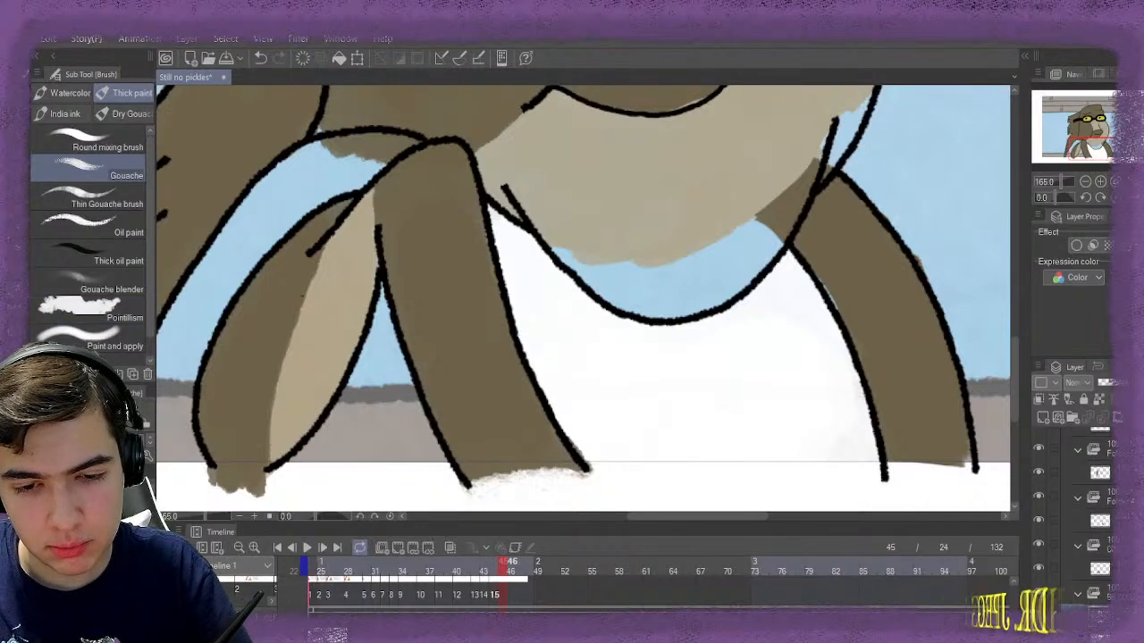
pyautogui.press('Right')
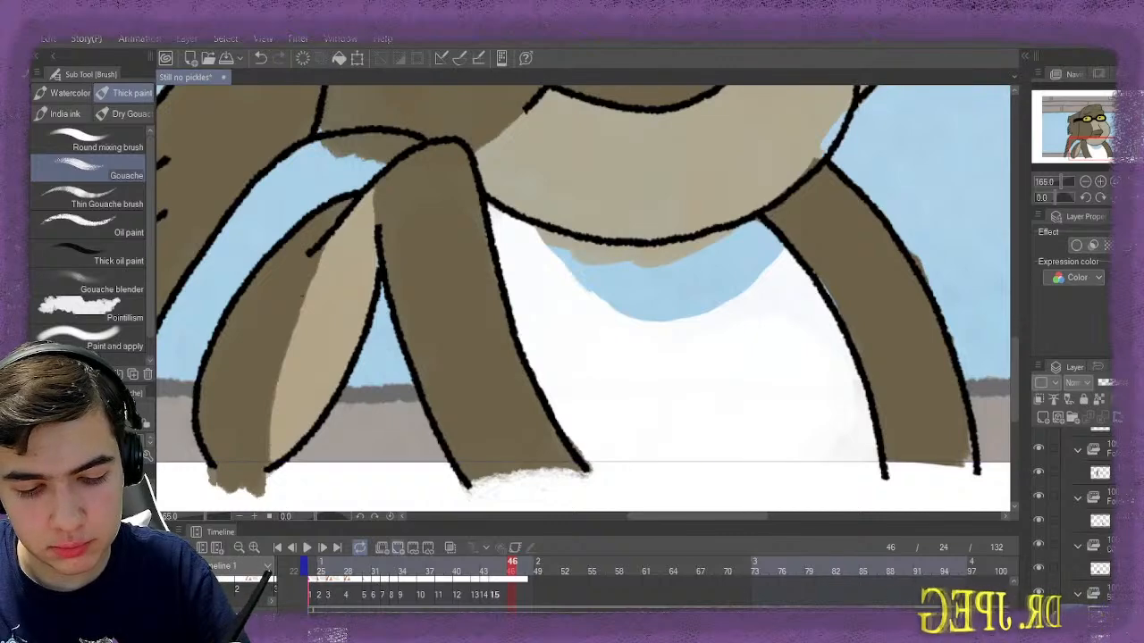
pyautogui.click(397, 547)
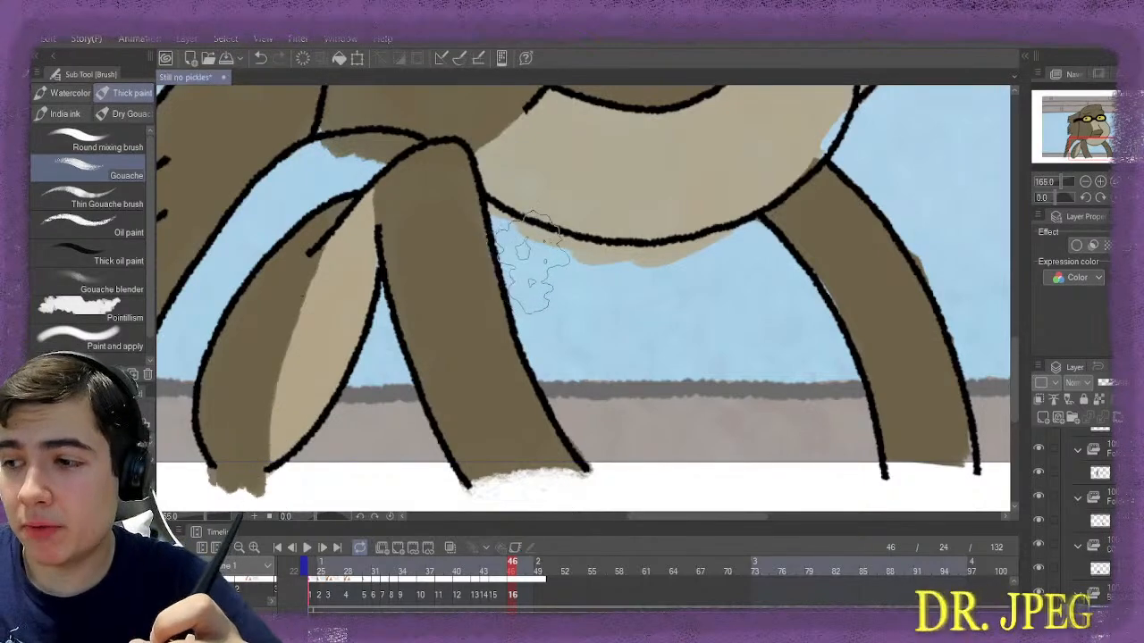
pyautogui.moveTo(529, 290)
pyautogui.mouseDown()
pyautogui.moveTo(507, 249)
pyautogui.moveTo(521, 277)
pyautogui.moveTo(545, 276)
pyautogui.moveTo(585, 313)
pyautogui.moveTo(648, 429)
pyautogui.moveTo(865, 444)
pyautogui.moveTo(838, 374)
pyautogui.moveTo(799, 358)
pyautogui.moveTo(787, 371)
pyautogui.moveTo(712, 363)
pyautogui.moveTo(608, 286)
pyautogui.moveTo(687, 294)
pyautogui.moveTo(740, 281)
pyautogui.moveTo(749, 263)
pyautogui.moveTo(776, 326)
pyautogui.moveTo(804, 297)
pyautogui.moveTo(798, 337)
pyautogui.moveTo(793, 313)
pyautogui.moveTo(770, 312)
pyautogui.moveTo(740, 344)
pyautogui.moveTo(640, 375)
pyautogui.moveTo(722, 369)
pyautogui.moveTo(822, 406)
pyautogui.moveTo(650, 427)
pyautogui.mouseUp()
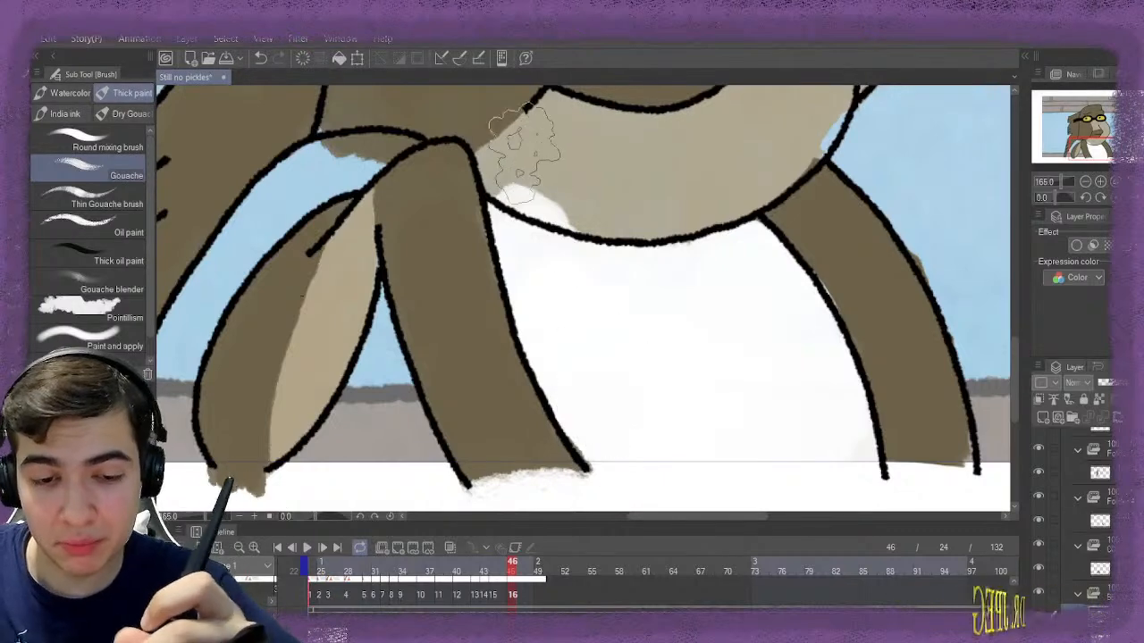
pyautogui.press('e')
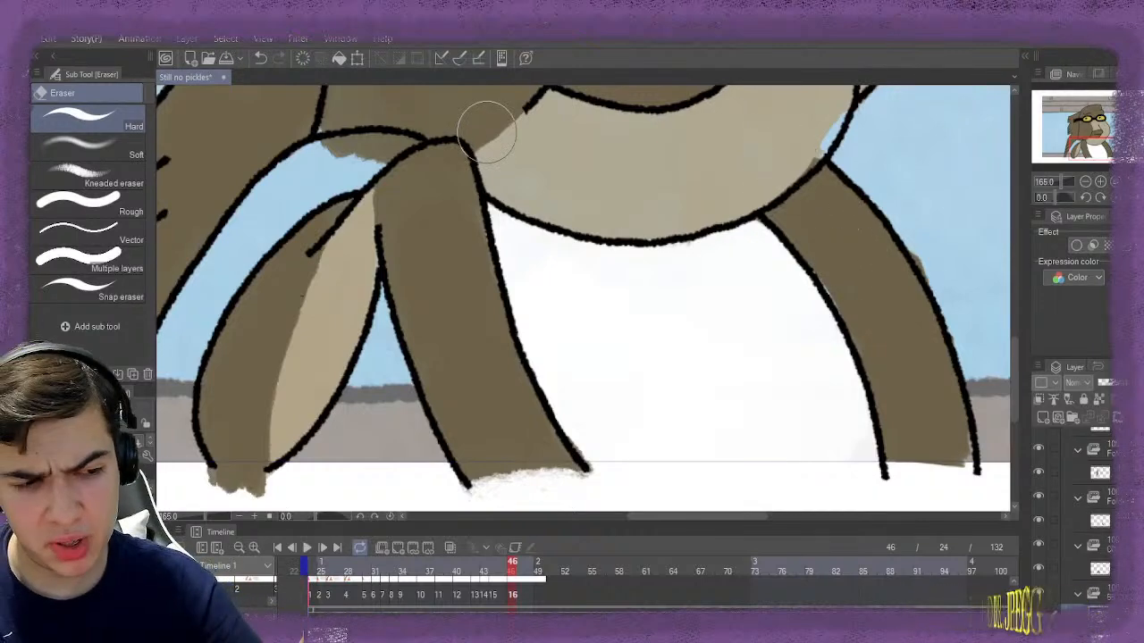
# Add a new cel on frame 50, paint the shirt white with the Gouache brush, and erase the spill over the chin
pyautogui.press('b')
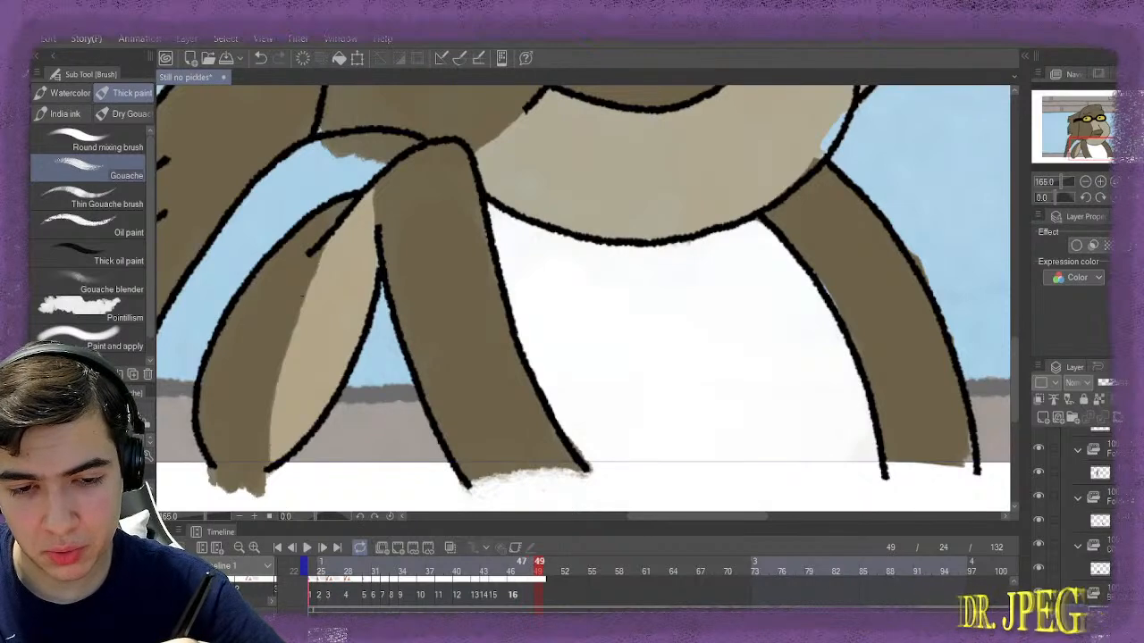
pyautogui.press('Right')
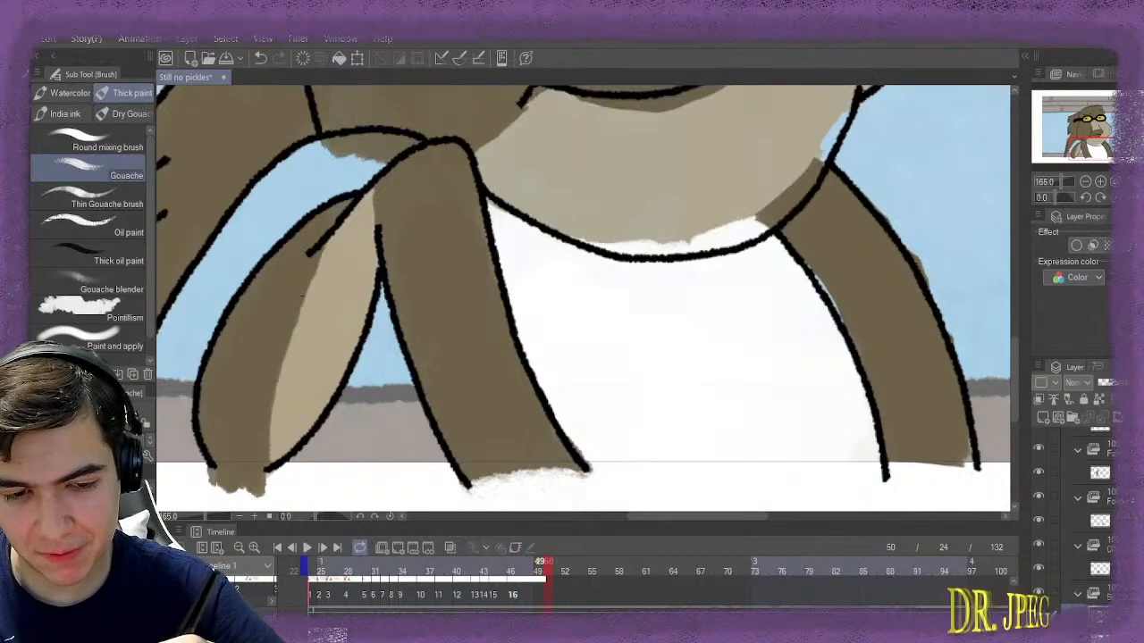
pyautogui.click(398, 548)
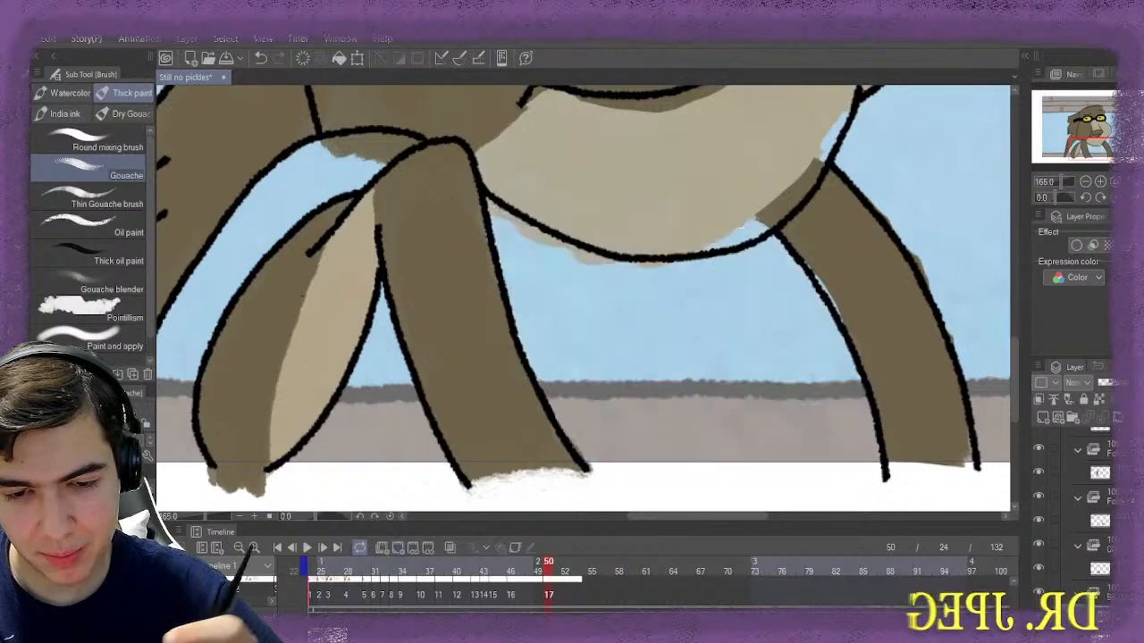
pyautogui.moveTo(514, 299)
pyautogui.mouseDown()
pyautogui.moveTo(506, 212)
pyautogui.moveTo(520, 247)
pyautogui.moveTo(623, 364)
pyautogui.moveTo(604, 336)
pyautogui.moveTo(633, 293)
pyautogui.moveTo(655, 298)
pyautogui.moveTo(697, 361)
pyautogui.moveTo(706, 434)
pyautogui.moveTo(692, 447)
pyautogui.moveTo(681, 405)
pyautogui.moveTo(721, 311)
pyautogui.moveTo(806, 338)
pyautogui.moveTo(803, 314)
pyautogui.moveTo(784, 354)
pyautogui.moveTo(764, 341)
pyautogui.moveTo(778, 432)
pyautogui.moveTo(793, 430)
pyautogui.moveTo(816, 454)
pyautogui.moveTo(830, 447)
pyautogui.moveTo(818, 411)
pyautogui.moveTo(836, 374)
pyautogui.moveTo(827, 395)
pyautogui.moveTo(764, 341)
pyautogui.moveTo(721, 340)
pyautogui.moveTo(712, 391)
pyautogui.moveTo(729, 410)
pyautogui.moveTo(738, 400)
pyautogui.moveTo(633, 399)
pyautogui.moveTo(634, 328)
pyautogui.mouseUp()
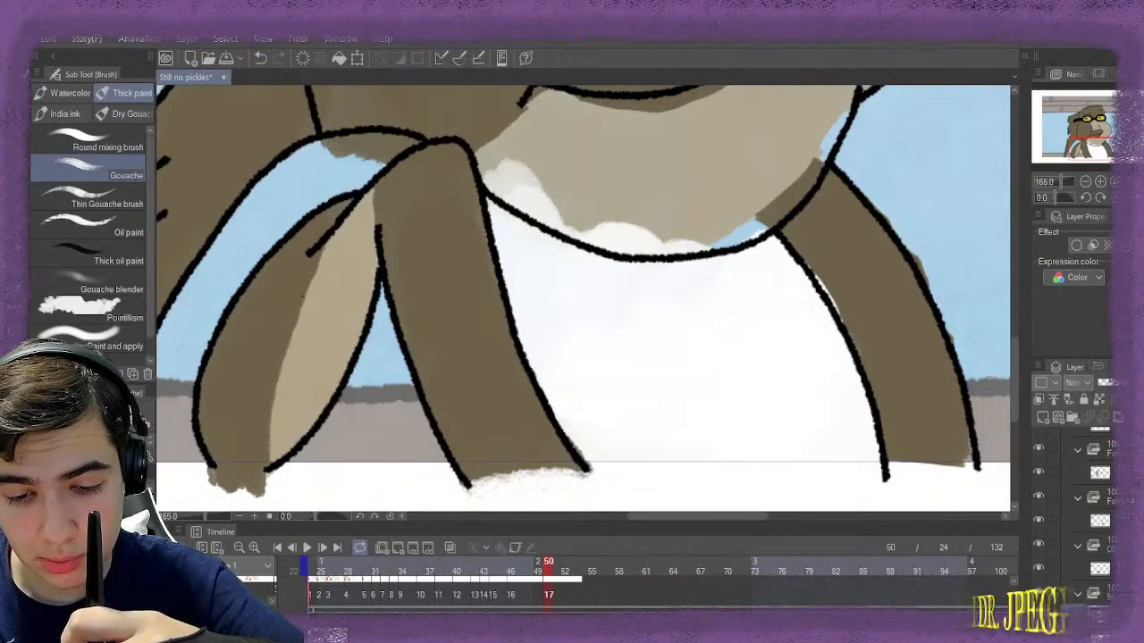
pyautogui.press('e')
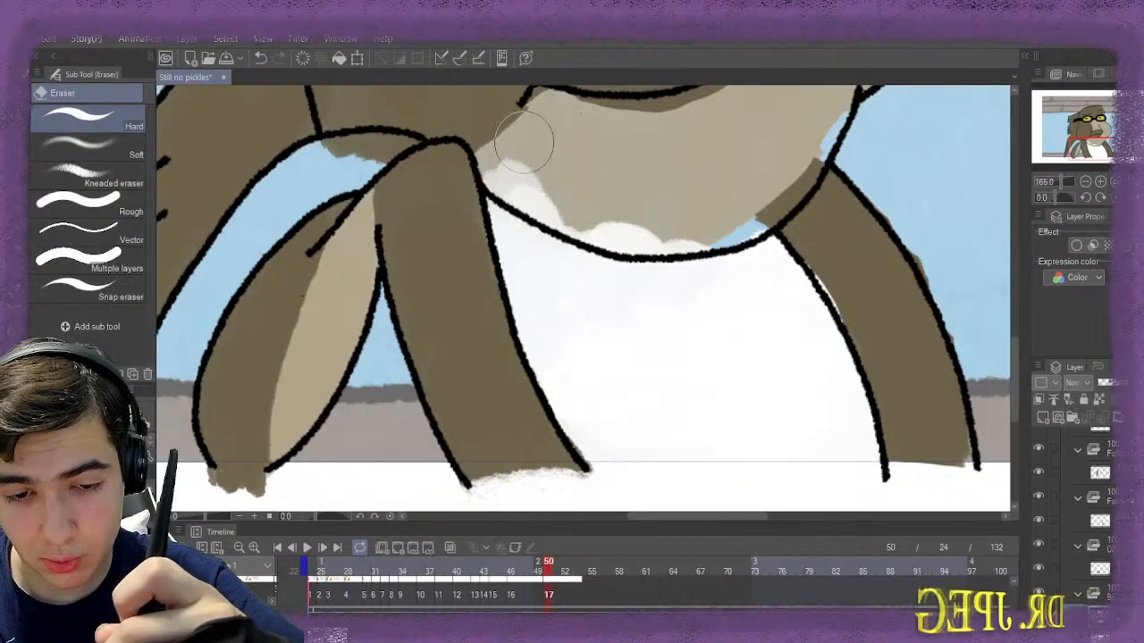
pyautogui.moveTo(524, 141)
pyautogui.mouseDown()
pyautogui.moveTo(551, 158)
pyautogui.moveTo(536, 183)
pyautogui.moveTo(653, 205)
pyautogui.moveTo(603, 204)
pyautogui.moveTo(610, 216)
pyautogui.moveTo(633, 204)
pyautogui.moveTo(666, 222)
pyautogui.moveTo(709, 219)
pyautogui.moveTo(741, 194)
pyautogui.moveTo(744, 226)
pyautogui.moveTo(741, 197)
pyautogui.mouseUp()
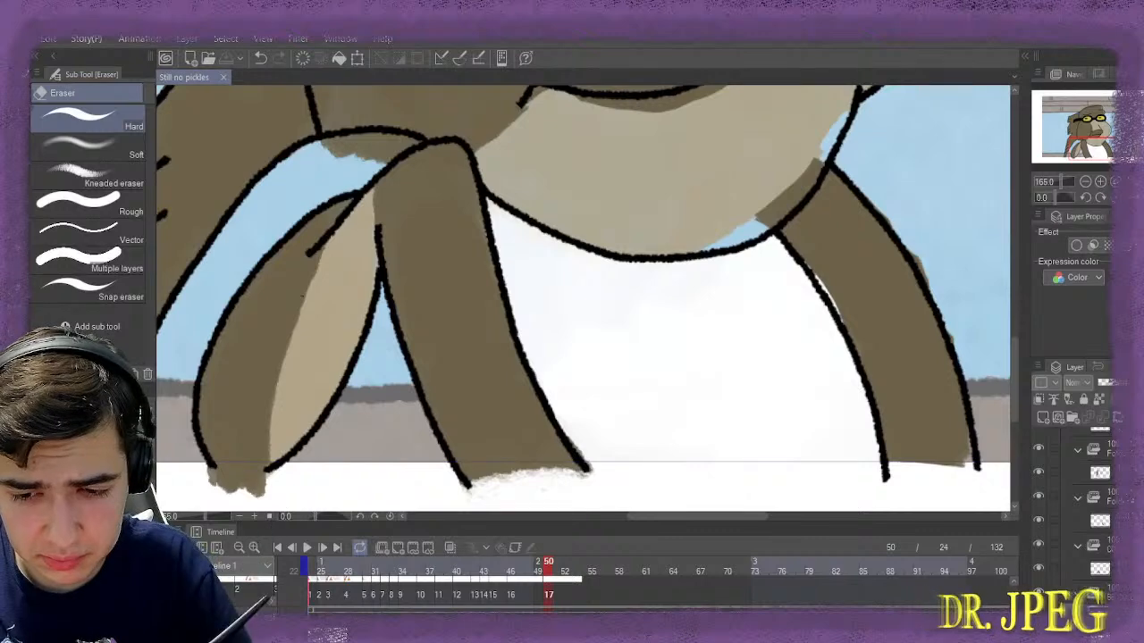
pyautogui.press('Left')
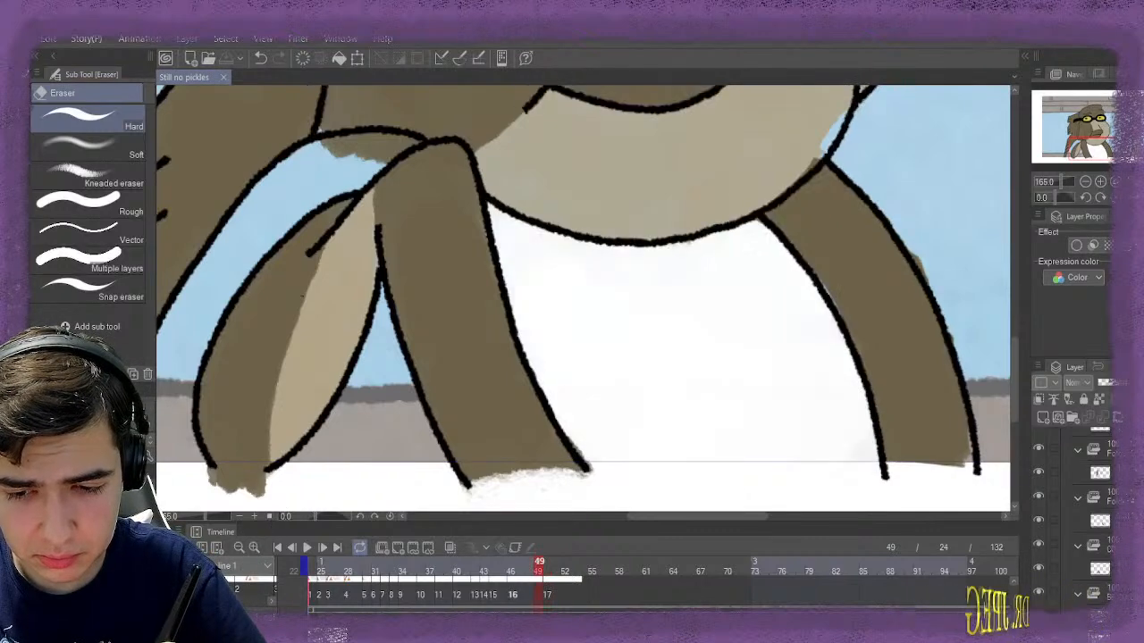
# Add a new cel on frame 51, paint the shirt white with the Gouache brush, and erase the spill over the chin
pyautogui.press('Right')
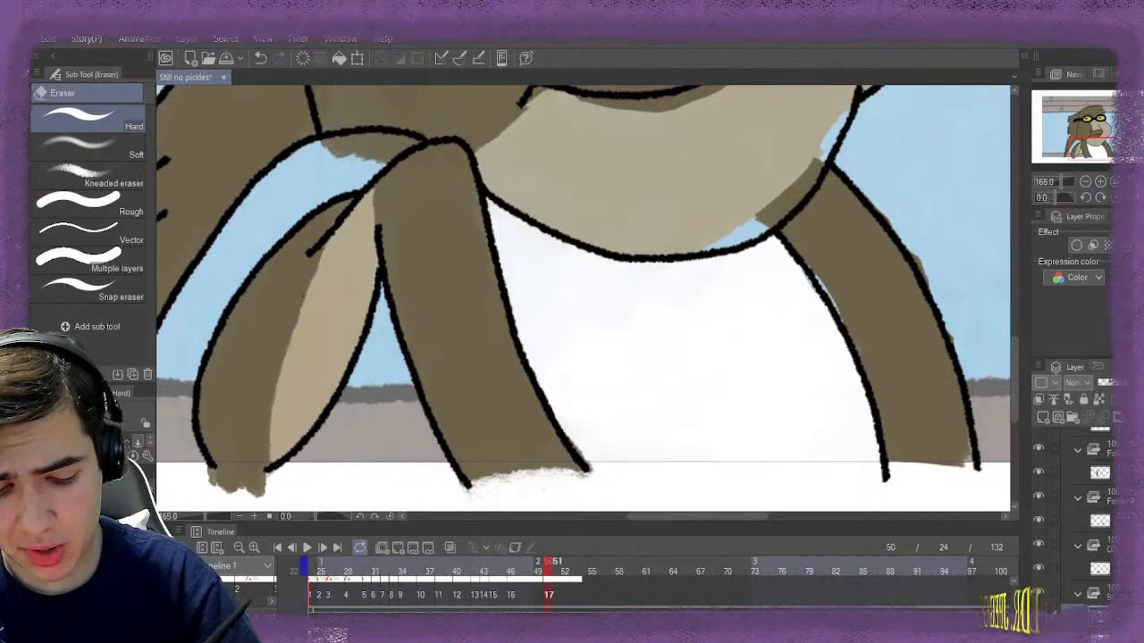
pyautogui.hotkey('ctrl', 'Right')
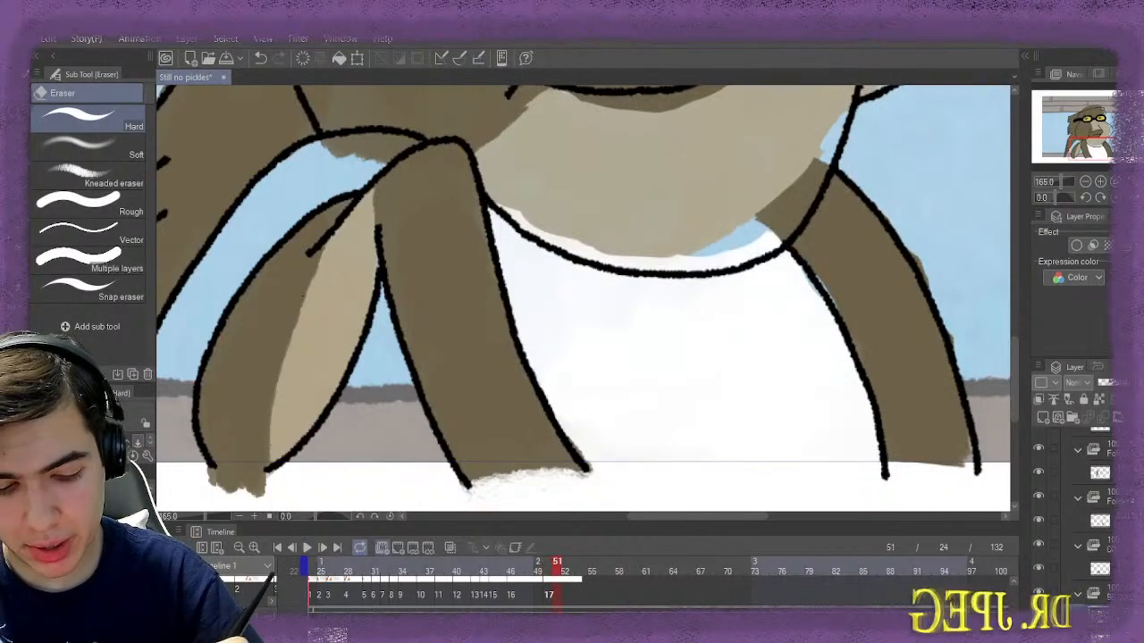
pyautogui.click(398, 548)
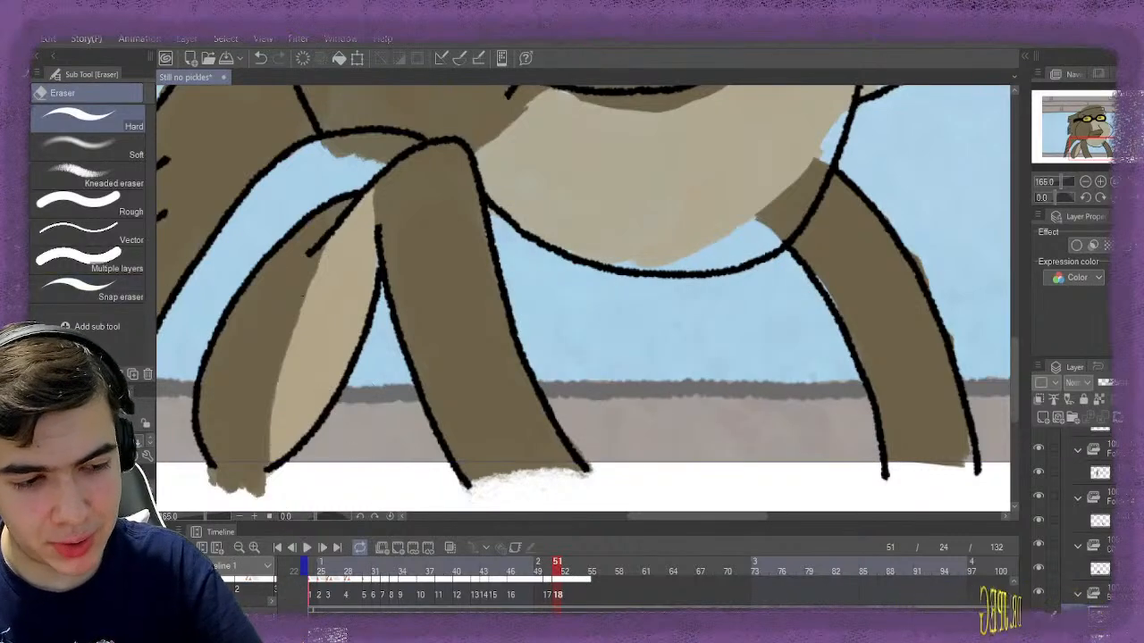
pyautogui.press('b')
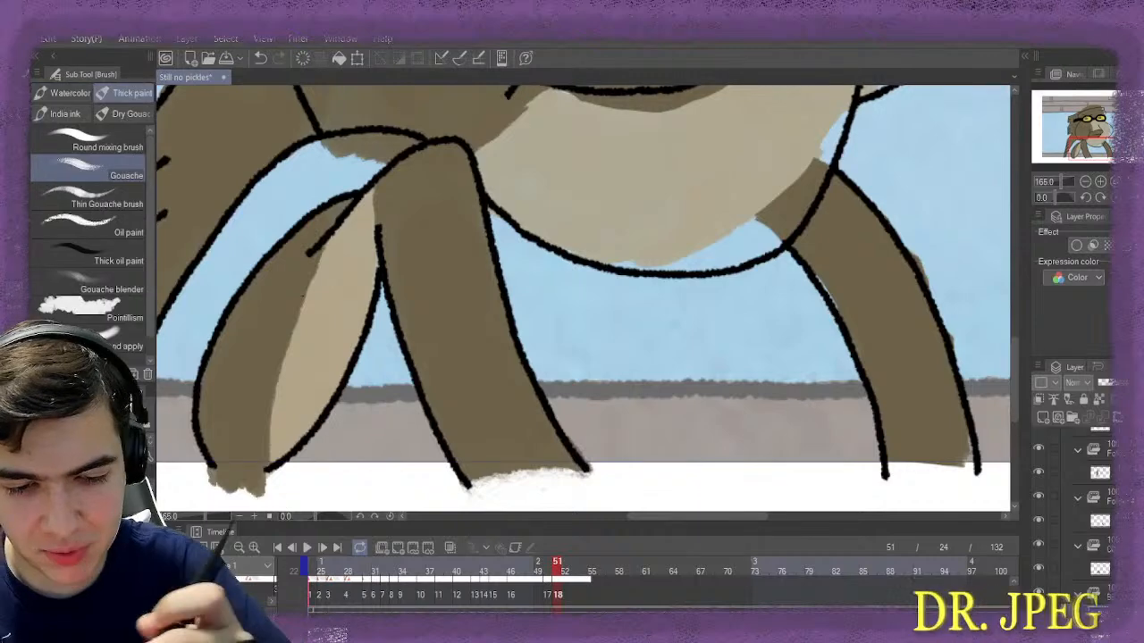
pyautogui.moveTo(524, 242)
pyautogui.mouseDown()
pyautogui.moveTo(579, 349)
pyautogui.moveTo(564, 353)
pyautogui.moveTo(566, 391)
pyautogui.moveTo(594, 345)
pyautogui.moveTo(729, 422)
pyautogui.moveTo(802, 442)
pyautogui.moveTo(823, 433)
pyautogui.moveTo(803, 412)
pyautogui.moveTo(794, 361)
pyautogui.moveTo(705, 359)
pyautogui.moveTo(720, 346)
pyautogui.moveTo(632, 318)
pyautogui.moveTo(737, 319)
pyautogui.moveTo(729, 326)
pyautogui.moveTo(789, 336)
pyautogui.moveTo(772, 421)
pyautogui.moveTo(795, 429)
pyautogui.moveTo(820, 402)
pyautogui.moveTo(796, 429)
pyautogui.moveTo(727, 392)
pyautogui.moveTo(653, 400)
pyautogui.moveTo(624, 418)
pyautogui.moveTo(657, 436)
pyautogui.moveTo(638, 431)
pyautogui.moveTo(776, 429)
pyautogui.moveTo(842, 447)
pyautogui.moveTo(730, 414)
pyautogui.moveTo(734, 388)
pyautogui.moveTo(712, 374)
pyautogui.moveTo(632, 351)
pyautogui.moveTo(569, 308)
pyautogui.moveTo(633, 300)
pyautogui.mouseUp()
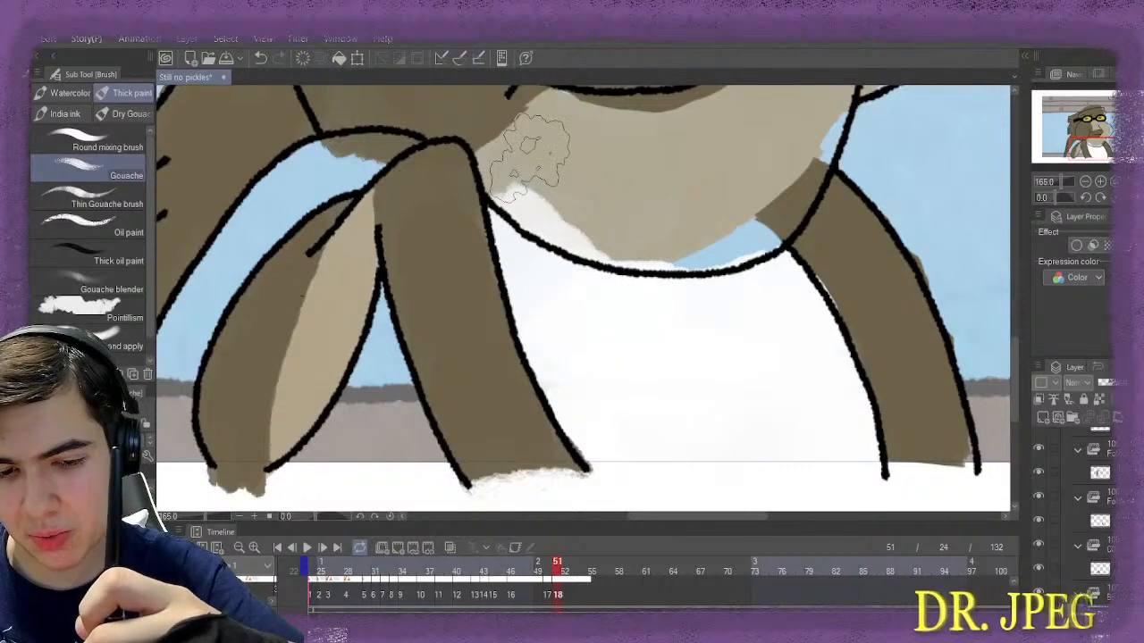
pyautogui.press('e')
pyautogui.moveTo(510, 152)
pyautogui.mouseDown()
pyautogui.moveTo(520, 182)
pyautogui.moveTo(511, 177)
pyautogui.moveTo(542, 175)
pyautogui.moveTo(529, 184)
pyautogui.moveTo(506, 169)
pyautogui.moveTo(506, 179)
pyautogui.moveTo(567, 218)
pyautogui.moveTo(655, 236)
pyautogui.moveTo(757, 231)
pyautogui.moveTo(822, 204)
pyautogui.moveTo(852, 280)
pyautogui.moveTo(831, 237)
pyautogui.mouseUp()
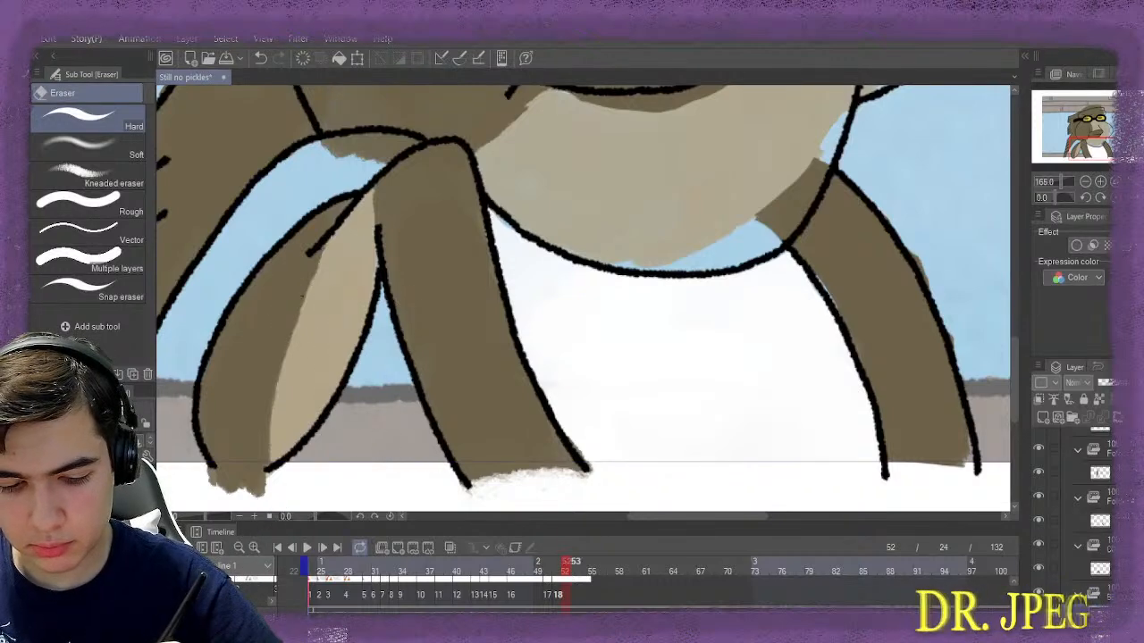
# Compare frames 50 to 53, add more white Gouache to the frame 51 shirt, and erase the paint spilling over the chin
pyautogui.hotkey('ctrl', 'Right')
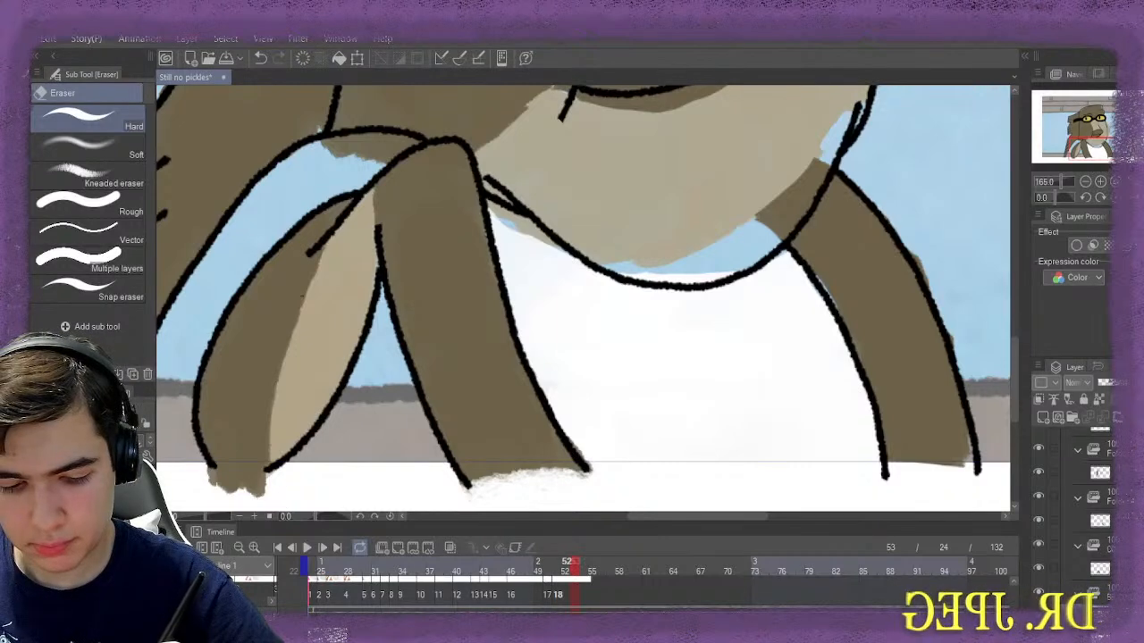
pyautogui.hotkey('ctrl', 'Left')
pyautogui.hotkey('ctrl', 'Right')
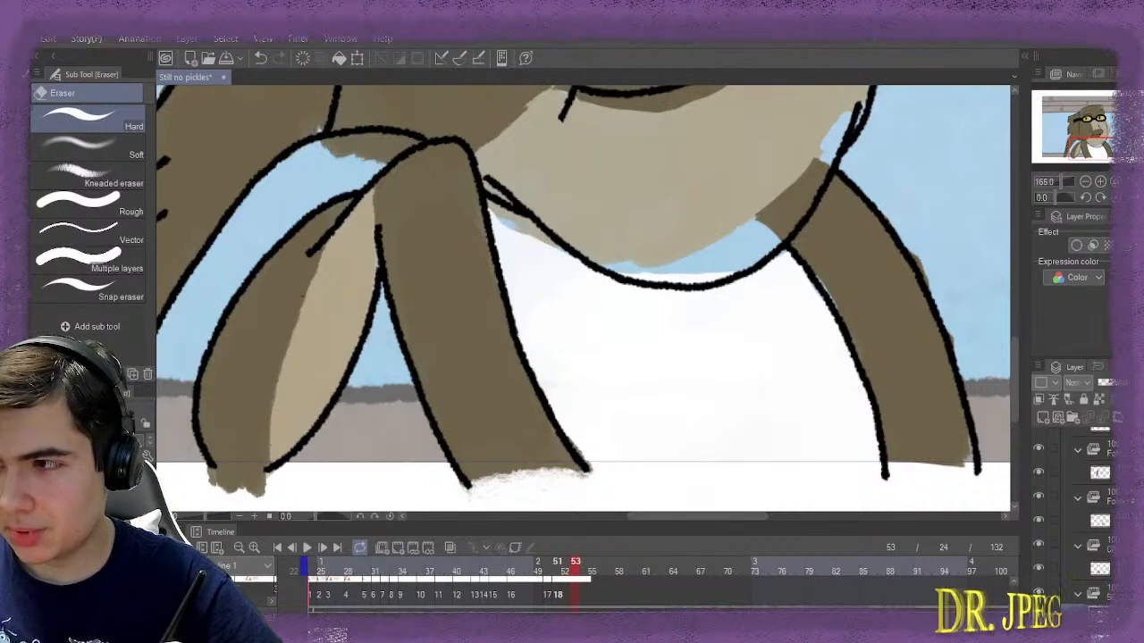
pyautogui.hotkey('ctrl', 'Left')
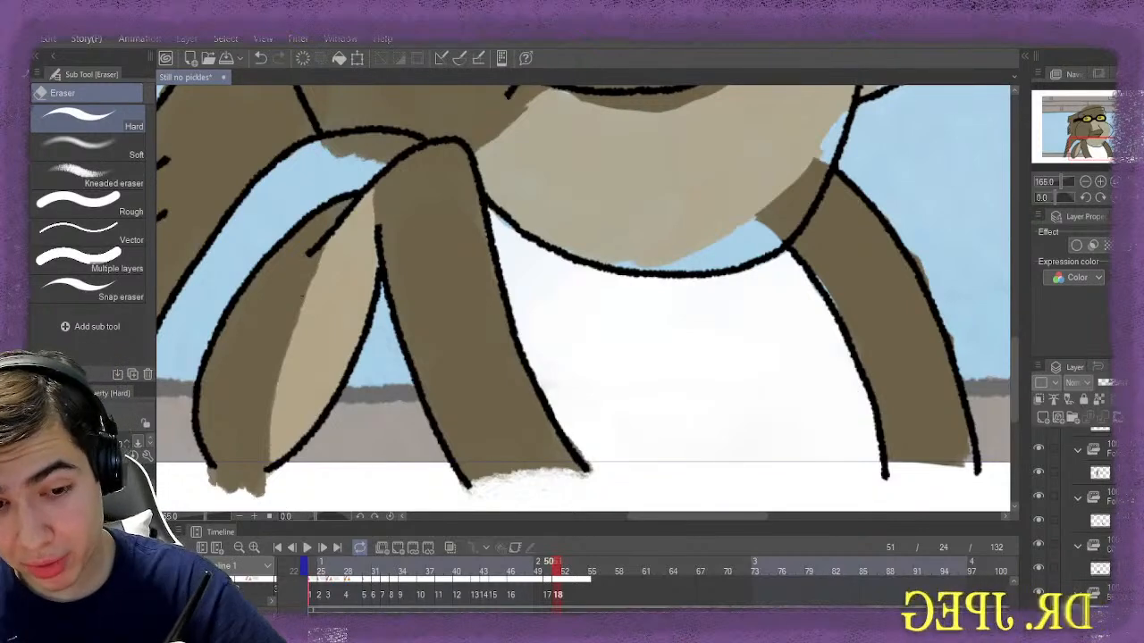
pyautogui.press('Left')
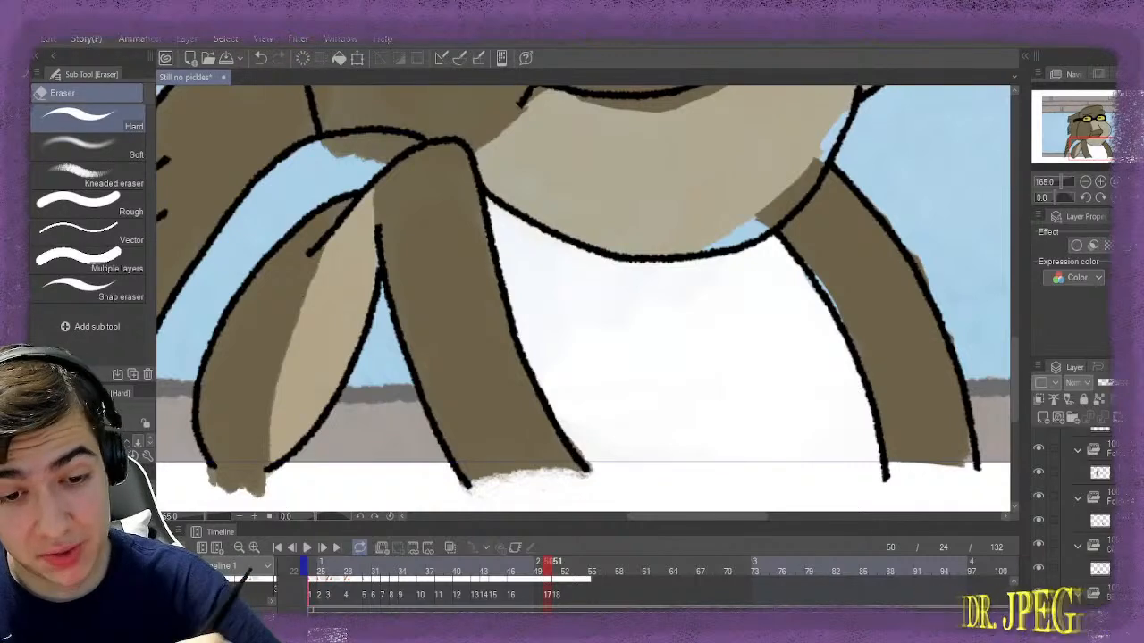
pyautogui.press('Right')
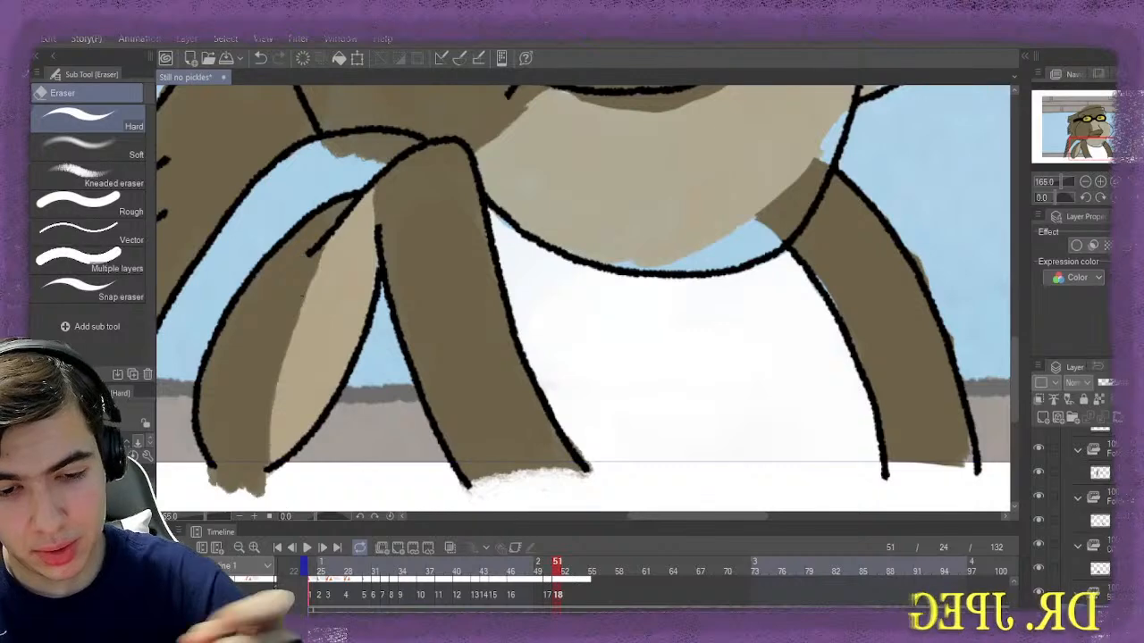
pyautogui.press('b')
pyautogui.moveTo(549, 223)
pyautogui.mouseDown()
pyautogui.moveTo(496, 217)
pyautogui.moveTo(572, 215)
pyautogui.moveTo(675, 255)
pyautogui.moveTo(764, 250)
pyautogui.mouseUp()
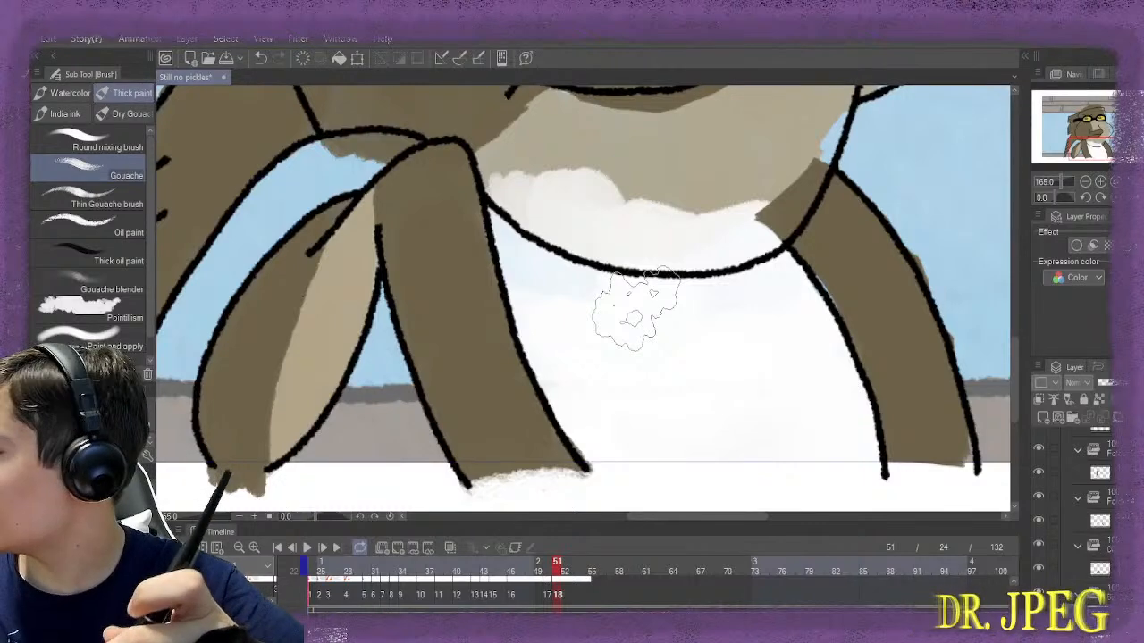
pyautogui.moveTo(510, 115)
pyautogui.mouseDown()
pyautogui.moveTo(536, 173)
pyautogui.moveTo(510, 174)
pyautogui.moveTo(539, 185)
pyautogui.moveTo(745, 173)
pyautogui.moveTo(766, 210)
pyautogui.moveTo(750, 228)
pyautogui.moveTo(597, 229)
pyautogui.moveTo(566, 204)
pyautogui.moveTo(581, 205)
pyautogui.moveTo(552, 191)
pyautogui.moveTo(595, 205)
pyautogui.mouseUp()
pyautogui.press('e')
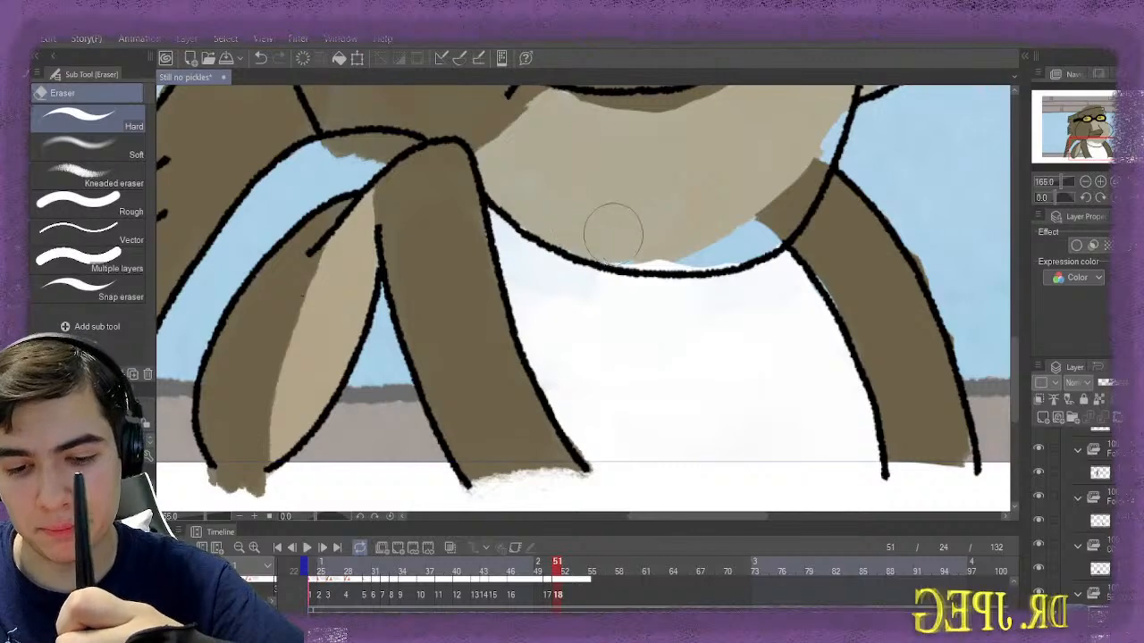
pyautogui.moveTo(613, 233)
pyautogui.mouseDown()
pyautogui.moveTo(715, 234)
pyautogui.moveTo(715, 225)
pyautogui.moveTo(703, 240)
pyautogui.moveTo(717, 241)
pyautogui.moveTo(743, 195)
pyautogui.moveTo(728, 227)
pyautogui.moveTo(744, 219)
pyautogui.moveTo(721, 231)
pyautogui.moveTo(644, 234)
pyautogui.moveTo(648, 243)
pyautogui.moveTo(644, 197)
pyautogui.mouseUp()
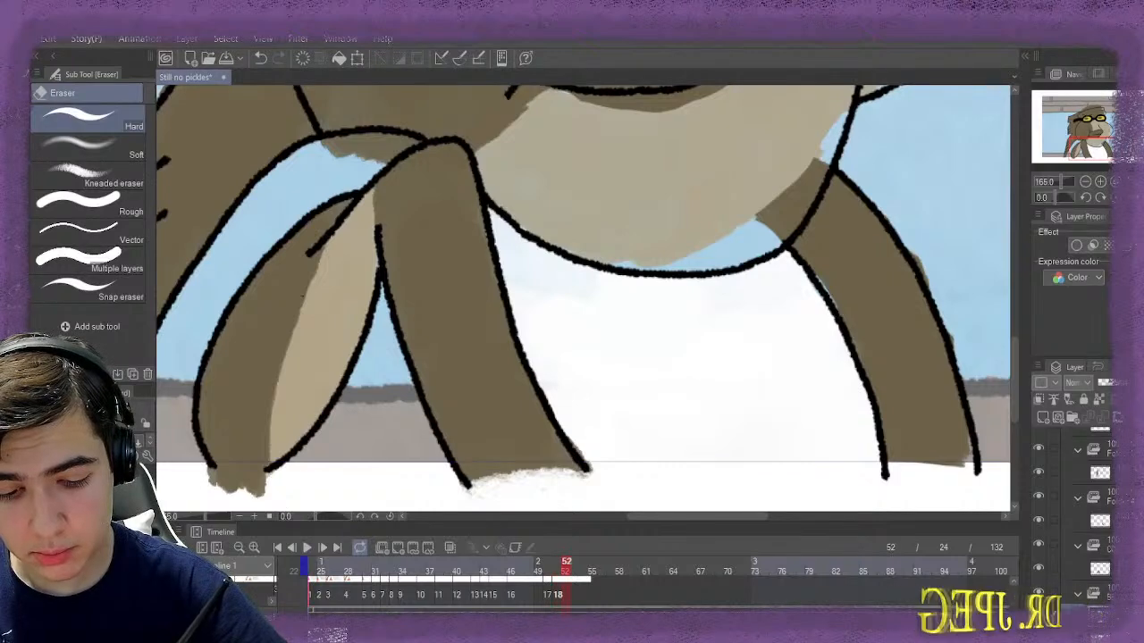
# On frame 53, paint the shirt white up to the neckline by the arm and erase the spill along the chin line
pyautogui.press('Right')
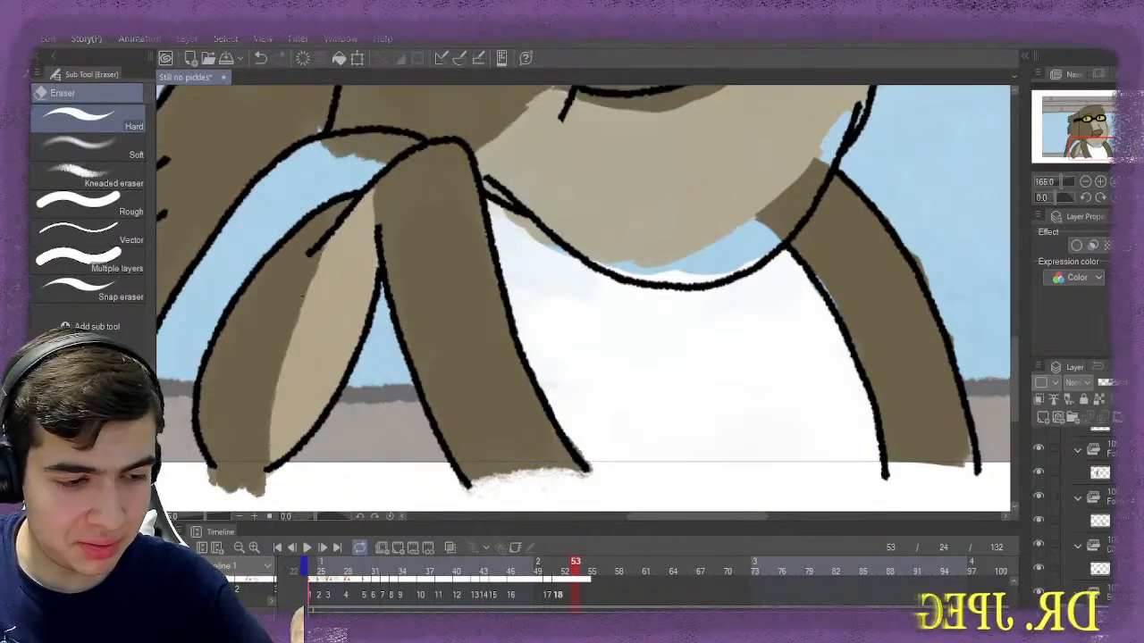
pyautogui.press('b')
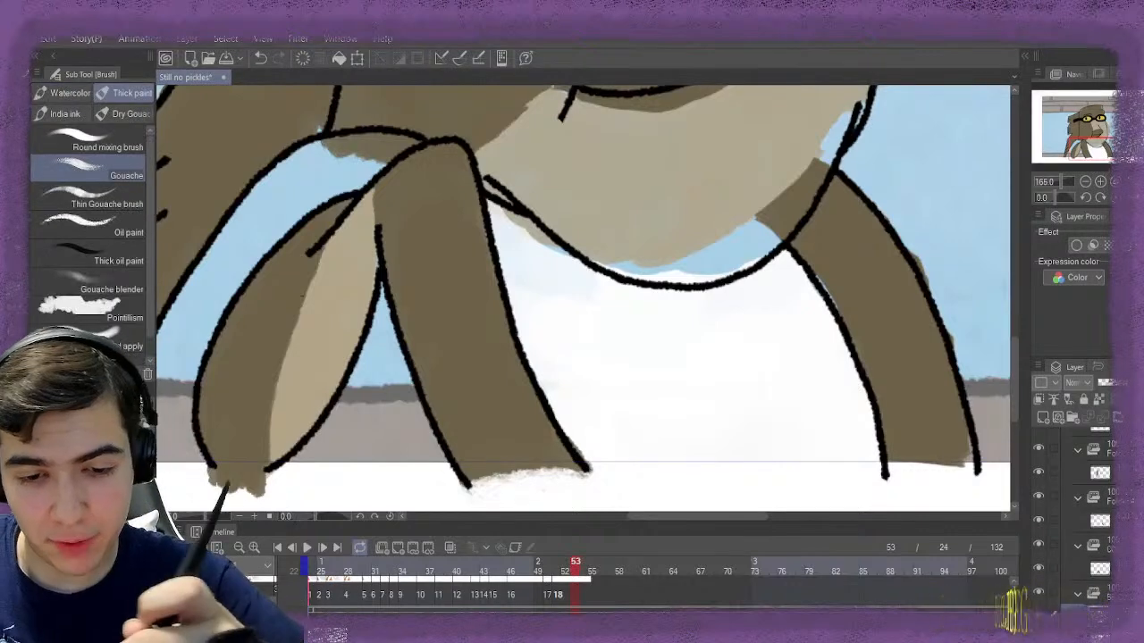
pyautogui.moveTo(537, 234)
pyautogui.mouseDown()
pyautogui.moveTo(580, 316)
pyautogui.moveTo(555, 317)
pyautogui.moveTo(778, 345)
pyautogui.mouseUp()
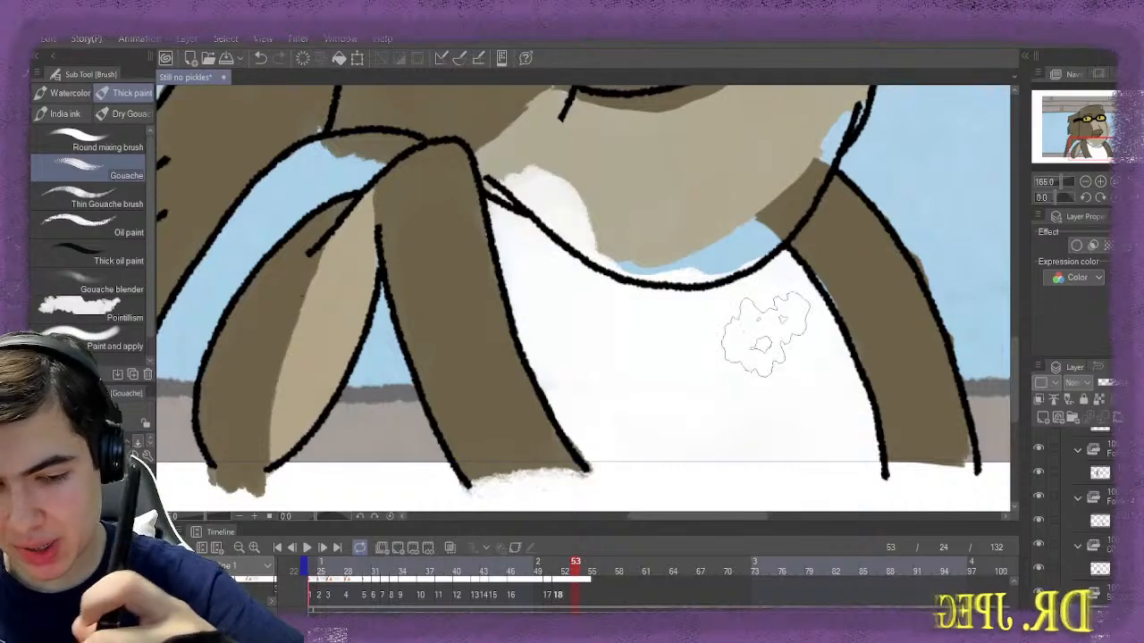
pyautogui.press('e')
pyautogui.moveTo(523, 152)
pyautogui.mouseDown()
pyautogui.moveTo(505, 158)
pyautogui.moveTo(582, 187)
pyautogui.moveTo(581, 175)
pyautogui.moveTo(565, 191)
pyautogui.mouseUp()
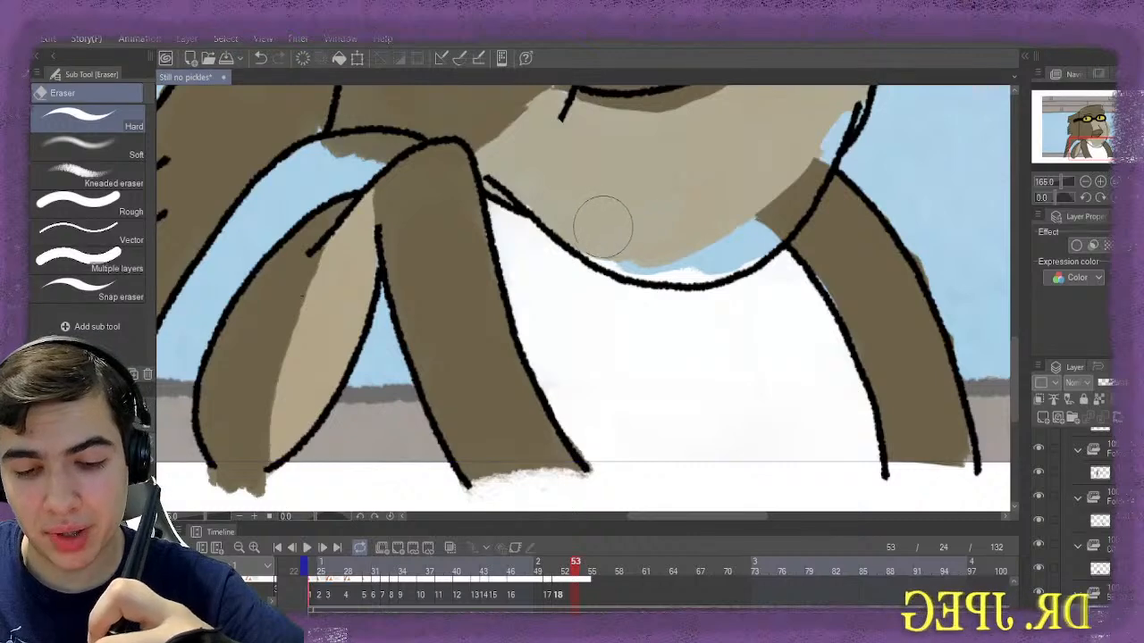
pyautogui.moveTo(643, 239); pyautogui.dragTo(725, 241)
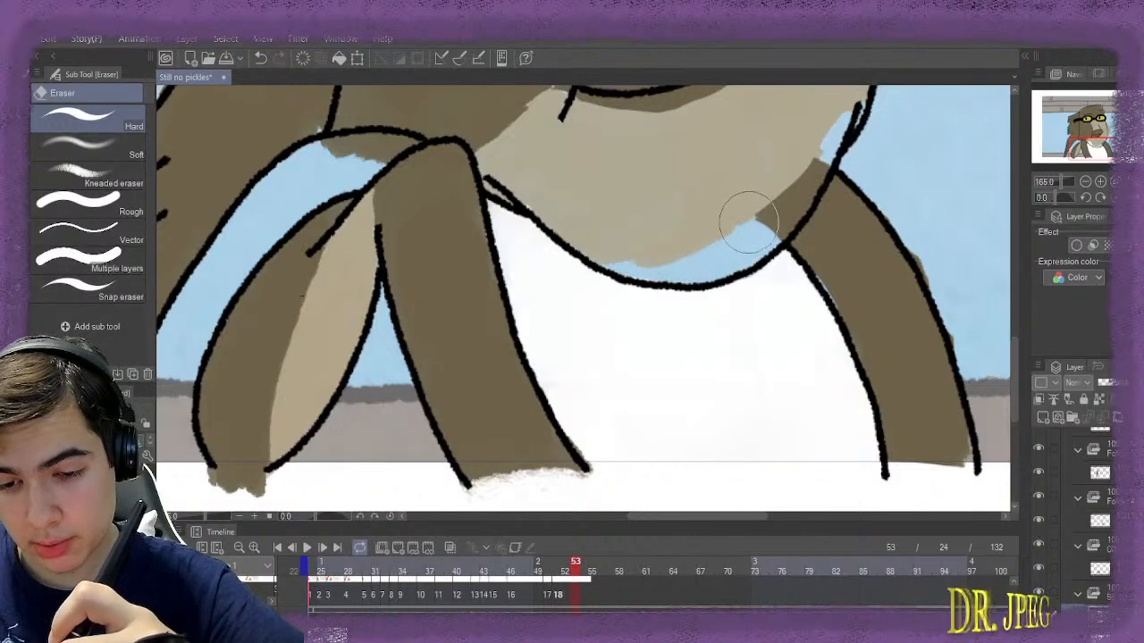
pyautogui.hotkey('ctrl', 'z')
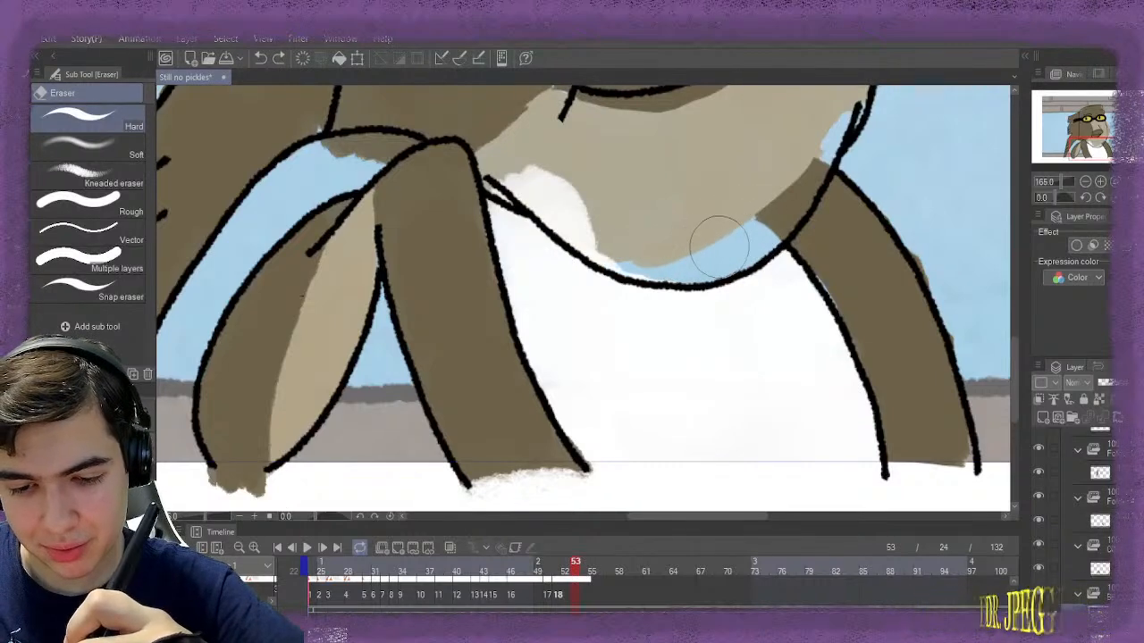
pyautogui.moveTo(585, 213)
pyautogui.mouseDown()
pyautogui.moveTo(561, 181)
pyautogui.moveTo(509, 160)
pyautogui.moveTo(559, 190)
pyautogui.mouseUp()
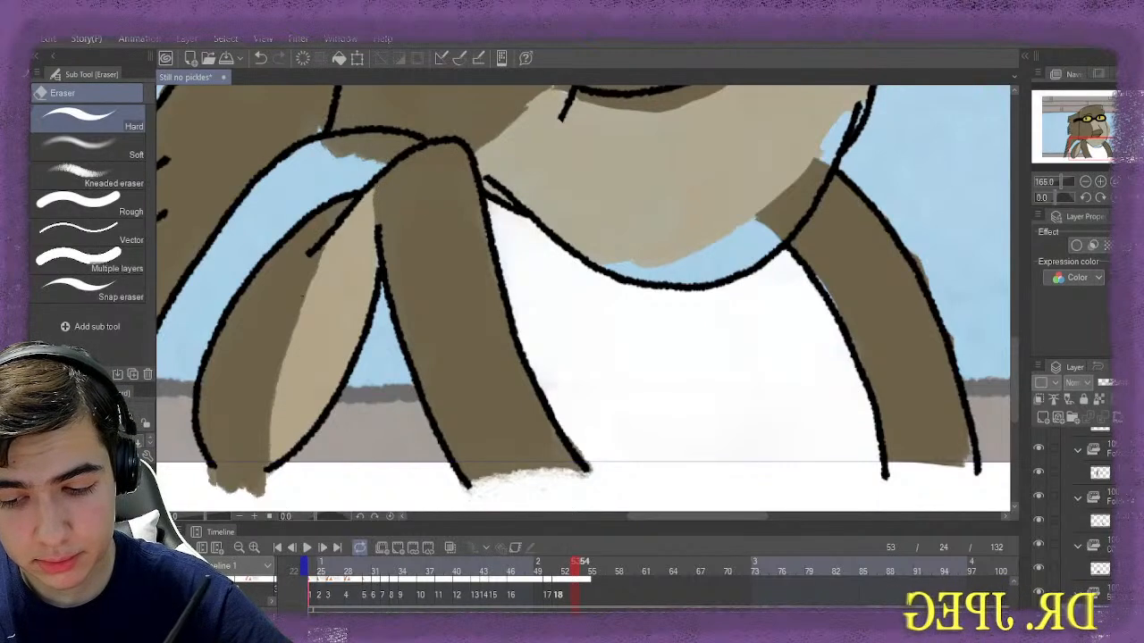
# Add a new cel on frame 54, paint the shirt white between the arms, and erase the spill above the neckline
pyautogui.press('Right')
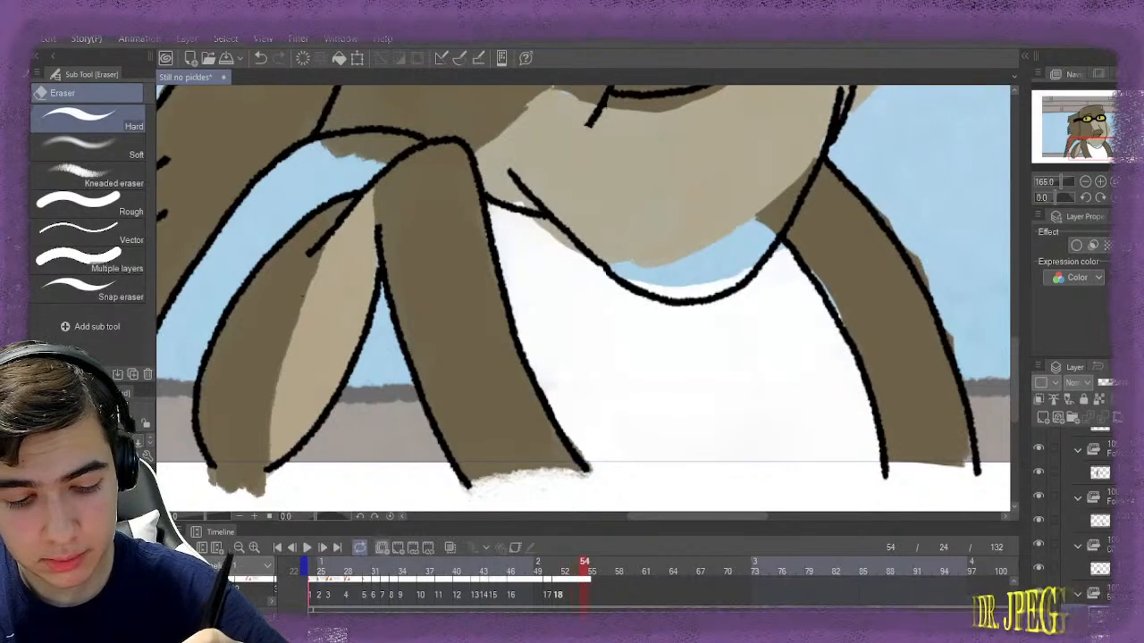
pyautogui.click(398, 547)
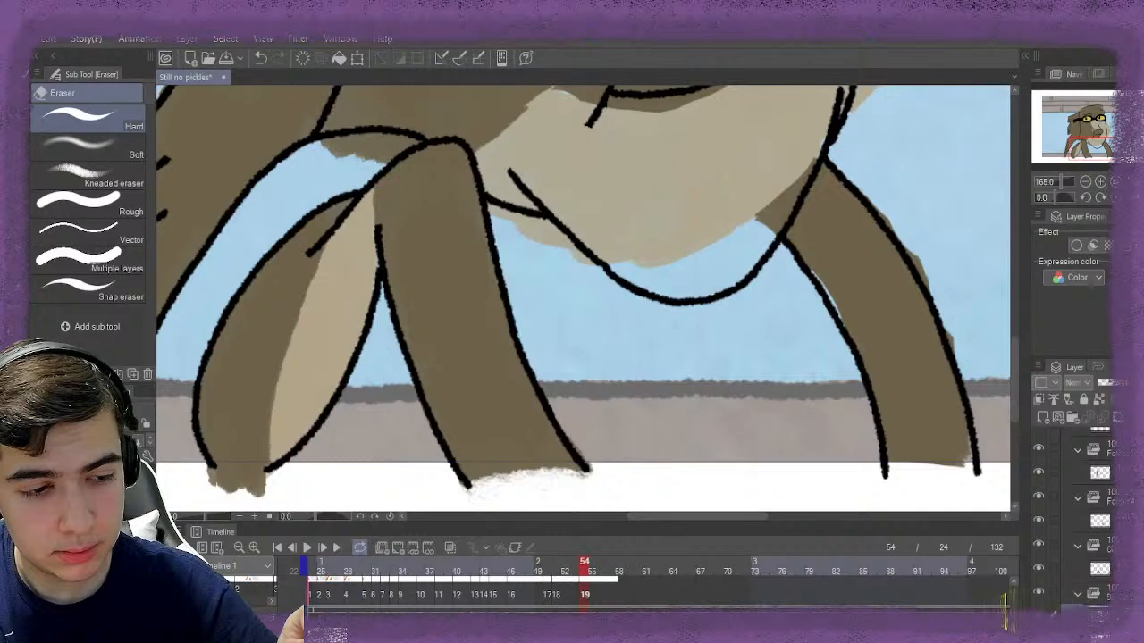
pyautogui.press('b')
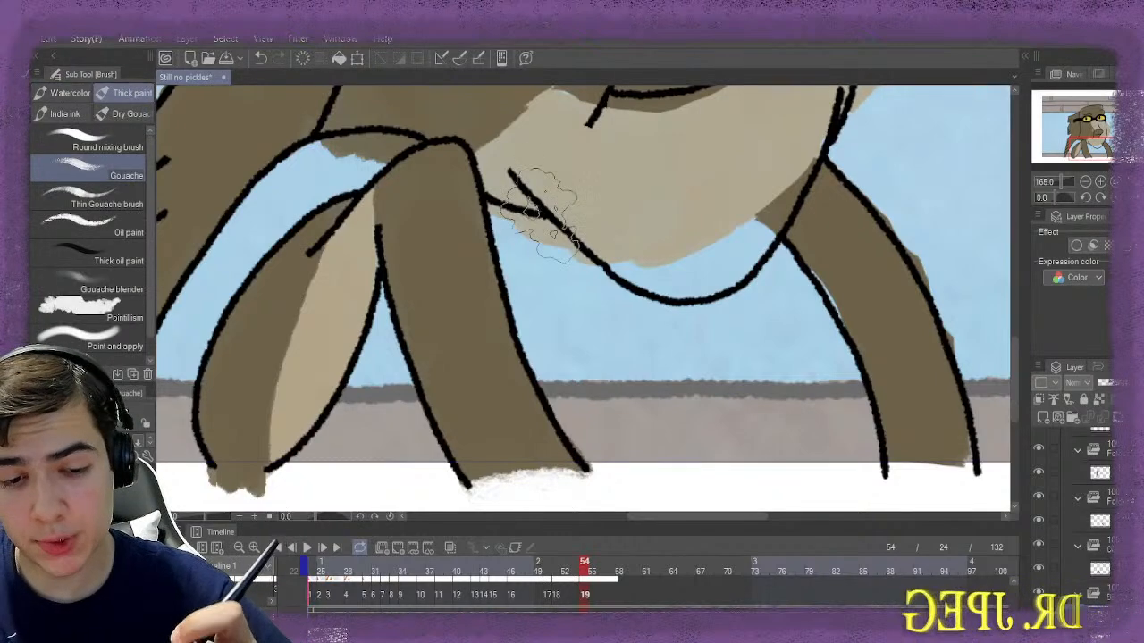
pyautogui.moveTo(505, 228)
pyautogui.mouseDown()
pyautogui.moveTo(545, 297)
pyautogui.moveTo(559, 358)
pyautogui.moveTo(557, 337)
pyautogui.moveTo(596, 329)
pyautogui.moveTo(652, 423)
pyautogui.mouseUp()
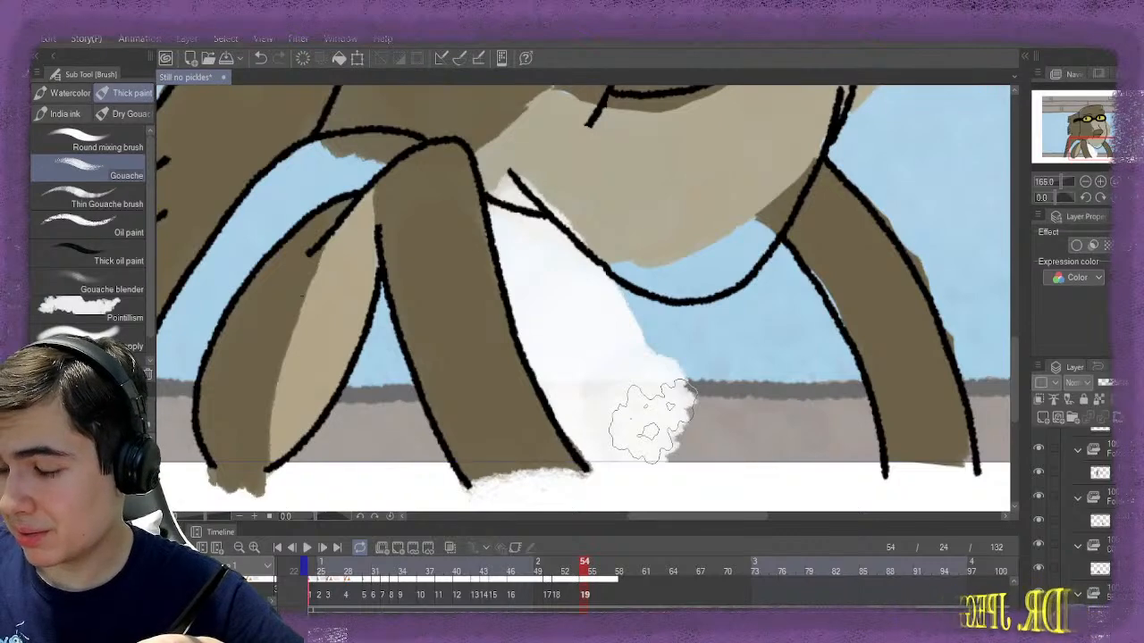
pyautogui.moveTo(651, 424)
pyautogui.mouseDown()
pyautogui.moveTo(593, 365)
pyautogui.moveTo(748, 329)
pyautogui.moveTo(774, 348)
pyautogui.moveTo(804, 344)
pyautogui.moveTo(789, 369)
pyautogui.moveTo(678, 442)
pyautogui.moveTo(823, 435)
pyautogui.moveTo(861, 449)
pyautogui.moveTo(836, 378)
pyautogui.moveTo(863, 437)
pyautogui.moveTo(809, 367)
pyautogui.moveTo(761, 335)
pyautogui.mouseUp()
pyautogui.press('e')
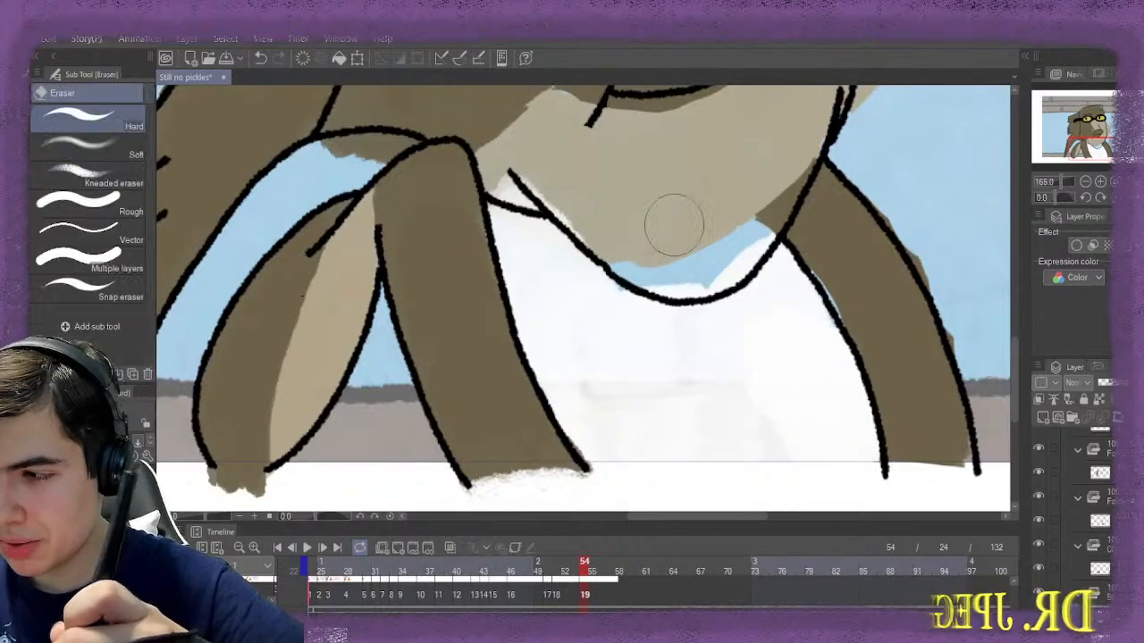
pyautogui.moveTo(637, 221)
pyautogui.mouseDown()
pyautogui.moveTo(652, 260)
pyautogui.moveTo(671, 270)
pyautogui.moveTo(706, 266)
pyautogui.moveTo(767, 209)
pyautogui.mouseUp()
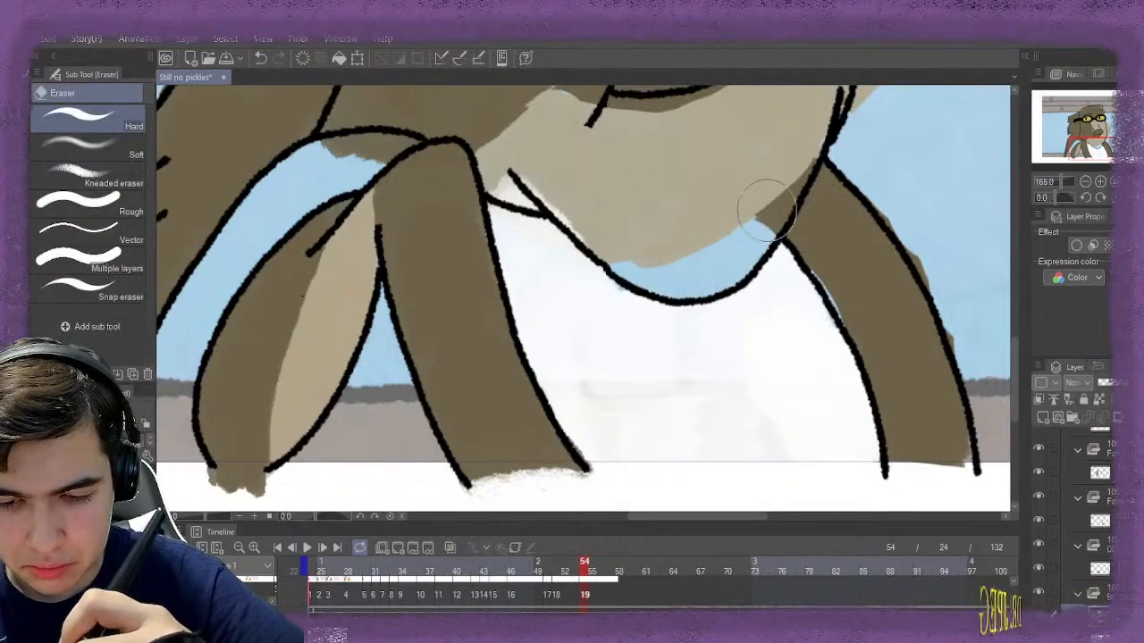
pyautogui.moveTo(595, 170)
pyautogui.mouseDown()
pyautogui.moveTo(549, 149)
pyautogui.moveTo(502, 167)
pyautogui.moveTo(559, 183)
pyautogui.mouseUp()
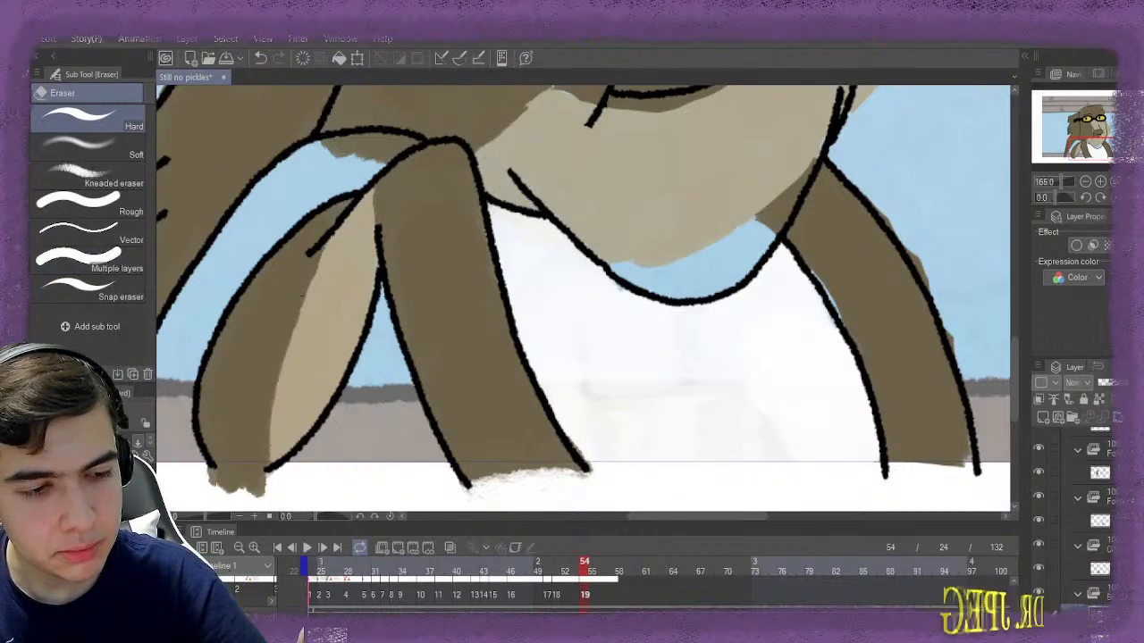
# Even out the patchy white on the frame 54 shirt with the Gouache brush and erase the overspill at the chin
pyautogui.press('b')
pyautogui.moveTo(613, 345)
pyautogui.mouseDown()
pyautogui.moveTo(658, 383)
pyautogui.moveTo(764, 398)
pyautogui.mouseUp()
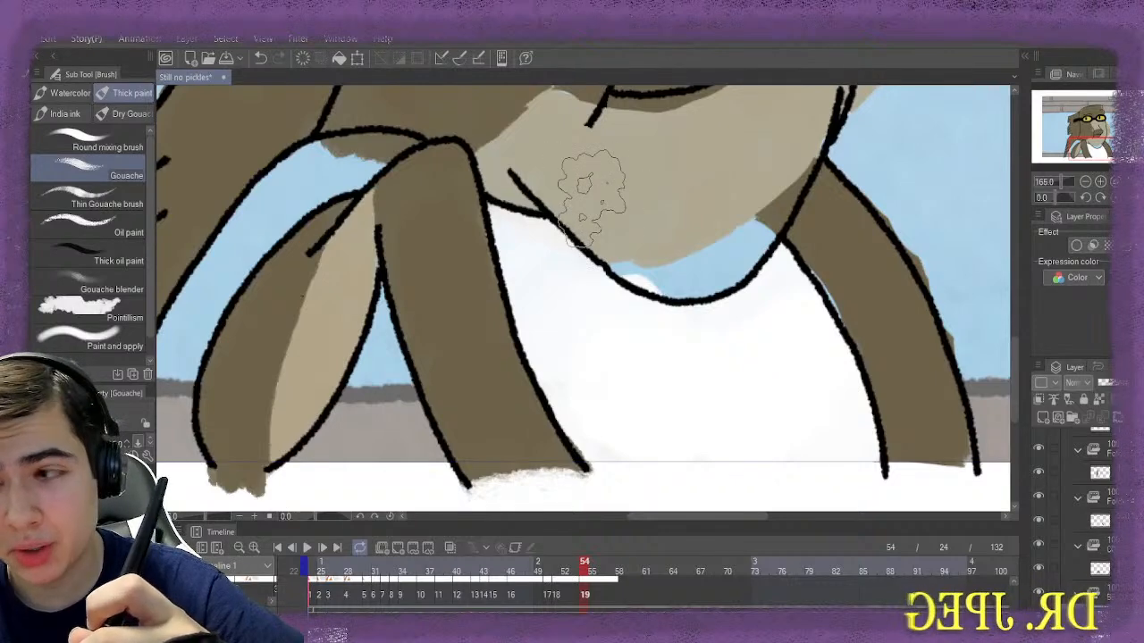
pyautogui.press('e')
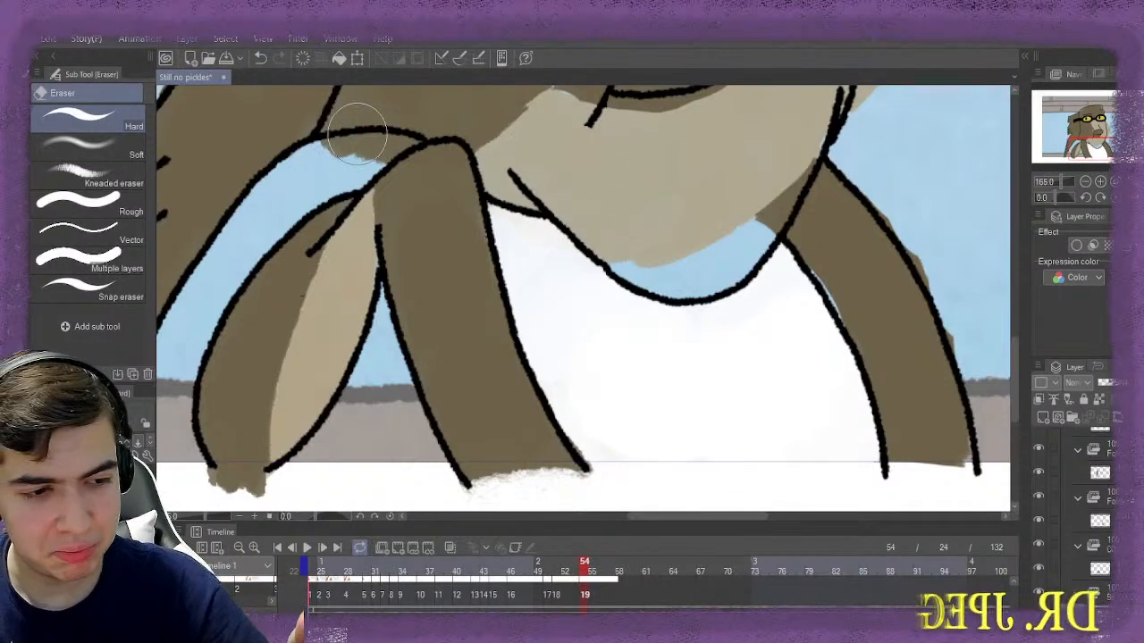
# Add a new cel on frame 55 and paint the shirt white between the arms with the Gouache brush
pyautogui.press('b')
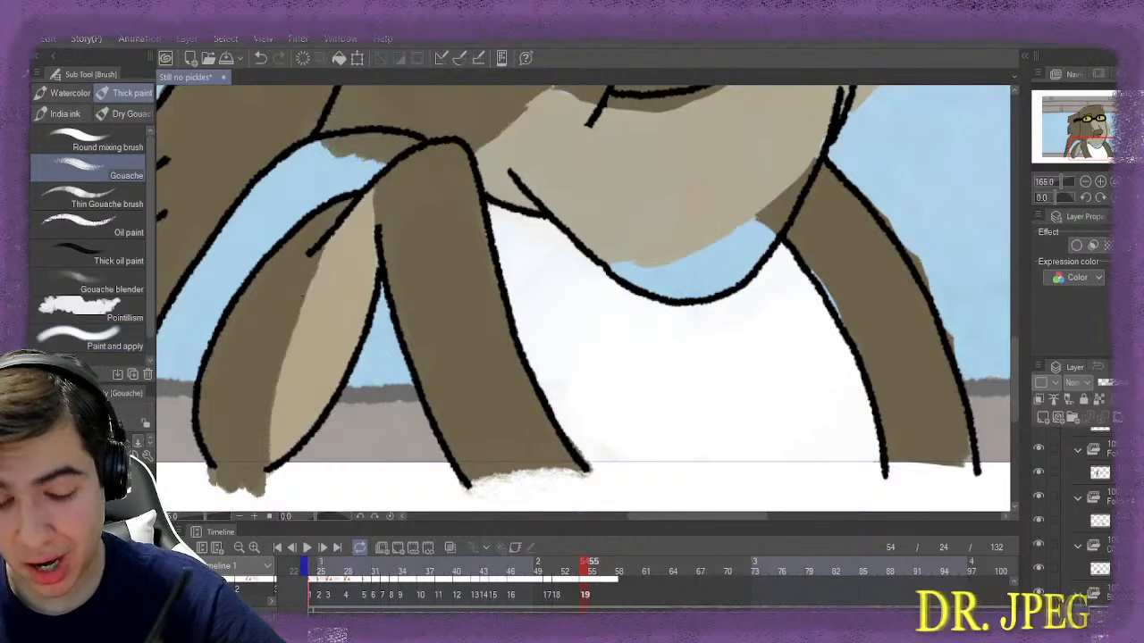
pyautogui.press('Right')
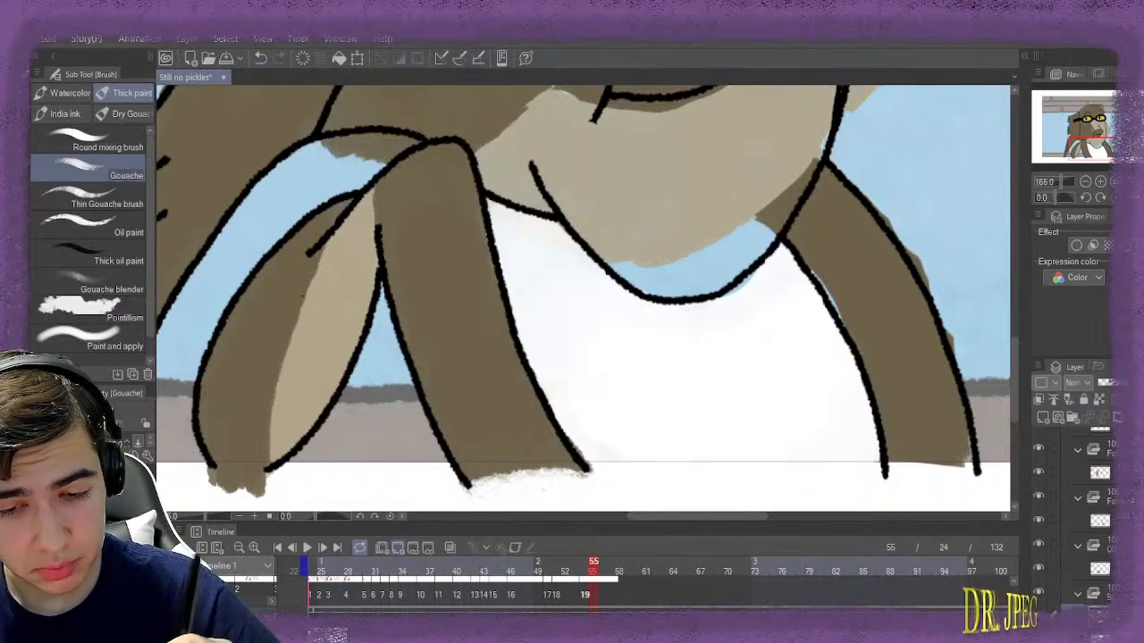
pyautogui.click(397, 548)
pyautogui.moveTo(509, 192)
pyautogui.mouseDown()
pyautogui.moveTo(532, 219)
pyautogui.moveTo(541, 277)
pyautogui.moveTo(579, 358)
pyautogui.moveTo(524, 256)
pyautogui.moveTo(524, 243)
pyautogui.moveTo(623, 438)
pyautogui.moveTo(593, 406)
pyautogui.moveTo(684, 429)
pyautogui.moveTo(849, 437)
pyautogui.moveTo(778, 438)
pyautogui.moveTo(766, 403)
pyautogui.moveTo(741, 383)
pyautogui.moveTo(774, 380)
pyautogui.moveTo(651, 345)
pyautogui.moveTo(653, 331)
pyautogui.moveTo(729, 339)
pyautogui.moveTo(760, 357)
pyautogui.moveTo(735, 370)
pyautogui.moveTo(661, 368)
pyautogui.moveTo(613, 396)
pyautogui.moveTo(745, 413)
pyautogui.moveTo(715, 417)
pyautogui.moveTo(633, 413)
pyautogui.moveTo(706, 408)
pyautogui.moveTo(766, 380)
pyautogui.mouseUp()
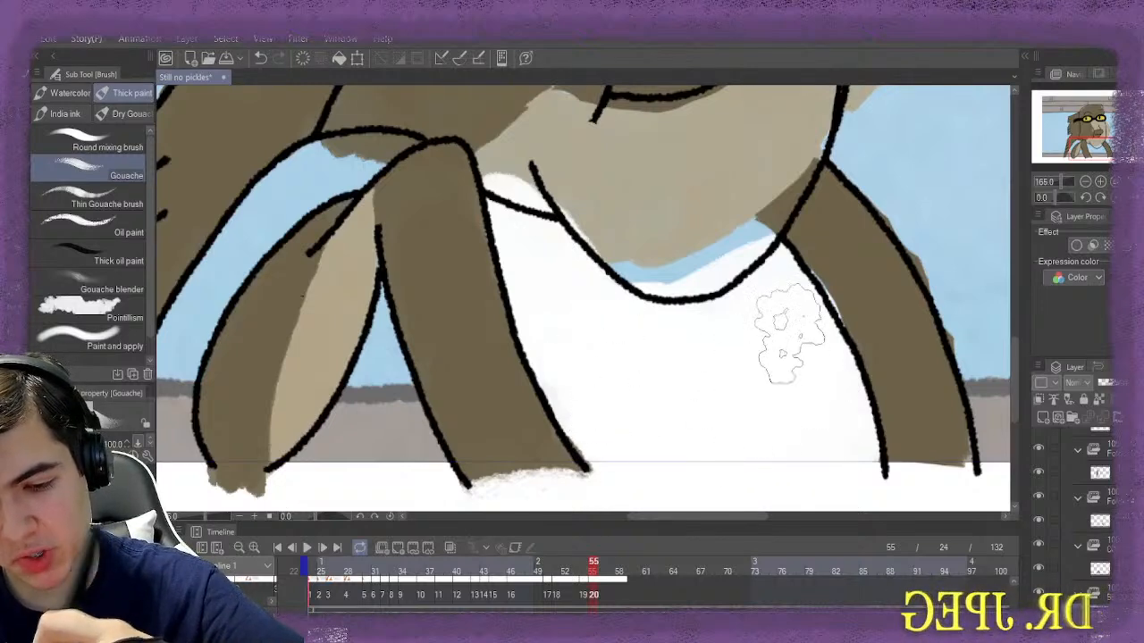
pyautogui.moveTo(524, 251)
pyautogui.mouseDown()
pyautogui.moveTo(613, 321)
pyautogui.moveTo(616, 358)
pyautogui.moveTo(575, 361)
pyautogui.moveTo(558, 279)
pyautogui.moveTo(531, 269)
pyautogui.moveTo(519, 244)
pyautogui.mouseUp()
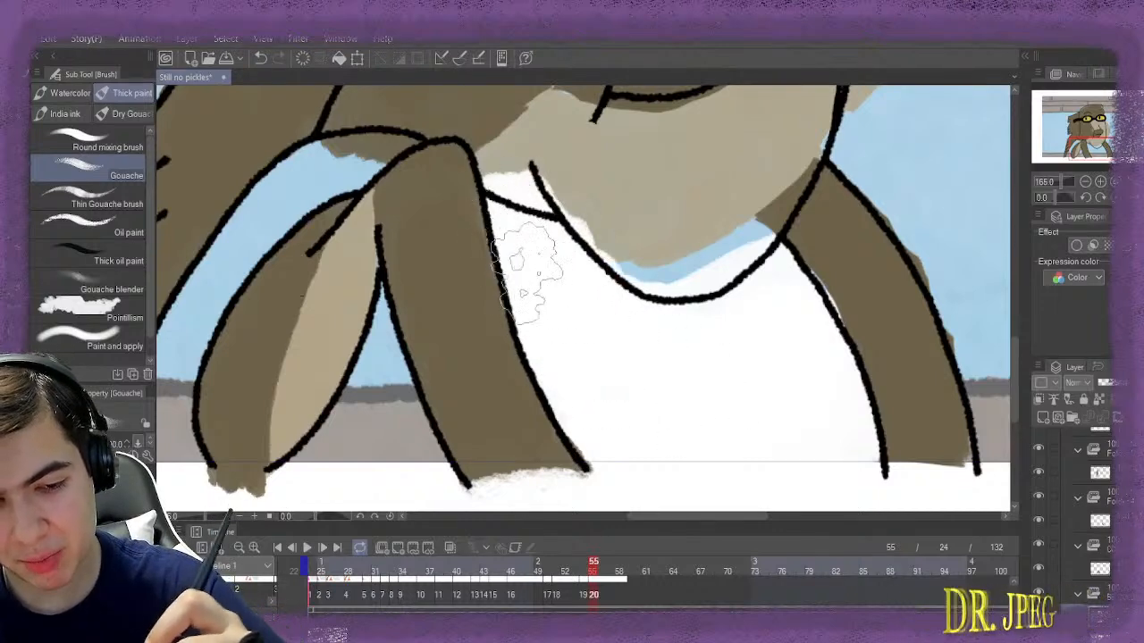
# Erase the white paint spilling above the neckline and over the chin on frame 55, redoing the first erasure
pyautogui.press('e')
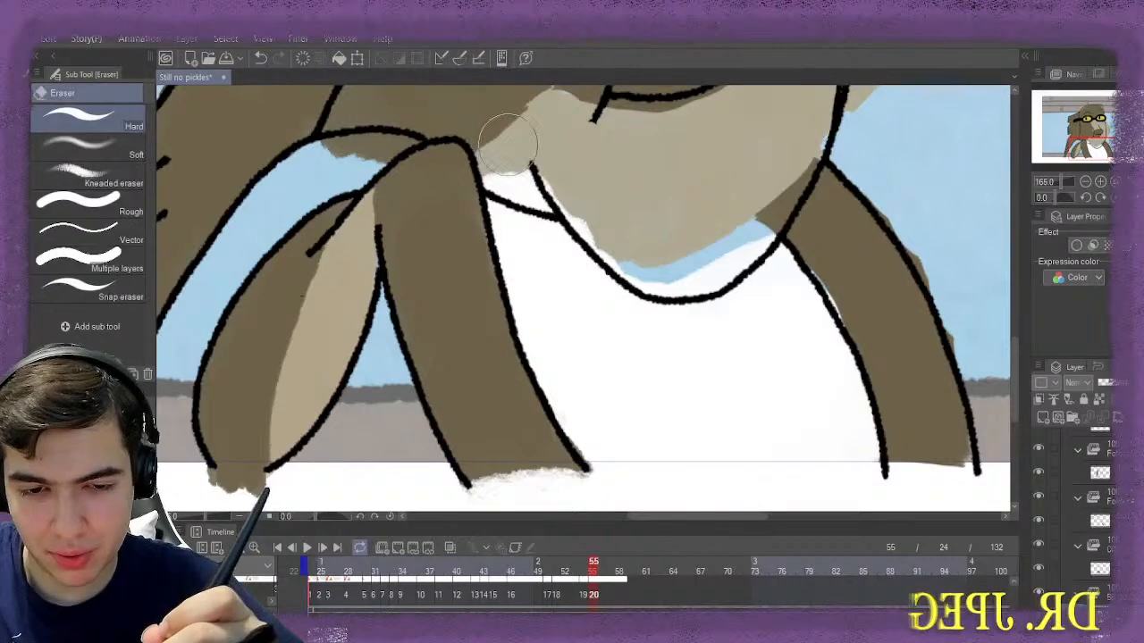
pyautogui.moveTo(492, 134)
pyautogui.mouseDown()
pyautogui.moveTo(497, 157)
pyautogui.moveTo(543, 162)
pyautogui.mouseUp()
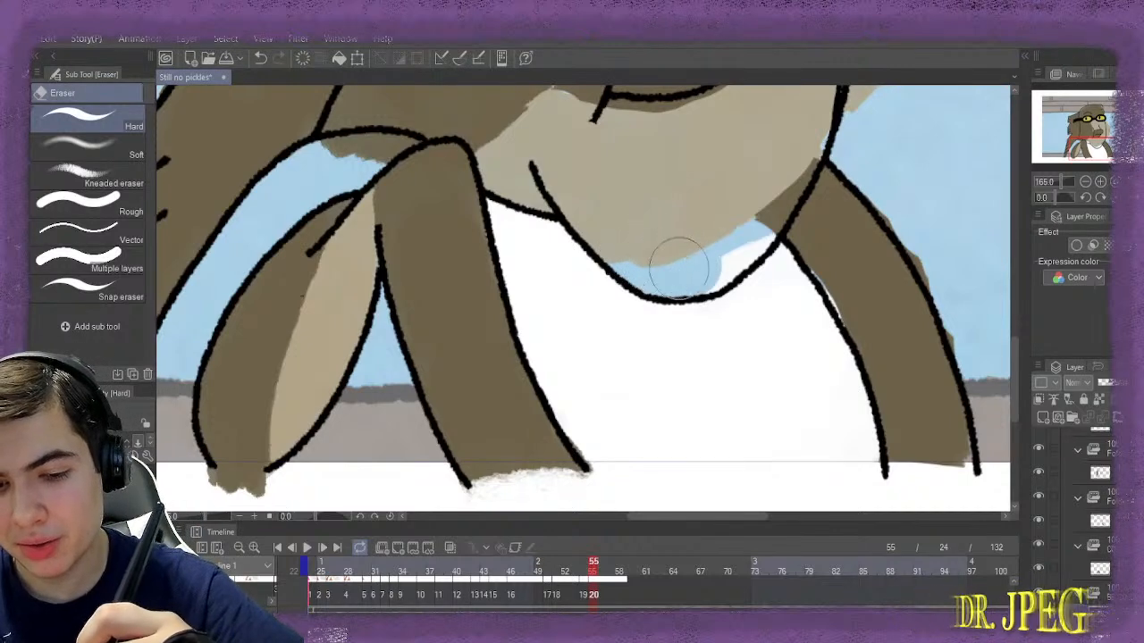
pyautogui.moveTo(679, 266); pyautogui.dragTo(743, 239)
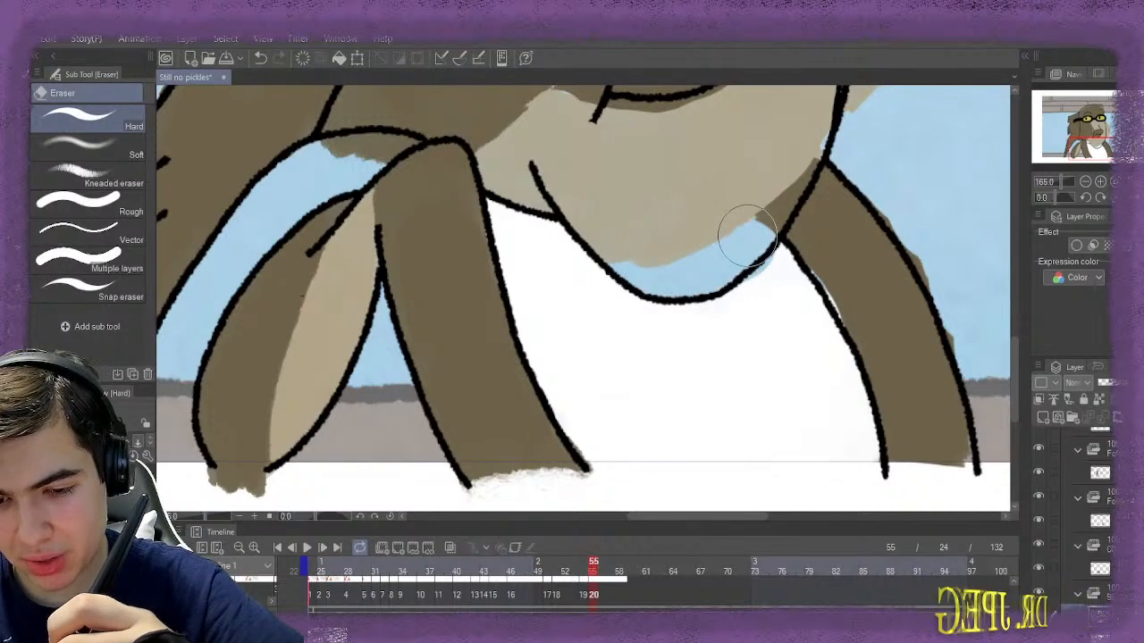
pyautogui.hotkey('ctrl', 'z')
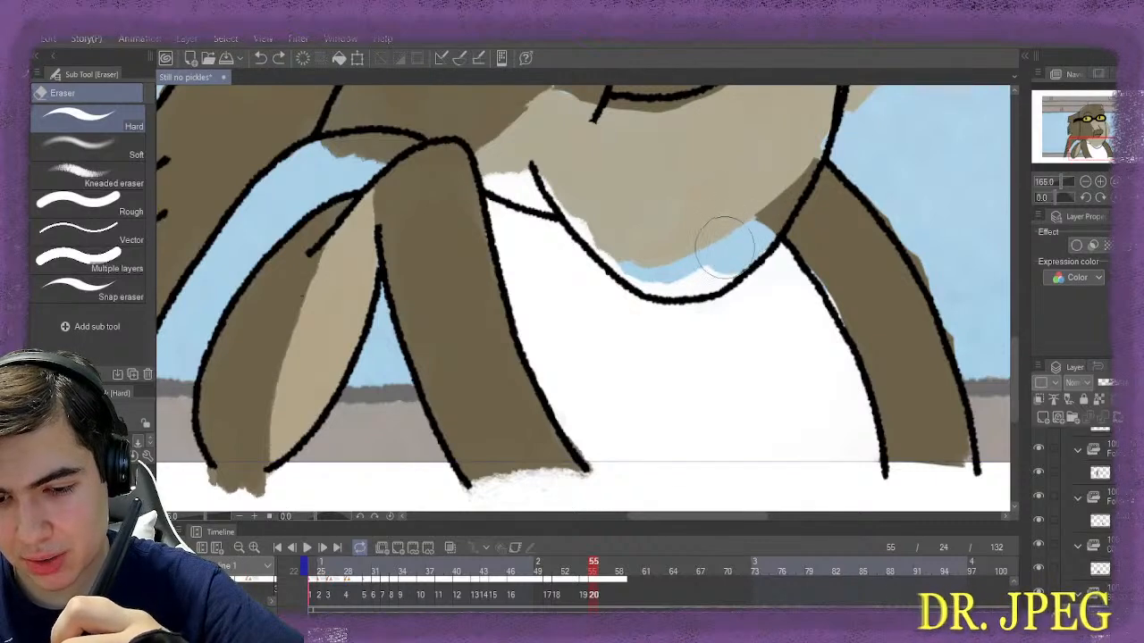
pyautogui.moveTo(724, 246)
pyautogui.mouseDown()
pyautogui.moveTo(676, 266)
pyautogui.moveTo(630, 246)
pyautogui.moveTo(557, 168)
pyautogui.moveTo(494, 165)
pyautogui.moveTo(552, 181)
pyautogui.moveTo(555, 170)
pyautogui.moveTo(520, 170)
pyautogui.mouseUp()
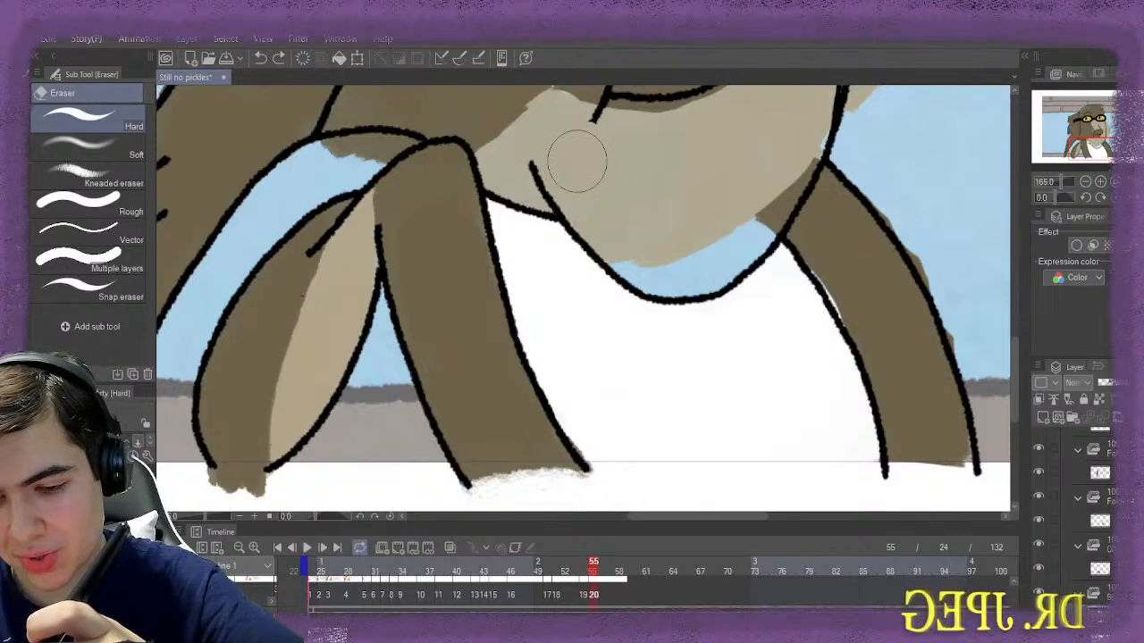
pyautogui.moveTo(836, 281); pyautogui.dragTo(851, 286)
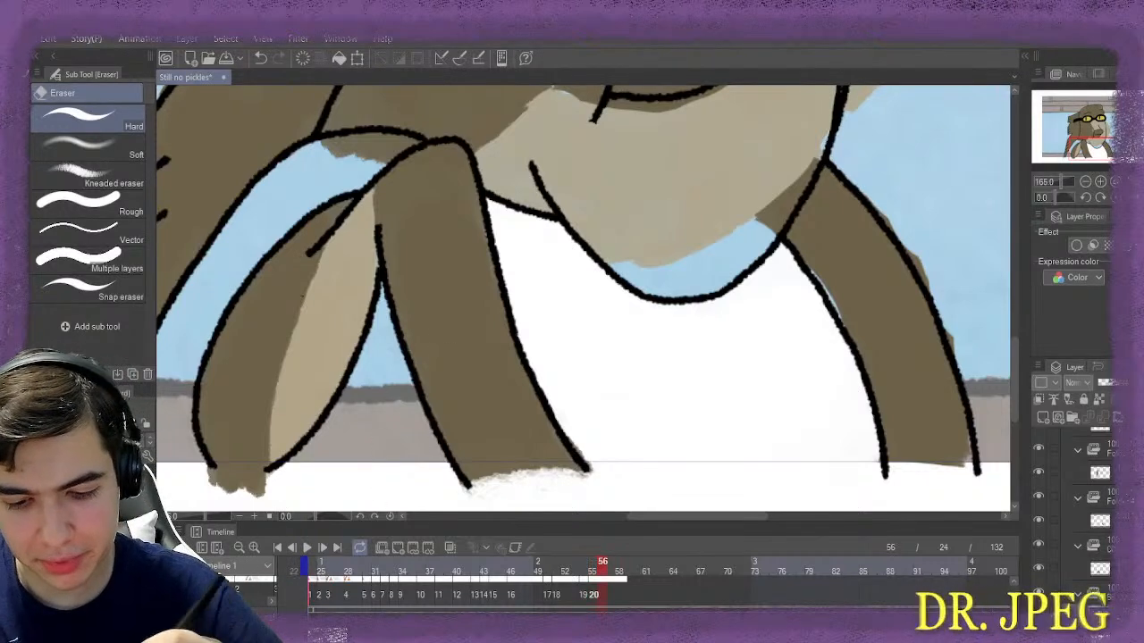
# Add a new cel on frame 57 and fill the shirt area between the arms with white Gouache
pyautogui.press('Right')
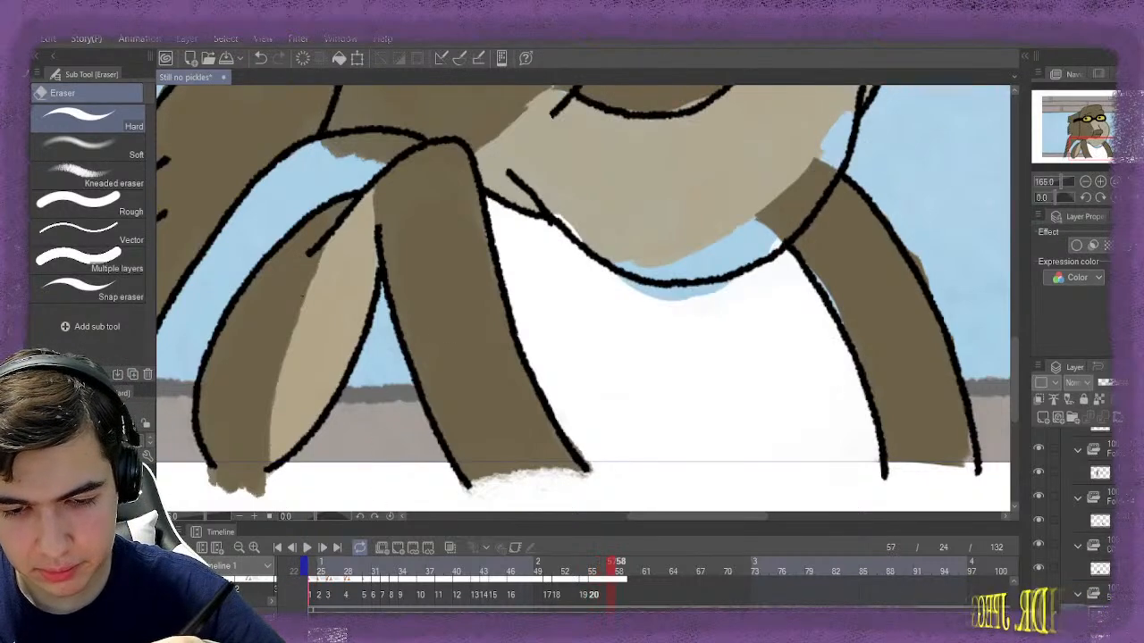
pyautogui.click(398, 548)
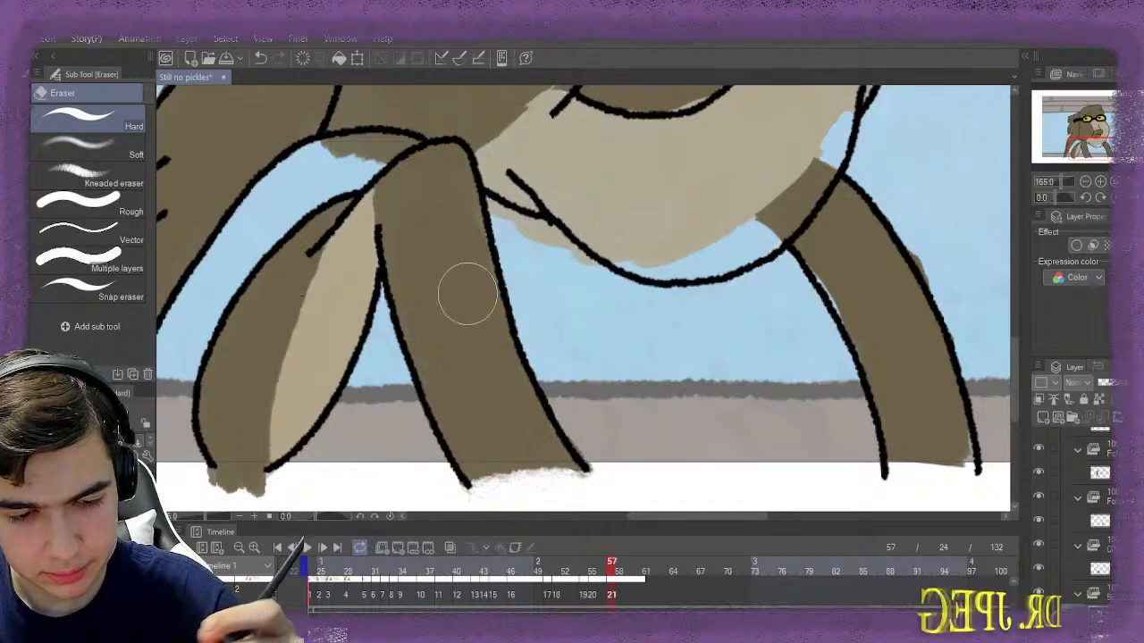
pyautogui.press('b')
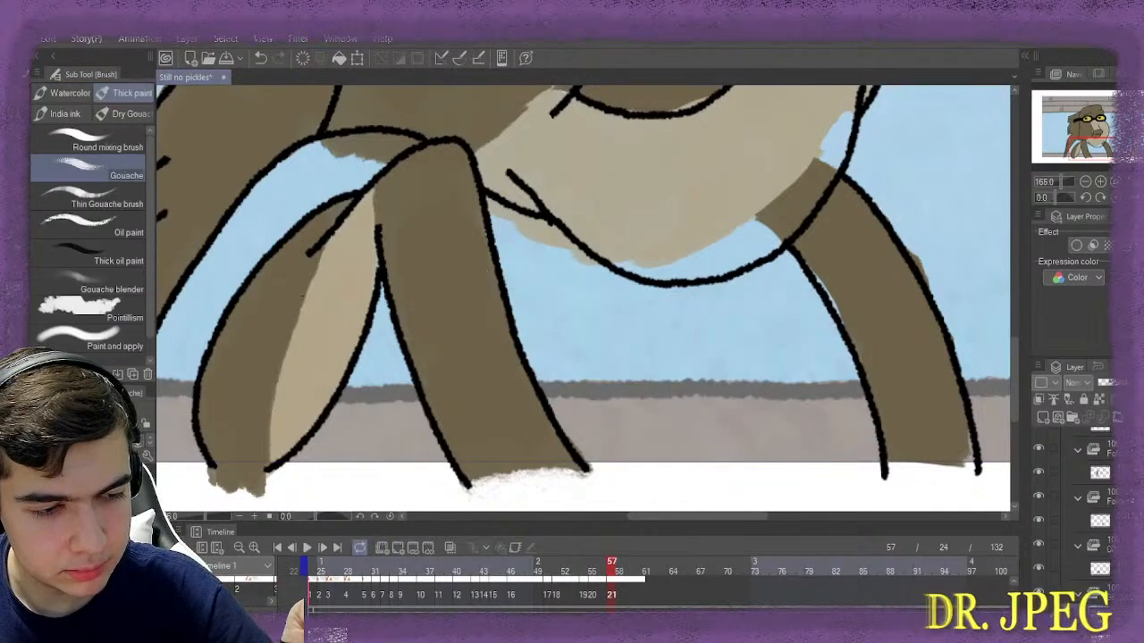
pyautogui.moveTo(545, 268)
pyautogui.mouseDown()
pyautogui.moveTo(552, 308)
pyautogui.moveTo(532, 299)
pyautogui.moveTo(532, 241)
pyautogui.moveTo(585, 272)
pyautogui.moveTo(634, 356)
pyautogui.moveTo(654, 427)
pyautogui.moveTo(681, 427)
pyautogui.moveTo(620, 402)
pyautogui.moveTo(607, 348)
pyautogui.moveTo(746, 309)
pyautogui.moveTo(806, 382)
pyautogui.moveTo(866, 431)
pyautogui.moveTo(848, 377)
pyautogui.moveTo(802, 311)
pyautogui.moveTo(793, 329)
pyautogui.moveTo(580, 346)
pyautogui.moveTo(608, 430)
pyautogui.moveTo(637, 449)
pyautogui.moveTo(672, 416)
pyautogui.mouseUp()
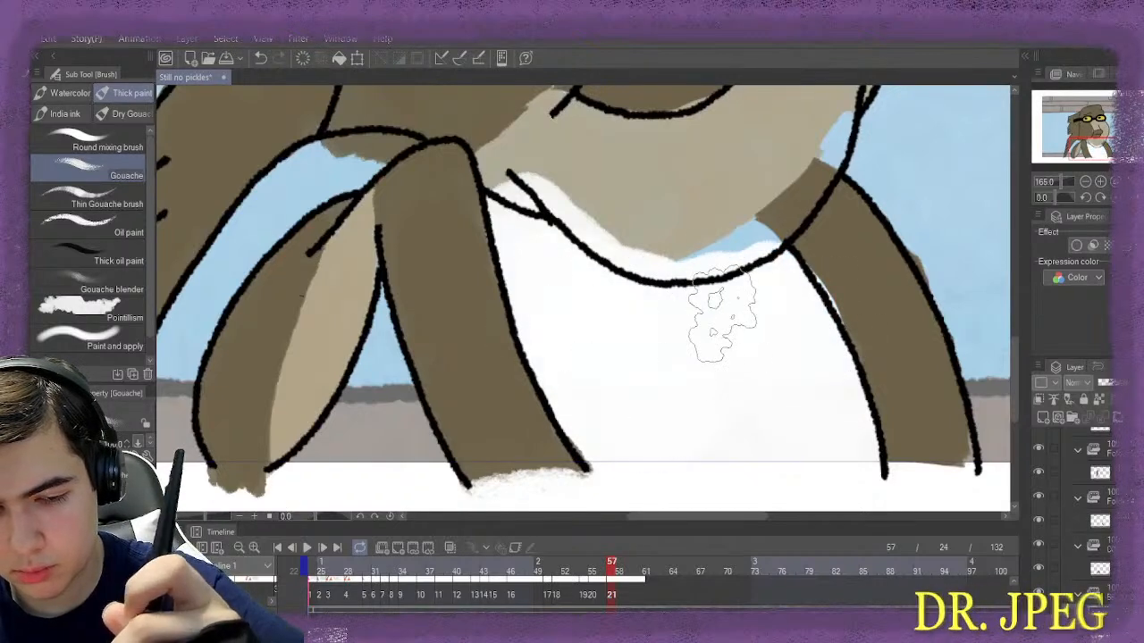
# Clean up the frame 57 shirt by erasing the white overspill along the chin line with the Hard eraser
pyautogui.press('e')
pyautogui.moveTo(526, 152)
pyautogui.mouseDown()
pyautogui.moveTo(613, 195)
pyautogui.moveTo(605, 211)
pyautogui.moveTo(588, 204)
pyautogui.moveTo(616, 234)
pyautogui.moveTo(626, 220)
pyautogui.moveTo(639, 241)
pyautogui.moveTo(685, 244)
pyautogui.moveTo(681, 234)
pyautogui.moveTo(678, 251)
pyautogui.moveTo(690, 252)
pyautogui.moveTo(731, 234)
pyautogui.mouseUp()
pyautogui.hotkey('ctrl', 'z')
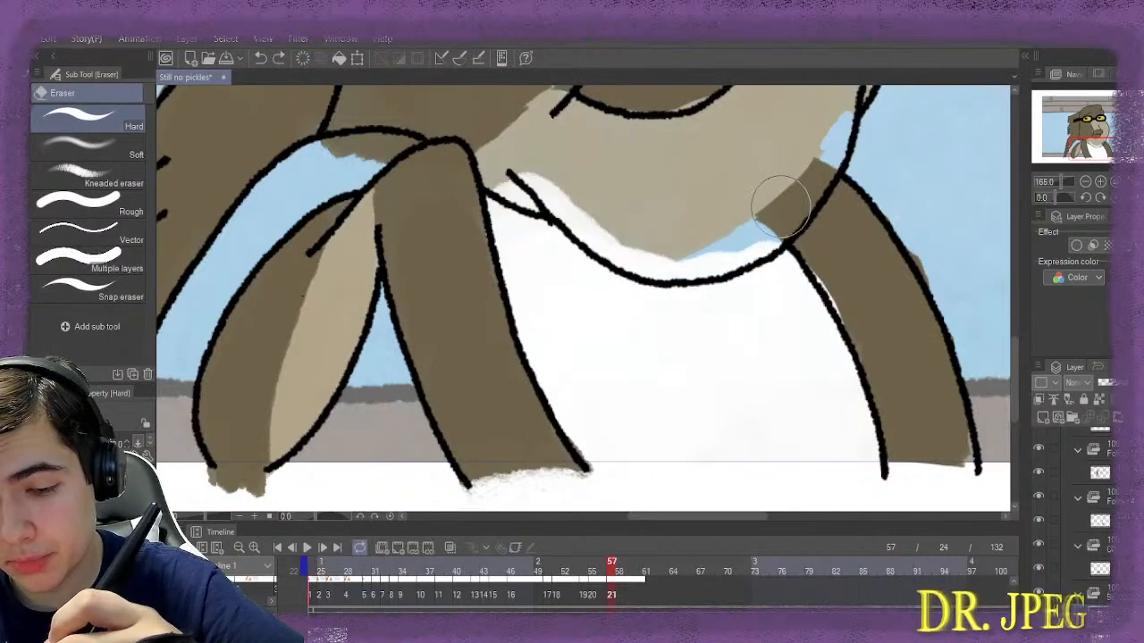
pyautogui.moveTo(689, 247)
pyautogui.mouseDown()
pyautogui.moveTo(655, 241)
pyautogui.moveTo(709, 249)
pyautogui.moveTo(656, 244)
pyautogui.moveTo(550, 168)
pyautogui.moveTo(509, 168)
pyautogui.moveTo(592, 198)
pyautogui.moveTo(643, 234)
pyautogui.mouseUp()
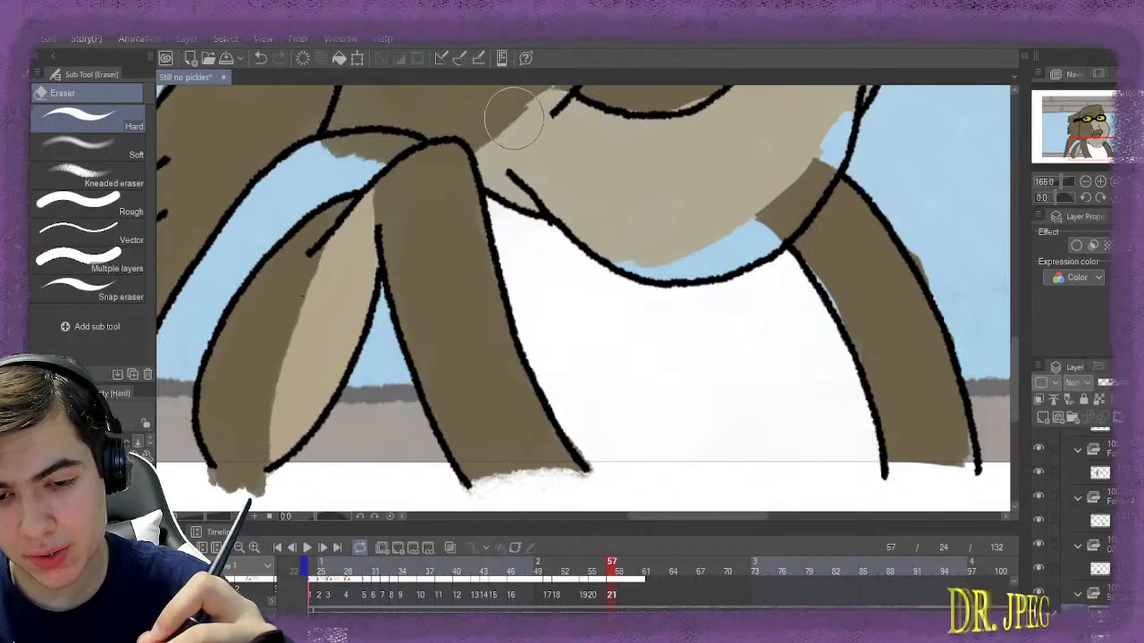
pyautogui.moveTo(514, 119); pyautogui.dragTo(626, 147)
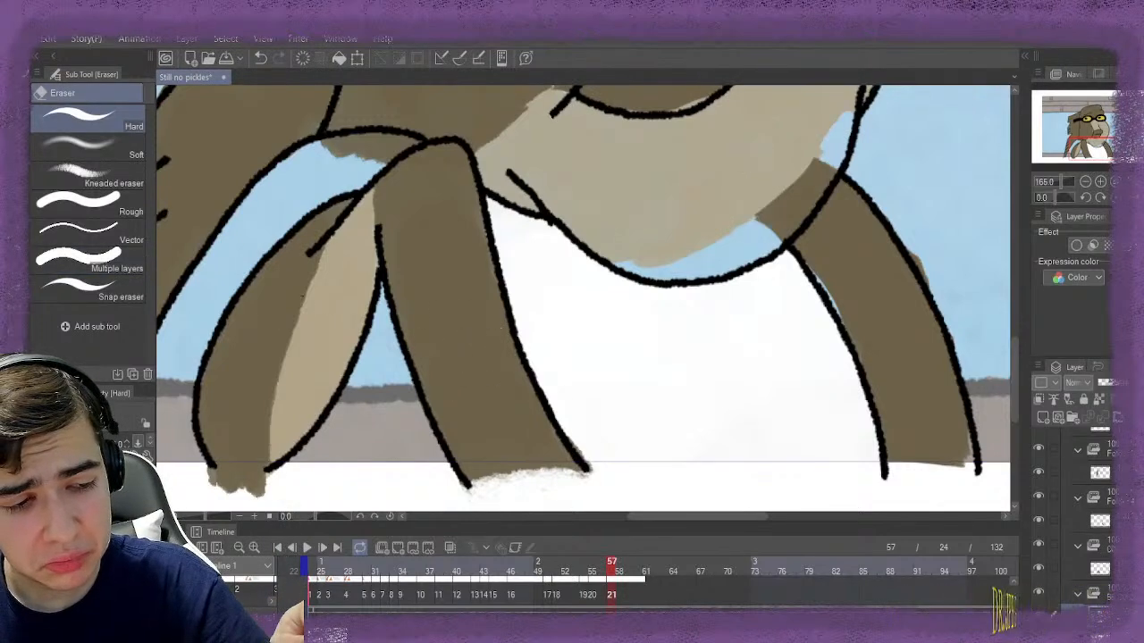
# Add a new cel on frame 58 and paint the shirt white up to the chin line with the Gouache brush
pyautogui.press('b')
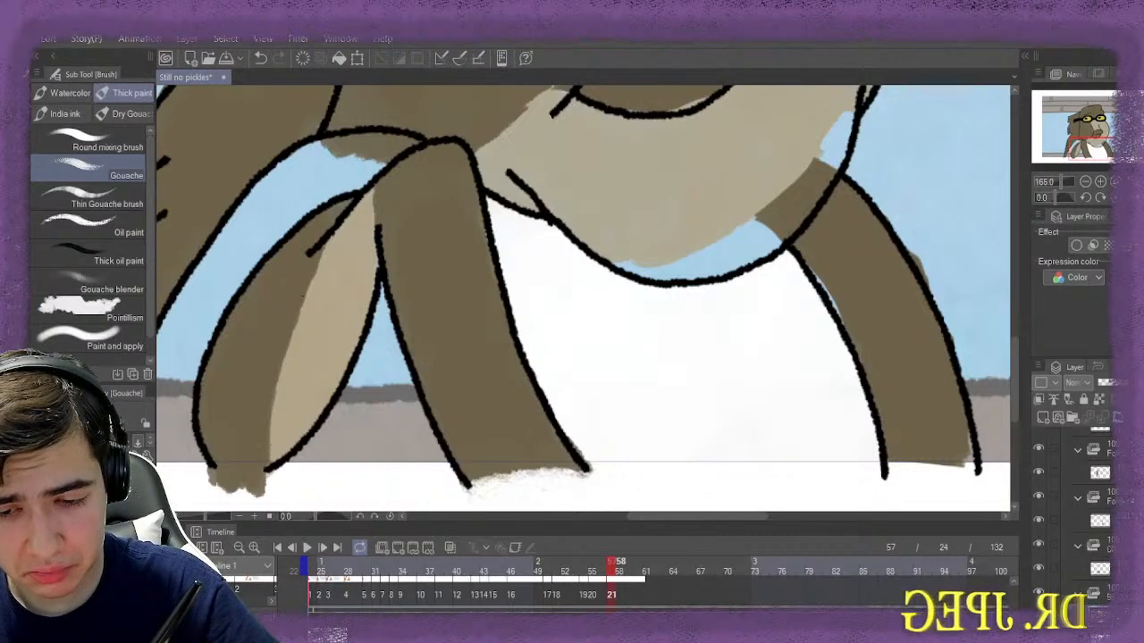
pyautogui.press('Right')
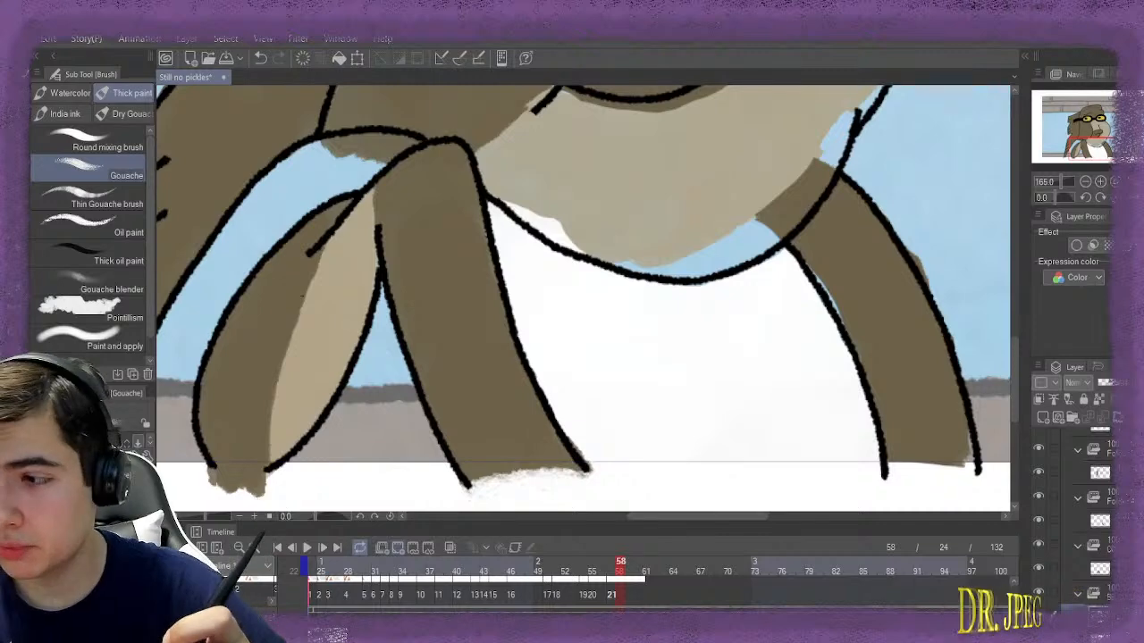
pyautogui.hotkey('ctrl', 'shift', 'n')
pyautogui.moveTo(528, 223)
pyautogui.mouseDown()
pyautogui.moveTo(546, 249)
pyautogui.moveTo(574, 320)
pyautogui.moveTo(609, 362)
pyautogui.moveTo(591, 425)
pyautogui.moveTo(583, 420)
pyautogui.moveTo(843, 418)
pyautogui.moveTo(816, 356)
pyautogui.moveTo(719, 356)
pyautogui.moveTo(724, 337)
pyautogui.moveTo(604, 306)
pyautogui.moveTo(699, 334)
pyautogui.moveTo(774, 317)
pyautogui.moveTo(726, 360)
pyautogui.moveTo(776, 391)
pyautogui.moveTo(790, 429)
pyautogui.moveTo(704, 412)
pyautogui.moveTo(654, 412)
pyautogui.moveTo(654, 424)
pyautogui.moveTo(643, 400)
pyautogui.moveTo(593, 386)
pyautogui.moveTo(623, 399)
pyautogui.moveTo(578, 350)
pyautogui.mouseUp()
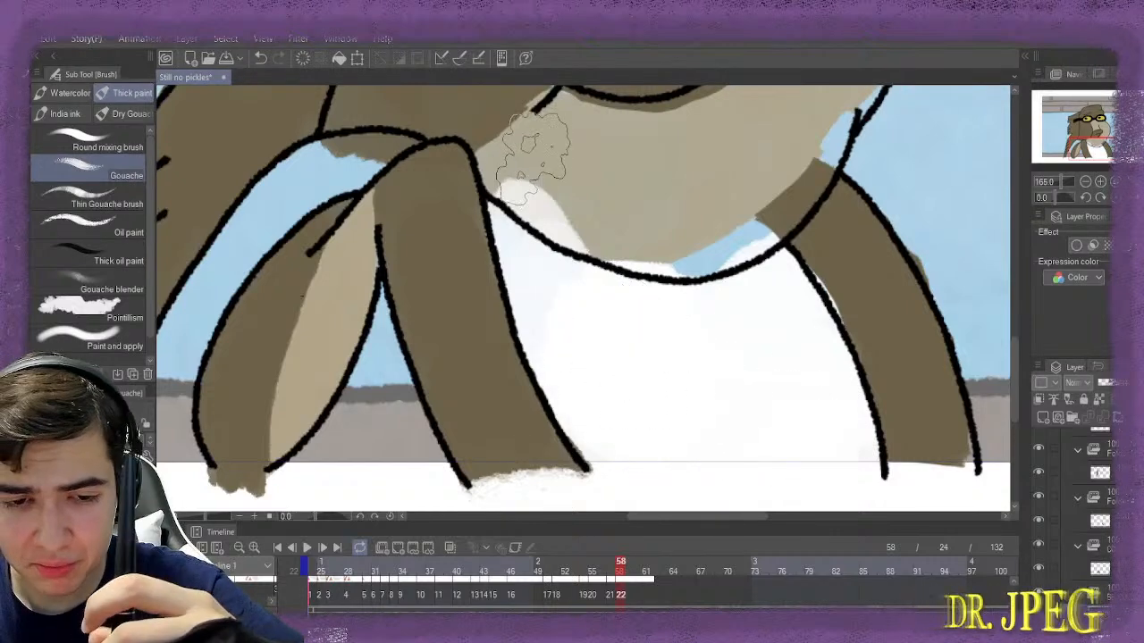
# Erase the white spill above the chin line on frame 58, undoing the erasure that cuts into the shirt beside the arm
pyautogui.press('e')
pyautogui.moveTo(566, 153)
pyautogui.mouseDown()
pyautogui.moveTo(526, 161)
pyautogui.moveTo(572, 208)
pyautogui.moveTo(536, 190)
pyautogui.moveTo(576, 219)
pyautogui.moveTo(559, 212)
pyautogui.moveTo(652, 206)
pyautogui.moveTo(644, 227)
pyautogui.moveTo(606, 224)
pyautogui.moveTo(647, 242)
pyautogui.mouseUp()
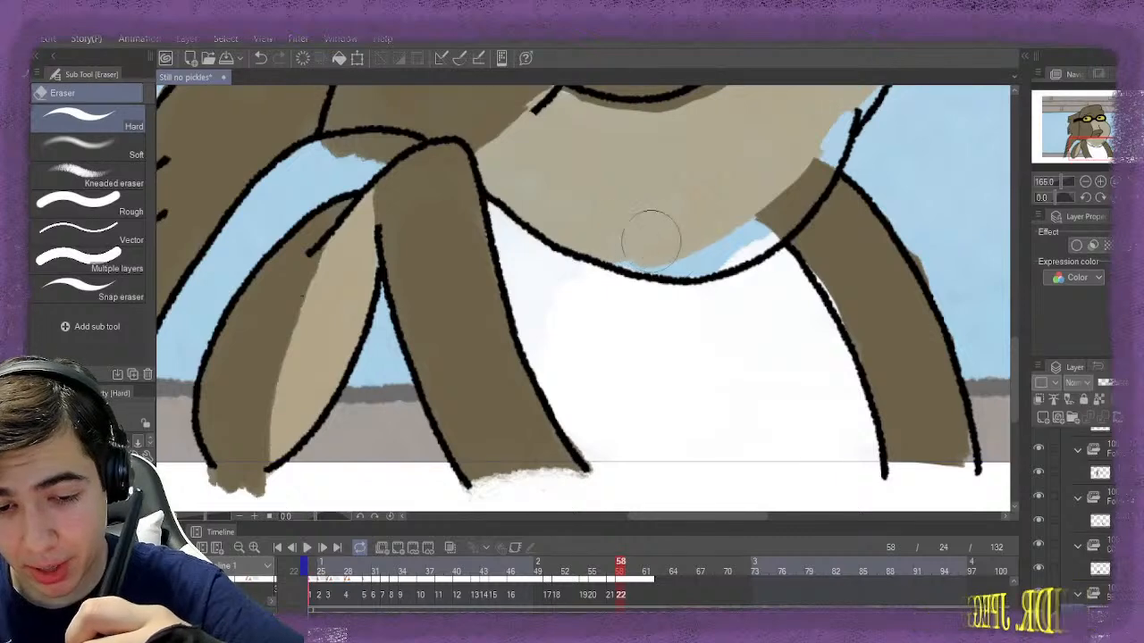
pyautogui.moveTo(726, 227); pyautogui.dragTo(732, 224)
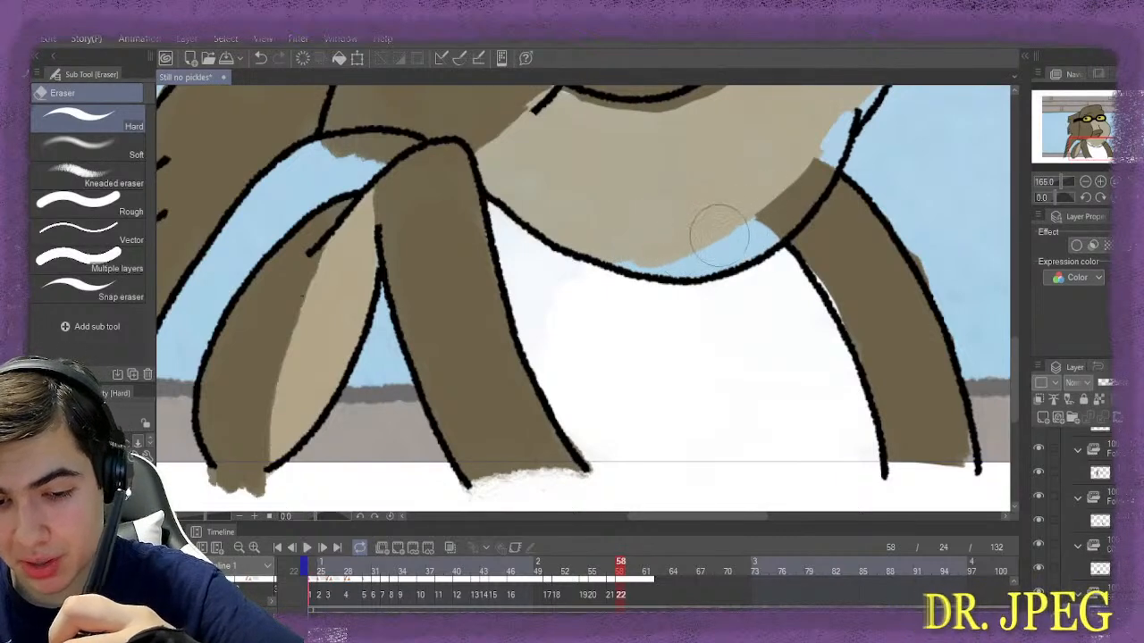
pyautogui.moveTo(792, 194); pyautogui.dragTo(859, 286)
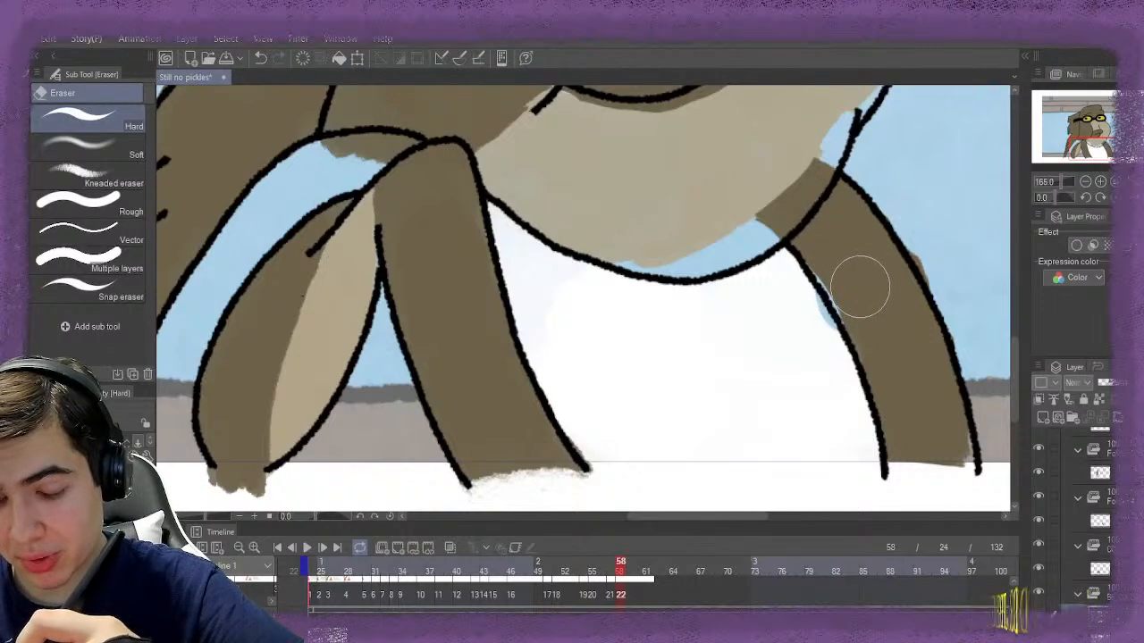
pyautogui.hotkey('ctrl', 'z')
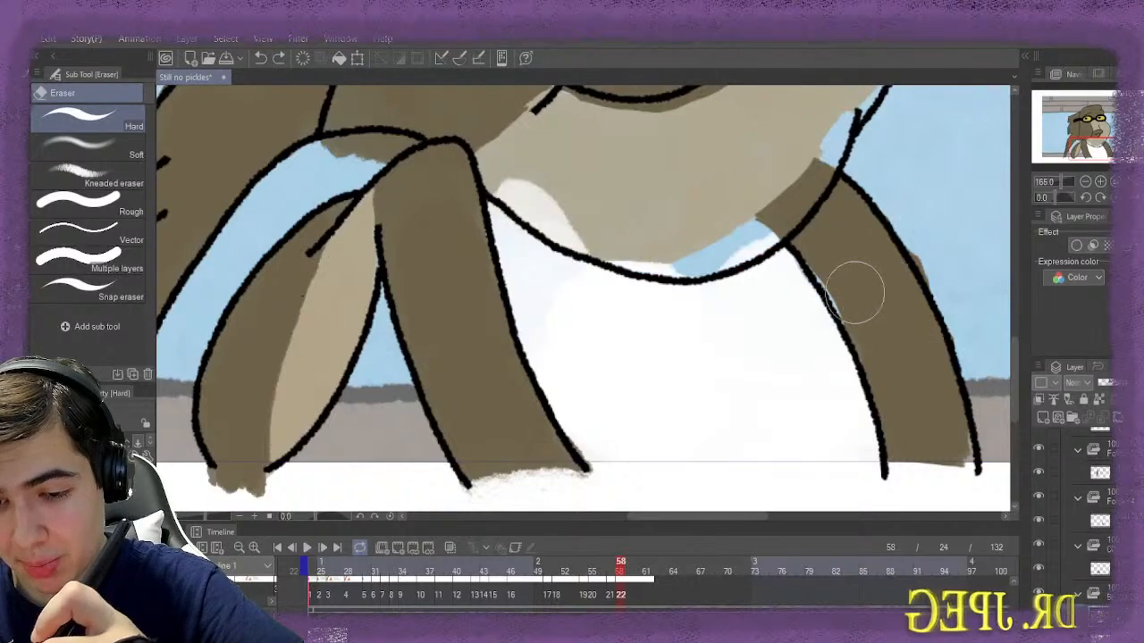
pyautogui.moveTo(776, 188); pyautogui.dragTo(756, 216)
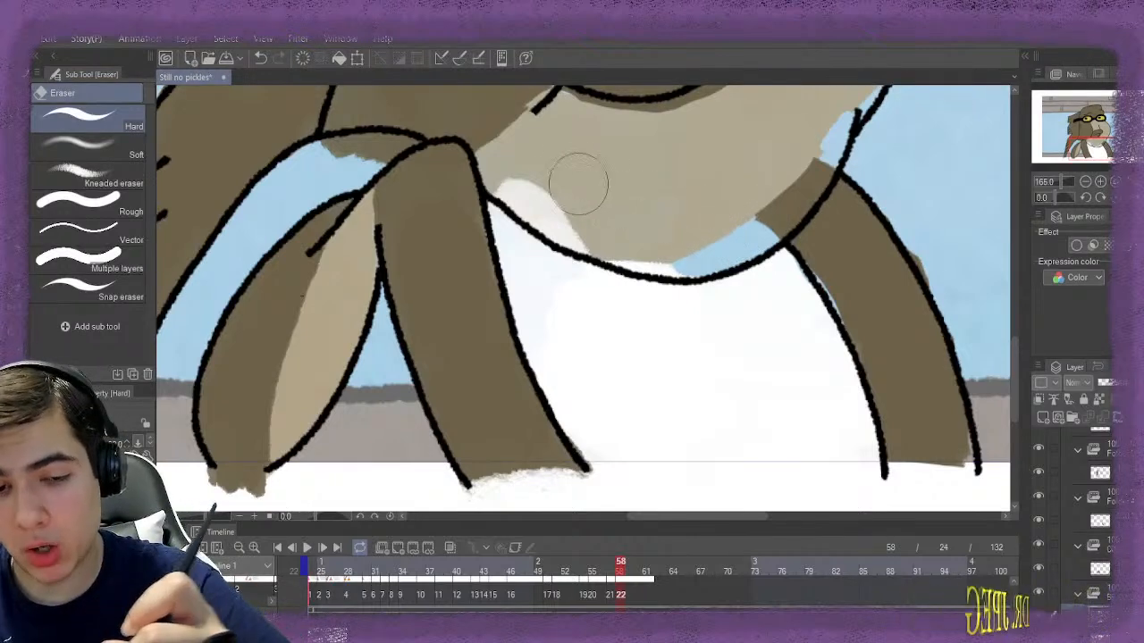
pyautogui.moveTo(575, 179)
pyautogui.mouseDown()
pyautogui.moveTo(518, 166)
pyautogui.moveTo(567, 201)
pyautogui.moveTo(546, 202)
pyautogui.moveTo(567, 196)
pyautogui.mouseUp()
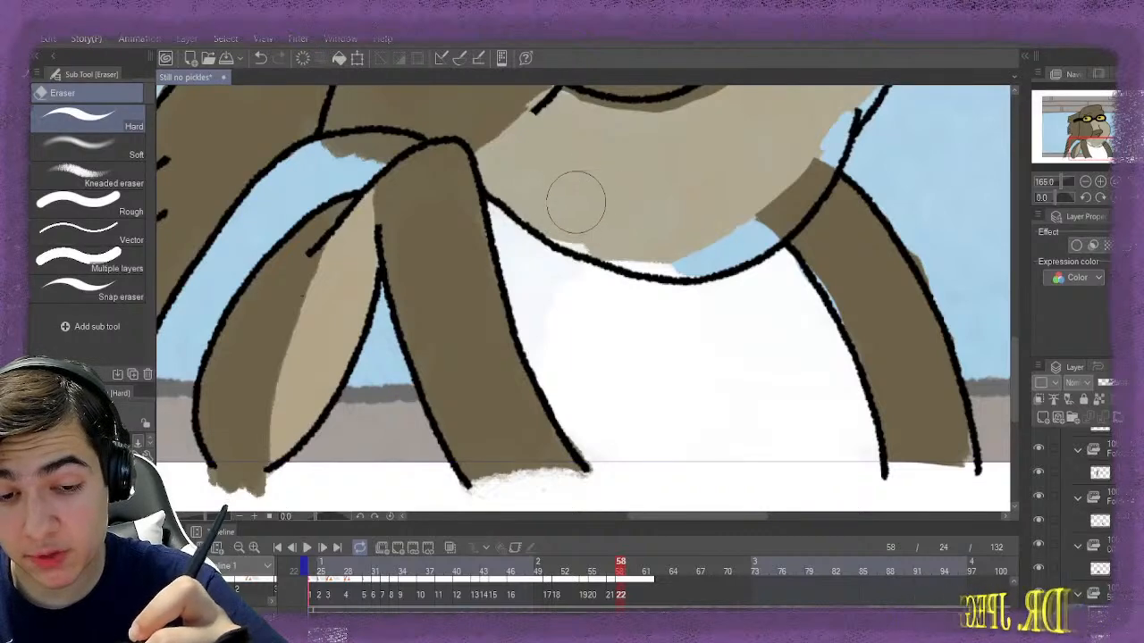
pyautogui.moveTo(563, 208); pyautogui.dragTo(657, 249)
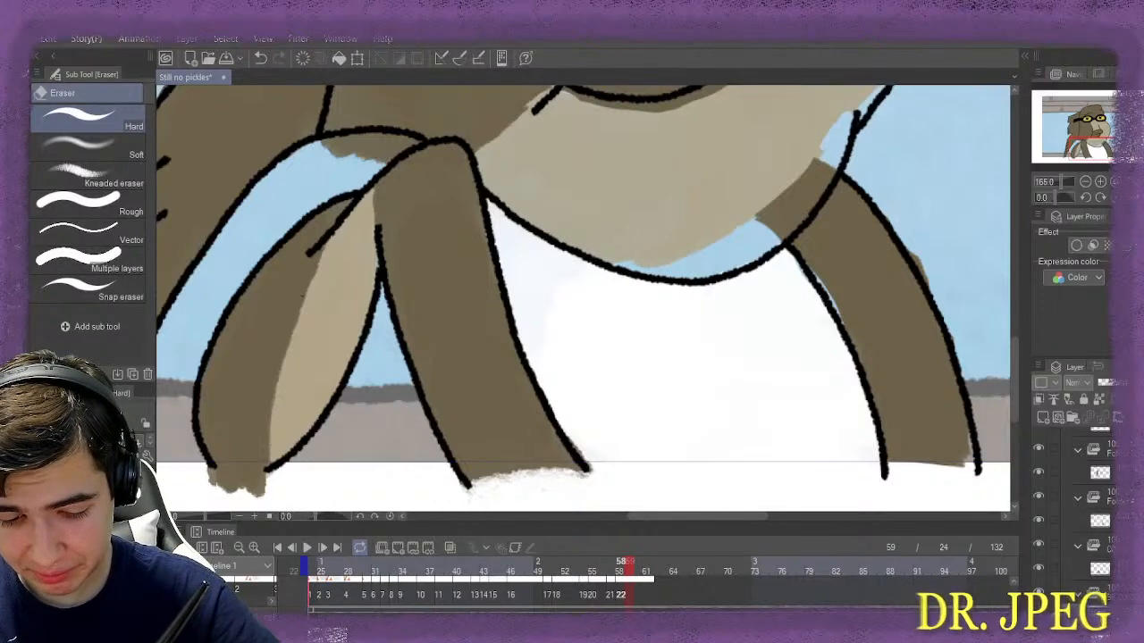
# Add a new cel on frame 59 and paint the shirt between the arms with white Gouache
pyautogui.click(398, 548)
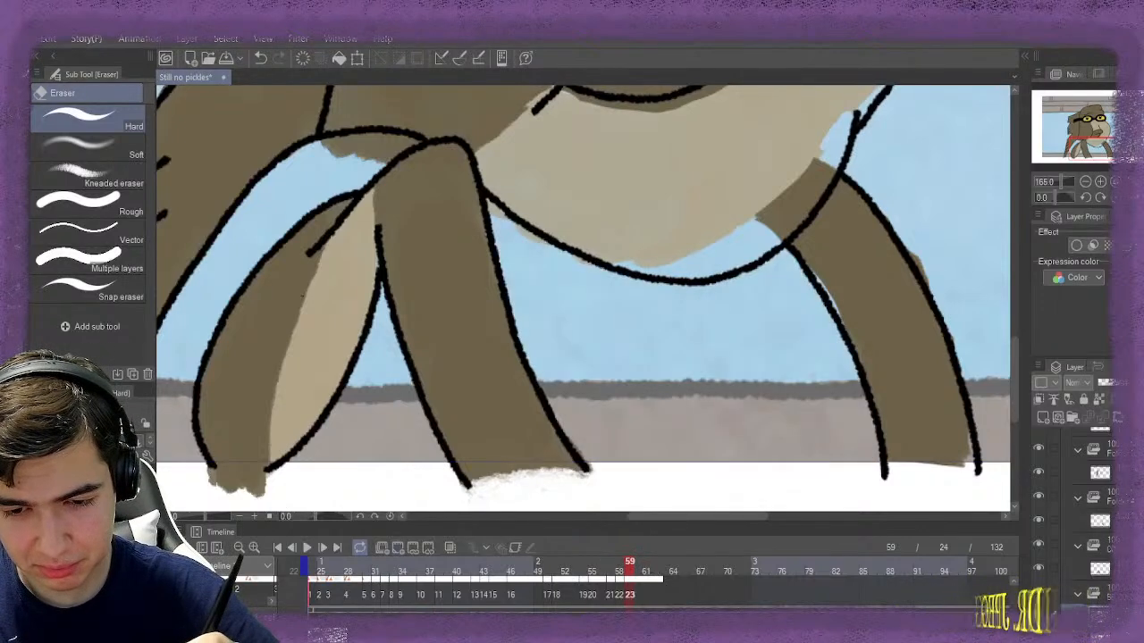
pyautogui.press('b')
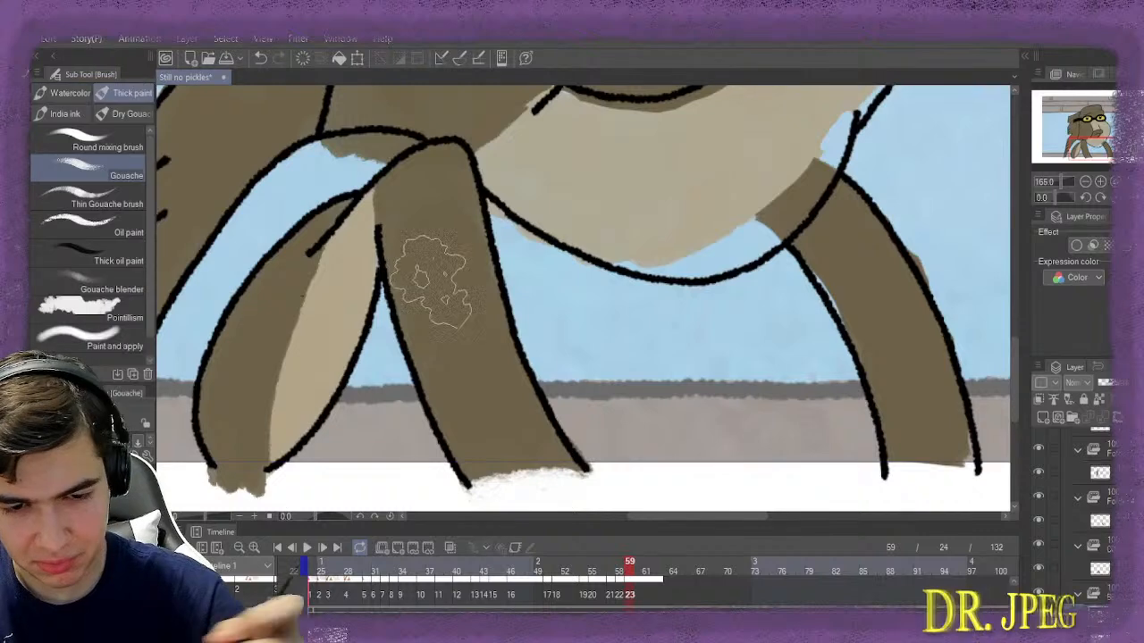
pyautogui.moveTo(527, 239)
pyautogui.mouseDown()
pyautogui.moveTo(567, 306)
pyautogui.moveTo(681, 407)
pyautogui.moveTo(795, 420)
pyautogui.moveTo(795, 435)
pyautogui.moveTo(866, 418)
pyautogui.moveTo(858, 444)
pyautogui.moveTo(877, 422)
pyautogui.moveTo(687, 337)
pyautogui.moveTo(729, 320)
pyautogui.moveTo(585, 329)
pyautogui.moveTo(619, 391)
pyautogui.moveTo(755, 400)
pyautogui.moveTo(661, 375)
pyautogui.mouseUp()
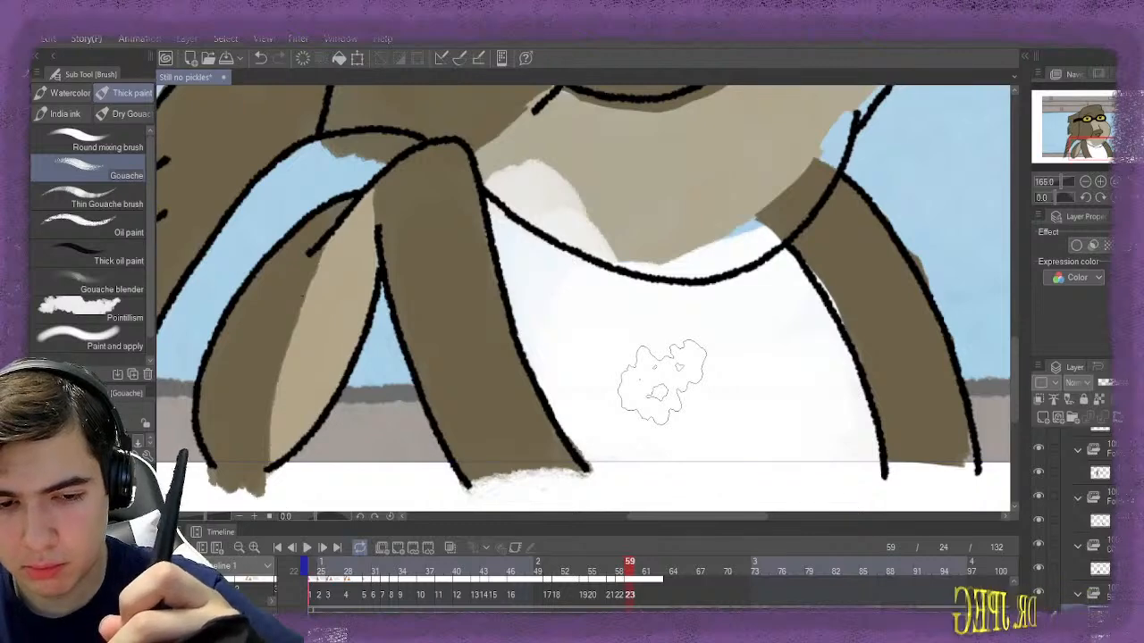
# Erase the white overspill on the chin and above the neckline on frame 59, redoing the first erasure
pyautogui.press('e')
pyautogui.moveTo(518, 143)
pyautogui.mouseDown()
pyautogui.moveTo(508, 169)
pyautogui.moveTo(597, 223)
pyautogui.moveTo(568, 209)
pyautogui.moveTo(582, 223)
pyautogui.moveTo(645, 240)
pyautogui.moveTo(709, 237)
pyautogui.moveTo(674, 250)
pyautogui.moveTo(747, 228)
pyautogui.mouseUp()
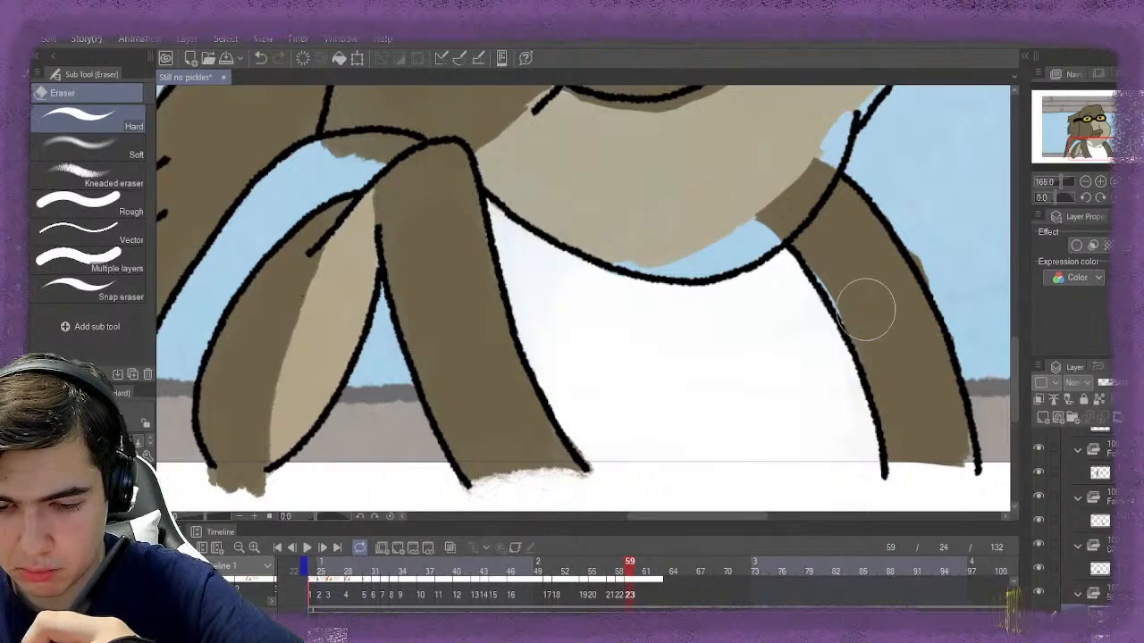
pyautogui.hotkey('ctrl', 'z')
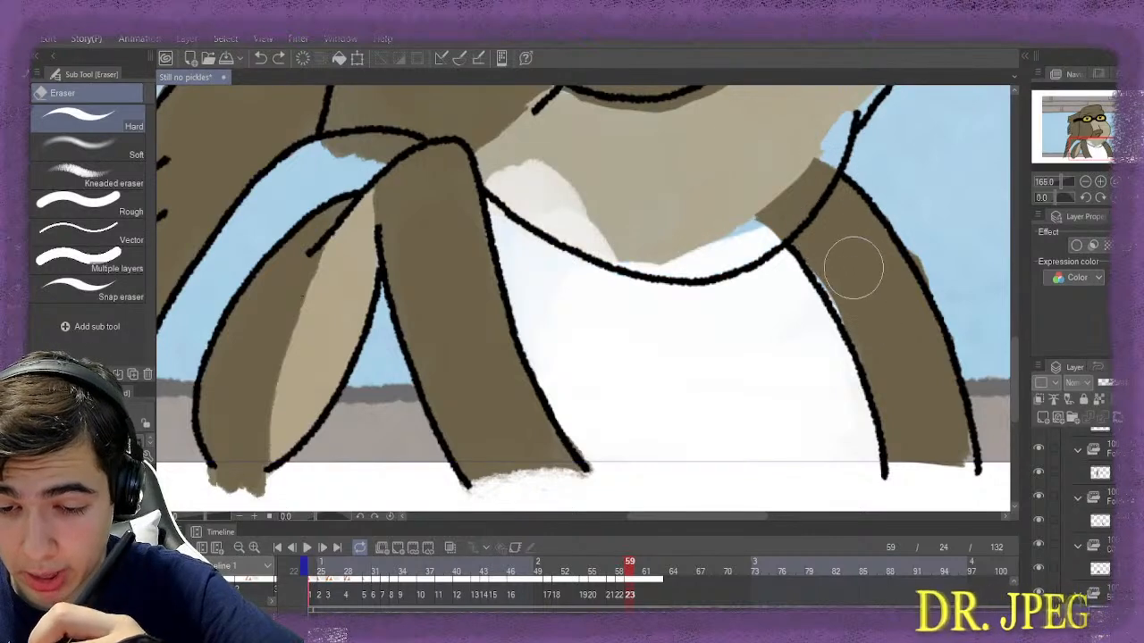
pyautogui.moveTo(740, 192)
pyautogui.mouseDown()
pyautogui.moveTo(724, 228)
pyautogui.moveTo(743, 227)
pyautogui.moveTo(720, 230)
pyautogui.moveTo(729, 236)
pyautogui.moveTo(684, 241)
pyautogui.moveTo(700, 244)
pyautogui.moveTo(660, 235)
pyautogui.moveTo(690, 250)
pyautogui.moveTo(611, 229)
pyautogui.moveTo(519, 159)
pyautogui.moveTo(491, 155)
pyautogui.moveTo(557, 209)
pyautogui.mouseUp()
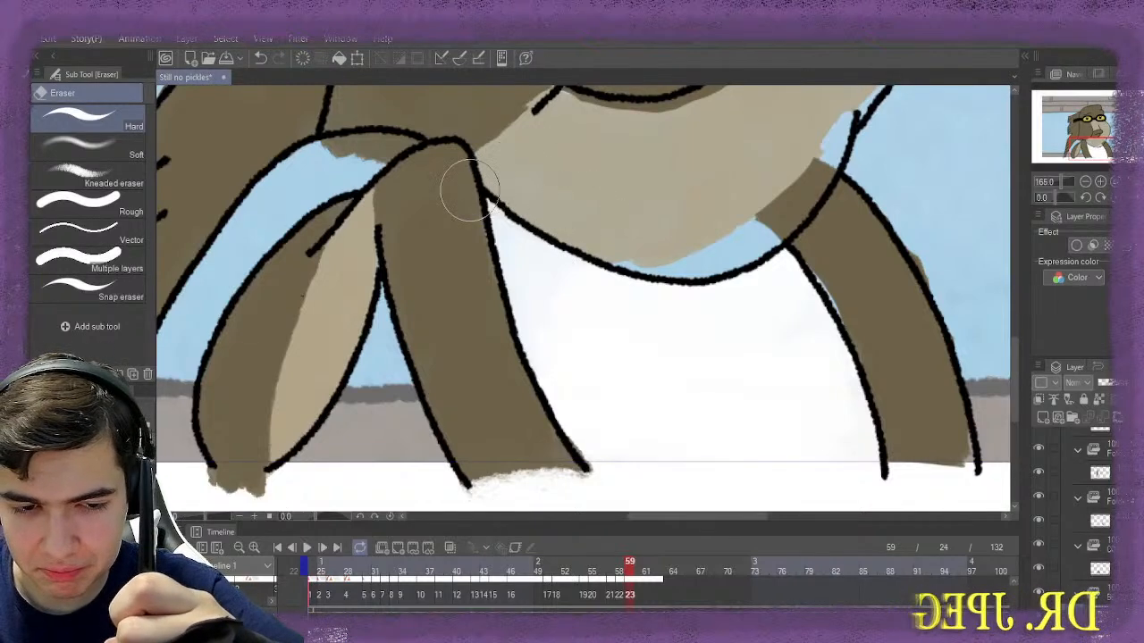
# Paint the shirt white with the Gouache brush on a new cel at frame 60 and erase the spill above the chin line
pyautogui.press('b')
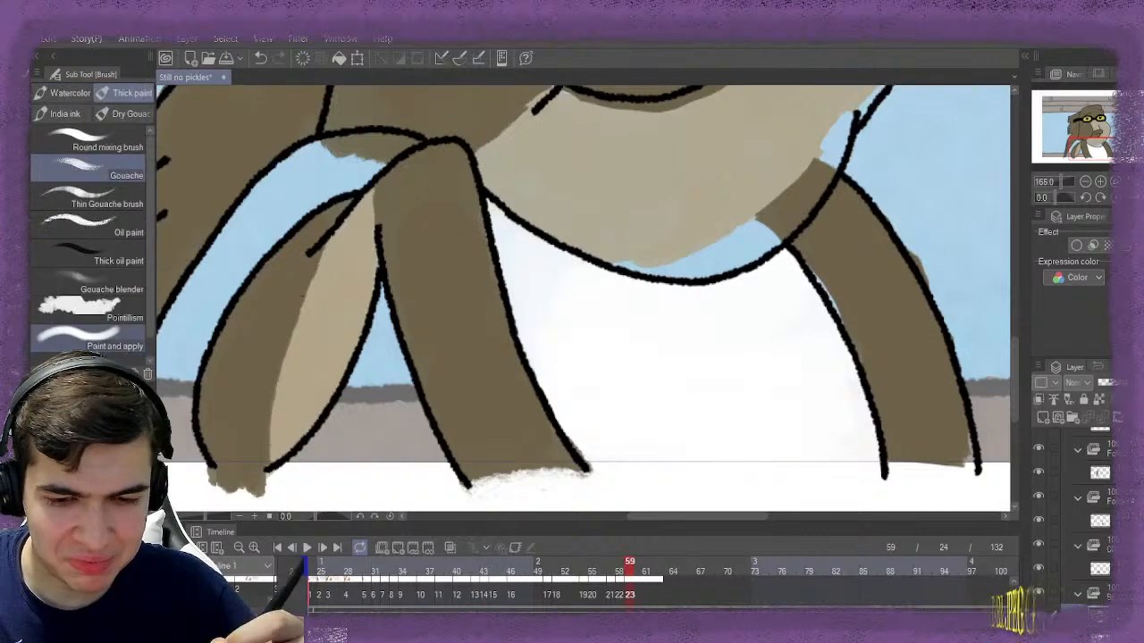
pyautogui.press('Right')
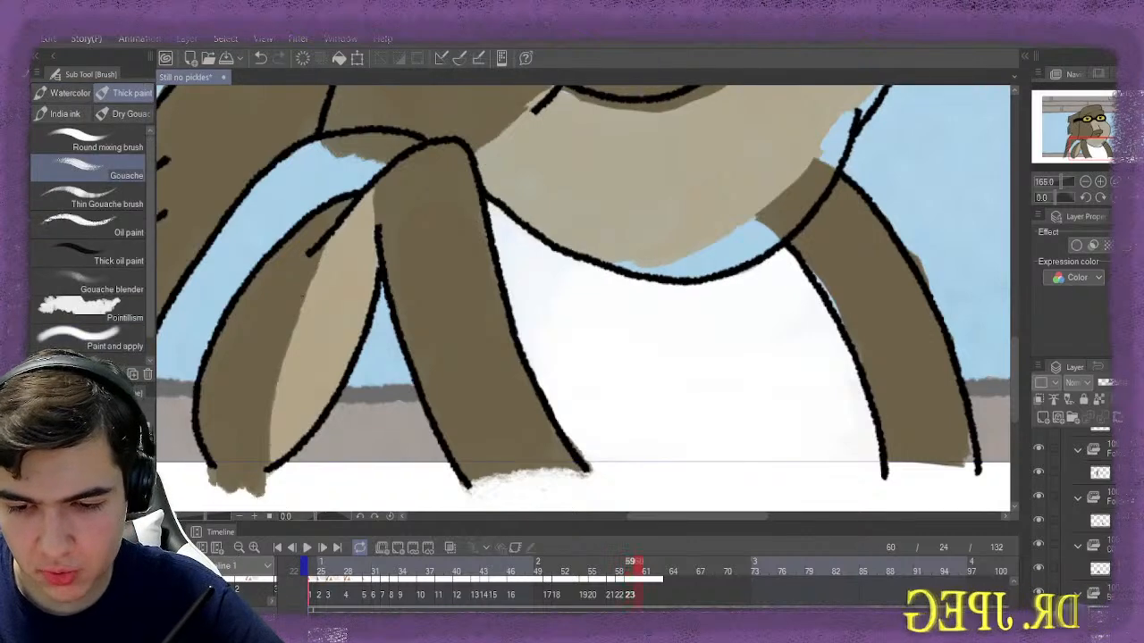
pyautogui.press('Left')
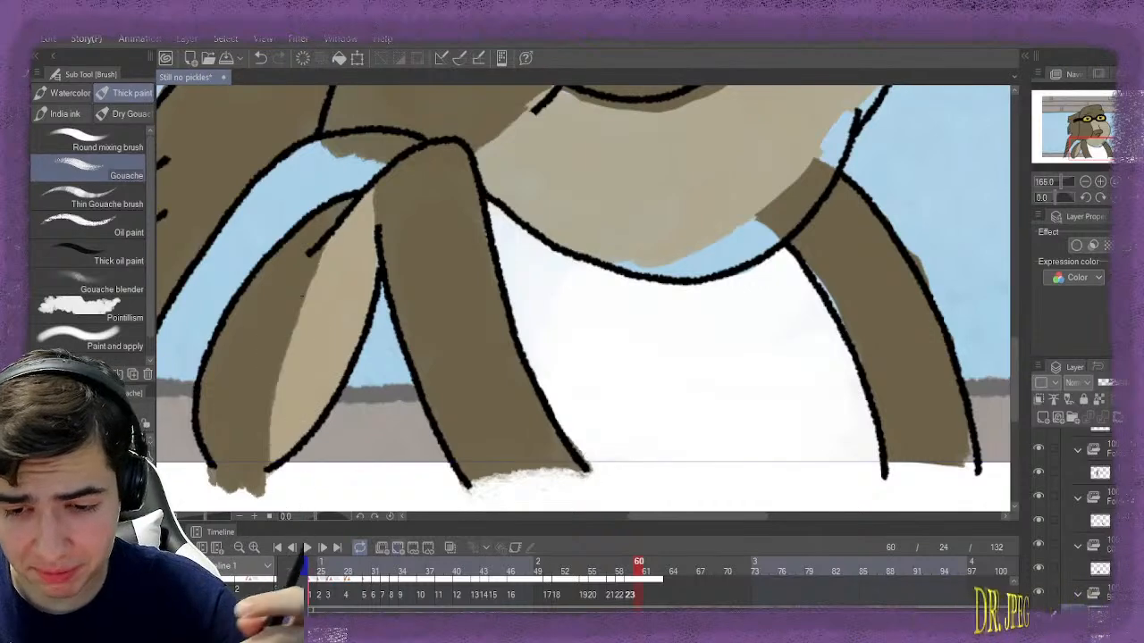
pyautogui.hotkey('alt', 'n')
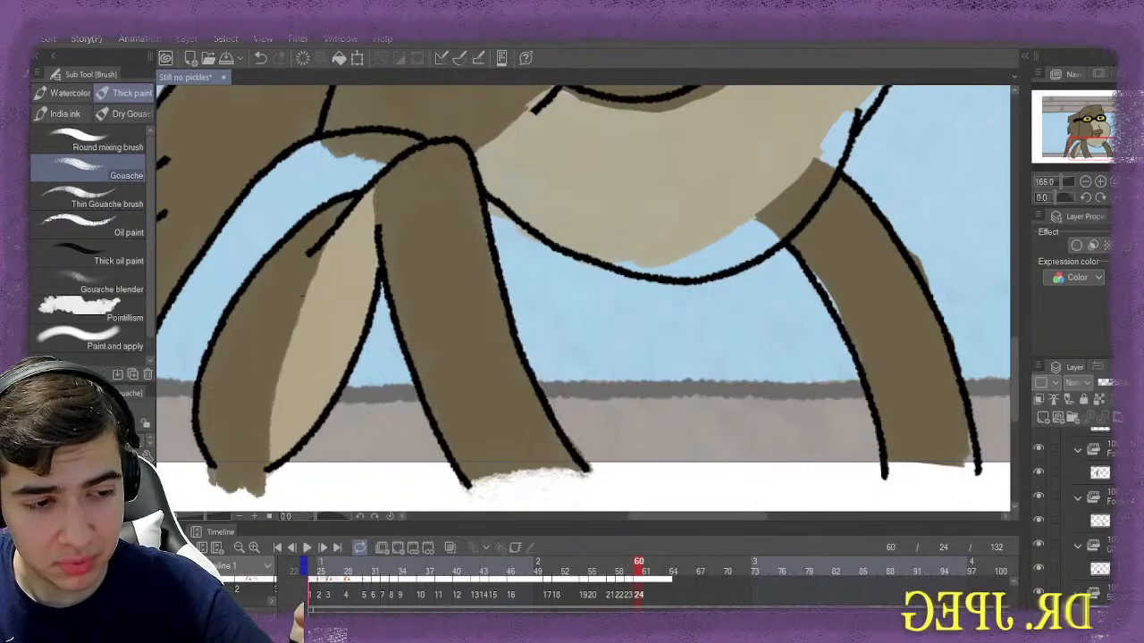
pyautogui.moveTo(517, 183)
pyautogui.mouseDown()
pyautogui.moveTo(510, 268)
pyautogui.moveTo(643, 336)
pyautogui.moveTo(640, 420)
pyautogui.moveTo(613, 421)
pyautogui.moveTo(684, 439)
pyautogui.moveTo(813, 438)
pyautogui.moveTo(765, 384)
pyautogui.moveTo(715, 379)
pyautogui.moveTo(689, 345)
pyautogui.moveTo(719, 322)
pyautogui.moveTo(804, 331)
pyautogui.moveTo(792, 357)
pyautogui.moveTo(612, 357)
pyautogui.moveTo(799, 403)
pyautogui.moveTo(810, 424)
pyautogui.moveTo(613, 396)
pyautogui.moveTo(626, 416)
pyautogui.moveTo(657, 420)
pyautogui.mouseUp()
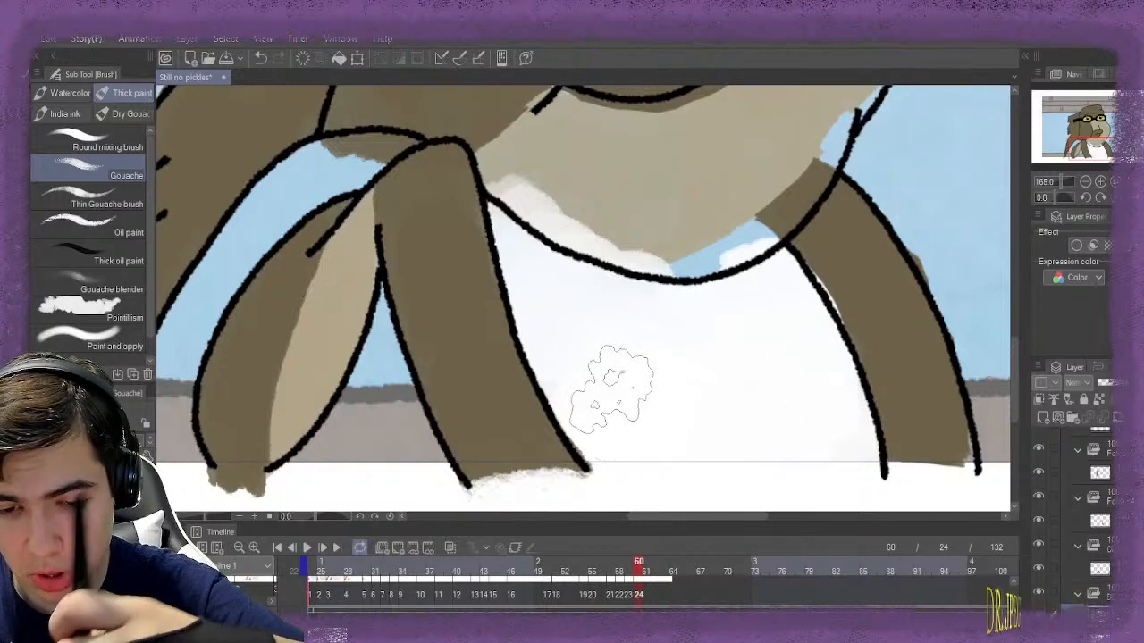
pyautogui.press('e')
pyautogui.moveTo(536, 178)
pyautogui.mouseDown()
pyautogui.moveTo(551, 192)
pyautogui.moveTo(537, 200)
pyautogui.moveTo(634, 230)
pyautogui.moveTo(653, 224)
pyautogui.moveTo(642, 234)
pyautogui.moveTo(727, 243)
pyautogui.moveTo(744, 215)
pyautogui.mouseUp()
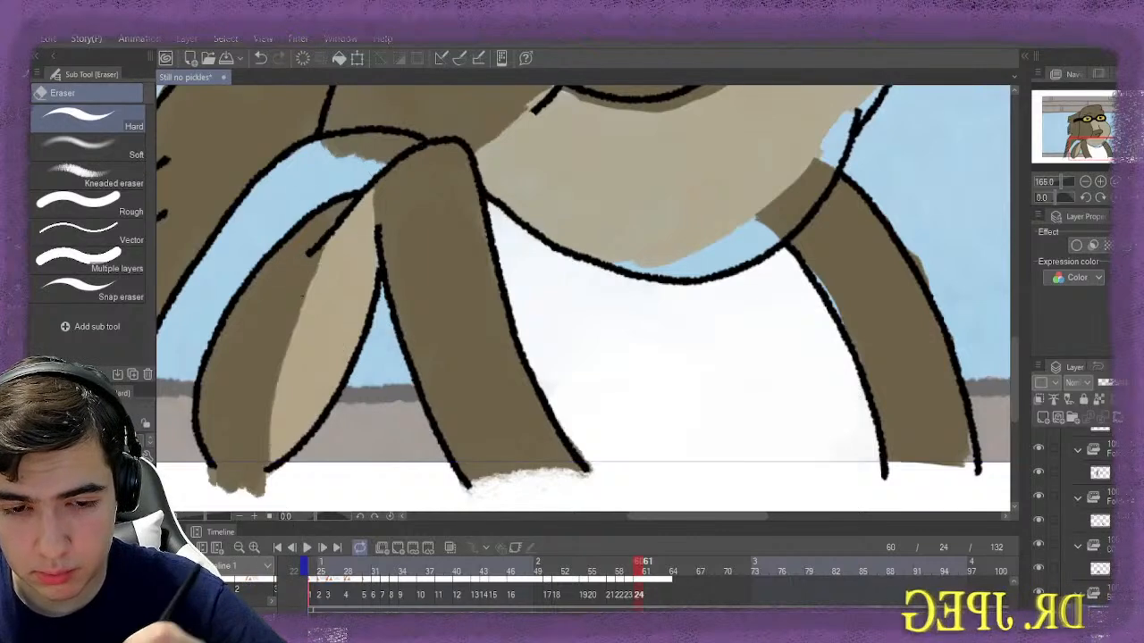
# Step through frames 61 to 67 to check how the white shirt fits the moving chin line
pyautogui.click(647, 569)
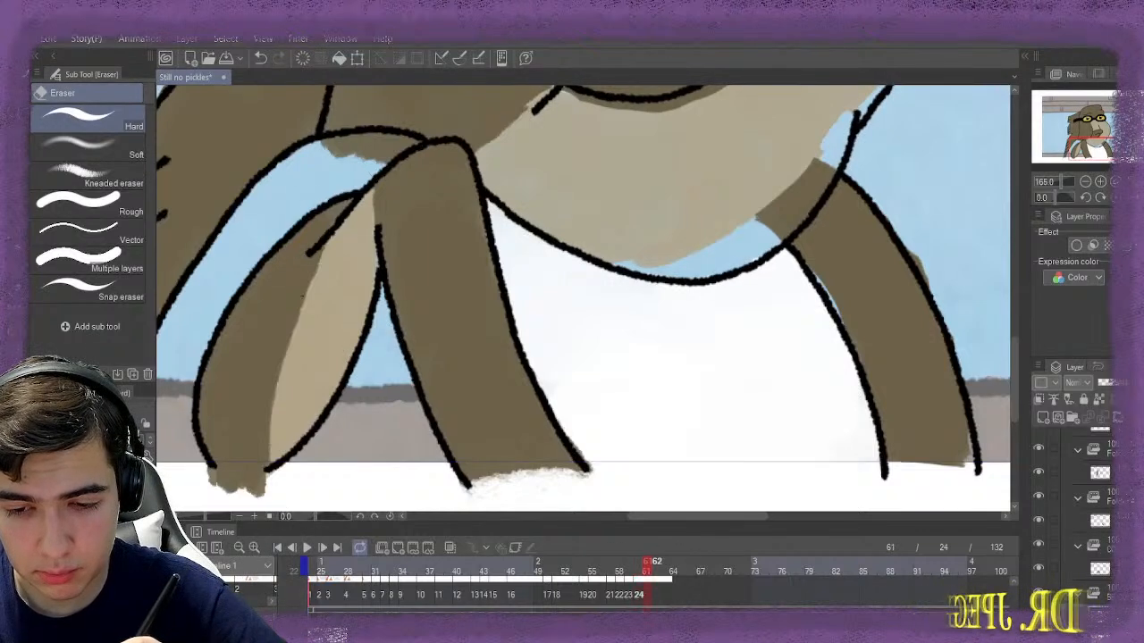
pyautogui.click(657, 569)
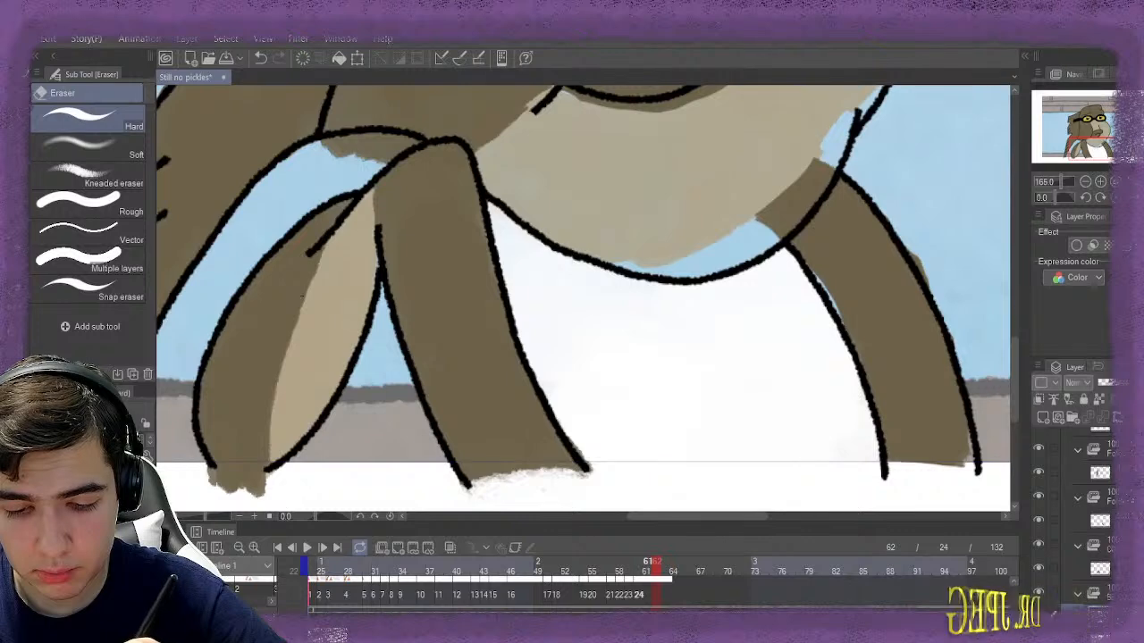
pyautogui.click(646, 569)
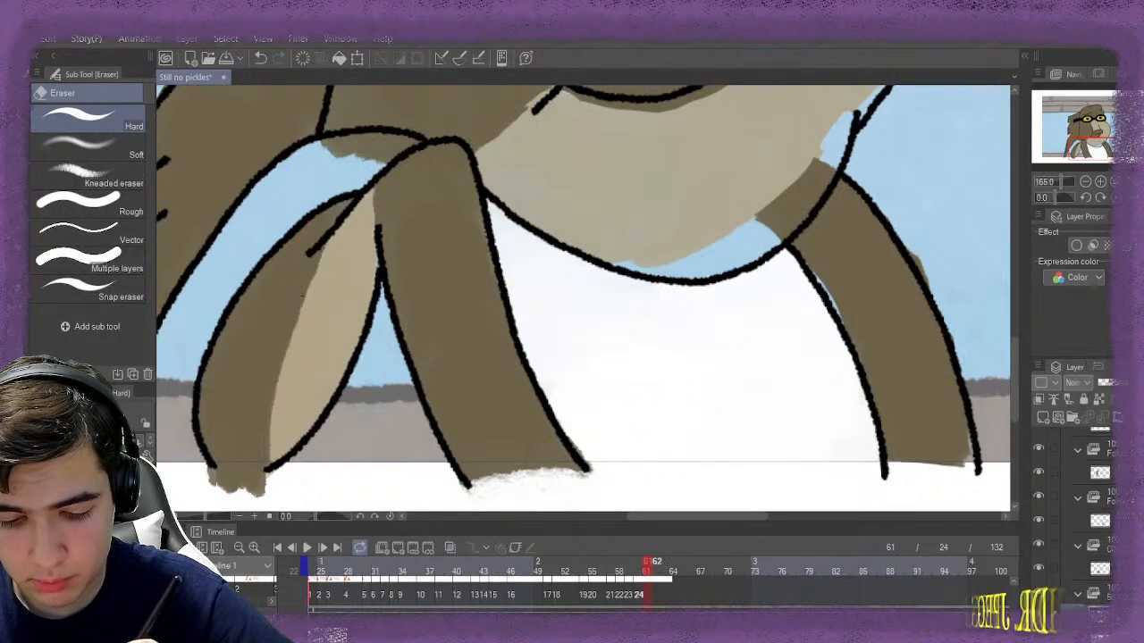
pyautogui.click(657, 569)
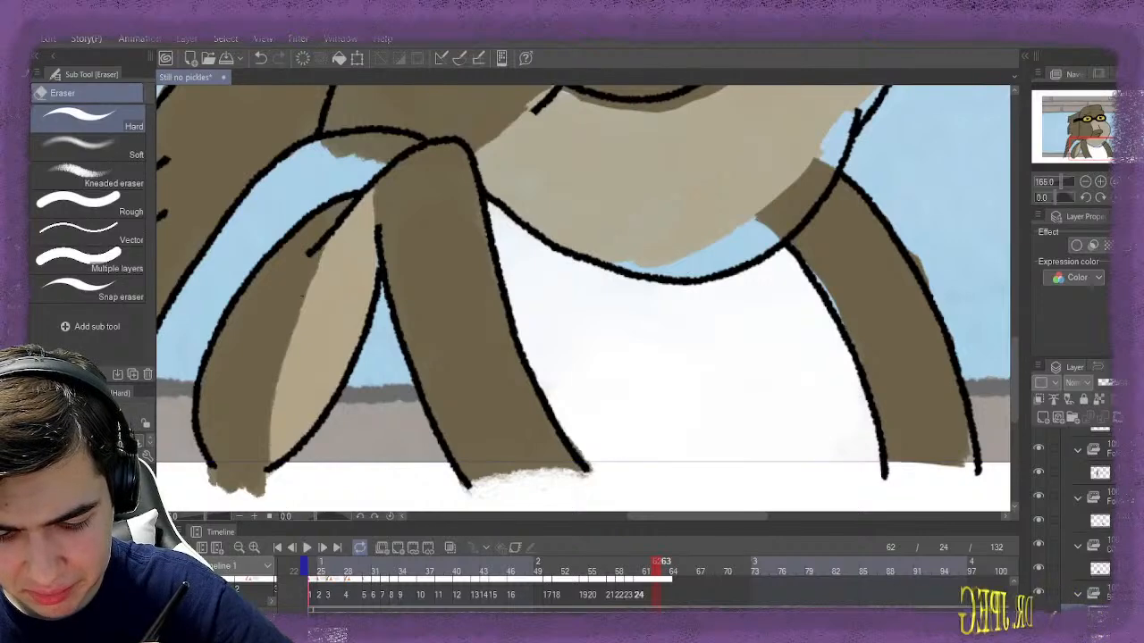
pyautogui.press('Right')
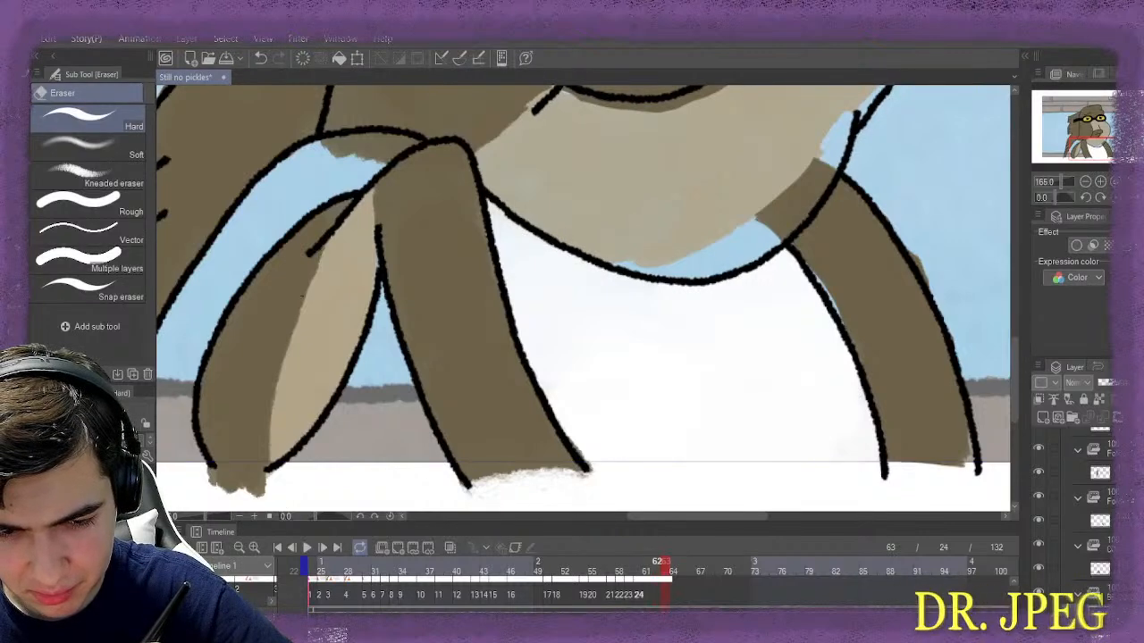
pyautogui.press('Right')
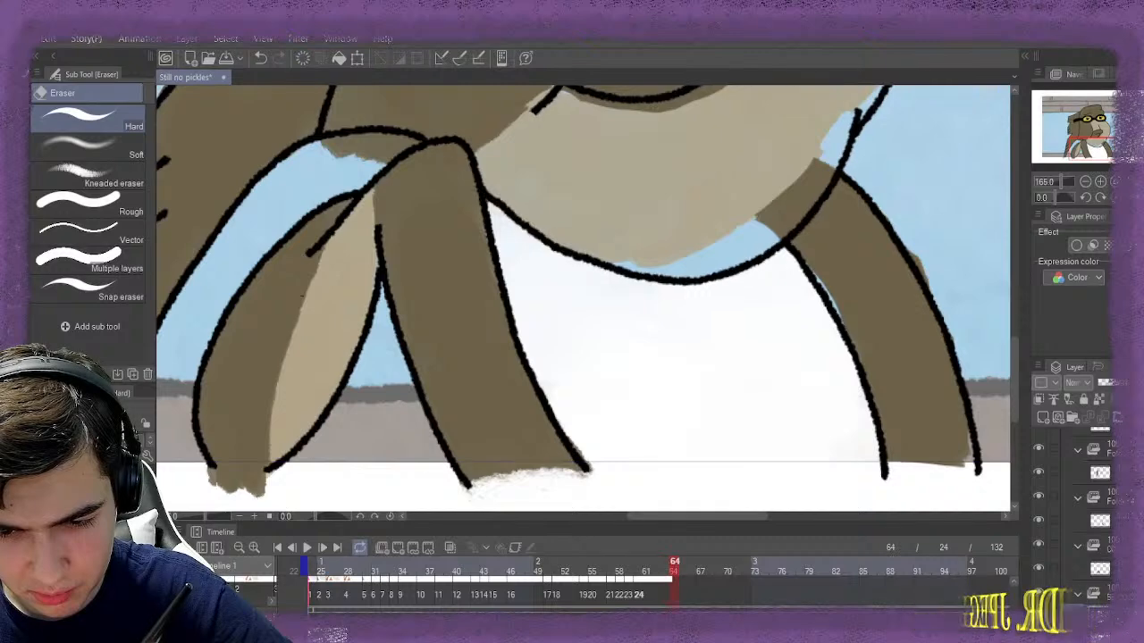
pyautogui.press('Right')
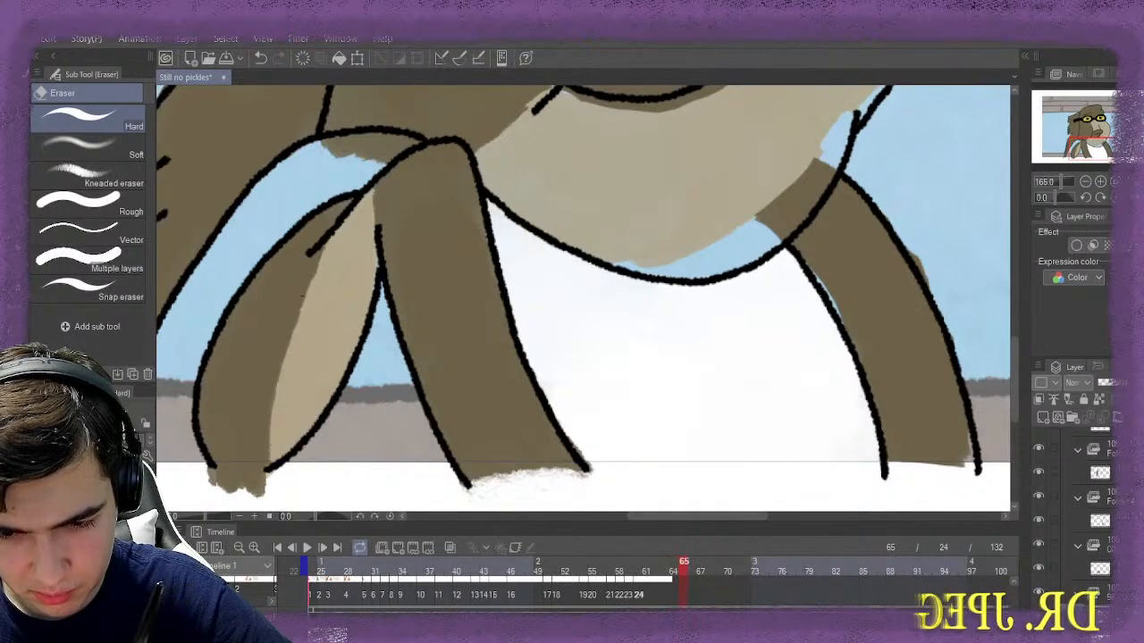
pyautogui.press('Right')
pyautogui.press('Right')
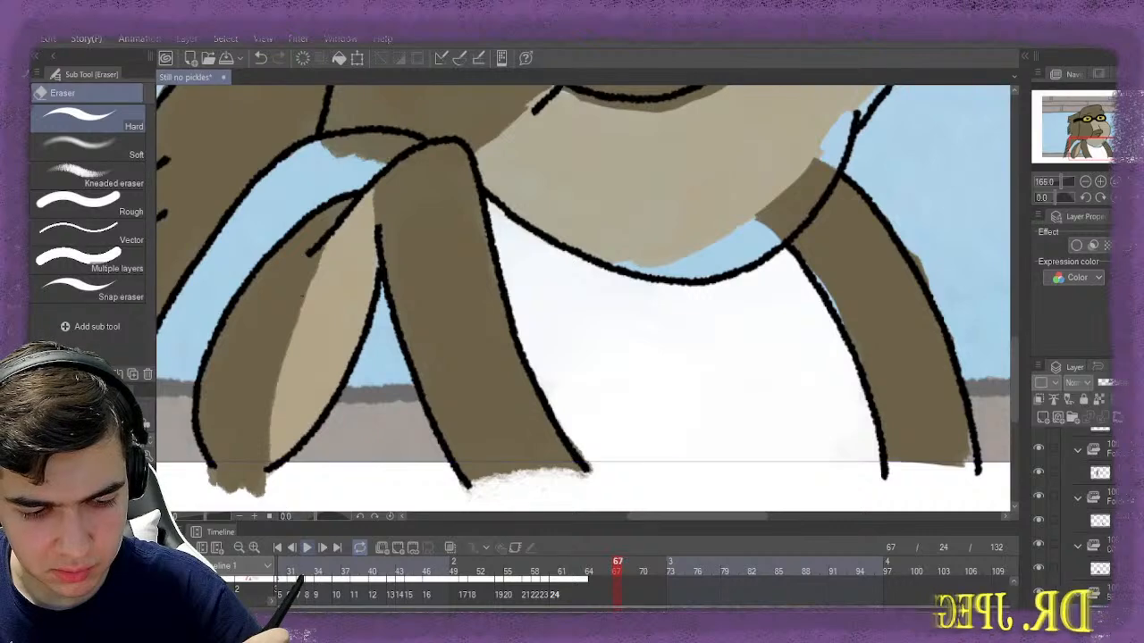
# Play the animation past frame 100, and step back frame by frame to frame 79 to examine the shirt fill against the chin line
pyautogui.press('Return')
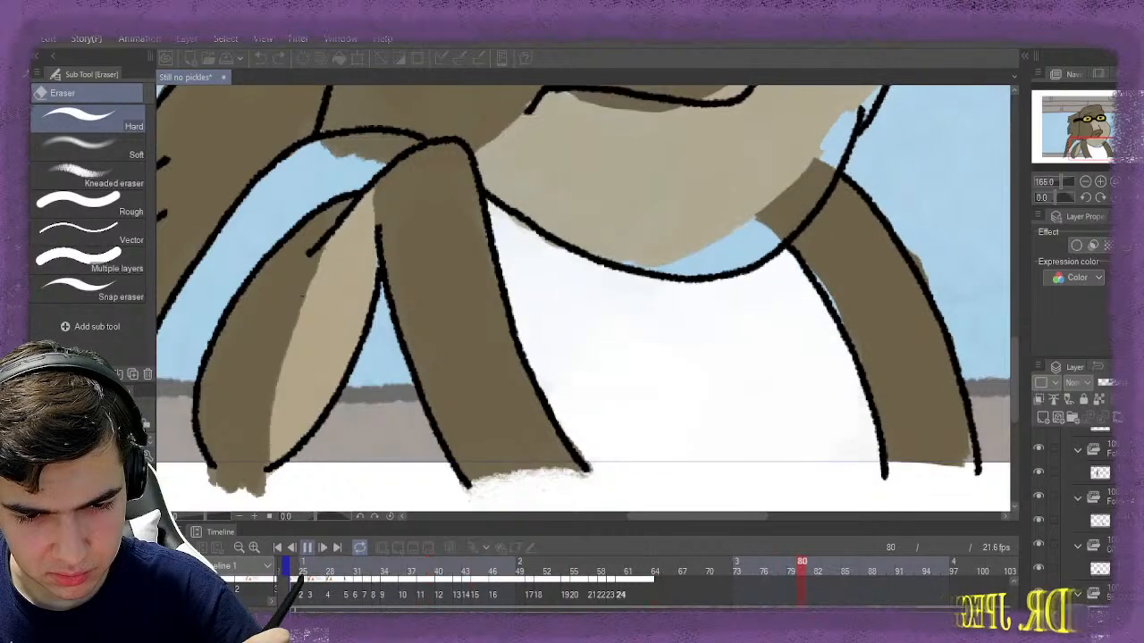
pyautogui.press('Return')
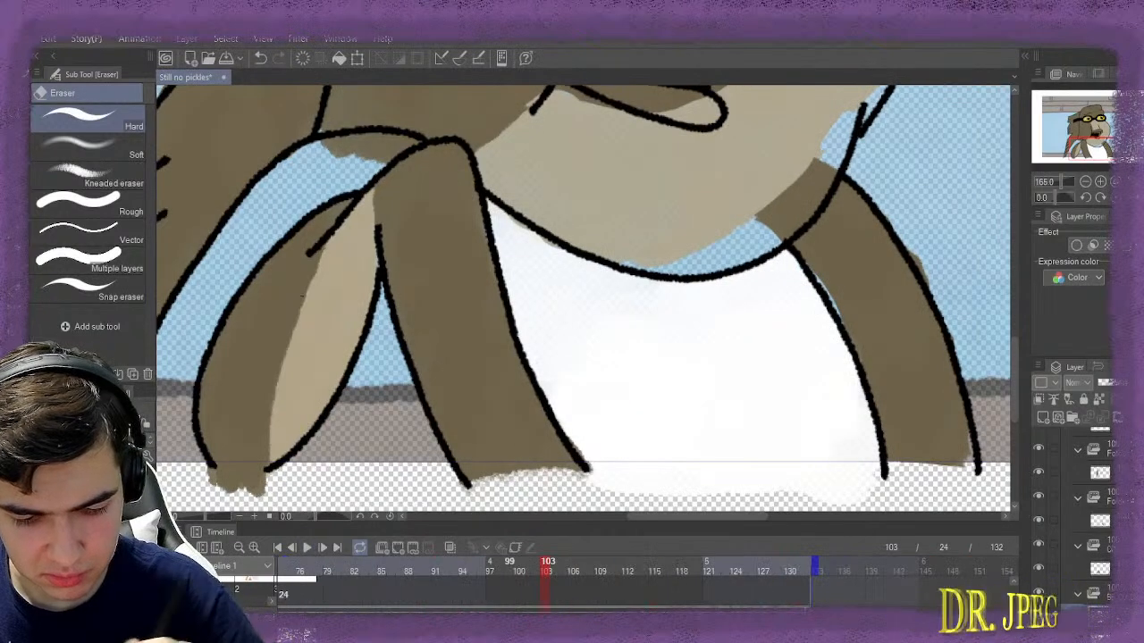
pyautogui.press('Left')
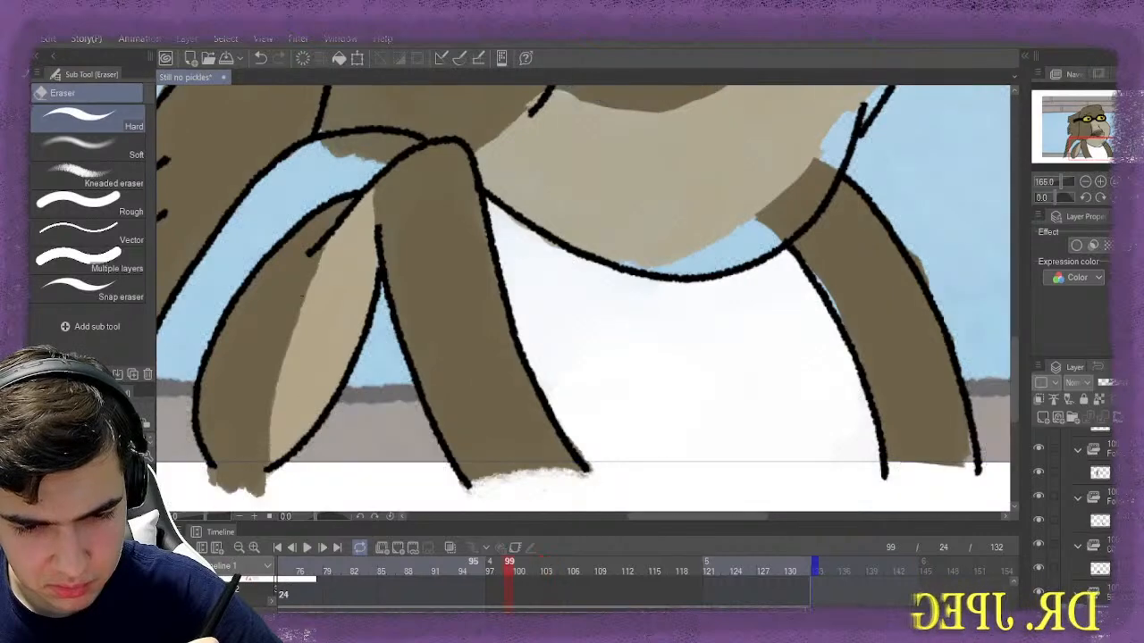
pyautogui.press('Left')
pyautogui.press('Left')
pyautogui.press('Left')
pyautogui.press('Left')
pyautogui.press('Left')
pyautogui.press('Left')
pyautogui.press('Left')
pyautogui.press('Left')
pyautogui.press('Left')
pyautogui.press('Left')
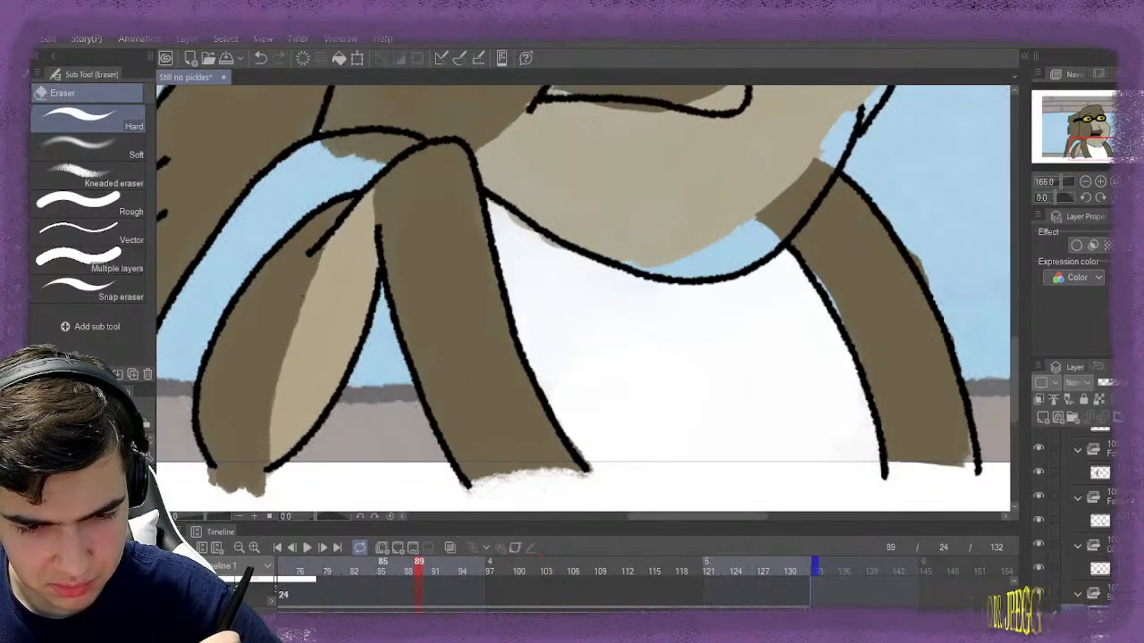
pyautogui.press('Left')
pyautogui.press('Left')
pyautogui.press('Left')
pyautogui.press('Left')
pyautogui.press('Left')
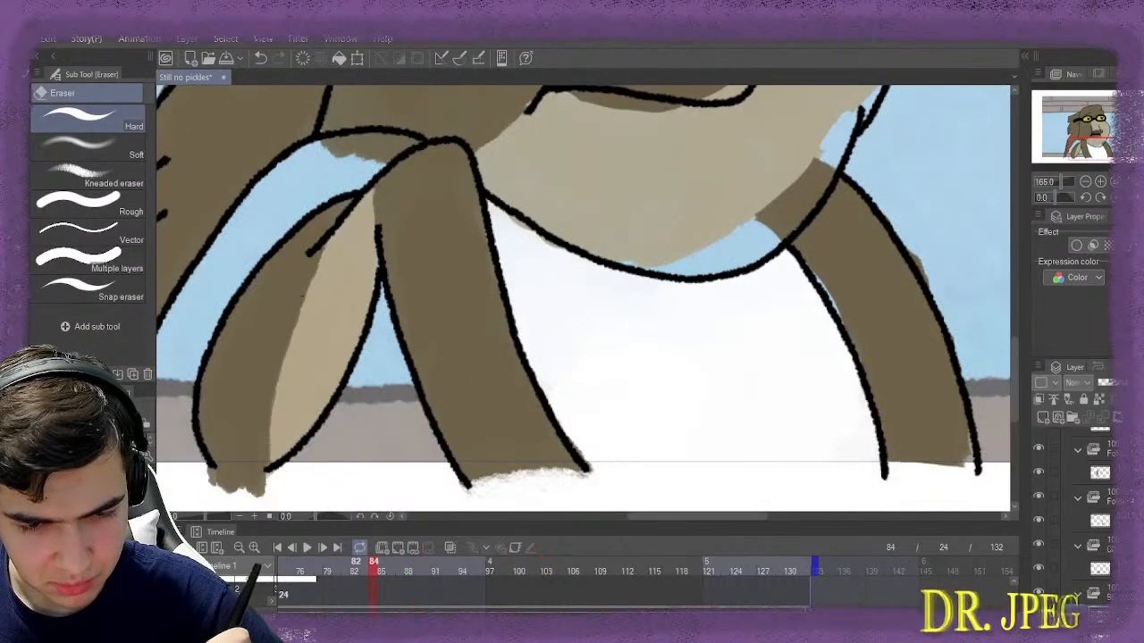
pyautogui.press('Left')
pyautogui.press('Left')
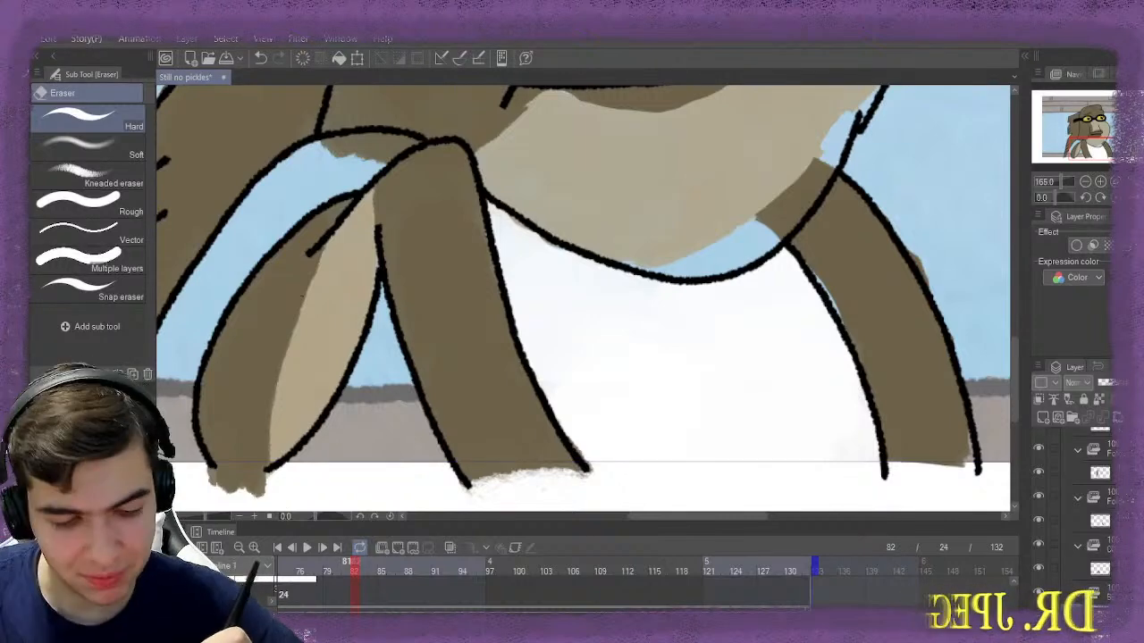
pyautogui.press('Left')
pyautogui.press('Left')
pyautogui.press('Left')
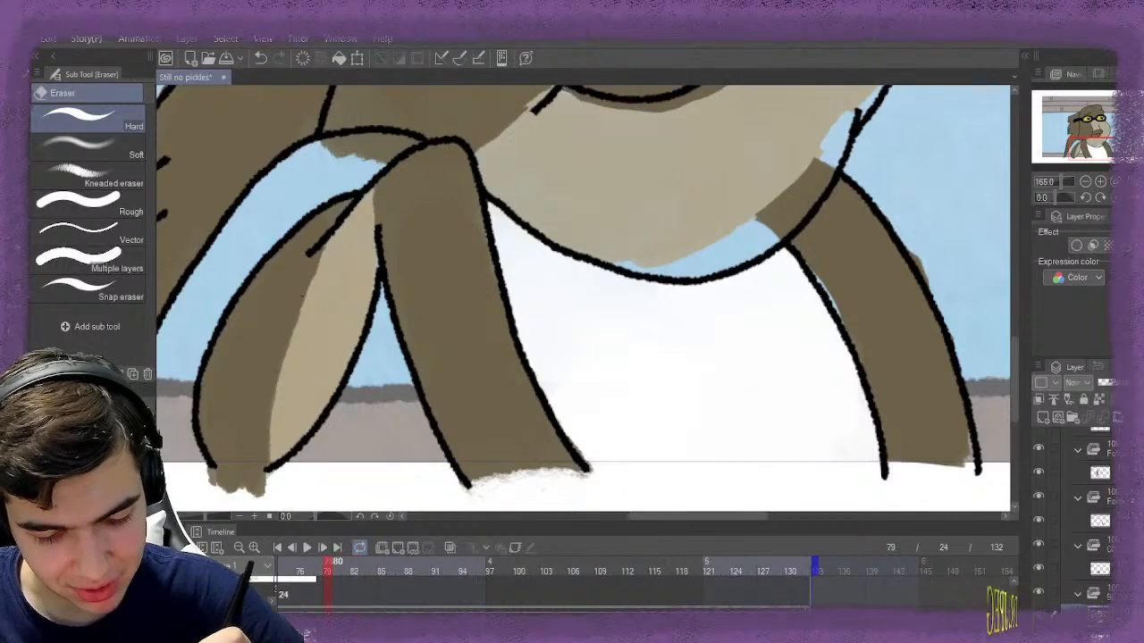
# Add a new animation cel at frame 82 of the shirt's colour layer
pyautogui.press('Right')
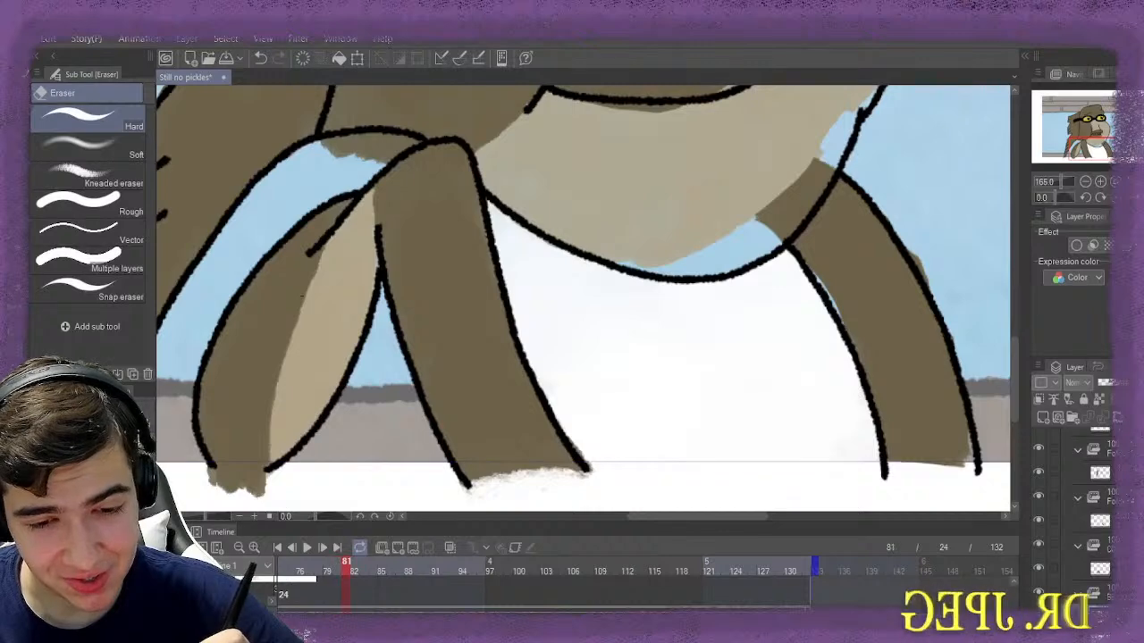
pyautogui.press('Right')
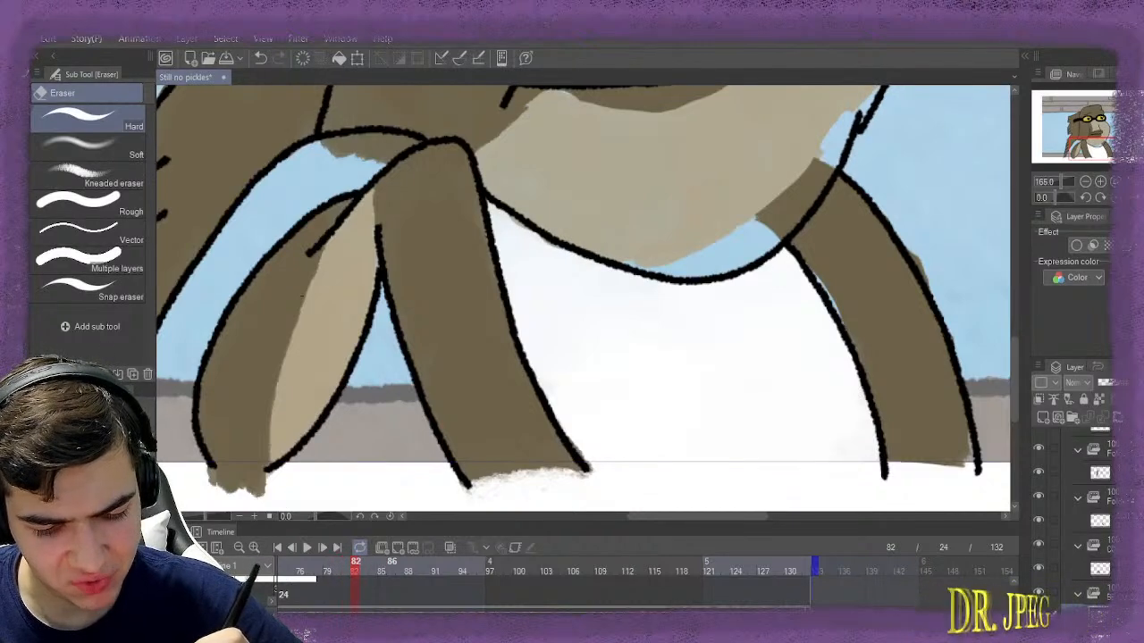
pyautogui.click(398, 547)
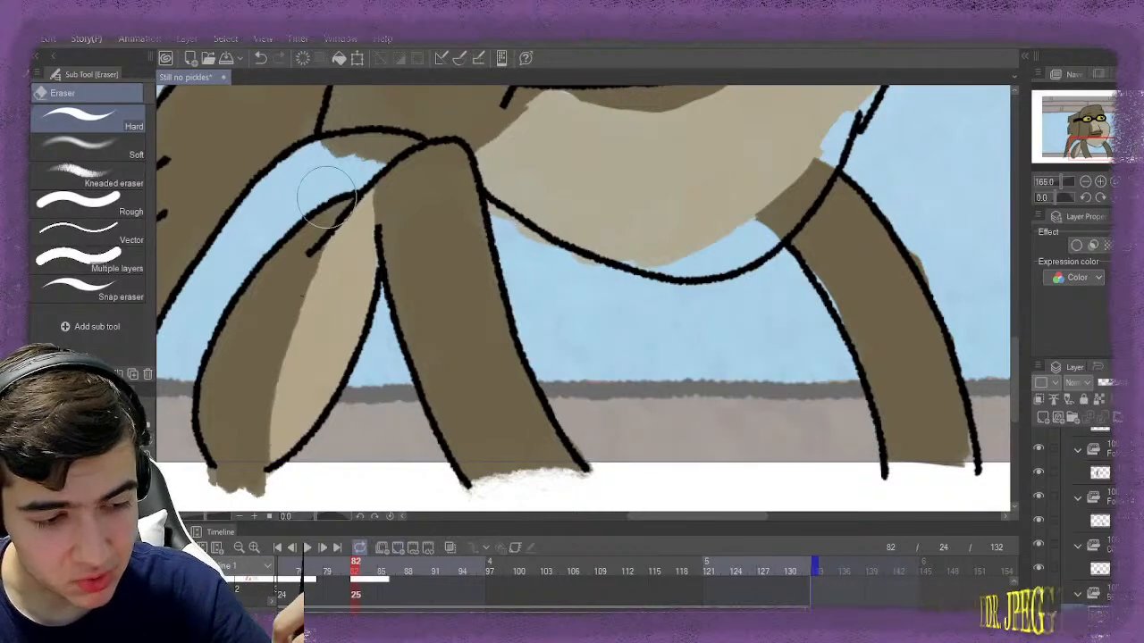
# Paint the shirt area white with the Gouache brush and erase the paint overlapping the chin with the Hard eraser
pyautogui.press('b')
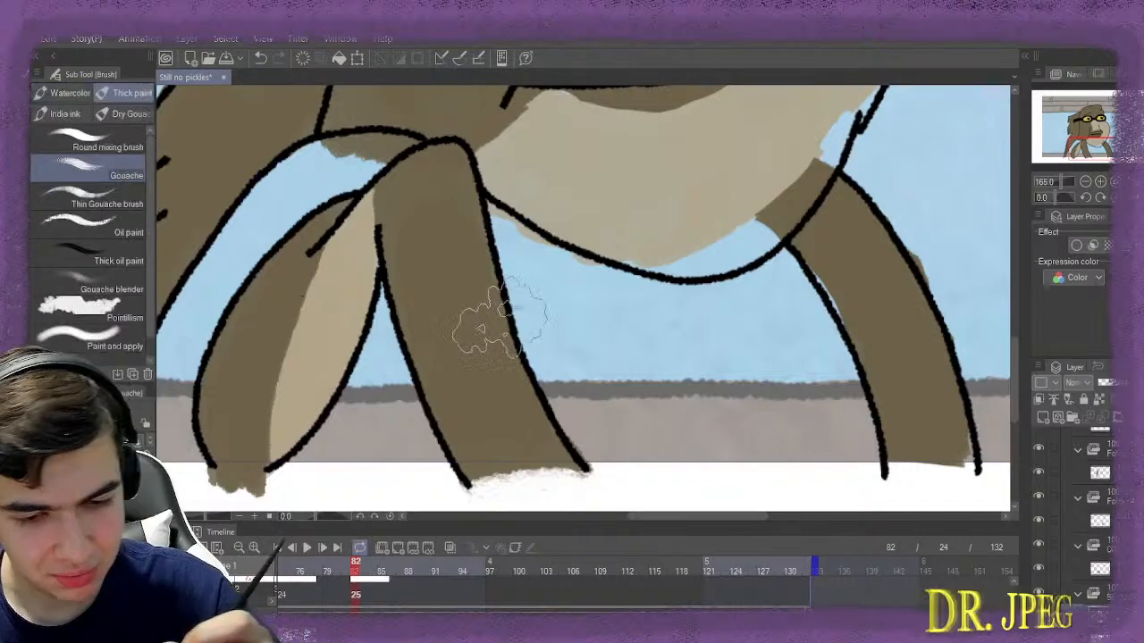
pyautogui.moveTo(505, 223)
pyautogui.mouseDown()
pyautogui.moveTo(570, 304)
pyautogui.moveTo(577, 388)
pyautogui.moveTo(684, 420)
pyautogui.moveTo(812, 434)
pyautogui.moveTo(740, 351)
pyautogui.moveTo(764, 304)
pyautogui.moveTo(617, 327)
pyautogui.moveTo(725, 352)
pyautogui.moveTo(699, 358)
pyautogui.moveTo(605, 331)
pyautogui.moveTo(727, 409)
pyautogui.moveTo(817, 421)
pyautogui.moveTo(617, 395)
pyautogui.moveTo(585, 312)
pyautogui.mouseUp()
pyautogui.press('e')
pyautogui.moveTo(530, 154)
pyautogui.mouseDown()
pyautogui.moveTo(571, 211)
pyautogui.moveTo(636, 227)
pyautogui.moveTo(498, 167)
pyautogui.moveTo(617, 225)
pyautogui.moveTo(559, 205)
pyautogui.moveTo(620, 219)
pyautogui.moveTo(628, 227)
pyautogui.moveTo(613, 232)
pyautogui.moveTo(680, 243)
pyautogui.moveTo(731, 233)
pyautogui.moveTo(724, 250)
pyautogui.moveTo(761, 235)
pyautogui.moveTo(768, 211)
pyautogui.moveTo(724, 238)
pyautogui.moveTo(753, 229)
pyautogui.mouseUp()
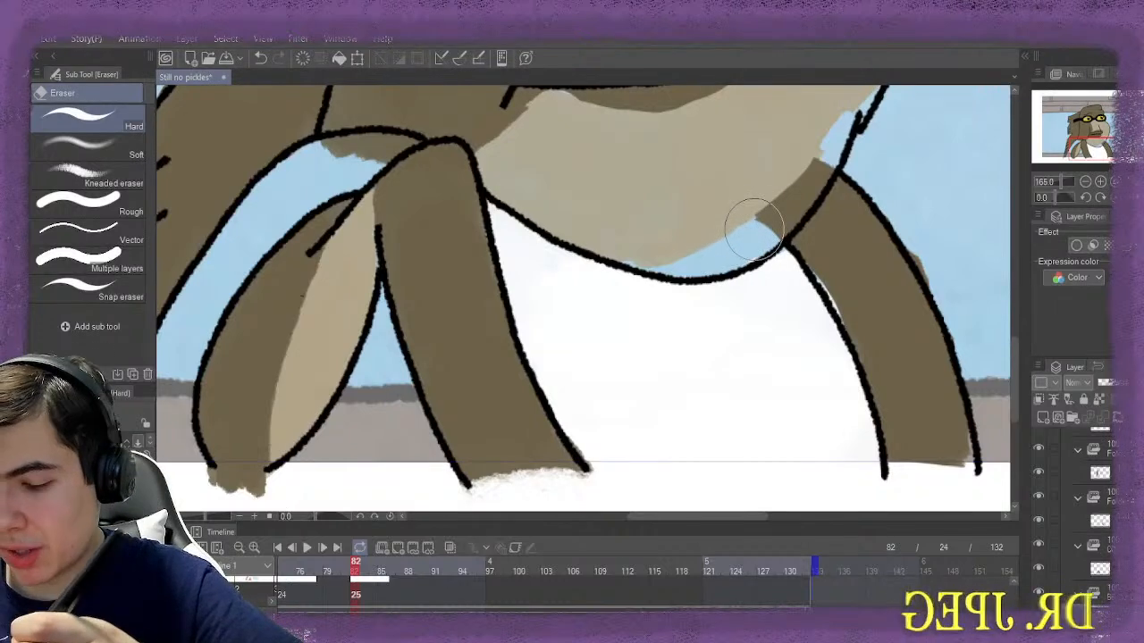
# Go to frame 24 and examine the character's face, glasses and mouth in the finished colouring
pyautogui.scroll(15, 582, 298)
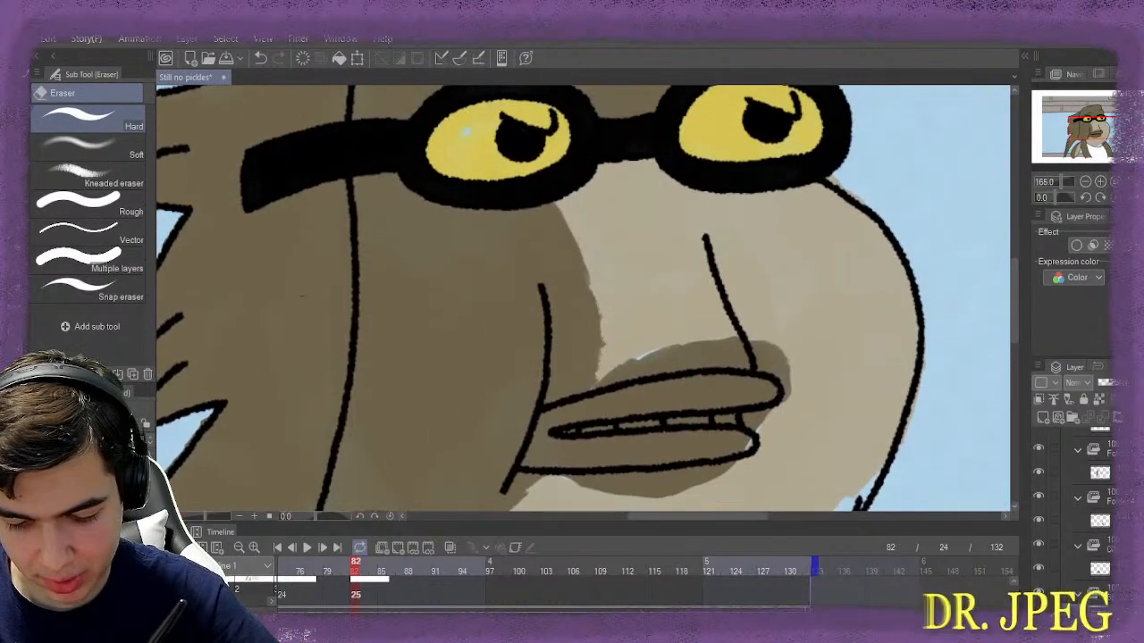
pyautogui.hscroll(-10, 644, 583)
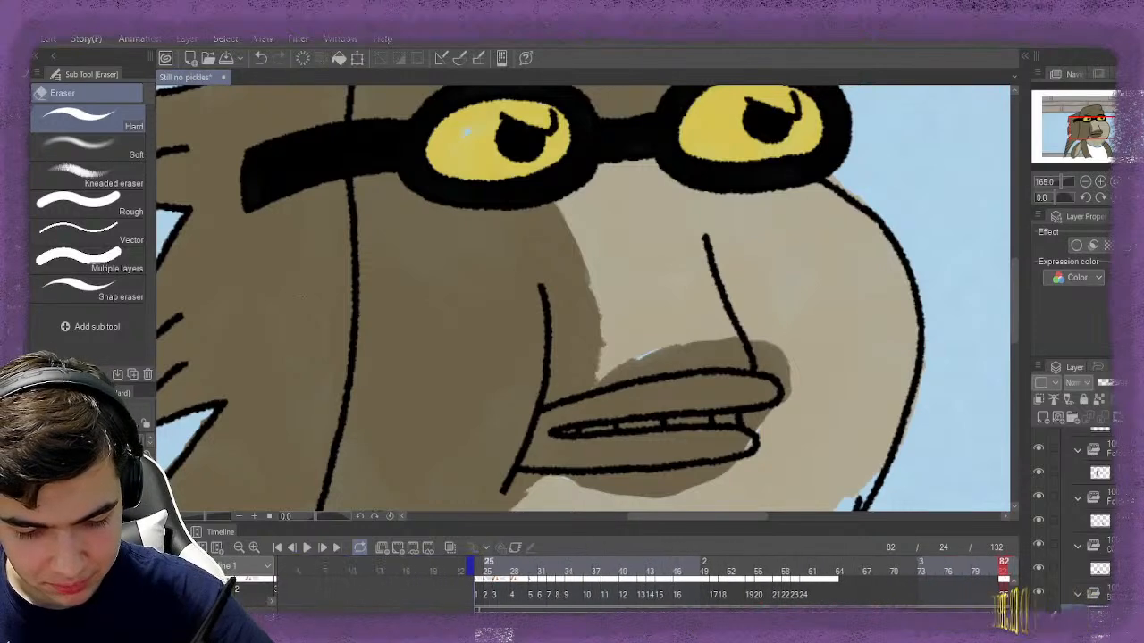
pyautogui.moveTo(489, 570); pyautogui.dragTo(480, 570)
pyautogui.scroll(-2, 616, 326)
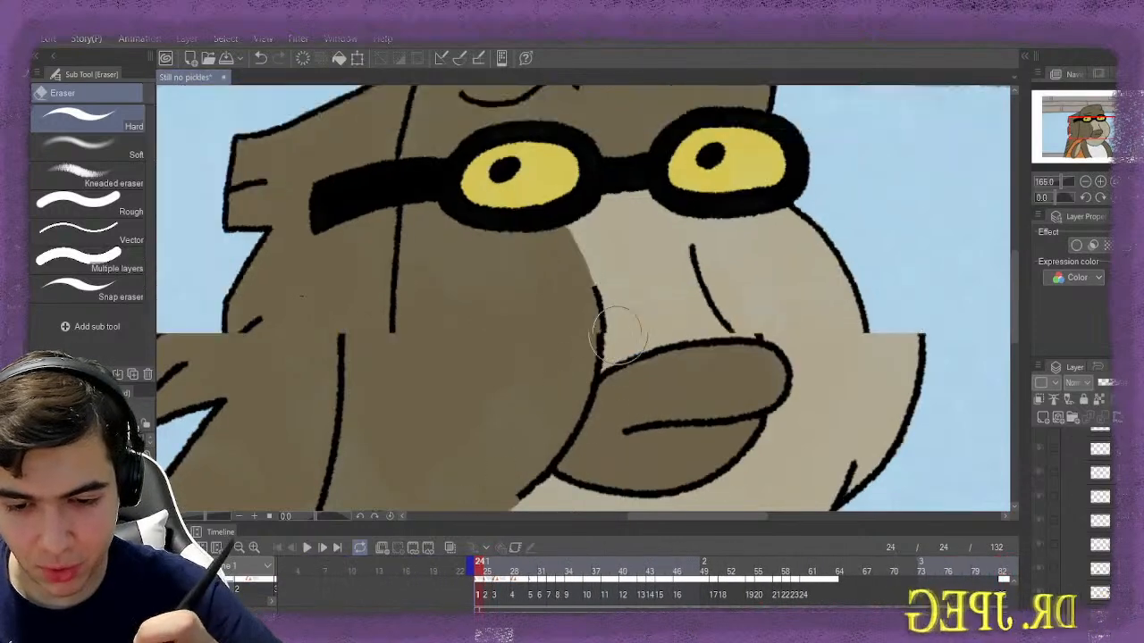
pyautogui.scroll(1, 638, 378)
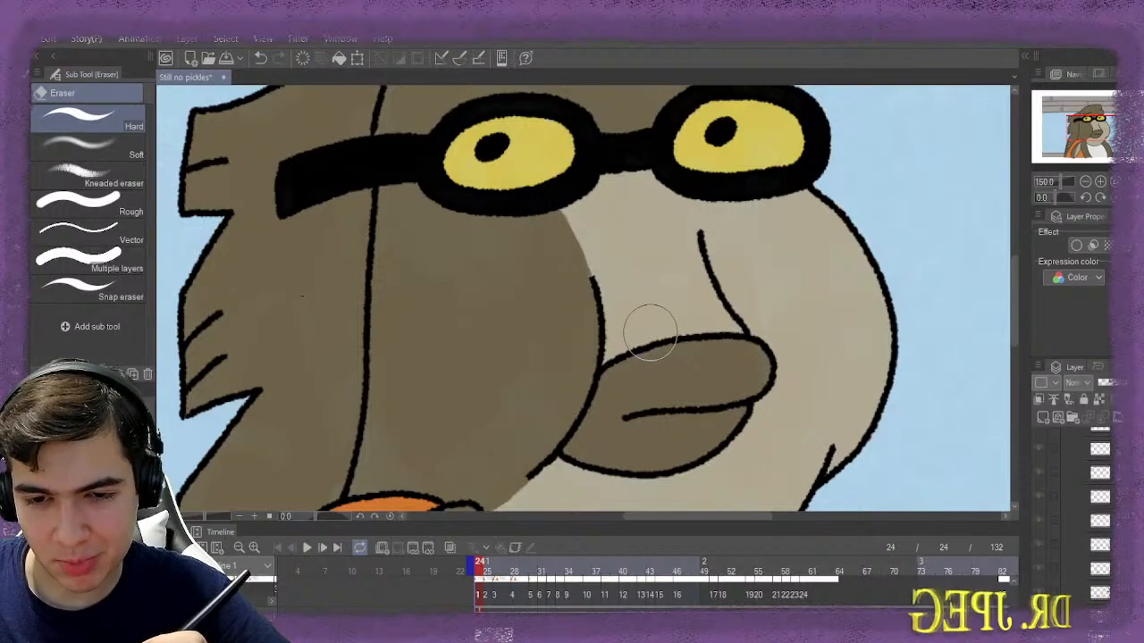
pyautogui.scroll(-4, 651, 332)
pyautogui.scroll(4, 651, 332)
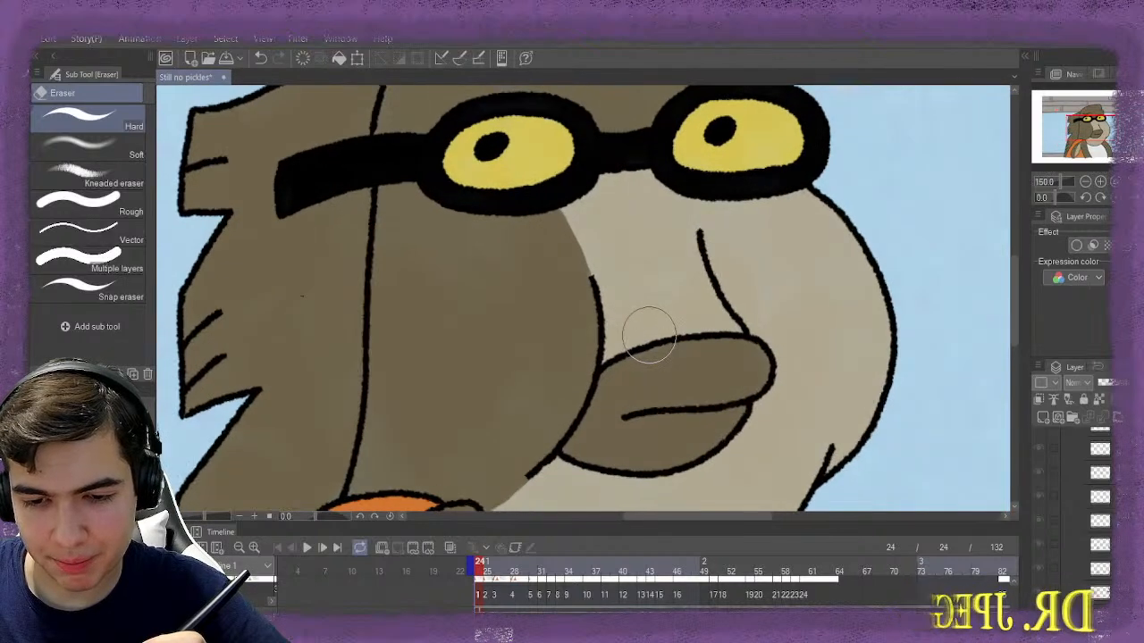
pyautogui.scroll(2, 650, 335)
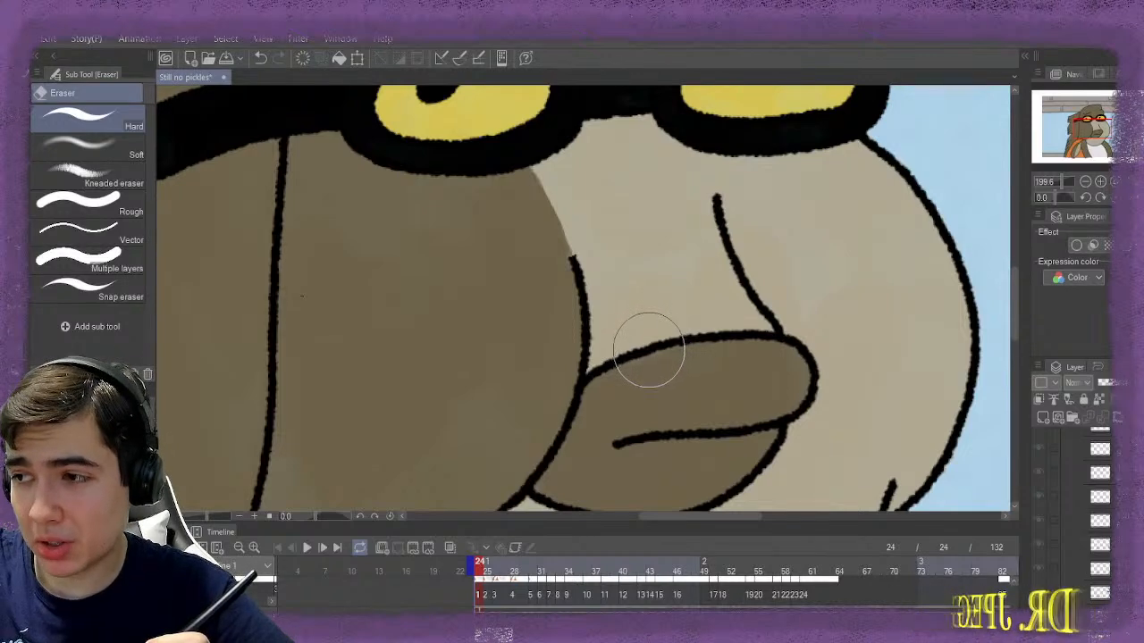
pyautogui.scroll(-2, 620, 390)
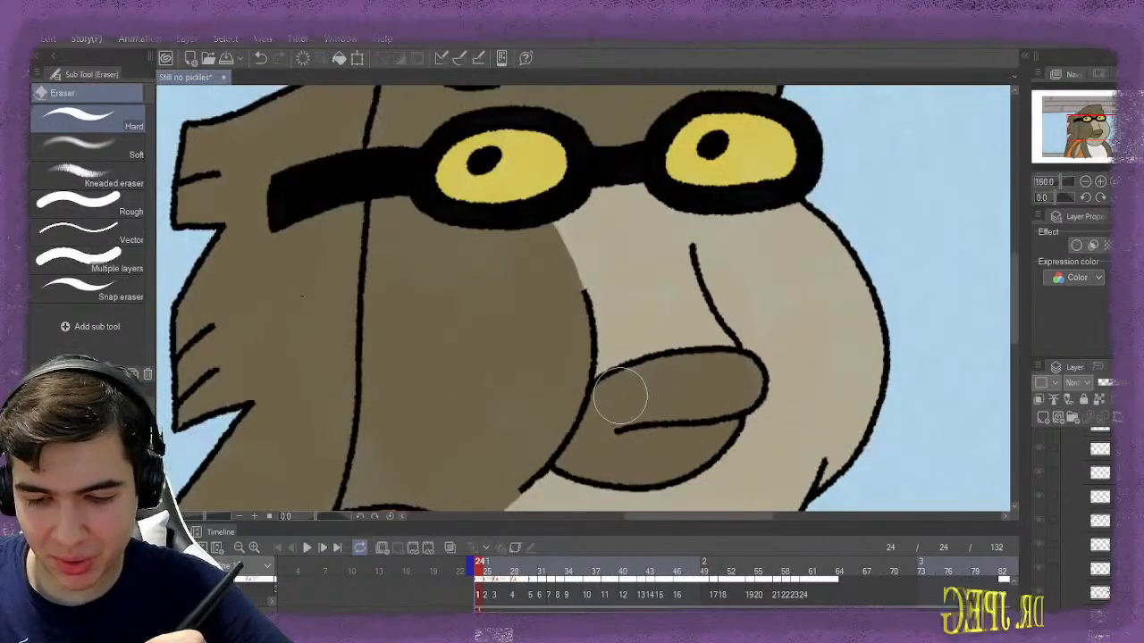
pyautogui.scroll(-3, 618, 390)
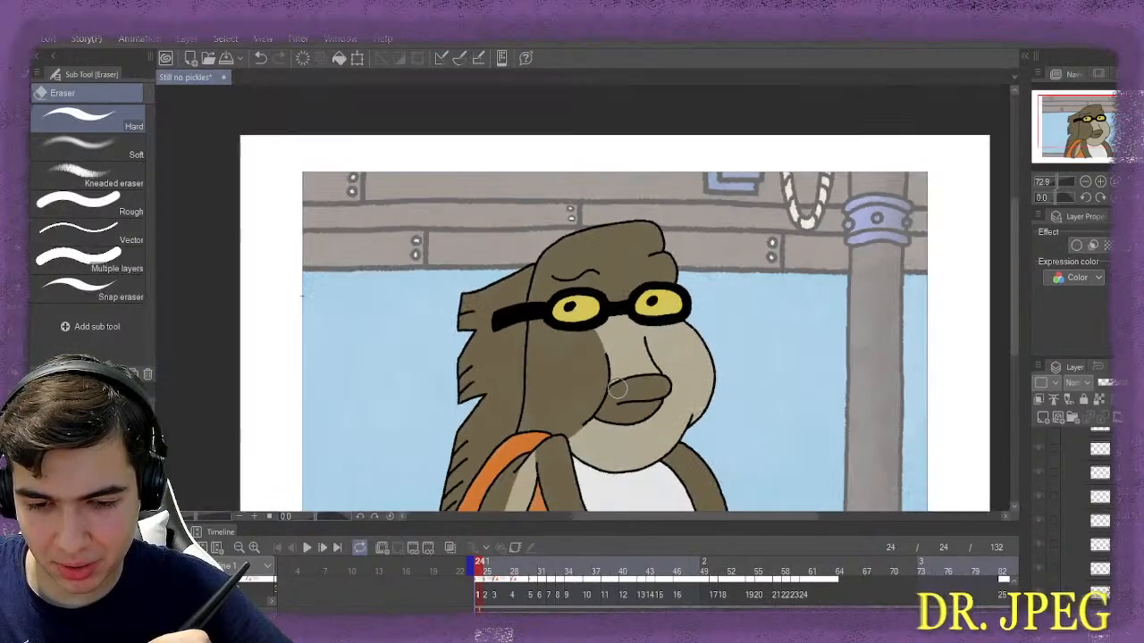
pyautogui.scroll(1, 617, 388)
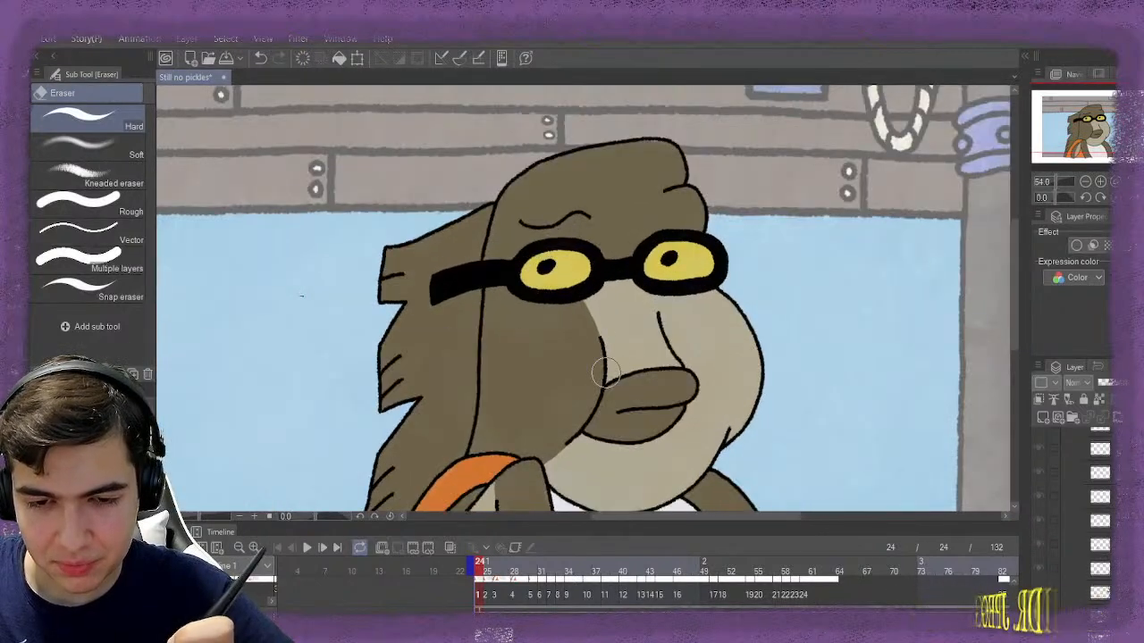
pyautogui.scroll(4, 456, 357)
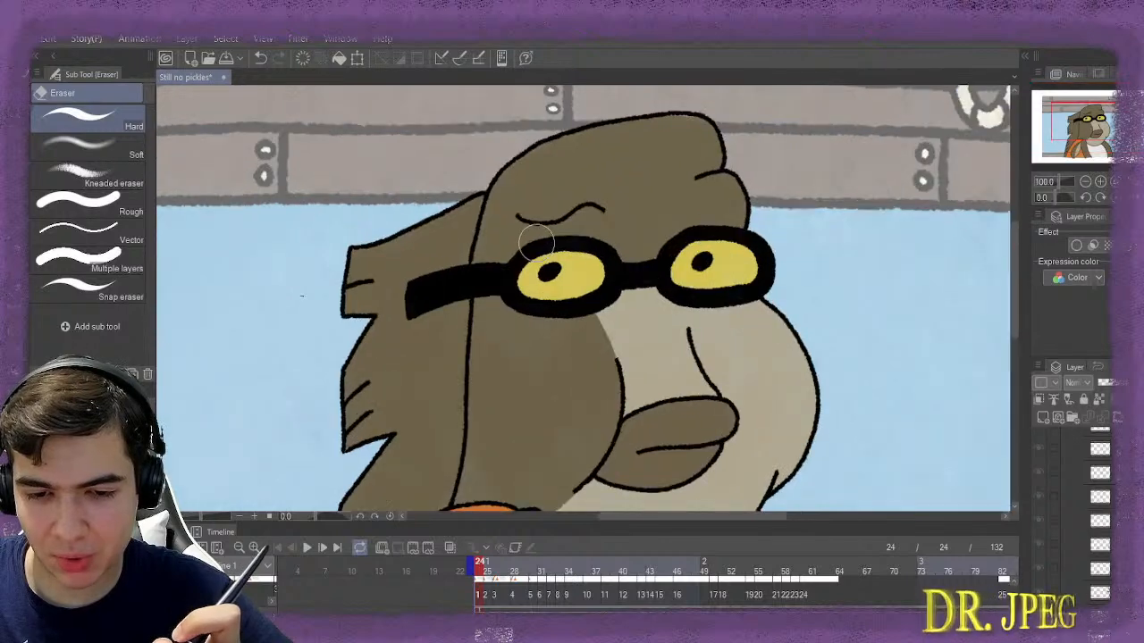
pyautogui.scroll(1, 545, 253)
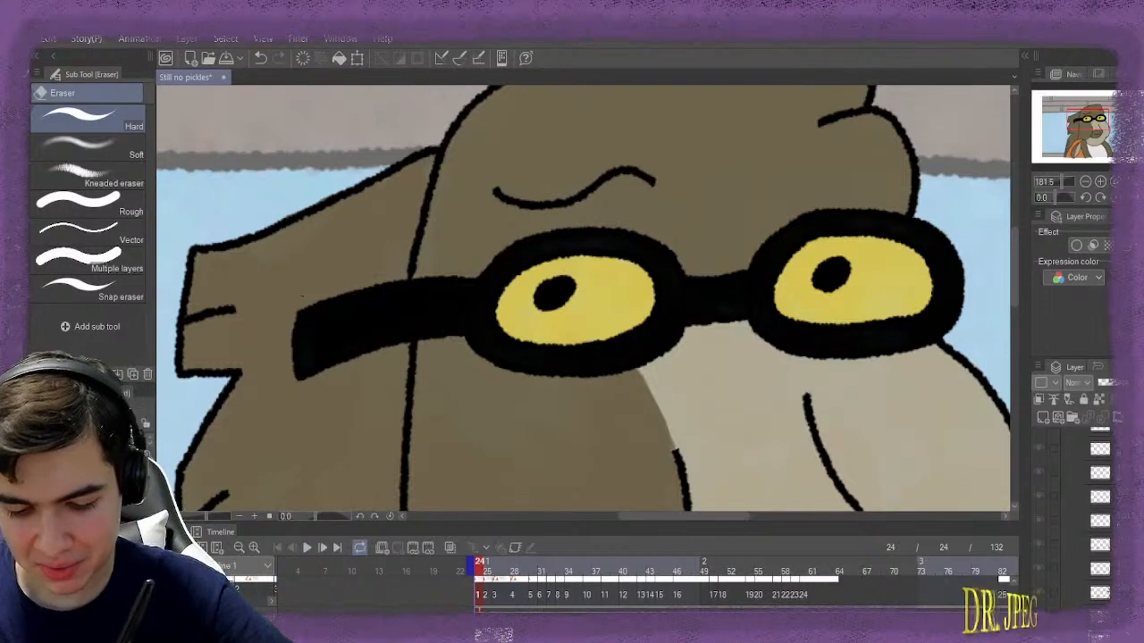
# Examine the orange vest, arms and white shirt of the character on frame 24
pyautogui.hscroll(6, 644, 580)
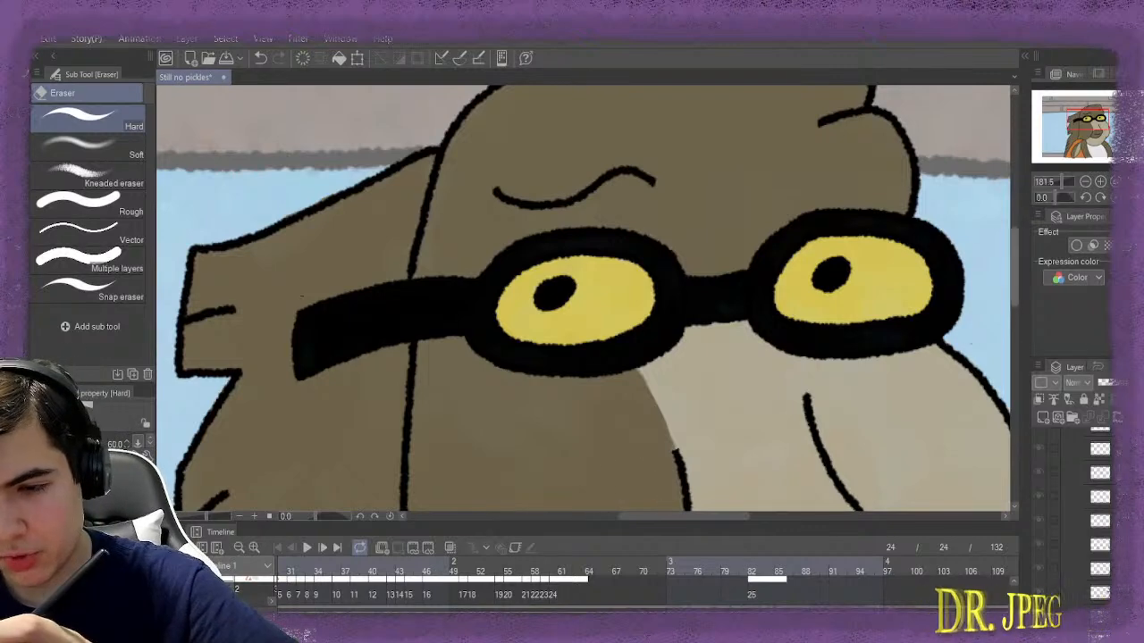
pyautogui.scroll(-15, 992, 286)
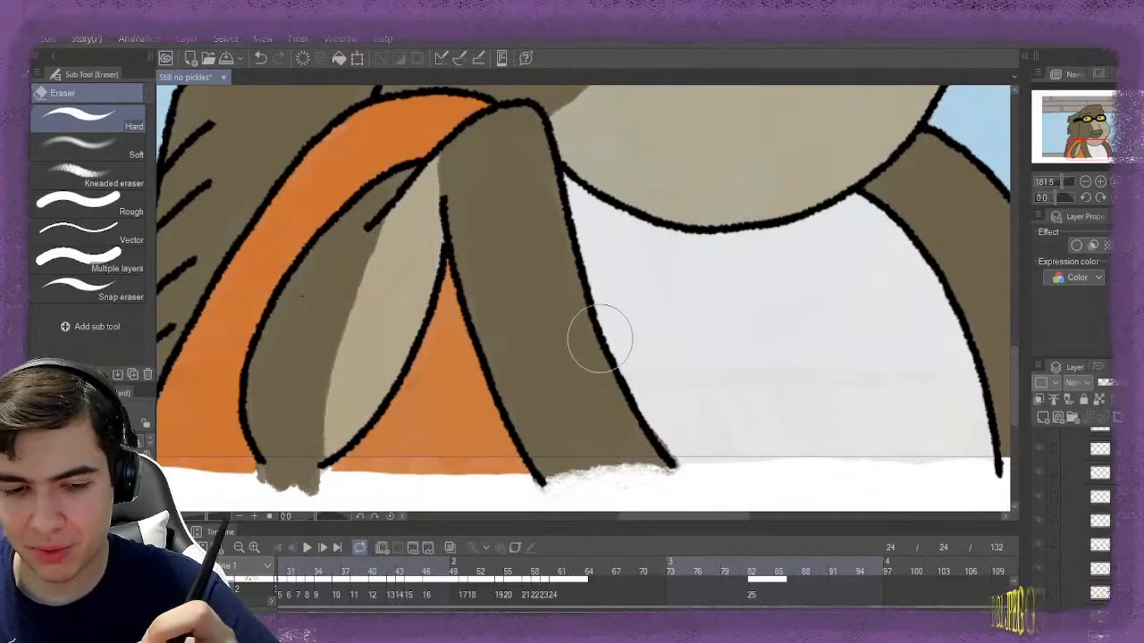
pyautogui.scroll(-3, 467, 224)
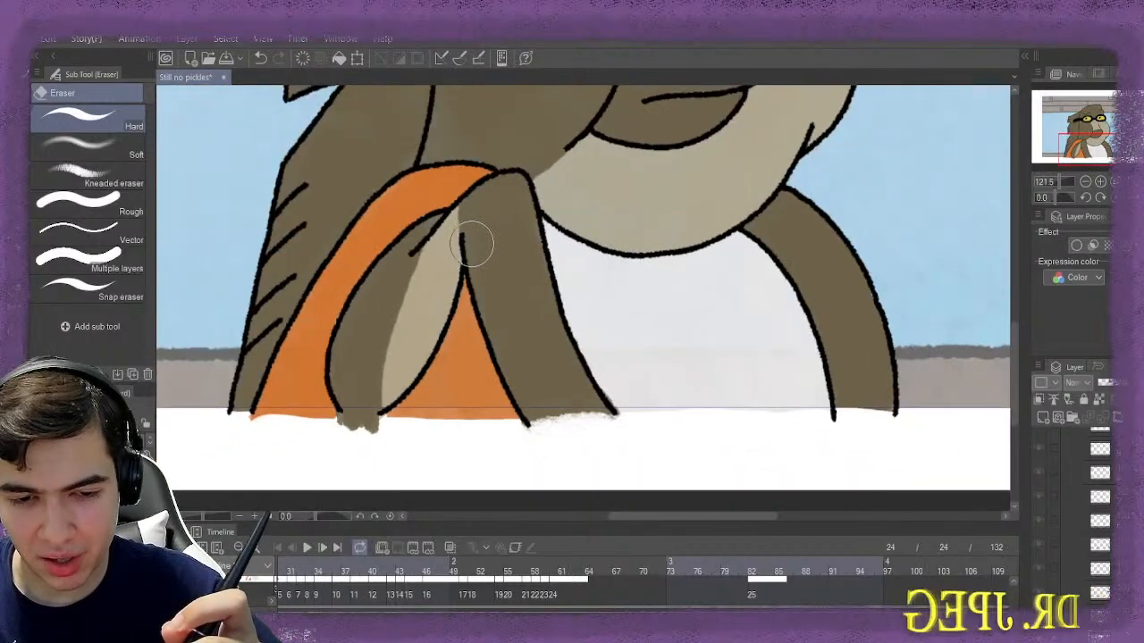
pyautogui.scroll(4, 473, 241)
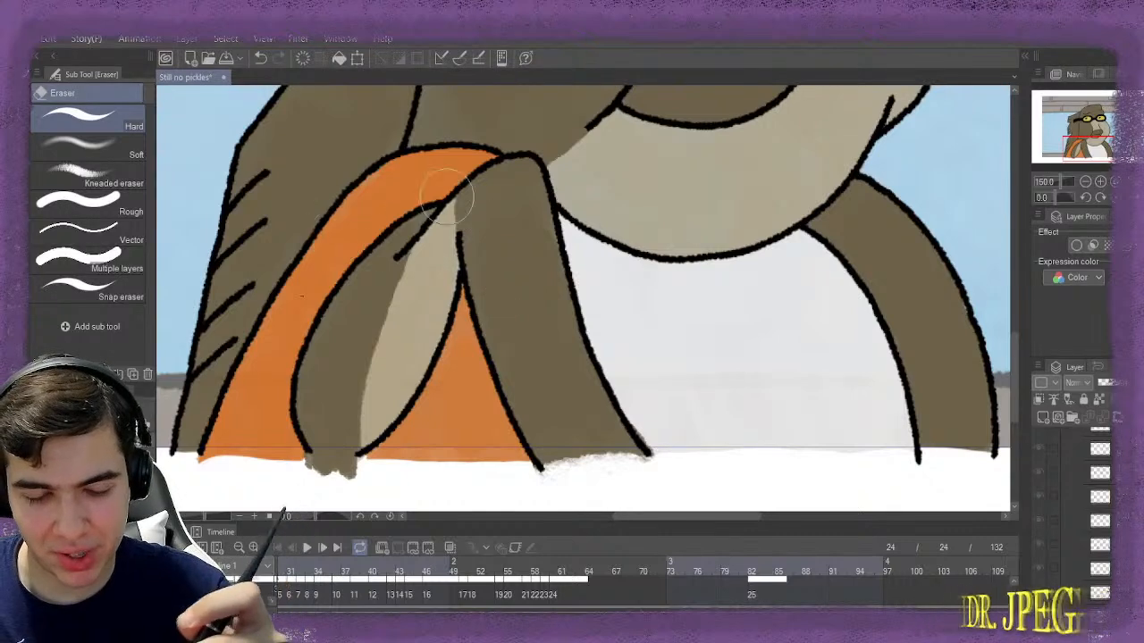
pyautogui.moveTo(446, 204); pyautogui.dragTo(424, 251)
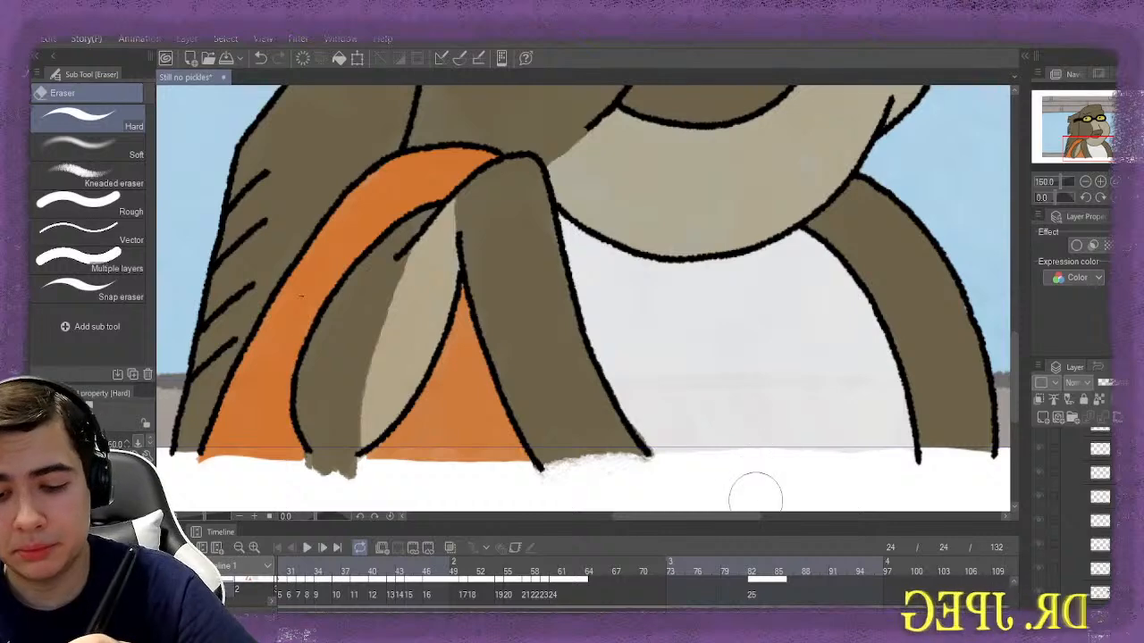
# Return to frame 82, touch up the shirt's white where chin and arm meet, and erase the spill above the chin line
pyautogui.moveTo(625, 609); pyautogui.dragTo(664, 609)
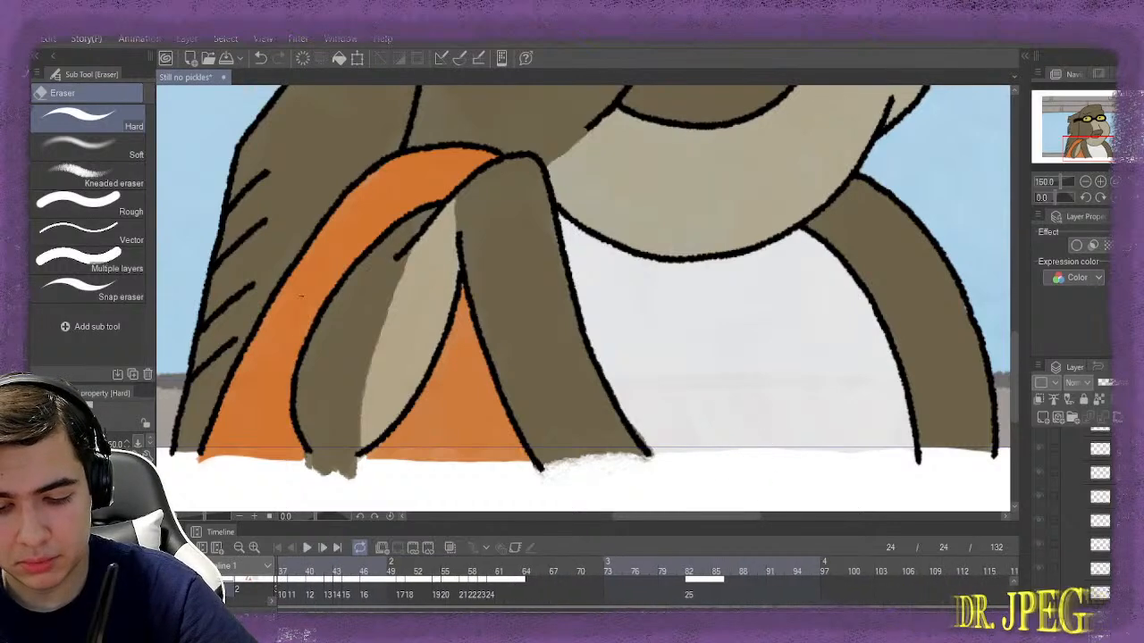
pyautogui.click(687, 564)
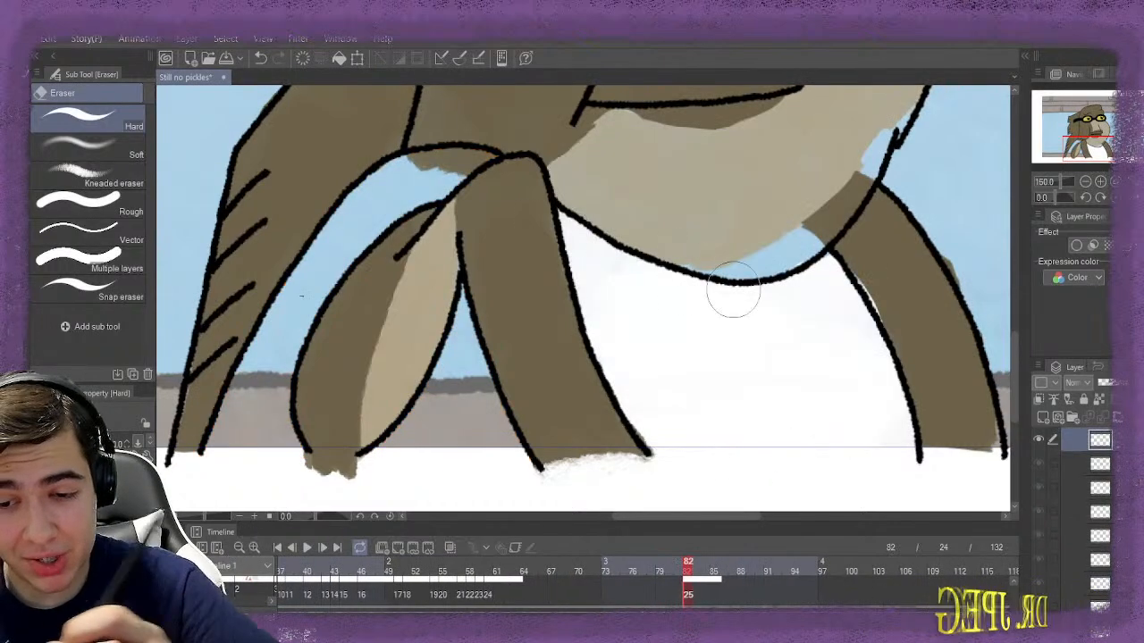
pyautogui.scroll(2, 796, 223)
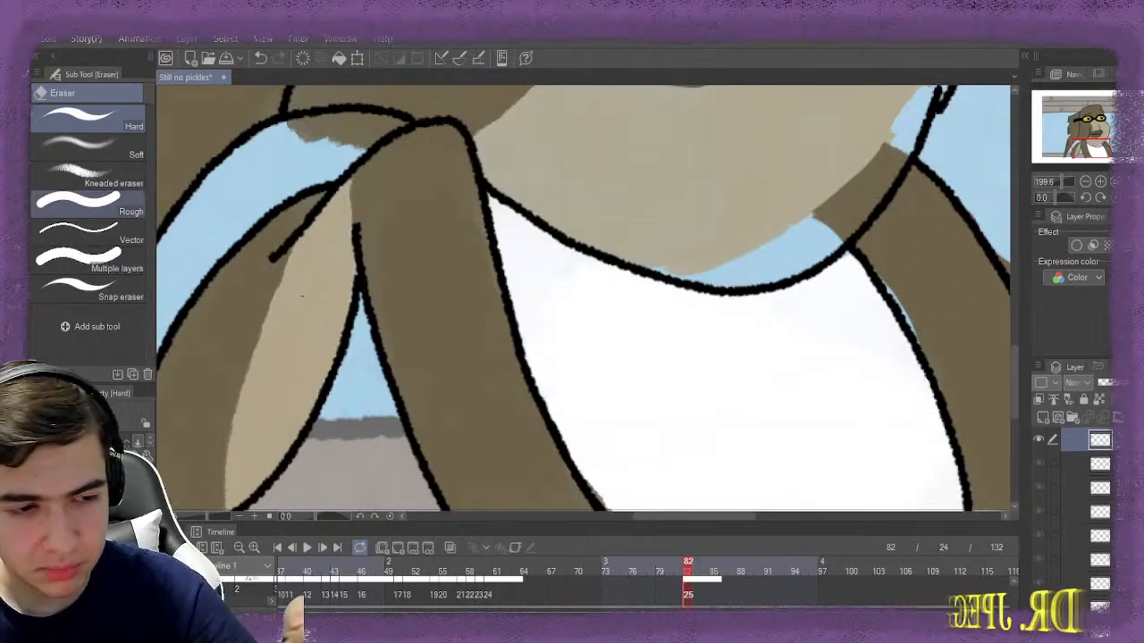
pyautogui.press('b')
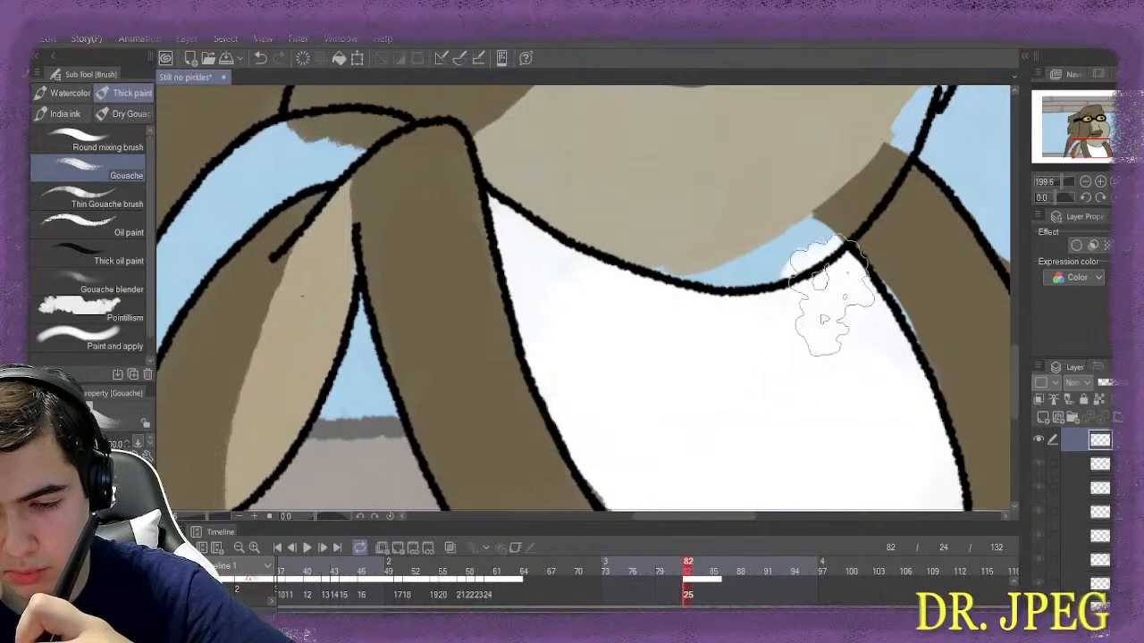
pyautogui.press('e')
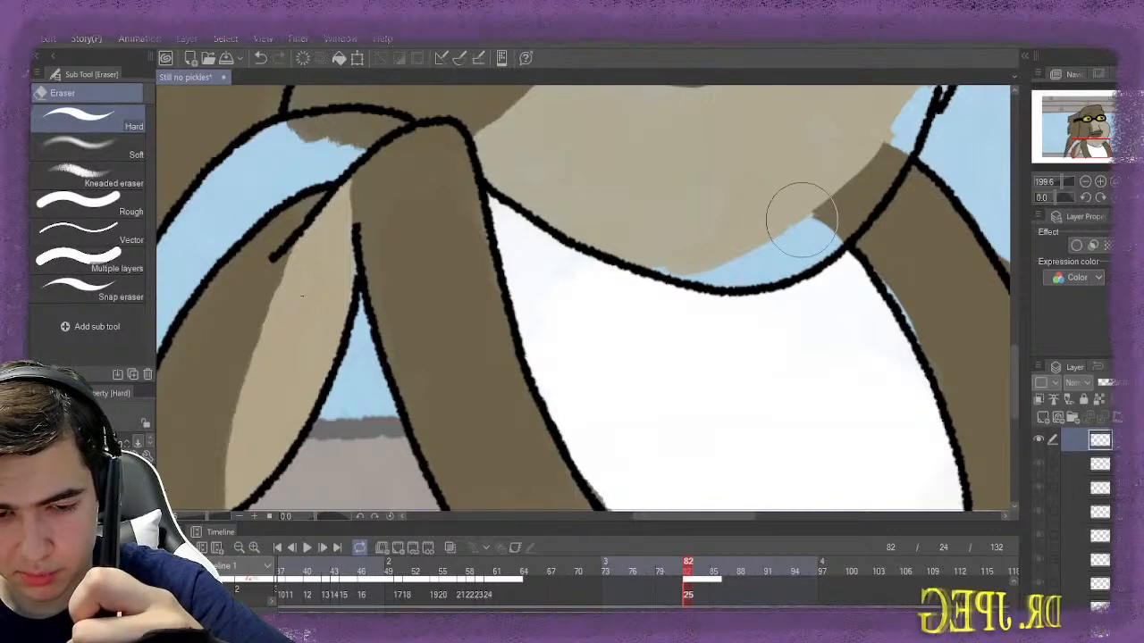
# Check the shirt's white fill against the chin outline across frames 82 to 85
pyautogui.scroll(-3, 585, 213)
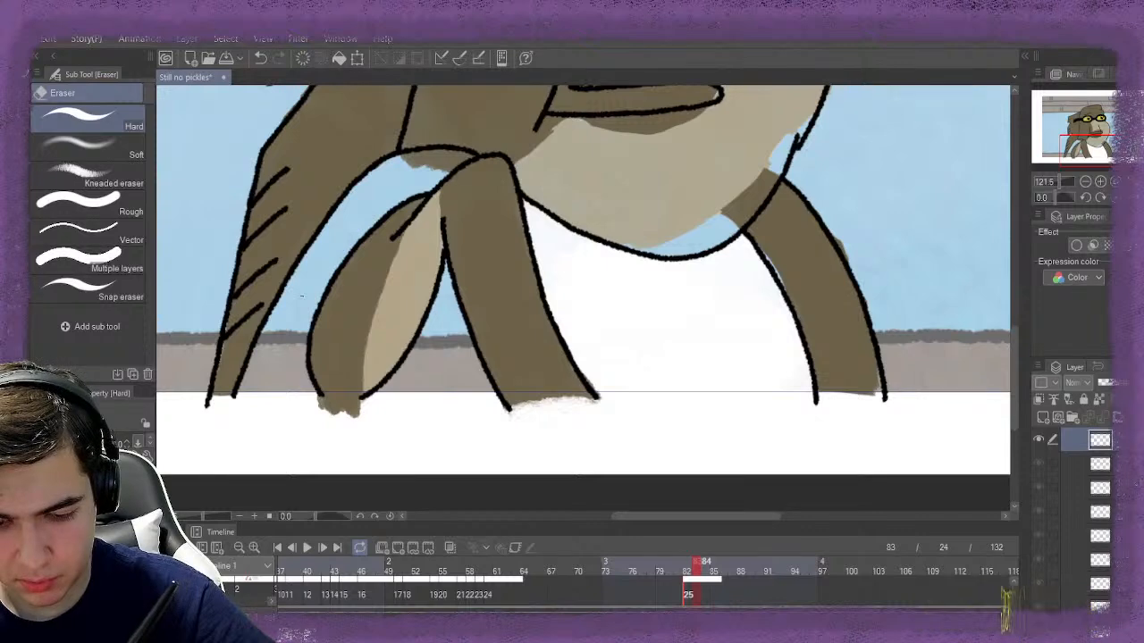
pyautogui.click(705, 562)
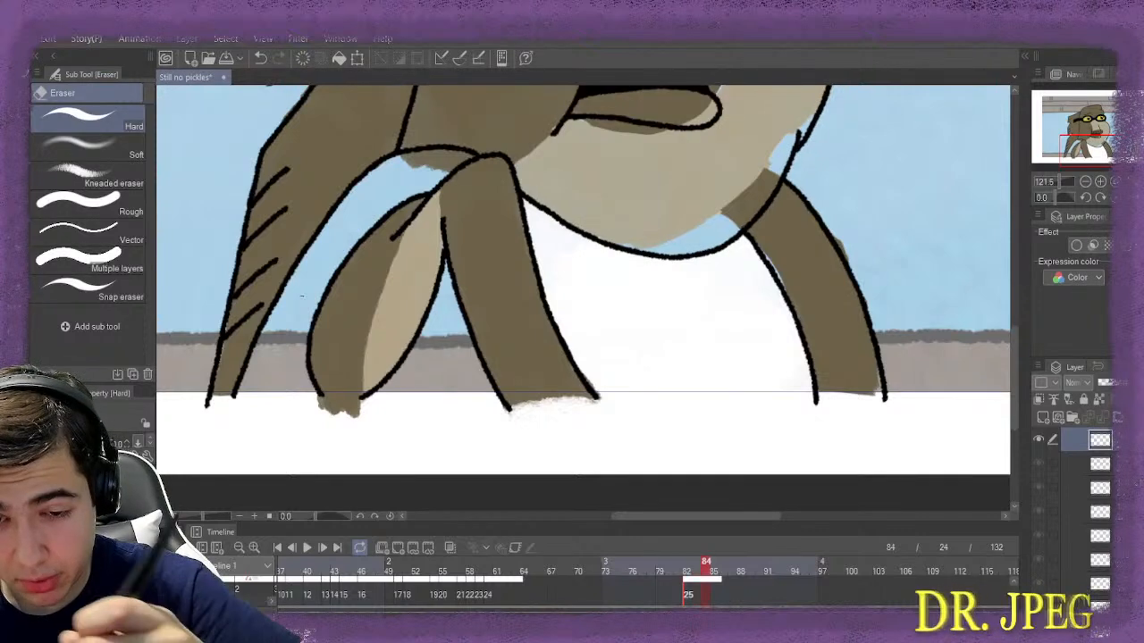
pyautogui.scroll(3, 712, 208)
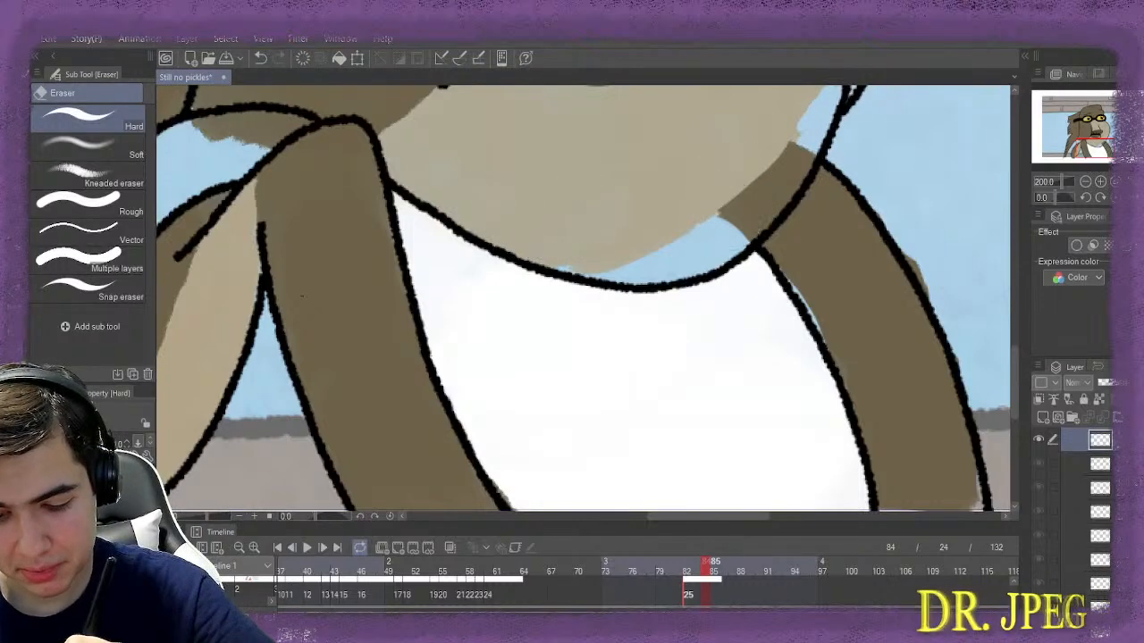
pyautogui.press('Right')
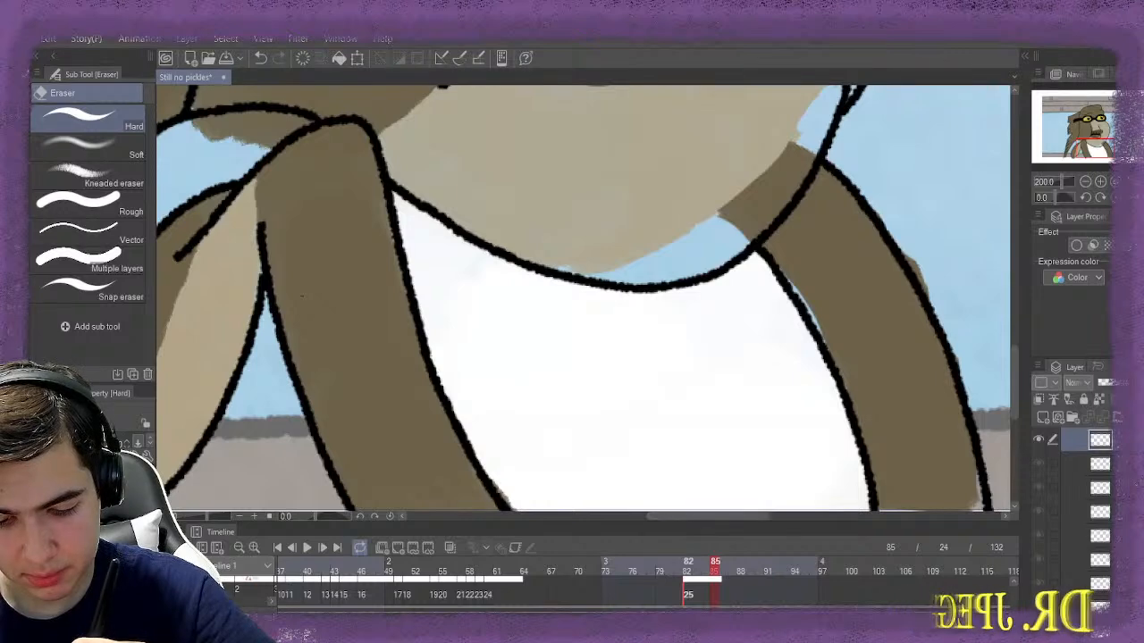
pyautogui.click(688, 571)
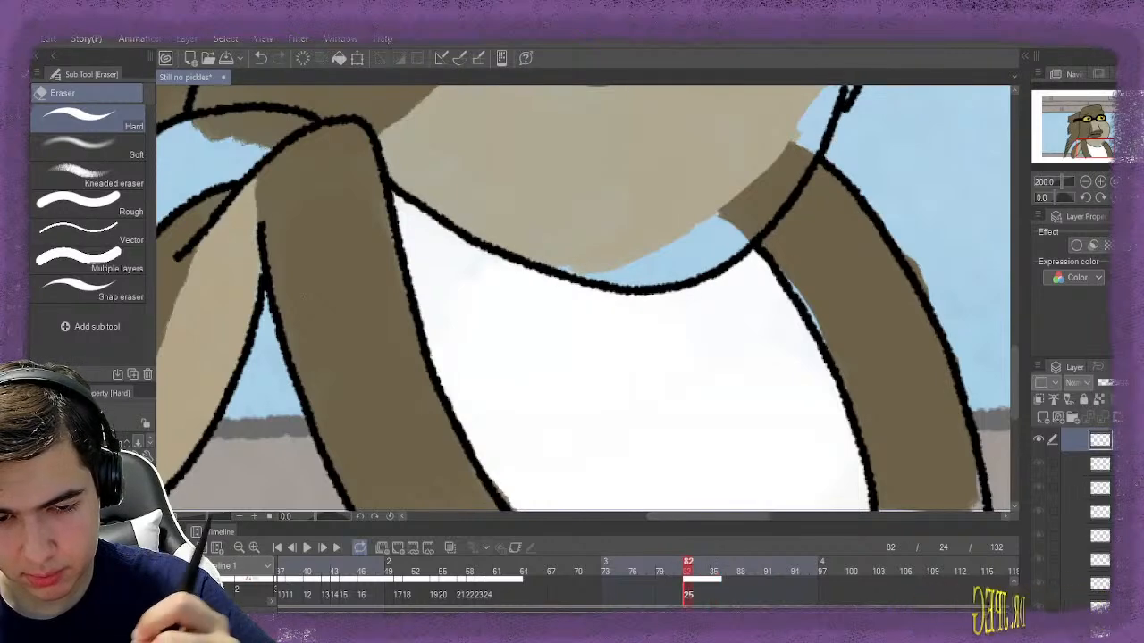
pyautogui.press('Right')
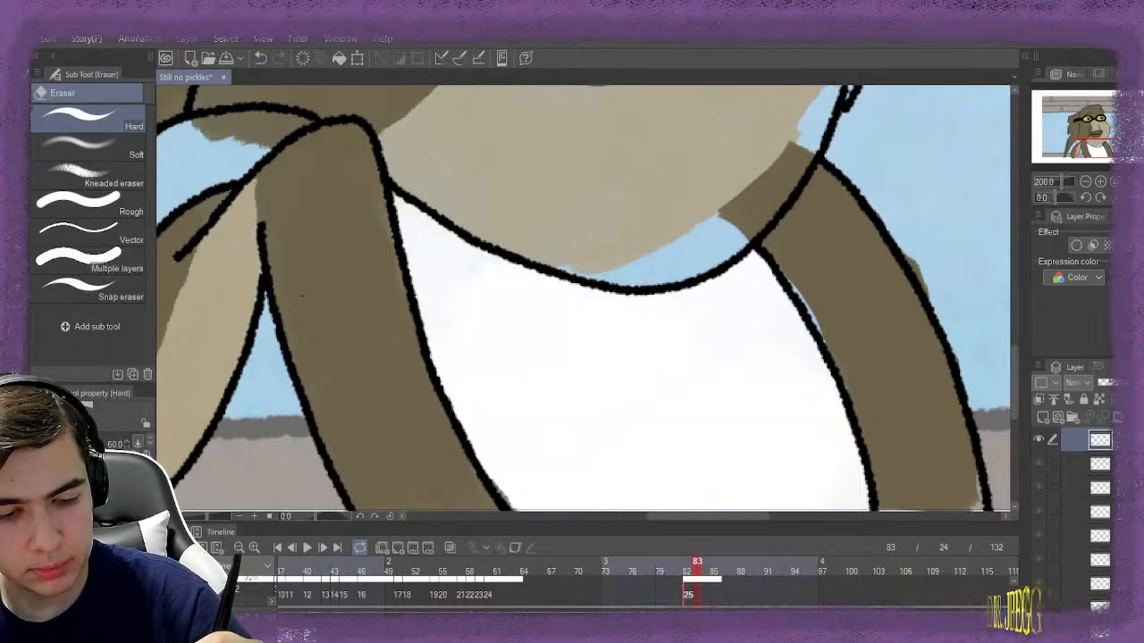
# Save the animation file and play it back, stopping at frame 117
pyautogui.hotkey('ctrl', 's')
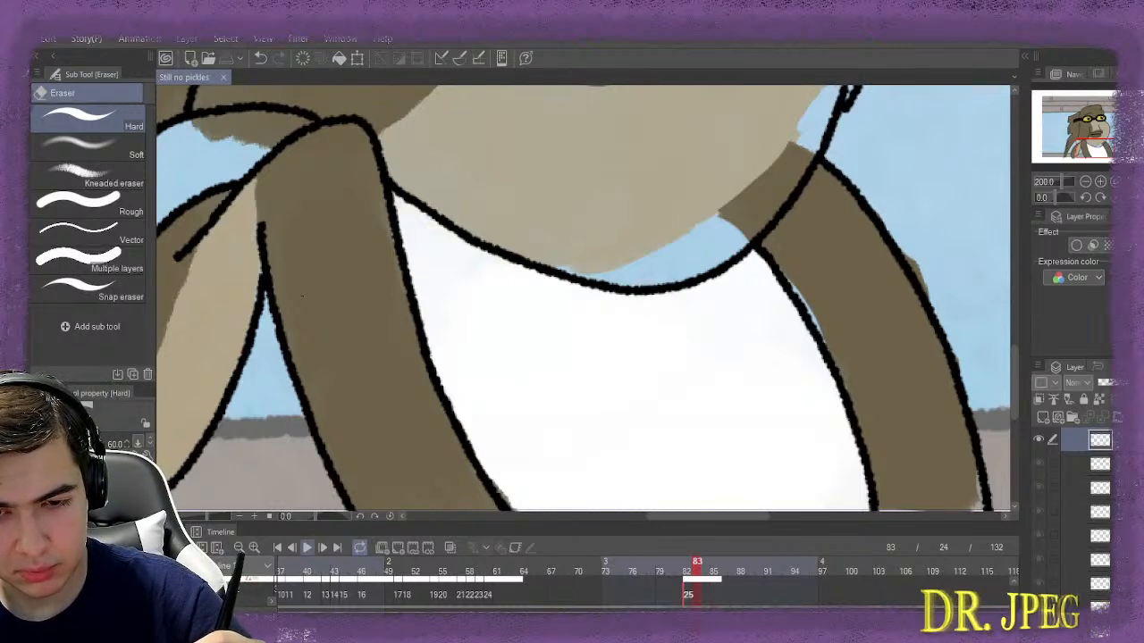
pyautogui.press('space')
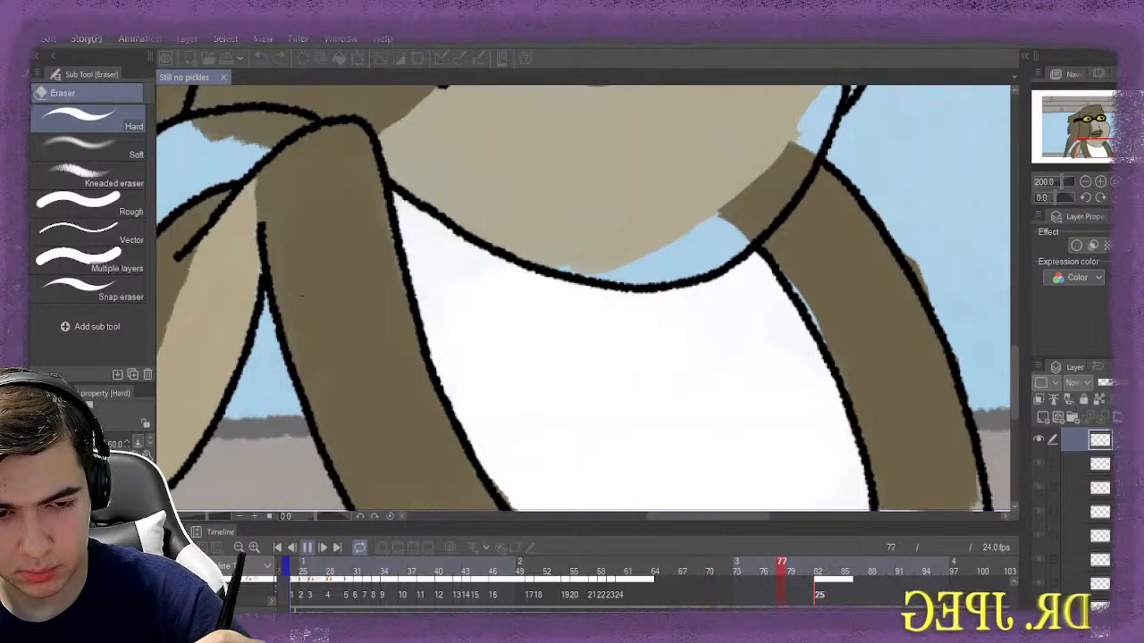
pyautogui.press('space')
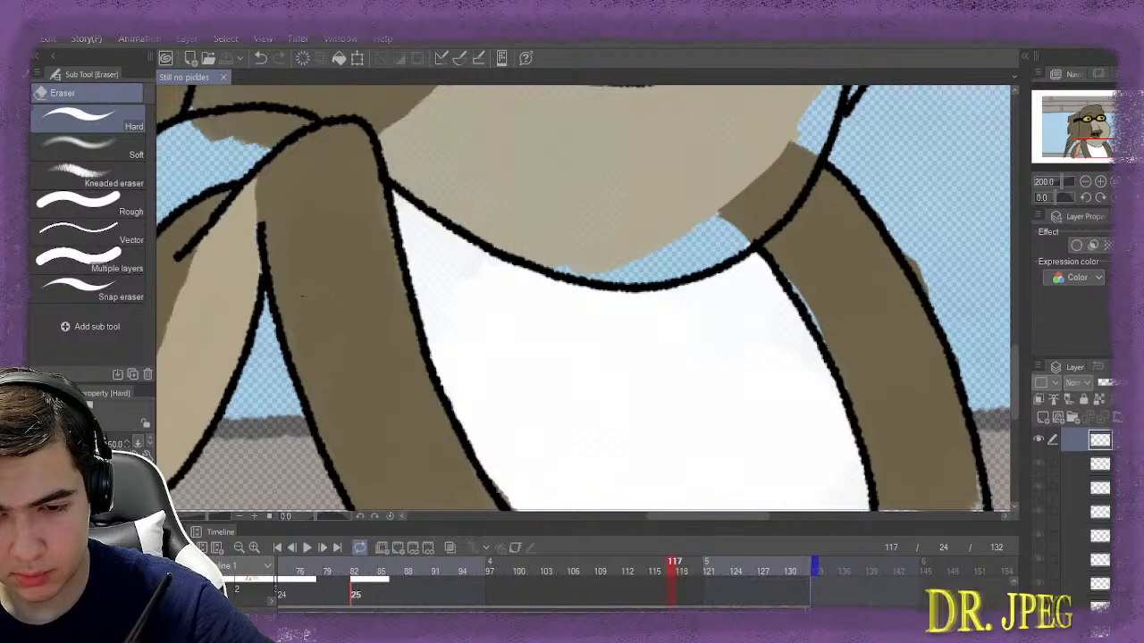
# Go back to frame 113 and erase the shirt's white paint that spills below the canvas's lower edge
pyautogui.press('Left')
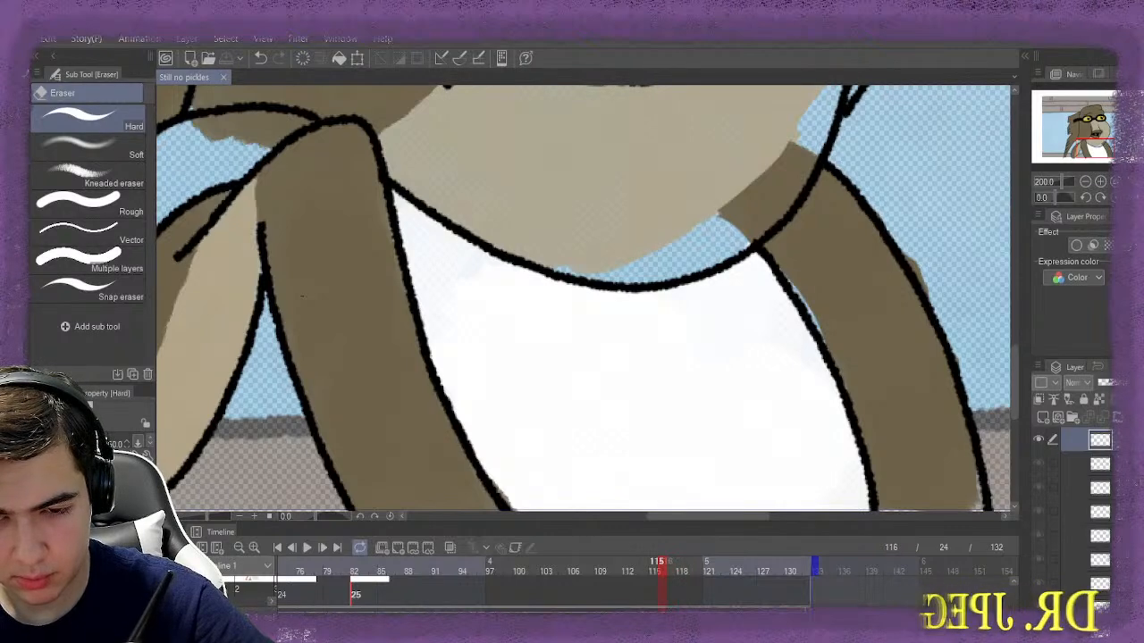
pyautogui.press('Left')
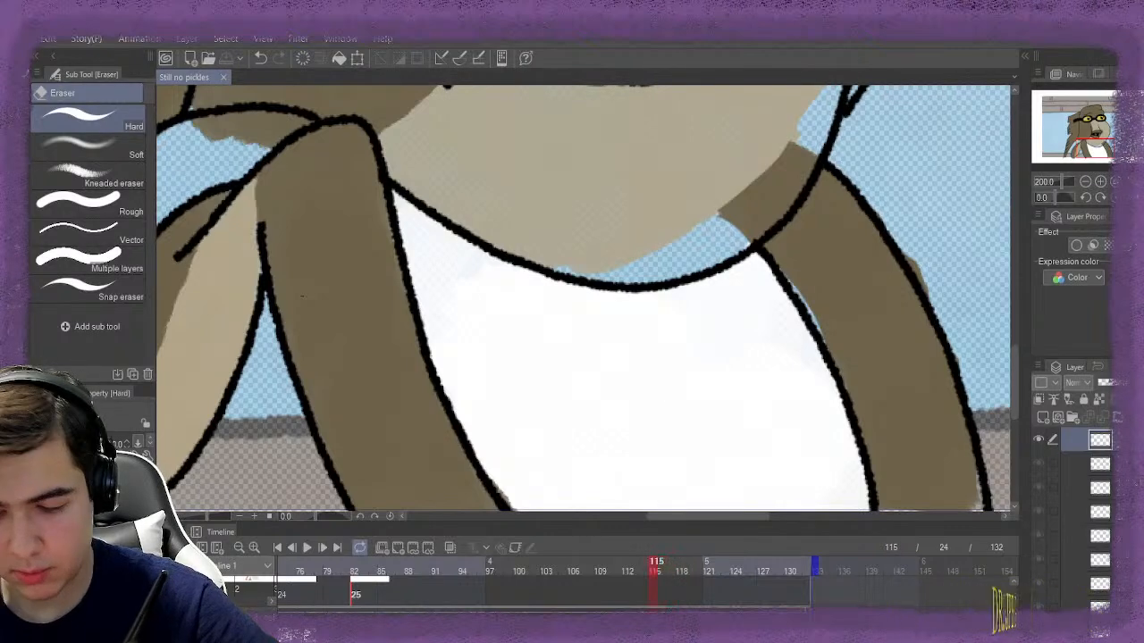
pyautogui.press('Left')
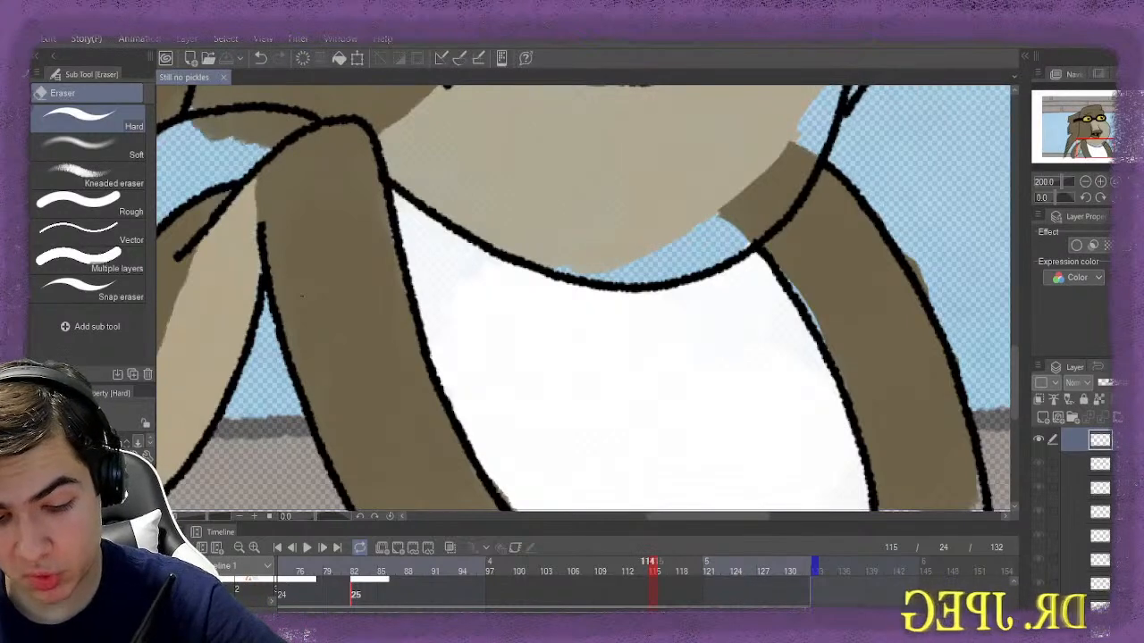
pyautogui.press('Left')
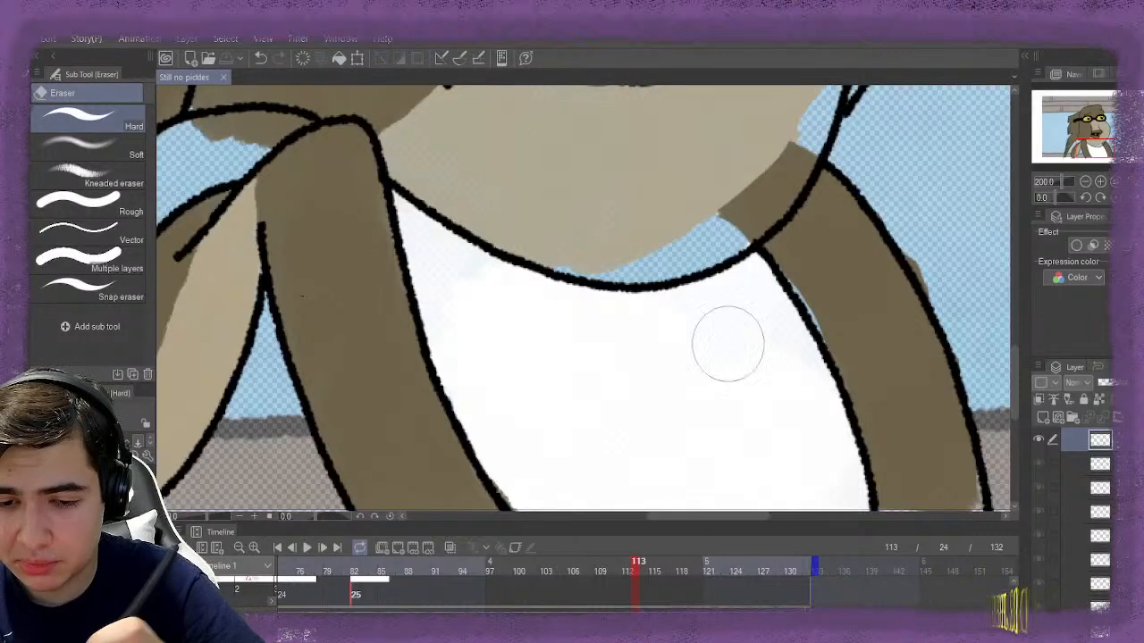
pyautogui.moveTo(726, 343)
pyautogui.mouseDown()
pyautogui.moveTo(726, 254)
pyautogui.moveTo(619, 292)
pyautogui.moveTo(726, 268)
pyautogui.moveTo(726, 254)
pyautogui.mouseUp()
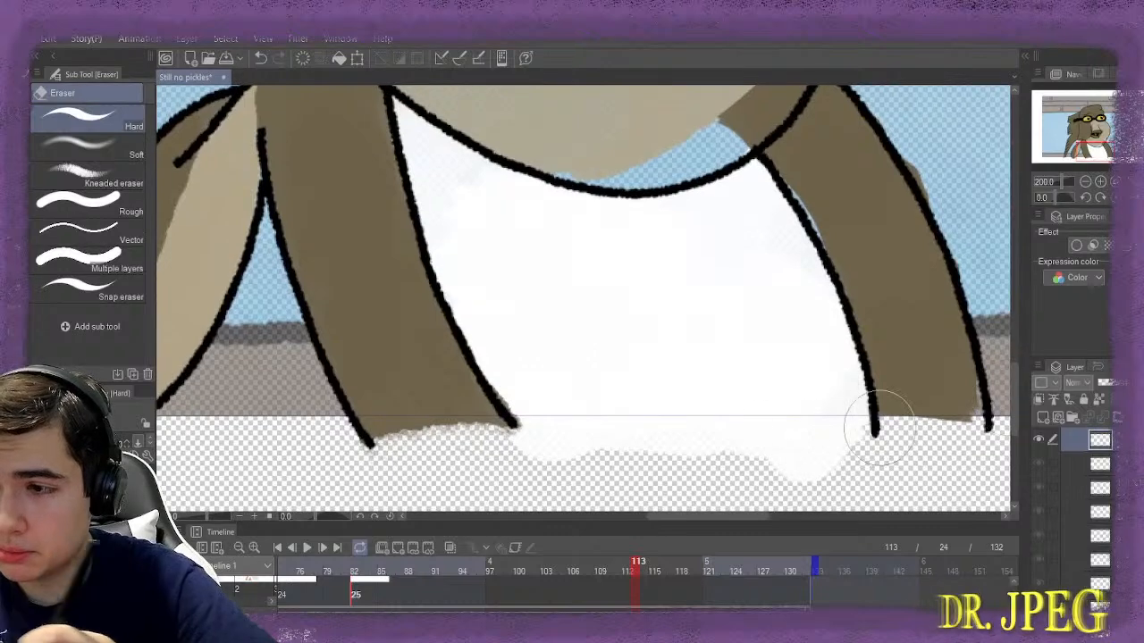
pyautogui.moveTo(760, 473)
pyautogui.mouseDown()
pyautogui.moveTo(850, 455)
pyautogui.moveTo(655, 478)
pyautogui.moveTo(503, 472)
pyautogui.moveTo(542, 467)
pyautogui.moveTo(508, 477)
pyautogui.moveTo(535, 478)
pyautogui.mouseUp()
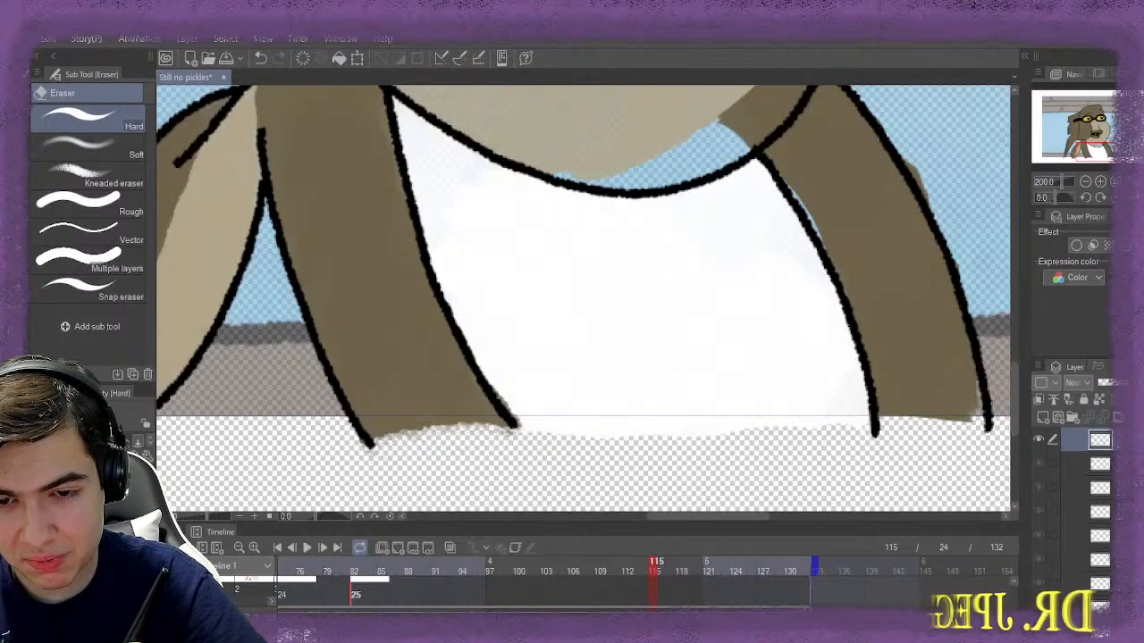
# Play back the animation, then examine the vest's orange fill frame by frame from frame 24 to frame 31
pyautogui.moveTo(656, 562); pyautogui.dragTo(688, 563)
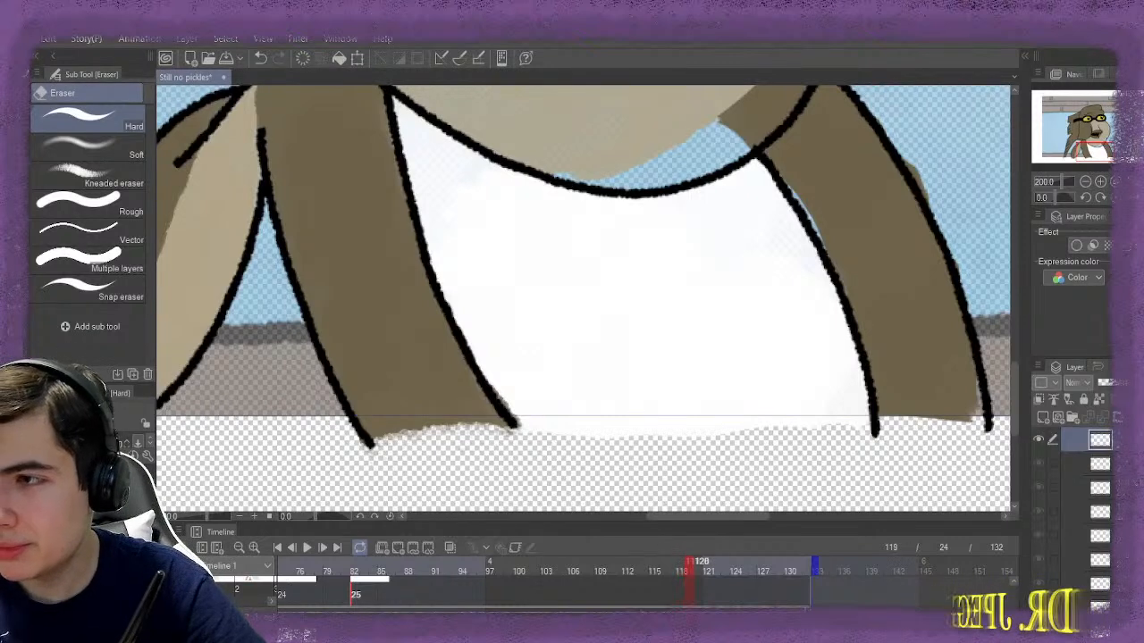
pyautogui.press('space')
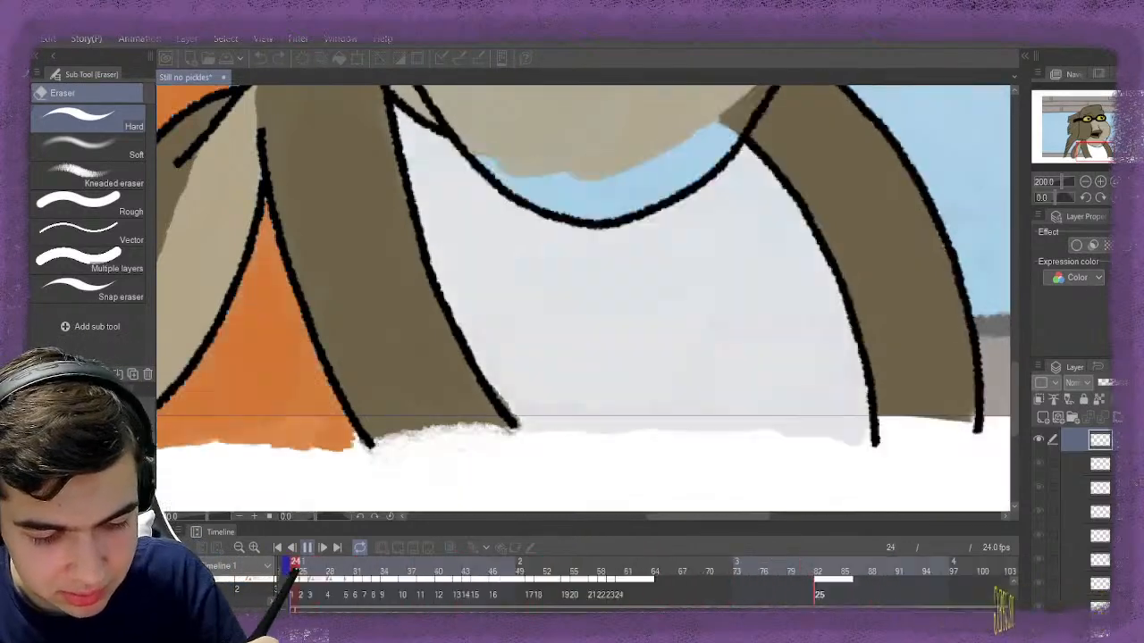
pyautogui.press('space')
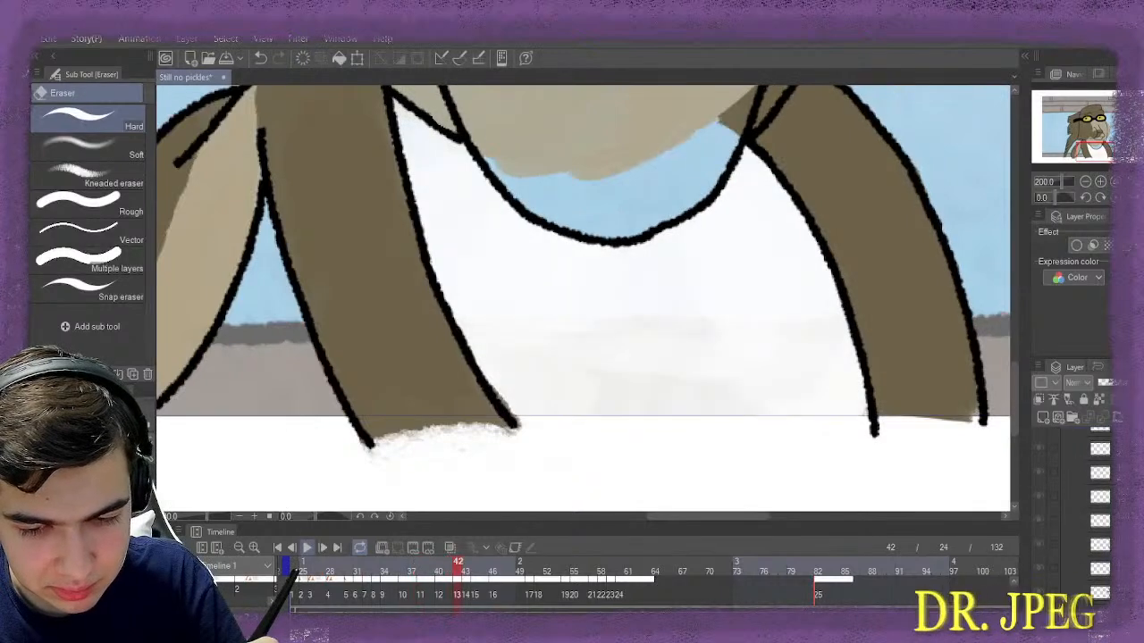
pyautogui.press('space')
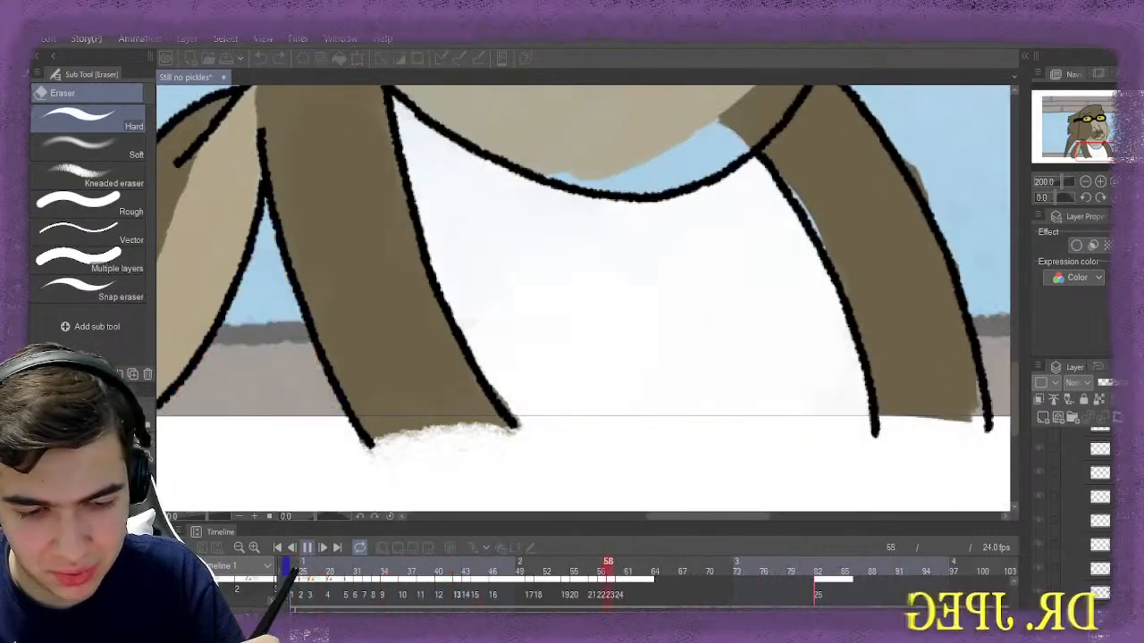
pyautogui.press('space')
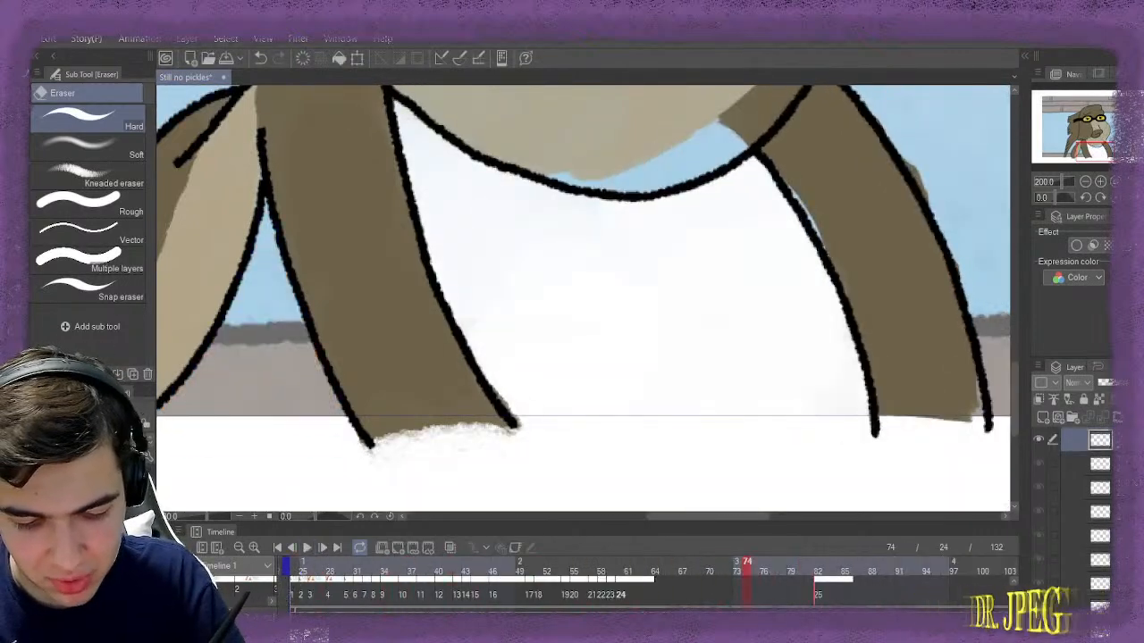
pyautogui.hscroll(-5, 604, 581)
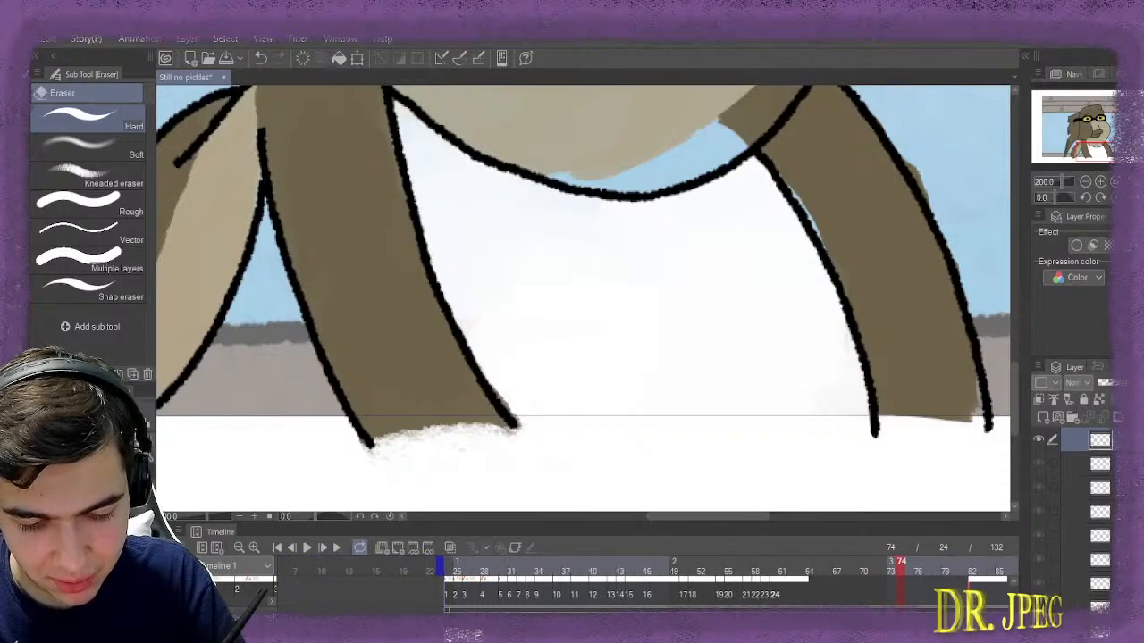
pyautogui.click(444, 569)
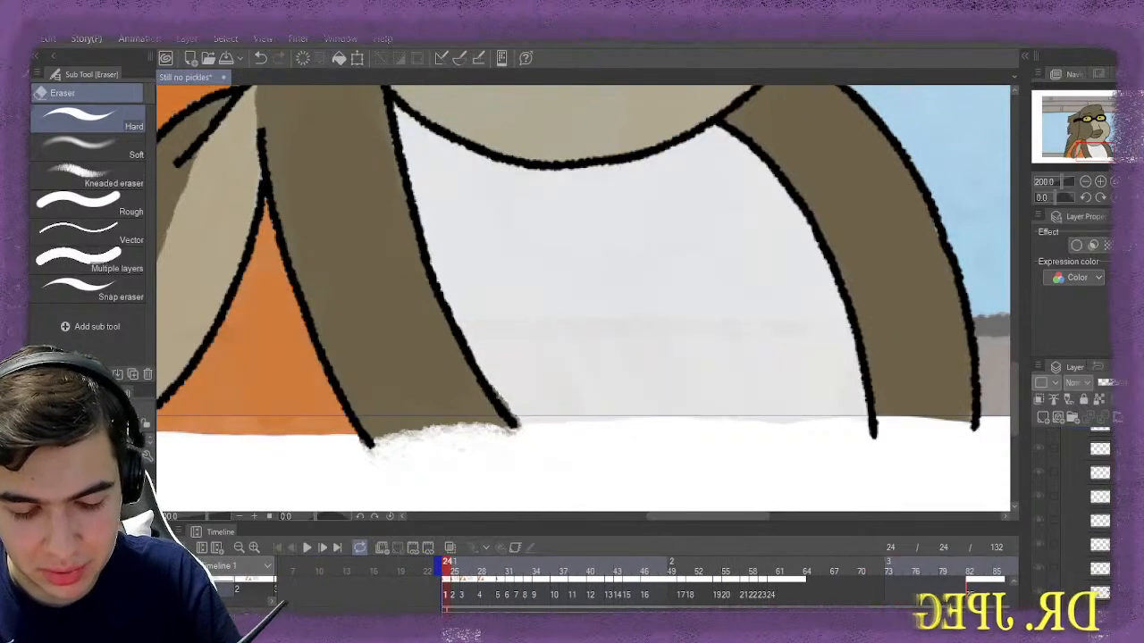
pyautogui.scroll(2, 624, 594)
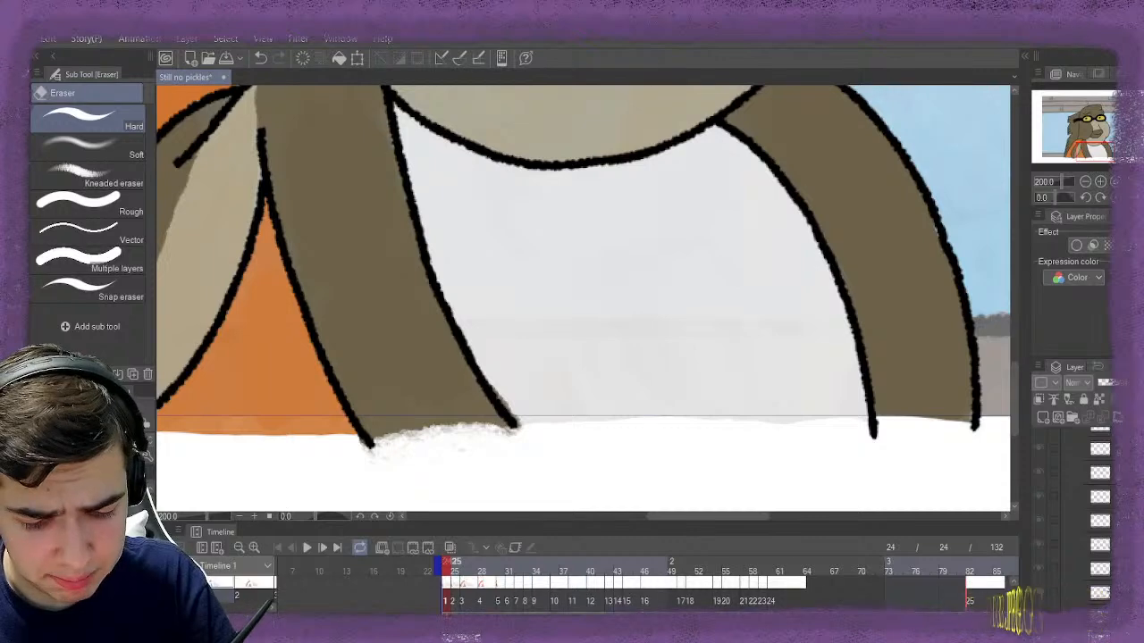
pyautogui.click(454, 569)
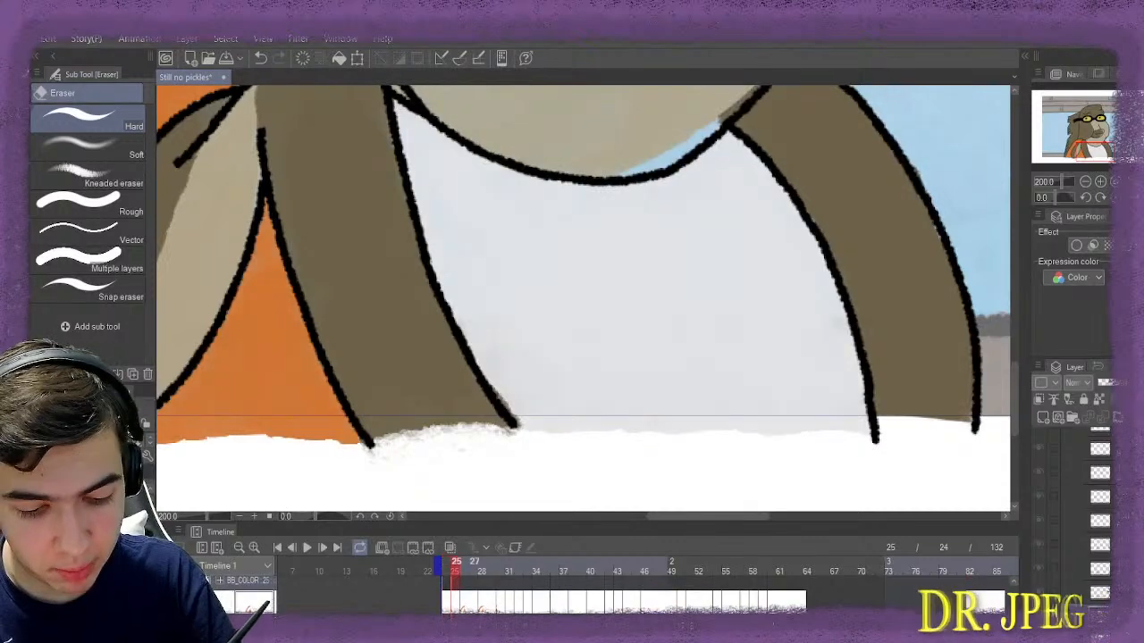
pyautogui.click(483, 569)
pyautogui.click(500, 569)
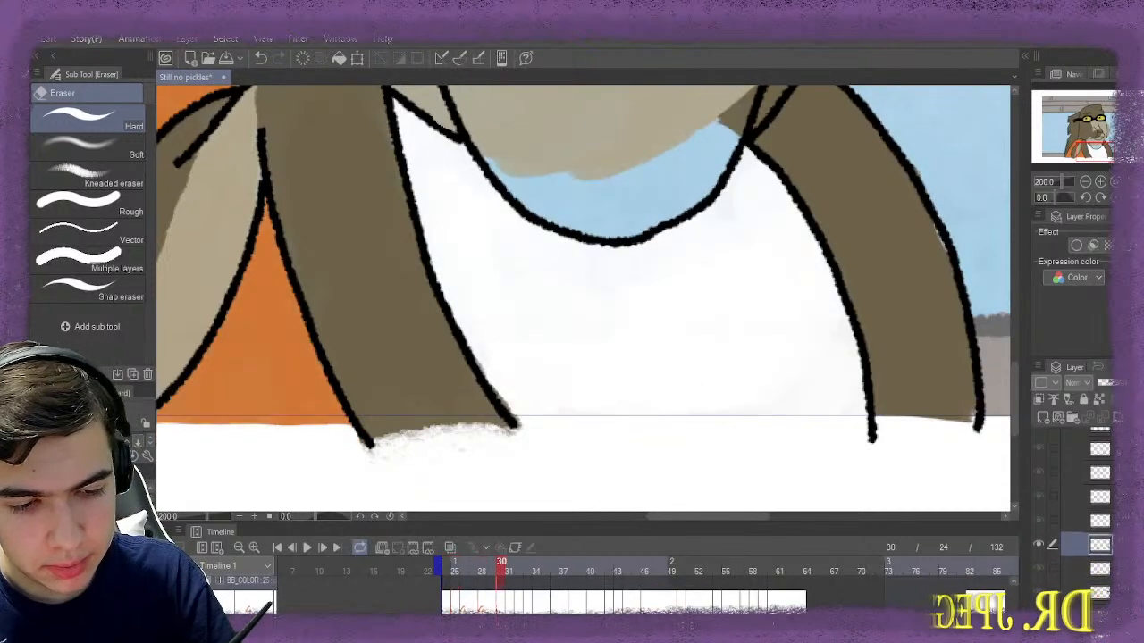
pyautogui.click(509, 570)
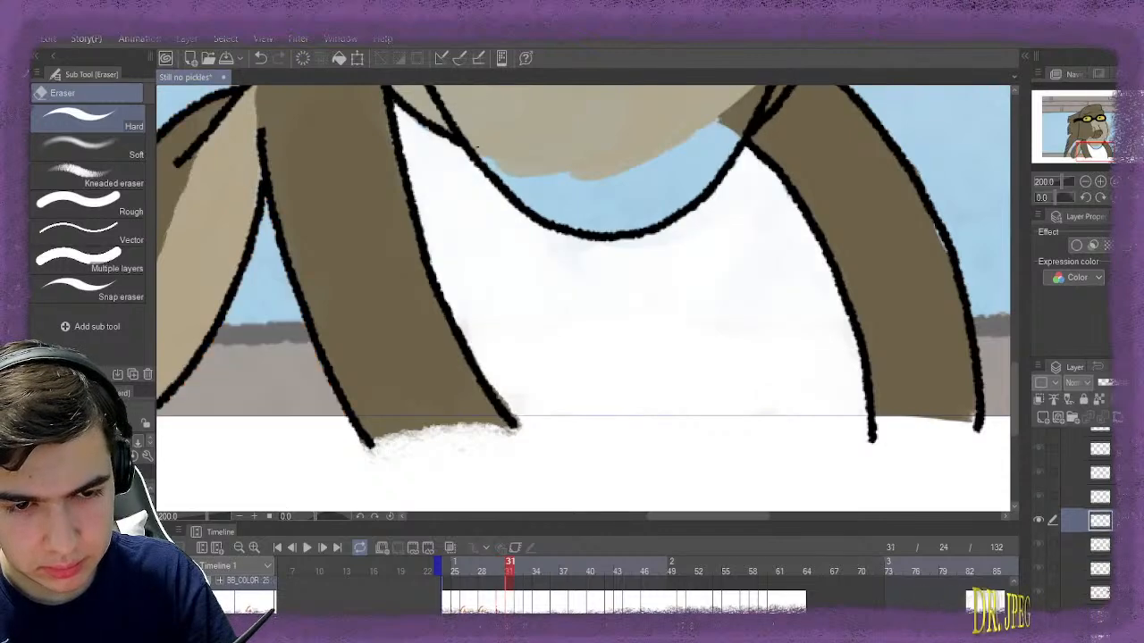
# Sample the vest's orange from frame 30 and ready the Gouache brush with it
pyautogui.scroll(-2, 398, 366)
pyautogui.moveTo(712, 515); pyautogui.dragTo(654, 515)
pyautogui.scroll(2, 302, 295)
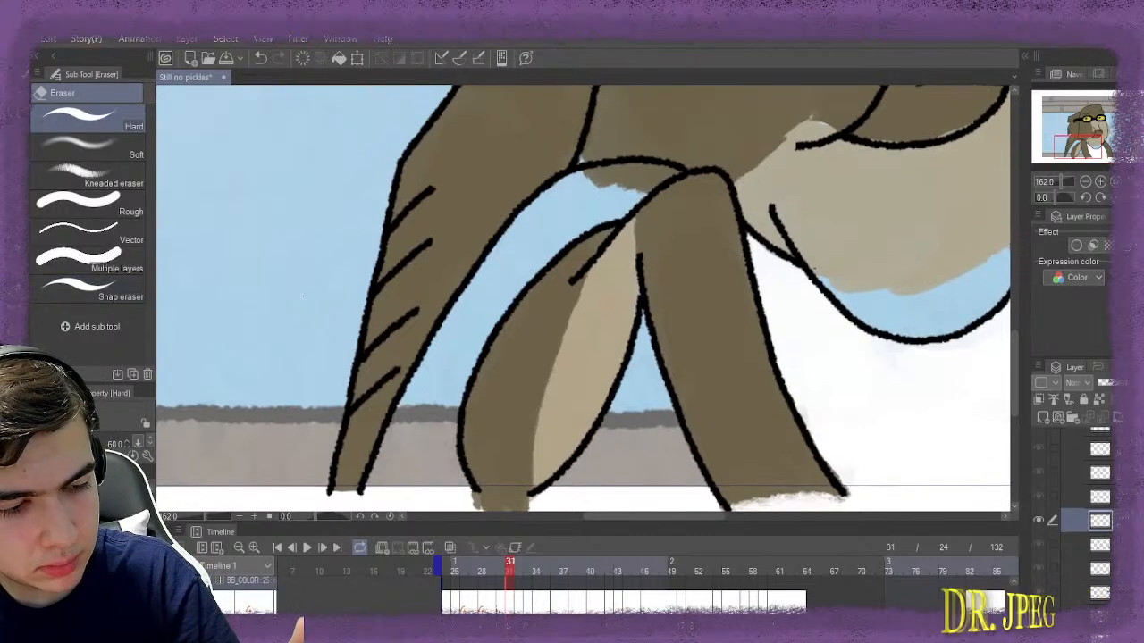
pyautogui.press('b')
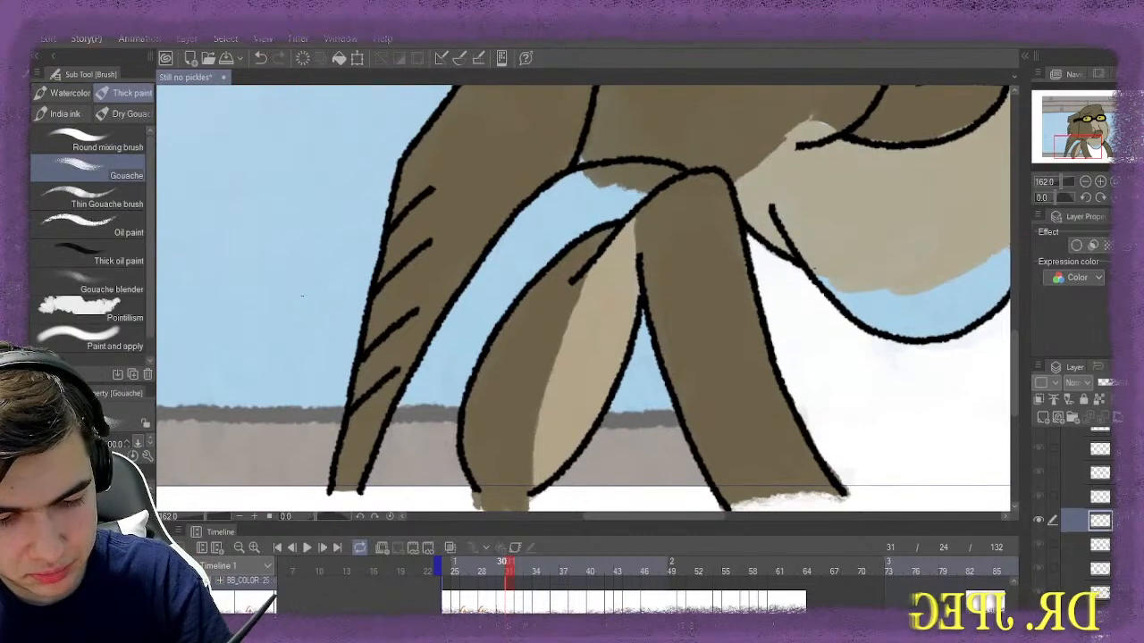
pyautogui.press(',')
pyautogui.scroll(-1, 311, 430)
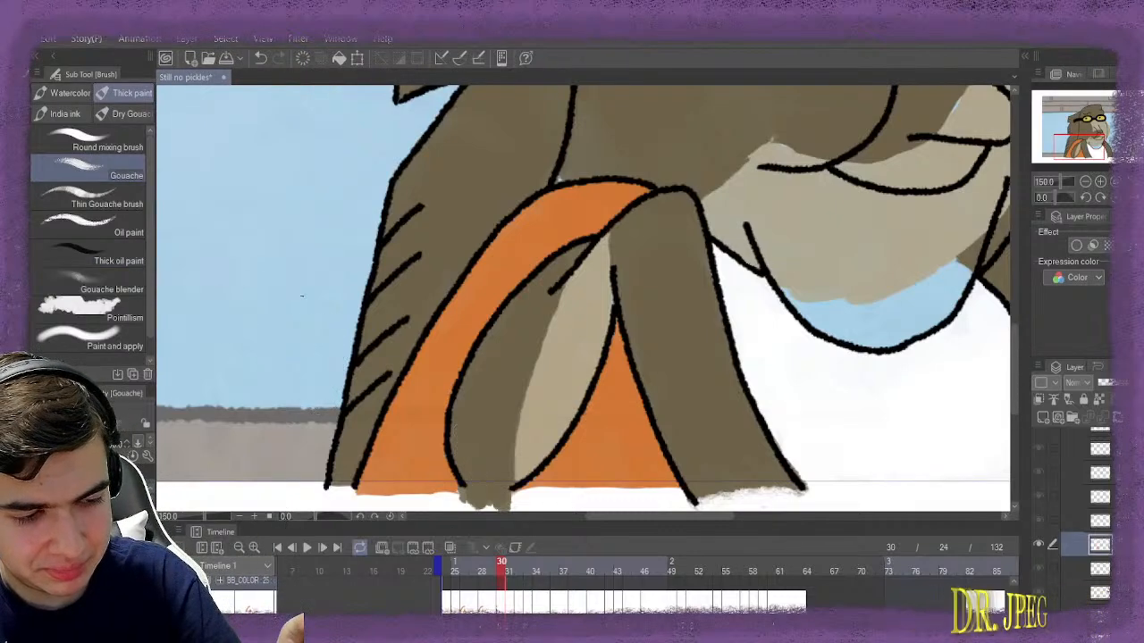
pyautogui.press('i')
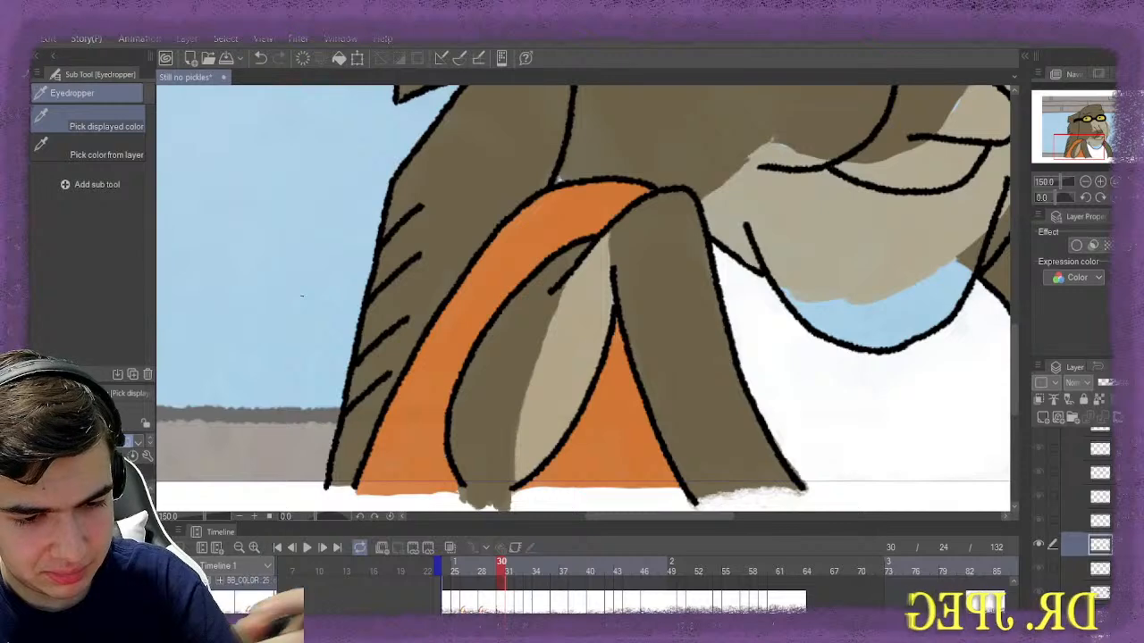
pyautogui.press('b')
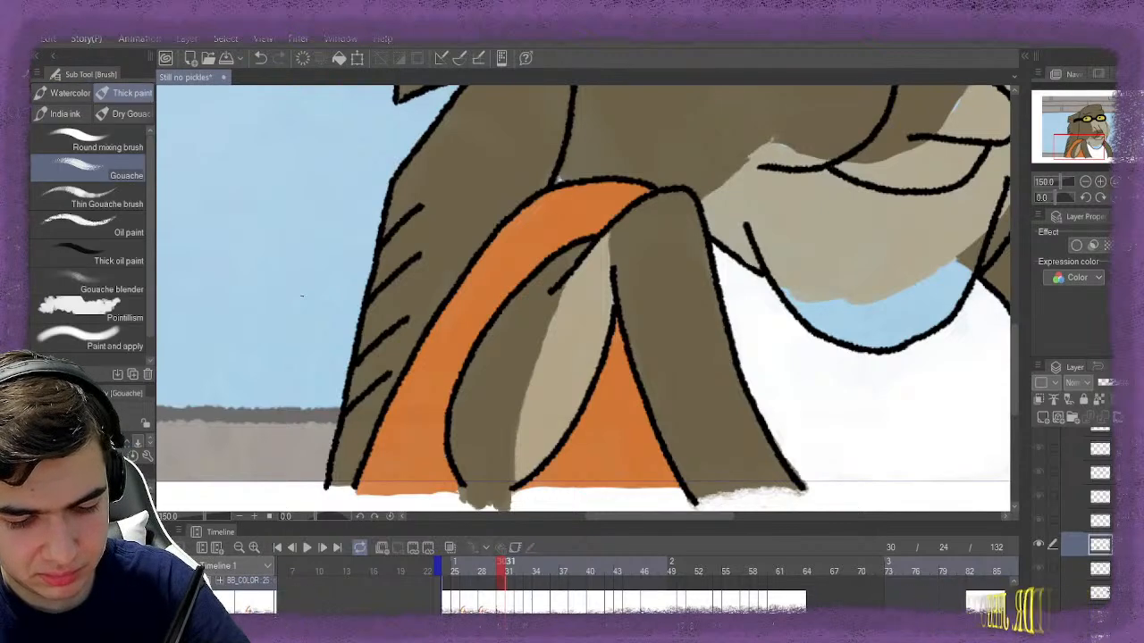
# Paint the vest orange on frame 31, in the gap beneath the arms and the strip along the shoulder
pyautogui.press('Right')
pyautogui.moveTo(501, 454)
pyautogui.mouseDown()
pyautogui.moveTo(602, 365)
pyautogui.moveTo(610, 429)
pyautogui.moveTo(581, 483)
pyautogui.moveTo(536, 483)
pyautogui.moveTo(643, 486)
pyautogui.moveTo(577, 460)
pyautogui.moveTo(625, 482)
pyautogui.moveTo(666, 469)
pyautogui.moveTo(643, 420)
pyautogui.moveTo(612, 411)
pyautogui.mouseUp()
pyautogui.moveTo(599, 295)
pyautogui.mouseDown()
pyautogui.moveTo(618, 365)
pyautogui.moveTo(605, 317)
pyautogui.mouseUp()
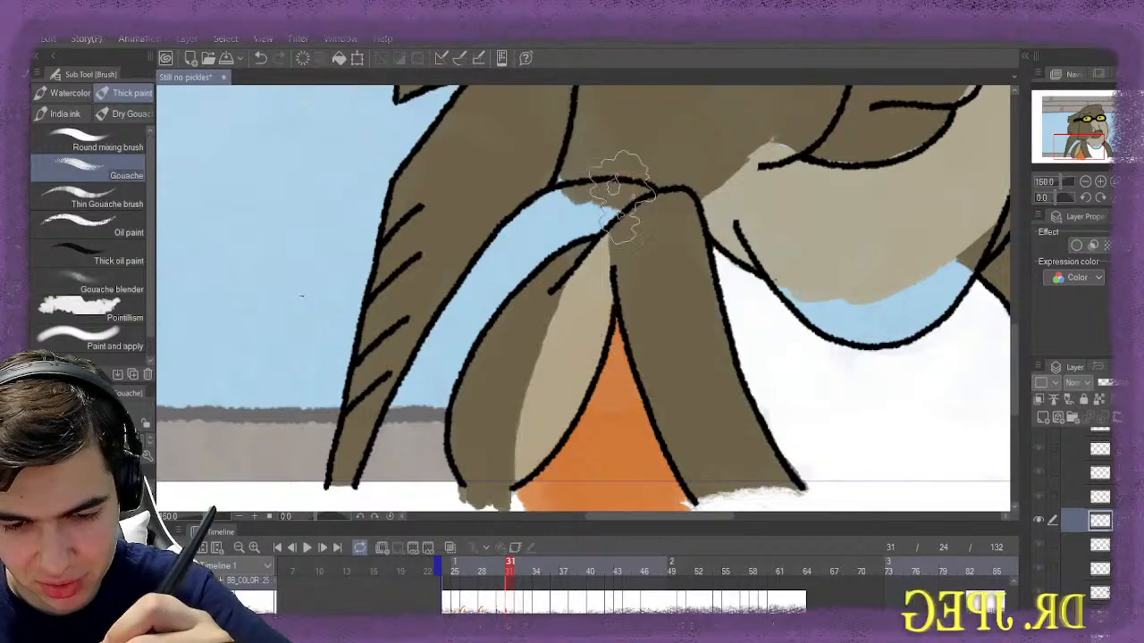
pyautogui.moveTo(613, 184)
pyautogui.mouseDown()
pyautogui.moveTo(553, 219)
pyautogui.moveTo(621, 201)
pyautogui.moveTo(549, 223)
pyautogui.moveTo(504, 255)
pyautogui.moveTo(464, 313)
pyautogui.moveTo(464, 335)
pyautogui.moveTo(478, 340)
pyautogui.moveTo(460, 344)
pyautogui.moveTo(404, 451)
pyautogui.moveTo(380, 446)
pyautogui.moveTo(384, 460)
pyautogui.moveTo(442, 464)
pyautogui.mouseUp()
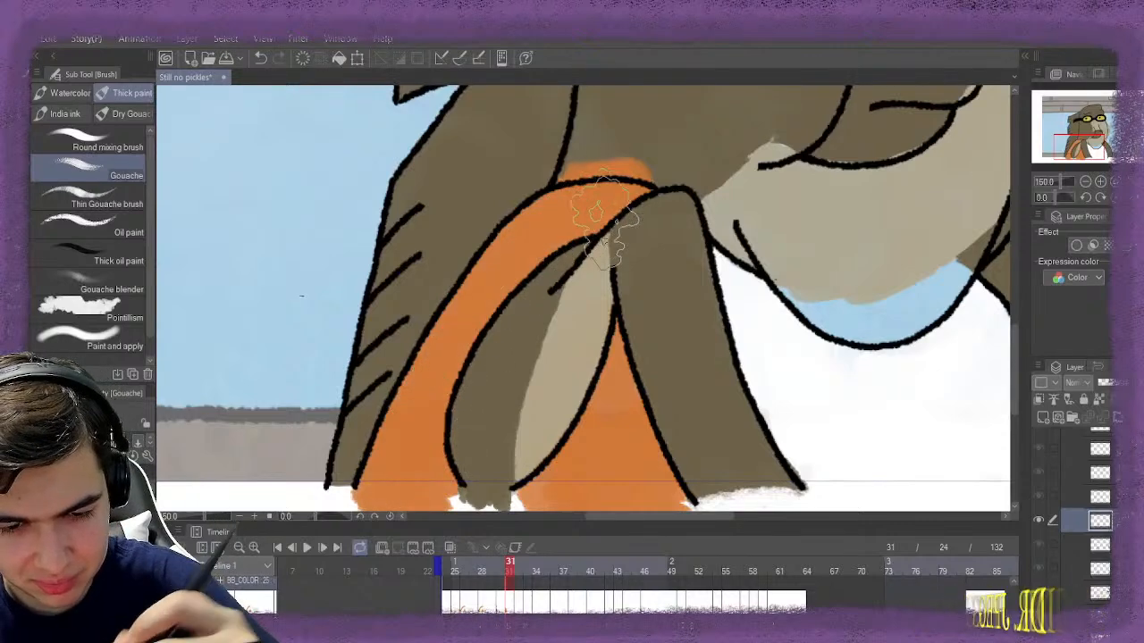
# Paint the vest's shoulder strip and lower gap orange on frames 32 and 33
pyautogui.scroll(-6, 549, 308)
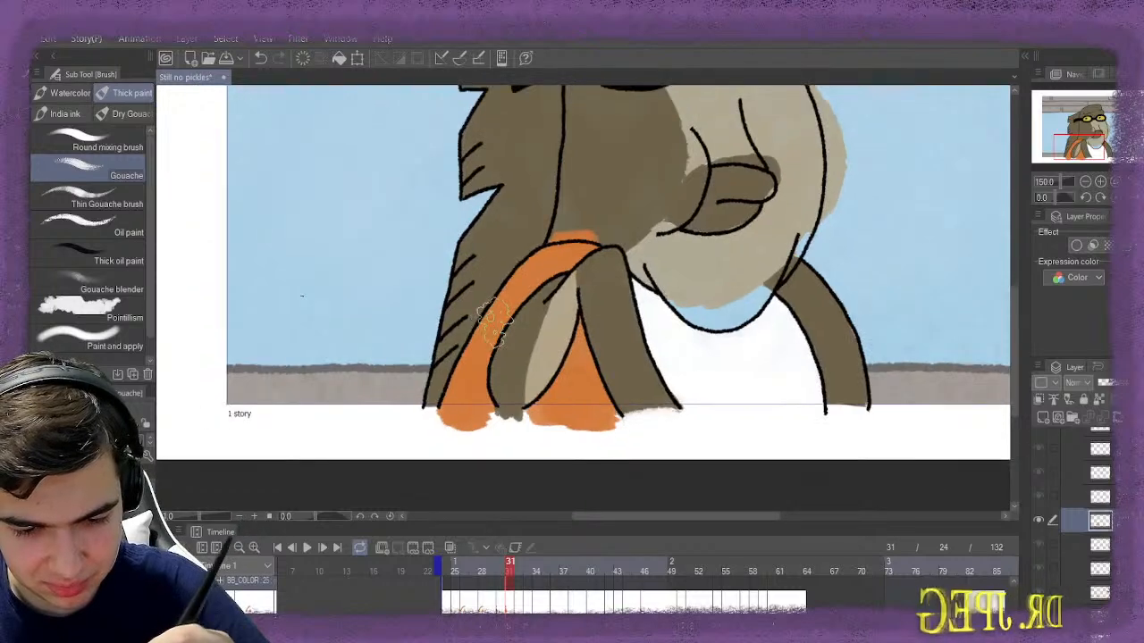
pyautogui.press('Right')
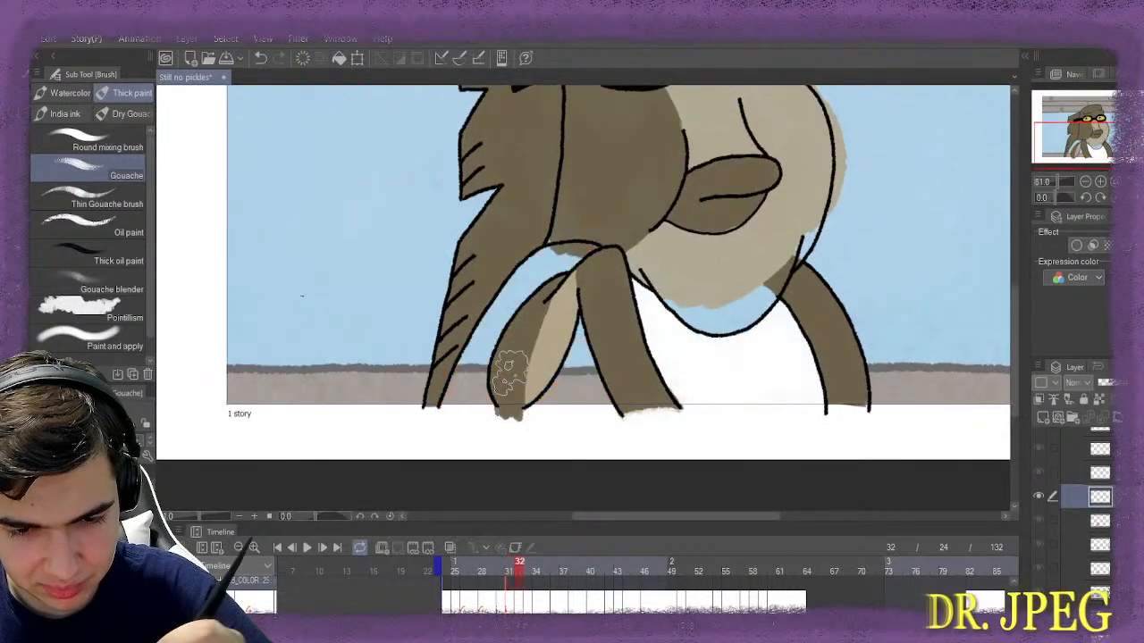
pyautogui.moveTo(556, 261)
pyautogui.mouseDown()
pyautogui.moveTo(473, 359)
pyautogui.moveTo(463, 399)
pyautogui.moveTo(492, 395)
pyautogui.moveTo(473, 420)
pyautogui.mouseUp()
pyautogui.moveTo(554, 375)
pyautogui.mouseDown()
pyautogui.moveTo(578, 389)
pyautogui.moveTo(579, 346)
pyautogui.moveTo(567, 409)
pyautogui.moveTo(597, 396)
pyautogui.moveTo(594, 418)
pyautogui.moveTo(596, 405)
pyautogui.moveTo(576, 431)
pyautogui.mouseUp()
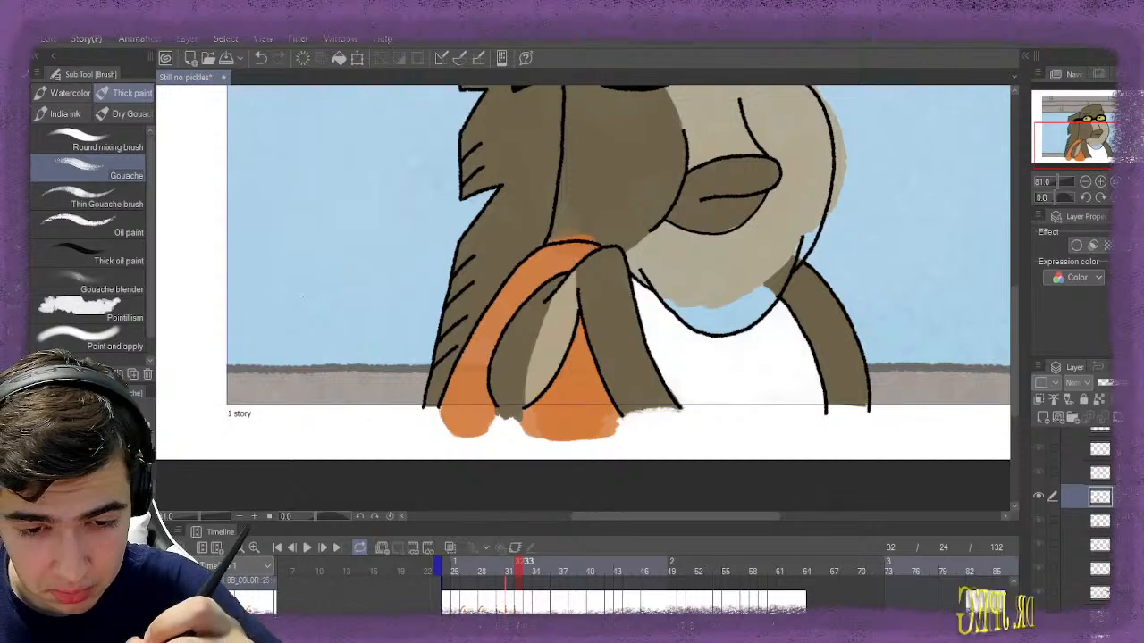
pyautogui.click(528, 563)
pyautogui.moveTo(587, 261)
pyautogui.mouseDown()
pyautogui.moveTo(554, 270)
pyautogui.moveTo(504, 315)
pyautogui.moveTo(487, 374)
pyautogui.moveTo(500, 391)
pyautogui.moveTo(478, 409)
pyautogui.moveTo(567, 396)
pyautogui.moveTo(564, 382)
pyautogui.moveTo(549, 392)
pyautogui.moveTo(554, 414)
pyautogui.moveTo(579, 400)
pyautogui.moveTo(579, 360)
pyautogui.moveTo(603, 400)
pyautogui.mouseUp()
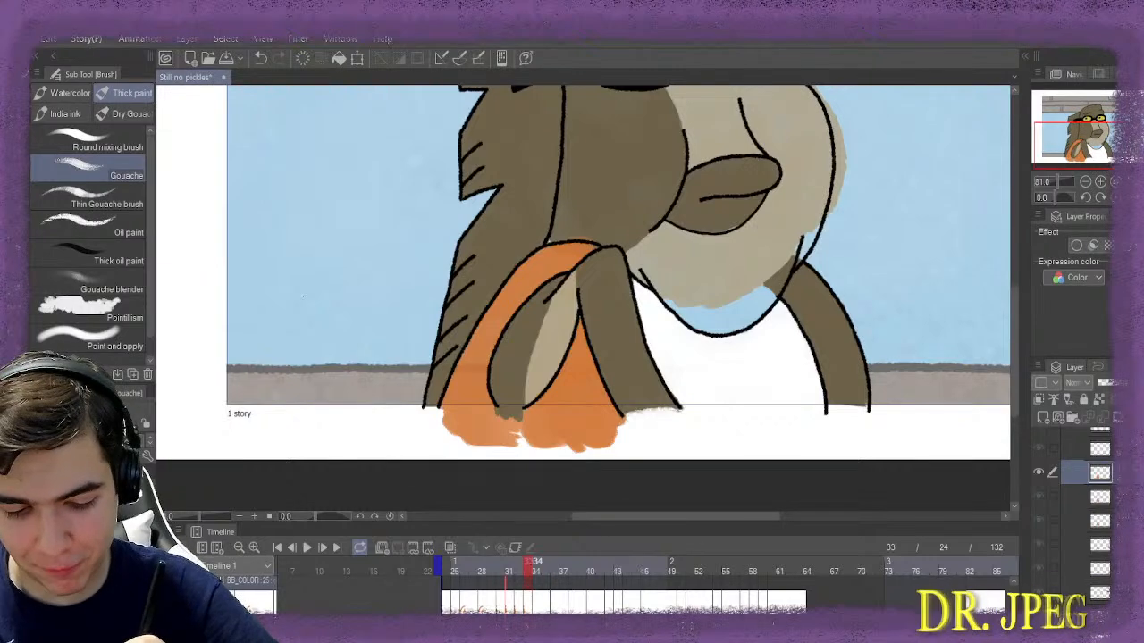
# Fill the vest with orange on frames 34 and 36, covering the shoulder strip and the gap between the arms
pyautogui.hotkey('ctrl', 'Right')
pyautogui.moveTo(581, 248)
pyautogui.mouseDown()
pyautogui.moveTo(536, 243)
pyautogui.moveTo(560, 264)
pyautogui.moveTo(501, 332)
pyautogui.moveTo(464, 413)
pyautogui.moveTo(496, 393)
pyautogui.moveTo(482, 384)
pyautogui.moveTo(451, 415)
pyautogui.moveTo(509, 331)
pyautogui.mouseUp()
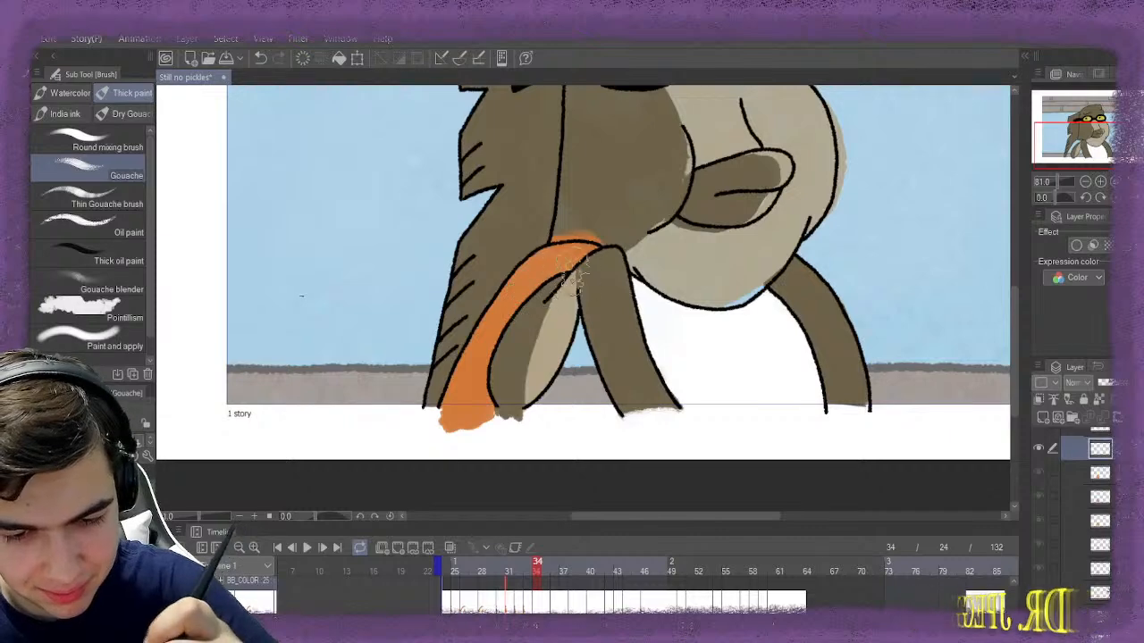
pyautogui.moveTo(556, 264)
pyautogui.mouseDown()
pyautogui.moveTo(581, 375)
pyautogui.moveTo(576, 411)
pyautogui.moveTo(536, 425)
pyautogui.moveTo(582, 406)
pyautogui.moveTo(600, 429)
pyautogui.moveTo(590, 418)
pyautogui.mouseUp()
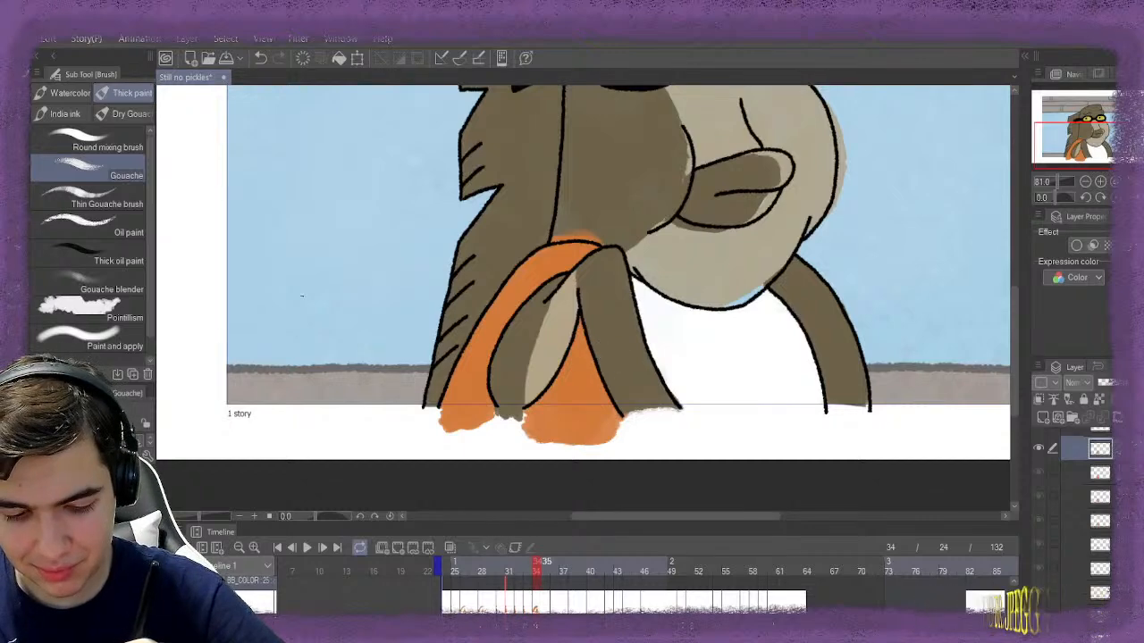
pyautogui.press('Right')
pyautogui.press('Right')
pyautogui.moveTo(581, 268)
pyautogui.mouseDown()
pyautogui.moveTo(555, 279)
pyautogui.moveTo(587, 268)
pyautogui.moveTo(544, 261)
pyautogui.moveTo(531, 296)
pyautogui.moveTo(560, 279)
pyautogui.moveTo(499, 313)
pyautogui.moveTo(462, 387)
pyautogui.moveTo(502, 400)
pyautogui.moveTo(472, 410)
pyautogui.moveTo(568, 384)
pyautogui.moveTo(548, 402)
pyautogui.moveTo(564, 387)
pyautogui.moveTo(566, 406)
pyautogui.moveTo(550, 389)
pyautogui.moveTo(563, 411)
pyautogui.moveTo(555, 420)
pyautogui.moveTo(588, 416)
pyautogui.moveTo(581, 366)
pyautogui.mouseUp()
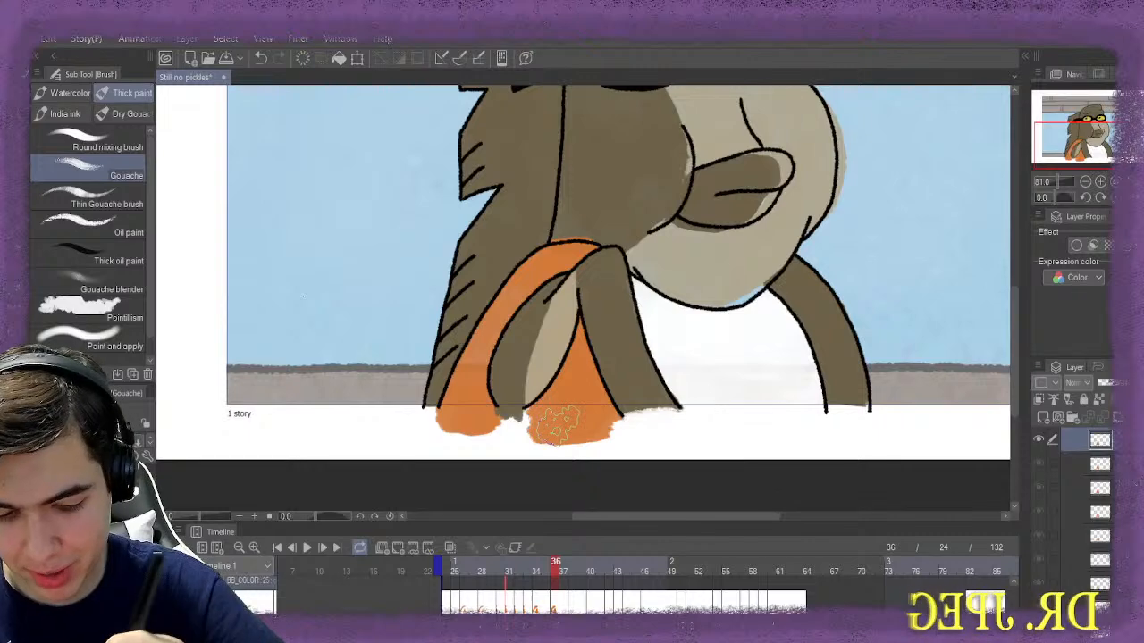
# Paint the vest orange on frame 39, carrying the paint past the canvas's lower edge
pyautogui.click(583, 570)
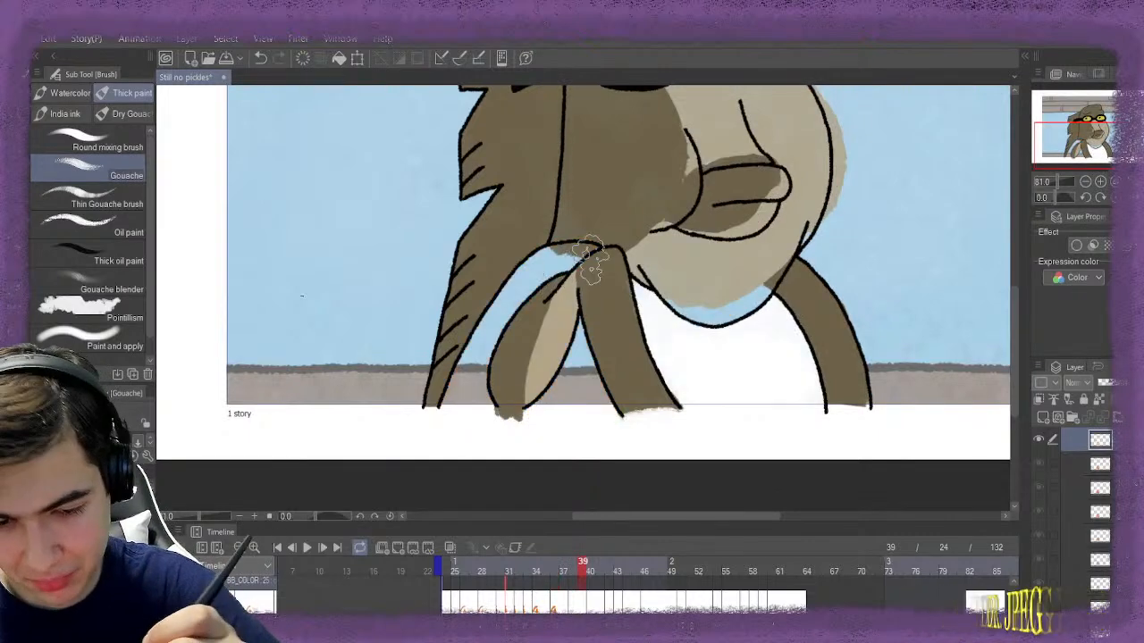
pyautogui.moveTo(590, 260)
pyautogui.mouseDown()
pyautogui.moveTo(533, 288)
pyautogui.moveTo(509, 314)
pyautogui.moveTo(456, 415)
pyautogui.moveTo(464, 421)
pyautogui.moveTo(490, 352)
pyautogui.moveTo(559, 272)
pyautogui.moveTo(497, 334)
pyautogui.moveTo(477, 384)
pyautogui.moveTo(504, 379)
pyautogui.mouseUp()
pyautogui.moveTo(579, 352)
pyautogui.mouseDown()
pyautogui.moveTo(577, 389)
pyautogui.moveTo(590, 389)
pyautogui.moveTo(558, 397)
pyautogui.moveTo(577, 402)
pyautogui.moveTo(588, 389)
pyautogui.moveTo(572, 367)
pyautogui.moveTo(593, 352)
pyautogui.moveTo(577, 354)
pyautogui.moveTo(586, 407)
pyautogui.moveTo(561, 424)
pyautogui.moveTo(589, 412)
pyautogui.moveTo(539, 420)
pyautogui.mouseUp()
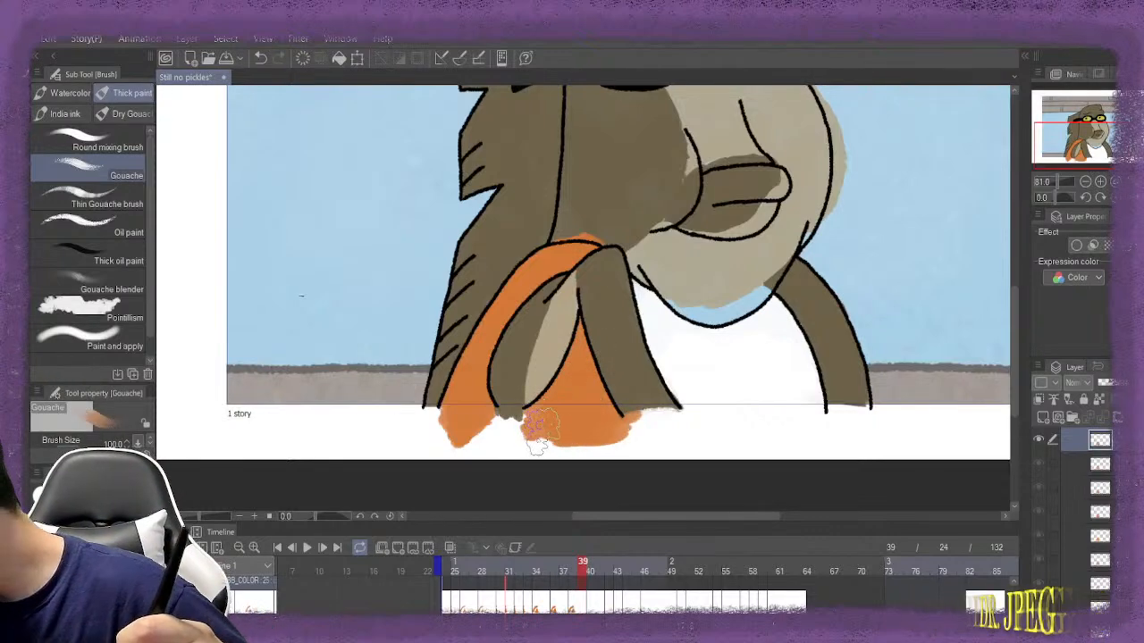
pyautogui.moveTo(522, 443)
pyautogui.mouseDown()
pyautogui.moveTo(511, 415)
pyautogui.moveTo(549, 436)
pyautogui.moveTo(589, 435)
pyautogui.mouseUp()
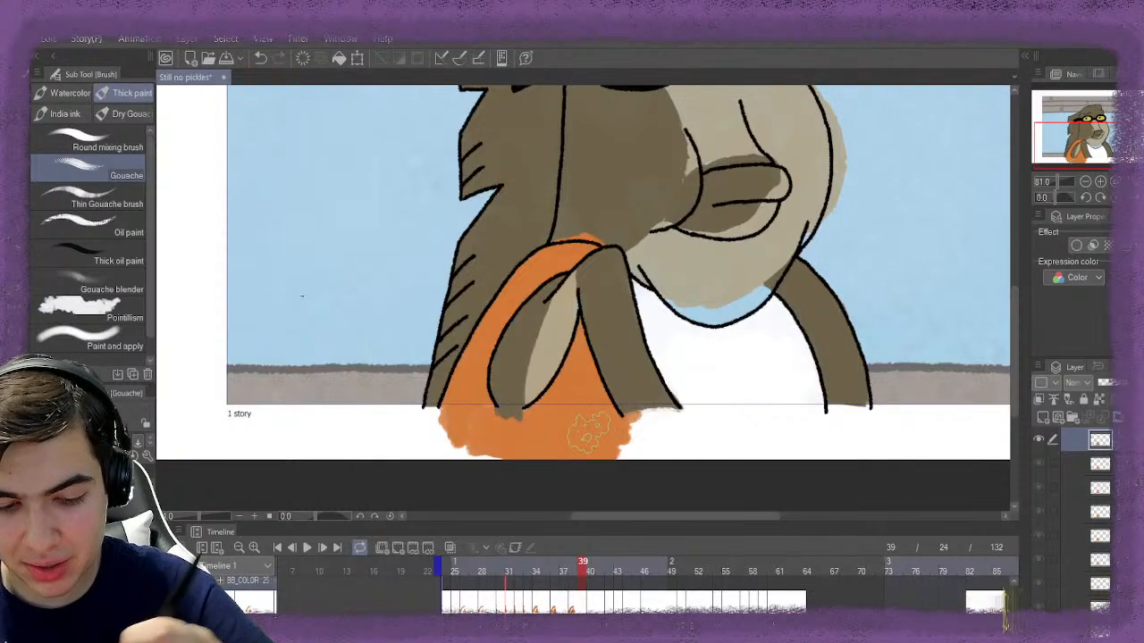
# Paint the vest orange on frame 40 and erase the overspill above the shoulder line
pyautogui.press('.')
pyautogui.moveTo(514, 308)
pyautogui.mouseDown()
pyautogui.moveTo(569, 260)
pyautogui.moveTo(556, 260)
pyautogui.moveTo(590, 269)
pyautogui.moveTo(539, 289)
pyautogui.moveTo(541, 264)
pyautogui.moveTo(527, 278)
pyautogui.moveTo(492, 325)
pyautogui.moveTo(461, 413)
pyautogui.mouseUp()
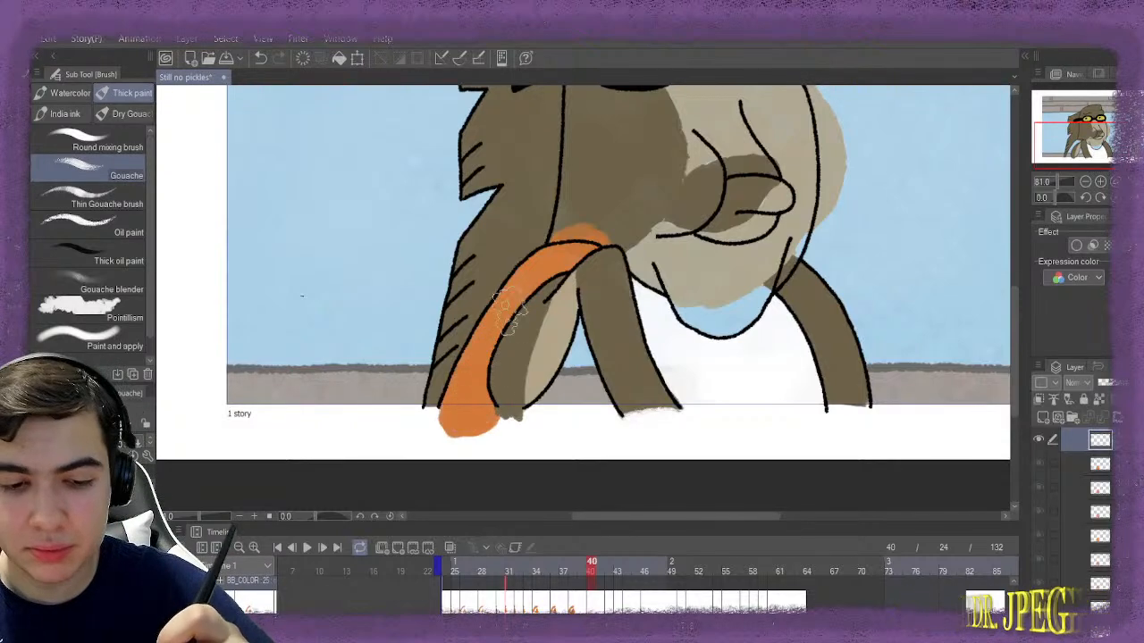
pyautogui.moveTo(577, 350)
pyautogui.mouseDown()
pyautogui.moveTo(549, 419)
pyautogui.moveTo(587, 405)
pyautogui.moveTo(597, 414)
pyautogui.moveTo(587, 329)
pyautogui.moveTo(587, 360)
pyautogui.moveTo(570, 427)
pyautogui.mouseUp()
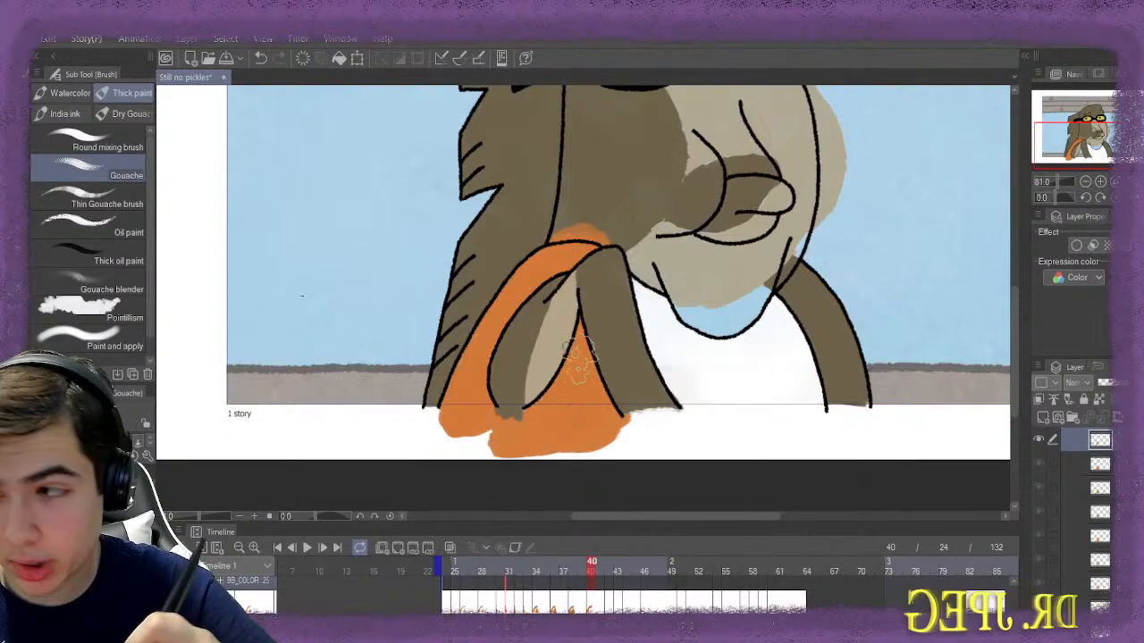
pyautogui.press('e')
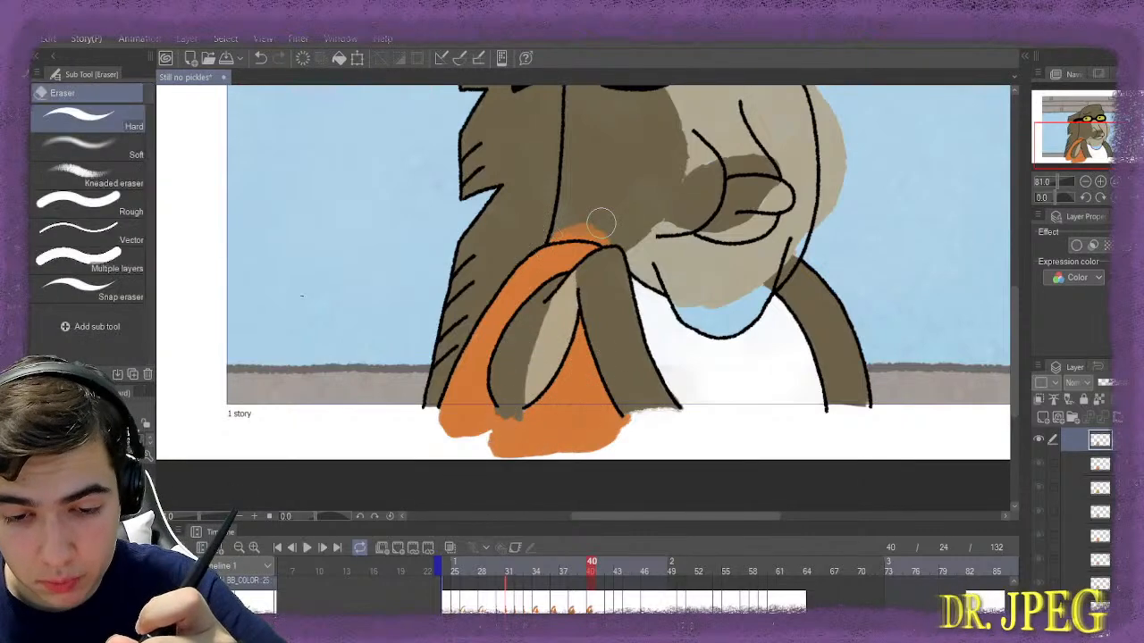
pyautogui.hotkey('ctrl', 'z')
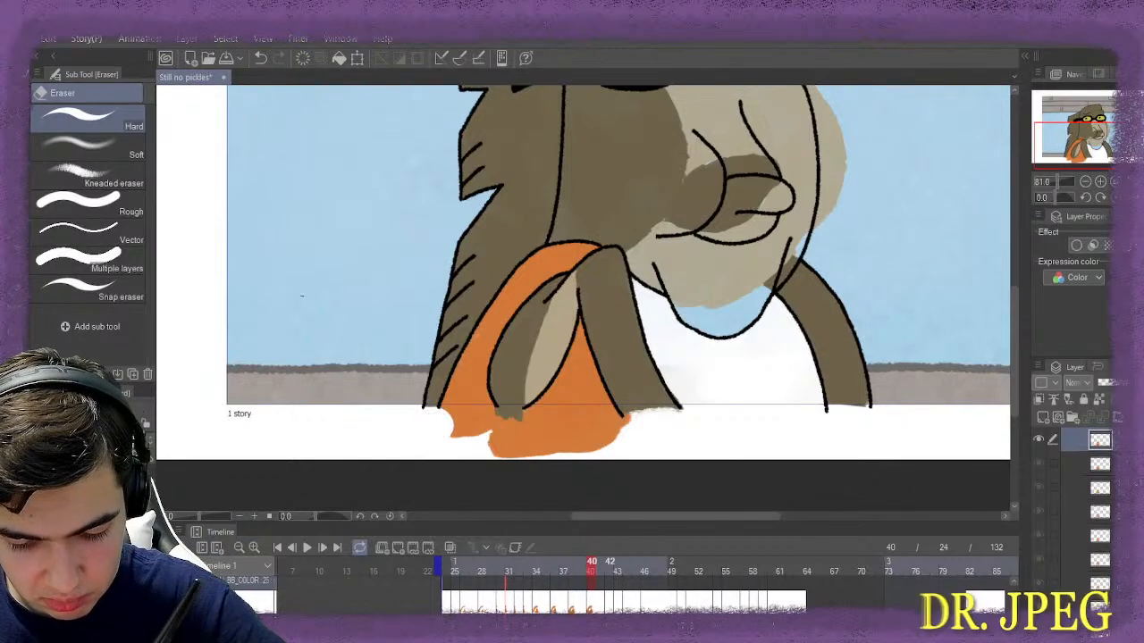
# Paint the vest orange on frames 42 and 43, covering the shoulder strip and the gap between the arms
pyautogui.hotkey('ctrl', 'Right')
pyautogui.press('b')
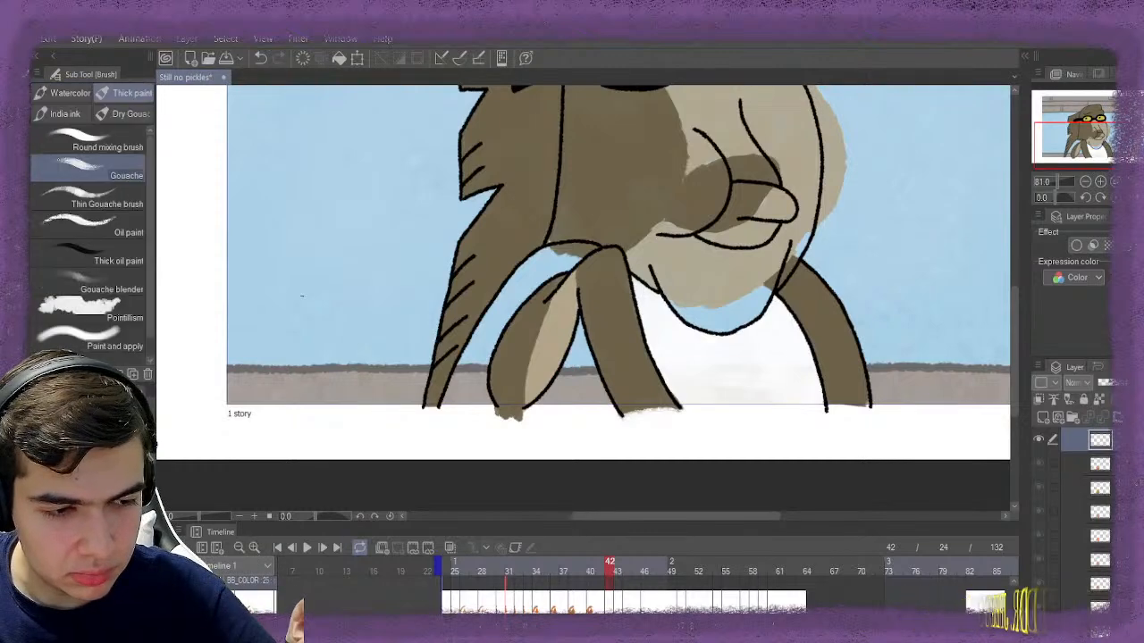
pyautogui.moveTo(585, 240)
pyautogui.mouseDown()
pyautogui.moveTo(536, 275)
pyautogui.moveTo(545, 286)
pyautogui.moveTo(525, 280)
pyautogui.moveTo(563, 253)
pyautogui.moveTo(511, 291)
pyautogui.moveTo(474, 419)
pyautogui.mouseUp()
pyautogui.moveTo(570, 390)
pyautogui.mouseDown()
pyautogui.moveTo(588, 337)
pyautogui.moveTo(565, 398)
pyautogui.moveTo(577, 418)
pyautogui.moveTo(564, 425)
pyautogui.moveTo(590, 427)
pyautogui.moveTo(539, 427)
pyautogui.moveTo(543, 439)
pyautogui.moveTo(505, 433)
pyautogui.mouseUp()
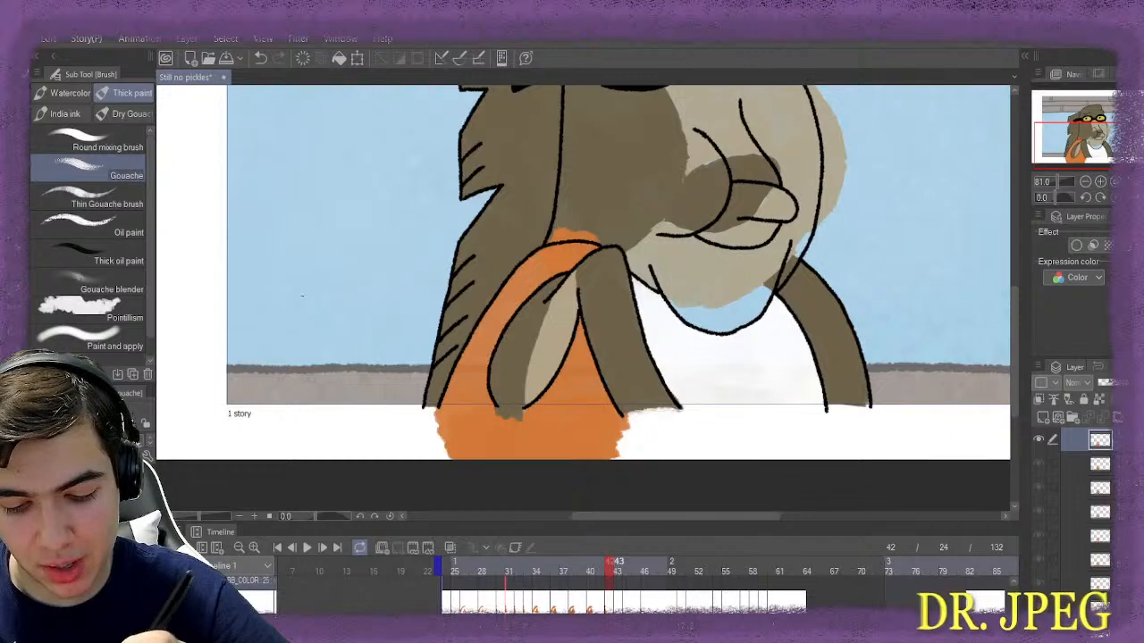
pyautogui.hotkey('ctrl', 'Right')
pyautogui.moveTo(565, 252)
pyautogui.mouseDown()
pyautogui.moveTo(576, 260)
pyautogui.moveTo(556, 268)
pyautogui.moveTo(561, 279)
pyautogui.moveTo(523, 286)
pyautogui.moveTo(509, 304)
pyautogui.moveTo(536, 295)
pyautogui.moveTo(474, 397)
pyautogui.moveTo(451, 413)
pyautogui.moveTo(474, 433)
pyautogui.moveTo(456, 428)
pyautogui.mouseUp()
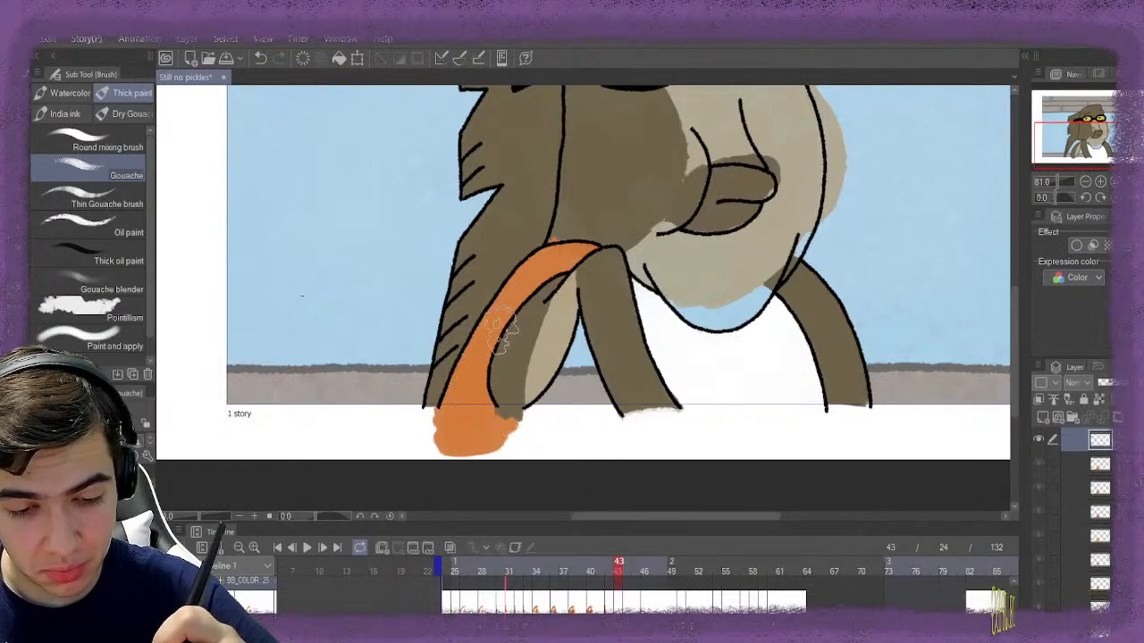
pyautogui.moveTo(550, 277)
pyautogui.mouseDown()
pyautogui.moveTo(584, 259)
pyautogui.moveTo(572, 420)
pyautogui.moveTo(527, 442)
pyautogui.moveTo(572, 438)
pyautogui.moveTo(582, 415)
pyautogui.mouseUp()
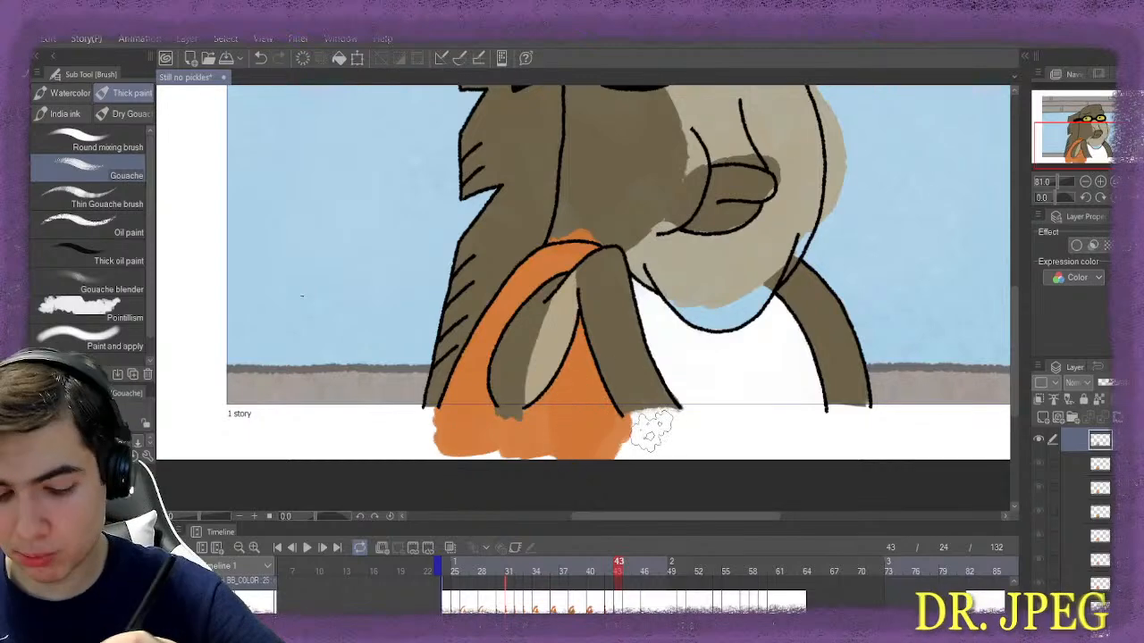
# Fill the vest's shoulder strip and lower gap with orange on frames 44 and 46
pyautogui.press('Right')
pyautogui.moveTo(563, 286)
pyautogui.mouseDown()
pyautogui.moveTo(574, 259)
pyautogui.moveTo(511, 306)
pyautogui.moveTo(489, 367)
pyautogui.moveTo(471, 380)
pyautogui.moveTo(470, 391)
pyautogui.moveTo(493, 391)
pyautogui.moveTo(466, 424)
pyautogui.moveTo(460, 399)
pyautogui.moveTo(530, 280)
pyautogui.moveTo(581, 268)
pyautogui.mouseUp()
pyautogui.moveTo(587, 367)
pyautogui.mouseDown()
pyautogui.moveTo(563, 388)
pyautogui.moveTo(573, 368)
pyautogui.moveTo(580, 382)
pyautogui.moveTo(565, 413)
pyautogui.moveTo(539, 426)
pyautogui.moveTo(587, 420)
pyautogui.moveTo(610, 431)
pyautogui.moveTo(600, 440)
pyautogui.moveTo(592, 402)
pyautogui.mouseUp()
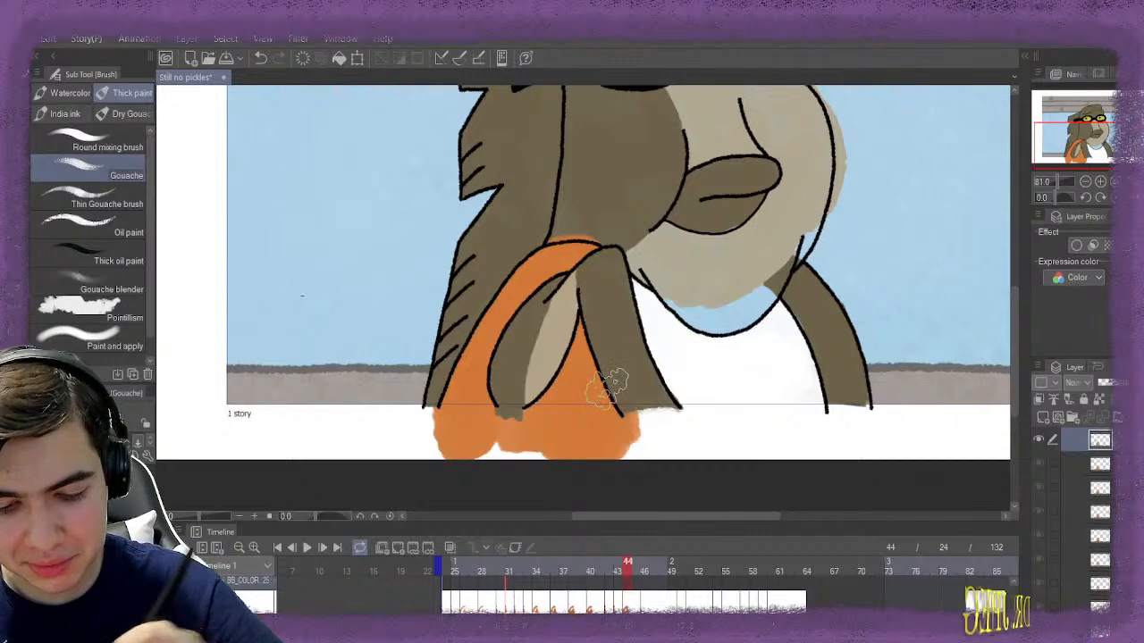
pyautogui.press('Right')
pyautogui.moveTo(580, 250)
pyautogui.mouseDown()
pyautogui.moveTo(561, 257)
pyautogui.moveTo(562, 271)
pyautogui.moveTo(491, 347)
pyautogui.moveTo(447, 436)
pyautogui.moveTo(465, 429)
pyautogui.mouseUp()
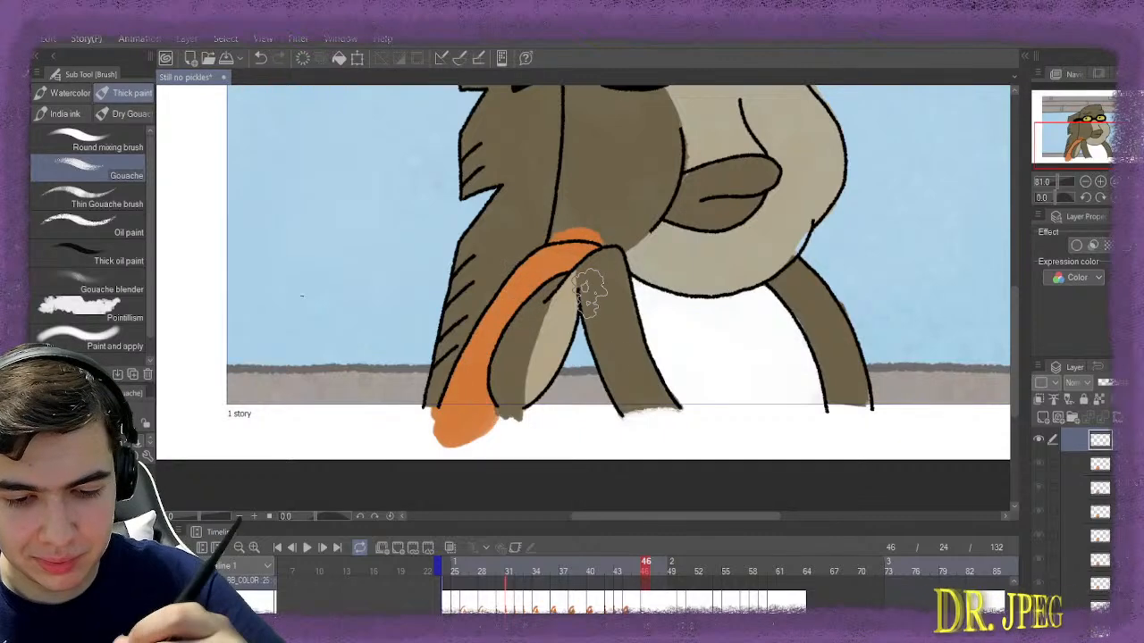
pyautogui.moveTo(576, 350)
pyautogui.mouseDown()
pyautogui.moveTo(572, 429)
pyautogui.moveTo(552, 416)
pyautogui.moveTo(607, 434)
pyautogui.moveTo(535, 438)
pyautogui.moveTo(583, 413)
pyautogui.mouseUp()
pyautogui.moveTo(583, 358)
pyautogui.mouseDown()
pyautogui.moveTo(572, 412)
pyautogui.moveTo(520, 433)
pyautogui.mouseUp()
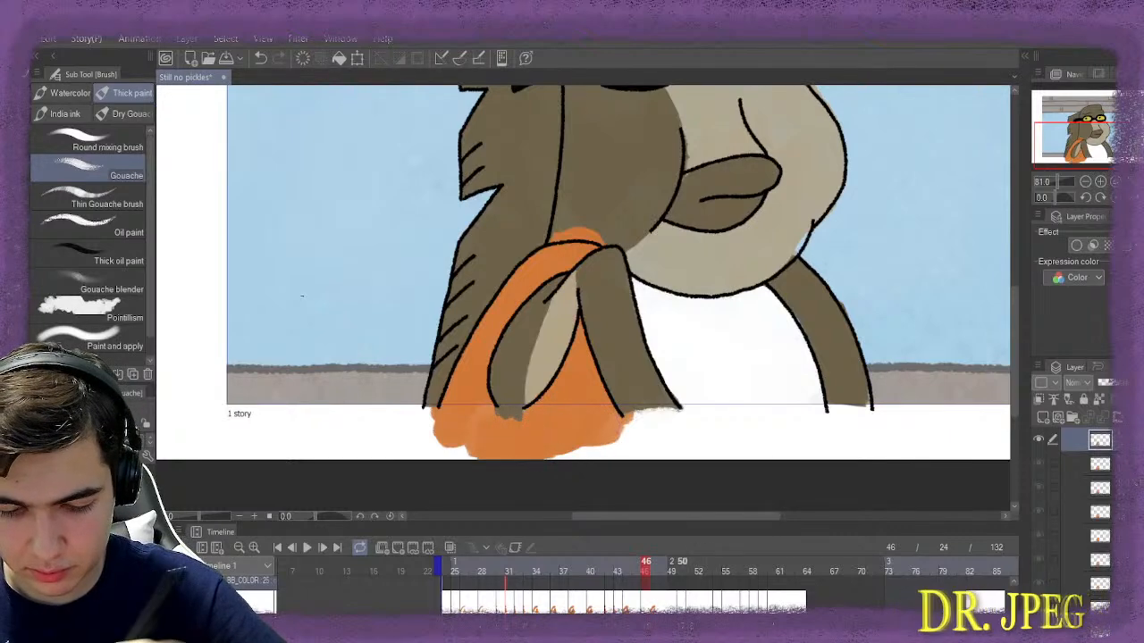
# Paint the vest orange on frames 50 and 51, carrying the paint past the canvas's lower edge
pyautogui.press('Right')
pyautogui.moveTo(567, 255)
pyautogui.mouseDown()
pyautogui.moveTo(600, 259)
pyautogui.moveTo(533, 289)
pyautogui.moveTo(437, 411)
pyautogui.moveTo(449, 429)
pyautogui.moveTo(504, 411)
pyautogui.moveTo(590, 344)
pyautogui.moveTo(582, 367)
pyautogui.moveTo(592, 330)
pyautogui.moveTo(560, 407)
pyautogui.moveTo(587, 433)
pyautogui.moveTo(594, 420)
pyautogui.moveTo(487, 453)
pyautogui.moveTo(507, 455)
pyautogui.moveTo(503, 437)
pyautogui.moveTo(525, 438)
pyautogui.moveTo(504, 420)
pyautogui.moveTo(561, 425)
pyautogui.moveTo(581, 460)
pyautogui.mouseUp()
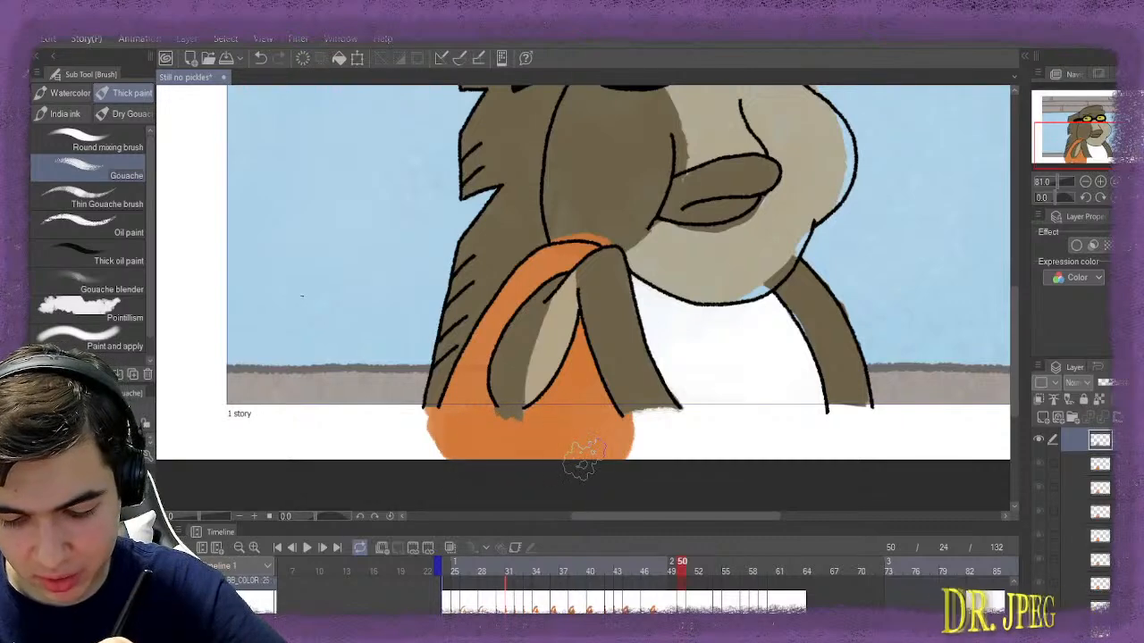
pyautogui.press('Right')
pyautogui.moveTo(573, 260)
pyautogui.mouseDown()
pyautogui.moveTo(550, 260)
pyautogui.moveTo(561, 279)
pyautogui.moveTo(540, 284)
pyautogui.moveTo(556, 268)
pyautogui.moveTo(457, 409)
pyautogui.moveTo(449, 434)
pyautogui.moveTo(469, 438)
pyautogui.mouseUp()
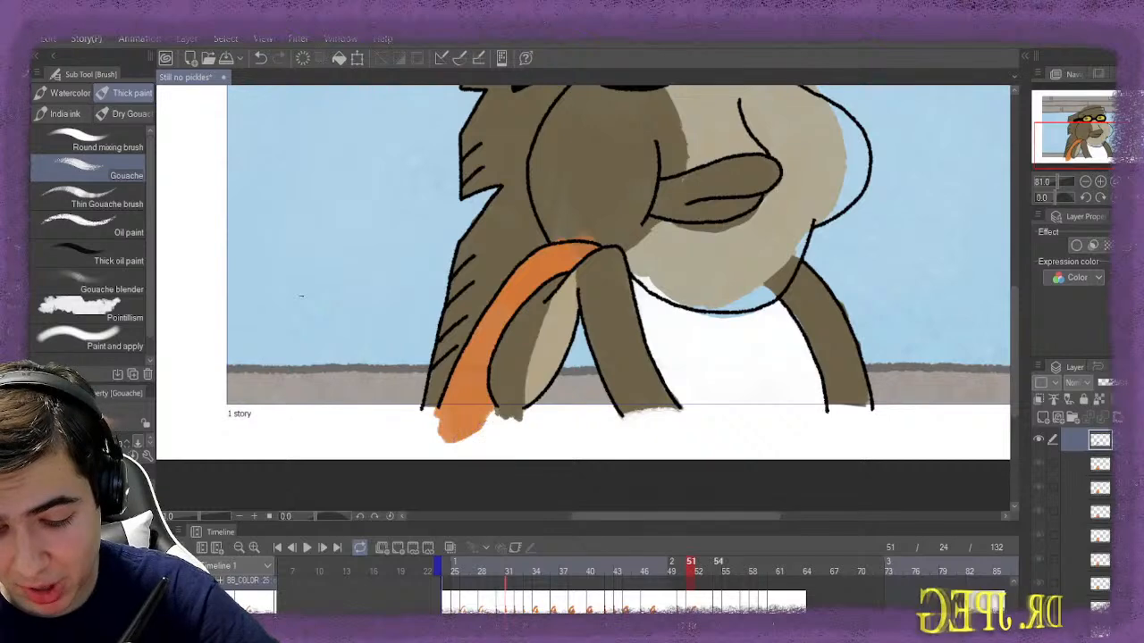
pyautogui.press('.')
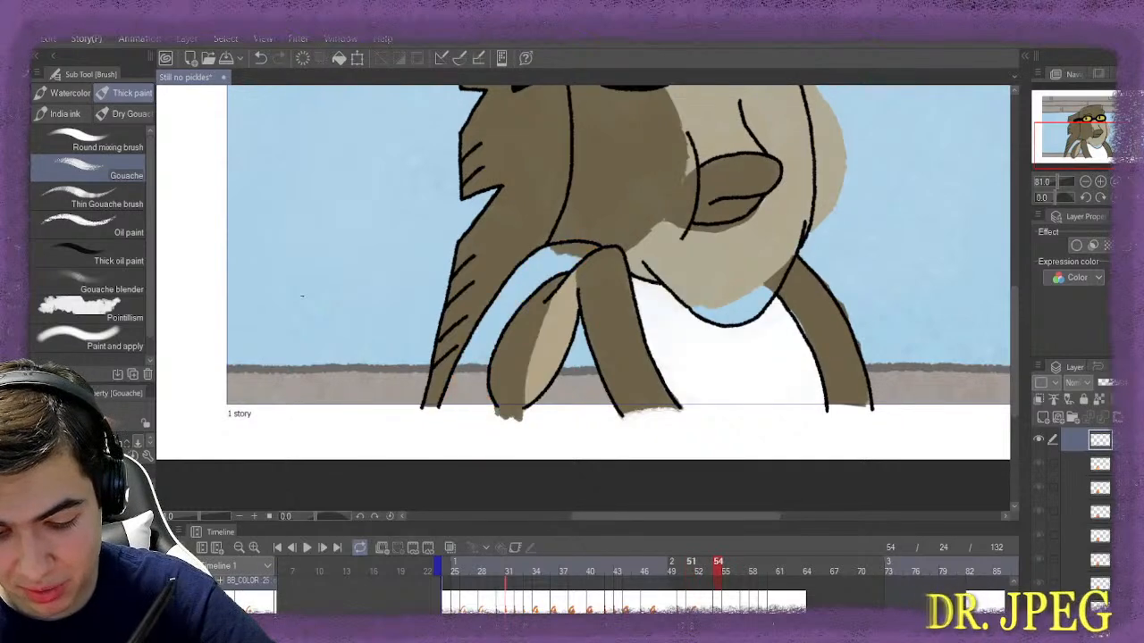
pyautogui.press(',')
pyautogui.moveTo(572, 323)
pyautogui.mouseDown()
pyautogui.moveTo(582, 394)
pyautogui.moveTo(563, 416)
pyautogui.moveTo(570, 400)
pyautogui.moveTo(579, 407)
pyautogui.mouseUp()
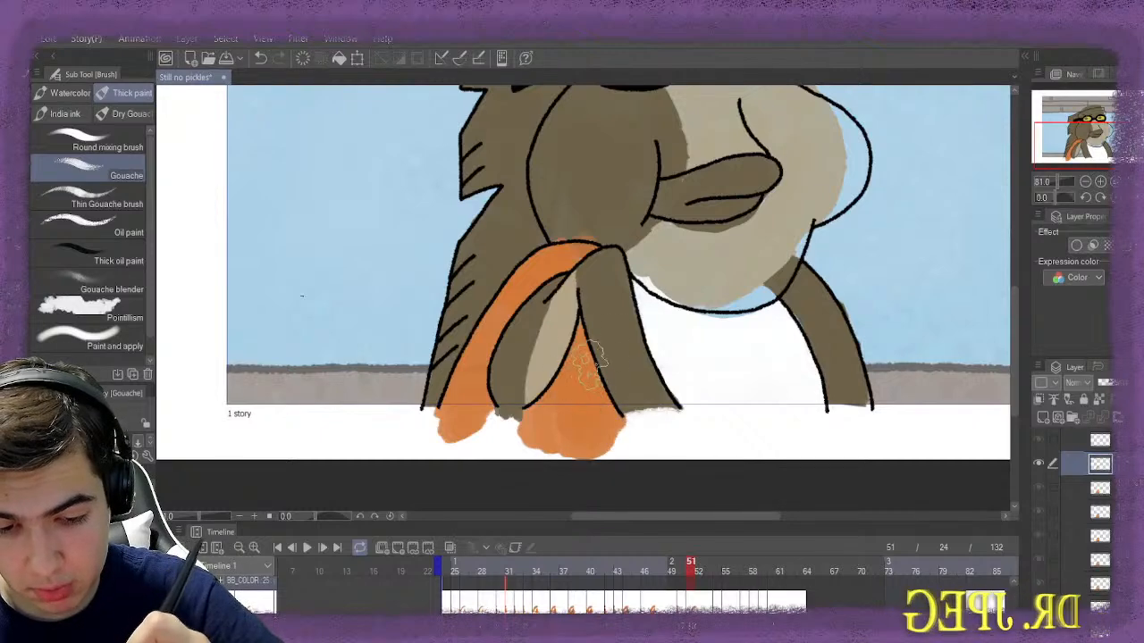
pyautogui.moveTo(590, 362)
pyautogui.mouseDown()
pyautogui.moveTo(585, 349)
pyautogui.moveTo(551, 420)
pyautogui.moveTo(496, 440)
pyautogui.moveTo(542, 454)
pyautogui.moveTo(592, 449)
pyautogui.moveTo(517, 438)
pyautogui.moveTo(467, 446)
pyautogui.mouseUp()
pyautogui.moveTo(480, 384)
pyautogui.mouseDown()
pyautogui.moveTo(568, 266)
pyautogui.moveTo(555, 263)
pyautogui.moveTo(550, 294)
pyautogui.moveTo(568, 276)
pyautogui.moveTo(550, 299)
pyautogui.mouseUp()
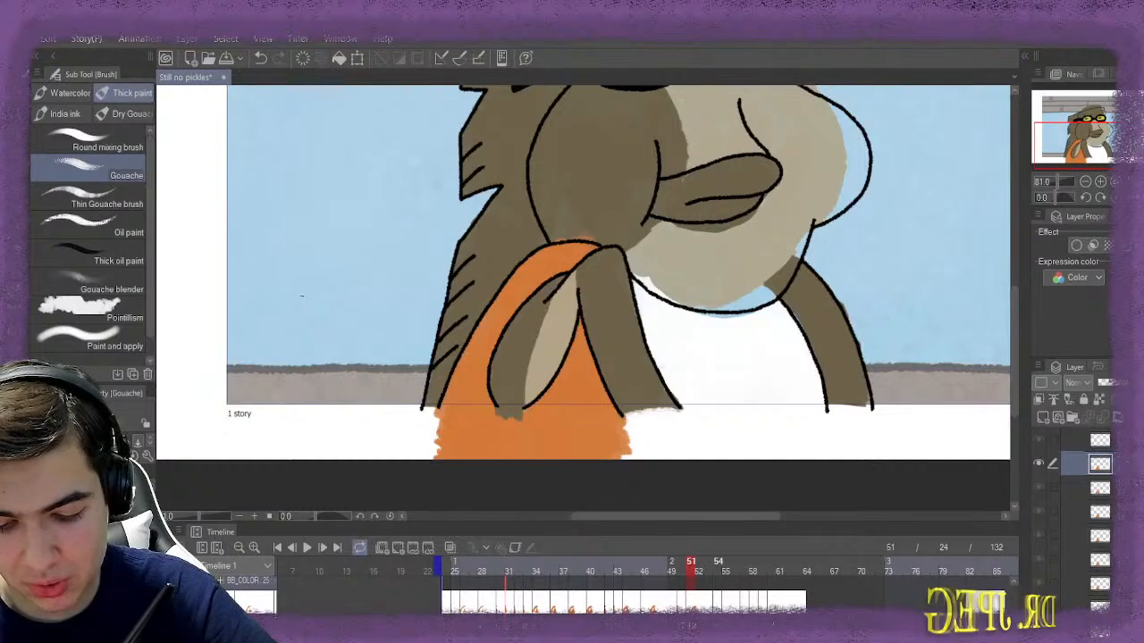
# Paint the vest orange on frames 54 and 55, from the shoulder strip down to below the canvas edge
pyautogui.hotkey('ctrl', 'Right')
pyautogui.moveTo(576, 243); pyautogui.dragTo(525, 286)
pyautogui.moveTo(483, 344)
pyautogui.mouseDown()
pyautogui.moveTo(463, 401)
pyautogui.moveTo(474, 421)
pyautogui.moveTo(572, 415)
pyautogui.moveTo(576, 383)
pyautogui.moveTo(545, 397)
pyautogui.moveTo(578, 383)
pyautogui.moveTo(574, 415)
pyautogui.moveTo(607, 428)
pyautogui.moveTo(531, 454)
pyautogui.moveTo(470, 444)
pyautogui.mouseUp()
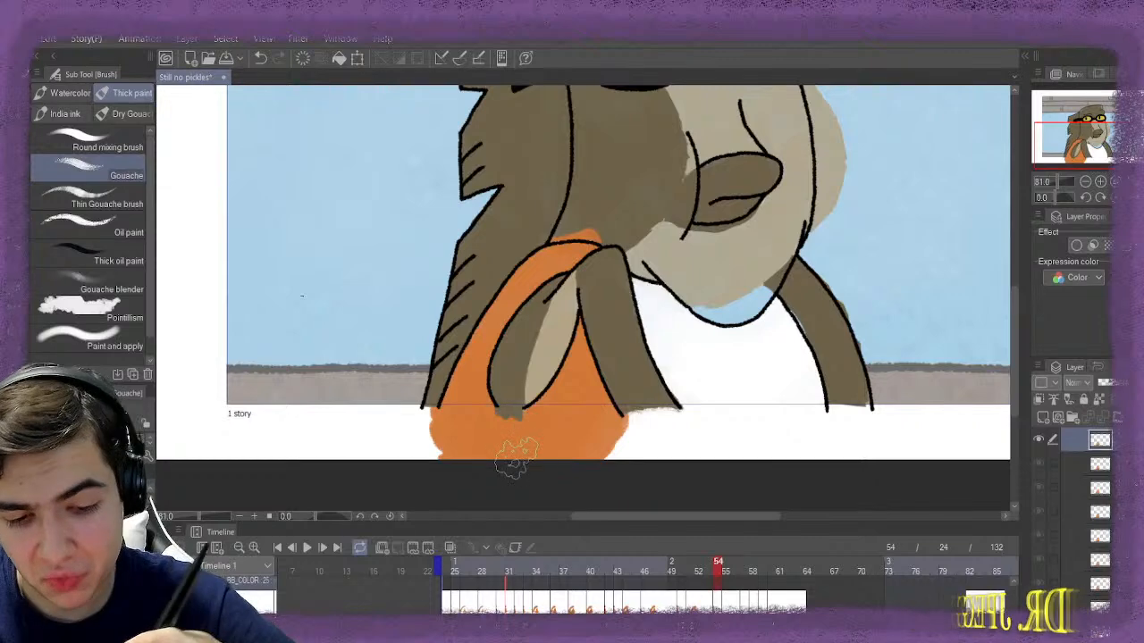
pyautogui.press('Right')
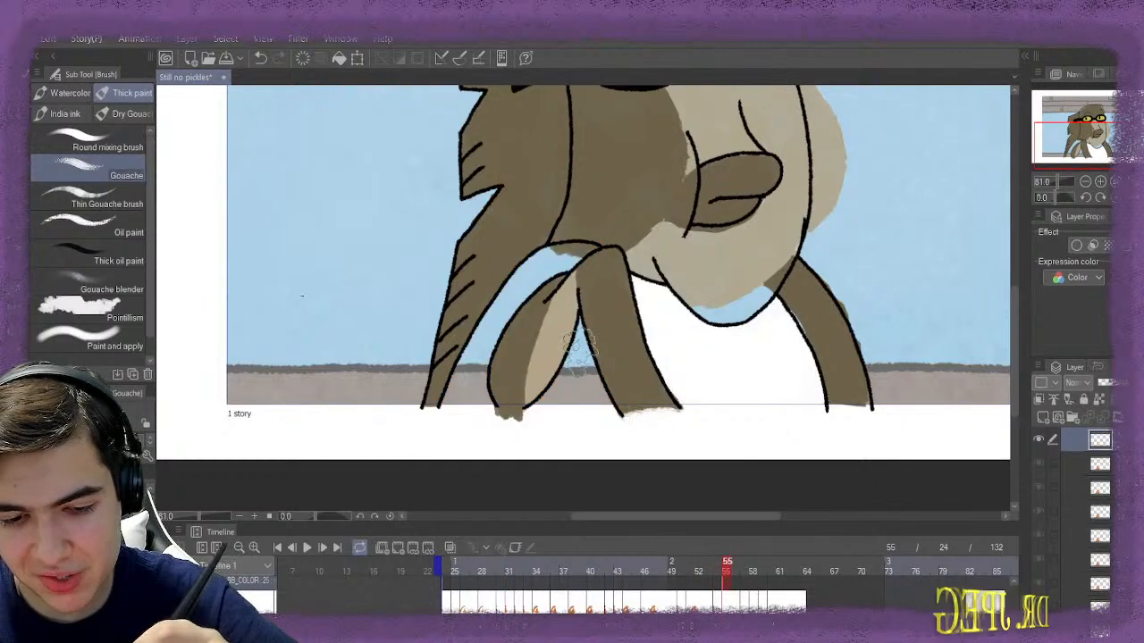
pyautogui.moveTo(583, 326)
pyautogui.mouseDown()
pyautogui.moveTo(577, 415)
pyautogui.moveTo(541, 432)
pyautogui.moveTo(575, 403)
pyautogui.moveTo(589, 358)
pyautogui.moveTo(581, 333)
pyautogui.moveTo(594, 420)
pyautogui.moveTo(582, 411)
pyautogui.moveTo(582, 433)
pyautogui.moveTo(579, 422)
pyautogui.moveTo(563, 450)
pyautogui.moveTo(457, 448)
pyautogui.moveTo(496, 442)
pyautogui.moveTo(475, 439)
pyautogui.moveTo(496, 435)
pyautogui.moveTo(475, 440)
pyautogui.moveTo(470, 404)
pyautogui.moveTo(500, 326)
pyautogui.mouseUp()
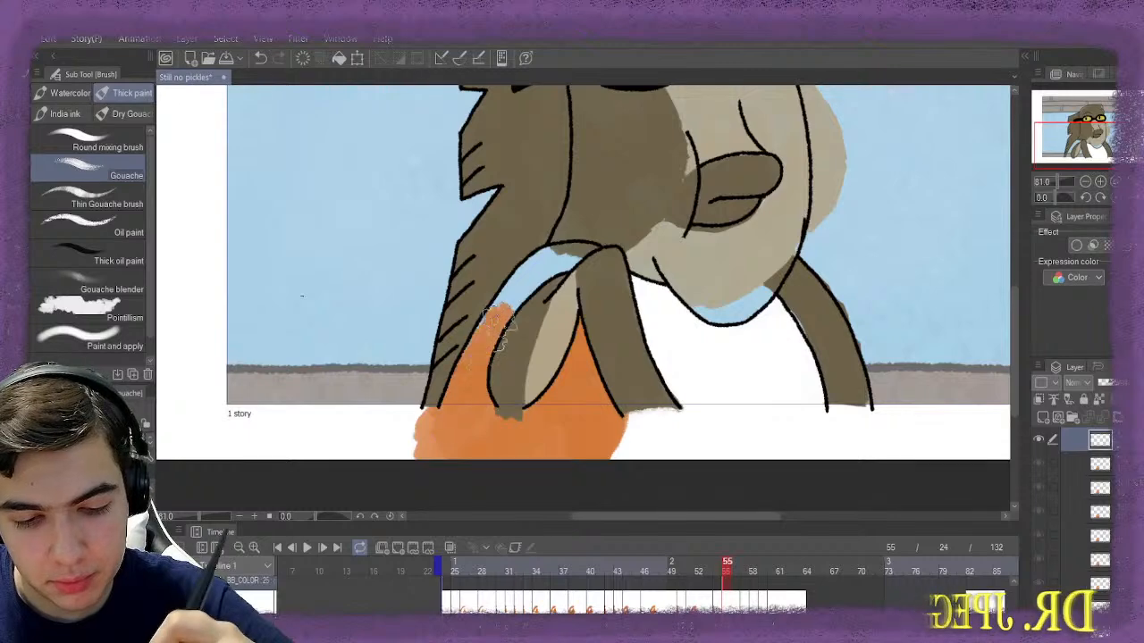
pyautogui.moveTo(471, 424)
pyautogui.mouseDown()
pyautogui.moveTo(523, 295)
pyautogui.moveTo(505, 335)
pyautogui.moveTo(567, 259)
pyautogui.moveTo(548, 259)
pyautogui.mouseUp()
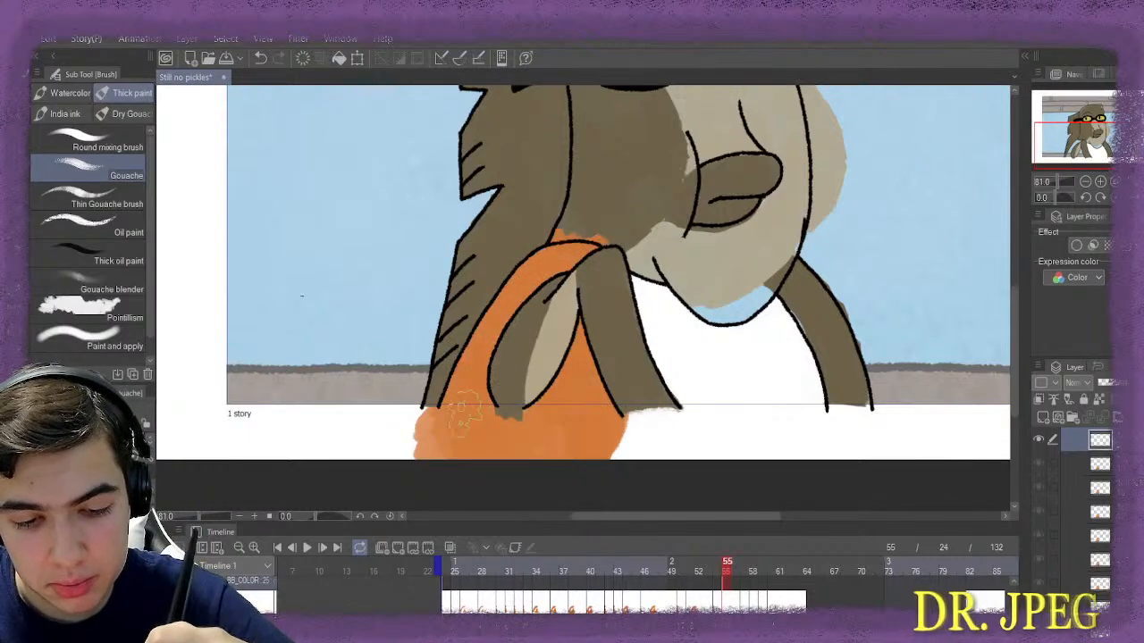
# Paint the whole vest orange on frame 57 and the vest's shoulder strip on frame 58
pyautogui.press('Right')
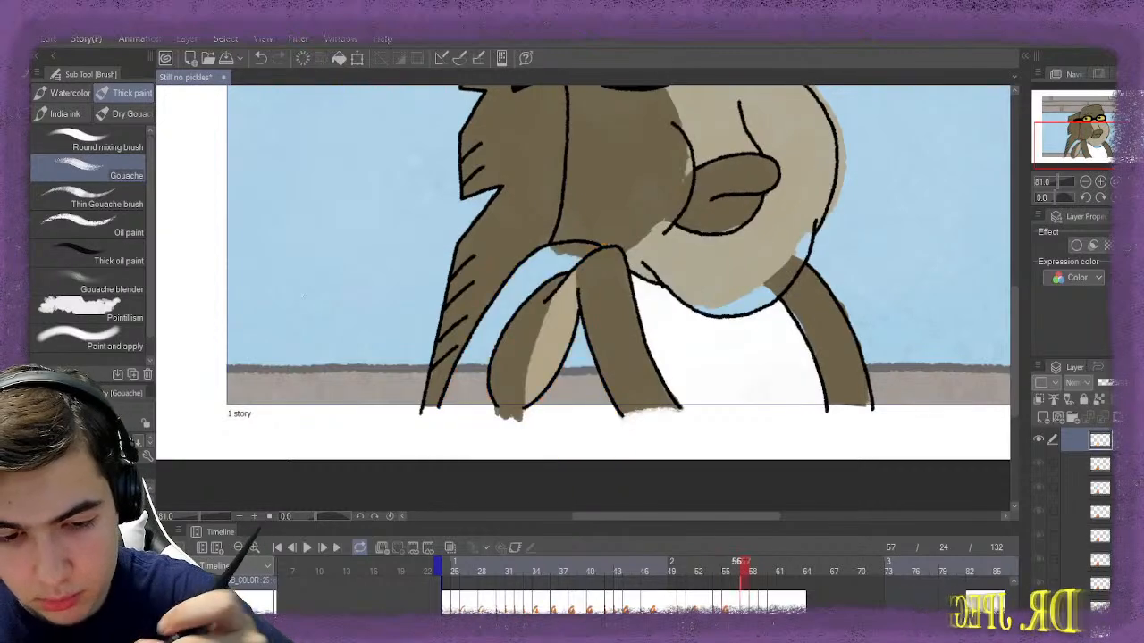
pyautogui.moveTo(581, 242)
pyautogui.mouseDown()
pyautogui.moveTo(502, 315)
pyautogui.moveTo(514, 323)
pyautogui.moveTo(451, 424)
pyautogui.moveTo(515, 440)
pyautogui.moveTo(594, 427)
pyautogui.moveTo(612, 393)
pyautogui.moveTo(581, 335)
pyautogui.moveTo(592, 326)
pyautogui.moveTo(572, 371)
pyautogui.moveTo(625, 388)
pyautogui.mouseUp()
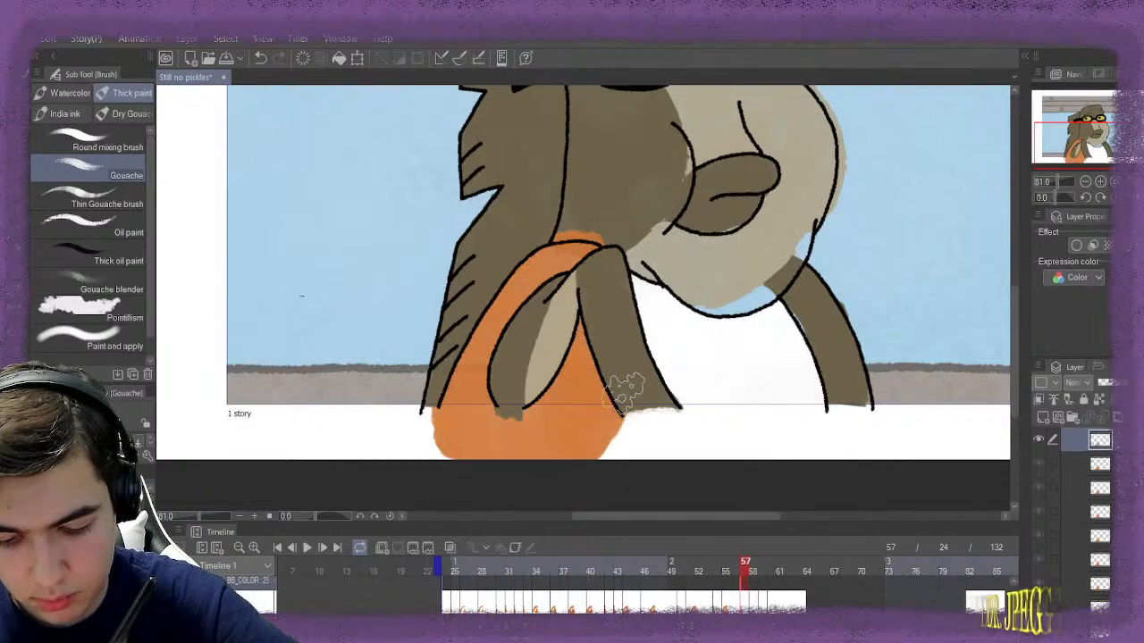
pyautogui.press('.')
pyautogui.moveTo(576, 246)
pyautogui.mouseDown()
pyautogui.moveTo(541, 264)
pyautogui.moveTo(528, 290)
pyautogui.moveTo(547, 304)
pyautogui.moveTo(586, 264)
pyautogui.moveTo(518, 300)
pyautogui.moveTo(504, 329)
pyautogui.moveTo(527, 282)
pyautogui.moveTo(483, 358)
pyautogui.moveTo(446, 420)
pyautogui.moveTo(464, 438)
pyautogui.moveTo(481, 406)
pyautogui.moveTo(461, 384)
pyautogui.mouseUp()
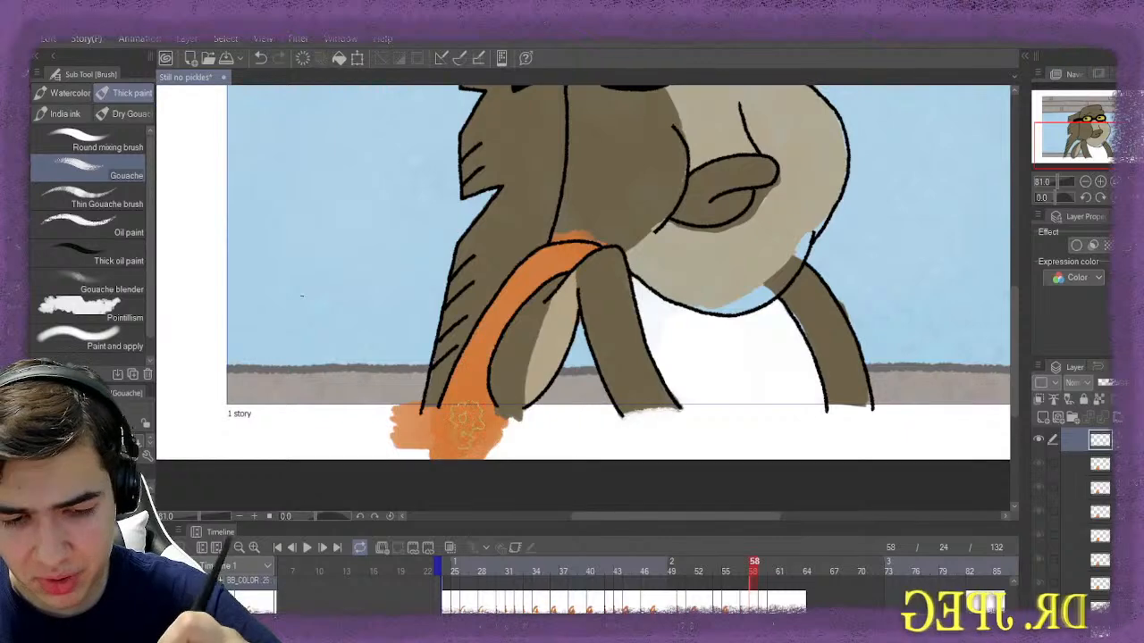
# Erase the orange overspill beside the foot of the vest's shoulder strip on frame 58
pyautogui.press('e')
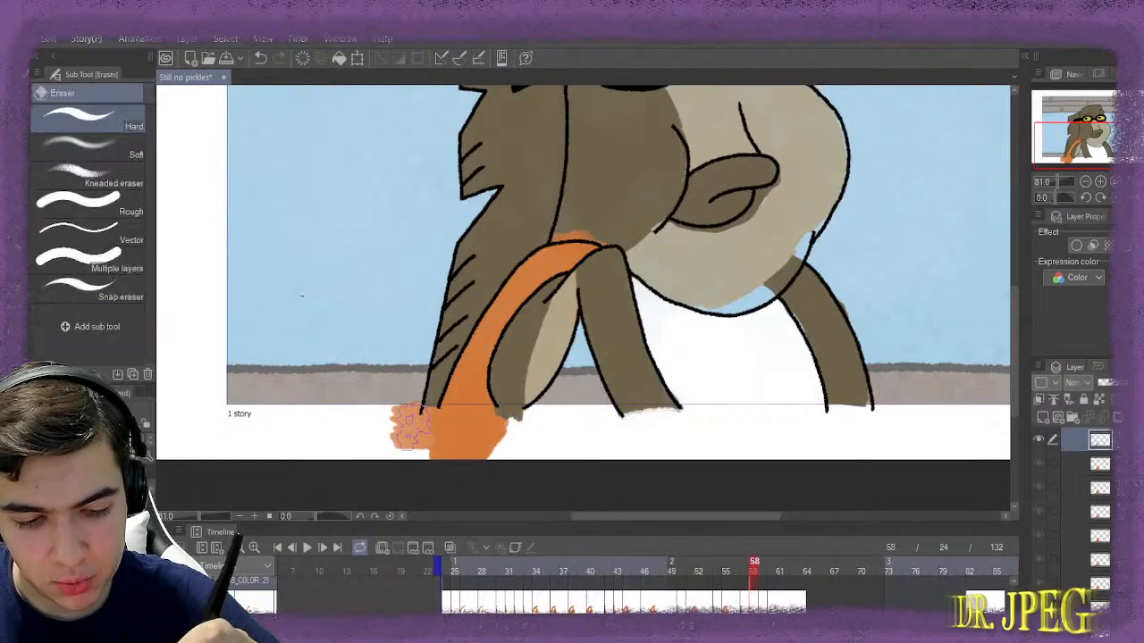
pyautogui.moveTo(403, 422); pyautogui.dragTo(419, 415)
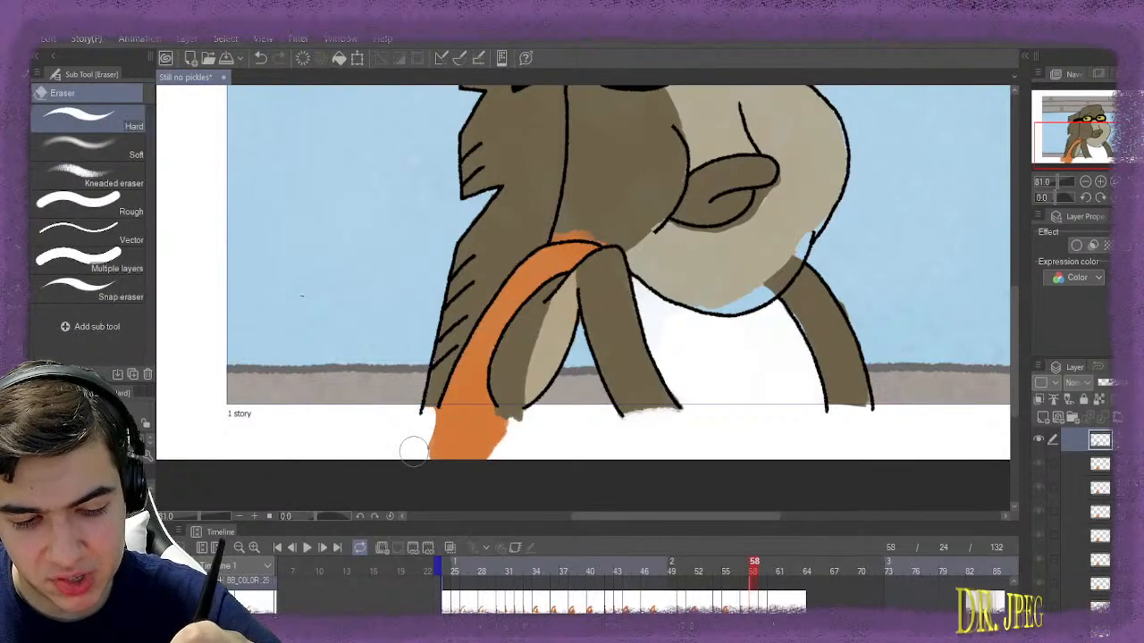
pyautogui.hotkey('ctrl', 'z')
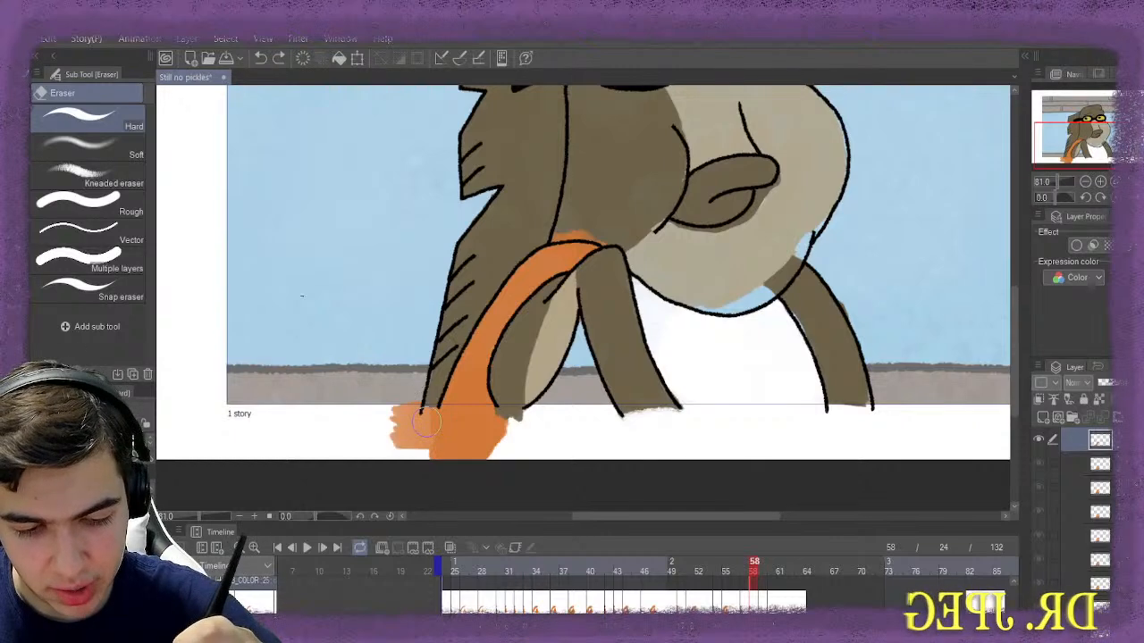
pyautogui.moveTo(421, 425); pyautogui.dragTo(396, 428)
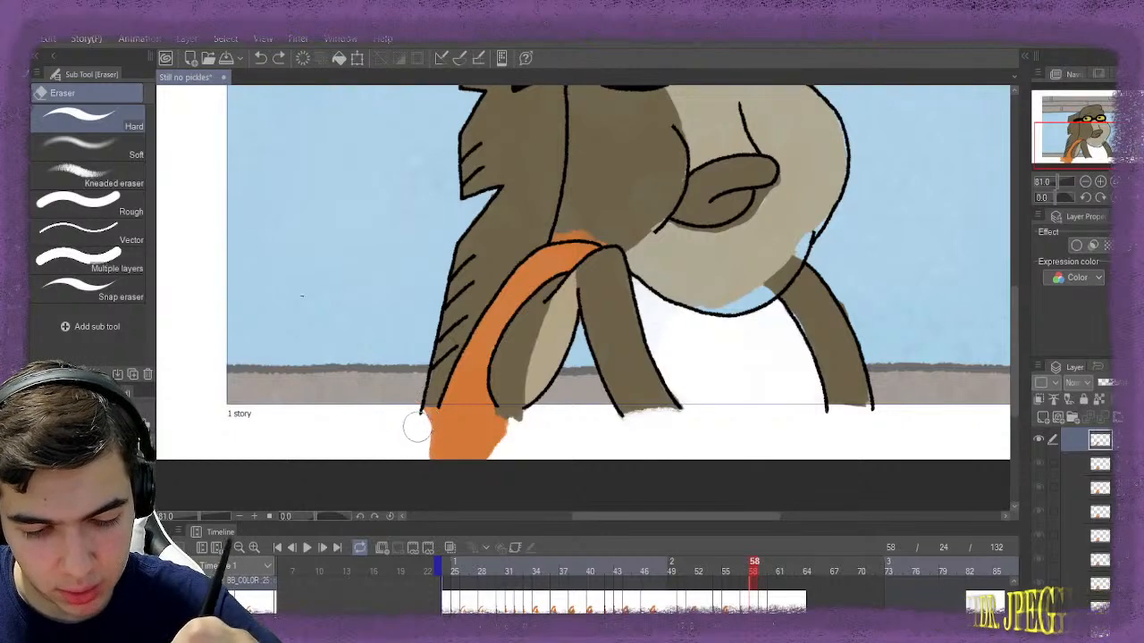
pyautogui.moveTo(412, 422); pyautogui.dragTo(414, 420)
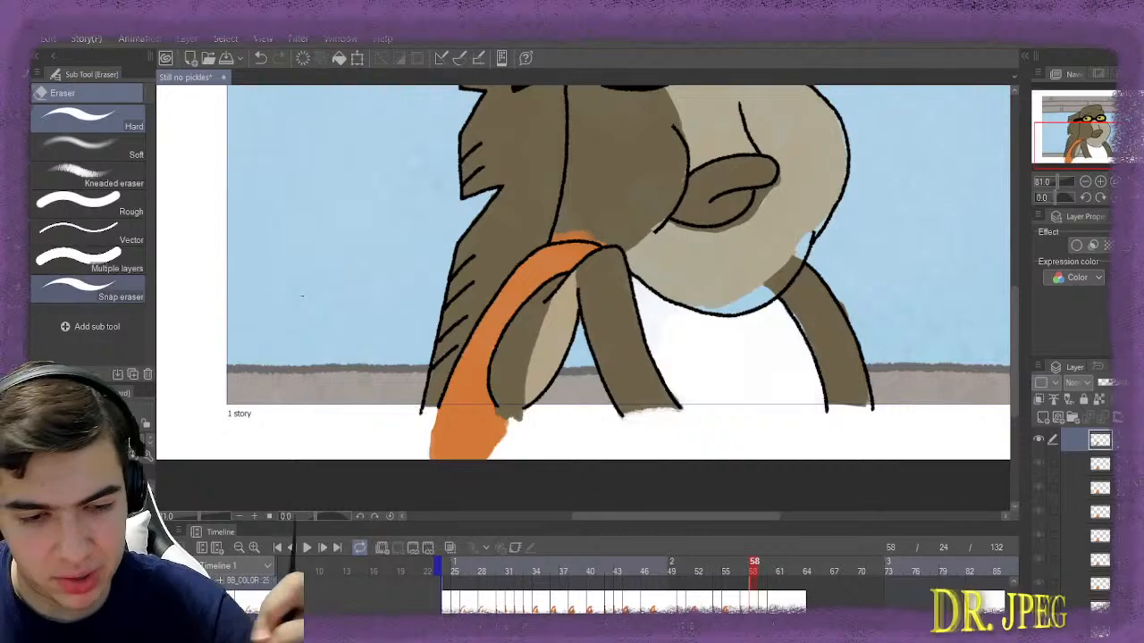
# Paint the gap between the arms orange on frame 58, joining it to the shoulder strip below the canvas edge
pyautogui.press('b')
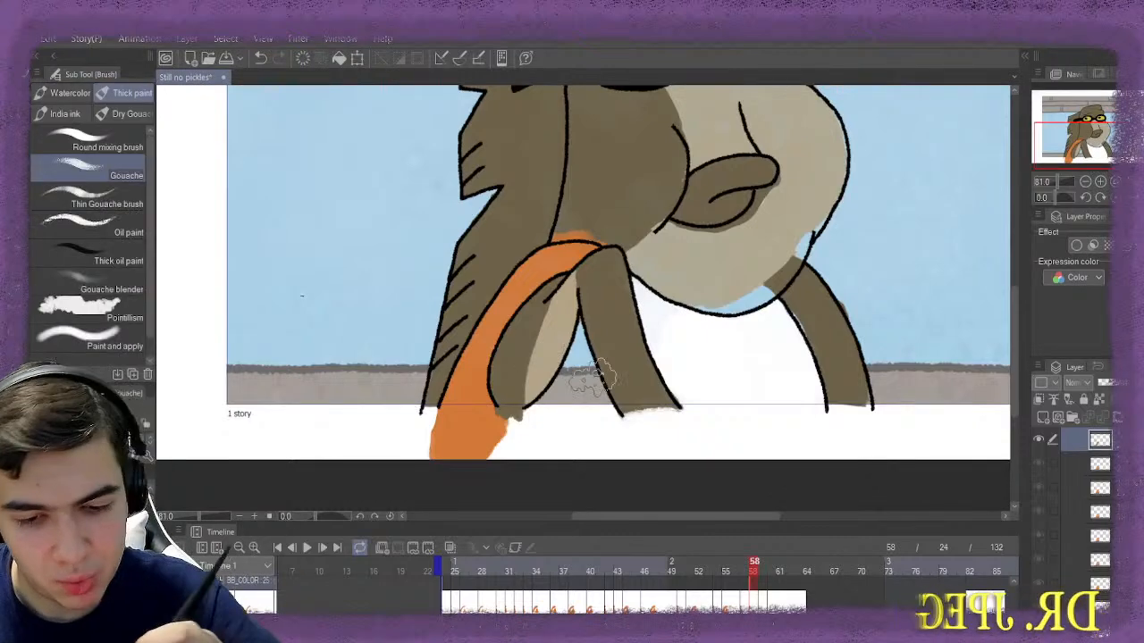
pyautogui.moveTo(563, 393)
pyautogui.mouseDown()
pyautogui.moveTo(534, 418)
pyautogui.moveTo(536, 431)
pyautogui.moveTo(576, 422)
pyautogui.moveTo(538, 434)
pyautogui.moveTo(559, 425)
pyautogui.moveTo(576, 384)
pyautogui.mouseUp()
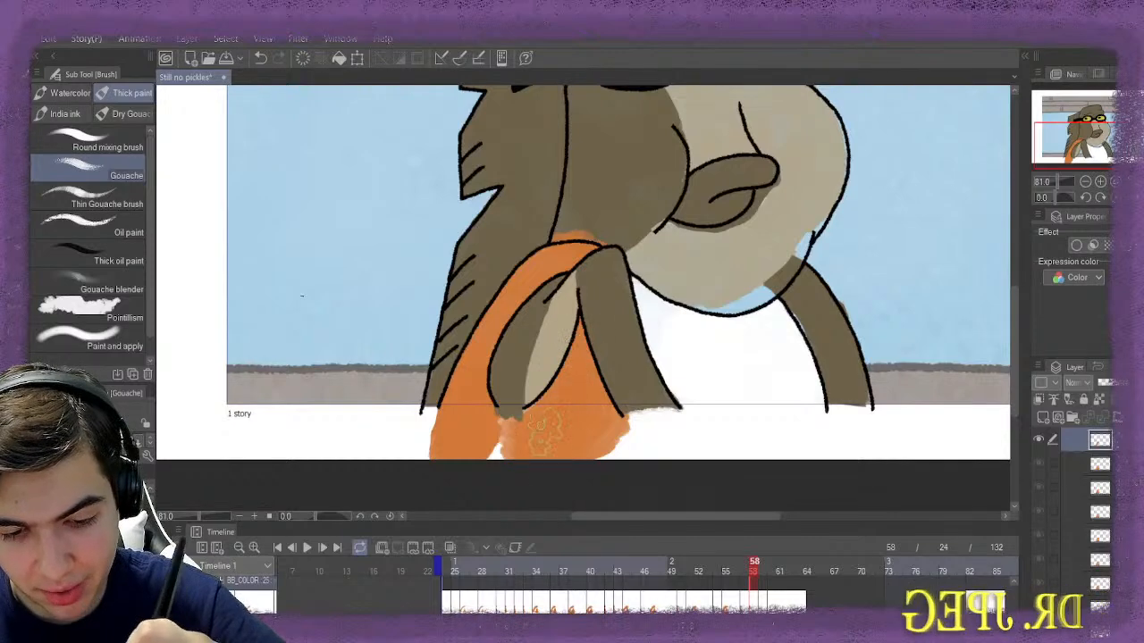
pyautogui.moveTo(544, 429)
pyautogui.mouseDown()
pyautogui.moveTo(610, 433)
pyautogui.moveTo(634, 469)
pyautogui.moveTo(554, 451)
pyautogui.moveTo(613, 464)
pyautogui.moveTo(621, 458)
pyautogui.moveTo(605, 452)
pyautogui.moveTo(627, 443)
pyautogui.moveTo(557, 452)
pyautogui.moveTo(576, 460)
pyautogui.moveTo(540, 447)
pyautogui.mouseUp()
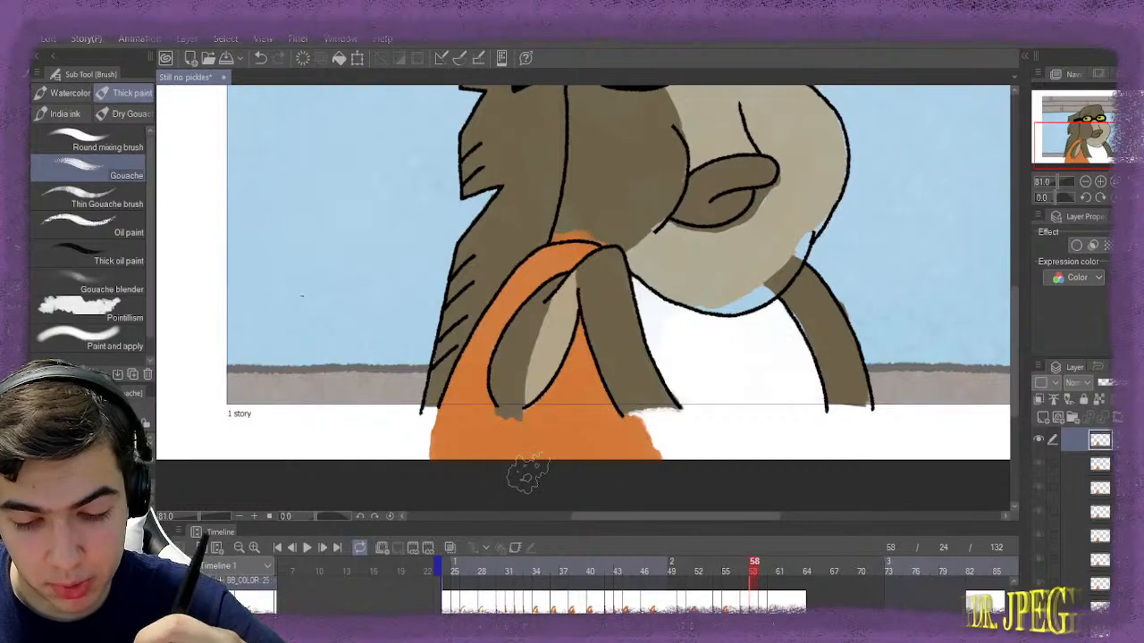
# Paint the vest's shoulder strip and the gap between the arms orange on frame 59
pyautogui.hscroll(5, 527, 474)
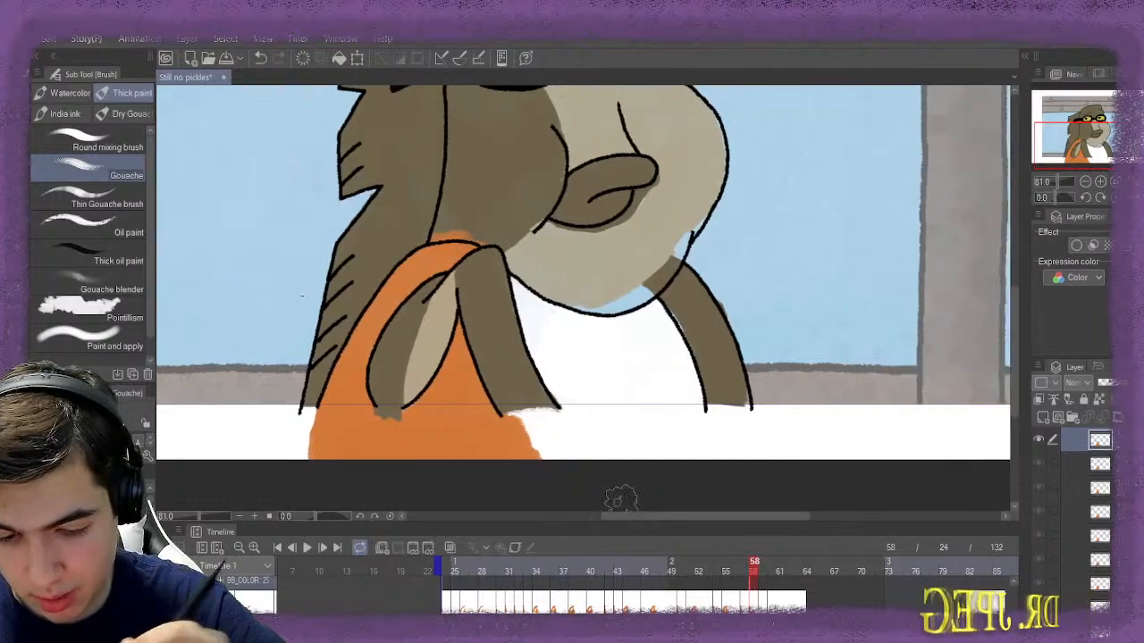
pyautogui.click(762, 571)
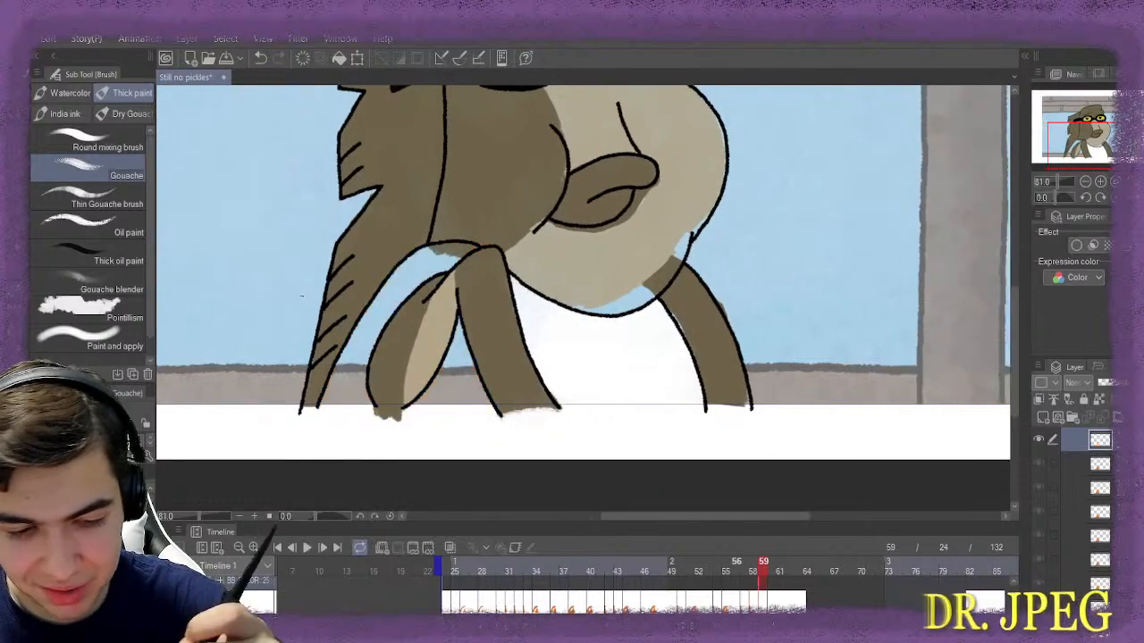
pyautogui.moveTo(452, 268)
pyautogui.mouseDown()
pyautogui.moveTo(420, 288)
pyautogui.moveTo(433, 268)
pyautogui.moveTo(414, 272)
pyautogui.moveTo(376, 315)
pyautogui.moveTo(348, 373)
pyautogui.moveTo(354, 427)
pyautogui.mouseUp()
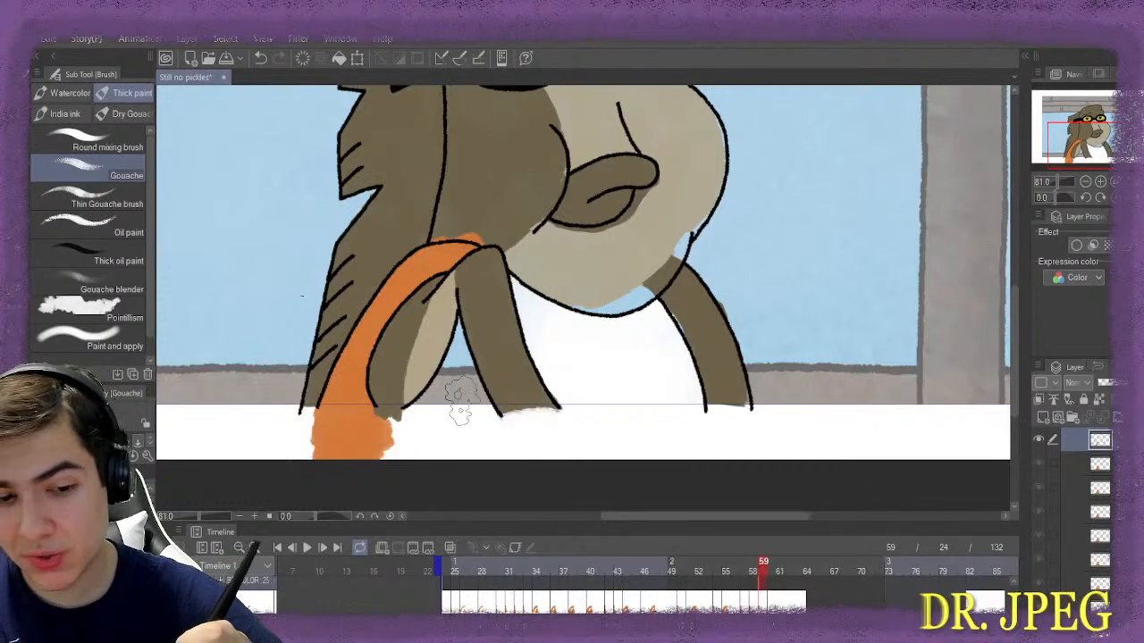
pyautogui.moveTo(459, 394)
pyautogui.mouseDown()
pyautogui.moveTo(409, 443)
pyautogui.moveTo(460, 433)
pyautogui.moveTo(440, 436)
pyautogui.moveTo(433, 407)
pyautogui.moveTo(393, 451)
pyautogui.moveTo(444, 388)
pyautogui.moveTo(462, 333)
pyautogui.moveTo(486, 436)
pyautogui.moveTo(483, 461)
pyautogui.moveTo(475, 452)
pyautogui.moveTo(493, 459)
pyautogui.mouseUp()
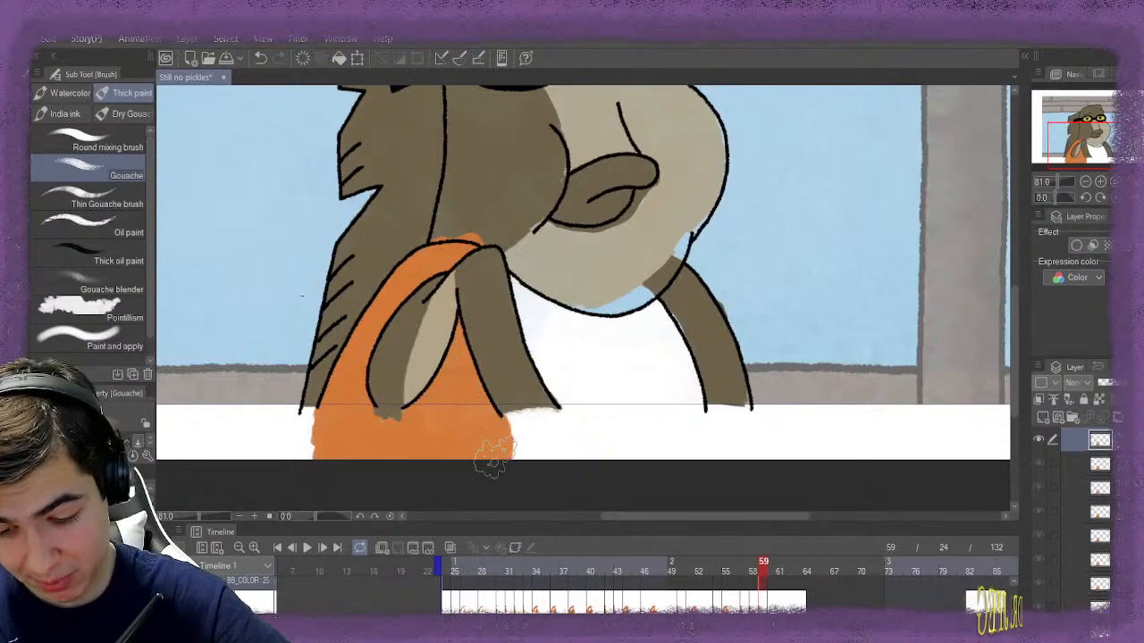
# Paint the vest's shoulder strip and the gap between the arms orange on frame 60, joining both below the canvas edge
pyautogui.hotkey('ctrl', 'Right')
pyautogui.moveTo(460, 259)
pyautogui.mouseDown()
pyautogui.moveTo(429, 293)
pyautogui.moveTo(411, 281)
pyautogui.moveTo(423, 291)
pyautogui.moveTo(449, 270)
pyautogui.moveTo(397, 286)
pyautogui.moveTo(396, 322)
pyautogui.moveTo(437, 268)
pyautogui.moveTo(396, 326)
pyautogui.moveTo(400, 300)
pyautogui.moveTo(381, 339)
pyautogui.moveTo(371, 337)
pyautogui.moveTo(353, 398)
pyautogui.mouseUp()
pyautogui.moveTo(432, 261); pyautogui.dragTo(463, 264)
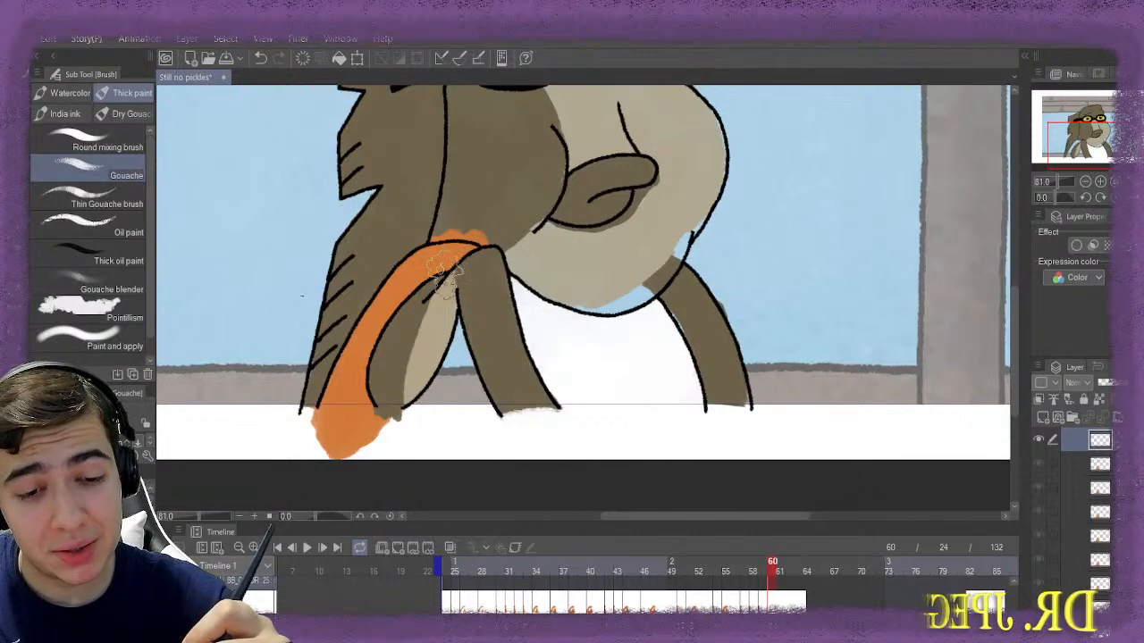
pyautogui.moveTo(429, 299)
pyautogui.mouseDown()
pyautogui.moveTo(456, 402)
pyautogui.moveTo(451, 442)
pyautogui.mouseUp()
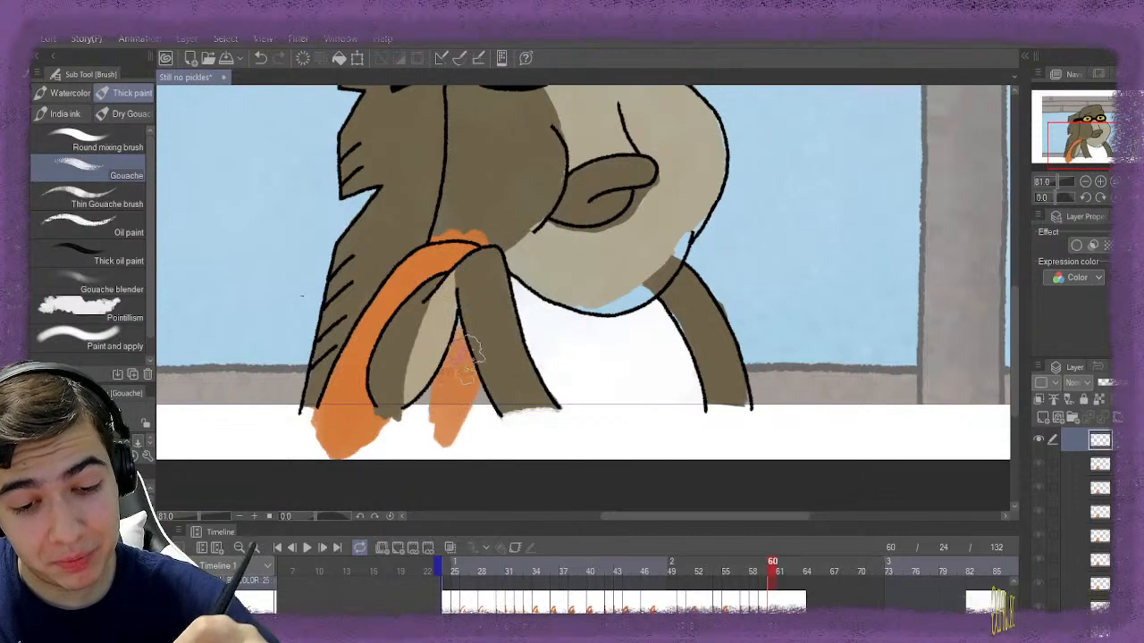
pyautogui.moveTo(471, 308)
pyautogui.mouseDown()
pyautogui.moveTo(433, 420)
pyautogui.moveTo(478, 407)
pyautogui.moveTo(487, 422)
pyautogui.moveTo(428, 446)
pyautogui.moveTo(413, 444)
pyautogui.moveTo(412, 429)
pyautogui.moveTo(355, 436)
pyautogui.mouseUp()
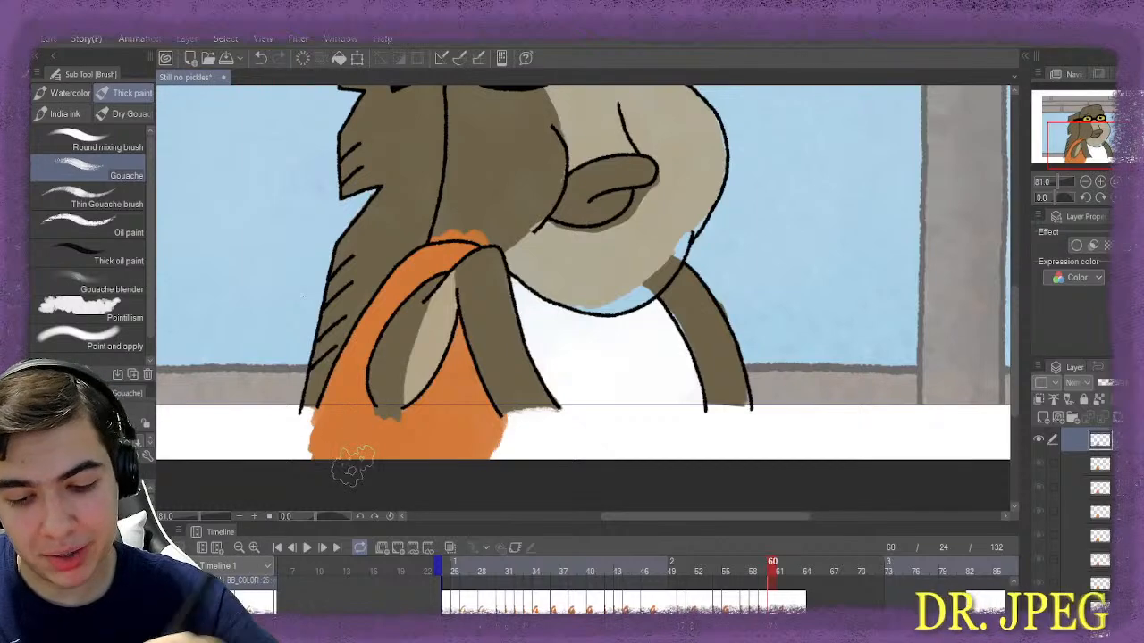
# Paint the whole vest orange on frame 82, from the shoulder strip to the area between the arms
pyautogui.click(972, 567)
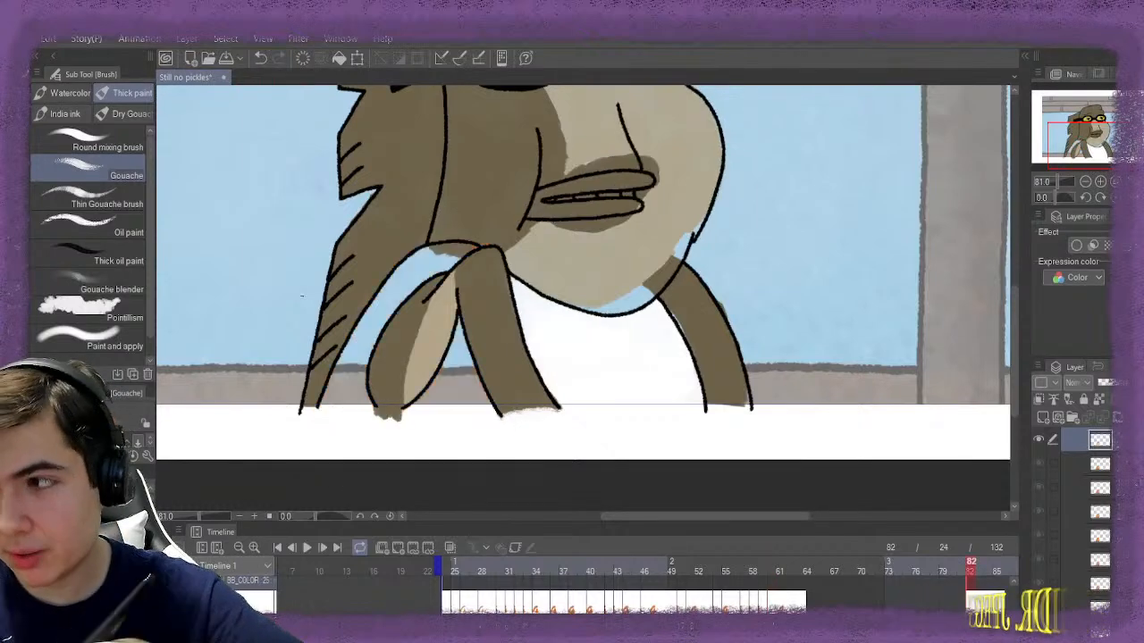
pyautogui.moveTo(458, 257)
pyautogui.mouseDown()
pyautogui.moveTo(432, 282)
pyautogui.moveTo(426, 271)
pyautogui.moveTo(406, 318)
pyautogui.moveTo(369, 342)
pyautogui.moveTo(350, 422)
pyautogui.moveTo(473, 422)
pyautogui.moveTo(498, 436)
pyautogui.moveTo(473, 414)
pyautogui.moveTo(473, 353)
pyautogui.mouseUp()
pyautogui.moveTo(469, 424)
pyautogui.mouseDown()
pyautogui.moveTo(491, 440)
pyautogui.moveTo(503, 408)
pyautogui.mouseUp()
pyautogui.moveTo(366, 446)
pyautogui.mouseDown()
pyautogui.moveTo(309, 447)
pyautogui.moveTo(338, 438)
pyautogui.mouseUp()
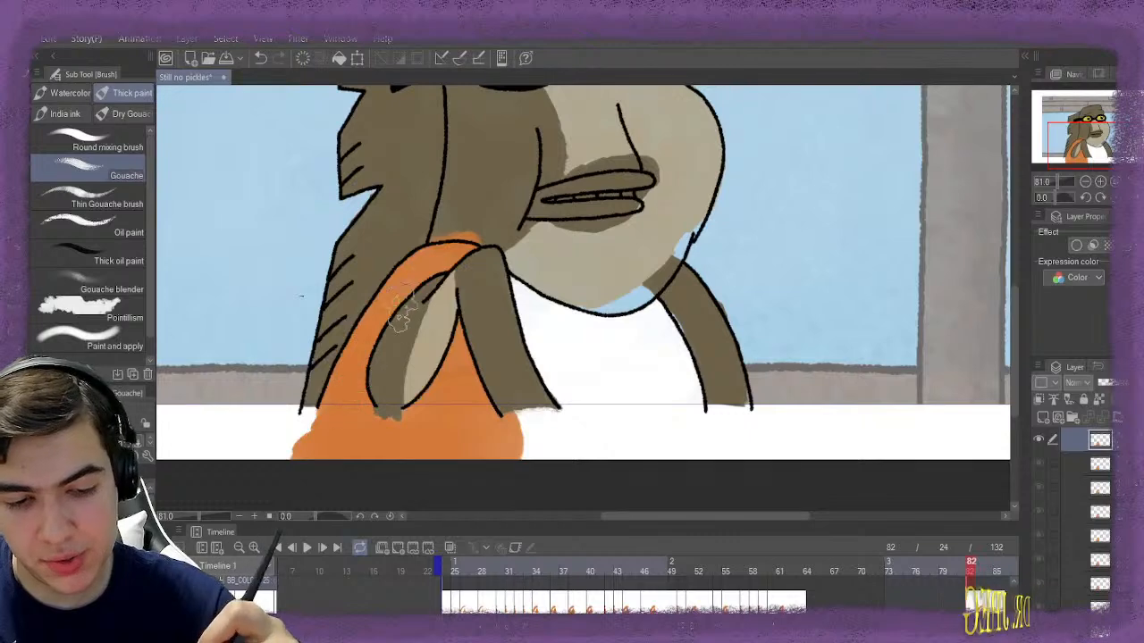
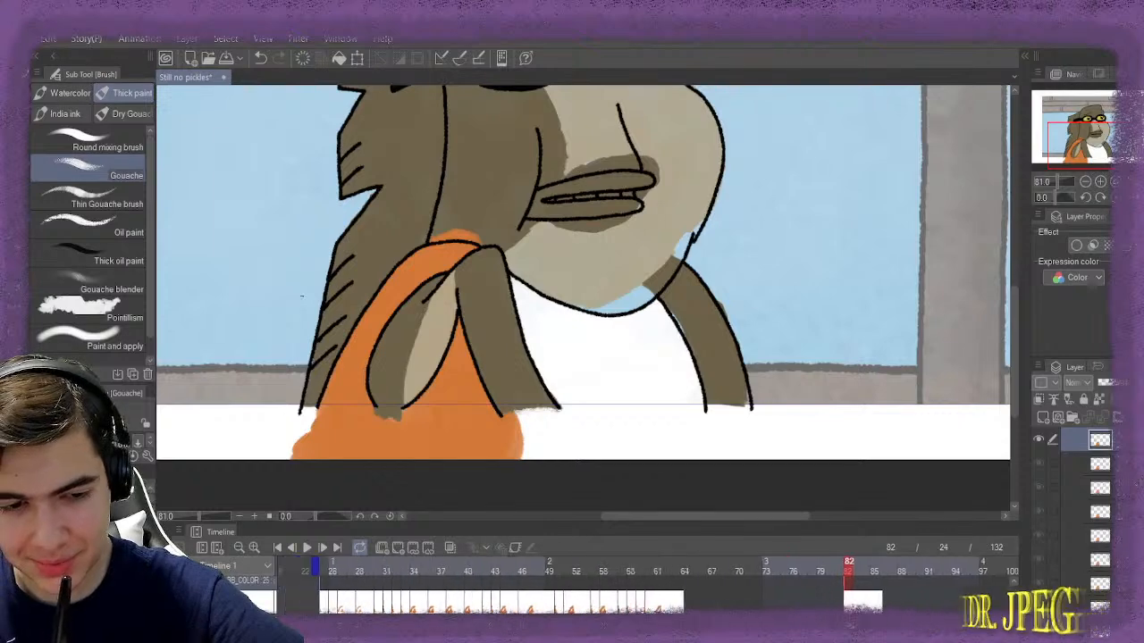
# Check the vest frame by frame from frame 24 and erase the orange overspill above the shoulder strip on frame 31
pyautogui.click(438, 565)
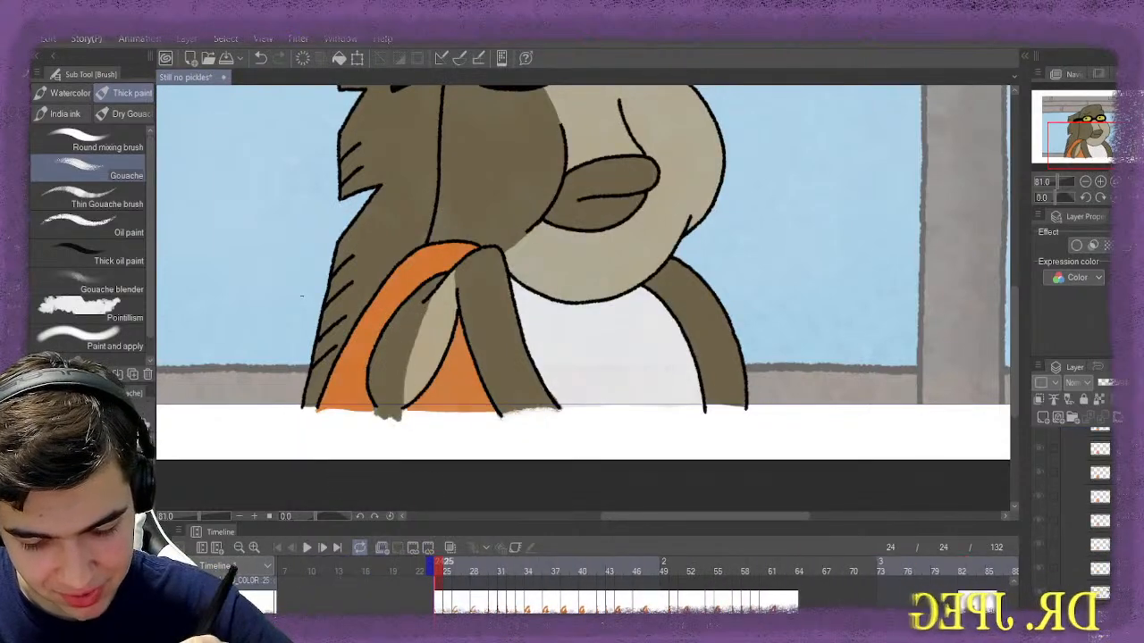
pyautogui.press('Right')
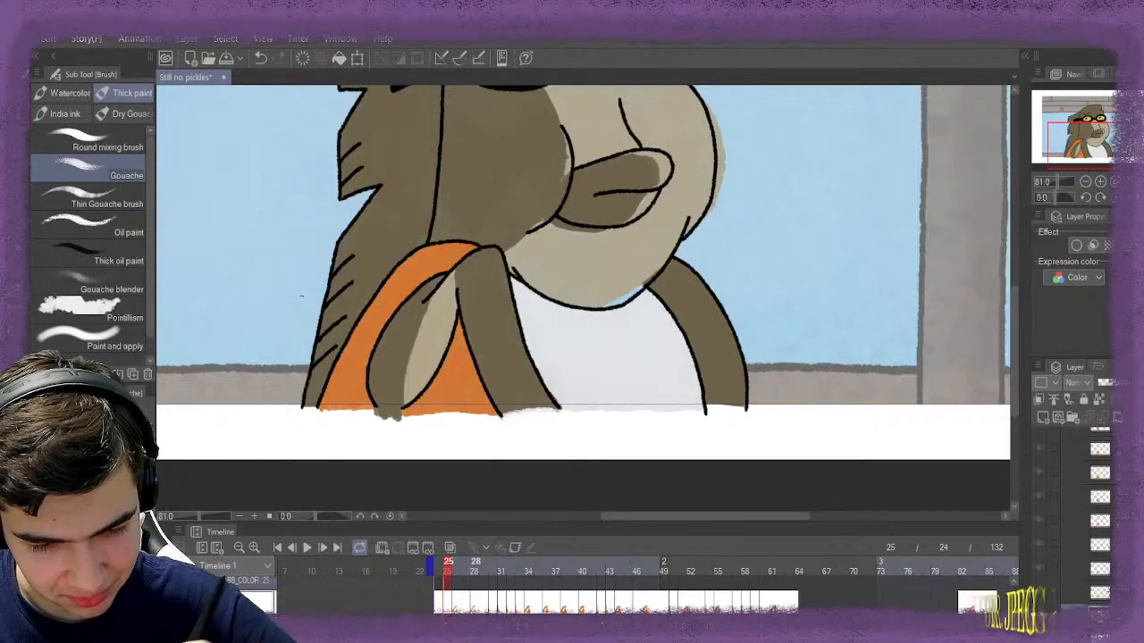
pyautogui.press('Right')
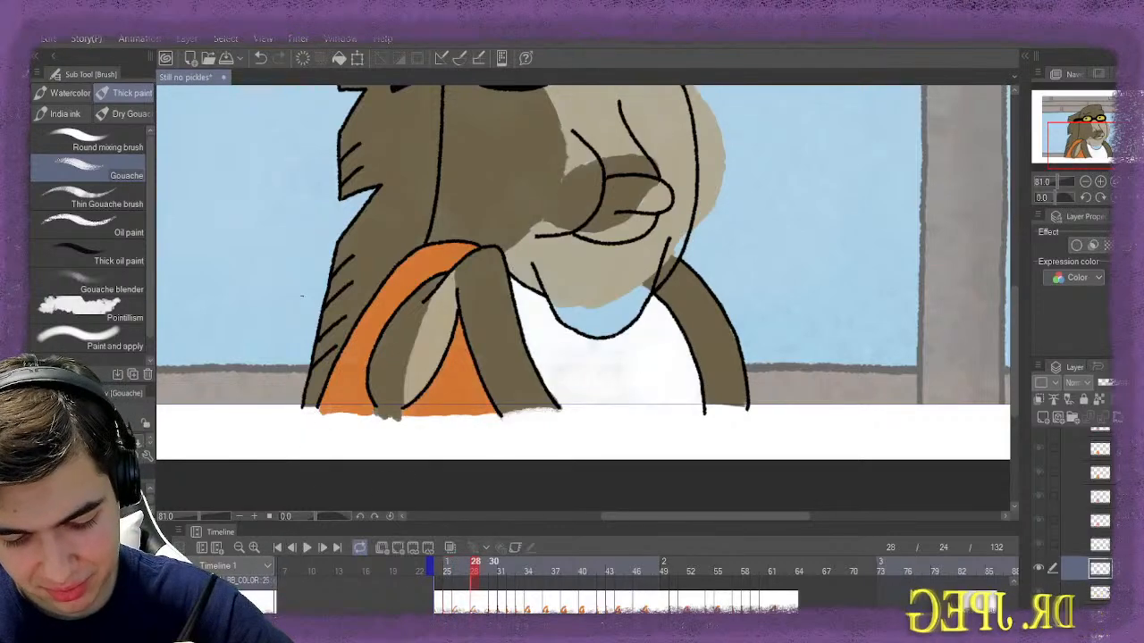
pyautogui.press('Right')
pyautogui.press('Right')
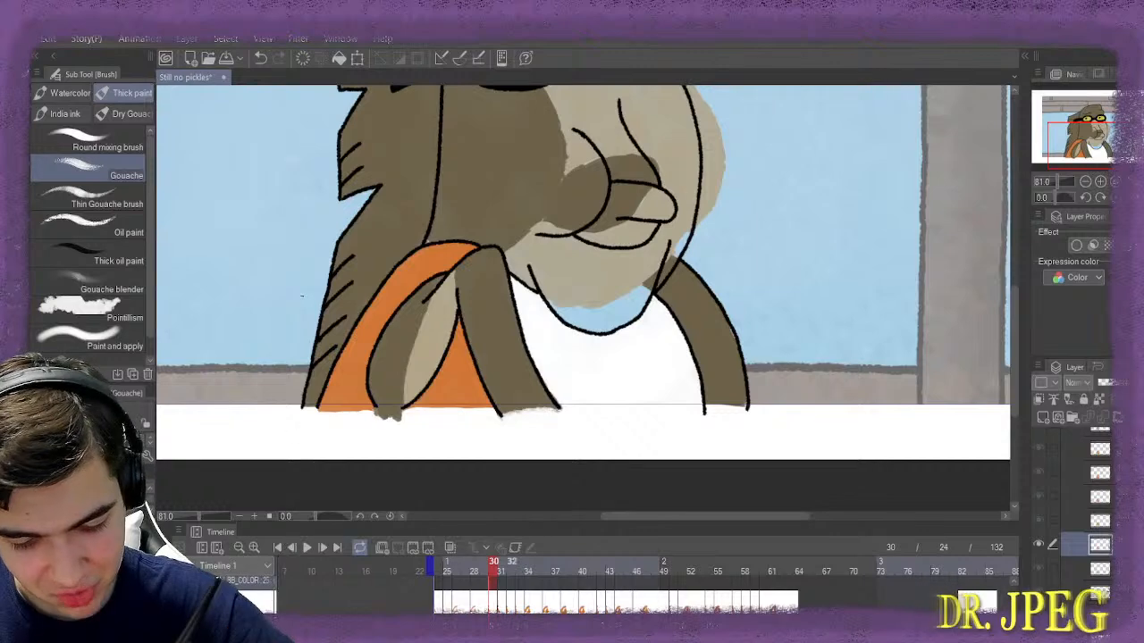
pyautogui.press('Right')
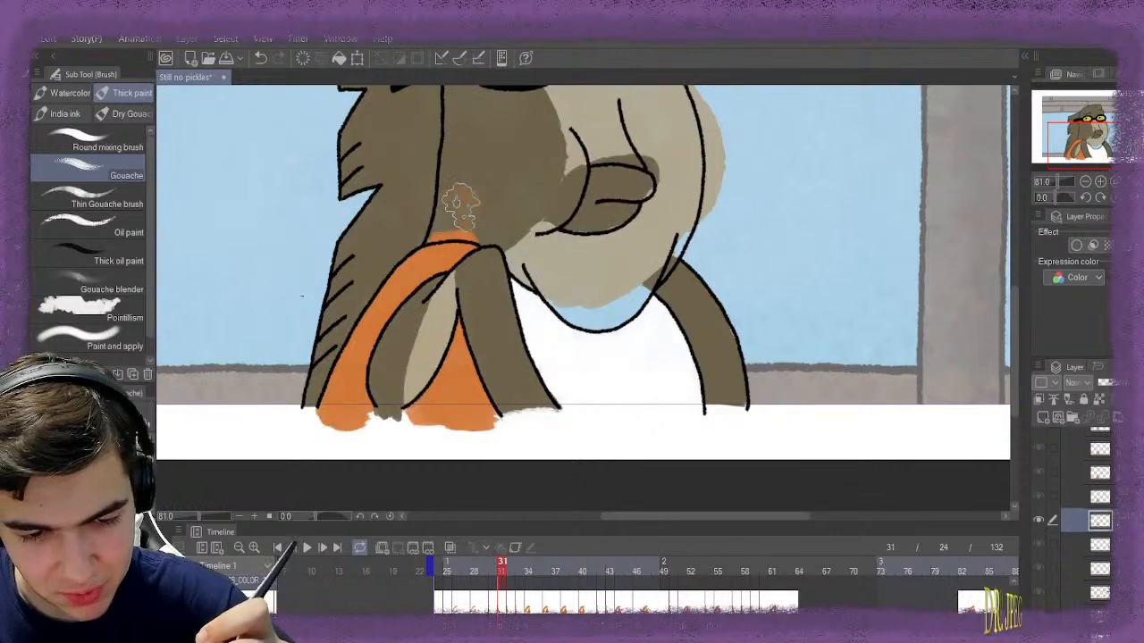
pyautogui.press('e')
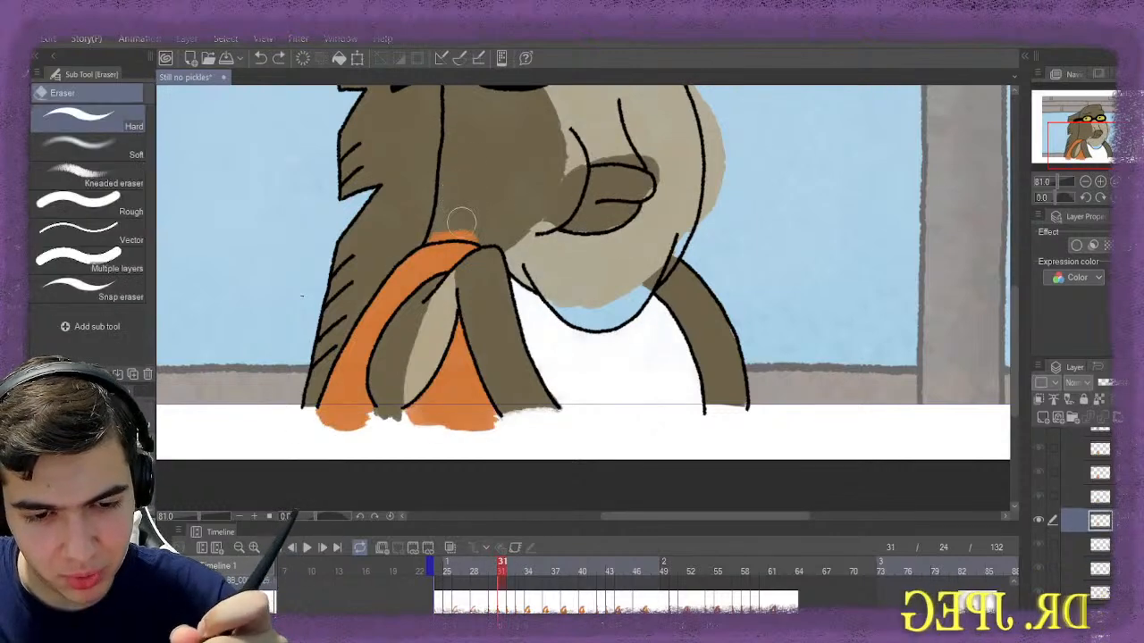
pyautogui.scroll(4, 461, 221)
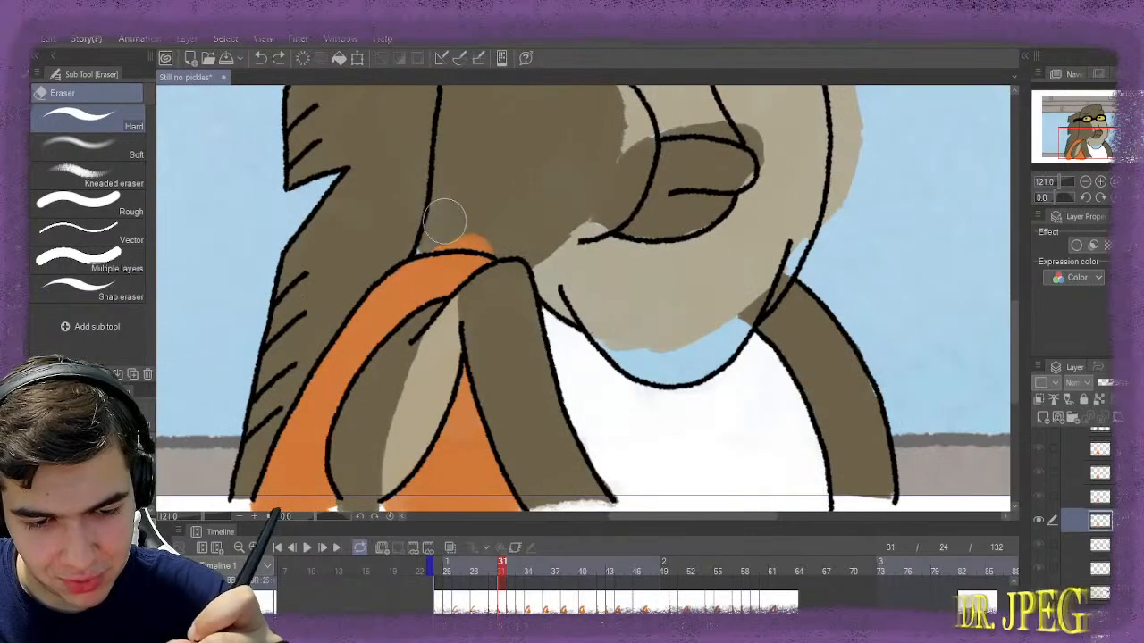
pyautogui.moveTo(444, 221); pyautogui.dragTo(483, 223)
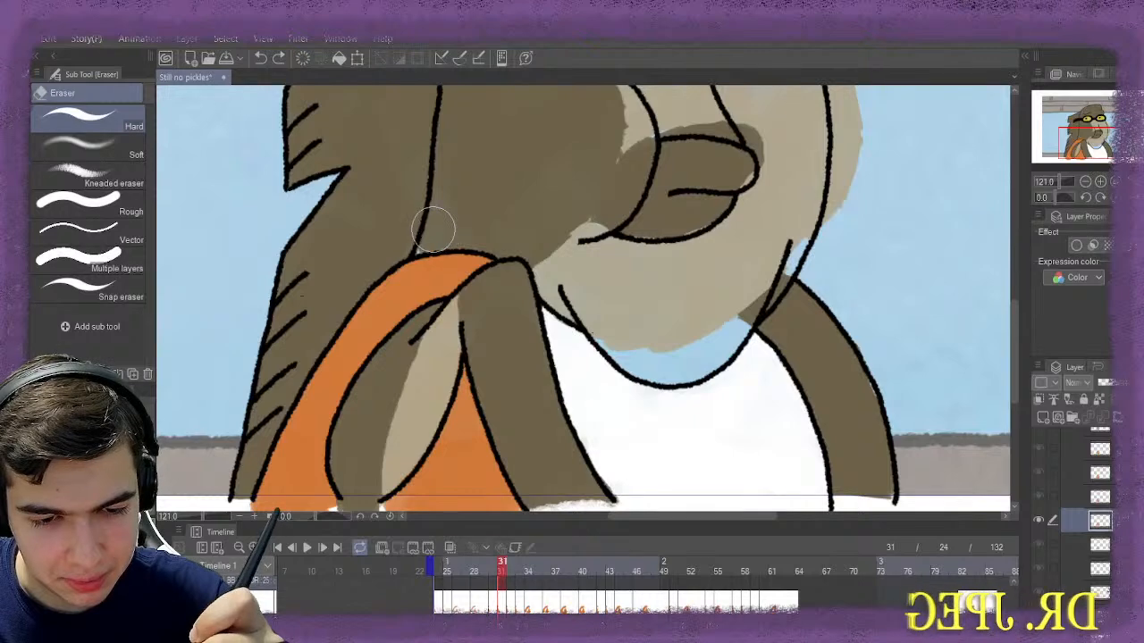
pyautogui.scroll(-3, 452, 226)
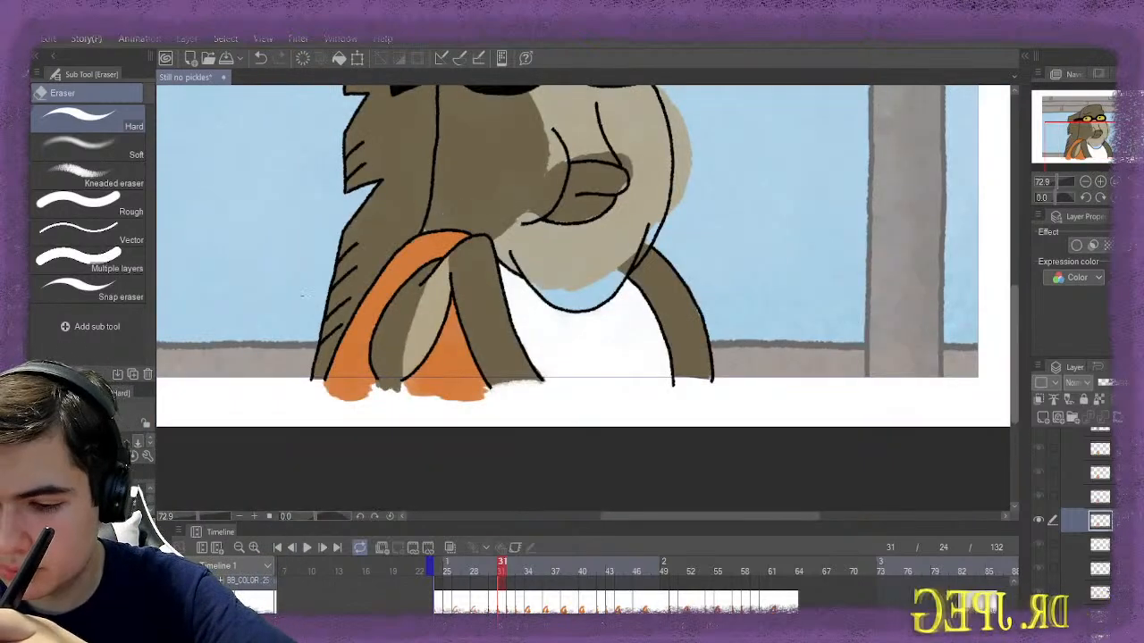
pyautogui.moveTo(1014, 322); pyautogui.dragTo(1014, 346)
pyautogui.scroll(3, 400, 337)
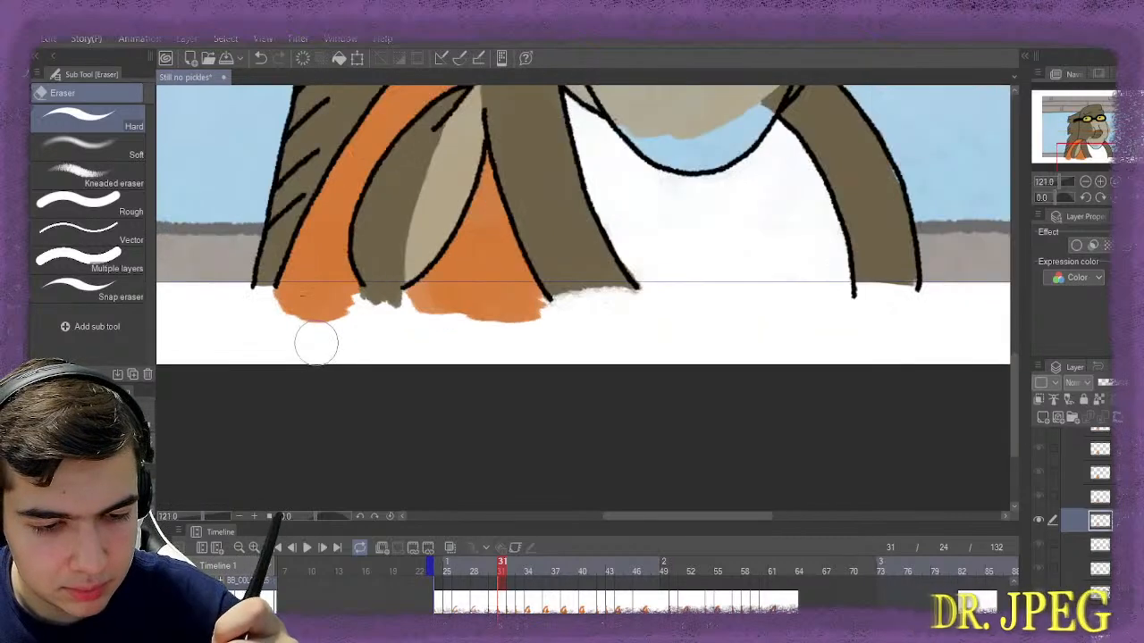
pyautogui.scroll(-1, 304, 357)
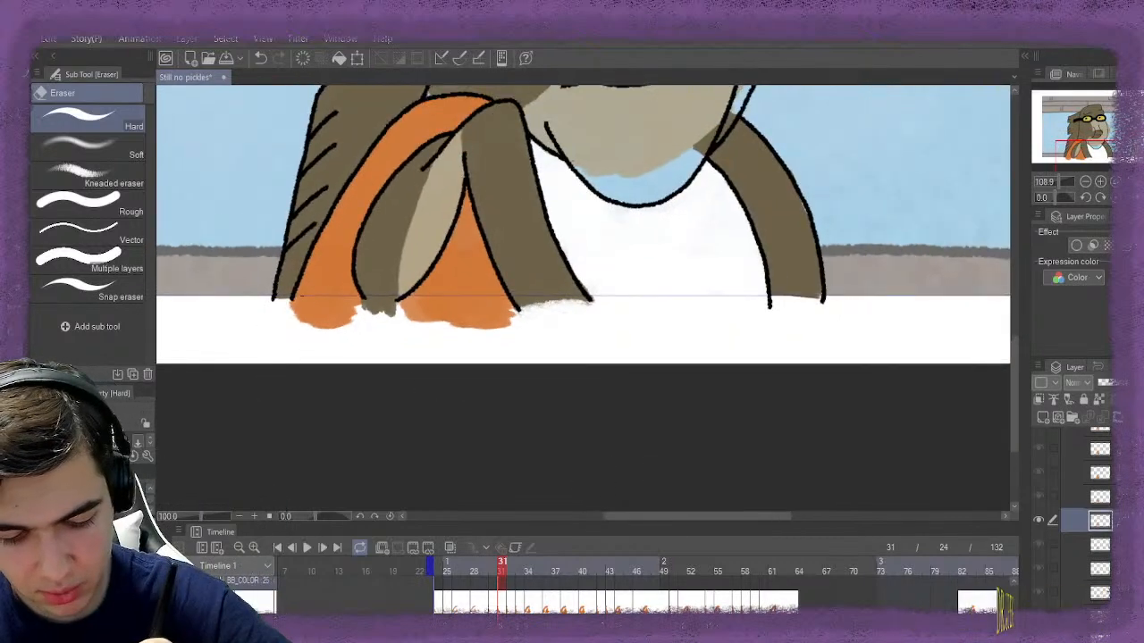
# Go to frame 32 and switch to the Textured pen for drawing in the white margin beside the vest
pyautogui.press('Right')
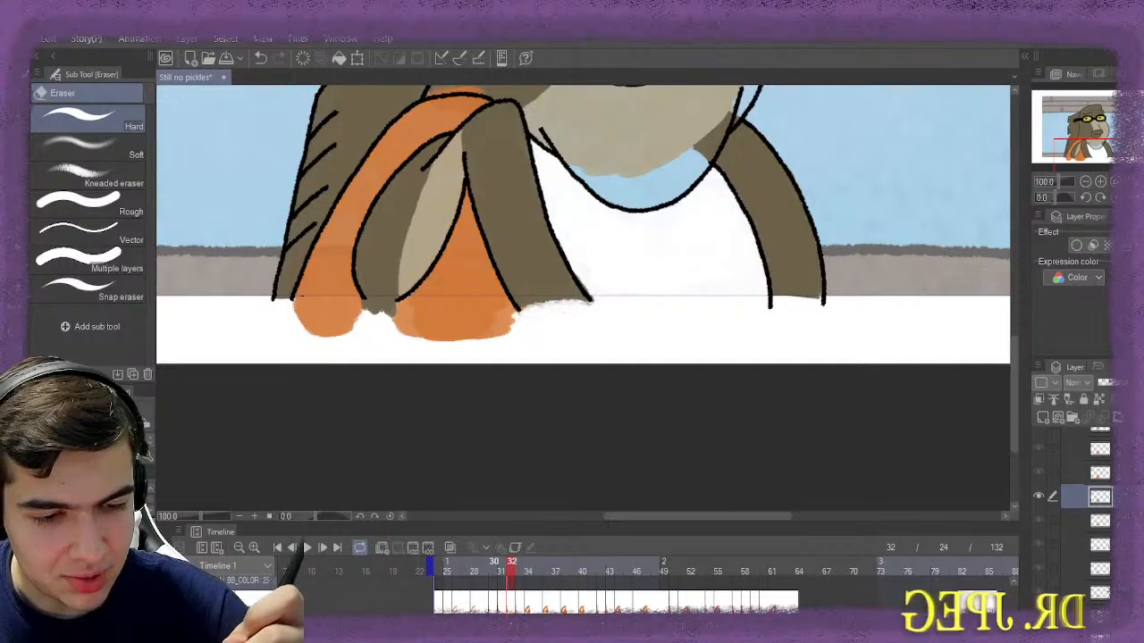
pyautogui.scroll(4, 302, 296)
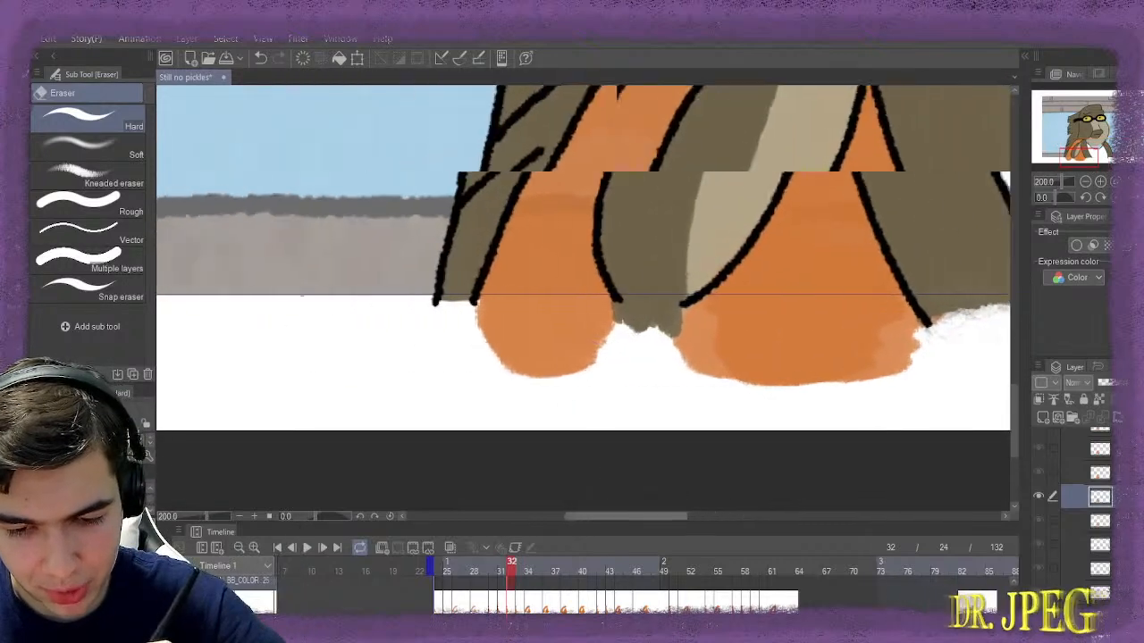
pyautogui.moveTo(610, 516)
pyautogui.mouseDown()
pyautogui.moveTo(549, 517)
pyautogui.moveTo(573, 517)
pyautogui.mouseUp()
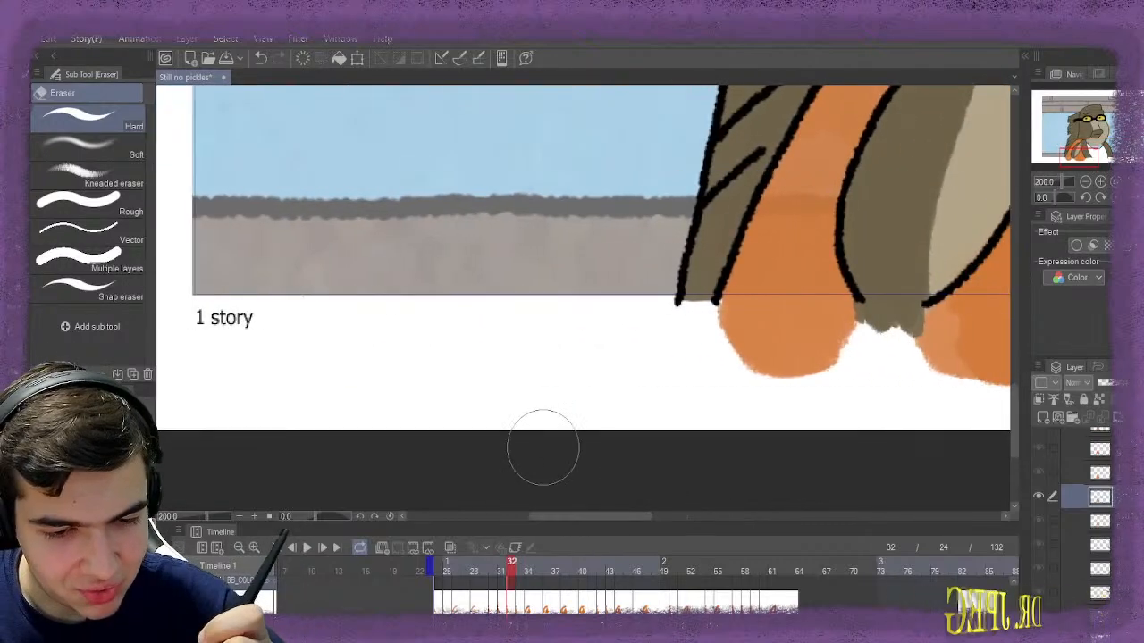
pyautogui.press('p')
pyautogui.moveTo(327, 261)
pyautogui.mouseDown()
pyautogui.moveTo(323, 332)
pyautogui.moveTo(393, 268)
pyautogui.moveTo(472, 261)
pyautogui.moveTo(615, 396)
pyautogui.moveTo(617, 284)
pyautogui.moveTo(649, 277)
pyautogui.moveTo(643, 301)
pyautogui.mouseUp()
pyautogui.hotkey('ctrl', 'z')
pyautogui.moveTo(579, 273)
pyautogui.mouseDown()
pyautogui.moveTo(561, 294)
pyautogui.moveTo(576, 302)
pyautogui.moveTo(539, 321)
pyautogui.mouseUp()
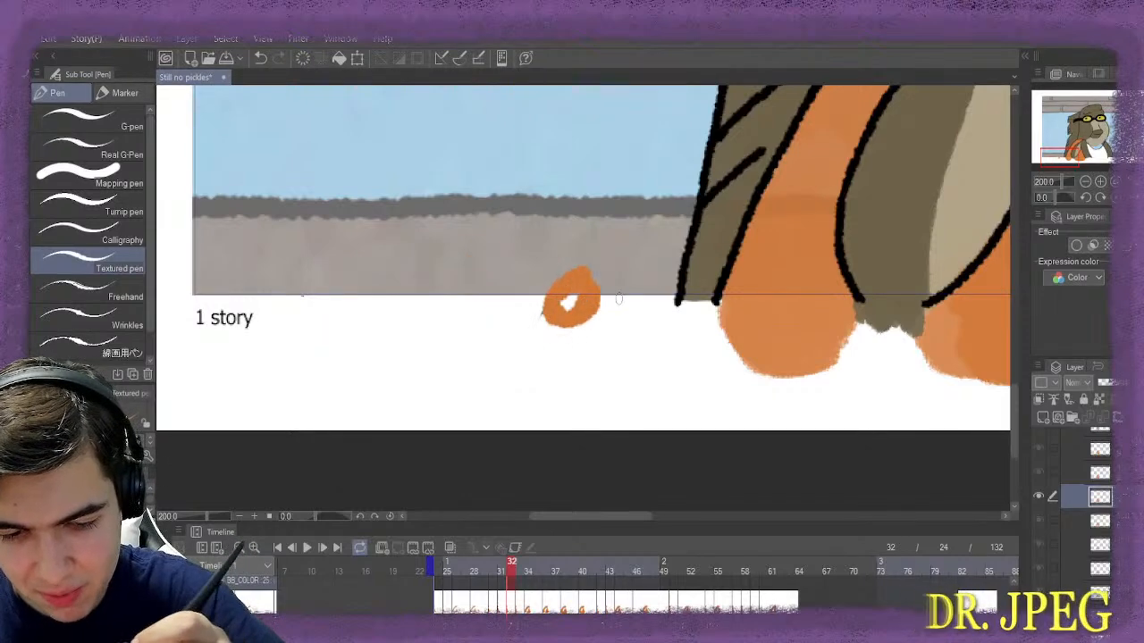
pyautogui.moveTo(623, 344)
pyautogui.mouseDown()
pyautogui.moveTo(660, 352)
pyautogui.moveTo(658, 406)
pyautogui.moveTo(682, 412)
pyautogui.moveTo(727, 395)
pyautogui.moveTo(756, 420)
pyautogui.mouseUp()
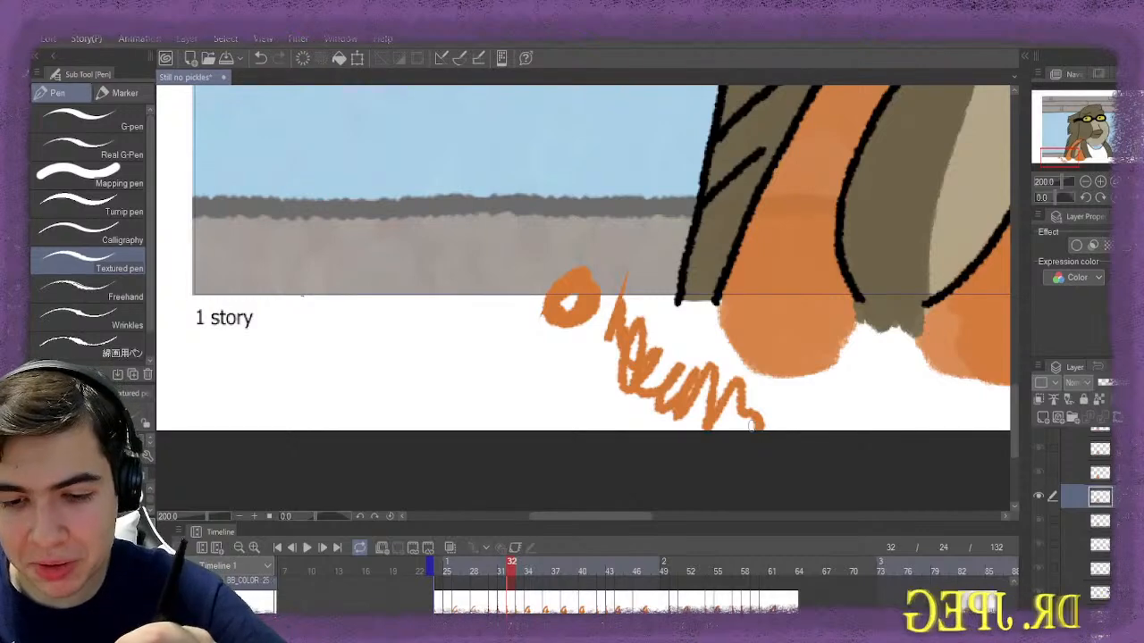
pyautogui.press('Delete')
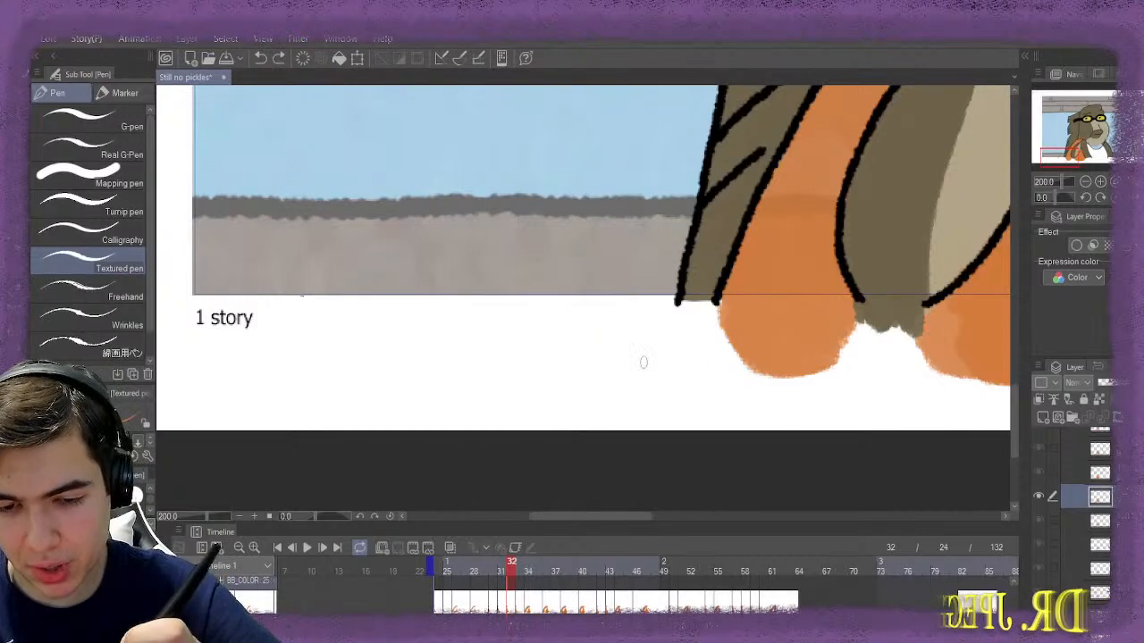
# Draw a small orange smiley face in the white margin beside the foot of the vest on frame 32
pyautogui.moveTo(595, 364); pyautogui.dragTo(648, 405)
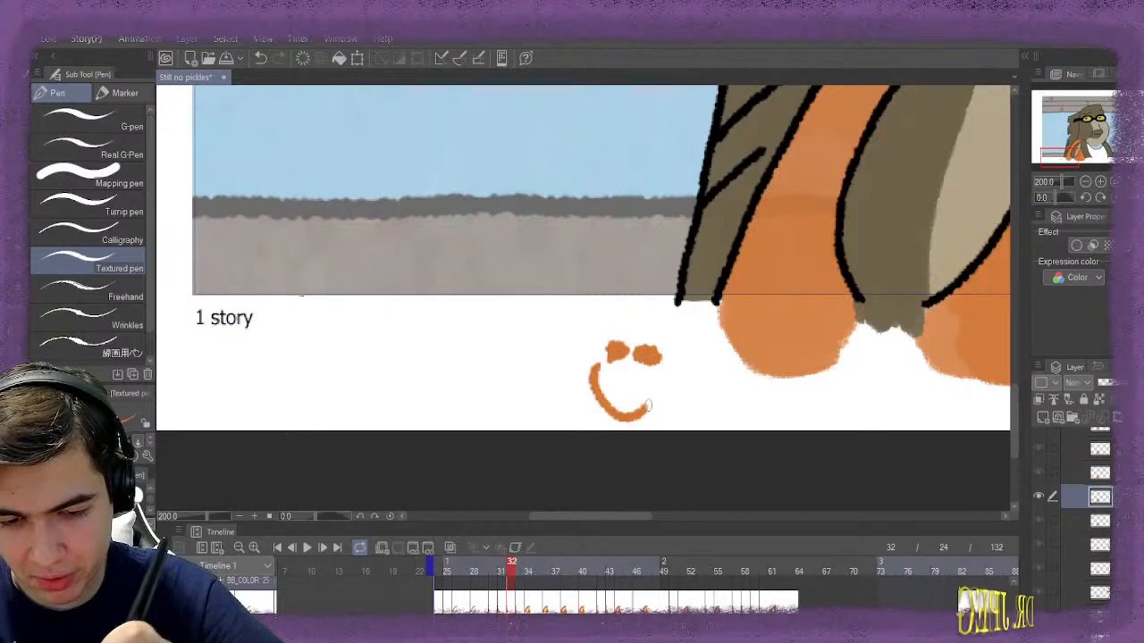
pyautogui.moveTo(576, 517); pyautogui.dragTo(609, 516)
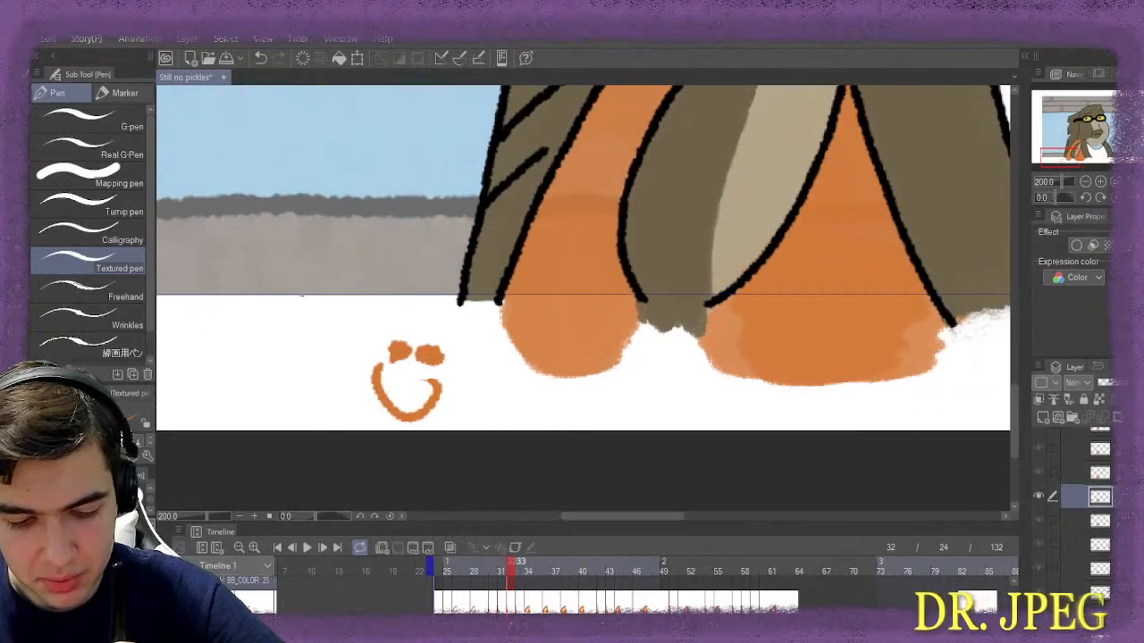
# Touch up the top of the vest's shoulder strip on frame 33 and erase the orange overspill above its outline
pyautogui.press('Right')
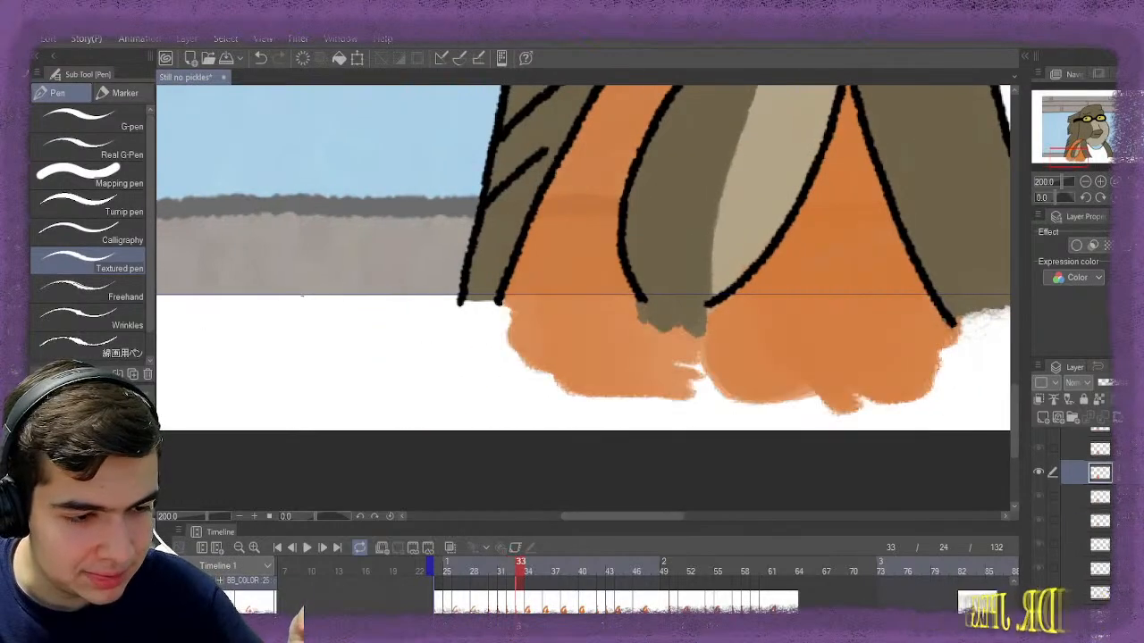
pyautogui.press('b')
pyautogui.scroll(-1, 773, 285)
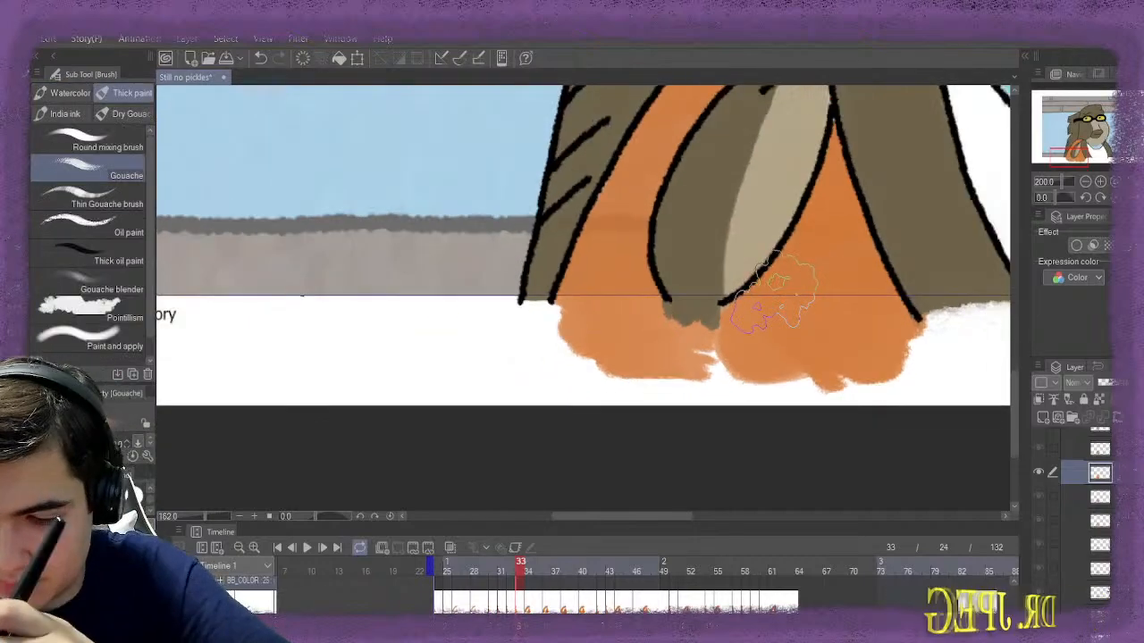
pyautogui.scroll(4, 773, 284)
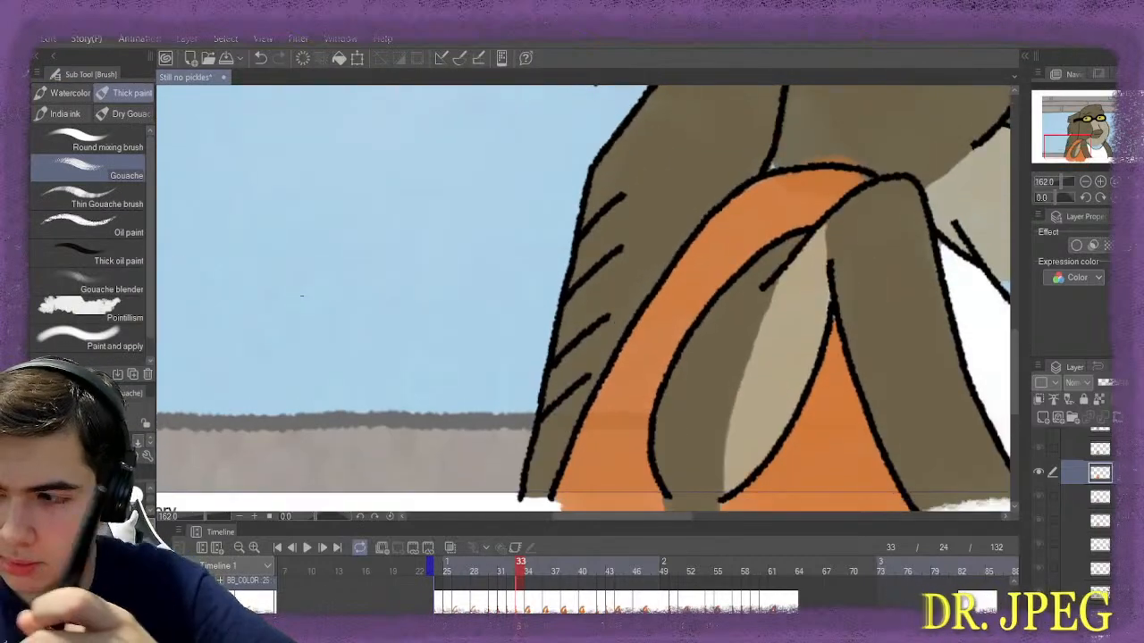
pyautogui.press('e')
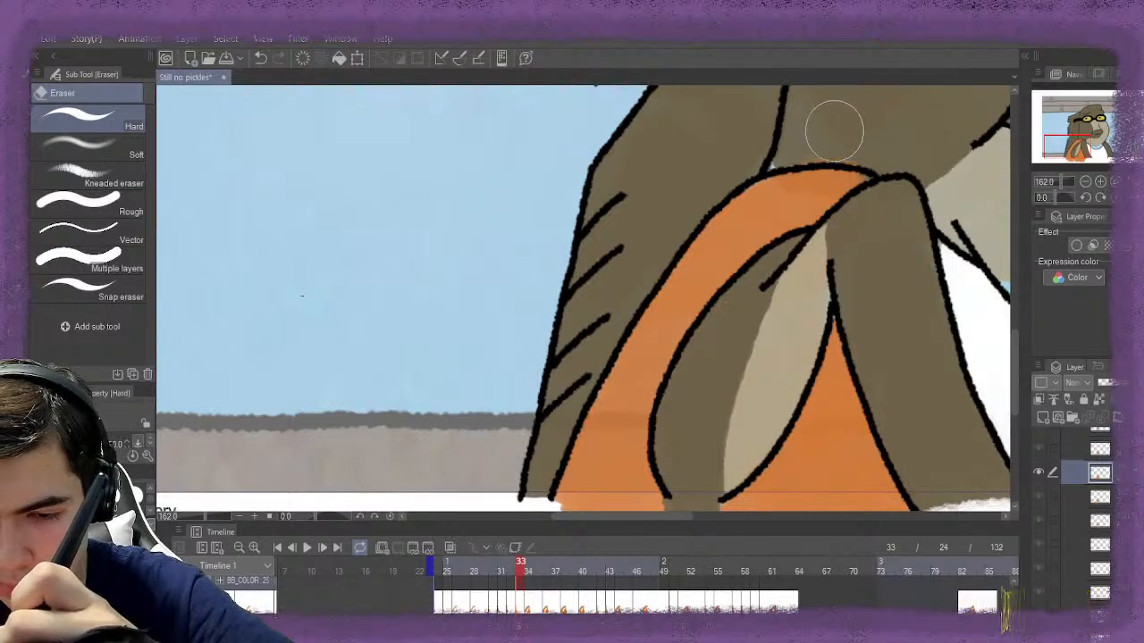
pyautogui.press('b')
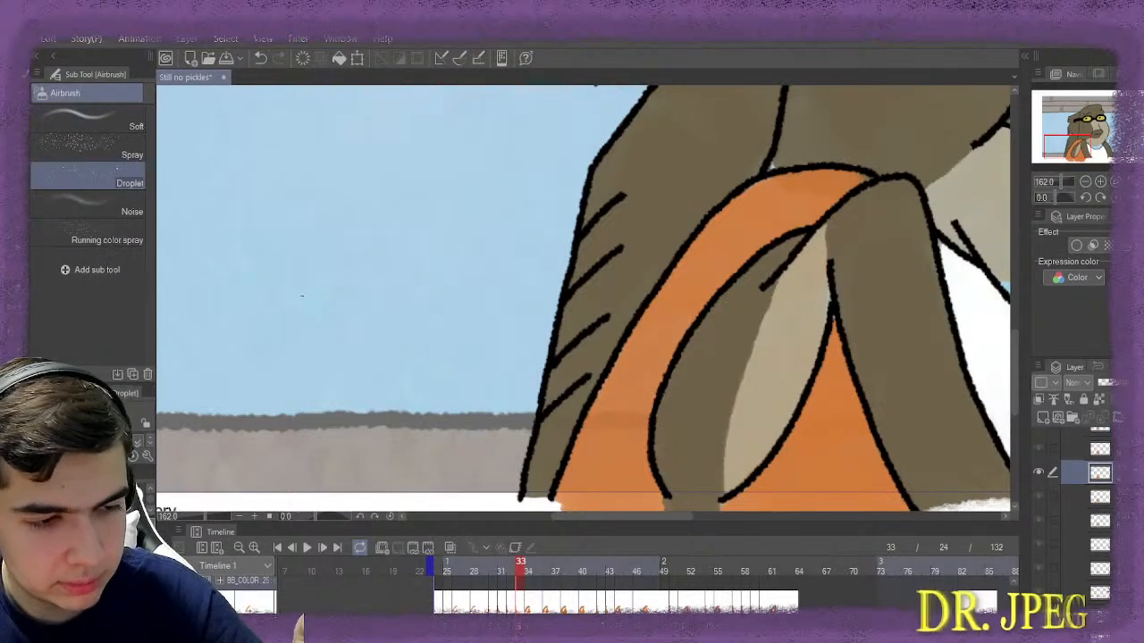
pyautogui.press('b')
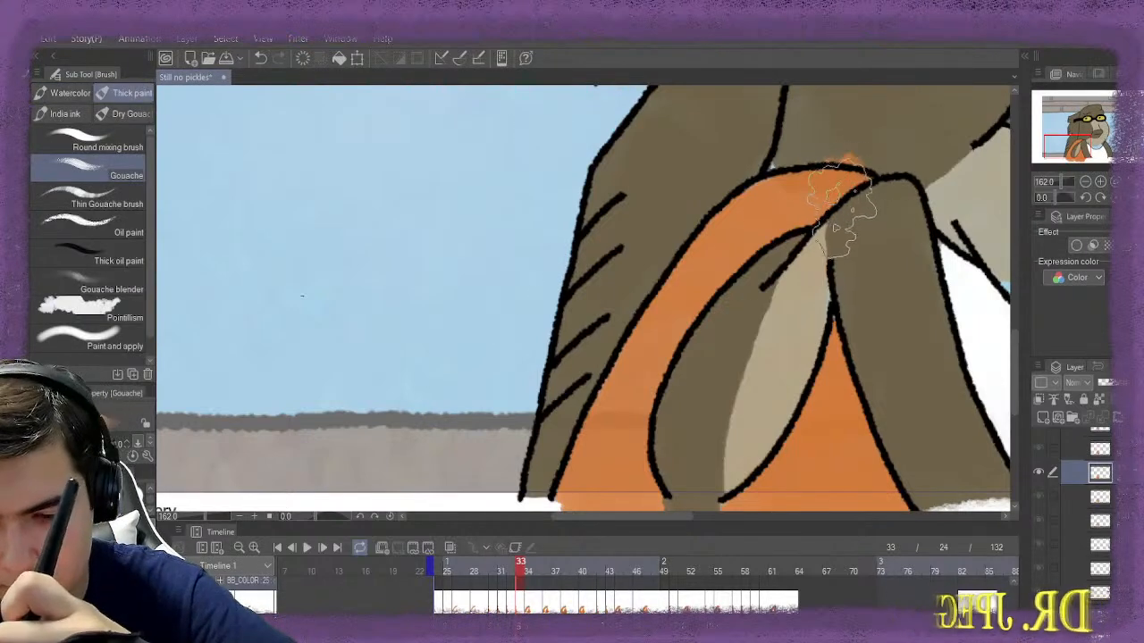
pyautogui.press('e')
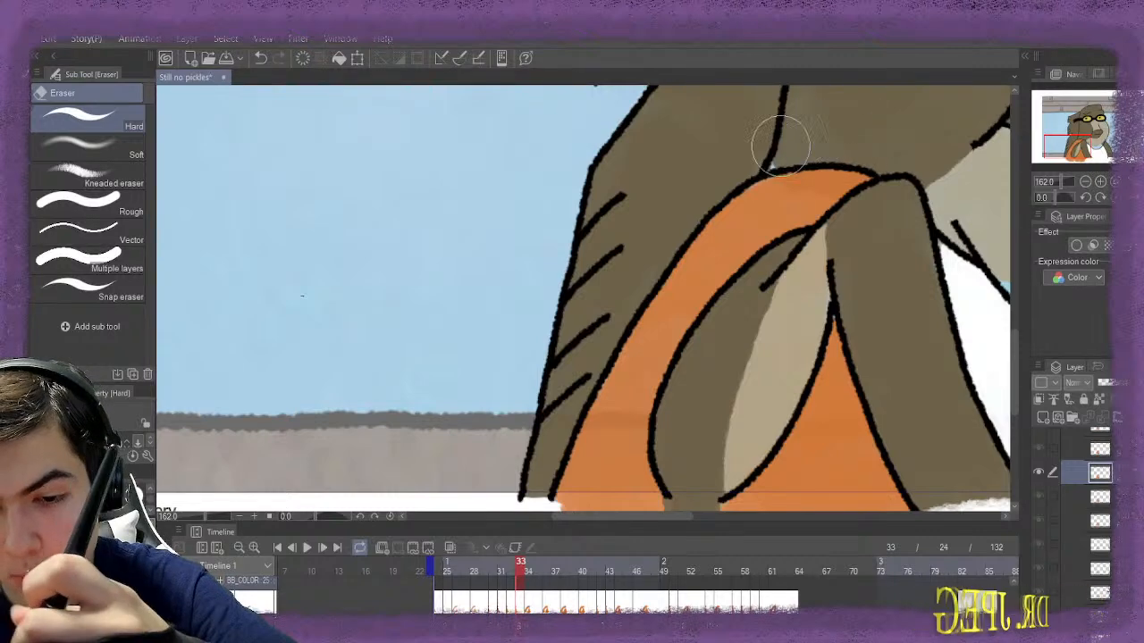
# Erase the ragged orange overspill below the canvas edge on frame 33 to an even strip, and go to frame 34
pyautogui.scroll(-5, 652, 407)
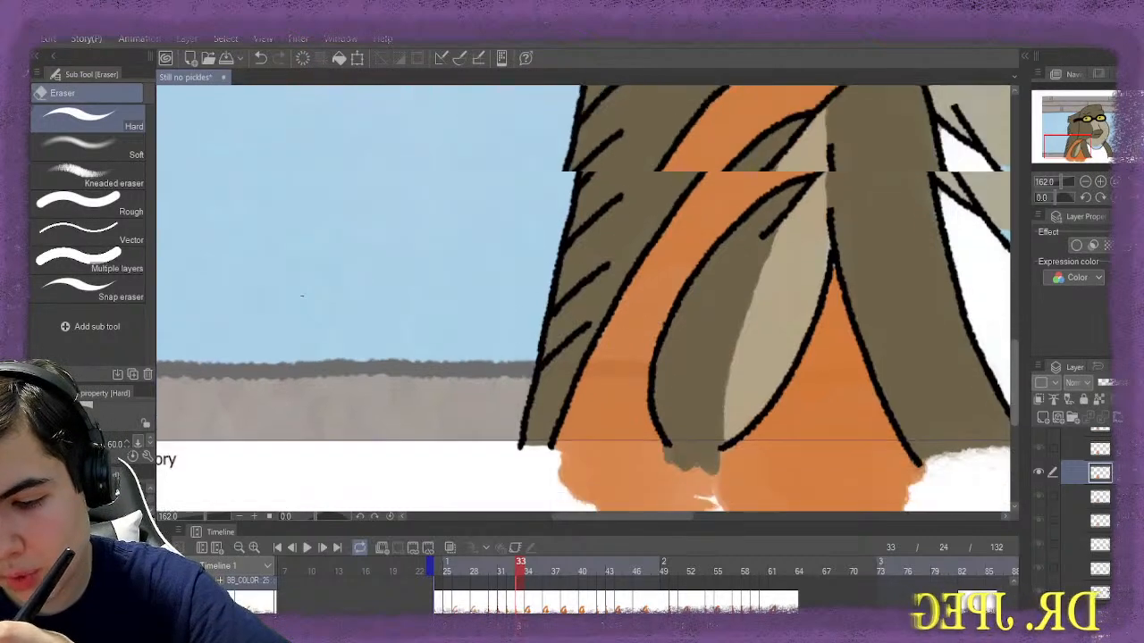
pyautogui.moveTo(972, 364)
pyautogui.mouseDown()
pyautogui.moveTo(893, 337)
pyautogui.moveTo(932, 329)
pyautogui.moveTo(862, 350)
pyautogui.moveTo(866, 358)
pyautogui.moveTo(835, 359)
pyautogui.moveTo(860, 346)
pyautogui.moveTo(512, 358)
pyautogui.mouseUp()
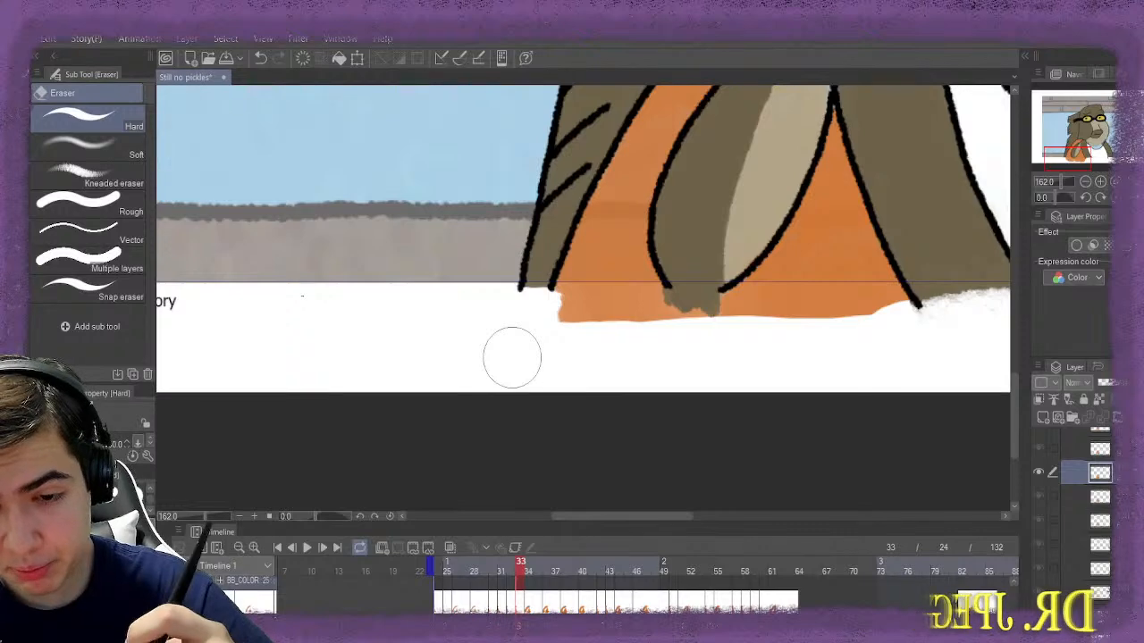
pyautogui.hotkey('ctrl', '-')
pyautogui.hotkey('ctrl', '+')
pyautogui.hotkey('ctrl', '+')
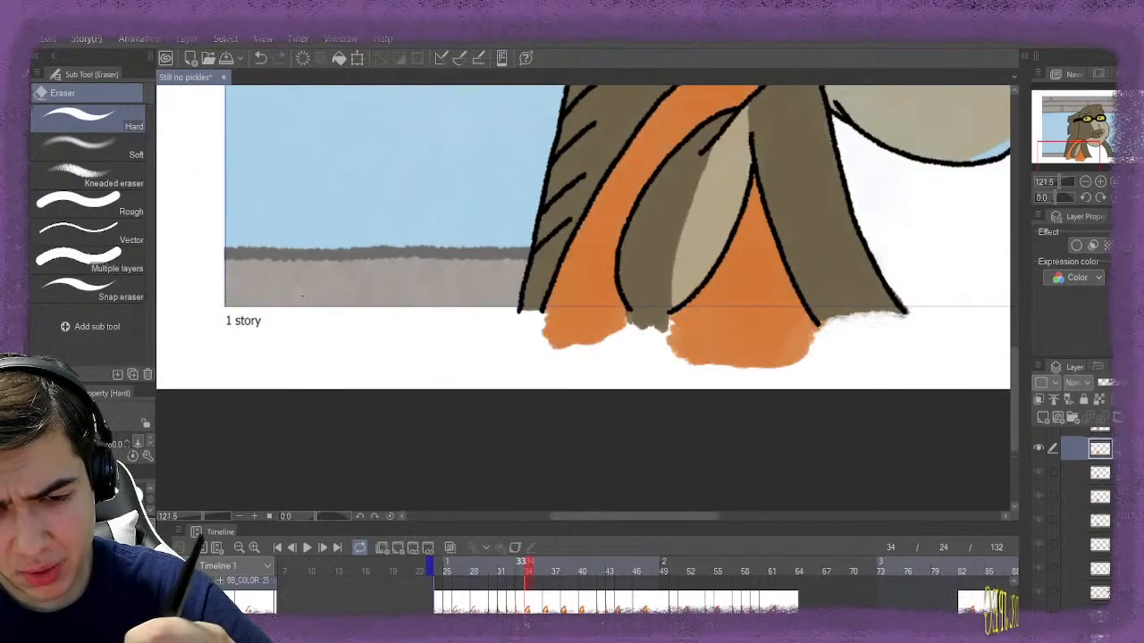
# Erase the ragged orange overspill below the canvas edge on frame 34 to an even strip
pyautogui.hotkey('ctrl', '+')
pyautogui.moveTo(545, 351)
pyautogui.mouseDown()
pyautogui.moveTo(559, 339)
pyautogui.moveTo(612, 347)
pyautogui.moveTo(530, 340)
pyautogui.moveTo(559, 324)
pyautogui.moveTo(944, 340)
pyautogui.moveTo(970, 327)
pyautogui.mouseUp()
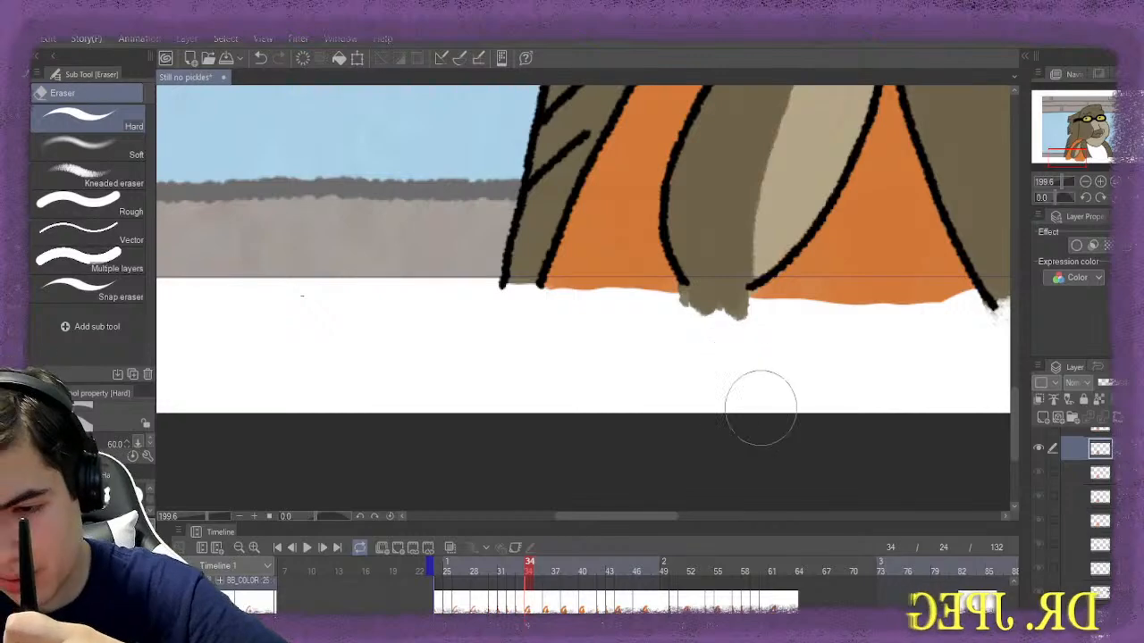
pyautogui.moveTo(645, 516); pyautogui.dragTo(677, 517)
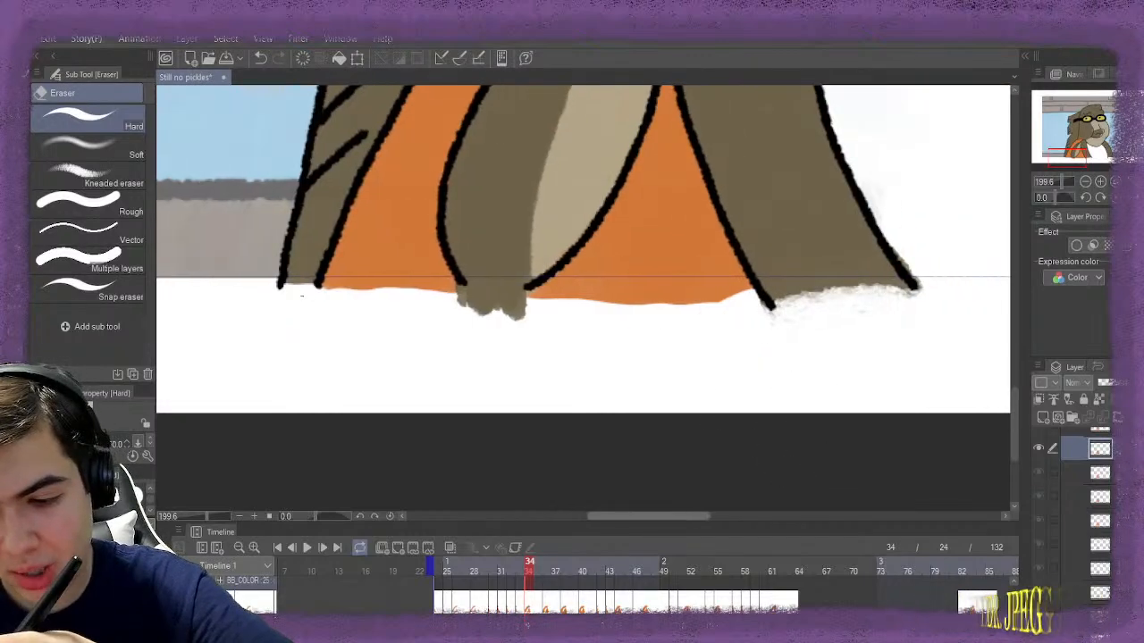
pyautogui.scroll(5, 582, 295)
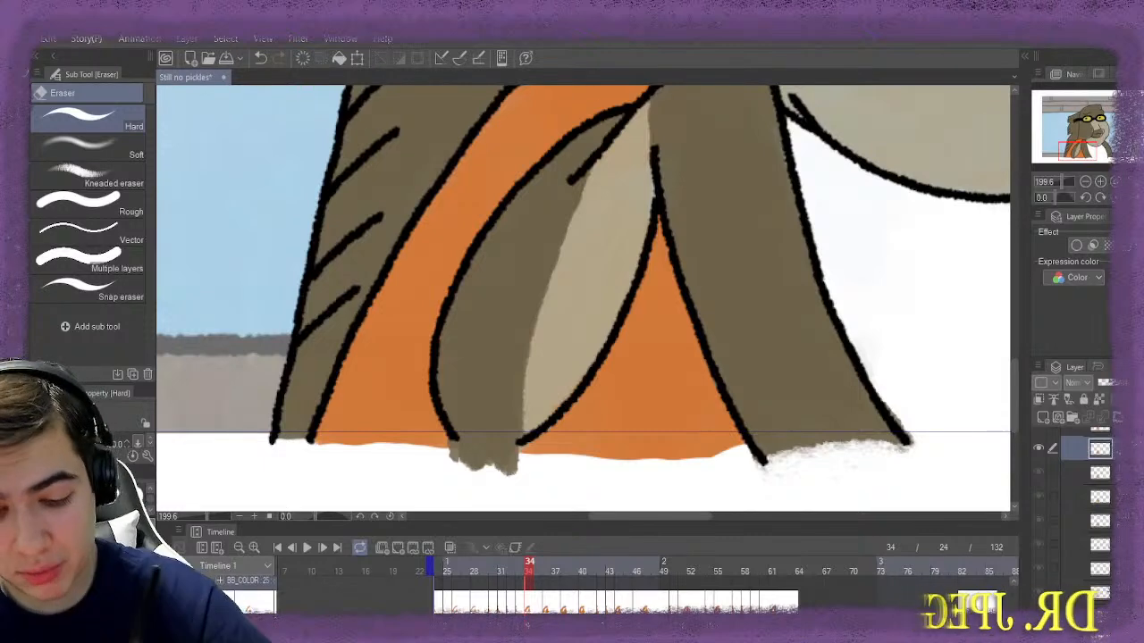
# On frame 36, erase the orange overspill below the canvas edge and above the shoulder strip, including the stray streak in the white margin
pyautogui.click(548, 570)
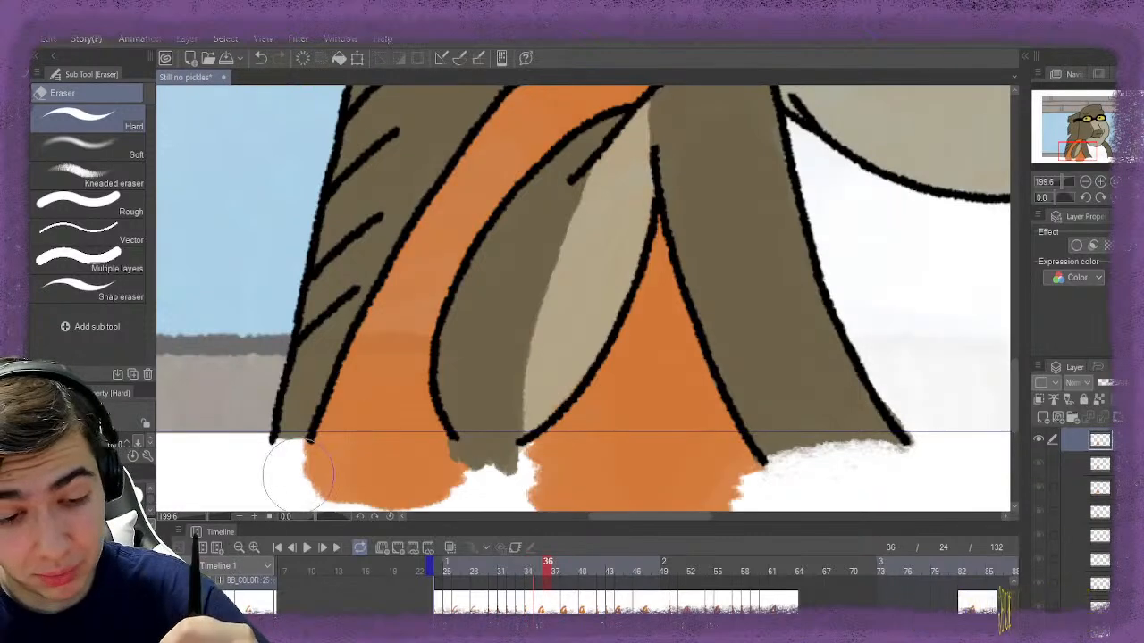
pyautogui.moveTo(299, 473)
pyautogui.mouseDown()
pyautogui.moveTo(281, 473)
pyautogui.moveTo(780, 490)
pyautogui.moveTo(778, 480)
pyautogui.mouseUp()
pyautogui.scroll(3, 582, 298)
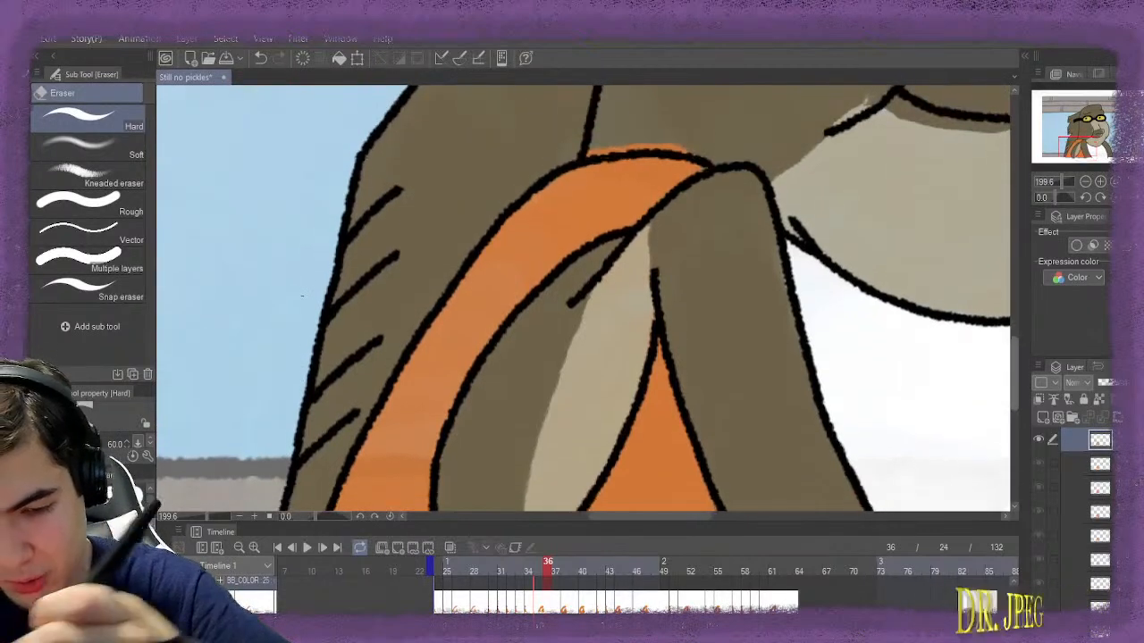
pyautogui.moveTo(658, 125)
pyautogui.mouseDown()
pyautogui.moveTo(658, 107)
pyautogui.moveTo(685, 113)
pyautogui.moveTo(581, 115)
pyautogui.moveTo(707, 119)
pyautogui.mouseUp()
pyautogui.scroll(-2, 706, 119)
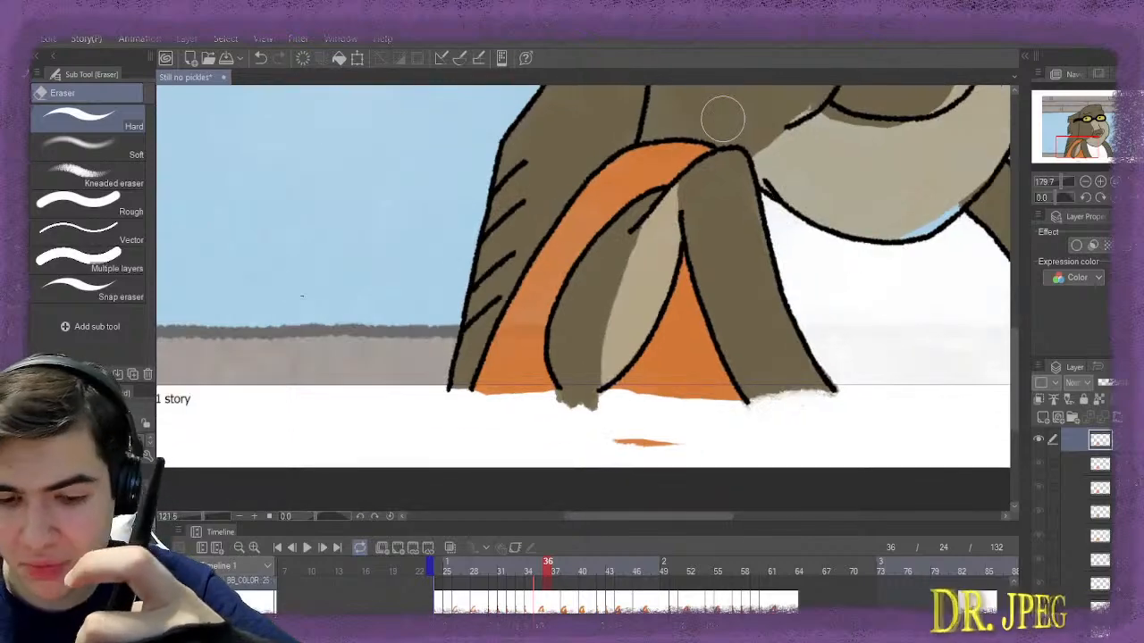
pyautogui.moveTo(615, 441); pyautogui.dragTo(733, 457)
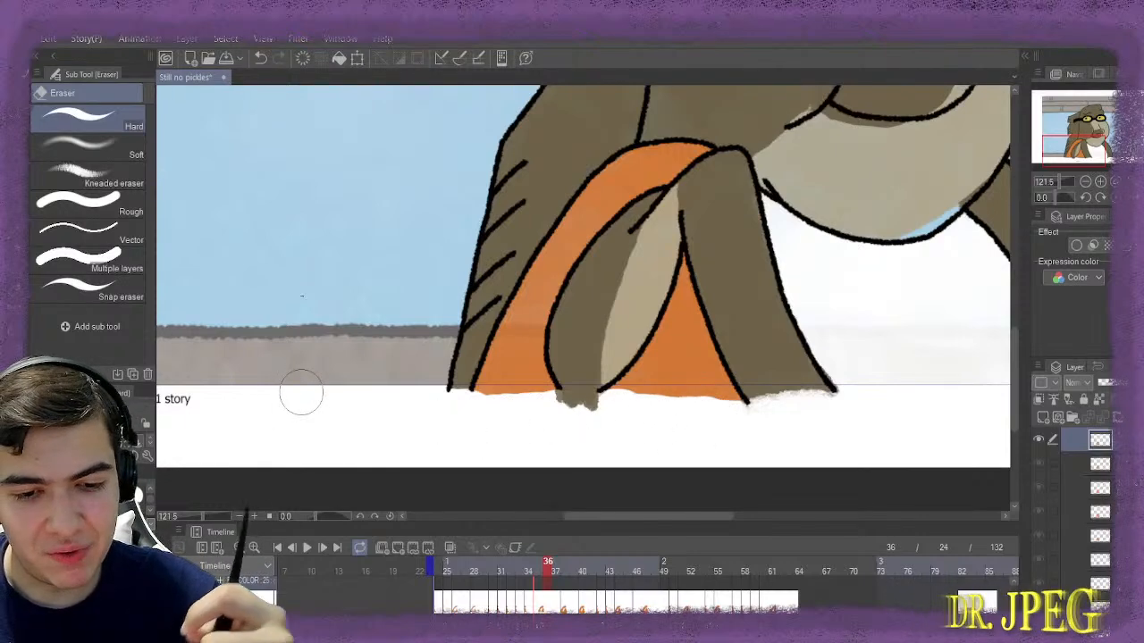
# Touch up the vest's shoulder strip on frame 36 with the Gouache brush and erase the orange above its outline
pyautogui.press('b')
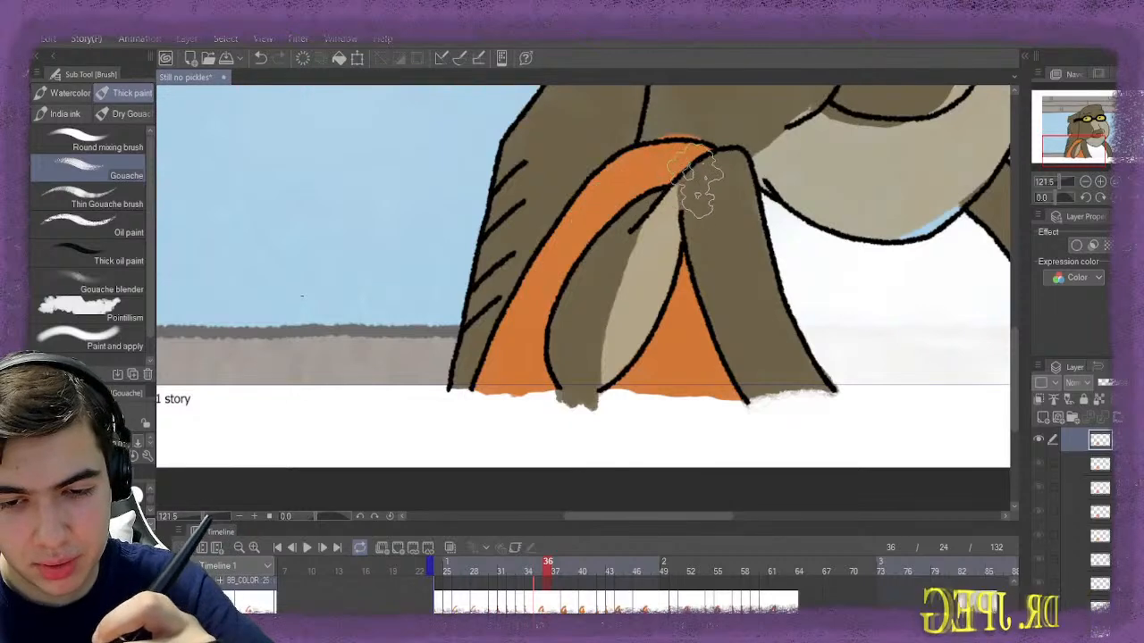
pyautogui.press('e')
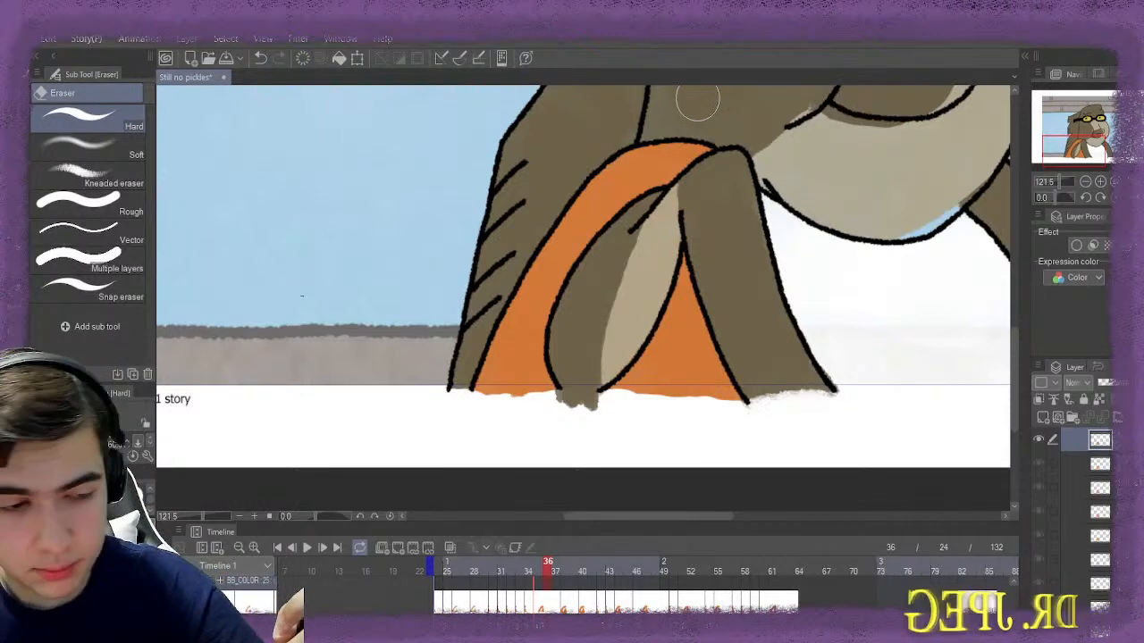
pyautogui.press('b')
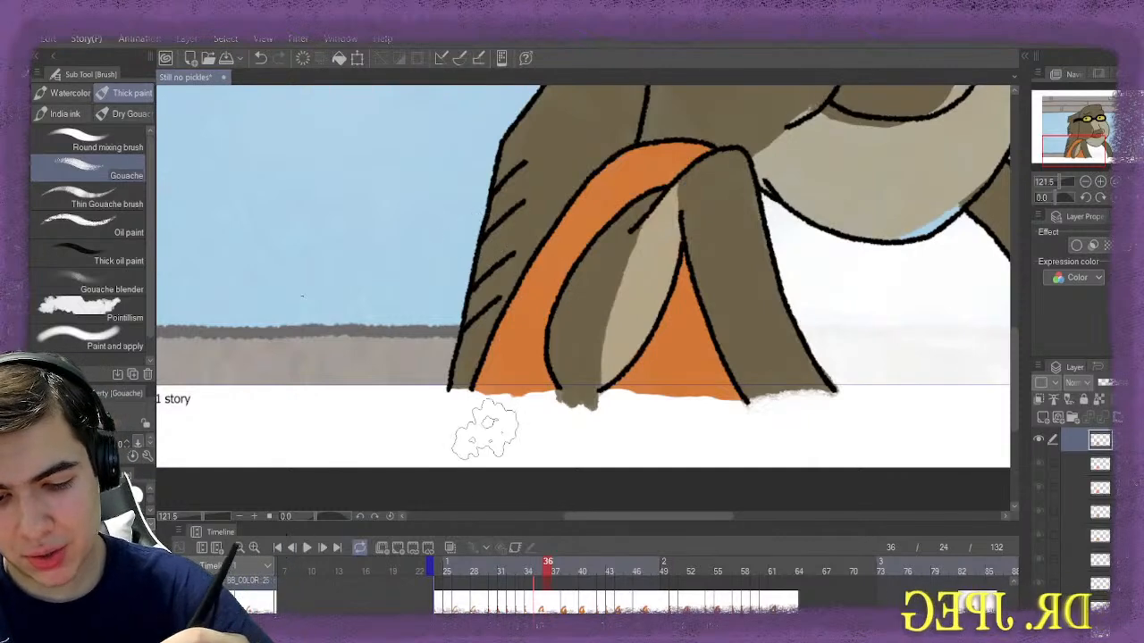
# On frame 38, touch up the shoulder strip and erase the orange overspill above its outline and below the canvas edge
pyautogui.click(566, 569)
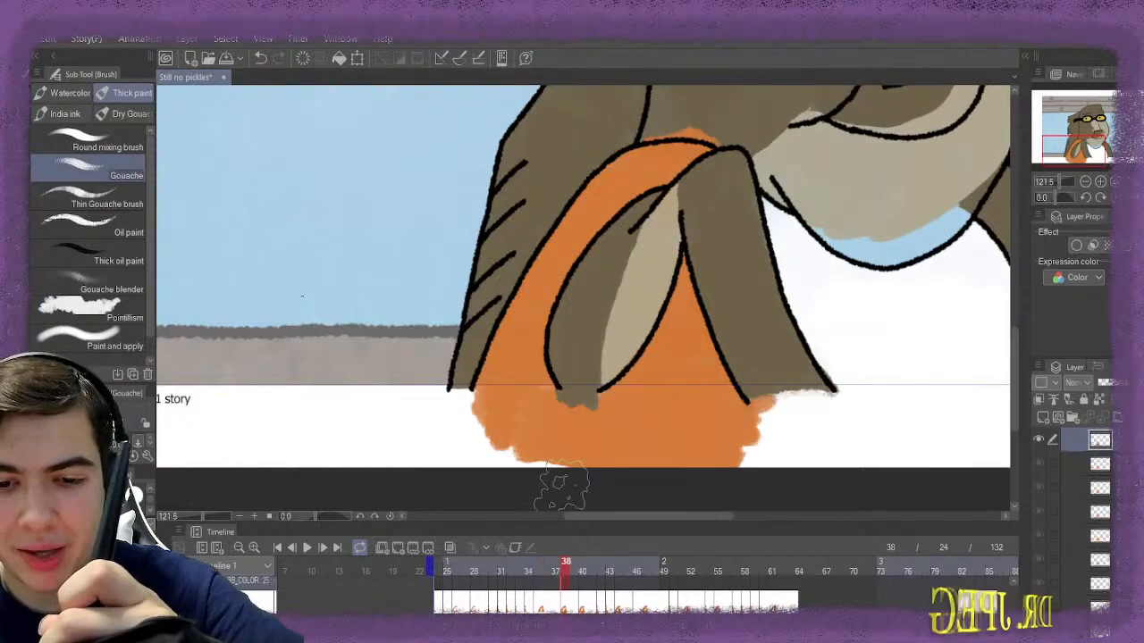
pyautogui.press('e')
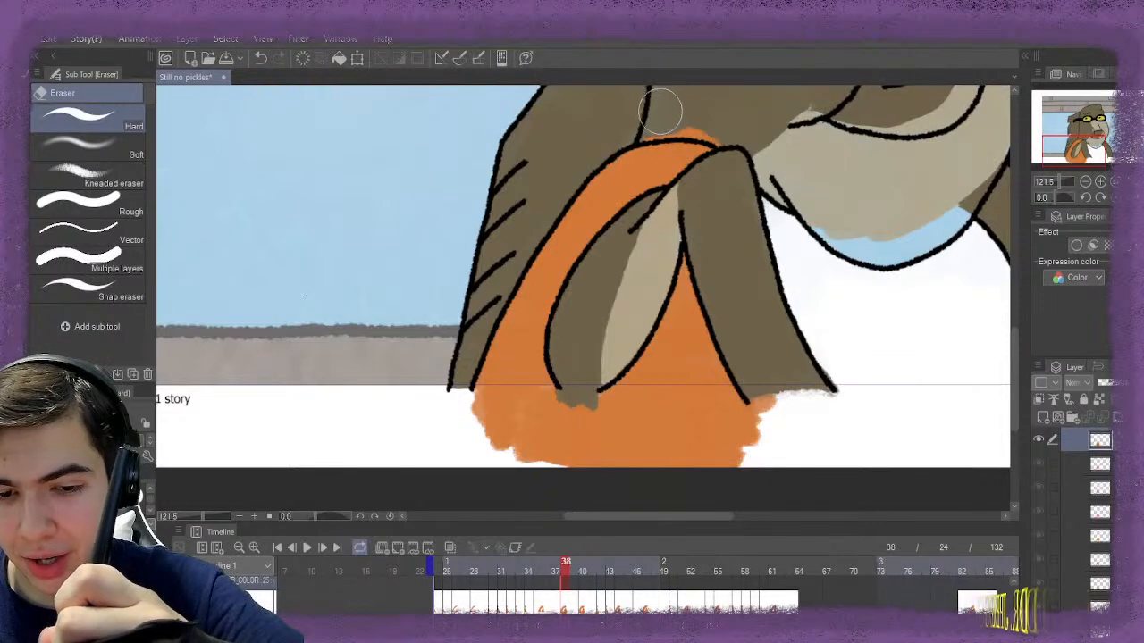
pyautogui.moveTo(644, 116)
pyautogui.mouseDown()
pyautogui.moveTo(670, 107)
pyautogui.moveTo(725, 125)
pyautogui.mouseUp()
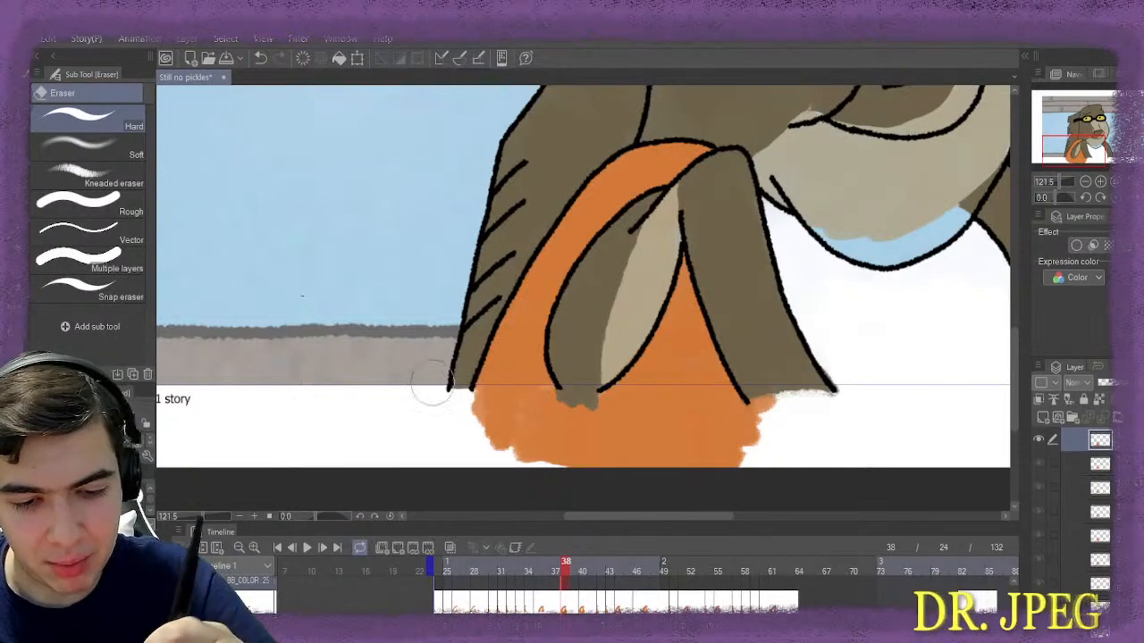
pyautogui.moveTo(446, 396)
pyautogui.mouseDown()
pyautogui.moveTo(455, 403)
pyautogui.moveTo(409, 446)
pyautogui.mouseUp()
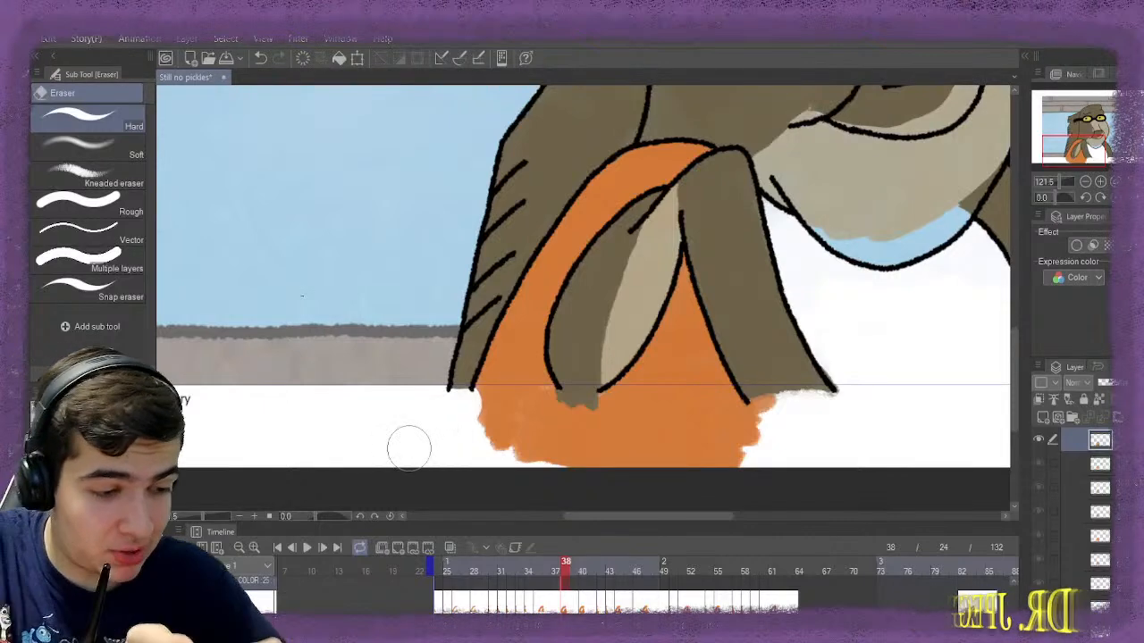
pyautogui.moveTo(410, 446)
pyautogui.mouseDown()
pyautogui.moveTo(513, 428)
pyautogui.moveTo(501, 419)
pyautogui.moveTo(540, 429)
pyautogui.moveTo(520, 442)
pyautogui.moveTo(570, 457)
pyautogui.moveTo(553, 432)
pyautogui.moveTo(717, 459)
pyautogui.moveTo(761, 446)
pyautogui.moveTo(766, 419)
pyautogui.moveTo(522, 425)
pyautogui.mouseUp()
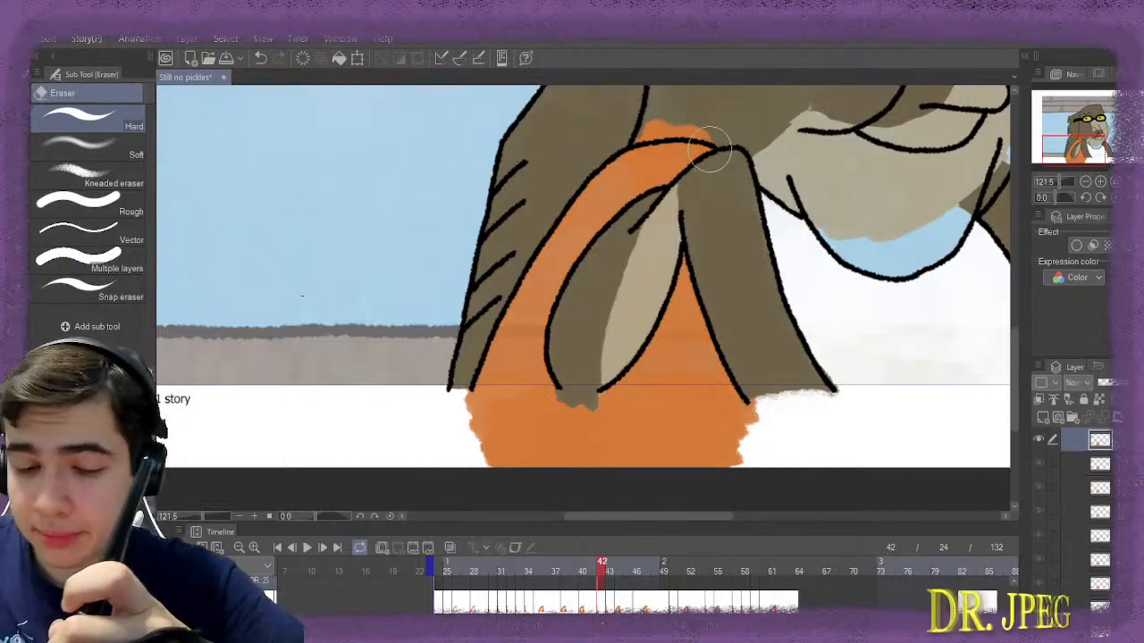
# On frame 42, touch up the top of the vest and erase the orange overspill above the shoulder strip and below the canvas edge
pyautogui.moveTo(699, 125)
pyautogui.mouseDown()
pyautogui.moveTo(643, 115)
pyautogui.moveTo(689, 112)
pyautogui.moveTo(677, 105)
pyautogui.moveTo(635, 118)
pyautogui.moveTo(695, 114)
pyautogui.mouseUp()
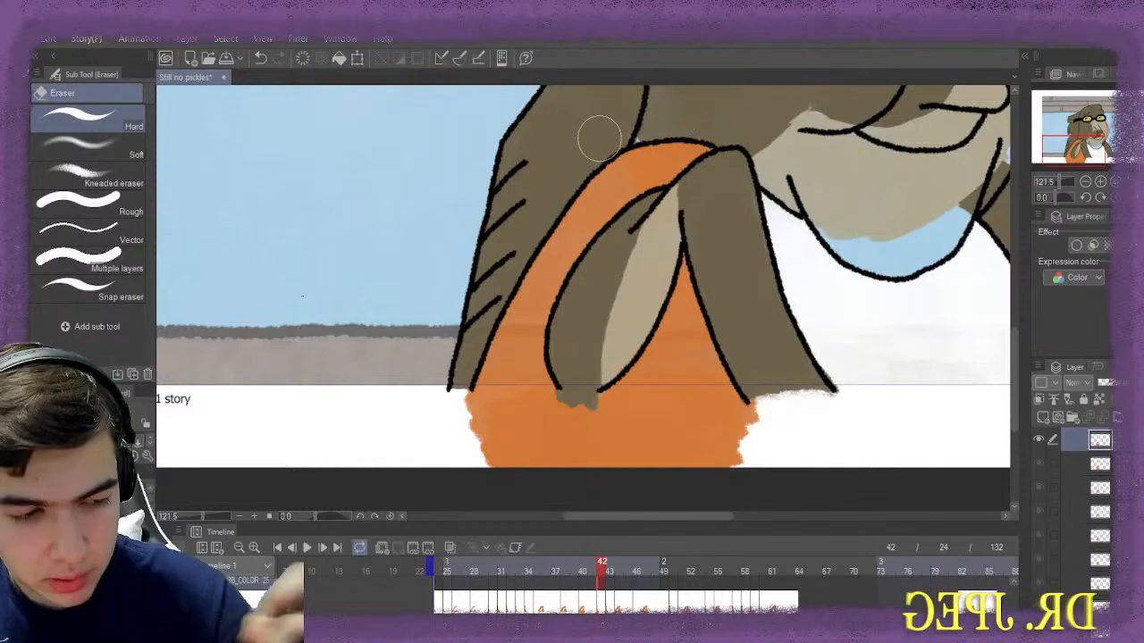
pyautogui.press('b')
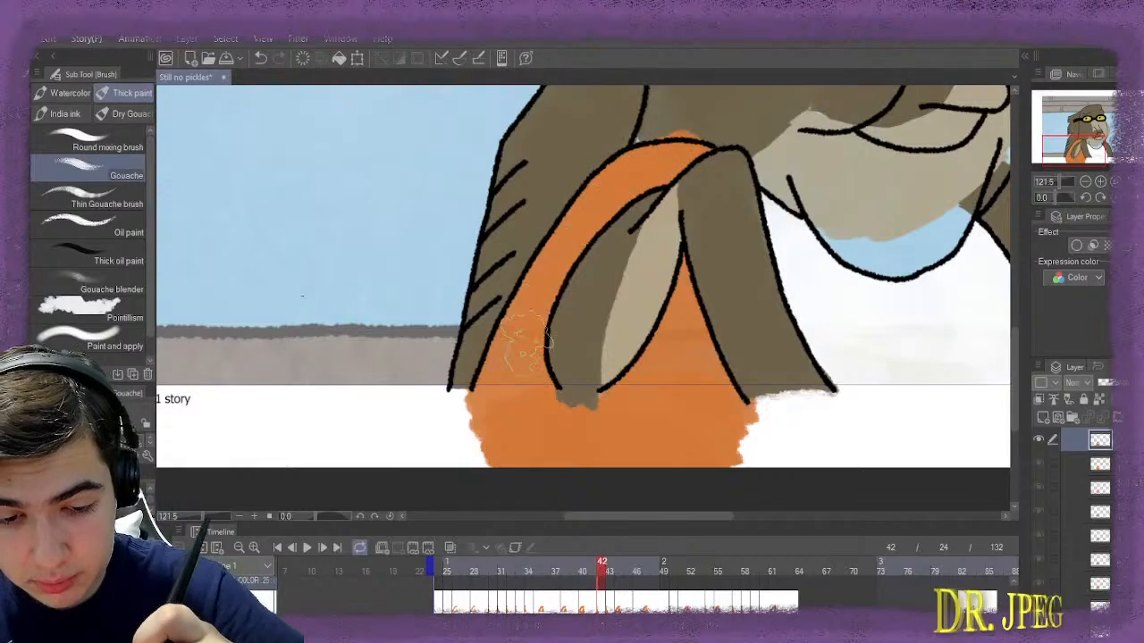
pyautogui.press('e')
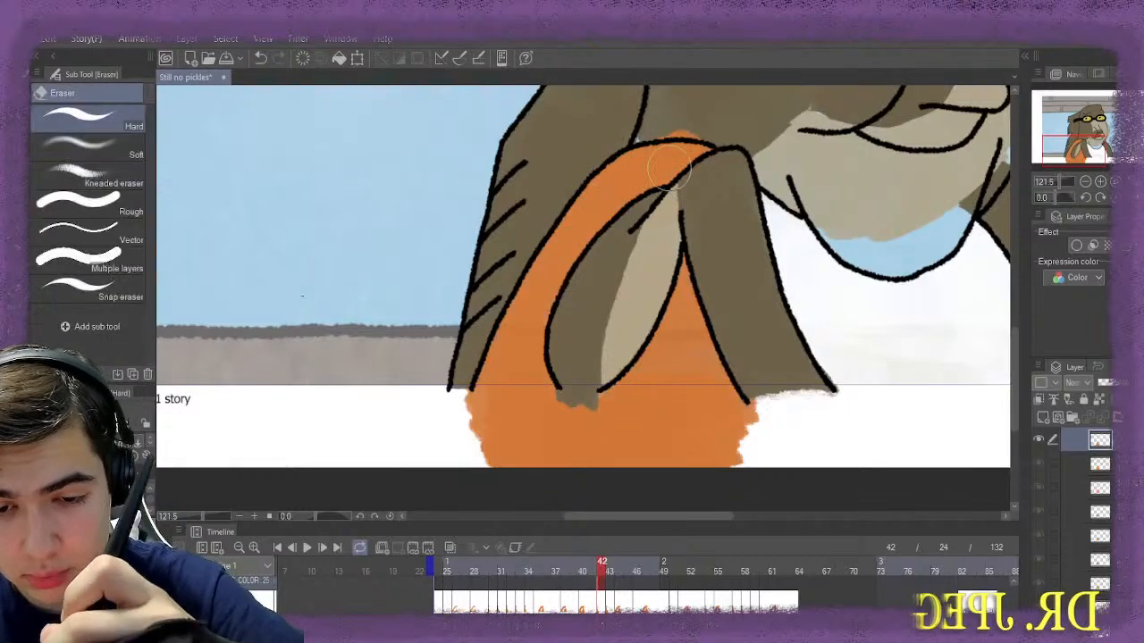
pyautogui.moveTo(683, 108)
pyautogui.mouseDown()
pyautogui.moveTo(697, 112)
pyautogui.moveTo(625, 121)
pyautogui.mouseUp()
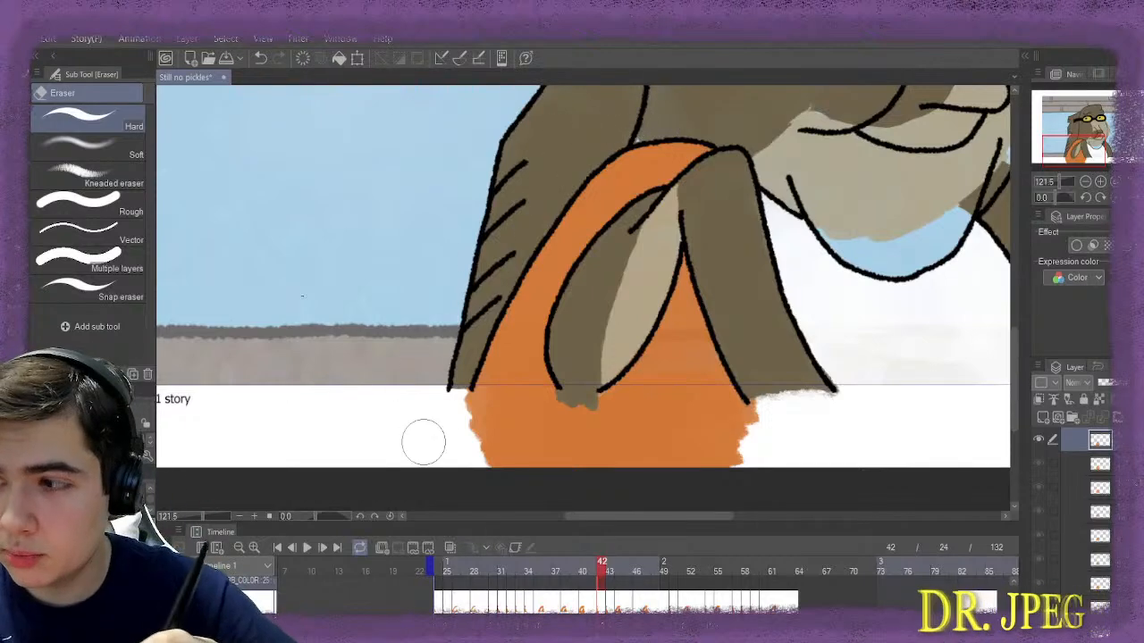
pyautogui.moveTo(749, 423)
pyautogui.mouseDown()
pyautogui.moveTo(444, 434)
pyautogui.moveTo(554, 428)
pyautogui.moveTo(771, 459)
pyautogui.moveTo(485, 453)
pyautogui.moveTo(460, 464)
pyautogui.moveTo(542, 444)
pyautogui.mouseUp()
pyautogui.scroll(-1, 542, 445)
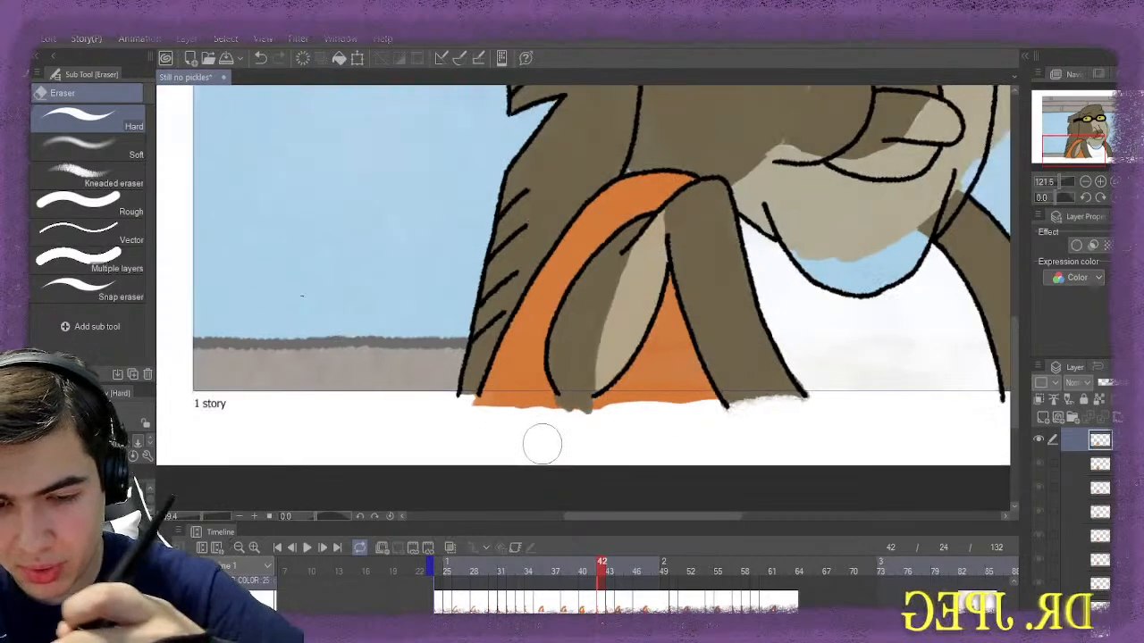
# Go to frame 43 and erase the orange overspill below the canvas edge and above the vest's shoulder strip
pyautogui.scroll(-3, 542, 444)
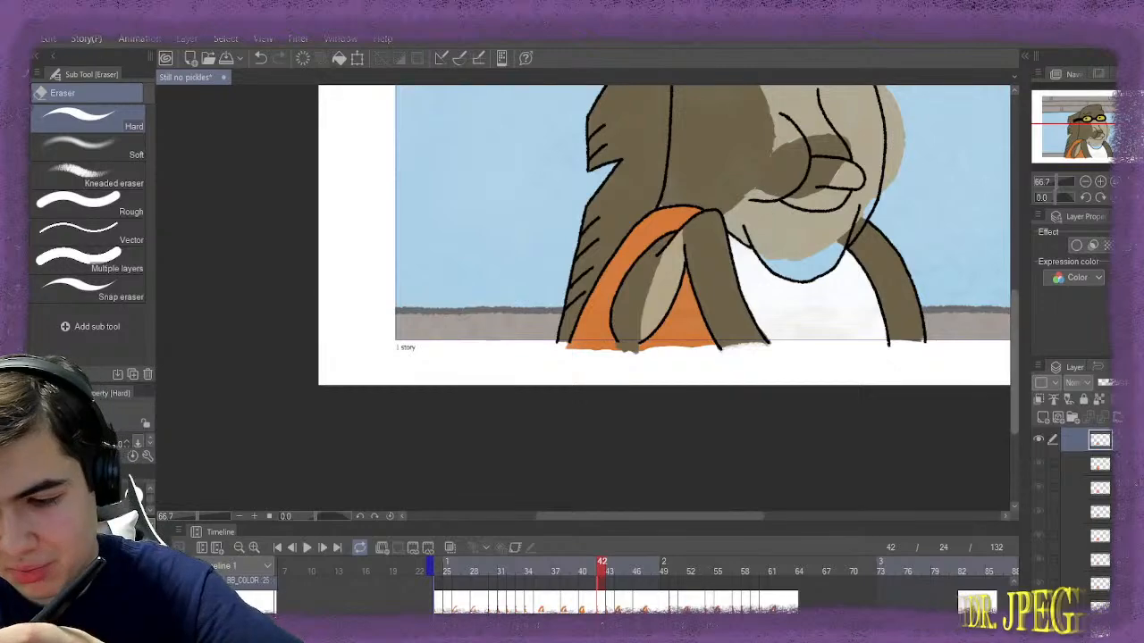
pyautogui.moveTo(781, 202); pyautogui.dragTo(782, 287)
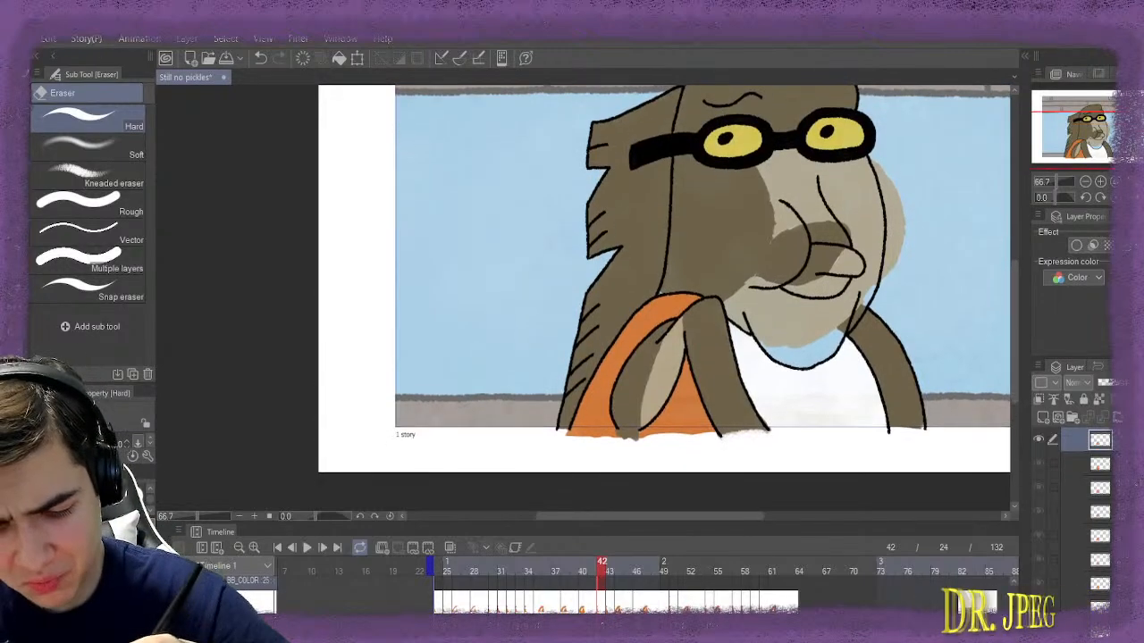
pyautogui.press('Right')
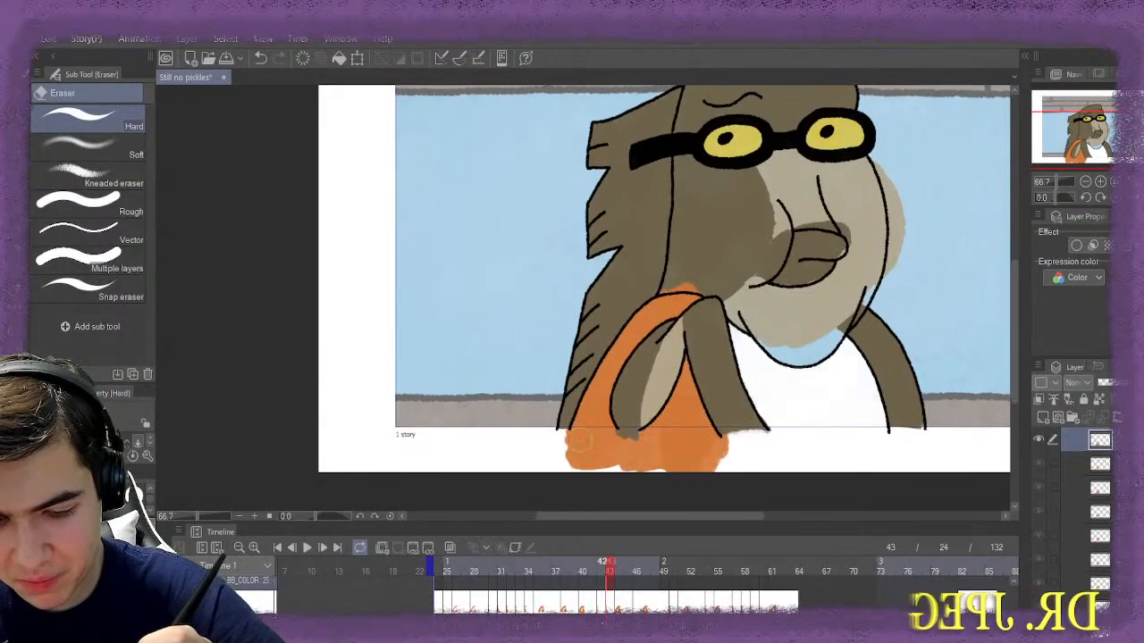
pyautogui.moveTo(586, 456)
pyautogui.mouseDown()
pyautogui.moveTo(615, 467)
pyautogui.moveTo(601, 466)
pyautogui.moveTo(700, 460)
pyautogui.mouseUp()
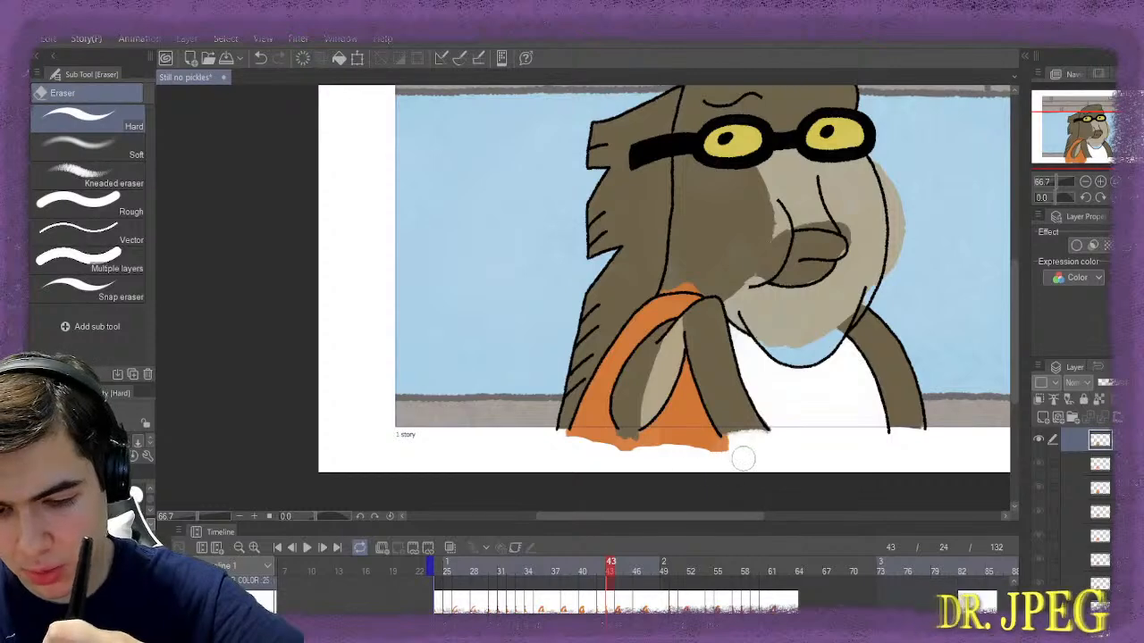
pyautogui.moveTo(720, 450); pyautogui.dragTo(629, 452)
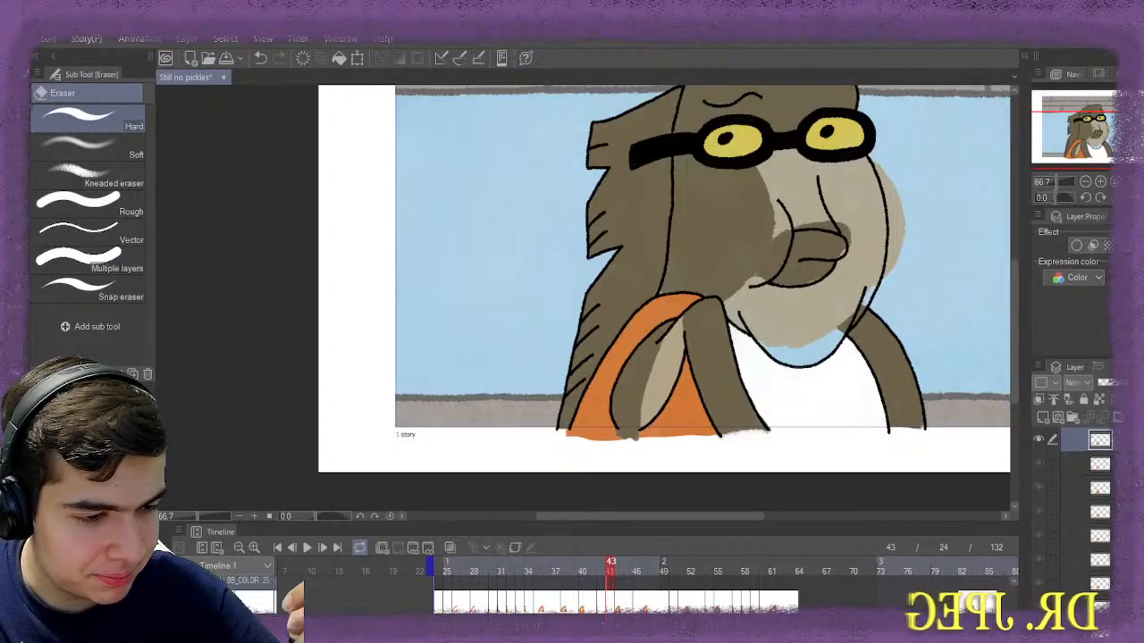
# Go to frame 44, touch up the vest with the Gouache brush and erase the orange overspill above the shoulder strip's outline
pyautogui.press('b')
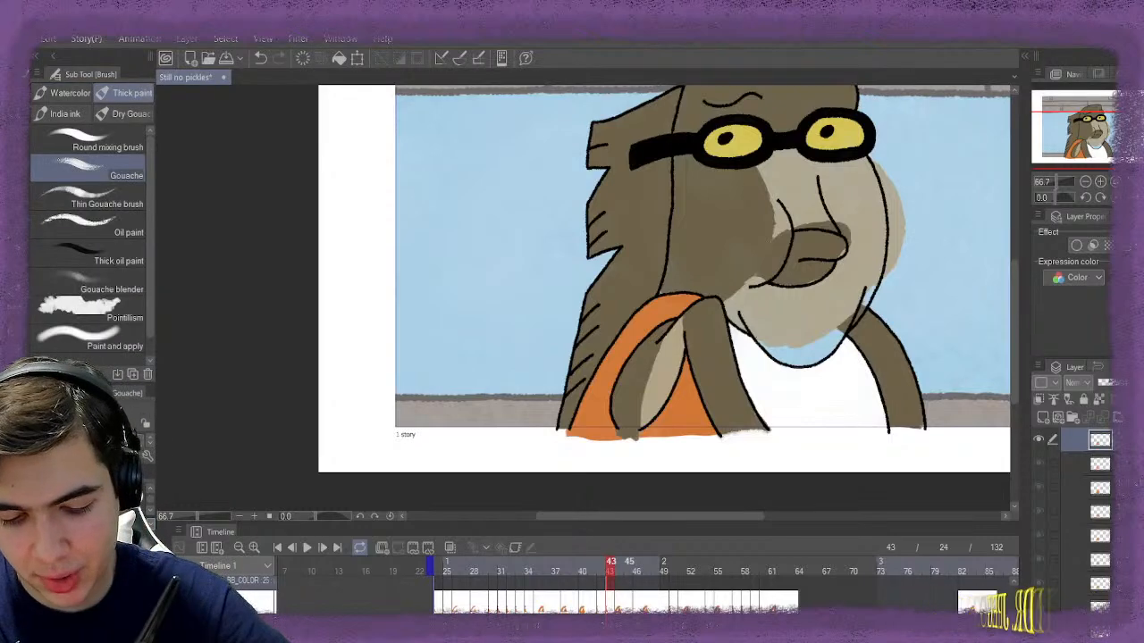
pyautogui.click(620, 570)
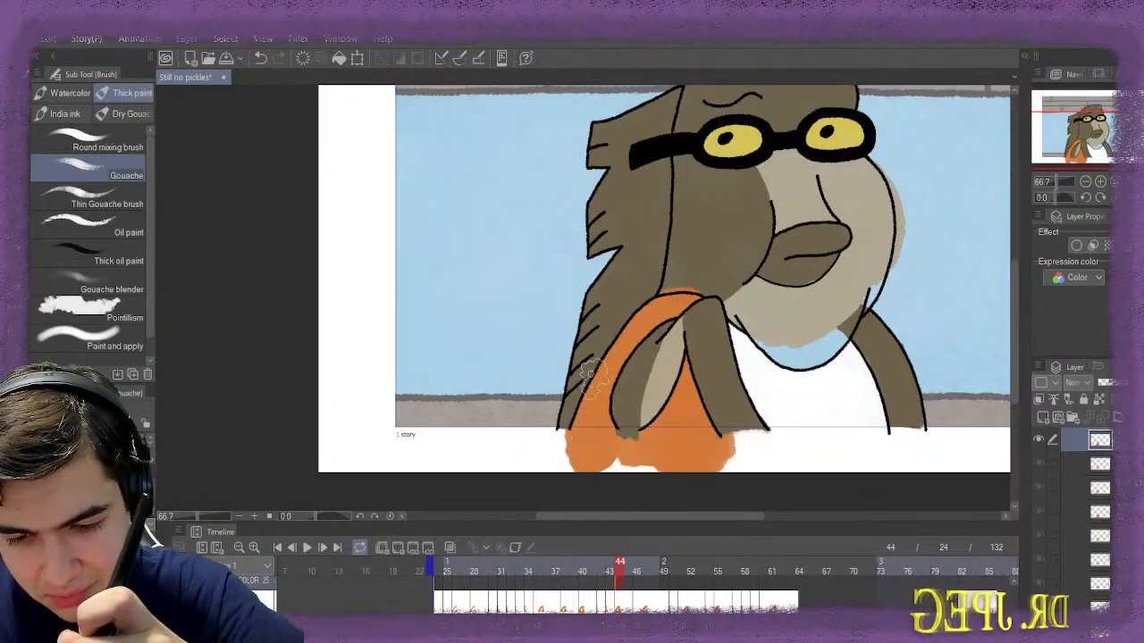
pyautogui.press('e')
pyautogui.scroll(4, 692, 273)
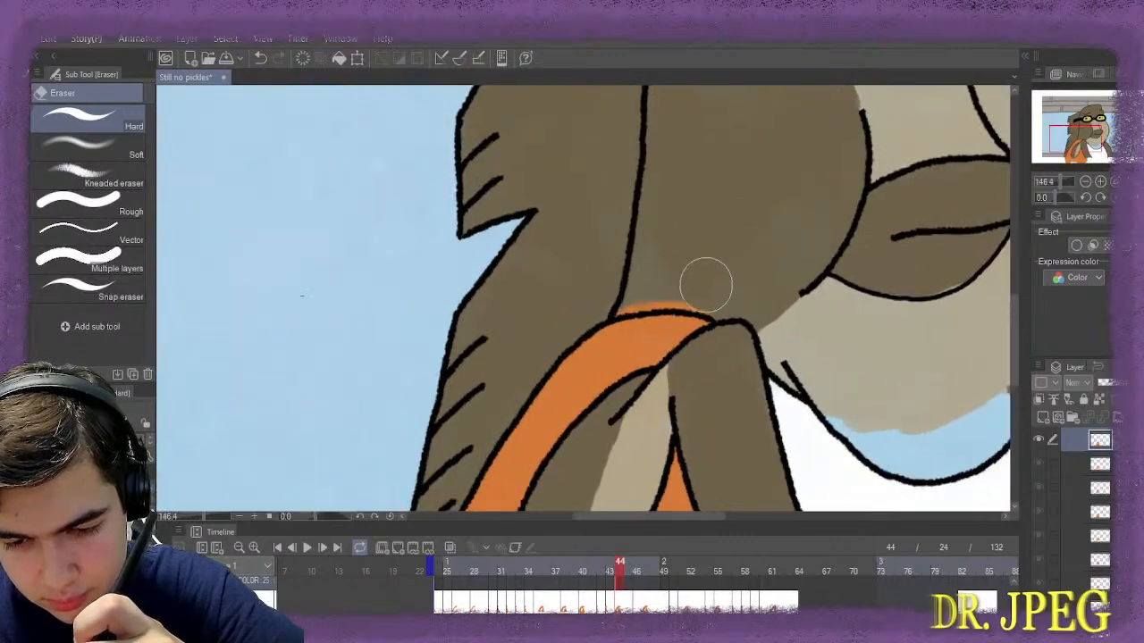
pyautogui.moveTo(705, 284)
pyautogui.mouseDown()
pyautogui.moveTo(676, 273)
pyautogui.moveTo(610, 288)
pyautogui.moveTo(656, 268)
pyautogui.moveTo(710, 285)
pyautogui.moveTo(647, 259)
pyautogui.mouseUp()
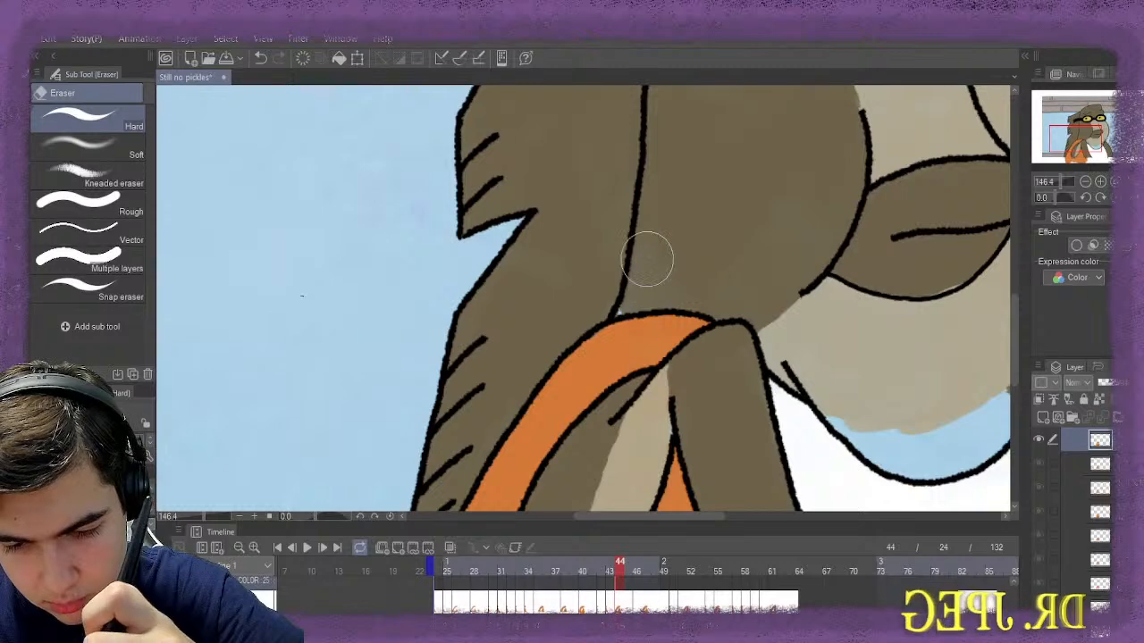
pyautogui.scroll(-1, 582, 319)
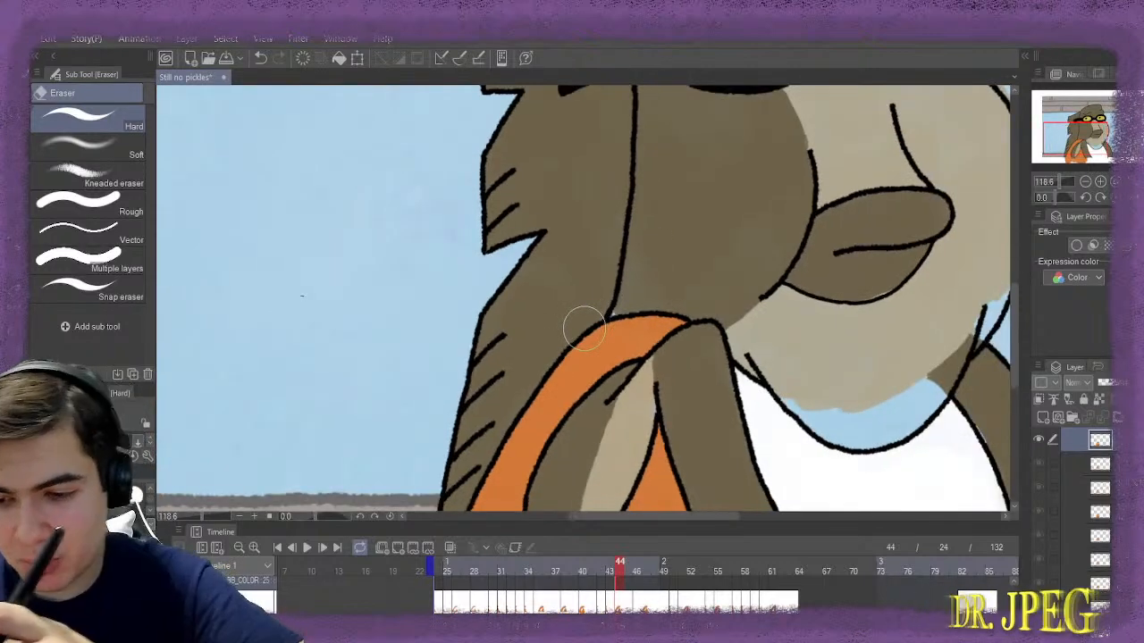
pyautogui.scroll(-1, 583, 328)
pyautogui.moveTo(583, 328); pyautogui.dragTo(590, 226)
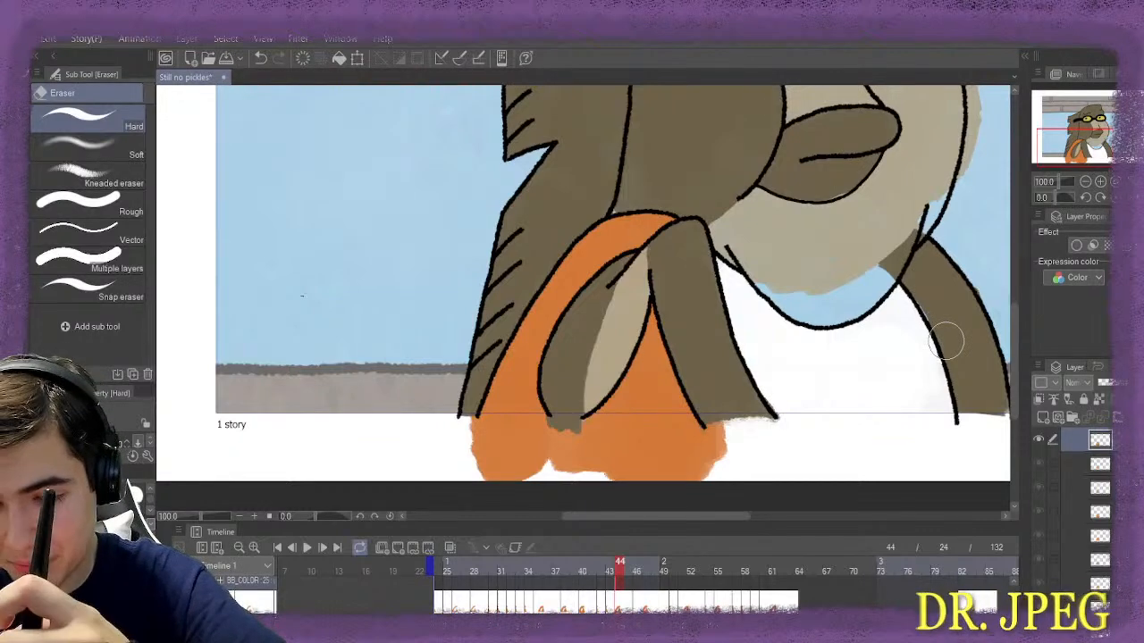
pyautogui.scroll(1, 780, 317)
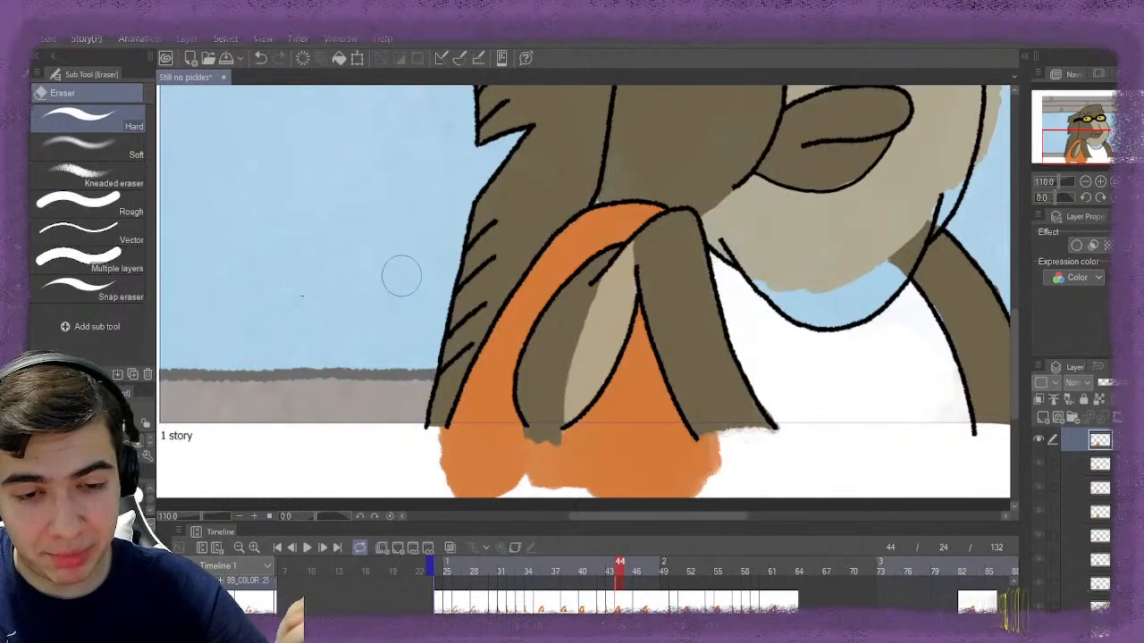
# Go to frame 46 and erase the orange overspill above the outline of the vest's shoulder strip
pyautogui.press('b')
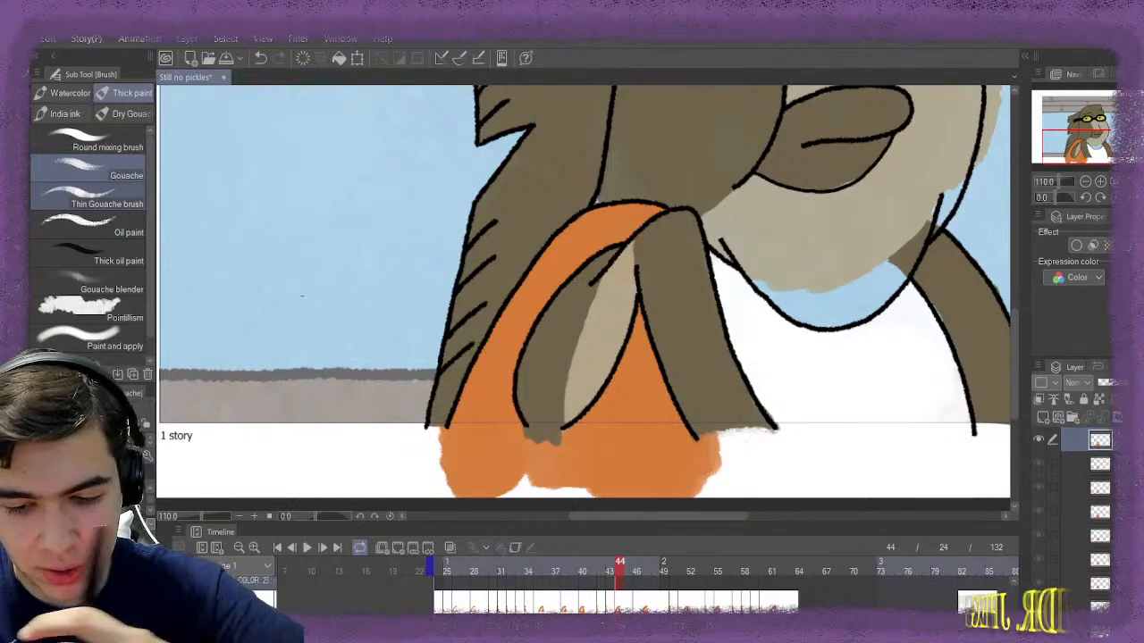
pyautogui.press('Right')
pyautogui.press('Right')
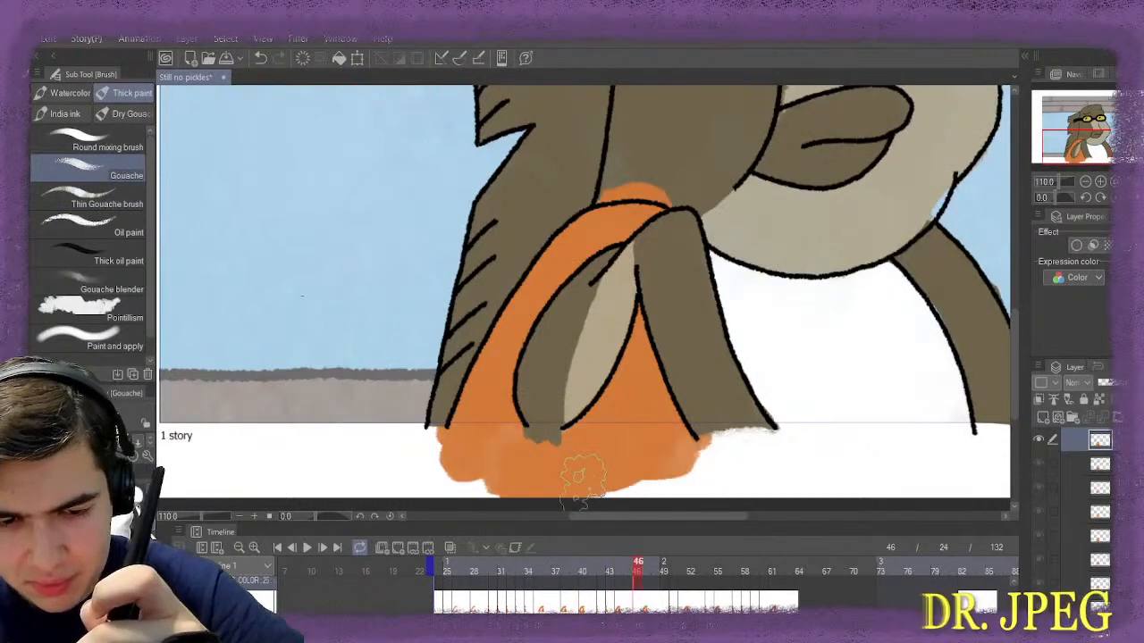
pyautogui.press('e')
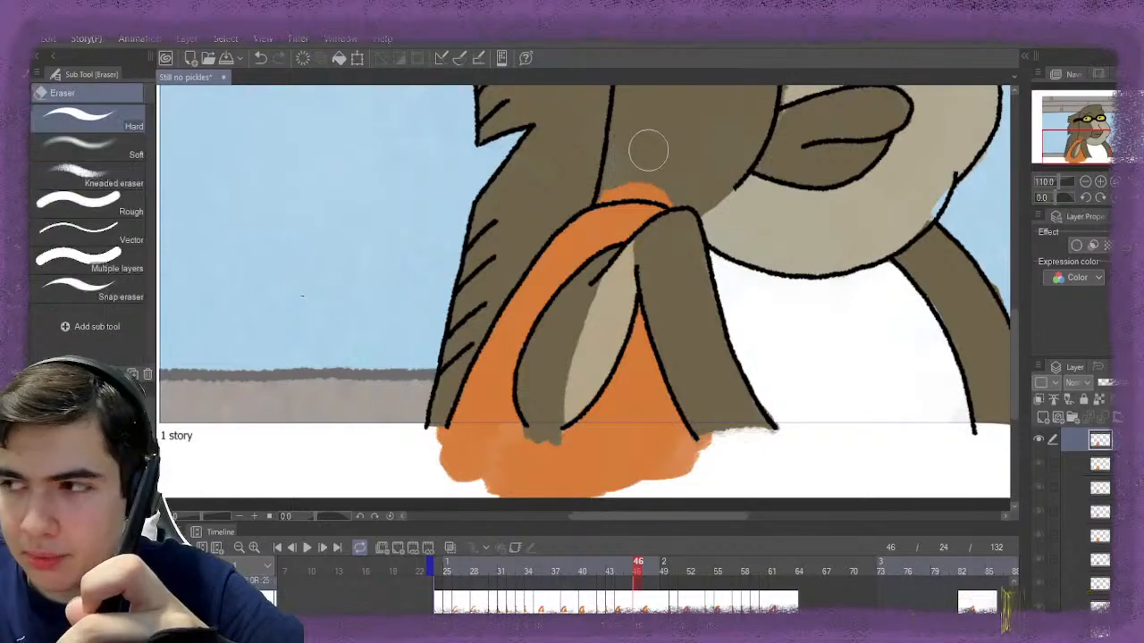
pyautogui.moveTo(679, 185)
pyautogui.mouseDown()
pyautogui.moveTo(658, 173)
pyautogui.moveTo(608, 181)
pyautogui.mouseUp()
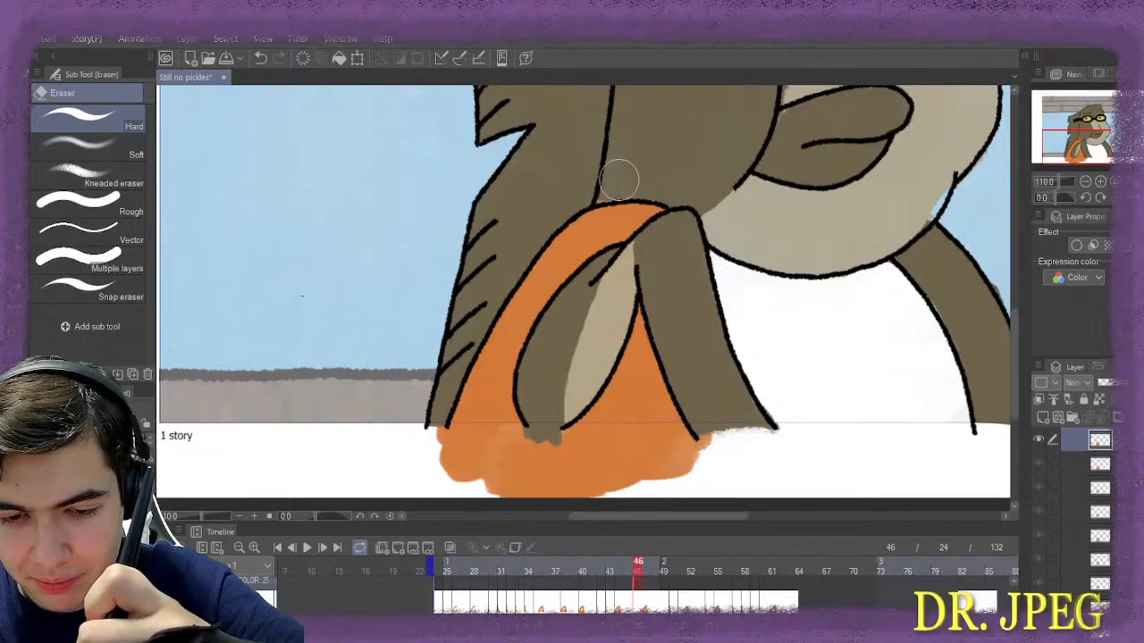
pyautogui.press('p')
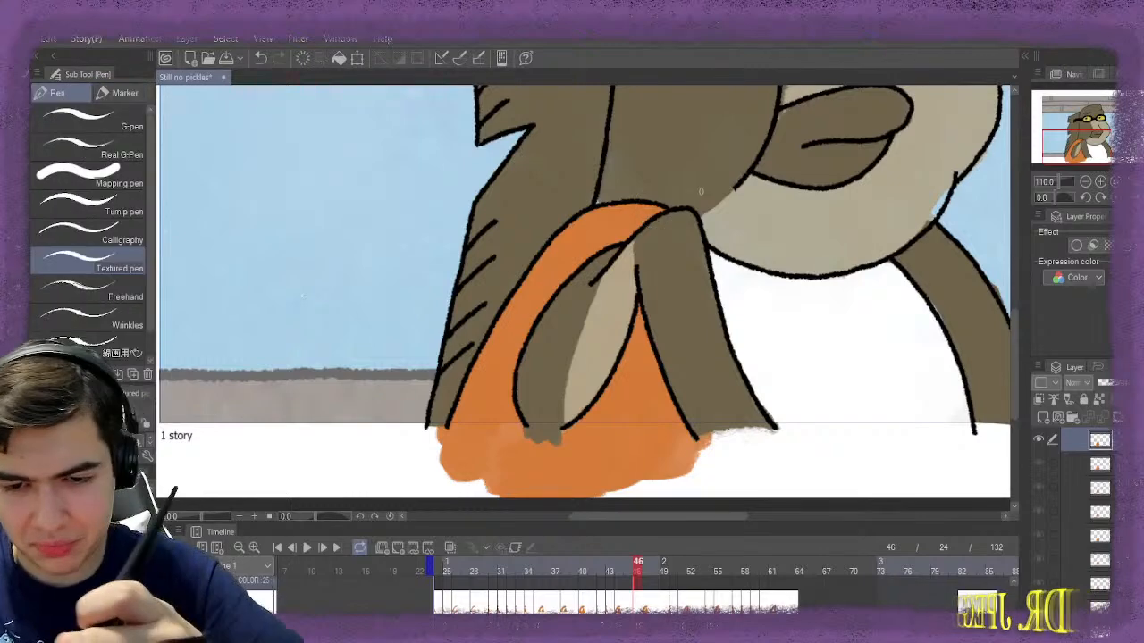
pyautogui.scroll(3, 723, 202)
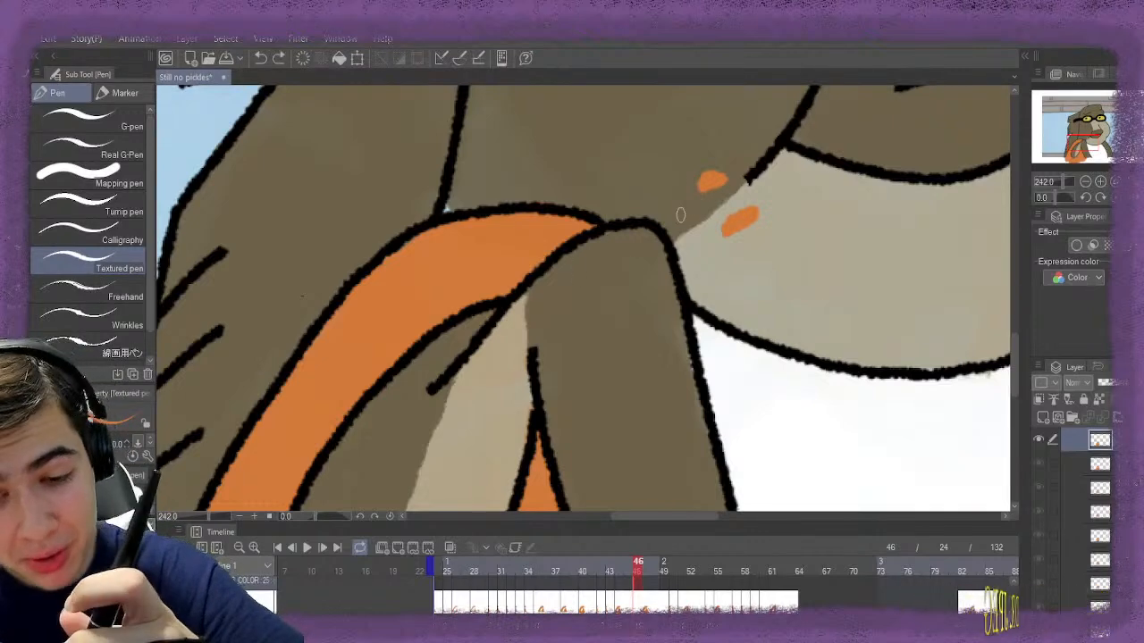
pyautogui.hotkey('ctrl', 'z')
pyautogui.hotkey('ctrl', 'z')
# On frame 46, erase the orange overspill below the canvas edge with the Hard eraser
pyautogui.scroll(-1, 519, 364)
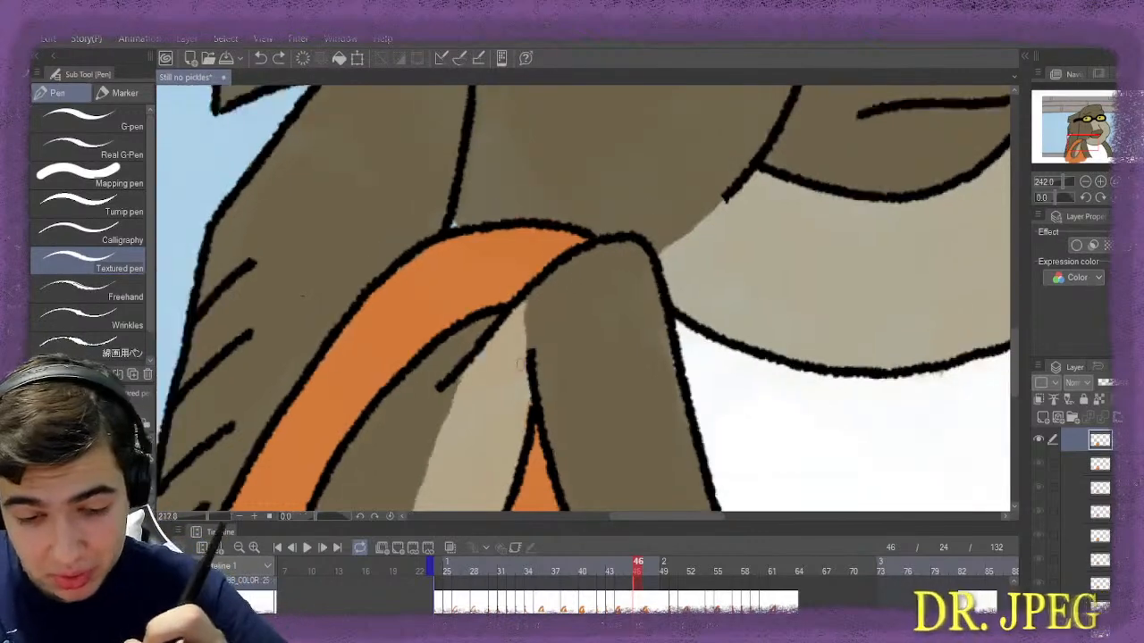
pyautogui.moveTo(520, 364); pyautogui.dragTo(521, 132)
pyautogui.press('e')
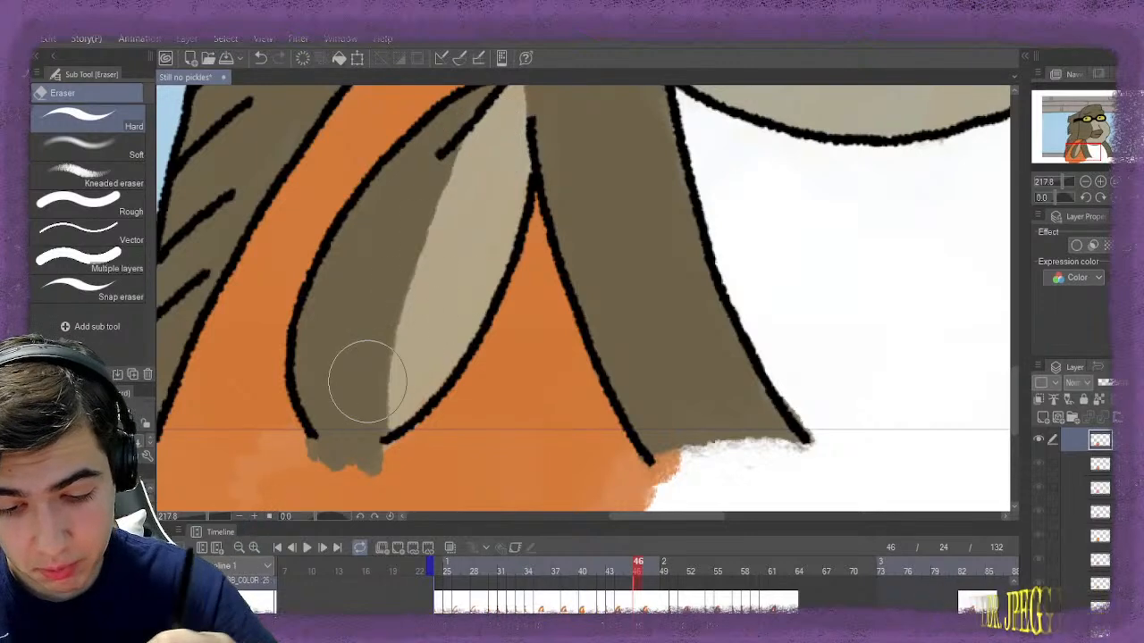
pyautogui.scroll(-1, 367, 382)
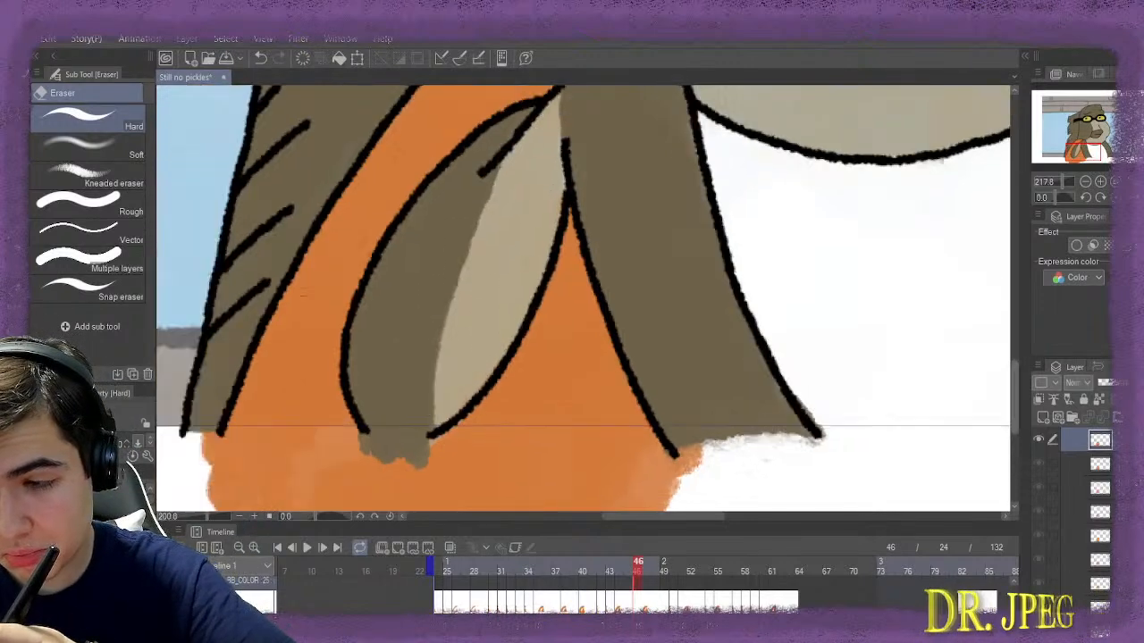
pyautogui.moveTo(367, 381); pyautogui.dragTo(368, 239)
pyautogui.moveTo(294, 406)
pyautogui.mouseDown()
pyautogui.moveTo(199, 367)
pyautogui.moveTo(262, 366)
pyautogui.moveTo(198, 337)
pyautogui.moveTo(391, 373)
pyautogui.moveTo(395, 421)
pyautogui.moveTo(415, 376)
pyautogui.moveTo(718, 358)
pyautogui.moveTo(664, 335)
pyautogui.moveTo(677, 351)
pyautogui.moveTo(361, 355)
pyautogui.moveTo(217, 339)
pyautogui.moveTo(470, 370)
pyautogui.moveTo(599, 358)
pyautogui.moveTo(567, 348)
pyautogui.moveTo(572, 357)
pyautogui.moveTo(540, 383)
pyautogui.mouseUp()
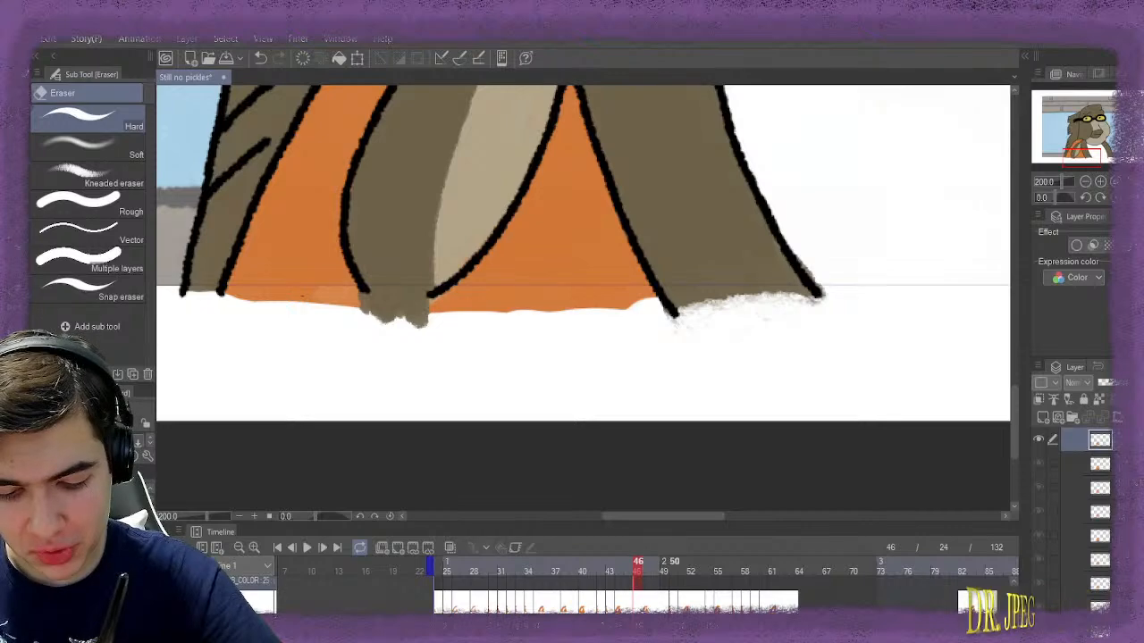
# Go to frame 50 and erase the orange overspill above the vest's shoulder strip
pyautogui.press('.')
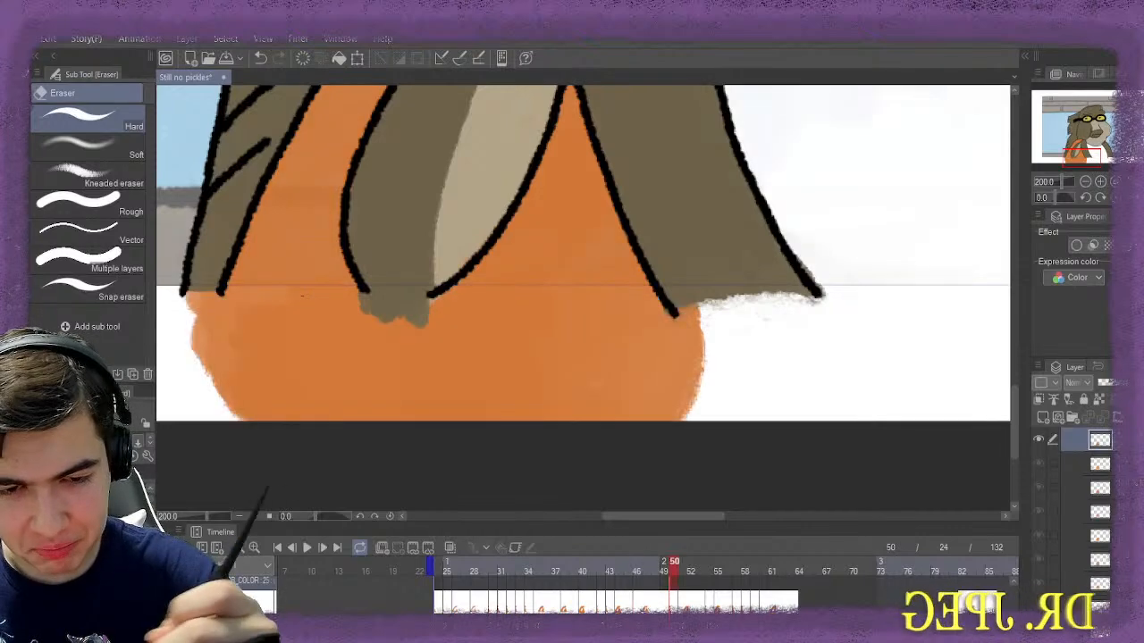
pyautogui.scroll(-1, 451, 215)
pyautogui.scroll(3, 451, 214)
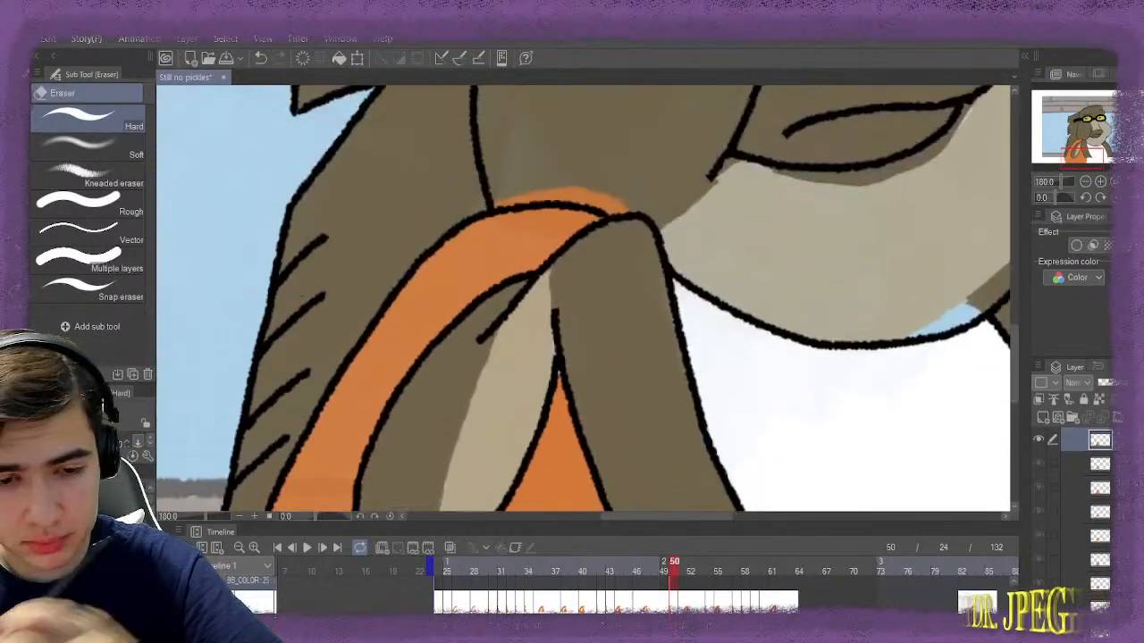
pyautogui.moveTo(490, 171)
pyautogui.mouseDown()
pyautogui.moveTo(569, 164)
pyautogui.moveTo(642, 188)
pyautogui.moveTo(577, 164)
pyautogui.moveTo(494, 176)
pyautogui.moveTo(589, 175)
pyautogui.moveTo(626, 190)
pyautogui.mouseUp()
pyautogui.scroll(-2, 630, 188)
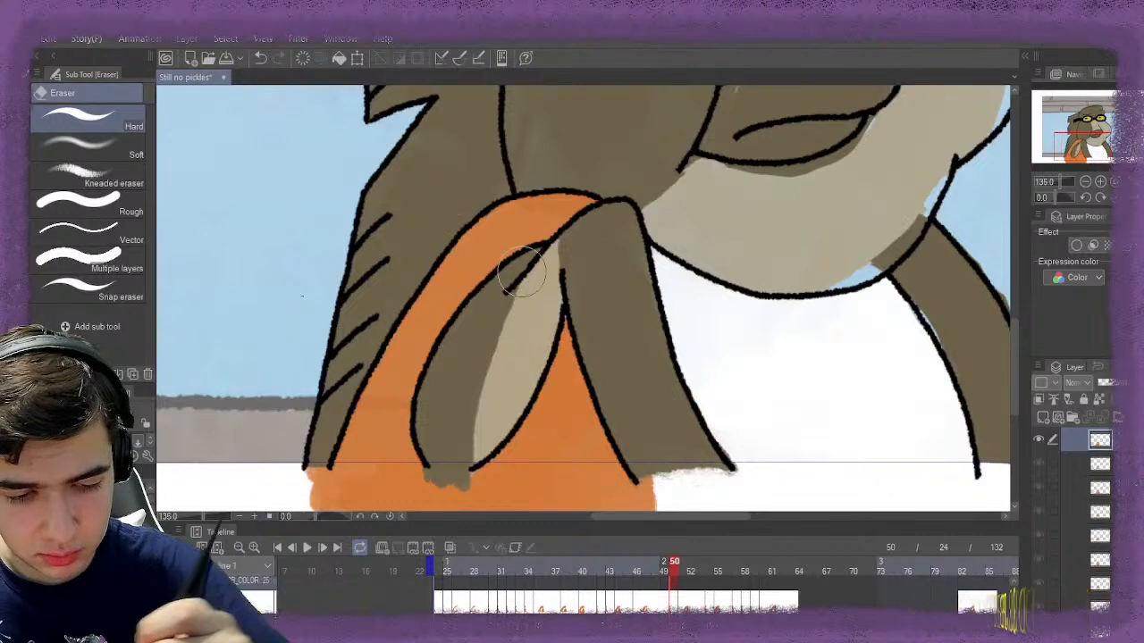
# Move on to frame 54 and erase the orange overspill above the shoulder strip's outline
pyautogui.hotkey('ctrl', 'Right')
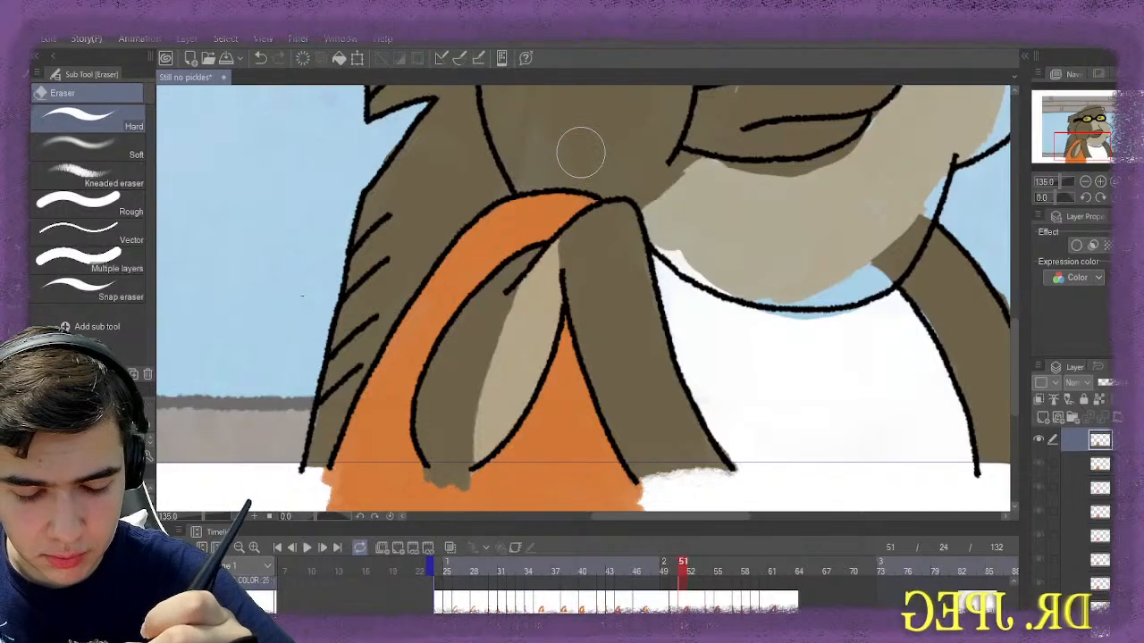
pyautogui.press('Right')
pyautogui.press('Right')
pyautogui.press('Right')
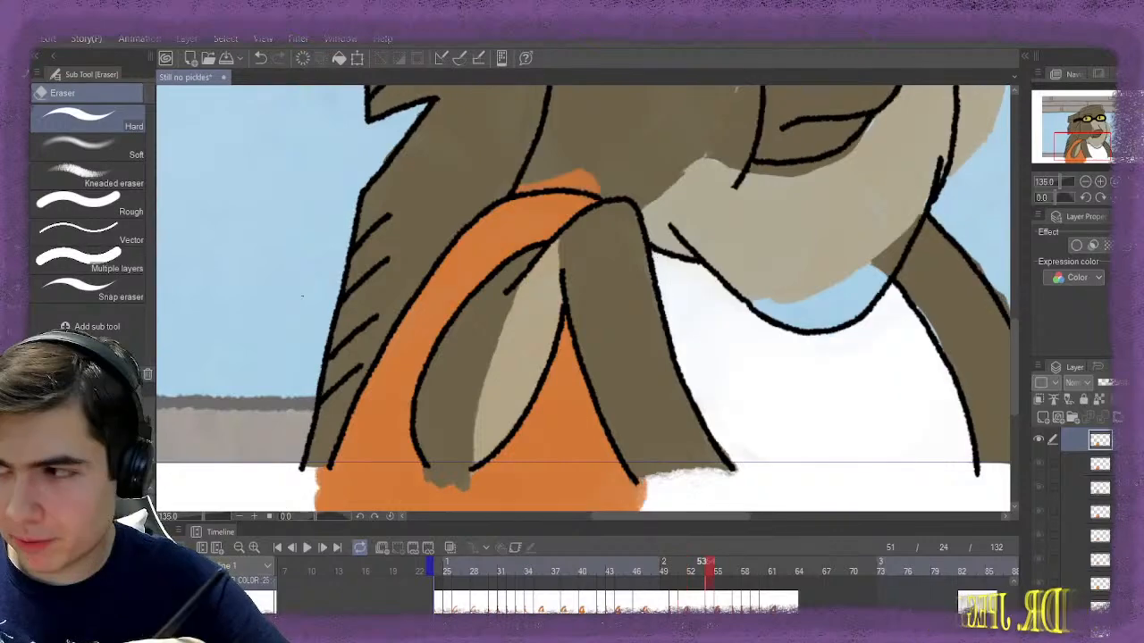
pyautogui.moveTo(598, 166); pyautogui.dragTo(554, 164)
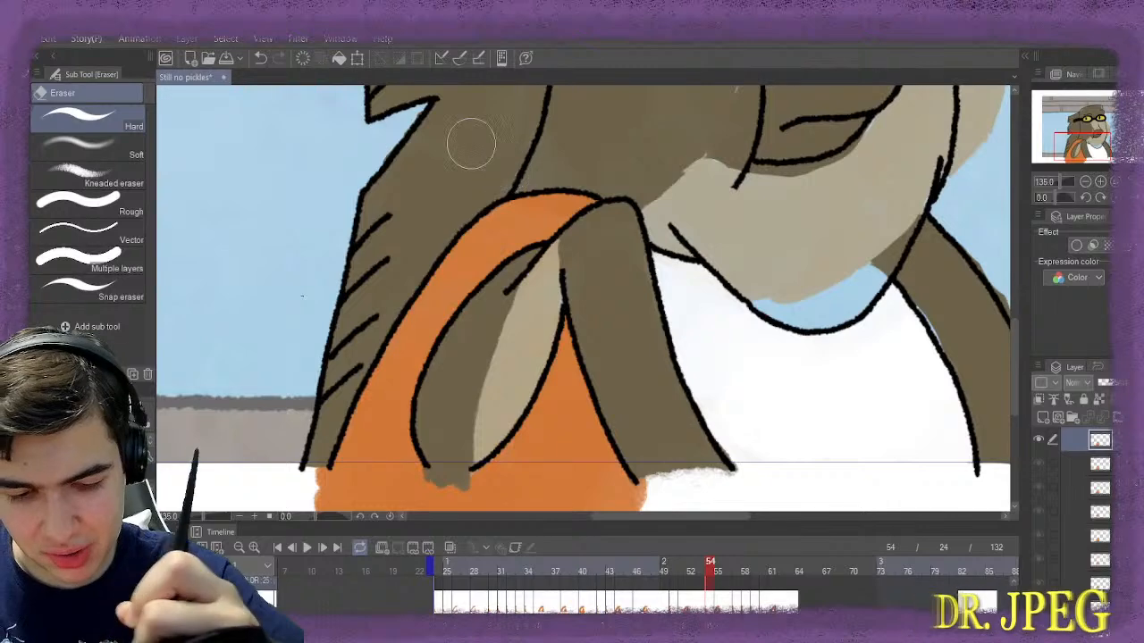
pyautogui.scroll(-5, 302, 296)
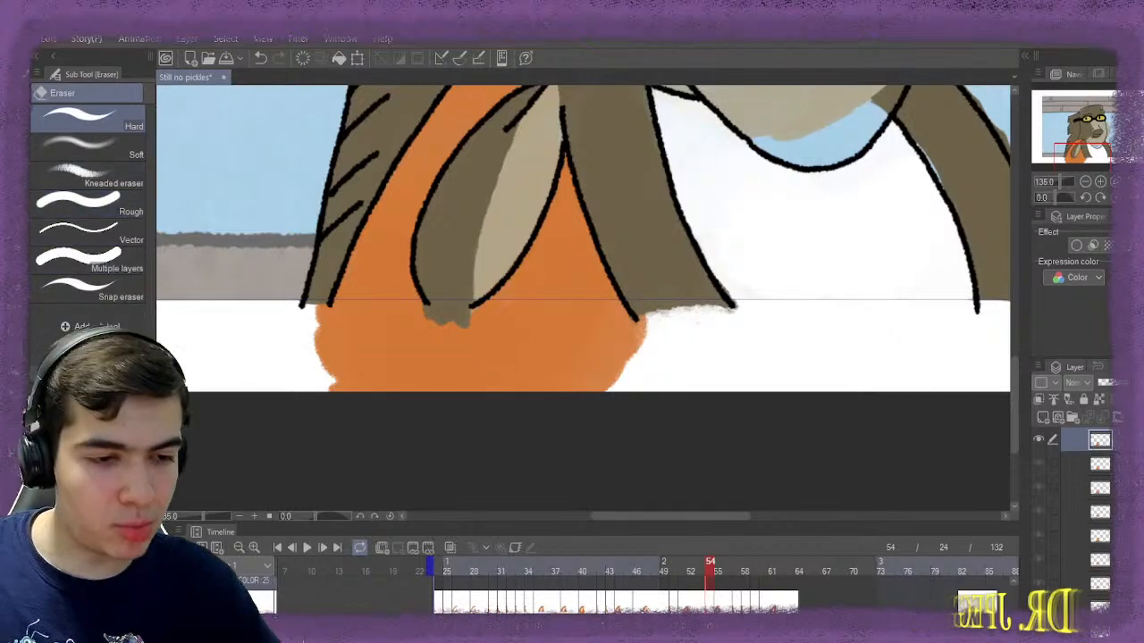
pyautogui.press('b')
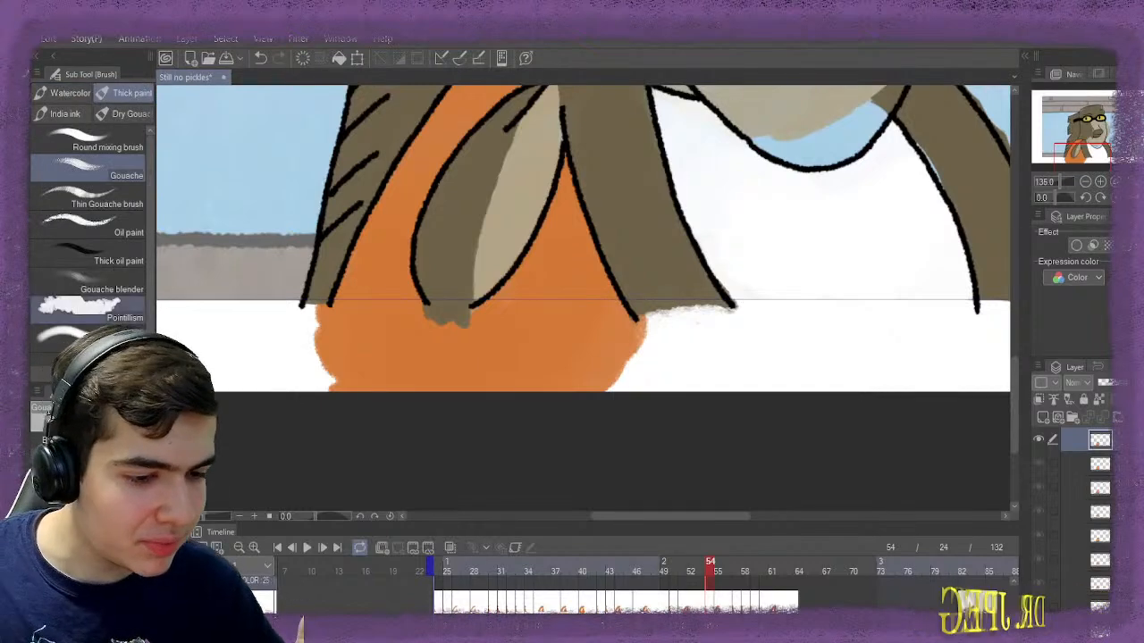
pyautogui.click(90, 308)
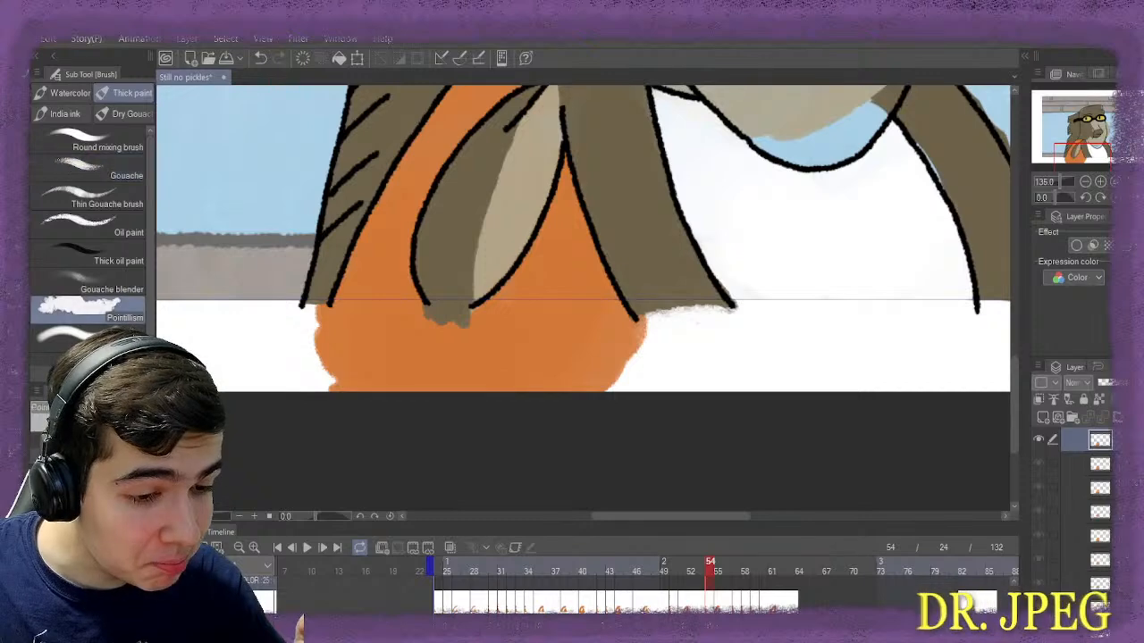
pyautogui.moveTo(228, 193)
pyautogui.mouseDown()
pyautogui.moveTo(241, 187)
pyautogui.moveTo(234, 198)
pyautogui.moveTo(258, 228)
pyautogui.mouseUp()
pyautogui.hotkey('ctrl', 'z')
pyautogui.hotkey('ctrl', 'z')
pyautogui.hotkey('ctrl', 'z')
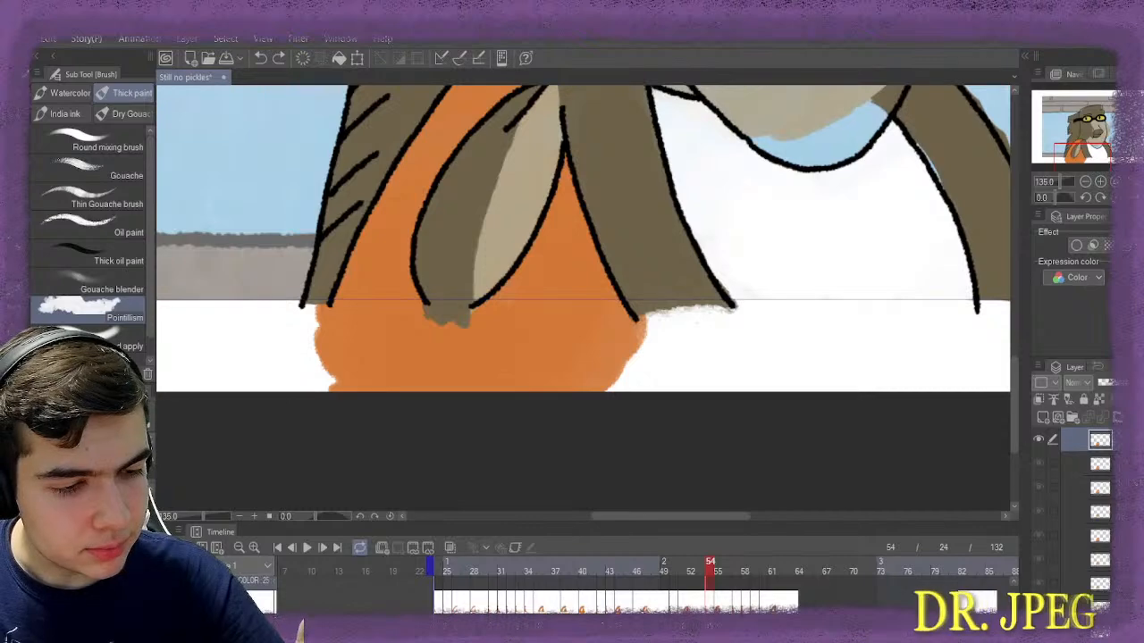
pyautogui.click(89, 170)
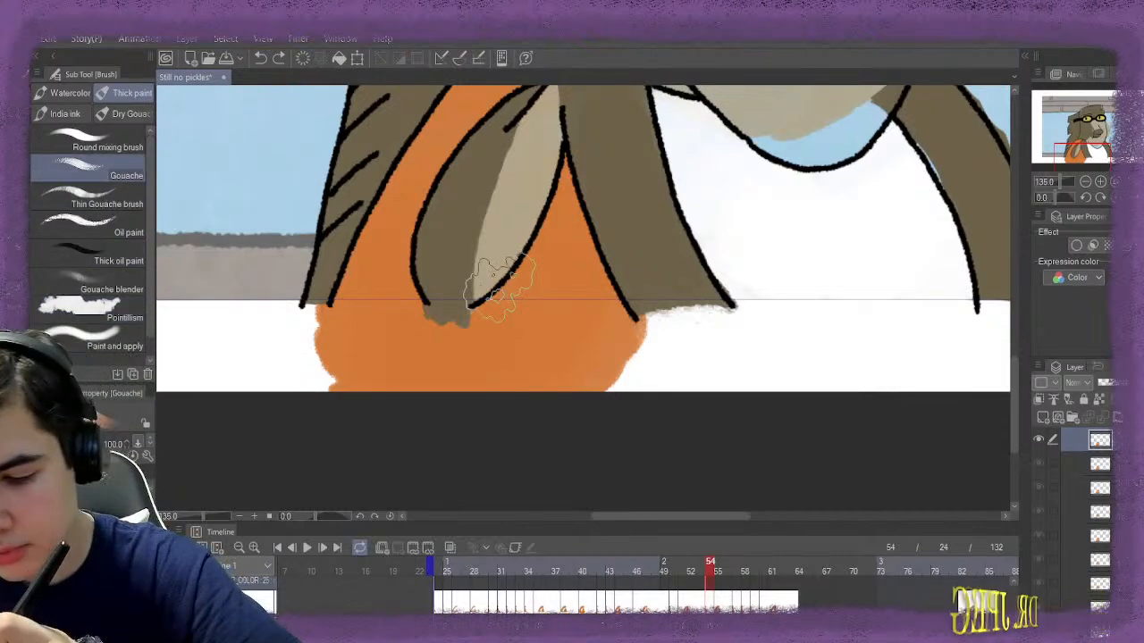
# On frame 54, erase the orange overspill below the canvas edge
pyautogui.moveTo(500, 282); pyautogui.dragTo(501, 440)
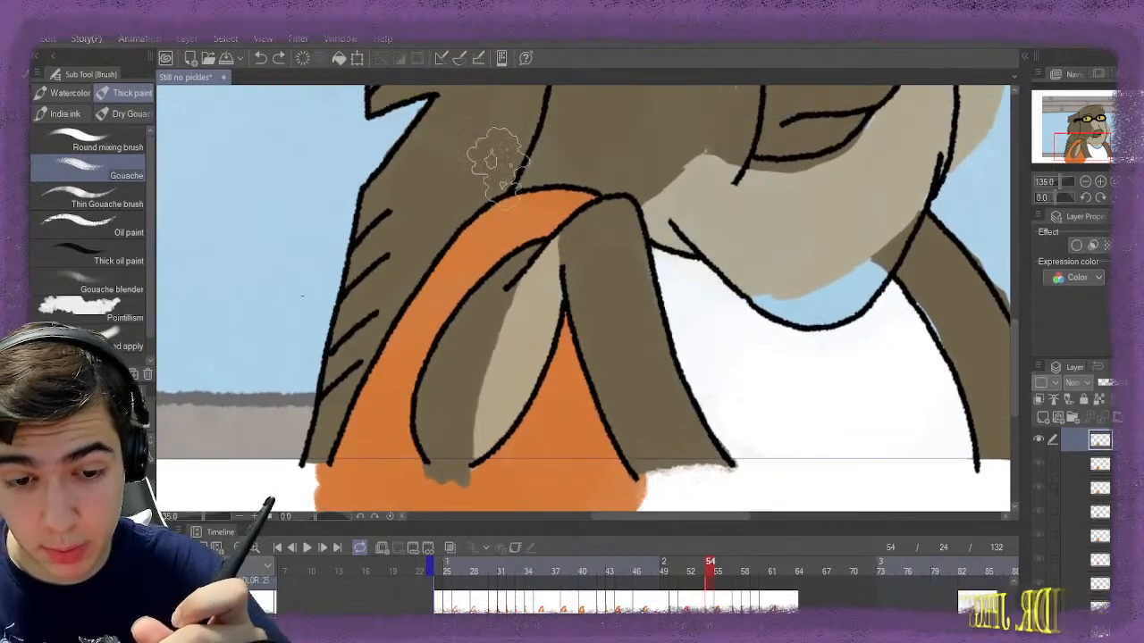
pyautogui.press('e')
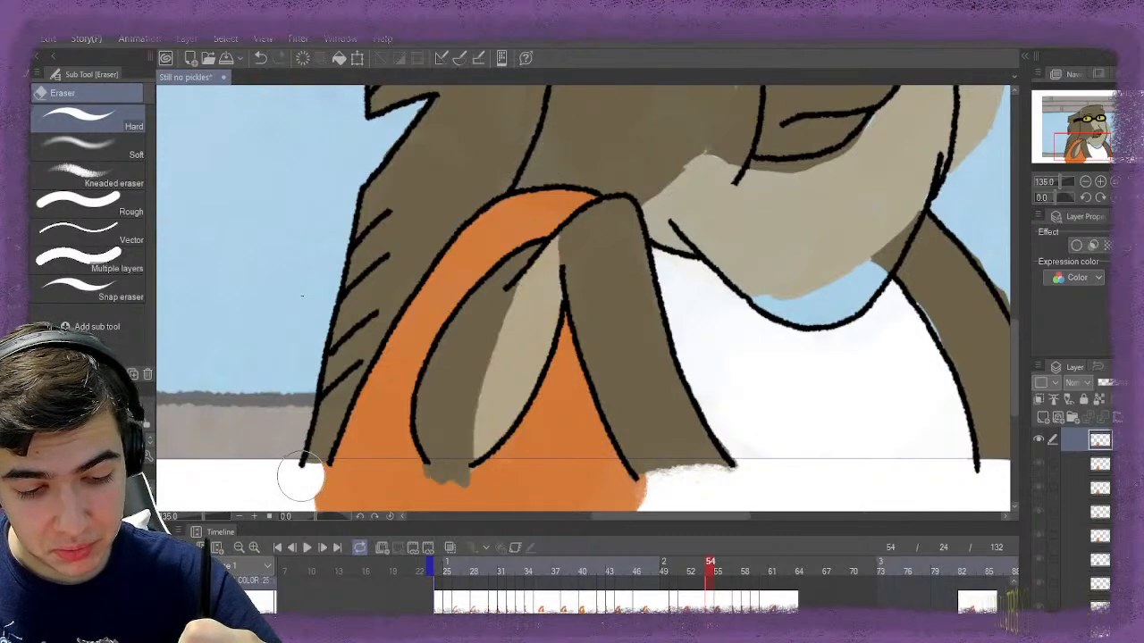
pyautogui.moveTo(300, 478); pyautogui.dragTo(681, 502)
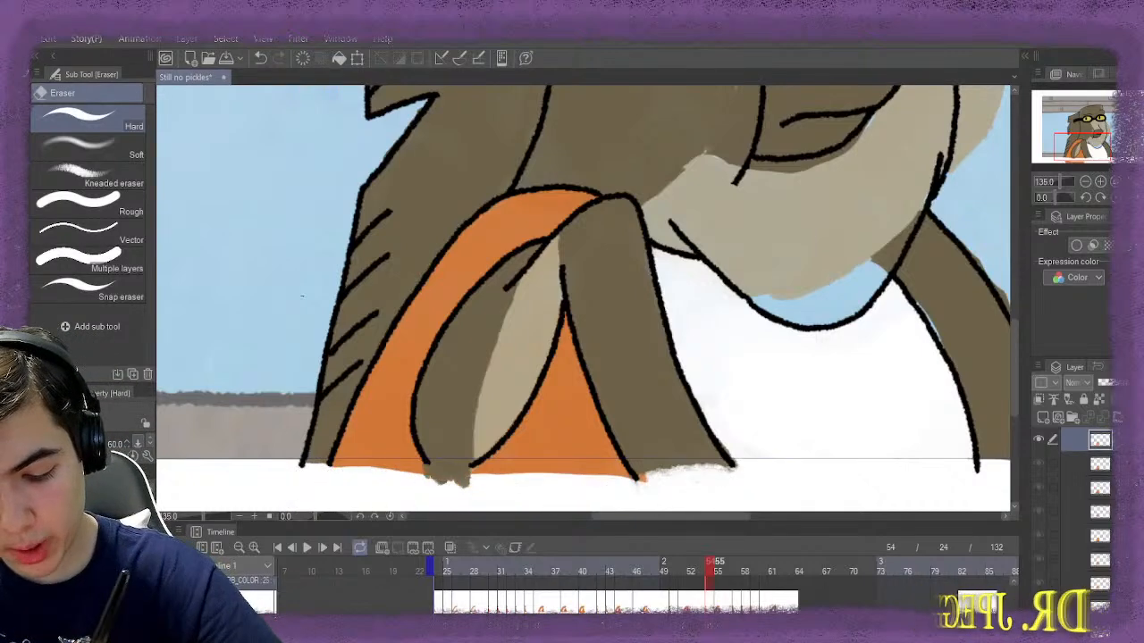
# On frames 55 and 57, erase the orange overspill above the outline of the vest's shoulder strip
pyautogui.press('Right')
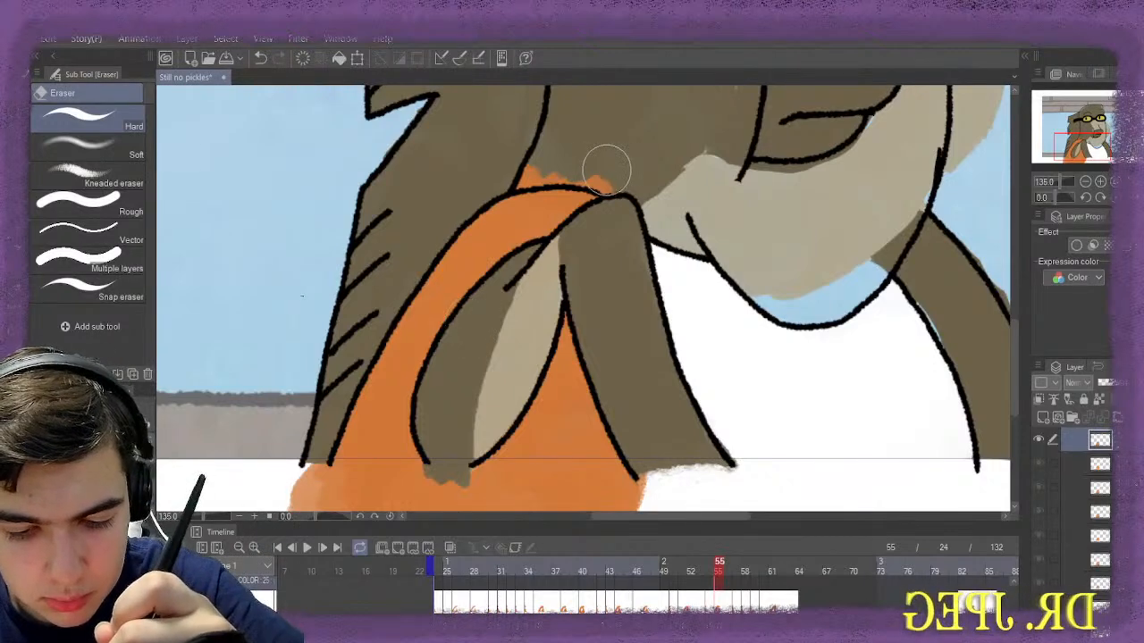
pyautogui.moveTo(571, 156)
pyautogui.mouseDown()
pyautogui.moveTo(513, 164)
pyautogui.moveTo(605, 166)
pyautogui.mouseUp()
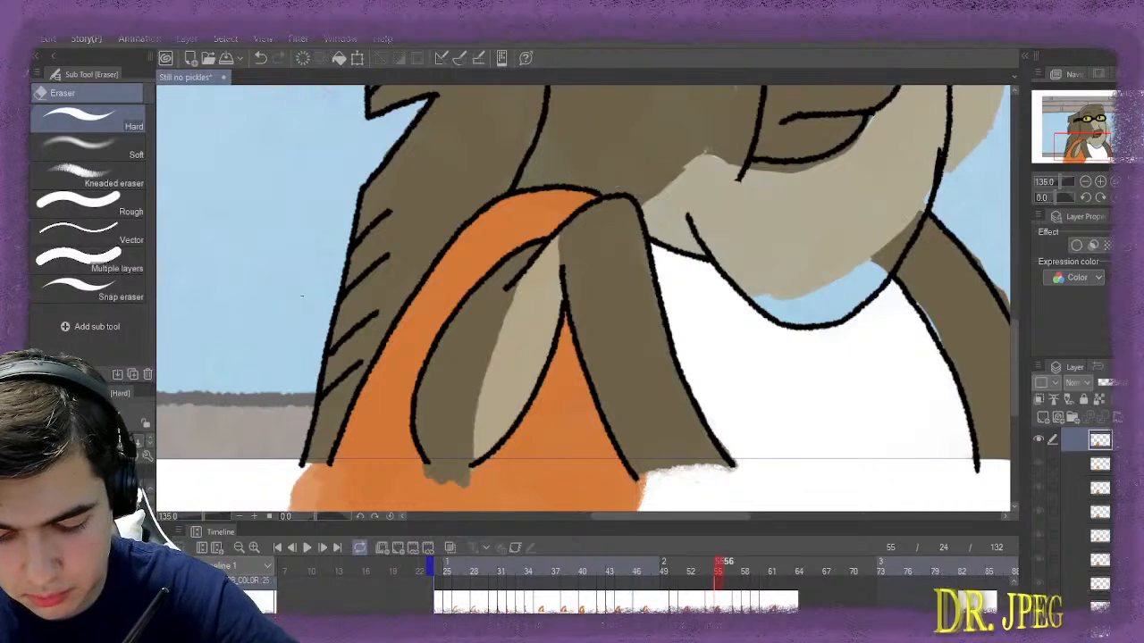
pyautogui.press('Right')
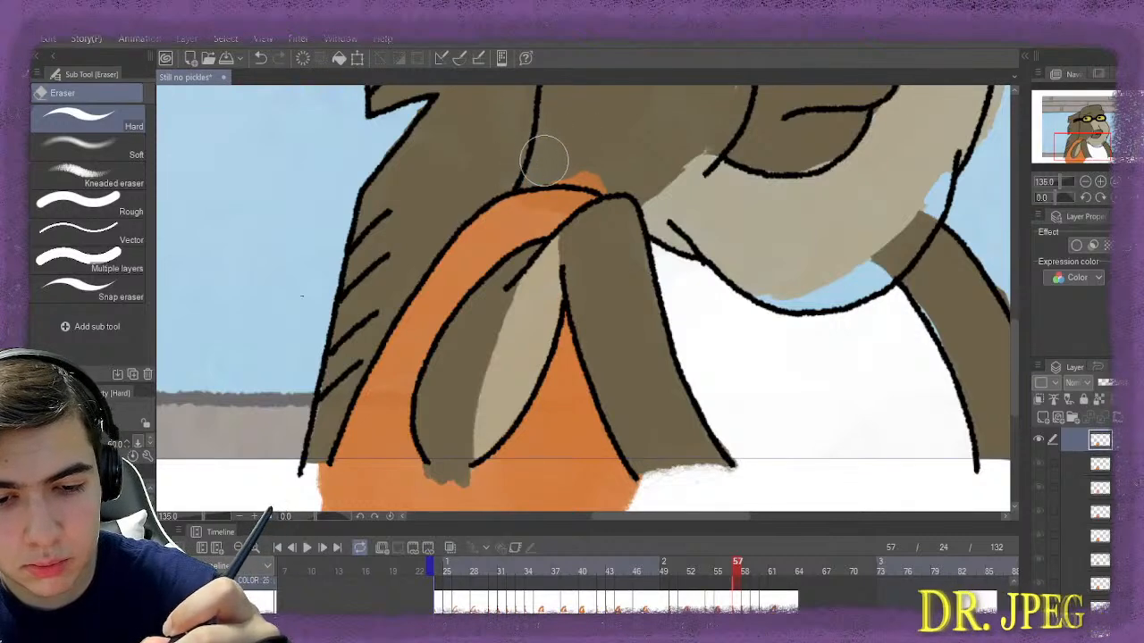
pyautogui.moveTo(548, 153); pyautogui.dragTo(575, 163)
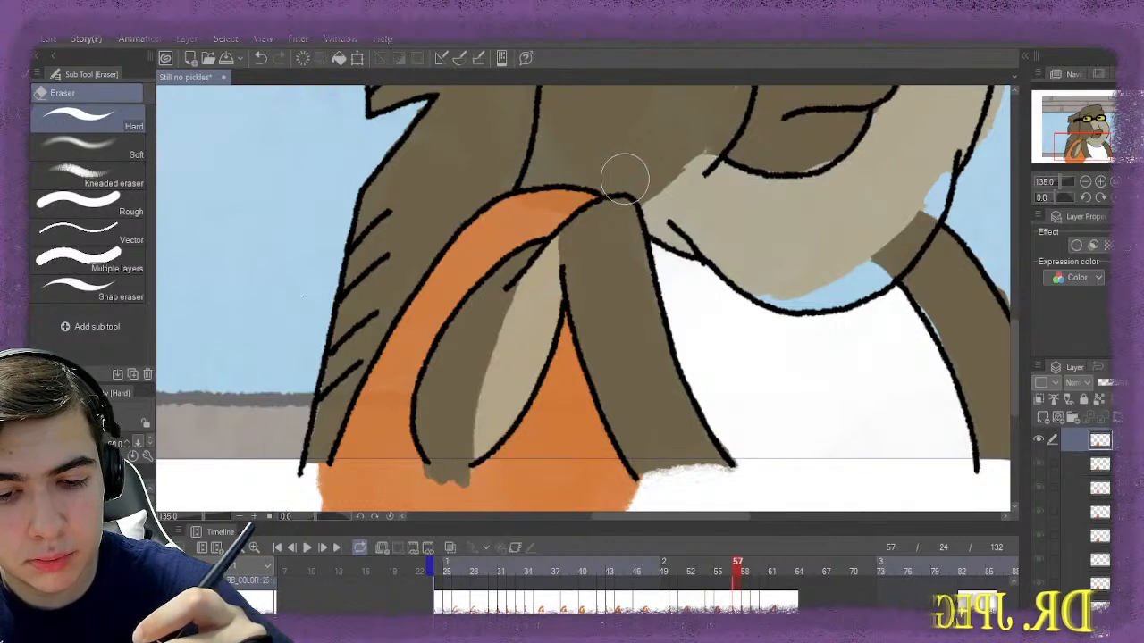
# Repaint the orange vest on frame 57 with the Gouache brush, from the shoulder strip to the bottom edge, and undo the last stroke
pyautogui.press('b')
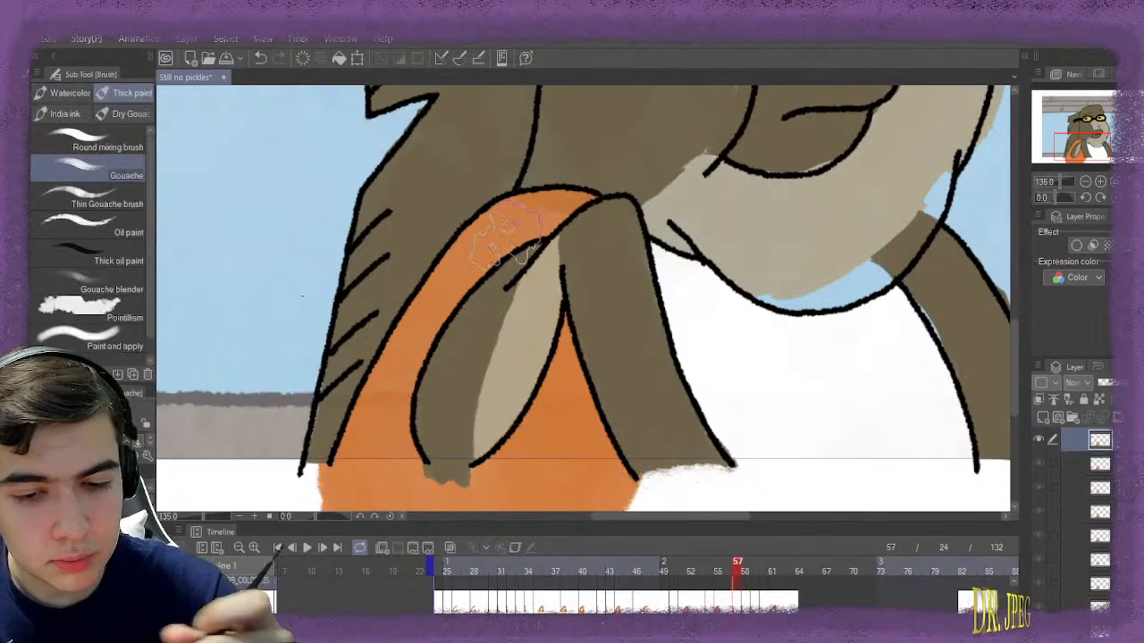
pyautogui.moveTo(572, 207); pyautogui.dragTo(549, 214)
pyautogui.moveTo(492, 250)
pyautogui.mouseDown()
pyautogui.moveTo(398, 415)
pyautogui.moveTo(357, 446)
pyautogui.moveTo(389, 469)
pyautogui.mouseUp()
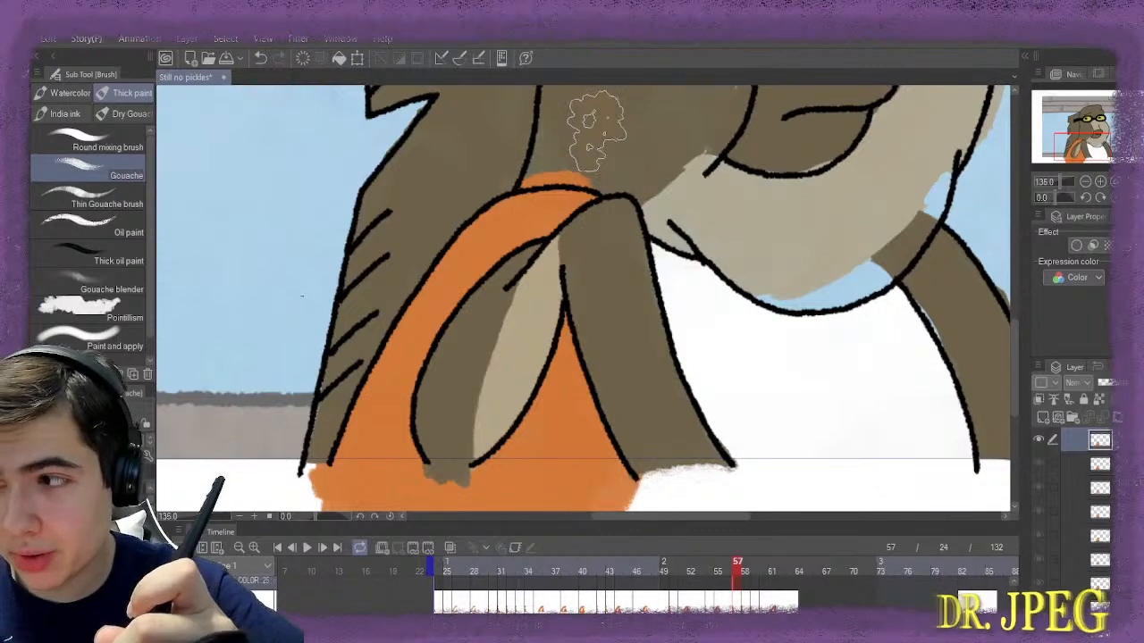
pyautogui.moveTo(594, 121); pyautogui.dragTo(582, 126)
pyautogui.hotkey('ctrl', 'z')
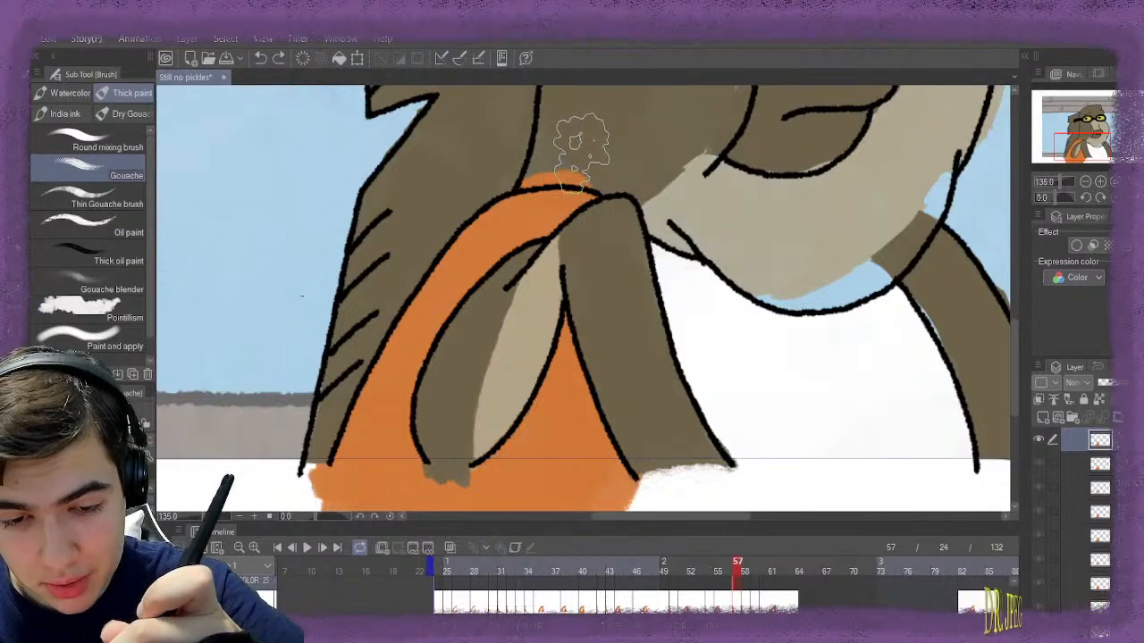
# On frame 57, erase the orange overspill above the shoulder strip and below the canvas edge
pyautogui.press('e')
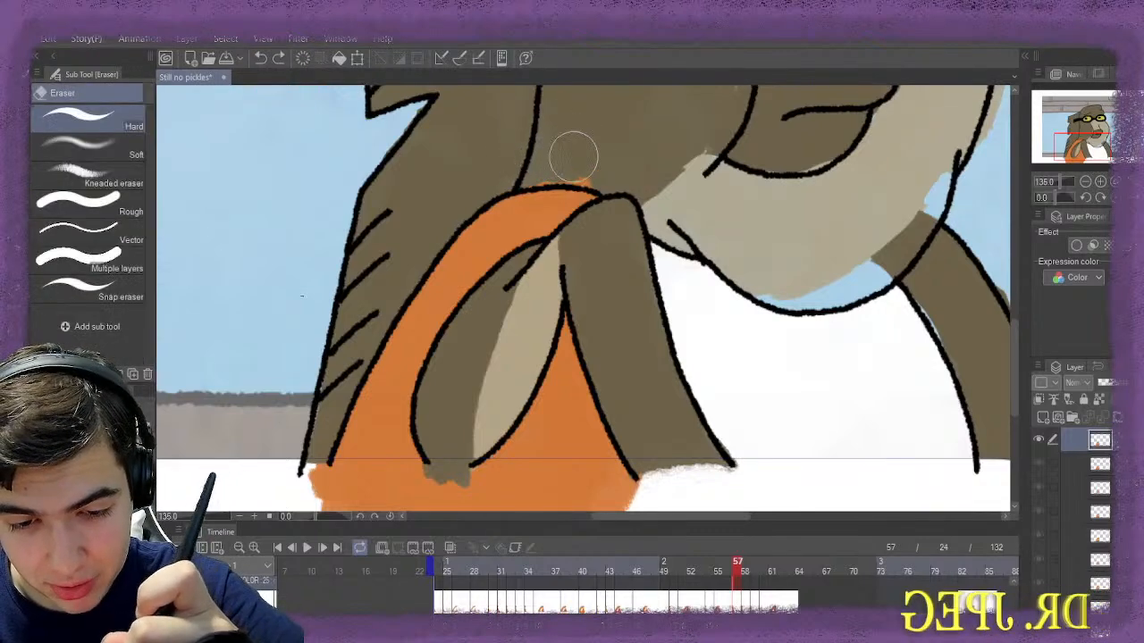
pyautogui.moveTo(580, 167); pyautogui.dragTo(538, 161)
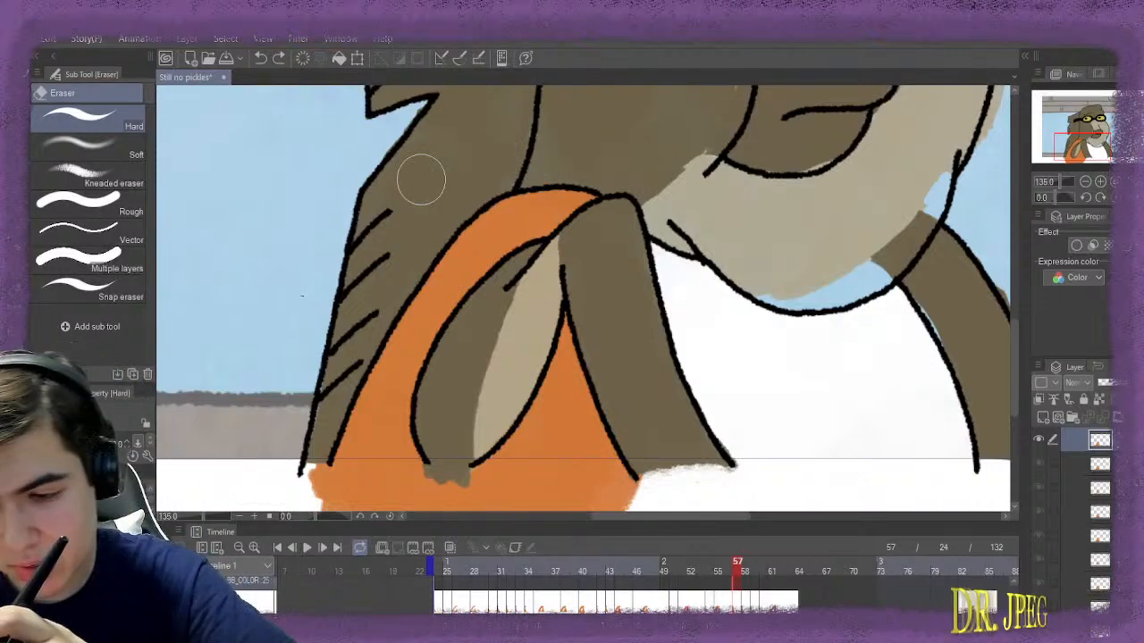
pyautogui.scroll(-3, 590, 264)
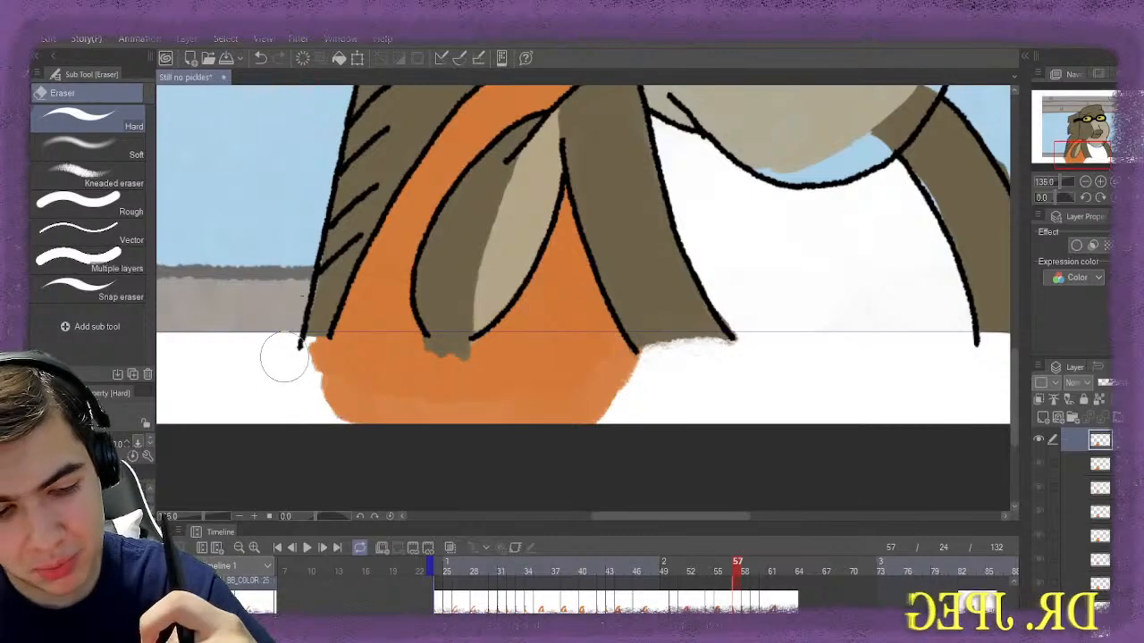
pyautogui.moveTo(266, 366)
pyautogui.mouseDown()
pyautogui.moveTo(342, 386)
pyautogui.moveTo(298, 368)
pyautogui.moveTo(357, 376)
pyautogui.moveTo(346, 378)
pyautogui.moveTo(363, 381)
pyautogui.moveTo(351, 390)
pyautogui.moveTo(363, 402)
pyautogui.moveTo(399, 410)
pyautogui.moveTo(424, 395)
pyautogui.moveTo(416, 383)
pyautogui.moveTo(653, 366)
pyautogui.moveTo(450, 412)
pyautogui.moveTo(536, 435)
pyautogui.mouseUp()
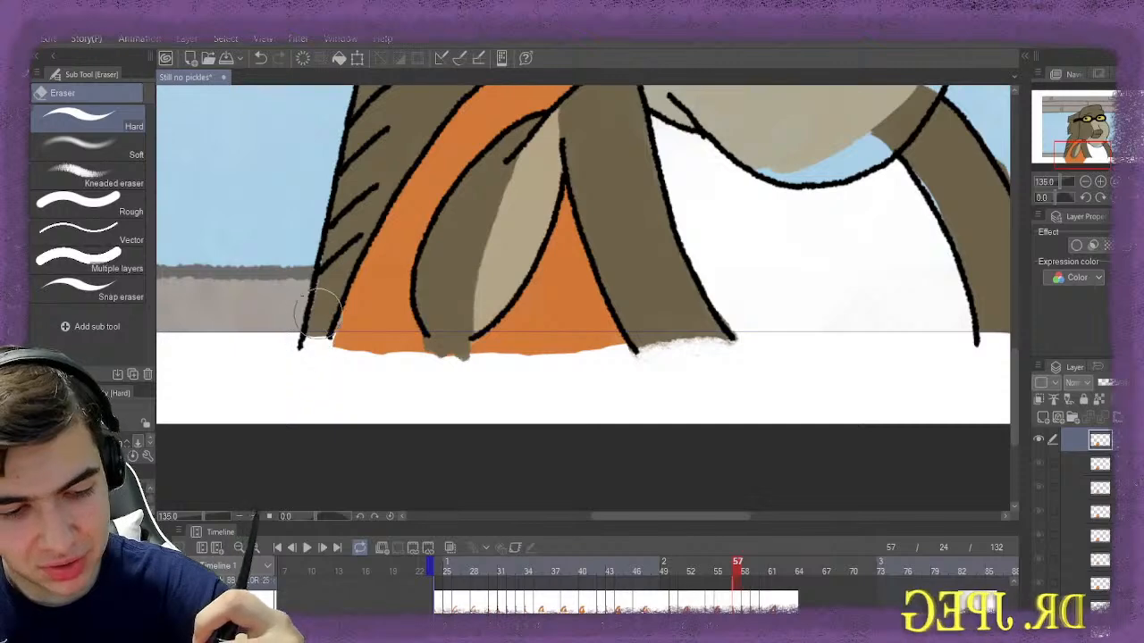
# On frame 57, undo the last erasing below the canvas edge and erase the orange overspill there again
pyautogui.hotkey('ctrl', 'z')
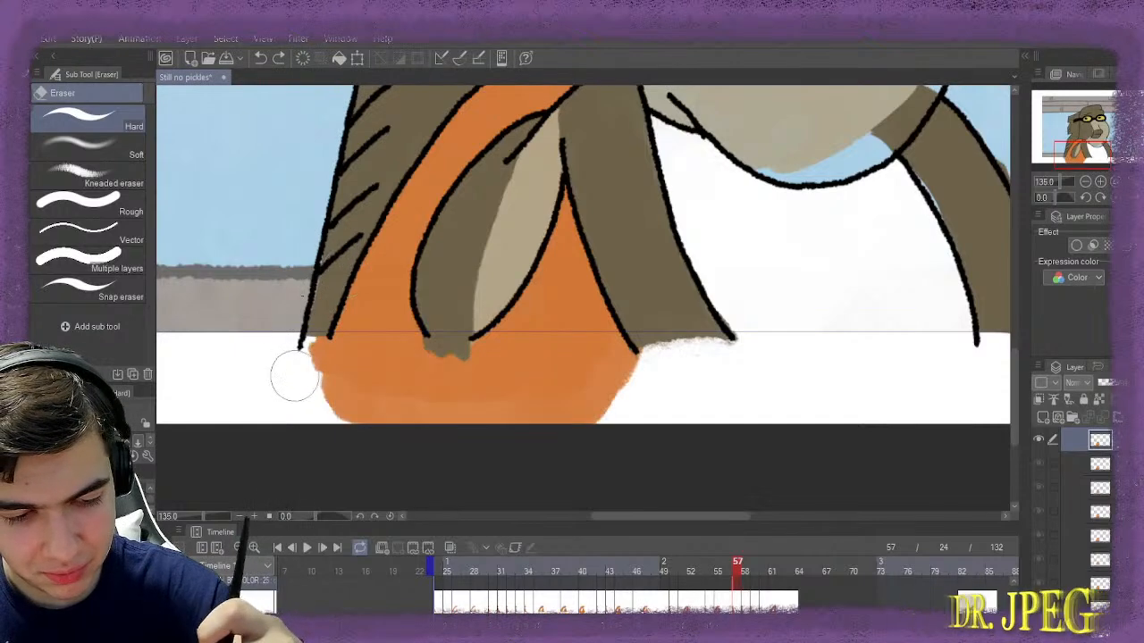
pyautogui.moveTo(293, 370)
pyautogui.mouseDown()
pyautogui.moveTo(387, 378)
pyautogui.moveTo(706, 385)
pyautogui.moveTo(668, 374)
pyautogui.moveTo(305, 412)
pyautogui.moveTo(375, 423)
pyautogui.moveTo(555, 415)
pyautogui.mouseUp()
pyautogui.moveTo(656, 375); pyautogui.dragTo(632, 412)
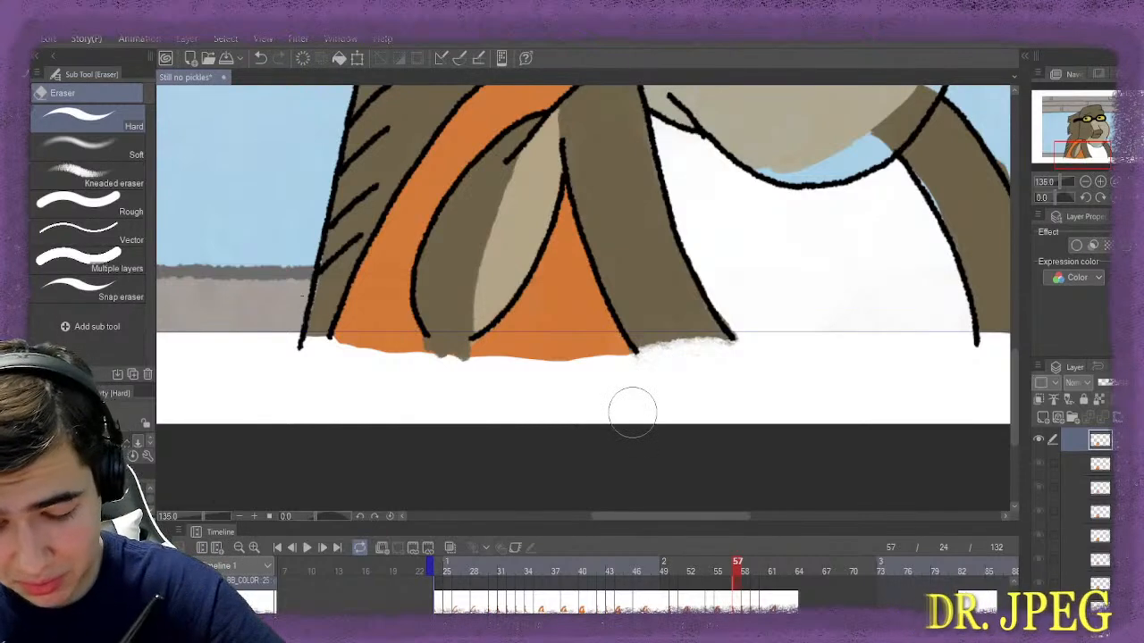
# On frame 58, erase the orange overspill above the vest's shoulder strip and below the canvas edge
pyautogui.hotkey('ctrl', 'z')
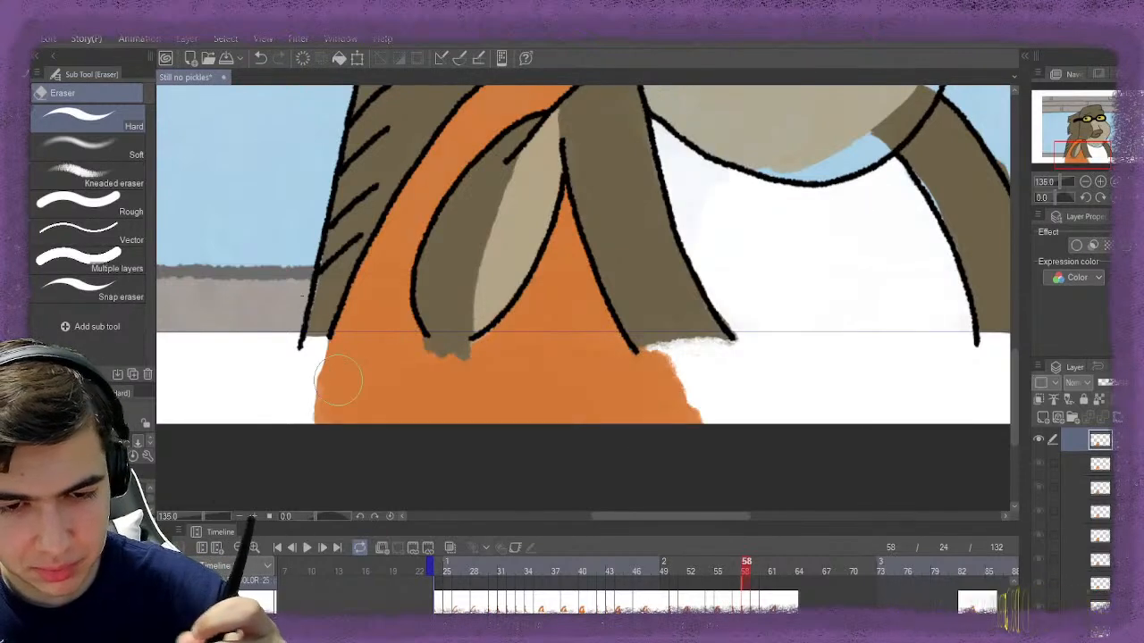
pyautogui.scroll(3, 628, 191)
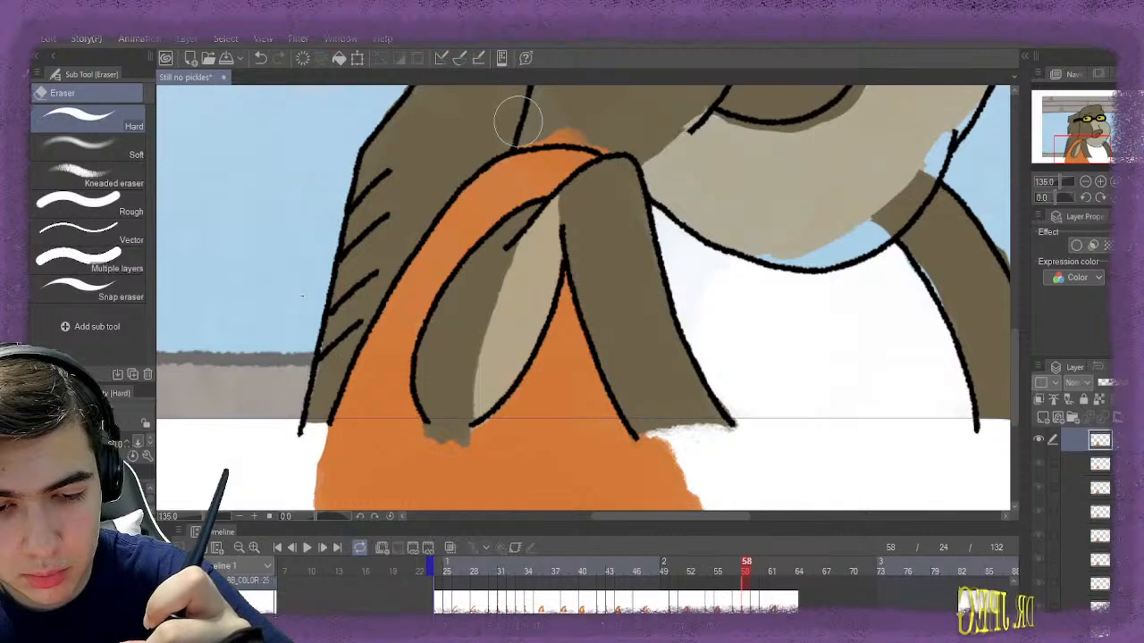
pyautogui.moveTo(545, 114)
pyautogui.mouseDown()
pyautogui.moveTo(616, 136)
pyautogui.moveTo(535, 120)
pyautogui.mouseUp()
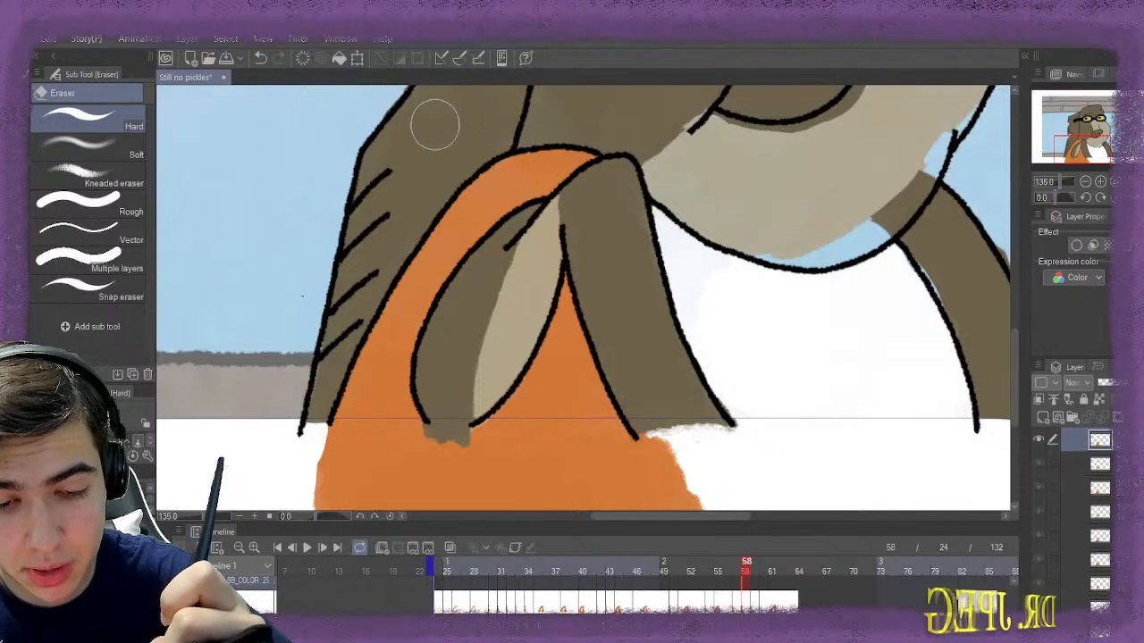
pyautogui.moveTo(310, 462)
pyautogui.mouseDown()
pyautogui.moveTo(585, 452)
pyautogui.moveTo(676, 463)
pyautogui.moveTo(607, 464)
pyautogui.moveTo(696, 480)
pyautogui.moveTo(322, 495)
pyautogui.mouseUp()
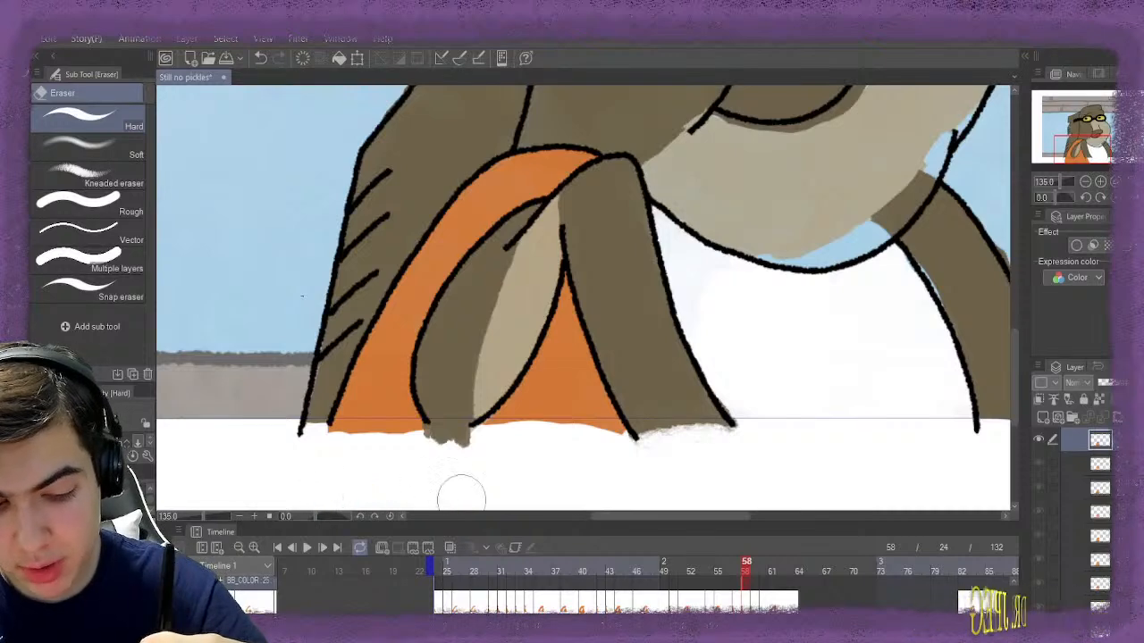
# On frame 59, erase the orange overspill above the shoulder strip and everything orange below the canvas edge
pyautogui.press('Right')
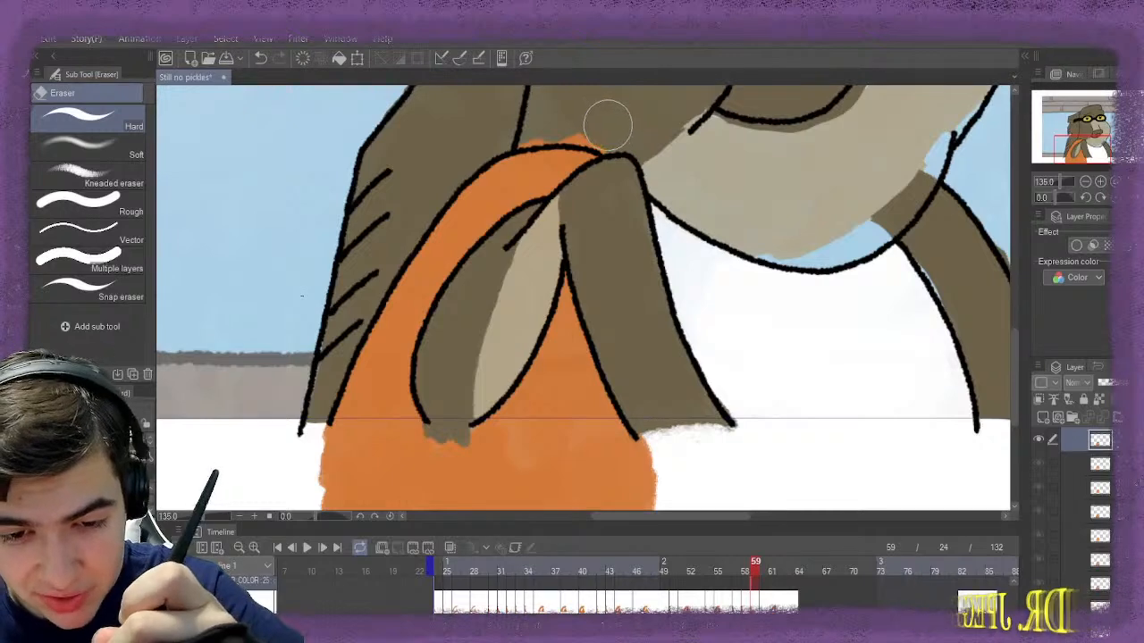
pyautogui.moveTo(607, 125)
pyautogui.mouseDown()
pyautogui.moveTo(521, 122)
pyautogui.moveTo(619, 134)
pyautogui.mouseUp()
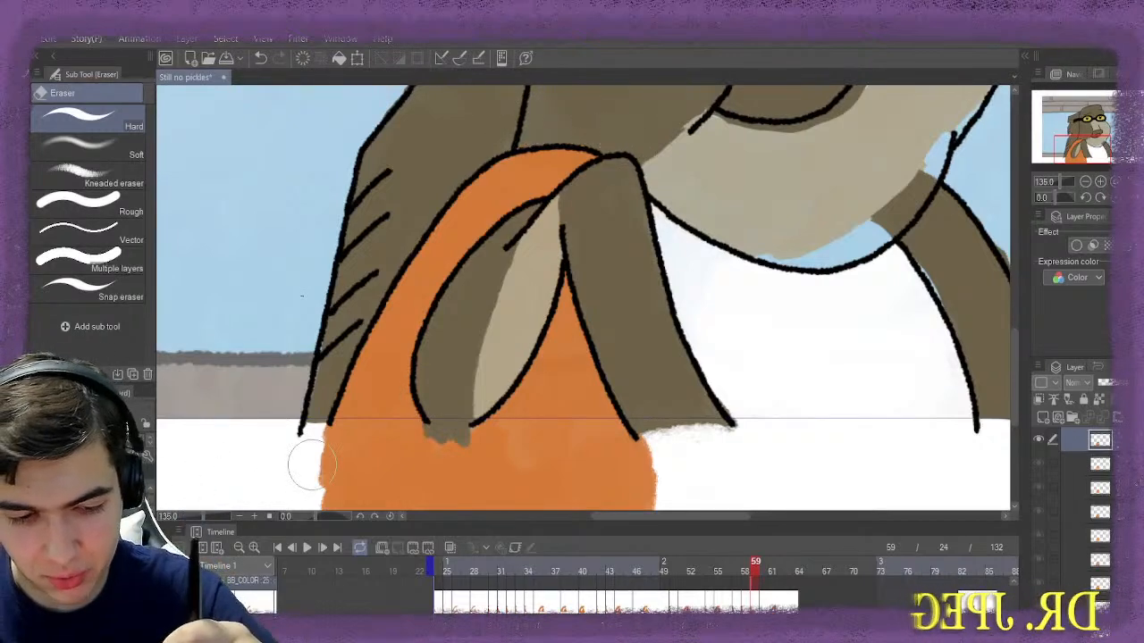
pyautogui.moveTo(282, 461)
pyautogui.mouseDown()
pyautogui.moveTo(322, 451)
pyautogui.moveTo(417, 464)
pyautogui.moveTo(601, 457)
pyautogui.moveTo(680, 476)
pyautogui.mouseUp()
pyautogui.scroll(-3, 679, 474)
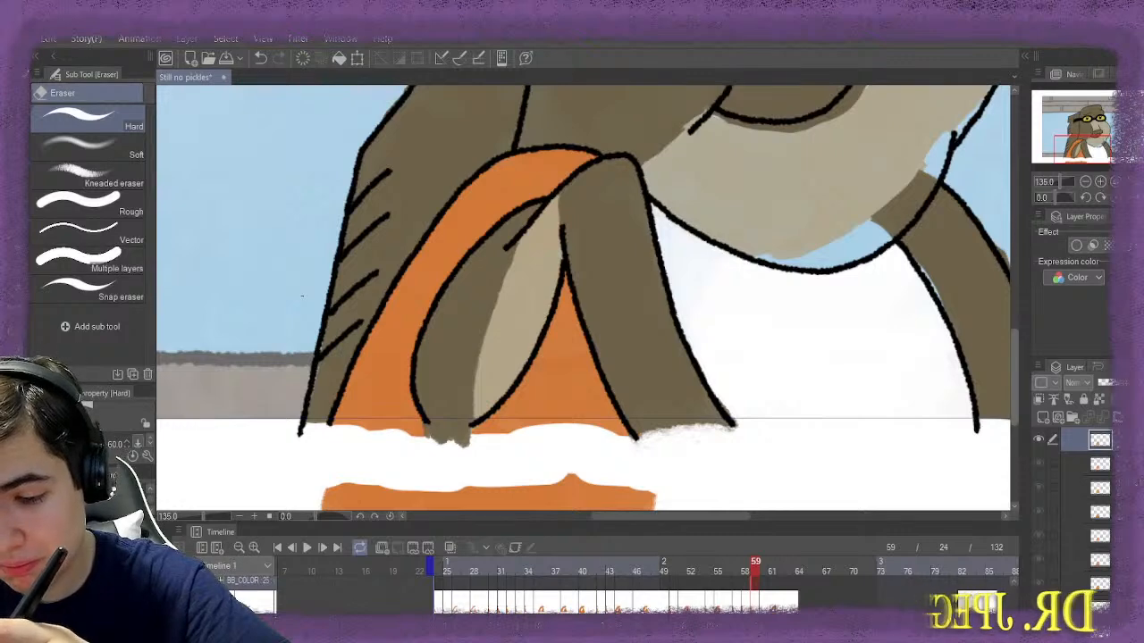
pyautogui.moveTo(675, 398)
pyautogui.mouseDown()
pyautogui.moveTo(577, 380)
pyautogui.moveTo(518, 391)
pyautogui.moveTo(573, 389)
pyautogui.moveTo(591, 375)
pyautogui.moveTo(531, 372)
pyautogui.moveTo(562, 366)
pyautogui.moveTo(370, 382)
pyautogui.mouseUp()
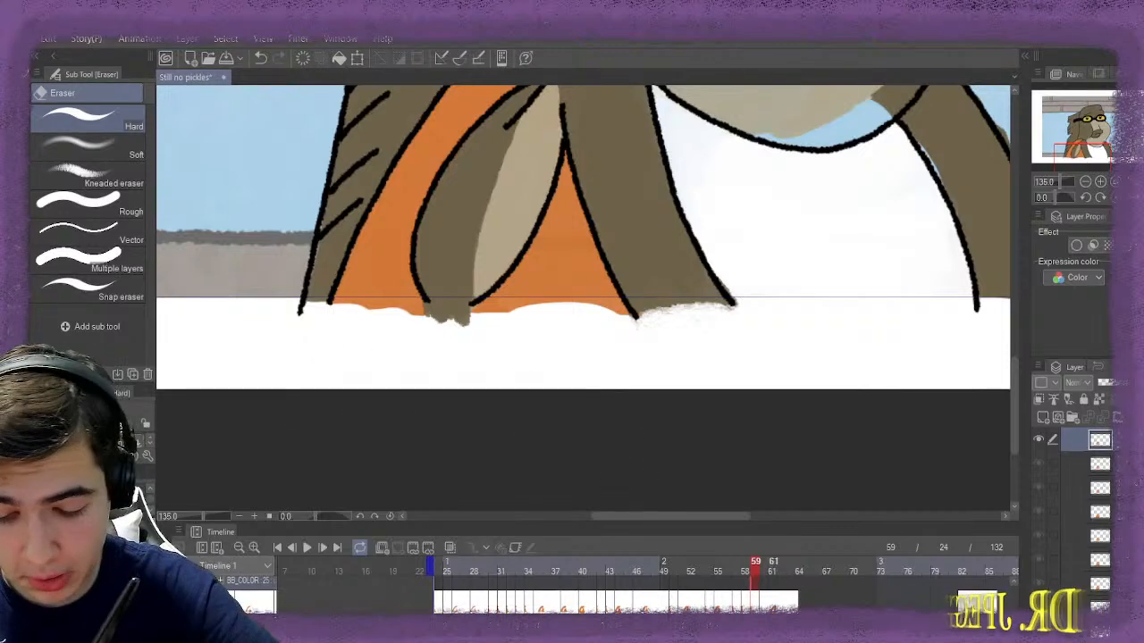
# On frame 60, erase the orange overspill above the vest's shoulder outline and below the canvas edge
pyautogui.click(762, 570)
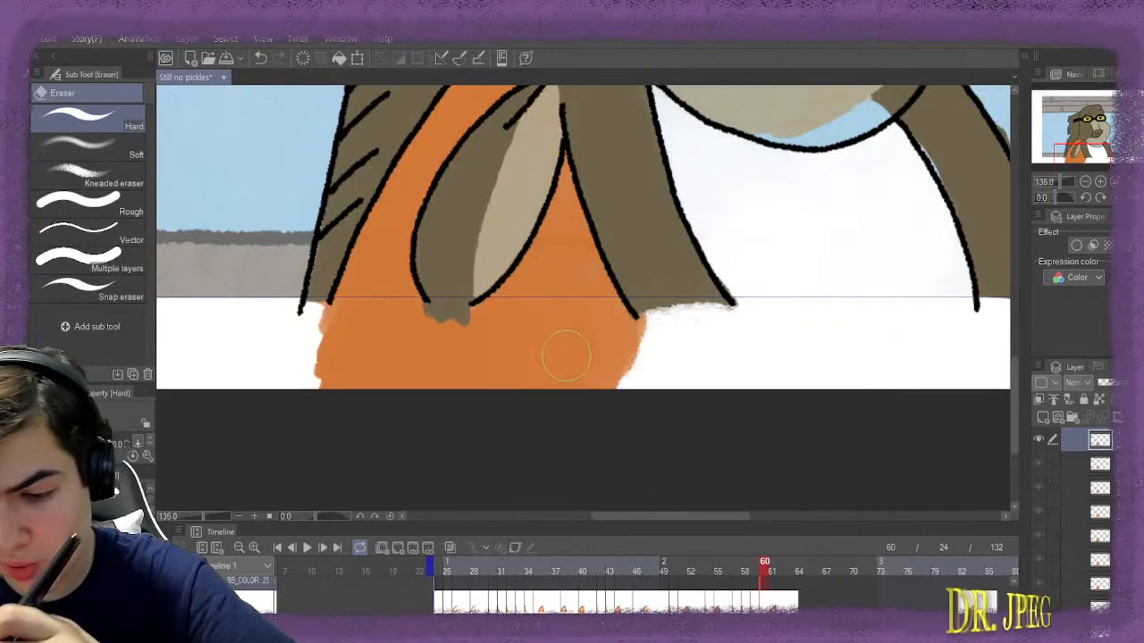
pyautogui.moveTo(1014, 403); pyautogui.dragTo(1014, 371)
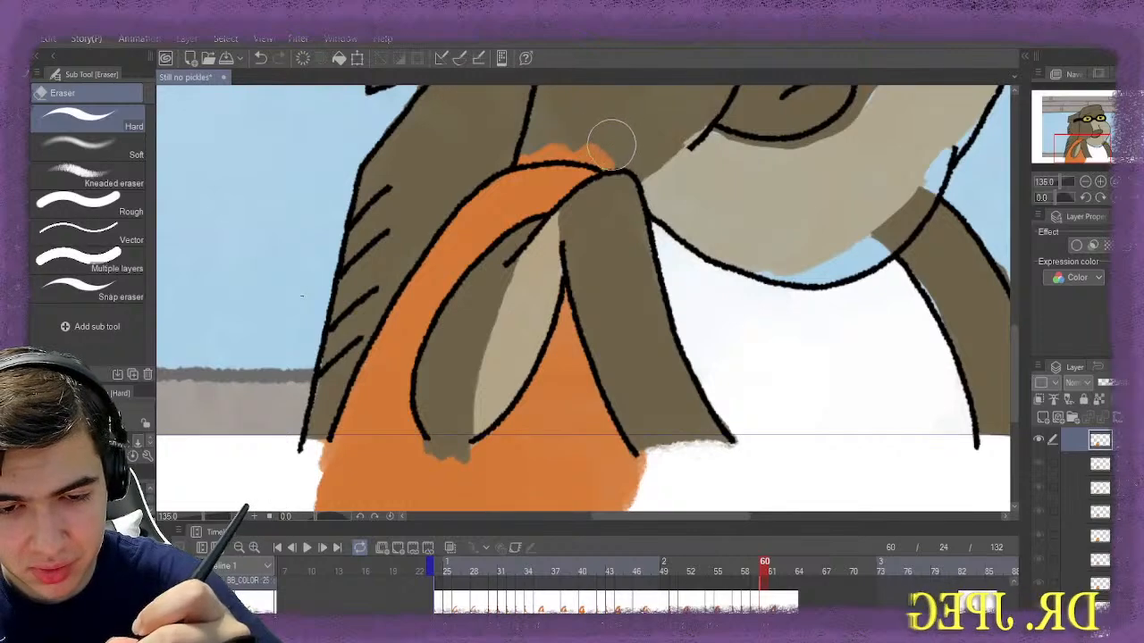
pyautogui.moveTo(618, 145); pyautogui.dragTo(523, 126)
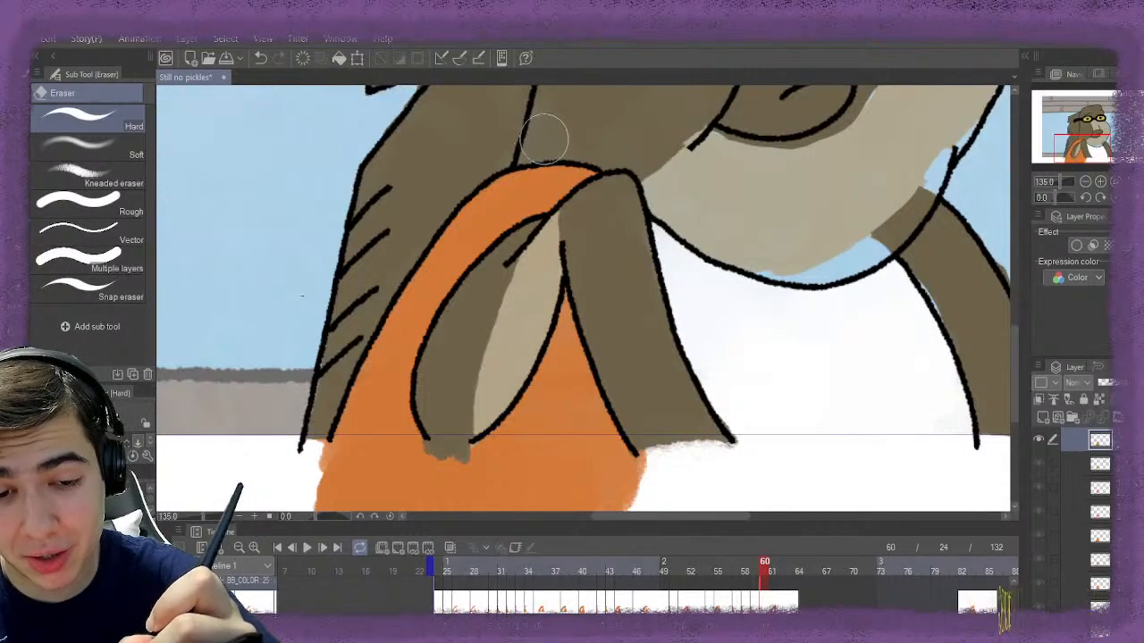
pyautogui.moveTo(288, 477)
pyautogui.mouseDown()
pyautogui.moveTo(386, 462)
pyautogui.moveTo(661, 479)
pyautogui.moveTo(637, 499)
pyautogui.moveTo(444, 497)
pyautogui.mouseUp()
pyautogui.moveTo(348, 500); pyautogui.dragTo(386, 499)
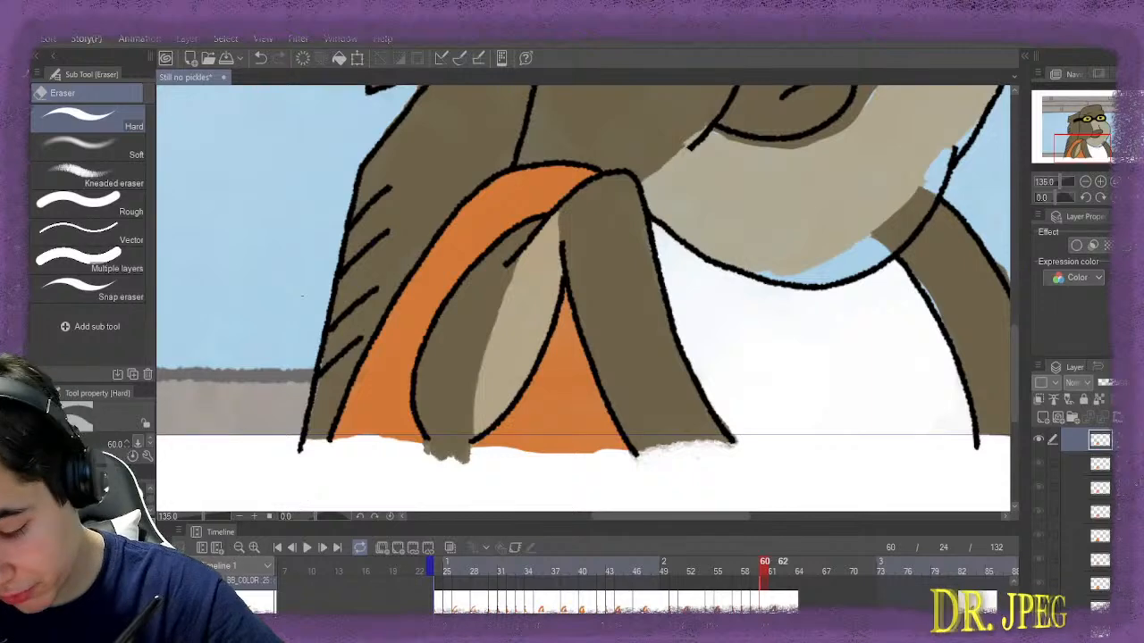
# On frame 82, erase the orange overspill above the shoulder strip and below the canvas edge
pyautogui.press('Right')
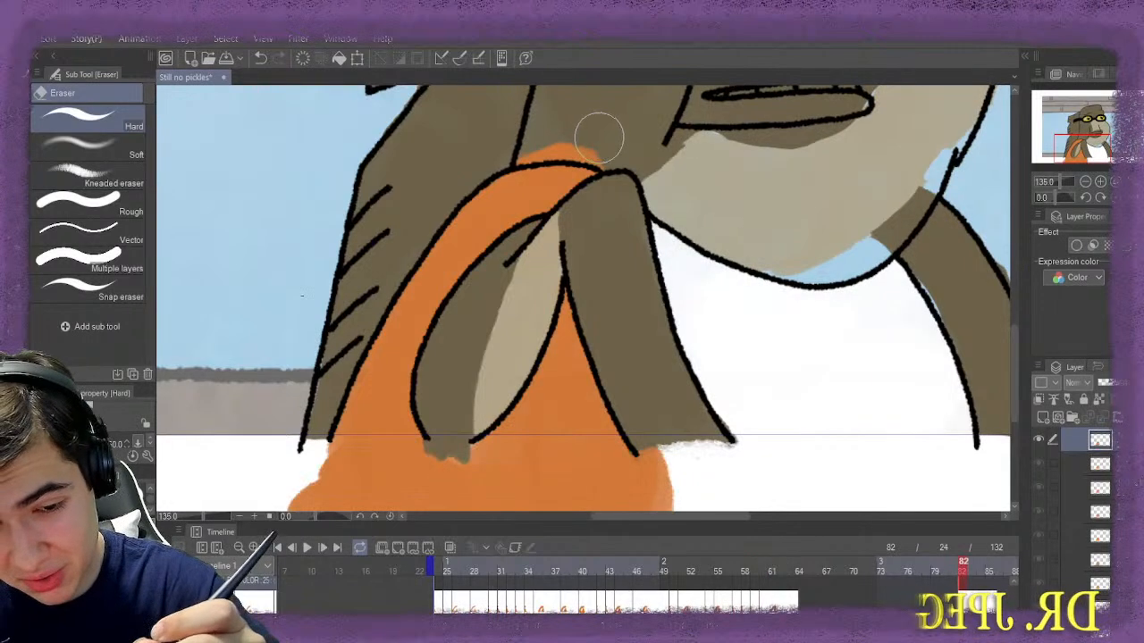
pyautogui.moveTo(599, 136)
pyautogui.mouseDown()
pyautogui.moveTo(521, 133)
pyautogui.moveTo(592, 141)
pyautogui.moveTo(532, 128)
pyautogui.moveTo(511, 142)
pyautogui.moveTo(570, 135)
pyautogui.mouseUp()
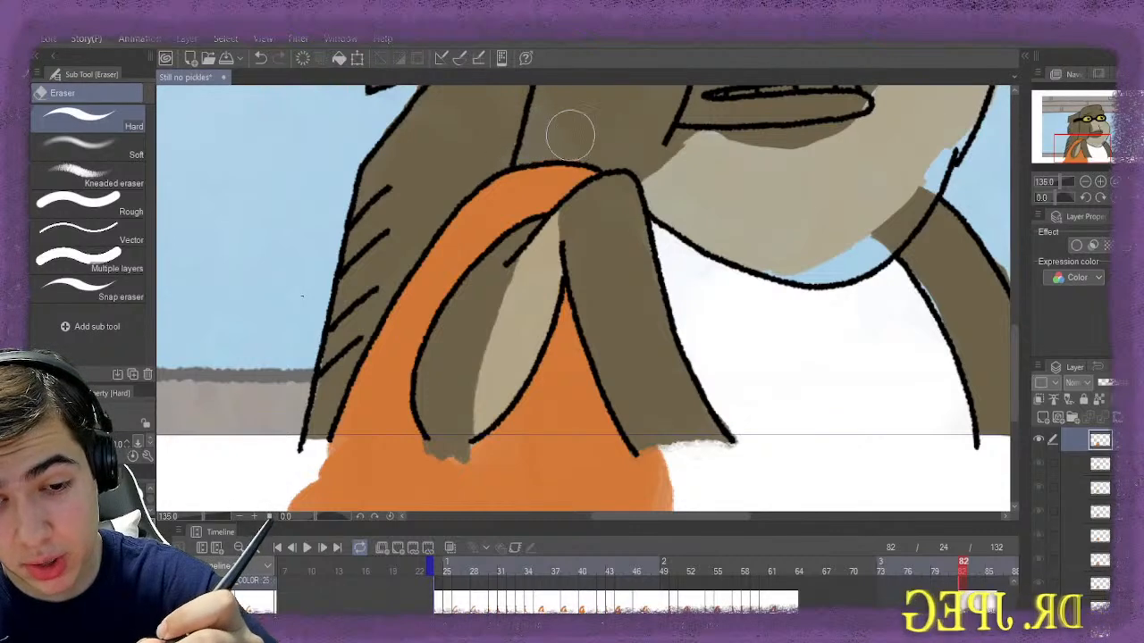
pyautogui.moveTo(295, 490)
pyautogui.mouseDown()
pyautogui.moveTo(331, 474)
pyautogui.moveTo(571, 470)
pyautogui.moveTo(648, 475)
pyautogui.moveTo(658, 495)
pyautogui.moveTo(298, 496)
pyautogui.mouseUp()
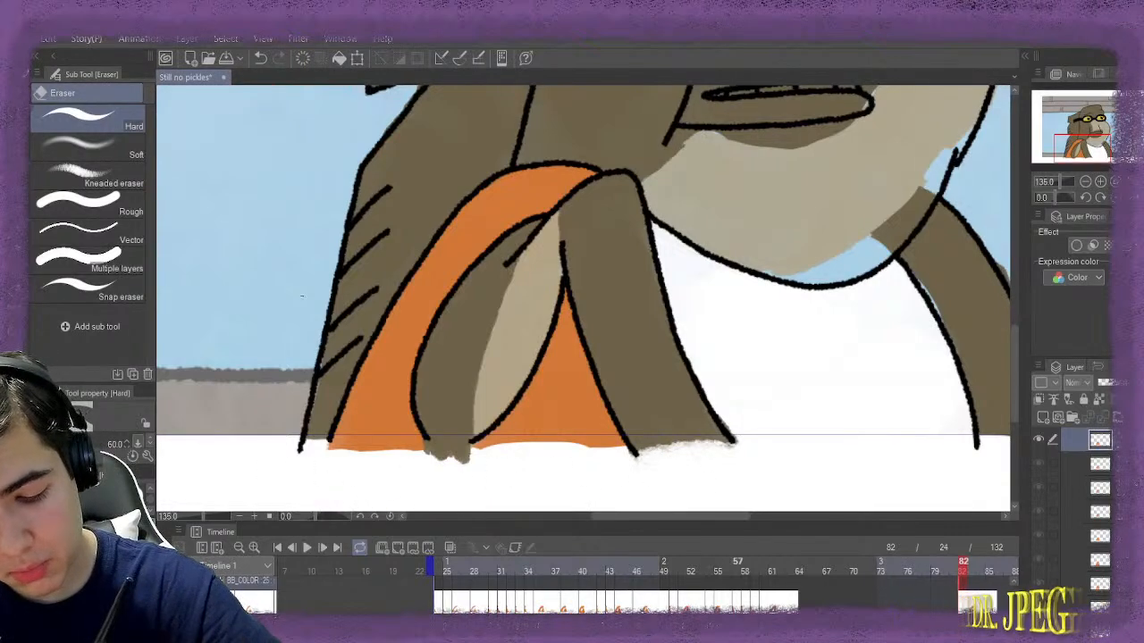
# Play the animation from frame 24 and check the vest colouring on all drawings for flicker and leftover overspill
pyautogui.hscroll(5, 626, 601)
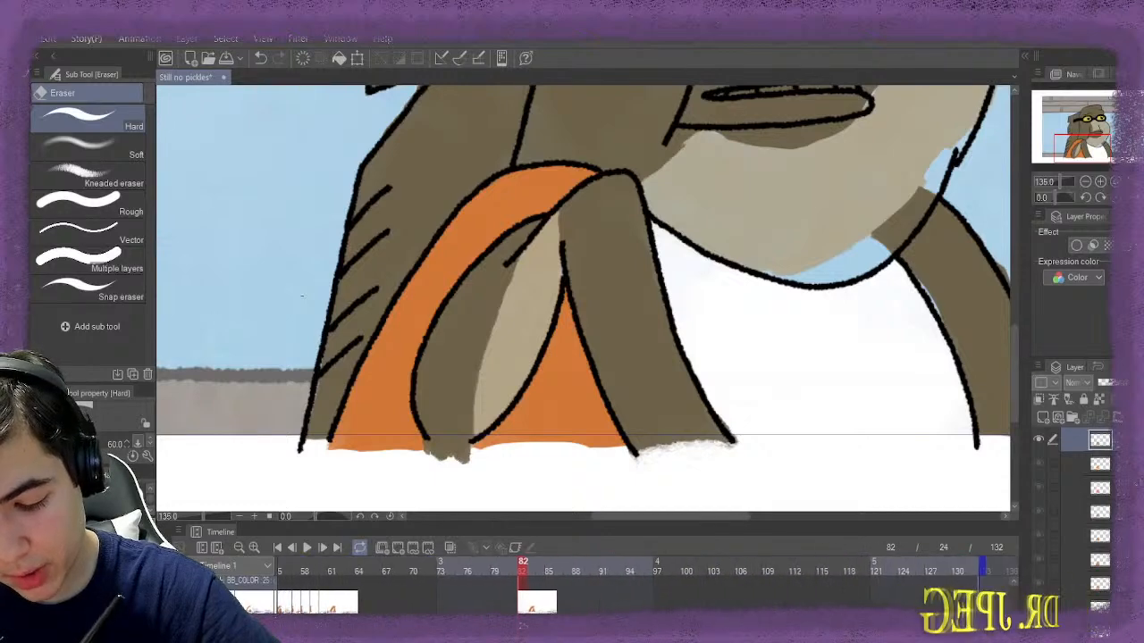
pyautogui.hscroll(1, 581, 585)
pyautogui.hscroll(-6, 581, 585)
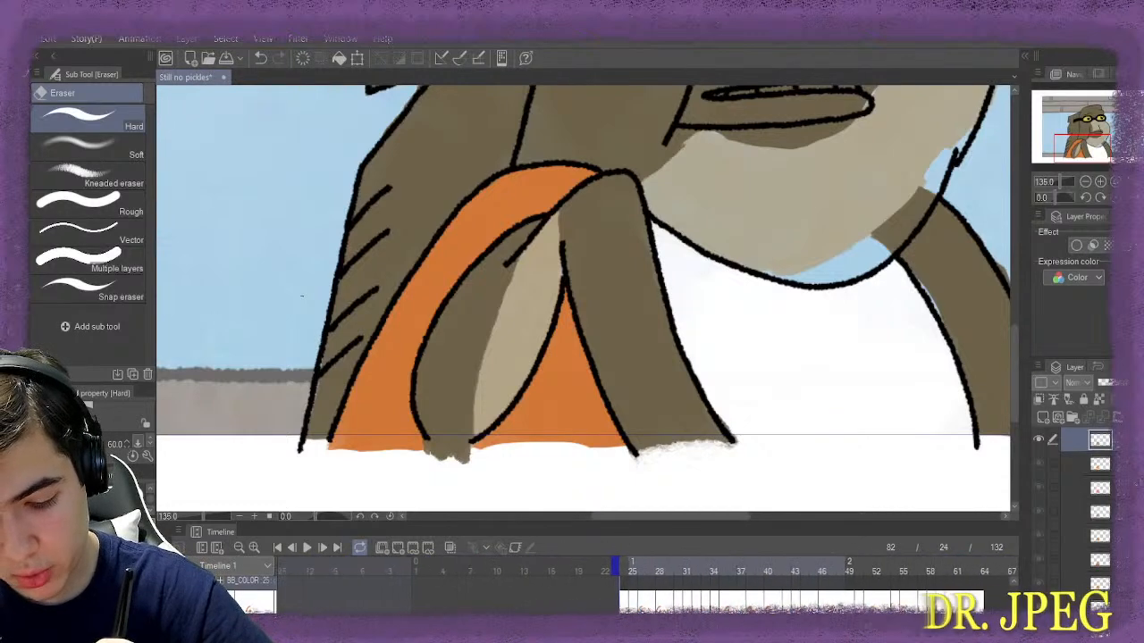
pyautogui.hscroll(1, 581, 585)
pyautogui.click(617, 572)
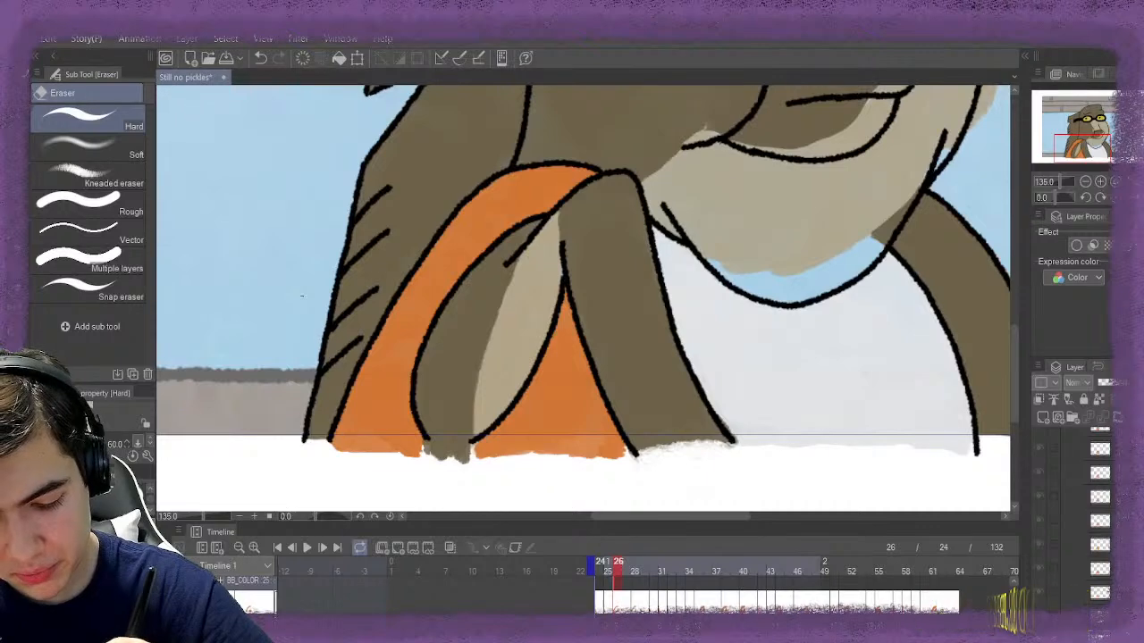
pyautogui.press('Left')
pyautogui.press('Left')
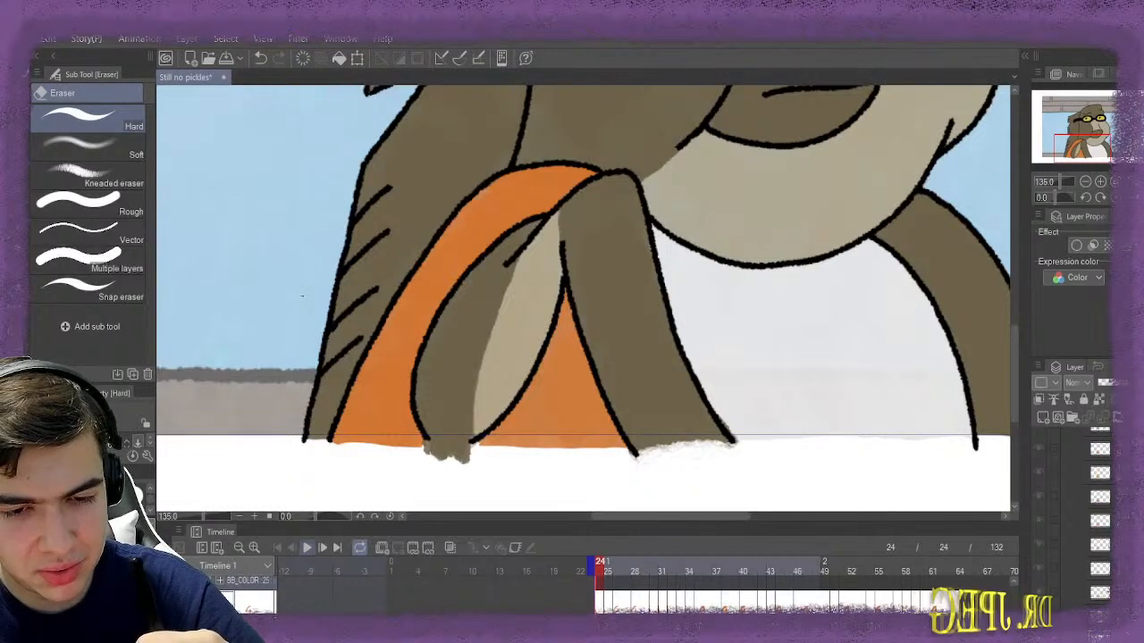
pyautogui.press('space')
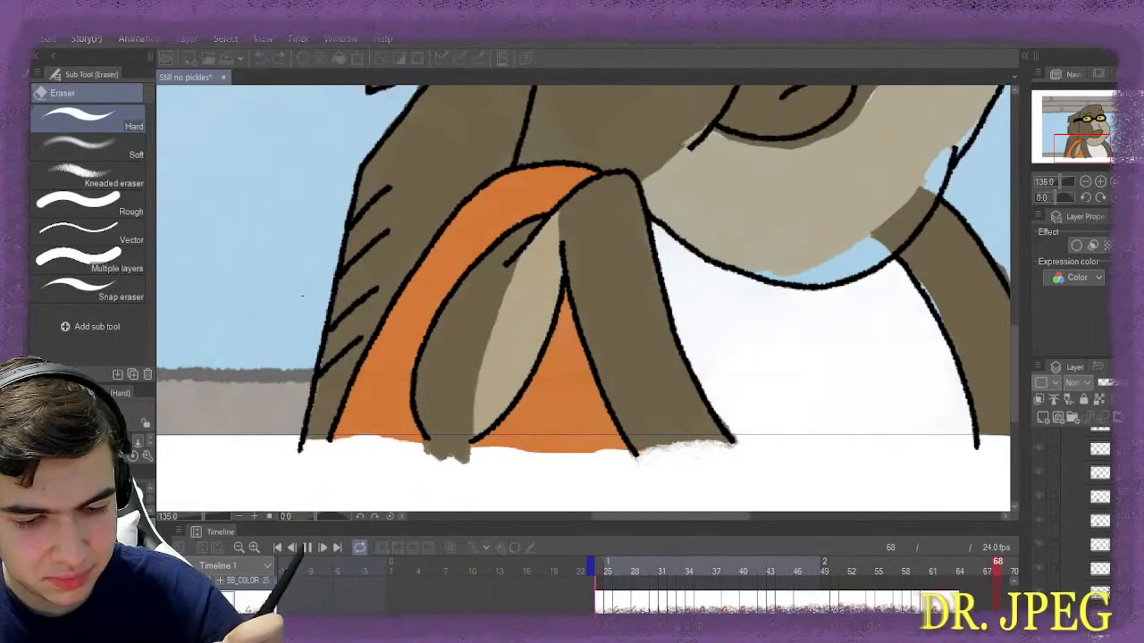
pyautogui.scroll(-3, 302, 296)
pyautogui.scroll(-2, 302, 295)
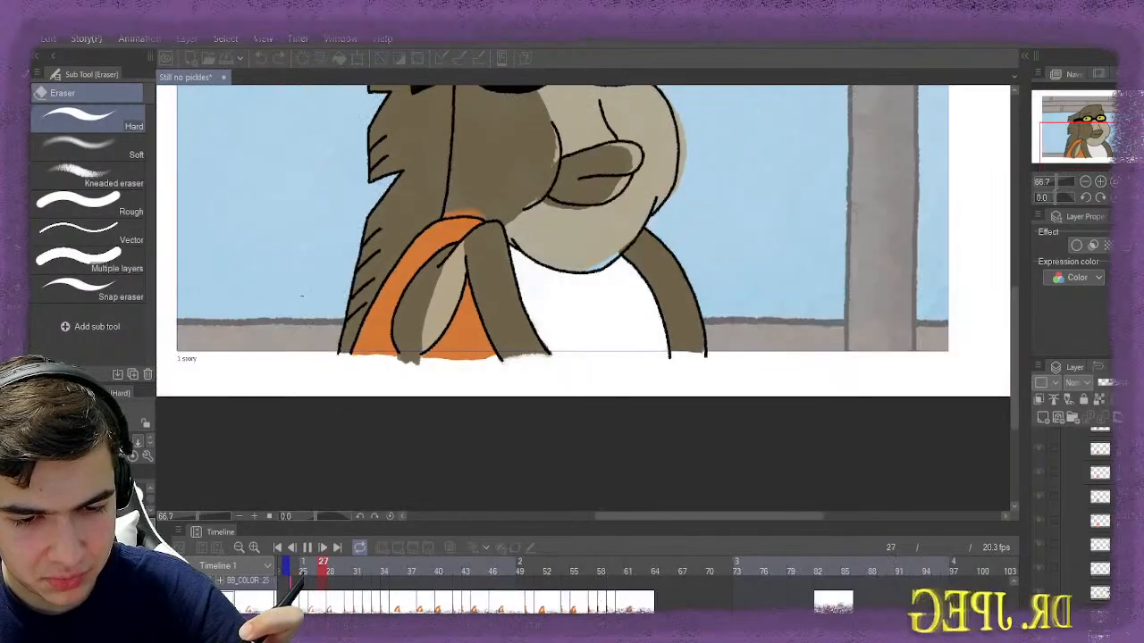
pyautogui.scroll(1, 302, 295)
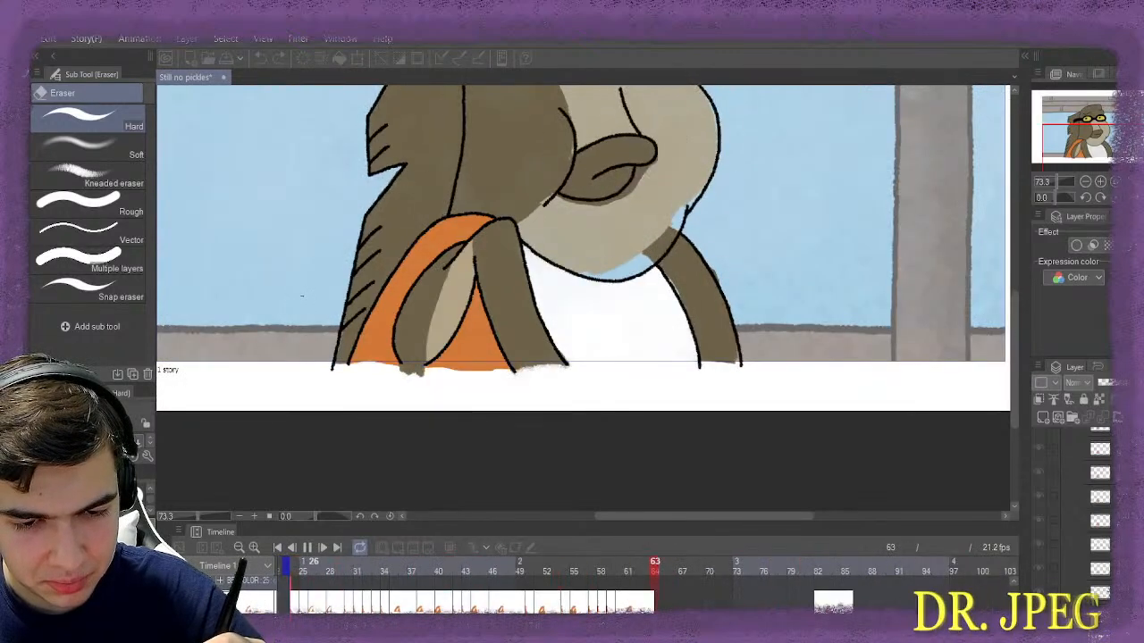
pyautogui.press('space')
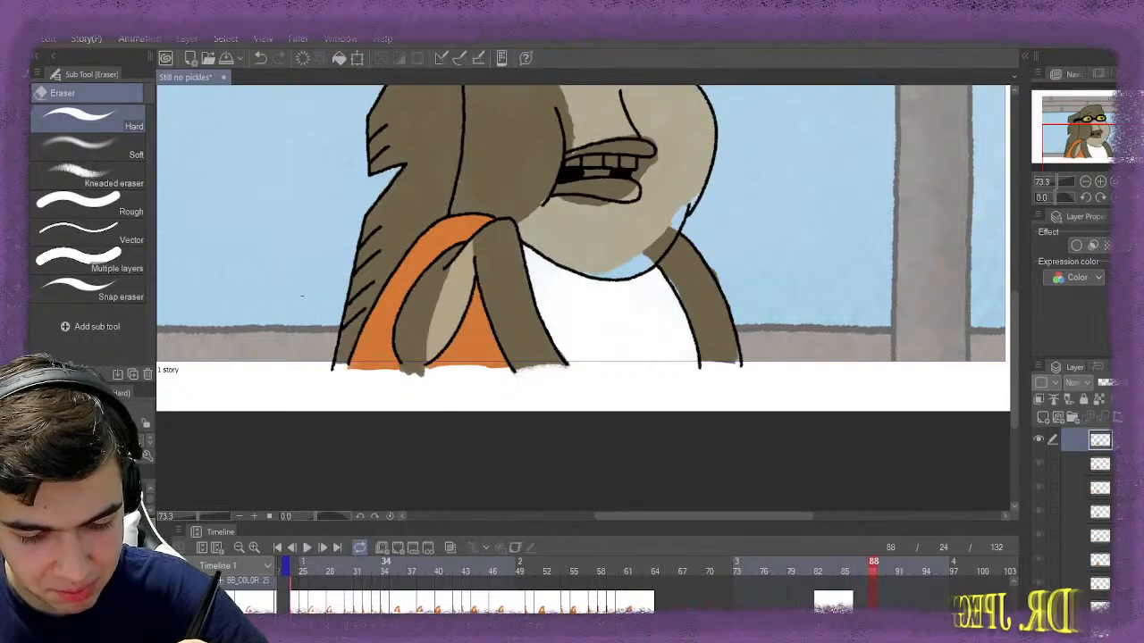
# Inspect frames 44, 47 and 52 individually for remaining colouring errors around the vest and chin
pyautogui.click(466, 571)
pyautogui.moveTo(485, 570); pyautogui.dragTo(503, 570)
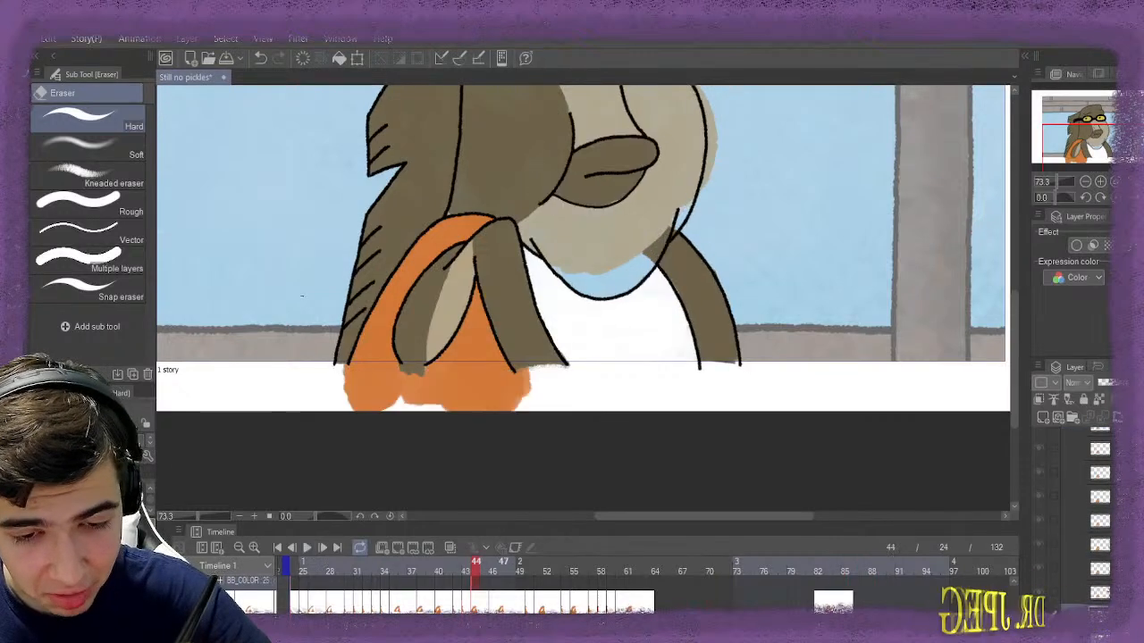
pyautogui.click(503, 570)
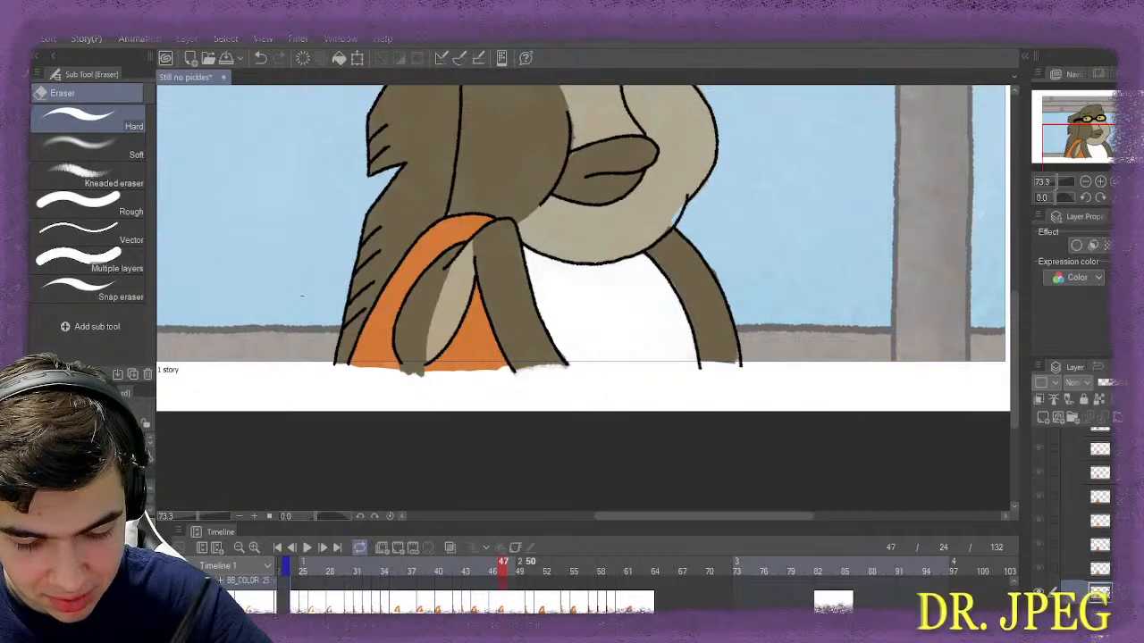
pyautogui.click(529, 570)
pyautogui.click(548, 570)
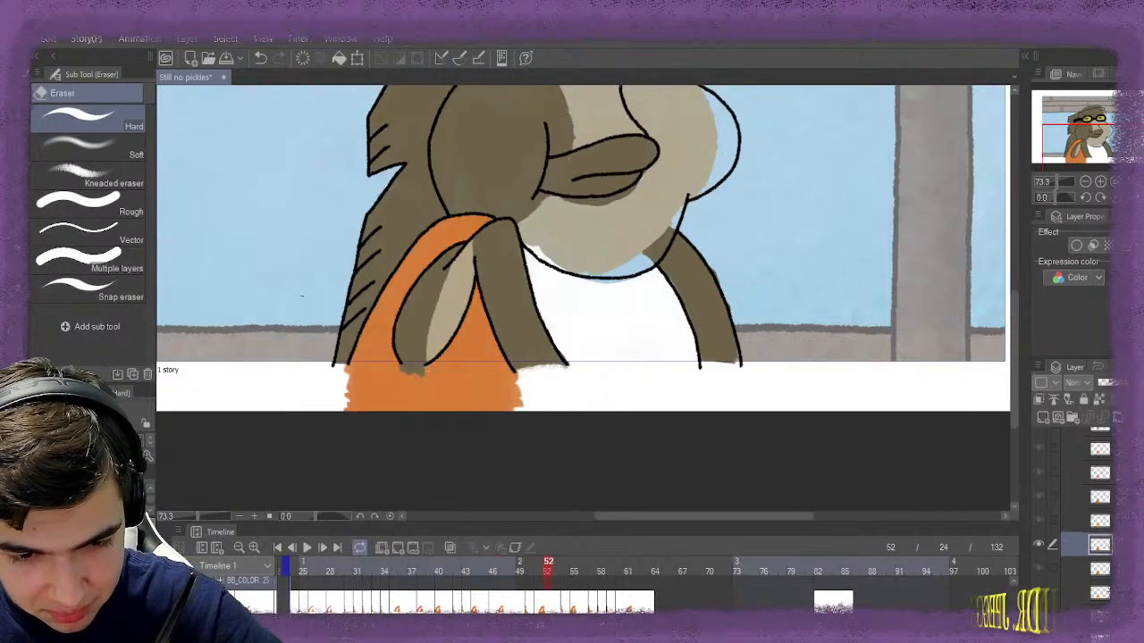
# On frame 52, pick the shirt's white and cover the blue strip below the chin line with the Gouache brush
pyautogui.scroll(1, 554, 233)
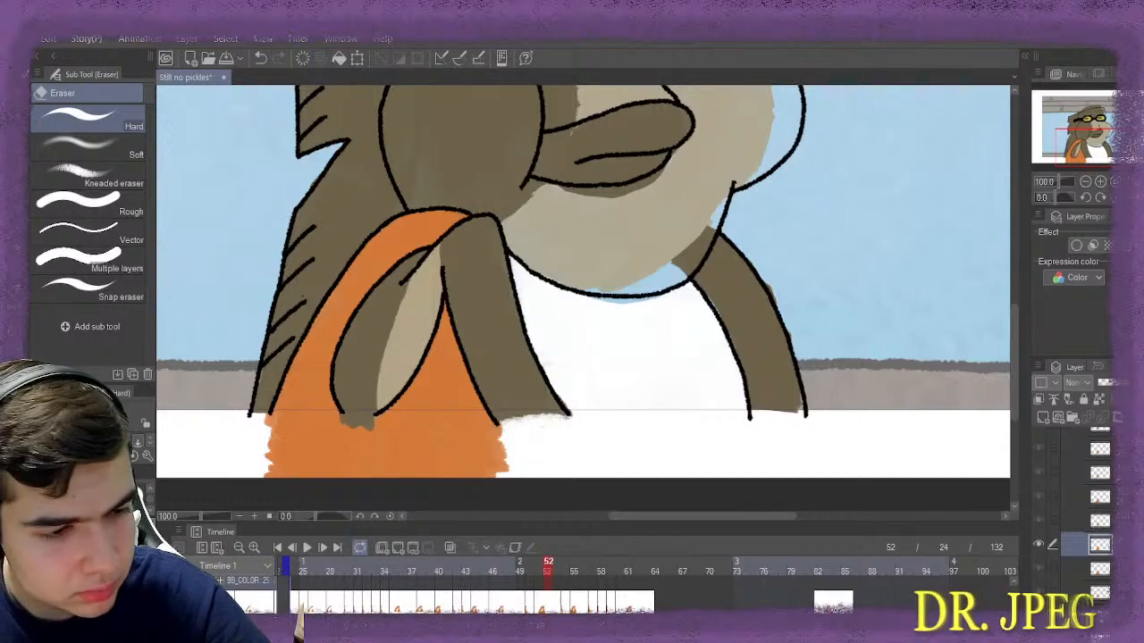
pyautogui.press('i')
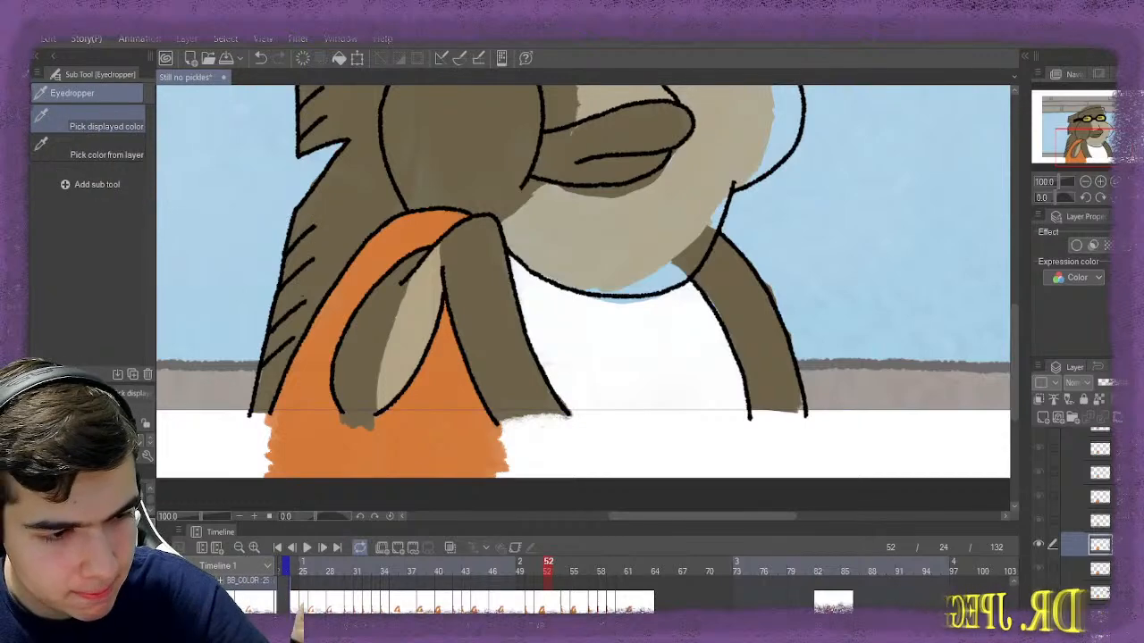
pyautogui.press('b')
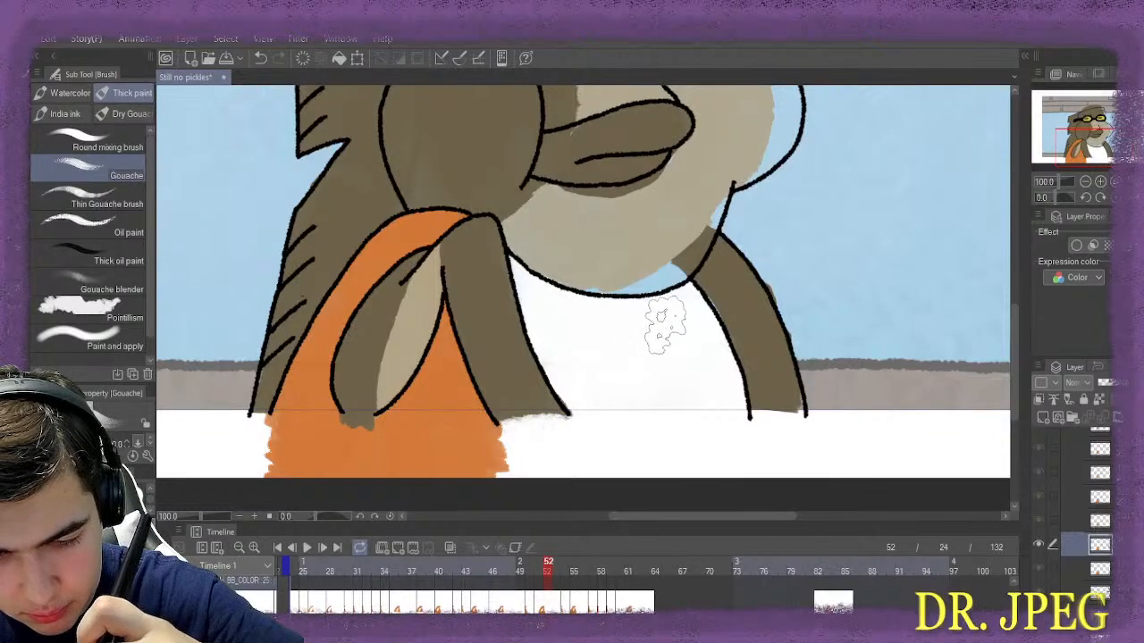
pyautogui.press('e')
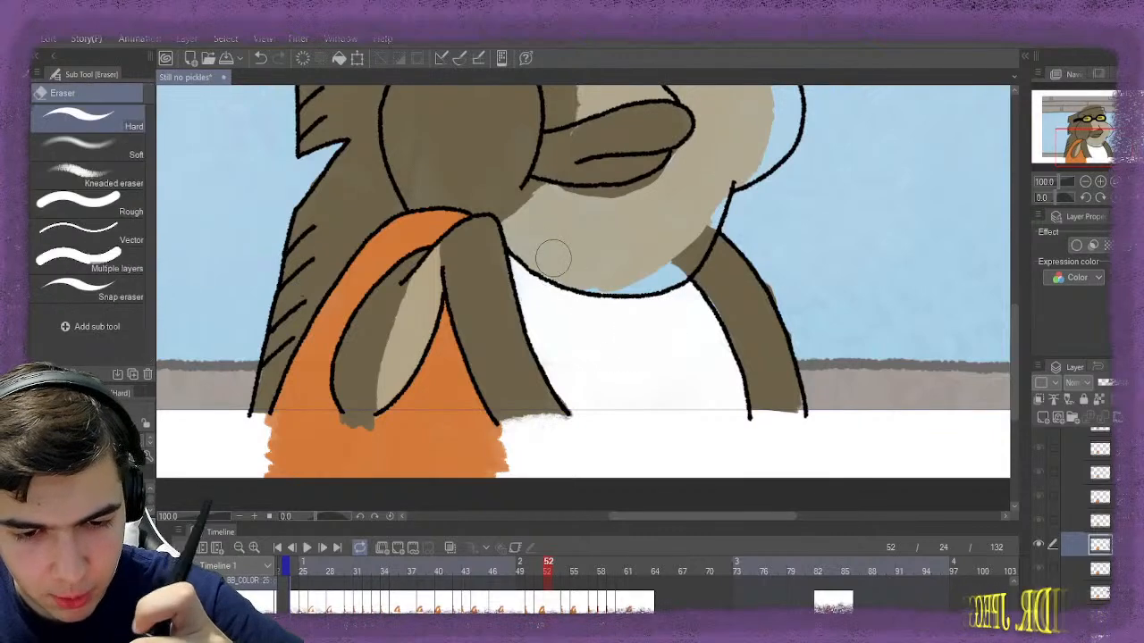
pyautogui.scroll(2, 554, 255)
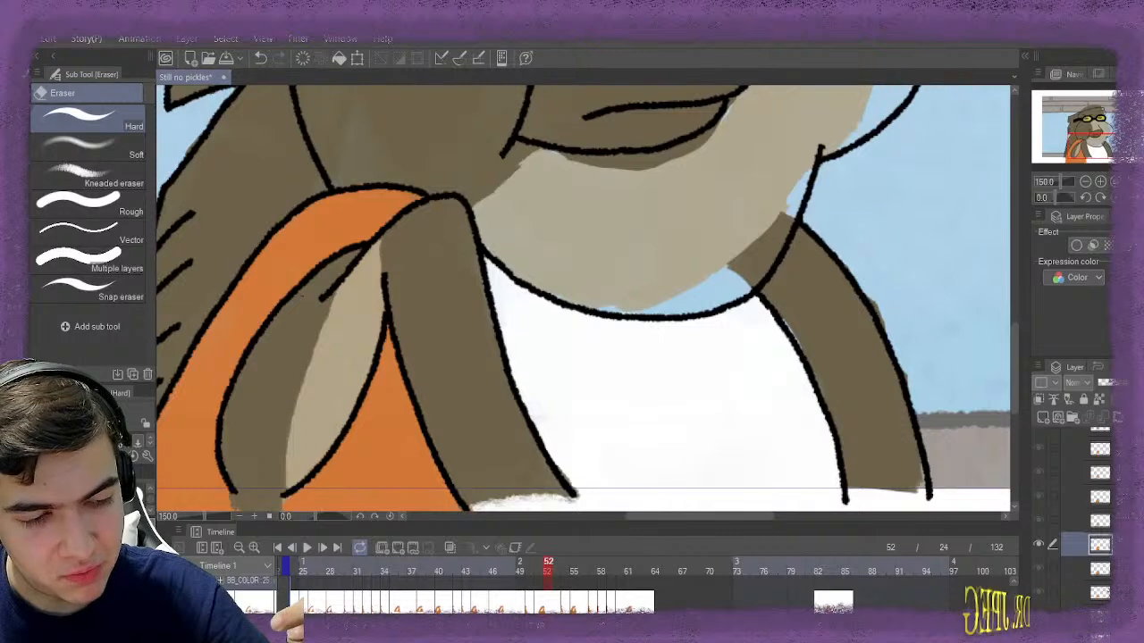
pyautogui.press('b')
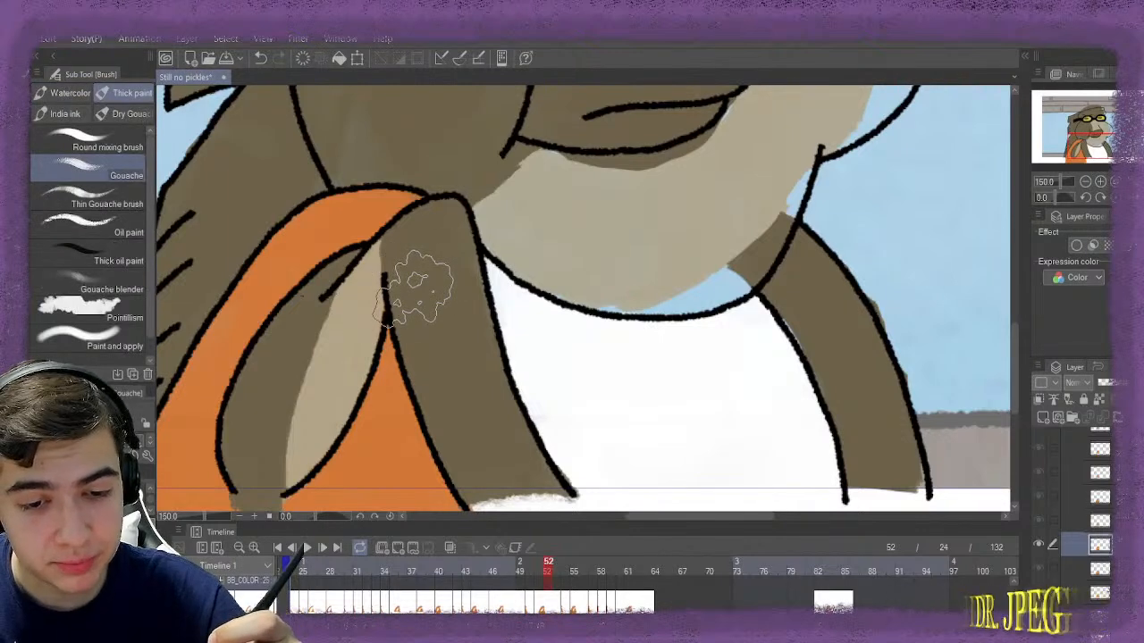
pyautogui.scroll(-2, 416, 285)
pyautogui.scroll(-3, 408, 294)
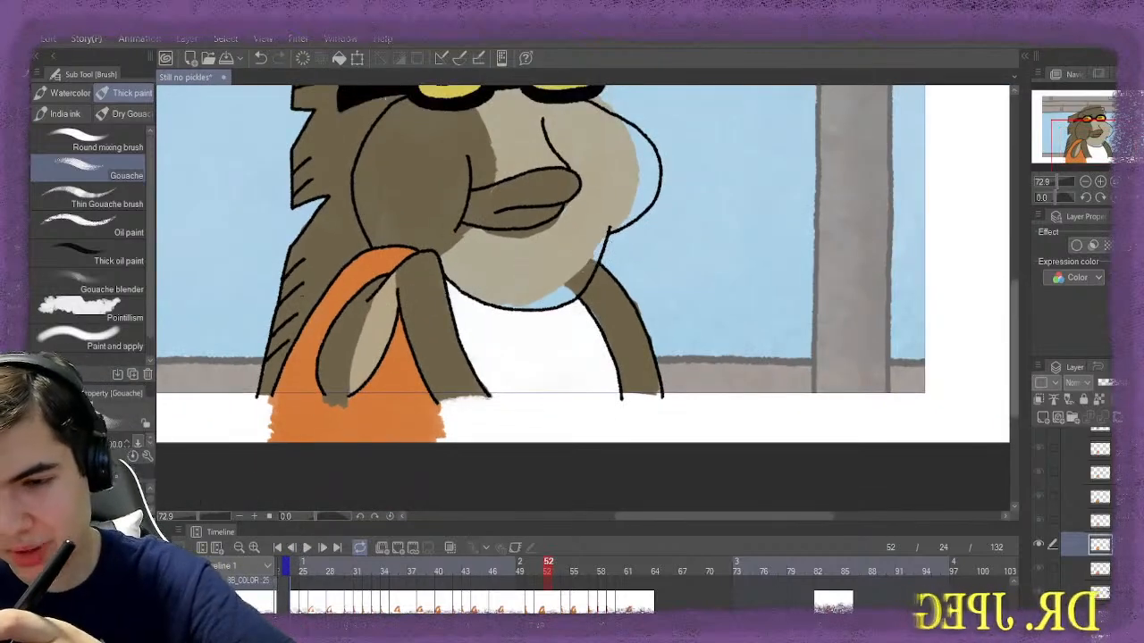
# On frame 52, paint white over the orange vest overspill below the canvas edge with the Gouache brush
pyautogui.moveTo(1014, 375); pyautogui.dragTo(1014, 347)
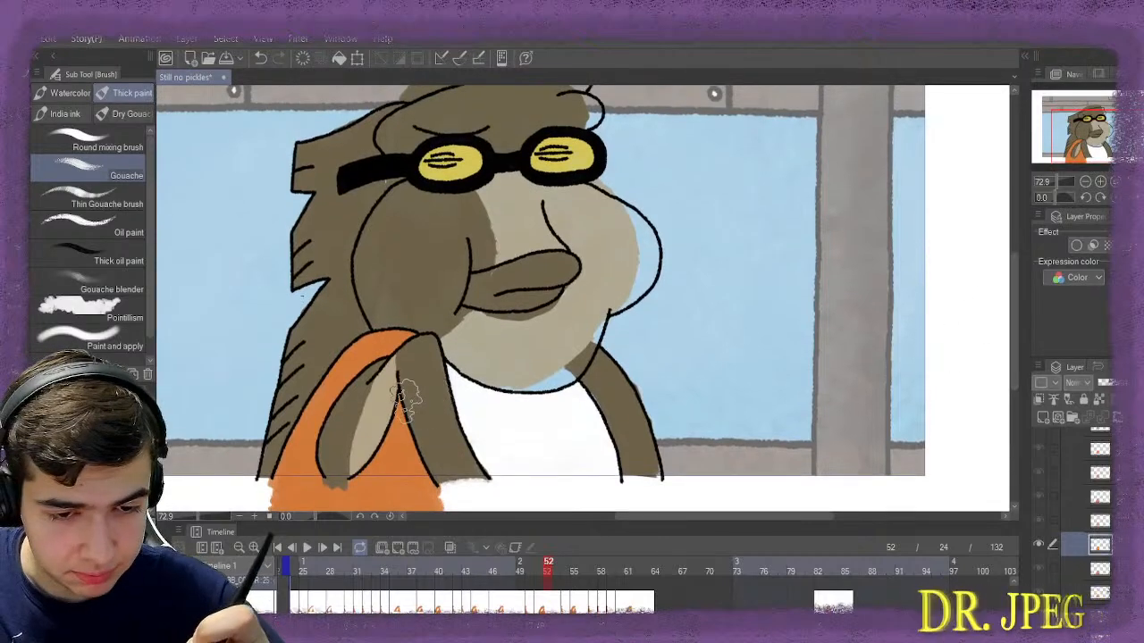
pyautogui.scroll(2, 386, 355)
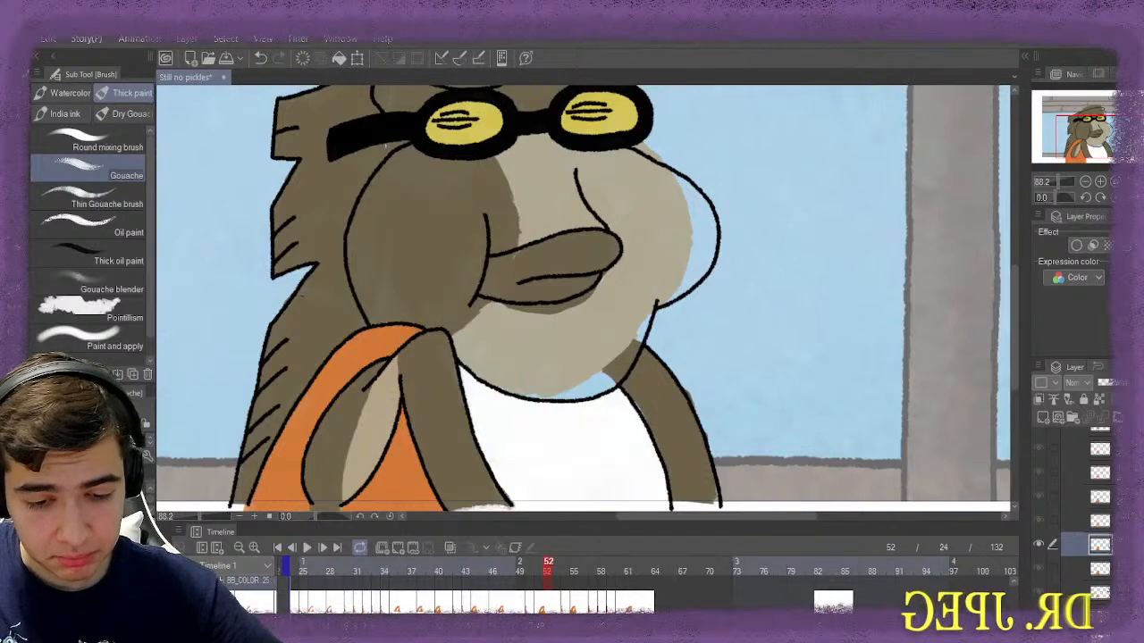
pyautogui.scroll(1, 429, 427)
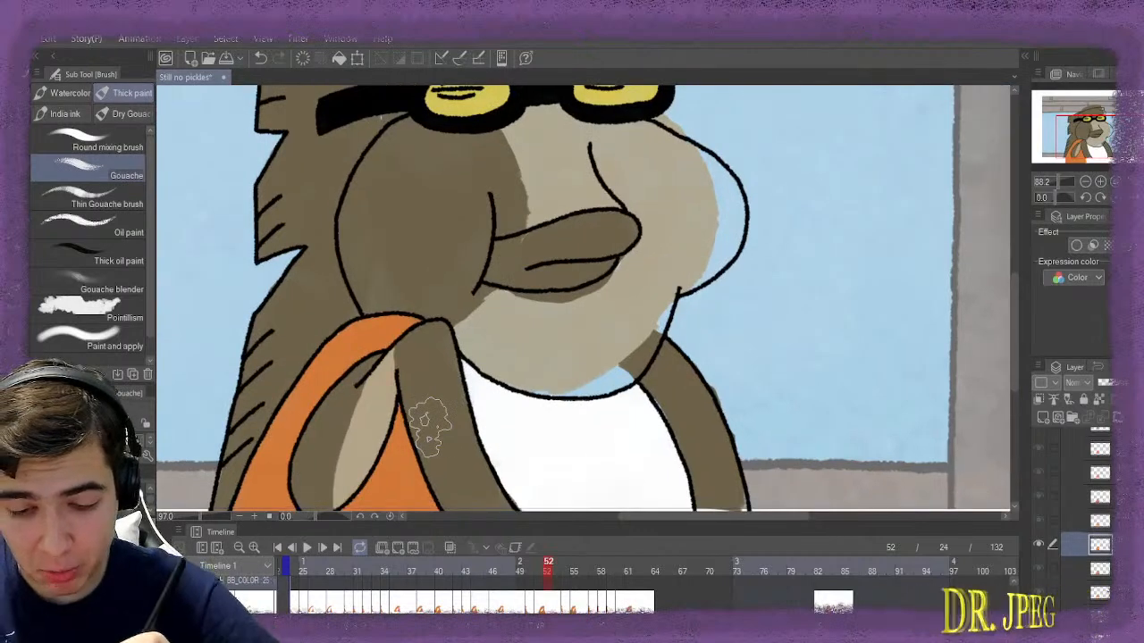
pyautogui.scroll(4, 429, 427)
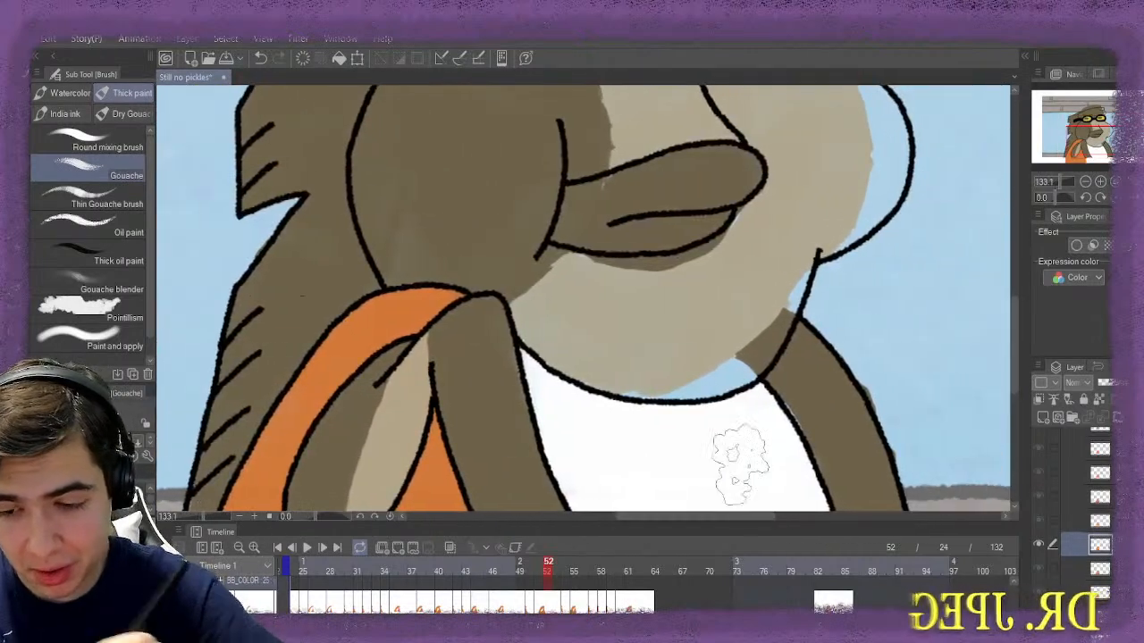
pyautogui.moveTo(1014, 344); pyautogui.dragTo(1014, 382)
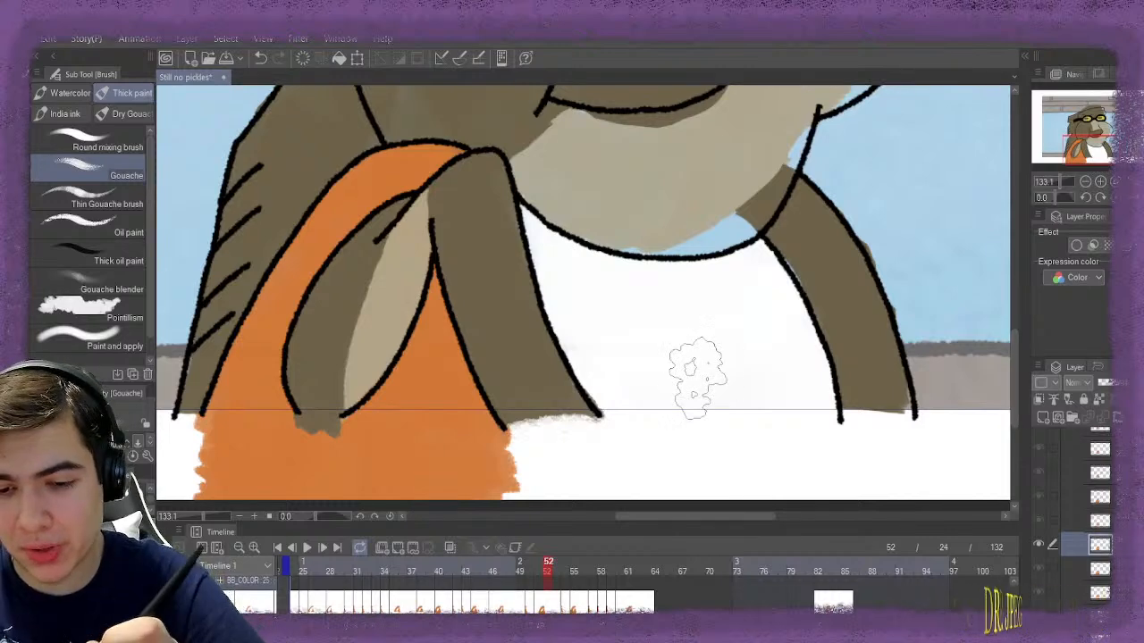
pyautogui.moveTo(518, 458)
pyautogui.mouseDown()
pyautogui.moveTo(398, 477)
pyautogui.moveTo(542, 482)
pyautogui.moveTo(487, 470)
pyautogui.moveTo(454, 480)
pyautogui.moveTo(184, 468)
pyautogui.moveTo(527, 473)
pyautogui.moveTo(492, 469)
pyautogui.mouseUp()
pyautogui.moveTo(488, 472); pyautogui.dragTo(183, 463)
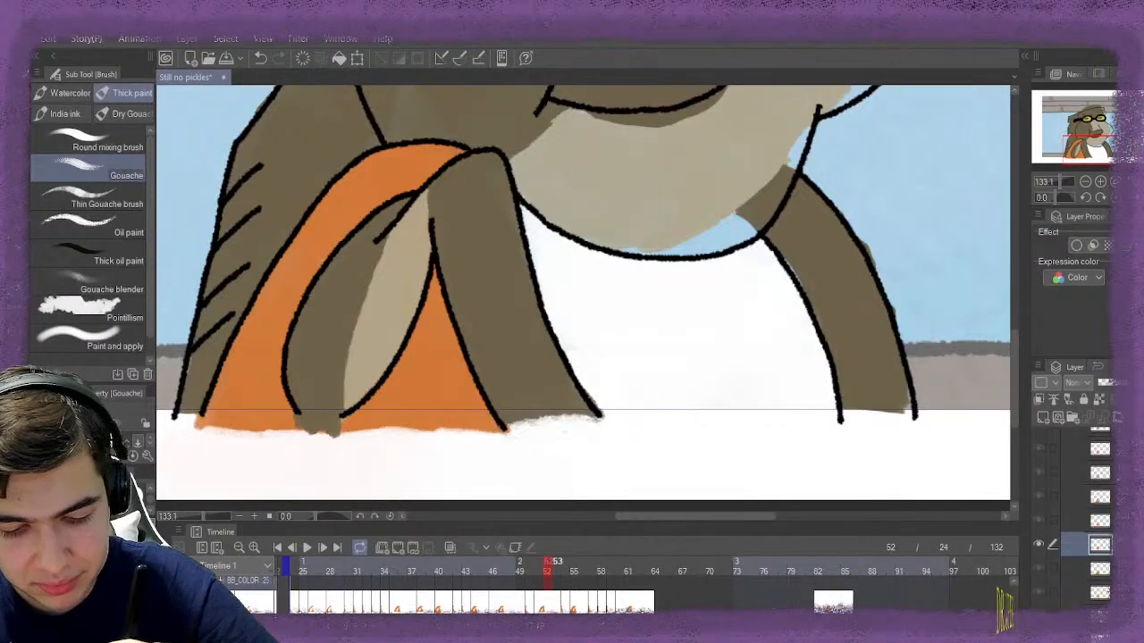
# On frame 55, remove the orange vest overspill below the canvas edge with the Hard eraser
pyautogui.press('Right')
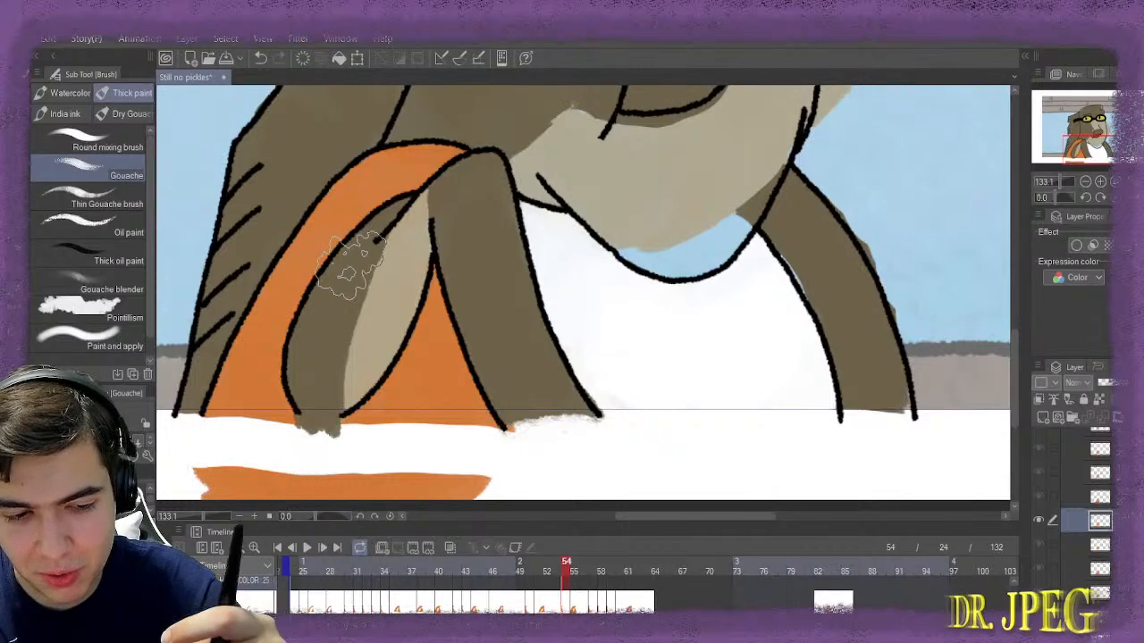
pyautogui.hotkey('ctrl', 'z')
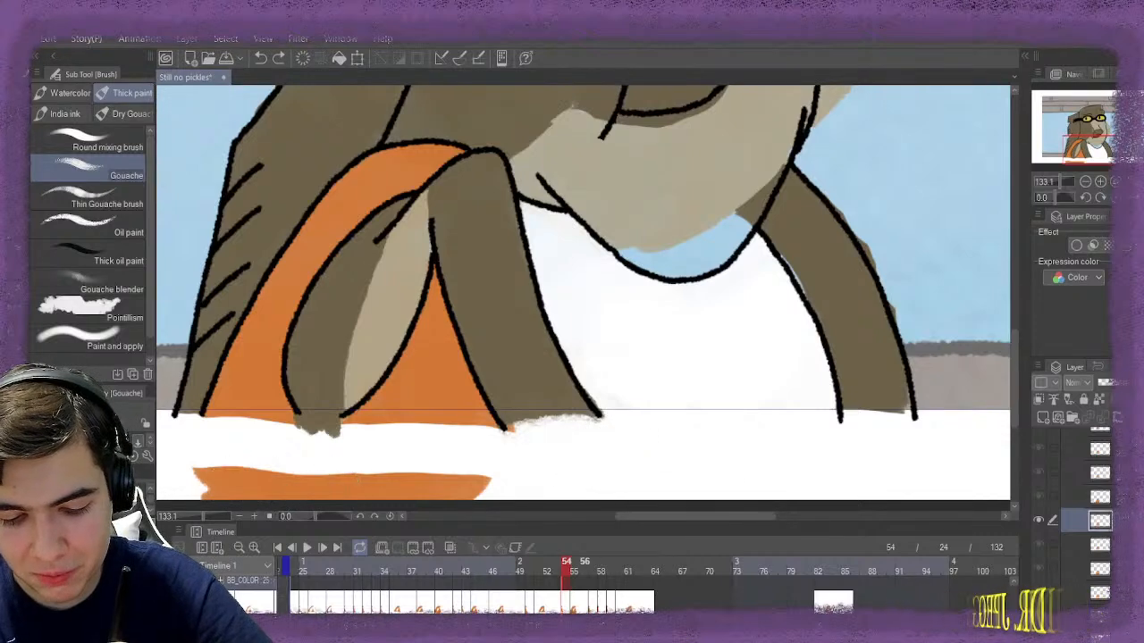
pyautogui.click(575, 566)
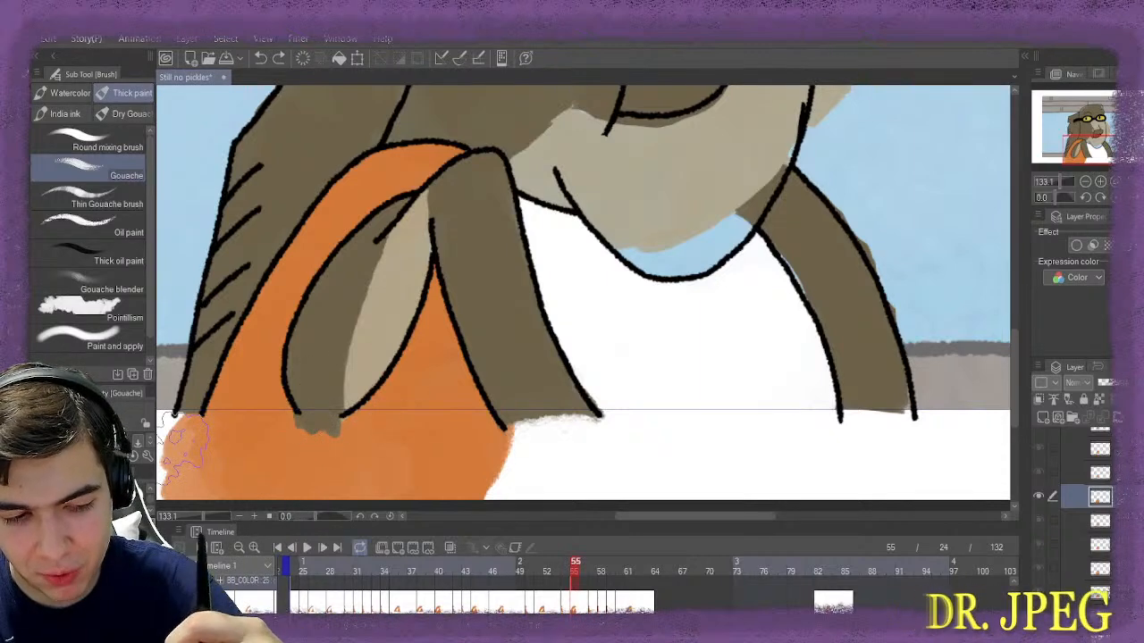
pyautogui.moveTo(183, 442); pyautogui.dragTo(294, 429)
pyautogui.press('e')
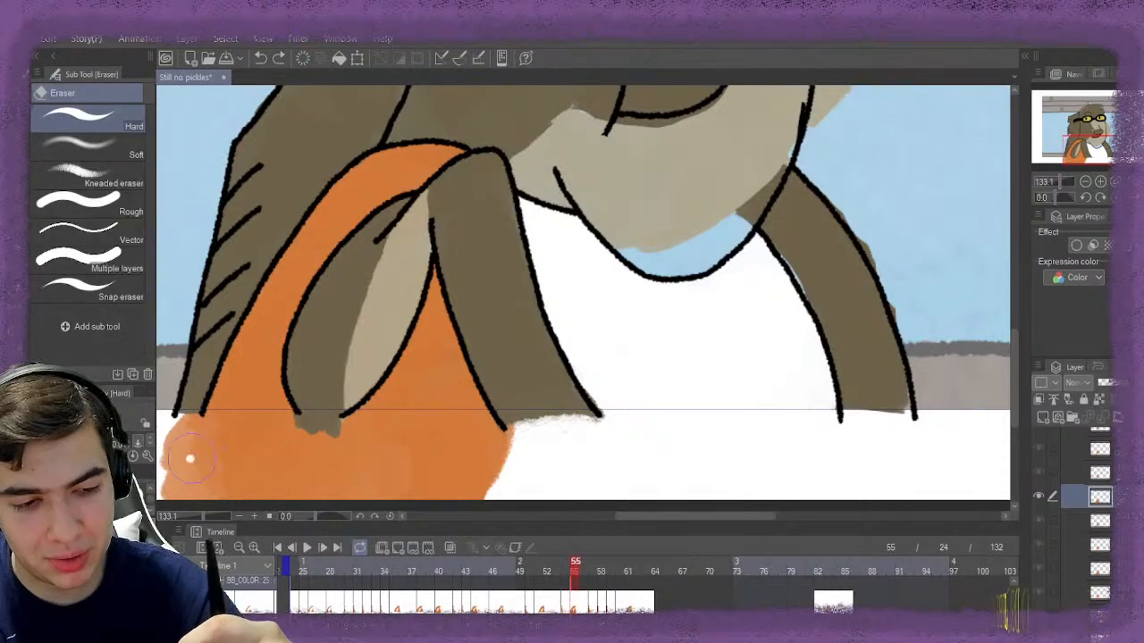
pyautogui.moveTo(190, 458)
pyautogui.mouseDown()
pyautogui.moveTo(487, 448)
pyautogui.moveTo(465, 460)
pyautogui.moveTo(482, 484)
pyautogui.moveTo(441, 498)
pyautogui.moveTo(237, 493)
pyautogui.mouseUp()
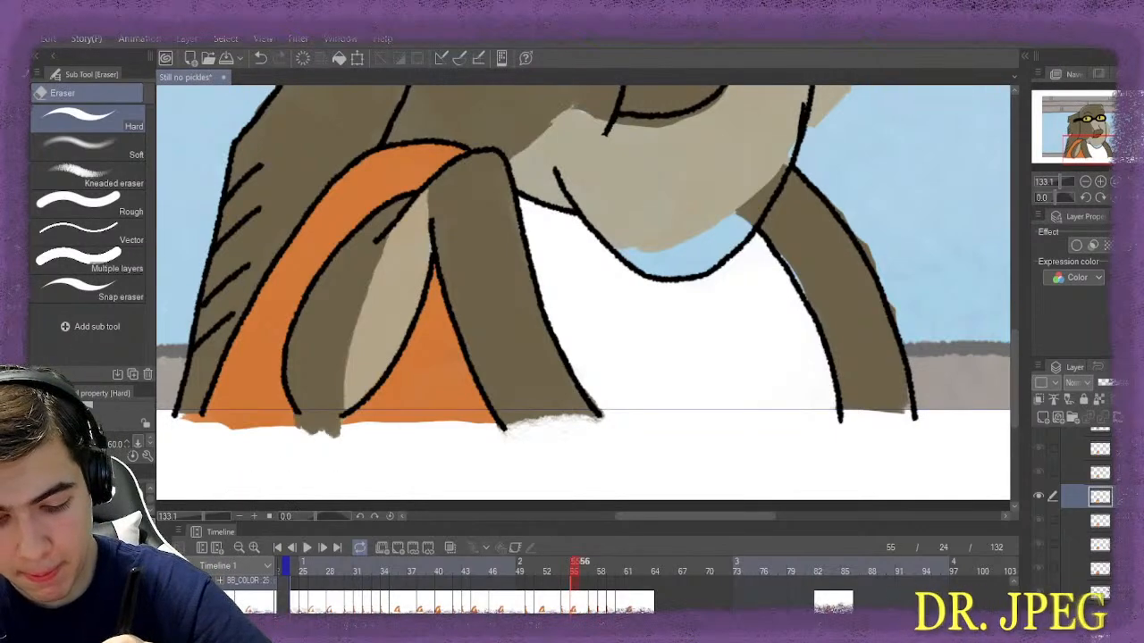
# Step through frames 57 to 60 and frame 82, checking the vest colour for overspill below the canvas edge
pyautogui.press('Right')
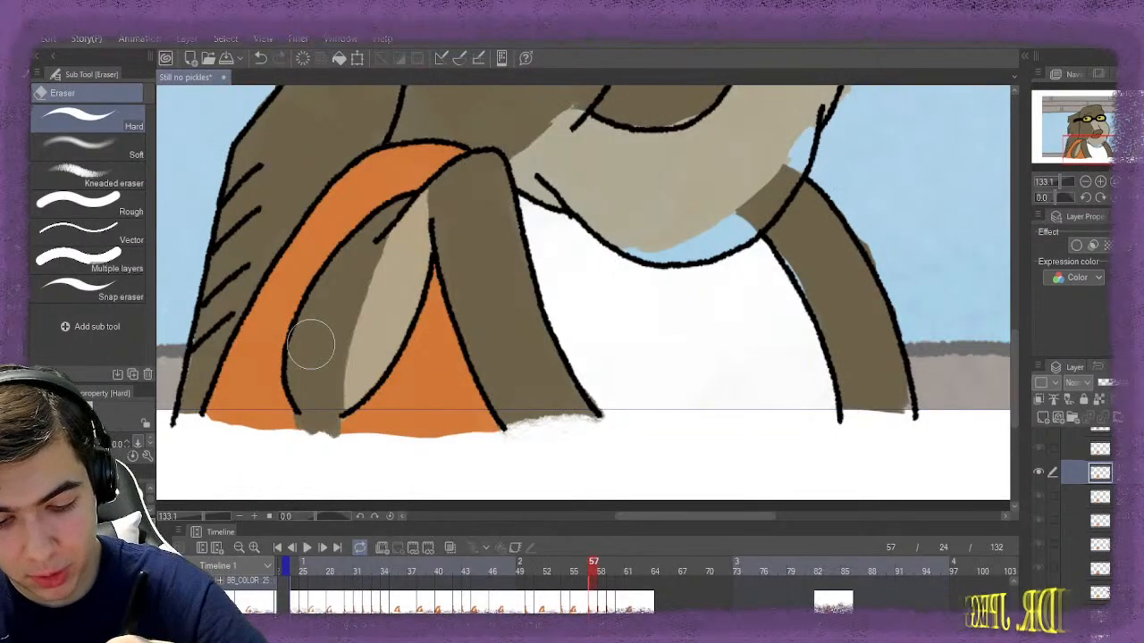
pyautogui.press('Right')
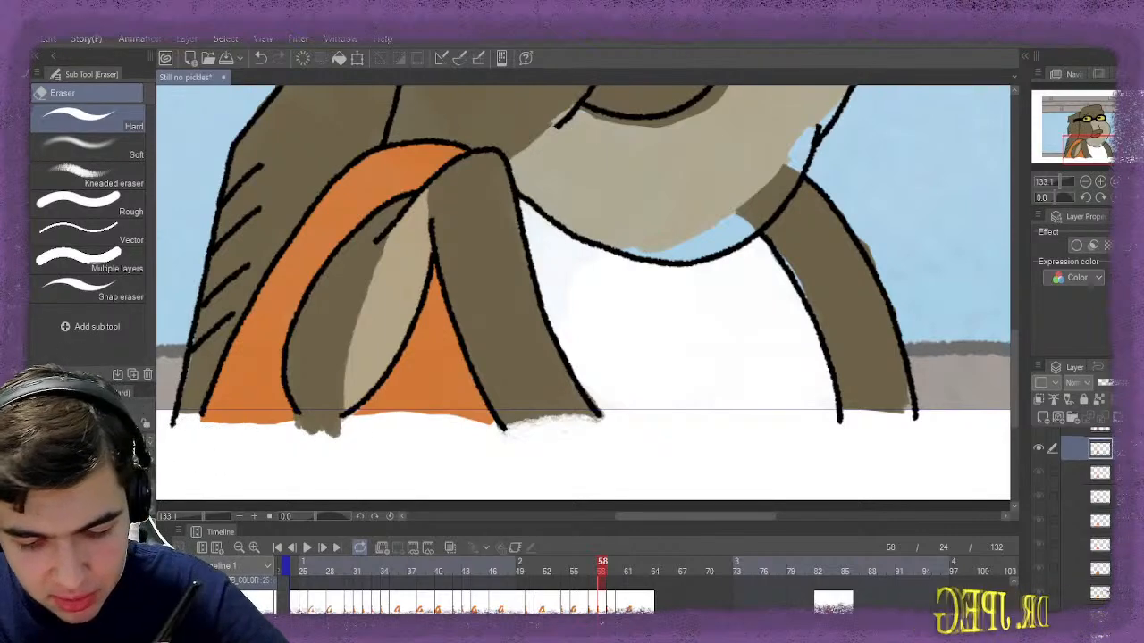
pyautogui.press('.')
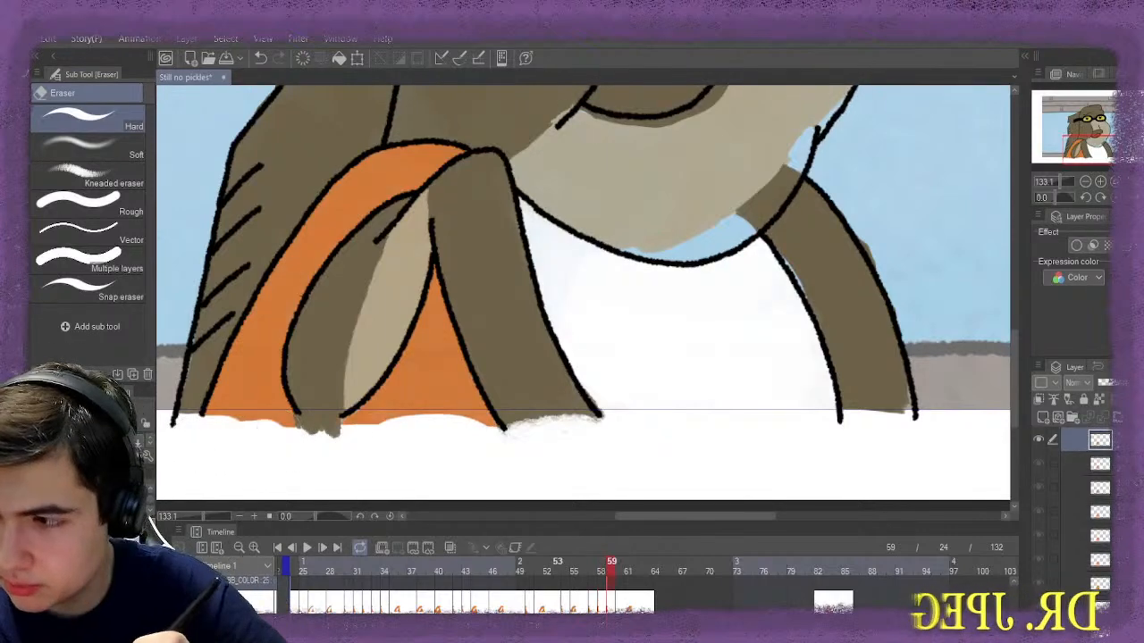
pyautogui.press('.')
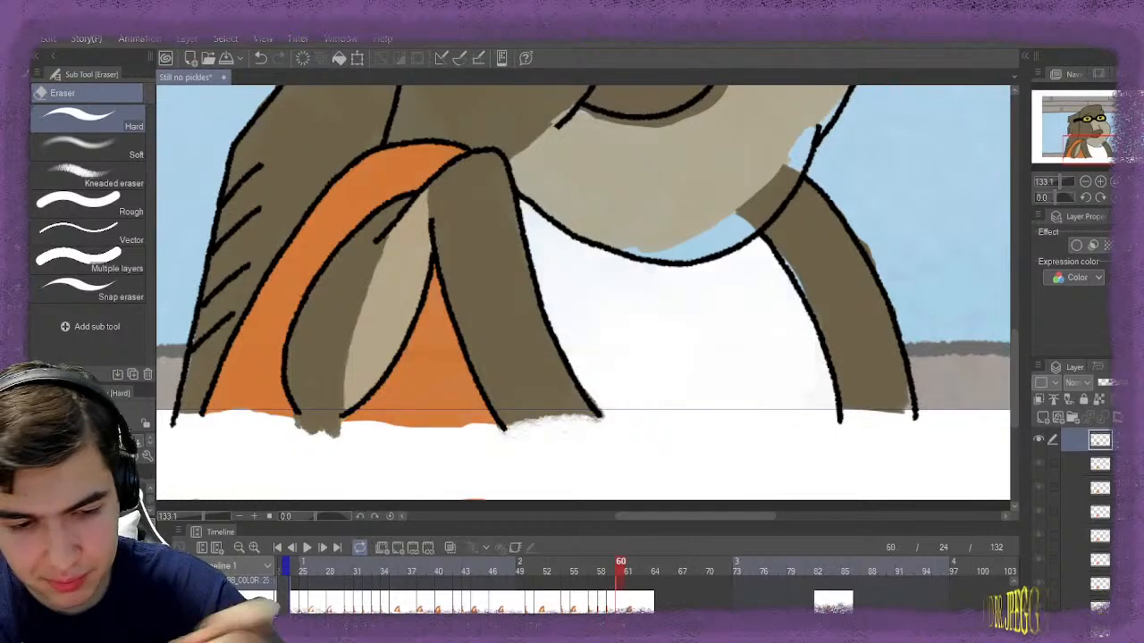
pyautogui.press('.')
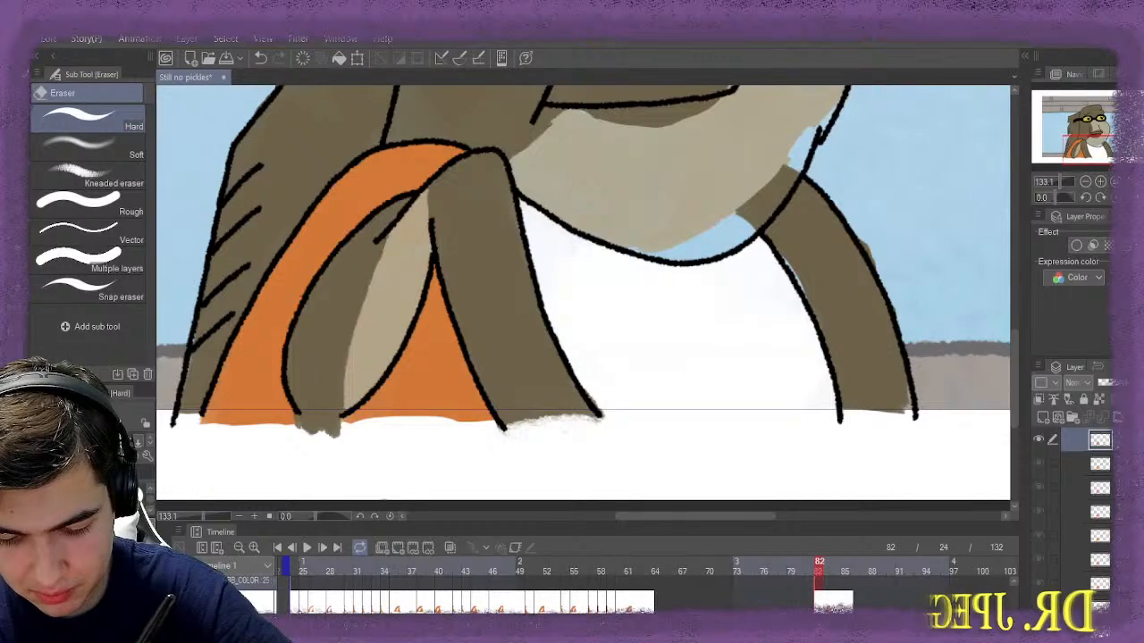
# Play the animation from frame 24 to check the vest and shirt colouring, and stop at frame 53
pyautogui.hscroll(5, 648, 585)
pyautogui.hscroll(-9, 648, 585)
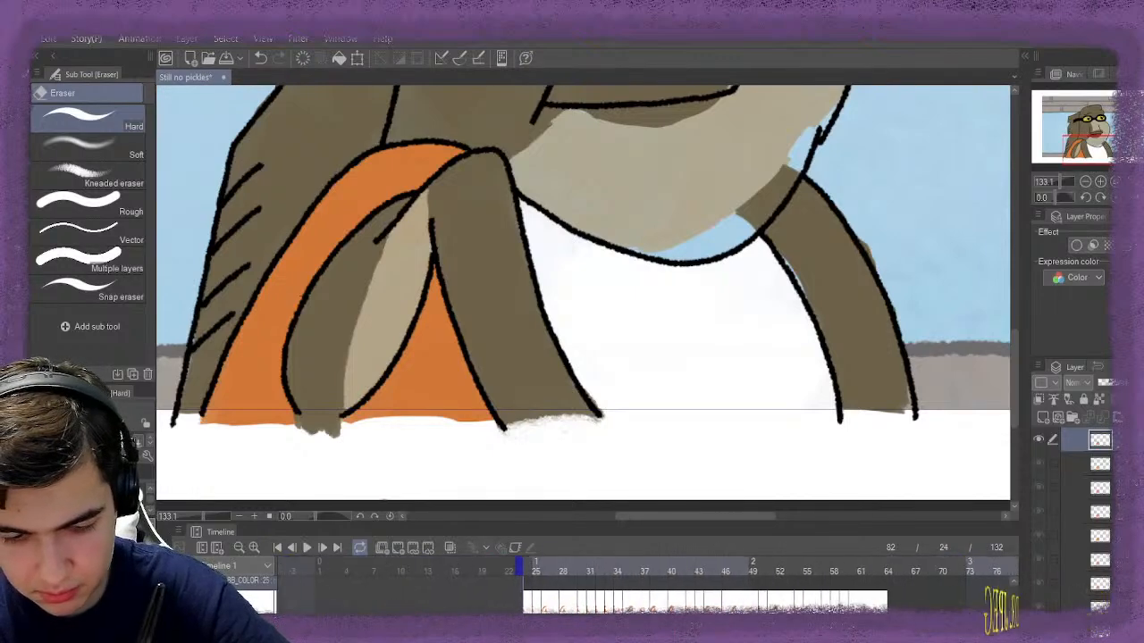
pyautogui.click(526, 562)
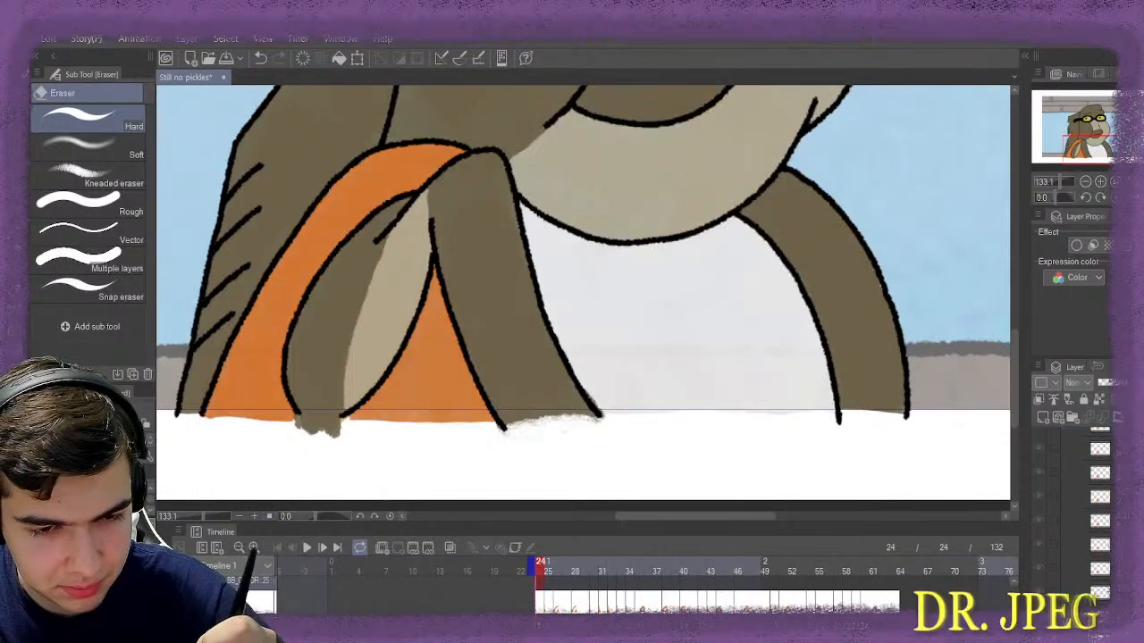
pyautogui.press('space')
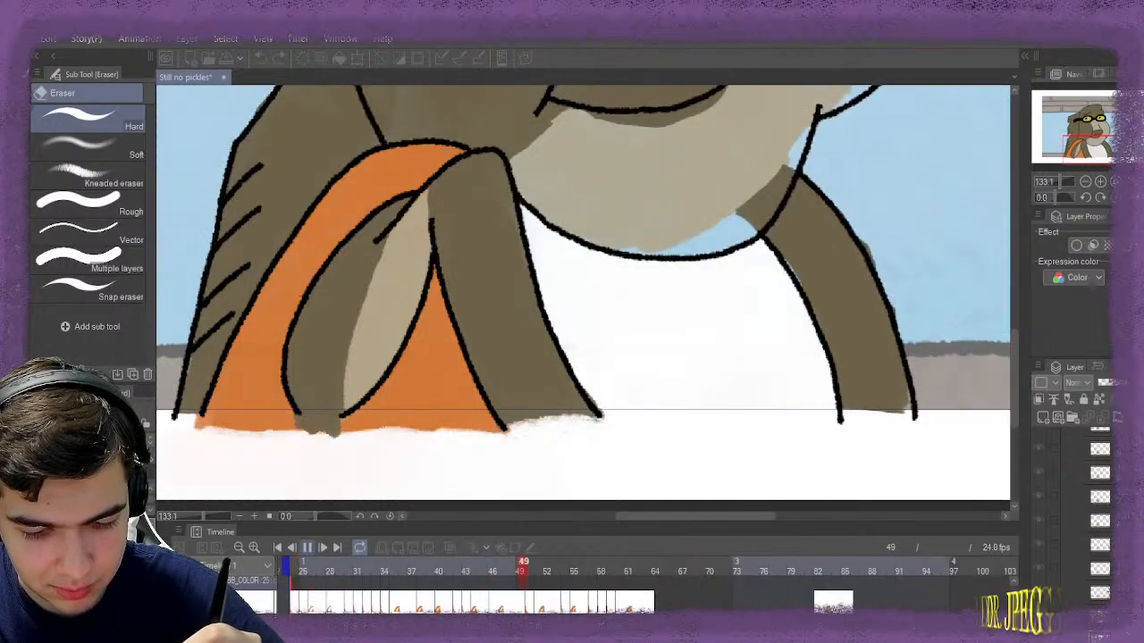
pyautogui.press('space')
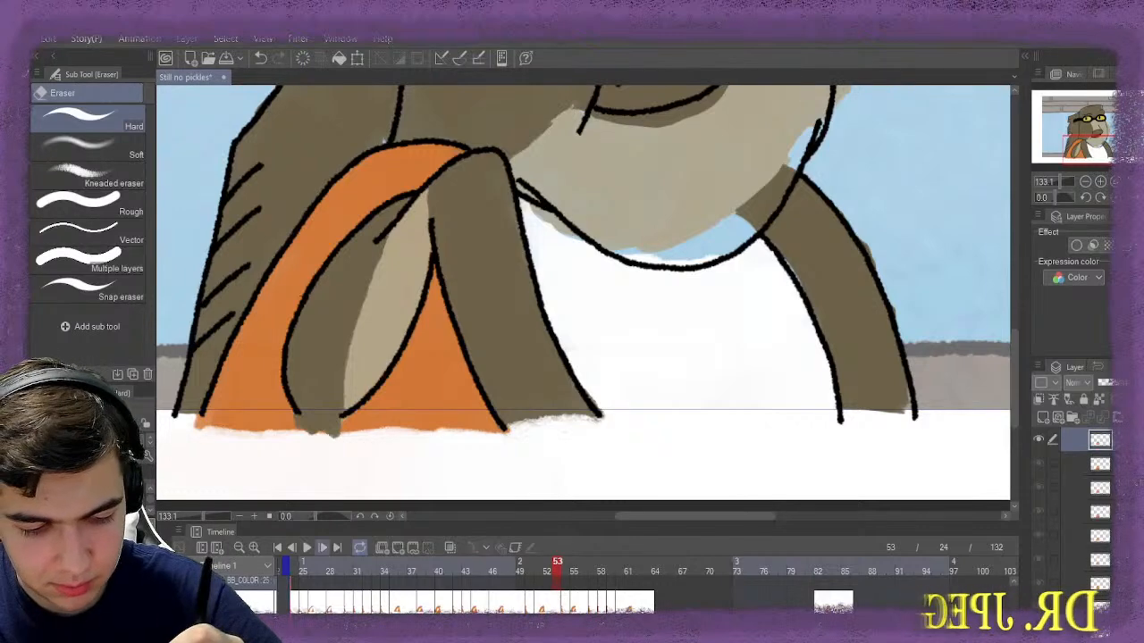
# Add a new blank colour cel at frame 53 and ready the Gouache brush for painting
pyautogui.hotkey('ctrl', 'z')
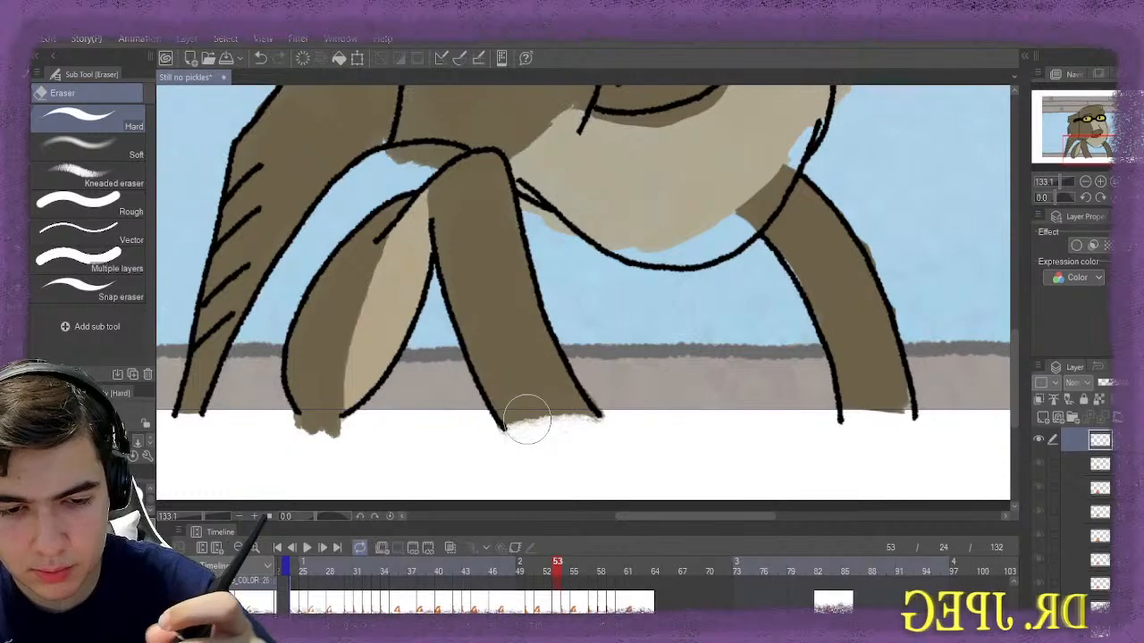
pyautogui.scroll(1, 528, 420)
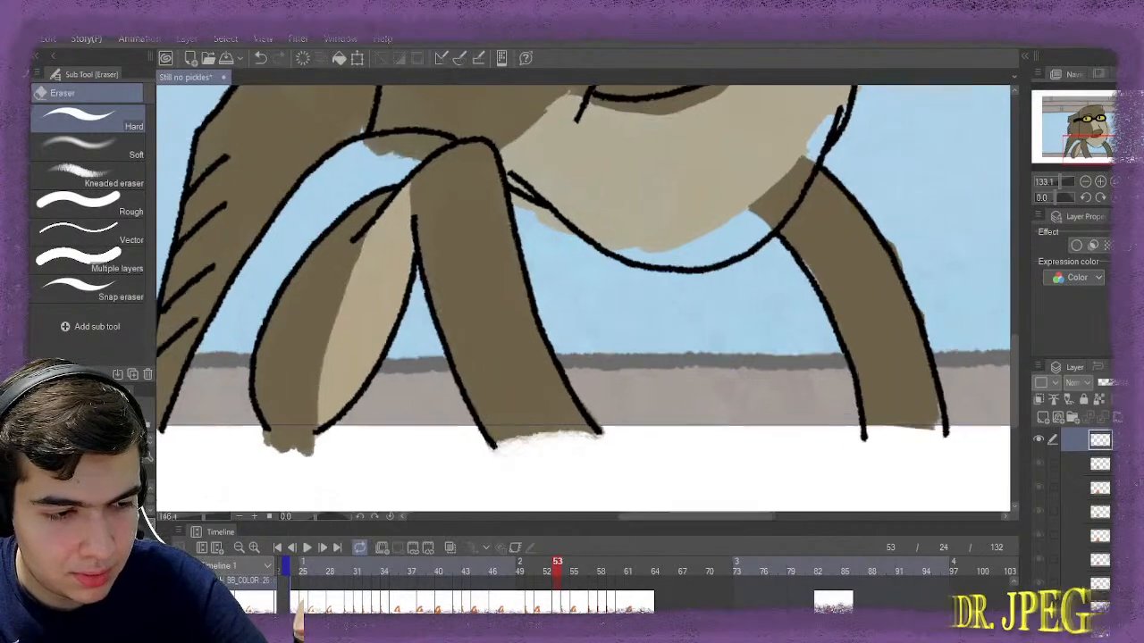
pyautogui.press('b')
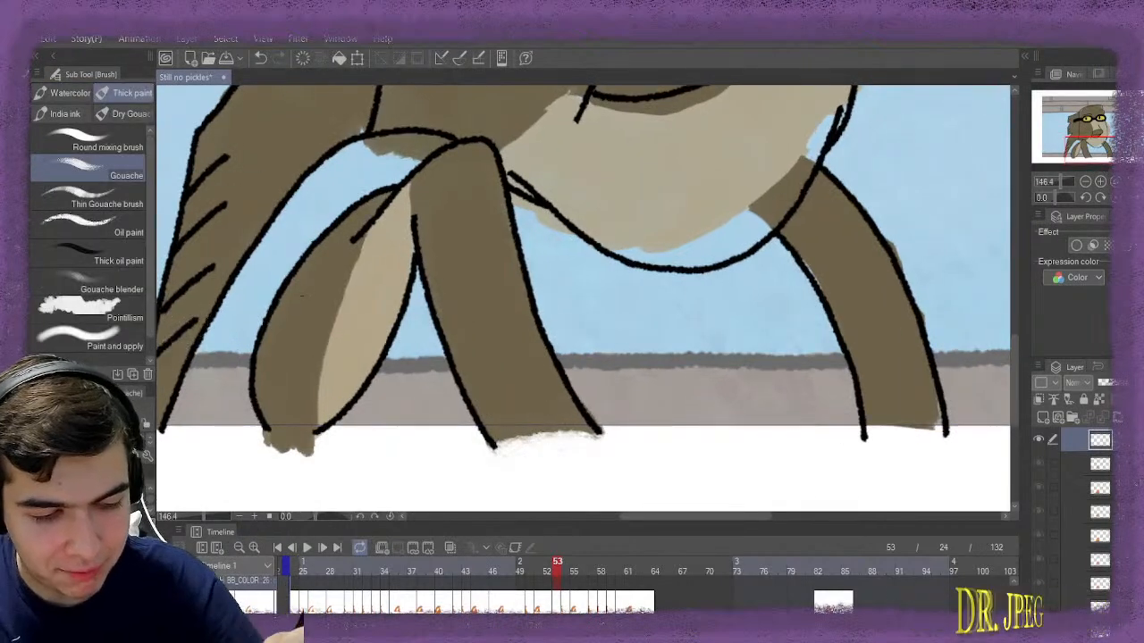
# Pick the shirt's white on frame 52 and paint the shirt area on frame 53 with the Gouache brush
pyautogui.hotkey('ctrl', 'Left')
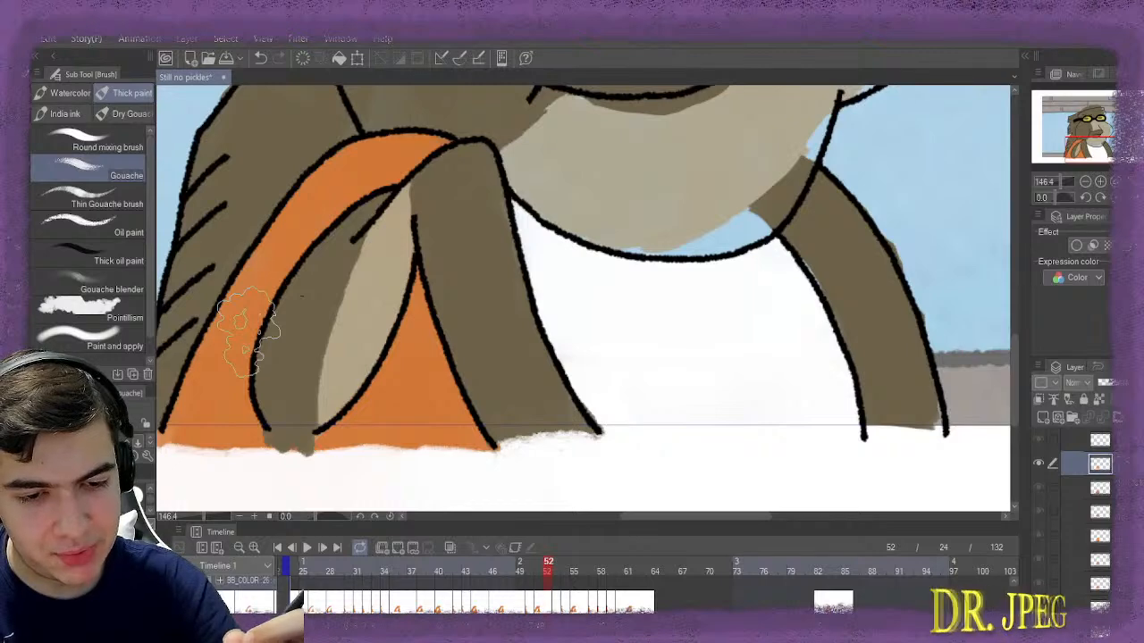
pyautogui.moveTo(248, 330); pyautogui.dragTo(343, 317)
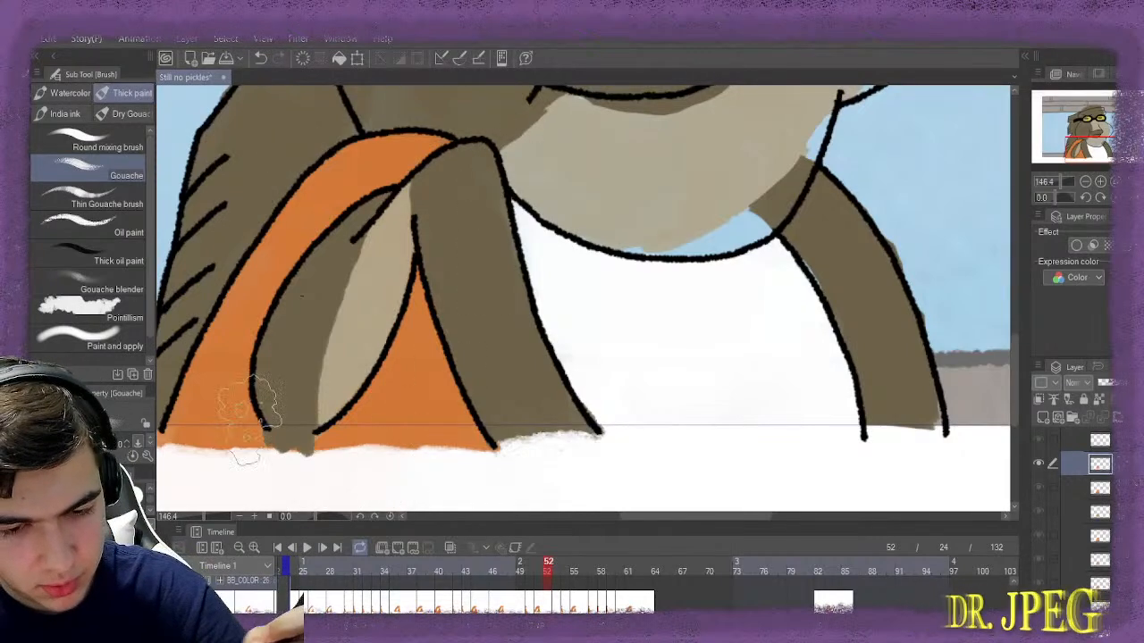
pyautogui.press('i')
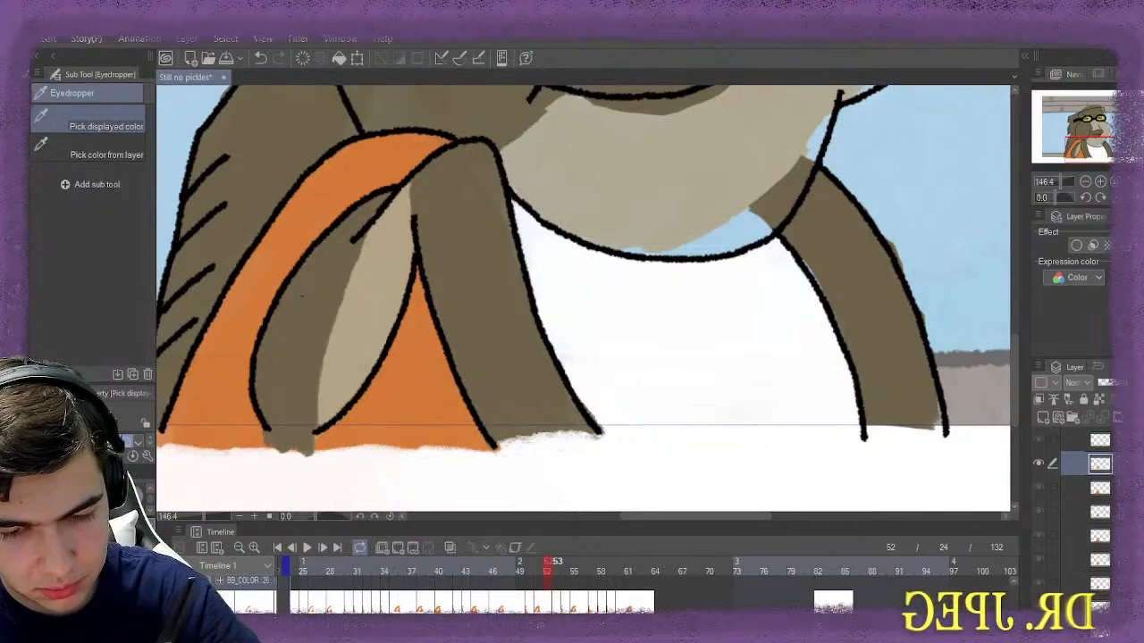
pyautogui.press('Right')
pyautogui.press('b')
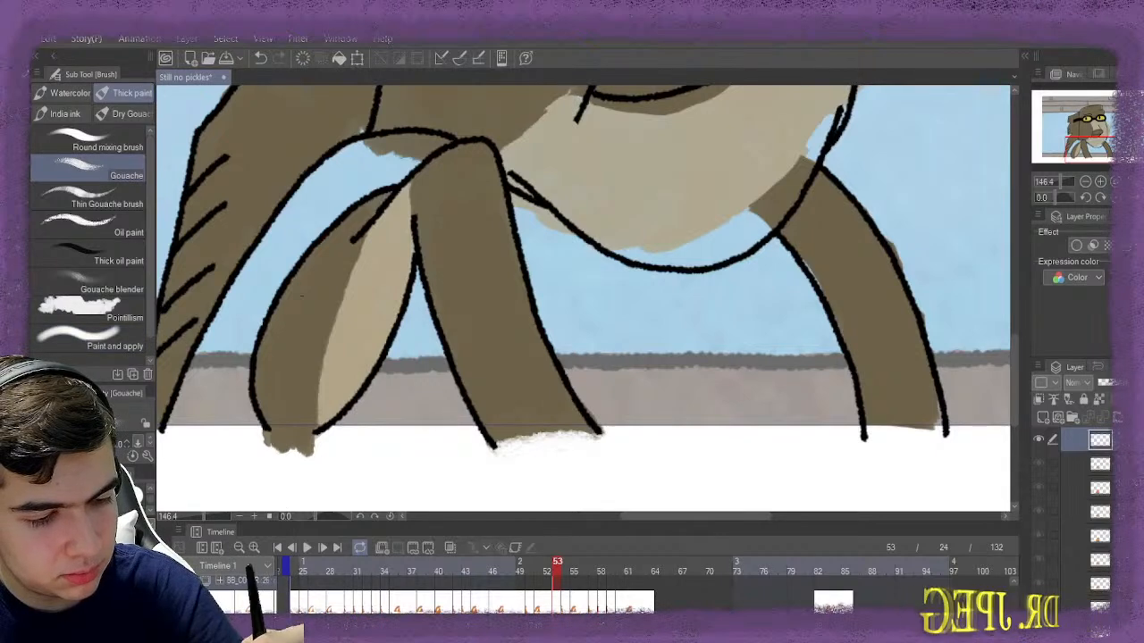
pyautogui.moveTo(536, 223)
pyautogui.mouseDown()
pyautogui.moveTo(592, 319)
pyautogui.moveTo(652, 349)
pyautogui.moveTo(751, 344)
pyautogui.moveTo(826, 384)
pyautogui.moveTo(745, 319)
pyautogui.moveTo(759, 307)
pyautogui.moveTo(689, 318)
pyautogui.moveTo(702, 358)
pyautogui.moveTo(727, 357)
pyautogui.moveTo(646, 357)
pyautogui.moveTo(653, 342)
pyautogui.mouseUp()
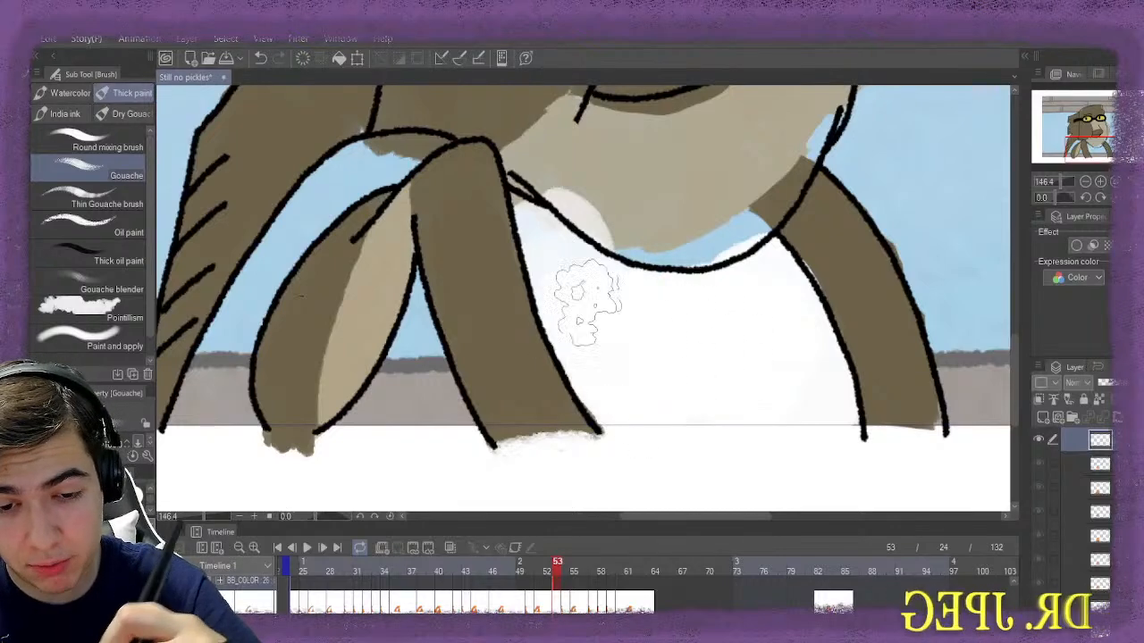
pyautogui.press('e')
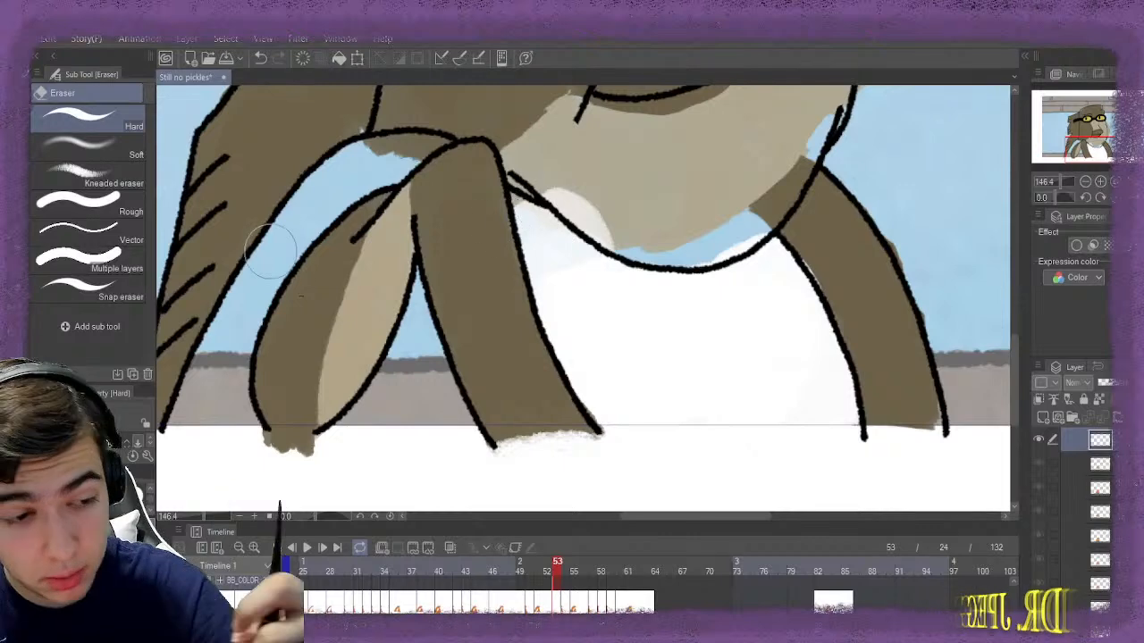
pyautogui.press('b')
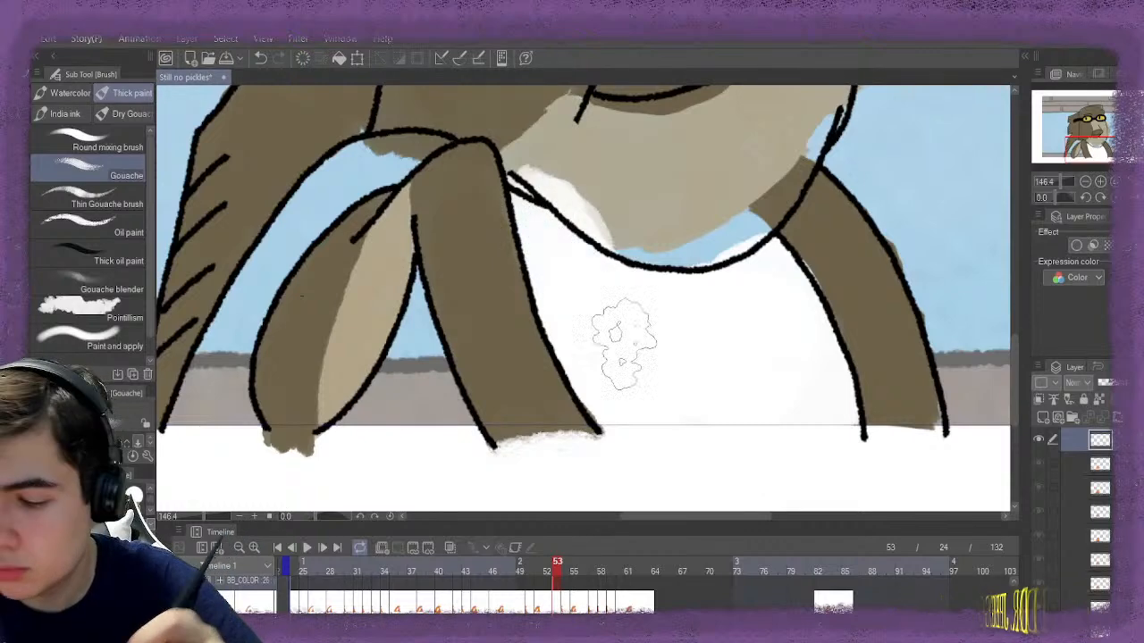
# On frame 53, erase the white overspill above the chin line and along the arms, undoing the last eraser stroke
pyautogui.press('e')
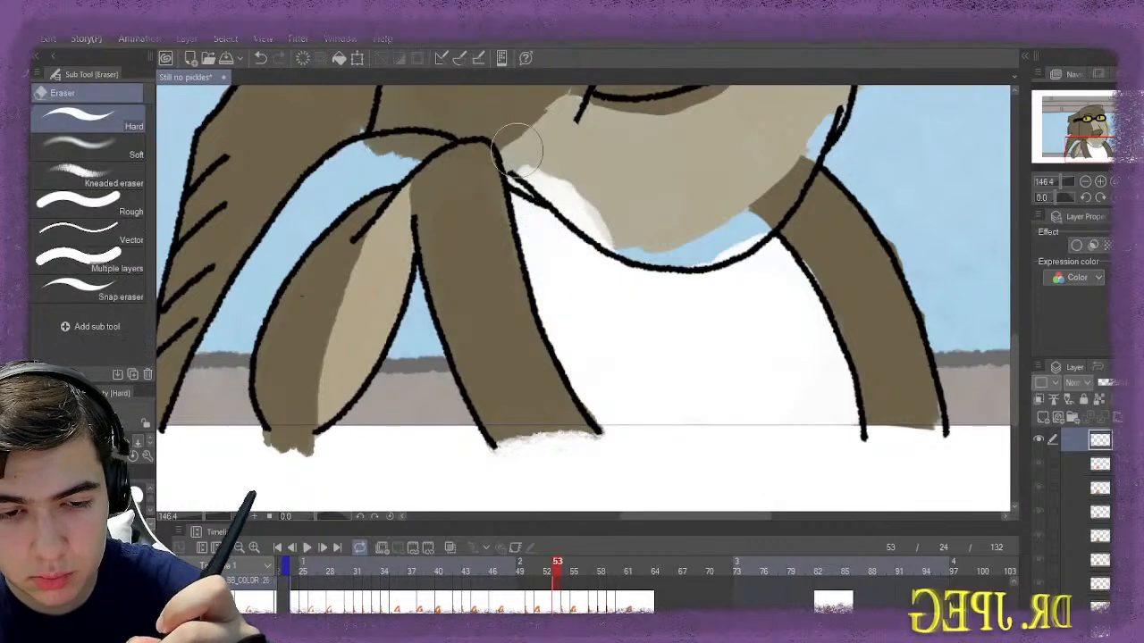
pyautogui.moveTo(526, 135)
pyautogui.mouseDown()
pyautogui.moveTo(584, 188)
pyautogui.moveTo(623, 229)
pyautogui.moveTo(746, 222)
pyautogui.mouseUp()
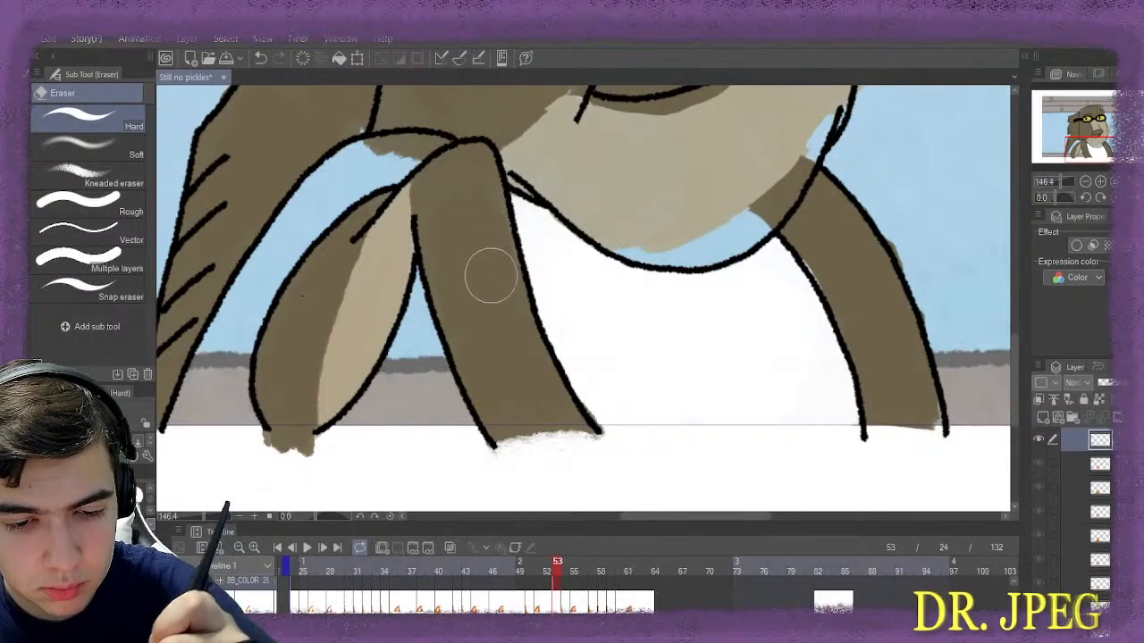
pyautogui.moveTo(500, 327); pyautogui.dragTo(536, 413)
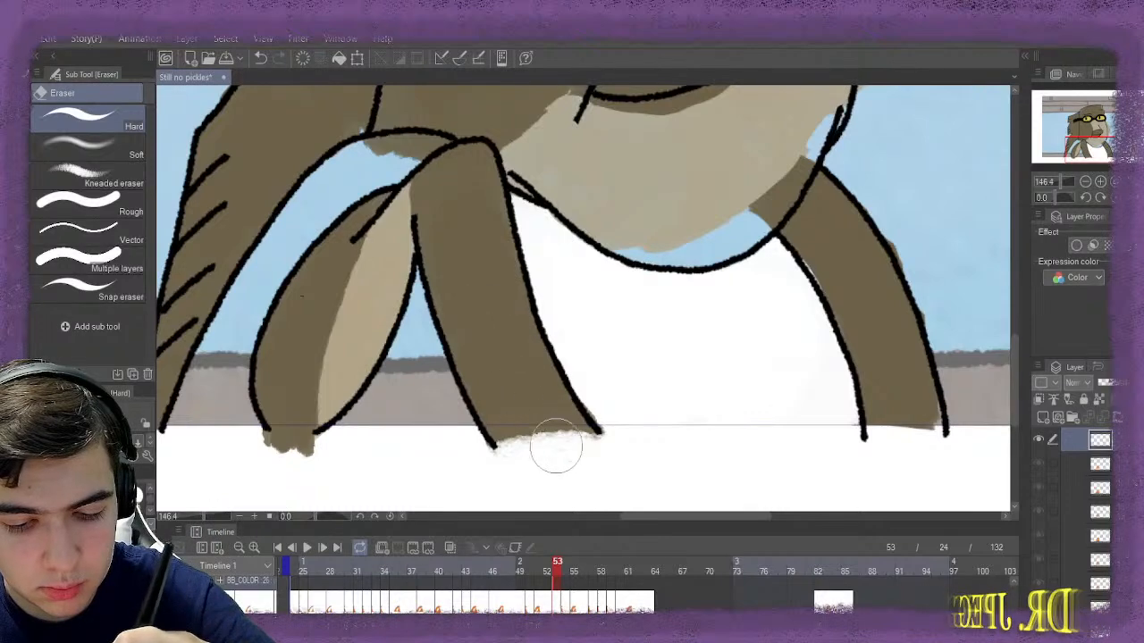
pyautogui.moveTo(817, 230); pyautogui.dragTo(837, 264)
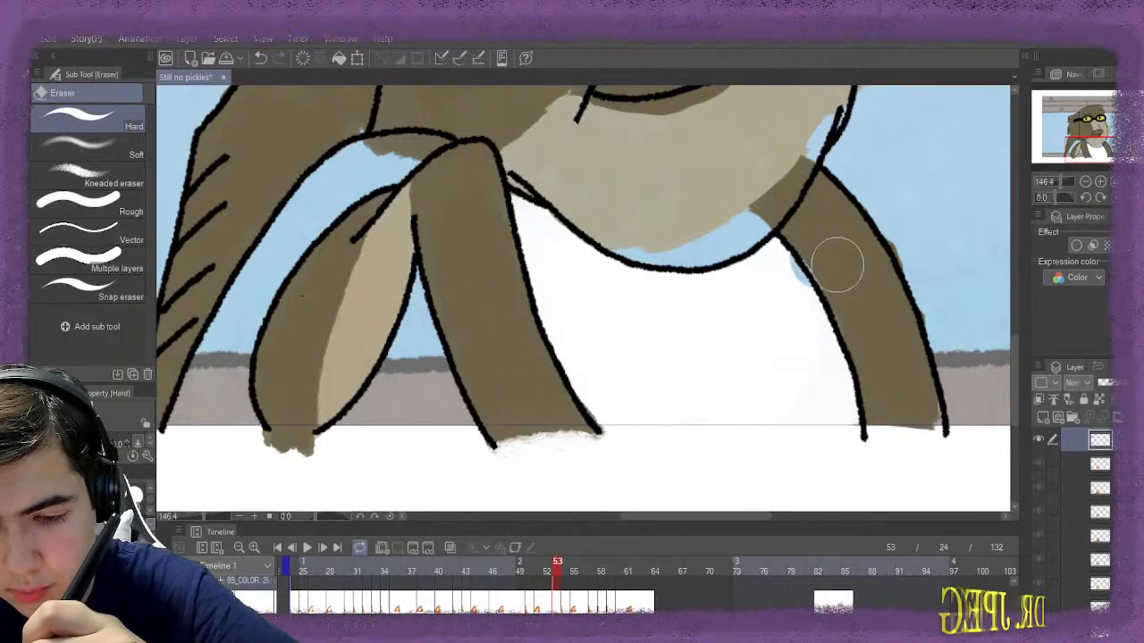
pyautogui.hotkey('ctrl', 'z')
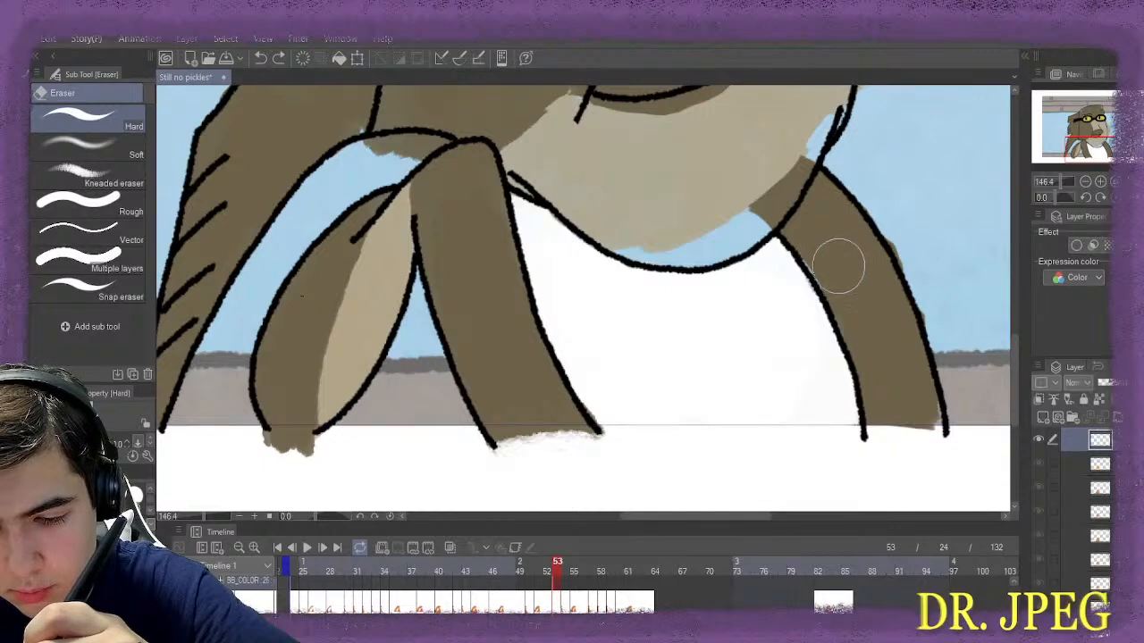
# On frame 53, finish erasing white from the far arm, then paint the vest's back strip orange with Gouache and trim its overspill
pyautogui.moveTo(843, 225); pyautogui.dragTo(815, 182)
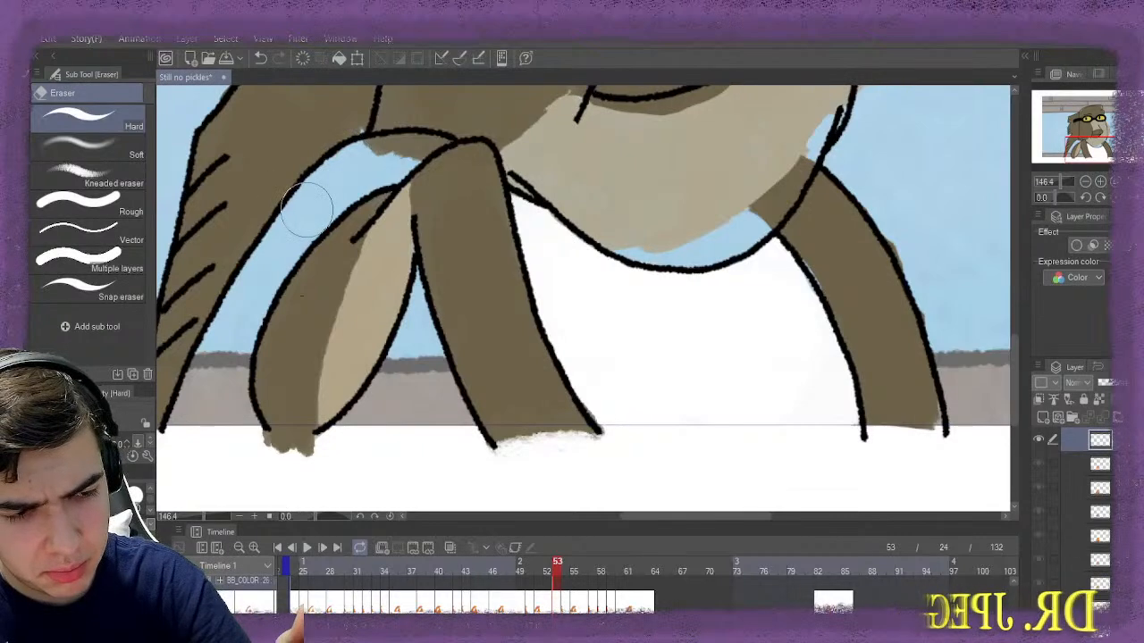
pyautogui.press('b')
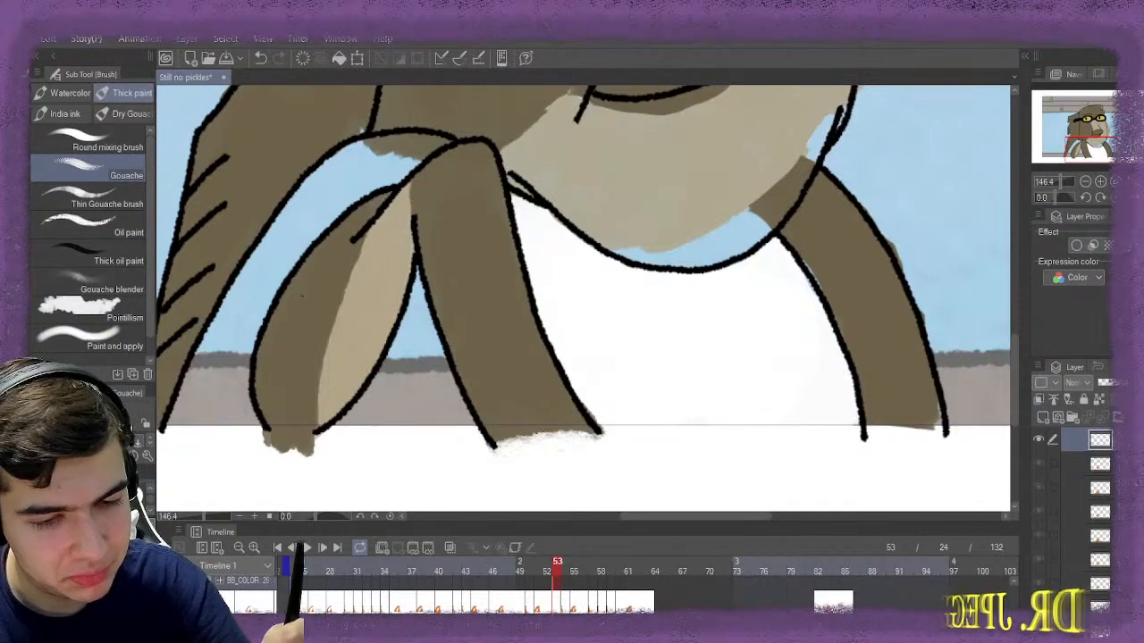
pyautogui.moveTo(695, 516); pyautogui.dragTo(662, 517)
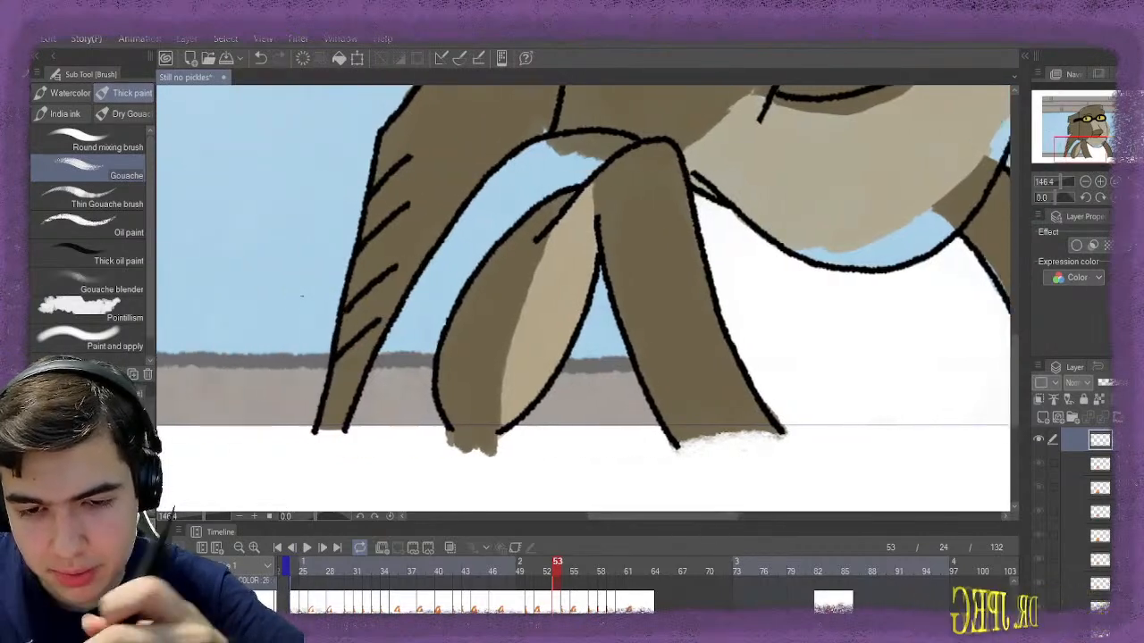
pyautogui.moveTo(606, 154)
pyautogui.mouseDown()
pyautogui.moveTo(527, 183)
pyautogui.moveTo(573, 170)
pyautogui.moveTo(523, 188)
pyautogui.moveTo(470, 242)
pyautogui.moveTo(446, 277)
pyautogui.moveTo(455, 294)
pyautogui.moveTo(457, 268)
pyautogui.moveTo(420, 397)
pyautogui.moveTo(429, 443)
pyautogui.moveTo(397, 431)
pyautogui.moveTo(393, 380)
pyautogui.moveTo(422, 362)
pyautogui.moveTo(469, 259)
pyautogui.moveTo(482, 263)
pyautogui.moveTo(545, 192)
pyautogui.mouseUp()
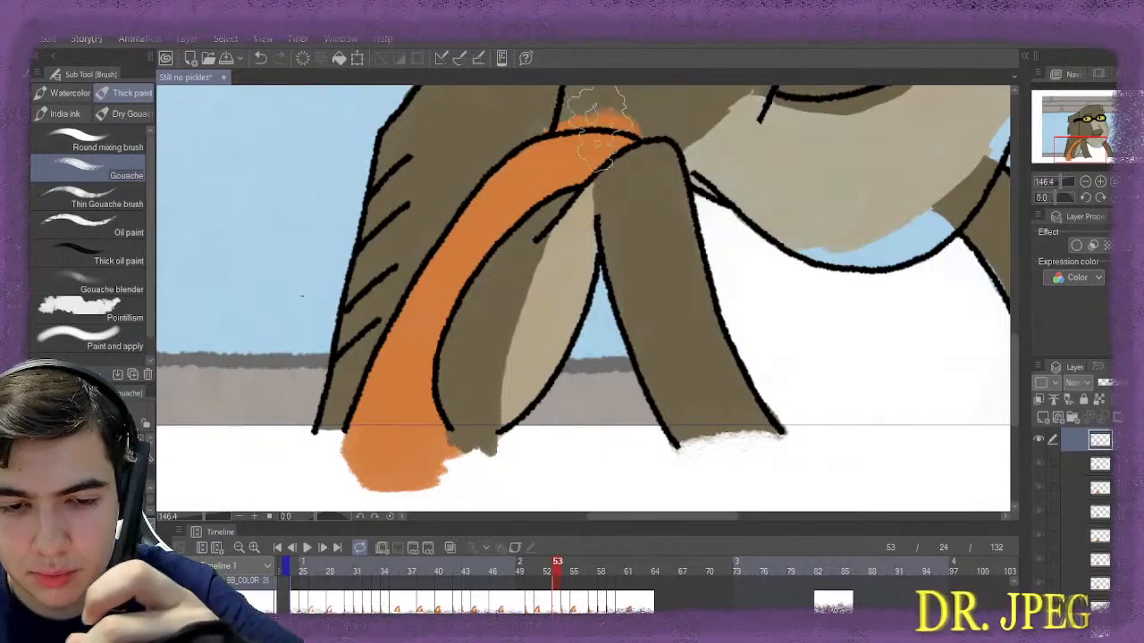
pyautogui.press('e')
pyautogui.moveTo(540, 116); pyautogui.dragTo(662, 107)
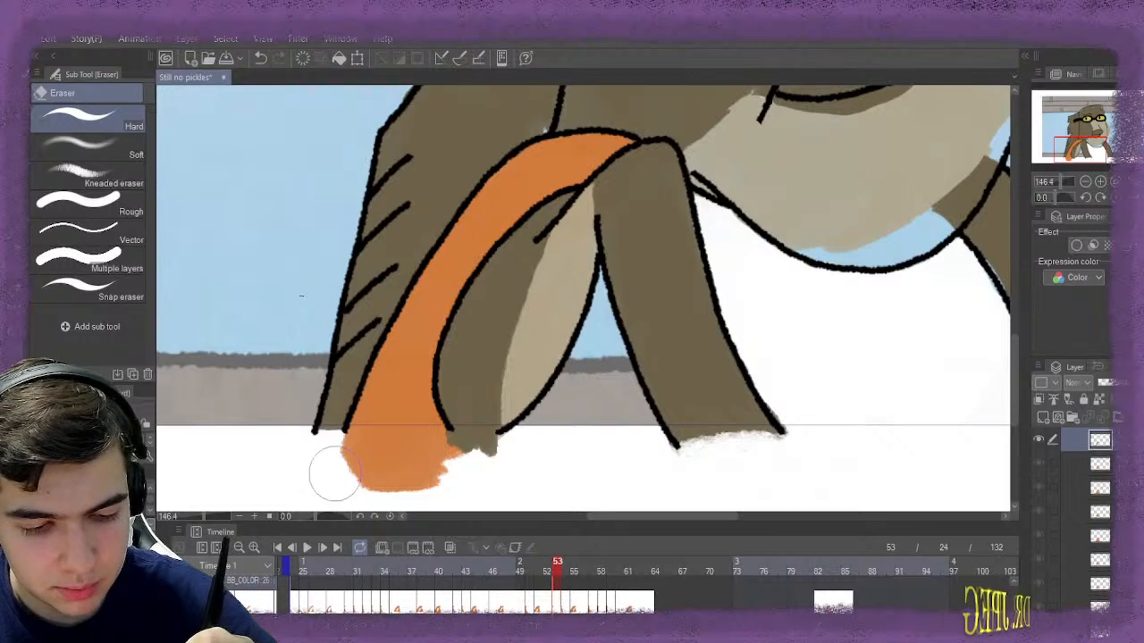
pyautogui.moveTo(335, 474)
pyautogui.mouseDown()
pyautogui.moveTo(371, 460)
pyautogui.moveTo(435, 465)
pyautogui.moveTo(375, 467)
pyautogui.mouseUp()
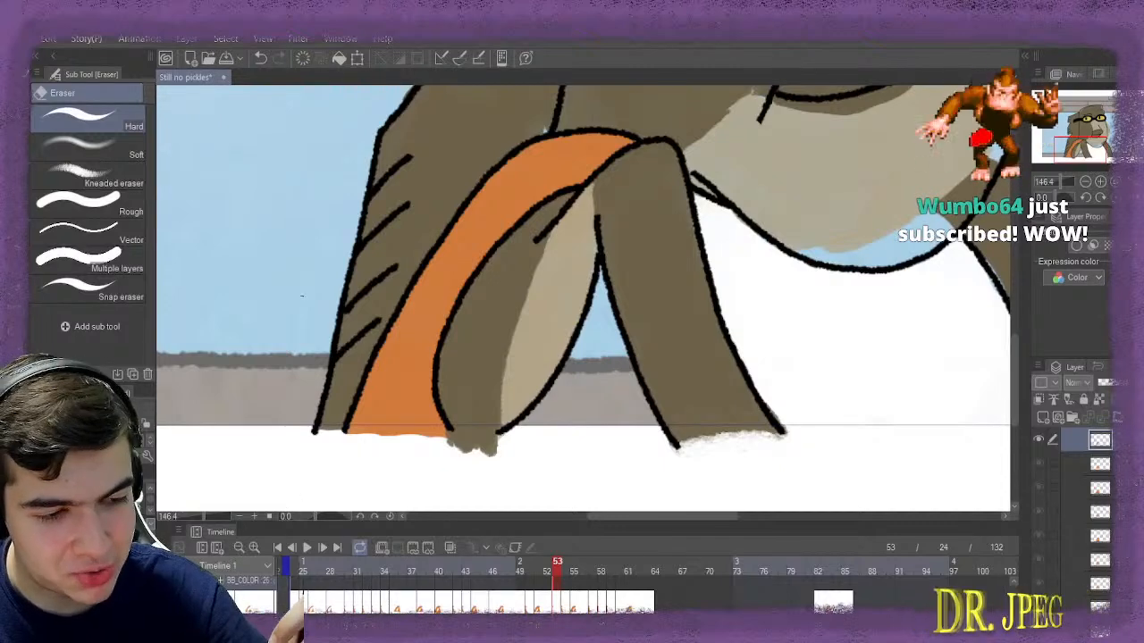
# Paint the triangular vest area between the sleeve and the near arm orange on frame 53 and erase the overspill below it
pyautogui.press('b')
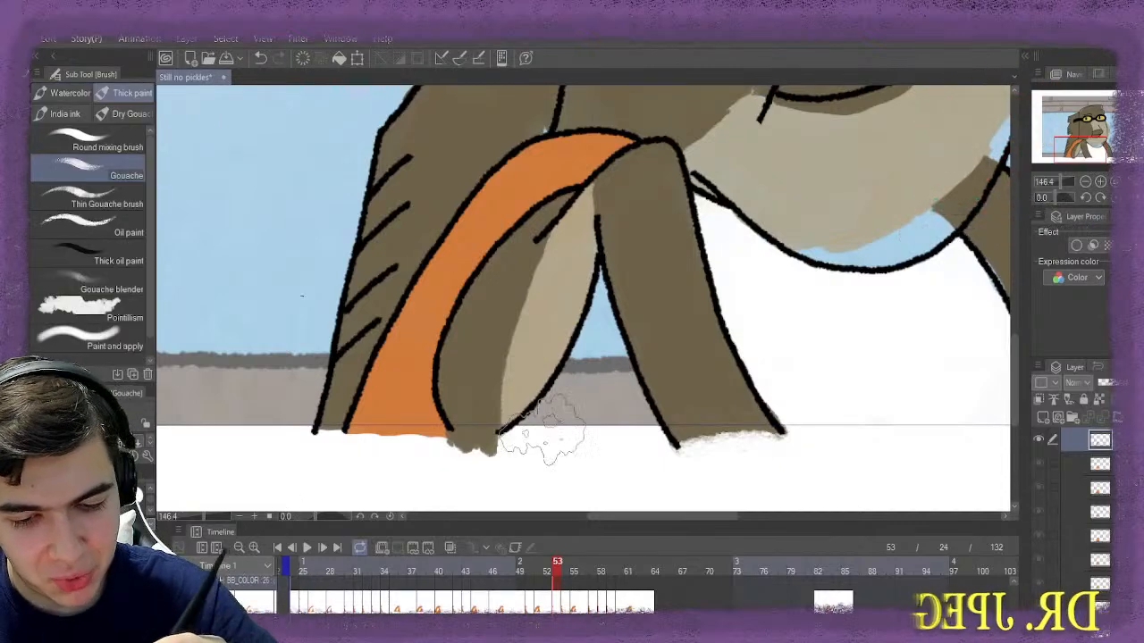
pyautogui.moveTo(528, 450)
pyautogui.mouseDown()
pyautogui.moveTo(576, 403)
pyautogui.moveTo(528, 474)
pyautogui.moveTo(552, 451)
pyautogui.moveTo(601, 326)
pyautogui.moveTo(639, 487)
pyautogui.moveTo(581, 496)
pyautogui.moveTo(611, 385)
pyautogui.mouseUp()
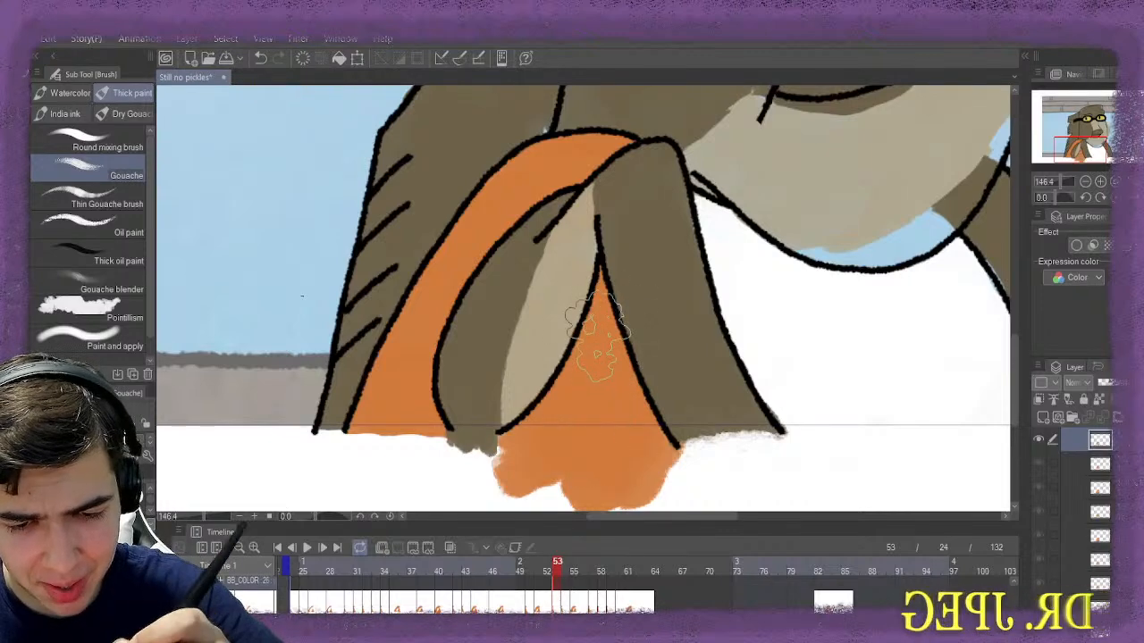
pyautogui.press('e')
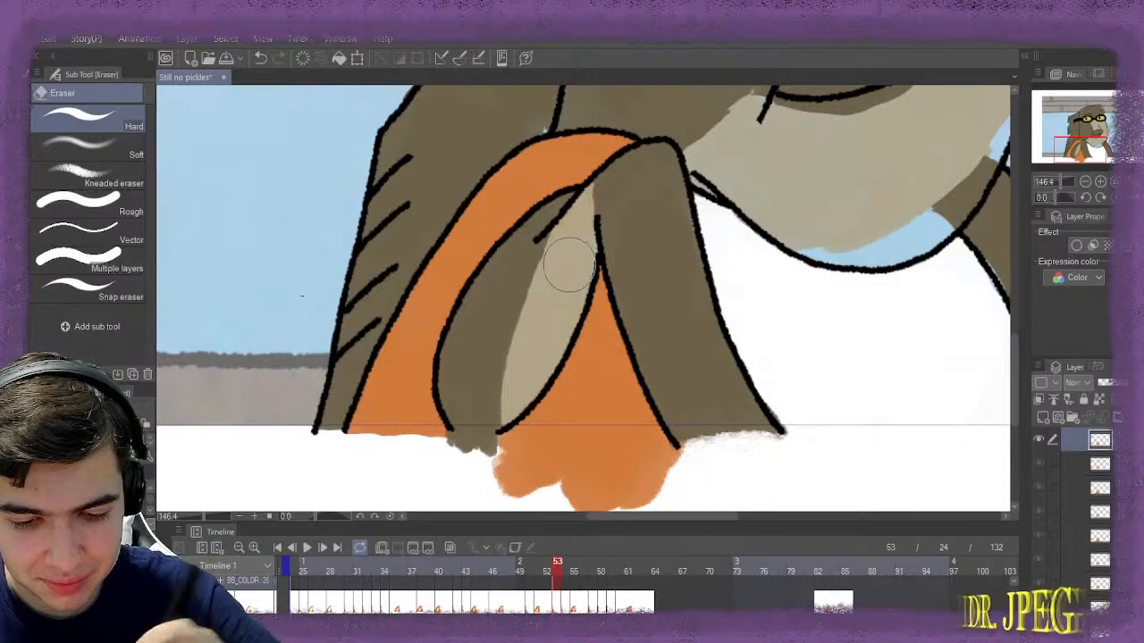
pyautogui.moveTo(454, 476)
pyautogui.mouseDown()
pyautogui.moveTo(688, 471)
pyautogui.moveTo(687, 482)
pyautogui.moveTo(557, 494)
pyautogui.mouseUp()
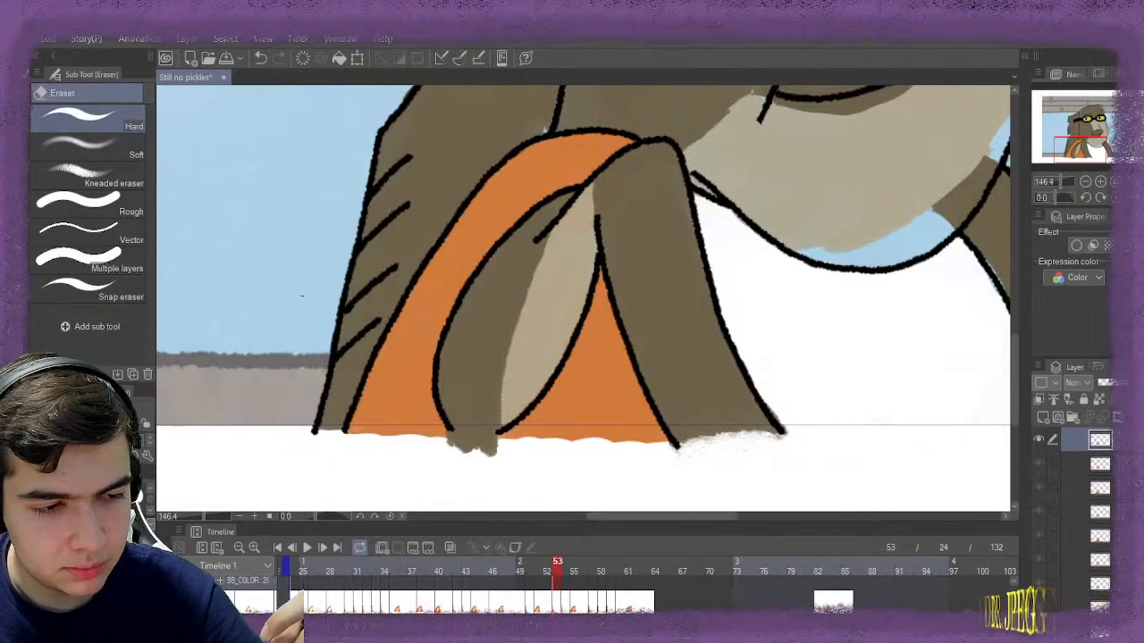
pyautogui.press('b')
pyautogui.moveTo(625, 294); pyautogui.dragTo(317, 295)
pyautogui.hscroll(-5, 581, 295)
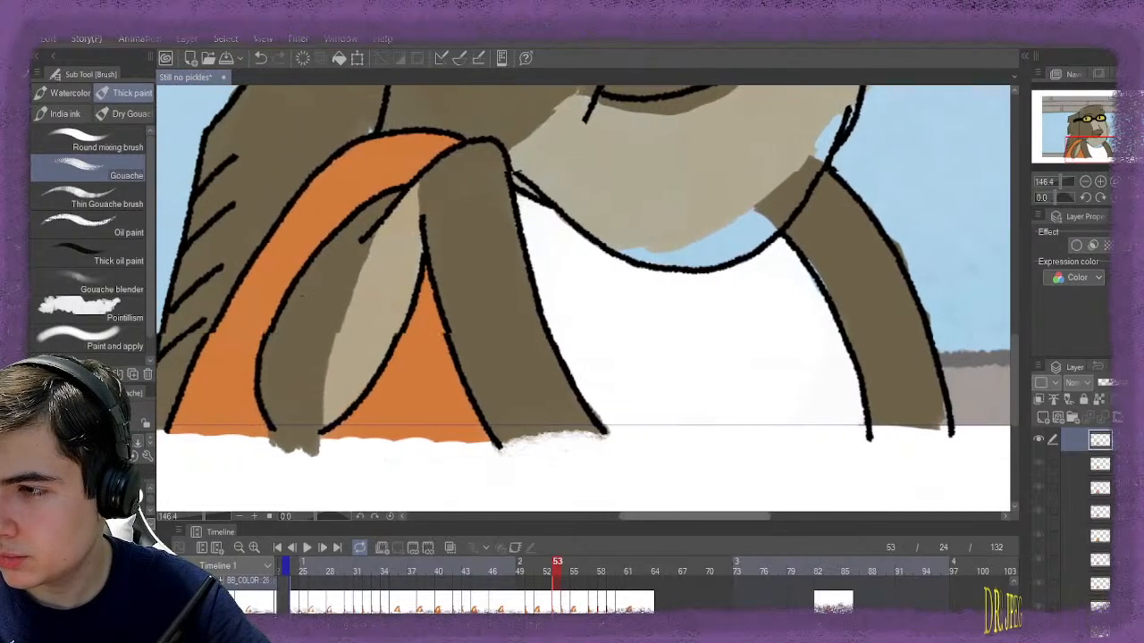
pyautogui.hscroll(-1, 581, 295)
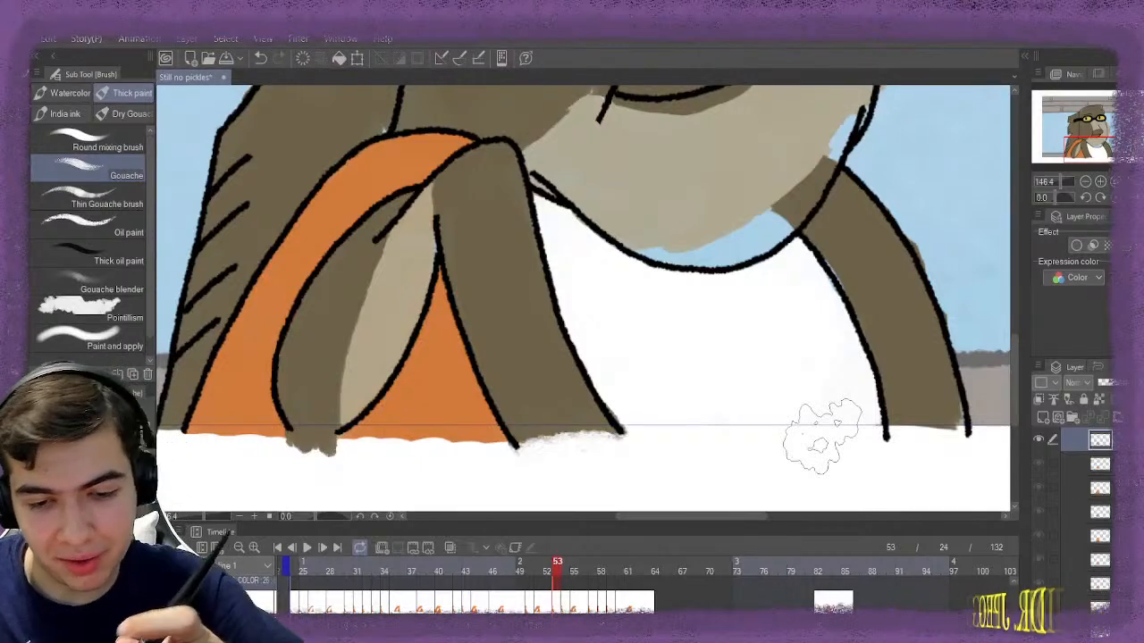
pyautogui.moveTo(421, 467)
pyautogui.mouseDown()
pyautogui.moveTo(434, 459)
pyautogui.moveTo(438, 474)
pyautogui.mouseUp()
pyautogui.hotkey('ctrl', 'z')
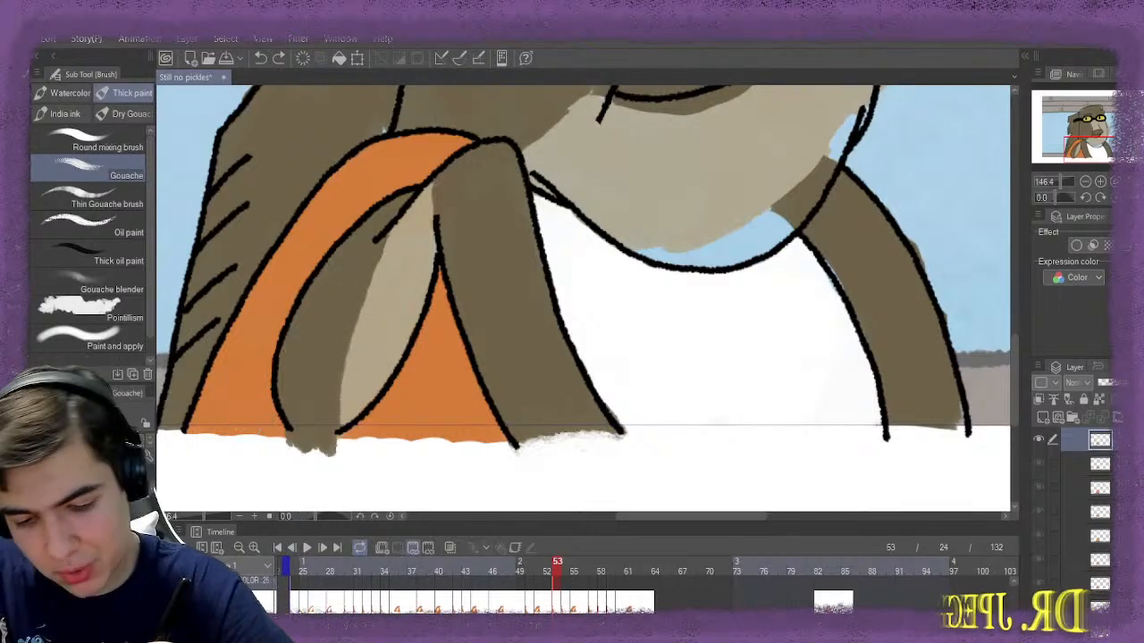
# Erase the leftover orange strip below the vest on frame 54 with the Hard eraser
pyautogui.press('Right')
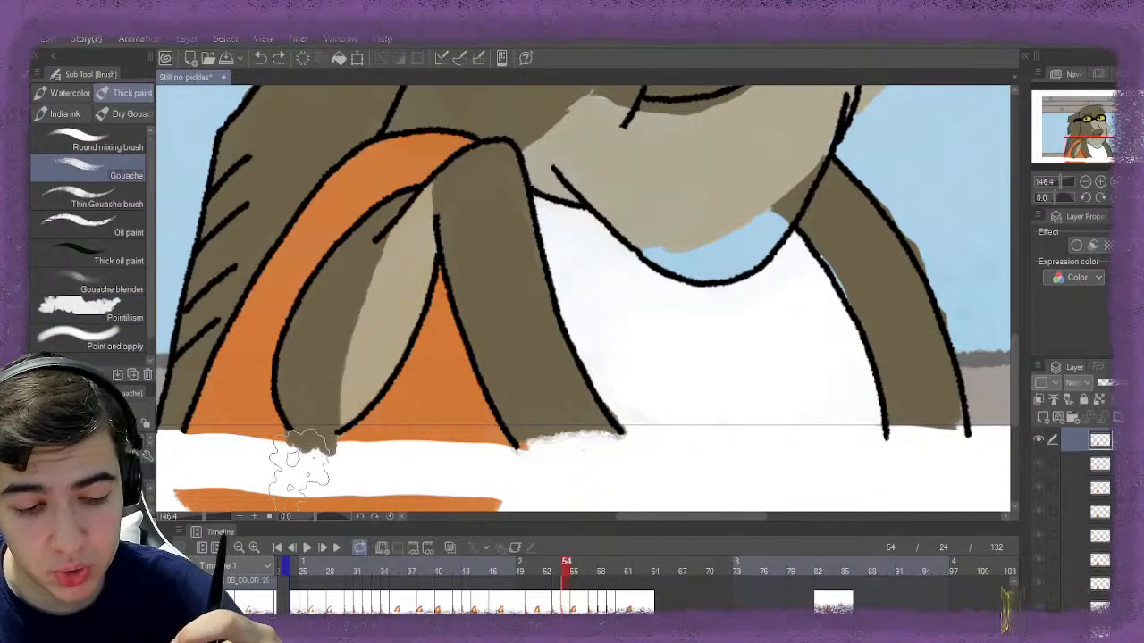
pyautogui.press('e')
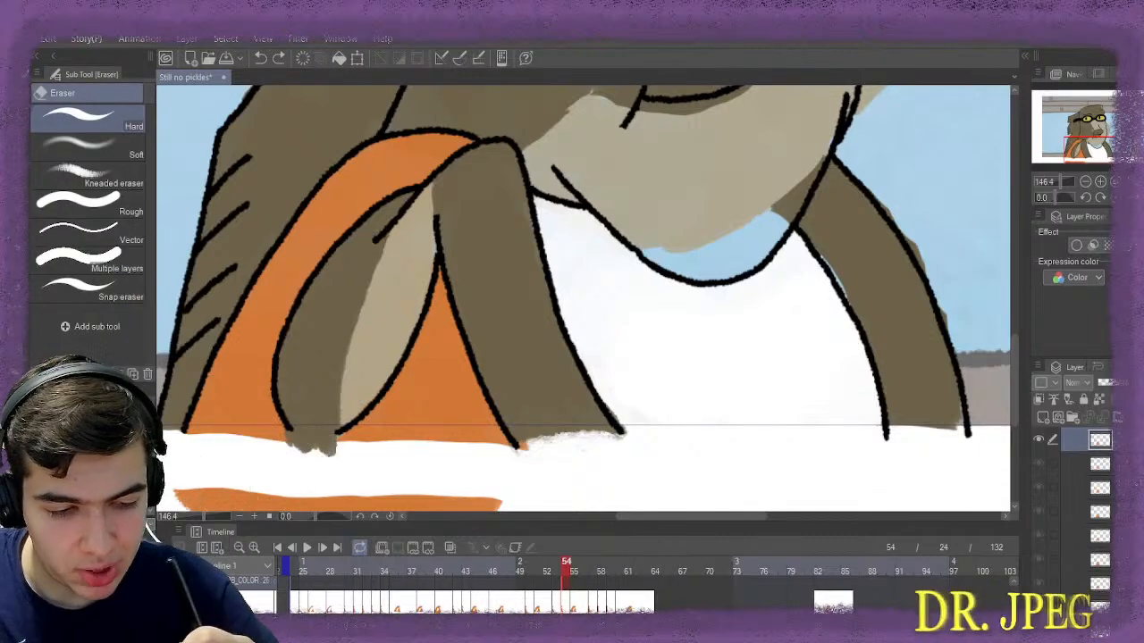
pyautogui.moveTo(156, 483); pyautogui.dragTo(523, 493)
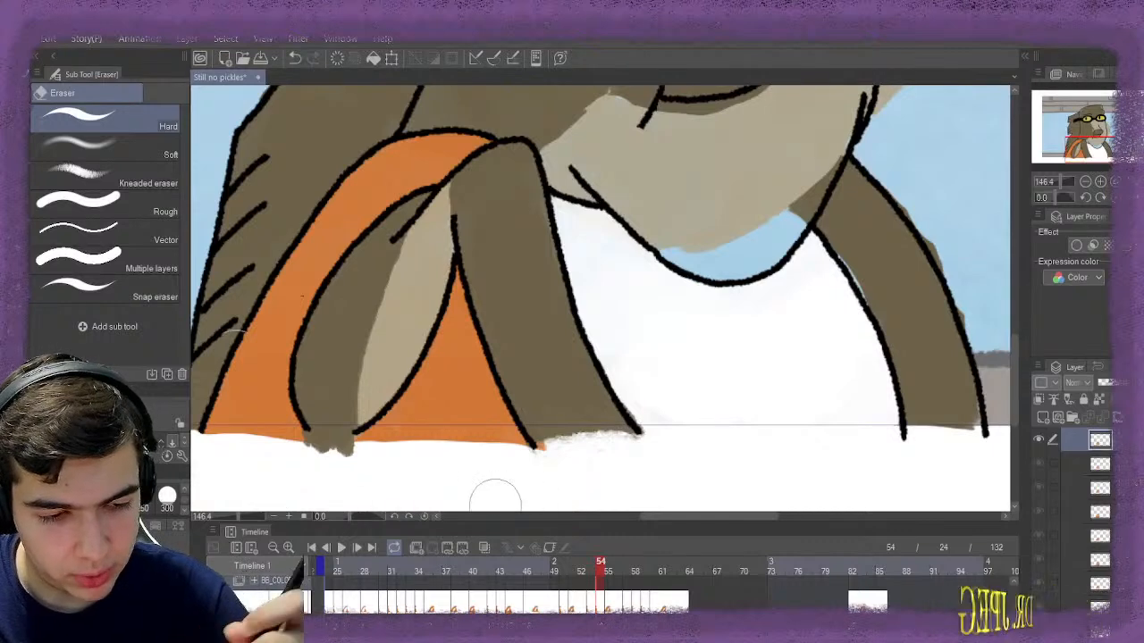
pyautogui.moveTo(189, 484); pyautogui.dragTo(156, 483)
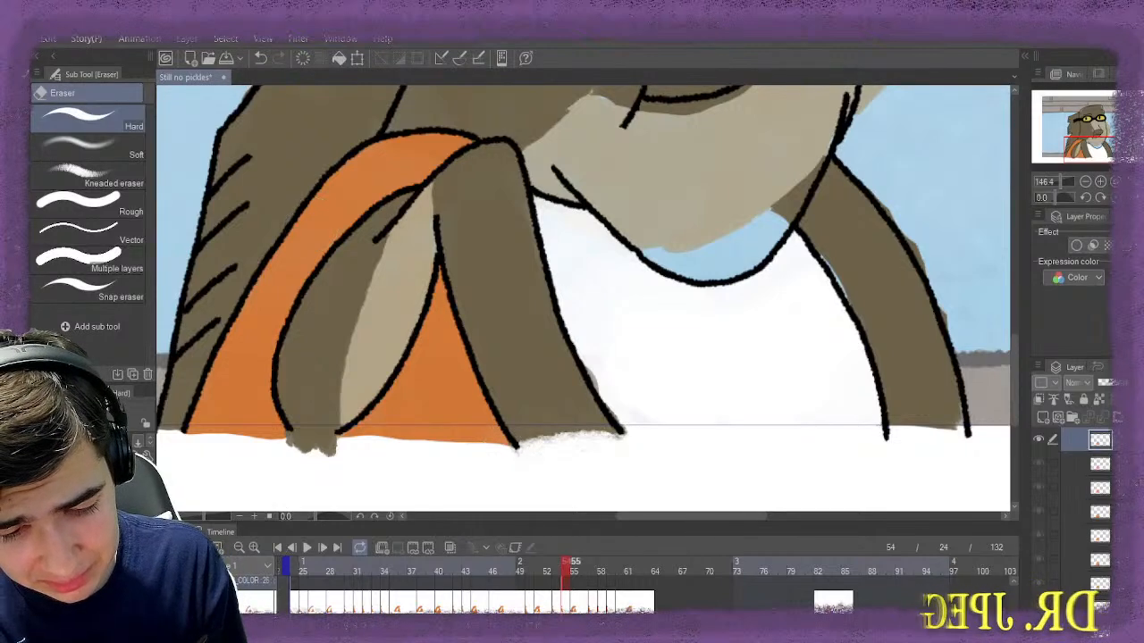
# Step through the timeline from frame 54 to frame 81 to check the vest and shirt colouring on each drawing
pyautogui.moveTo(575, 568); pyautogui.dragTo(558, 568)
pyautogui.click(586, 568)
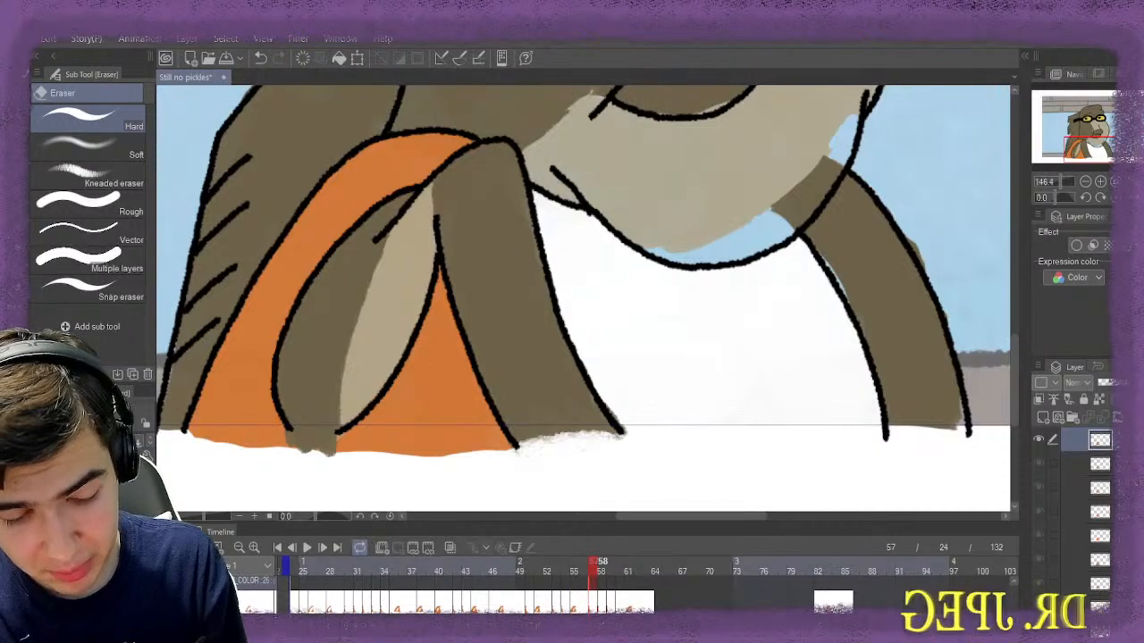
pyautogui.click(597, 568)
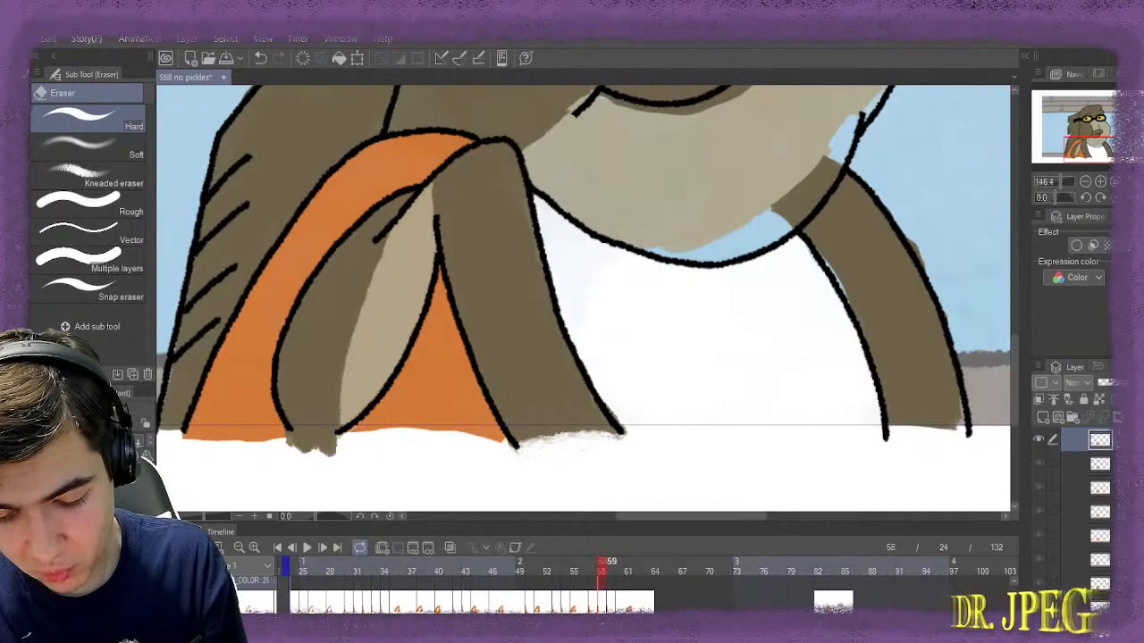
pyautogui.click(611, 568)
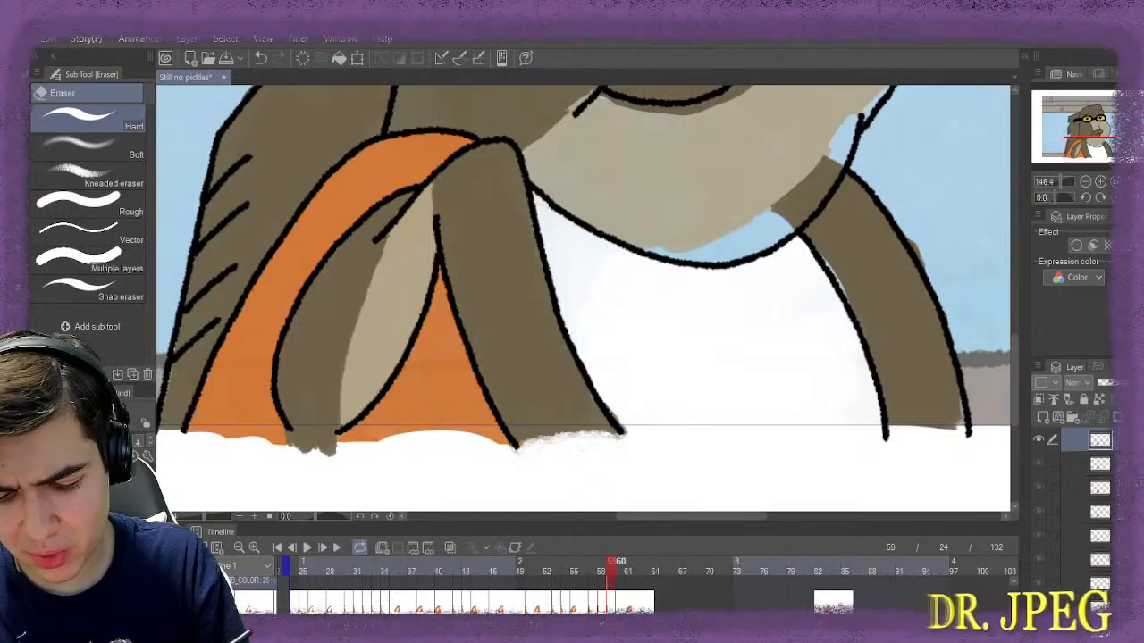
pyautogui.click(620, 562)
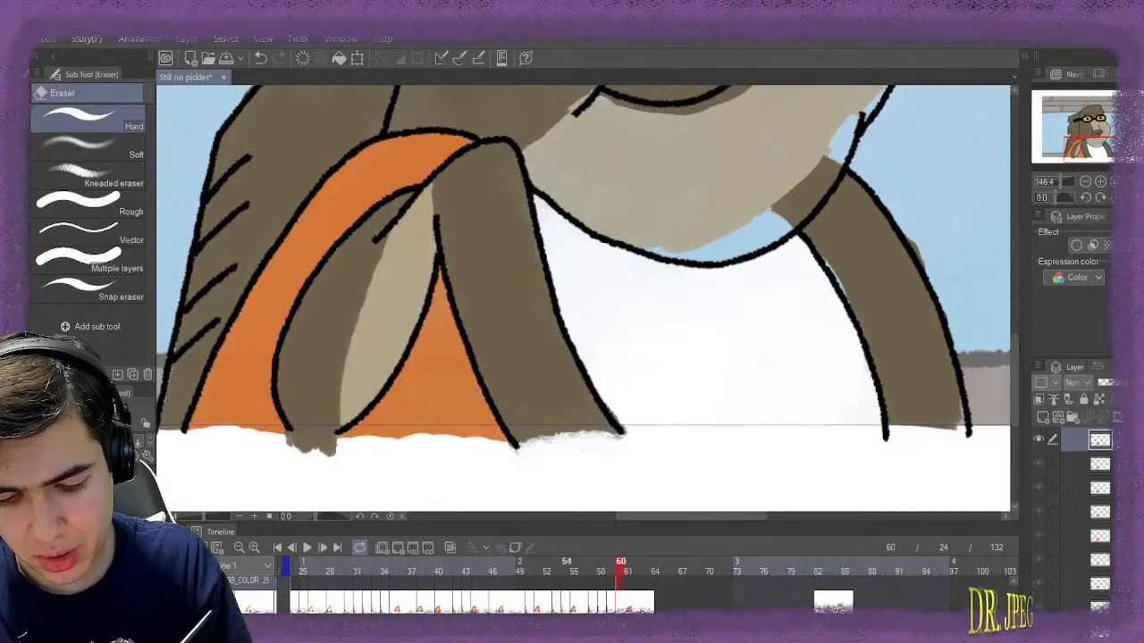
pyautogui.click(810, 563)
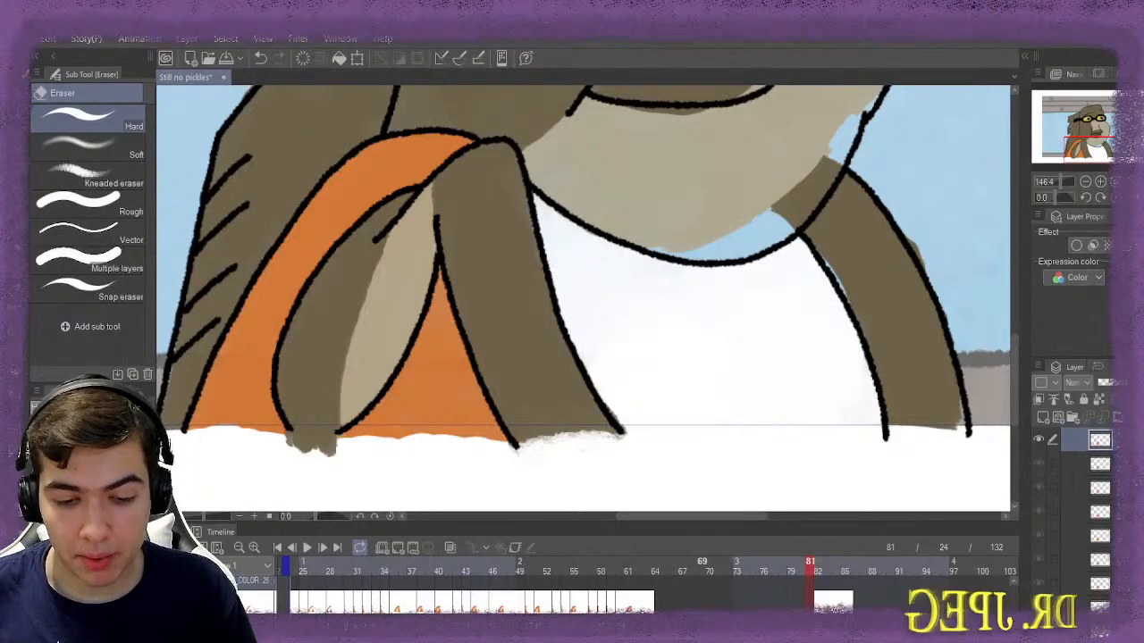
pyautogui.hscroll(-5, 599, 585)
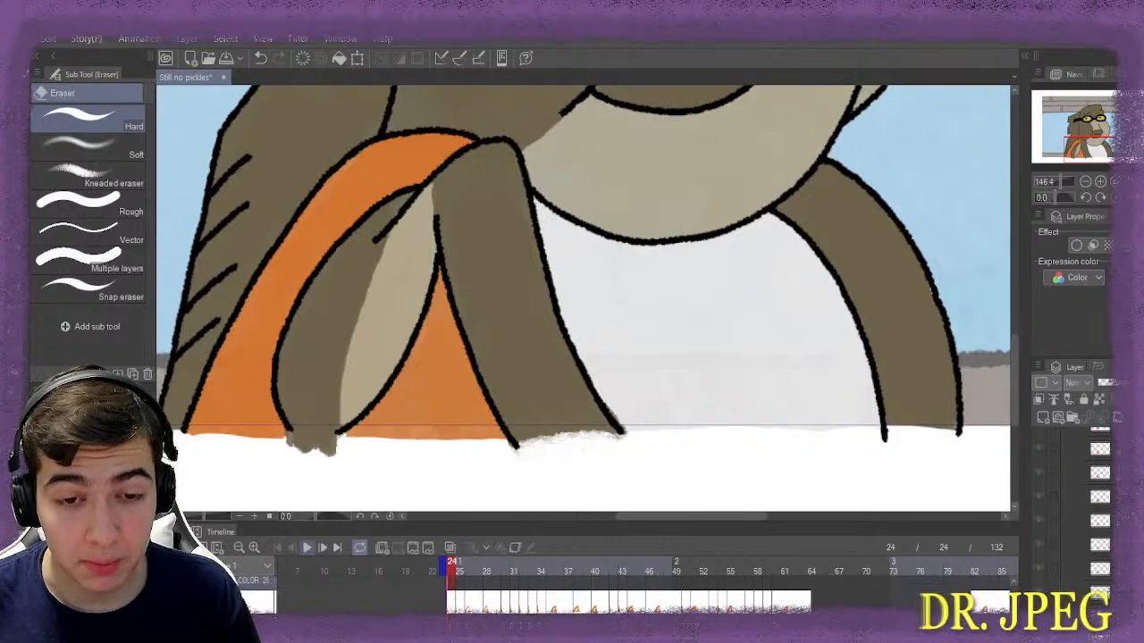
# Play the animation from frame 24, stop it, and scrub from frame 27 to frame 32 to check the vest for orange overspill
pyautogui.click(307, 547)
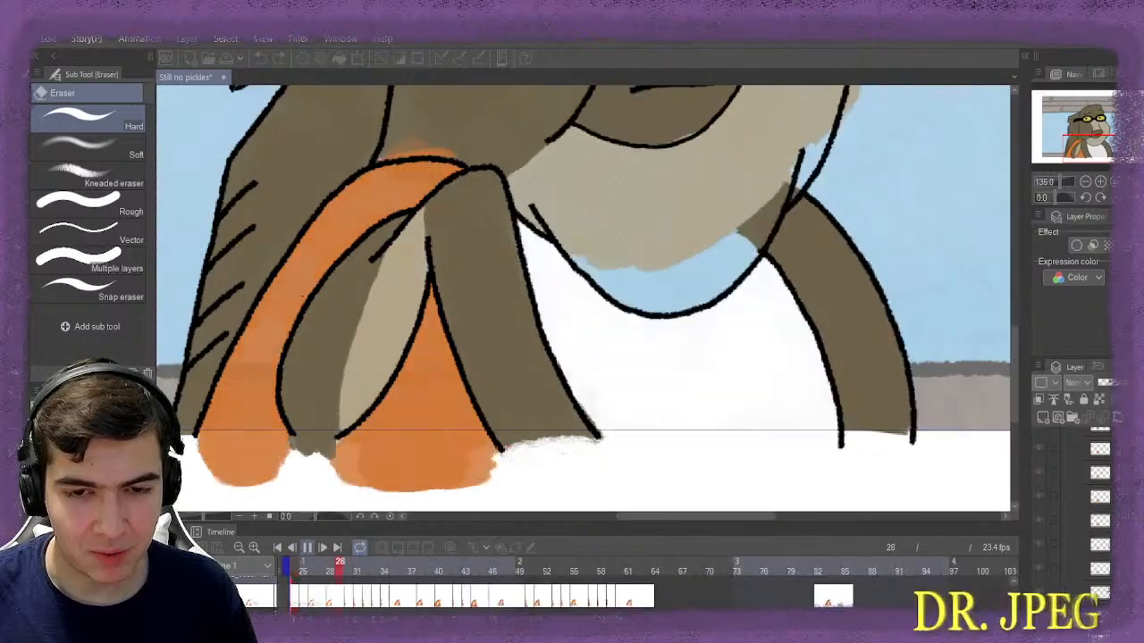
pyautogui.press('space')
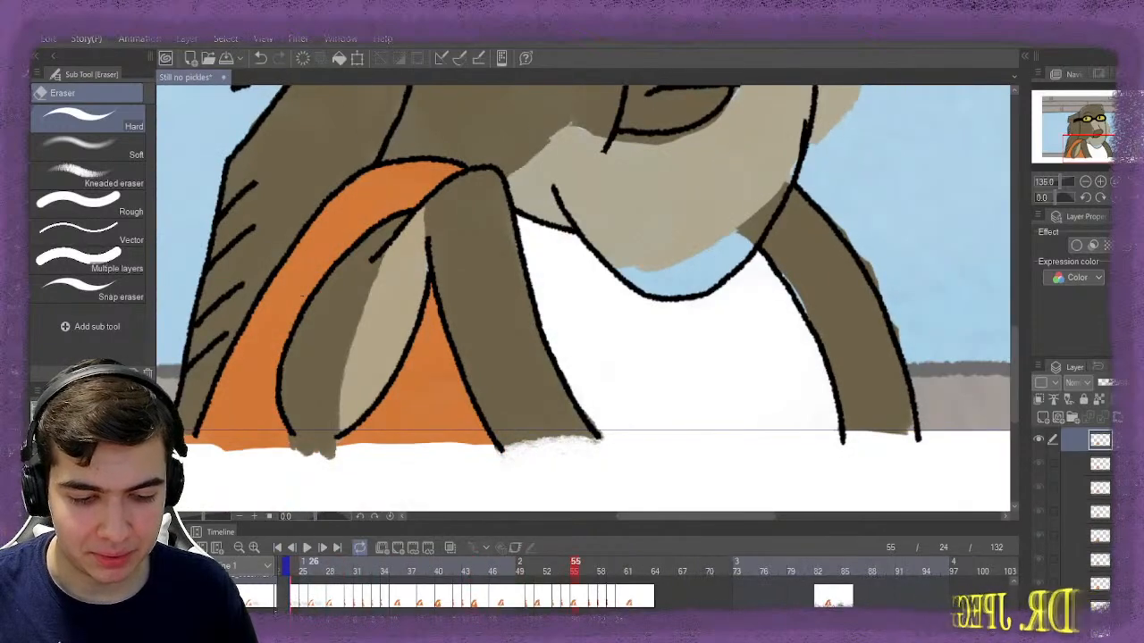
pyautogui.click(313, 567)
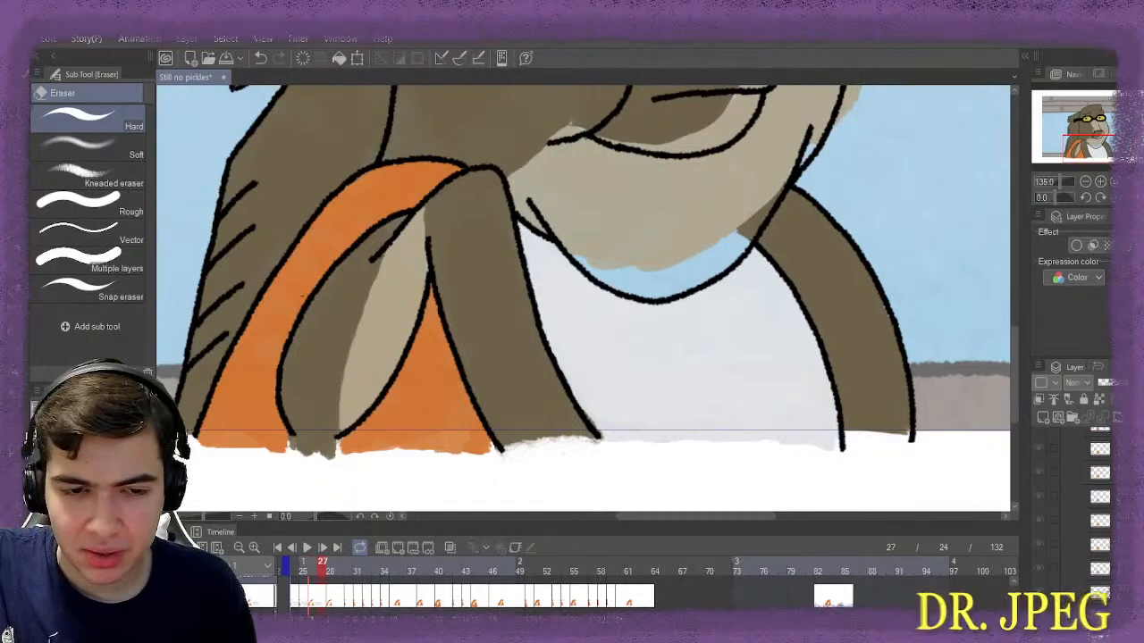
pyautogui.click(329, 568)
pyautogui.moveTo(329, 563); pyautogui.dragTo(367, 563)
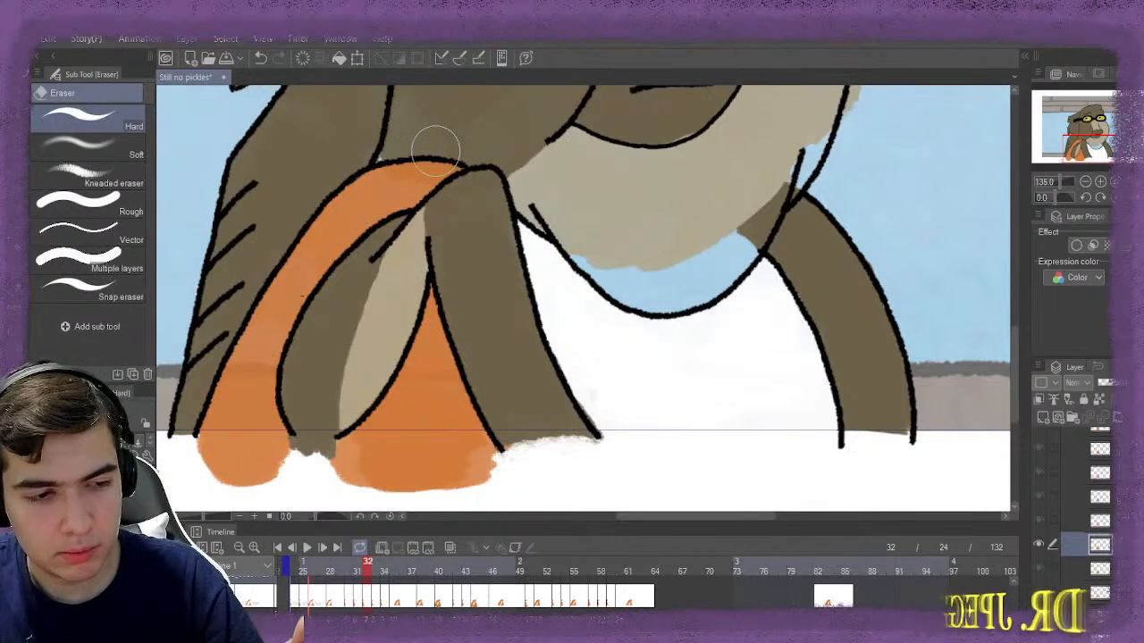
# Ready the Gouache brush and play the animation from frame 32 to review the vest colouring, stopping playback after frame 96
pyautogui.press('b')
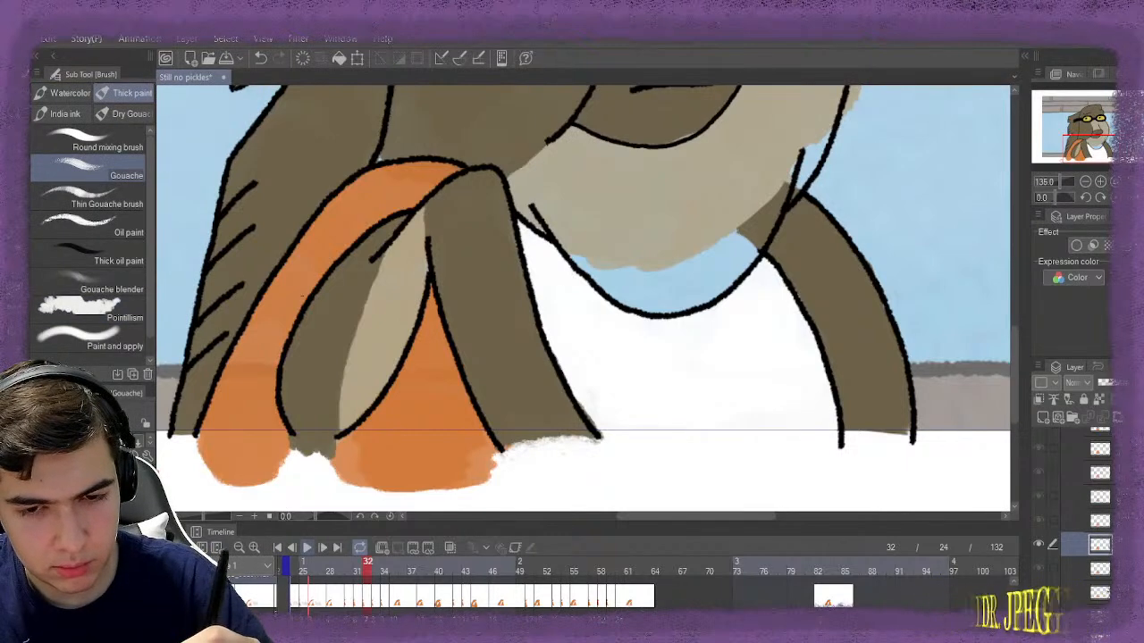
pyautogui.click(307, 546)
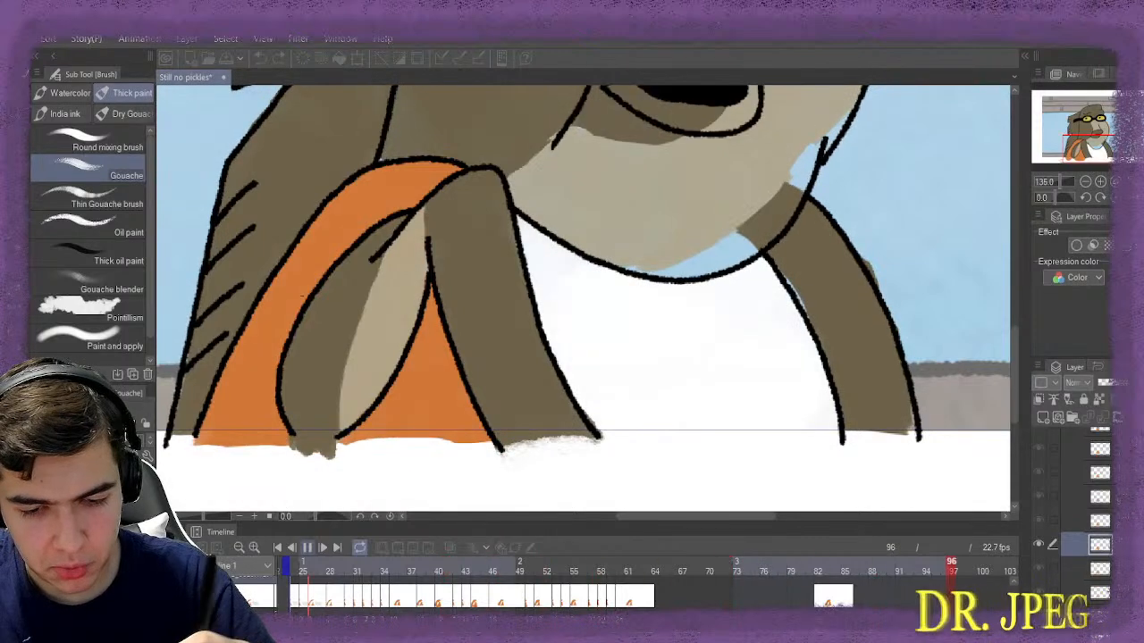
pyautogui.click(306, 547)
# Check the vest and arms on frames 24 to 26, then play the animation and stop at frame 125
pyautogui.moveTo(695, 516); pyautogui.dragTo(657, 517)
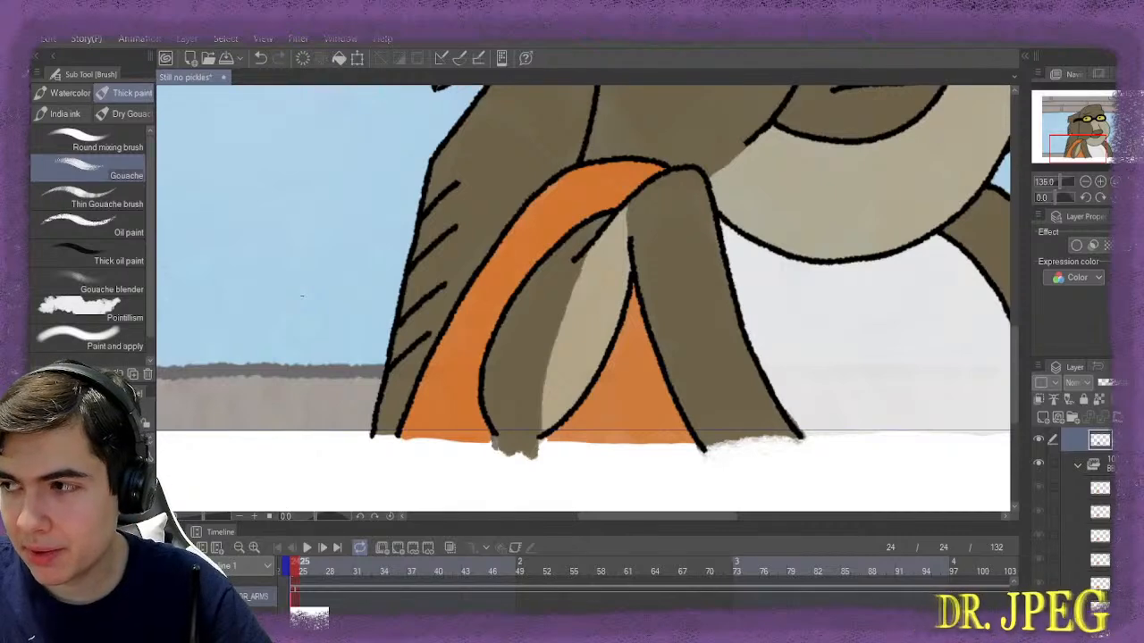
pyautogui.press('Left')
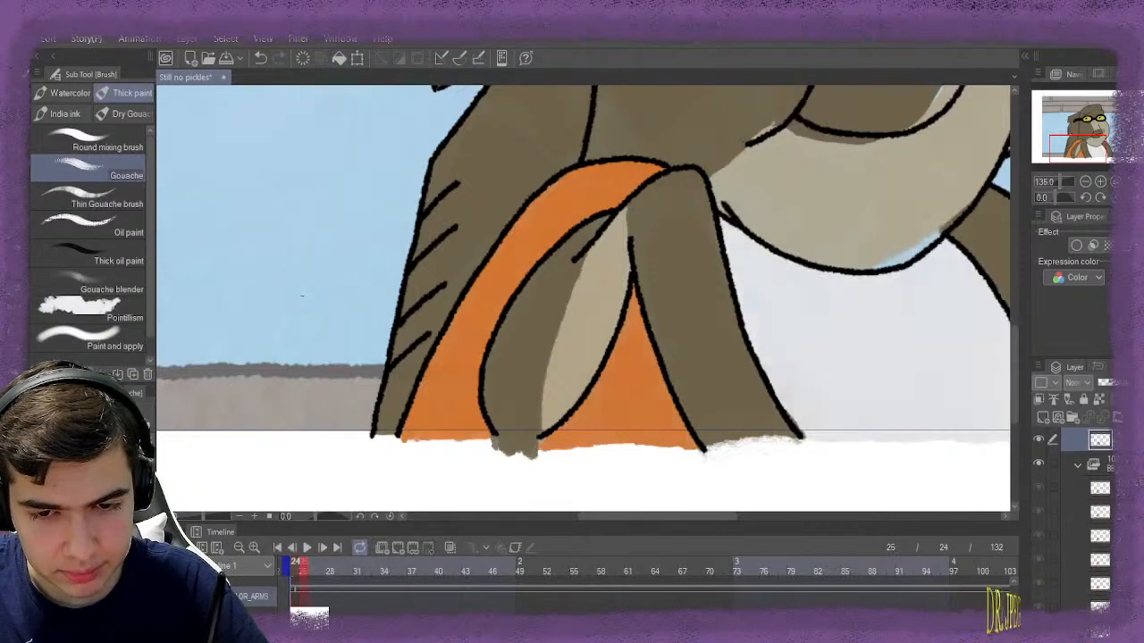
pyautogui.hscroll(4, 302, 296)
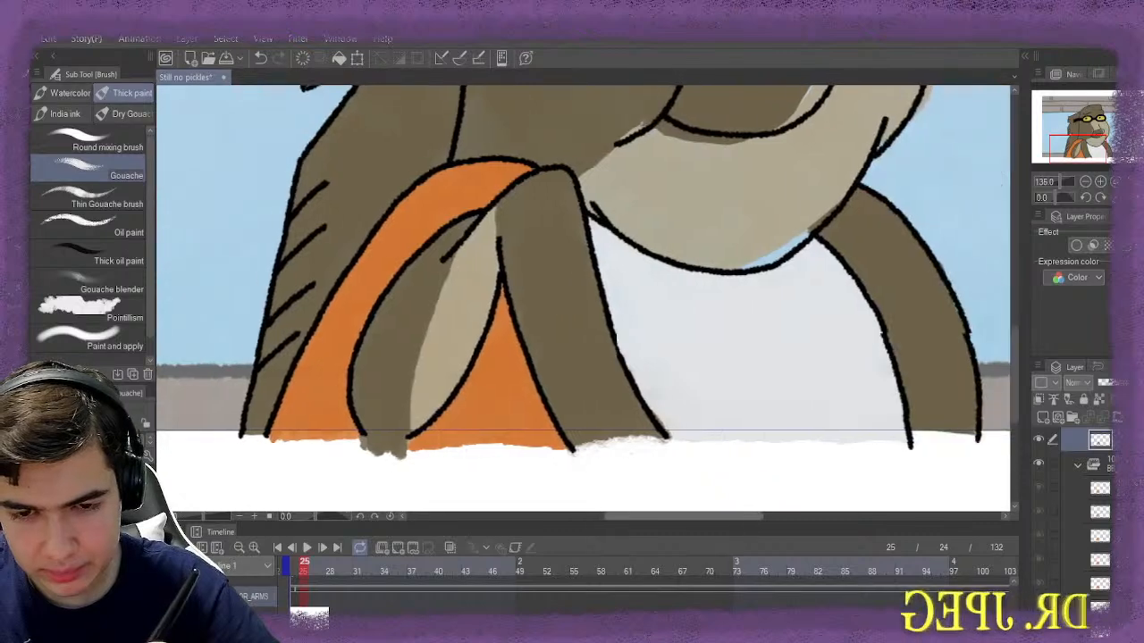
pyautogui.hscroll(-1, 302, 296)
pyautogui.press('Right')
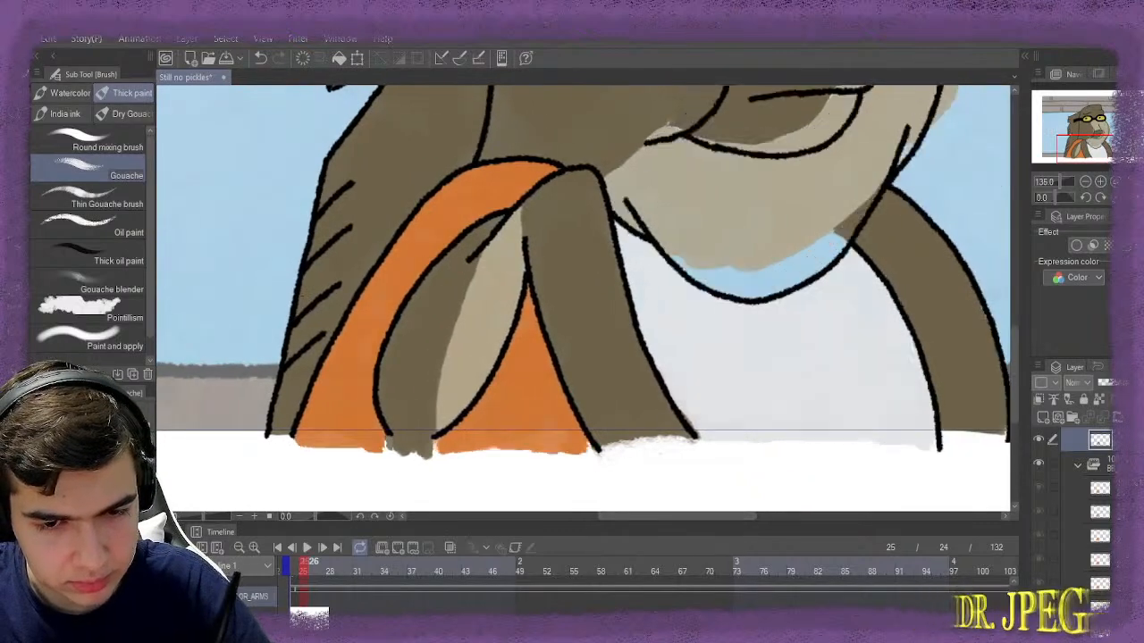
pyautogui.press('Return')
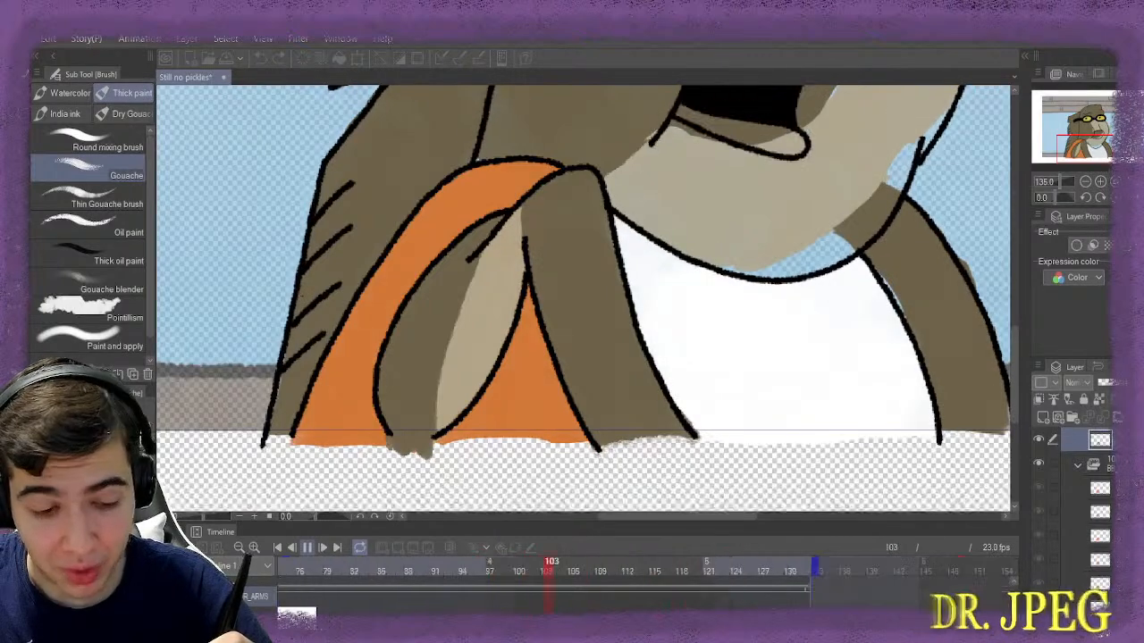
pyautogui.press('space')
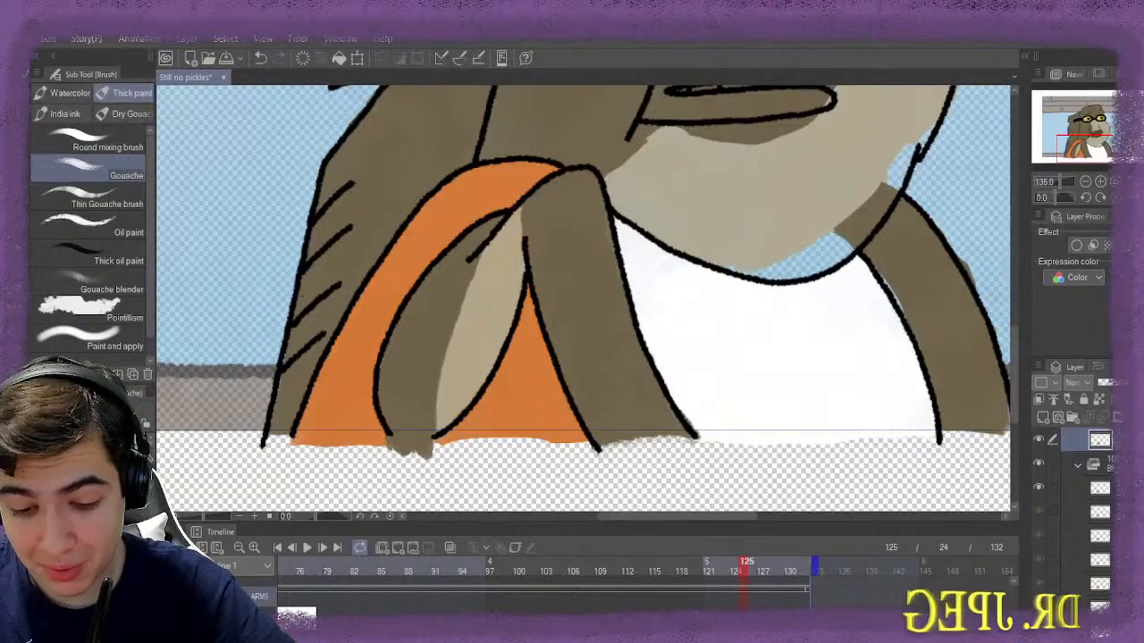
# Go to frame 61 and try adding a new blank cel to the arm colouring beside the white shirt
pyautogui.hscroll(-3, 581, 576)
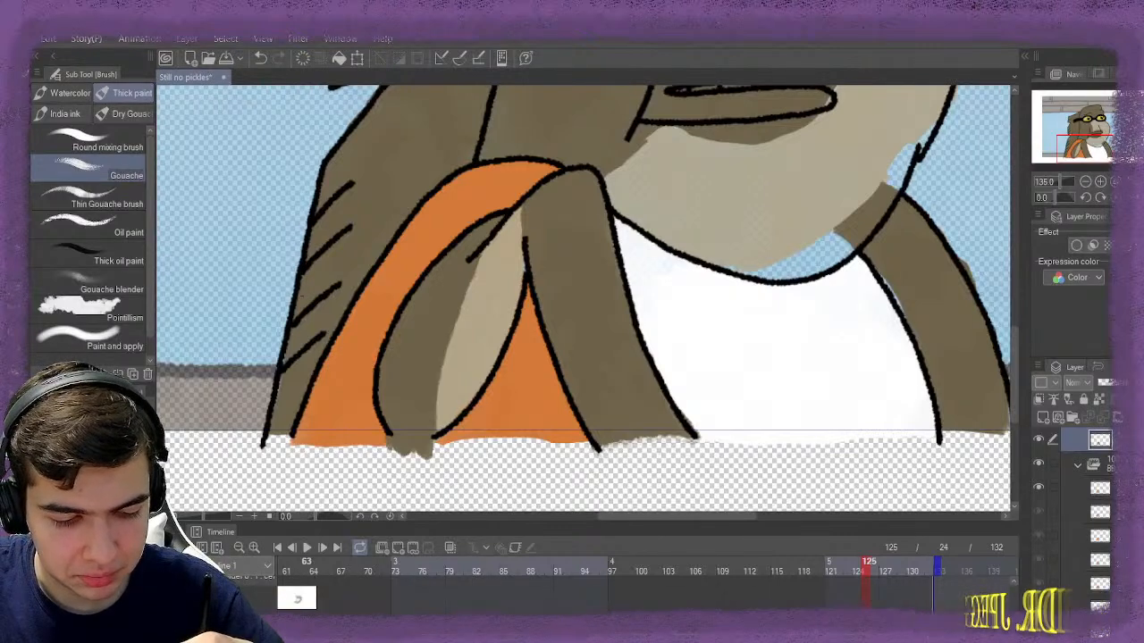
pyautogui.scroll(-2, 302, 594)
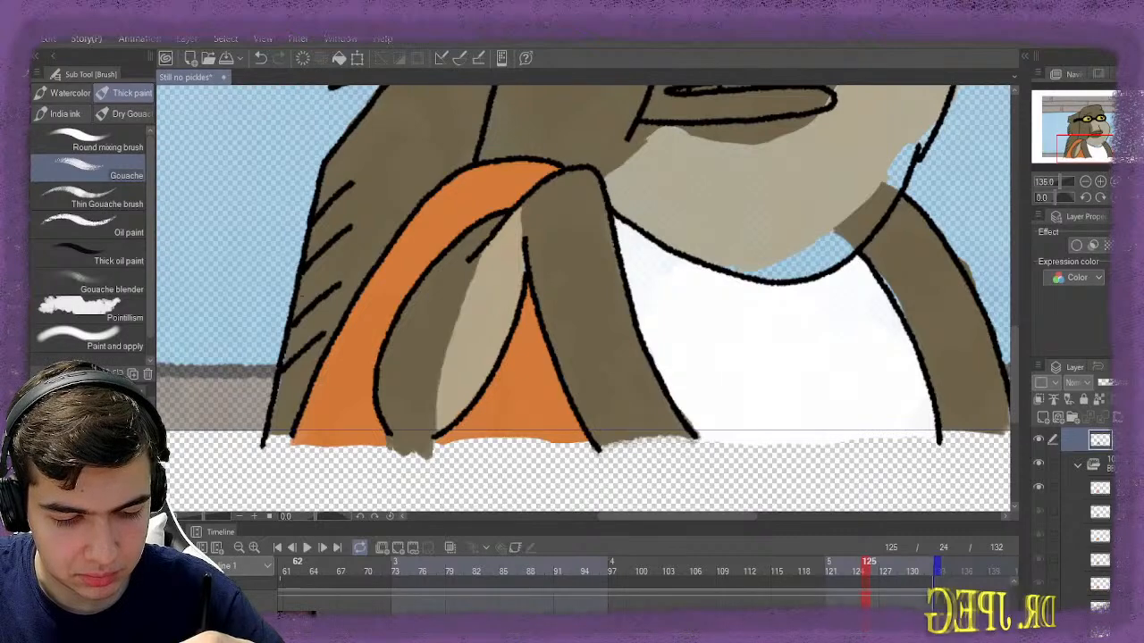
pyautogui.scroll(2, 302, 594)
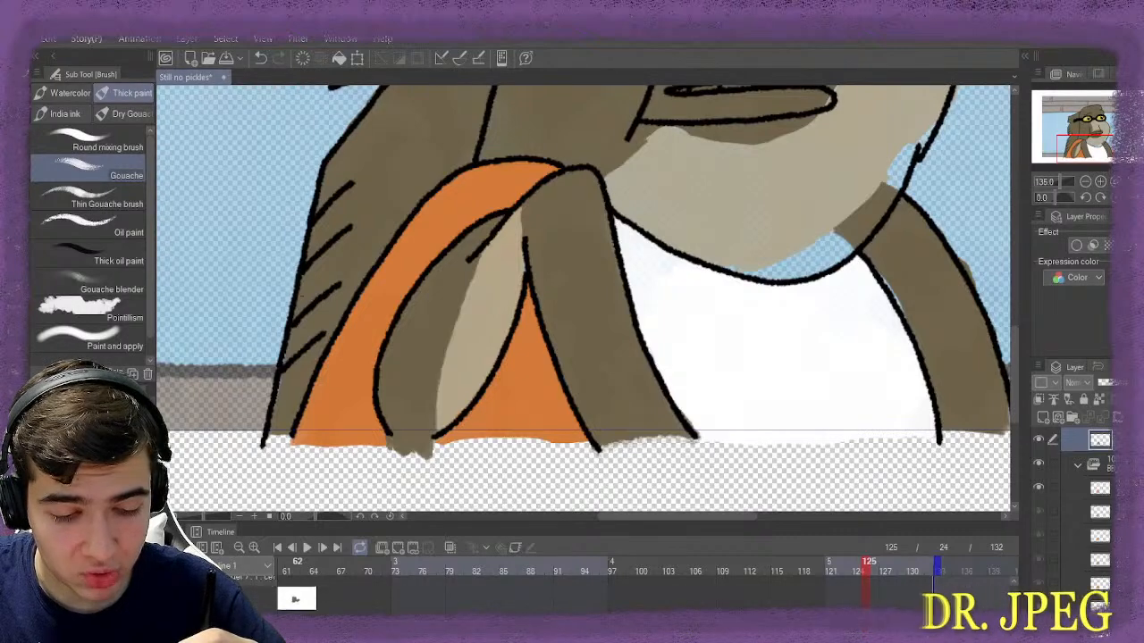
pyautogui.scroll(-1, 302, 595)
pyautogui.scroll(2, 302, 594)
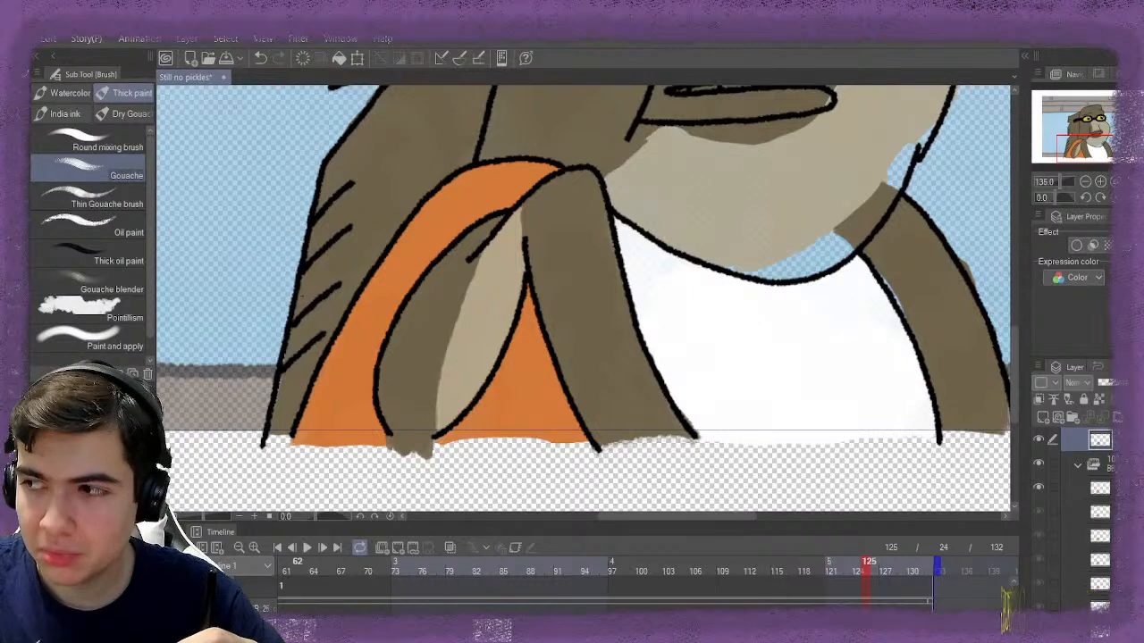
pyautogui.scroll(-2, 302, 594)
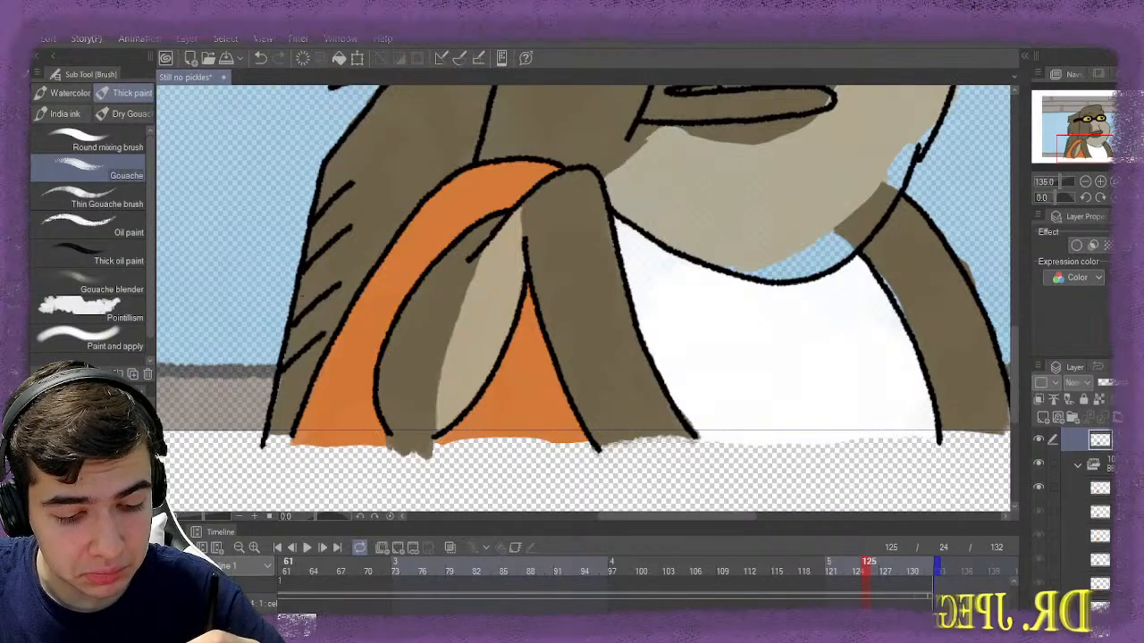
pyautogui.click(282, 571)
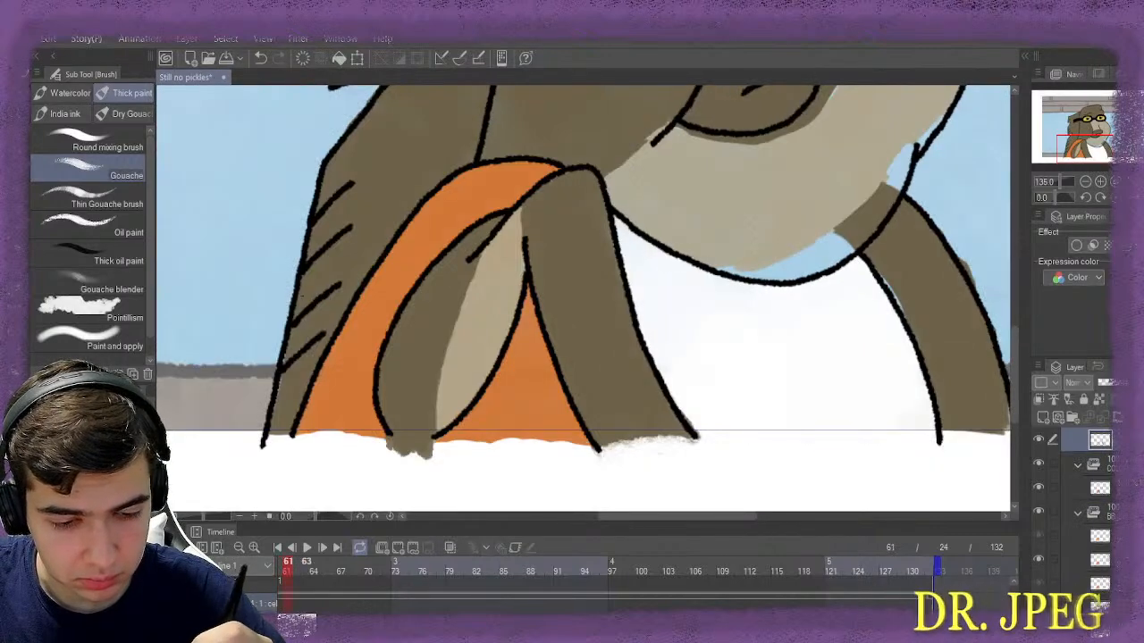
pyautogui.hotkey('ctrl', 'shift', 'n')
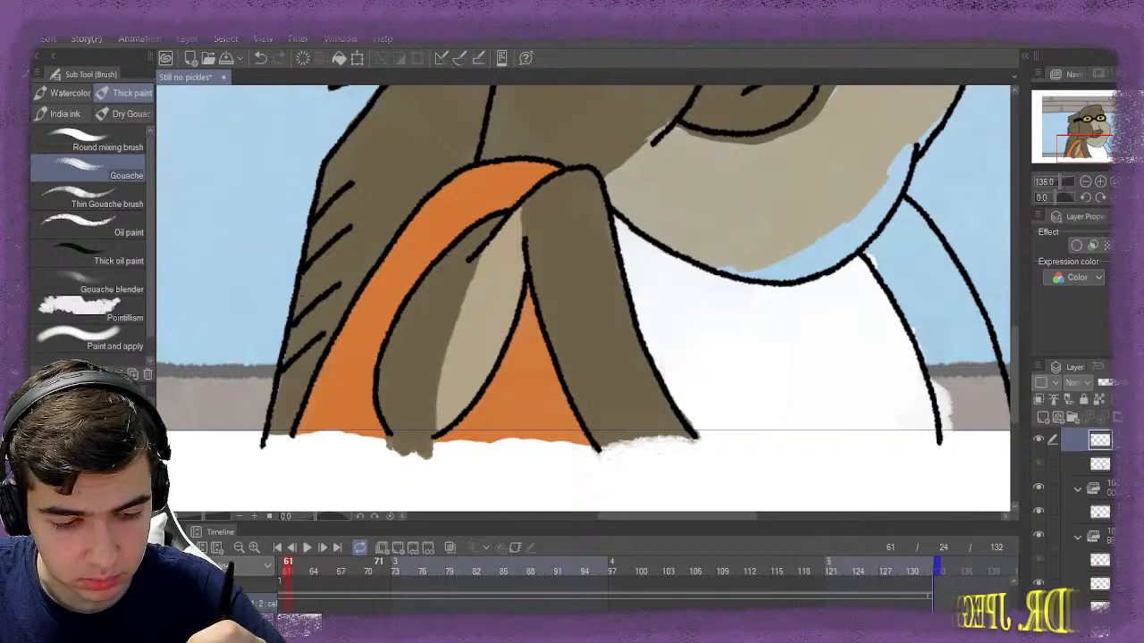
# Compare frames 60 and 61 with the arm's animation folder selected, examining the colour of the arm beside the white shirt
pyautogui.press('Left')
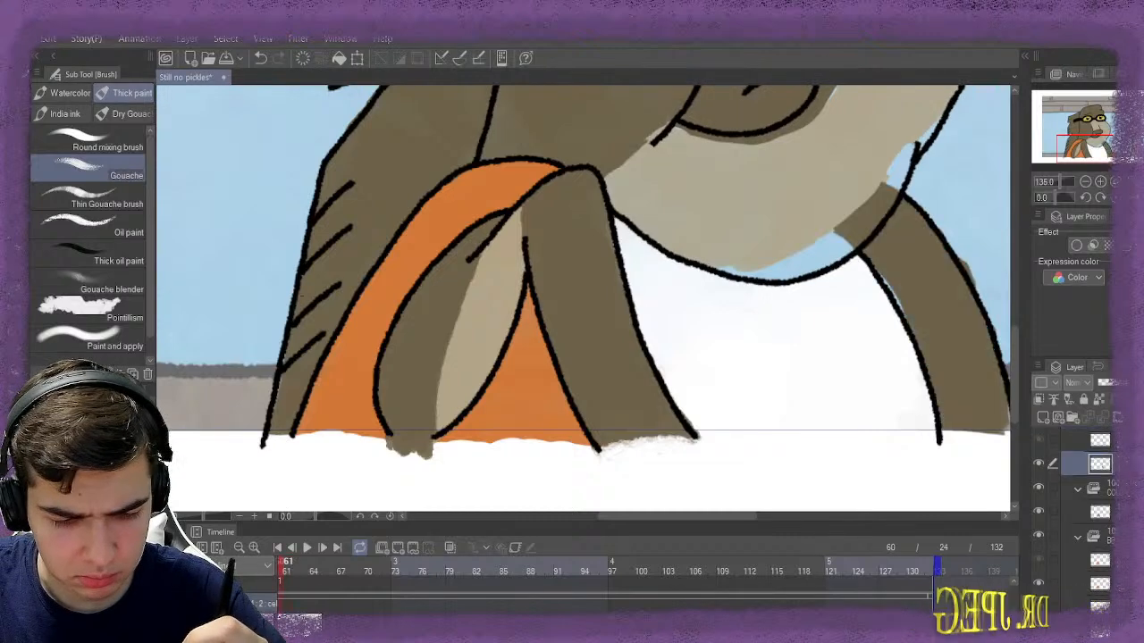
pyautogui.hotkey('alt', ']')
pyautogui.hotkey('alt', ']')
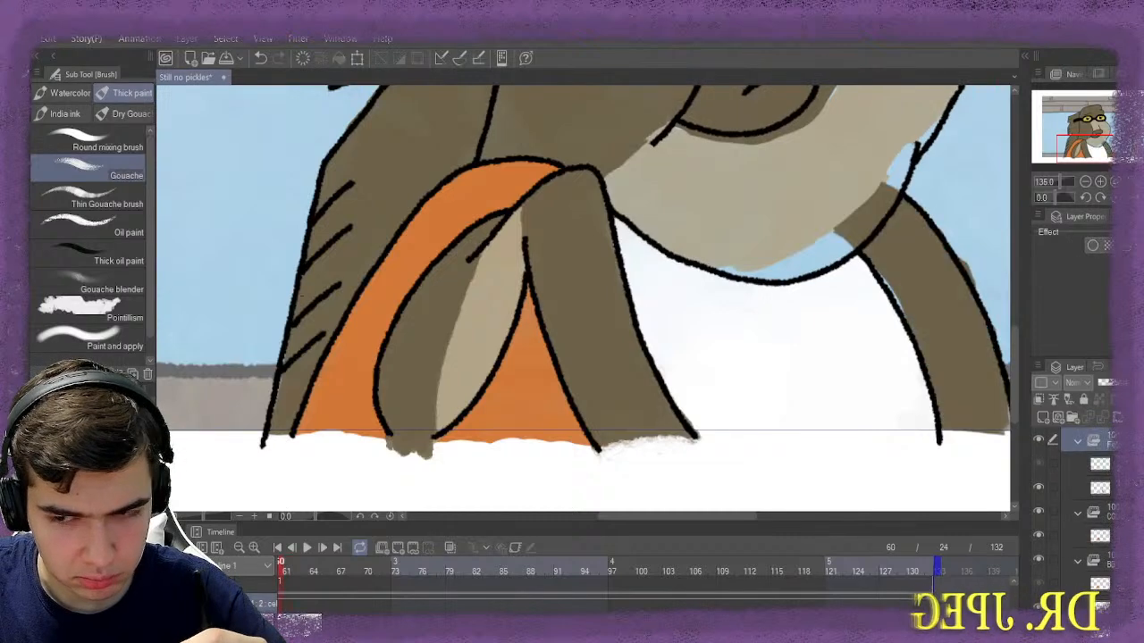
pyautogui.press('Right')
pyautogui.press('Left')
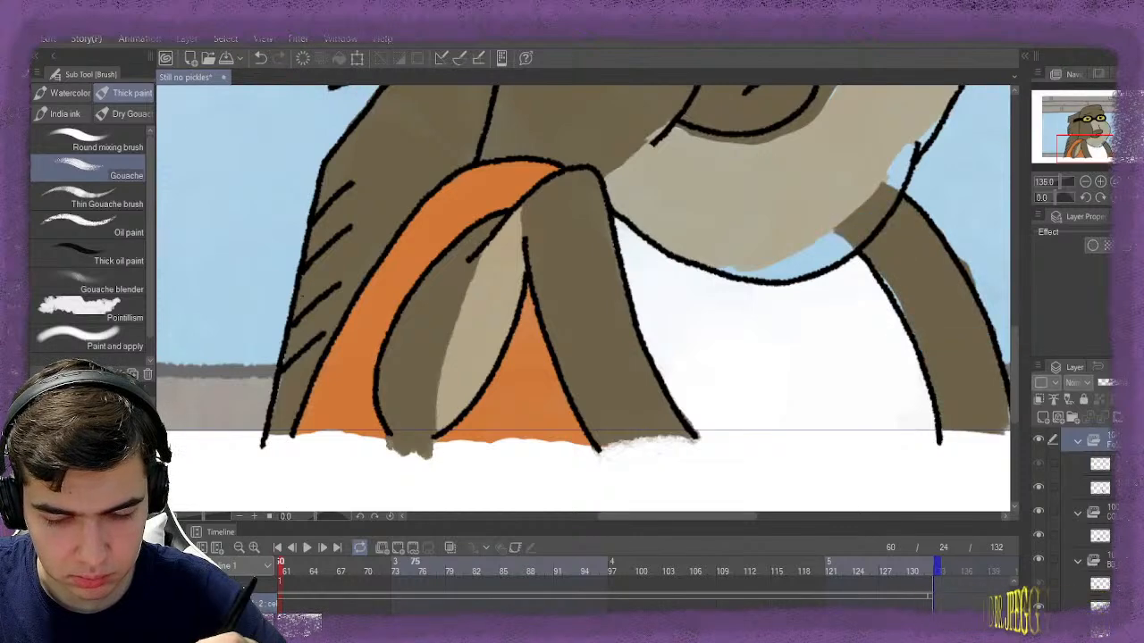
pyautogui.hscroll(12, 302, 296)
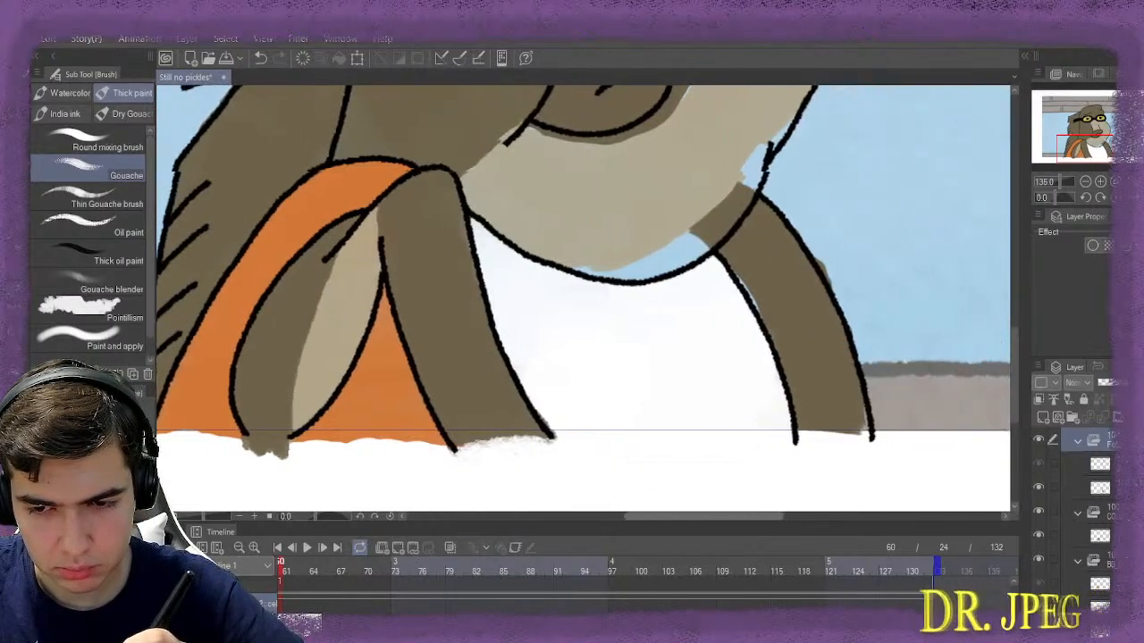
pyautogui.hscroll(-1, 302, 296)
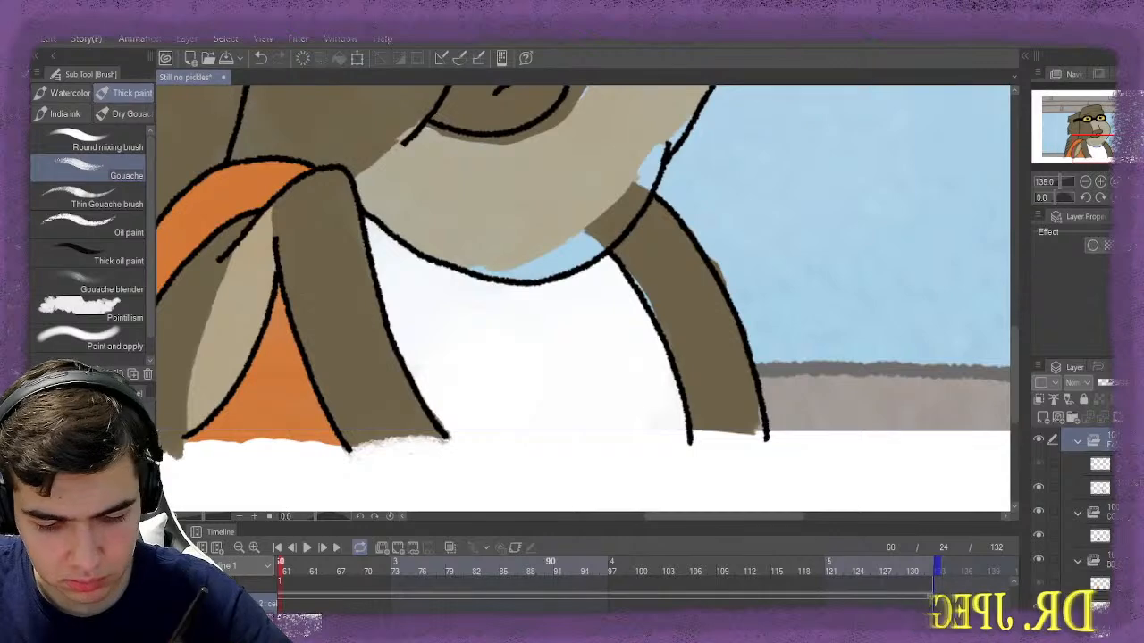
pyautogui.hscroll(-12, 625, 581)
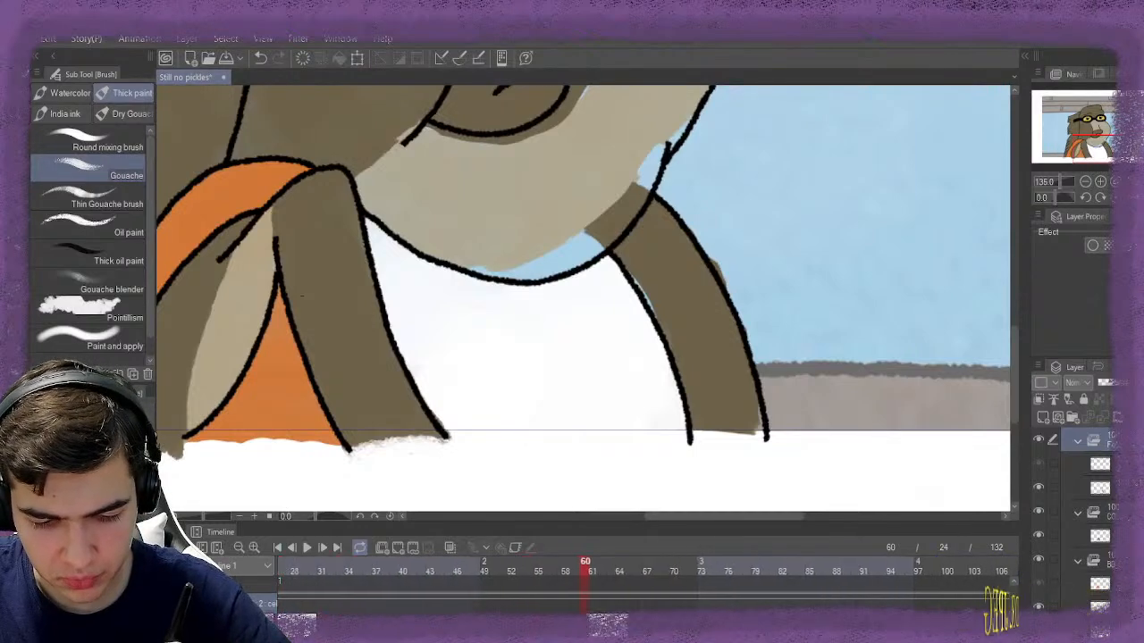
pyautogui.hscroll(2, 625, 572)
# Compare the arm and shirt on frames 24 and 25, and undo the cel addition
pyautogui.click(480, 570)
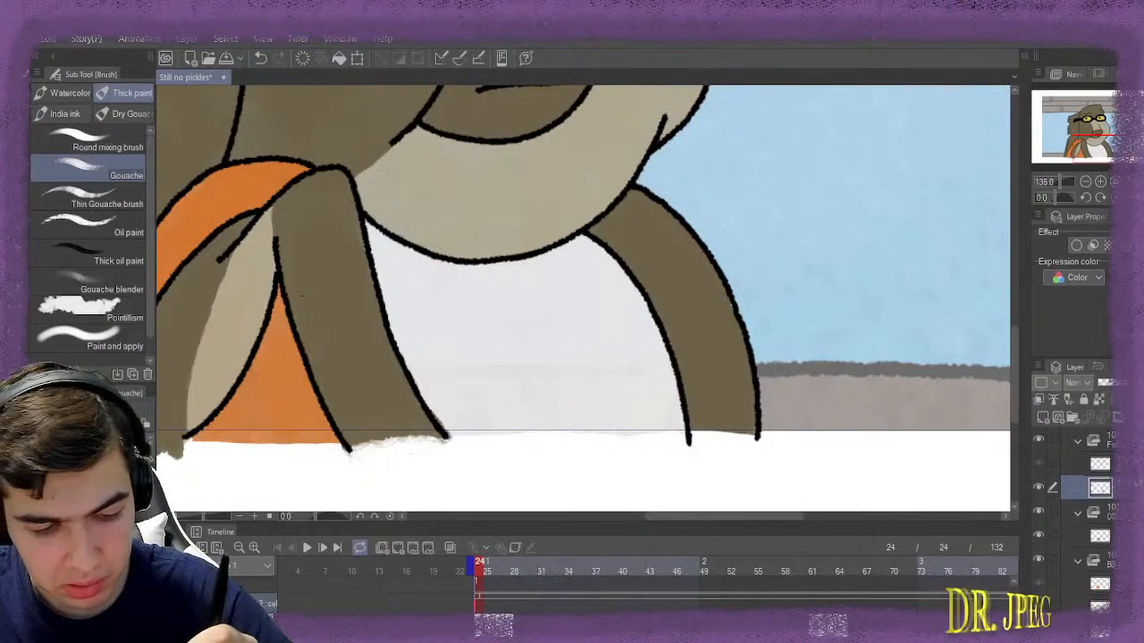
pyautogui.press('Right')
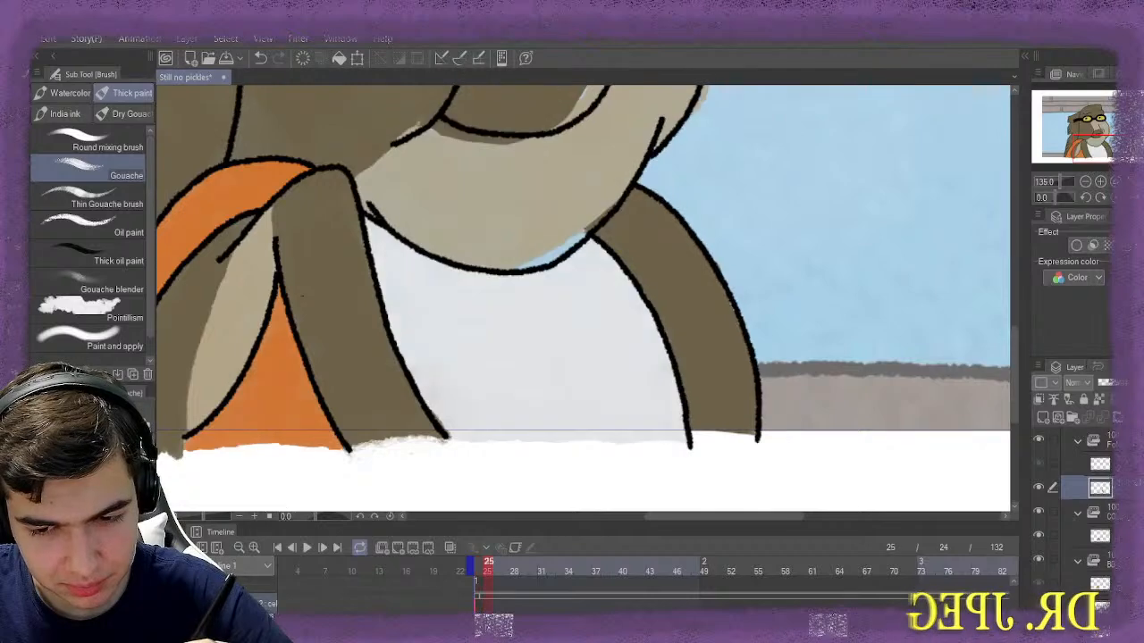
pyautogui.hotkey('ctrl', 'z')
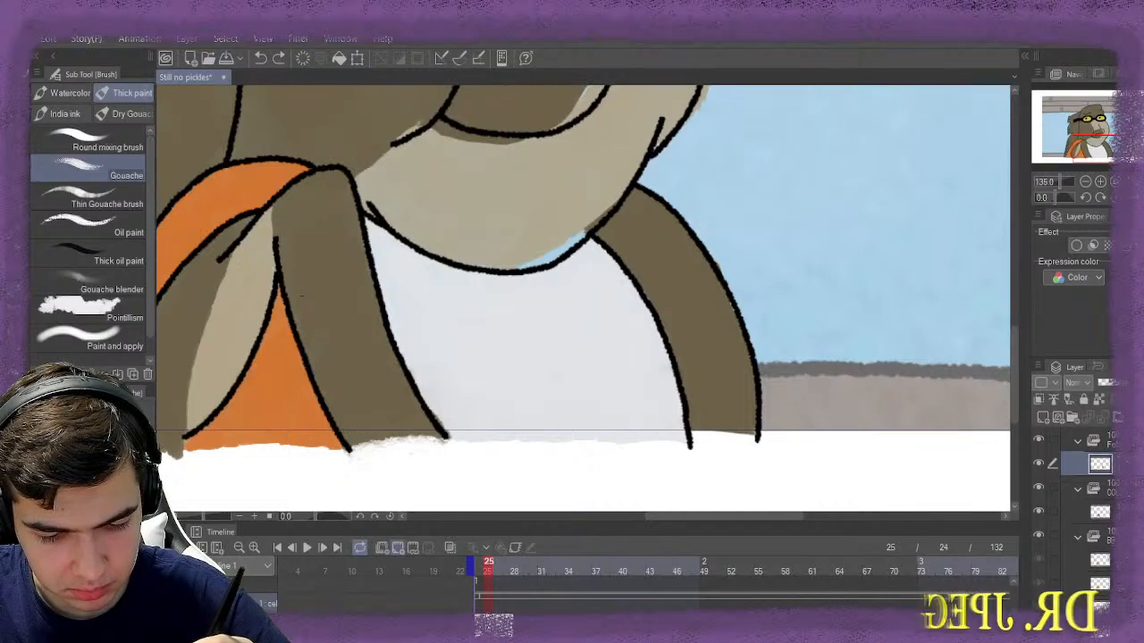
# Replace the brown fill right of the white shirt with a blank cel at frame 25 and compare it with frame 24
pyautogui.press('Delete')
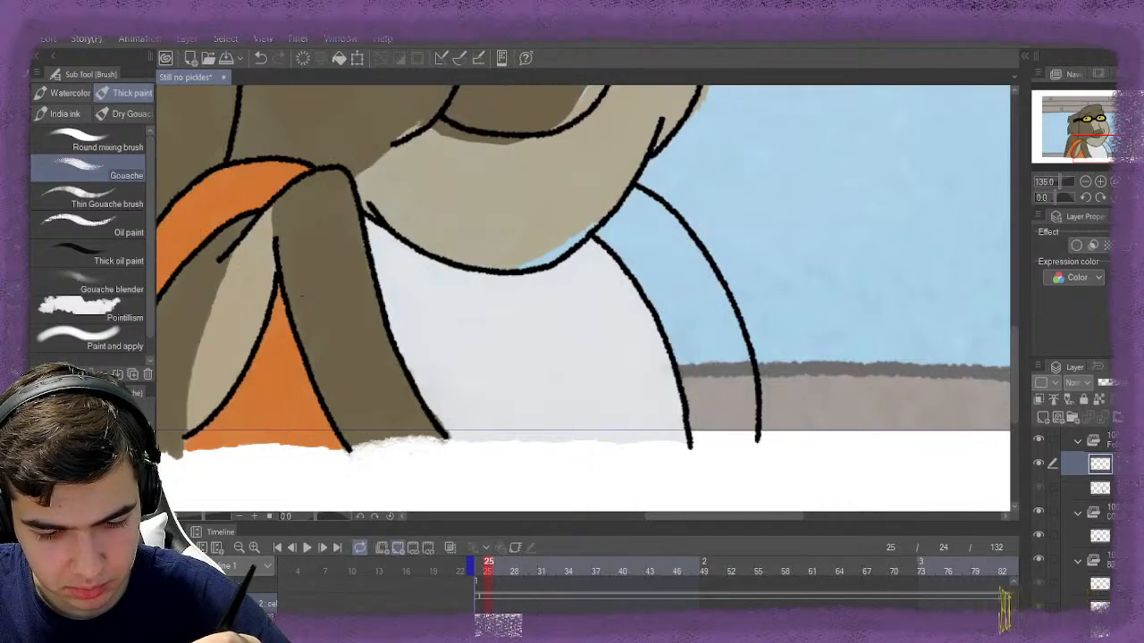
pyautogui.press('Left')
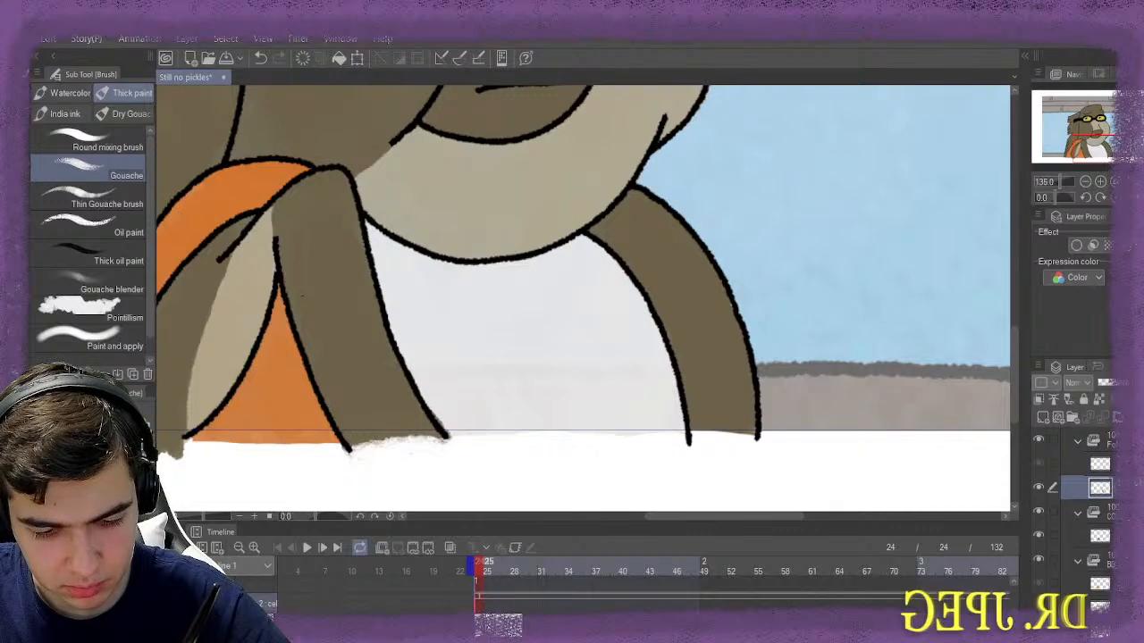
pyautogui.press('Right')
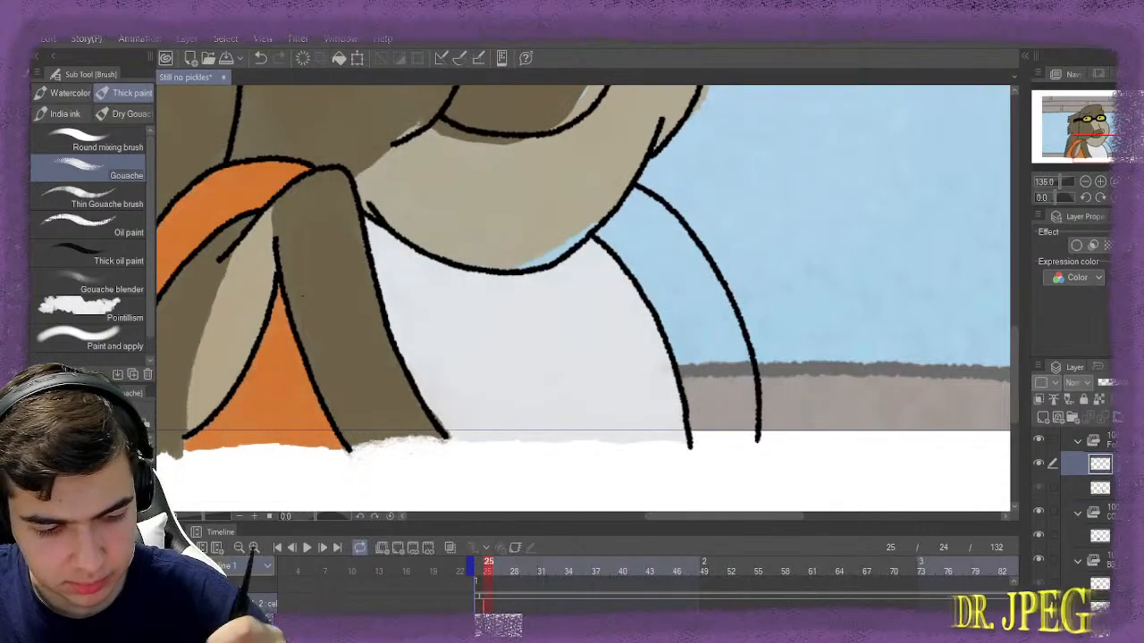
pyautogui.press('Left')
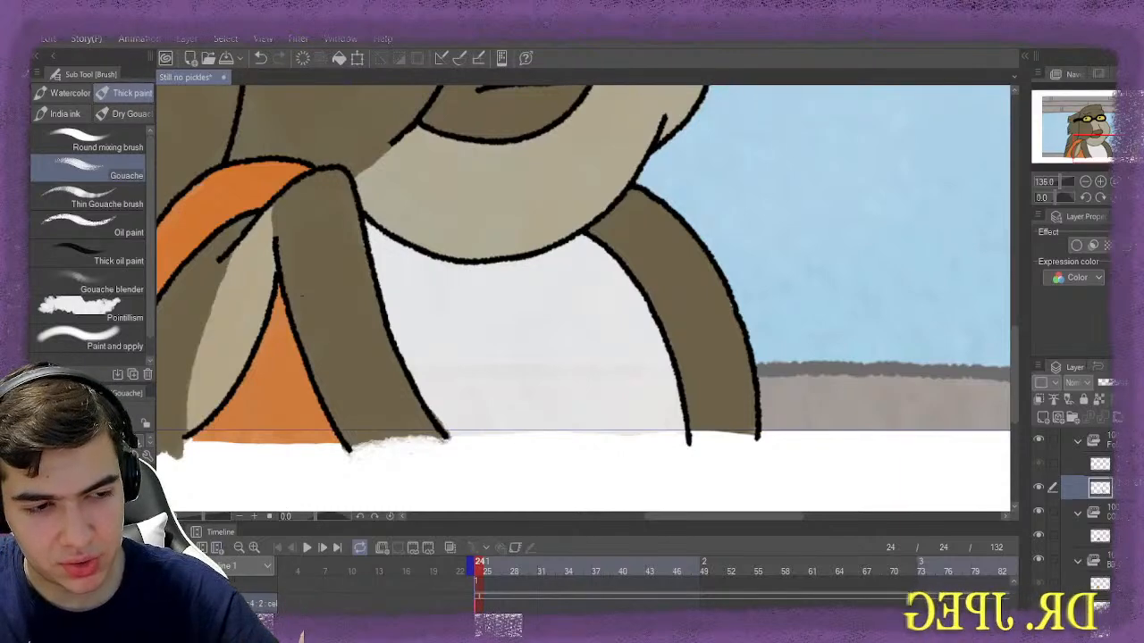
# Paint the strip between the two curved outlines right of the white shirt brown on frame 25 with the Gouache brush
pyautogui.press('i')
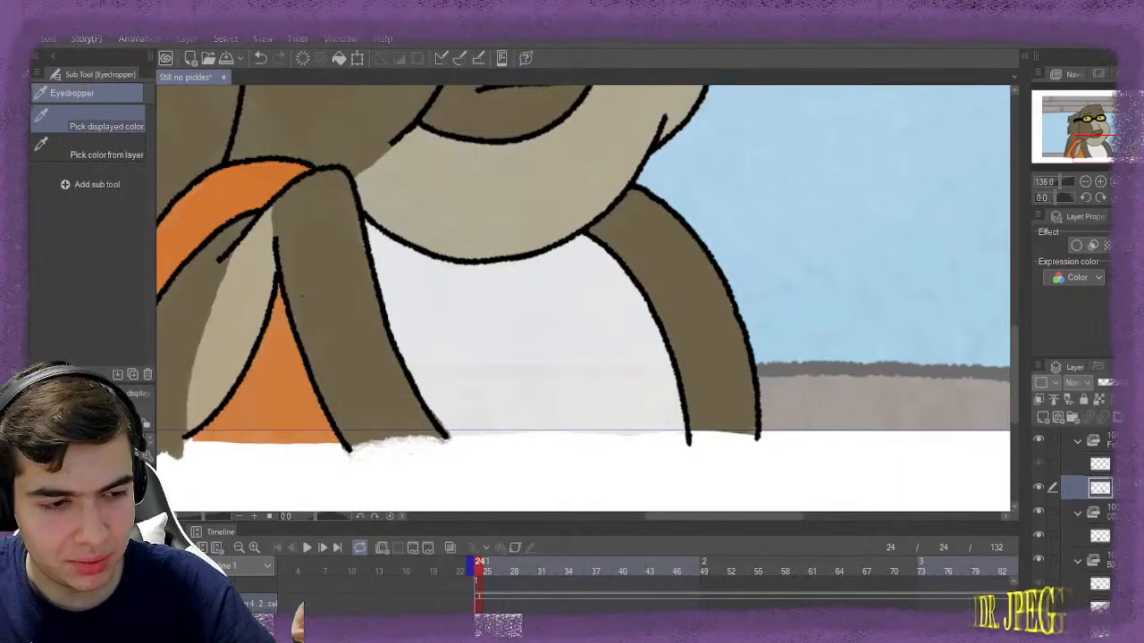
pyautogui.press('b')
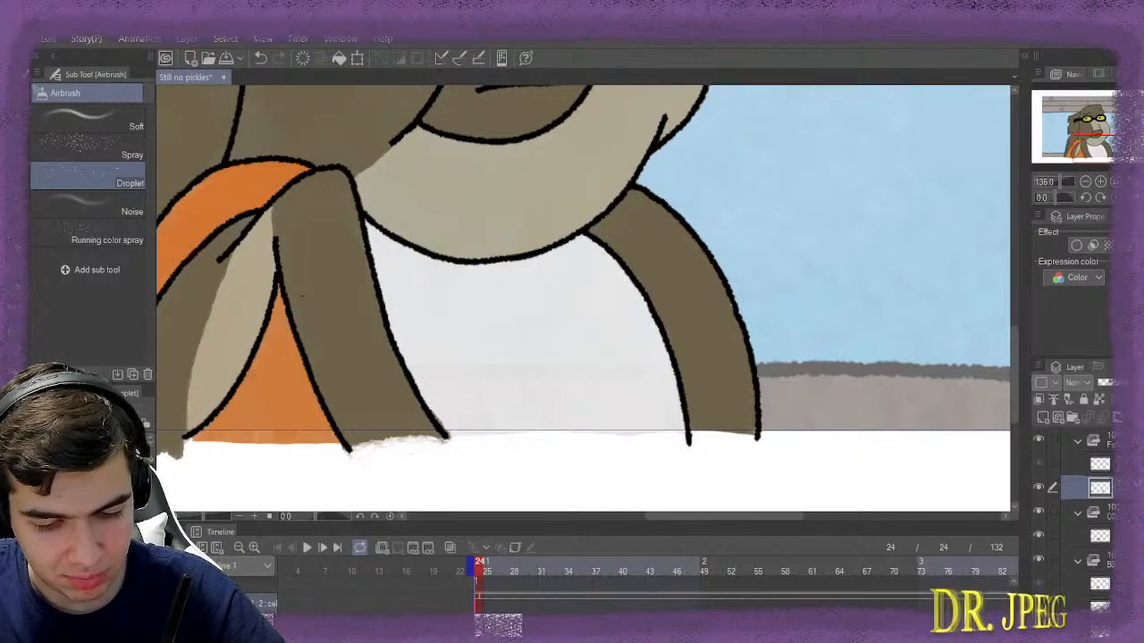
pyautogui.press('Right')
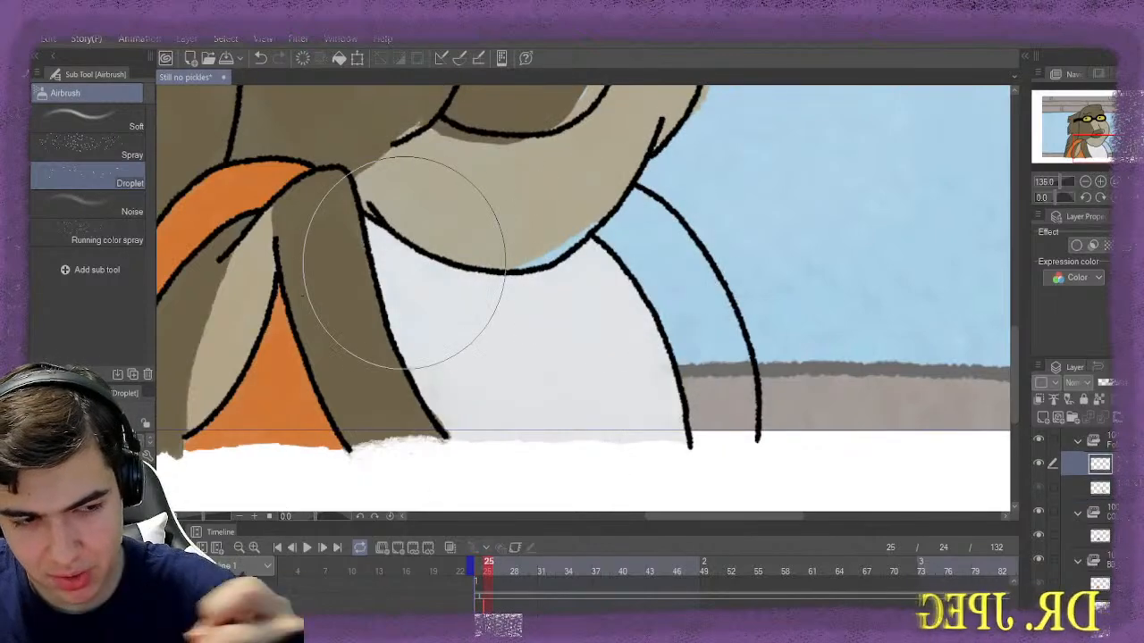
pyautogui.press('b')
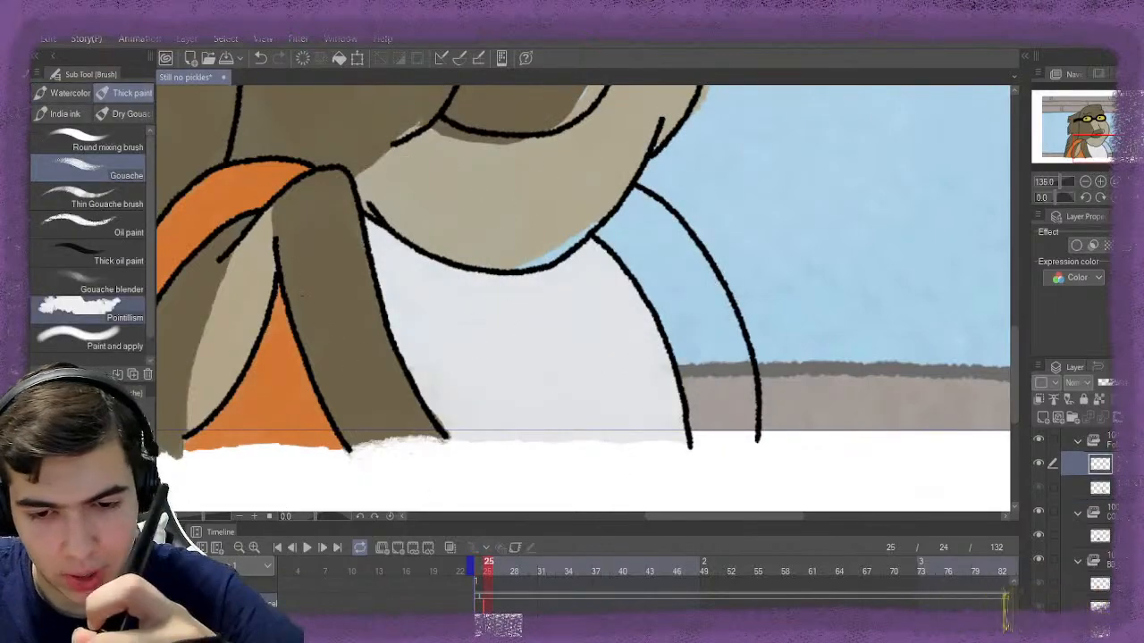
pyautogui.moveTo(626, 229)
pyautogui.mouseDown()
pyautogui.moveTo(699, 291)
pyautogui.moveTo(732, 376)
pyautogui.moveTo(717, 304)
pyautogui.moveTo(656, 263)
pyautogui.moveTo(647, 229)
pyautogui.moveTo(647, 271)
pyautogui.moveTo(660, 289)
pyautogui.moveTo(670, 268)
pyautogui.moveTo(618, 226)
pyautogui.mouseUp()
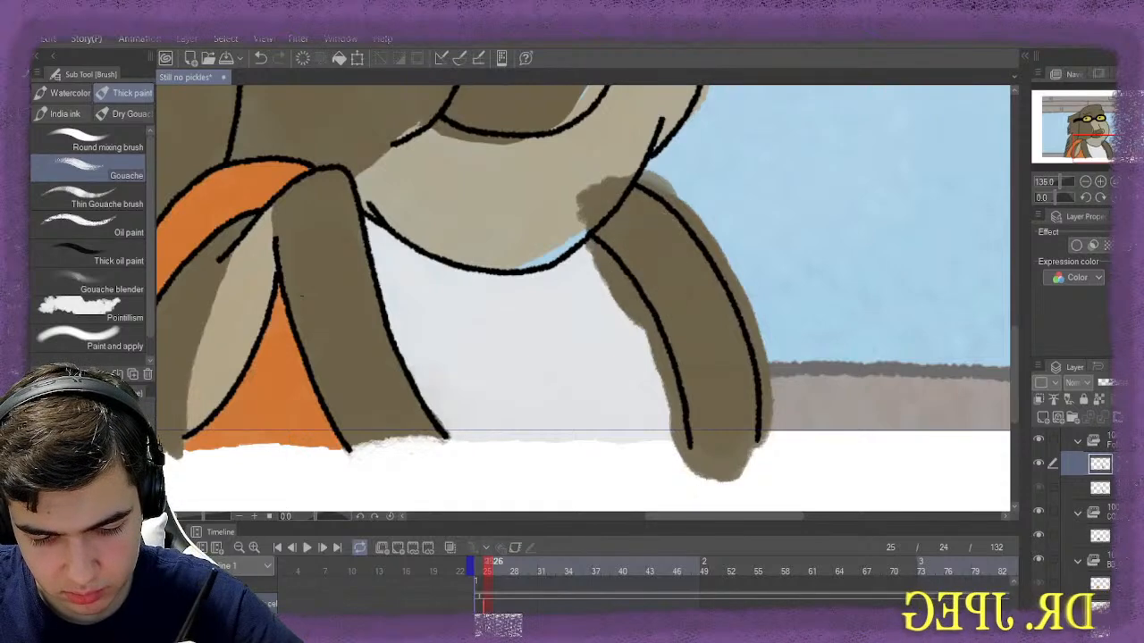
# Compare frames 25 and 26, then paint the strip right of the white shirt brown on a blank cel at frame 26
pyautogui.press('Right')
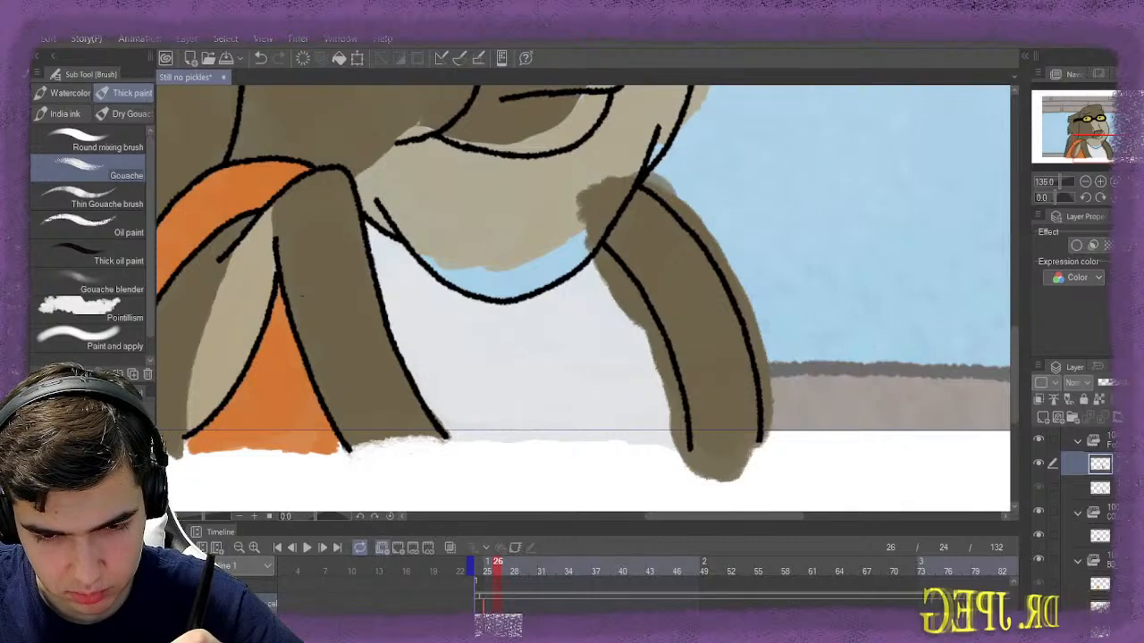
pyautogui.press('Left')
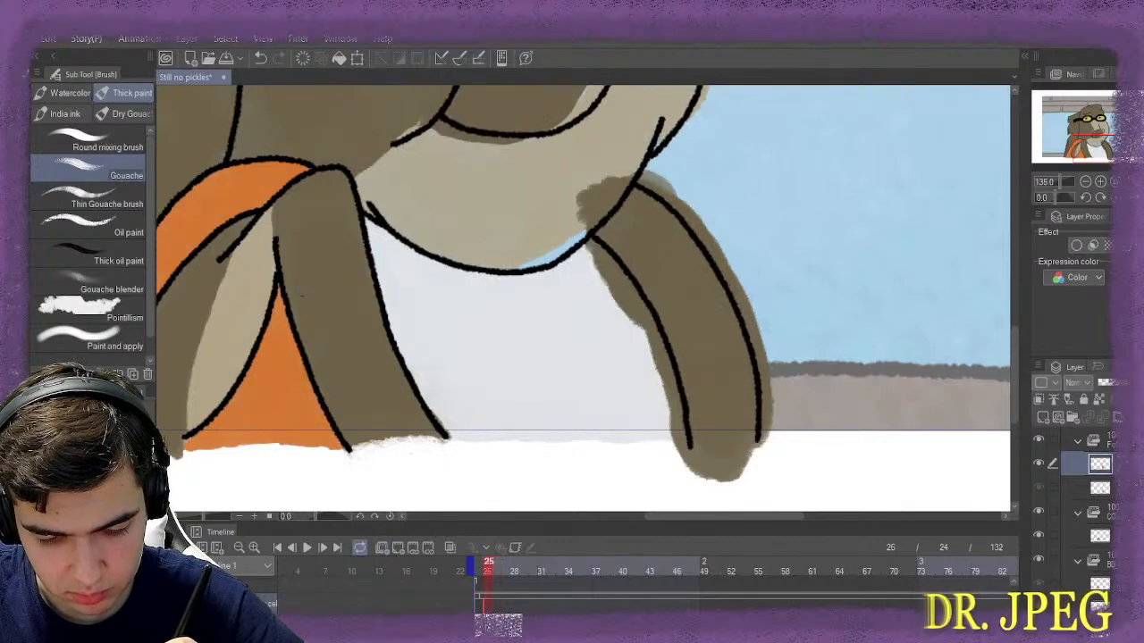
pyautogui.press('Right')
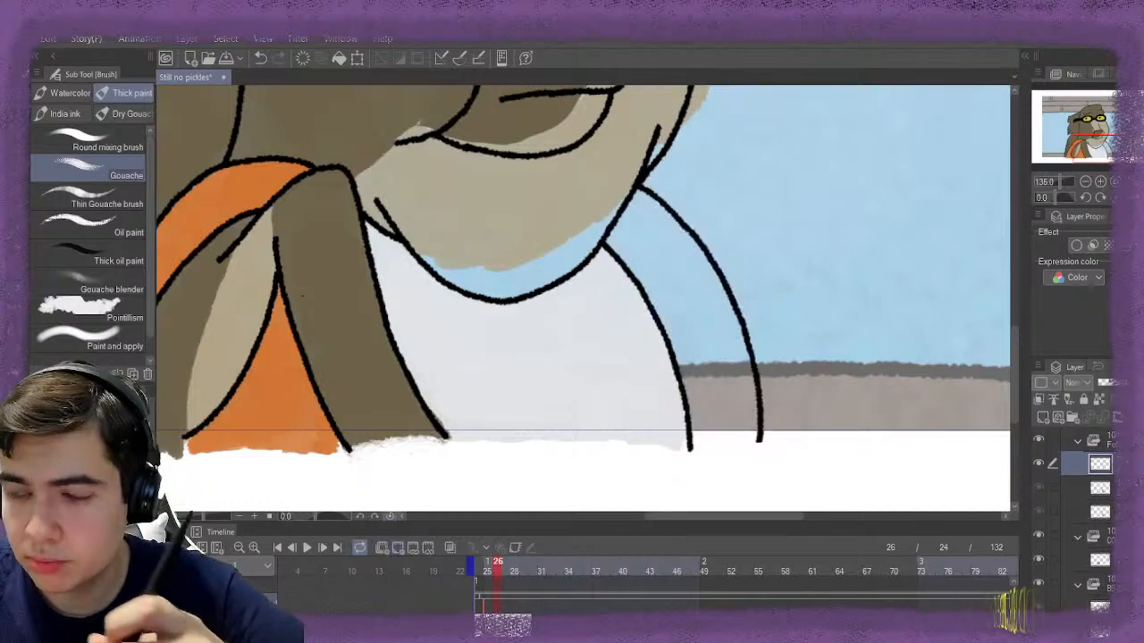
pyautogui.moveTo(617, 214)
pyautogui.mouseDown()
pyautogui.moveTo(628, 243)
pyautogui.moveTo(671, 250)
pyautogui.moveTo(680, 276)
pyautogui.moveTo(696, 263)
pyautogui.moveTo(749, 420)
pyautogui.moveTo(743, 380)
pyautogui.mouseUp()
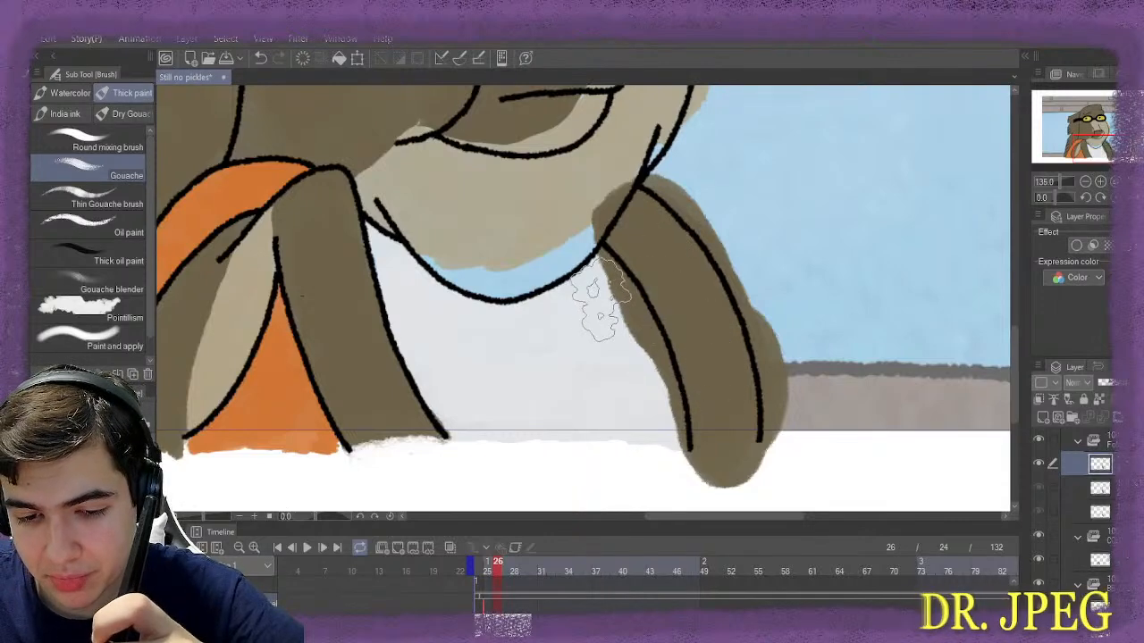
pyautogui.press('e')
pyautogui.moveTo(599, 293)
pyautogui.mouseDown()
pyautogui.moveTo(593, 281)
pyautogui.moveTo(628, 334)
pyautogui.moveTo(638, 365)
pyautogui.moveTo(608, 298)
pyautogui.moveTo(661, 435)
pyautogui.mouseUp()
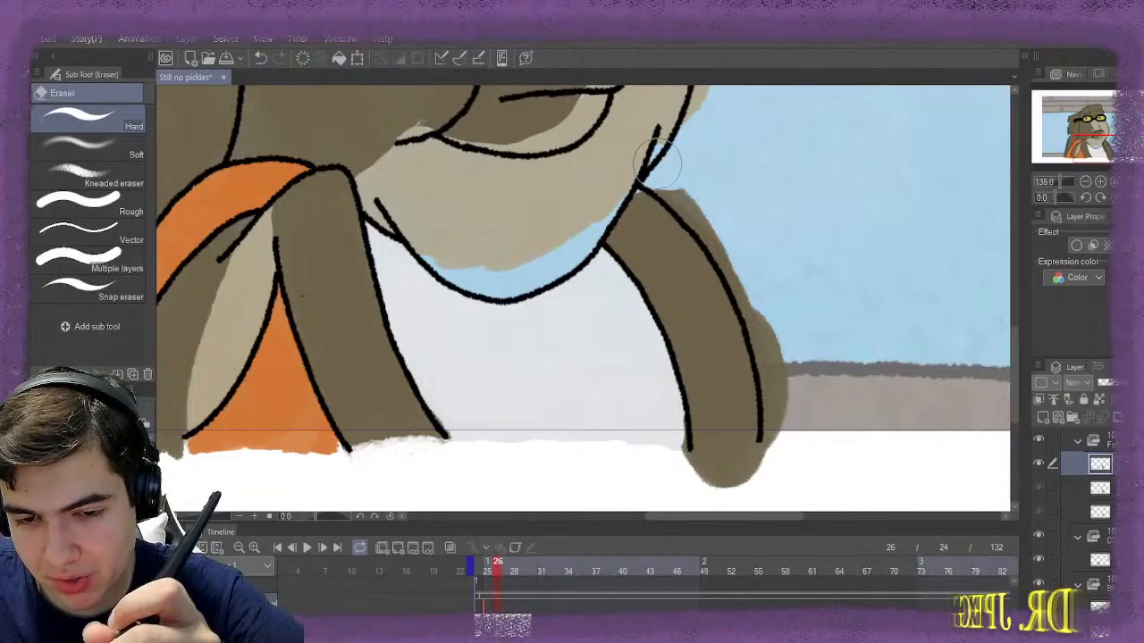
pyautogui.hotkey('ctrl', 'z')
pyautogui.moveTo(661, 147); pyautogui.dragTo(745, 265)
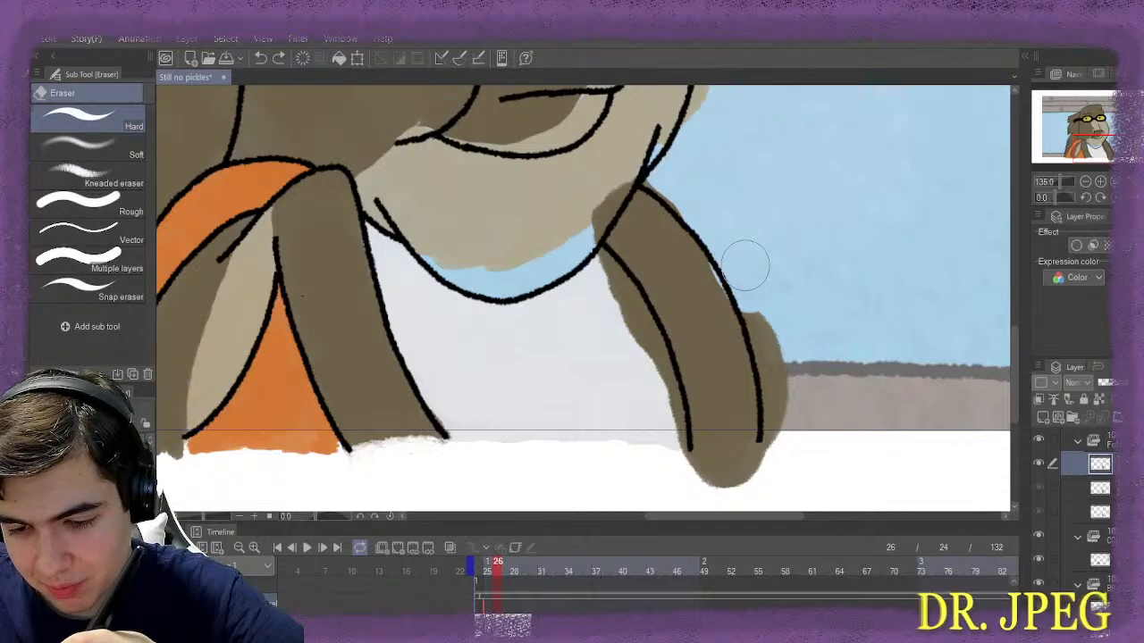
pyautogui.hotkey('ctrl', 'z')
# Erase the brown overspill outside the strip's outlines on frame 26 with the Hard eraser and check the neighbouring frames
pyautogui.scroll(1, 786, 420)
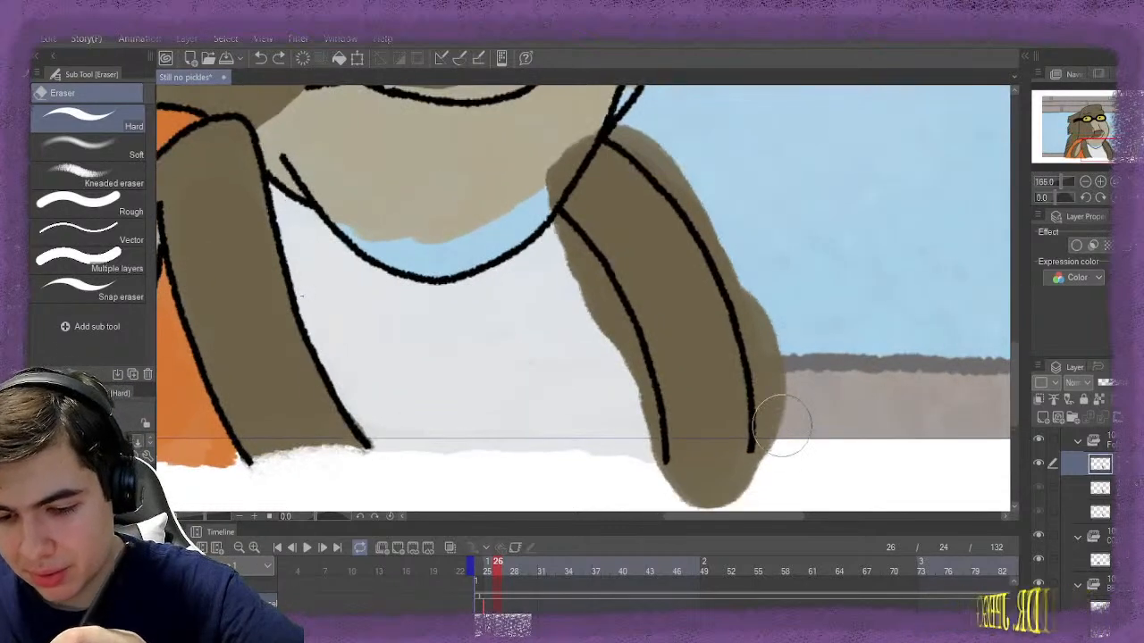
pyautogui.moveTo(786, 348)
pyautogui.mouseDown()
pyautogui.moveTo(771, 319)
pyautogui.moveTo(771, 341)
pyautogui.moveTo(745, 236)
pyautogui.moveTo(759, 272)
pyautogui.moveTo(668, 137)
pyautogui.moveTo(686, 159)
pyautogui.moveTo(631, 115)
pyautogui.moveTo(582, 102)
pyautogui.moveTo(549, 128)
pyautogui.mouseUp()
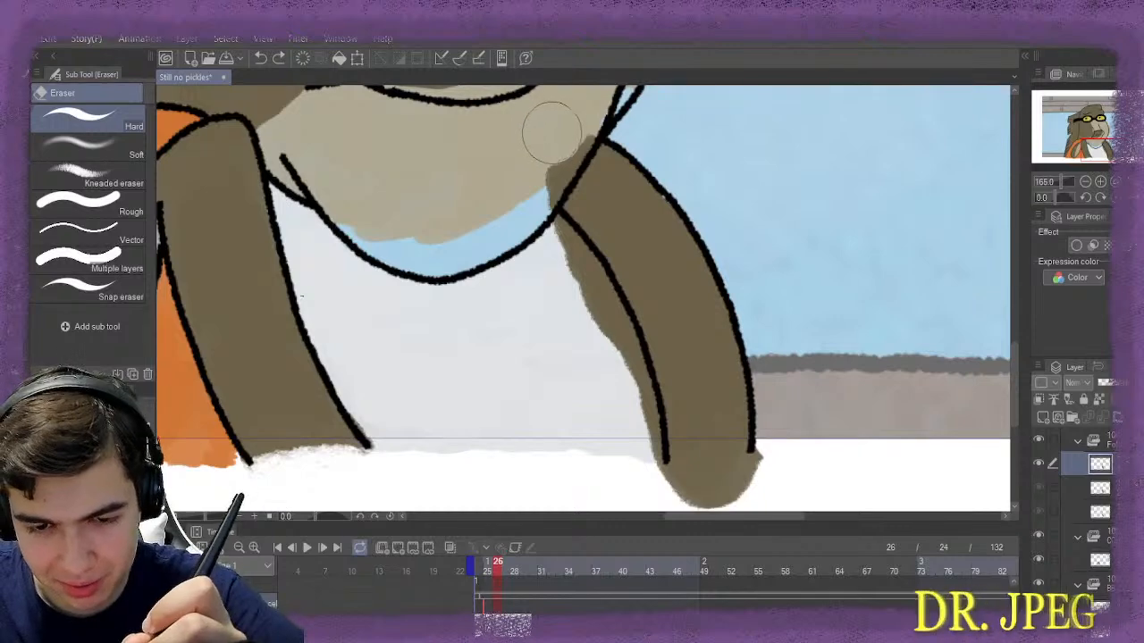
pyautogui.moveTo(554, 257)
pyautogui.mouseDown()
pyautogui.moveTo(594, 310)
pyautogui.moveTo(620, 386)
pyautogui.moveTo(614, 365)
pyautogui.moveTo(631, 466)
pyautogui.moveTo(629, 406)
pyautogui.moveTo(628, 481)
pyautogui.moveTo(692, 490)
pyautogui.moveTo(776, 478)
pyautogui.moveTo(772, 492)
pyautogui.moveTo(739, 496)
pyautogui.moveTo(658, 487)
pyautogui.moveTo(773, 481)
pyautogui.mouseUp()
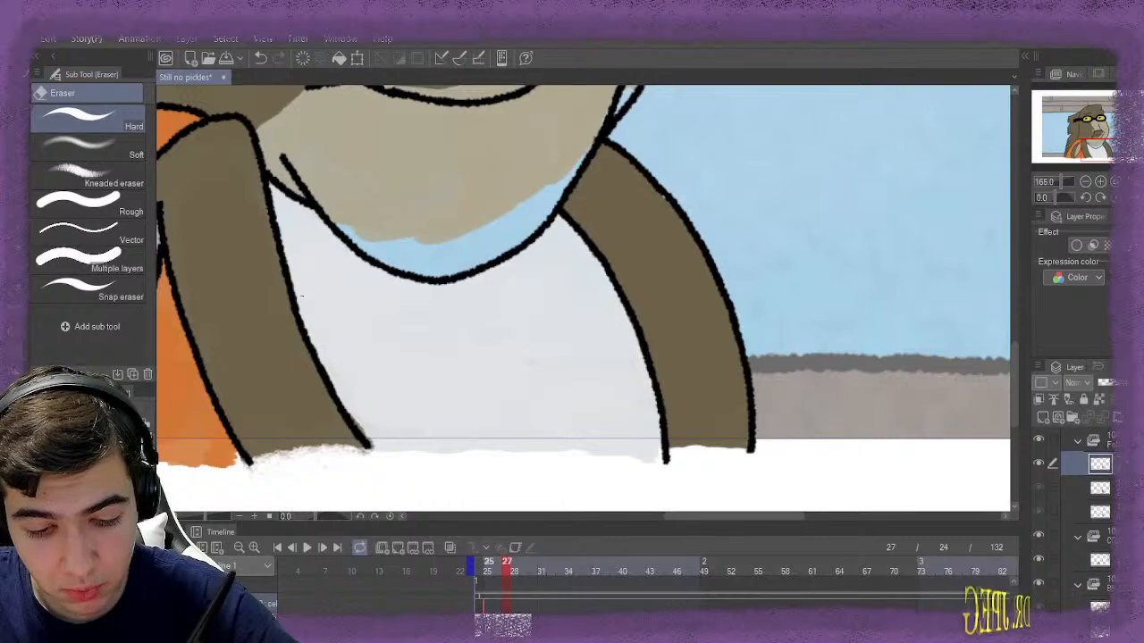
pyautogui.press('Left')
pyautogui.press('Right')
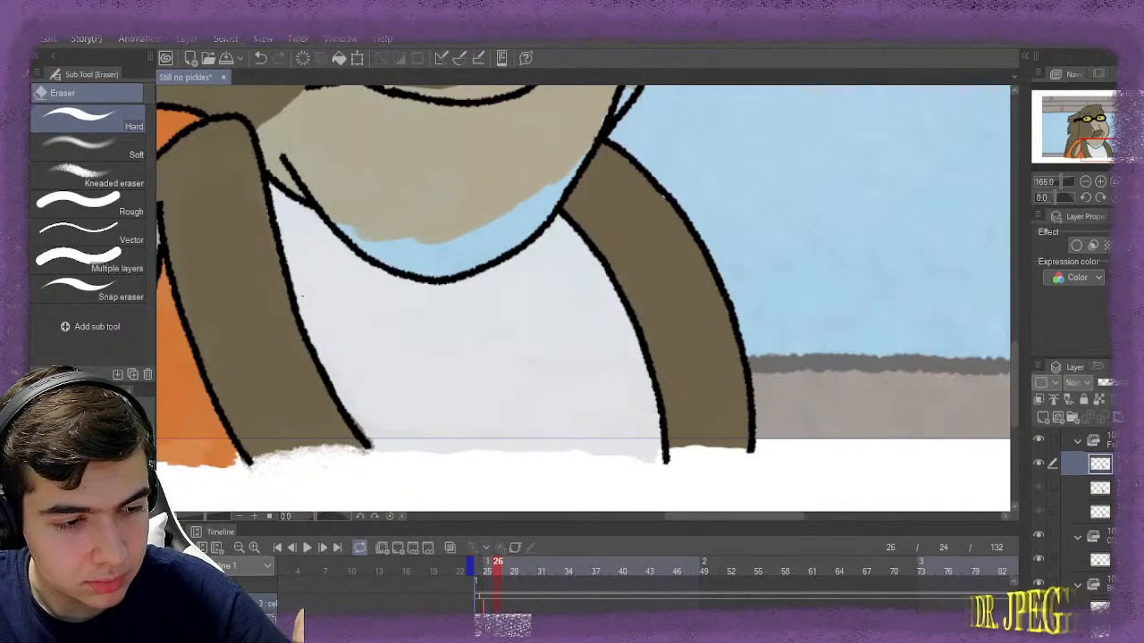
pyautogui.press('b')
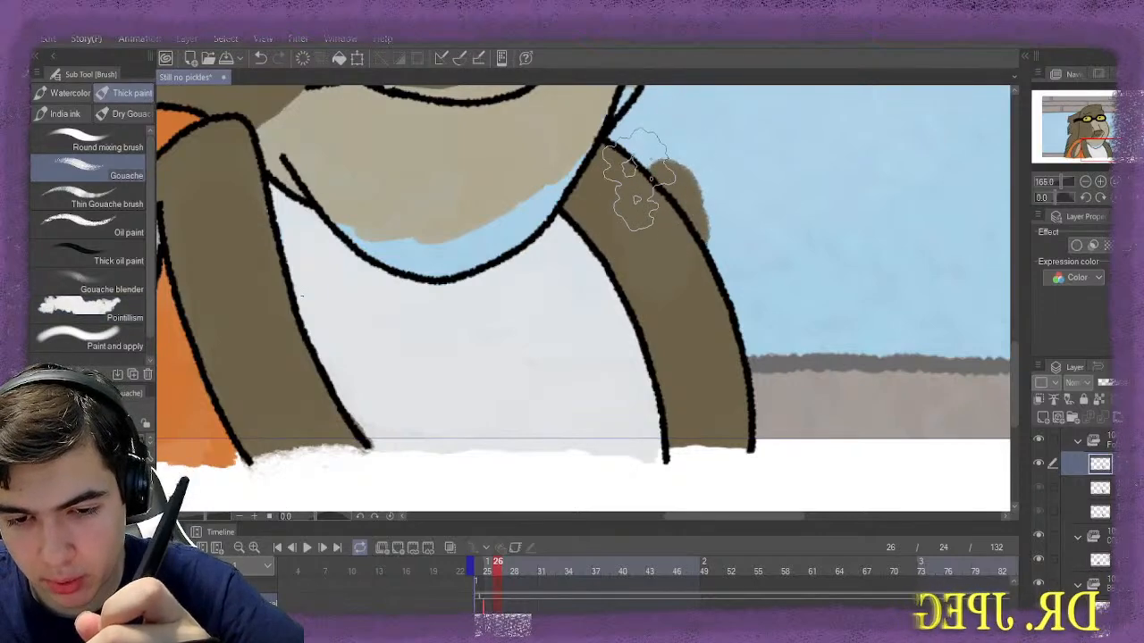
pyautogui.press('e')
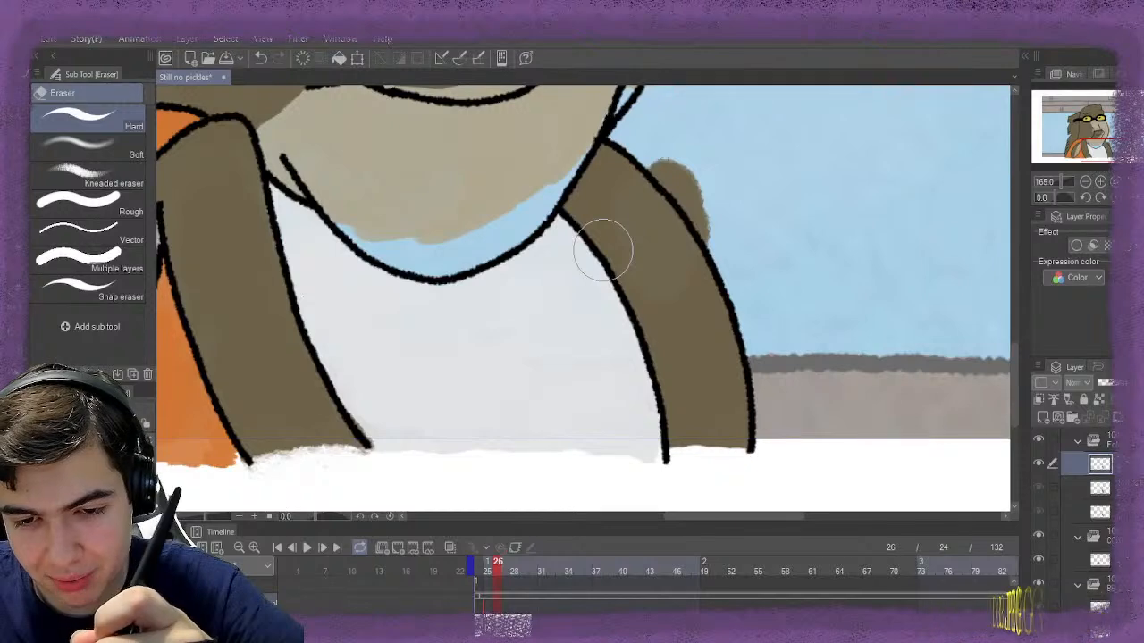
pyautogui.hotkey('ctrl', 'z')
# Touch up the brown fill along the strip's outer outline on frame 26 with a much smaller Gouache brush
pyautogui.press('b')
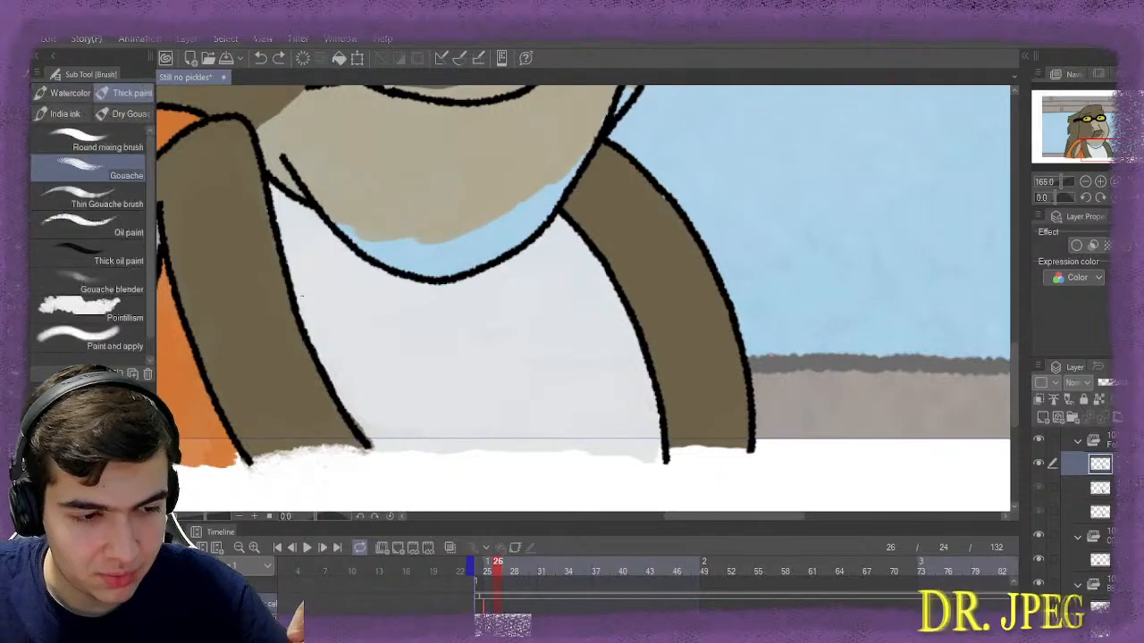
pyautogui.scroll(3, 625, 268)
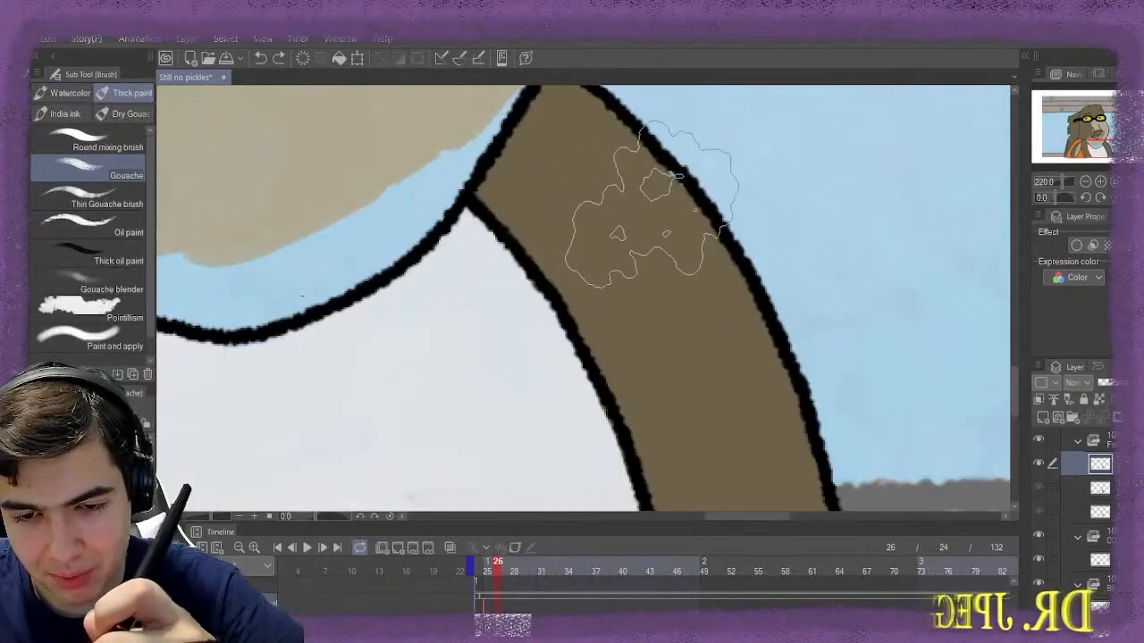
pyautogui.scroll(3, 652, 206)
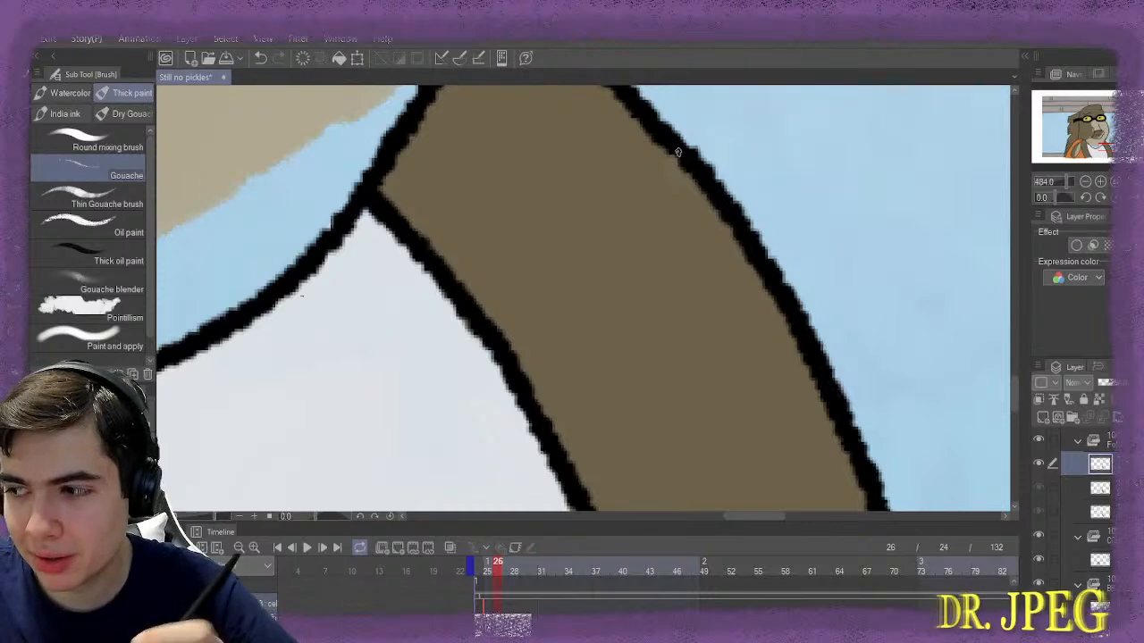
pyautogui.scroll(-2, 677, 152)
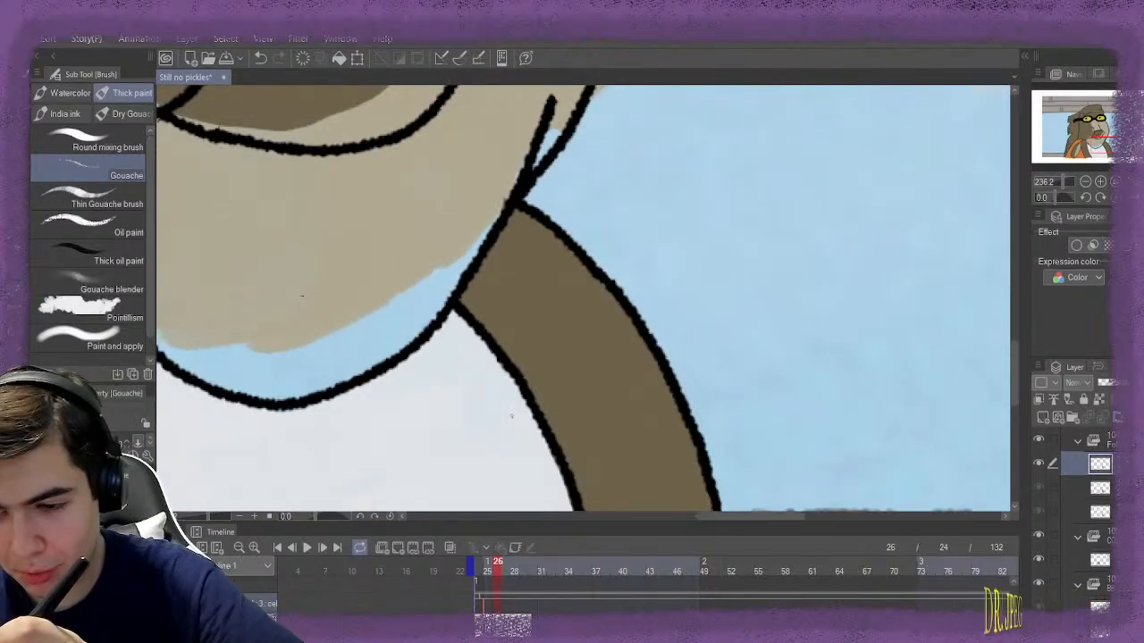
# Paint the strip right of the white shirt brown on a blank cel at frame 28, staying inside its outlines
pyautogui.scroll(-3, 511, 416)
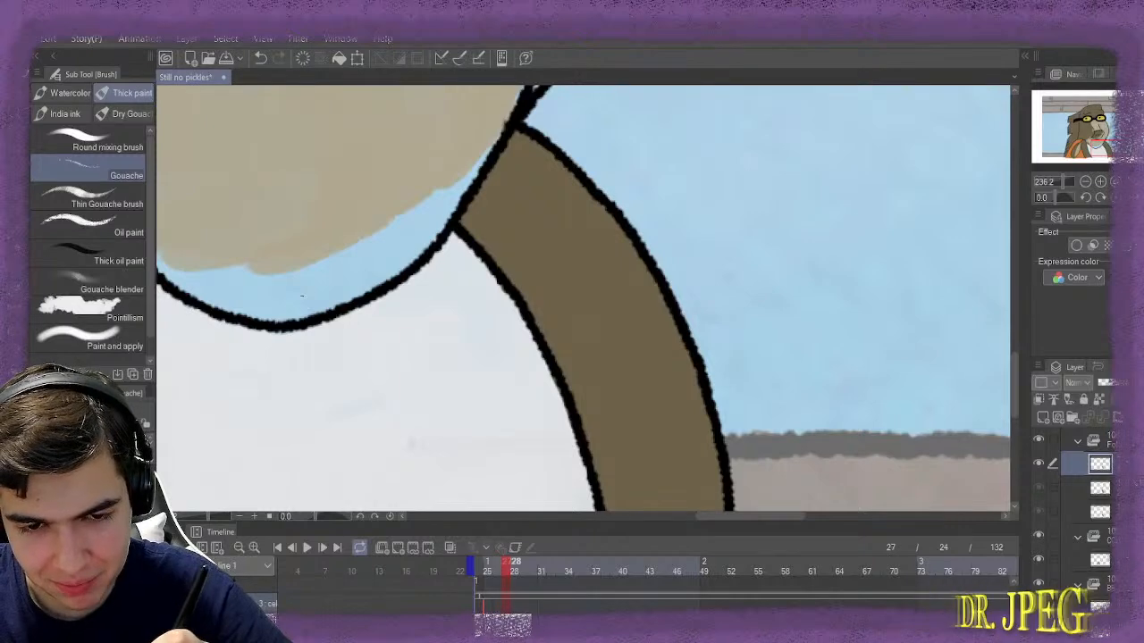
pyautogui.scroll(-2, 561, 366)
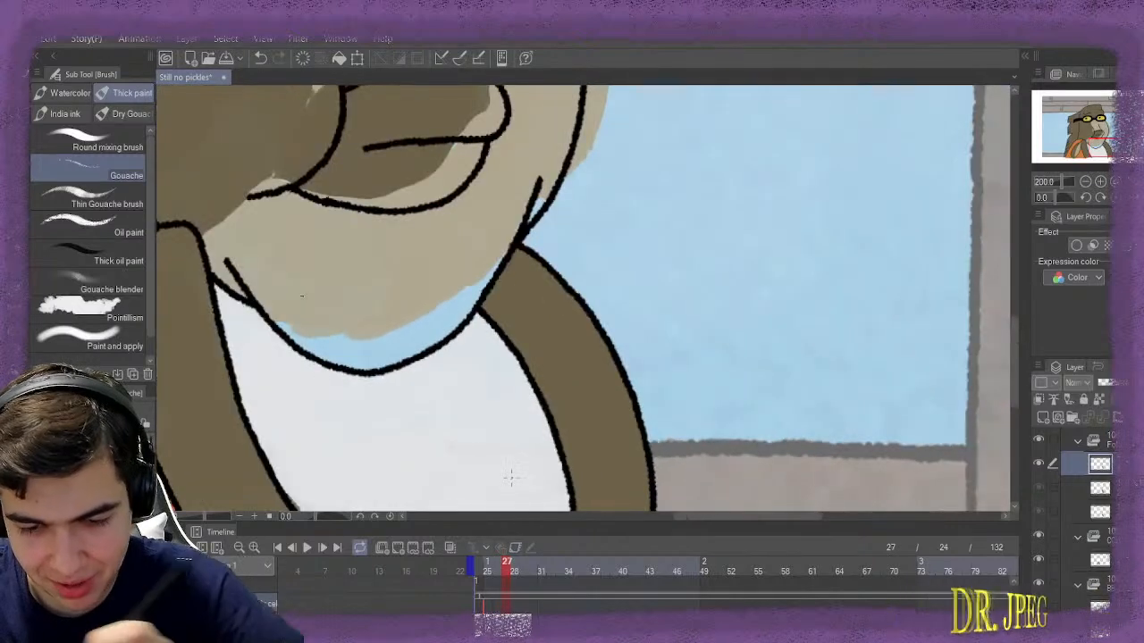
pyautogui.scroll(-4, 511, 478)
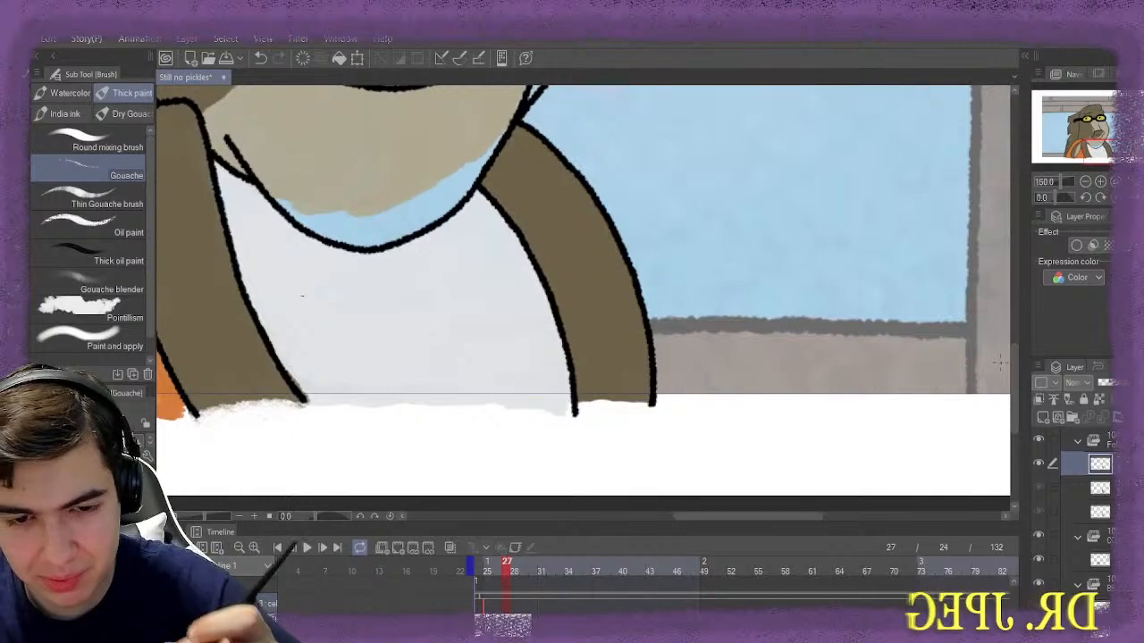
pyautogui.press('Right')
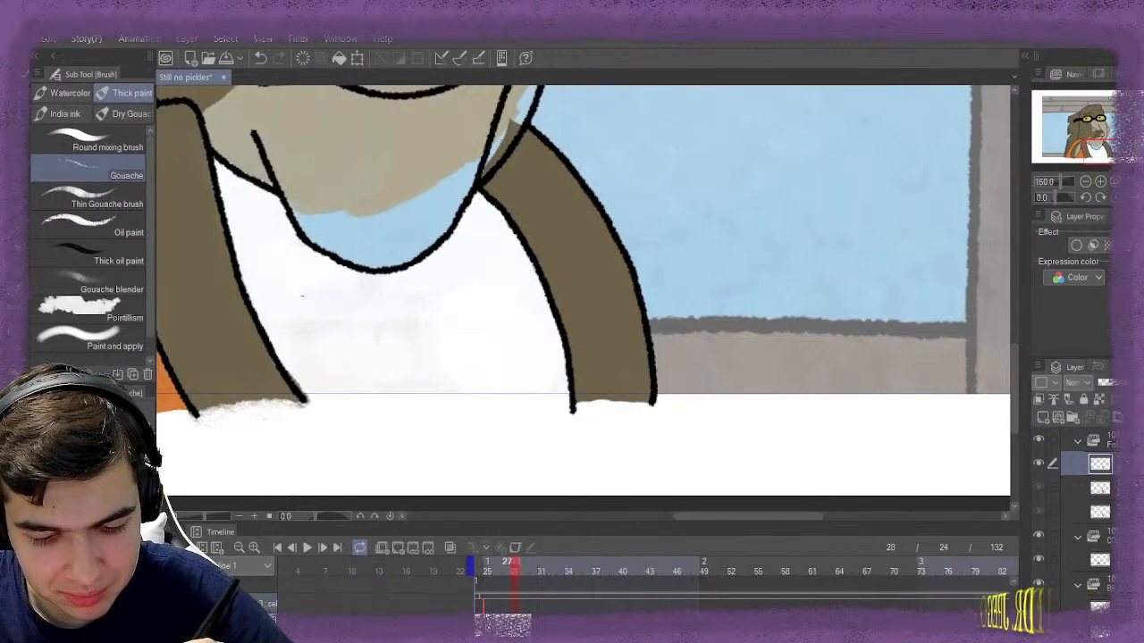
pyautogui.click(89, 336)
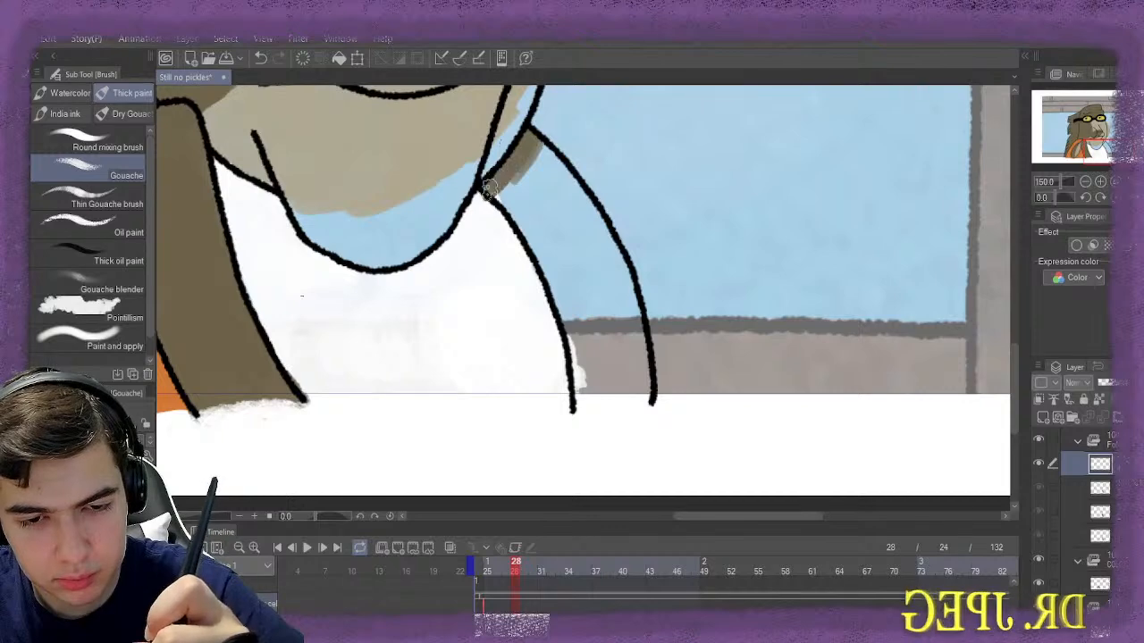
pyautogui.moveTo(520, 205)
pyautogui.mouseDown()
pyautogui.moveTo(572, 317)
pyautogui.moveTo(584, 408)
pyautogui.moveTo(647, 401)
pyautogui.moveTo(626, 348)
pyautogui.moveTo(598, 385)
pyautogui.moveTo(590, 378)
pyautogui.moveTo(601, 388)
pyautogui.moveTo(612, 374)
pyautogui.moveTo(618, 391)
pyautogui.moveTo(628, 372)
pyautogui.moveTo(631, 387)
pyautogui.moveTo(614, 393)
pyautogui.moveTo(617, 365)
pyautogui.moveTo(635, 378)
pyautogui.moveTo(627, 328)
pyautogui.moveTo(623, 353)
pyautogui.moveTo(607, 346)
pyautogui.moveTo(588, 369)
pyautogui.moveTo(581, 340)
pyautogui.moveTo(578, 357)
pyautogui.moveTo(588, 260)
pyautogui.moveTo(571, 274)
pyautogui.moveTo(631, 334)
pyautogui.moveTo(607, 276)
pyautogui.moveTo(536, 187)
pyautogui.moveTo(528, 171)
pyautogui.moveTo(549, 156)
pyautogui.moveTo(579, 234)
pyautogui.moveTo(604, 259)
pyautogui.moveTo(602, 276)
pyautogui.moveTo(556, 274)
pyautogui.mouseUp()
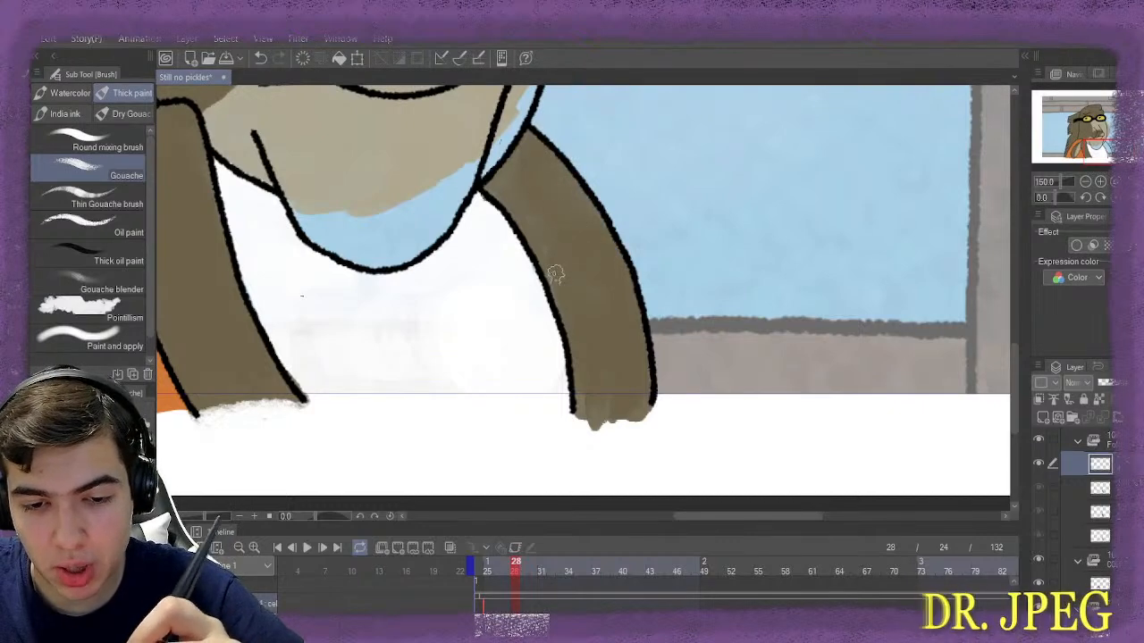
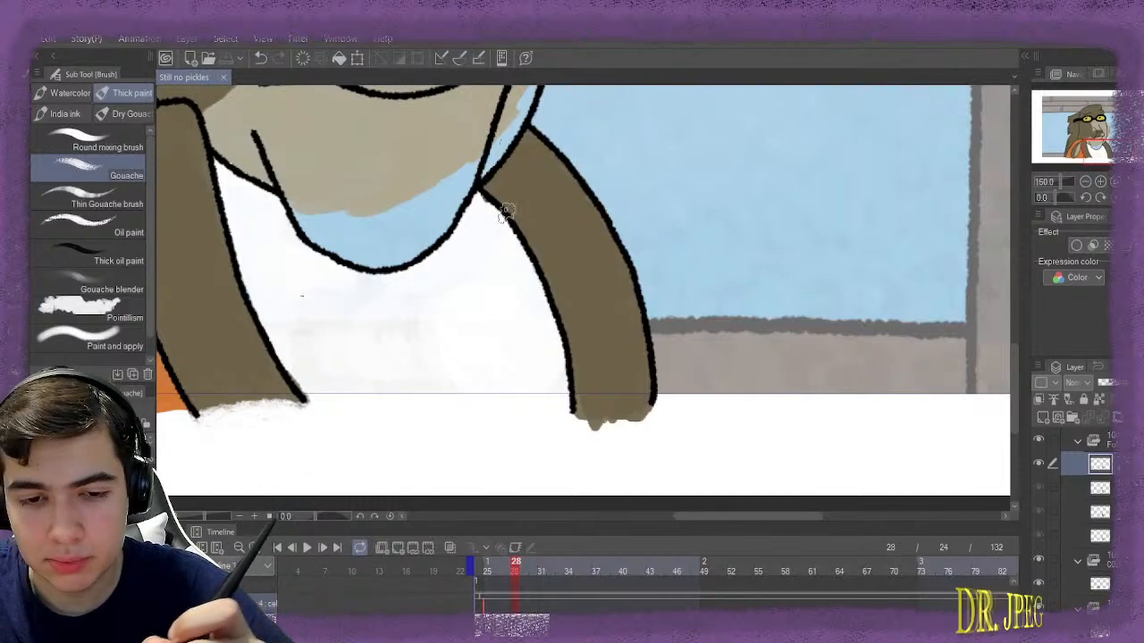
# Erase the ragged brown paint below the strip's lower end on frame 28 and return to the Gouache brush
pyautogui.scroll(3, 506, 212)
pyautogui.press('e')
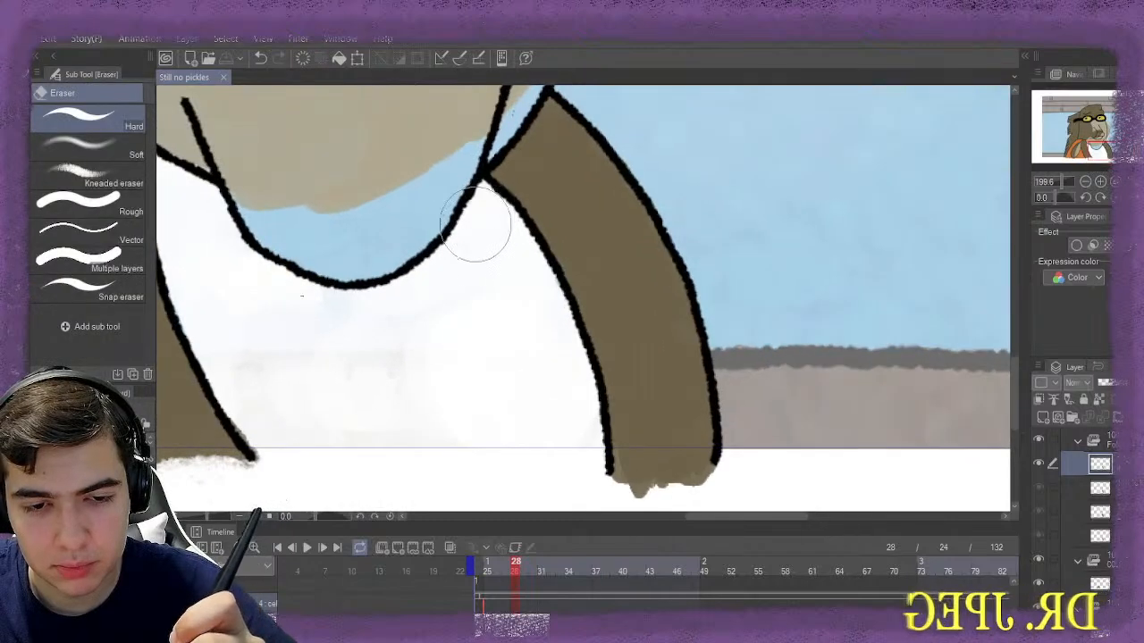
pyautogui.moveTo(580, 480)
pyautogui.mouseDown()
pyautogui.moveTo(707, 502)
pyautogui.moveTo(596, 492)
pyautogui.mouseUp()
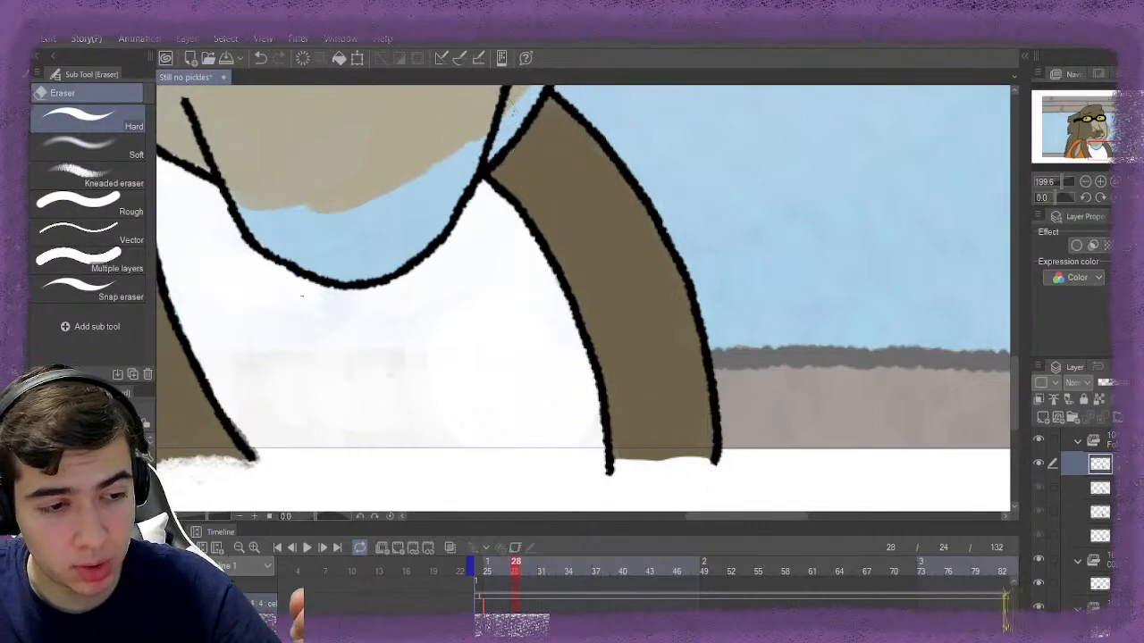
pyautogui.press('b')
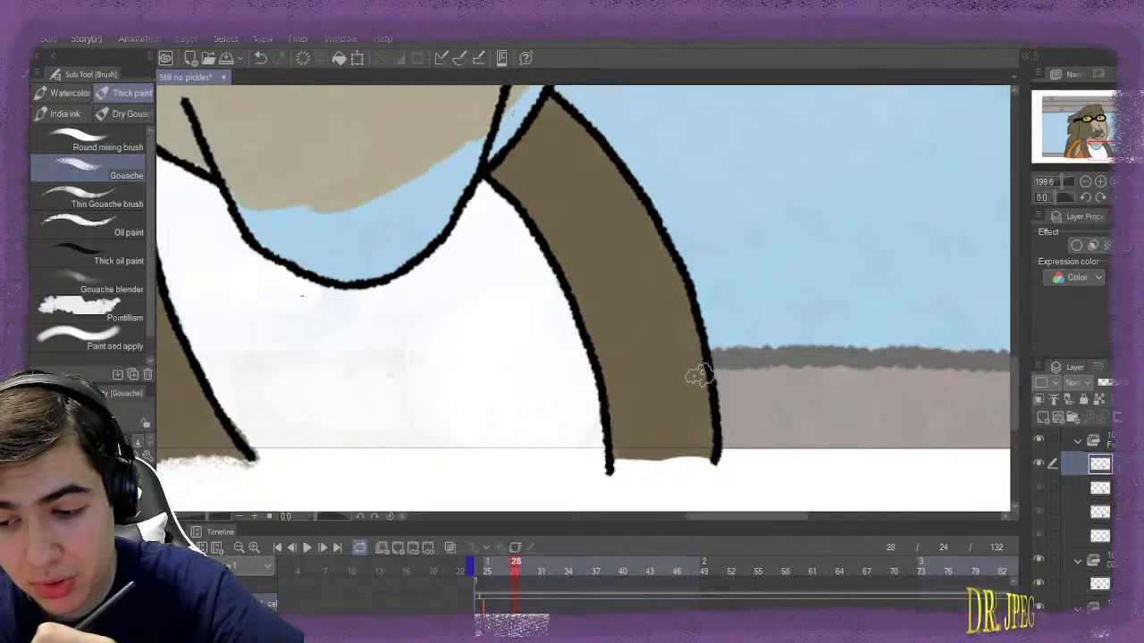
# Touch up the brown fill along the strip's outer outline on frame 28 and erase the overspill outside it
pyautogui.scroll(4, 301, 294)
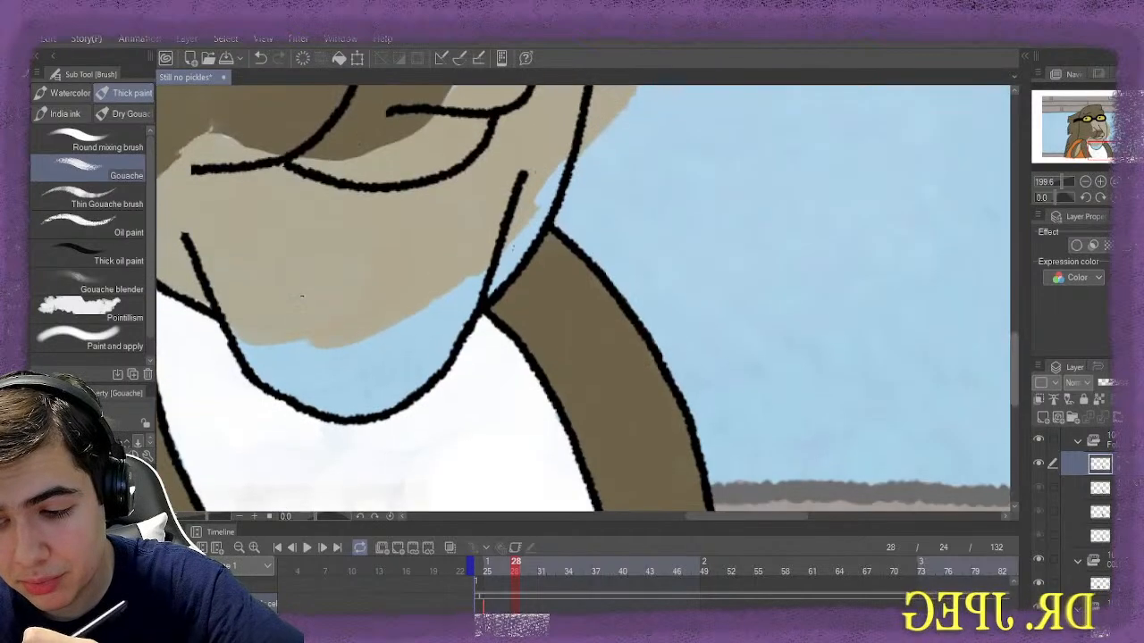
pyautogui.scroll(-2, 562, 310)
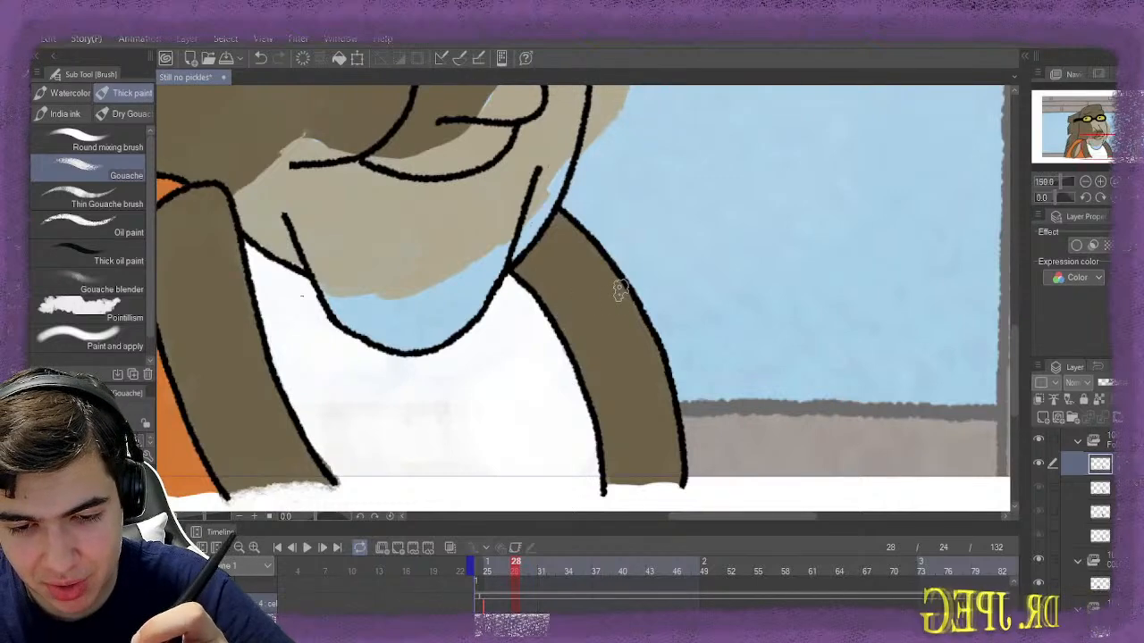
pyautogui.scroll(1, 619, 284)
pyautogui.scroll(2, 617, 291)
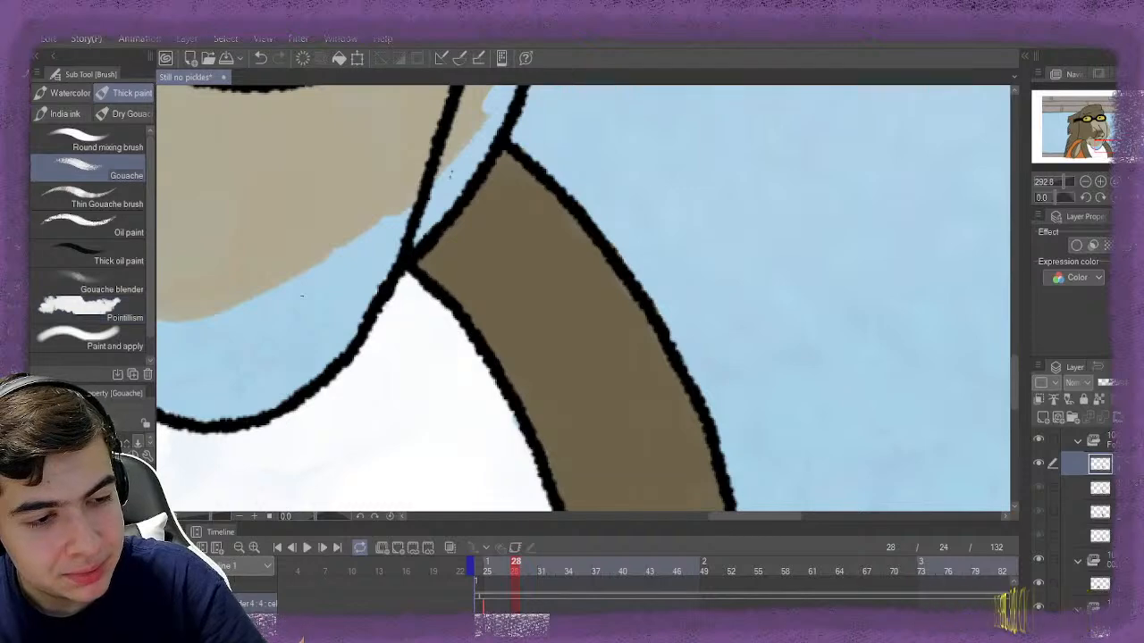
pyautogui.press('i')
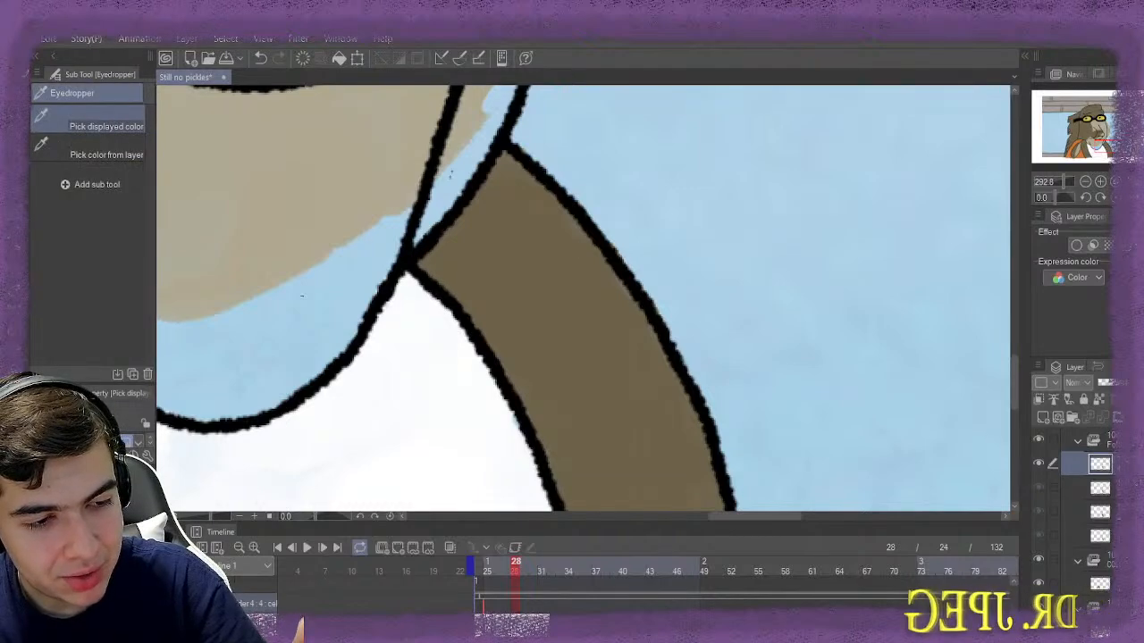
pyautogui.press('b')
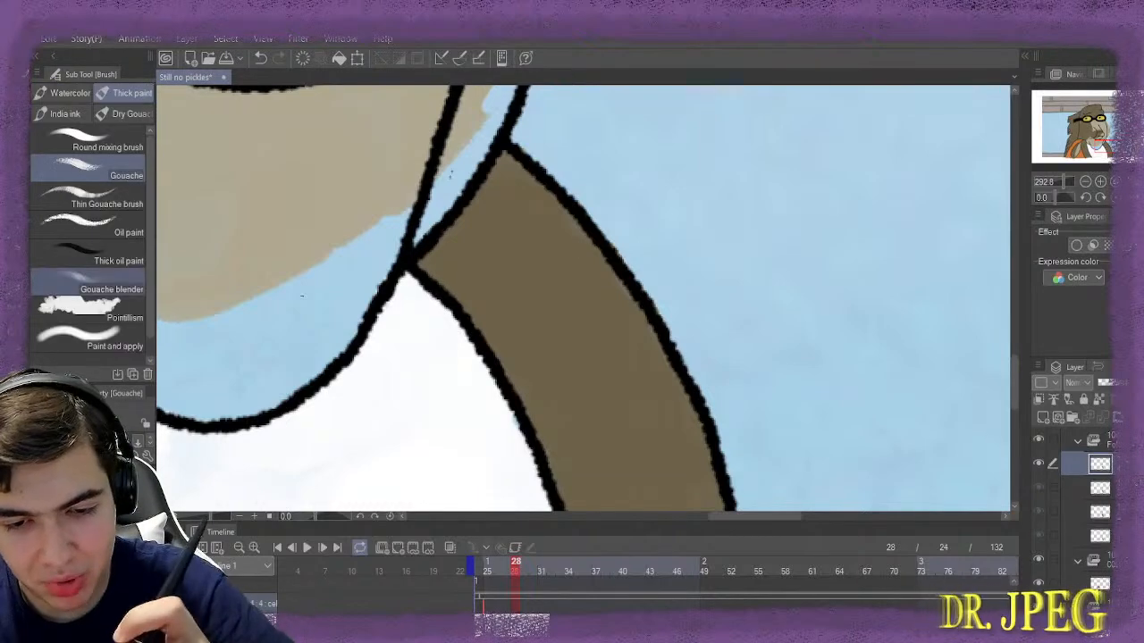
pyautogui.scroll(1, 579, 268)
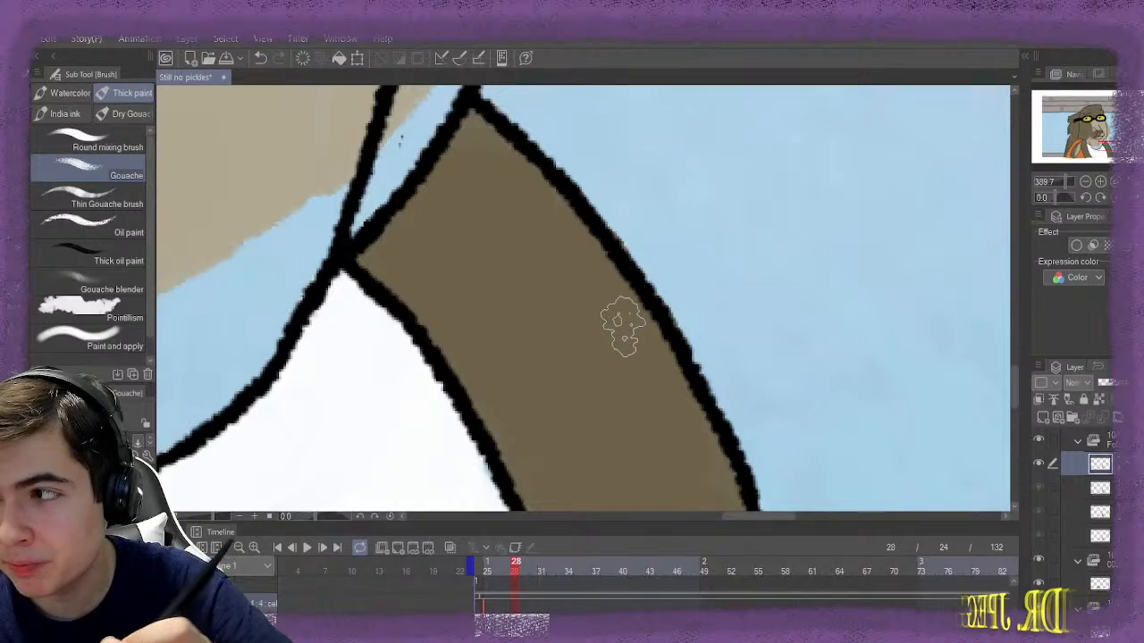
pyautogui.press('e')
pyautogui.moveTo(620, 205); pyautogui.dragTo(651, 204)
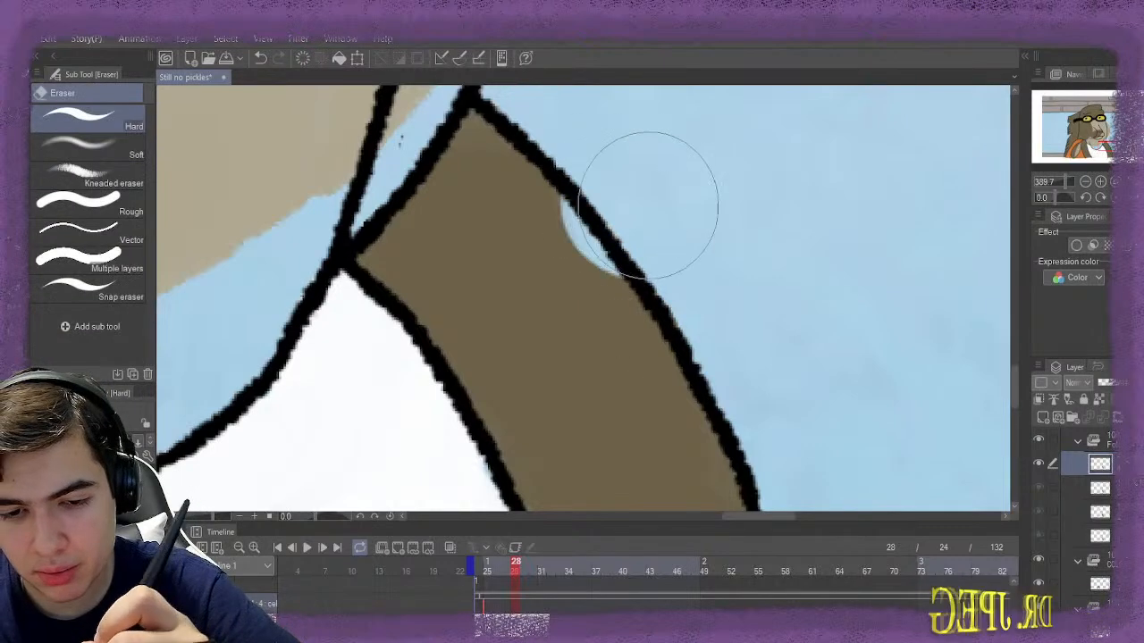
pyautogui.hotkey('ctrl', 'z')
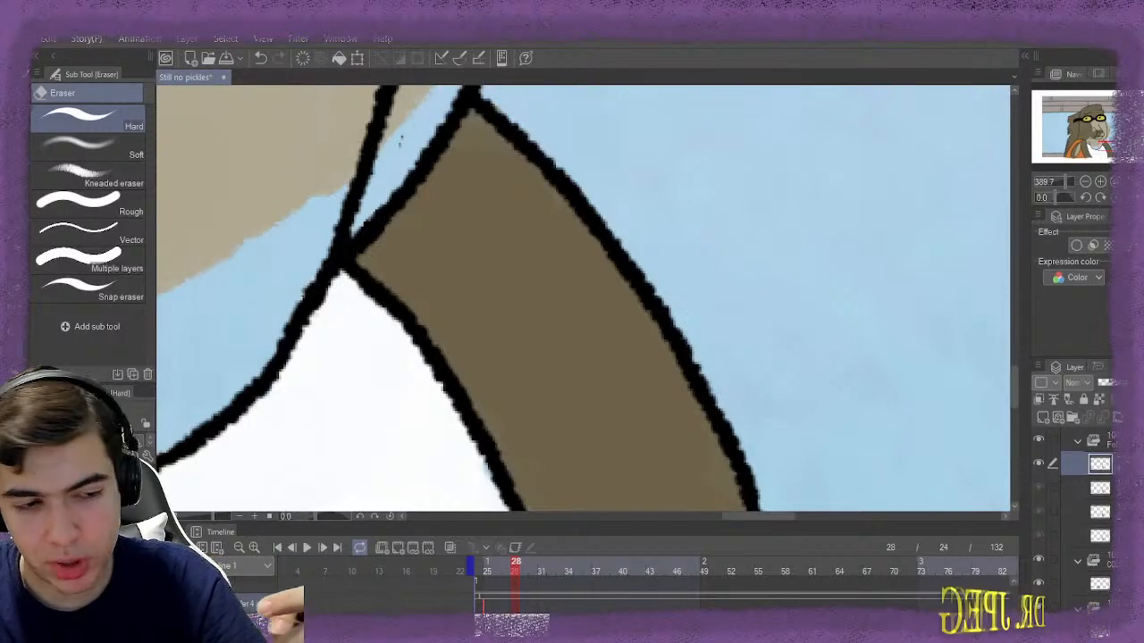
pyautogui.press('b')
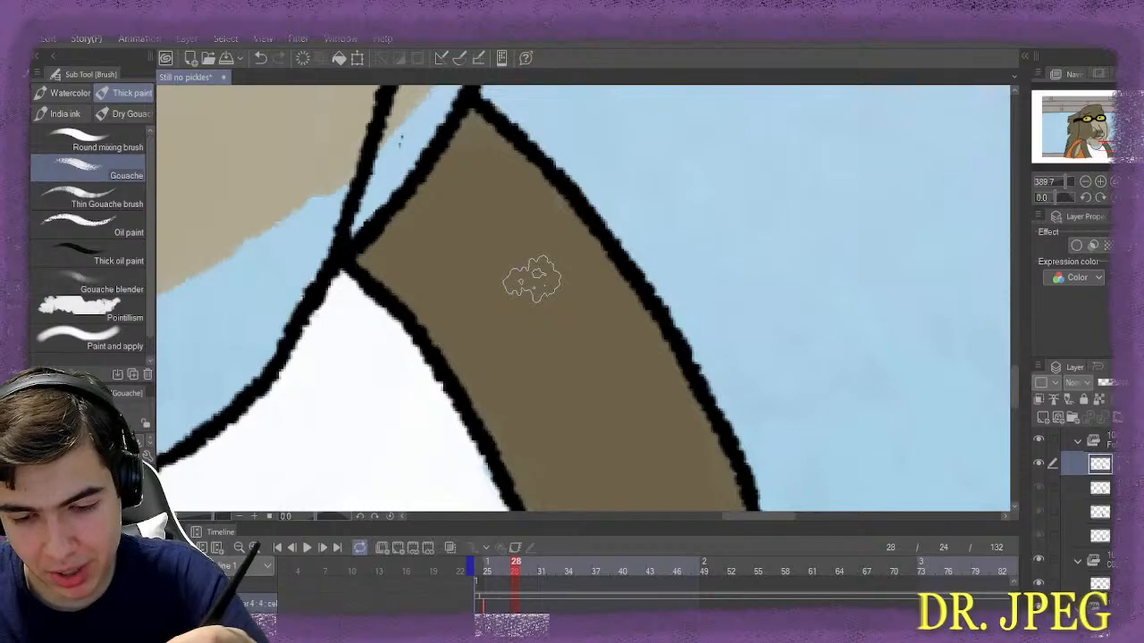
# Extend the brown Gouache fill below the strip's lower end on frame 28, past the ends of both outlines
pyautogui.moveTo(1014, 387)
pyautogui.mouseDown()
pyautogui.moveTo(1014, 431)
pyautogui.moveTo(1014, 417)
pyautogui.mouseUp()
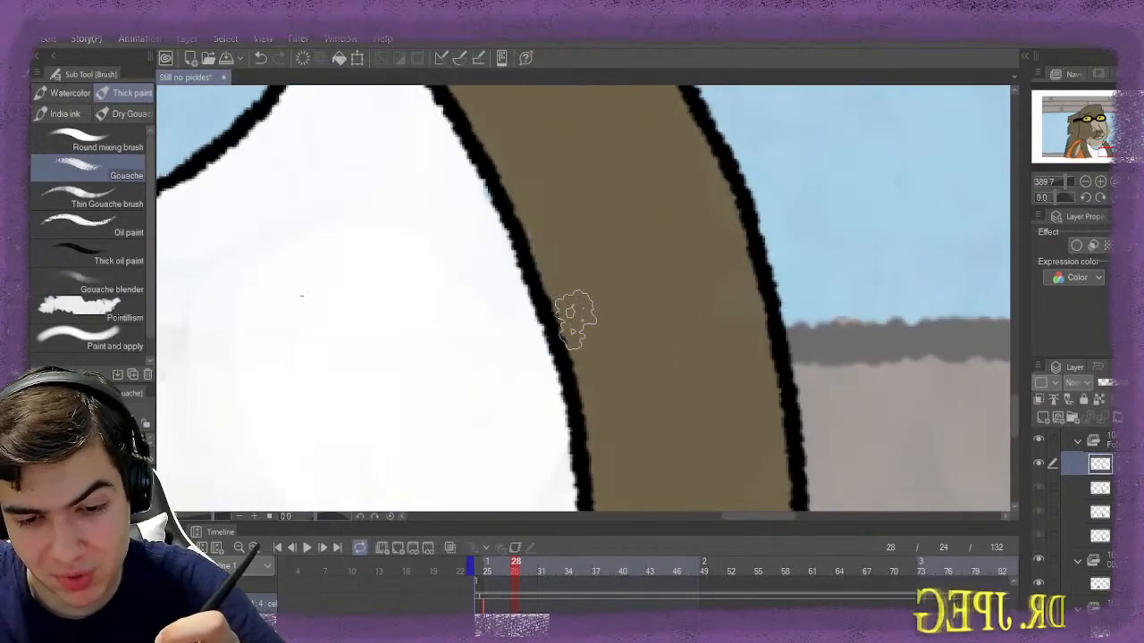
pyautogui.scroll(-1, 575, 319)
pyautogui.scroll(-1, 582, 421)
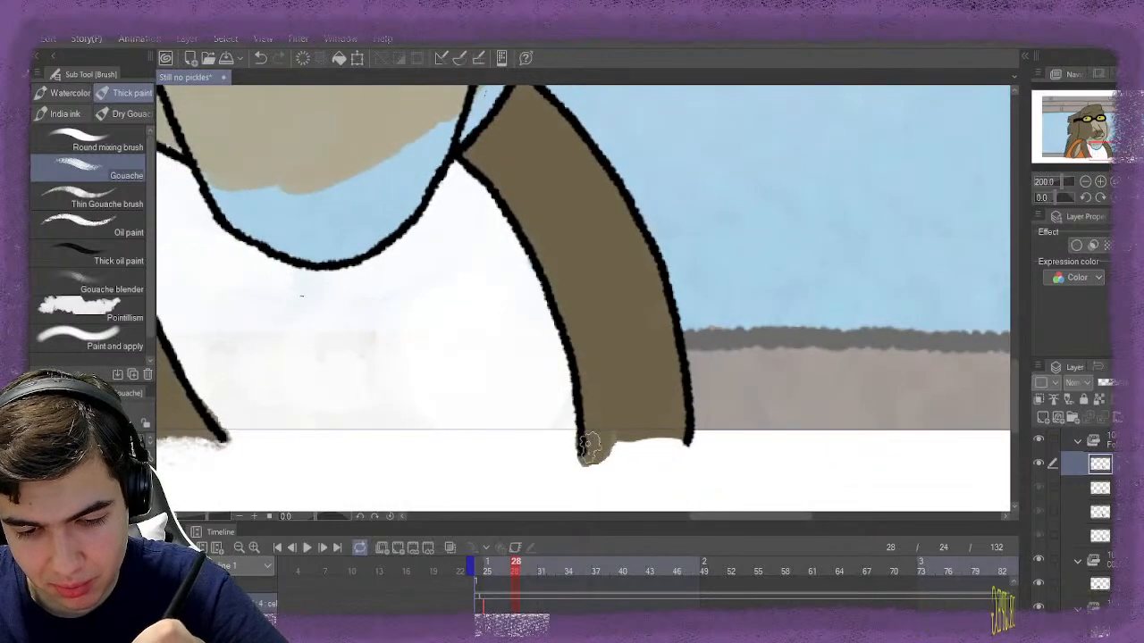
pyautogui.moveTo(590, 446)
pyautogui.mouseDown()
pyautogui.moveTo(667, 443)
pyautogui.moveTo(659, 453)
pyautogui.moveTo(668, 449)
pyautogui.moveTo(601, 451)
pyautogui.moveTo(653, 455)
pyautogui.moveTo(652, 443)
pyautogui.moveTo(666, 469)
pyautogui.mouseUp()
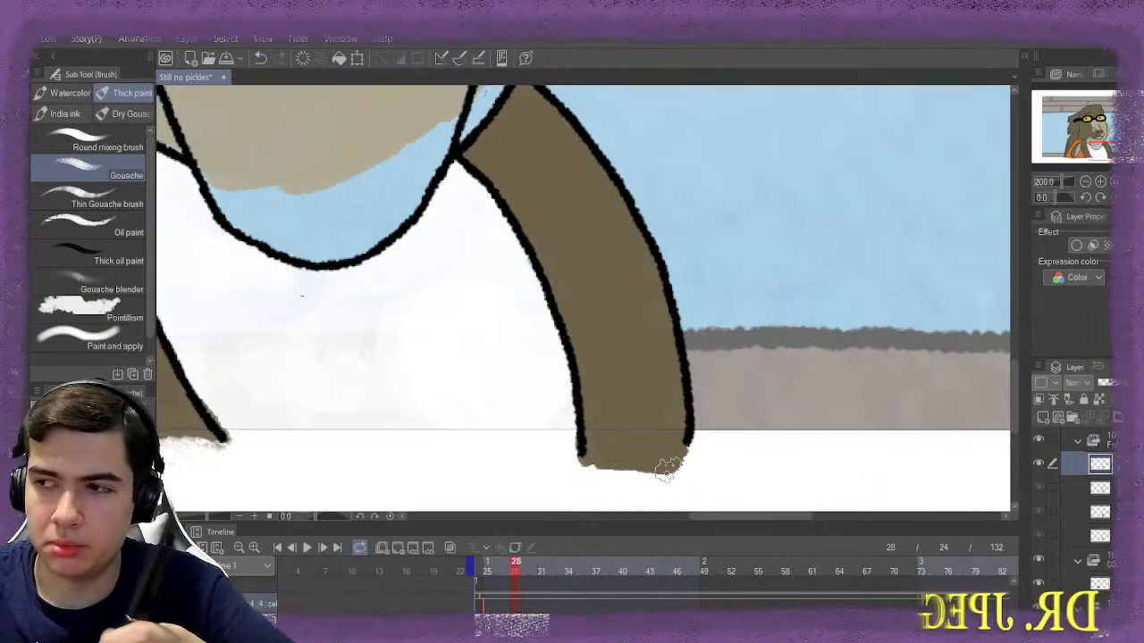
pyautogui.moveTo(666, 469)
pyautogui.mouseDown()
pyautogui.moveTo(630, 446)
pyautogui.moveTo(682, 455)
pyautogui.moveTo(601, 462)
pyautogui.moveTo(640, 474)
pyautogui.mouseUp()
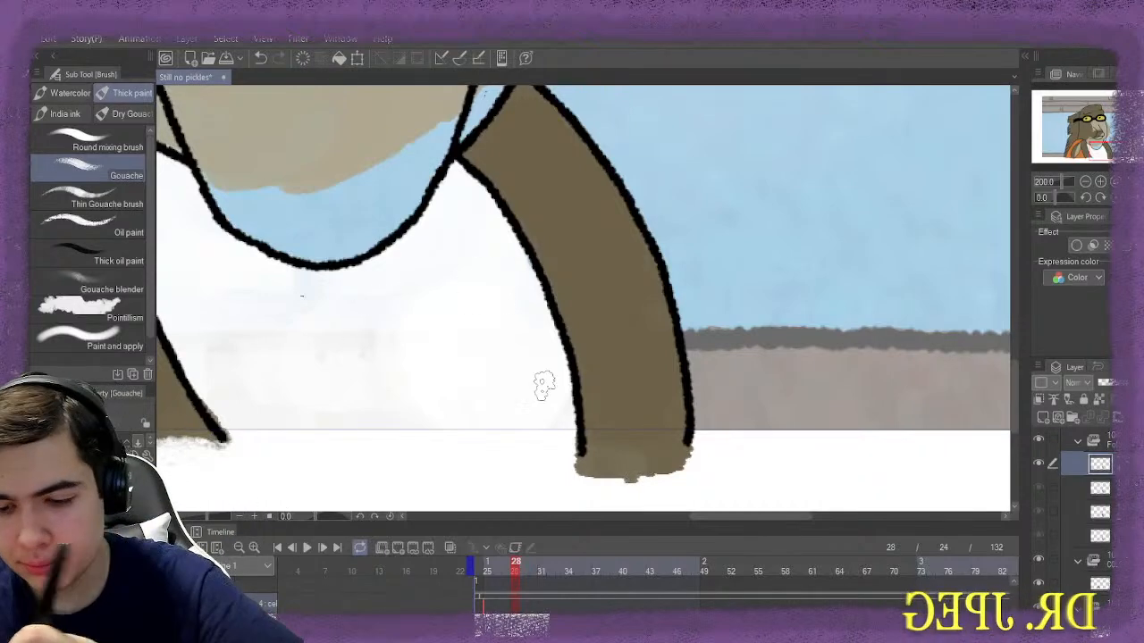
# Fill in brown along the lower part of the strip's outer outline on frame 28 and erase the overspill with the Hard eraser
pyautogui.moveTo(750, 517)
pyautogui.mouseDown()
pyautogui.moveTo(705, 517)
pyautogui.moveTo(742, 516)
pyautogui.mouseUp()
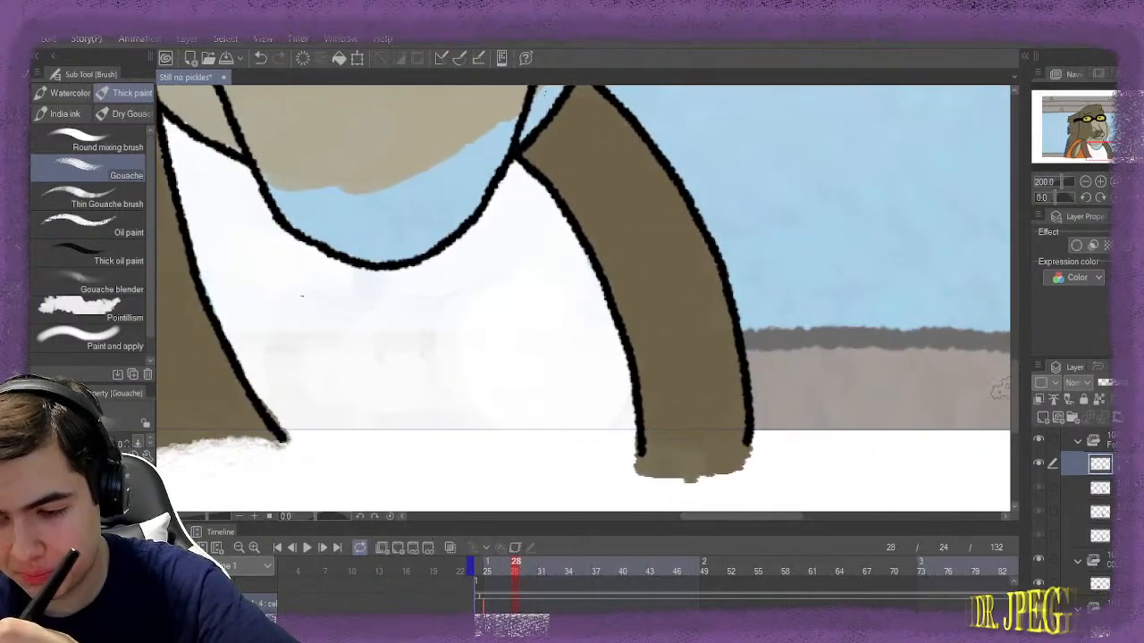
pyautogui.scroll(3, 693, 386)
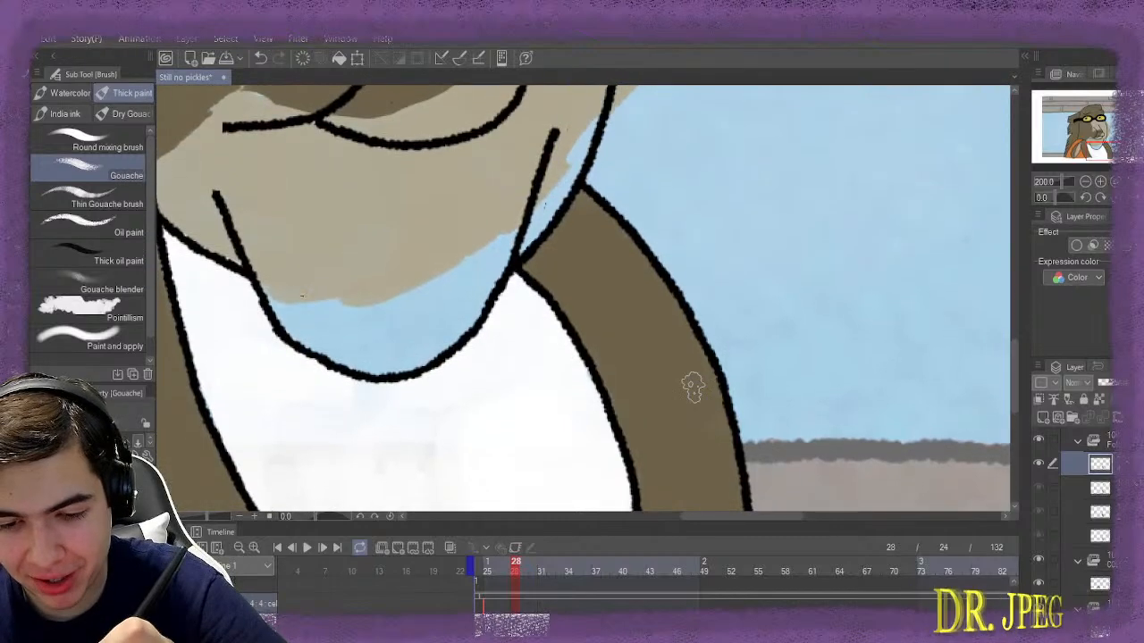
pyautogui.scroll(5, 693, 386)
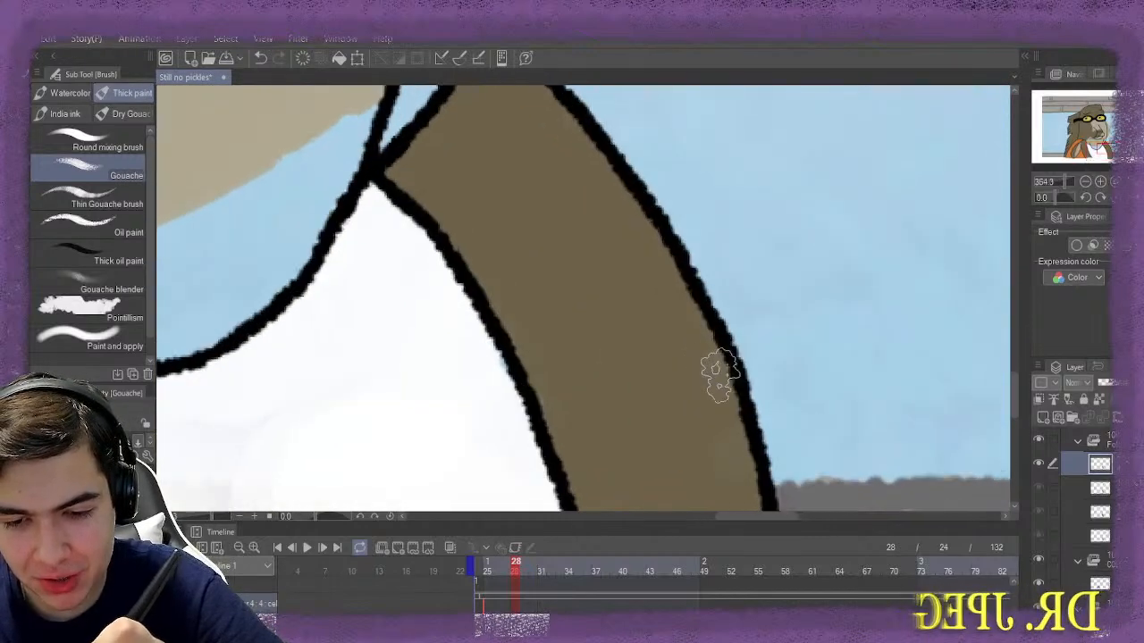
pyautogui.moveTo(717, 365); pyautogui.dragTo(712, 401)
pyautogui.press('e')
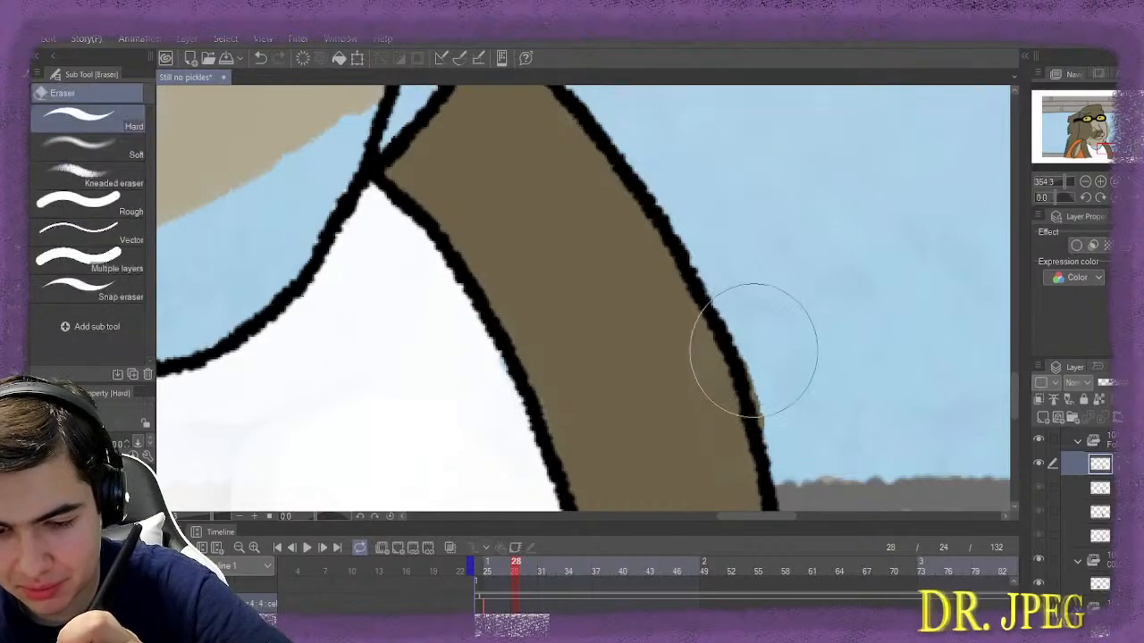
pyautogui.moveTo(753, 350)
pyautogui.mouseDown()
pyautogui.moveTo(818, 342)
pyautogui.moveTo(812, 369)
pyautogui.moveTo(807, 361)
pyautogui.moveTo(816, 388)
pyautogui.moveTo(802, 348)
pyautogui.mouseUp()
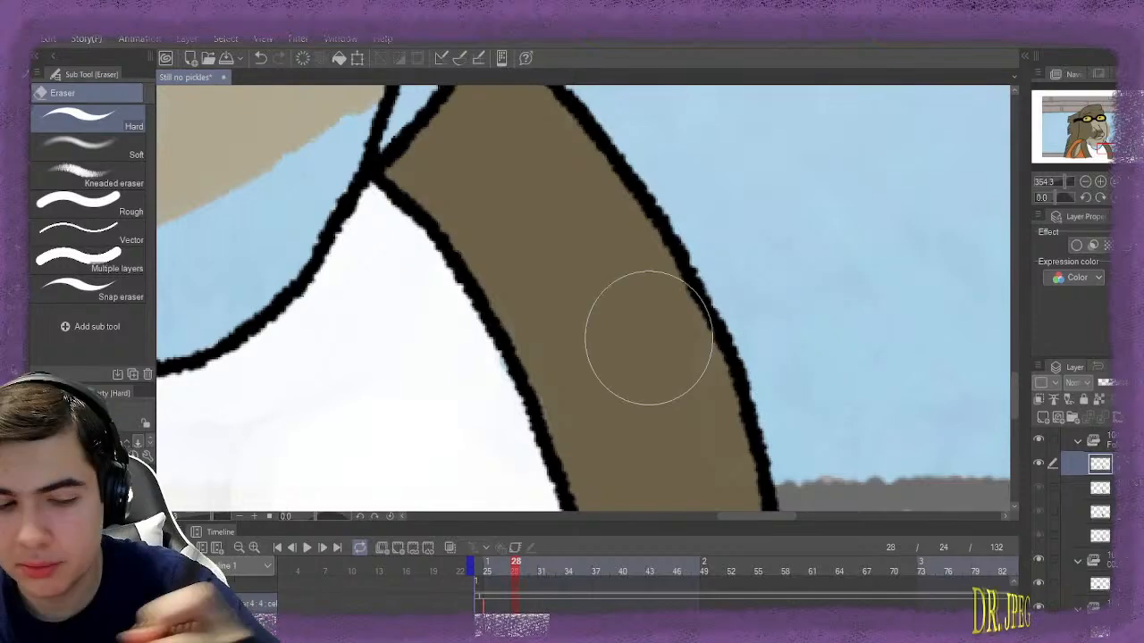
pyautogui.press('b')
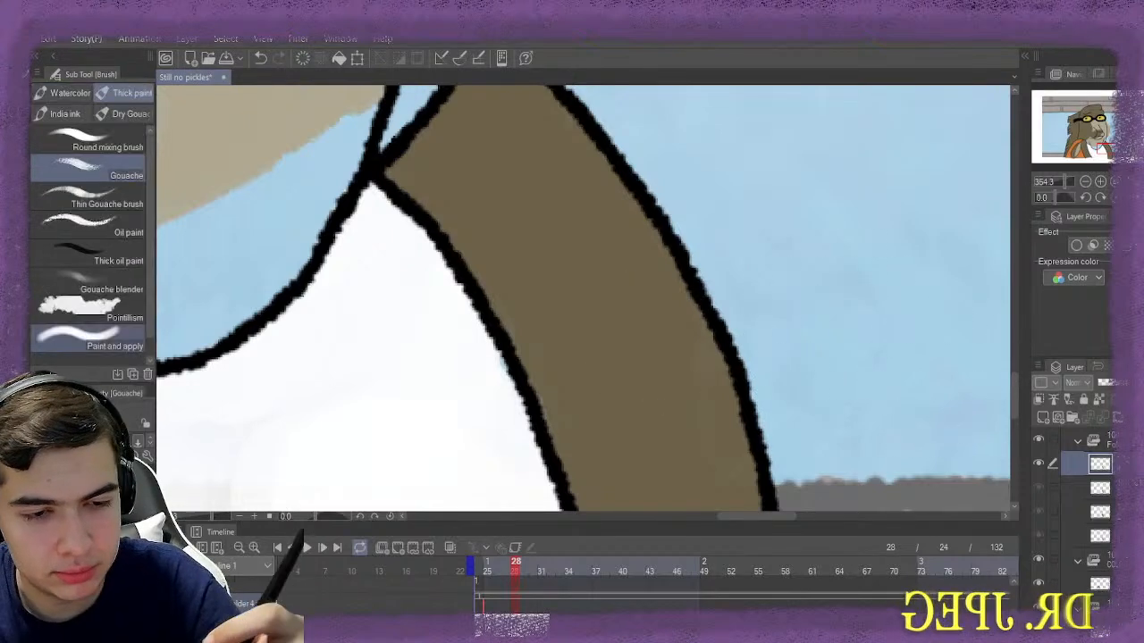
# Check the brown strip against the line art on frames 29 to 33 with the character's whole torso in view
pyautogui.scroll(-1, 391, 273)
pyautogui.scroll(-8, 391, 272)
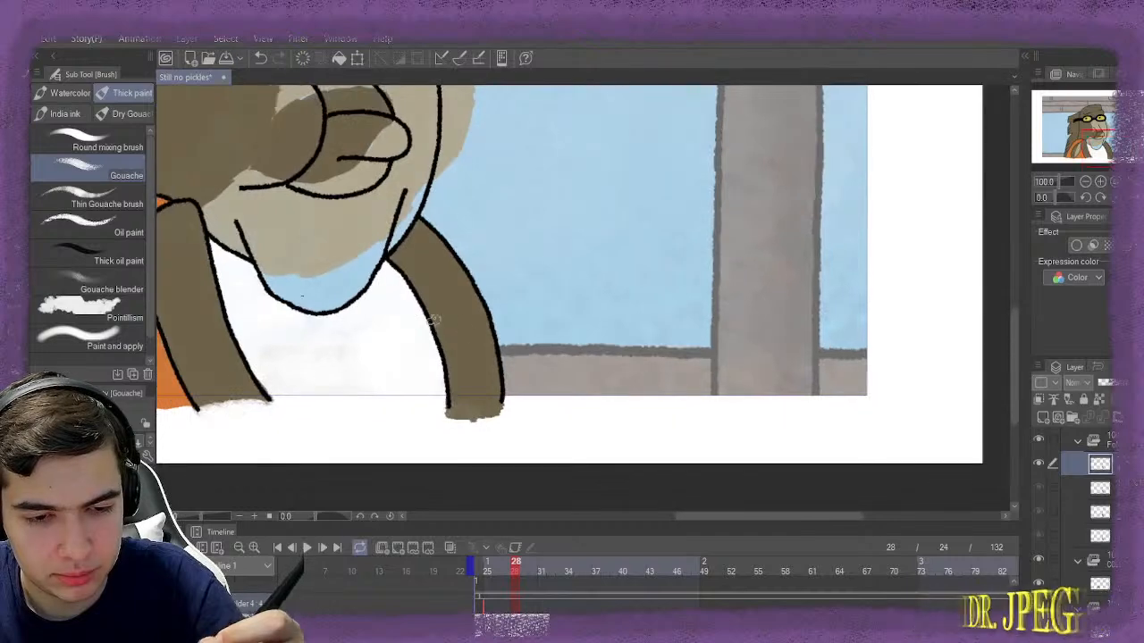
pyautogui.hscroll(-5, 465, 334)
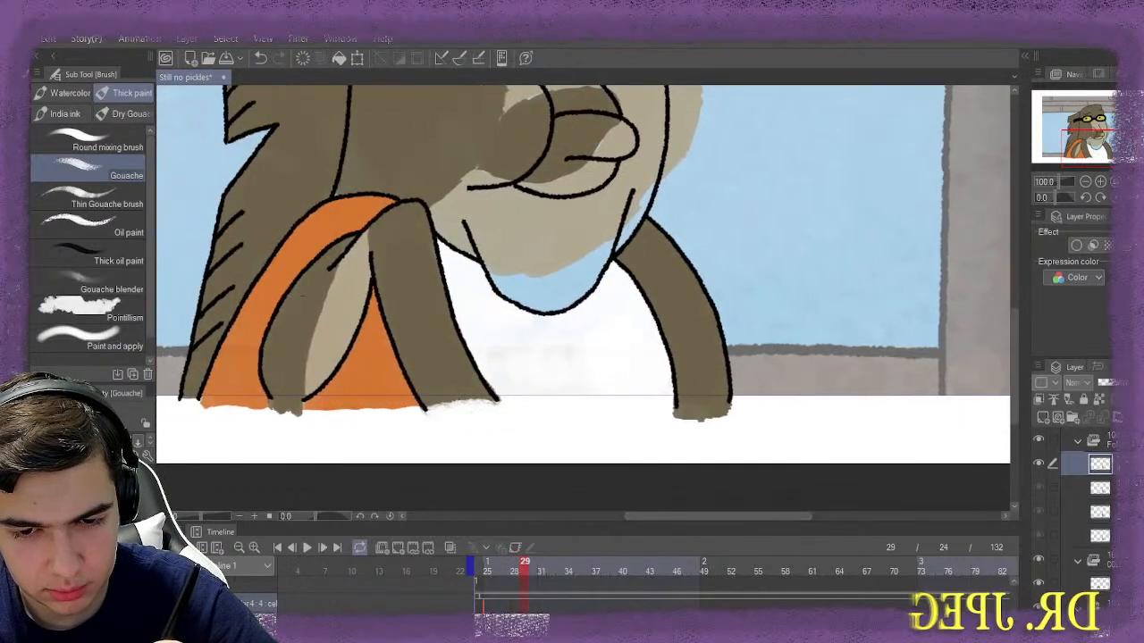
pyautogui.press('Right')
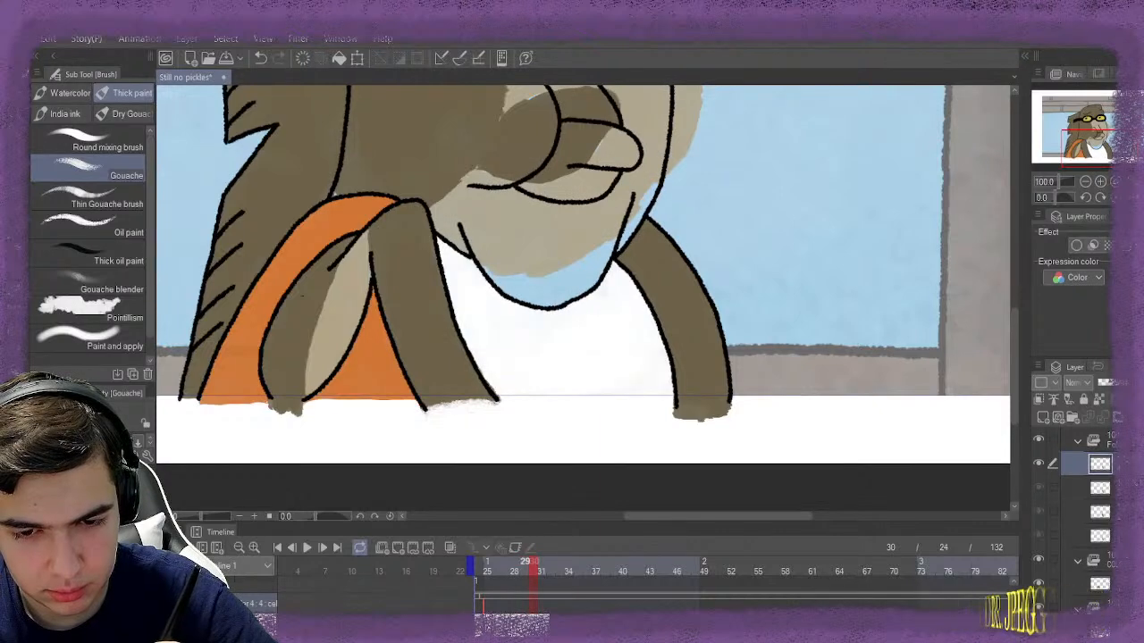
pyautogui.press('Right')
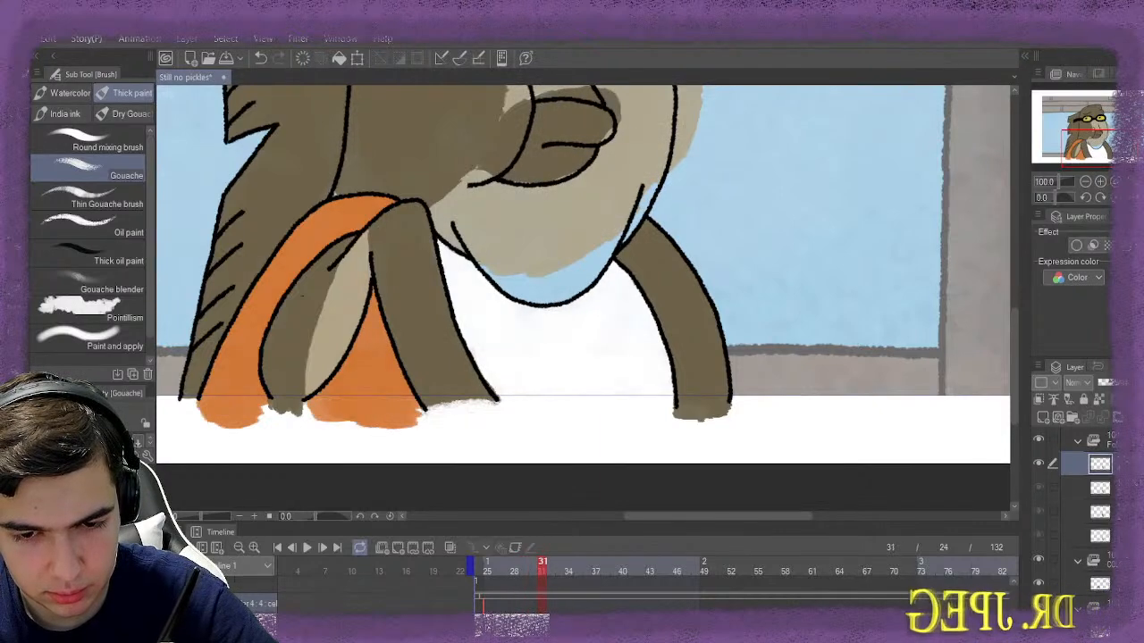
pyautogui.press('Right')
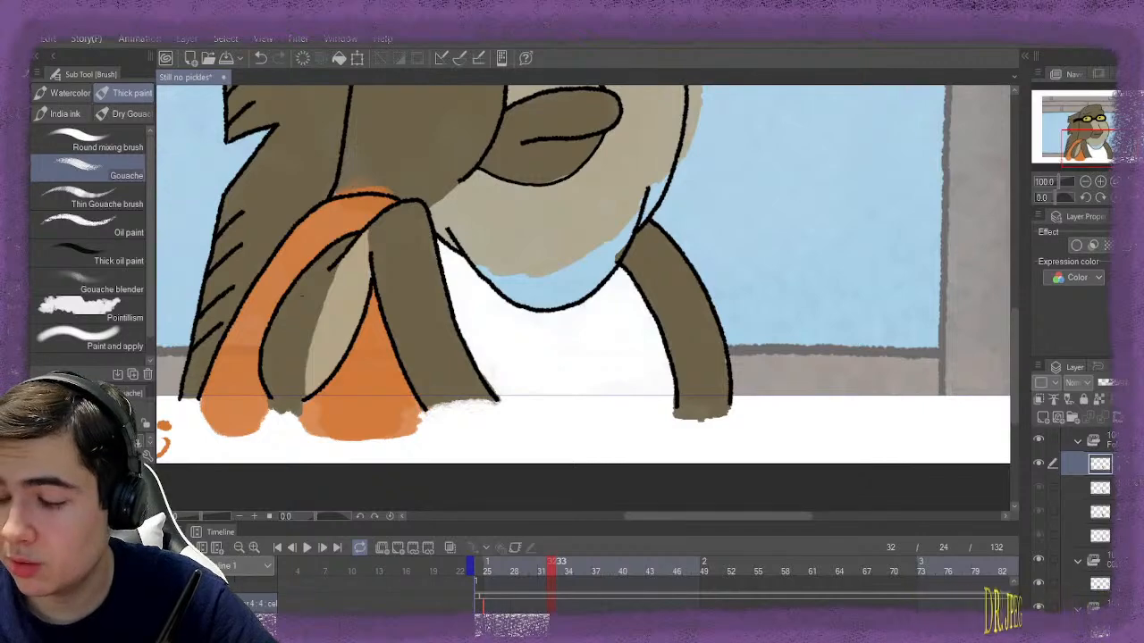
pyautogui.press('Right')
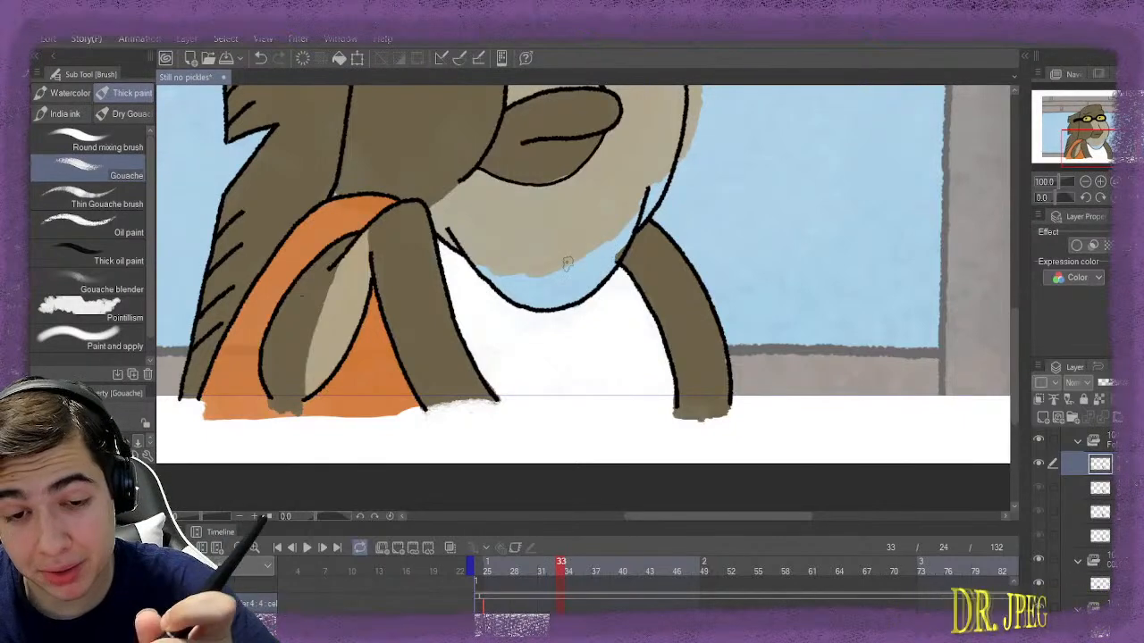
# Try to erase the brown smudge beyond the strip's upper inner corner on frame 33 with the Hard eraser
pyautogui.scroll(2, 589, 261)
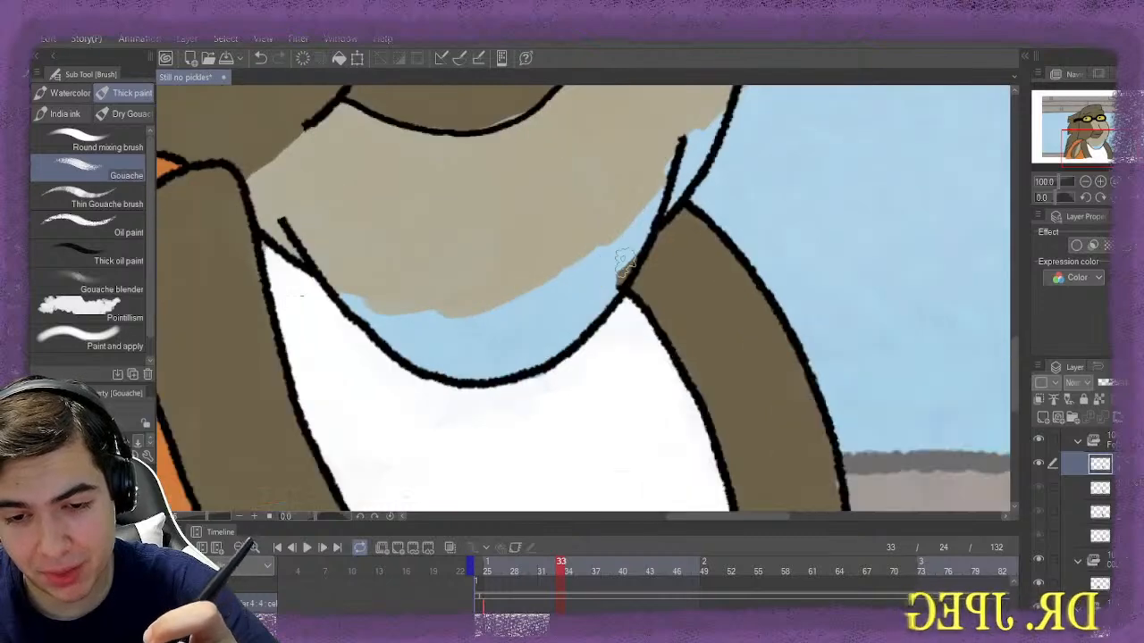
pyautogui.scroll(2, 624, 261)
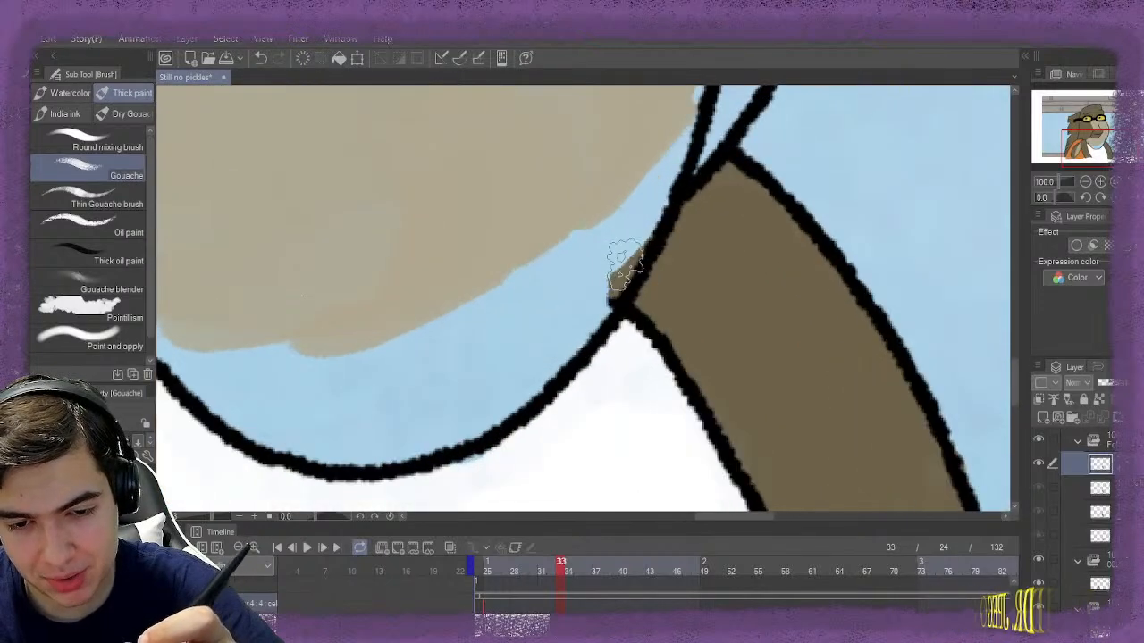
pyautogui.scroll(1, 623, 265)
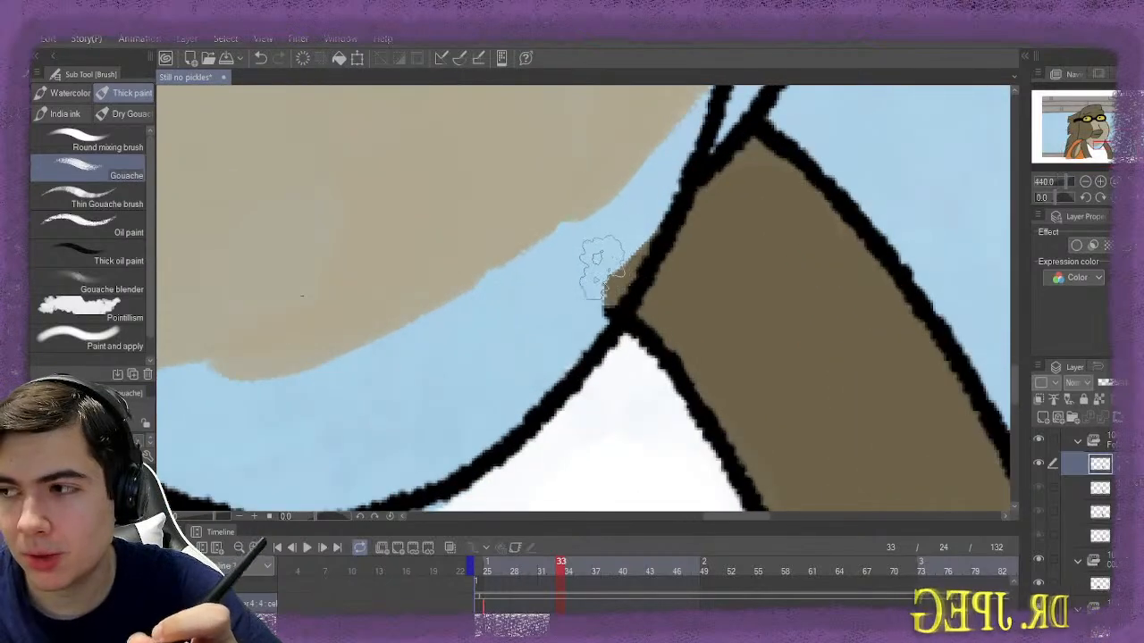
pyautogui.scroll(-1, 253, 255)
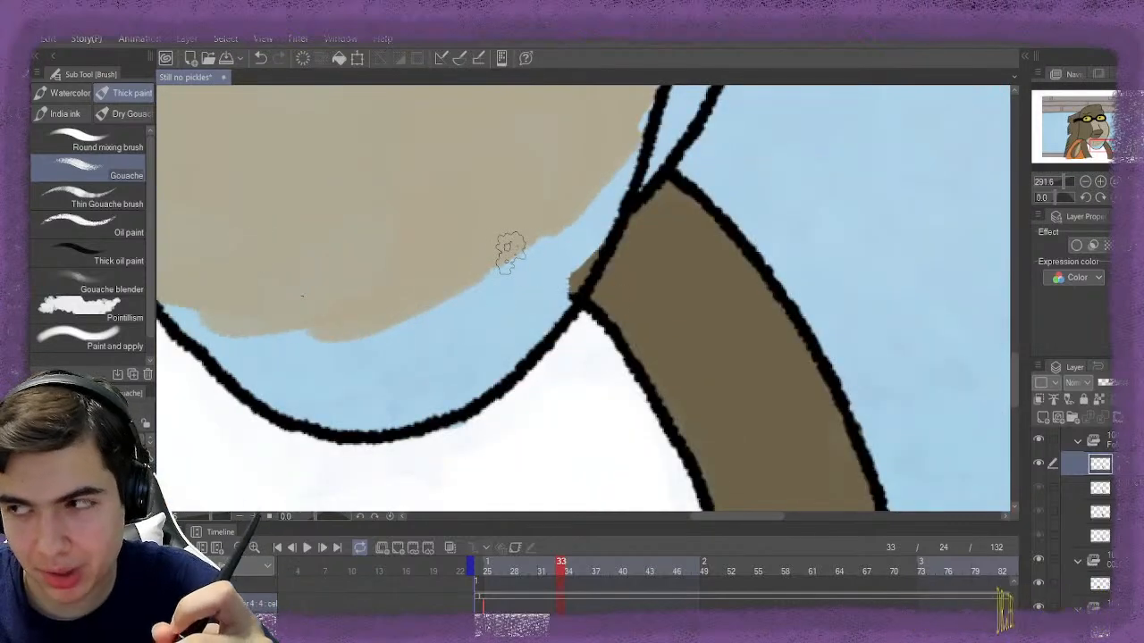
pyautogui.moveTo(510, 247)
pyautogui.mouseDown()
pyautogui.moveTo(456, 264)
pyautogui.moveTo(483, 271)
pyautogui.moveTo(454, 302)
pyautogui.moveTo(452, 288)
pyautogui.moveTo(490, 259)
pyautogui.moveTo(434, 307)
pyautogui.mouseUp()
pyautogui.hotkey('ctrl', 'z')
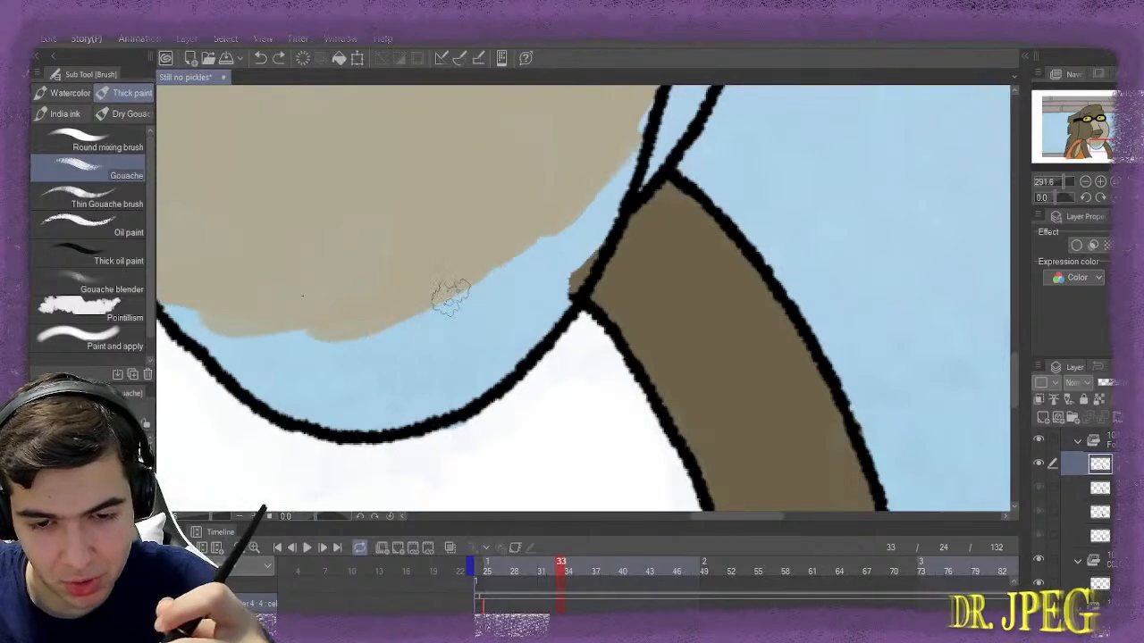
pyautogui.press('e')
pyautogui.moveTo(549, 275)
pyautogui.mouseDown()
pyautogui.moveTo(563, 251)
pyautogui.moveTo(524, 266)
pyautogui.moveTo(545, 235)
pyautogui.moveTo(536, 209)
pyautogui.moveTo(520, 248)
pyautogui.moveTo(532, 257)
pyautogui.moveTo(519, 267)
pyautogui.moveTo(539, 232)
pyautogui.mouseUp()
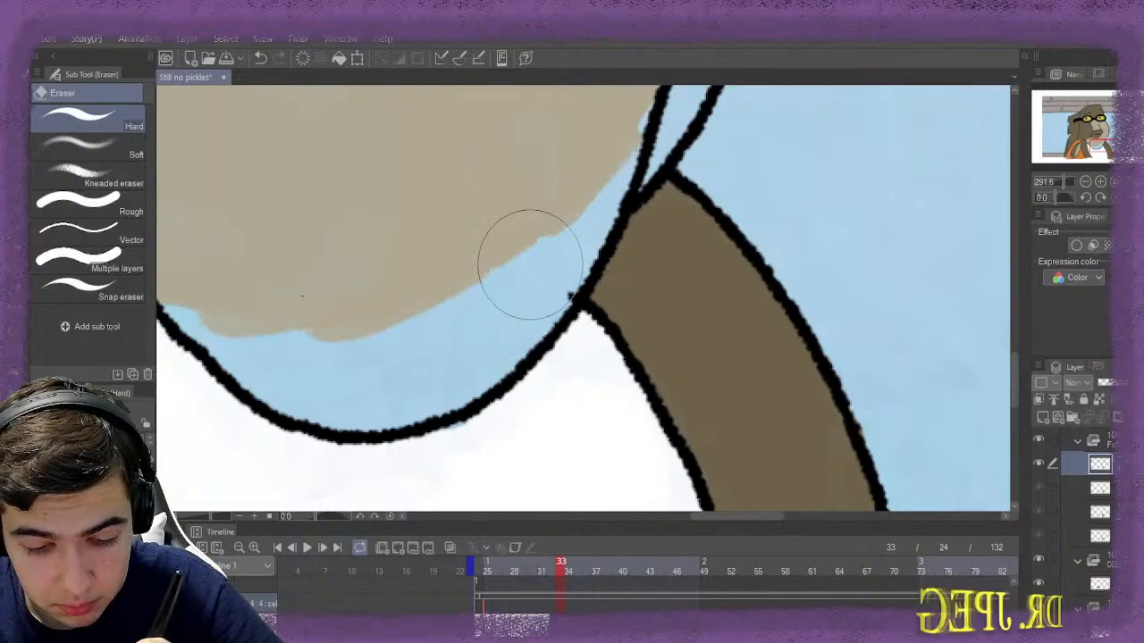
# Check how the strip's upper brown edge meets the chin outline across frames 29 to 34
pyautogui.press('Right')
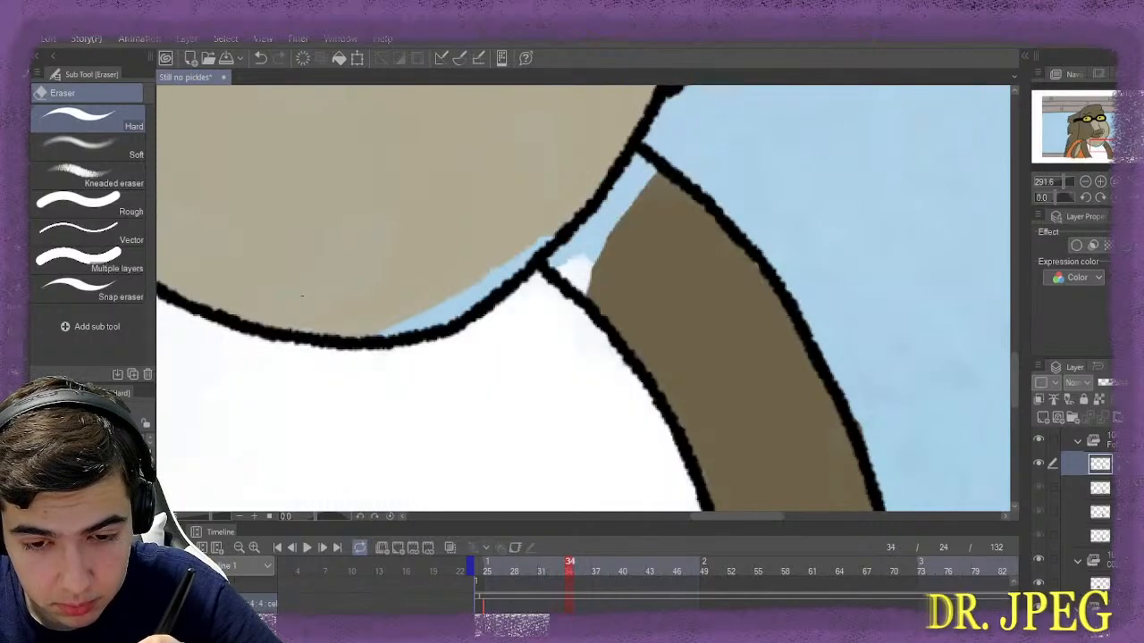
pyautogui.press('Left')
pyautogui.press('Left')
pyautogui.press('Left')
pyautogui.press('Left')
pyautogui.press('Left')
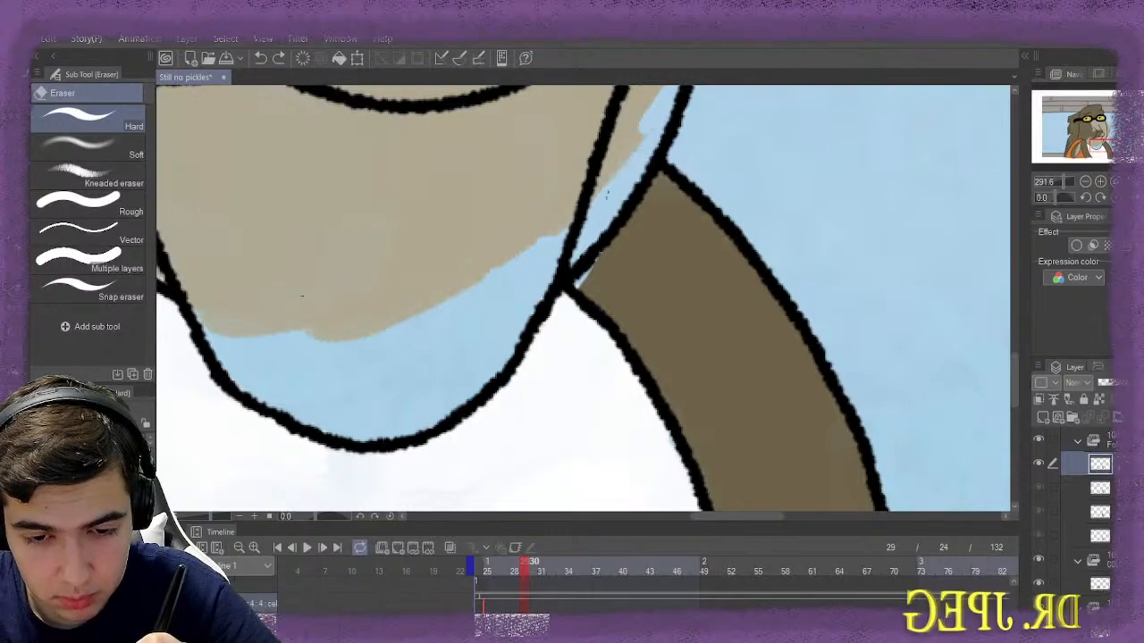
pyautogui.press('Right')
pyautogui.press('Right')
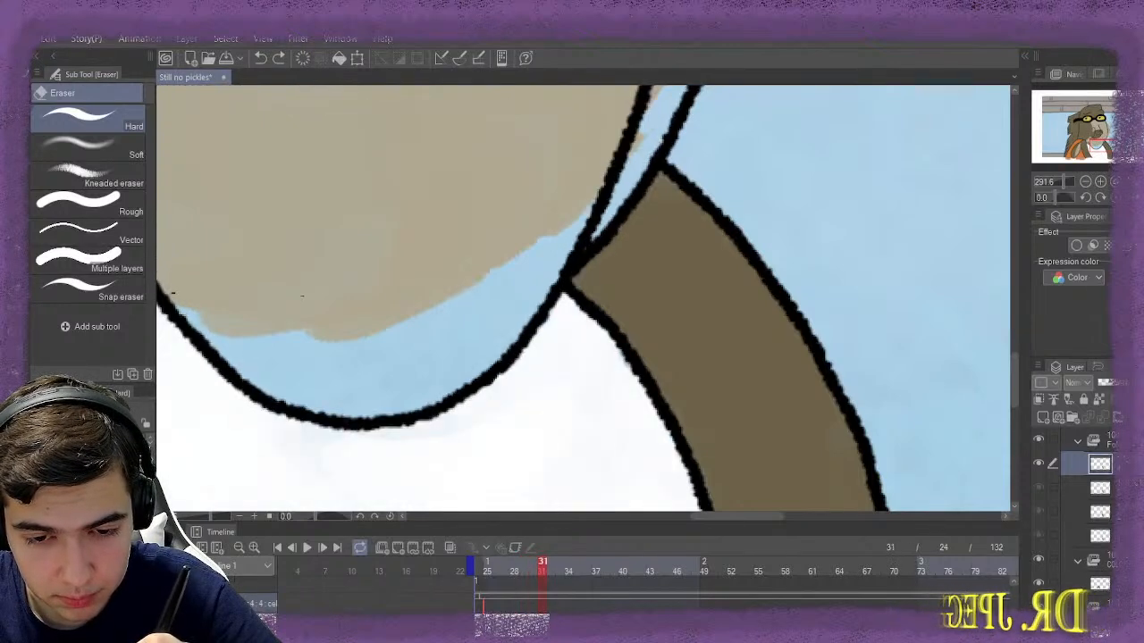
pyautogui.press('Right')
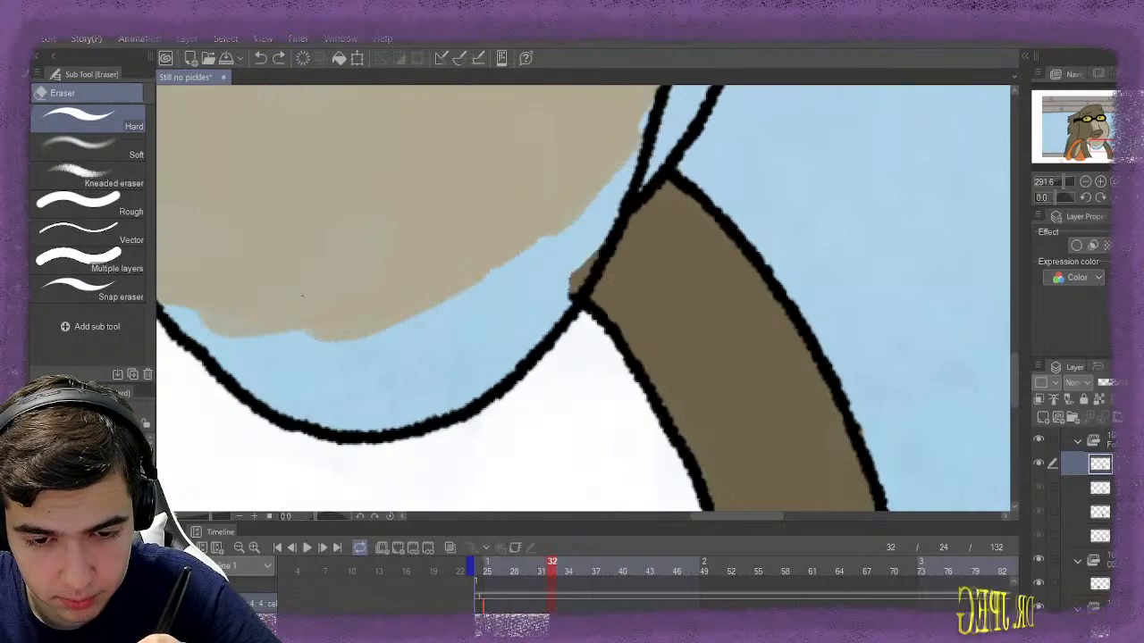
# Start an empty cel for the strip on frame 32 and fill the strip's lower part with brown using the Gouache brush
pyautogui.press('Delete')
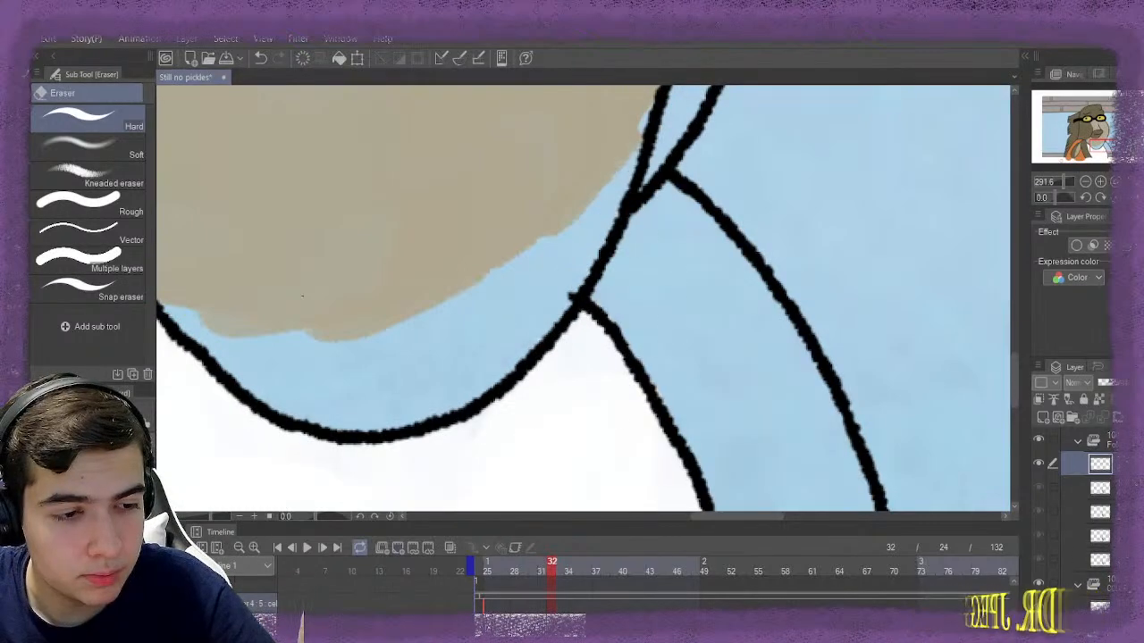
pyautogui.press('b')
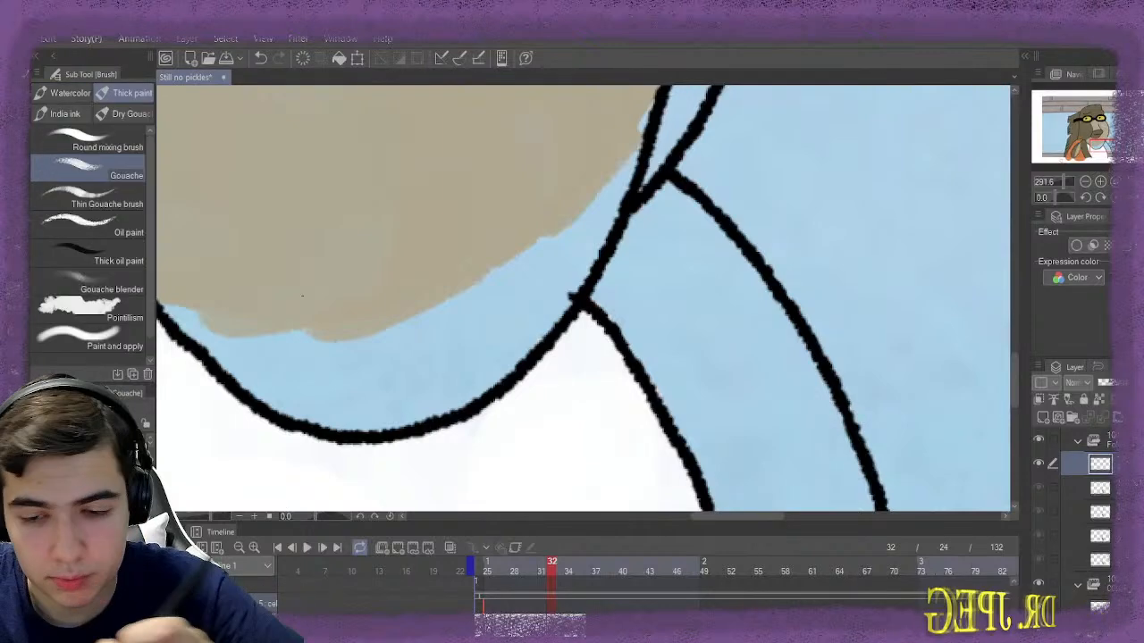
pyautogui.scroll(-5, 302, 296)
pyautogui.moveTo(793, 185); pyautogui.dragTo(793, 194)
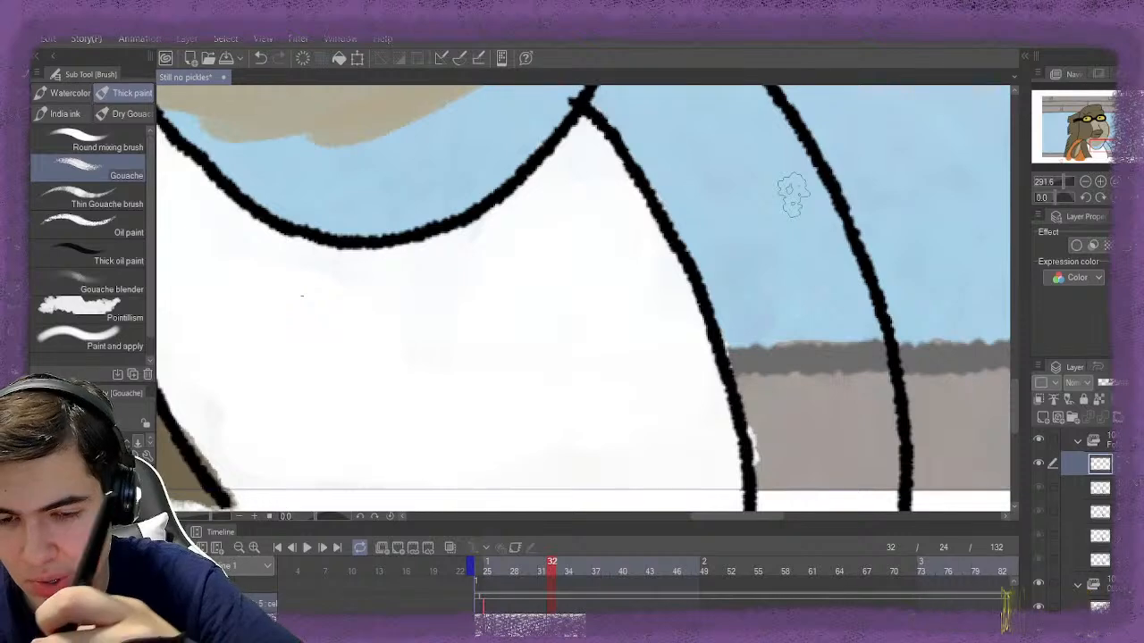
pyautogui.scroll(-2, 792, 194)
pyautogui.moveTo(762, 435)
pyautogui.mouseDown()
pyautogui.moveTo(833, 440)
pyautogui.moveTo(865, 417)
pyautogui.moveTo(853, 420)
pyautogui.moveTo(849, 400)
pyautogui.moveTo(855, 419)
pyautogui.moveTo(861, 395)
pyautogui.moveTo(849, 428)
pyautogui.moveTo(819, 435)
pyautogui.moveTo(856, 439)
pyautogui.moveTo(826, 427)
pyautogui.moveTo(797, 440)
pyautogui.moveTo(765, 422)
pyautogui.moveTo(827, 382)
pyautogui.moveTo(815, 383)
pyautogui.moveTo(814, 362)
pyautogui.moveTo(778, 390)
pyautogui.moveTo(761, 364)
pyautogui.moveTo(757, 397)
pyautogui.moveTo(777, 323)
pyautogui.moveTo(750, 308)
pyautogui.moveTo(761, 333)
pyautogui.moveTo(727, 260)
pyautogui.moveTo(742, 283)
pyautogui.moveTo(735, 256)
pyautogui.moveTo(734, 279)
pyautogui.moveTo(717, 242)
pyautogui.moveTo(745, 248)
pyautogui.moveTo(765, 287)
pyautogui.moveTo(769, 239)
pyautogui.moveTo(788, 289)
pyautogui.moveTo(783, 246)
pyautogui.moveTo(817, 253)
pyautogui.moveTo(827, 279)
pyautogui.moveTo(828, 243)
pyautogui.moveTo(826, 279)
pyautogui.moveTo(797, 317)
pyautogui.moveTo(792, 308)
pyautogui.moveTo(819, 362)
pyautogui.moveTo(813, 283)
pyautogui.moveTo(826, 276)
pyautogui.moveTo(817, 357)
pyautogui.moveTo(812, 276)
pyautogui.moveTo(840, 300)
pyautogui.moveTo(837, 356)
pyautogui.moveTo(789, 377)
pyautogui.moveTo(781, 429)
pyautogui.moveTo(822, 449)
pyautogui.moveTo(848, 447)
pyautogui.mouseUp()
pyautogui.scroll(5, 848, 447)
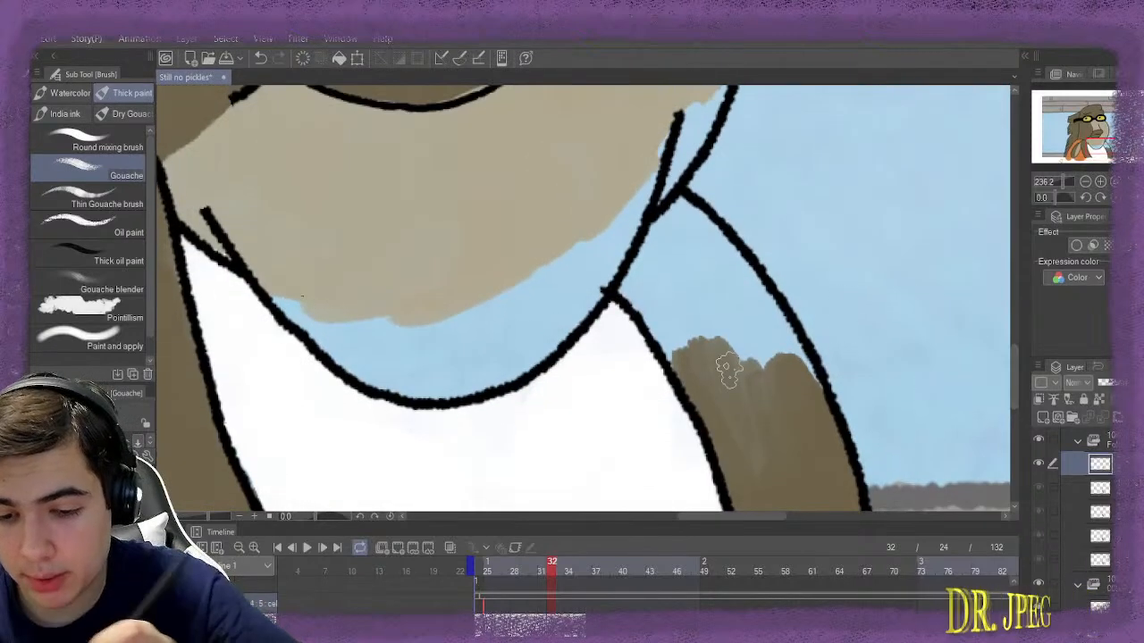
# Paint the upper part of the strip brown up to the chin outline on frame 32
pyautogui.moveTo(705, 357); pyautogui.dragTo(738, 386)
pyautogui.moveTo(759, 429)
pyautogui.mouseDown()
pyautogui.moveTo(765, 468)
pyautogui.moveTo(756, 368)
pyautogui.moveTo(786, 359)
pyautogui.moveTo(780, 336)
pyautogui.moveTo(805, 380)
pyautogui.moveTo(767, 340)
pyautogui.moveTo(777, 375)
pyautogui.moveTo(805, 375)
pyautogui.moveTo(749, 361)
pyautogui.moveTo(739, 295)
pyautogui.moveTo(683, 214)
pyautogui.moveTo(734, 270)
pyautogui.moveTo(707, 221)
pyautogui.moveTo(758, 294)
pyautogui.moveTo(711, 302)
pyautogui.moveTo(719, 288)
pyautogui.moveTo(672, 223)
pyautogui.moveTo(632, 293)
pyautogui.moveTo(686, 352)
pyautogui.moveTo(666, 297)
pyautogui.moveTo(706, 302)
pyautogui.mouseUp()
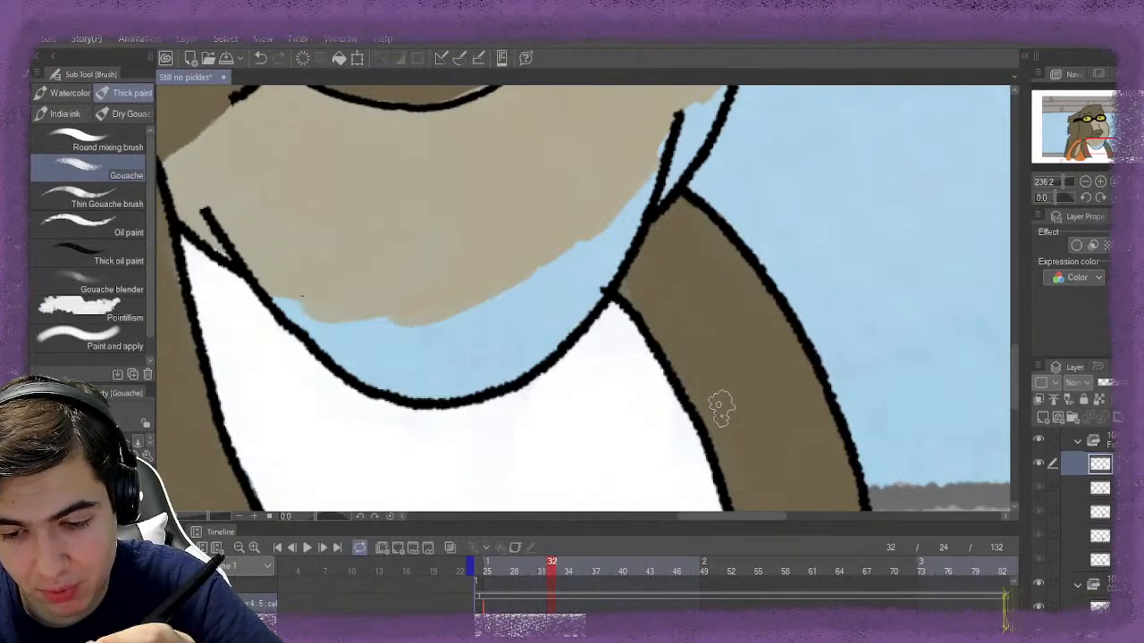
pyautogui.scroll(-3, 710, 384)
pyautogui.moveTo(735, 385); pyautogui.dragTo(736, 278)
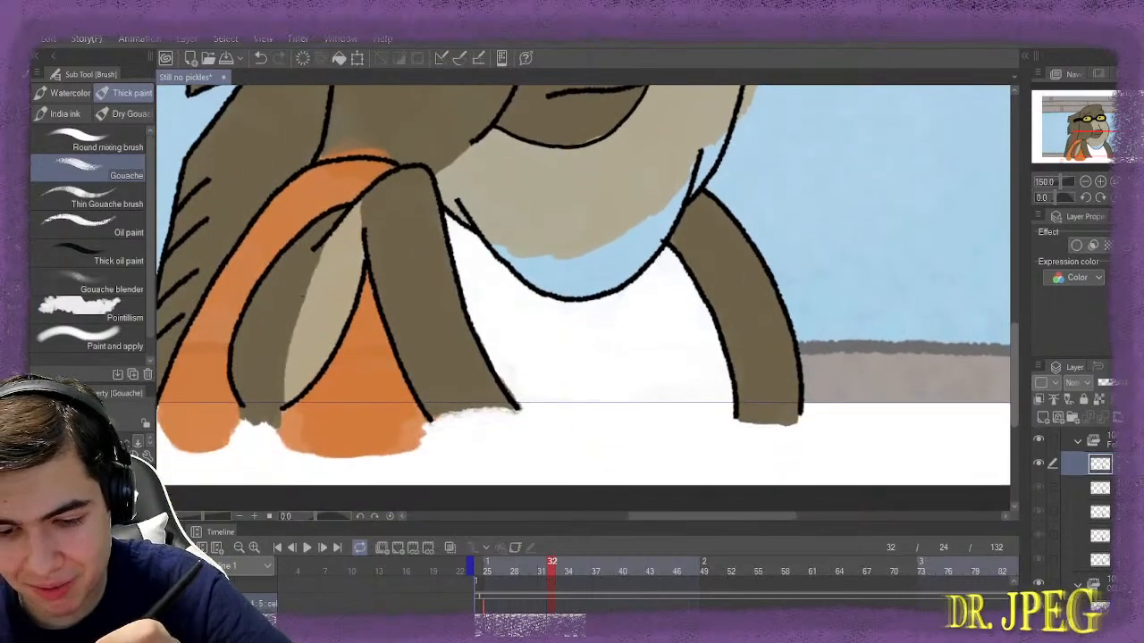
pyautogui.scroll(-1, 740, 366)
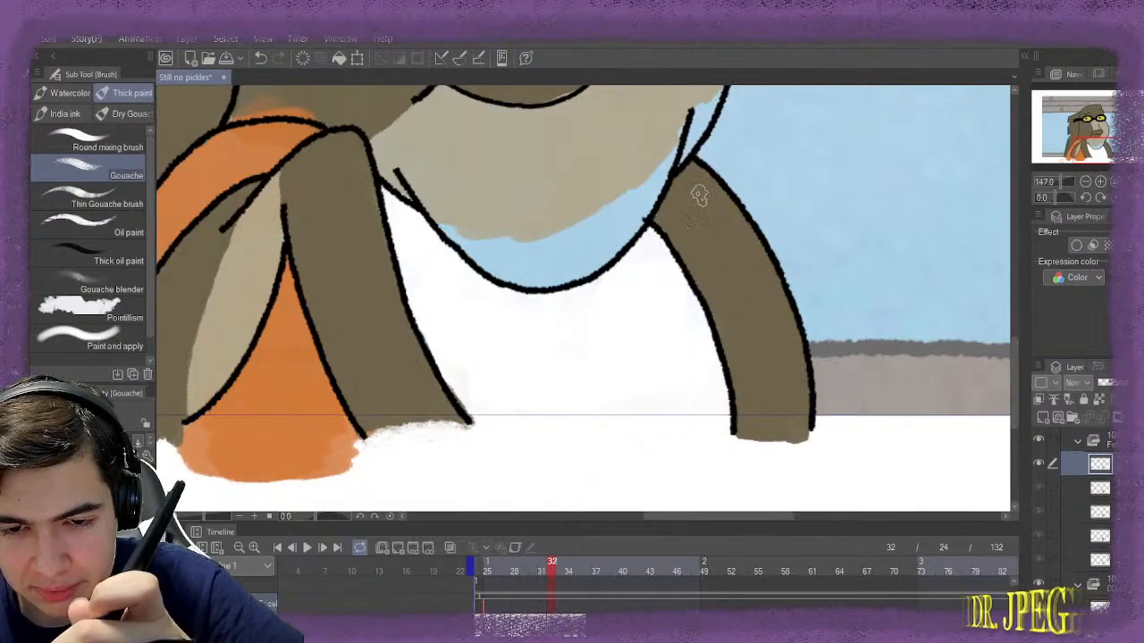
# Move on to frame 34 and add an empty cel for the brown strip there
pyautogui.press('e')
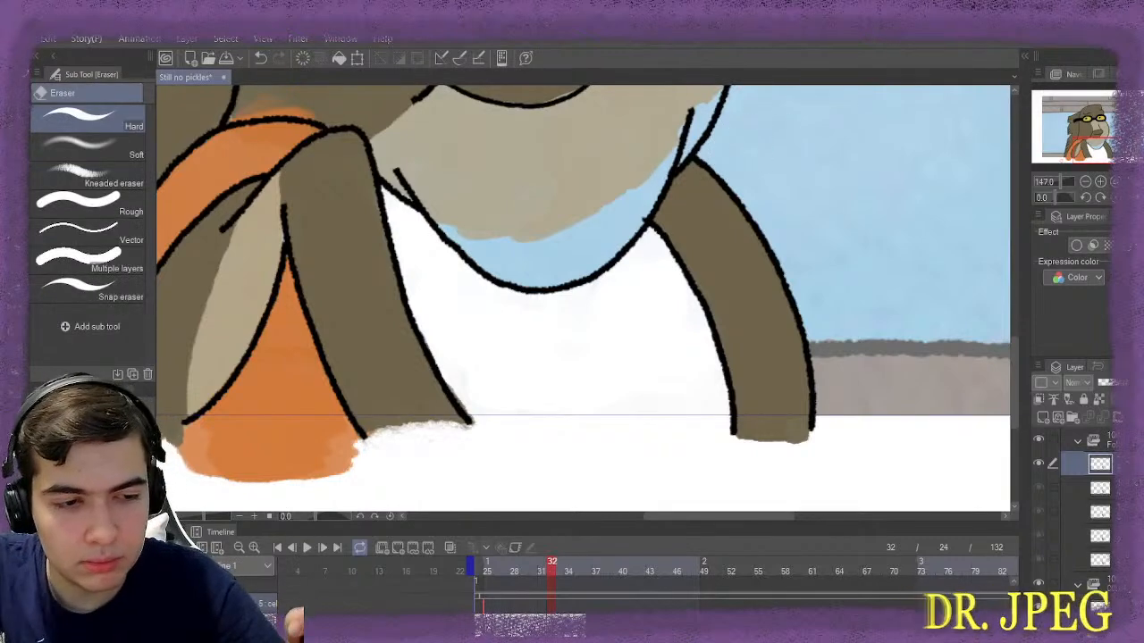
pyautogui.press('b')
pyautogui.moveTo(719, 516); pyautogui.dragTo(691, 516)
pyautogui.hotkey('ctrl', 'Right')
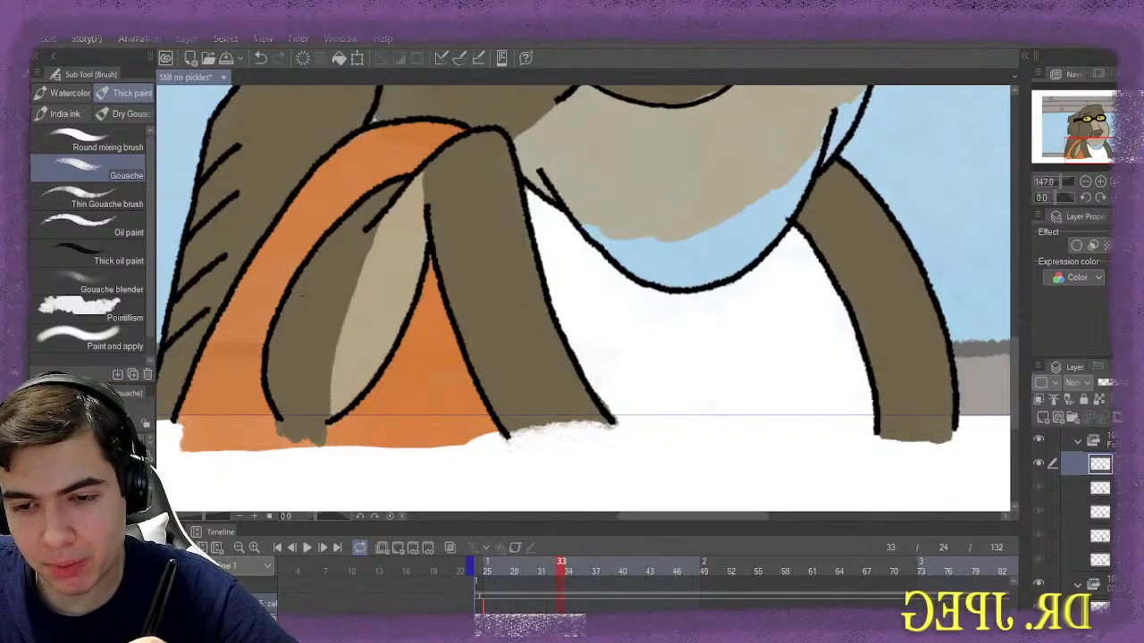
pyautogui.hotkey('ctrl', 'Right')
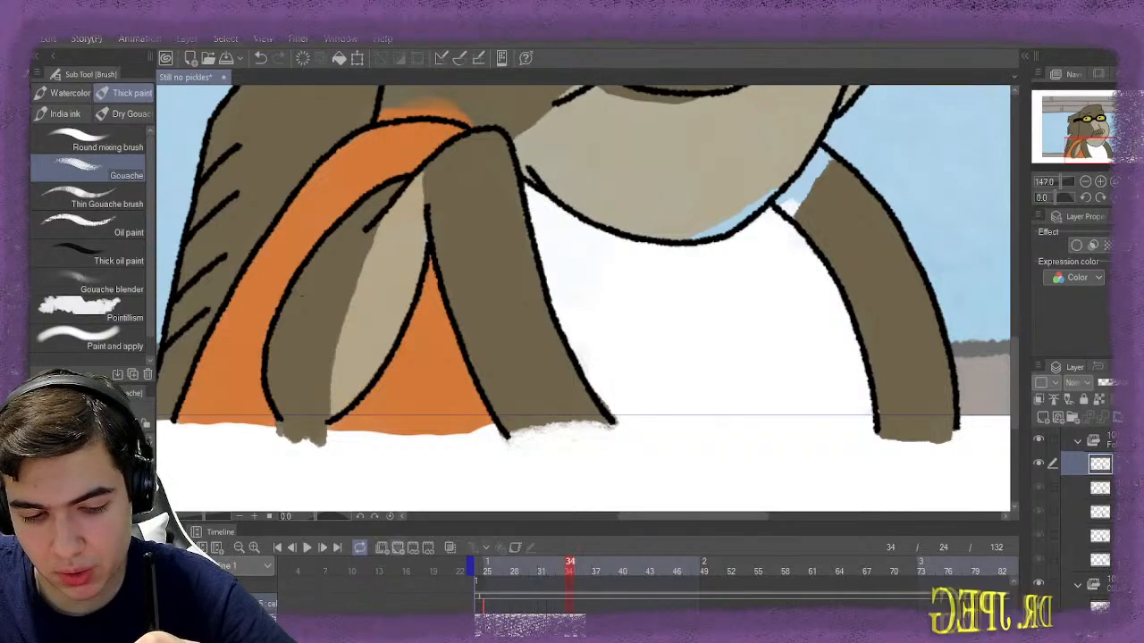
pyautogui.hotkey('ctrl', 'z')
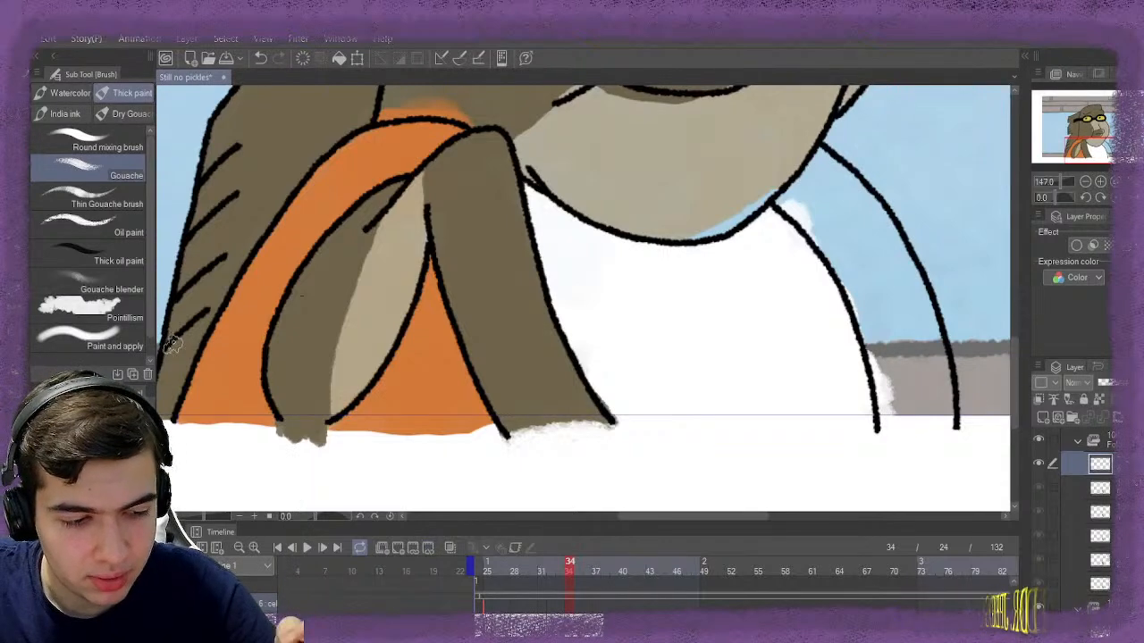
# Fill the strip on frame 34 with brown Gouache between its outlines and erase the overspill at its lower end with the Hard eraser
pyautogui.moveTo(820, 168)
pyautogui.mouseDown()
pyautogui.moveTo(797, 196)
pyautogui.moveTo(816, 159)
pyautogui.moveTo(785, 207)
pyautogui.moveTo(810, 217)
pyautogui.moveTo(848, 274)
pyautogui.moveTo(882, 356)
pyautogui.moveTo(892, 420)
pyautogui.moveTo(943, 411)
pyautogui.moveTo(937, 398)
pyautogui.moveTo(938, 410)
pyautogui.moveTo(908, 411)
pyautogui.moveTo(897, 394)
pyautogui.moveTo(895, 376)
pyautogui.moveTo(911, 384)
pyautogui.moveTo(915, 295)
pyautogui.moveTo(915, 306)
pyautogui.moveTo(878, 311)
pyautogui.moveTo(890, 324)
pyautogui.moveTo(904, 314)
pyautogui.moveTo(911, 361)
pyautogui.mouseUp()
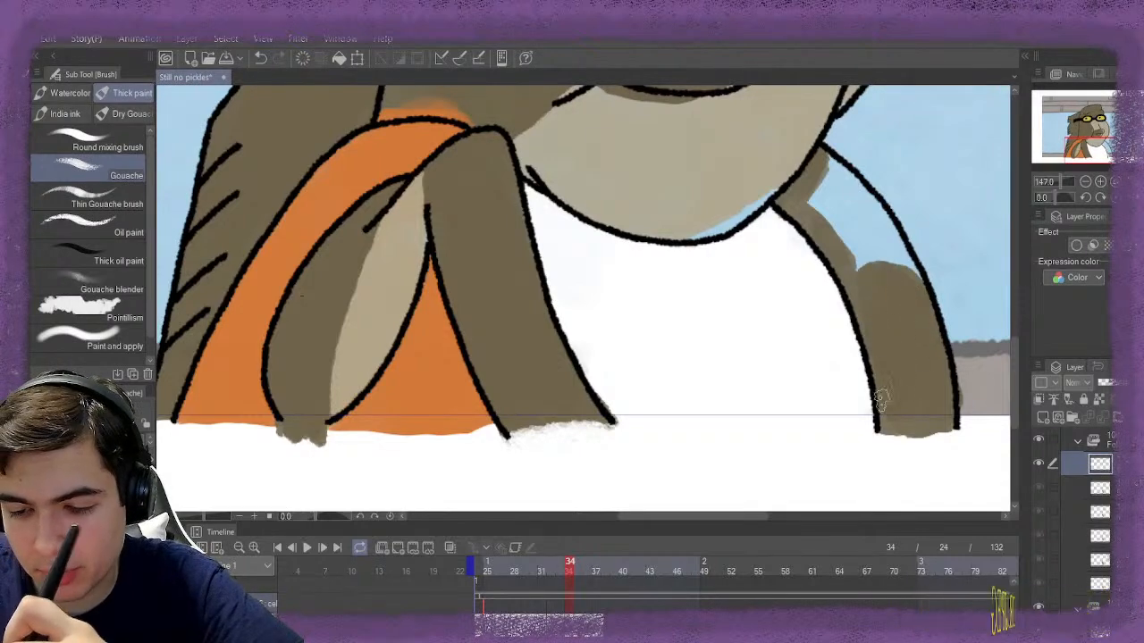
pyautogui.moveTo(938, 432); pyautogui.dragTo(924, 434)
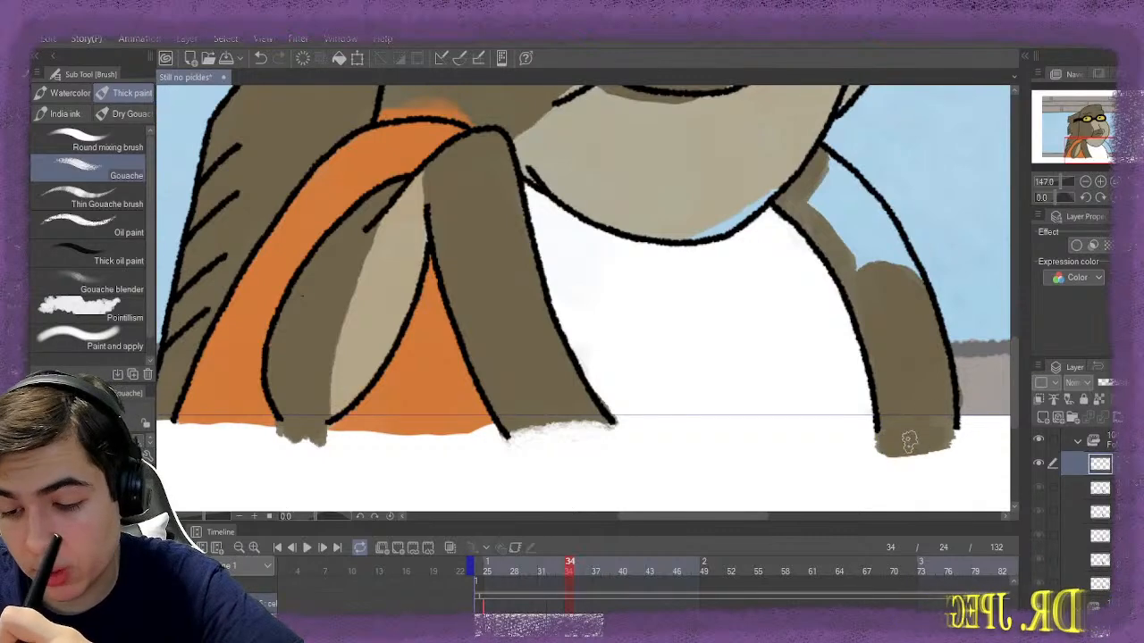
pyautogui.moveTo(910, 300)
pyautogui.mouseDown()
pyautogui.moveTo(871, 250)
pyautogui.moveTo(878, 261)
pyautogui.moveTo(874, 236)
pyautogui.moveTo(888, 248)
pyautogui.moveTo(876, 255)
pyautogui.moveTo(878, 288)
pyautogui.moveTo(847, 202)
pyautogui.moveTo(855, 190)
pyautogui.moveTo(878, 210)
pyautogui.moveTo(883, 234)
pyautogui.moveTo(838, 199)
pyautogui.mouseUp()
pyautogui.moveTo(823, 168)
pyautogui.mouseDown()
pyautogui.moveTo(839, 190)
pyautogui.moveTo(808, 196)
pyautogui.moveTo(821, 190)
pyautogui.moveTo(837, 211)
pyautogui.moveTo(861, 278)
pyautogui.mouseUp()
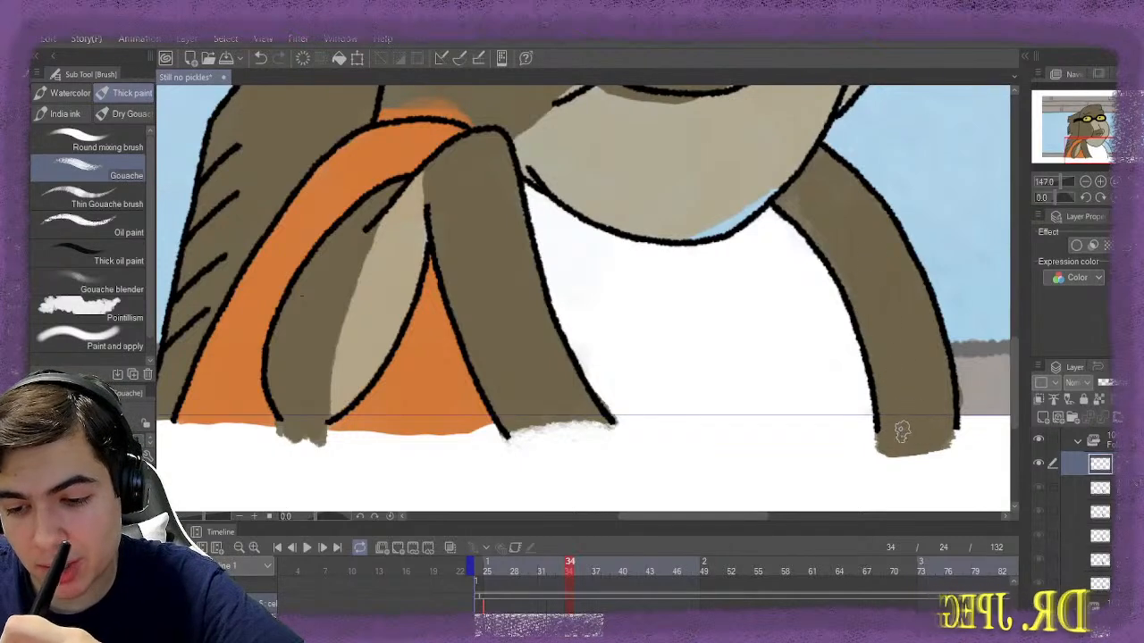
pyautogui.moveTo(901, 432)
pyautogui.mouseDown()
pyautogui.moveTo(927, 451)
pyautogui.moveTo(940, 451)
pyautogui.moveTo(944, 432)
pyautogui.mouseUp()
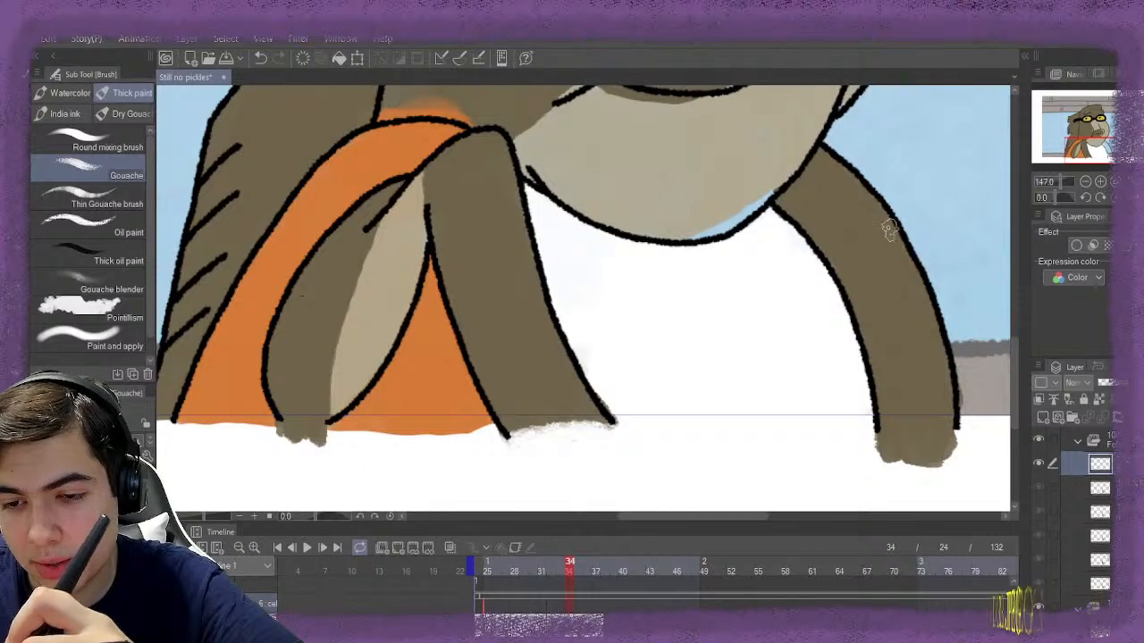
pyautogui.moveTo(899, 257); pyautogui.dragTo(909, 221)
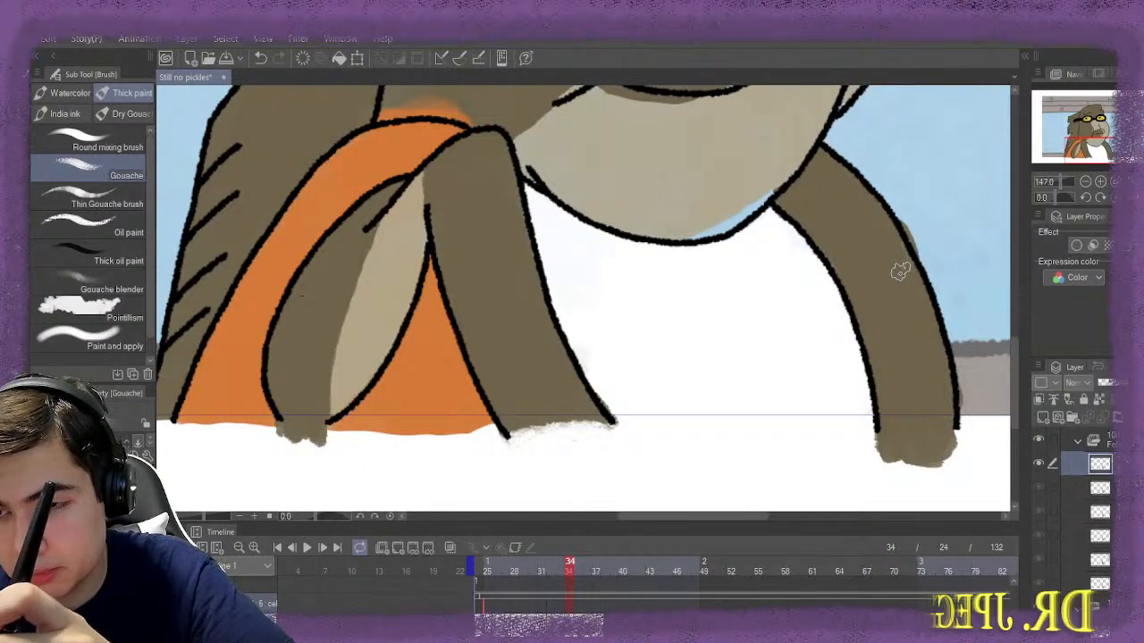
pyautogui.press('e')
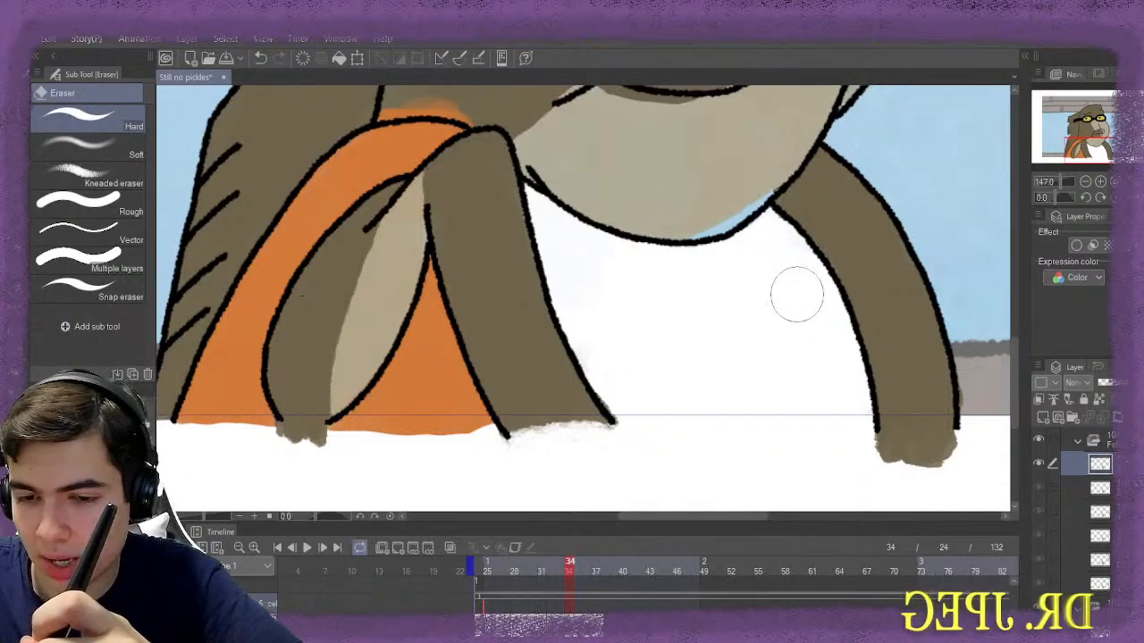
pyautogui.moveTo(924, 485)
pyautogui.mouseDown()
pyautogui.moveTo(987, 418)
pyautogui.moveTo(984, 386)
pyautogui.moveTo(970, 449)
pyautogui.moveTo(913, 472)
pyautogui.moveTo(846, 472)
pyautogui.moveTo(919, 474)
pyautogui.moveTo(967, 458)
pyautogui.moveTo(856, 454)
pyautogui.mouseUp()
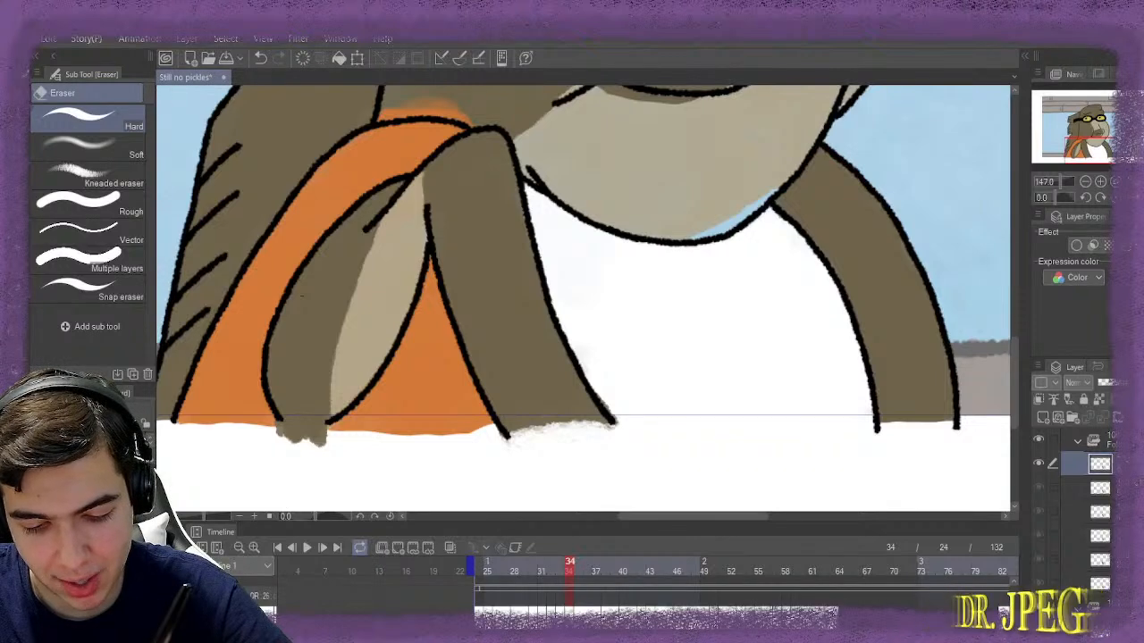
# Select the orange garment's colour track and erase the orange overspill above its top outline on frame 34
pyautogui.click(260, 596)
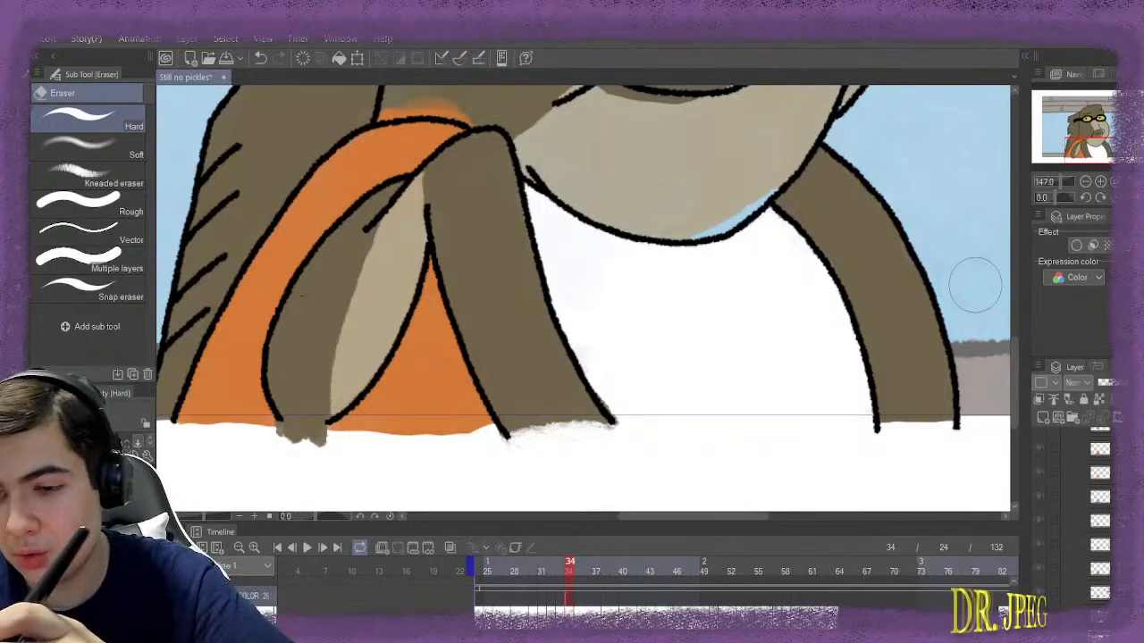
pyautogui.scroll(3, 442, 187)
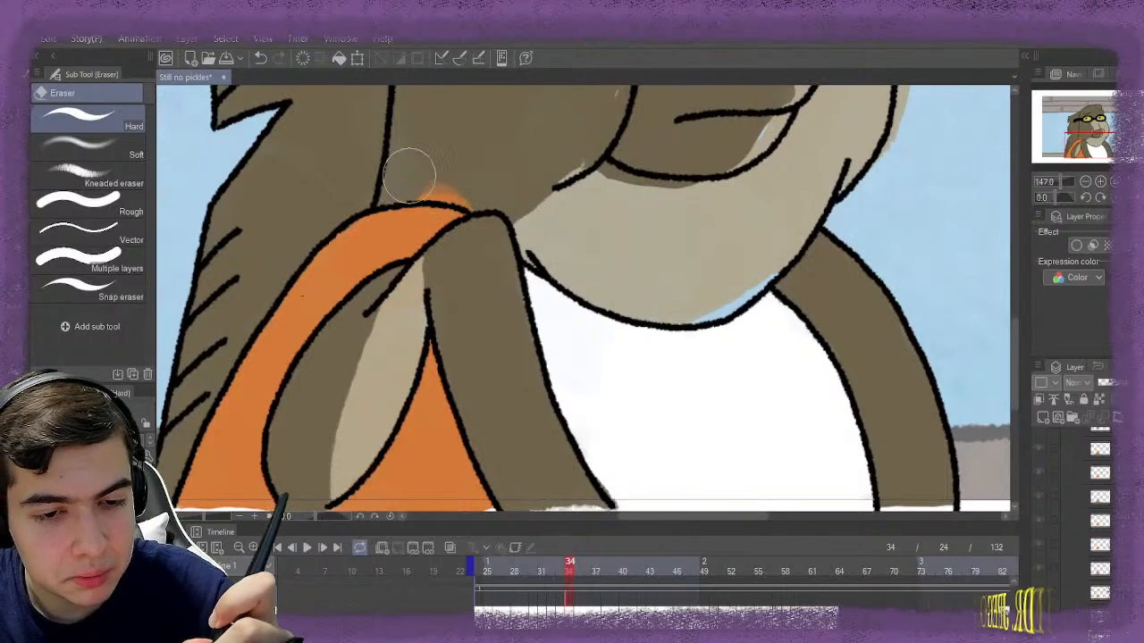
pyautogui.moveTo(409, 175)
pyautogui.mouseDown()
pyautogui.moveTo(467, 173)
pyautogui.moveTo(467, 158)
pyautogui.mouseUp()
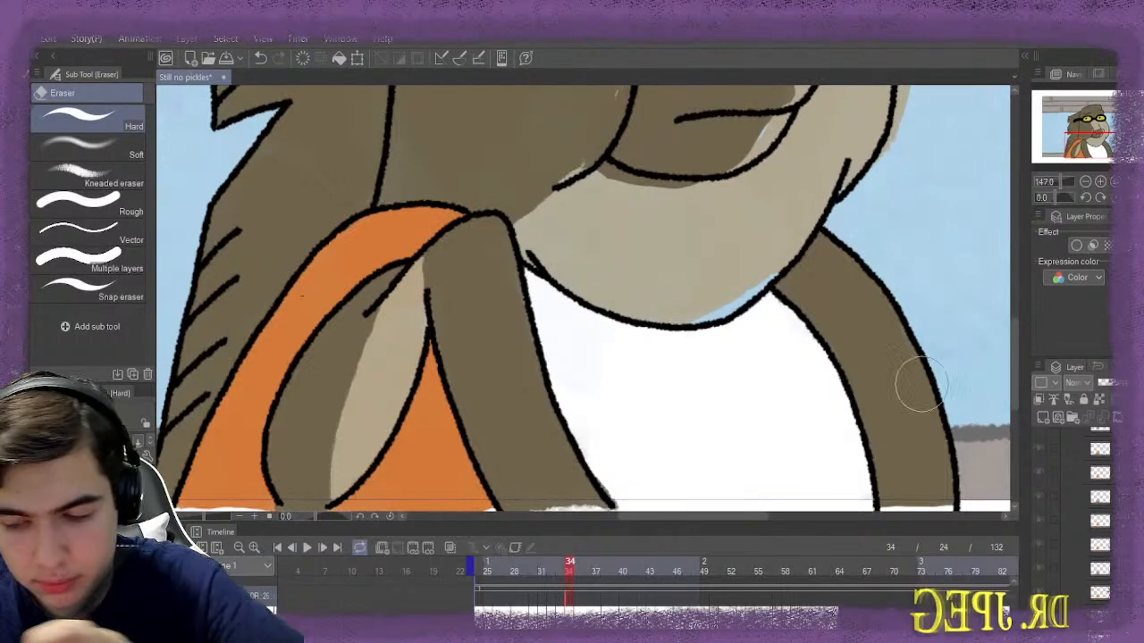
# Return to the brown strip's cel track and add an empty cel for it on frame 38
pyautogui.scroll(-2, 921, 385)
pyautogui.scroll(5, 674, 591)
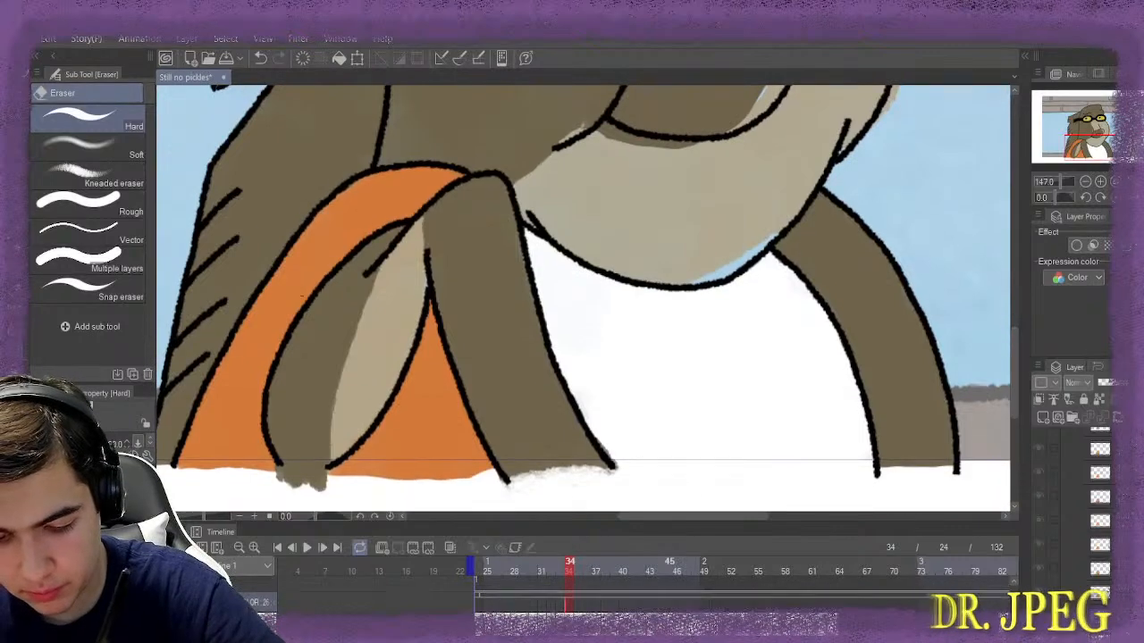
pyautogui.scroll(3, 550, 592)
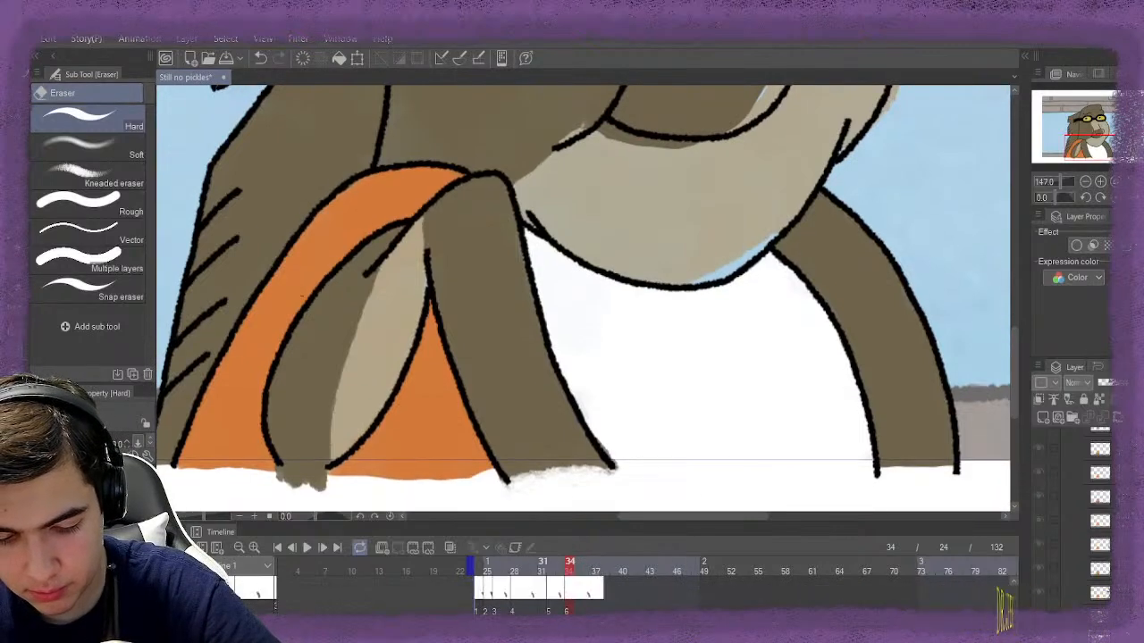
pyautogui.click(569, 608)
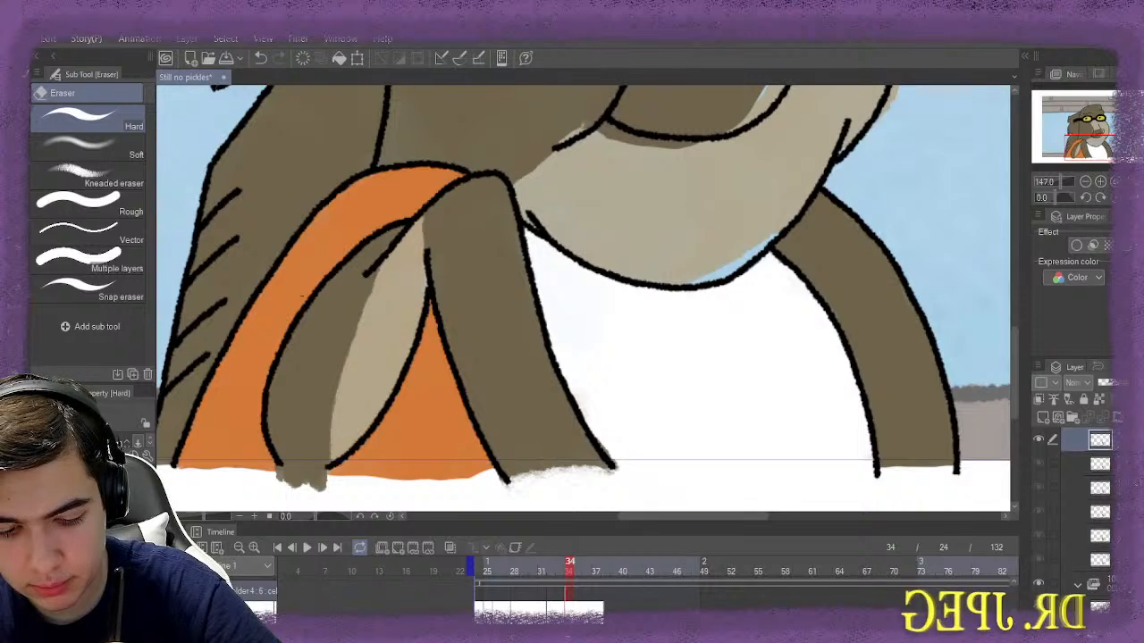
pyautogui.press('Right')
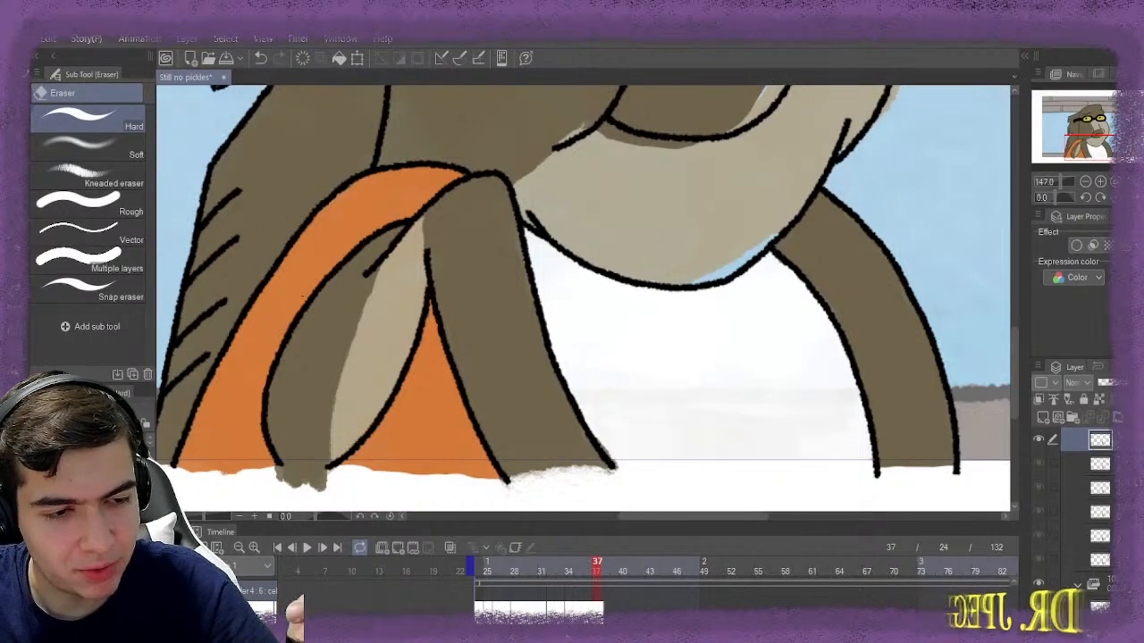
pyautogui.press('b')
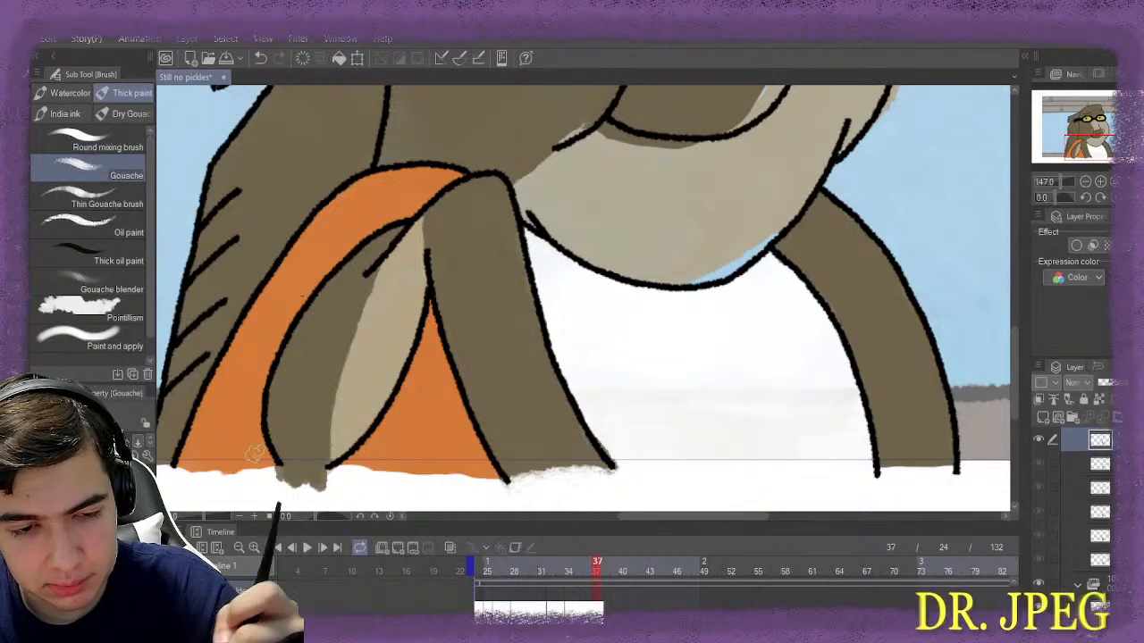
pyautogui.press('.')
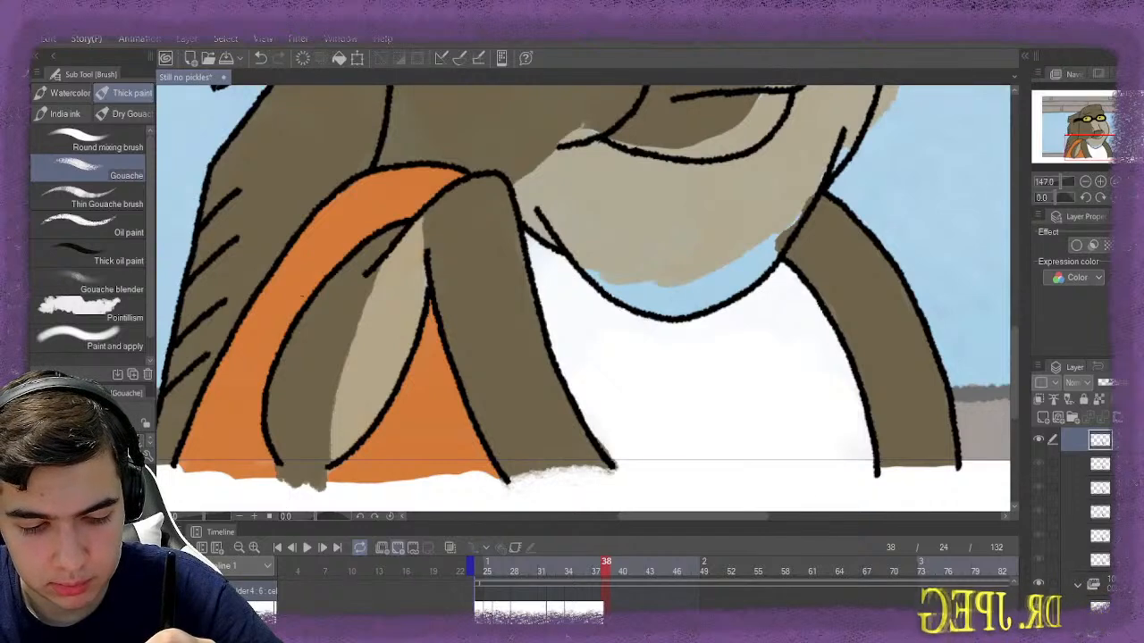
pyautogui.click(398, 548)
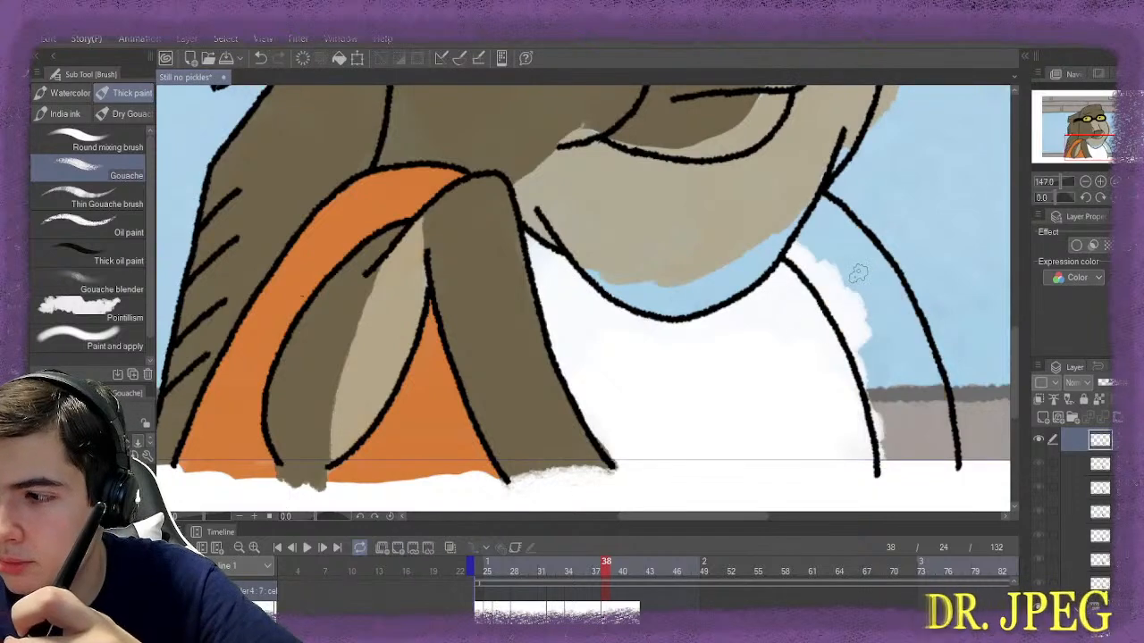
# Fill the strip on frame 38 with brown using the Gouache brush, from the chin outline to past its lower end
pyautogui.moveTo(831, 234)
pyautogui.mouseDown()
pyautogui.moveTo(824, 222)
pyautogui.moveTo(810, 228)
pyautogui.moveTo(808, 267)
pyautogui.moveTo(857, 331)
pyautogui.moveTo(888, 476)
pyautogui.moveTo(936, 463)
pyautogui.moveTo(904, 442)
pyautogui.moveTo(944, 450)
pyautogui.moveTo(926, 458)
pyautogui.moveTo(942, 427)
pyautogui.moveTo(913, 425)
pyautogui.moveTo(903, 413)
pyautogui.moveTo(933, 419)
pyautogui.moveTo(893, 405)
pyautogui.moveTo(922, 380)
pyautogui.moveTo(904, 377)
pyautogui.mouseUp()
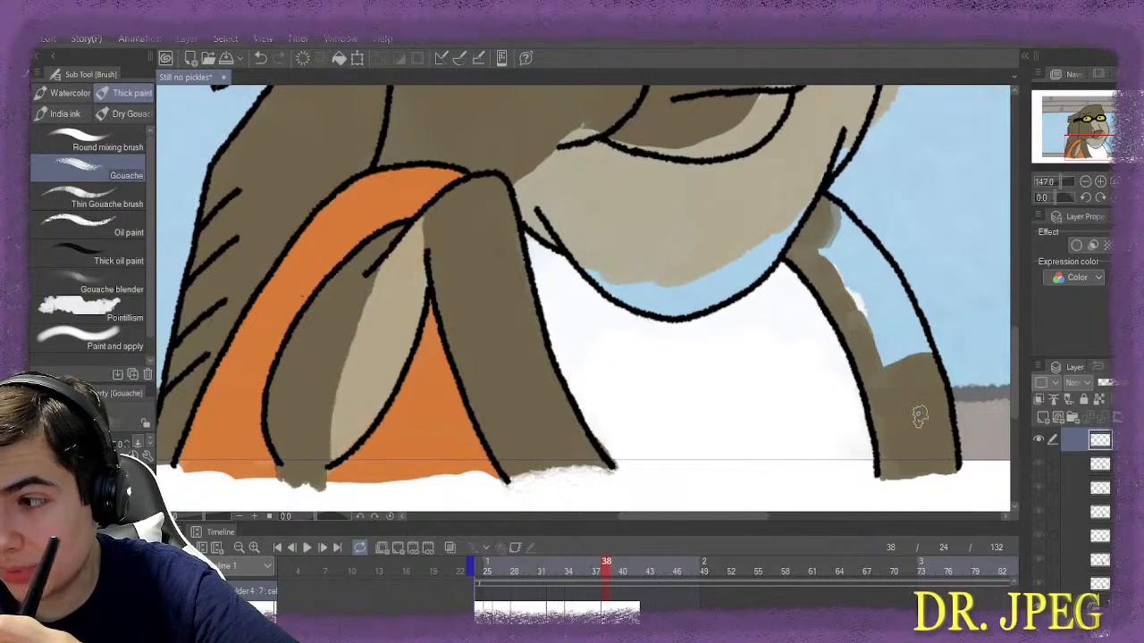
pyautogui.moveTo(919, 417)
pyautogui.mouseDown()
pyautogui.moveTo(934, 388)
pyautogui.moveTo(911, 366)
pyautogui.moveTo(927, 361)
pyautogui.moveTo(875, 341)
pyautogui.moveTo(911, 320)
pyautogui.moveTo(851, 306)
pyautogui.moveTo(882, 276)
pyautogui.moveTo(888, 299)
pyautogui.moveTo(858, 306)
pyautogui.moveTo(876, 267)
pyautogui.moveTo(878, 281)
pyautogui.moveTo(883, 269)
pyautogui.moveTo(838, 301)
pyautogui.moveTo(838, 256)
pyautogui.moveTo(864, 247)
pyautogui.moveTo(860, 236)
pyautogui.moveTo(813, 240)
pyautogui.mouseUp()
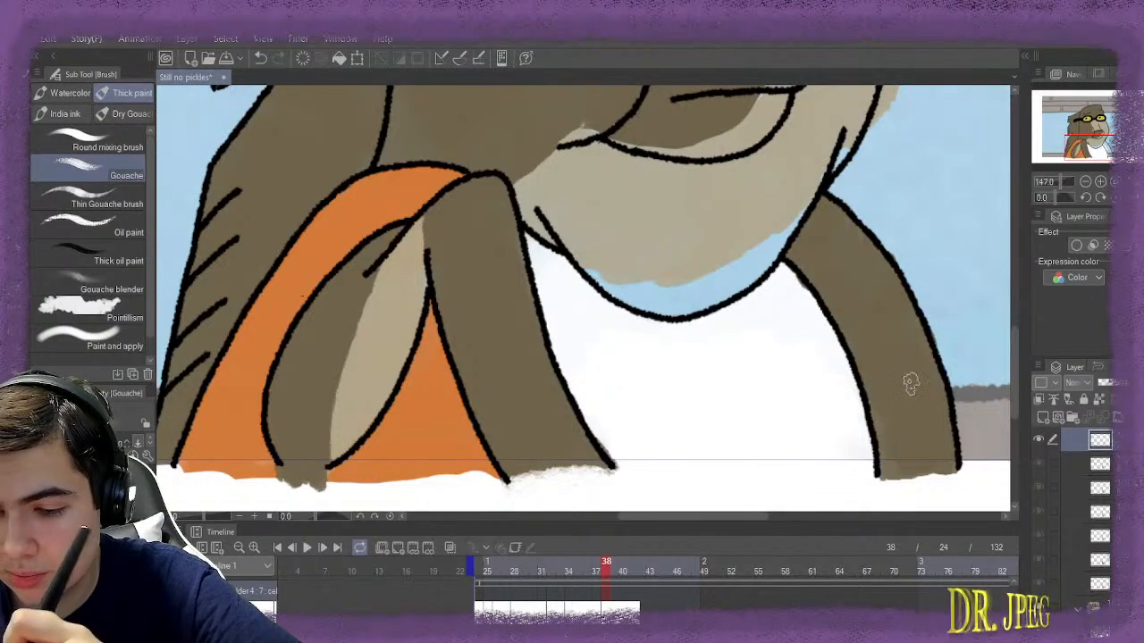
pyautogui.moveTo(879, 446); pyautogui.dragTo(903, 483)
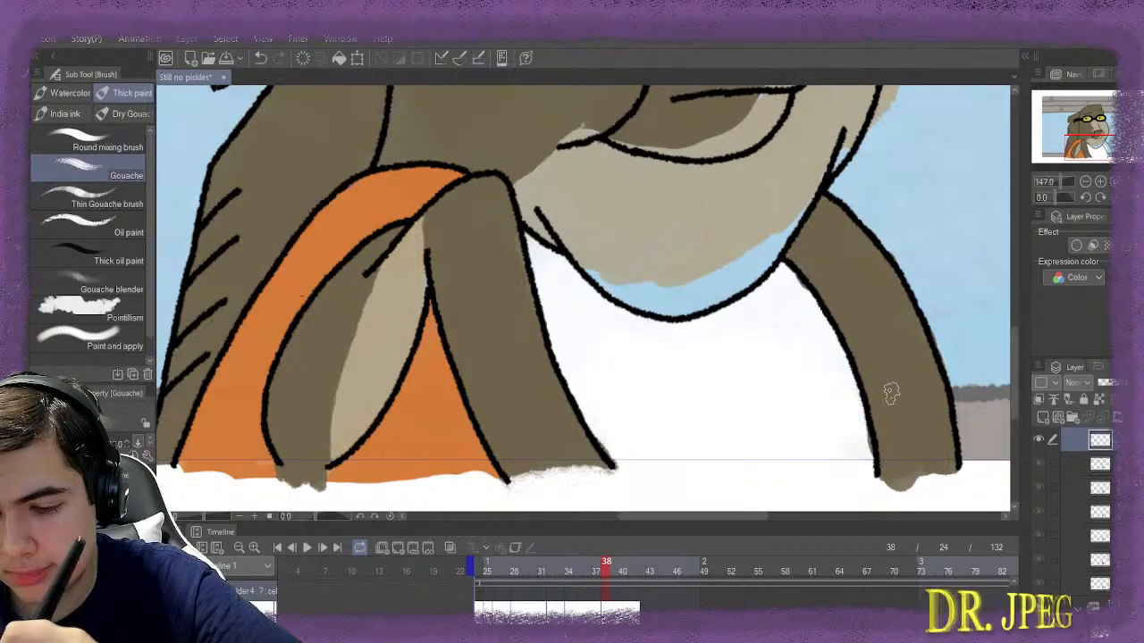
pyautogui.moveTo(912, 442)
pyautogui.mouseDown()
pyautogui.moveTo(944, 477)
pyautogui.moveTo(921, 484)
pyautogui.moveTo(947, 481)
pyautogui.moveTo(912, 483)
pyautogui.mouseUp()
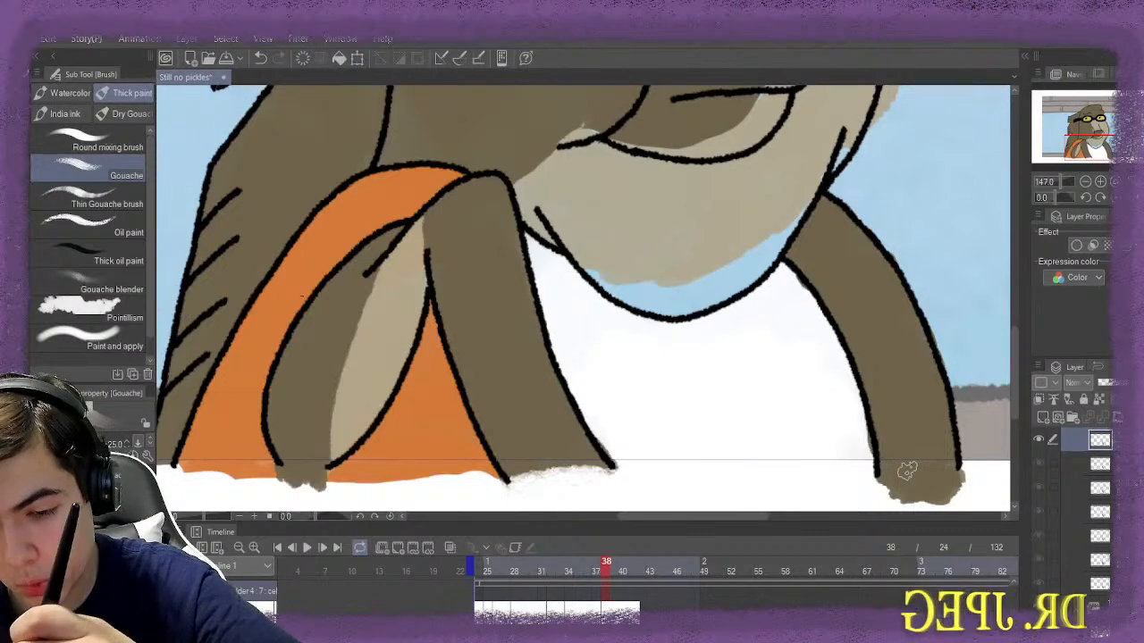
# Erase the brown overspill below the strip's lower end on frame 38 with the Hard eraser
pyautogui.press('e')
pyautogui.scroll(-1, 895, 238)
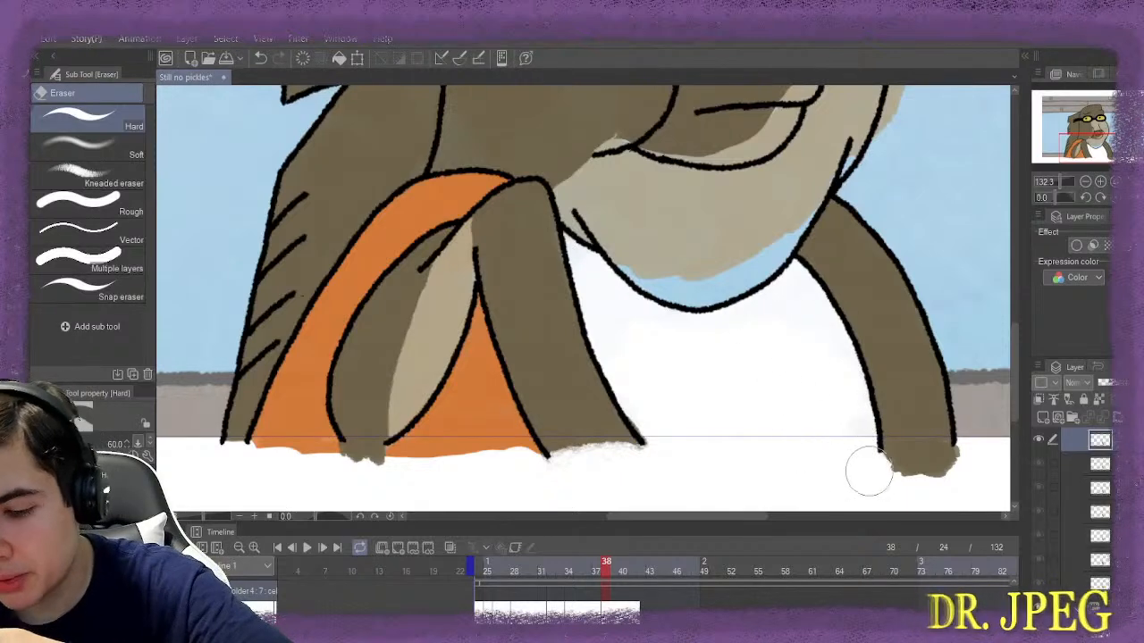
pyautogui.moveTo(905, 480)
pyautogui.mouseDown()
pyautogui.moveTo(934, 472)
pyautogui.moveTo(886, 472)
pyautogui.mouseUp()
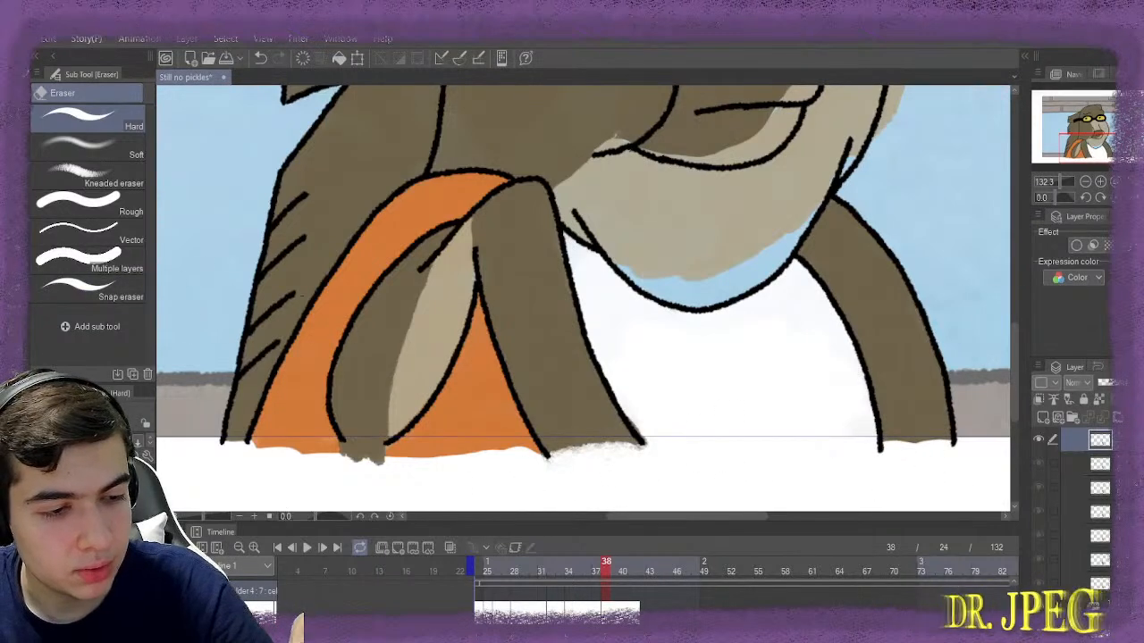
pyautogui.press('b')
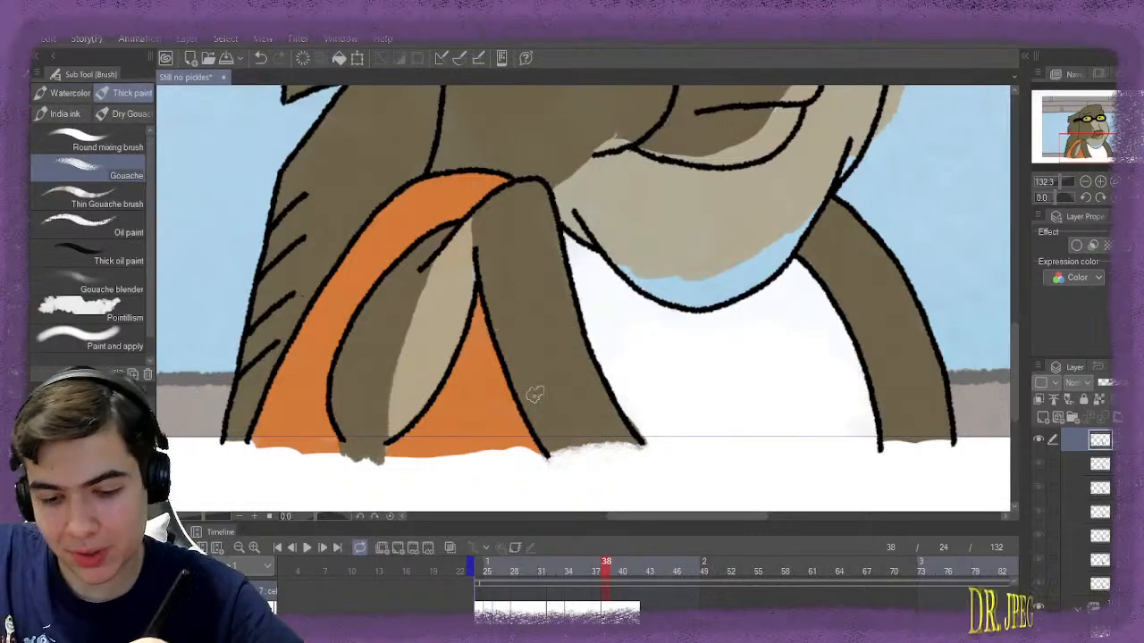
# Add an empty cel for the brown strip on frame 40 and fill it with brown using the Gouache brush, past its lower end
pyautogui.press('Right')
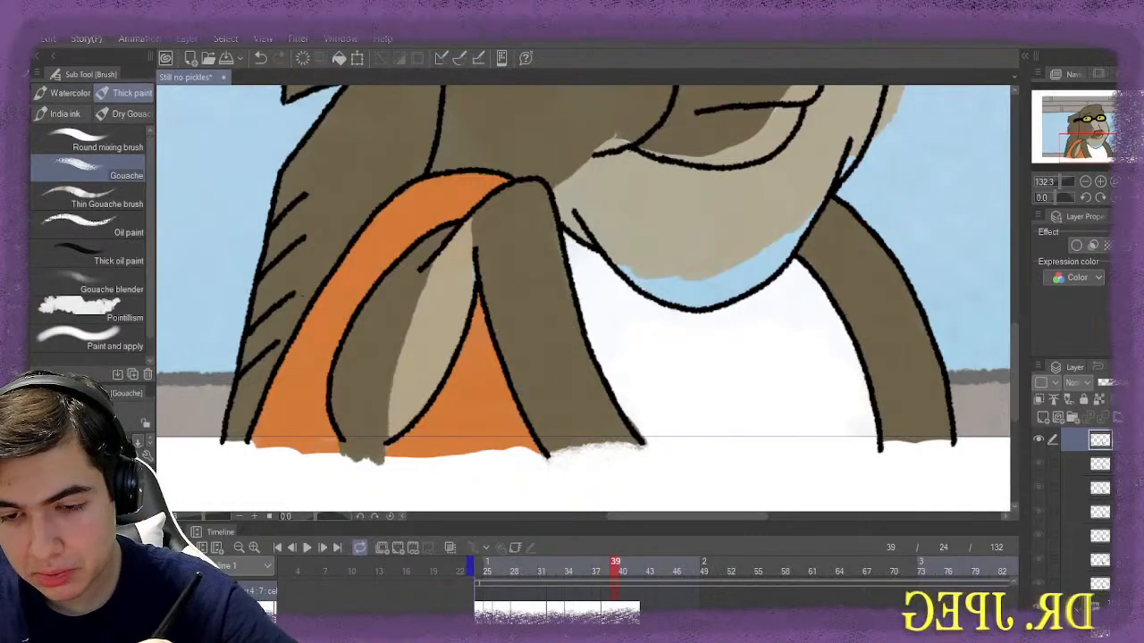
pyautogui.press('Right')
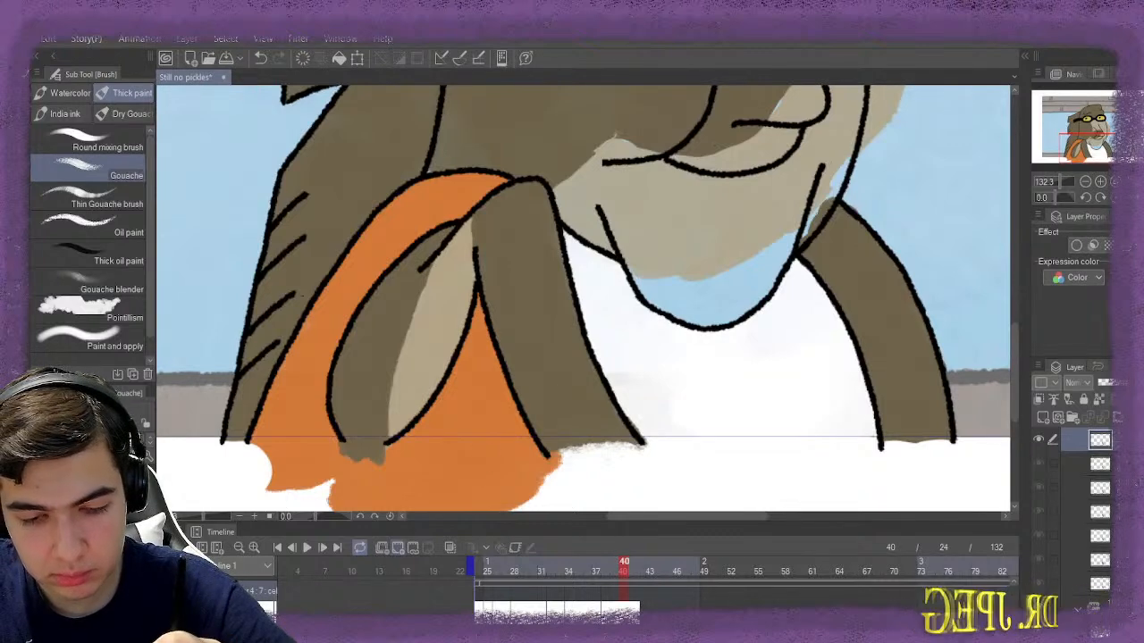
pyautogui.press('Right')
pyautogui.moveTo(831, 238)
pyautogui.mouseDown()
pyautogui.moveTo(843, 213)
pyautogui.moveTo(882, 255)
pyautogui.moveTo(903, 286)
pyautogui.moveTo(920, 371)
pyautogui.moveTo(912, 356)
pyautogui.moveTo(930, 362)
pyautogui.moveTo(923, 335)
pyautogui.moveTo(933, 420)
pyautogui.moveTo(951, 438)
pyautogui.moveTo(894, 438)
pyautogui.moveTo(910, 440)
pyautogui.moveTo(890, 430)
pyautogui.moveTo(878, 382)
pyautogui.moveTo(888, 393)
pyautogui.moveTo(911, 382)
pyautogui.moveTo(896, 382)
pyautogui.moveTo(888, 291)
pyautogui.moveTo(832, 268)
pyautogui.moveTo(869, 332)
pyautogui.mouseUp()
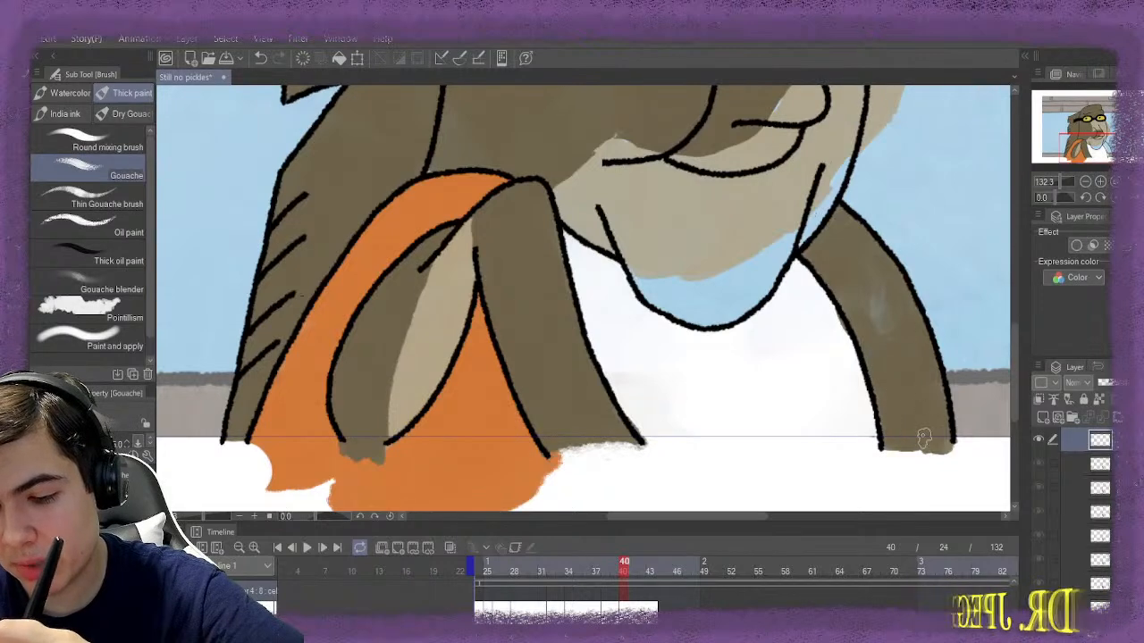
pyautogui.moveTo(931, 449); pyautogui.dragTo(908, 449)
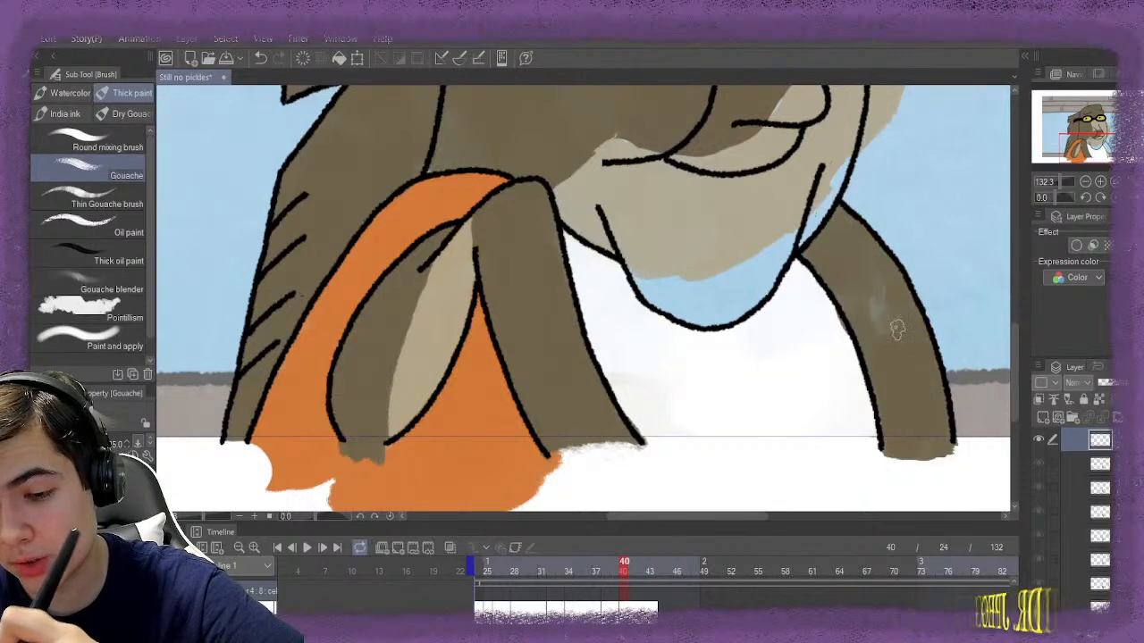
pyautogui.moveTo(909, 345); pyautogui.dragTo(886, 341)
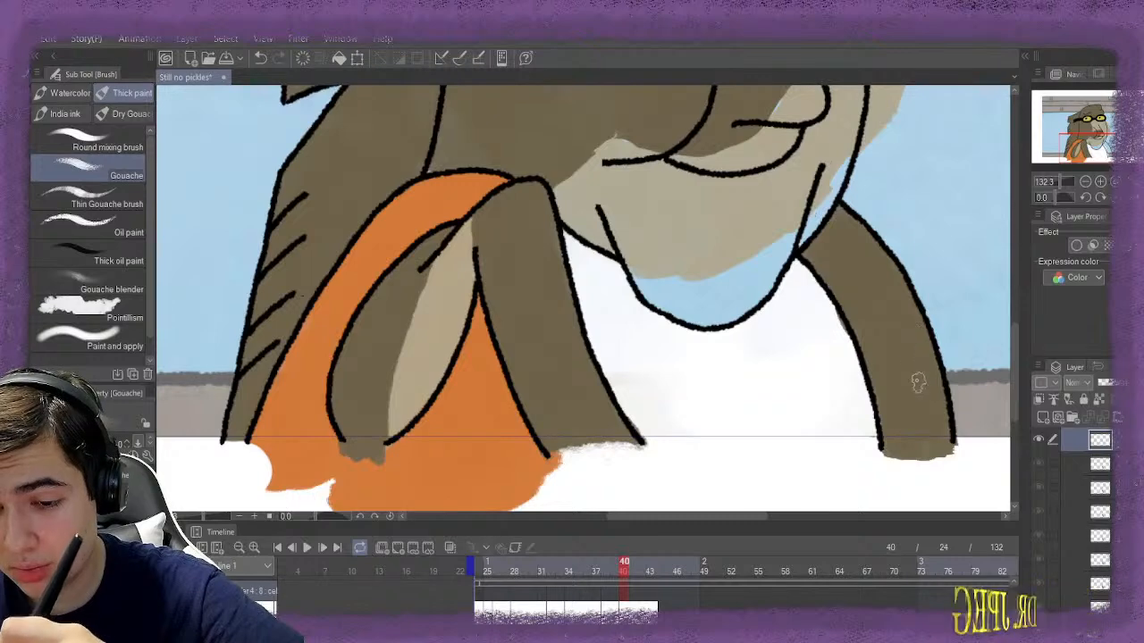
# Erase the brown overspill below the strip's lower end and along its inner outline on frame 40 with the Hard eraser
pyautogui.moveTo(949, 454)
pyautogui.mouseDown()
pyautogui.moveTo(887, 460)
pyautogui.moveTo(906, 467)
pyautogui.moveTo(880, 478)
pyautogui.moveTo(936, 472)
pyautogui.moveTo(909, 478)
pyautogui.mouseUp()
pyautogui.press('e')
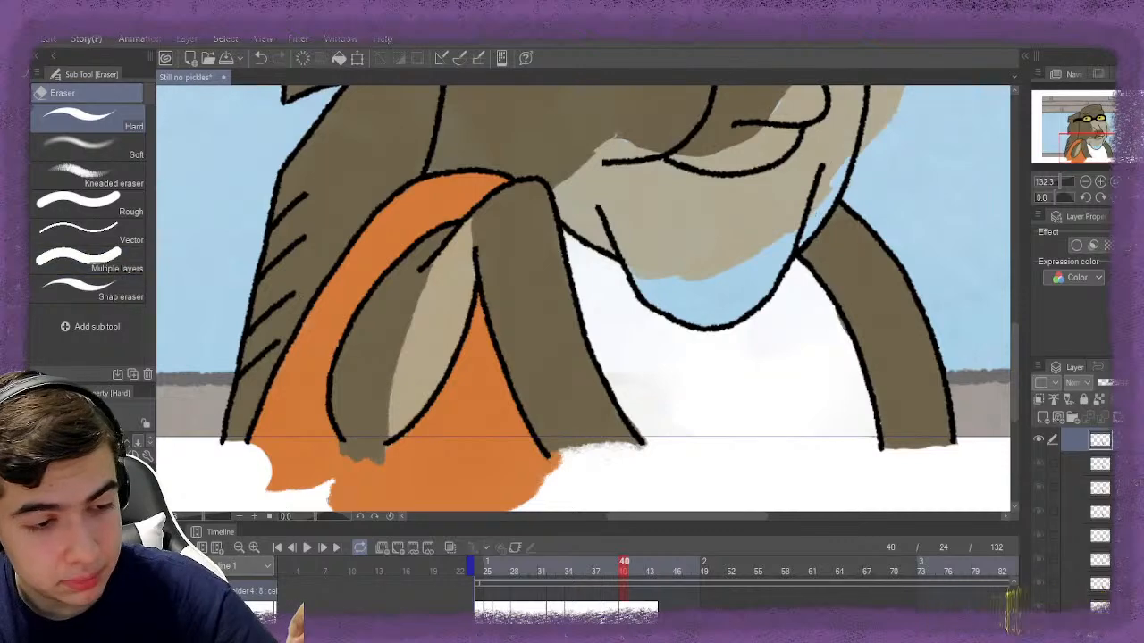
pyautogui.press('b')
pyautogui.scroll(2, 866, 425)
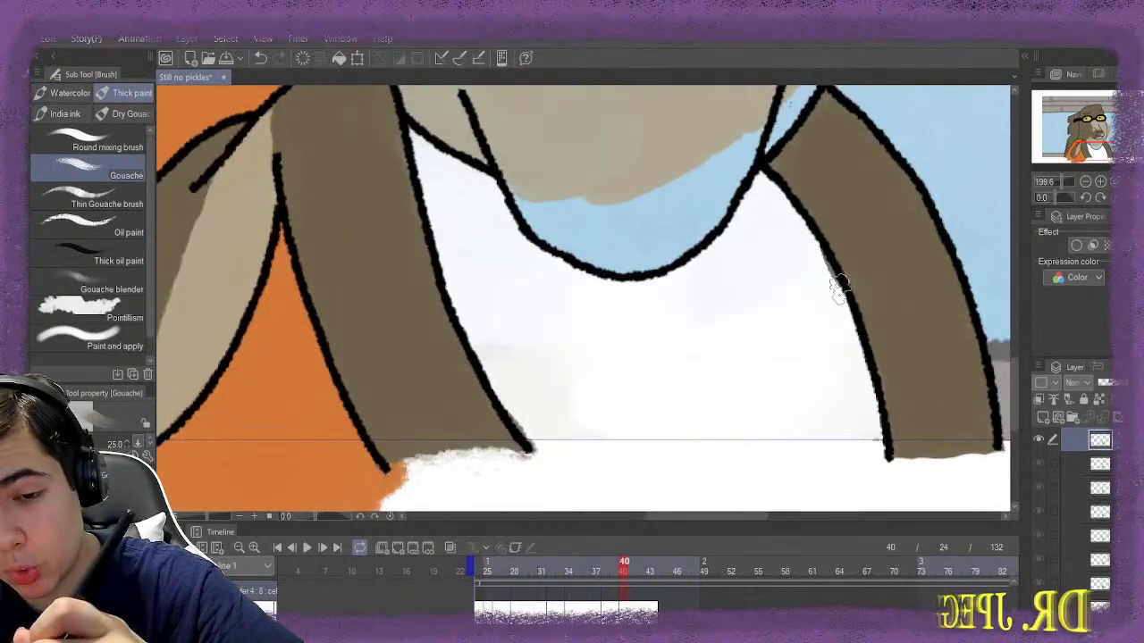
pyautogui.press('e')
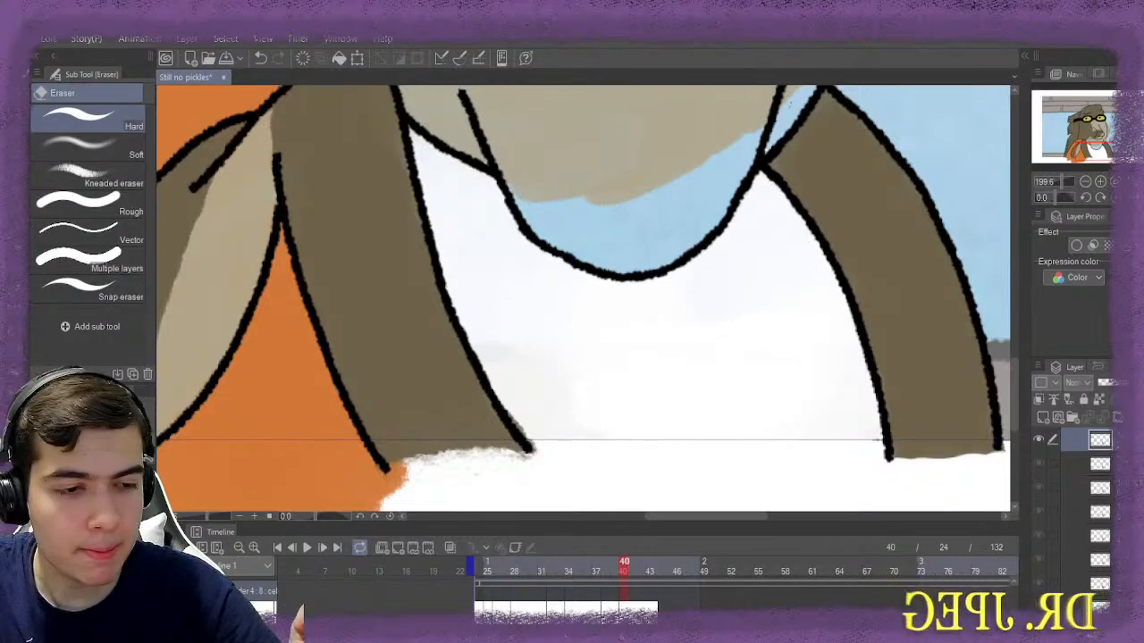
pyautogui.press('b')
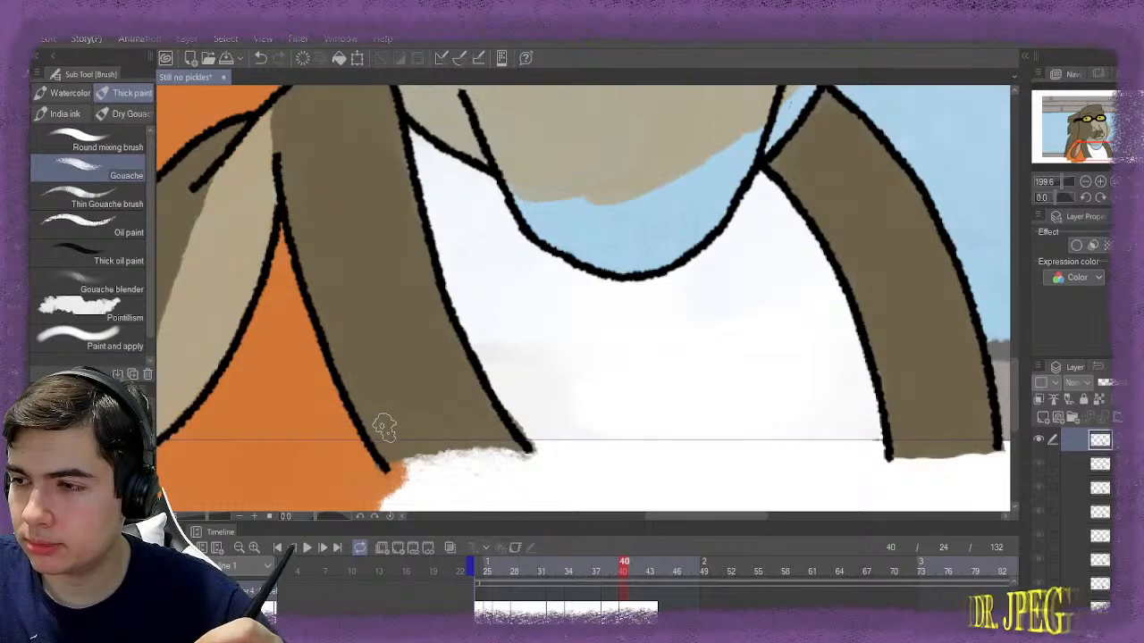
# Trim the remaining uneven brown edge at the strip's lower end on frame 40 with the Hard eraser
pyautogui.moveTo(705, 516); pyautogui.dragTo(746, 516)
pyautogui.press('e')
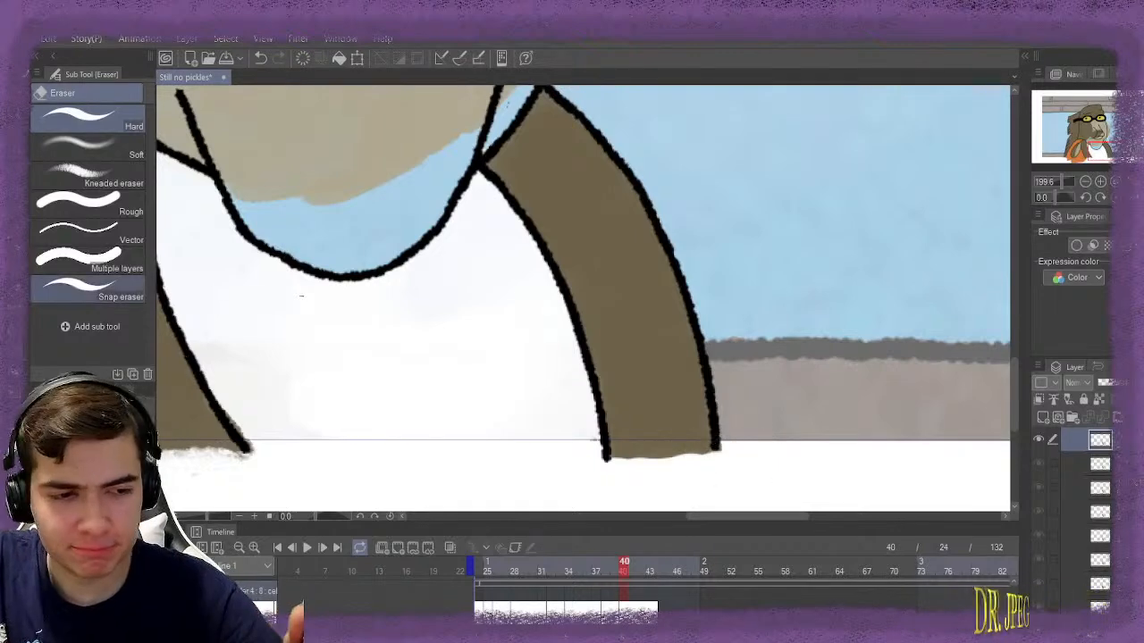
pyautogui.press('b')
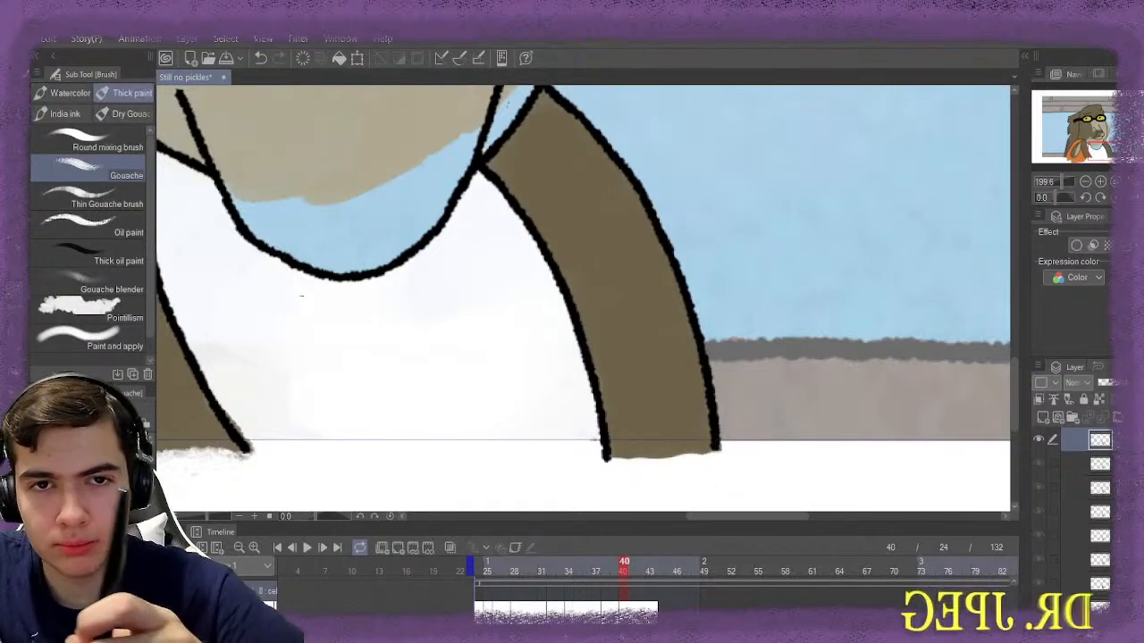
pyautogui.press('e')
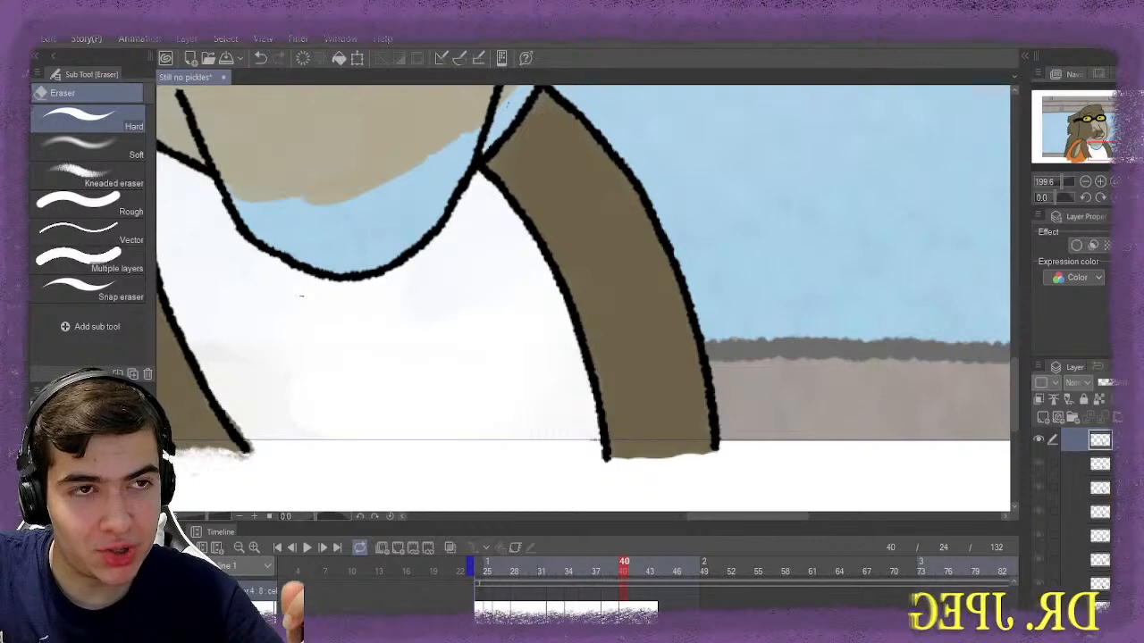
pyautogui.press('b')
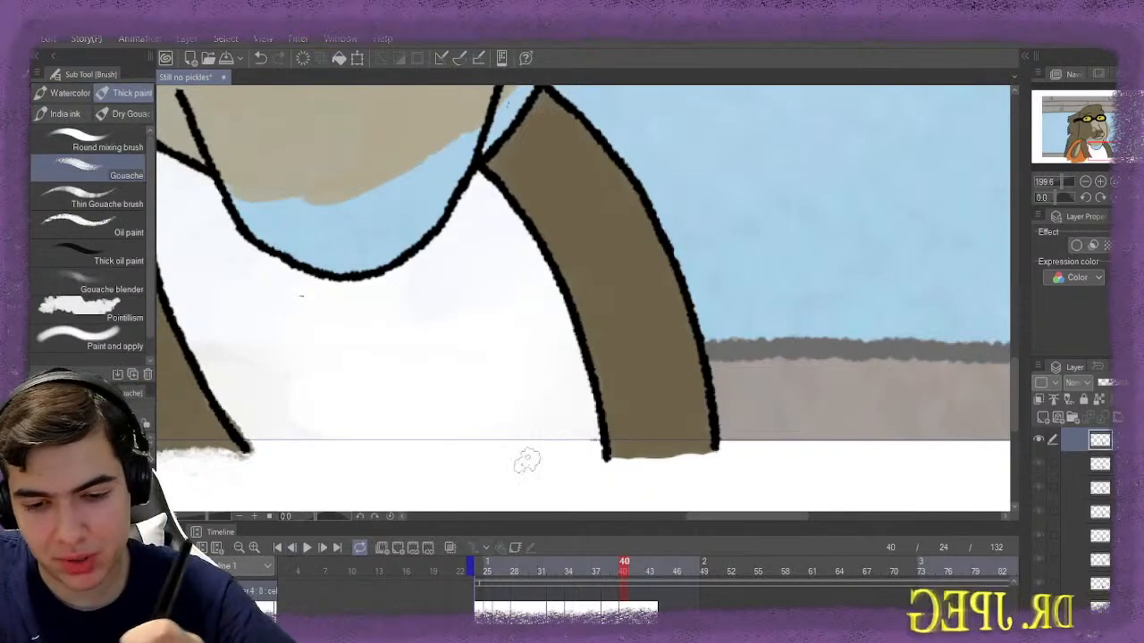
pyautogui.press('e')
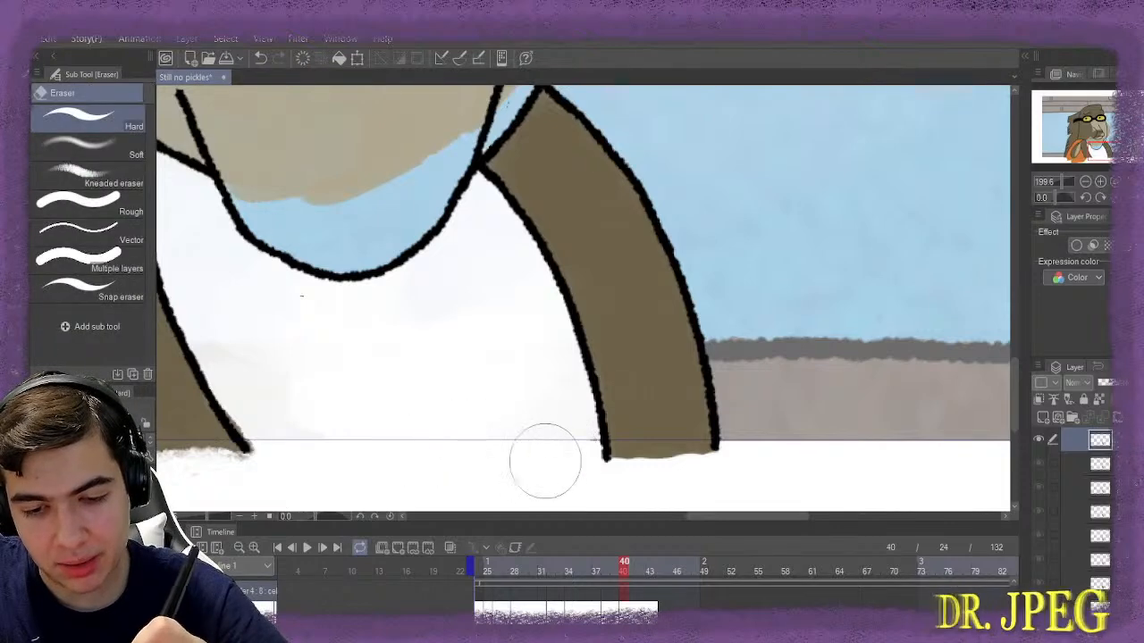
pyautogui.moveTo(724, 460); pyautogui.dragTo(616, 489)
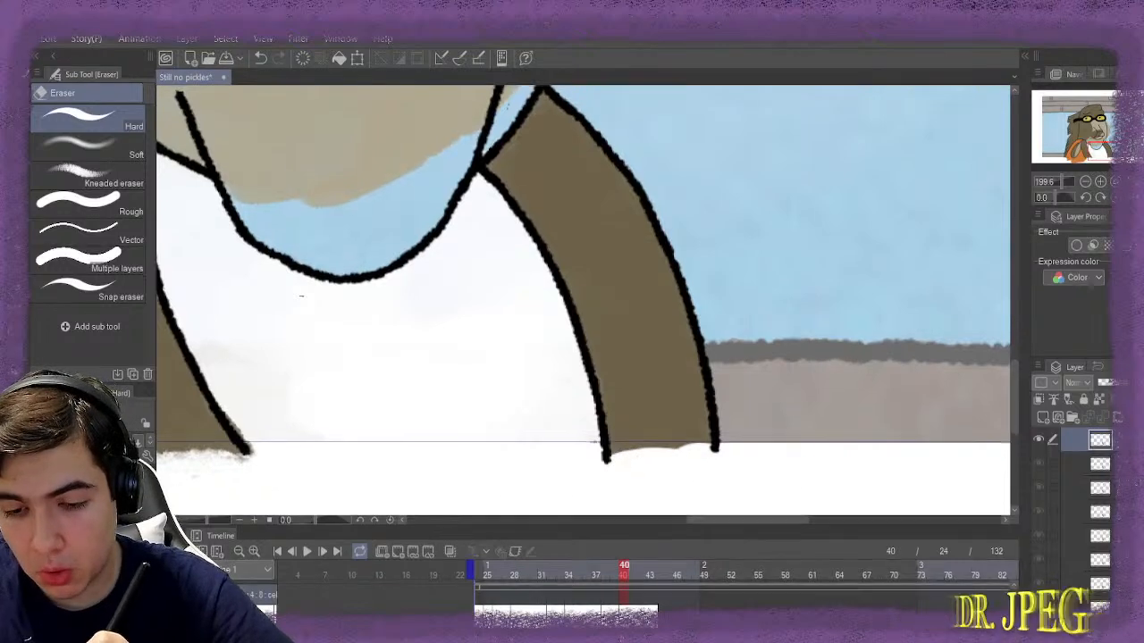
# Step through frames 41 to 43 and add an empty cel for the brown strip on frame 44
pyautogui.hscroll(-10, 302, 295)
pyautogui.scroll(-3, 616, 447)
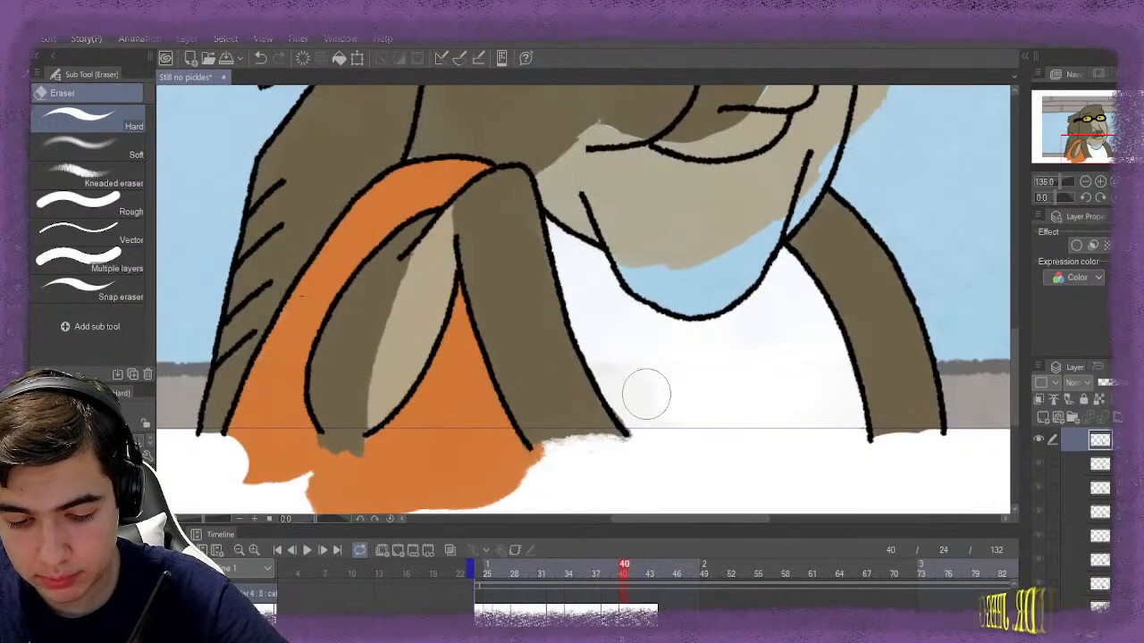
pyautogui.click(633, 568)
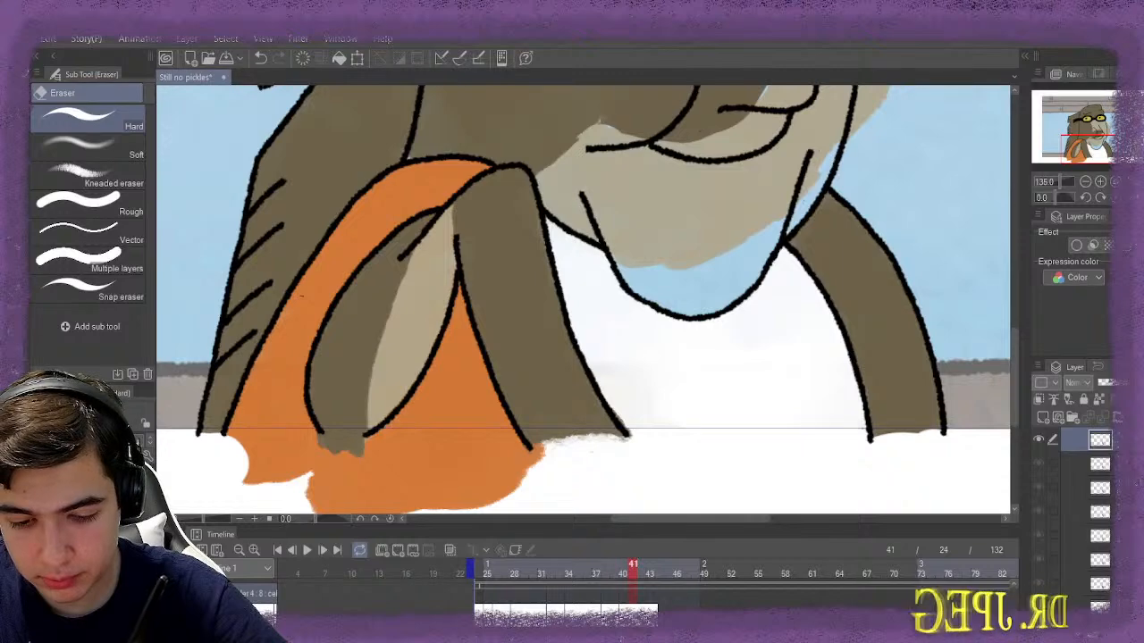
pyautogui.click(642, 566)
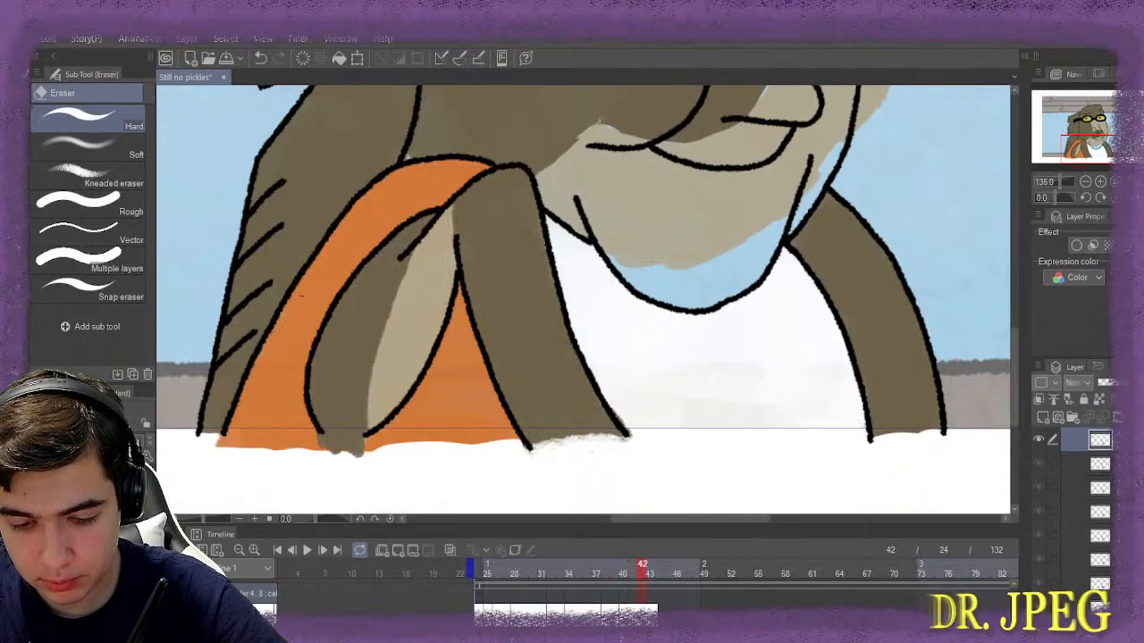
pyautogui.click(650, 568)
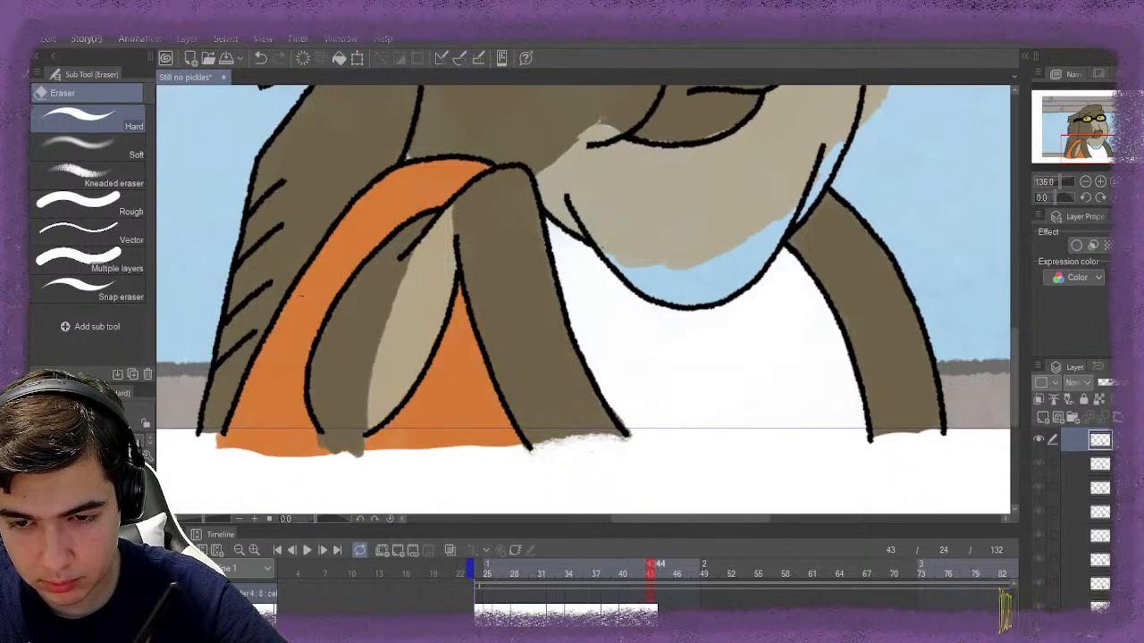
pyautogui.click(659, 568)
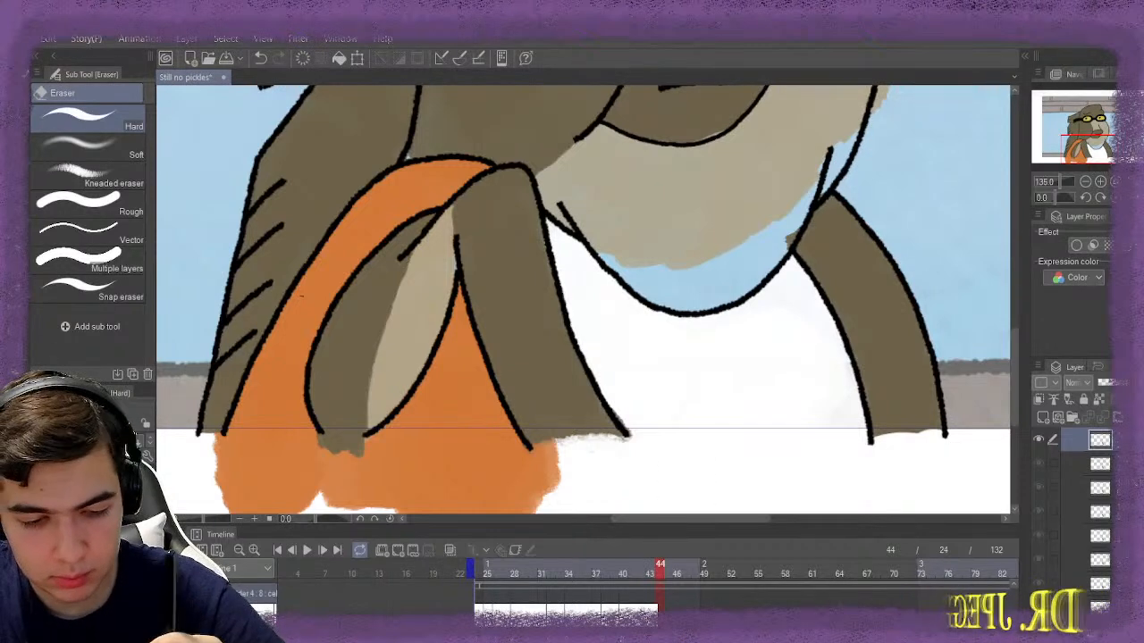
pyautogui.scroll(2, 829, 241)
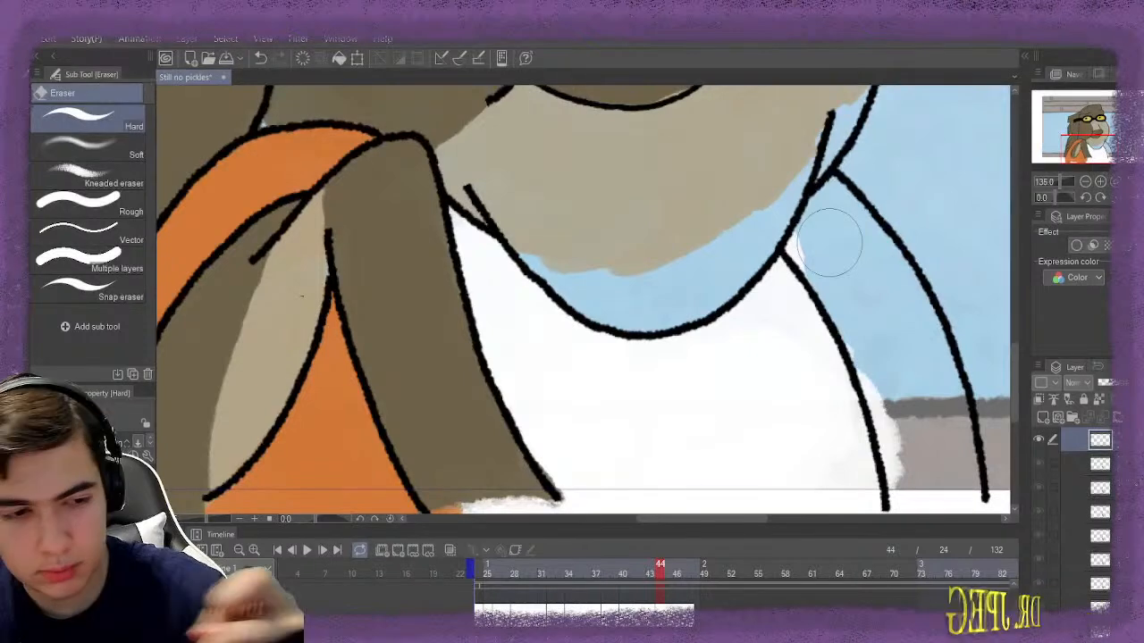
# Fill the strip on frame 44 with brown using the Gouache brush, from the chin outline to past its lower end
pyautogui.press('b')
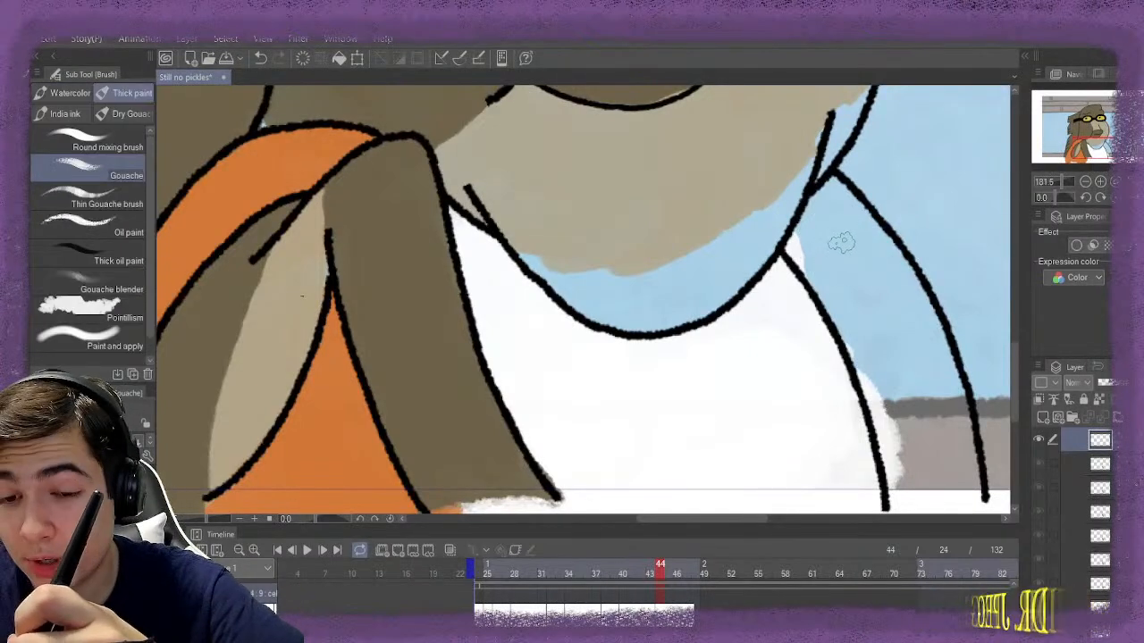
pyautogui.moveTo(840, 242)
pyautogui.mouseDown()
pyautogui.moveTo(807, 229)
pyautogui.moveTo(799, 239)
pyautogui.moveTo(835, 185)
pyautogui.moveTo(922, 308)
pyautogui.moveTo(929, 351)
pyautogui.moveTo(906, 331)
pyautogui.moveTo(927, 348)
pyautogui.moveTo(907, 318)
pyautogui.moveTo(930, 346)
pyautogui.moveTo(922, 390)
pyautogui.moveTo(926, 362)
pyautogui.moveTo(942, 399)
pyautogui.moveTo(925, 403)
pyautogui.moveTo(942, 416)
pyautogui.moveTo(931, 335)
pyautogui.mouseUp()
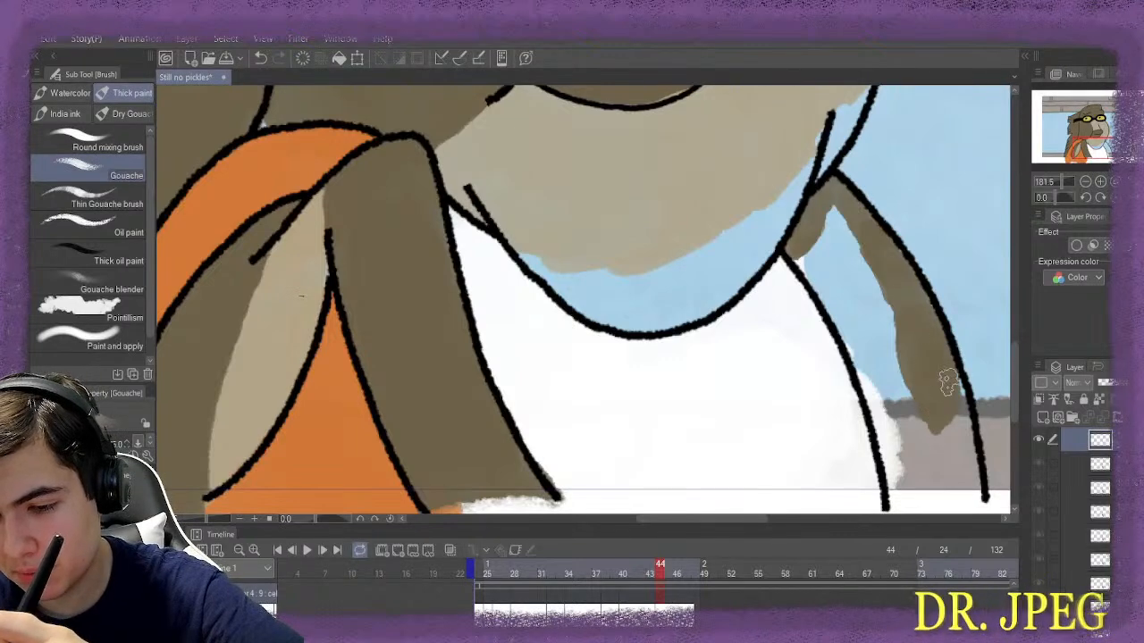
pyautogui.moveTo(948, 382)
pyautogui.mouseDown()
pyautogui.moveTo(939, 416)
pyautogui.moveTo(938, 397)
pyautogui.moveTo(951, 449)
pyautogui.moveTo(938, 478)
pyautogui.moveTo(956, 494)
pyautogui.moveTo(897, 498)
pyautogui.moveTo(966, 494)
pyautogui.moveTo(971, 463)
pyautogui.moveTo(968, 486)
pyautogui.moveTo(935, 479)
pyautogui.moveTo(916, 492)
pyautogui.moveTo(894, 466)
pyautogui.moveTo(899, 448)
pyautogui.moveTo(905, 462)
pyautogui.moveTo(890, 400)
pyautogui.moveTo(906, 414)
pyautogui.moveTo(938, 391)
pyautogui.moveTo(945, 430)
pyautogui.moveTo(887, 421)
pyautogui.moveTo(886, 477)
pyautogui.moveTo(872, 376)
pyautogui.moveTo(813, 268)
pyautogui.moveTo(822, 250)
pyautogui.moveTo(857, 313)
pyautogui.moveTo(860, 273)
pyautogui.moveTo(842, 242)
pyautogui.moveTo(850, 263)
pyautogui.moveTo(889, 259)
pyautogui.mouseUp()
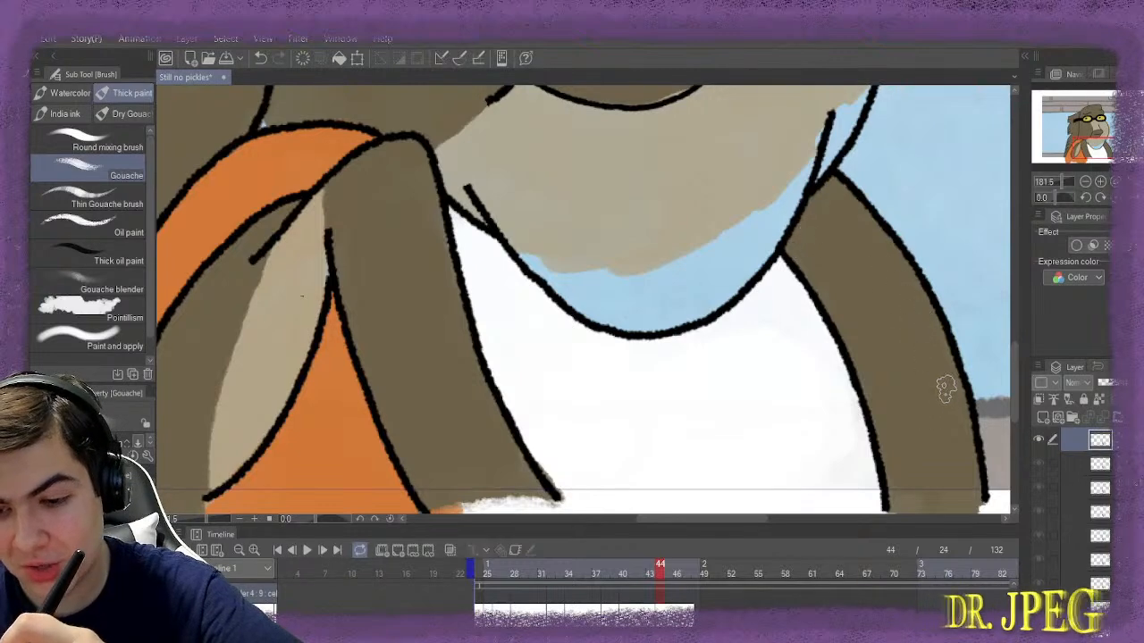
pyautogui.moveTo(902, 492); pyautogui.dragTo(882, 497)
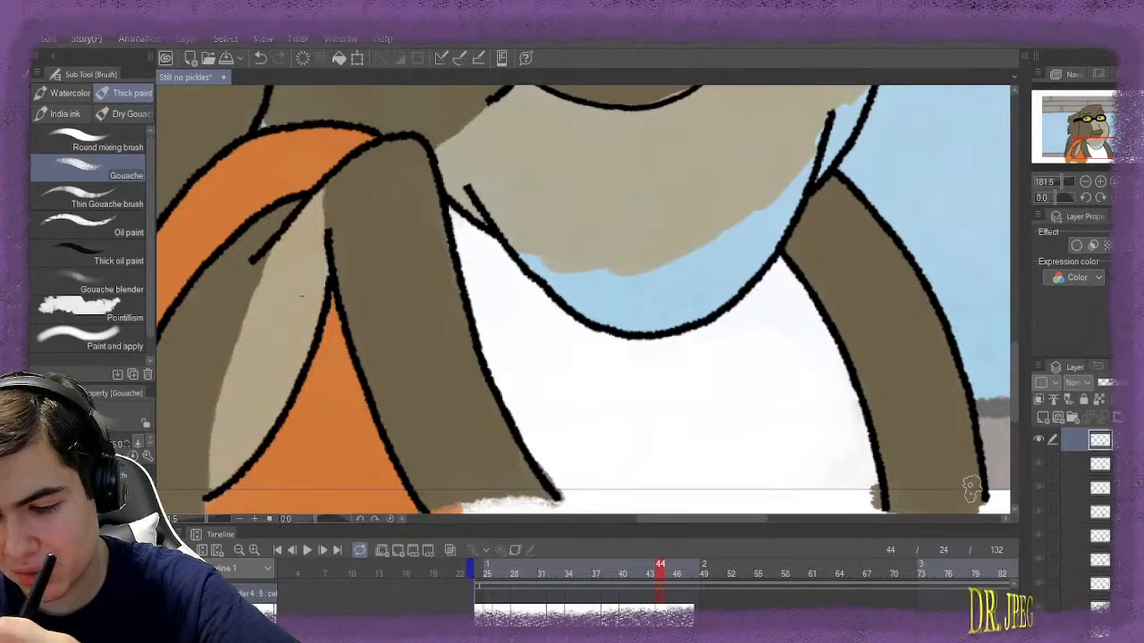
# Erase the brown overspill outside the strip's outline near its lower end on frame 44 with the Hard eraser
pyautogui.press('e')
pyautogui.moveTo(842, 485); pyautogui.dragTo(844, 489)
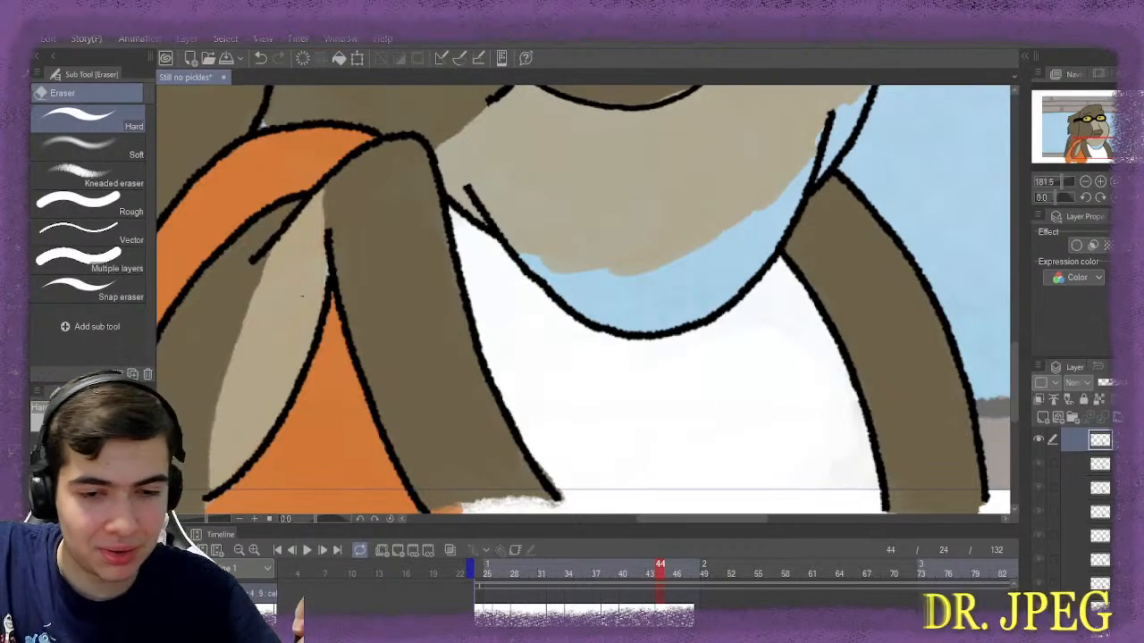
pyautogui.press('b')
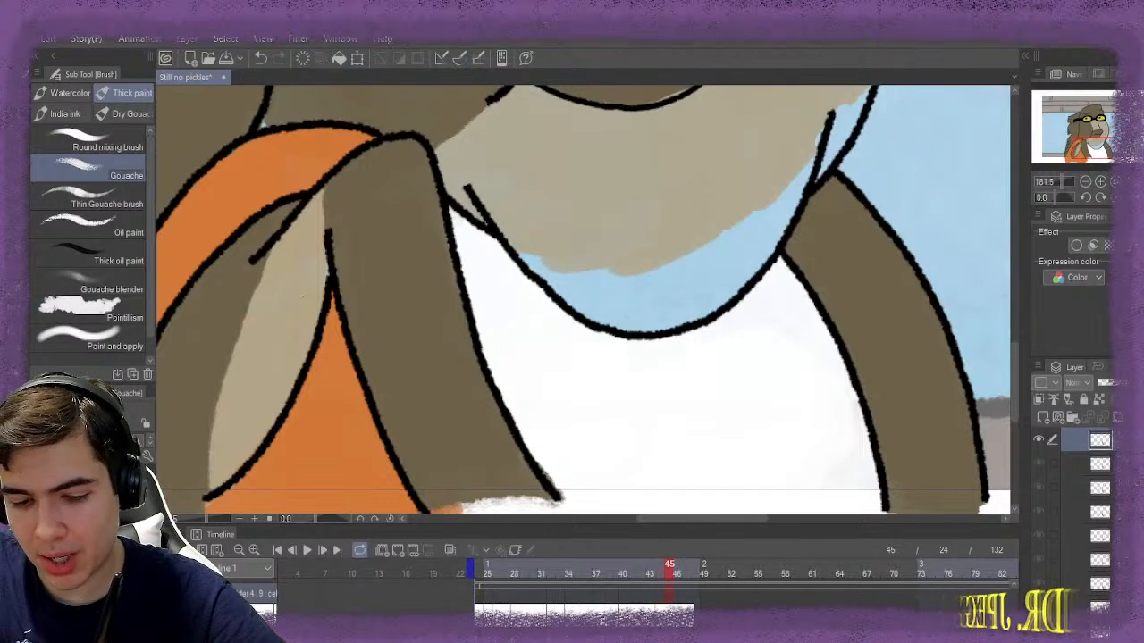
# Compare the strip on frames 45 and 46, and add an empty cel for it on frame 46
pyautogui.press('Right')
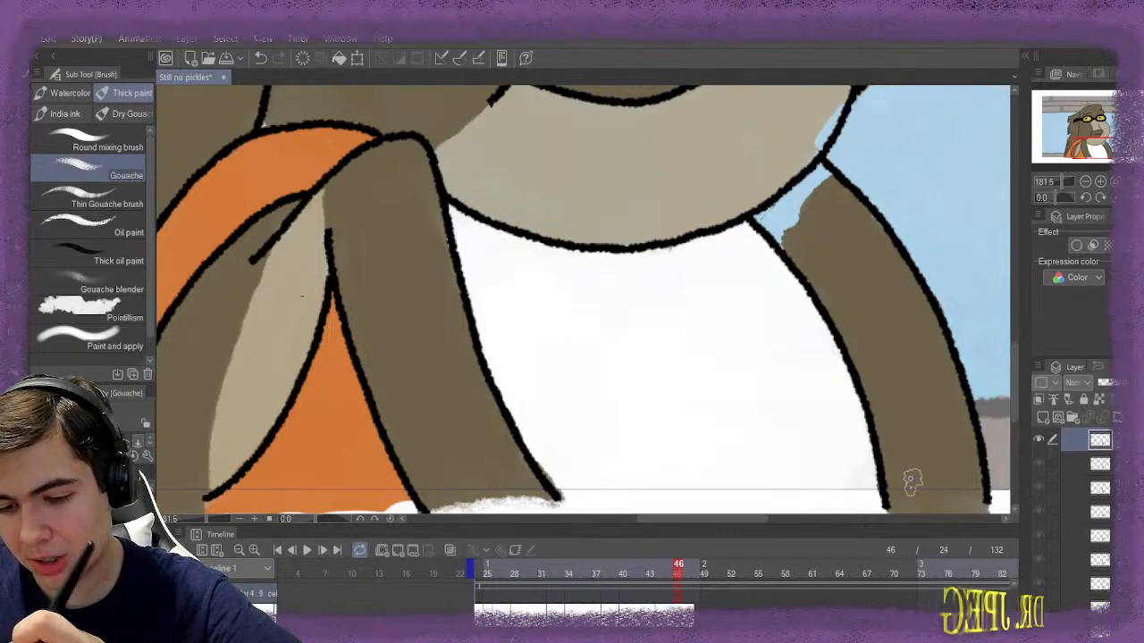
pyautogui.press('e')
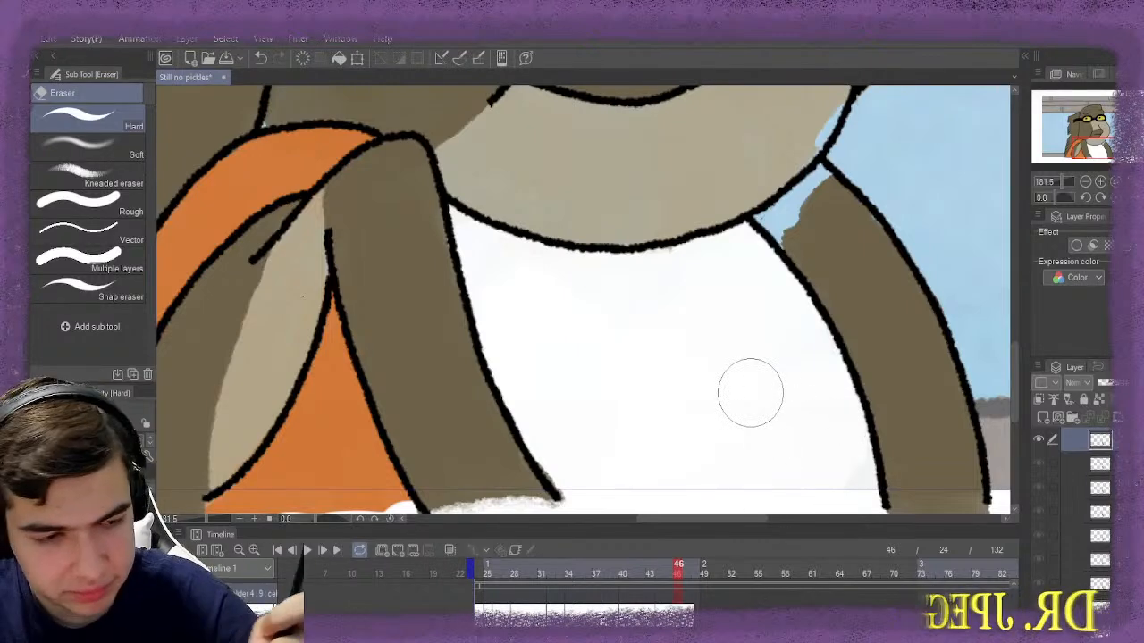
pyautogui.press('Left')
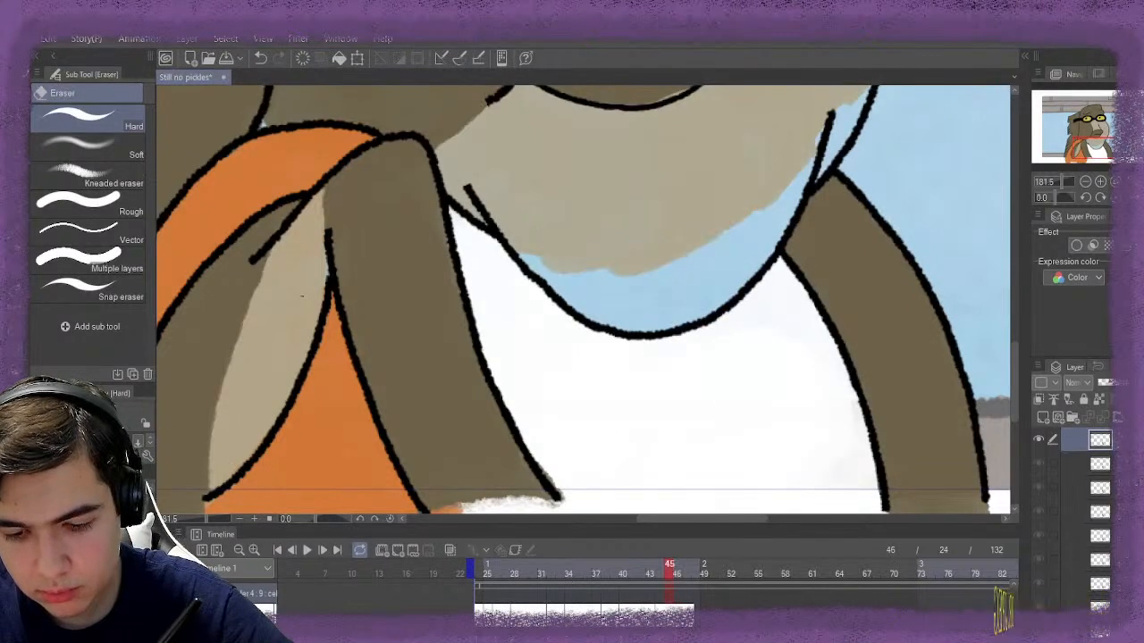
pyautogui.press('Right')
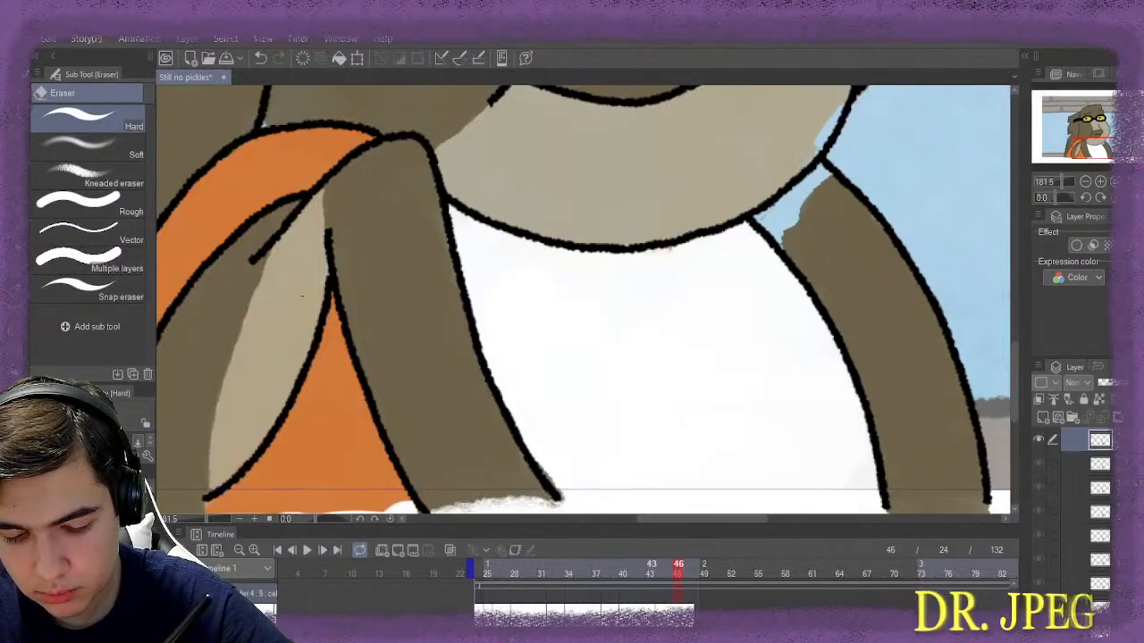
pyautogui.click(398, 550)
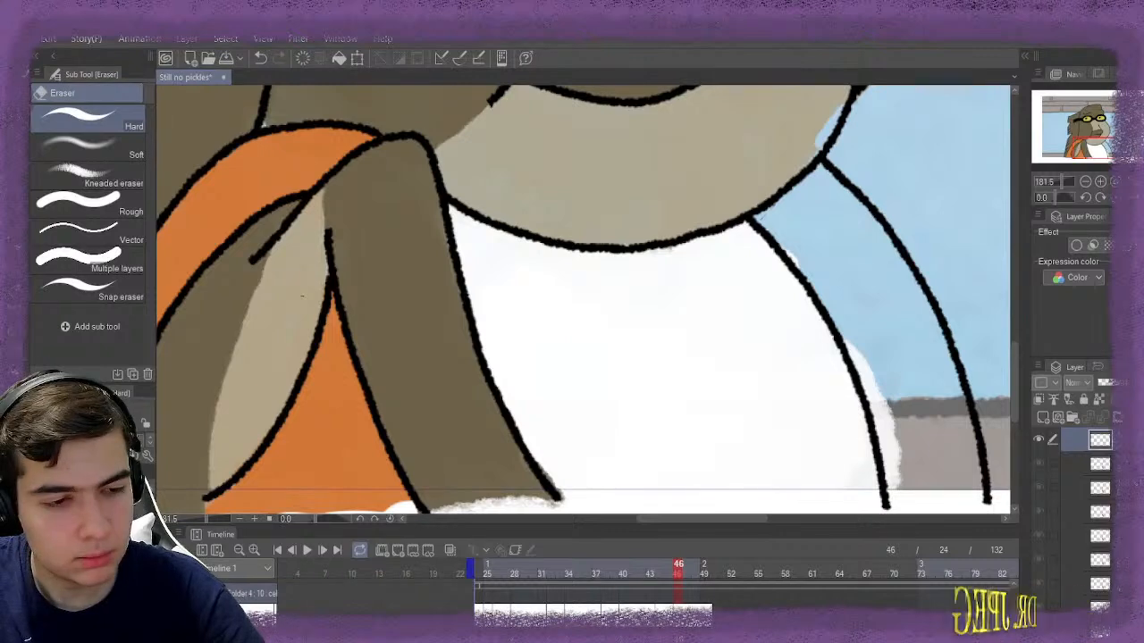
# Fill the strip on frame 46 with brown using the Gouache brush up to the raised chin outline, and trim its edges with the Hard eraser
pyautogui.press('b')
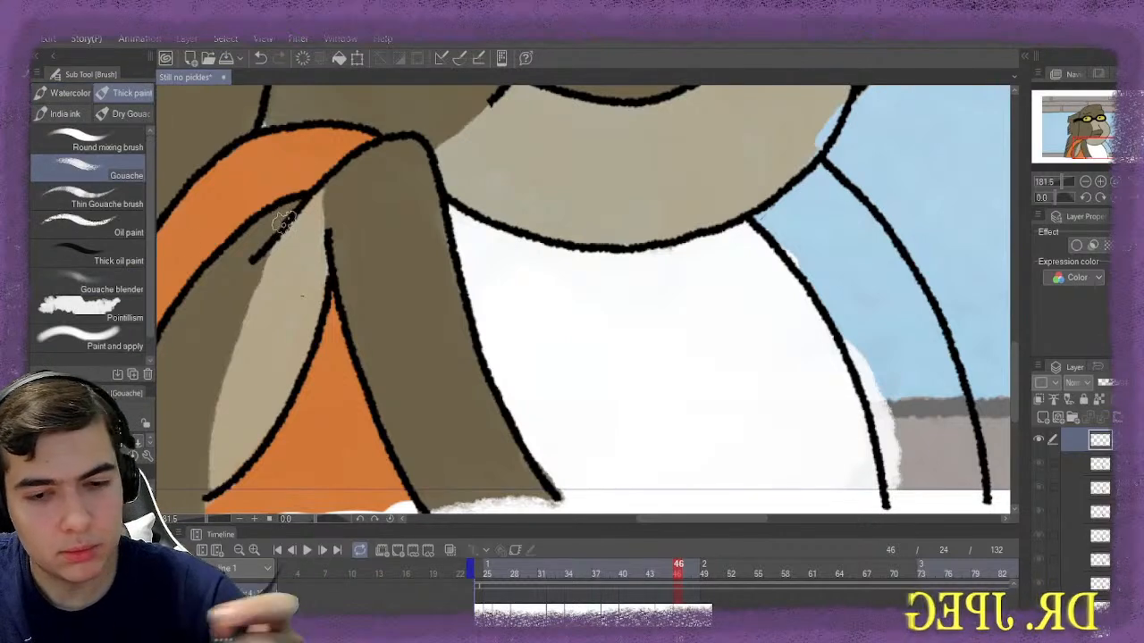
pyautogui.moveTo(791, 214)
pyautogui.mouseDown()
pyautogui.moveTo(779, 204)
pyautogui.moveTo(779, 214)
pyautogui.moveTo(810, 199)
pyautogui.moveTo(766, 215)
pyautogui.moveTo(827, 179)
pyautogui.moveTo(898, 277)
pyautogui.moveTo(913, 328)
pyautogui.moveTo(900, 268)
pyautogui.moveTo(947, 375)
pyautogui.moveTo(929, 333)
pyautogui.mouseUp()
pyautogui.moveTo(943, 375)
pyautogui.mouseDown()
pyautogui.moveTo(973, 469)
pyautogui.moveTo(961, 505)
pyautogui.moveTo(980, 505)
pyautogui.moveTo(896, 498)
pyautogui.moveTo(913, 498)
pyautogui.moveTo(924, 464)
pyautogui.moveTo(942, 466)
pyautogui.moveTo(930, 462)
pyautogui.moveTo(952, 464)
pyautogui.moveTo(959, 488)
pyautogui.moveTo(975, 483)
pyautogui.moveTo(971, 498)
pyautogui.moveTo(944, 489)
pyautogui.moveTo(917, 440)
pyautogui.moveTo(896, 444)
pyautogui.moveTo(902, 468)
pyautogui.moveTo(928, 475)
pyautogui.moveTo(948, 428)
pyautogui.moveTo(910, 430)
pyautogui.moveTo(896, 383)
pyautogui.moveTo(879, 399)
pyautogui.moveTo(889, 431)
pyautogui.moveTo(921, 433)
pyautogui.moveTo(893, 454)
pyautogui.moveTo(885, 433)
pyautogui.moveTo(925, 418)
pyautogui.moveTo(925, 369)
pyautogui.moveTo(917, 361)
pyautogui.moveTo(928, 397)
pyautogui.moveTo(902, 401)
pyautogui.moveTo(863, 281)
pyautogui.moveTo(886, 292)
pyautogui.moveTo(838, 209)
pyautogui.mouseUp()
pyautogui.moveTo(853, 262)
pyautogui.mouseDown()
pyautogui.moveTo(814, 264)
pyautogui.moveTo(793, 246)
pyautogui.moveTo(871, 377)
pyautogui.moveTo(899, 306)
pyautogui.moveTo(922, 318)
pyautogui.moveTo(916, 302)
pyautogui.moveTo(923, 309)
pyautogui.moveTo(909, 287)
pyautogui.moveTo(843, 288)
pyautogui.mouseUp()
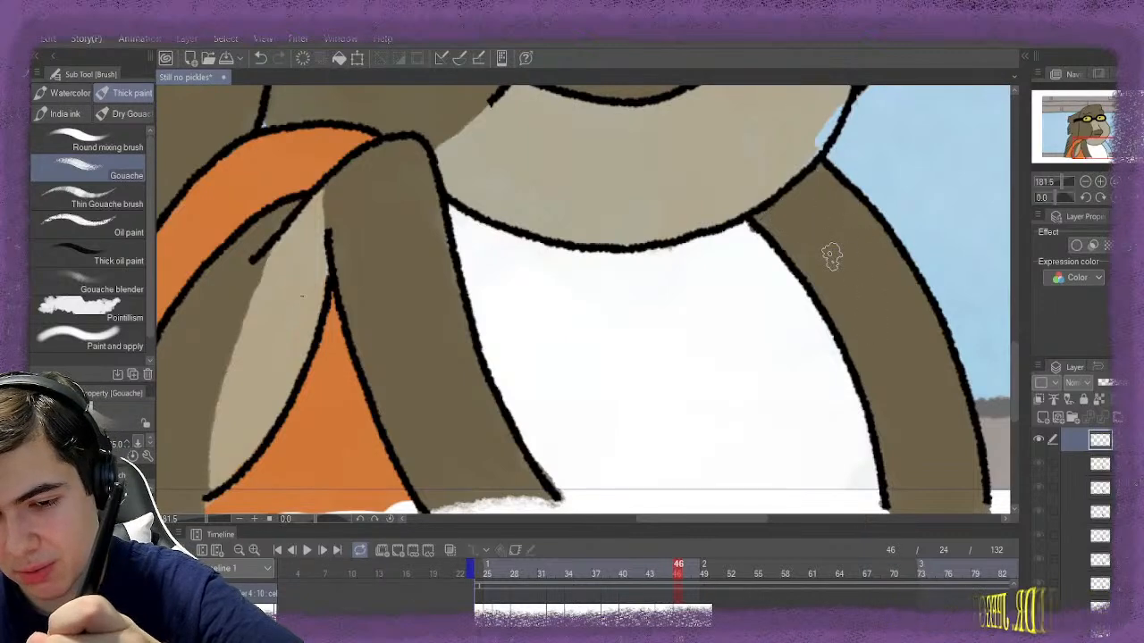
pyautogui.press('e')
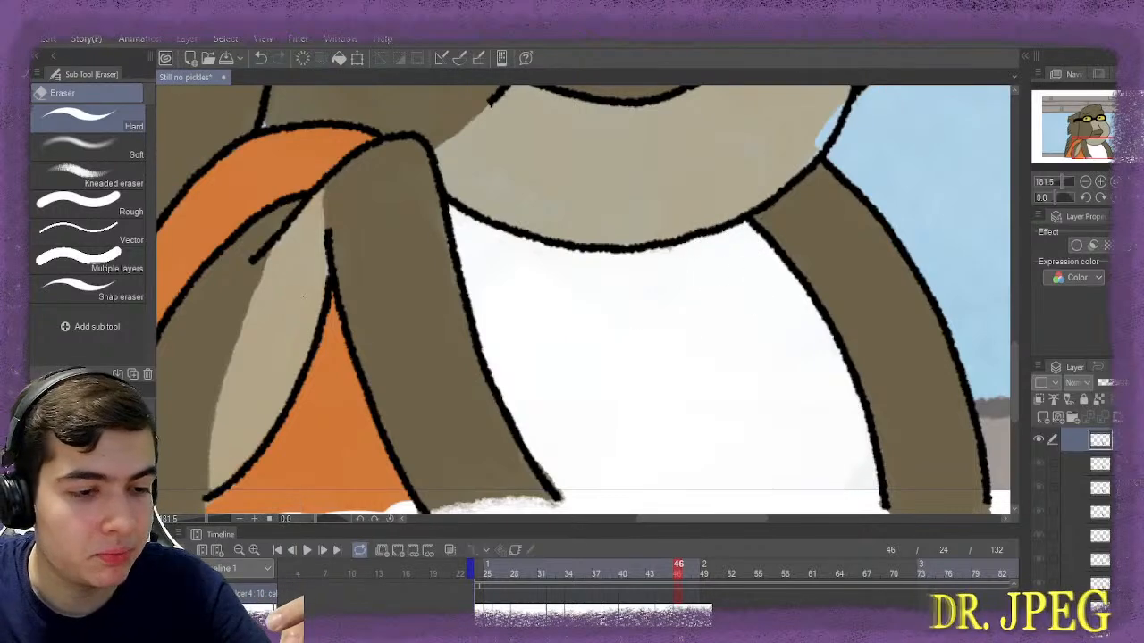
# Touch up the brown strip's edges on frame 46, alternating the Gouache brush and the Hard eraser
pyautogui.press('b')
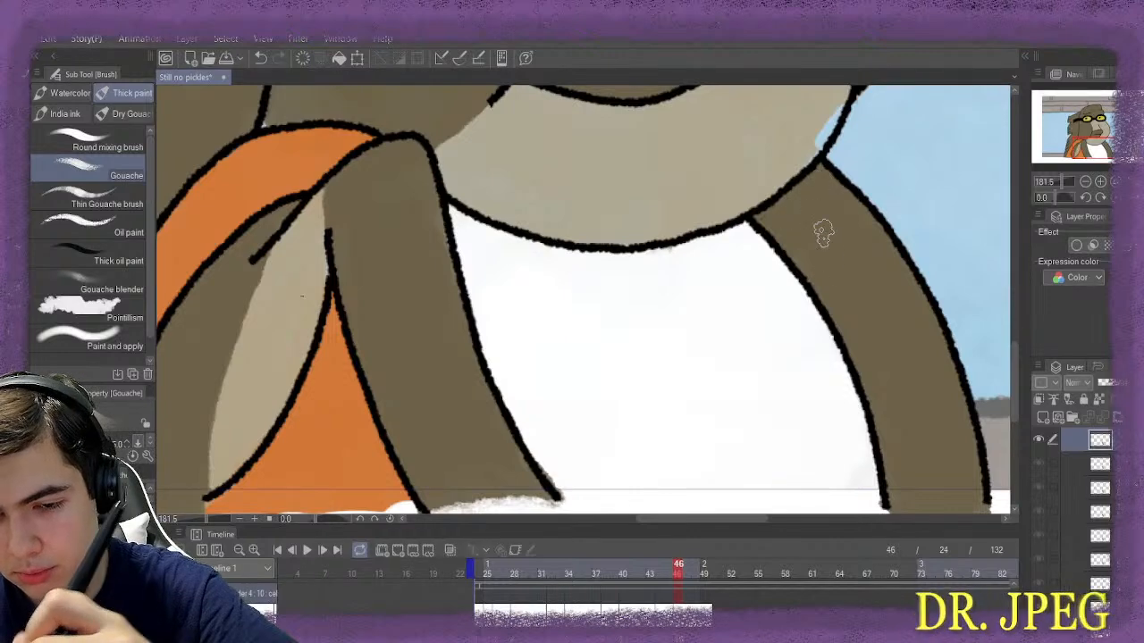
pyautogui.press('e')
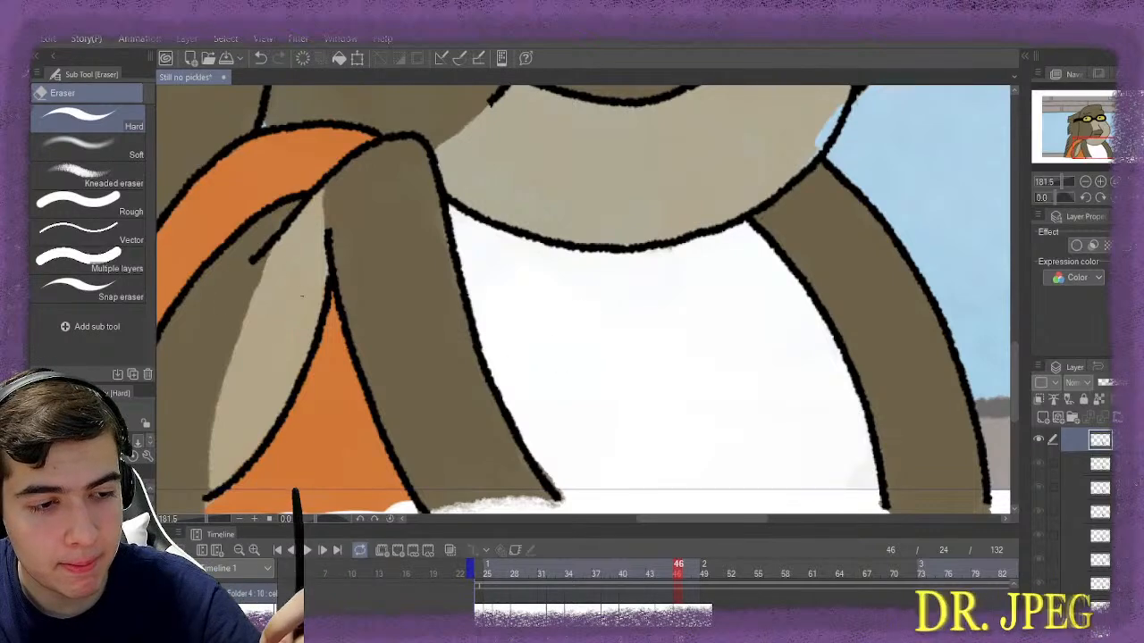
pyautogui.press('b')
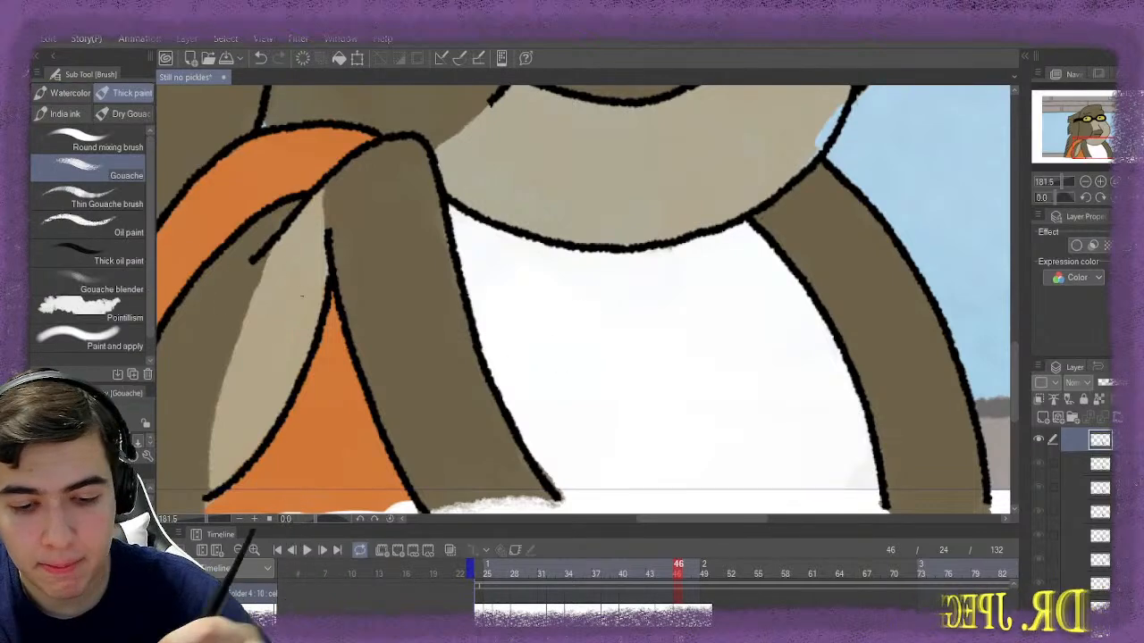
# Go to frame 50 and add an empty cel for the strip there
pyautogui.scroll(-1, 485, 412)
pyautogui.scroll(-4, 485, 412)
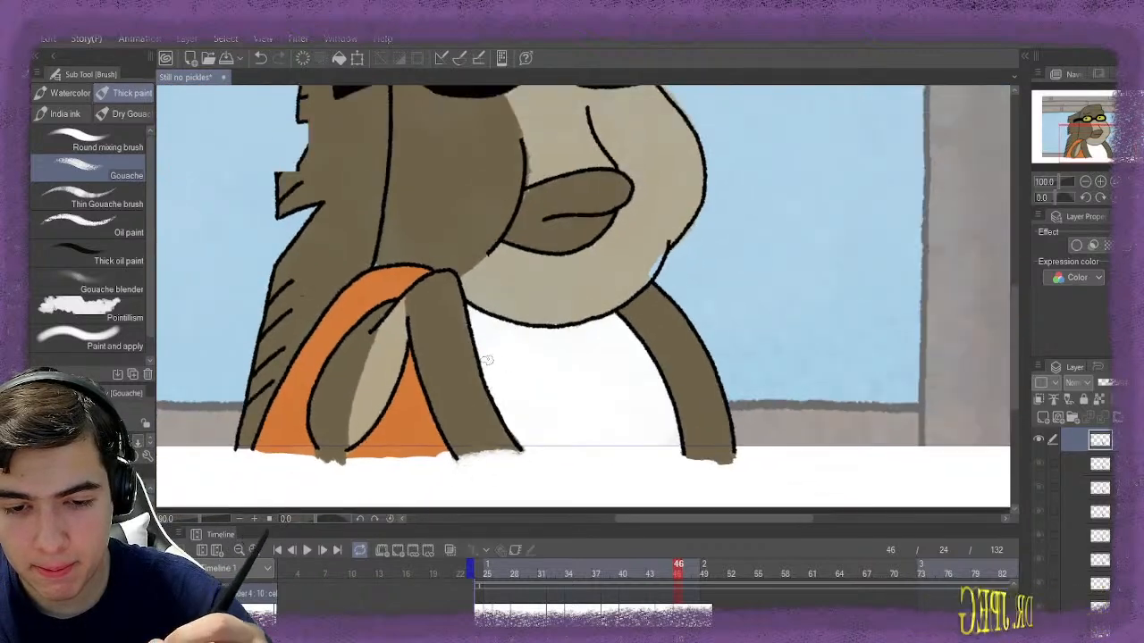
pyautogui.scroll(1, 472, 360)
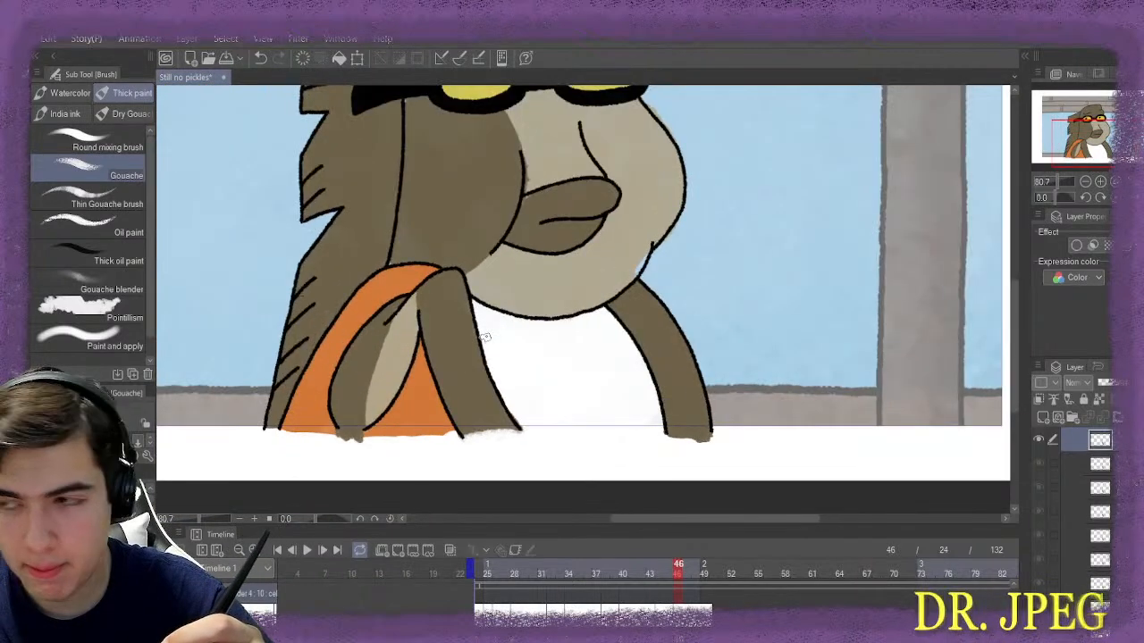
pyautogui.scroll(3, 485, 337)
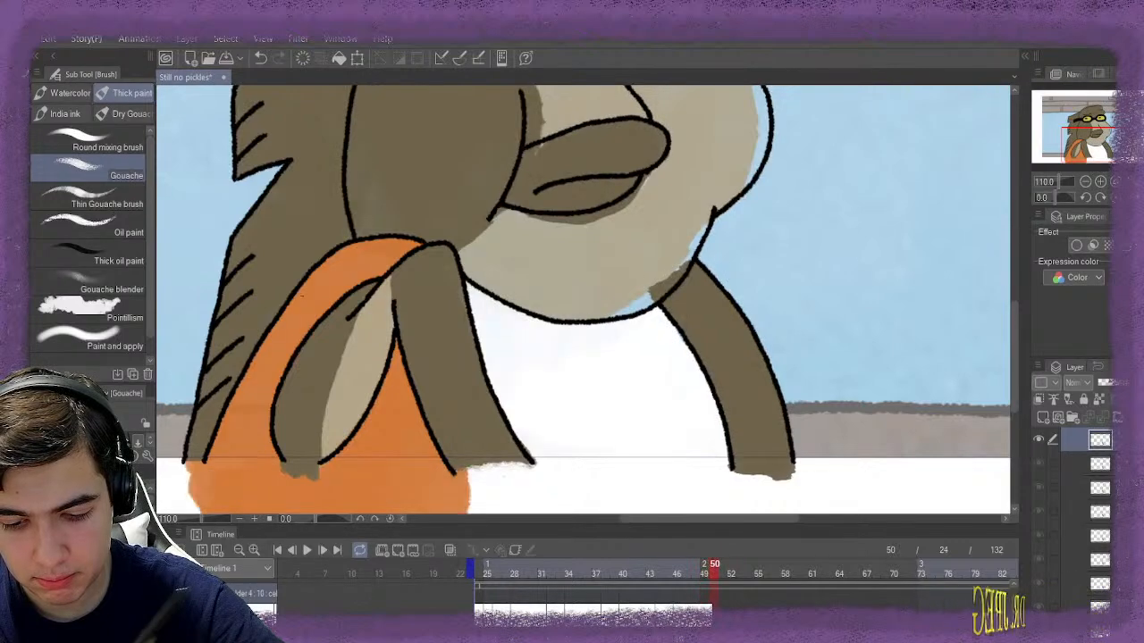
pyautogui.click(398, 550)
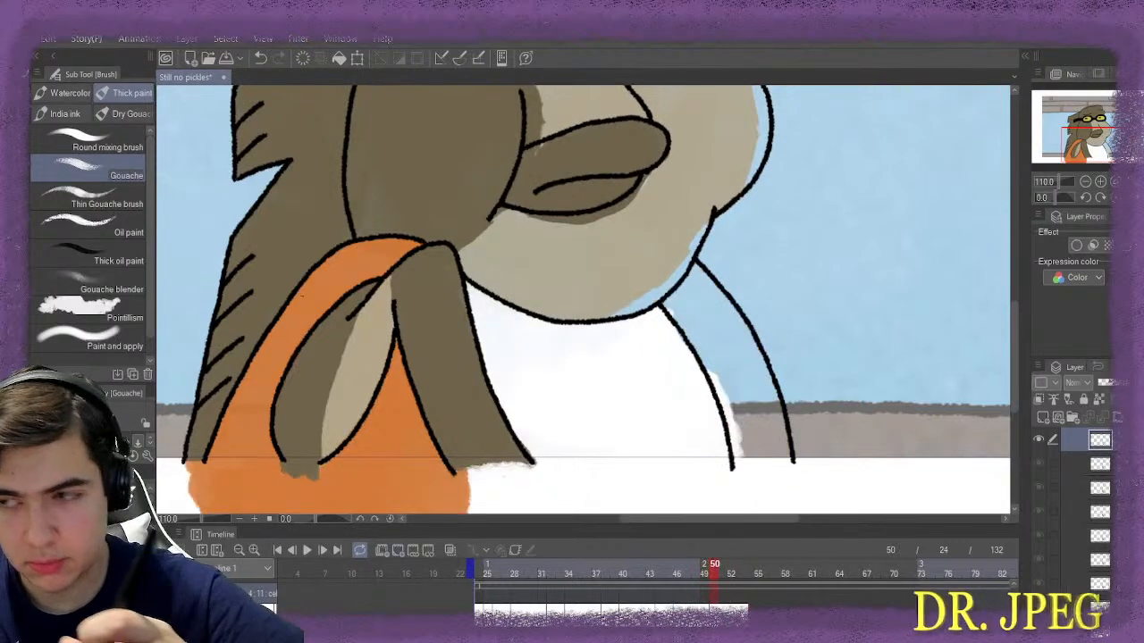
# Fill the strip on frame 50 with brown using the Gouache brush, from the chin outline to past its lower end
pyautogui.scroll(2, 754, 317)
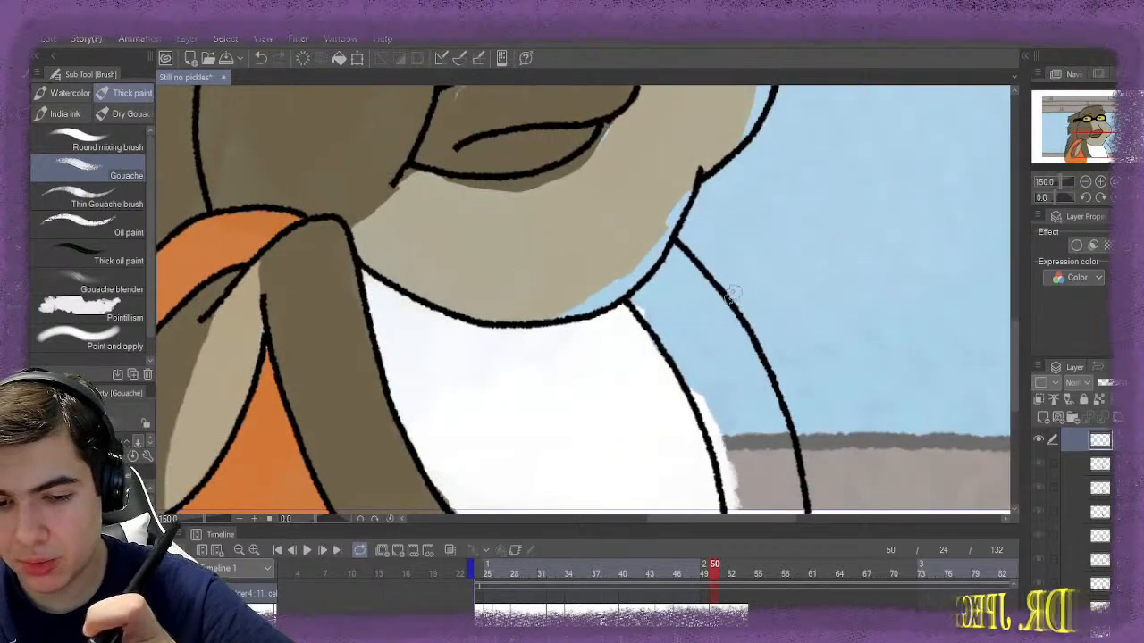
pyautogui.scroll(-3, 731, 295)
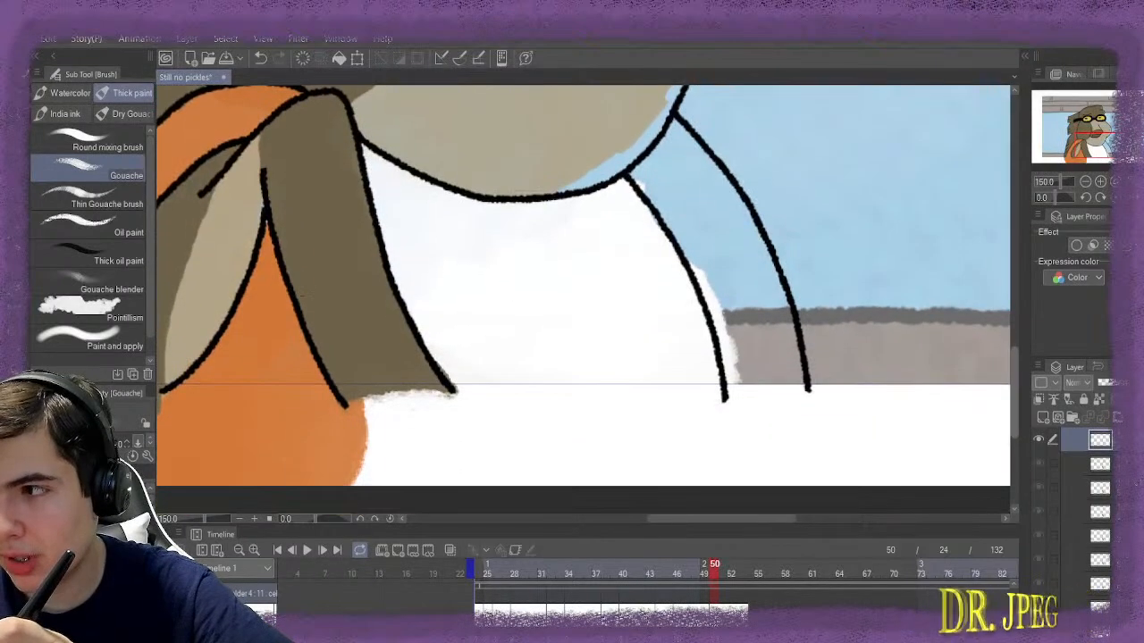
pyautogui.scroll(-1, 583, 286)
pyautogui.scroll(1, 681, 129)
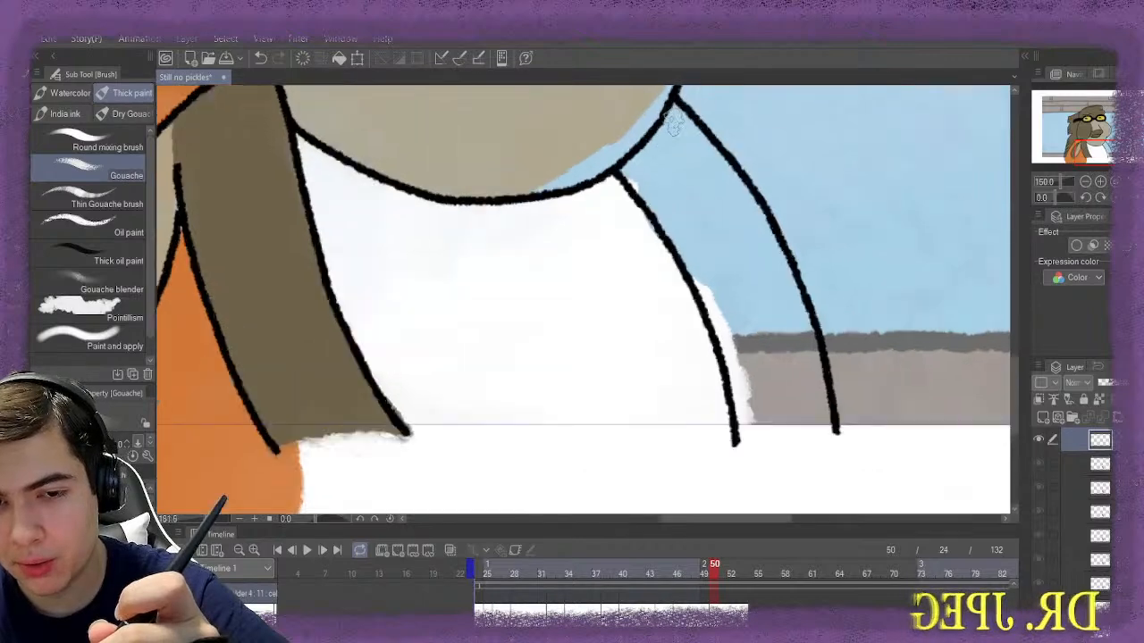
pyautogui.moveTo(674, 105)
pyautogui.mouseDown()
pyautogui.moveTo(648, 154)
pyautogui.moveTo(668, 139)
pyautogui.moveTo(652, 166)
pyautogui.moveTo(664, 175)
pyautogui.moveTo(648, 188)
pyautogui.moveTo(703, 270)
pyautogui.moveTo(690, 244)
pyautogui.moveTo(736, 359)
pyautogui.moveTo(743, 425)
pyautogui.moveTo(748, 413)
pyautogui.moveTo(807, 424)
pyautogui.moveTo(791, 417)
pyautogui.moveTo(793, 386)
pyautogui.moveTo(768, 370)
pyautogui.moveTo(786, 391)
pyautogui.moveTo(784, 338)
pyautogui.moveTo(751, 366)
pyautogui.moveTo(767, 425)
pyautogui.mouseUp()
pyautogui.moveTo(750, 384)
pyautogui.mouseDown()
pyautogui.moveTo(713, 279)
pyautogui.moveTo(715, 248)
pyautogui.moveTo(744, 283)
pyautogui.moveTo(750, 253)
pyautogui.moveTo(781, 285)
pyautogui.moveTo(721, 191)
pyautogui.moveTo(751, 214)
pyautogui.moveTo(683, 130)
pyautogui.moveTo(752, 212)
pyautogui.moveTo(715, 163)
pyautogui.moveTo(715, 180)
pyautogui.moveTo(684, 165)
pyautogui.moveTo(711, 220)
pyautogui.moveTo(702, 222)
pyautogui.moveTo(719, 286)
pyautogui.moveTo(707, 226)
pyautogui.moveTo(738, 234)
pyautogui.mouseUp()
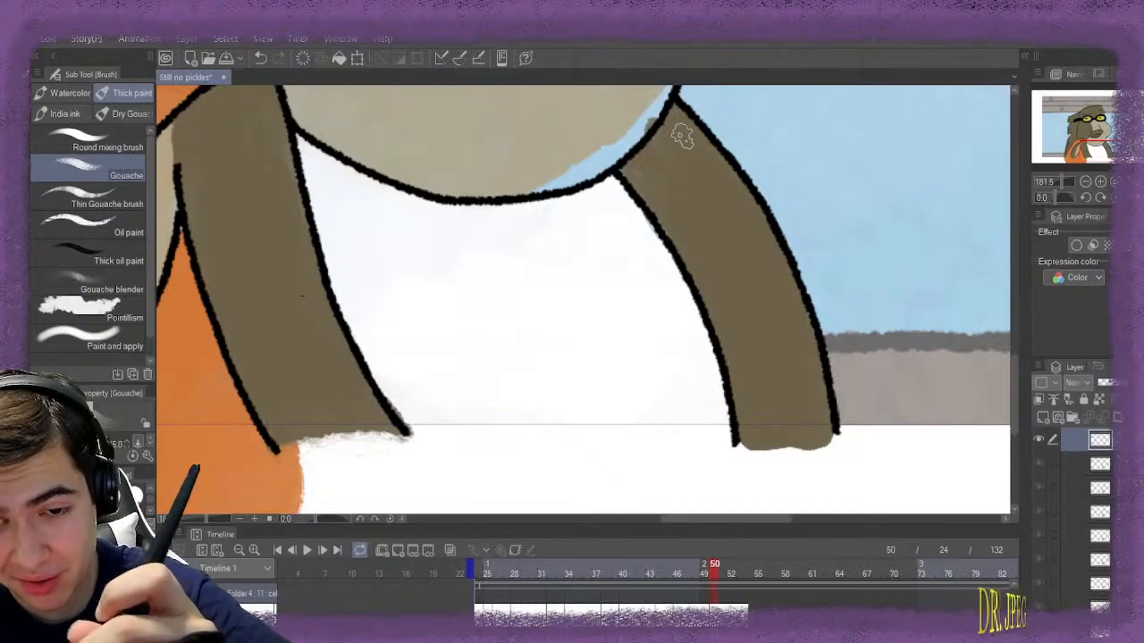
# Erase the brown overspill across the chin outline on frame 50 with the Hard eraser, and touch up the strip's edge beside the shirt
pyautogui.press('e')
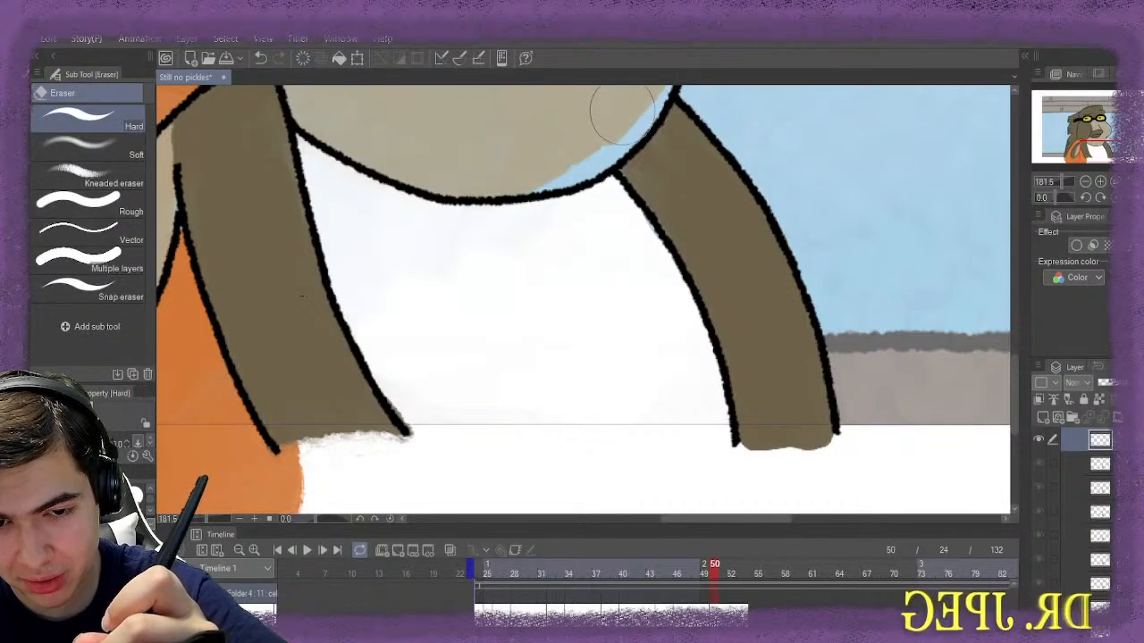
pyautogui.press('b')
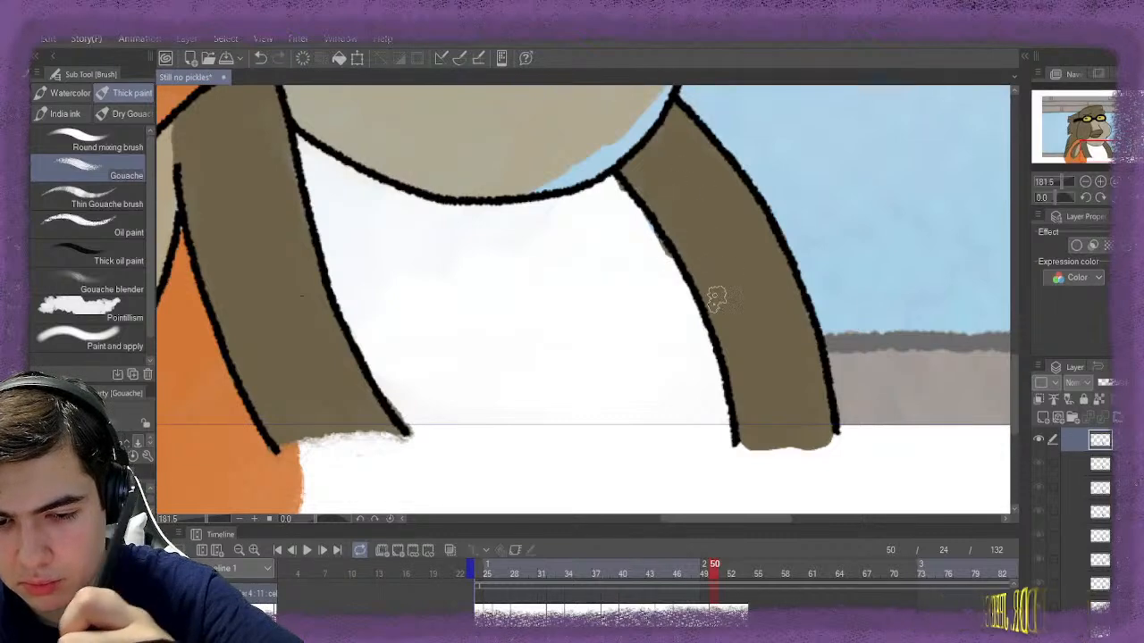
pyautogui.press('e')
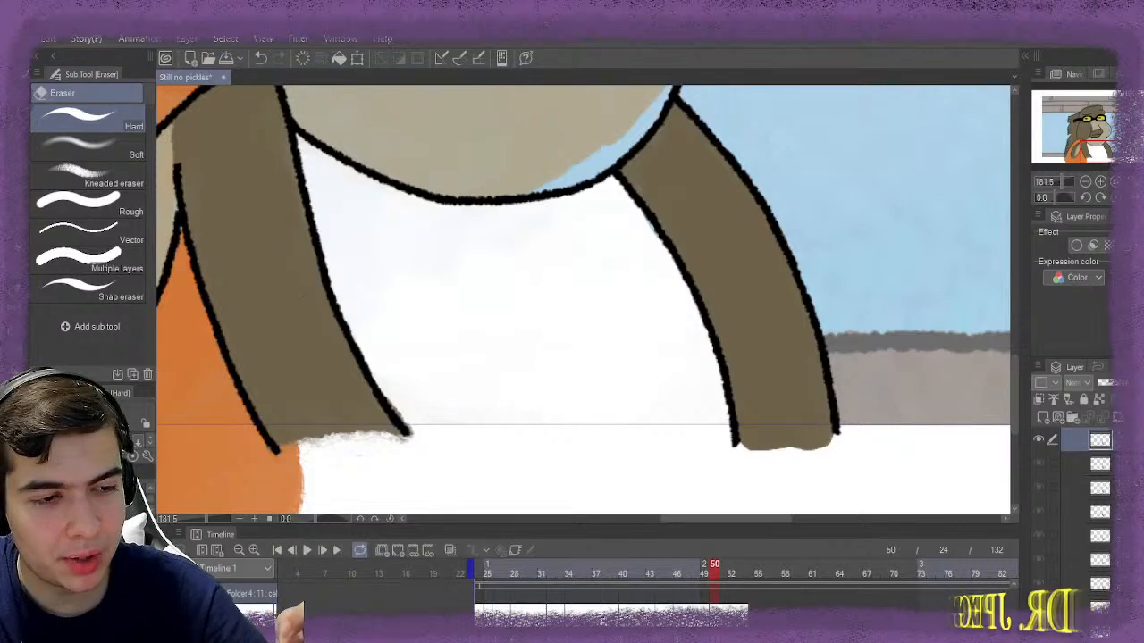
pyautogui.press('b')
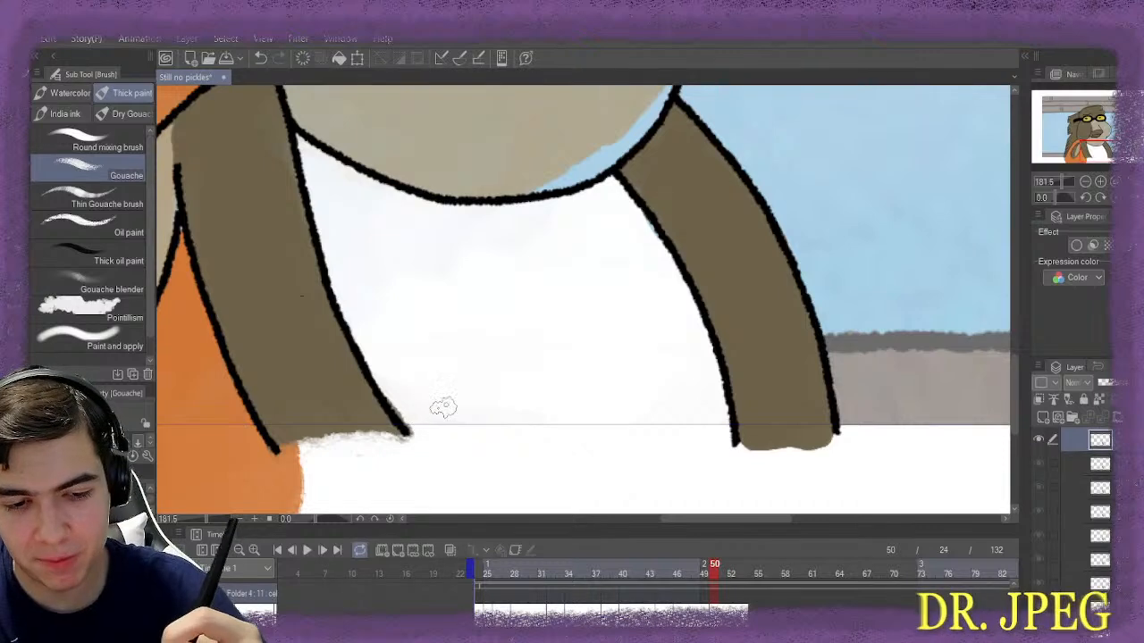
# Compare the strip on frames 50 to 52, and add an empty cel for it on frame 51
pyautogui.scroll(-3, 442, 407)
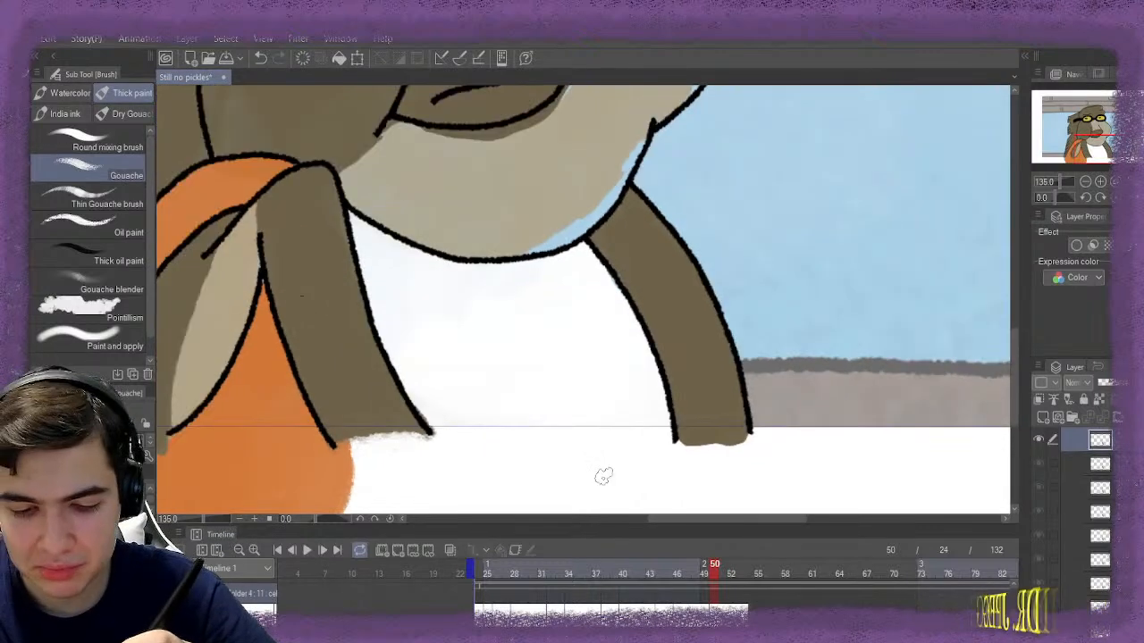
pyautogui.click(732, 564)
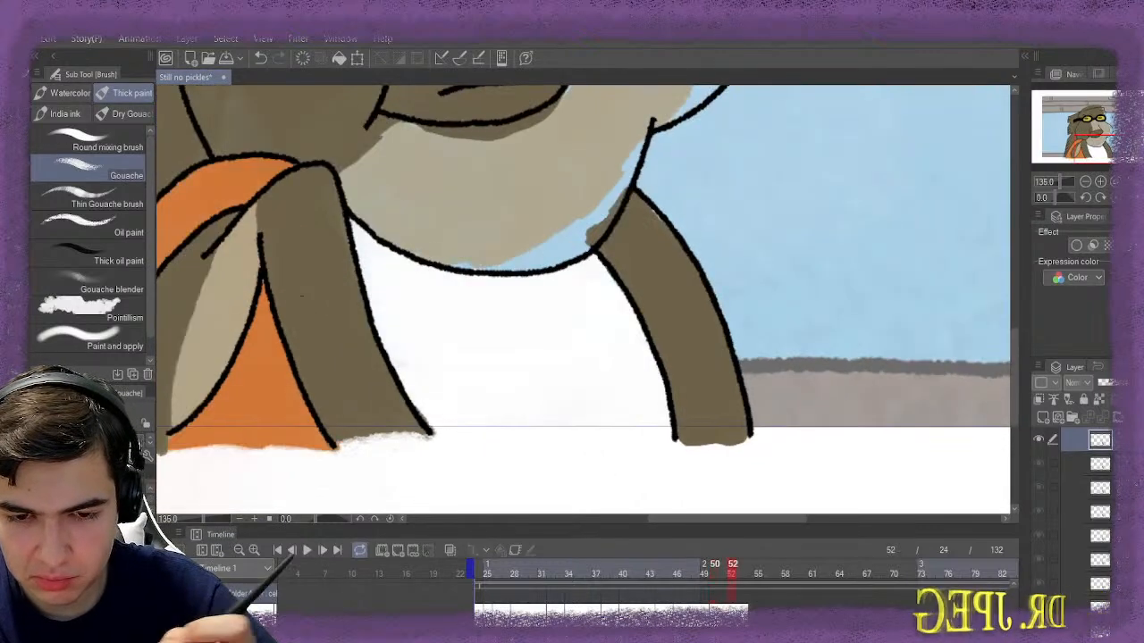
pyautogui.click(723, 565)
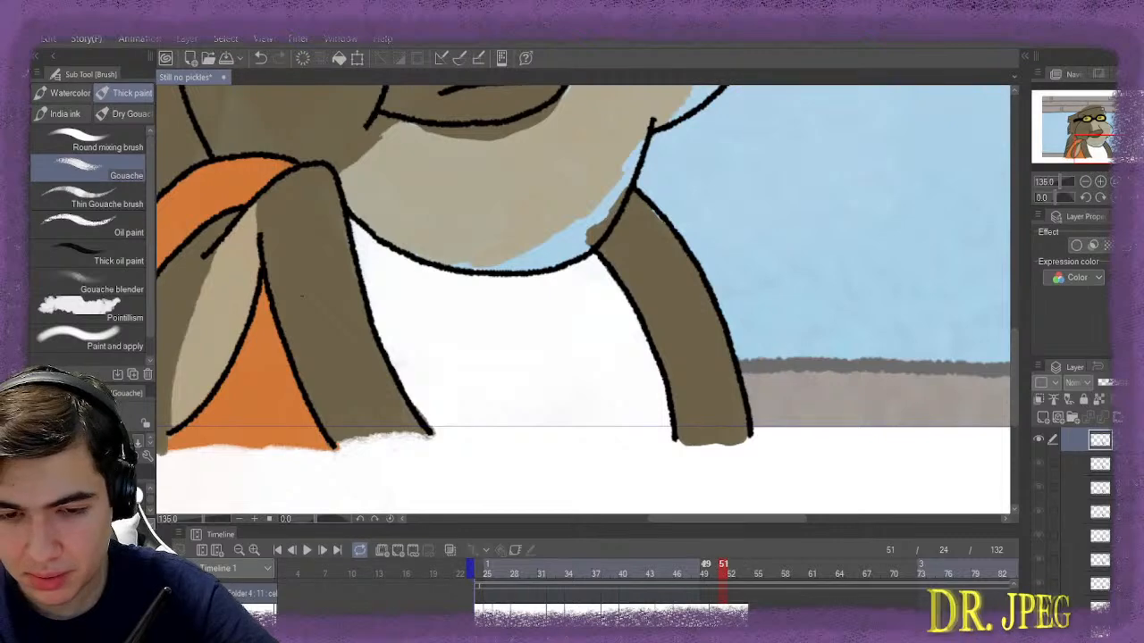
pyautogui.press('Left')
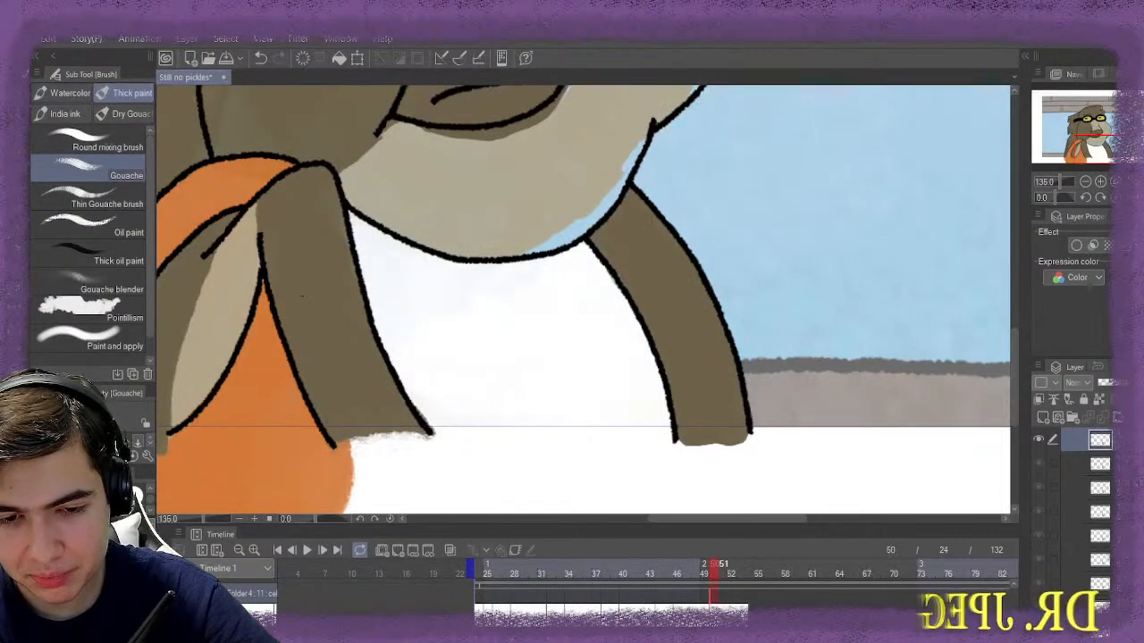
pyautogui.press('Right')
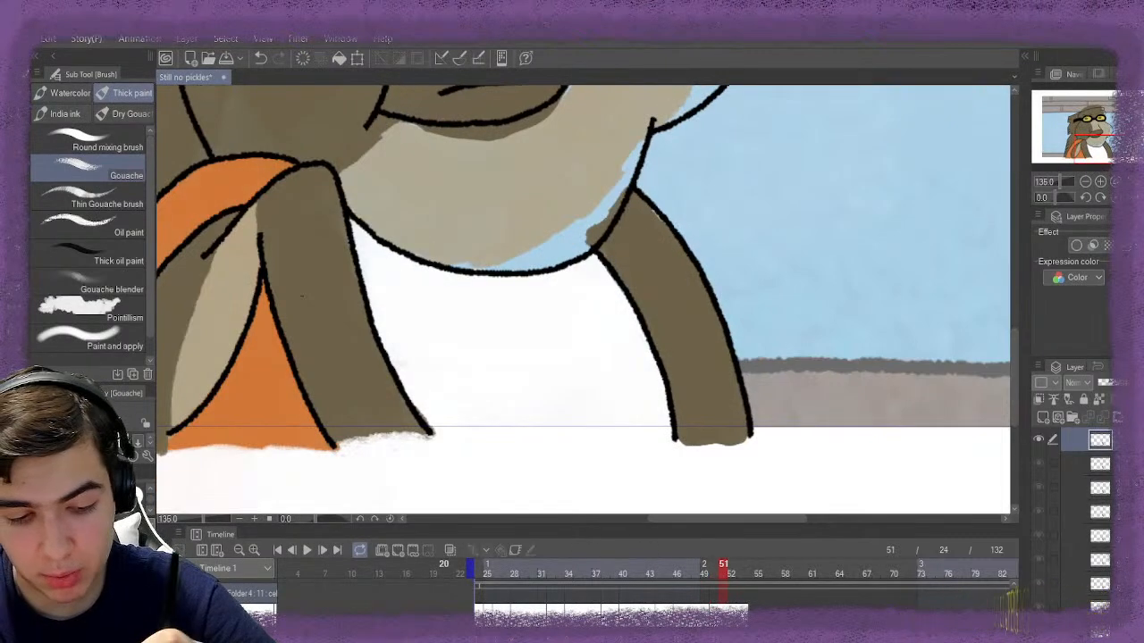
pyautogui.hotkey('ctrl', 'z')
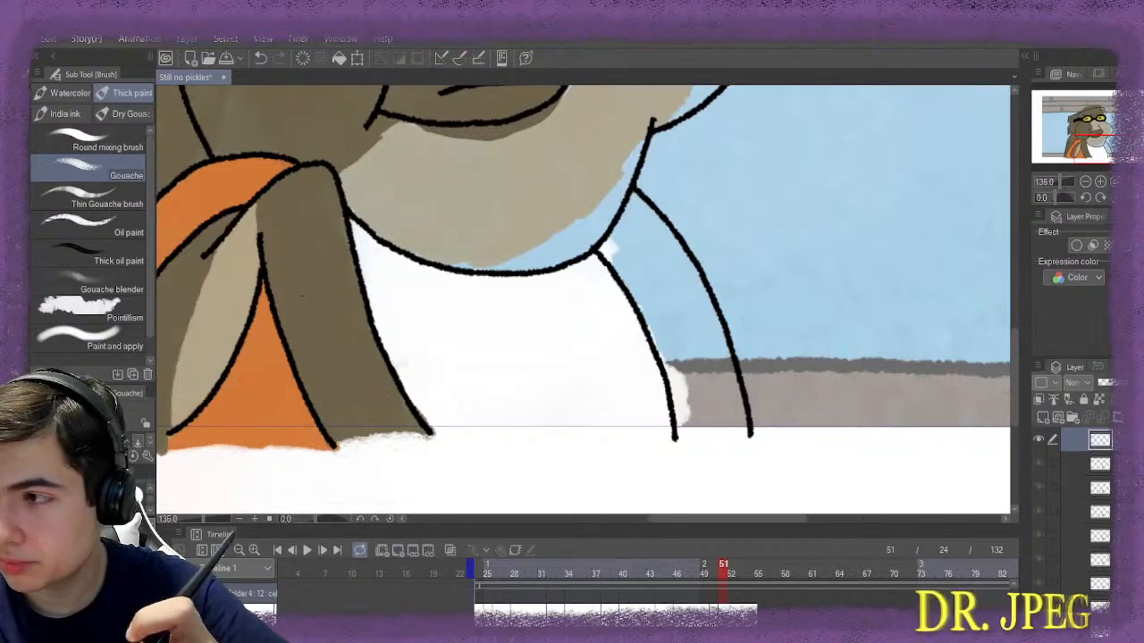
# Fill the strip on frame 51 with brown using the Gouache brush, from the lowered chin outline to past its lower end
pyautogui.scroll(1, 633, 254)
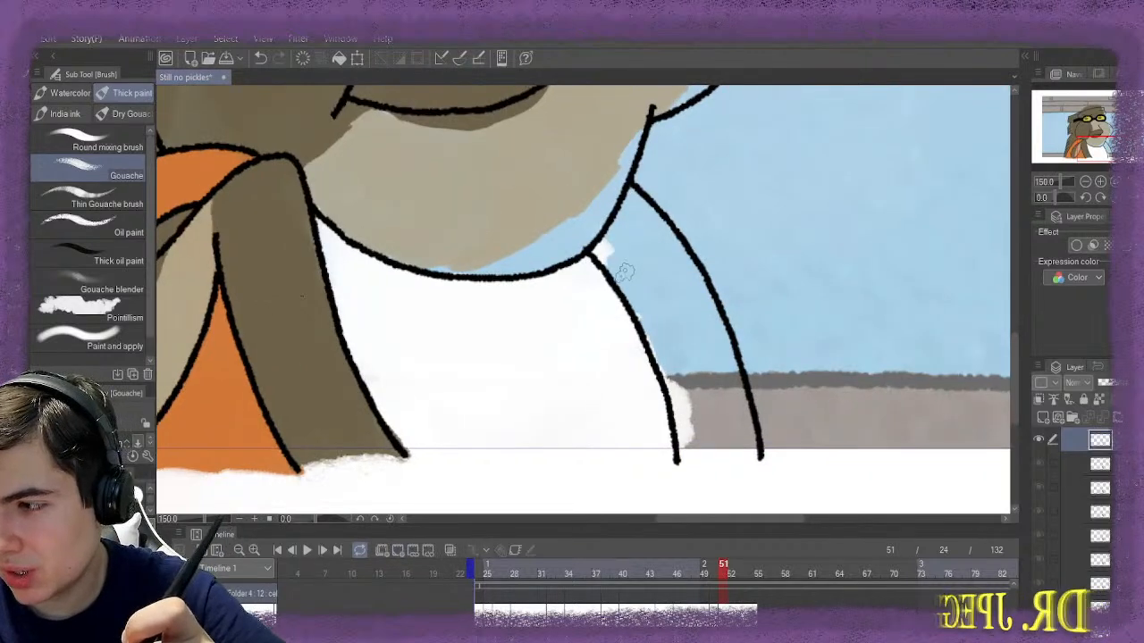
pyautogui.scroll(1, 624, 272)
pyautogui.moveTo(634, 252)
pyautogui.mouseDown()
pyautogui.moveTo(594, 247)
pyautogui.moveTo(635, 208)
pyautogui.moveTo(634, 181)
pyautogui.moveTo(622, 211)
pyautogui.moveTo(644, 192)
pyautogui.moveTo(674, 260)
pyautogui.mouseUp()
pyautogui.moveTo(658, 204)
pyautogui.mouseDown()
pyautogui.moveTo(753, 384)
pyautogui.moveTo(773, 487)
pyautogui.moveTo(695, 490)
pyautogui.moveTo(753, 487)
pyautogui.moveTo(718, 451)
pyautogui.moveTo(699, 471)
pyautogui.moveTo(695, 460)
pyautogui.moveTo(695, 430)
pyautogui.moveTo(716, 430)
pyautogui.moveTo(722, 392)
pyautogui.moveTo(700, 377)
pyautogui.moveTo(735, 436)
pyautogui.moveTo(709, 395)
pyautogui.moveTo(686, 391)
pyautogui.moveTo(681, 411)
pyautogui.moveTo(689, 427)
pyautogui.moveTo(706, 337)
pyautogui.moveTo(698, 323)
pyautogui.moveTo(689, 334)
pyautogui.moveTo(688, 319)
pyautogui.moveTo(711, 333)
pyautogui.moveTo(701, 306)
pyautogui.moveTo(690, 341)
pyautogui.moveTo(683, 323)
pyautogui.moveTo(687, 360)
pyautogui.moveTo(693, 317)
pyautogui.moveTo(671, 301)
pyautogui.moveTo(660, 351)
pyautogui.mouseUp()
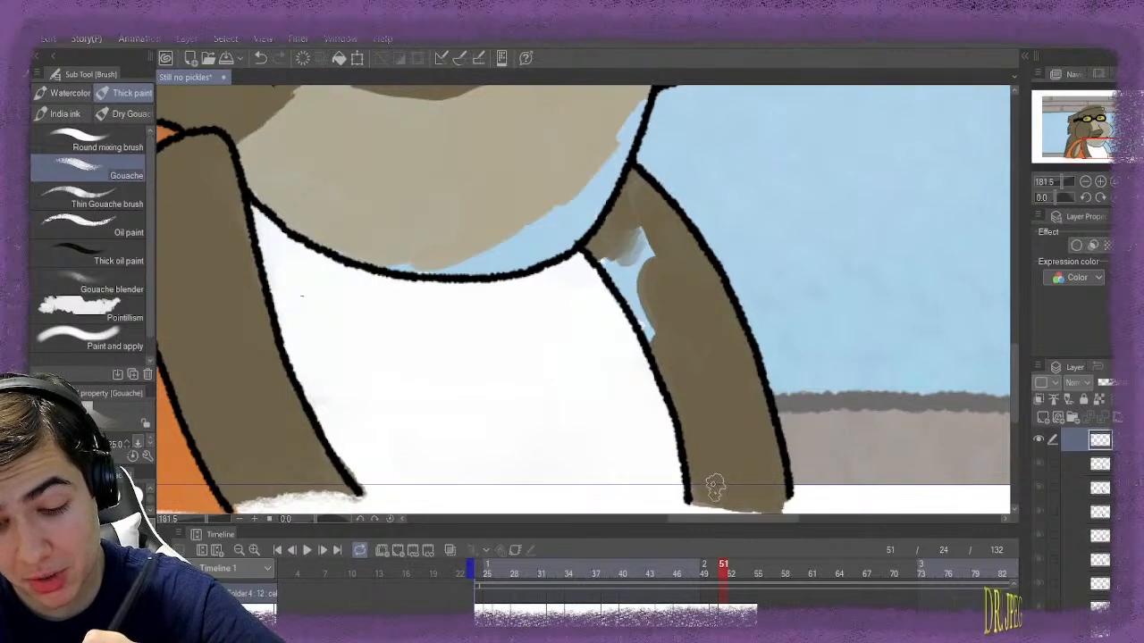
pyautogui.moveTo(714, 487)
pyautogui.mouseDown()
pyautogui.moveTo(694, 485)
pyautogui.moveTo(746, 498)
pyautogui.mouseUp()
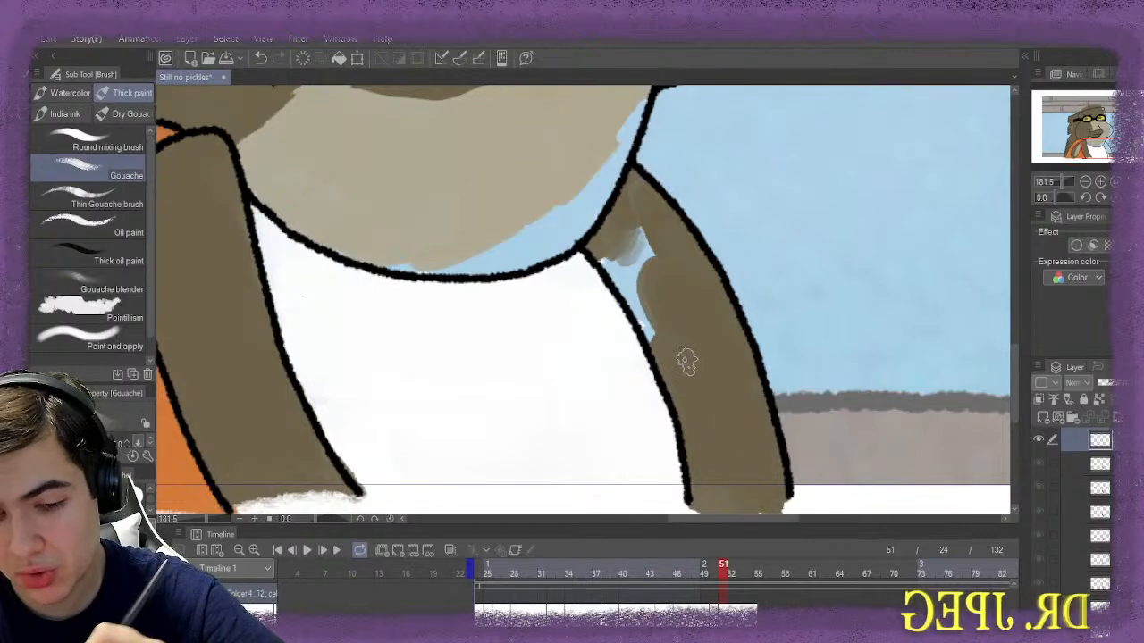
pyautogui.moveTo(686, 361)
pyautogui.mouseDown()
pyautogui.moveTo(641, 292)
pyautogui.moveTo(655, 332)
pyautogui.moveTo(629, 295)
pyautogui.moveTo(648, 301)
pyautogui.moveTo(625, 255)
pyautogui.moveTo(635, 195)
pyautogui.moveTo(611, 246)
pyautogui.moveTo(622, 240)
pyautogui.moveTo(649, 284)
pyautogui.mouseUp()
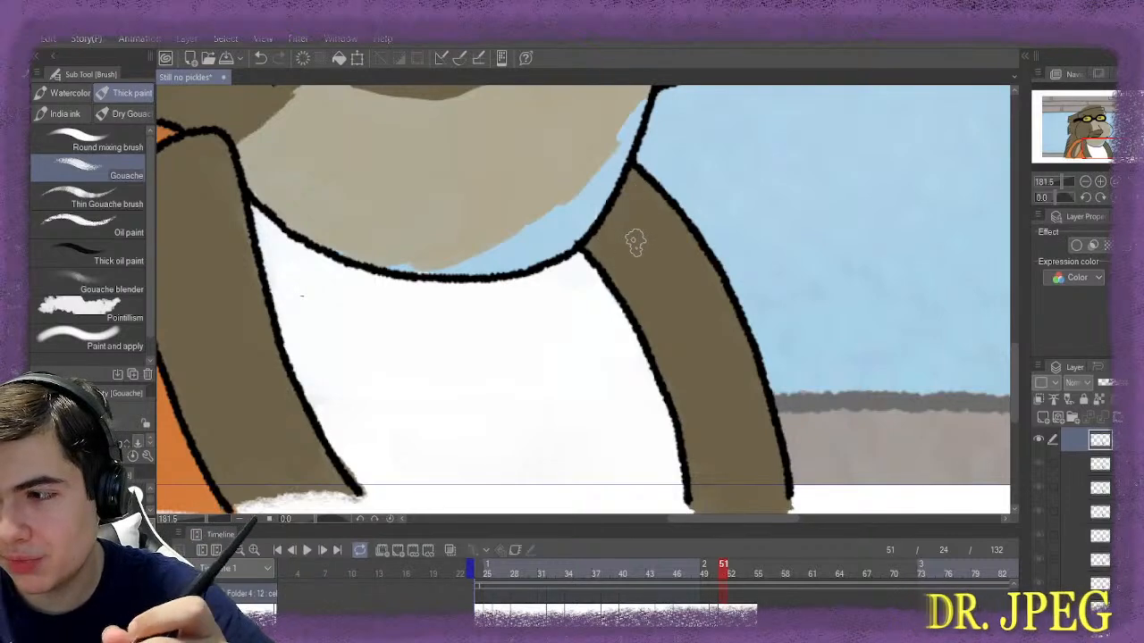
# Erase the brown overspill below the strip's lower end on frame 51 with the Hard eraser, level with the outline ends
pyautogui.moveTo(728, 519)
pyautogui.mouseDown()
pyautogui.moveTo(674, 518)
pyautogui.moveTo(734, 518)
pyautogui.mouseUp()
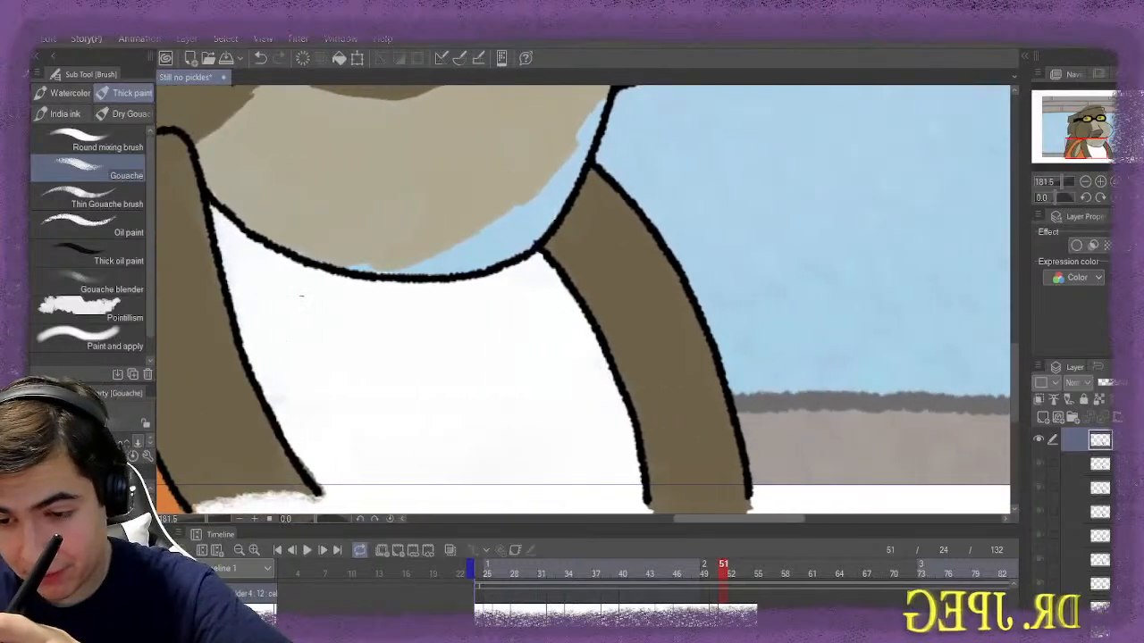
pyautogui.scroll(-5, 301, 296)
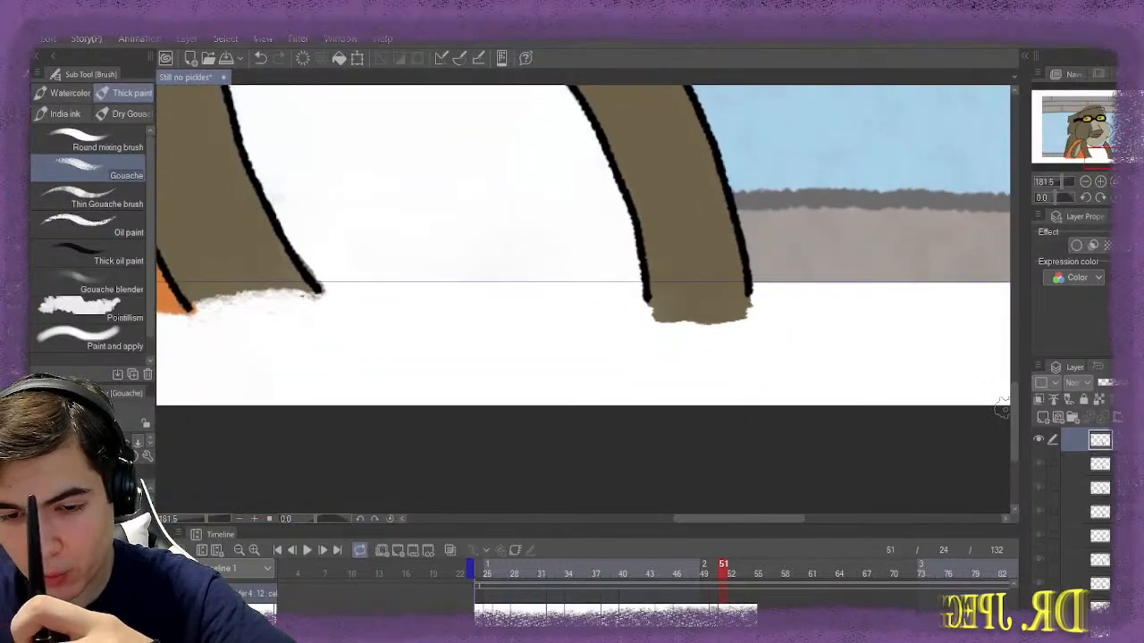
pyautogui.press('e')
pyautogui.moveTo(643, 331)
pyautogui.mouseDown()
pyautogui.moveTo(709, 327)
pyautogui.moveTo(638, 327)
pyautogui.moveTo(742, 340)
pyautogui.moveTo(624, 336)
pyautogui.mouseUp()
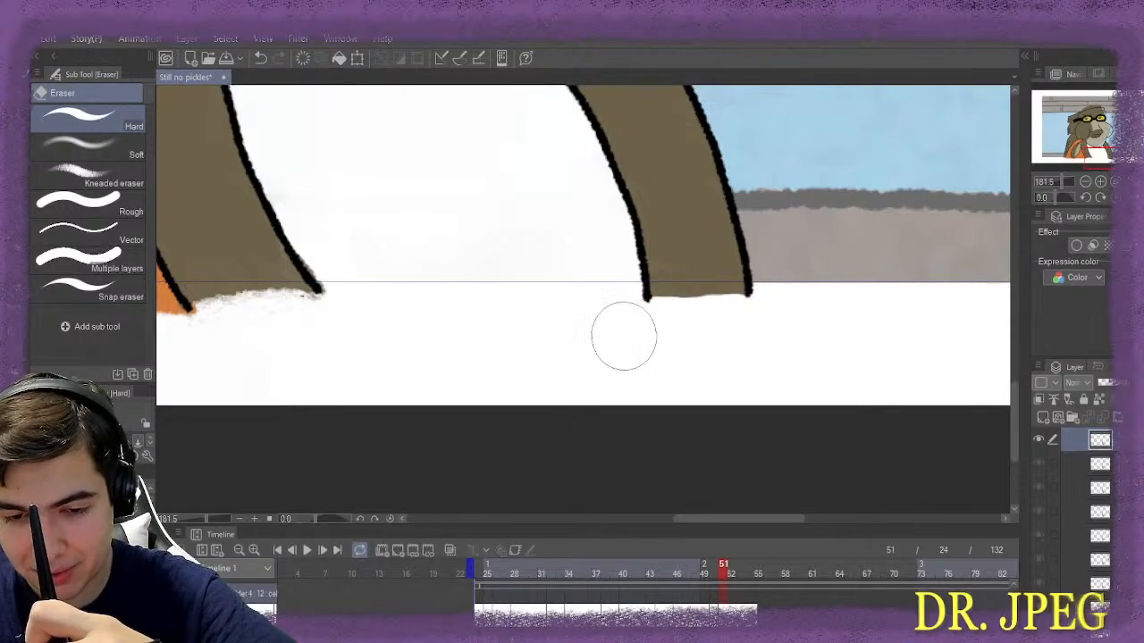
# Examine the fills on frame 51 around the strip, chin, white shirt, orange area and opposite brown strip
pyautogui.moveTo(715, 519)
pyautogui.mouseDown()
pyautogui.moveTo(674, 519)
pyautogui.moveTo(708, 518)
pyautogui.mouseUp()
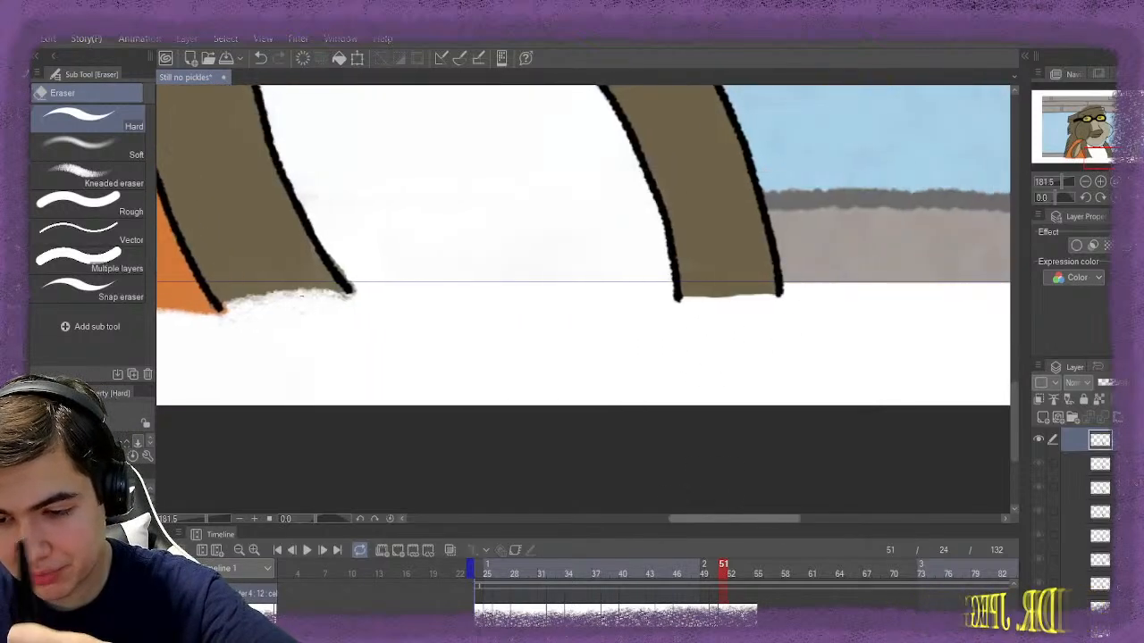
pyautogui.scroll(6, 301, 296)
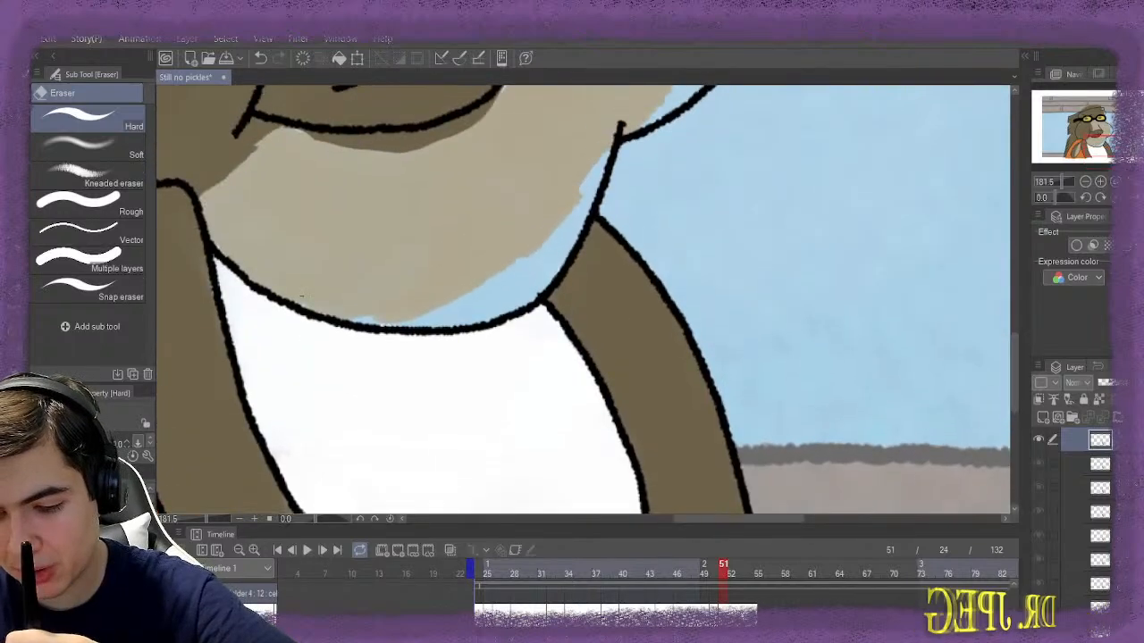
pyautogui.hscroll(-6, 301, 296)
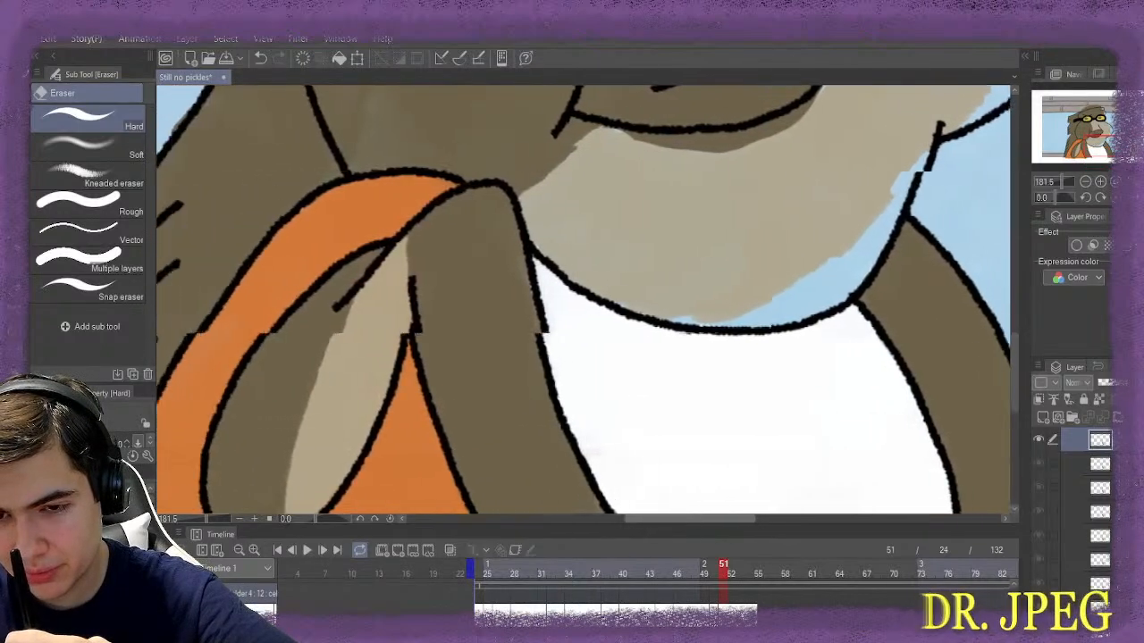
pyautogui.hscroll(-4, 301, 296)
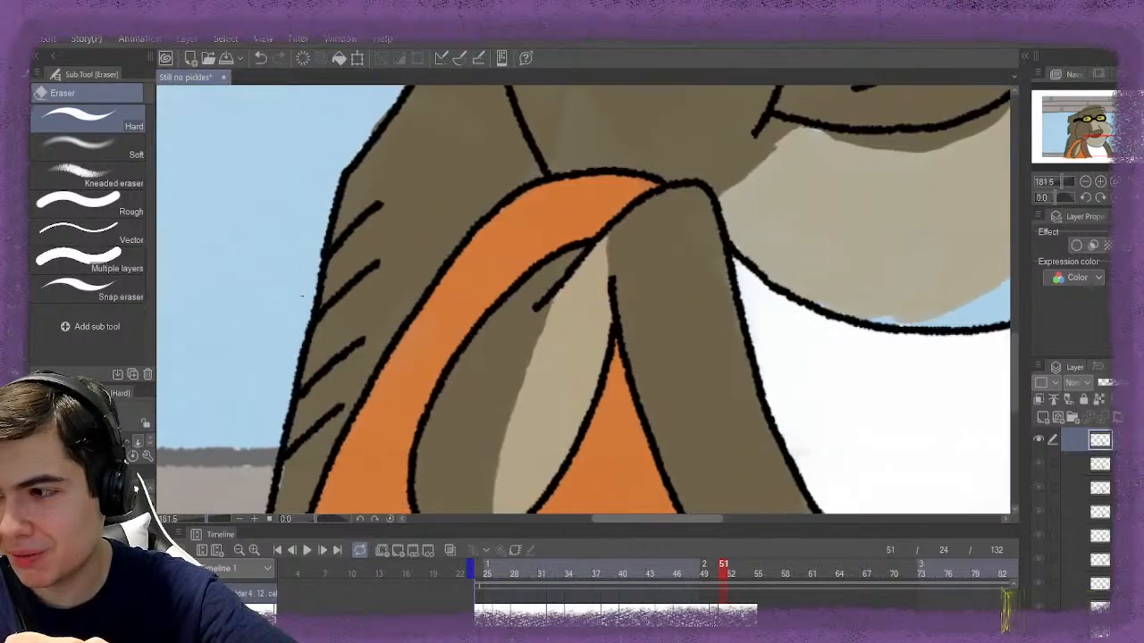
pyautogui.hscroll(6, 301, 296)
pyautogui.hscroll(-10, 301, 296)
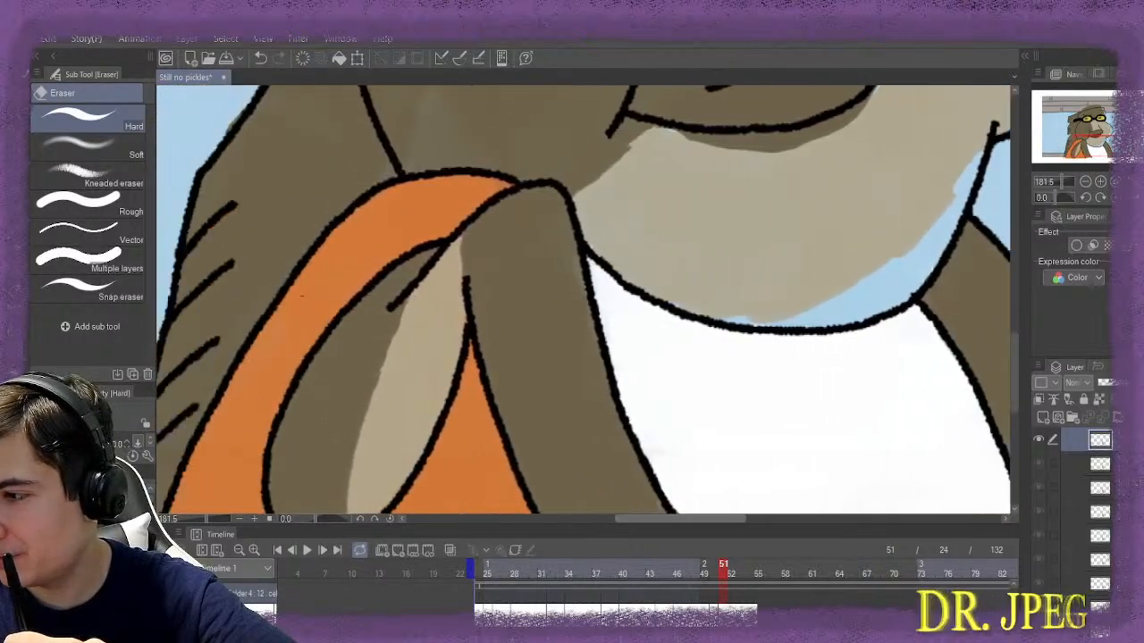
pyautogui.hscroll(6, 302, 296)
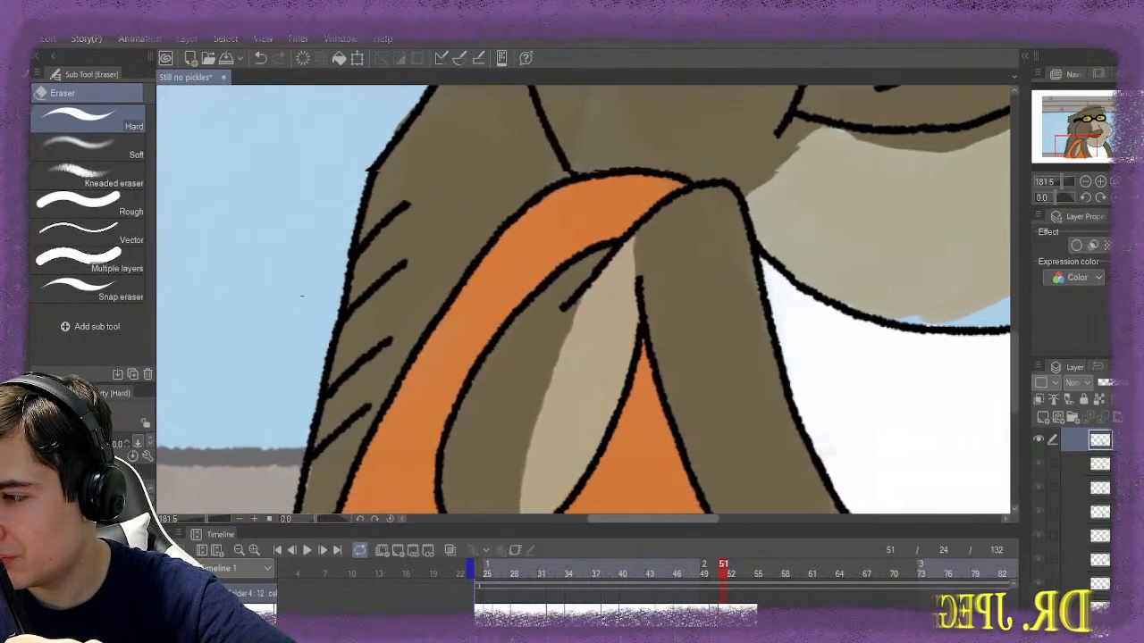
pyautogui.scroll(-4, 301, 296)
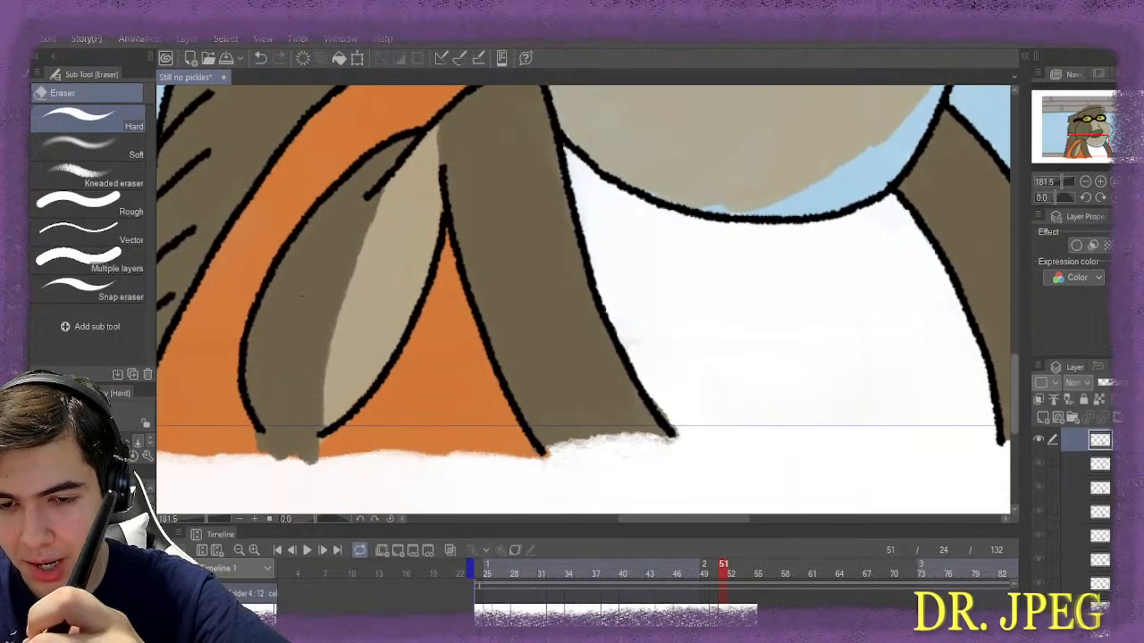
# Compare the brown strip on the opposite side of the white shirt across frames 52 to 54, and add an empty cel for it on frame 54
pyautogui.scroll(-1, 301, 296)
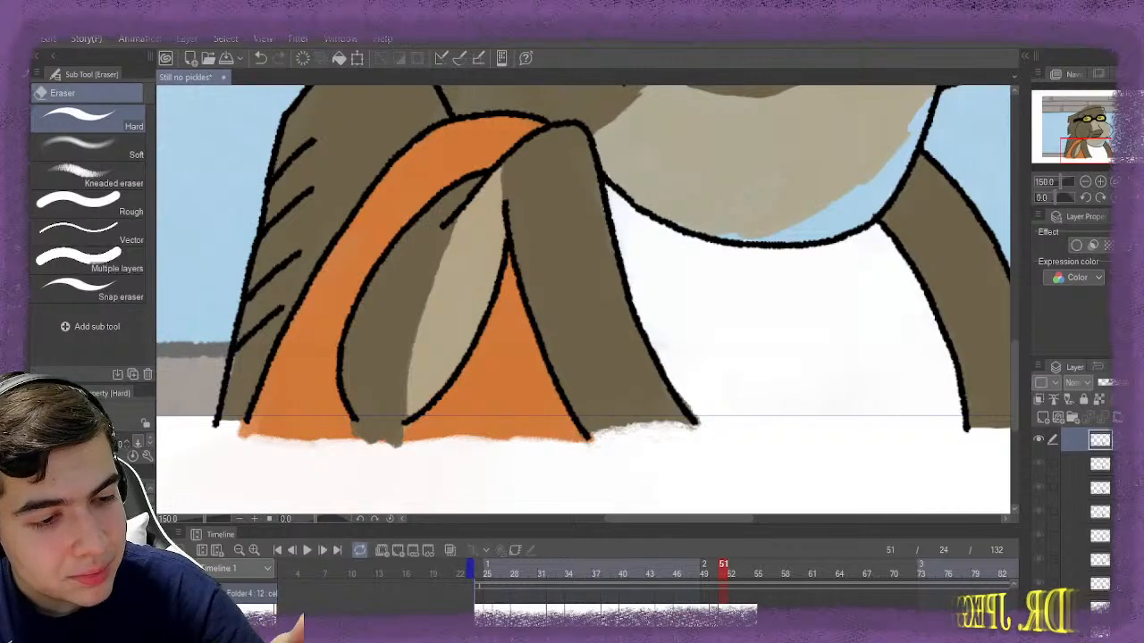
pyautogui.press('b')
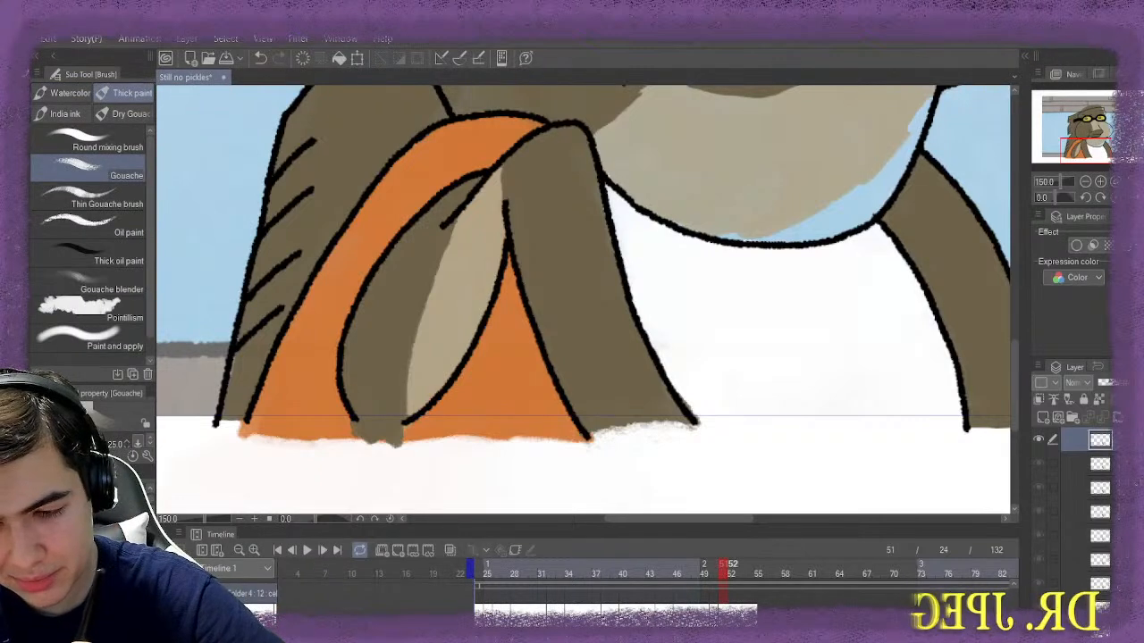
pyautogui.hscroll(5, 301, 296)
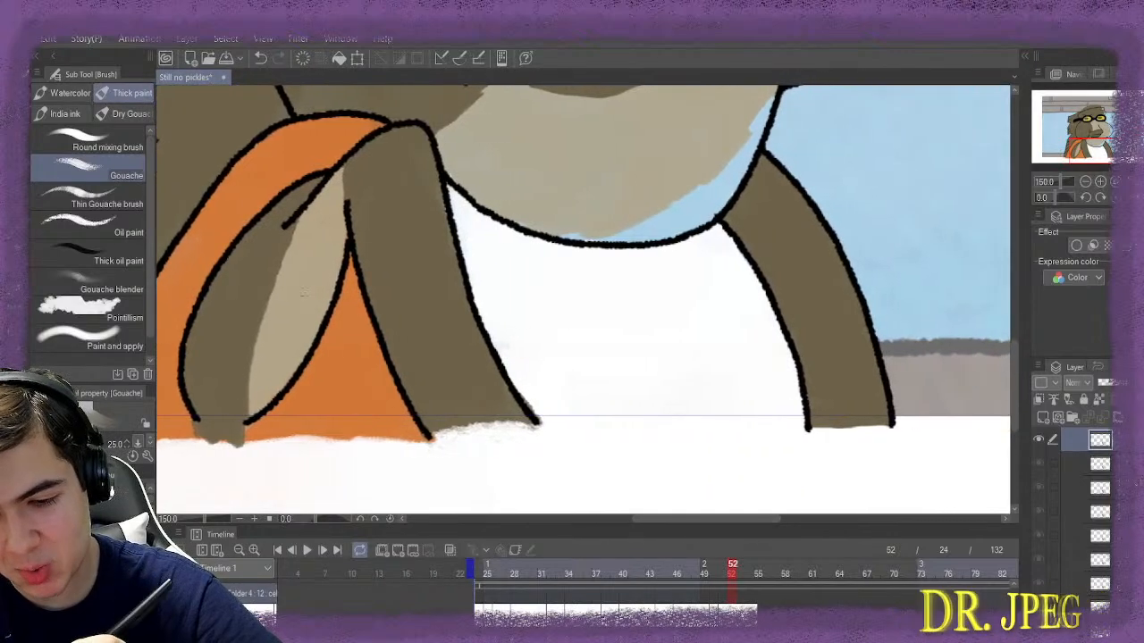
pyautogui.scroll(3, 813, 380)
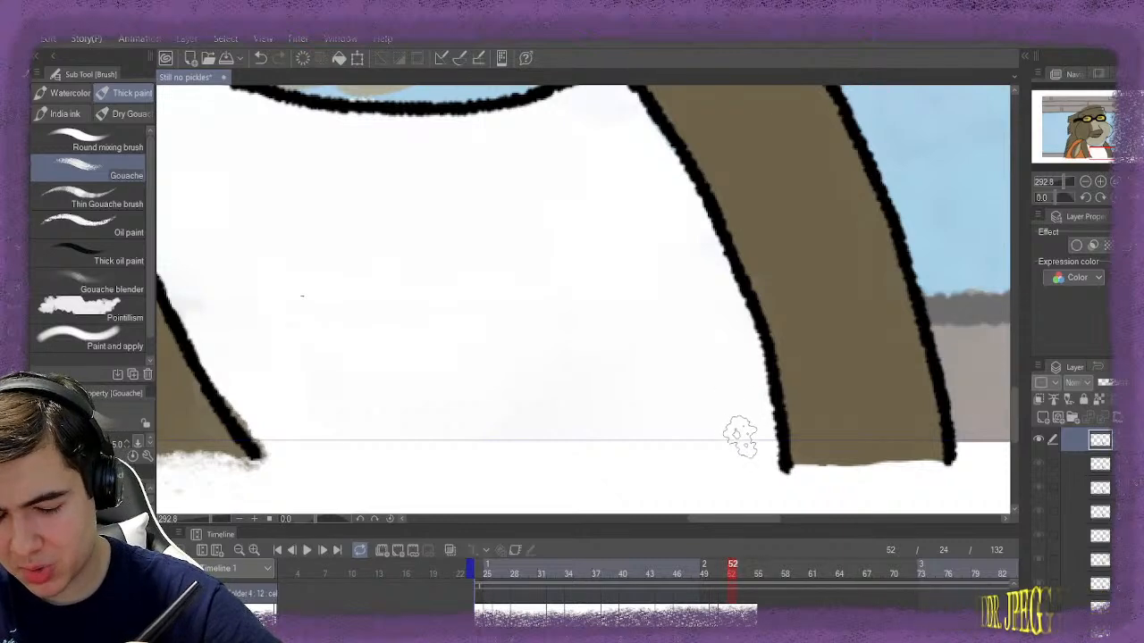
pyautogui.scroll(-1, 742, 447)
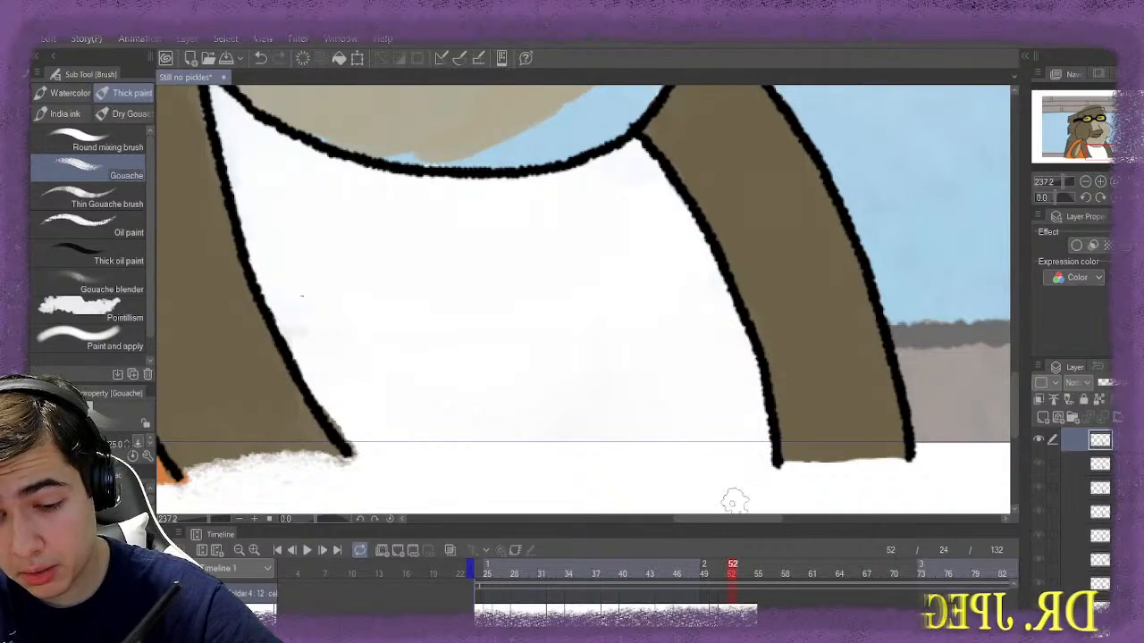
pyautogui.press('.')
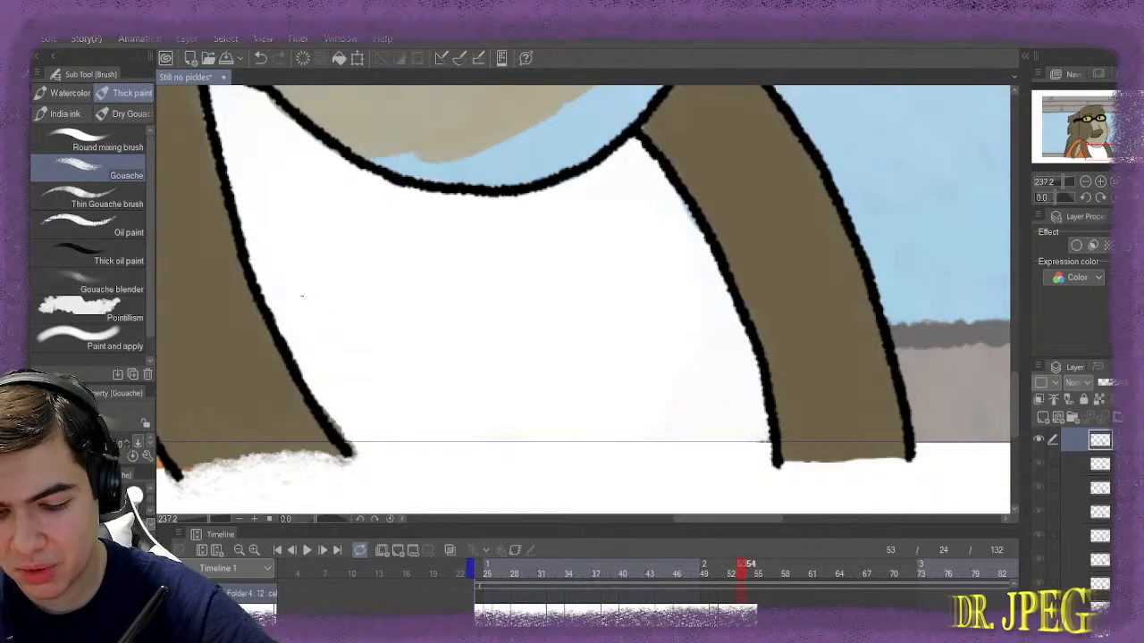
pyautogui.press(',')
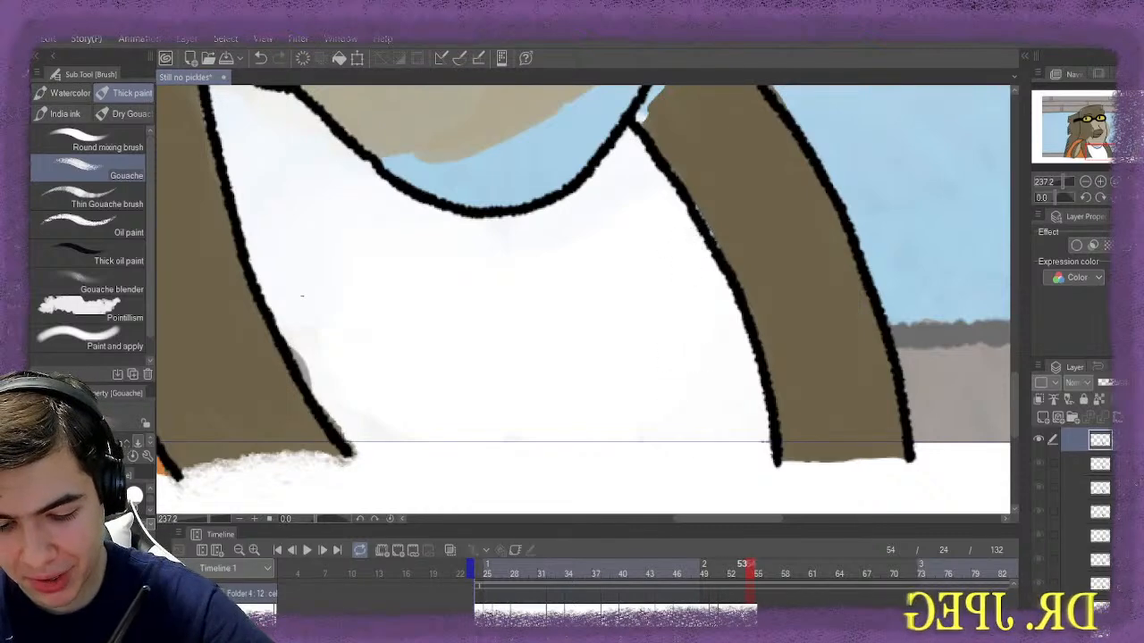
pyautogui.press(',')
pyautogui.press(',')
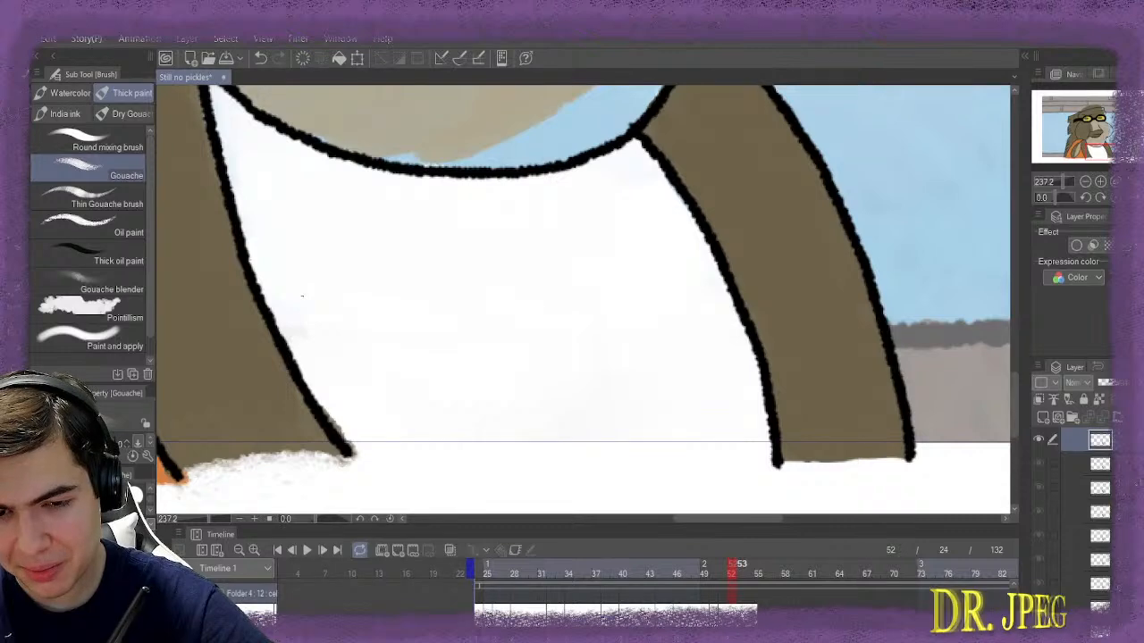
pyautogui.press('.')
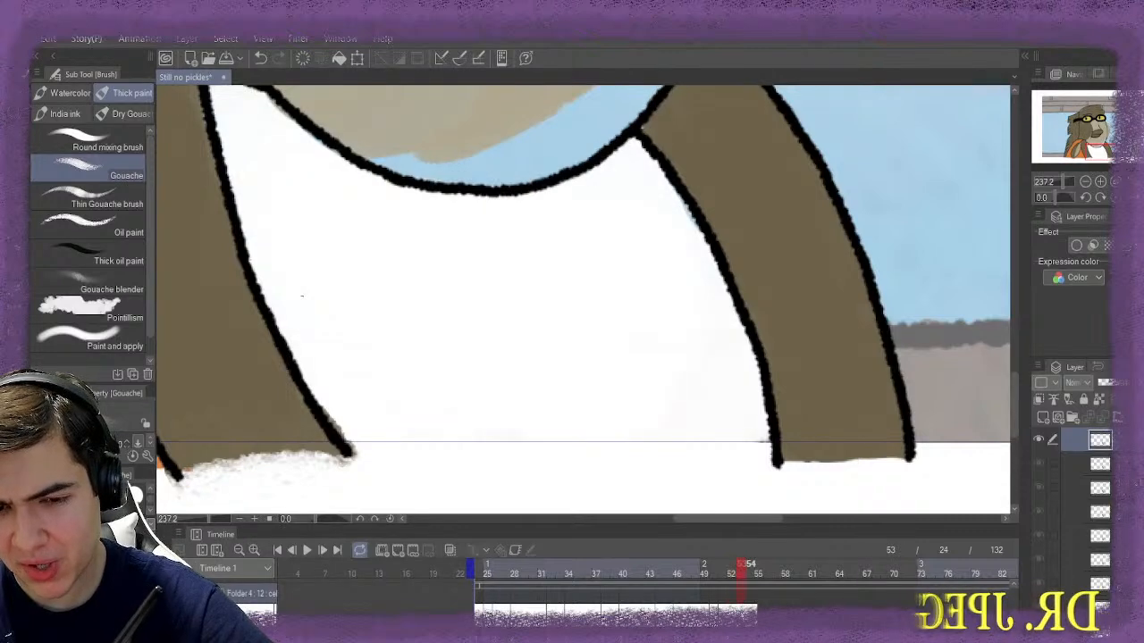
pyautogui.press('.')
pyautogui.click(398, 550)
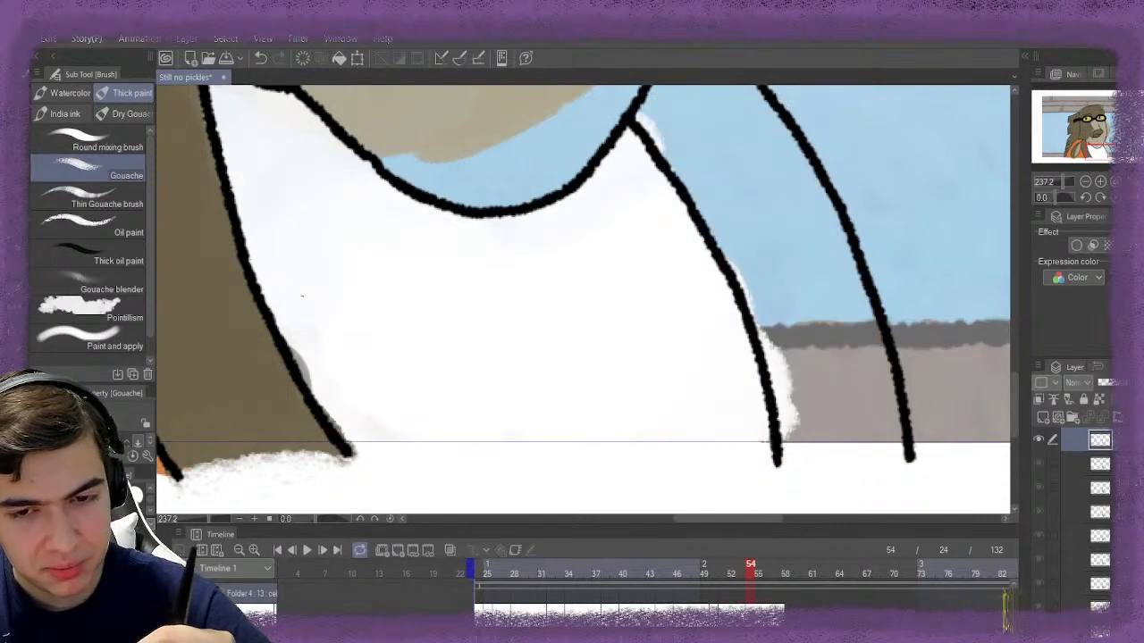
# Fill the strip on frame 54 with brown using the Gouache brush, from the chin outline to past its lower end
pyautogui.scroll(3, 302, 295)
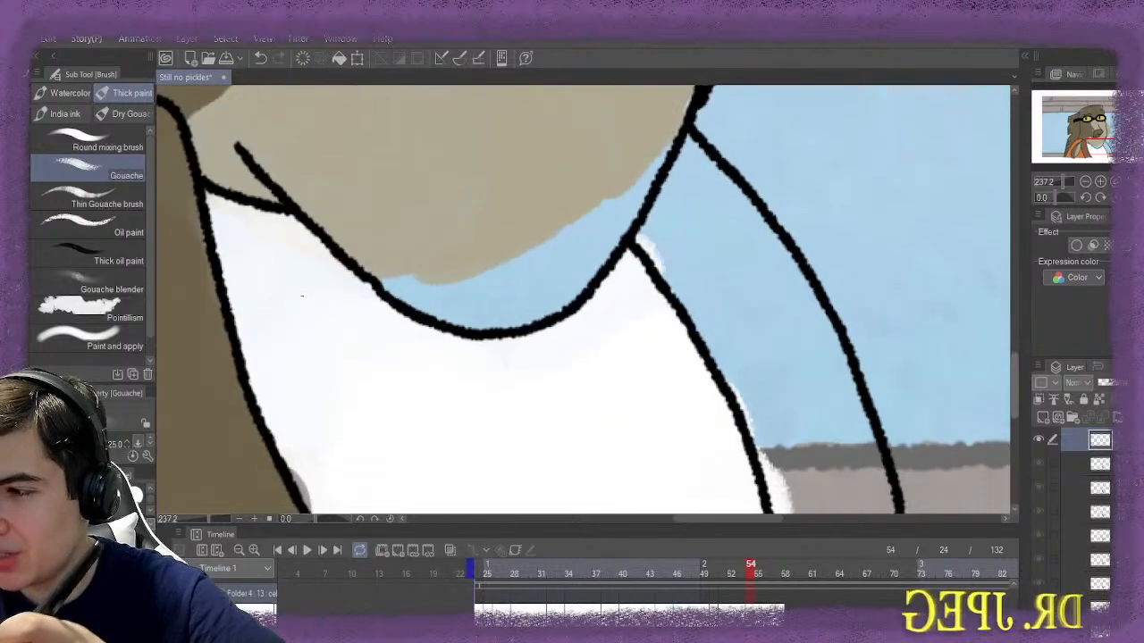
pyautogui.scroll(1, 302, 295)
pyautogui.moveTo(695, 143)
pyautogui.mouseDown()
pyautogui.moveTo(688, 192)
pyautogui.moveTo(655, 246)
pyautogui.moveTo(659, 263)
pyautogui.moveTo(666, 233)
pyautogui.moveTo(652, 248)
pyautogui.moveTo(661, 273)
pyautogui.moveTo(685, 286)
pyautogui.moveTo(669, 256)
pyautogui.moveTo(685, 186)
pyautogui.moveTo(718, 238)
pyautogui.moveTo(728, 283)
pyautogui.moveTo(746, 265)
pyautogui.moveTo(762, 335)
pyautogui.moveTo(758, 314)
pyautogui.moveTo(783, 301)
pyautogui.moveTo(807, 357)
pyautogui.moveTo(788, 374)
pyautogui.moveTo(756, 268)
pyautogui.mouseUp()
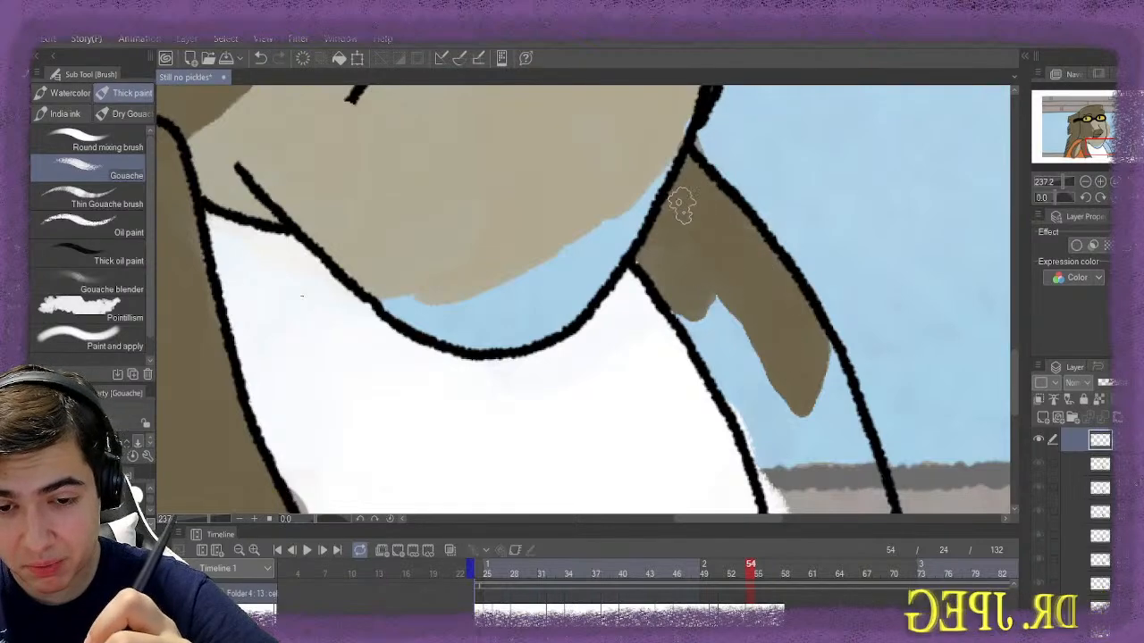
pyautogui.moveTo(658, 242)
pyautogui.mouseDown()
pyautogui.moveTo(690, 263)
pyautogui.moveTo(685, 296)
pyautogui.moveTo(722, 292)
pyautogui.moveTo(754, 315)
pyautogui.moveTo(771, 413)
pyautogui.moveTo(737, 292)
pyautogui.mouseUp()
pyautogui.moveTo(799, 327)
pyautogui.mouseDown()
pyautogui.moveTo(831, 386)
pyautogui.moveTo(816, 449)
pyautogui.moveTo(788, 379)
pyautogui.mouseUp()
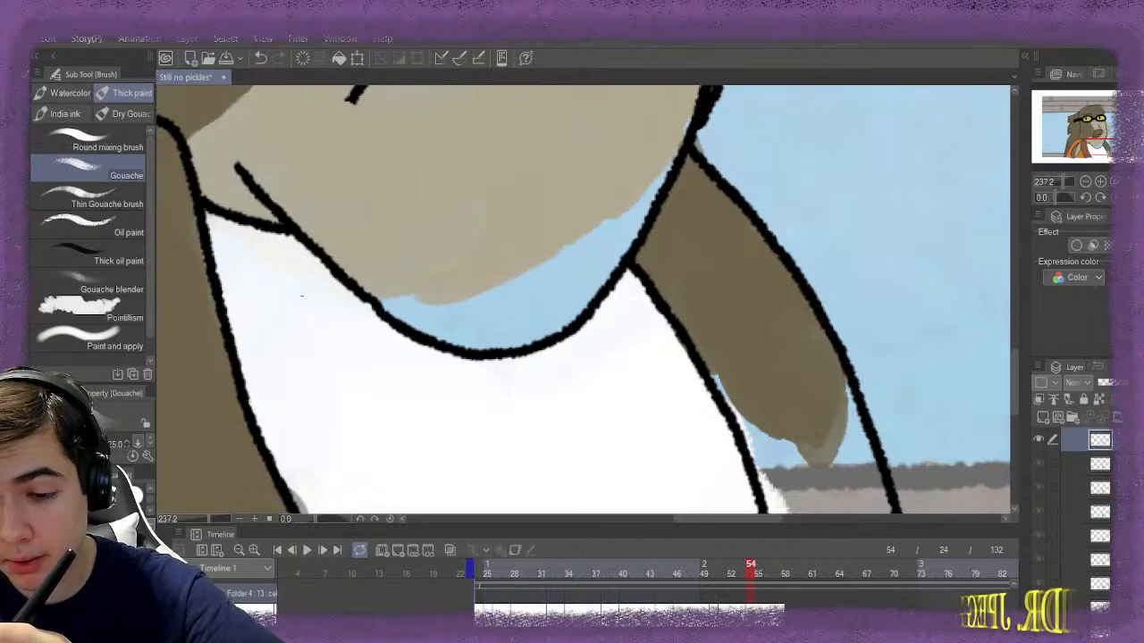
pyautogui.scroll(-3, 713, 268)
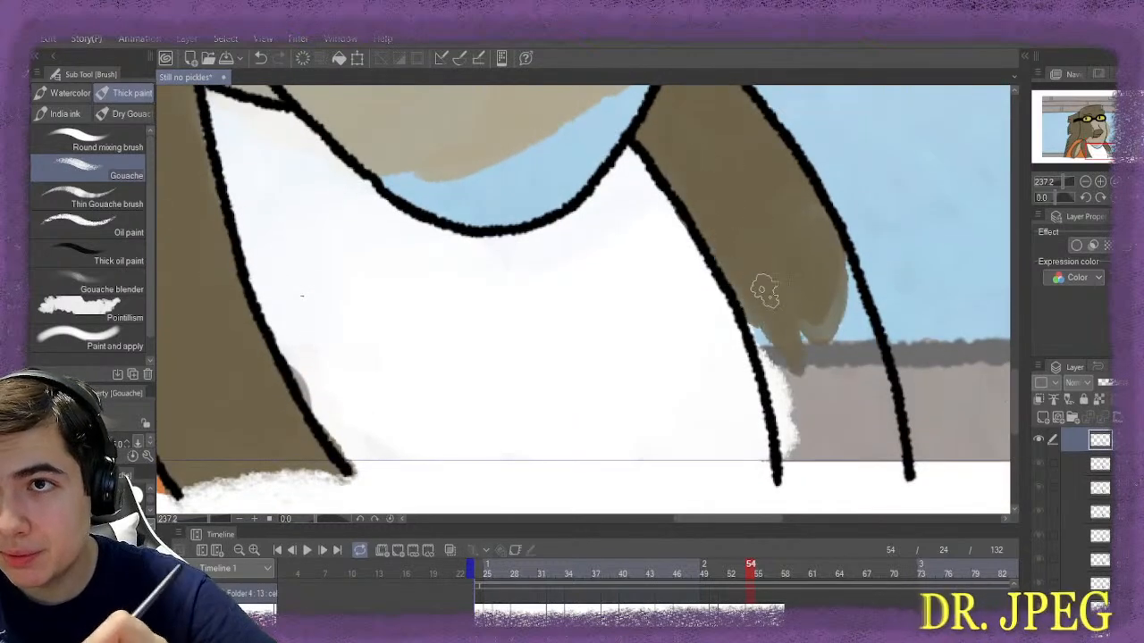
pyautogui.moveTo(760, 288)
pyautogui.mouseDown()
pyautogui.moveTo(792, 491)
pyautogui.moveTo(803, 351)
pyautogui.moveTo(811, 454)
pyautogui.moveTo(798, 331)
pyautogui.moveTo(778, 299)
pyautogui.moveTo(782, 231)
pyautogui.moveTo(831, 297)
pyautogui.moveTo(818, 228)
pyautogui.moveTo(845, 295)
pyautogui.moveTo(855, 383)
pyautogui.moveTo(833, 258)
pyautogui.moveTo(893, 483)
pyautogui.moveTo(843, 455)
pyautogui.moveTo(822, 364)
pyautogui.mouseUp()
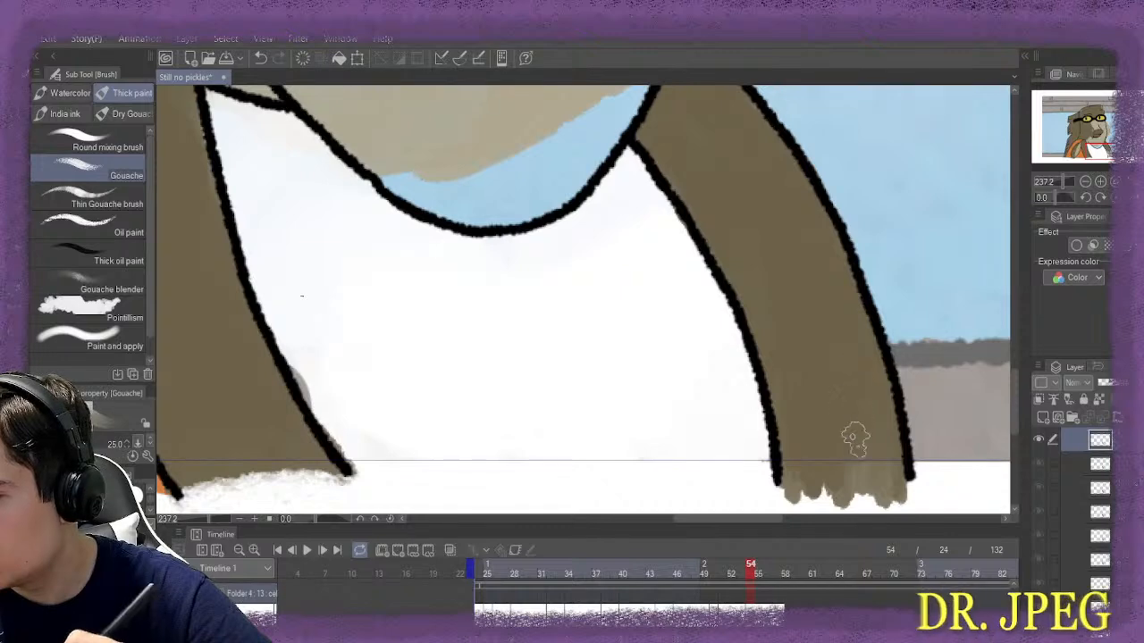
pyautogui.moveTo(874, 455)
pyautogui.mouseDown()
pyautogui.moveTo(868, 473)
pyautogui.moveTo(802, 485)
pyautogui.moveTo(858, 485)
pyautogui.moveTo(807, 480)
pyautogui.moveTo(854, 496)
pyautogui.moveTo(875, 485)
pyautogui.moveTo(868, 491)
pyautogui.moveTo(783, 496)
pyautogui.moveTo(829, 496)
pyautogui.mouseUp()
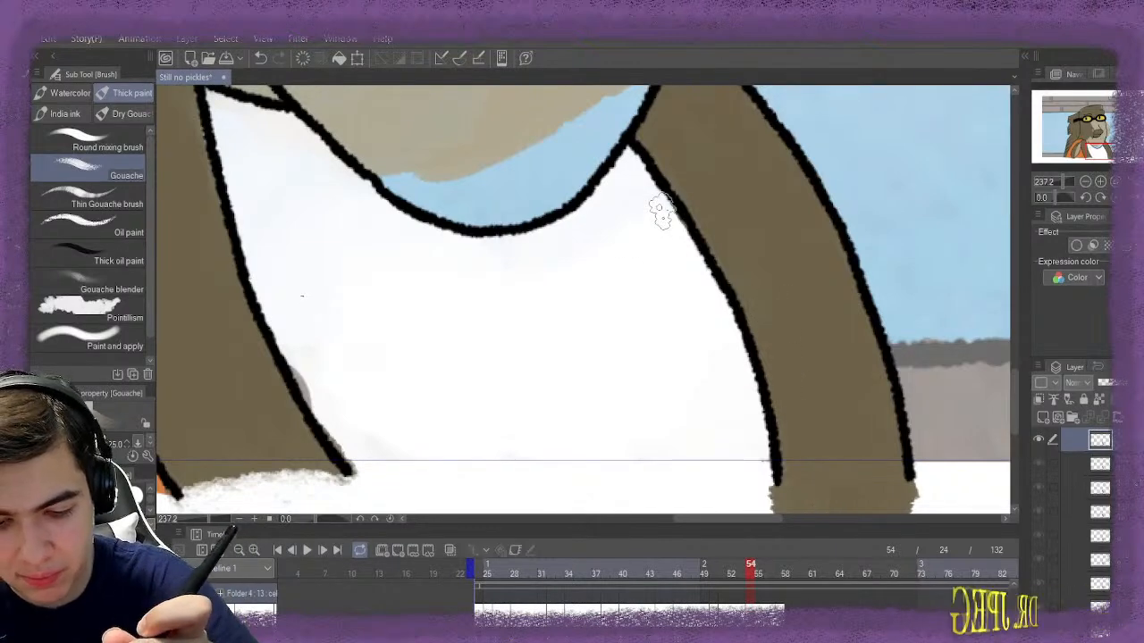
# Check how the strip's brown fill fits the changing chin and strip outlines on frames 54 to 60
pyautogui.press('e')
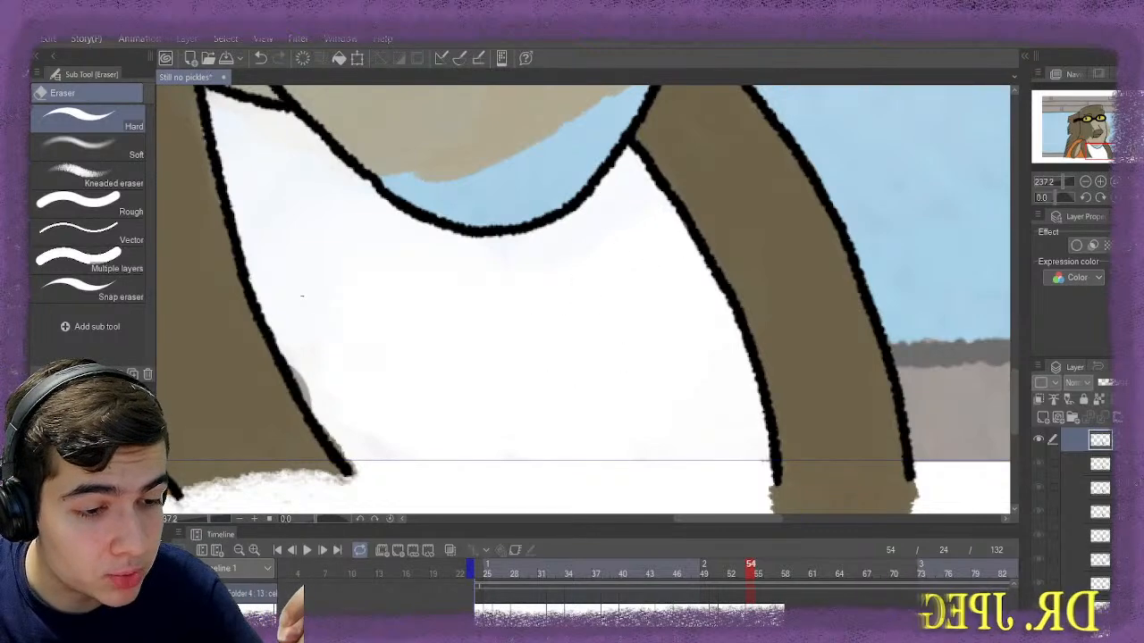
pyautogui.press('b')
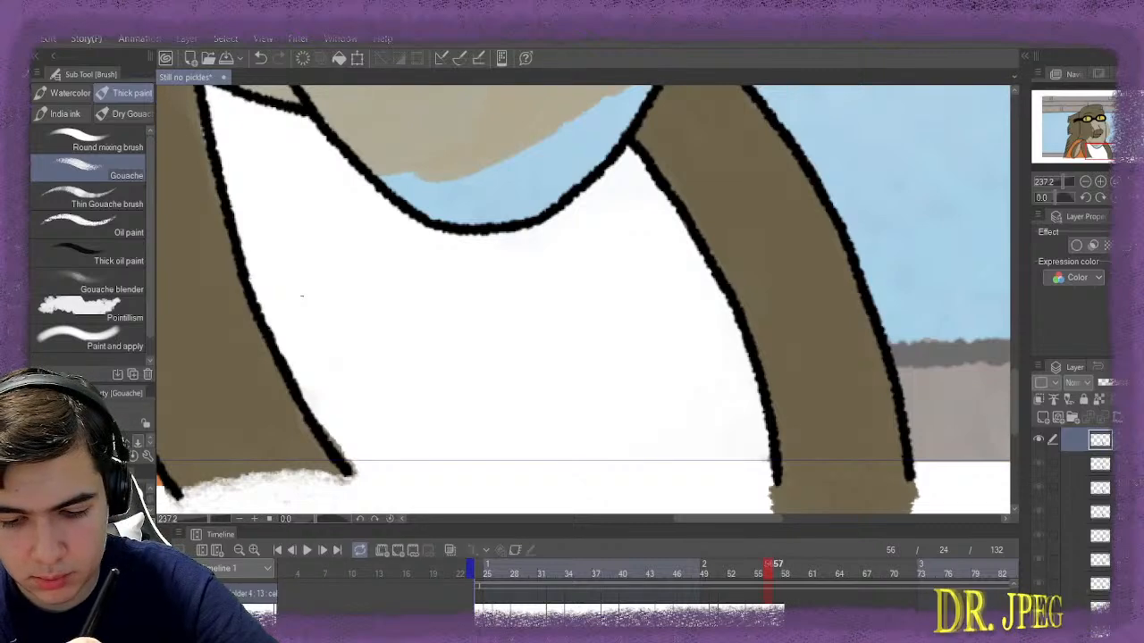
pyautogui.click(778, 564)
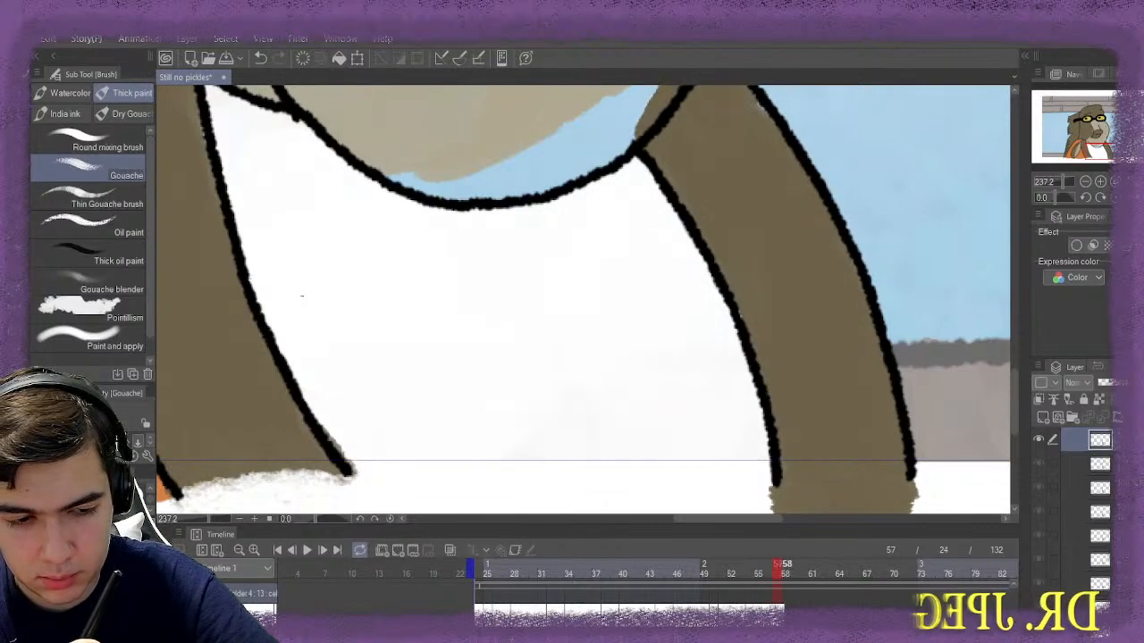
pyautogui.click(785, 566)
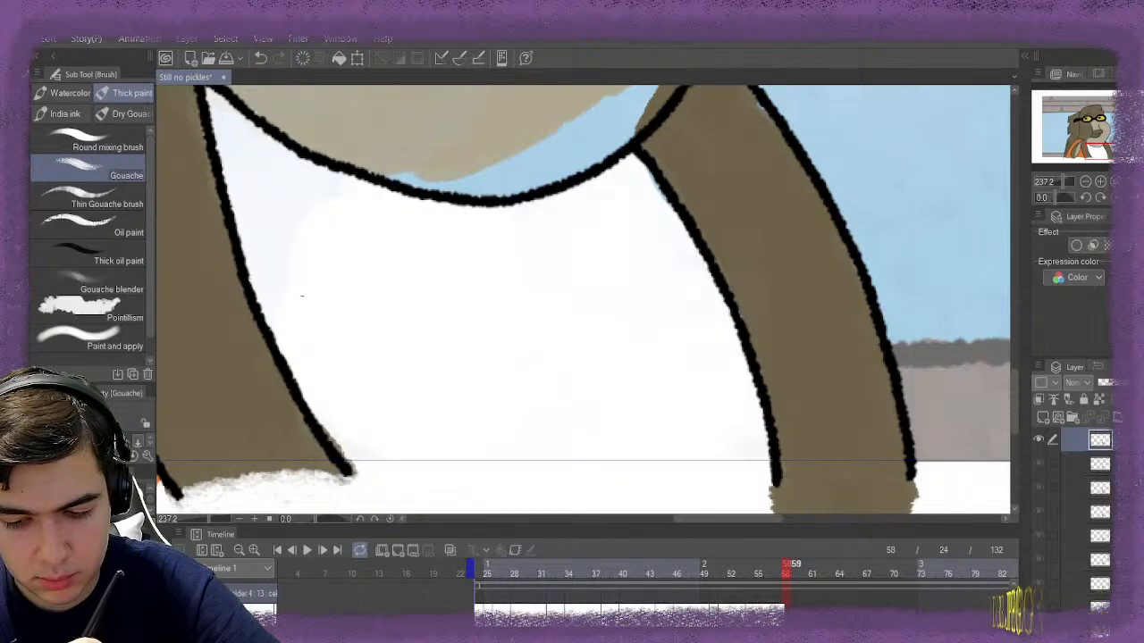
pyautogui.click(794, 566)
pyautogui.click(803, 566)
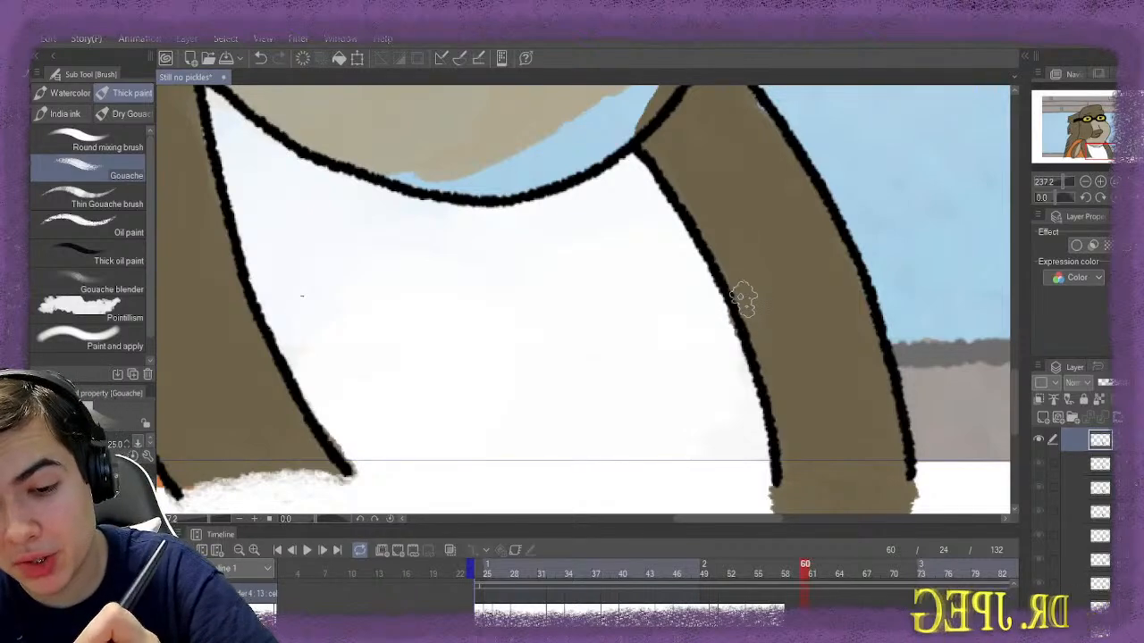
# Erase the brown overspill below the strip's lower end and above the chin outline on frame 60 with the Hard eraser
pyautogui.press('e')
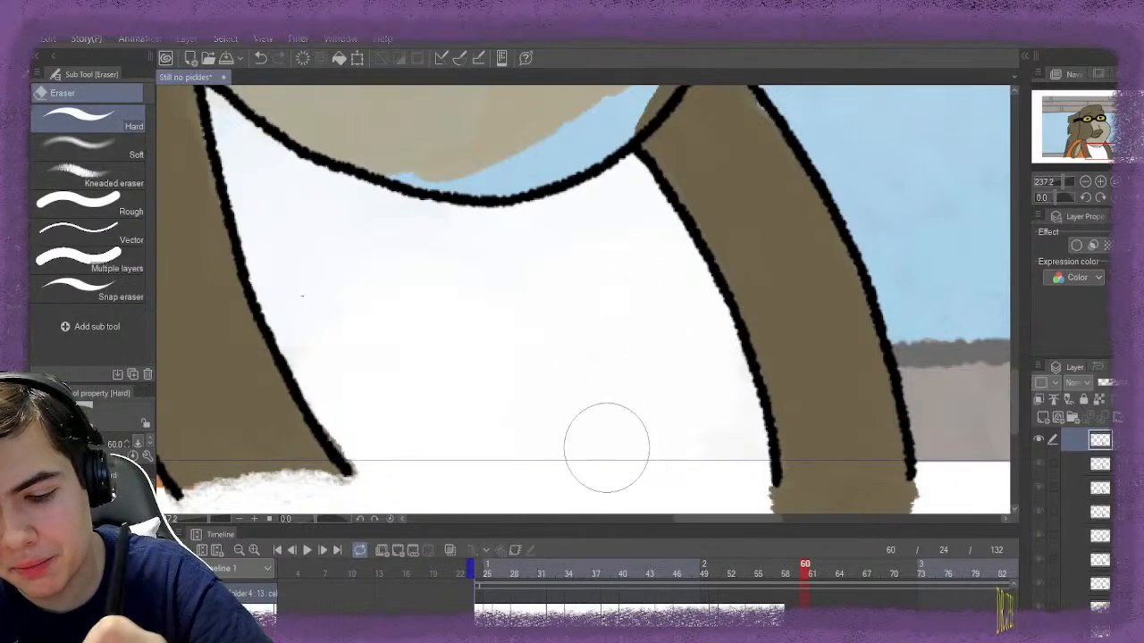
pyautogui.moveTo(773, 529); pyautogui.dragTo(912, 521)
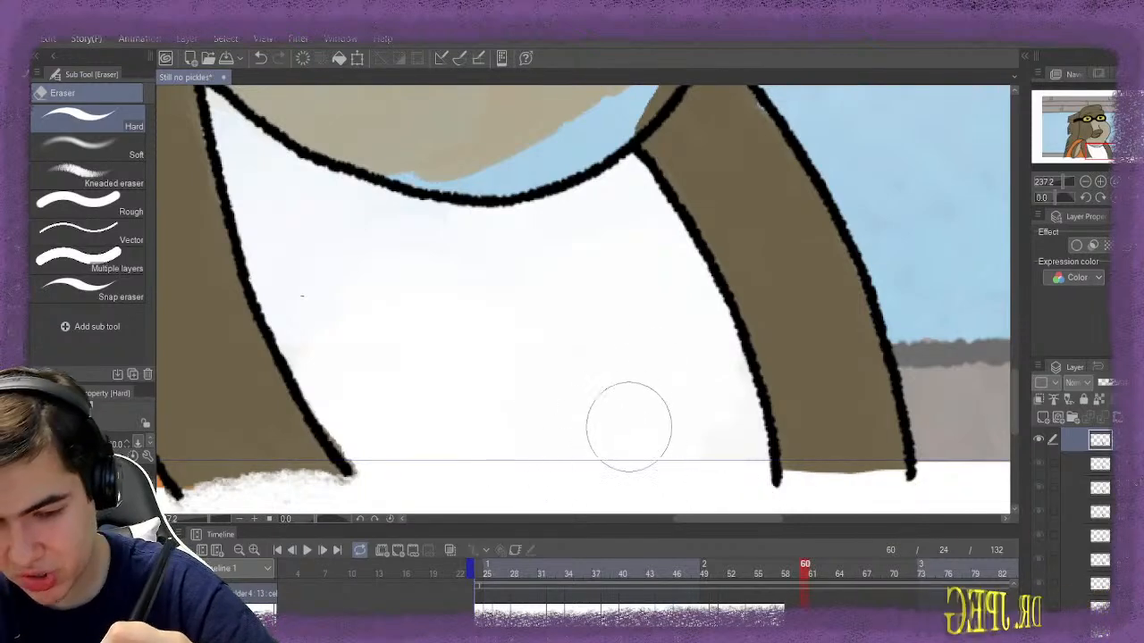
pyautogui.scroll(4, 625, 235)
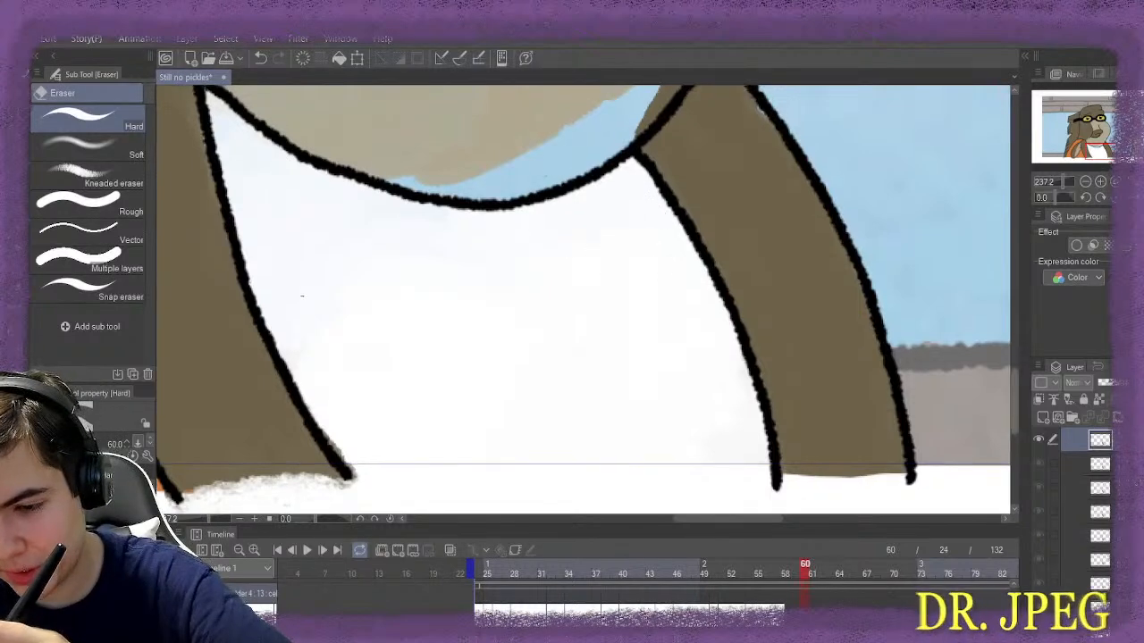
pyautogui.moveTo(620, 266)
pyautogui.mouseDown()
pyautogui.moveTo(656, 220)
pyautogui.moveTo(642, 253)
pyautogui.moveTo(657, 237)
pyautogui.moveTo(615, 299)
pyautogui.moveTo(671, 225)
pyautogui.moveTo(681, 279)
pyautogui.mouseUp()
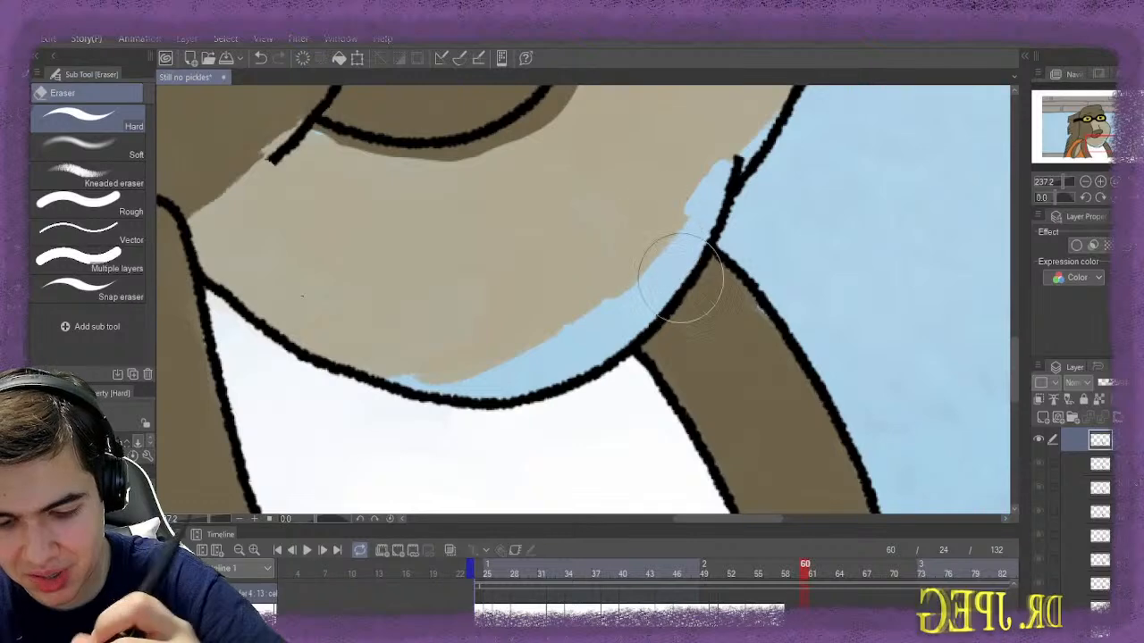
# Compare the strip's upper edge with the chin outline on frames 57 to 59
pyautogui.click(777, 572)
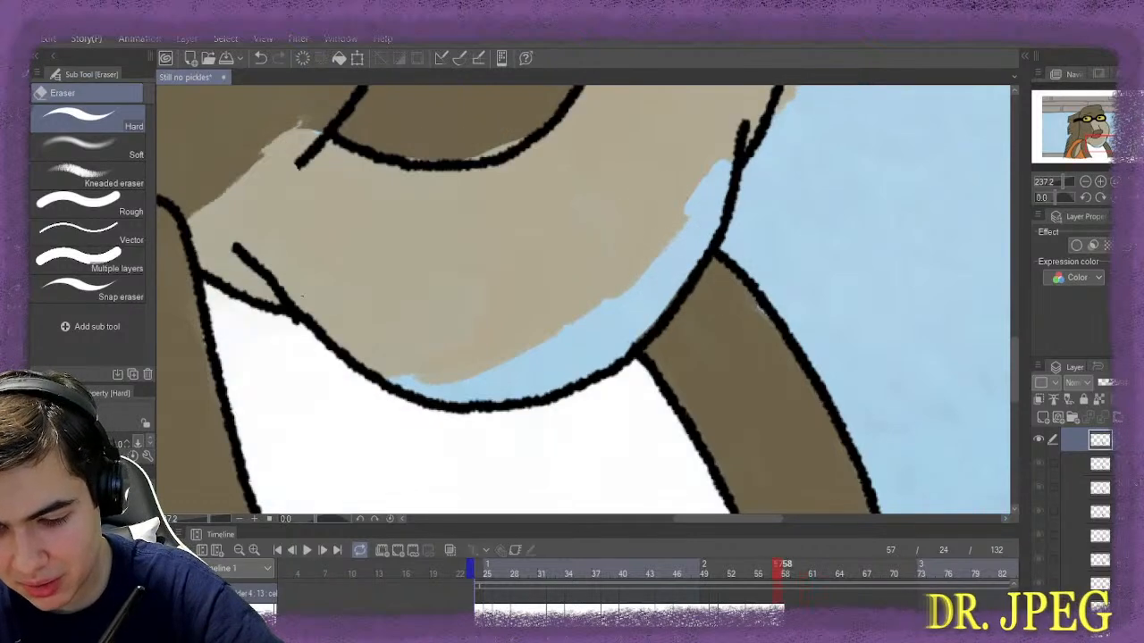
pyautogui.press('Right')
pyautogui.press('Right')
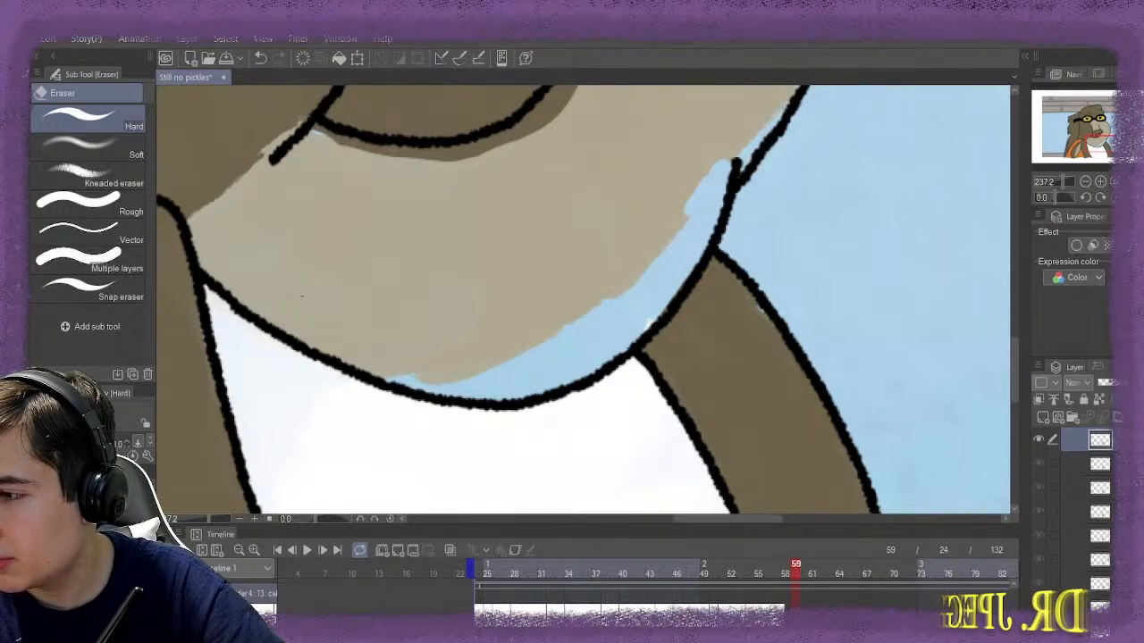
pyautogui.press('Left')
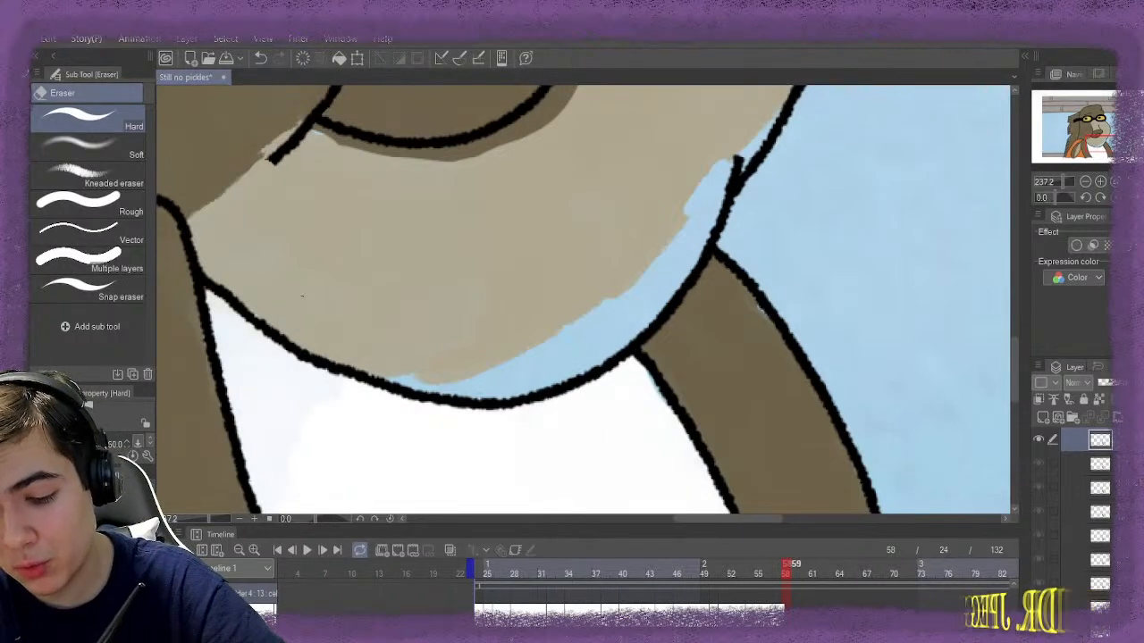
pyautogui.press('Right')
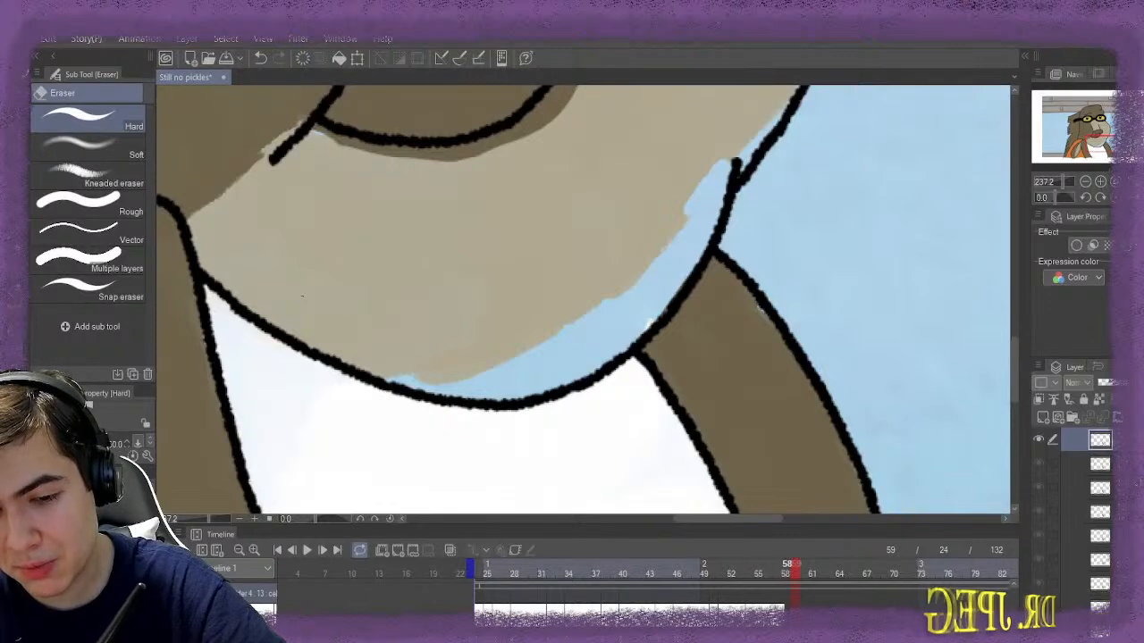
pyautogui.press('Left')
pyautogui.press('Left')
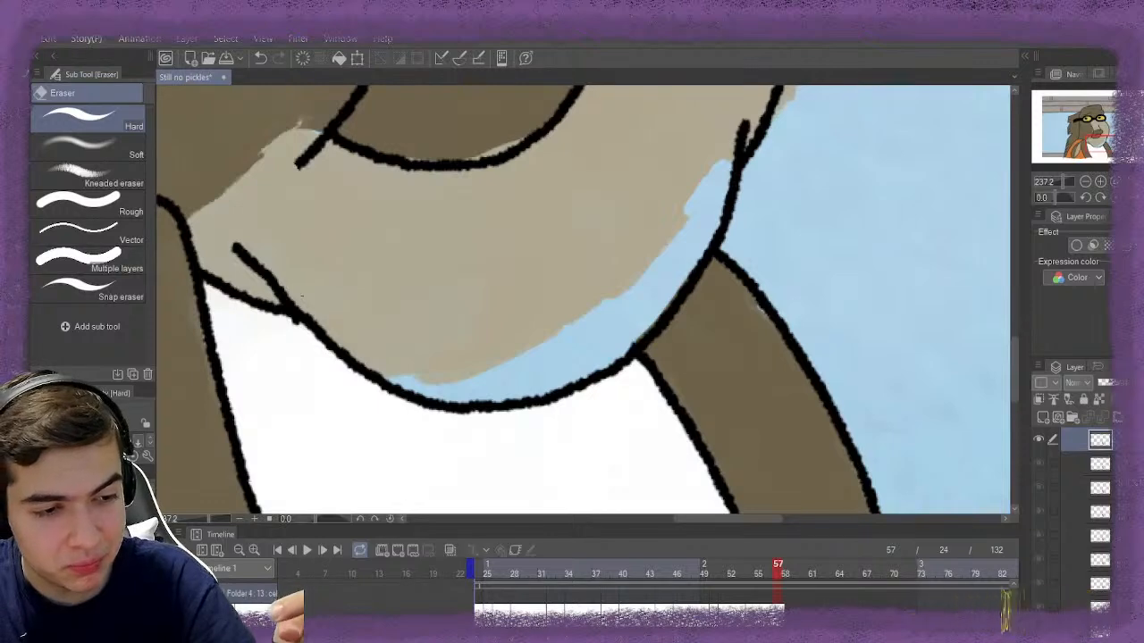
# Touch up the strip's upper edges on frame 57 with the Gouache brush, and erase the brown spill outside the outlines
pyautogui.press('b')
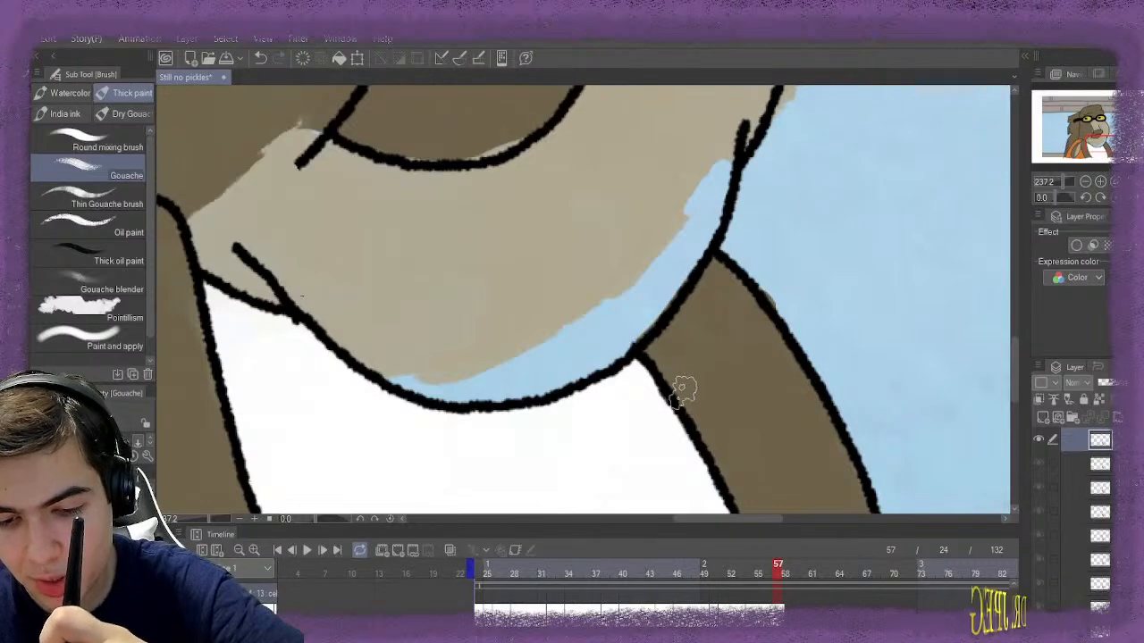
pyautogui.press('e')
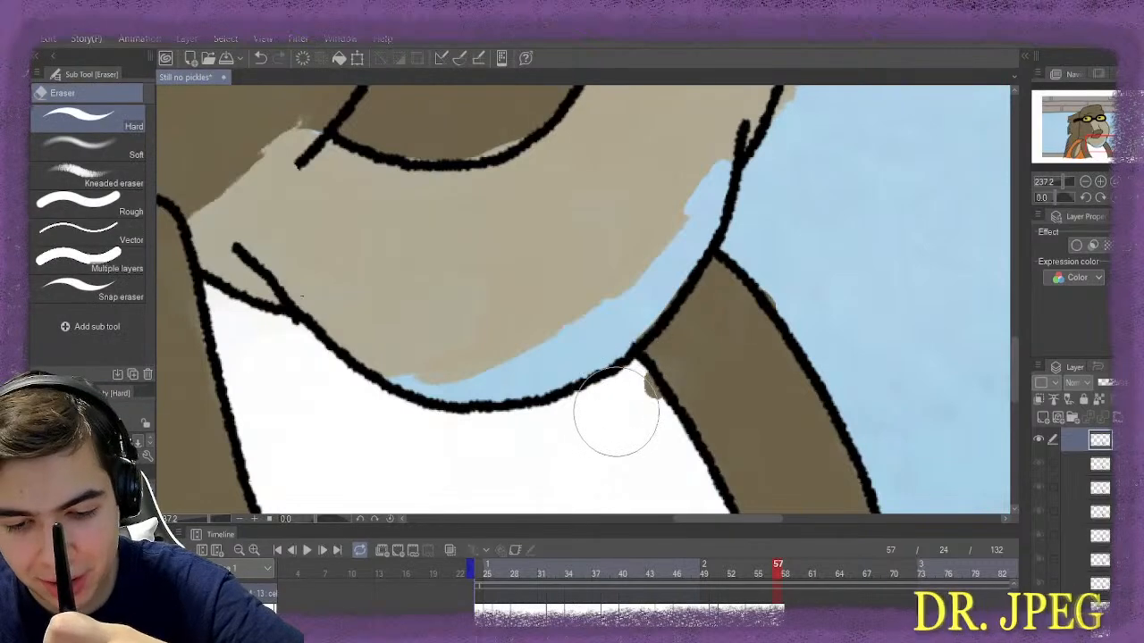
pyautogui.moveTo(613, 408); pyautogui.dragTo(611, 413)
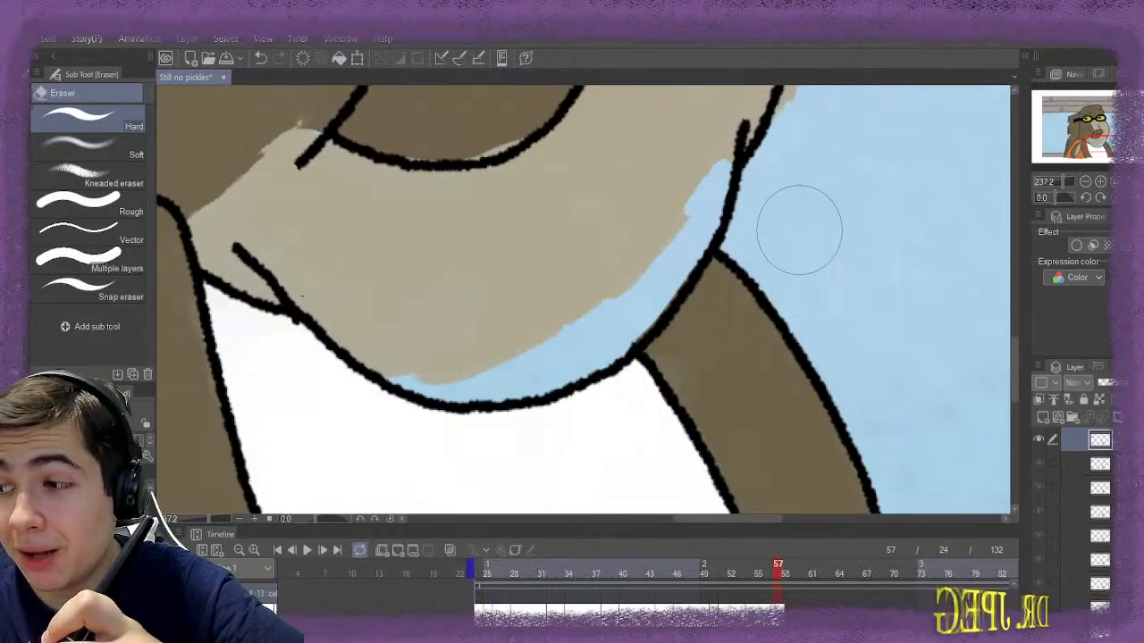
pyautogui.press('b')
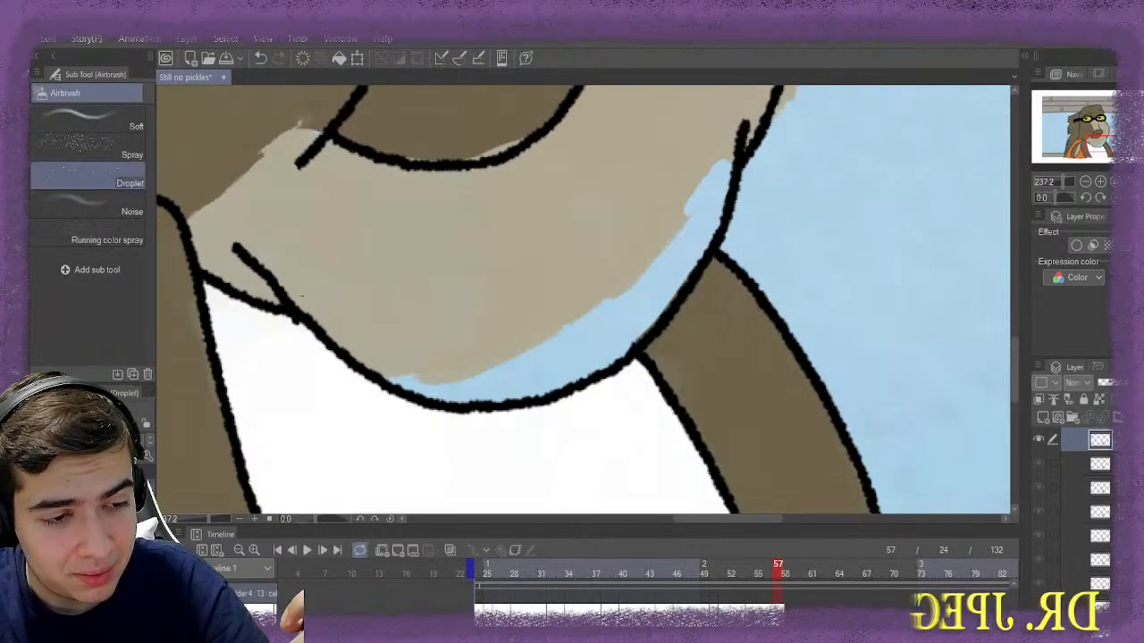
pyautogui.press('b')
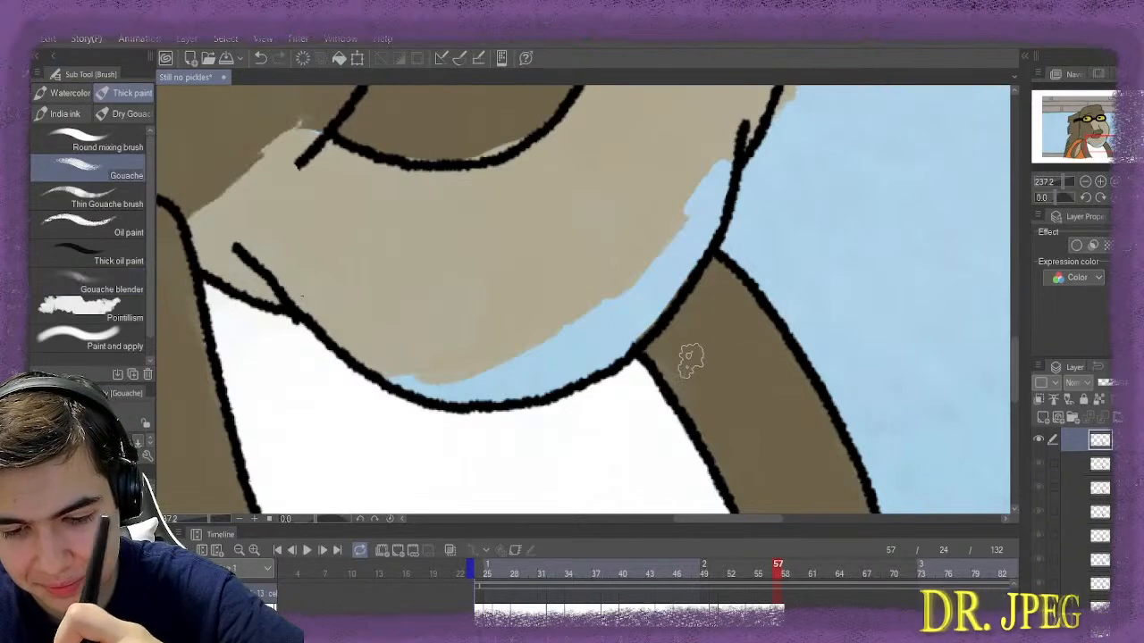
# Erase the brown spill outside the strip's outer outline near the chin on frame 54 with the Hard eraser
pyautogui.scroll(-5, 689, 360)
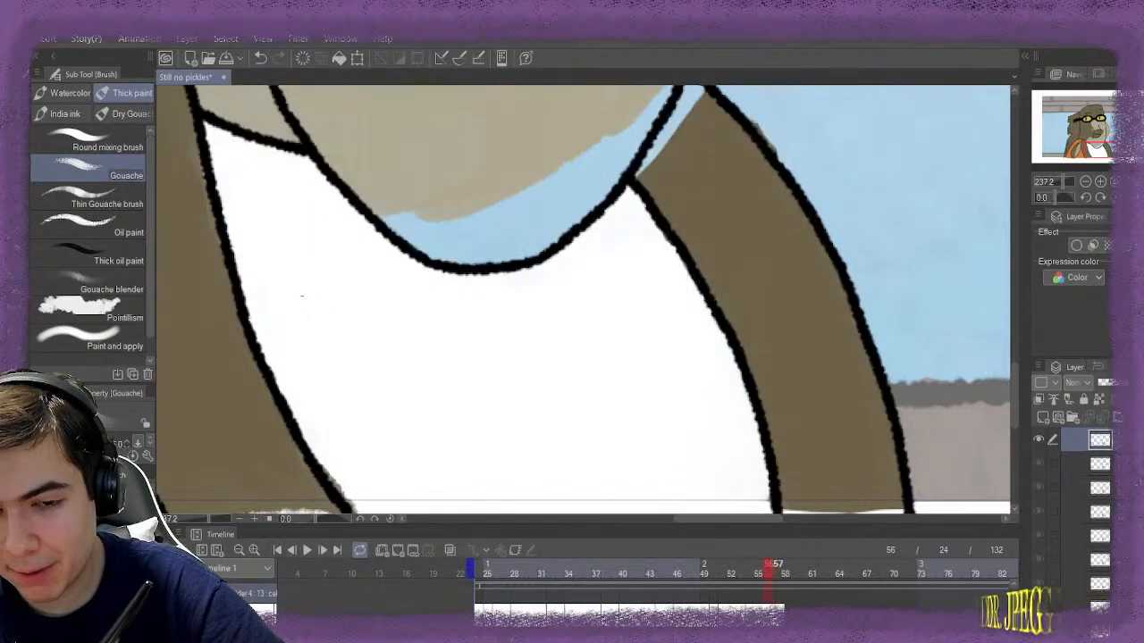
pyautogui.hotkey('ctrl', 'Left')
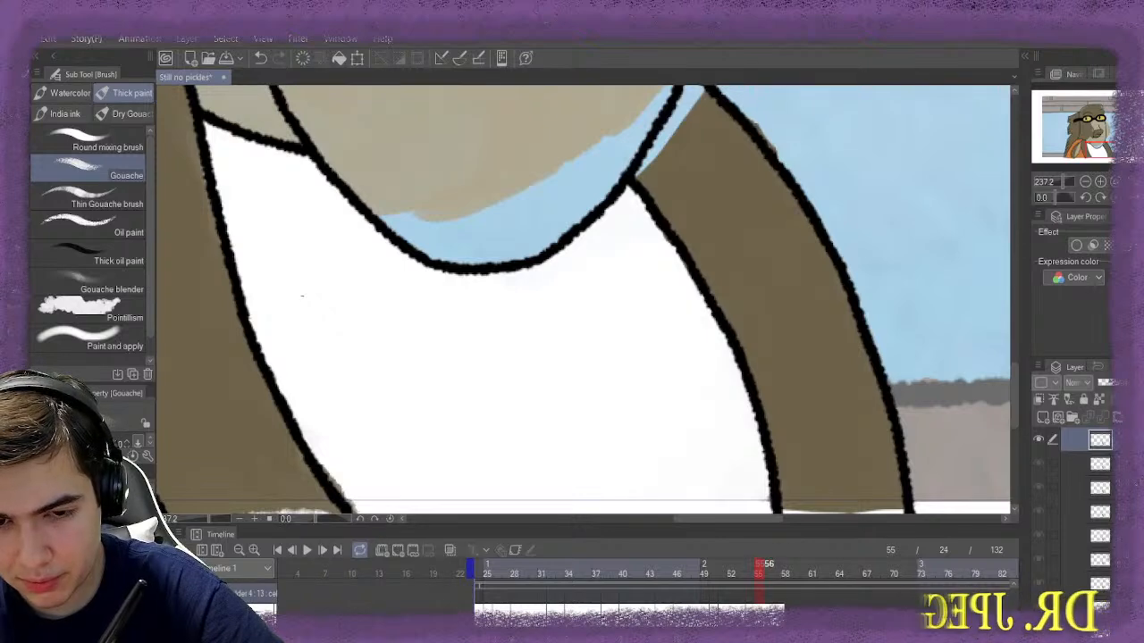
pyautogui.hotkey('ctrl', 'Left')
pyautogui.hotkey('ctrl', 'Left')
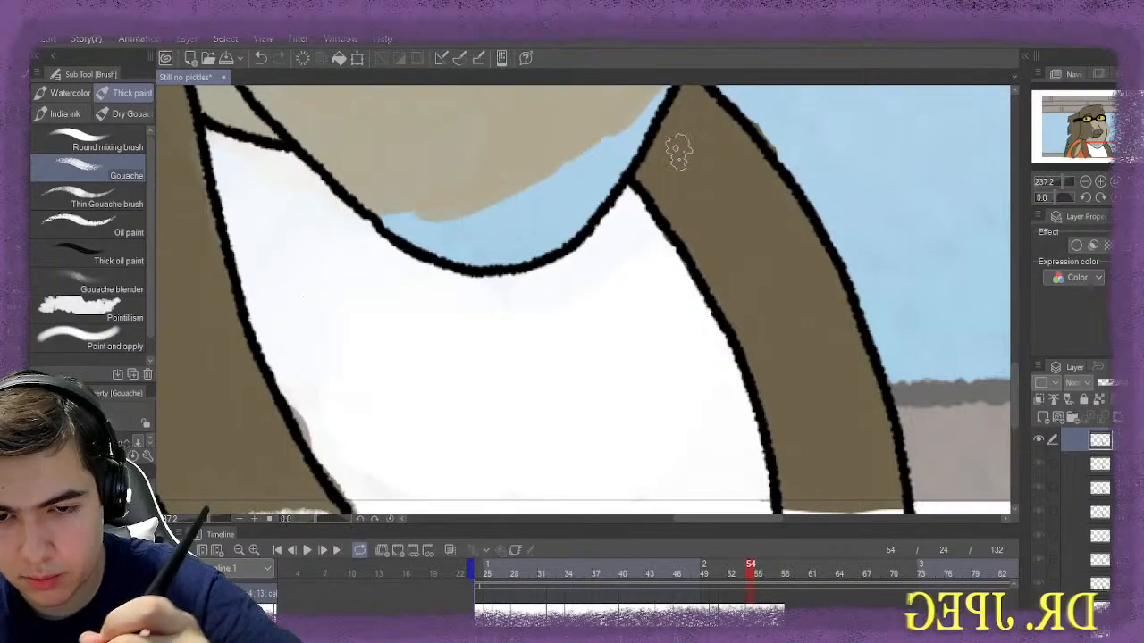
pyautogui.scroll(3, 302, 295)
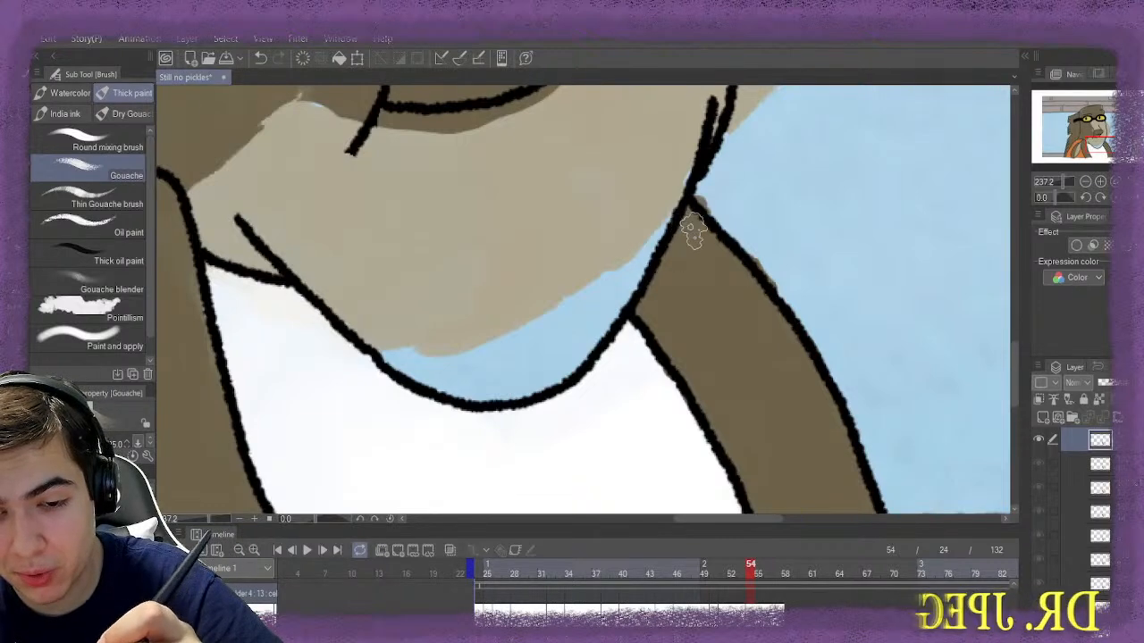
pyautogui.press('e')
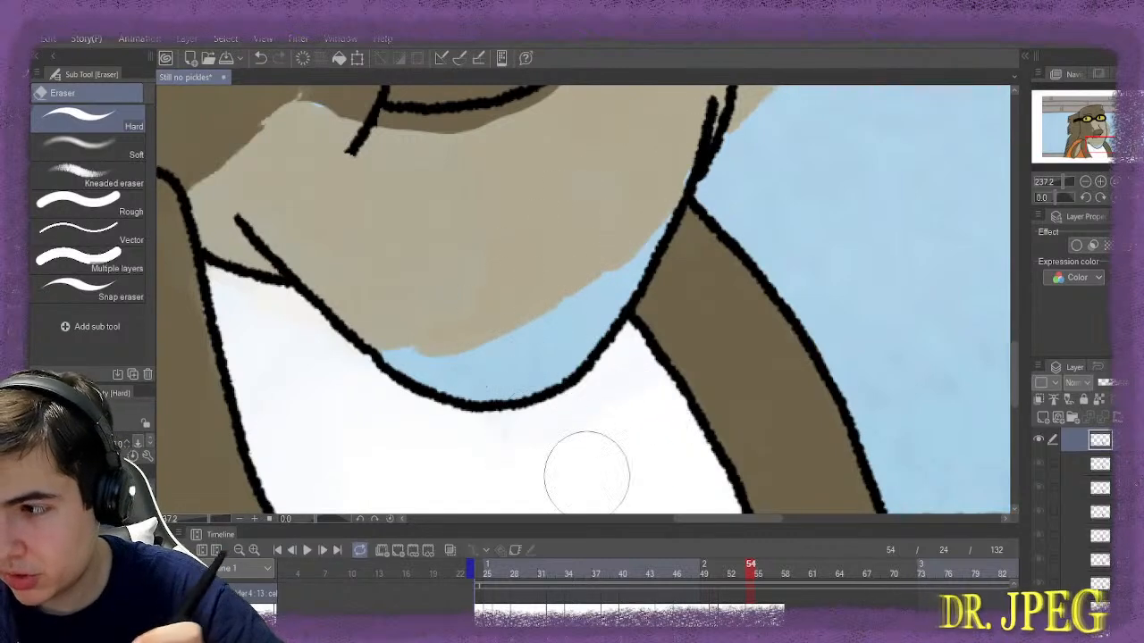
# Add a new animation cel at frame 55 and fill the strip beside the white shirt with brown using the Gouache brush
pyautogui.click(759, 572)
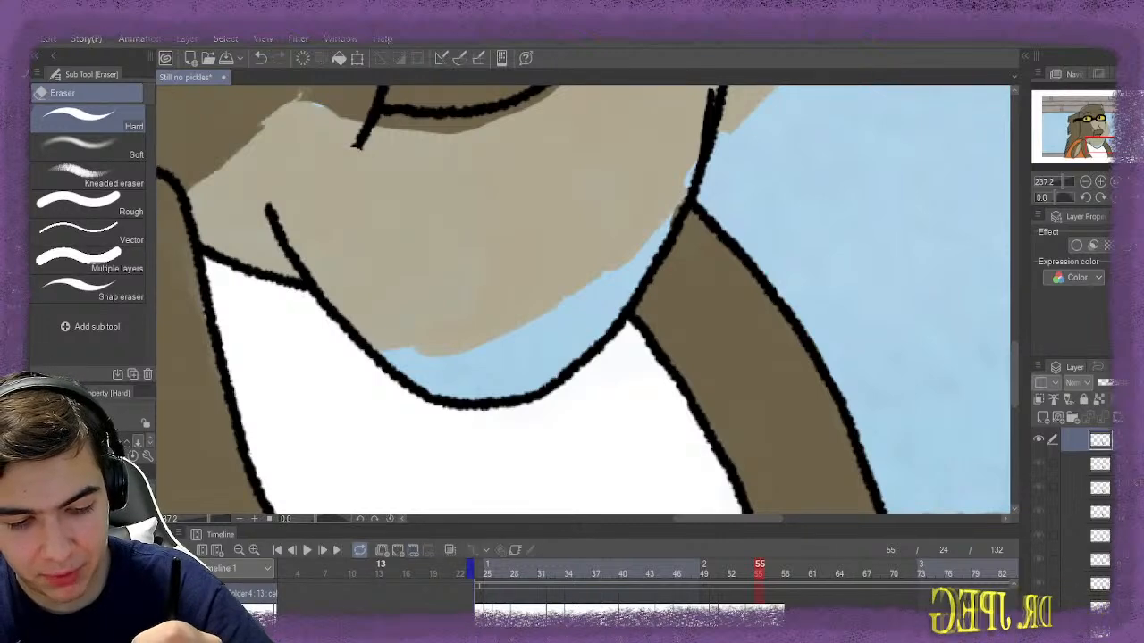
pyautogui.click(397, 551)
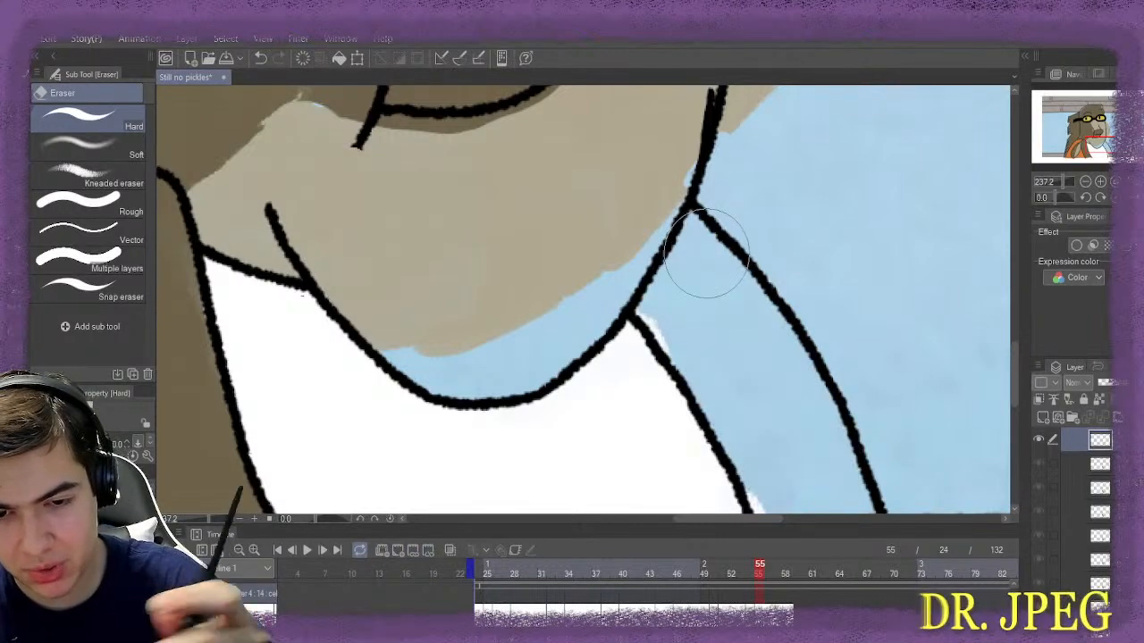
pyautogui.press('b')
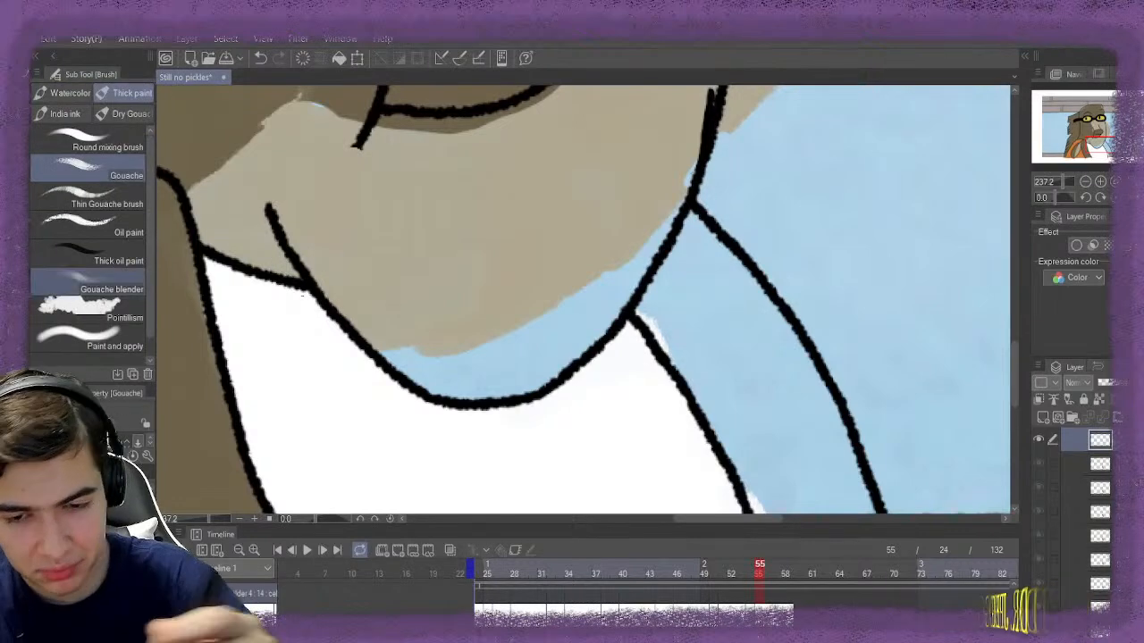
pyautogui.moveTo(688, 241)
pyautogui.mouseDown()
pyautogui.moveTo(649, 297)
pyautogui.moveTo(668, 309)
pyautogui.moveTo(647, 306)
pyautogui.moveTo(678, 289)
pyautogui.moveTo(709, 243)
pyautogui.moveTo(687, 251)
pyautogui.moveTo(665, 286)
pyautogui.moveTo(690, 316)
pyautogui.moveTo(686, 351)
pyautogui.moveTo(723, 402)
pyautogui.moveTo(736, 374)
pyautogui.moveTo(711, 276)
pyautogui.moveTo(733, 292)
pyautogui.moveTo(724, 261)
pyautogui.moveTo(699, 293)
pyautogui.moveTo(705, 284)
pyautogui.moveTo(734, 302)
pyautogui.moveTo(740, 290)
pyautogui.moveTo(724, 286)
pyautogui.moveTo(736, 328)
pyautogui.moveTo(739, 307)
pyautogui.moveTo(728, 329)
pyautogui.moveTo(751, 311)
pyautogui.moveTo(745, 321)
pyautogui.moveTo(766, 324)
pyautogui.moveTo(788, 350)
pyautogui.moveTo(788, 339)
pyautogui.moveTo(774, 363)
pyautogui.moveTo(785, 407)
pyautogui.moveTo(767, 393)
pyautogui.moveTo(772, 371)
pyautogui.moveTo(788, 372)
pyautogui.moveTo(811, 418)
pyautogui.moveTo(782, 408)
pyautogui.mouseUp()
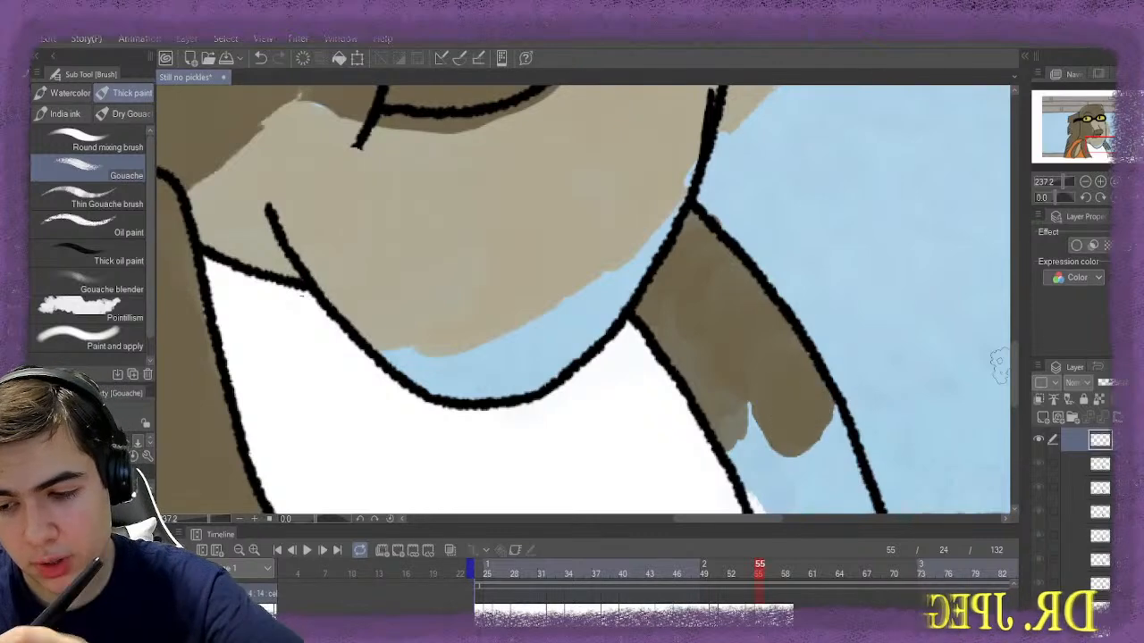
pyautogui.scroll(-4, 777, 375)
pyautogui.moveTo(761, 253)
pyautogui.mouseDown()
pyautogui.moveTo(798, 453)
pyautogui.moveTo(861, 461)
pyautogui.moveTo(894, 448)
pyautogui.moveTo(808, 430)
pyautogui.moveTo(810, 443)
pyautogui.moveTo(815, 431)
pyautogui.moveTo(832, 437)
pyautogui.moveTo(817, 424)
pyautogui.moveTo(826, 345)
pyautogui.moveTo(828, 365)
pyautogui.moveTo(815, 339)
pyautogui.moveTo(798, 419)
pyautogui.moveTo(809, 304)
pyautogui.moveTo(841, 348)
pyautogui.moveTo(819, 220)
pyautogui.moveTo(871, 342)
pyautogui.mouseUp()
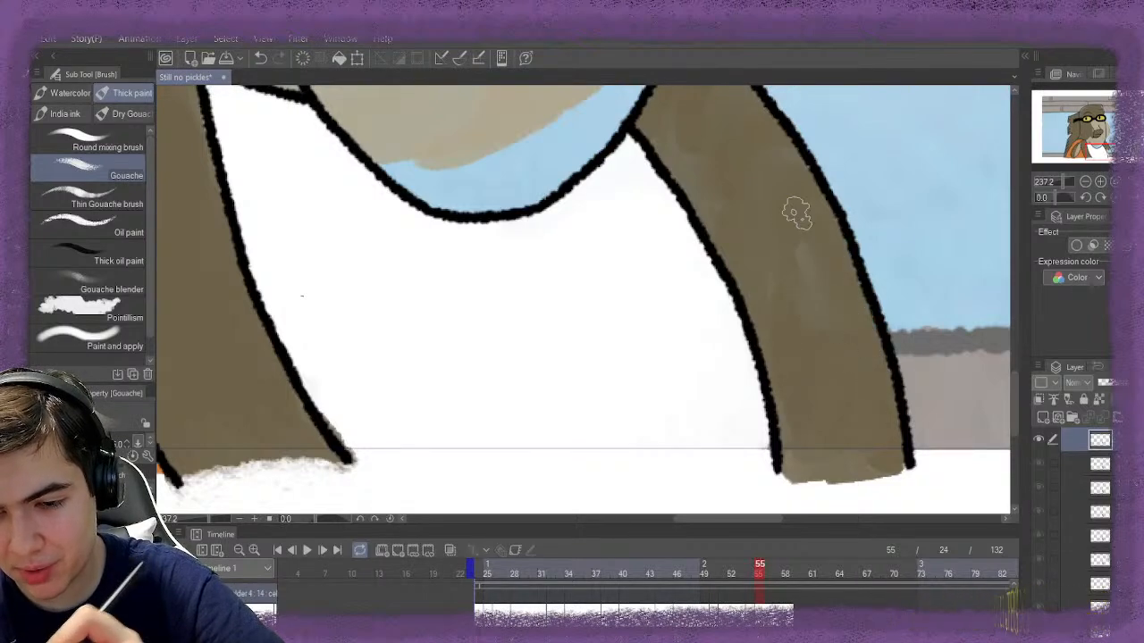
pyautogui.moveTo(792, 217); pyautogui.dragTo(782, 237)
pyautogui.moveTo(827, 338)
pyautogui.mouseDown()
pyautogui.moveTo(843, 428)
pyautogui.moveTo(887, 443)
pyautogui.moveTo(897, 461)
pyautogui.moveTo(796, 454)
pyautogui.moveTo(796, 466)
pyautogui.moveTo(855, 462)
pyautogui.mouseUp()
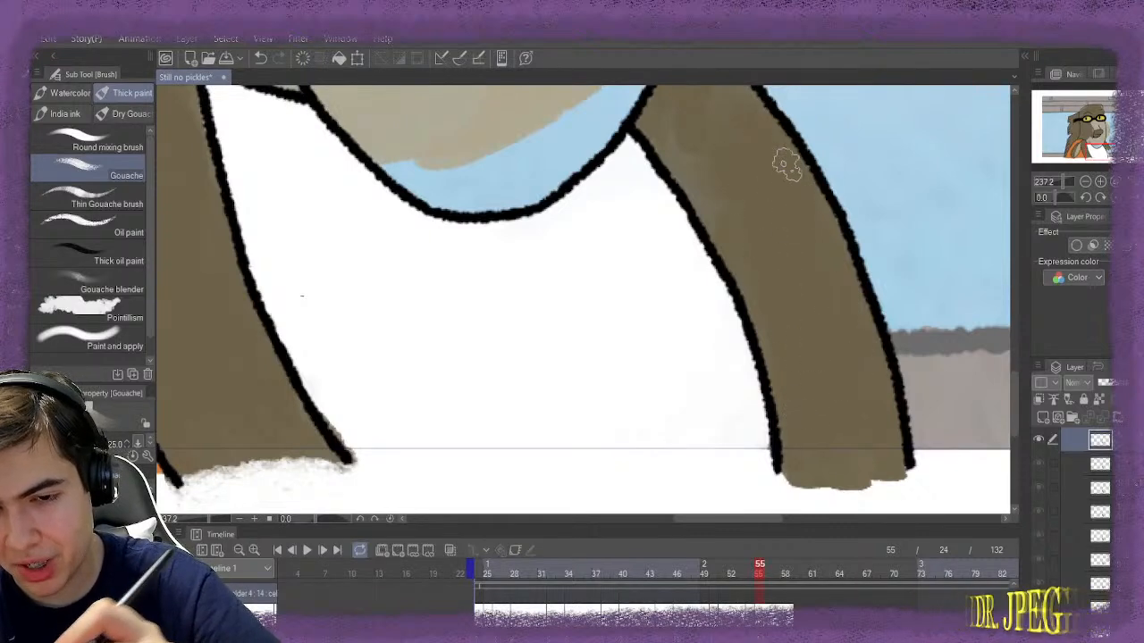
# Clean up the strip's edges on frame 55 with the Hard eraser and trim the brown overspill below its lower end
pyautogui.scroll(5, 970, 426)
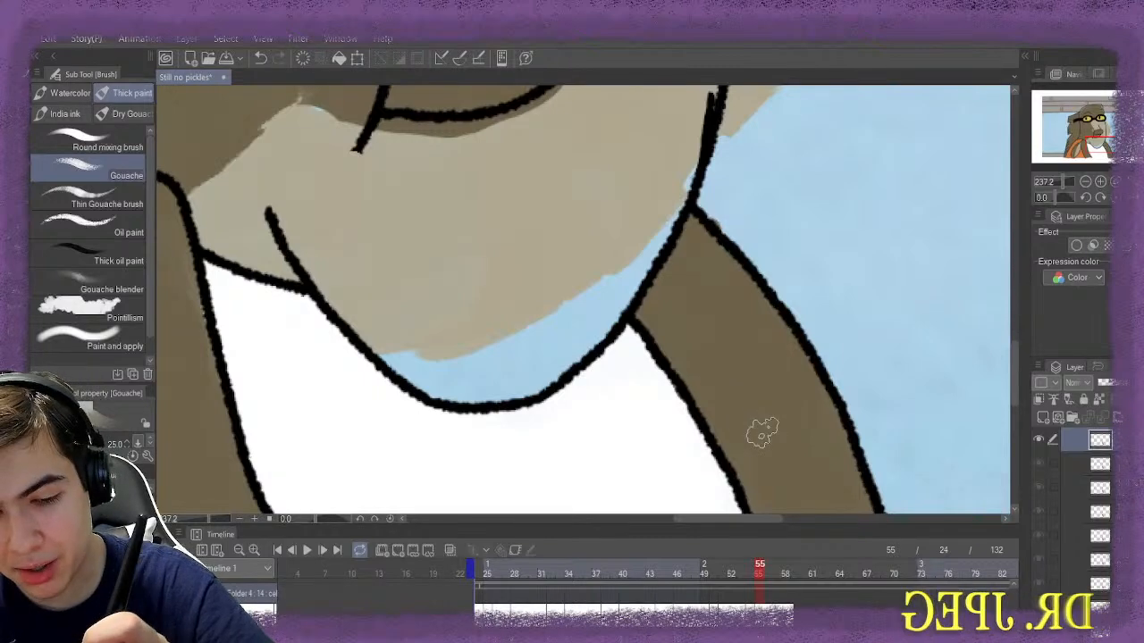
pyautogui.press('e')
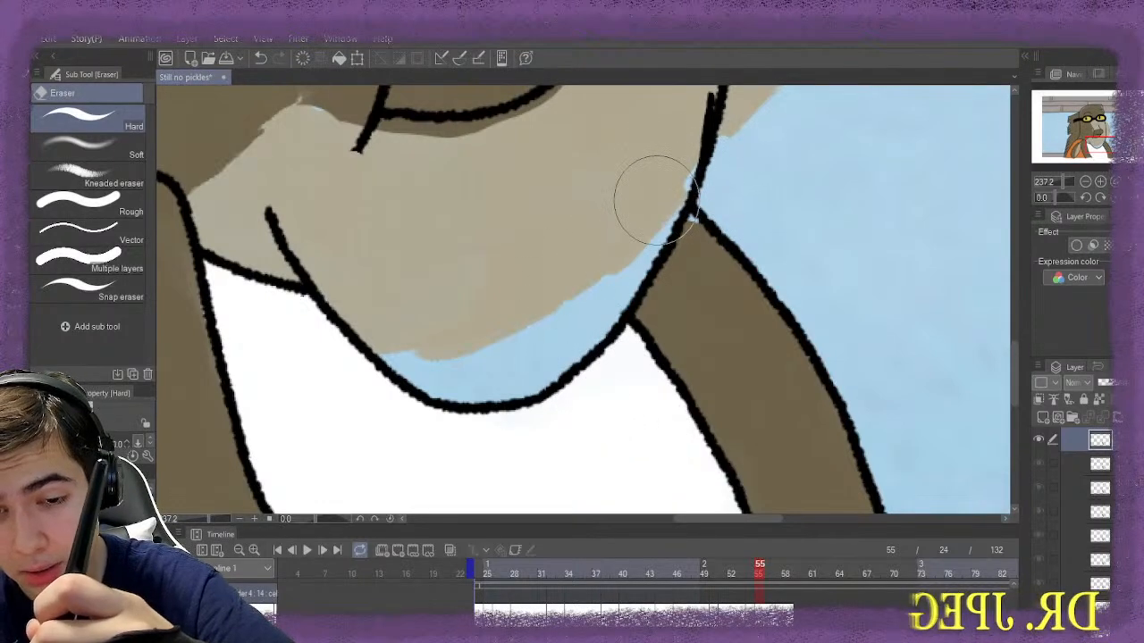
pyautogui.hotkey('ctrl', 'z')
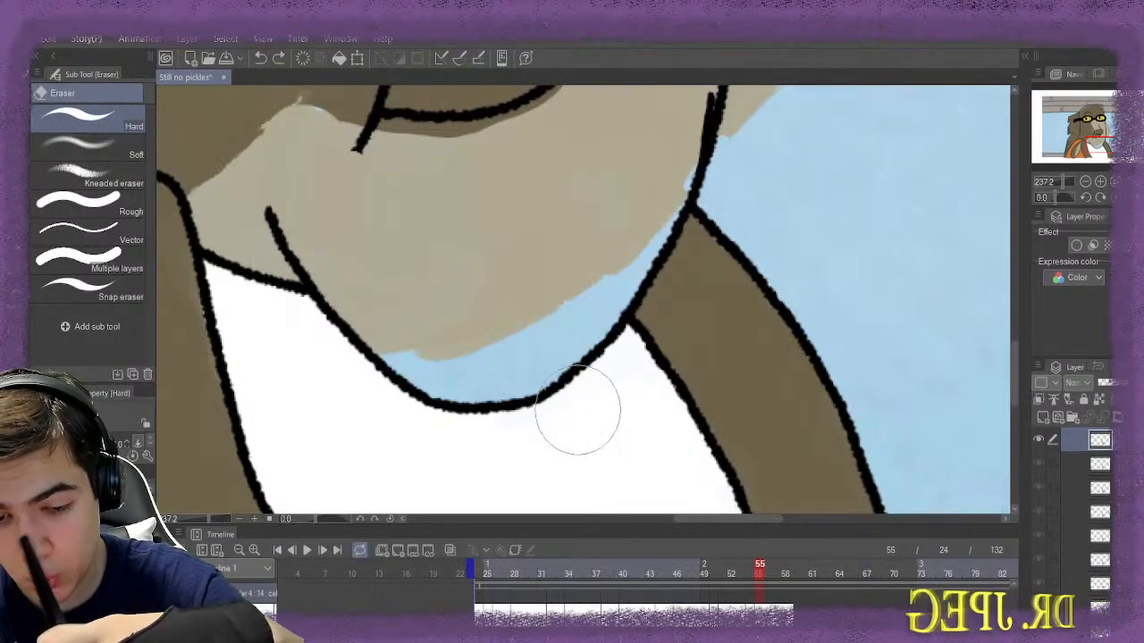
pyautogui.moveTo(638, 427); pyautogui.dragTo(642, 418)
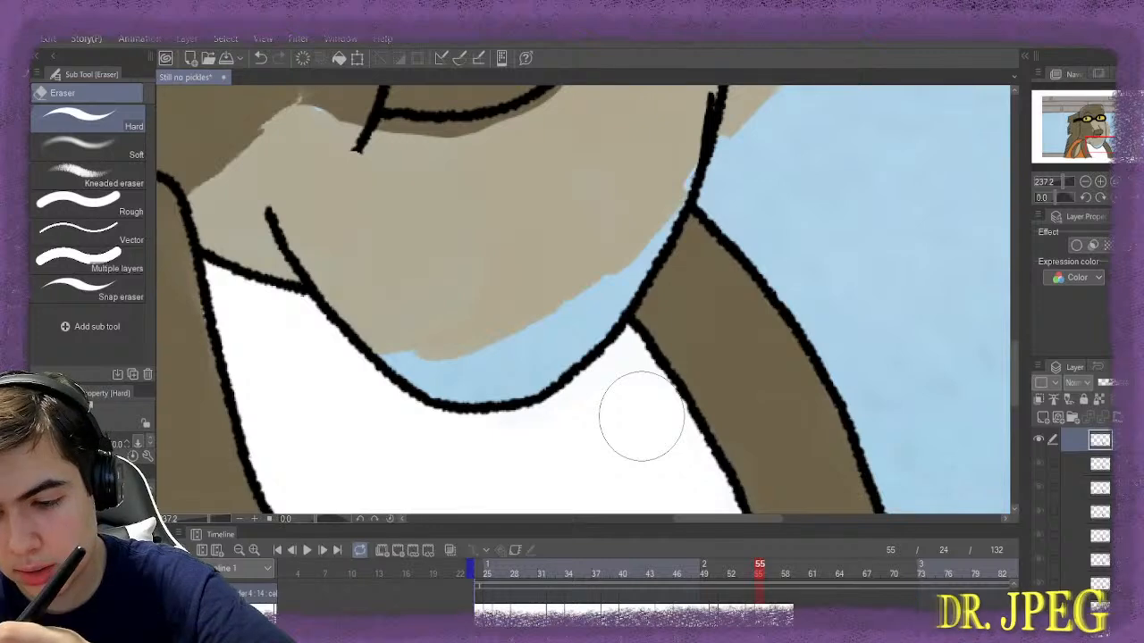
pyautogui.scroll(-6, 642, 416)
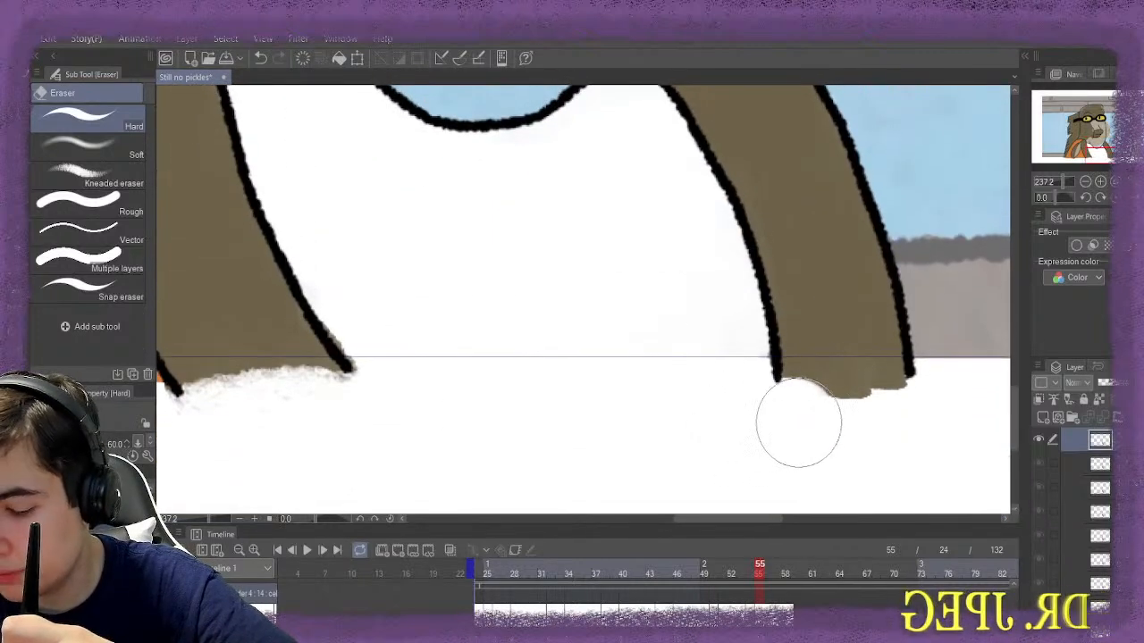
pyautogui.moveTo(798, 423); pyautogui.dragTo(911, 420)
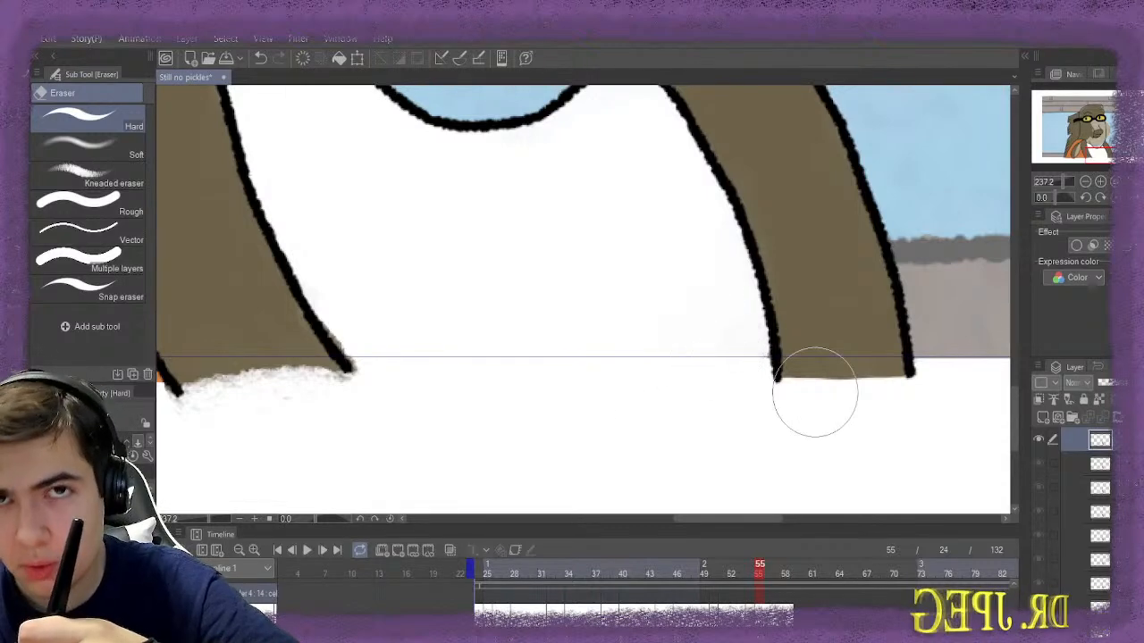
# Extend the brown fill slightly below the strip's lower outline ends on frame 55 with the Gouache brush
pyautogui.press('b')
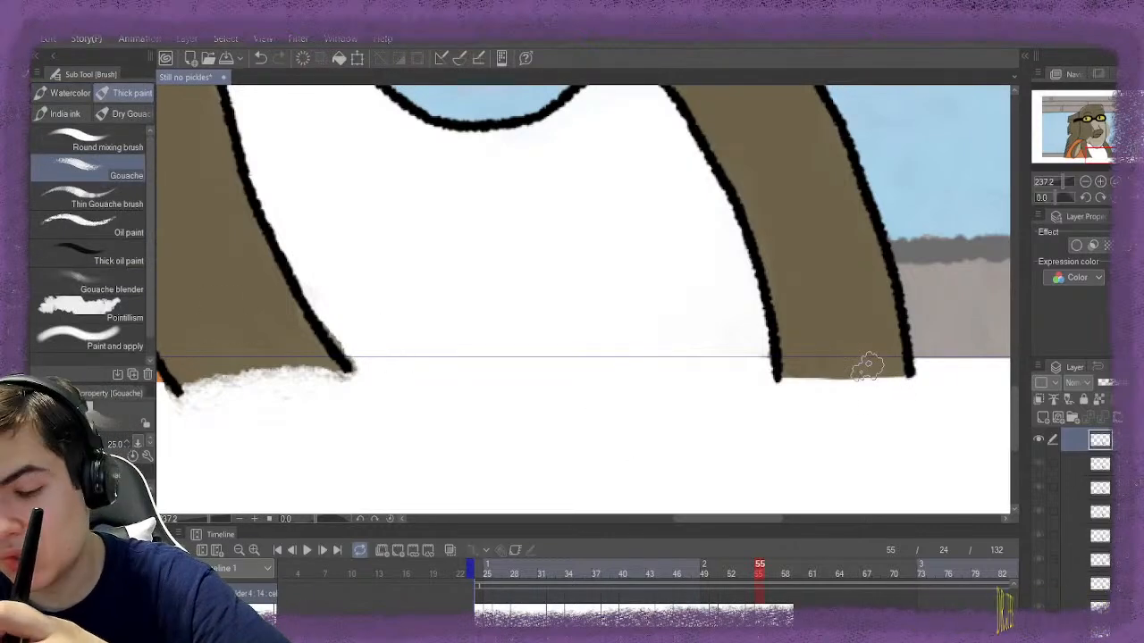
pyautogui.moveTo(891, 364)
pyautogui.mouseDown()
pyautogui.moveTo(795, 373)
pyautogui.moveTo(872, 375)
pyautogui.mouseUp()
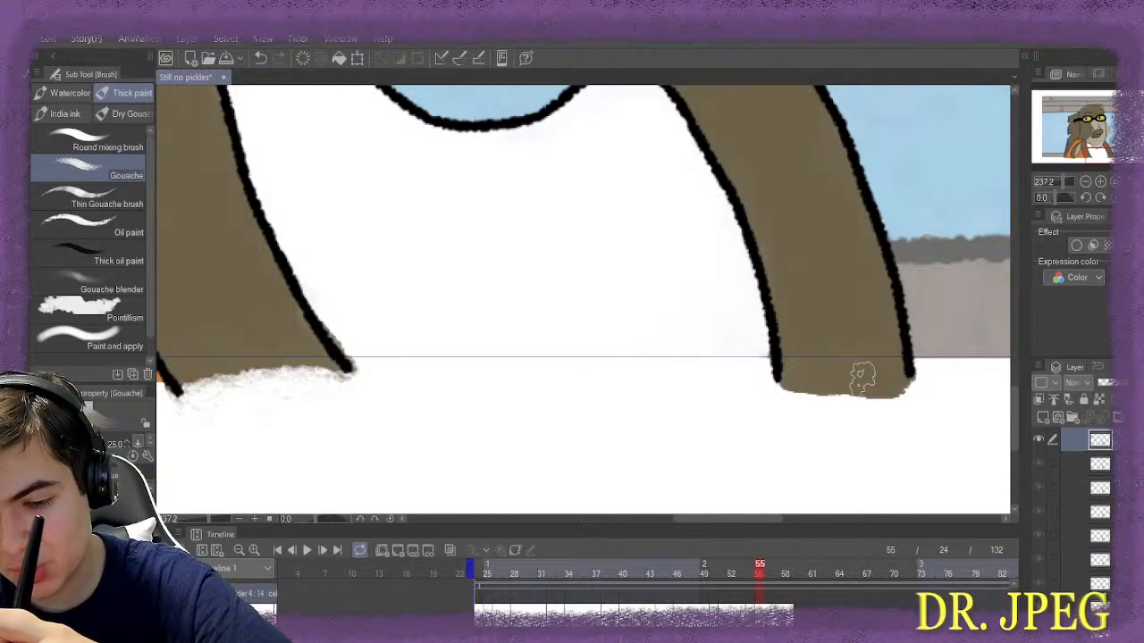
pyautogui.moveTo(861, 377); pyautogui.dragTo(800, 383)
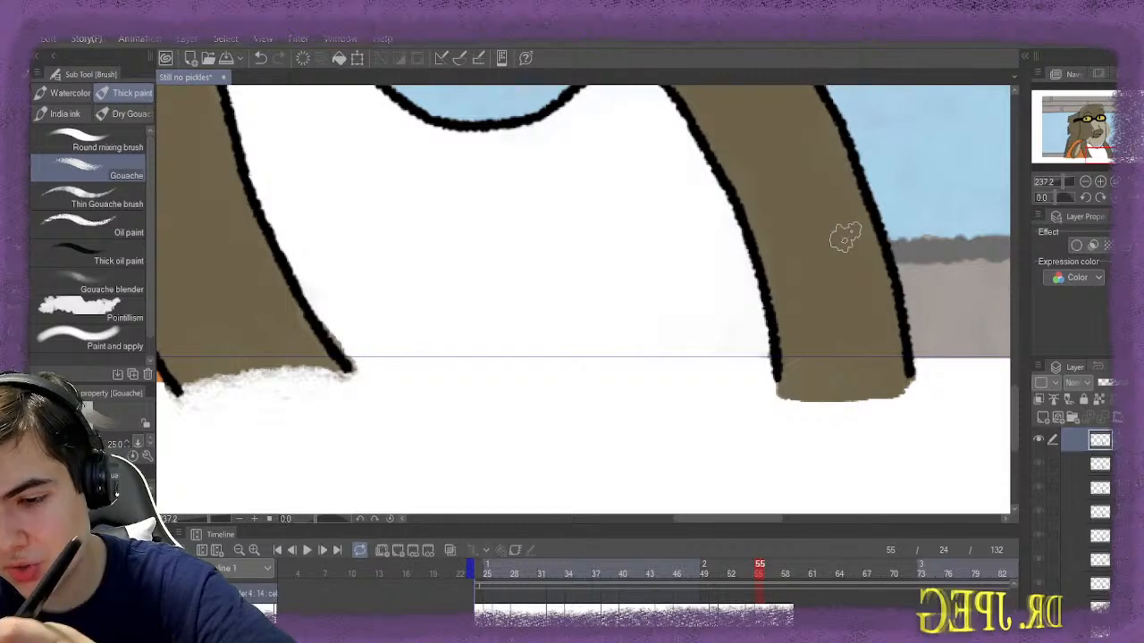
pyautogui.scroll(5, 792, 367)
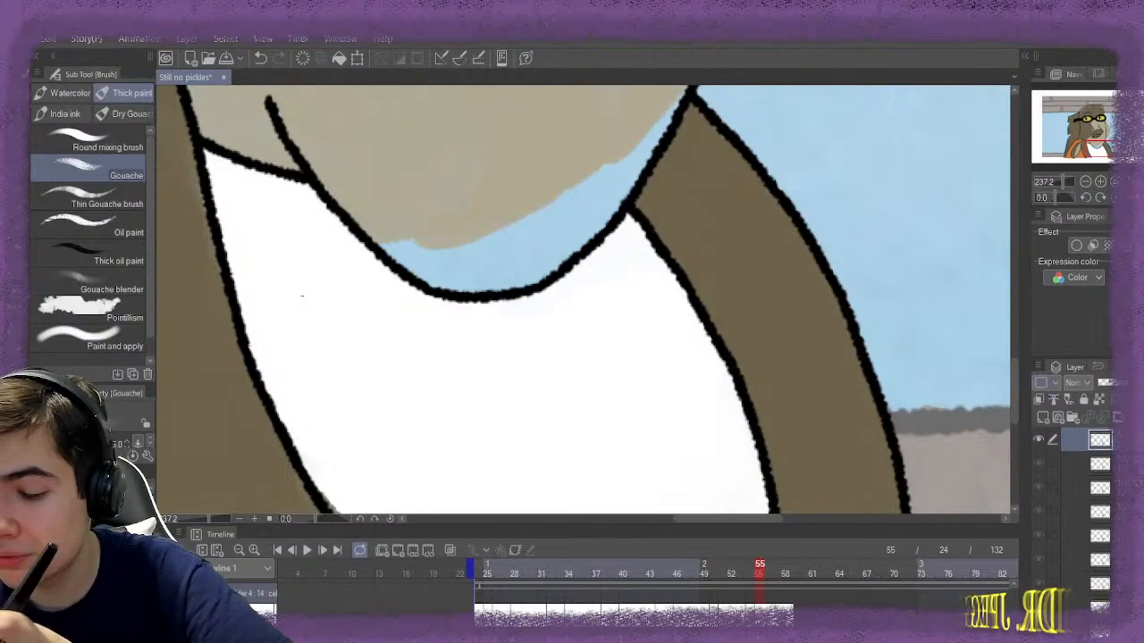
pyautogui.scroll(-3, 889, 420)
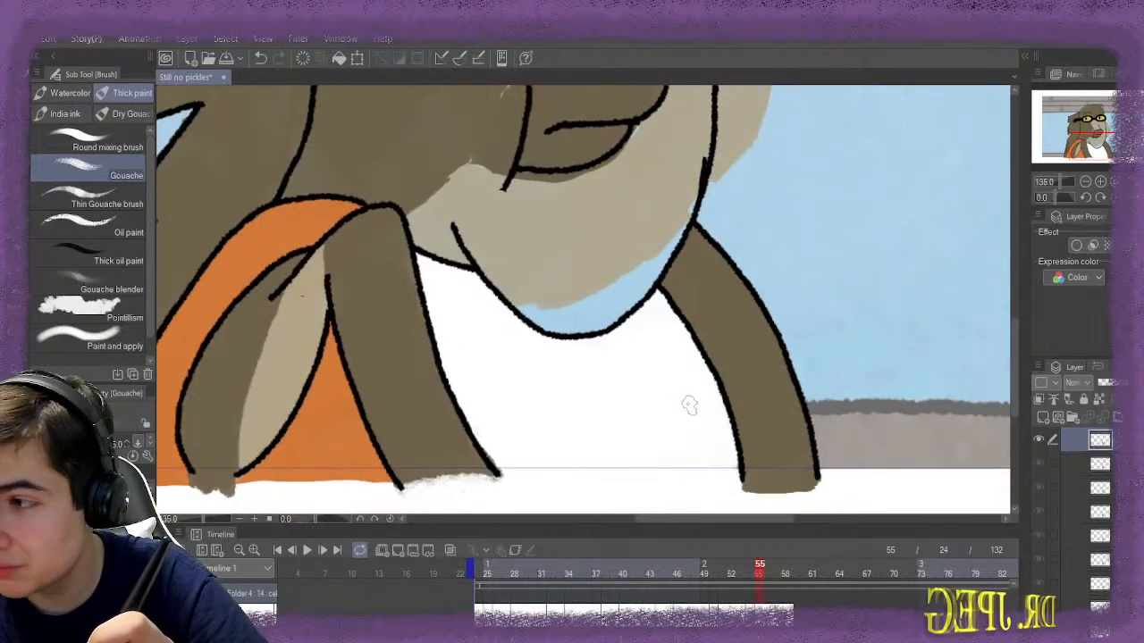
# Add a new animation cel at frame 57 for the strip's brown fill
pyautogui.scroll(1, 689, 404)
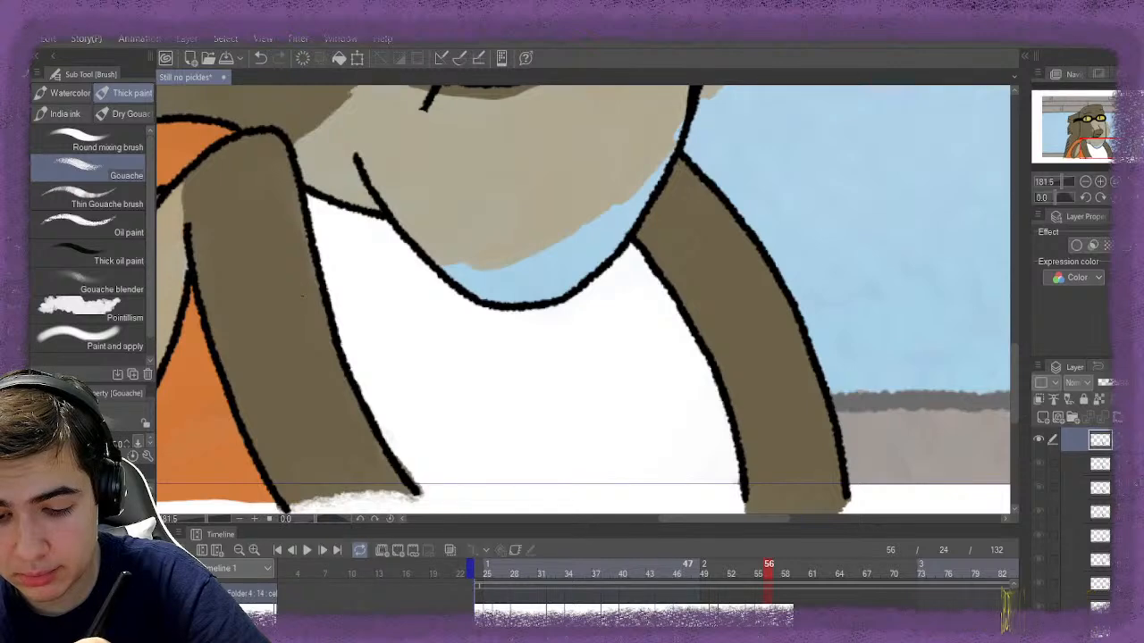
pyautogui.press('Right')
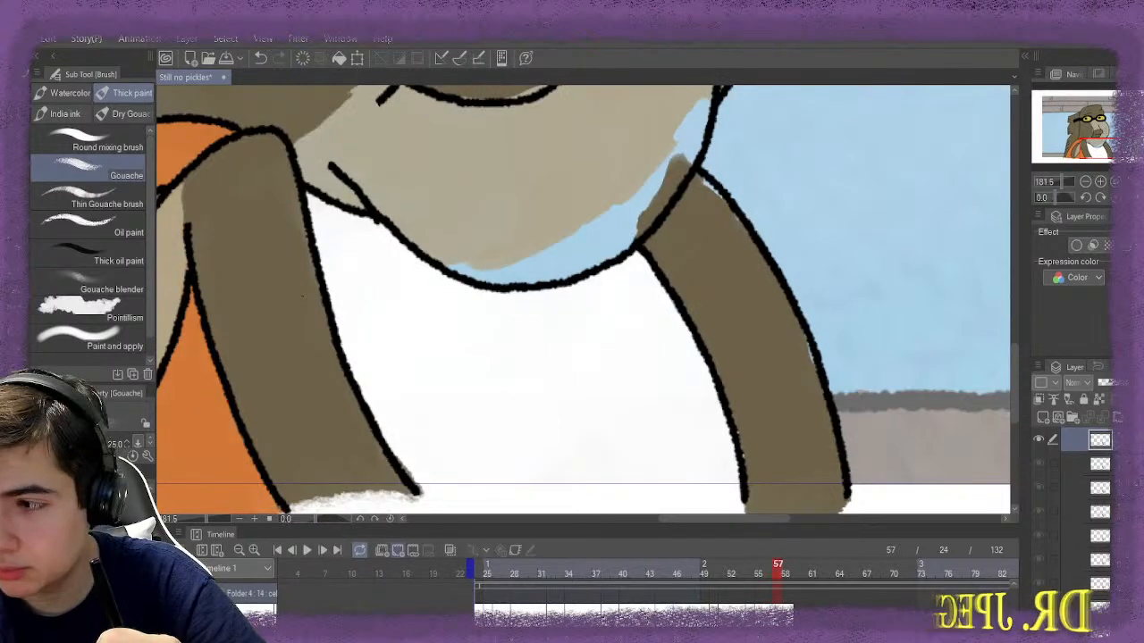
pyautogui.hotkey('alt', 'n')
# Paint the strip brown from the chin outline down past its lower end on frame 57 with the Gouache brush
pyautogui.moveTo(1014, 382); pyautogui.dragTo(1014, 398)
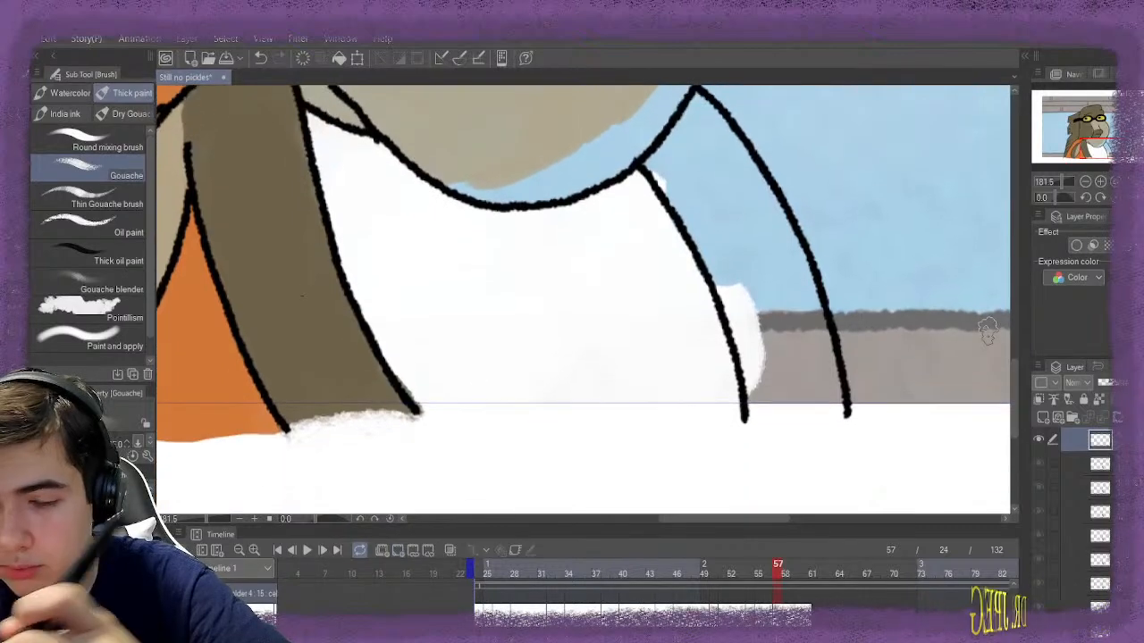
pyautogui.scroll(2, 687, 160)
pyautogui.scroll(-1, 699, 127)
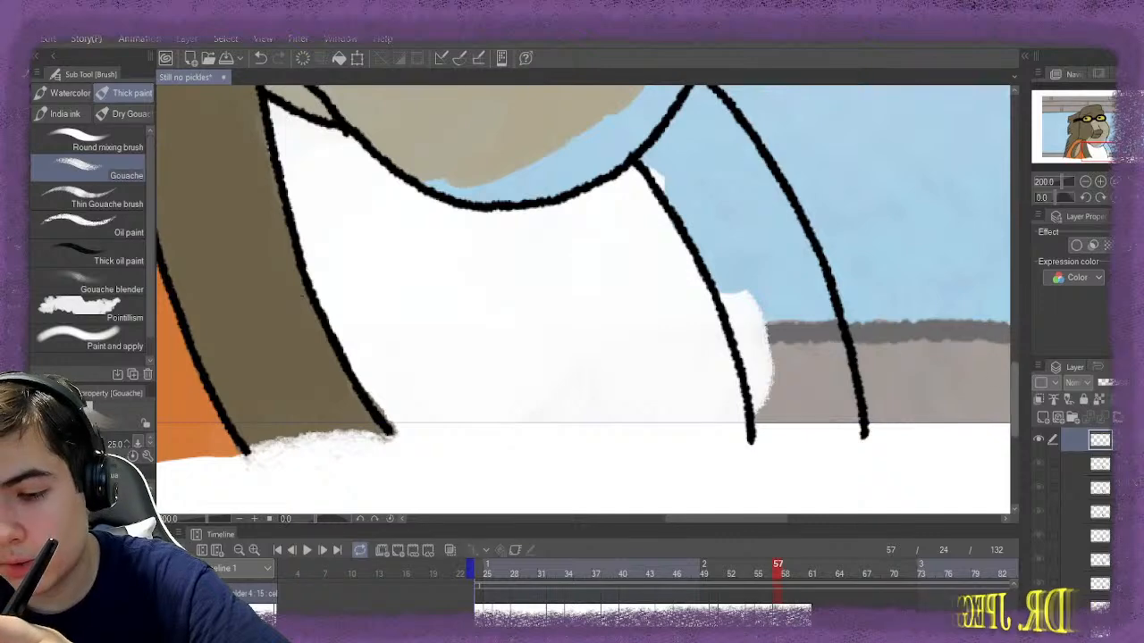
pyautogui.moveTo(1014, 392); pyautogui.dragTo(1014, 376)
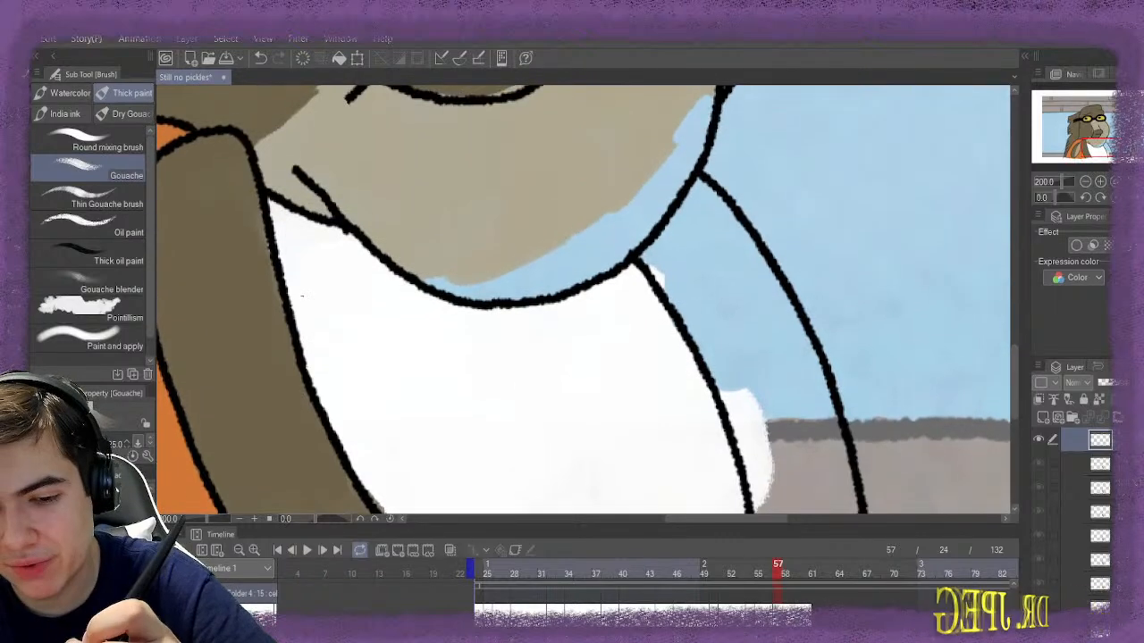
pyautogui.moveTo(653, 257)
pyautogui.mouseDown()
pyautogui.moveTo(698, 192)
pyautogui.moveTo(716, 212)
pyautogui.moveTo(709, 192)
pyautogui.moveTo(734, 236)
pyautogui.moveTo(715, 216)
pyautogui.moveTo(662, 275)
pyautogui.moveTo(685, 290)
pyautogui.moveTo(710, 335)
pyautogui.moveTo(707, 295)
pyautogui.moveTo(740, 361)
pyautogui.moveTo(750, 341)
pyautogui.moveTo(727, 263)
pyautogui.moveTo(677, 244)
pyautogui.moveTo(758, 293)
pyautogui.moveTo(760, 270)
pyautogui.moveTo(780, 313)
pyautogui.moveTo(755, 247)
pyautogui.moveTo(736, 219)
pyautogui.moveTo(722, 292)
pyautogui.moveTo(759, 409)
pyautogui.moveTo(727, 362)
pyautogui.mouseUp()
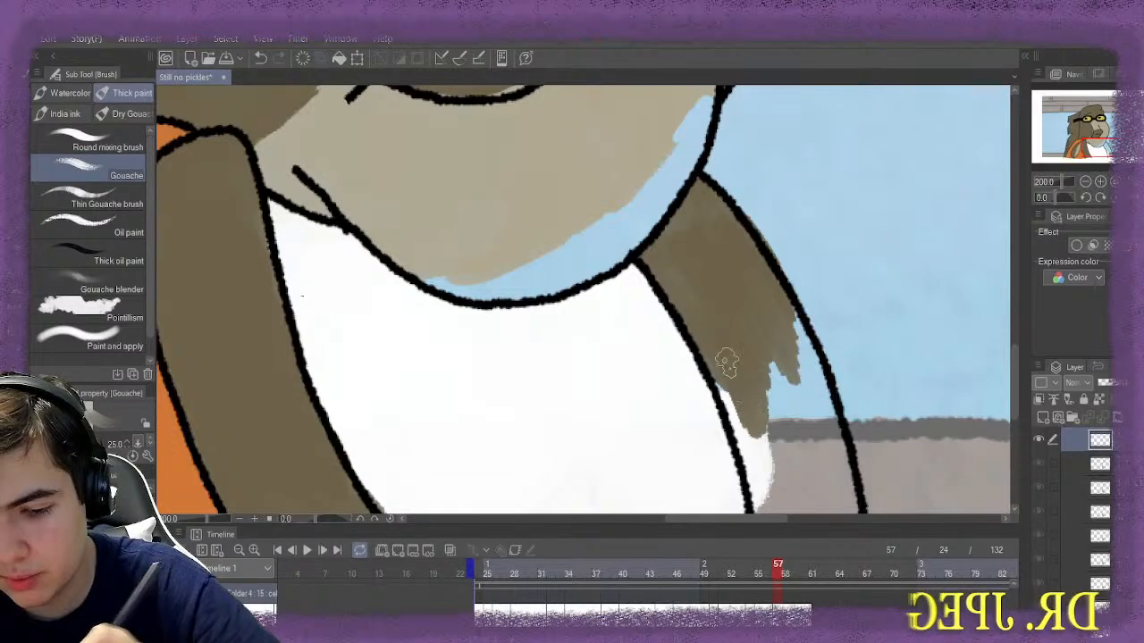
pyautogui.scroll(-3, 301, 296)
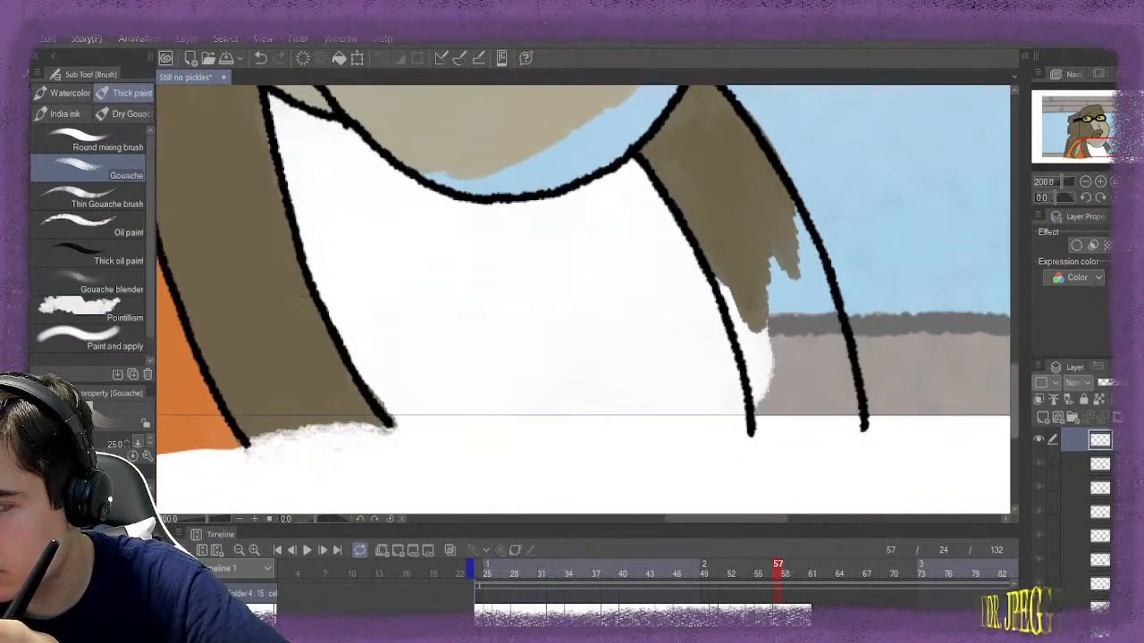
pyautogui.moveTo(728, 288)
pyautogui.mouseDown()
pyautogui.moveTo(778, 413)
pyautogui.moveTo(852, 424)
pyautogui.moveTo(801, 416)
pyautogui.moveTo(852, 417)
pyautogui.moveTo(802, 405)
pyautogui.moveTo(755, 280)
pyautogui.moveTo(764, 320)
pyautogui.moveTo(756, 284)
pyautogui.moveTo(771, 335)
pyautogui.moveTo(763, 298)
pyautogui.moveTo(805, 341)
pyautogui.moveTo(813, 371)
pyautogui.moveTo(787, 284)
pyautogui.moveTo(806, 335)
pyautogui.moveTo(805, 230)
pyautogui.moveTo(791, 209)
pyautogui.moveTo(808, 274)
pyautogui.moveTo(797, 259)
pyautogui.moveTo(847, 372)
pyautogui.moveTo(844, 404)
pyautogui.mouseUp()
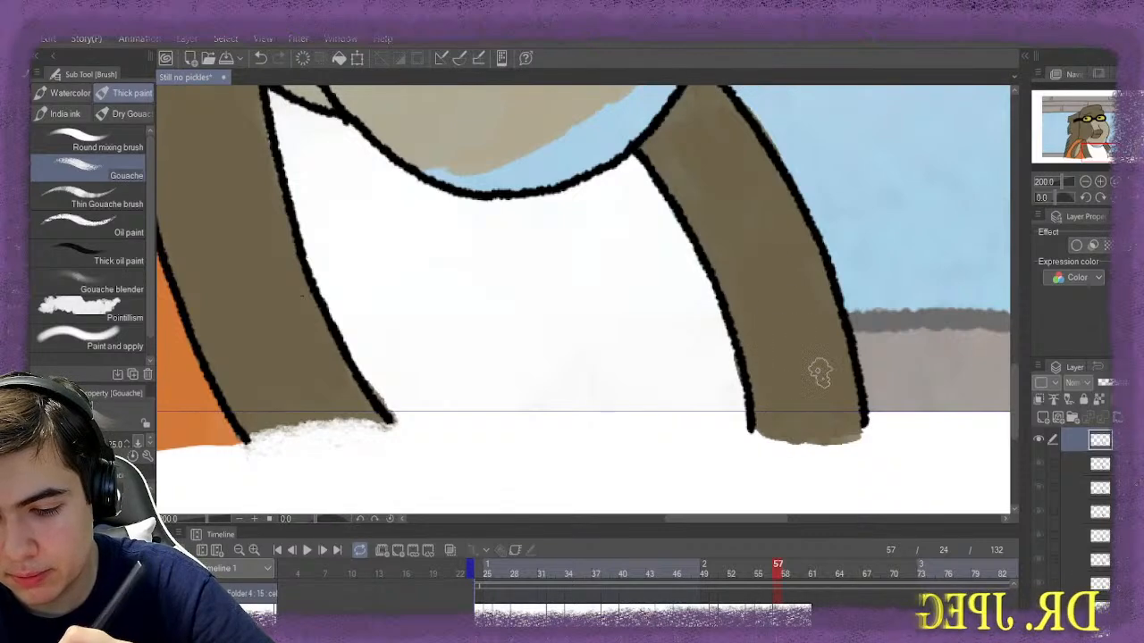
pyautogui.moveTo(845, 413); pyautogui.dragTo(828, 423)
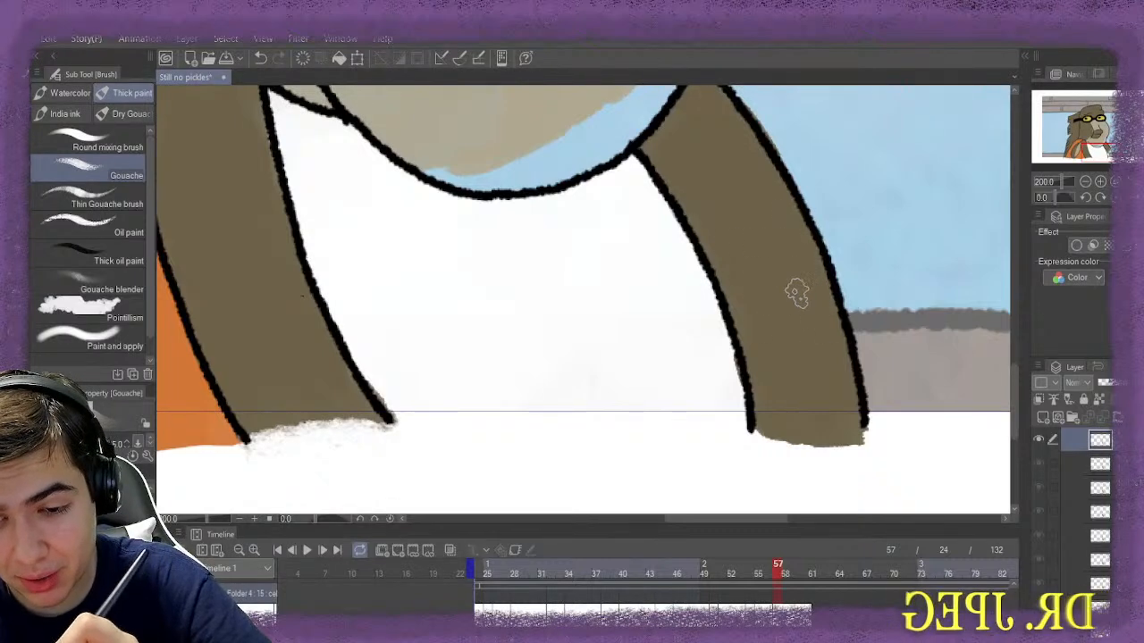
# Erase the brown spill outside the strip's side outlines on frame 57 with the Hard eraser
pyautogui.press('e')
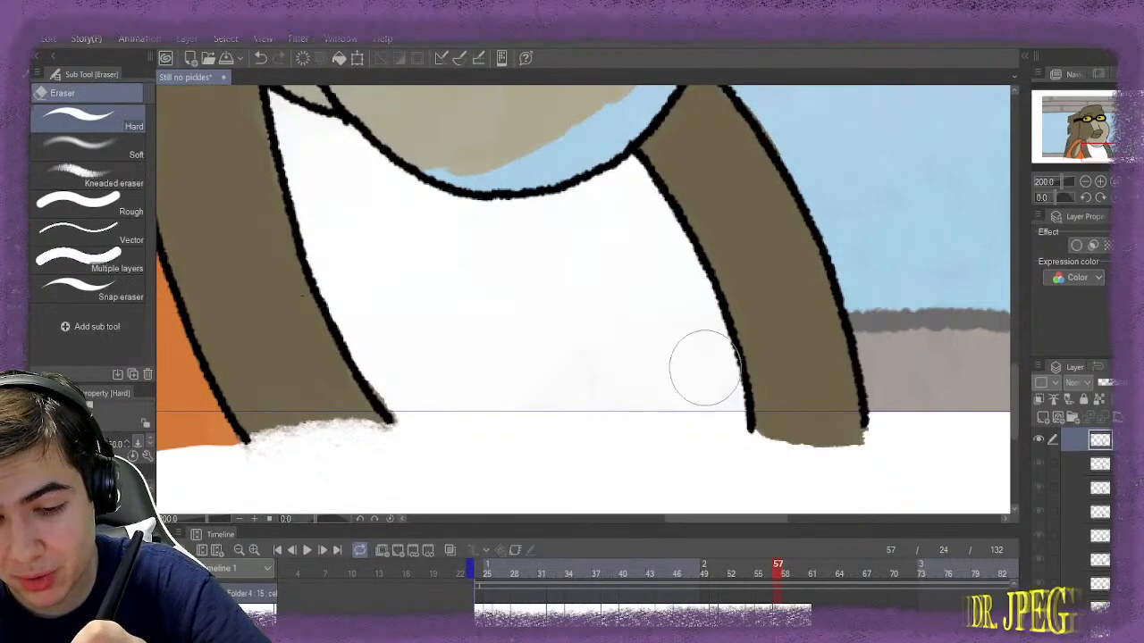
pyautogui.scroll(2, 582, 300)
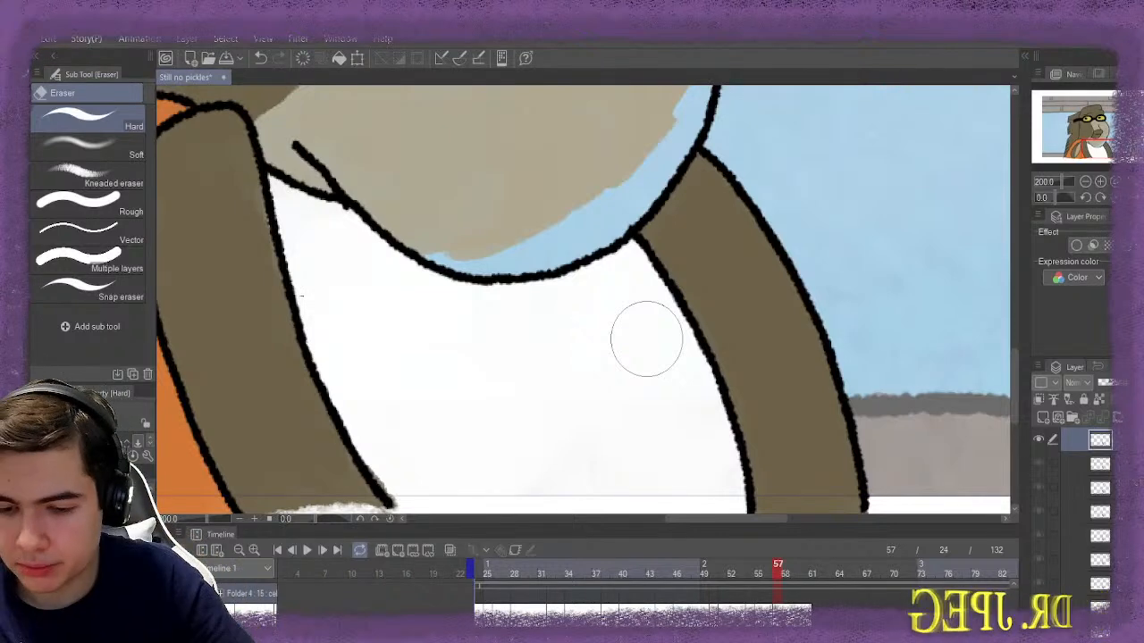
pyautogui.scroll(-2, 582, 300)
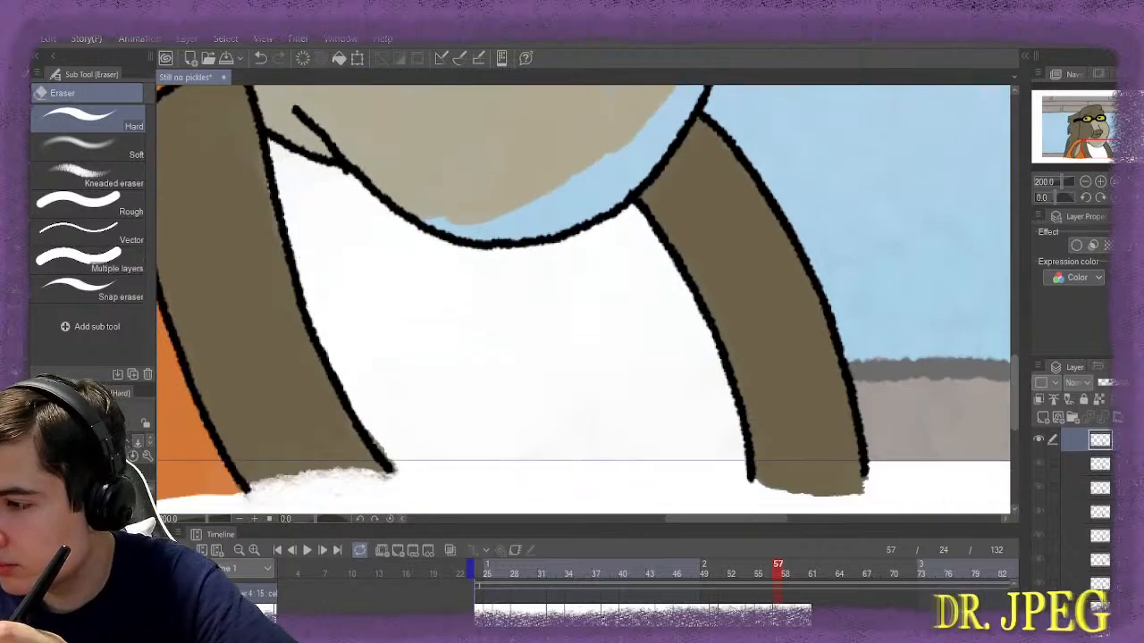
pyautogui.scroll(-5, 583, 288)
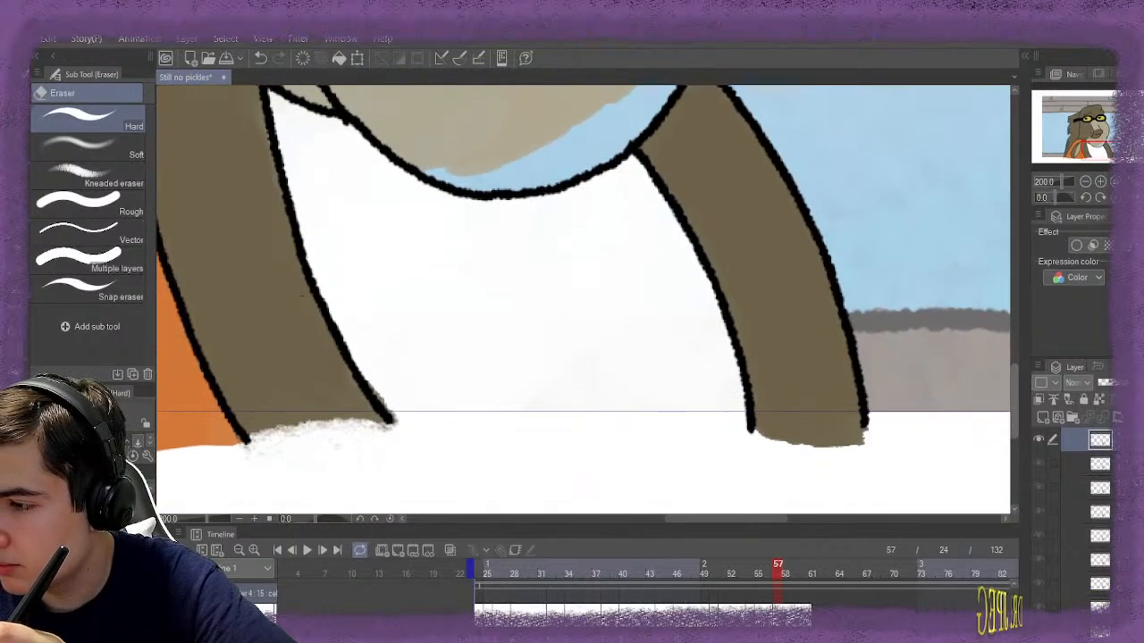
# Erase the brown overhang below the strip's lower outline ends on frame 57 with the Hard eraser
pyautogui.scroll(5, 582, 288)
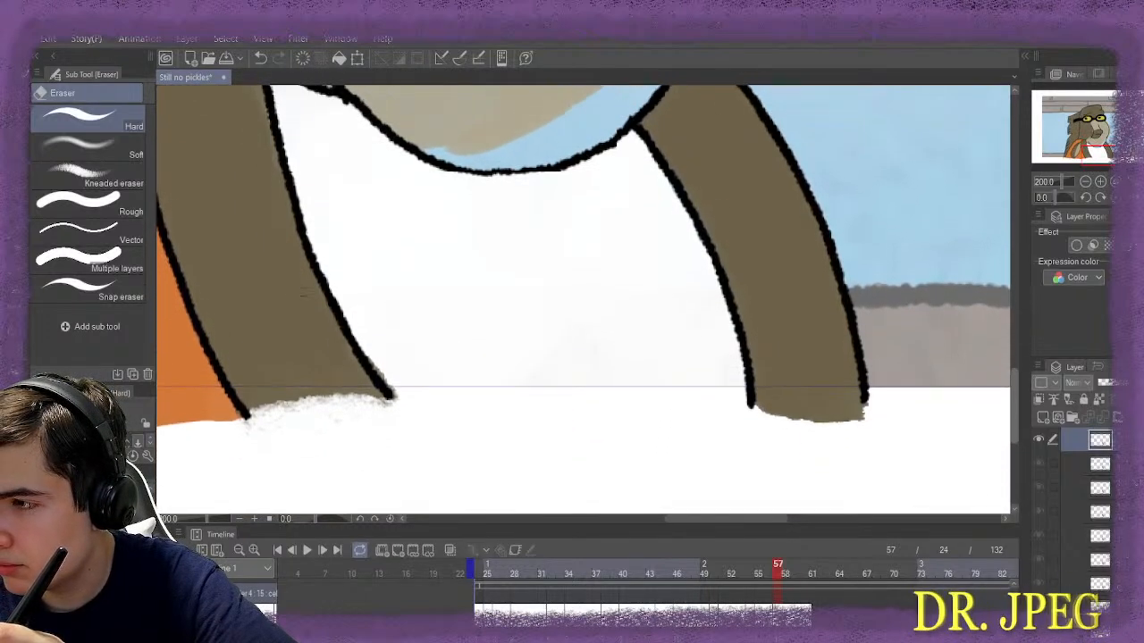
pyautogui.scroll(-1, 301, 294)
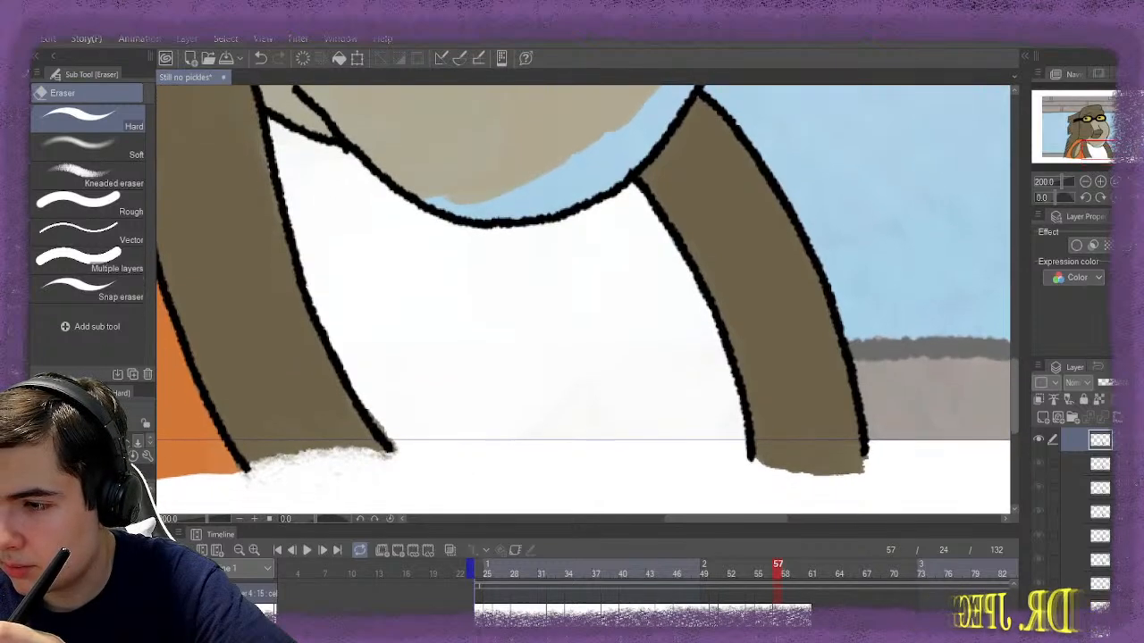
pyautogui.scroll(2, 301, 295)
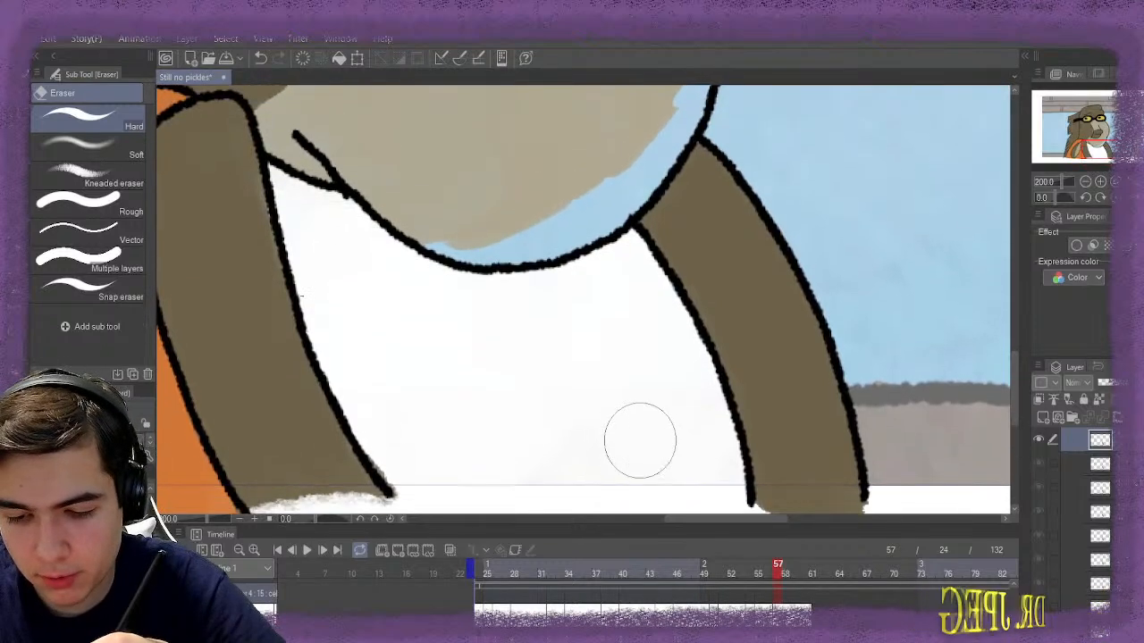
pyautogui.scroll(-5, 996, 384)
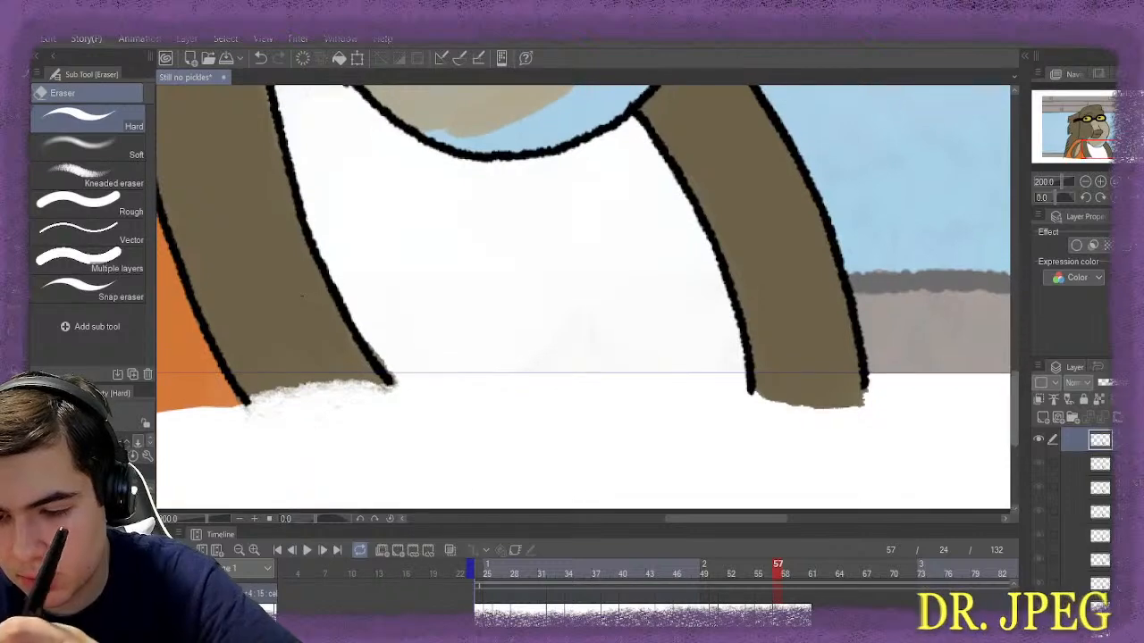
pyautogui.moveTo(855, 408); pyautogui.dragTo(711, 422)
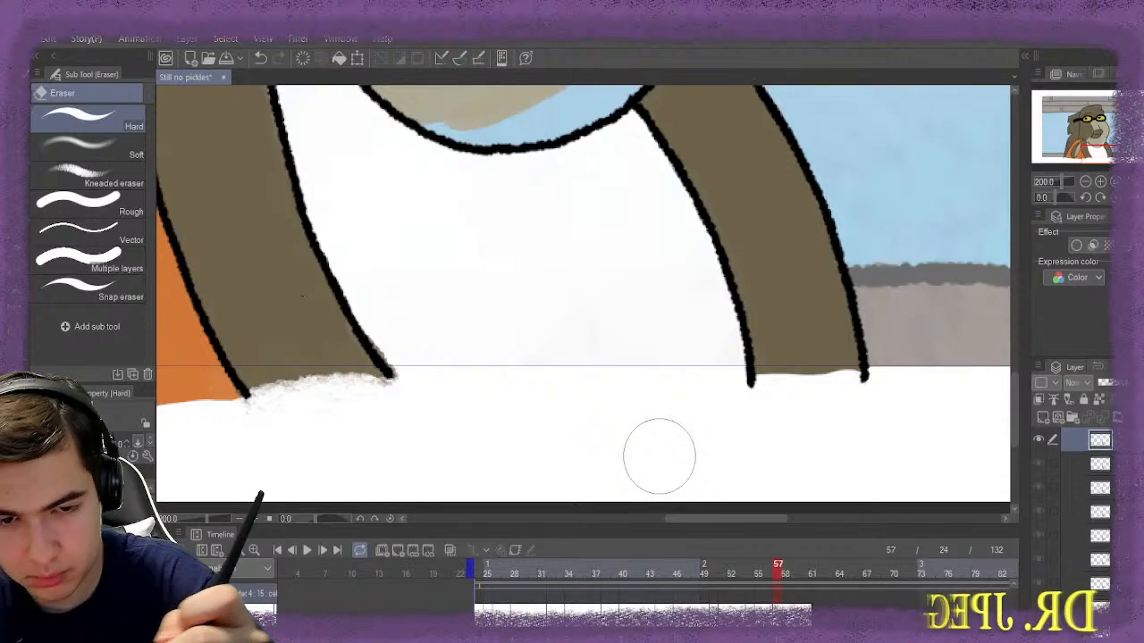
# Step through frames 57 to 61 to examine how the strip's brown fill fits the outlines down to its lower end
pyautogui.scroll(-2, 382, 288)
pyautogui.moveTo(381, 287); pyautogui.dragTo(381, 453)
pyautogui.moveTo(751, 518)
pyautogui.mouseDown()
pyautogui.moveTo(694, 518)
pyautogui.moveTo(724, 518)
pyautogui.mouseUp()
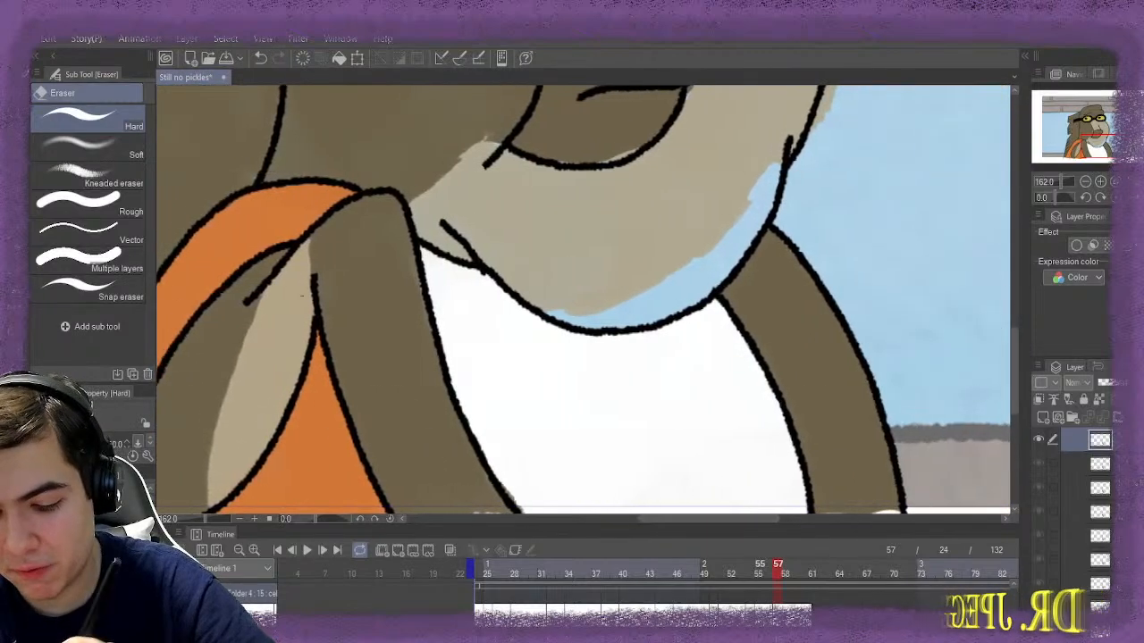
pyautogui.press('Right')
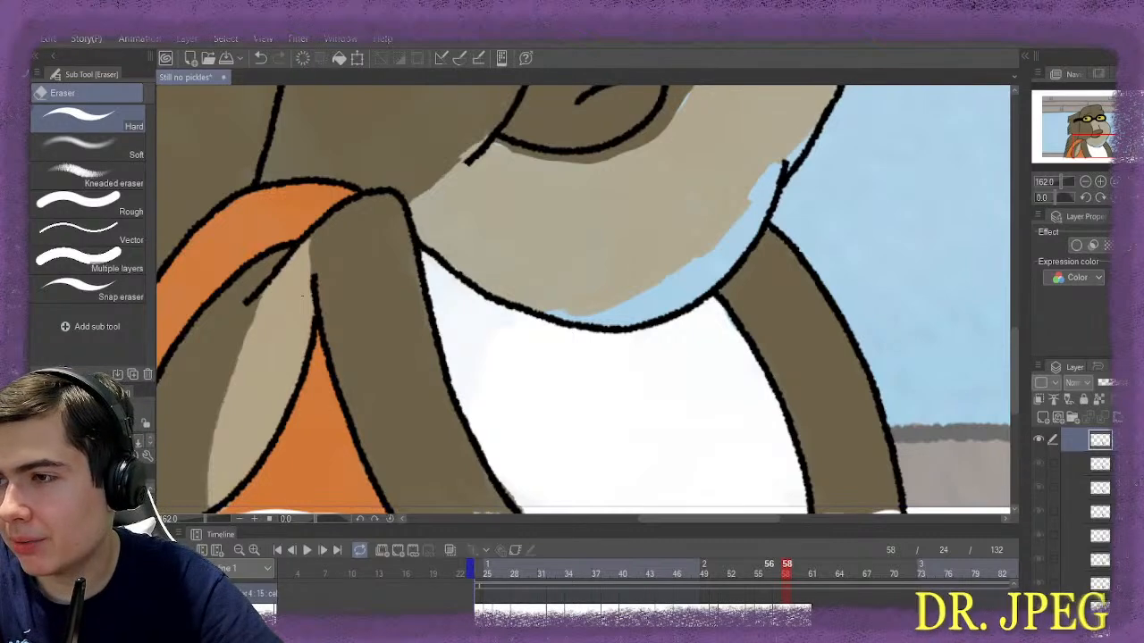
pyautogui.press('Right')
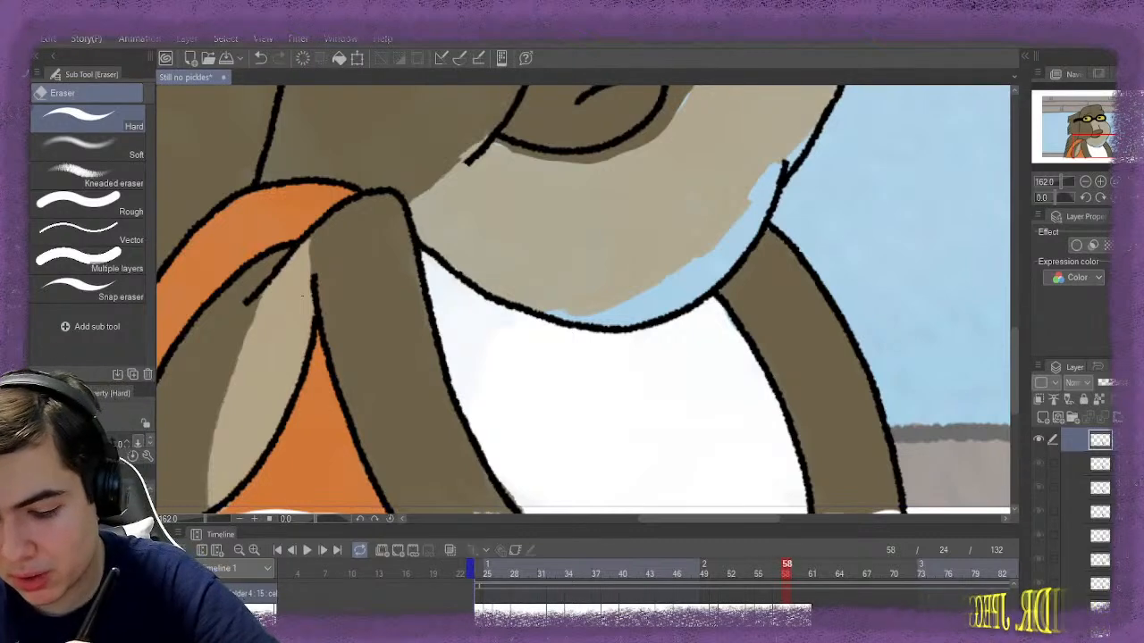
pyautogui.press('Left')
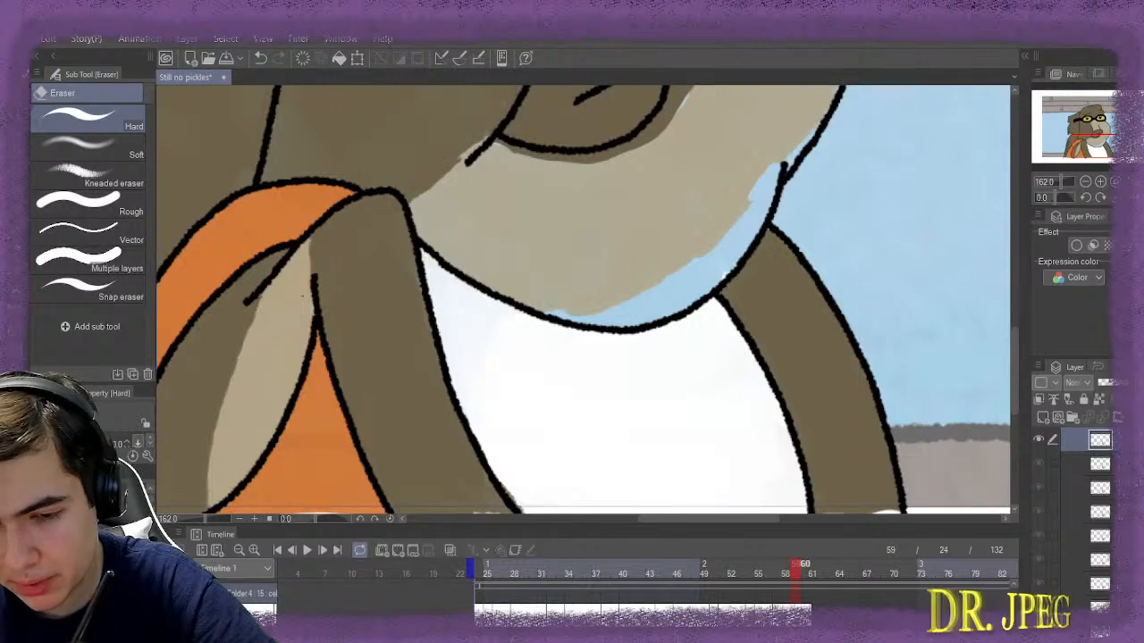
pyautogui.press('Right')
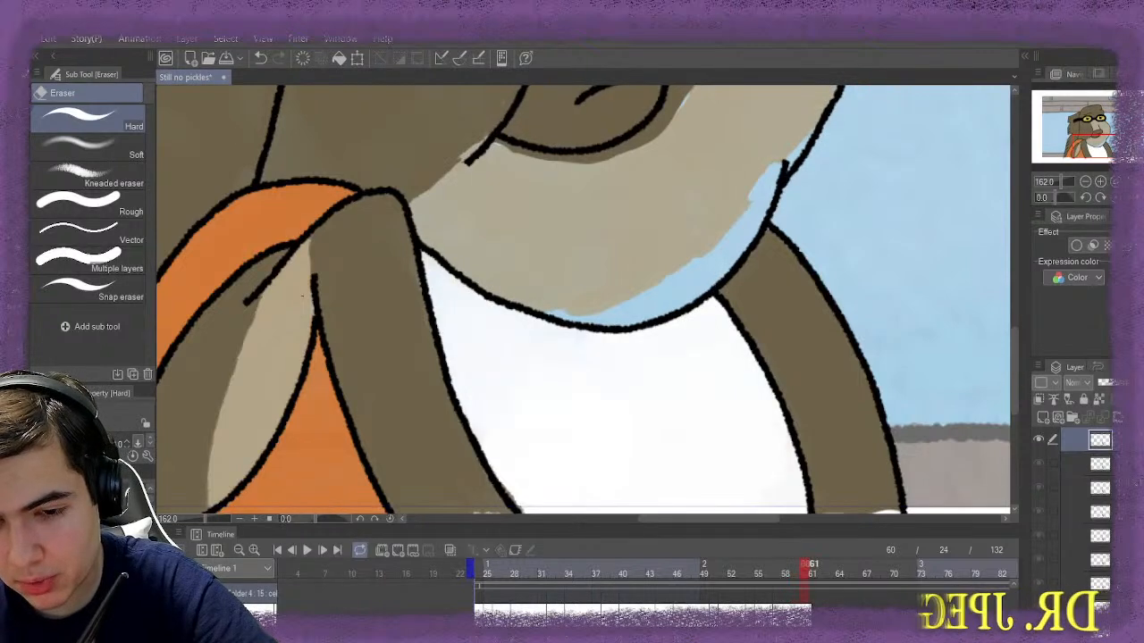
pyautogui.press('Left')
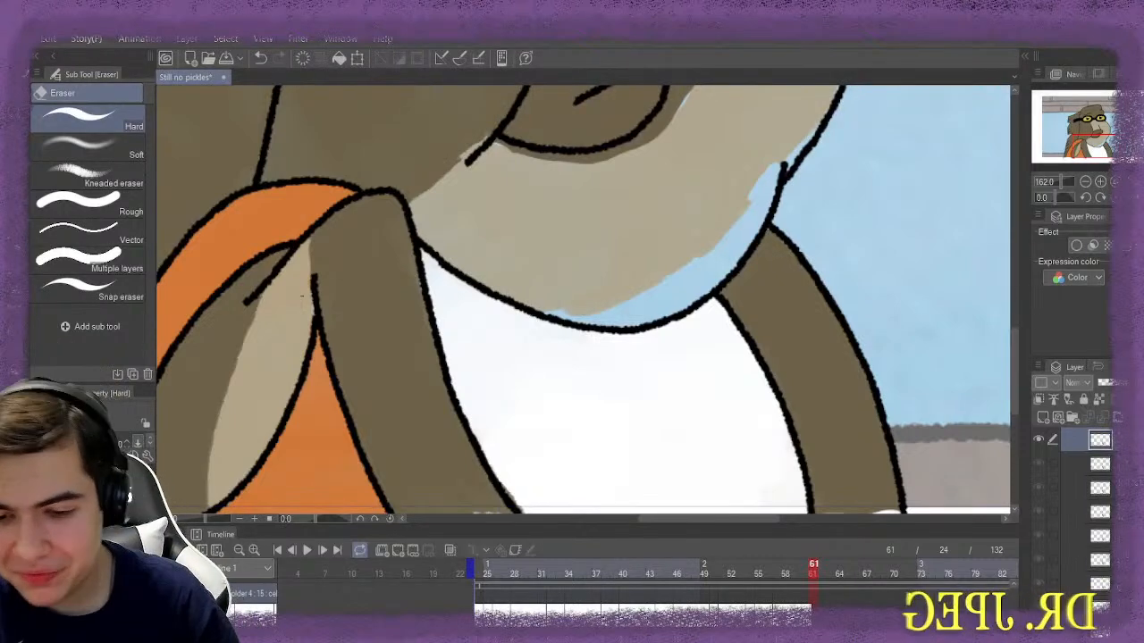
pyautogui.scroll(-2, 582, 299)
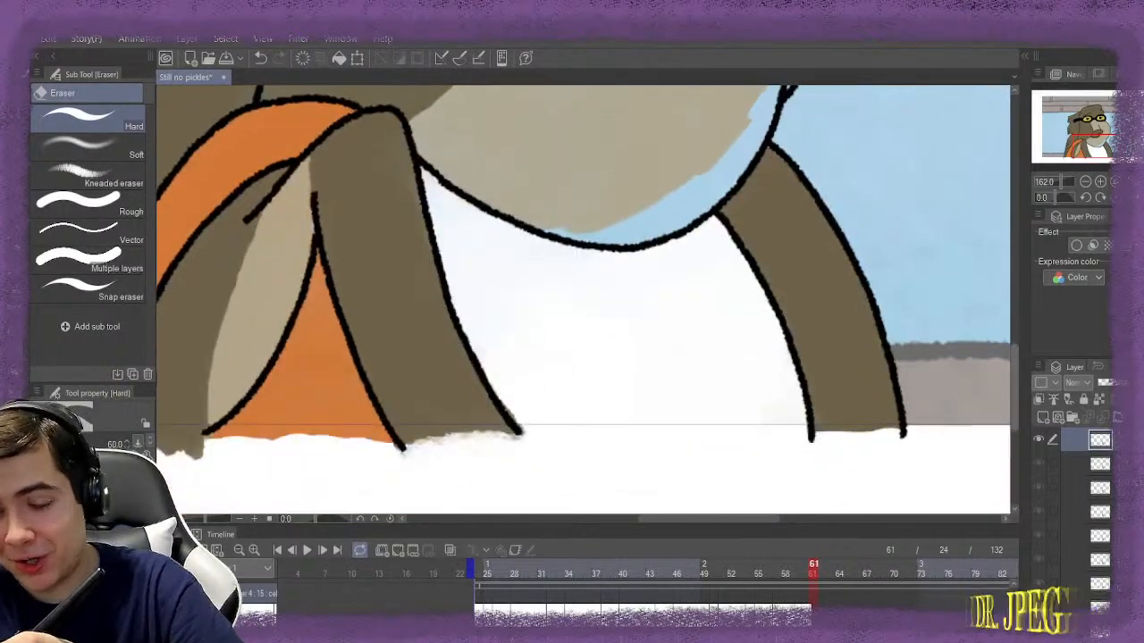
pyautogui.scroll(1, 994, 335)
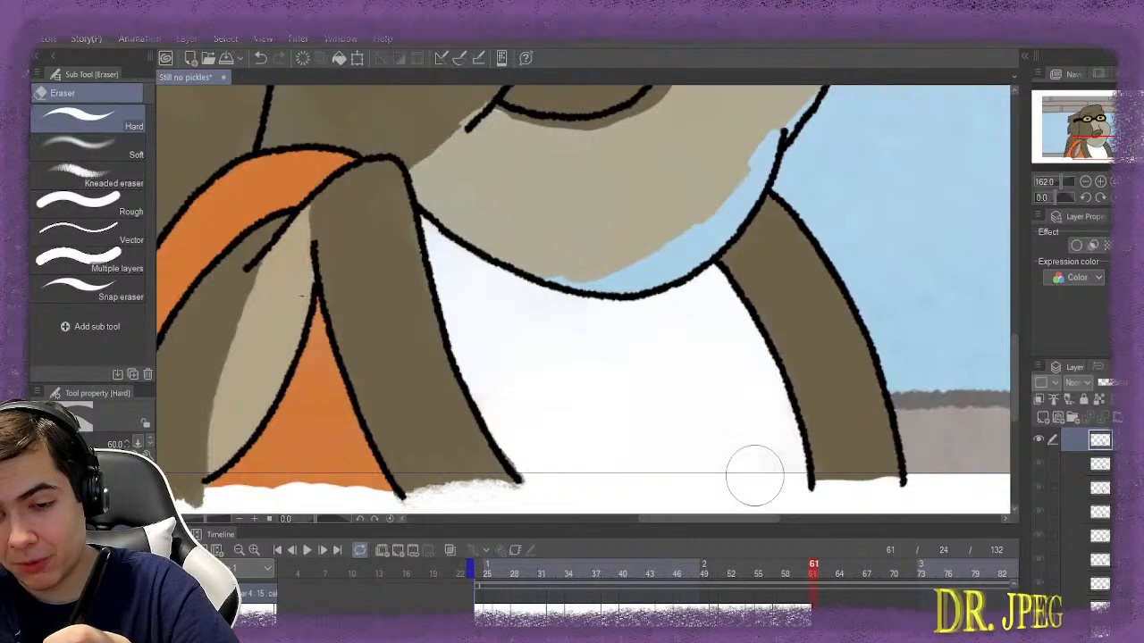
# Extend the strip's lower end with brown on frame 61 using the Gouache brush and trim its bottom edge with the Hard eraser
pyautogui.press('b')
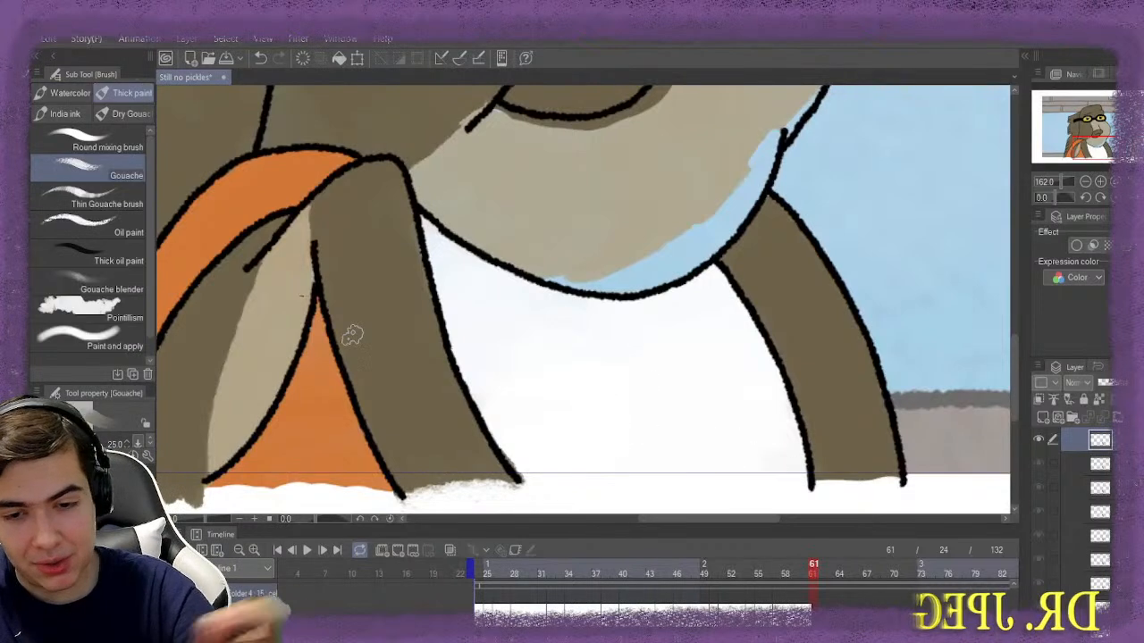
pyautogui.moveTo(852, 463)
pyautogui.mouseDown()
pyautogui.moveTo(899, 476)
pyautogui.moveTo(822, 475)
pyautogui.moveTo(888, 476)
pyautogui.mouseUp()
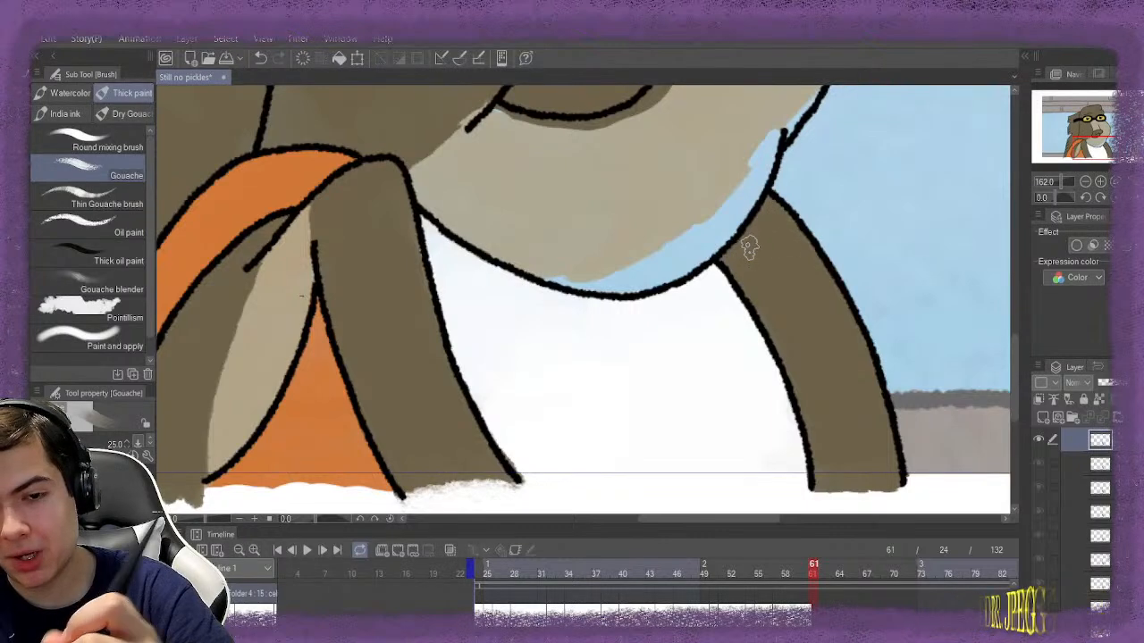
pyautogui.press('e')
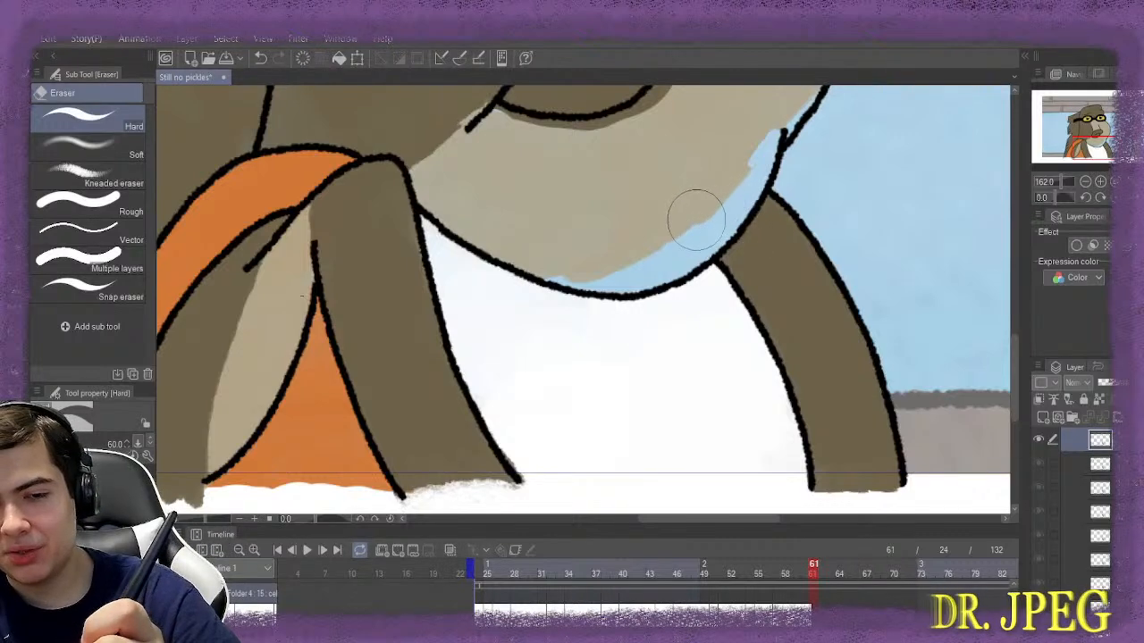
pyautogui.moveTo(685, 225); pyautogui.dragTo(695, 255)
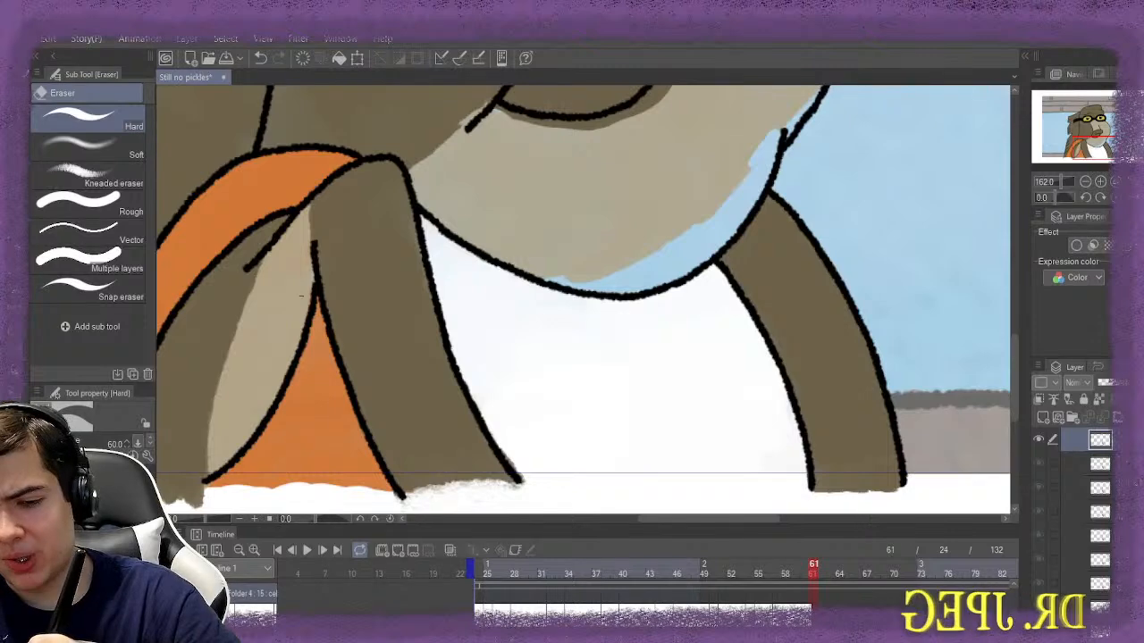
pyautogui.moveTo(820, 489)
pyautogui.mouseDown()
pyautogui.moveTo(825, 477)
pyautogui.moveTo(808, 491)
pyautogui.mouseUp()
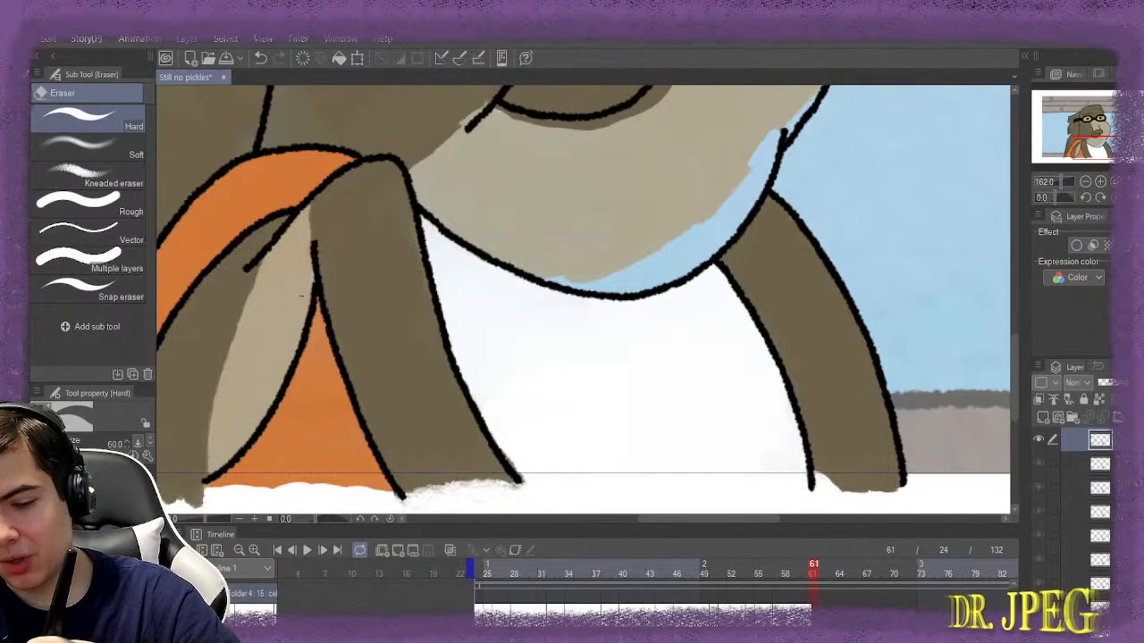
pyautogui.hotkey('ctrl', 'z')
pyautogui.scroll(-3, 582, 299)
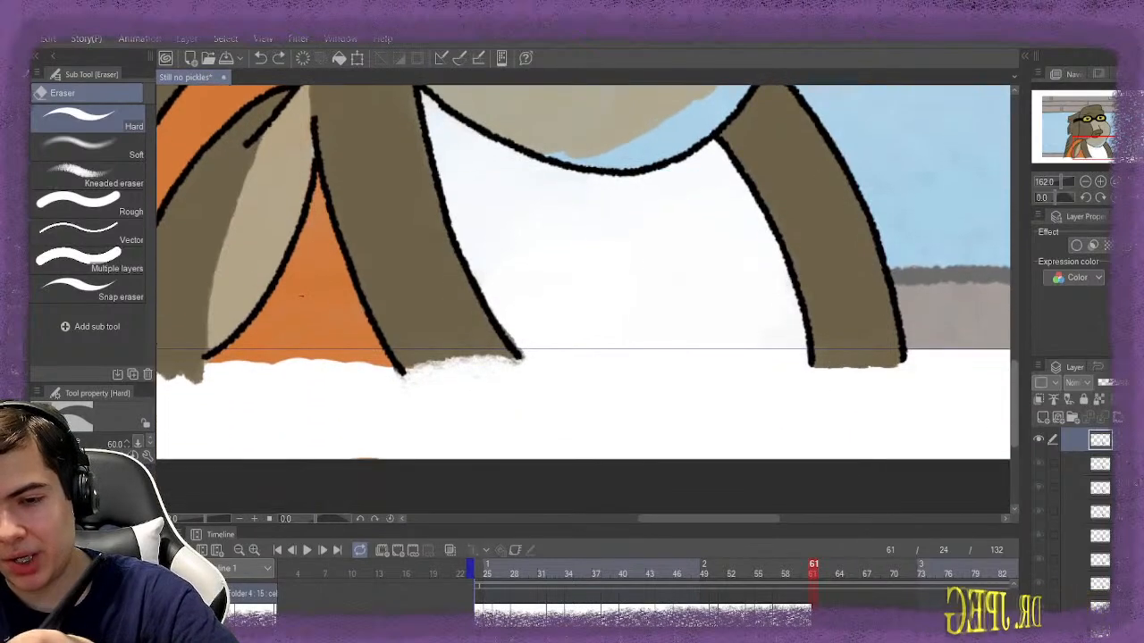
pyautogui.scroll(-1, 857, 408)
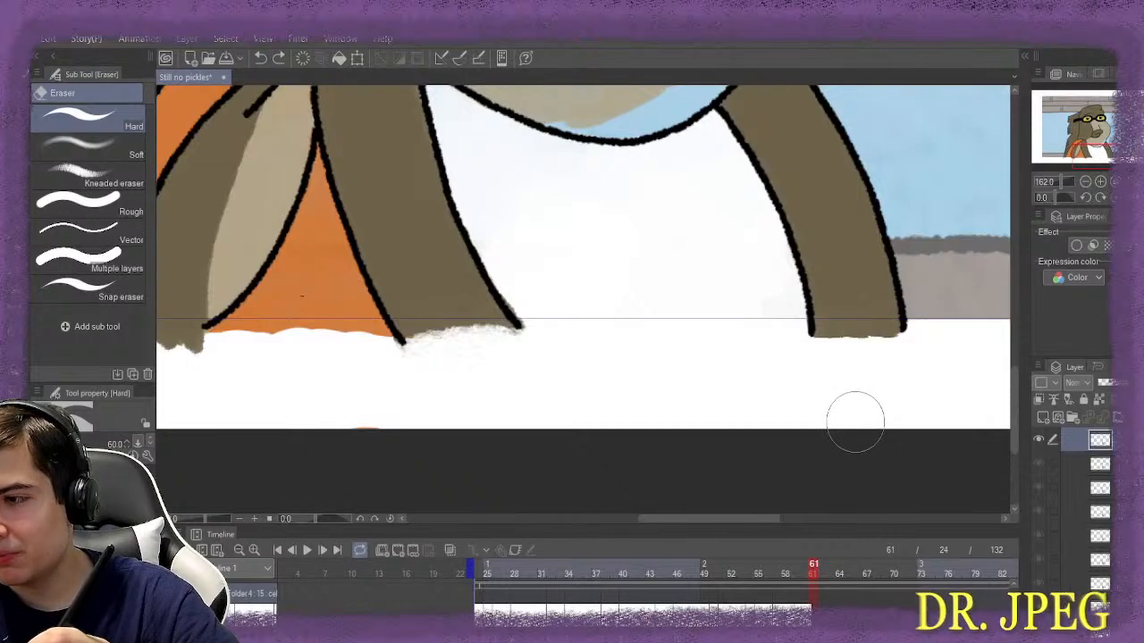
pyautogui.moveTo(814, 372)
pyautogui.mouseDown()
pyautogui.moveTo(828, 354)
pyautogui.moveTo(882, 358)
pyautogui.mouseUp()
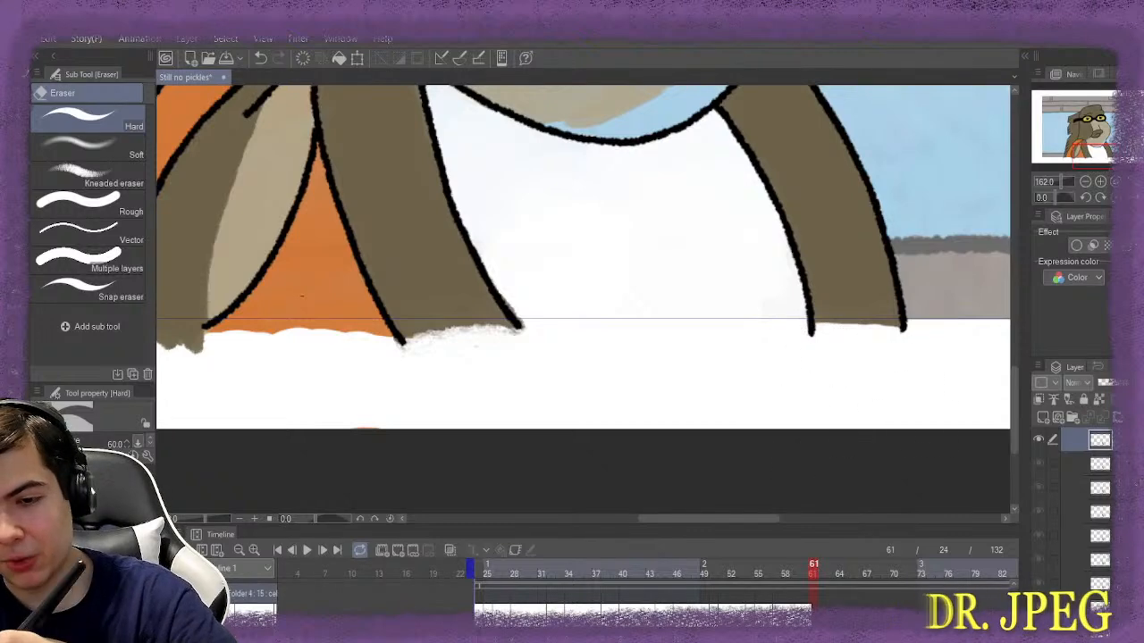
# Step through frames 61 to 77 to check the strip's brown fill against the outlines beside the white shirt
pyautogui.scroll(2, 786, 447)
pyautogui.scroll(3, 581, 294)
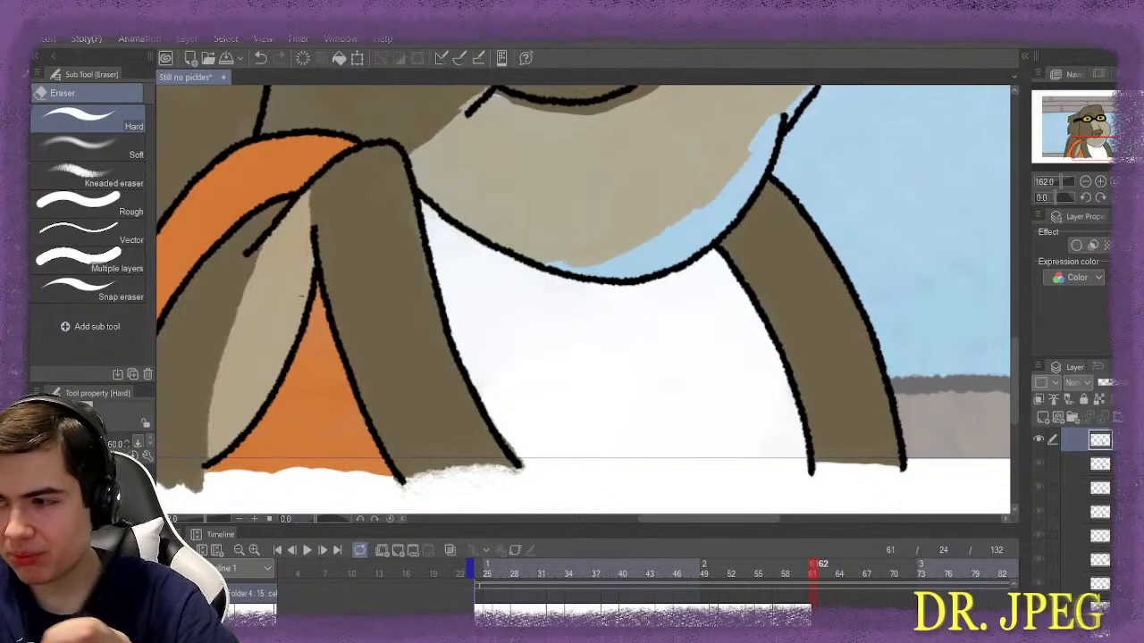
pyautogui.scroll(1, 768, 370)
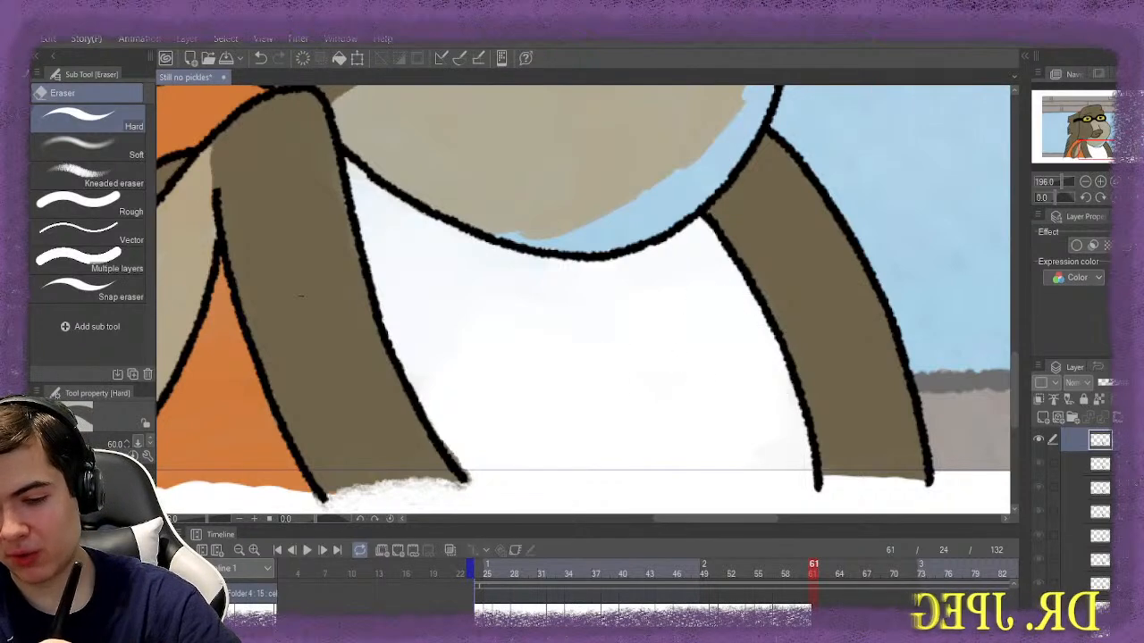
pyautogui.press('Right')
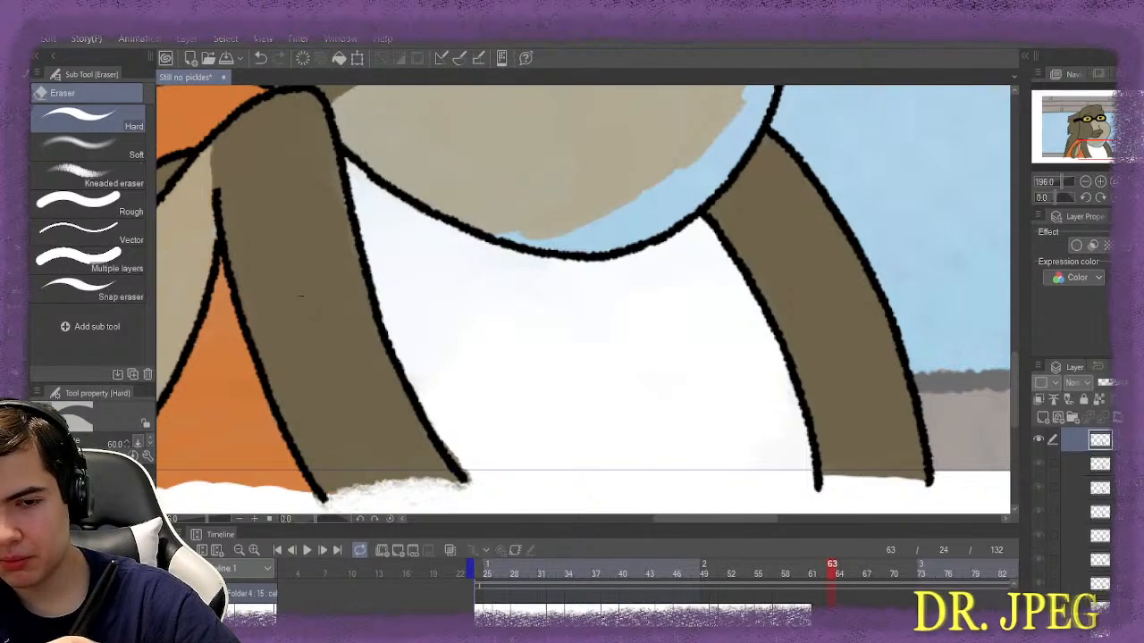
pyautogui.press('Right')
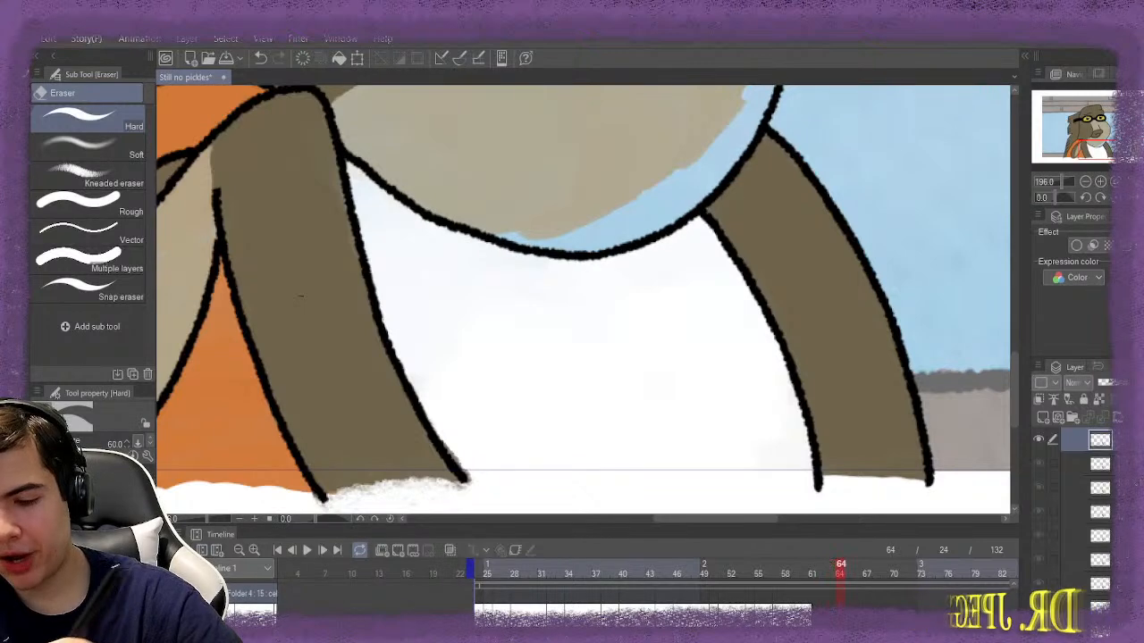
pyautogui.press('Right')
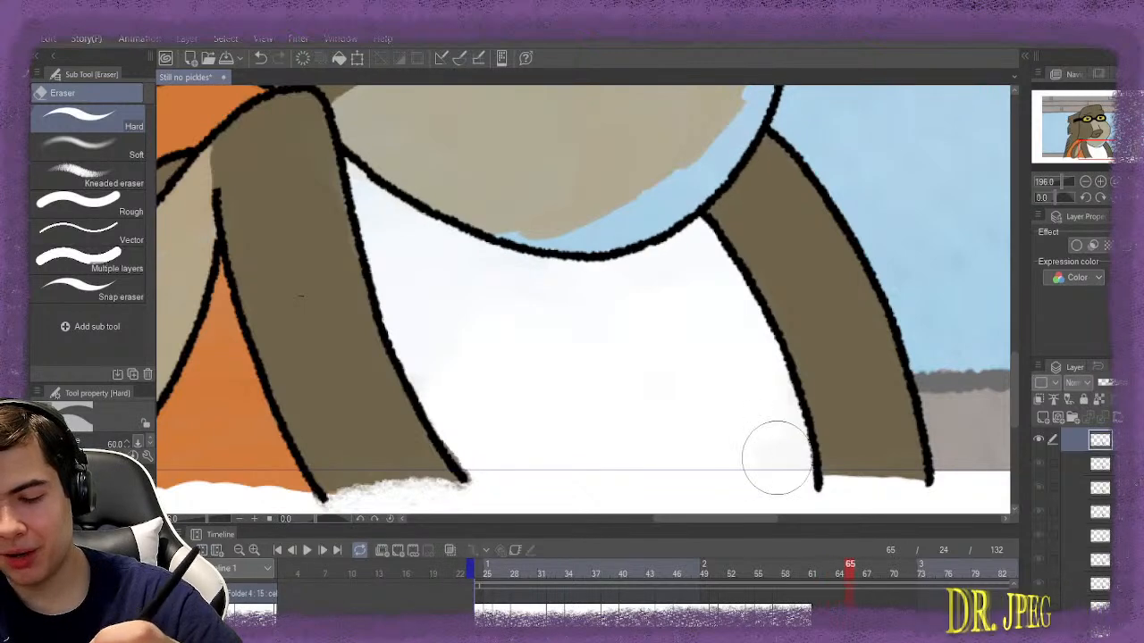
pyautogui.press('Right')
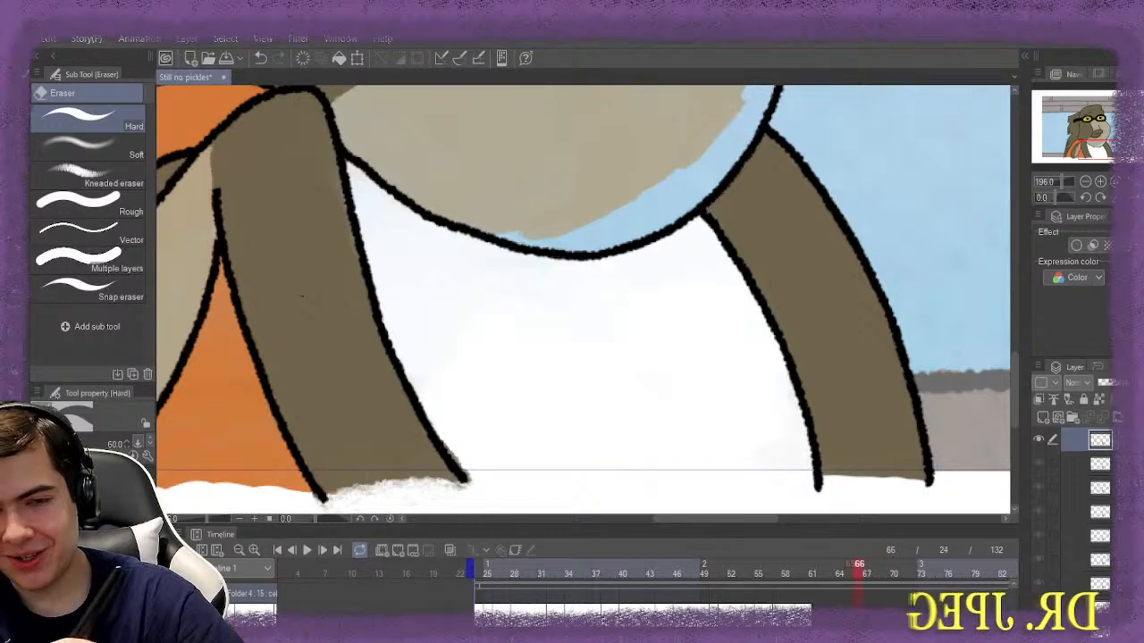
pyautogui.press('Right')
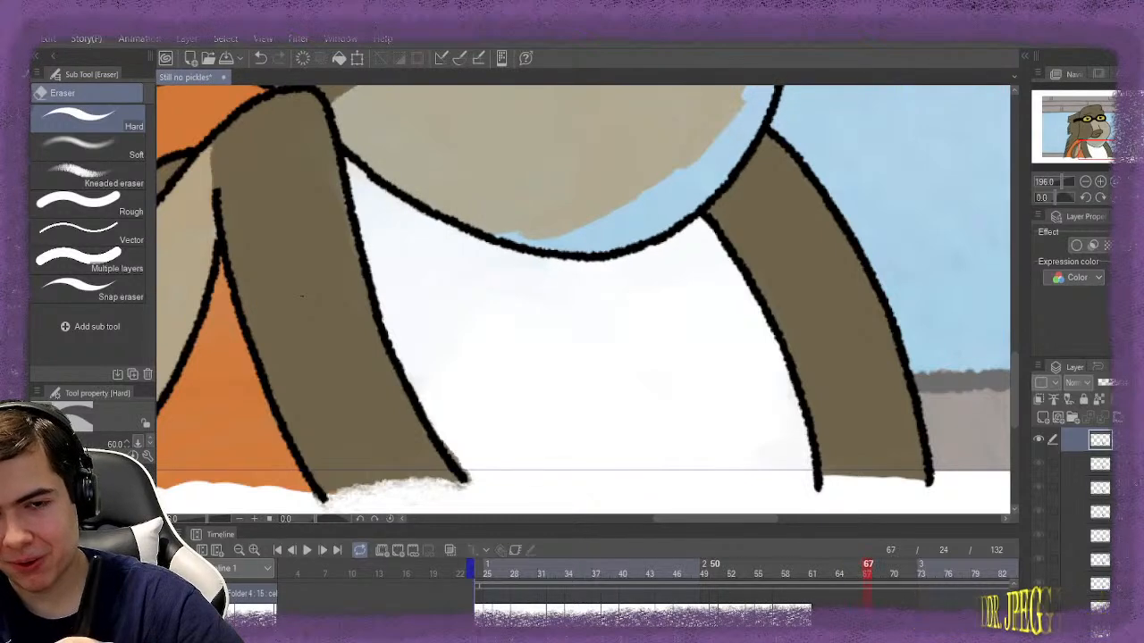
pyautogui.hscroll(5, 643, 590)
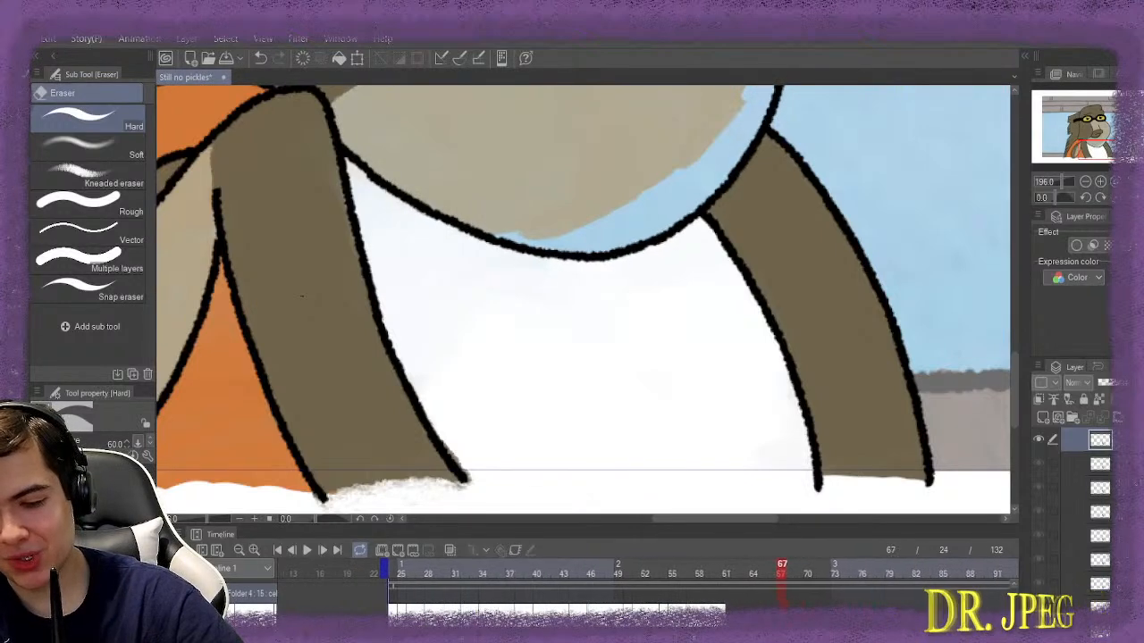
pyautogui.press('Right')
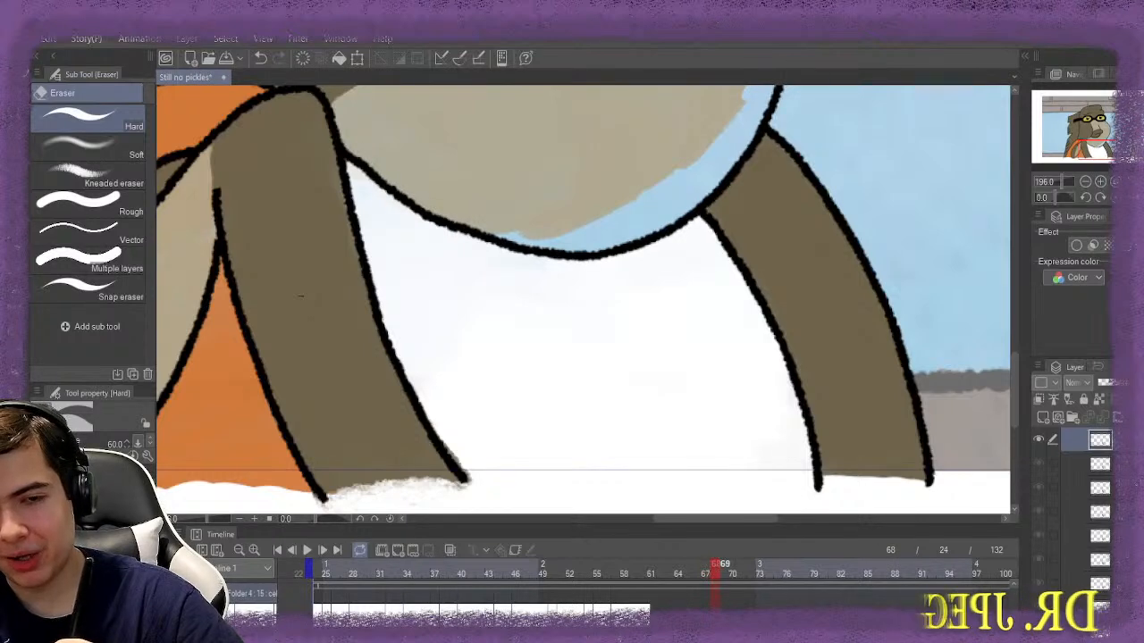
pyautogui.press('Right')
pyautogui.press('Right')
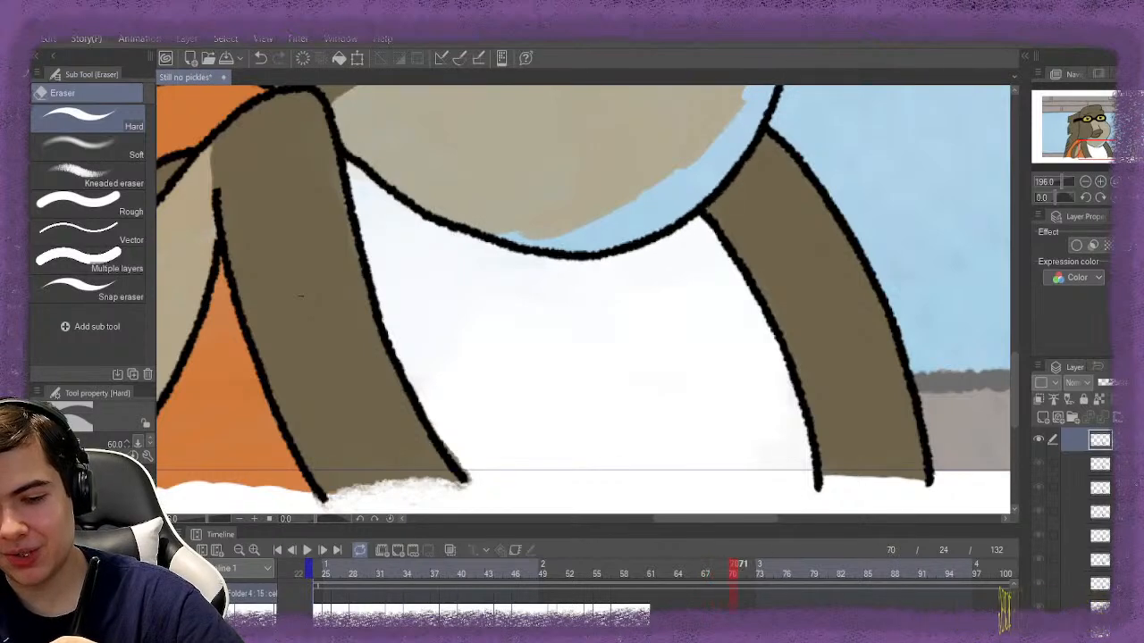
pyautogui.press('Right')
pyautogui.press('Right')
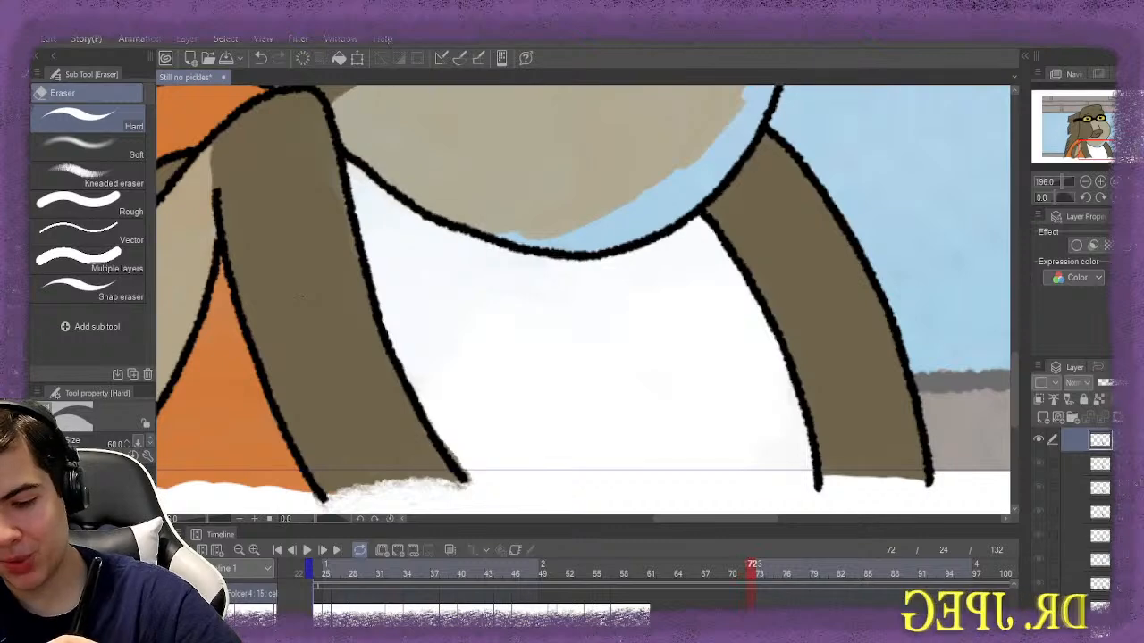
pyautogui.press('Right')
pyautogui.press('Right')
pyautogui.press('Right')
pyautogui.press('Right')
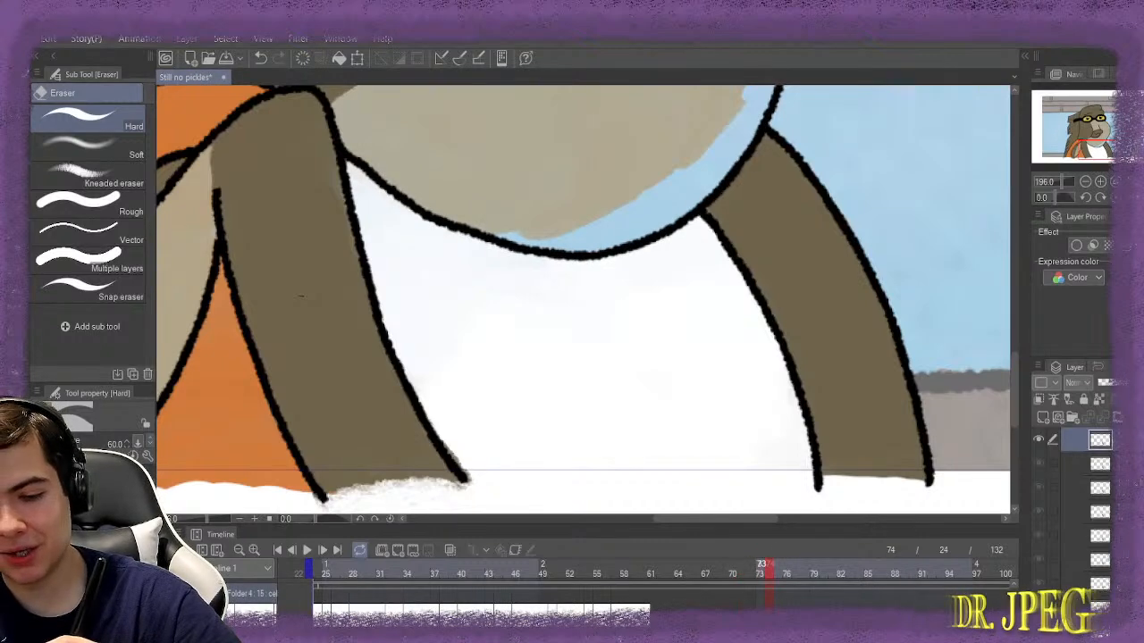
pyautogui.press('Right')
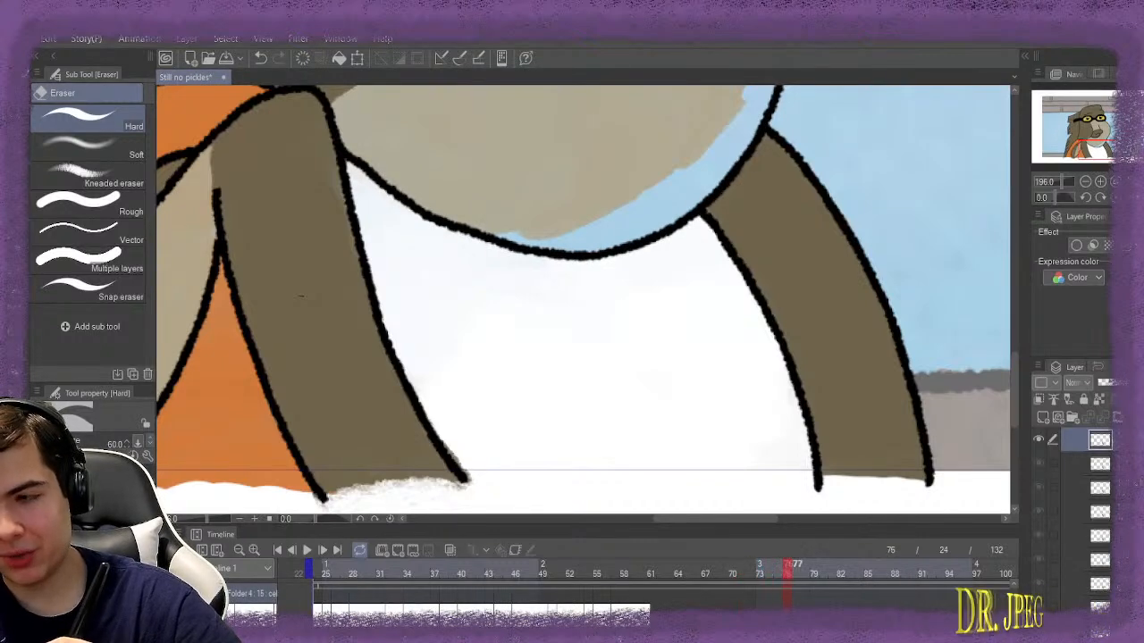
pyautogui.press('Right')
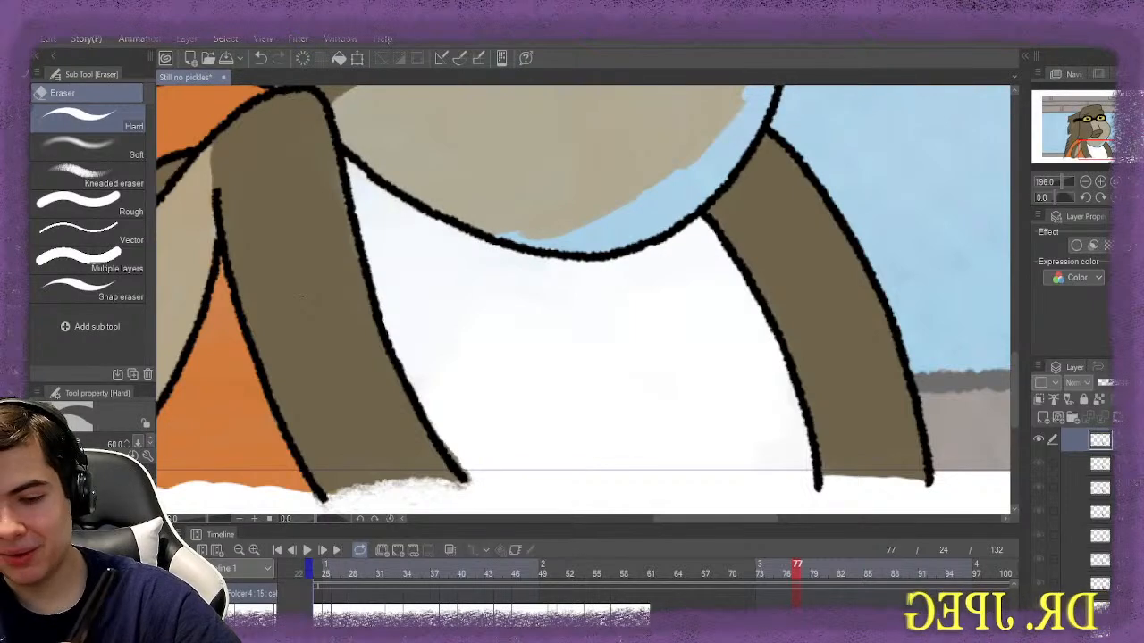
# Play back the animation and examine the brown and orange fills along the lower edge beside the white shirt
pyautogui.press('Right')
pyautogui.press('Right')
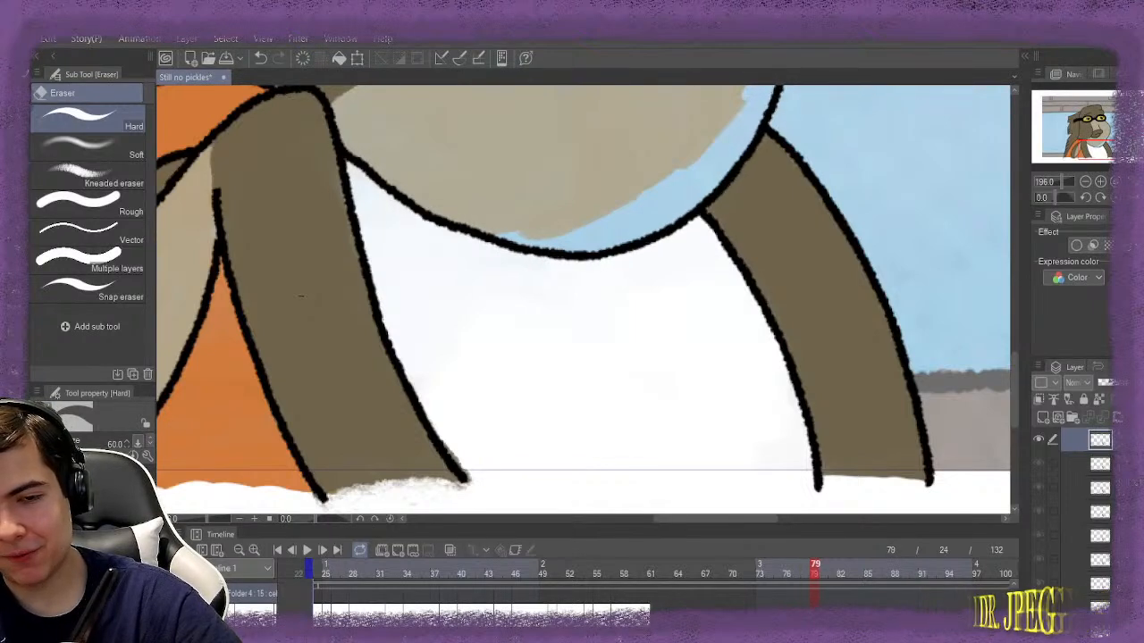
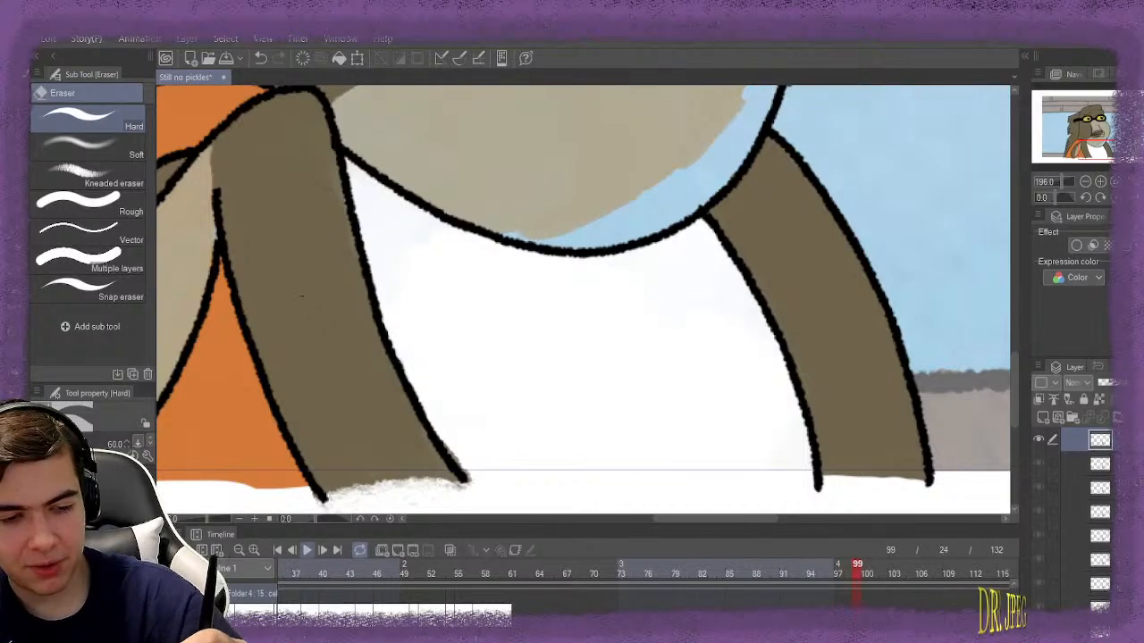
pyautogui.press('Return')
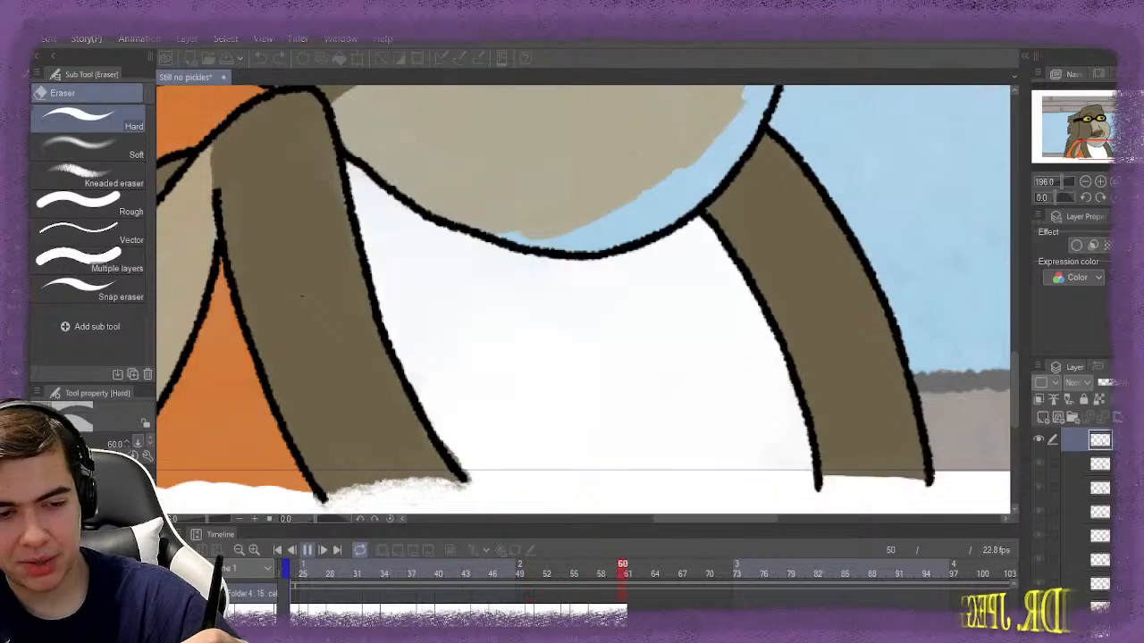
pyautogui.press('Return')
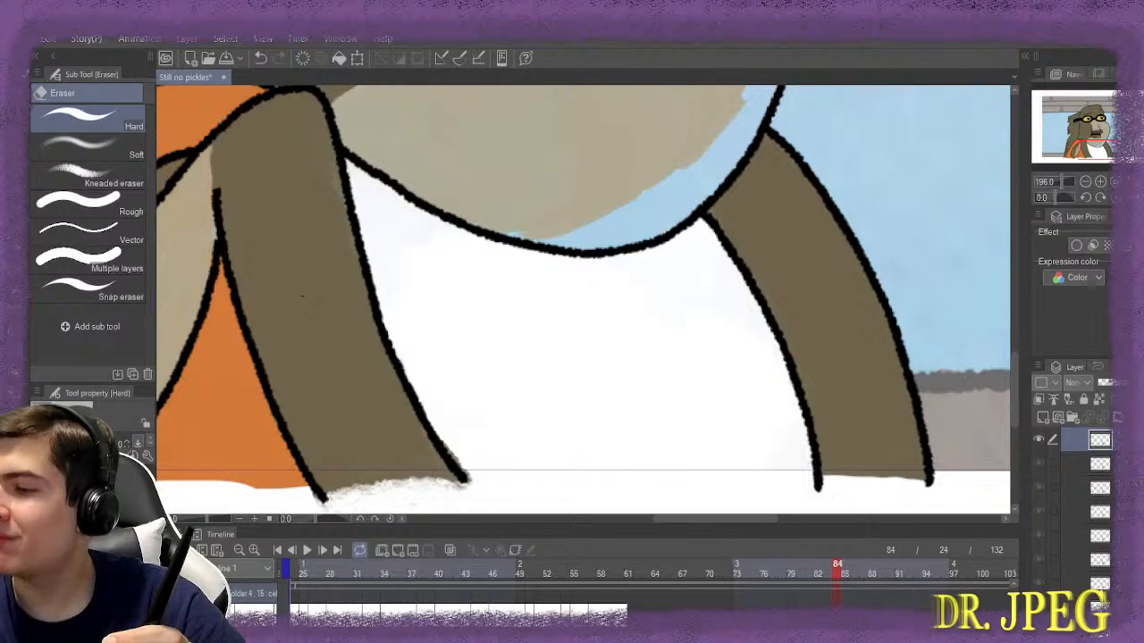
pyautogui.moveTo(715, 518); pyautogui.dragTo(680, 518)
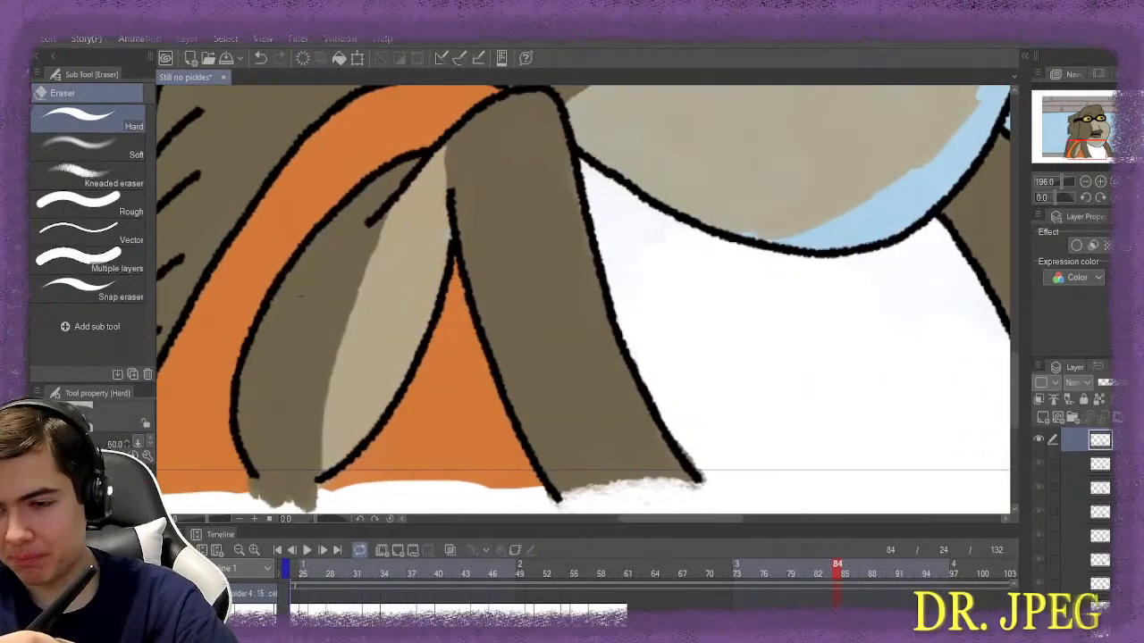
pyautogui.moveTo(1014, 389); pyautogui.dragTo(993, 400)
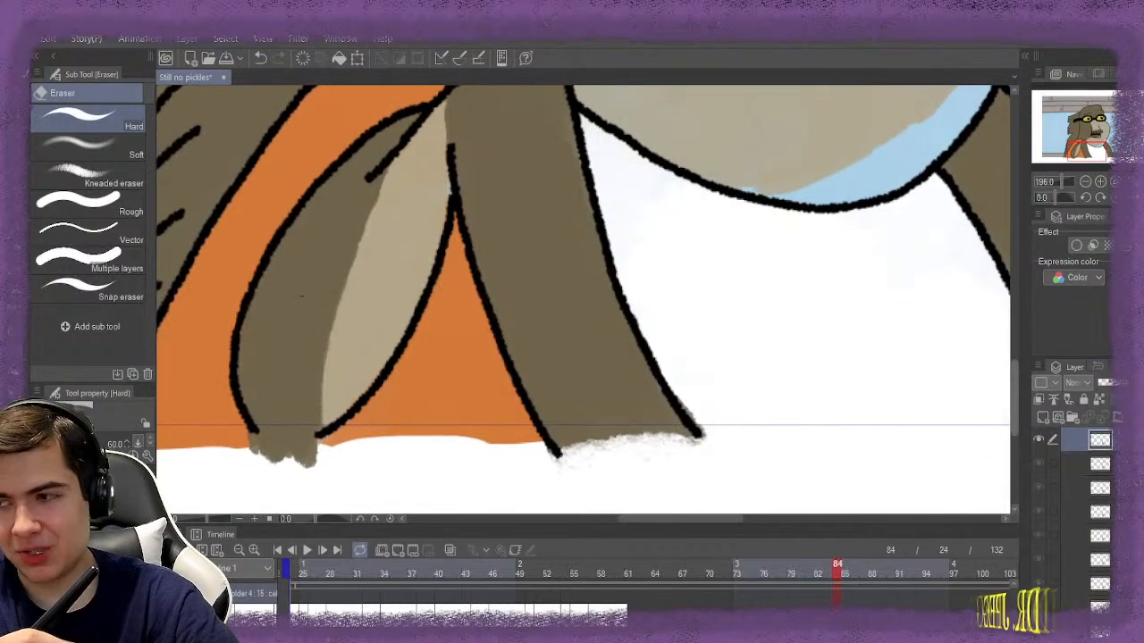
pyautogui.moveTo(1014, 397); pyautogui.dragTo(1014, 374)
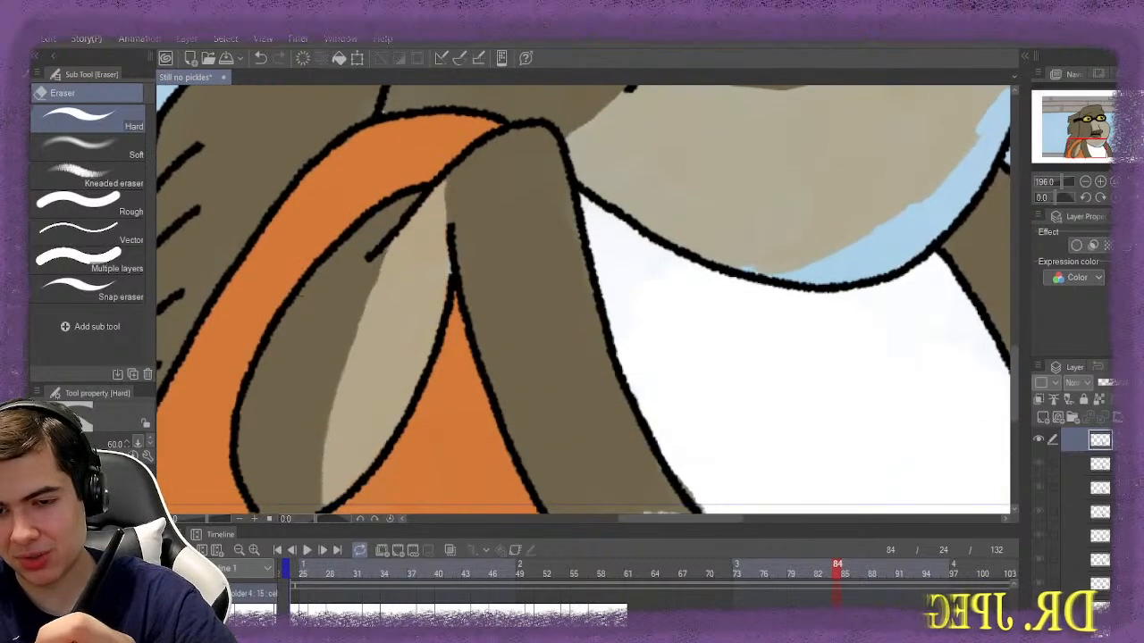
pyautogui.scroll(-2, 803, 380)
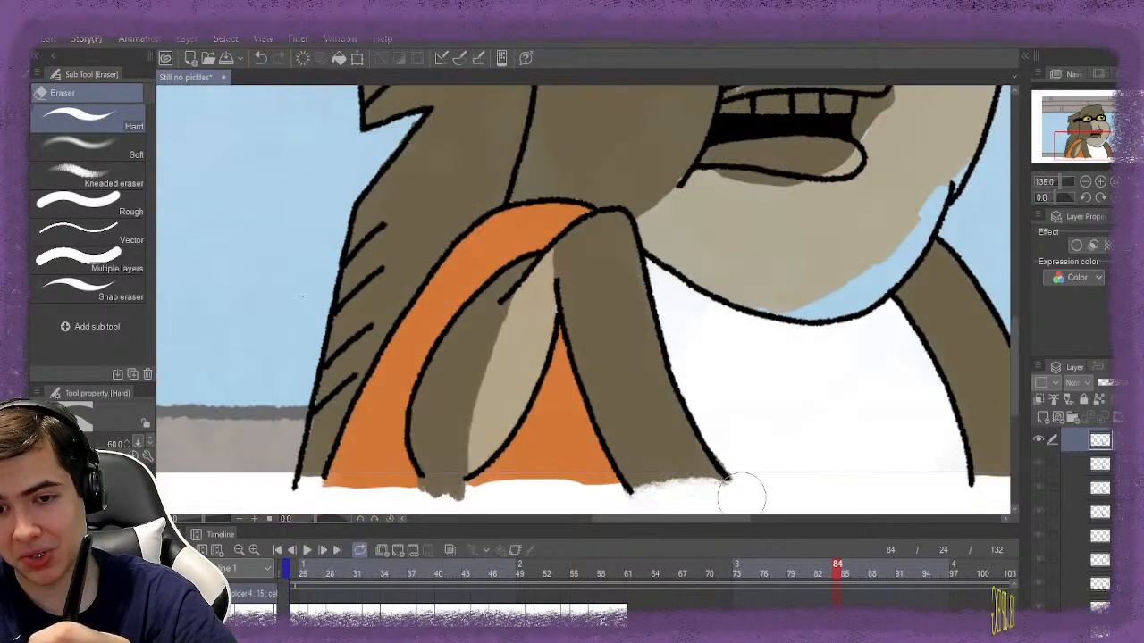
pyautogui.moveTo(742, 494)
pyautogui.mouseDown()
pyautogui.moveTo(625, 494)
pyautogui.moveTo(842, 494)
pyautogui.mouseUp()
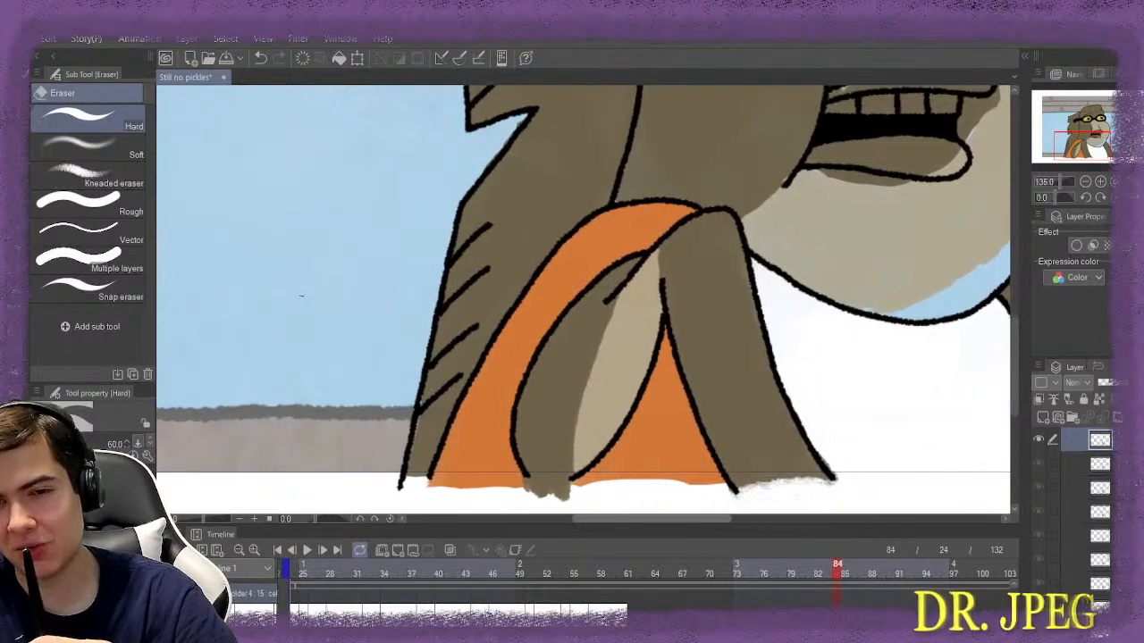
pyautogui.hscroll(5, 301, 295)
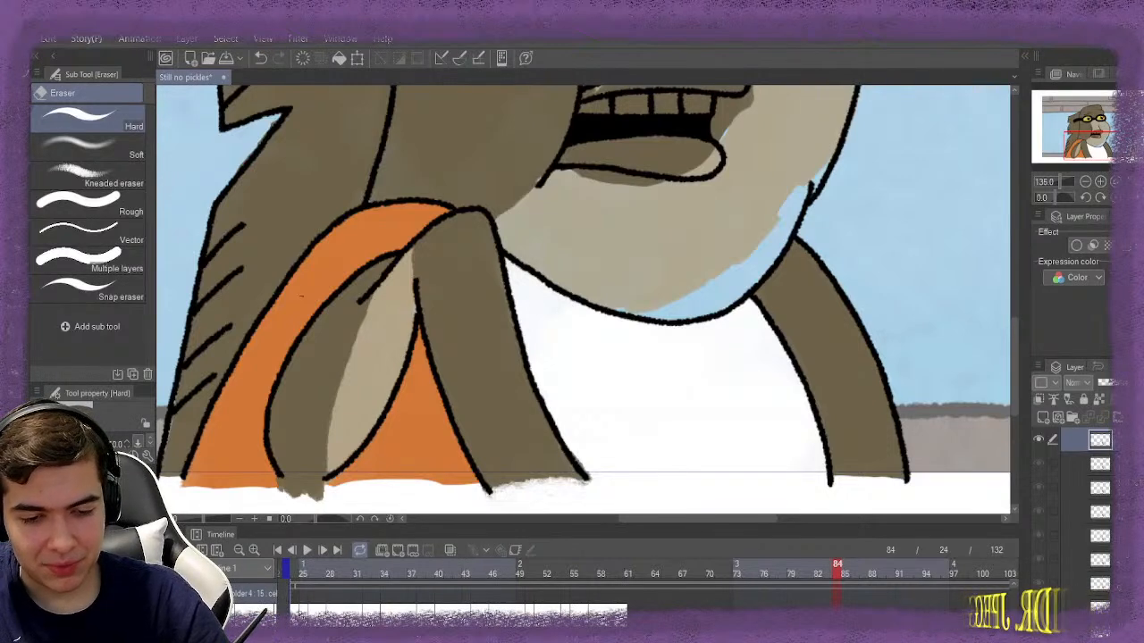
pyautogui.hscroll(-5, 625, 581)
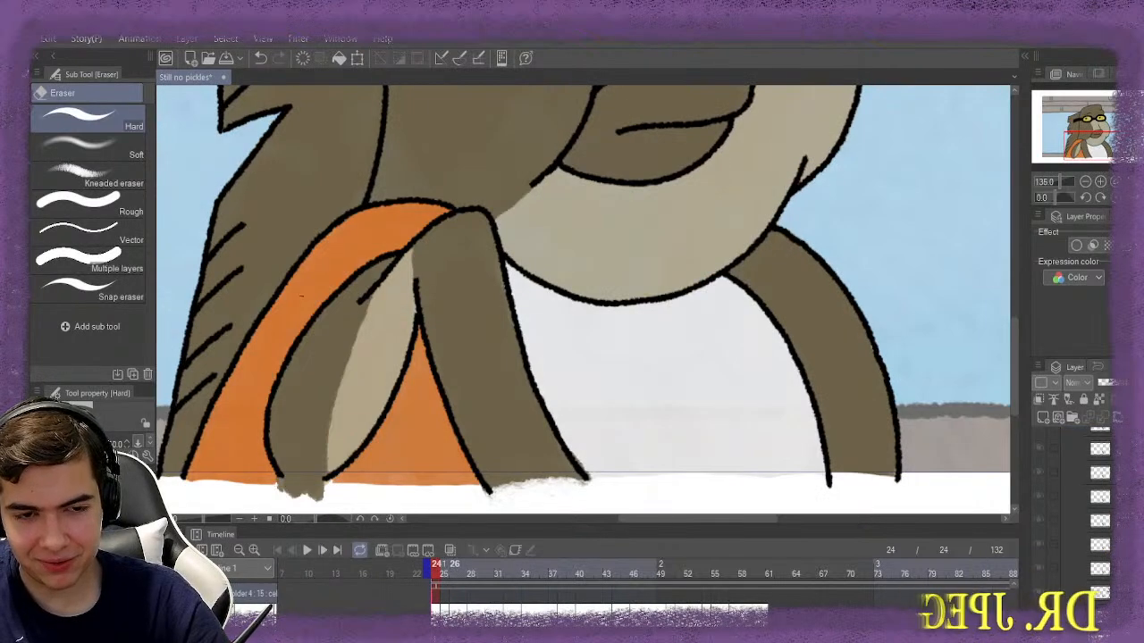
# Find the COLOR_ARMS track in the timeline and select it on frame 24
pyautogui.scroll(5, 625, 599)
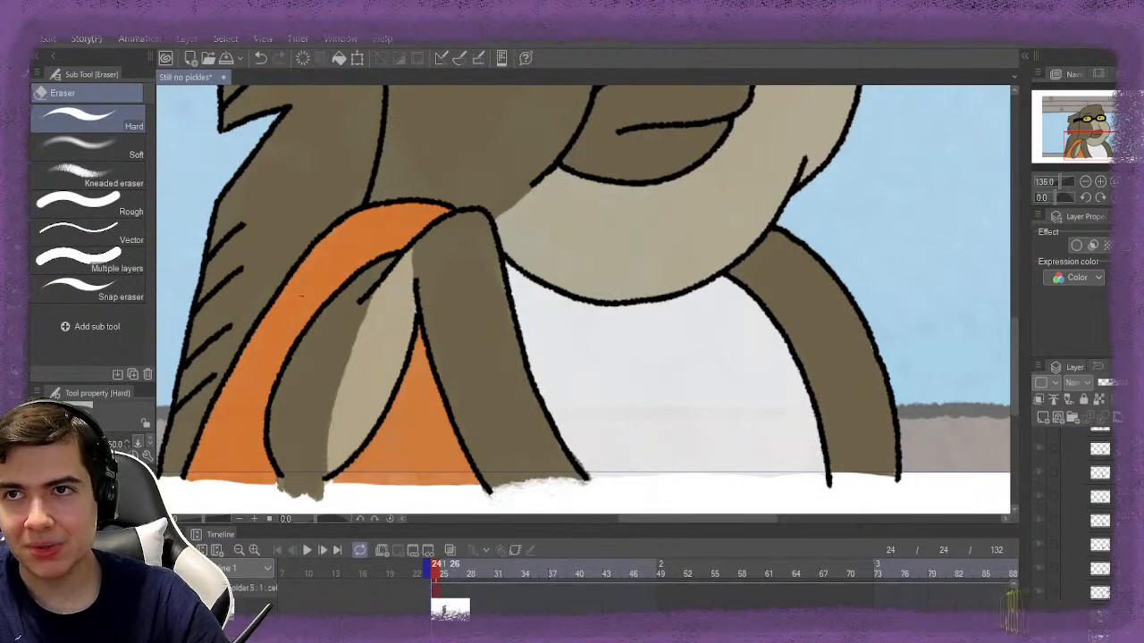
pyautogui.scroll(5, 626, 599)
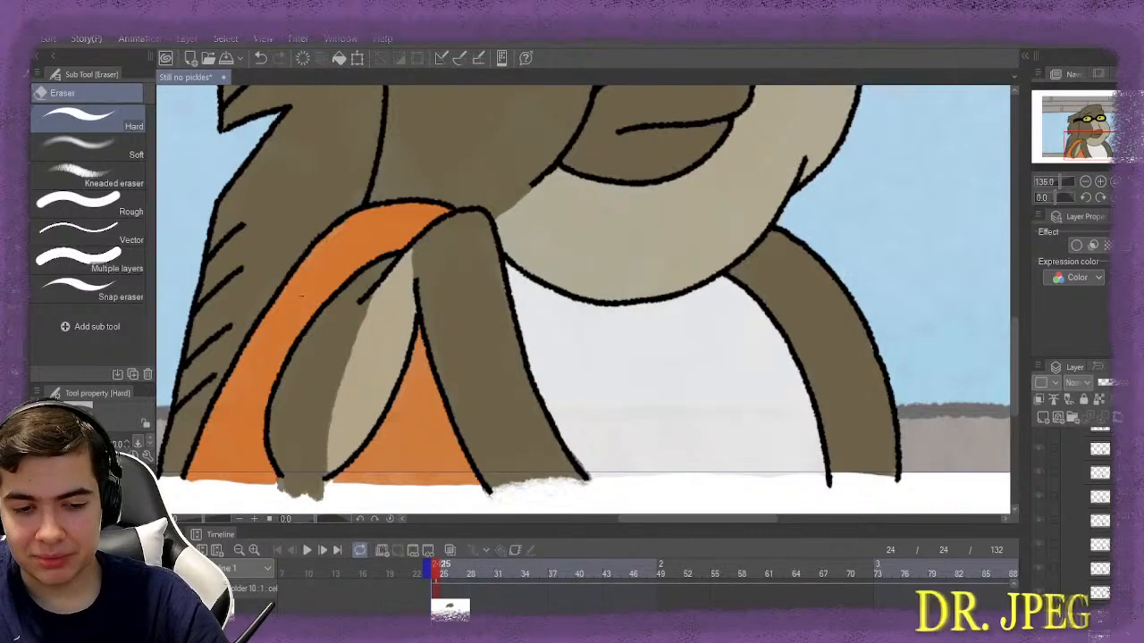
pyautogui.scroll(3, 626, 594)
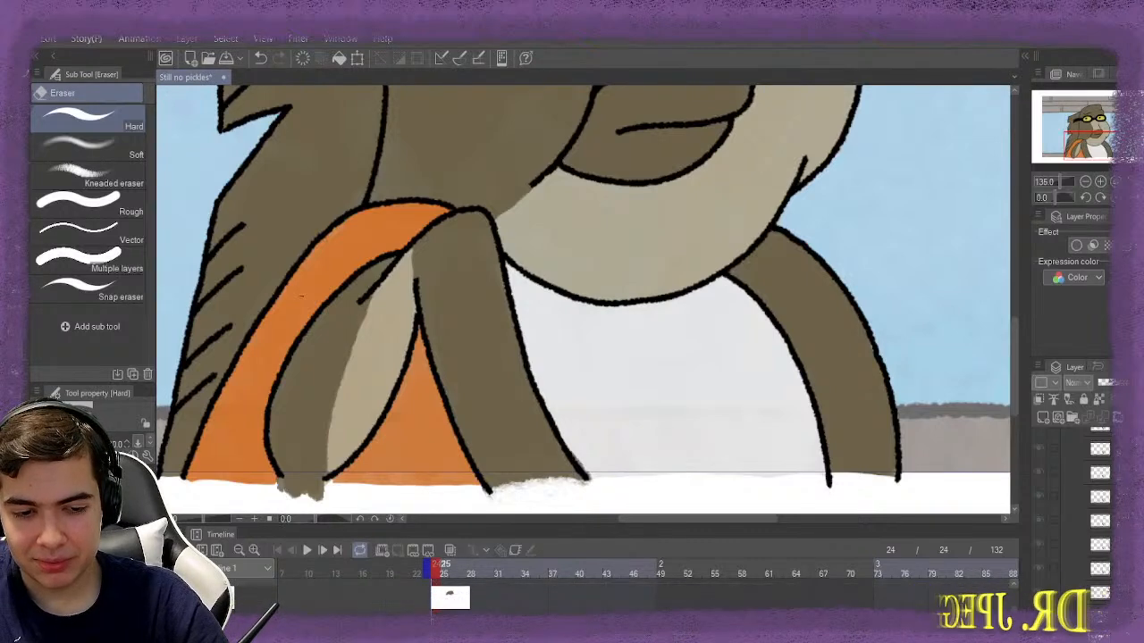
pyautogui.scroll(-1, 626, 594)
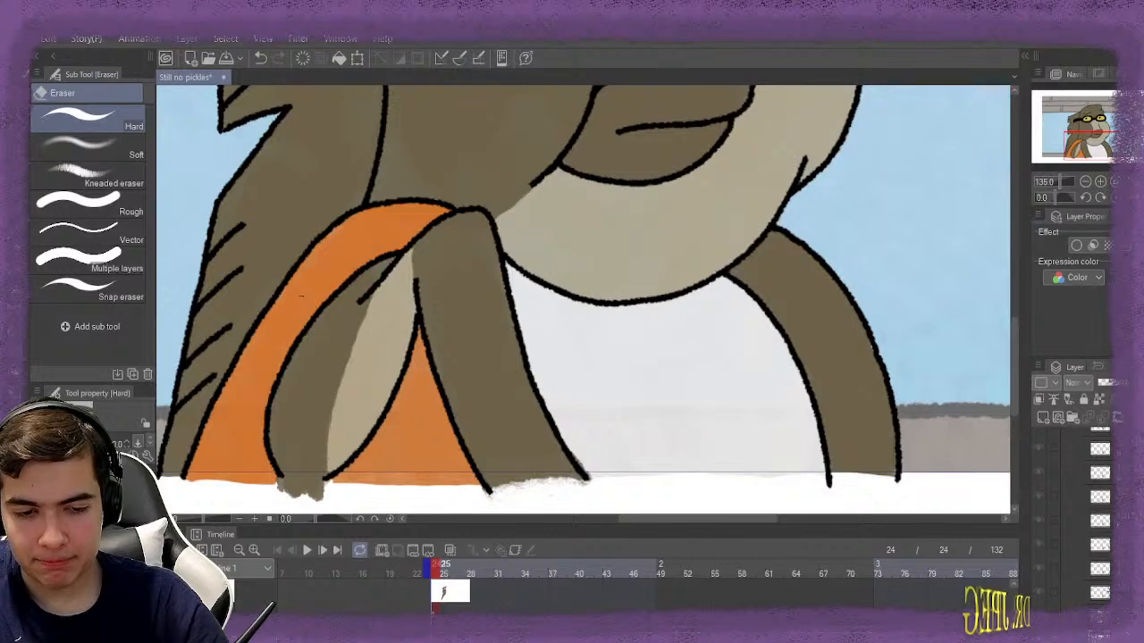
pyautogui.scroll(-3, 626, 594)
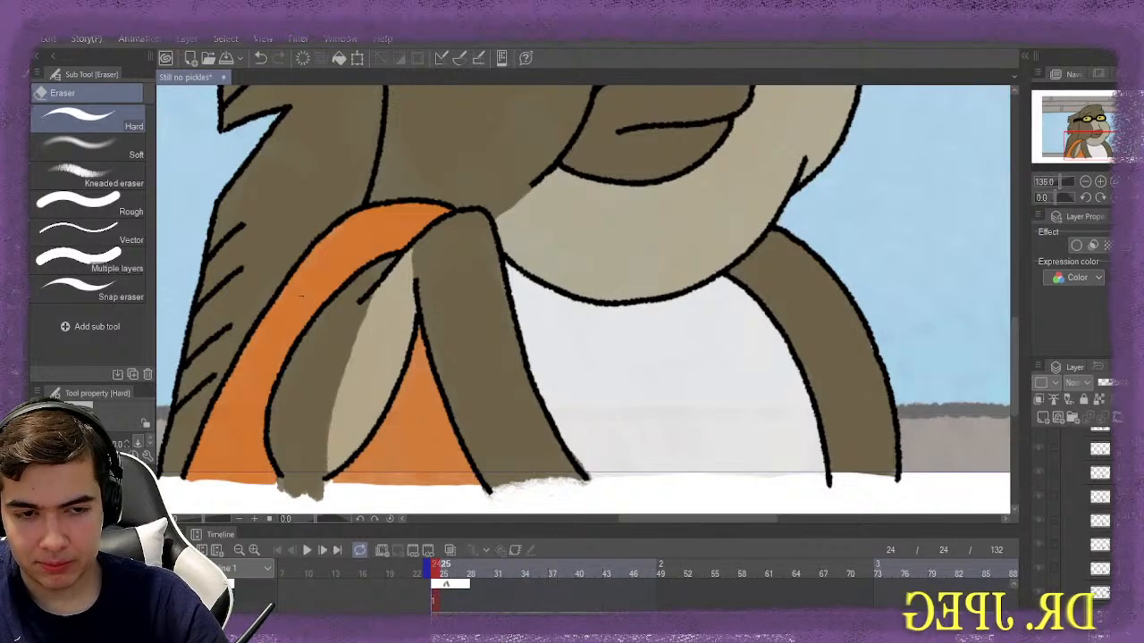
pyautogui.scroll(3, 626, 594)
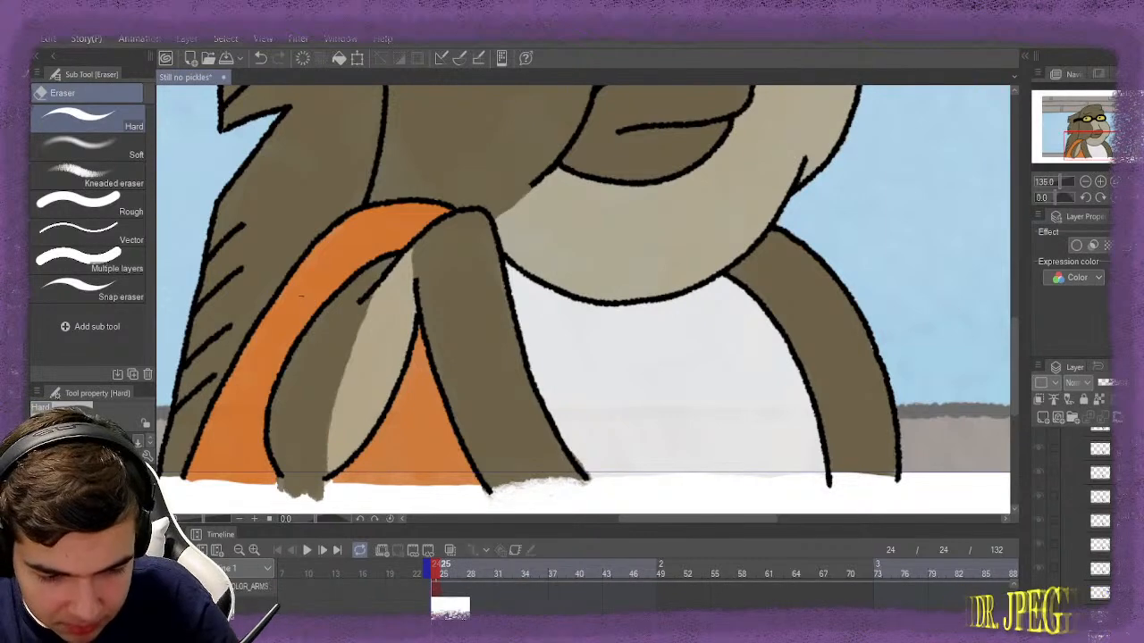
pyautogui.click(251, 587)
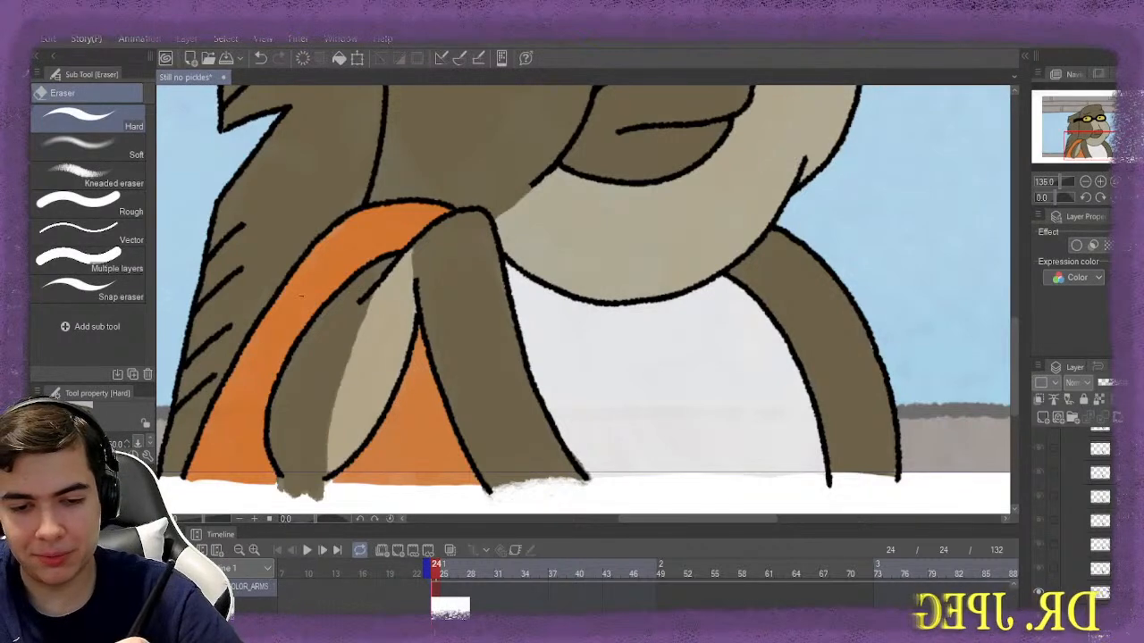
# Undo the last change to the arms' colour on frame 25 and redo it
pyautogui.hscroll(-5, 301, 296)
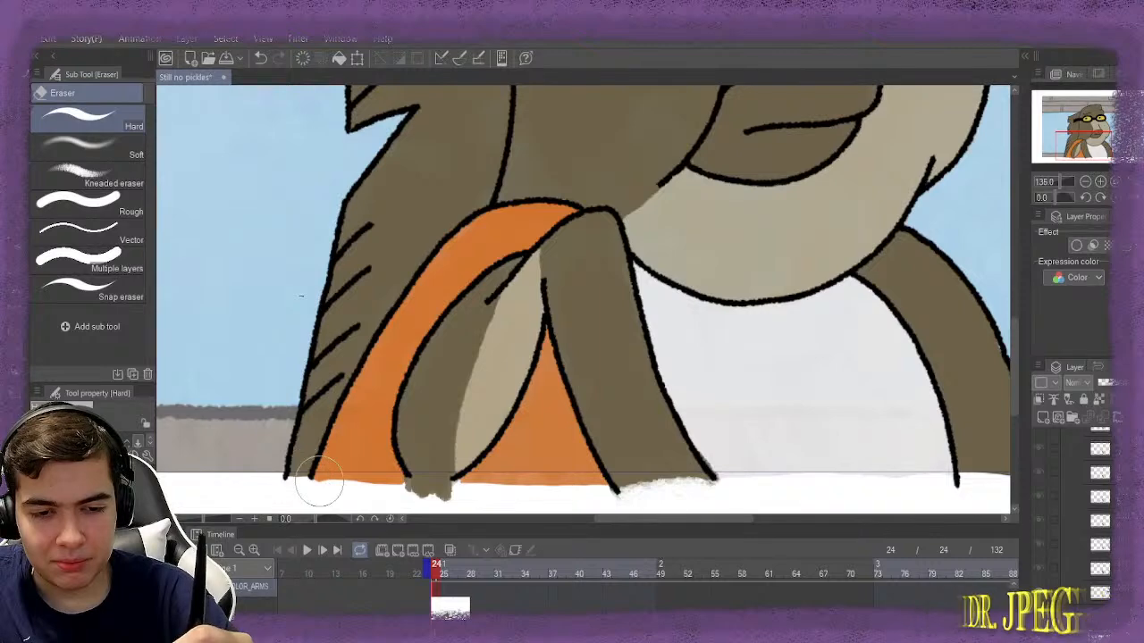
pyautogui.press('.')
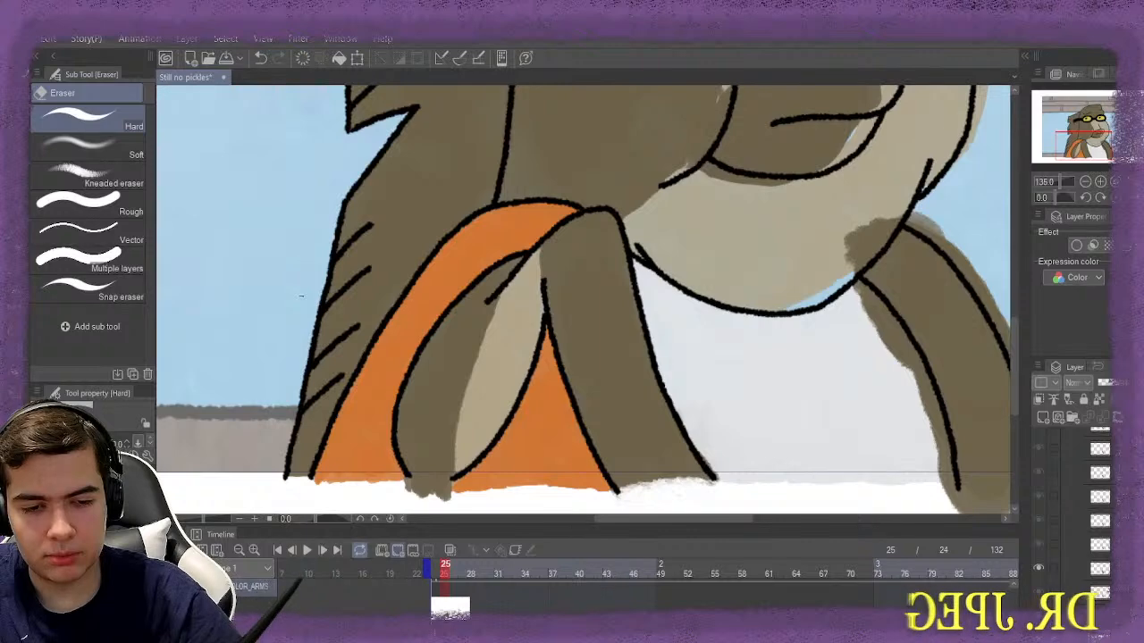
pyautogui.hotkey('ctrl', 'z')
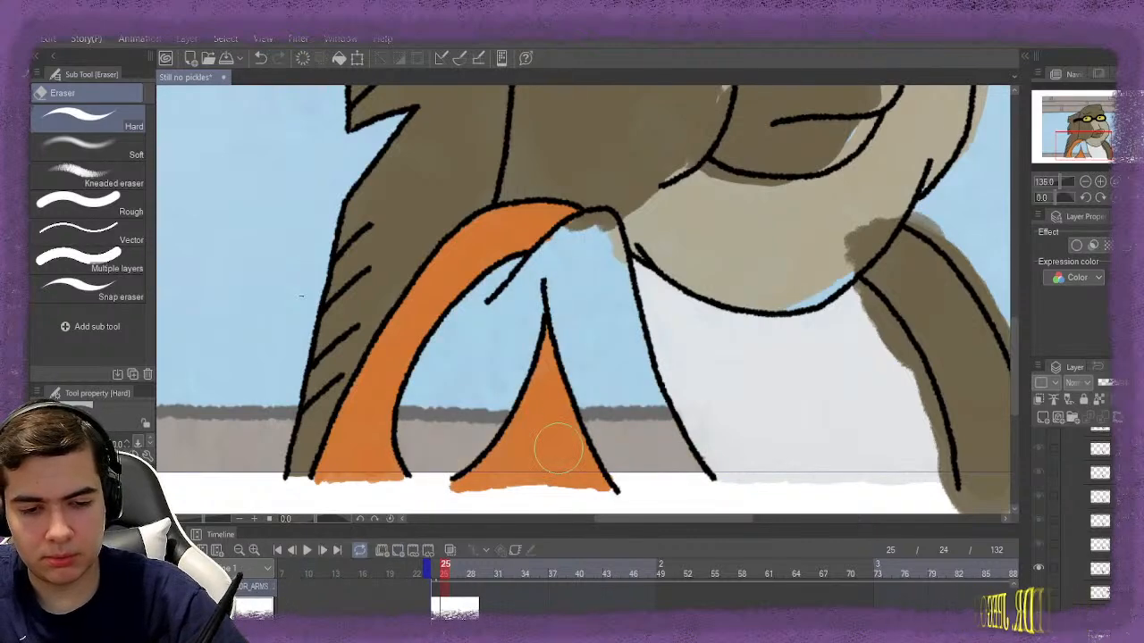
pyautogui.hotkey('ctrl', 'y')
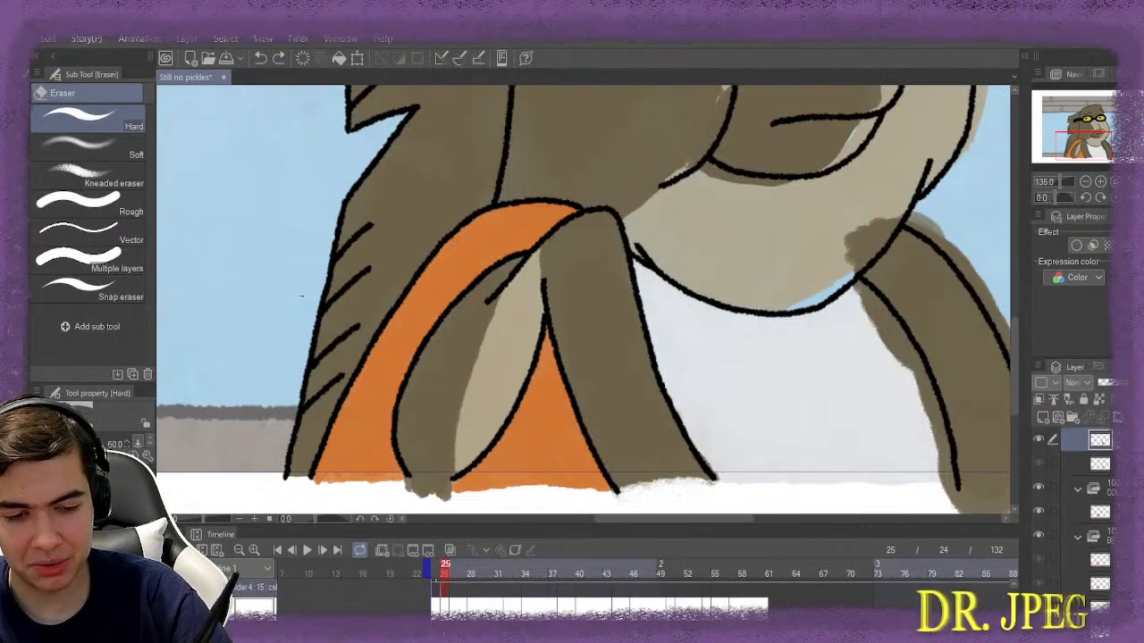
# Erase the brown overhang around the upper end of the strip beneath the chin on frame 25 with the Hard eraser
pyautogui.moveTo(668, 518); pyautogui.dragTo(702, 518)
pyautogui.moveTo(685, 254)
pyautogui.mouseDown()
pyautogui.moveTo(681, 222)
pyautogui.moveTo(672, 248)
pyautogui.moveTo(711, 203)
pyautogui.moveTo(761, 199)
pyautogui.moveTo(754, 187)
pyautogui.moveTo(749, 202)
pyautogui.moveTo(808, 252)
pyautogui.moveTo(911, 413)
pyautogui.mouseUp()
pyautogui.moveTo(1014, 384); pyautogui.dragTo(1014, 401)
pyautogui.moveTo(676, 226)
pyautogui.mouseDown()
pyautogui.moveTo(673, 243)
pyautogui.moveTo(726, 302)
pyautogui.moveTo(755, 436)
pyautogui.moveTo(735, 334)
pyautogui.moveTo(691, 262)
pyautogui.mouseUp()
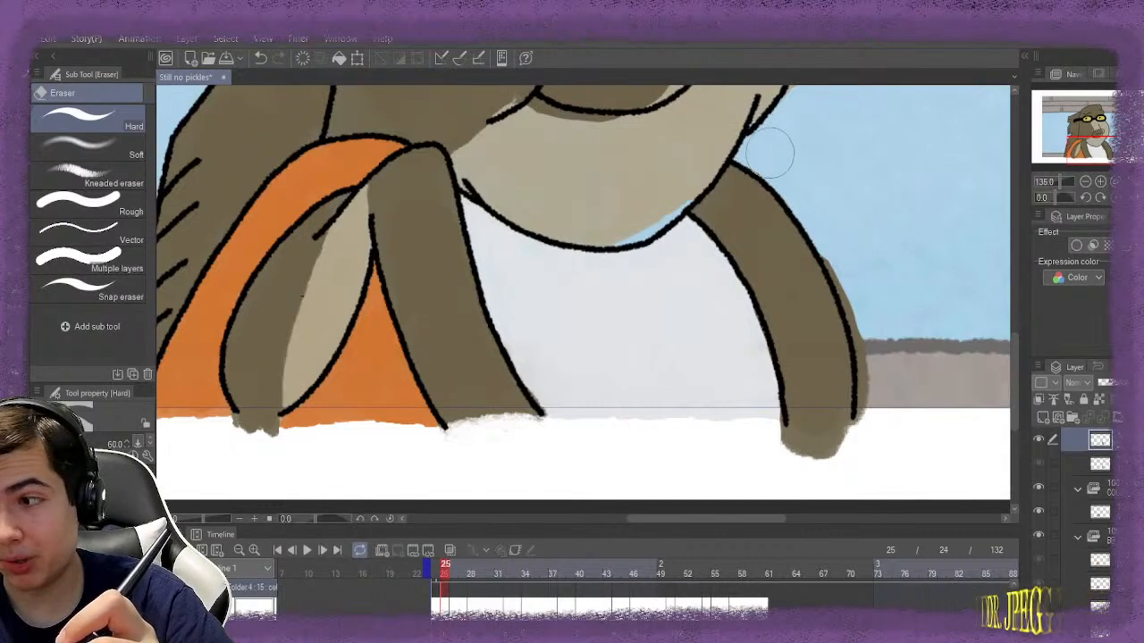
pyautogui.moveTo(853, 277)
pyautogui.mouseDown()
pyautogui.moveTo(881, 403)
pyautogui.moveTo(860, 485)
pyautogui.moveTo(845, 494)
pyautogui.mouseUp()
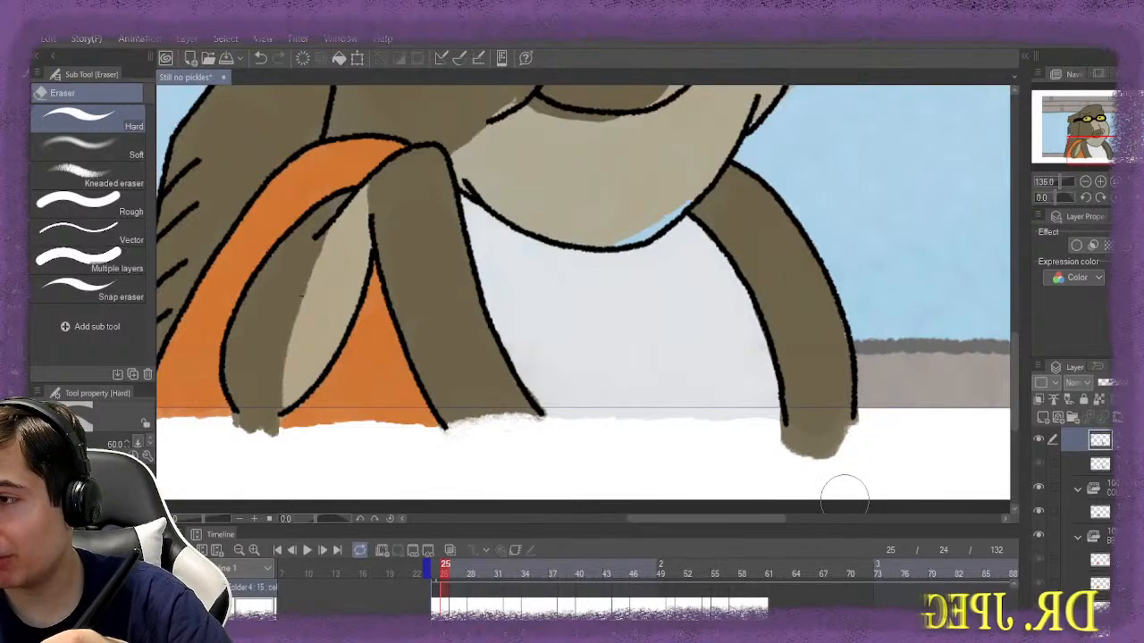
pyautogui.hotkey('ctrl', 'z')
pyautogui.hotkey('ctrl', 'z')
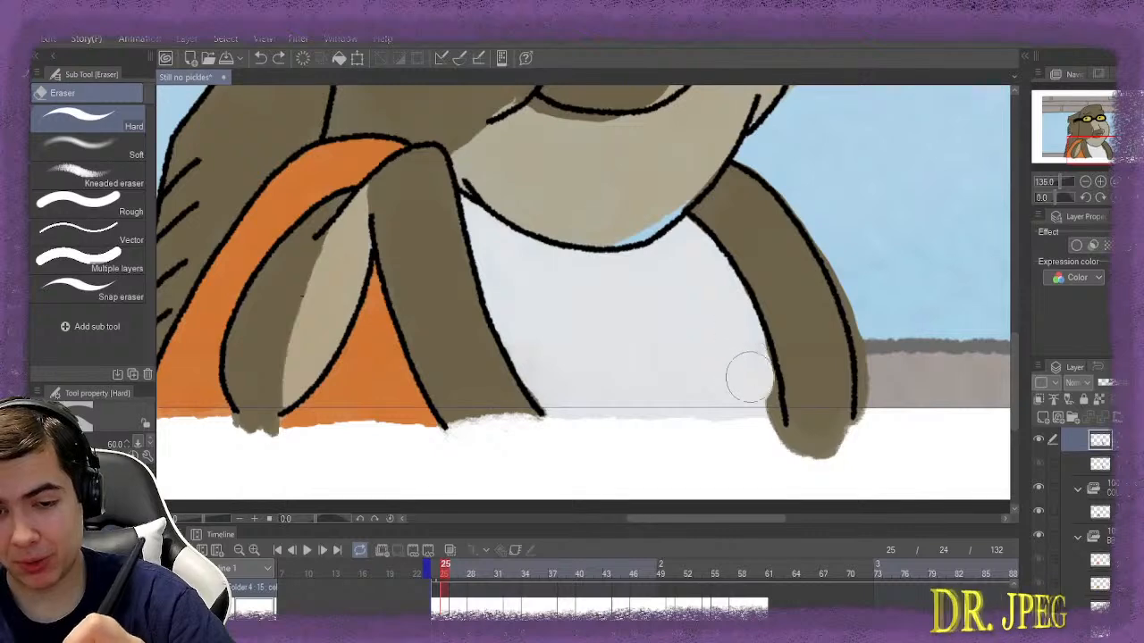
# Erase the brown overhang along both sides and below the lower end of the strip on frame 25 with the Hard eraser
pyautogui.moveTo(765, 437)
pyautogui.mouseDown()
pyautogui.moveTo(880, 439)
pyautogui.moveTo(876, 329)
pyautogui.moveTo(883, 353)
pyautogui.moveTo(866, 286)
pyautogui.moveTo(877, 317)
pyautogui.moveTo(826, 217)
pyautogui.moveTo(731, 130)
pyautogui.mouseUp()
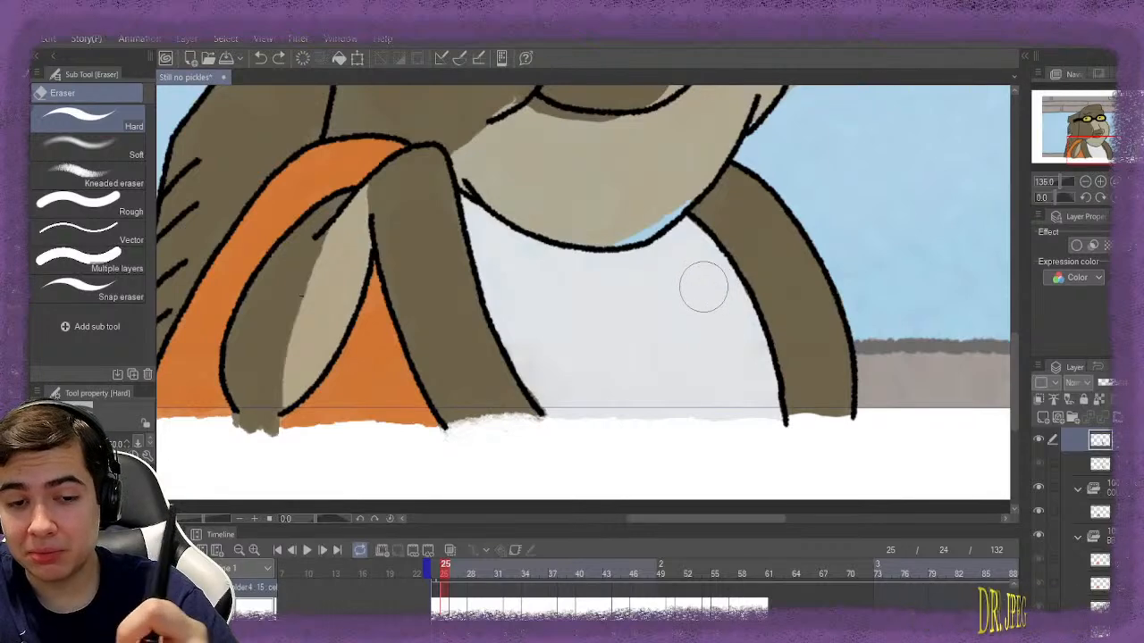
pyautogui.scroll(-1, 536, 348)
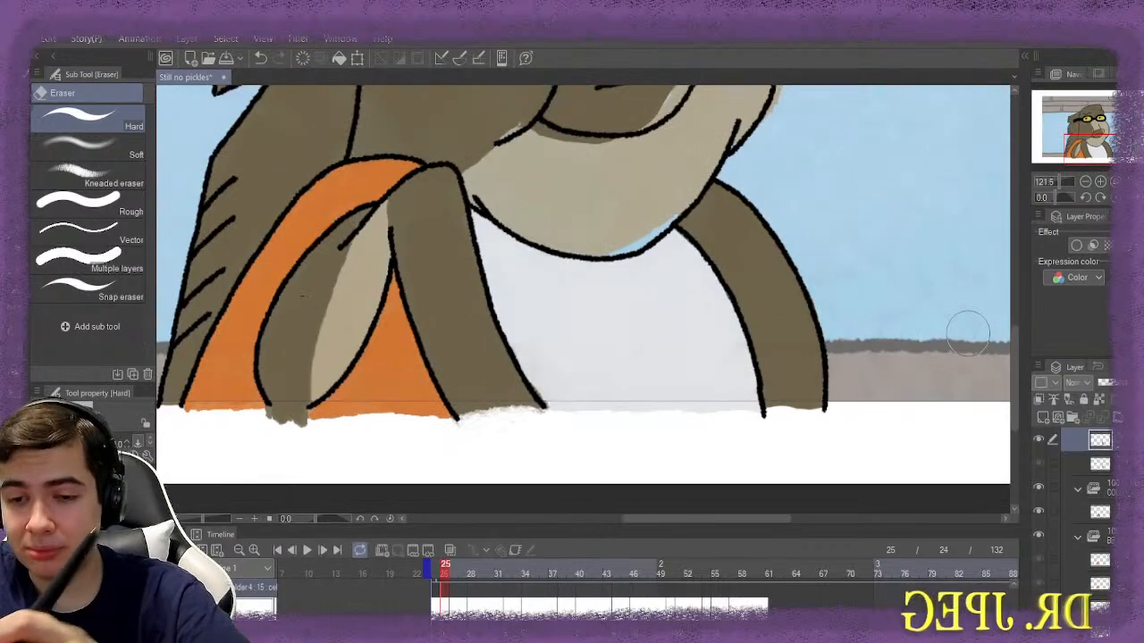
pyautogui.moveTo(1014, 359)
pyautogui.mouseDown()
pyautogui.moveTo(1014, 338)
pyautogui.moveTo(1014, 350)
pyautogui.mouseUp()
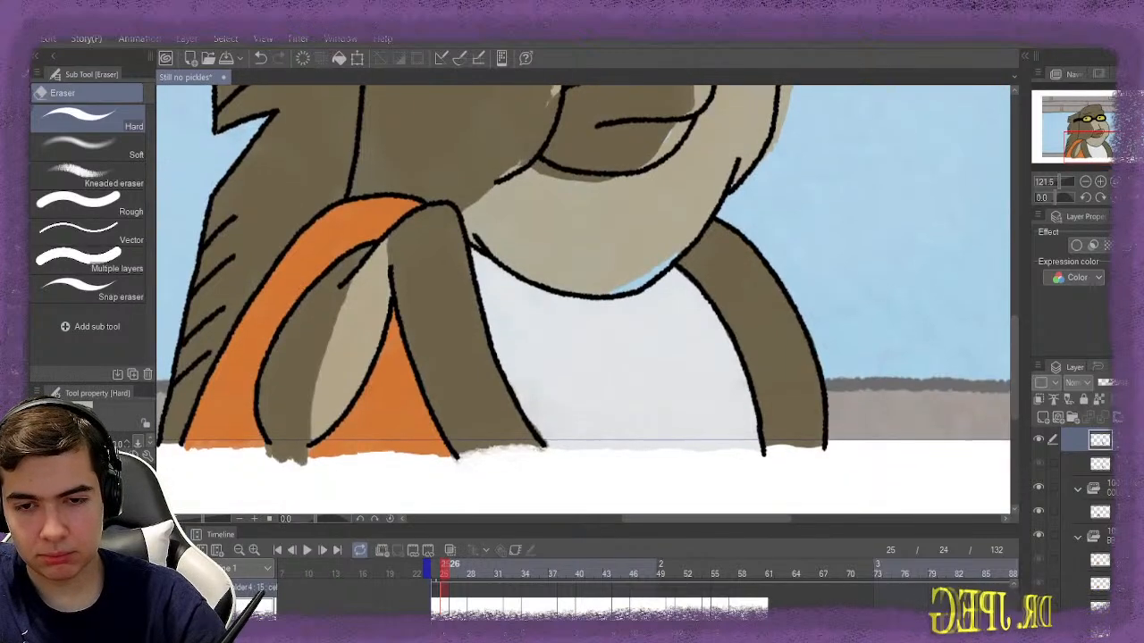
# Step through frames 26 to 32 to check the brown and orange fills against the outlines
pyautogui.press('Right')
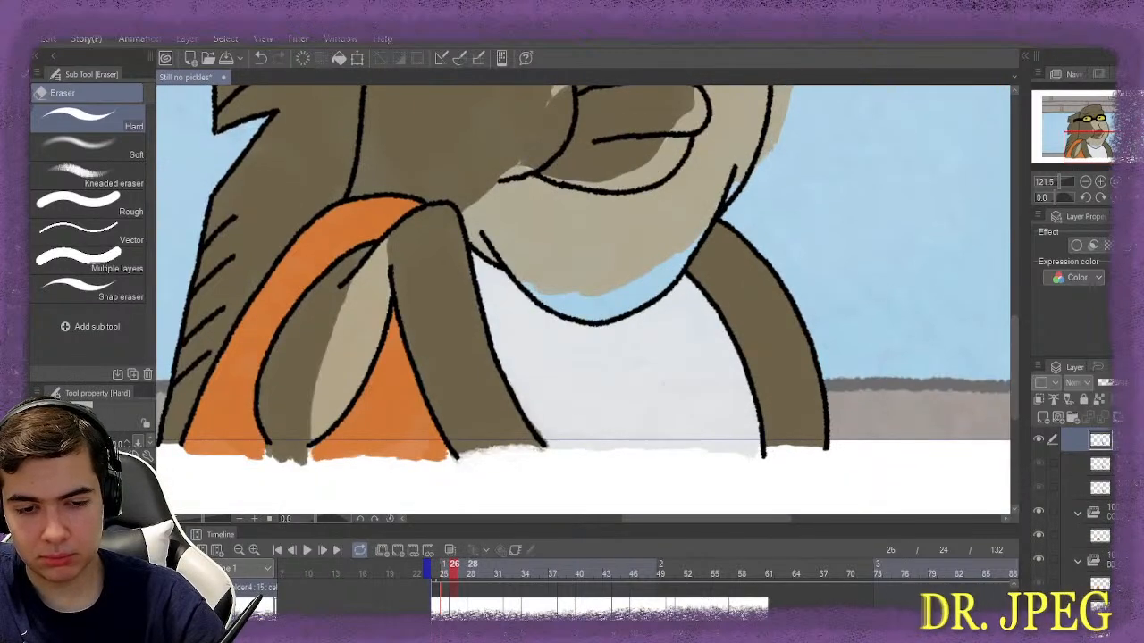
pyautogui.press('Right')
pyautogui.press('Right')
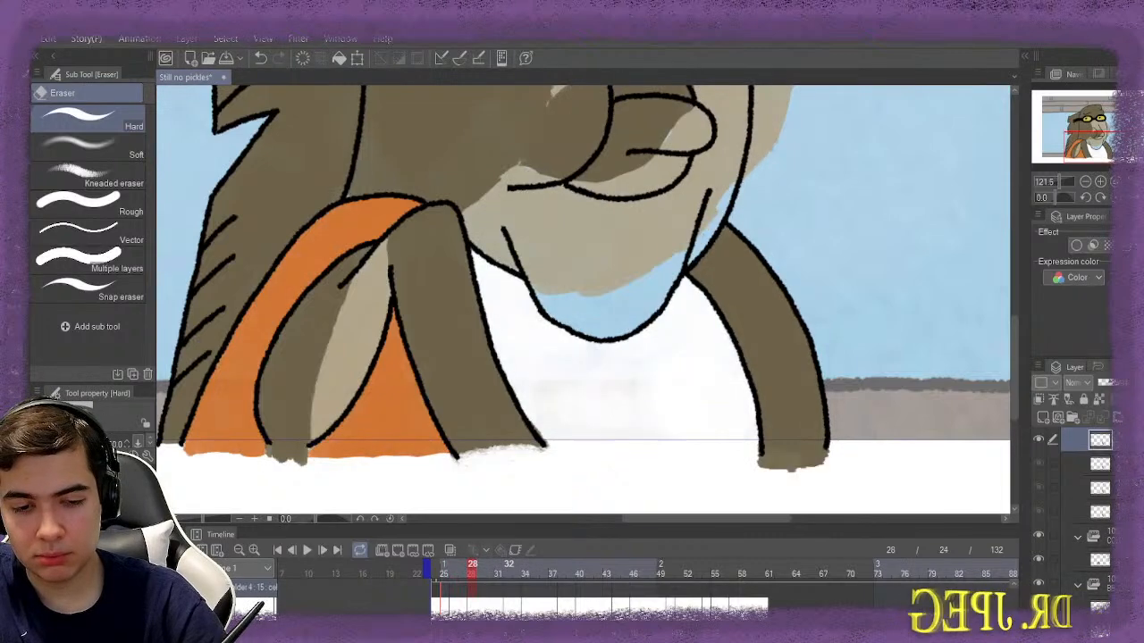
pyautogui.press('Right')
pyautogui.press('Right')
pyautogui.press('Right')
pyautogui.press('Right')
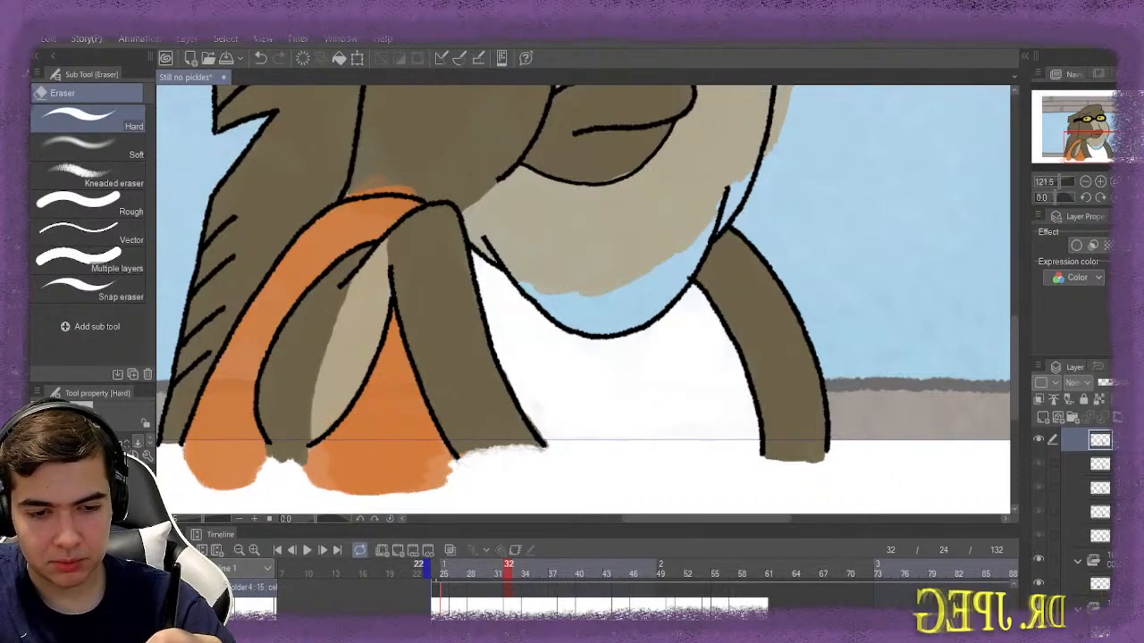
# Return to frame 24 and select the Folder 5 cel track in the timeline for editing
pyautogui.press('Home')
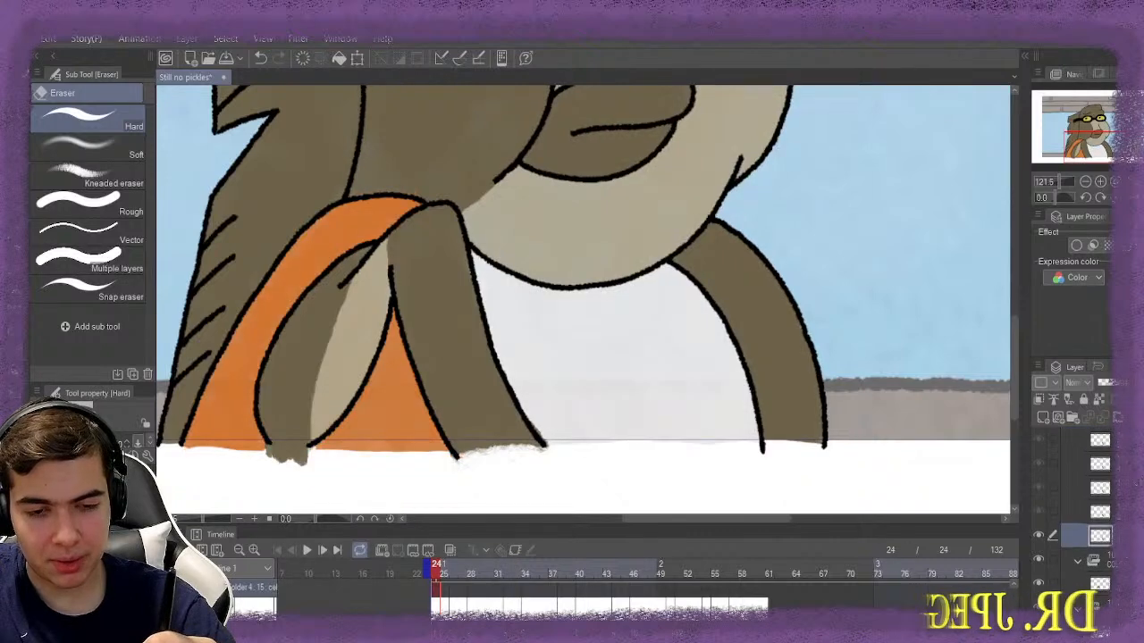
pyautogui.scroll(-5, 720, 597)
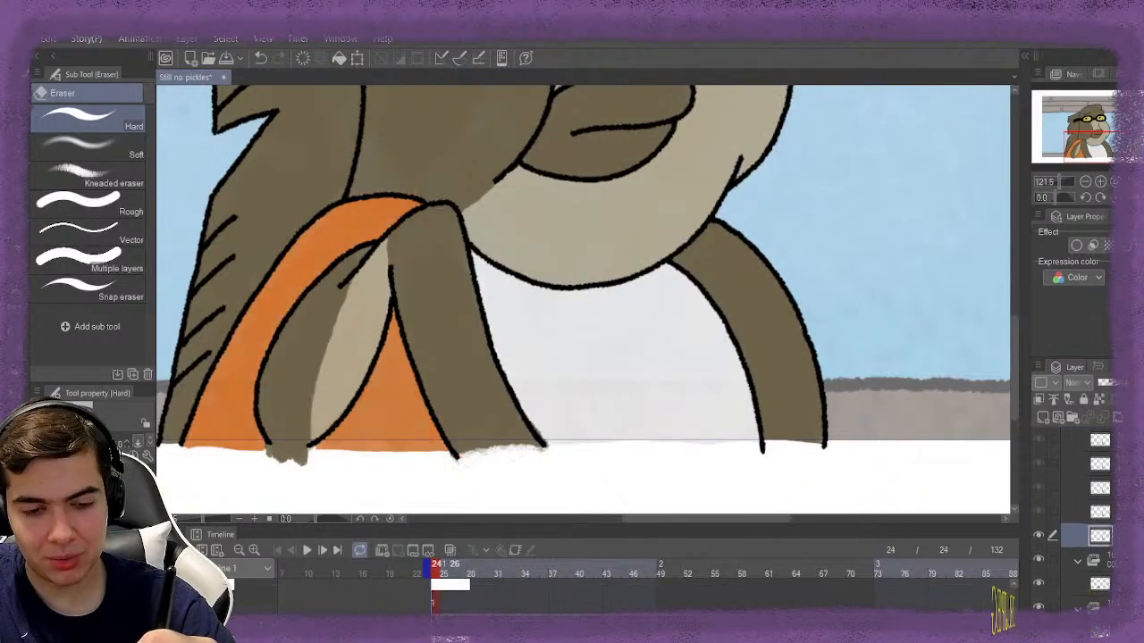
pyautogui.scroll(3, 720, 597)
pyautogui.click(256, 594)
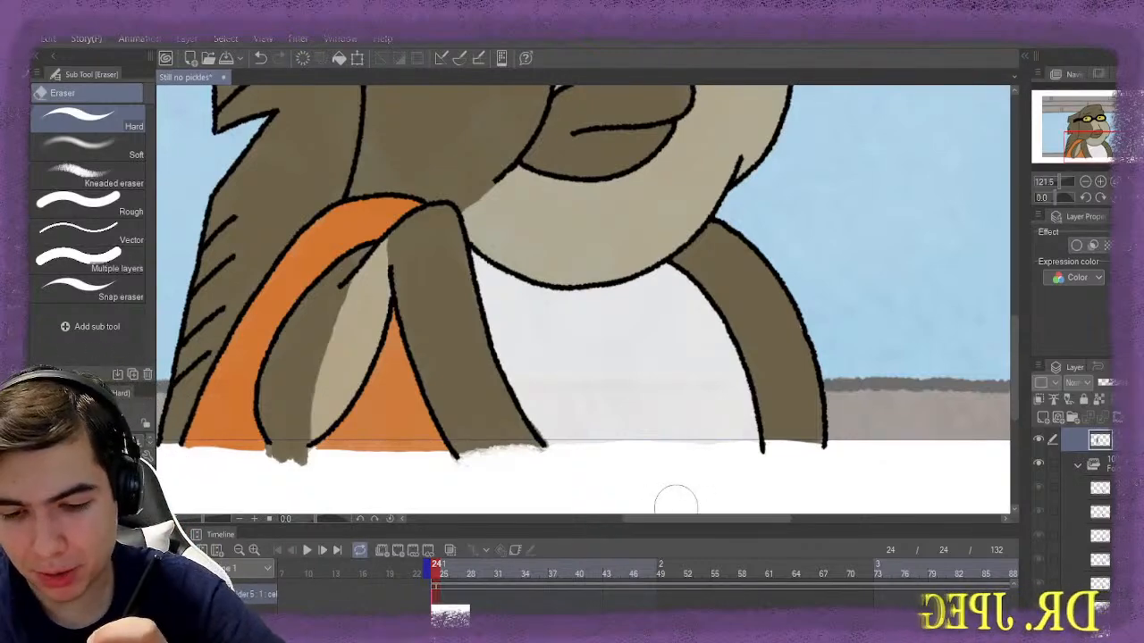
pyautogui.moveTo(675, 518); pyautogui.dragTo(625, 518)
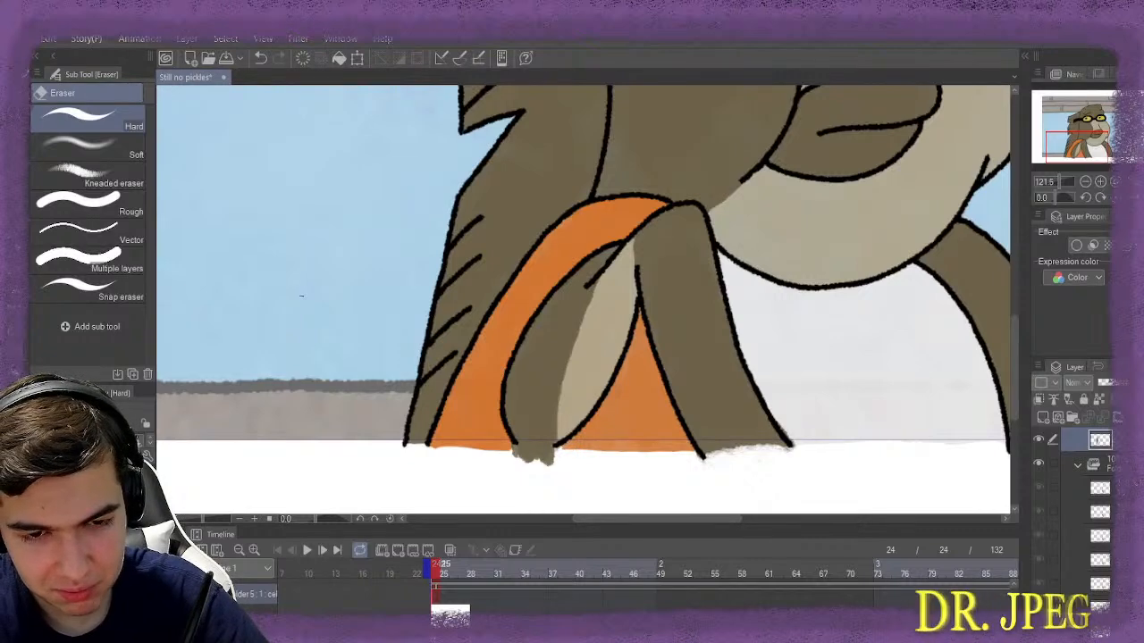
# Add a new animation cel to the Folder 5 track at frame 25
pyautogui.press('Right')
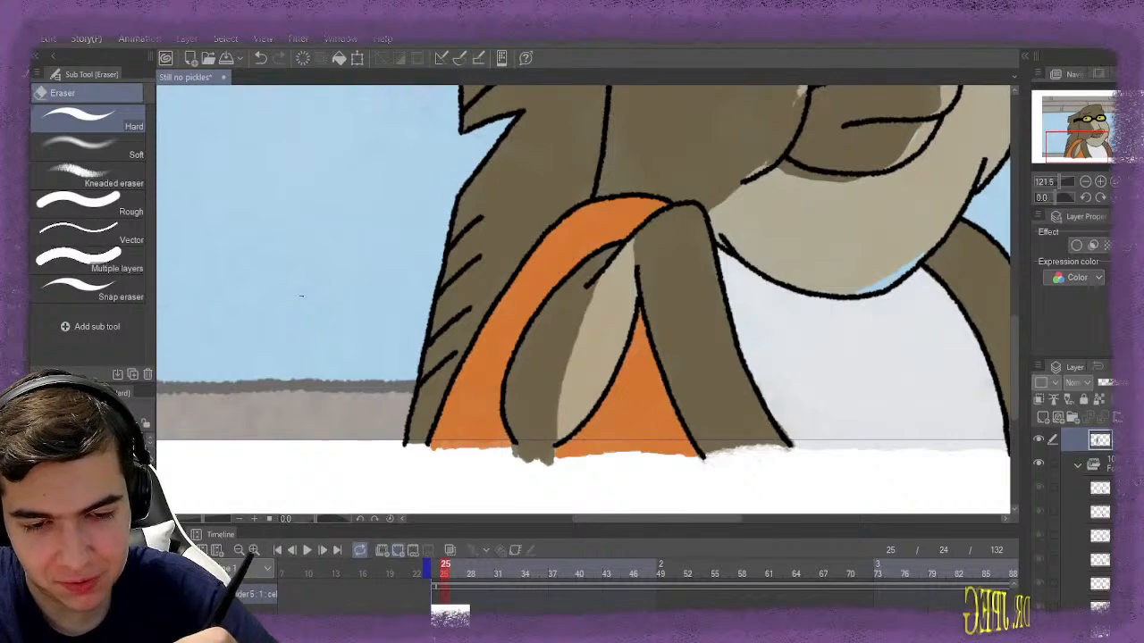
pyautogui.click(397, 550)
pyautogui.click(427, 518)
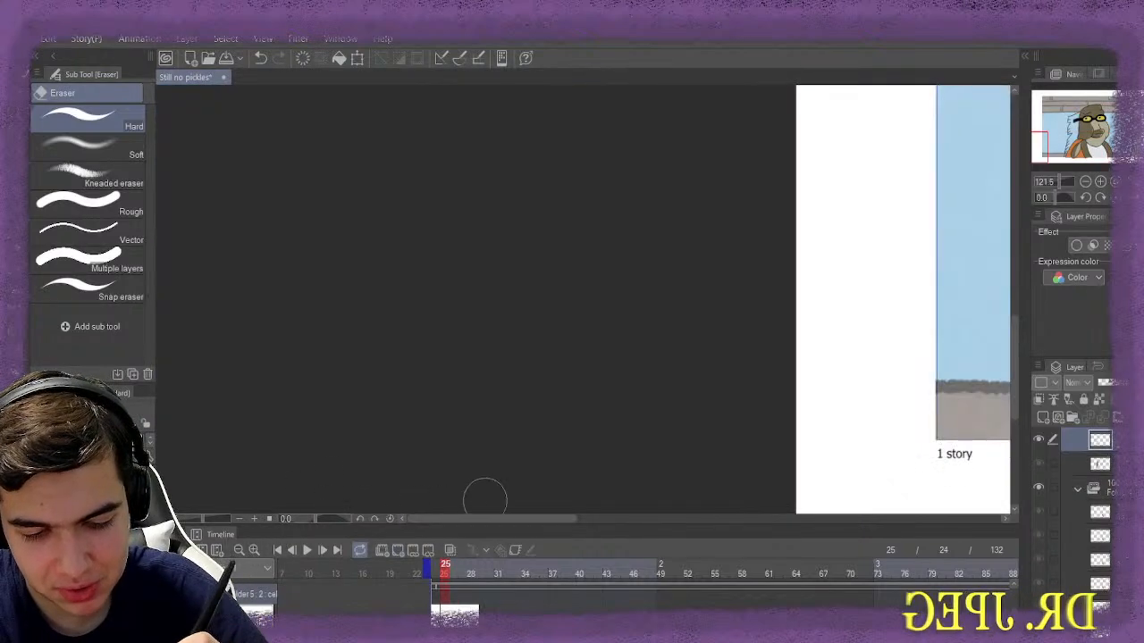
pyautogui.moveTo(489, 499); pyautogui.dragTo(630, 492)
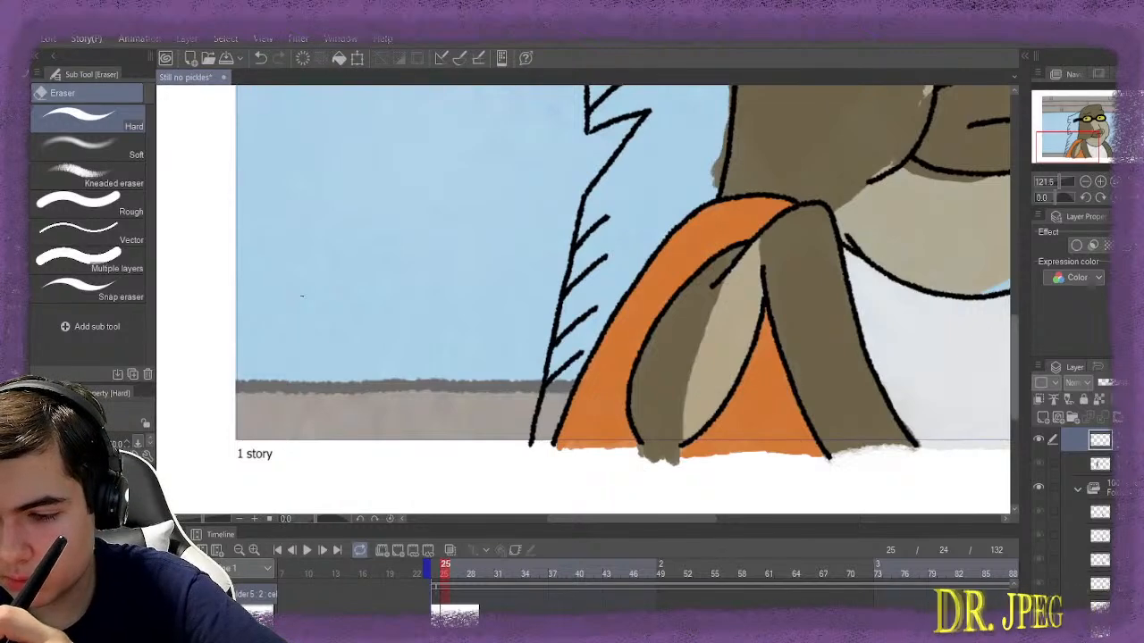
pyautogui.scroll(2, 1014, 358)
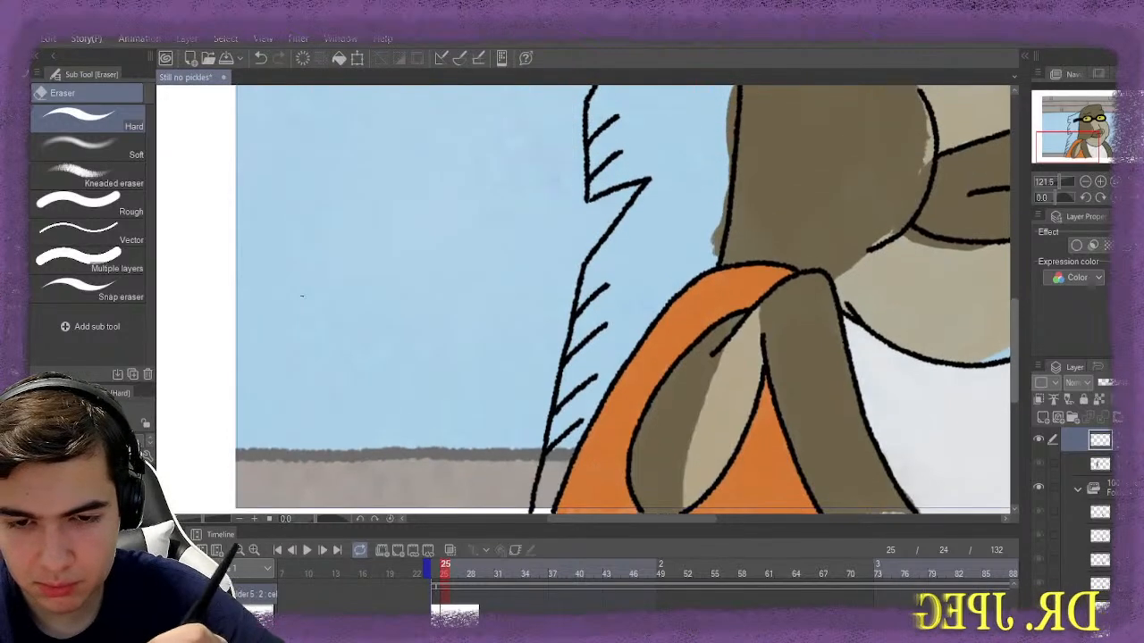
pyautogui.scroll(-2, 551, 385)
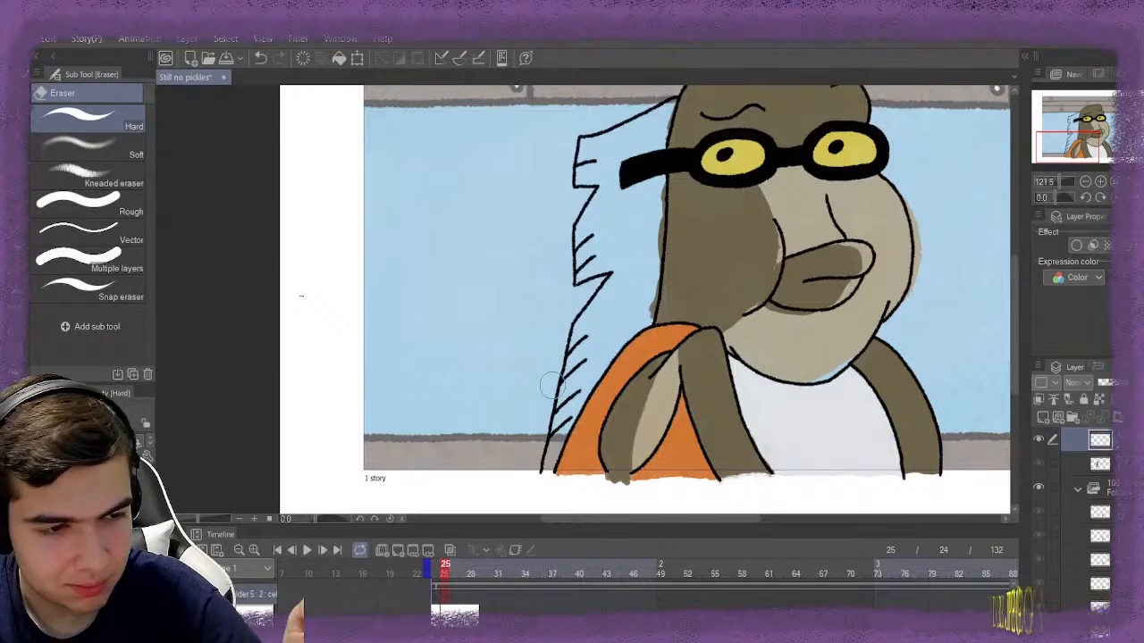
# Paint the empty hair area behind the head brown on frame 25 with the Gouache brush, from the glasses strap down to the lower tip
pyautogui.press('b')
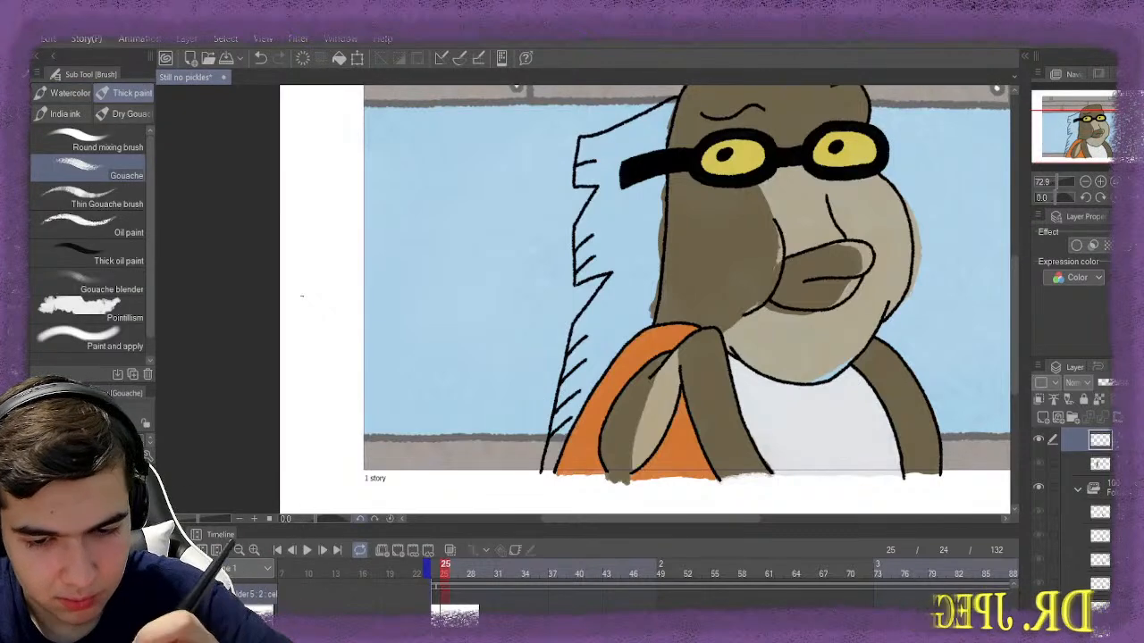
pyautogui.moveTo(605, 317)
pyautogui.mouseDown()
pyautogui.moveTo(599, 344)
pyautogui.moveTo(591, 333)
pyautogui.mouseUp()
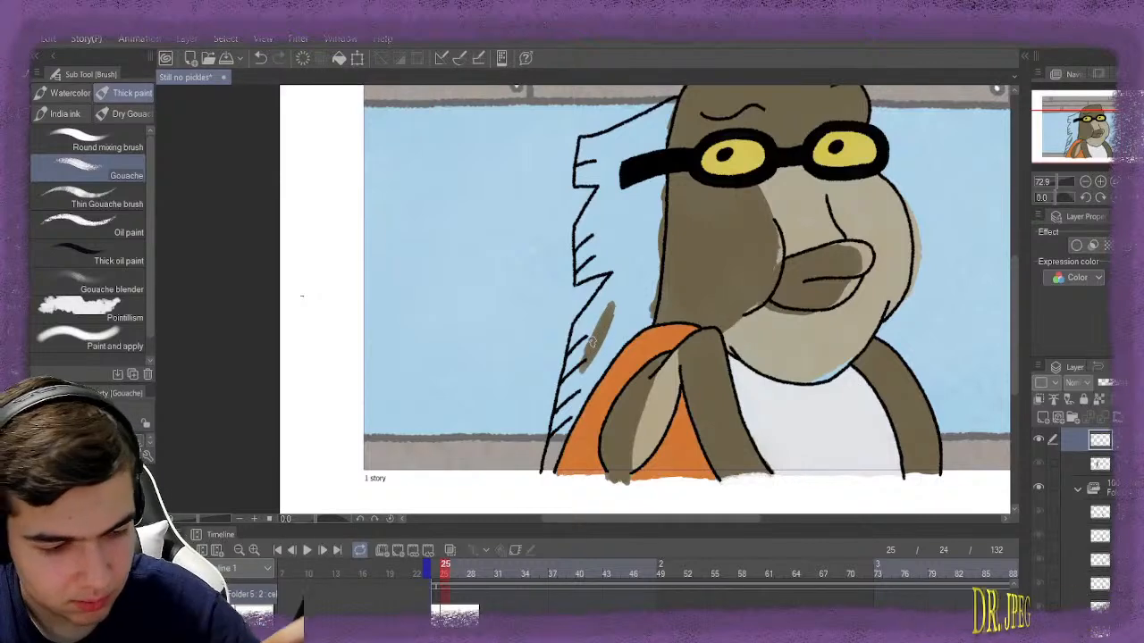
pyautogui.hotkey('ctrl', 'z')
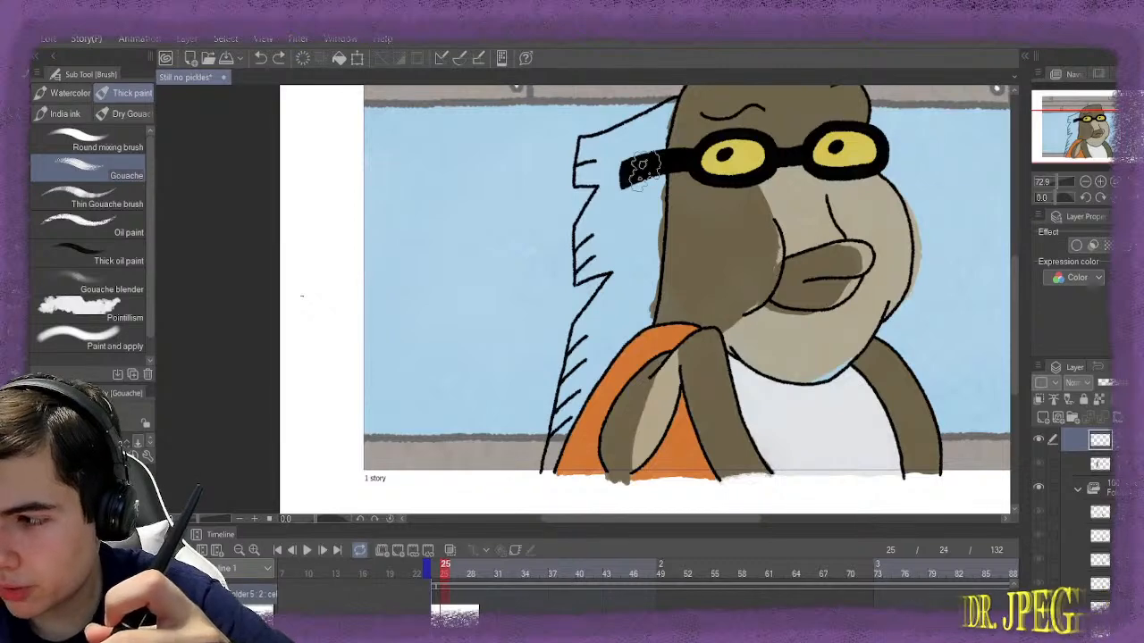
pyautogui.moveTo(641, 170)
pyautogui.mouseDown()
pyautogui.moveTo(609, 152)
pyautogui.moveTo(577, 163)
pyautogui.moveTo(603, 159)
pyautogui.moveTo(664, 117)
pyautogui.moveTo(605, 174)
pyautogui.moveTo(633, 169)
pyautogui.moveTo(645, 152)
pyautogui.moveTo(610, 181)
pyautogui.moveTo(621, 189)
pyautogui.moveTo(630, 253)
pyautogui.moveTo(647, 229)
pyautogui.moveTo(591, 374)
pyautogui.moveTo(596, 352)
pyautogui.moveTo(580, 371)
pyautogui.moveTo(599, 360)
pyautogui.moveTo(578, 416)
pyautogui.moveTo(575, 351)
pyautogui.moveTo(618, 332)
pyautogui.moveTo(645, 268)
pyautogui.moveTo(649, 291)
pyautogui.moveTo(654, 233)
pyautogui.moveTo(606, 275)
pyautogui.moveTo(590, 188)
pyautogui.moveTo(616, 160)
pyautogui.moveTo(590, 315)
pyautogui.moveTo(612, 346)
pyautogui.moveTo(610, 375)
pyautogui.moveTo(580, 424)
pyautogui.moveTo(629, 273)
pyautogui.moveTo(628, 212)
pyautogui.moveTo(644, 176)
pyautogui.moveTo(548, 496)
pyautogui.mouseUp()
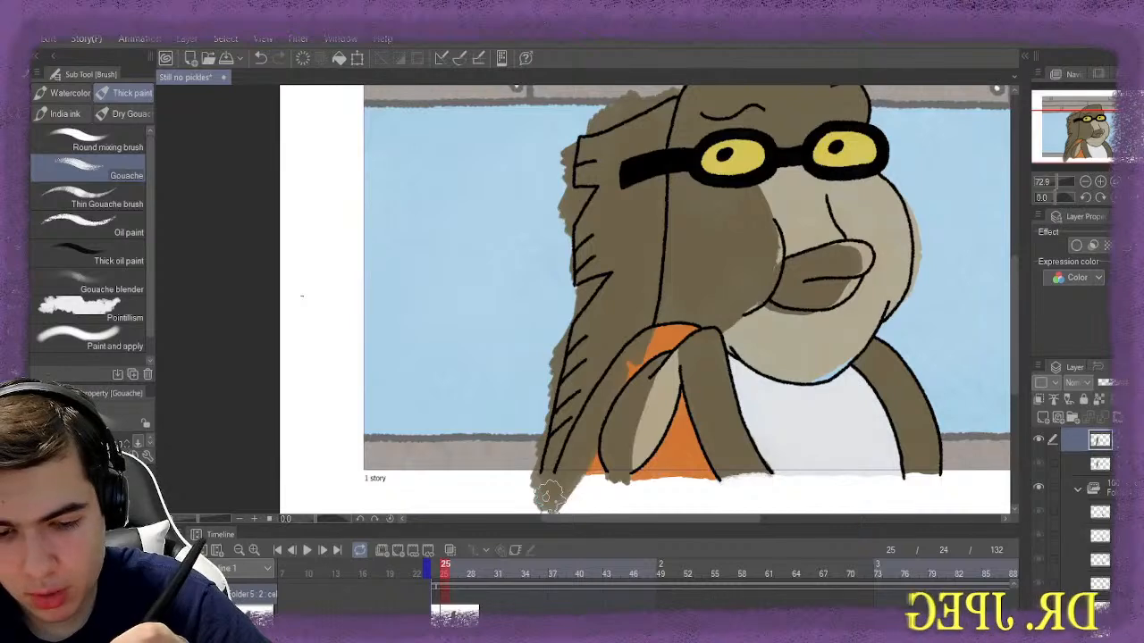
# Try to erase the brown overhang on the orange shoulder and along the hair's lower outer edge on frame 25 with the Hard eraser
pyautogui.press('e')
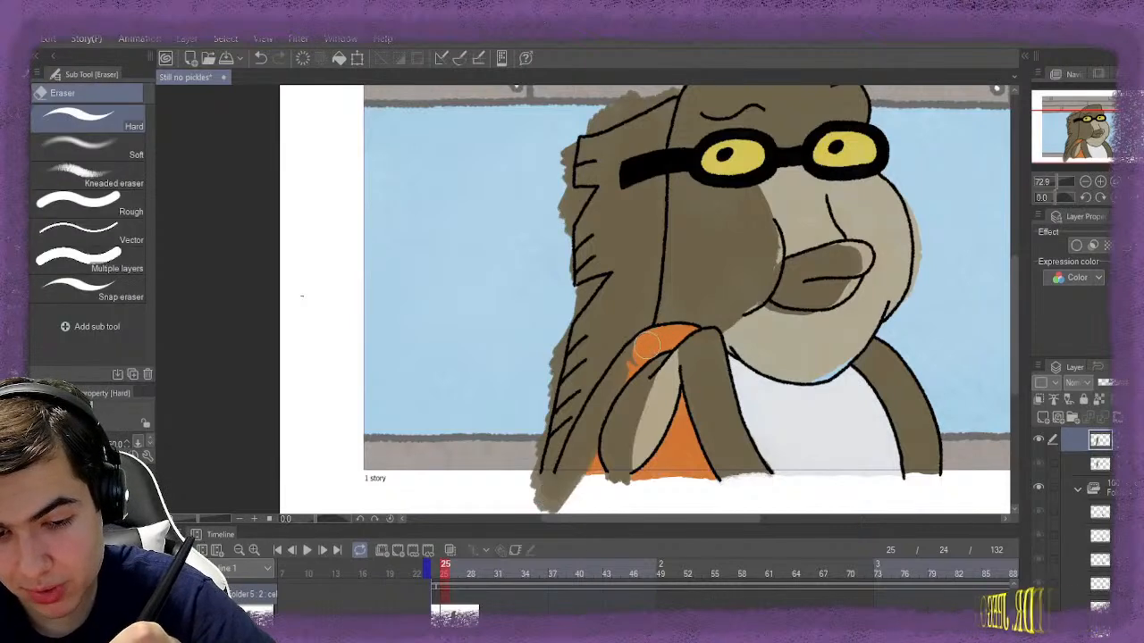
pyautogui.moveTo(646, 344)
pyautogui.mouseDown()
pyautogui.moveTo(581, 459)
pyautogui.moveTo(597, 447)
pyautogui.moveTo(605, 408)
pyautogui.moveTo(566, 485)
pyautogui.moveTo(578, 453)
pyautogui.moveTo(559, 494)
pyautogui.moveTo(529, 489)
pyautogui.mouseUp()
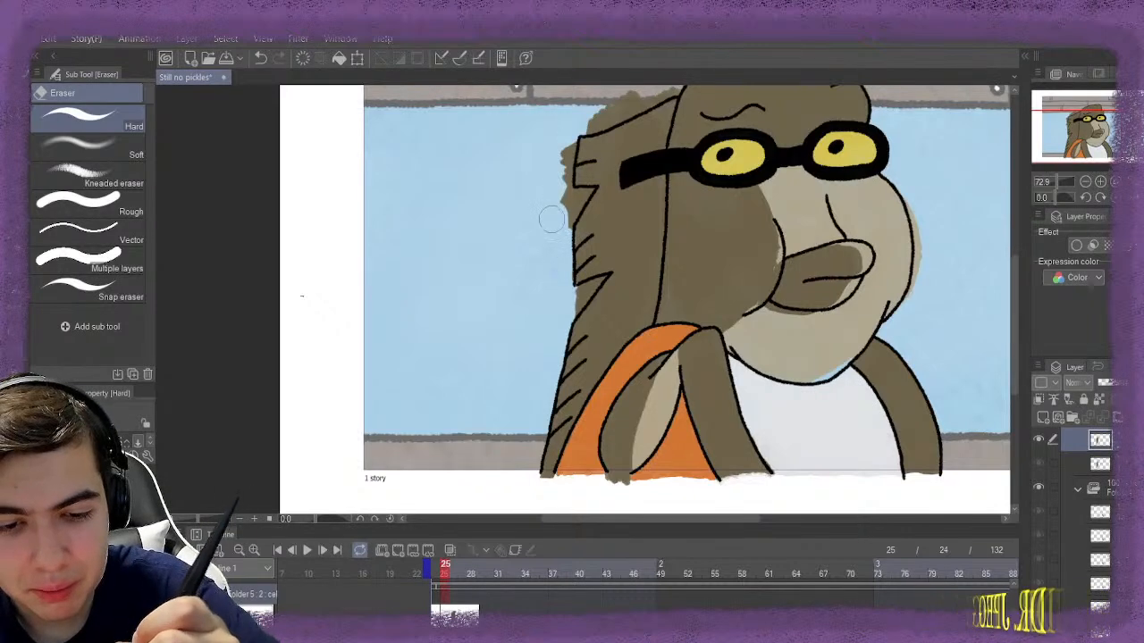
pyautogui.hotkey('ctrl', 'z')
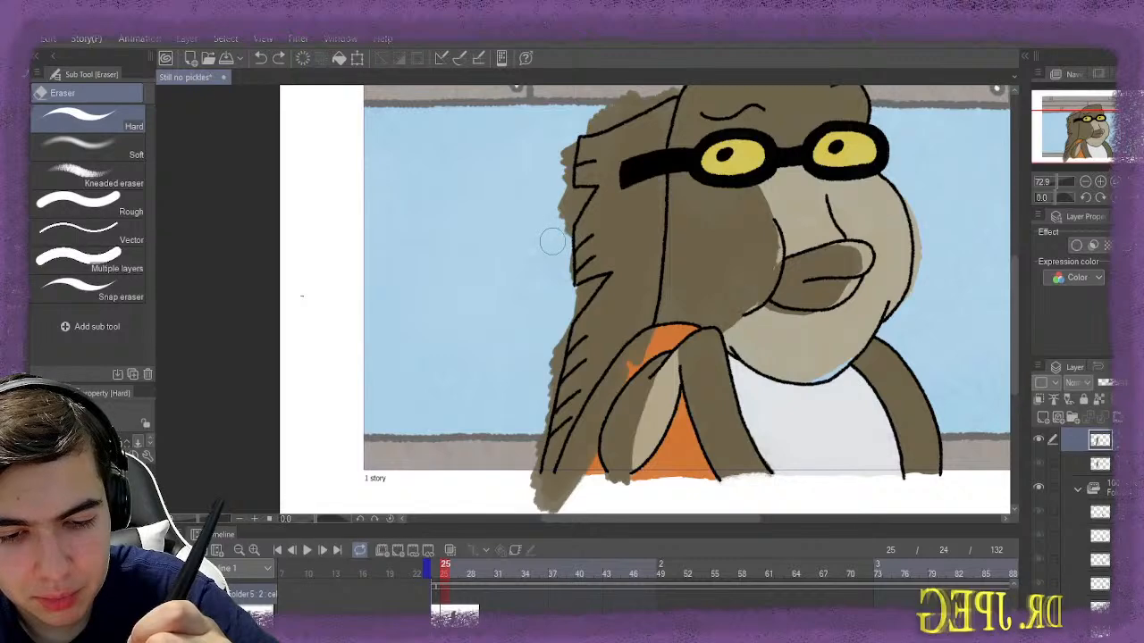
# Play and step through frames 25 to 51 to compare the character's moving outline with the brown fill behind the head
pyautogui.scroll(2, 547, 199)
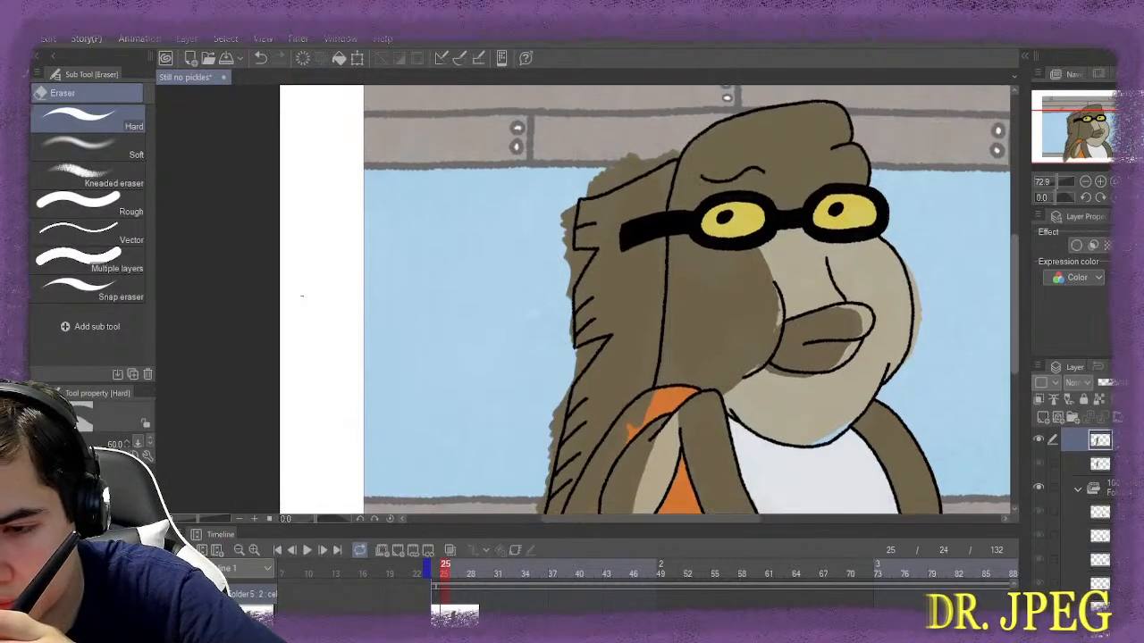
pyautogui.scroll(1, 657, 163)
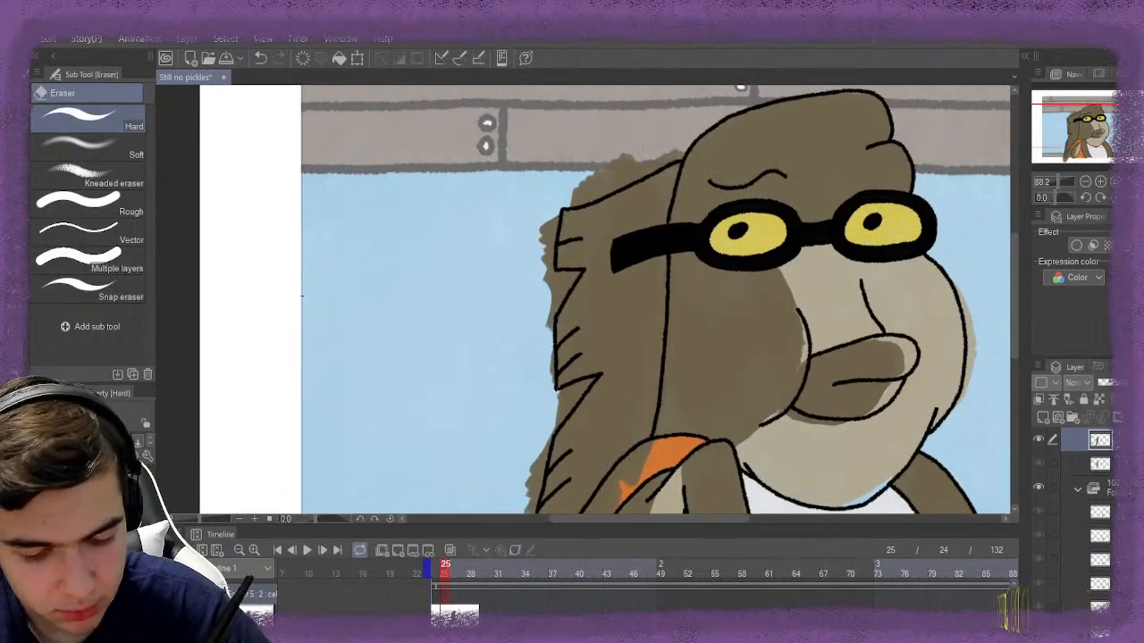
pyautogui.press('Right')
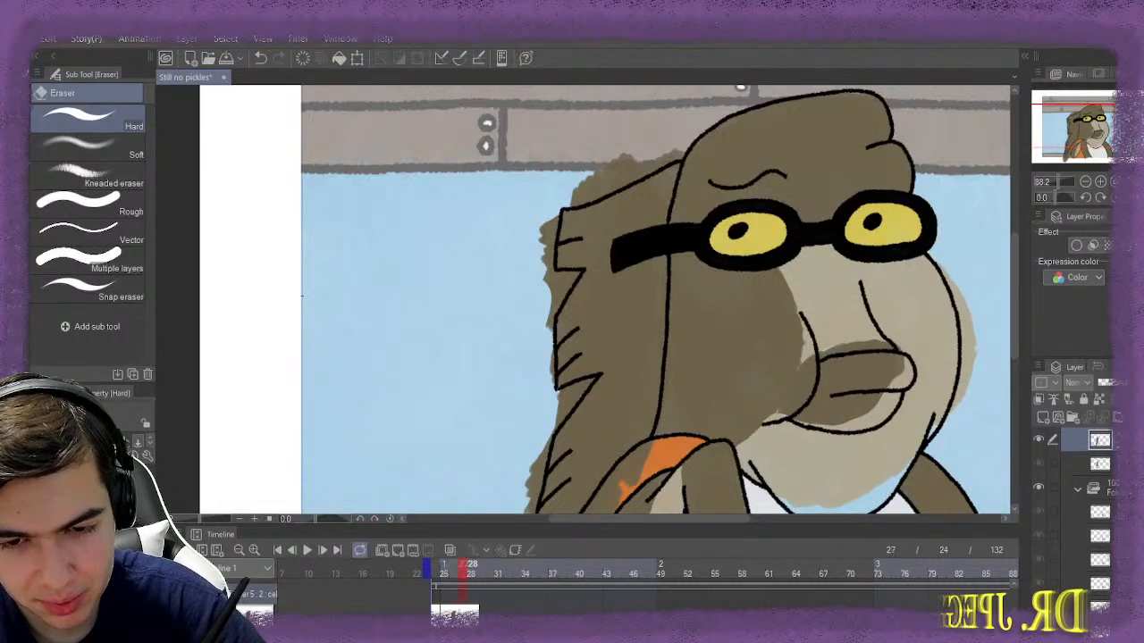
pyautogui.press('Left')
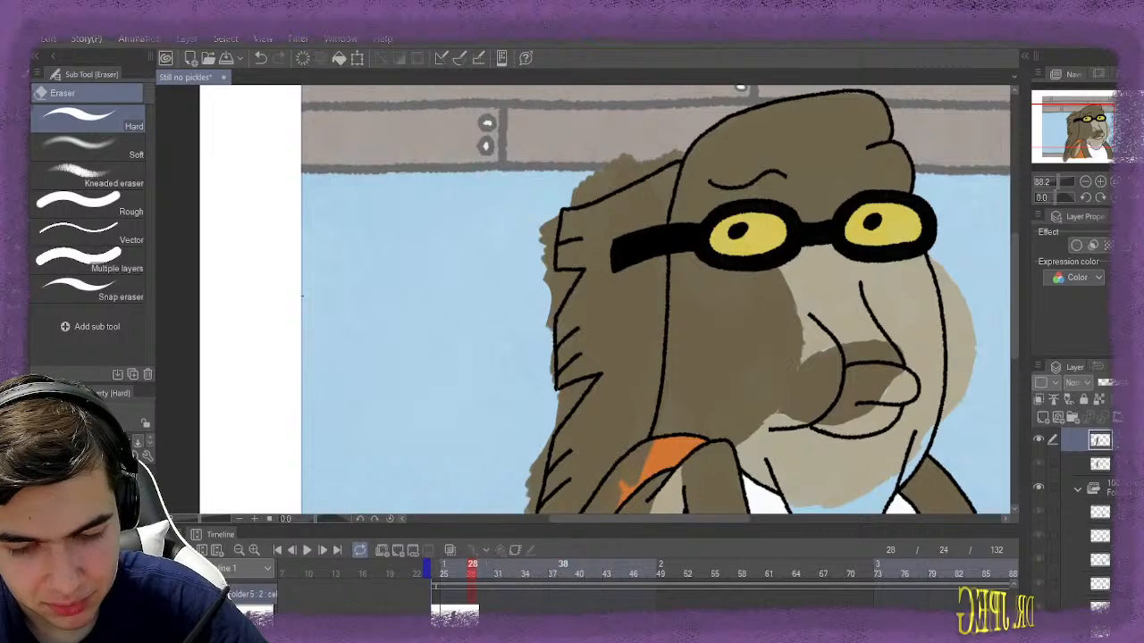
pyautogui.press('Return')
pyautogui.press('Return')
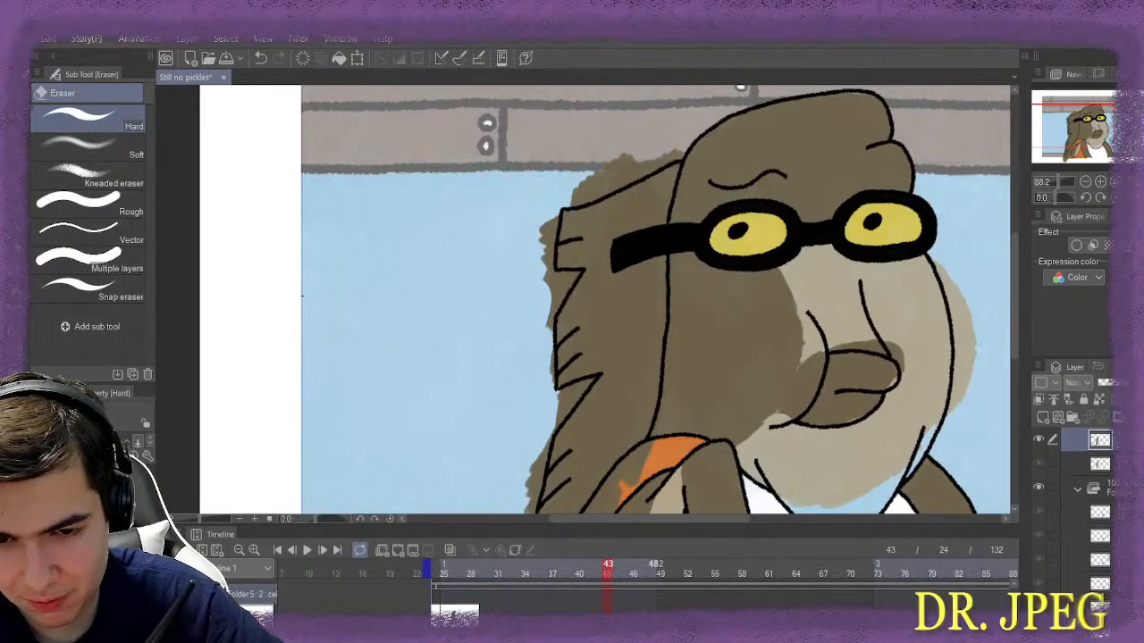
pyautogui.press('Return')
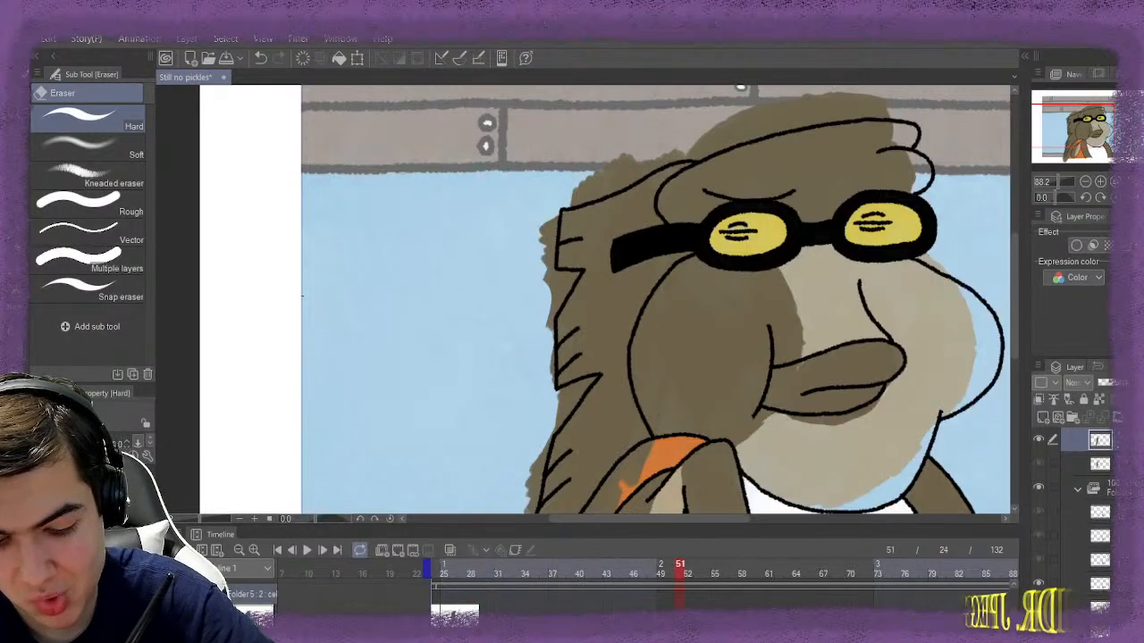
pyautogui.press('Left')
pyautogui.press('Left')
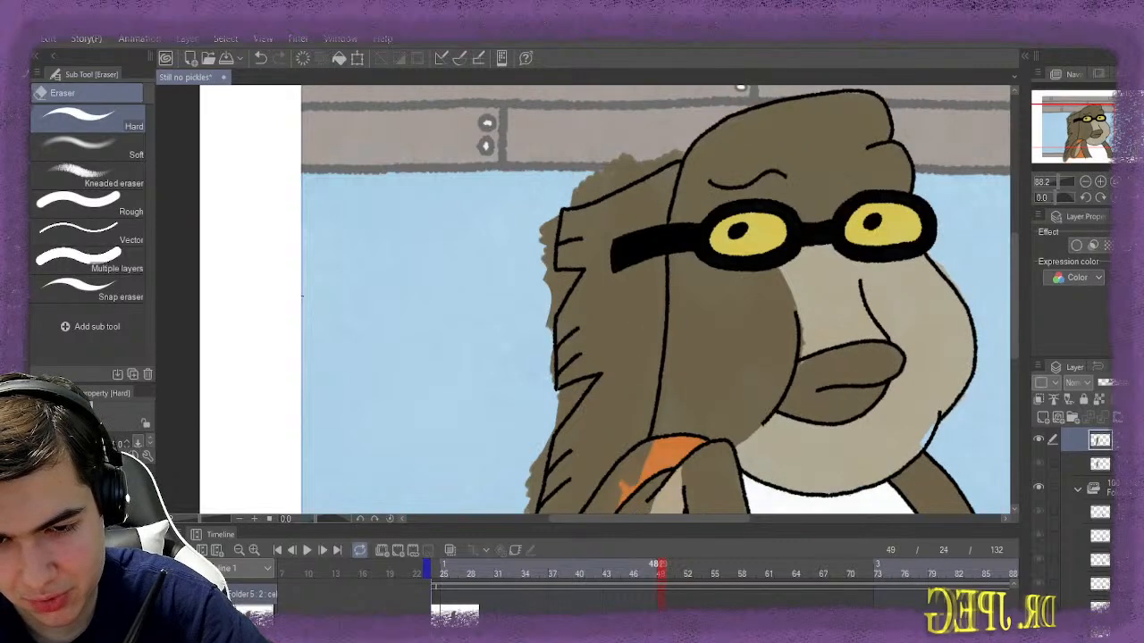
pyautogui.press('Right')
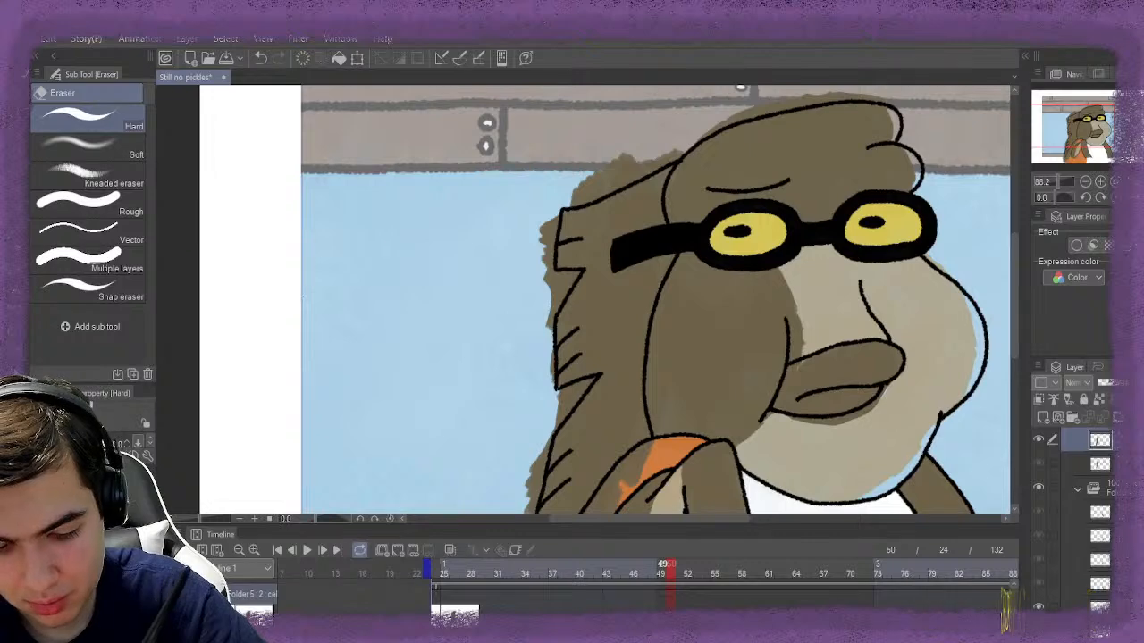
pyautogui.press('Left')
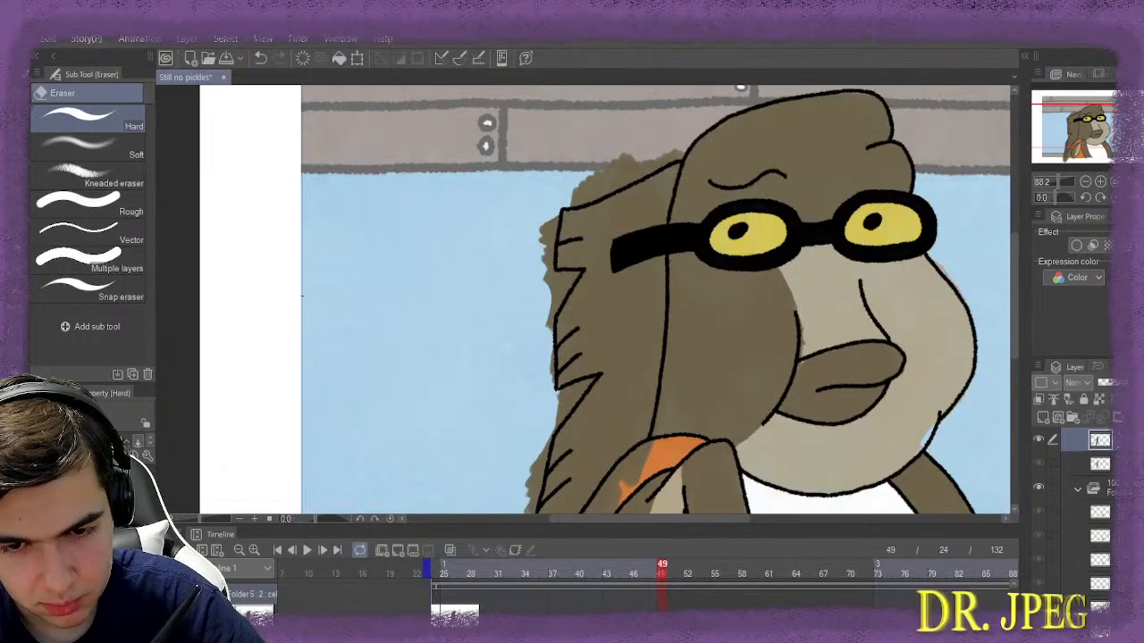
pyautogui.press('Right')
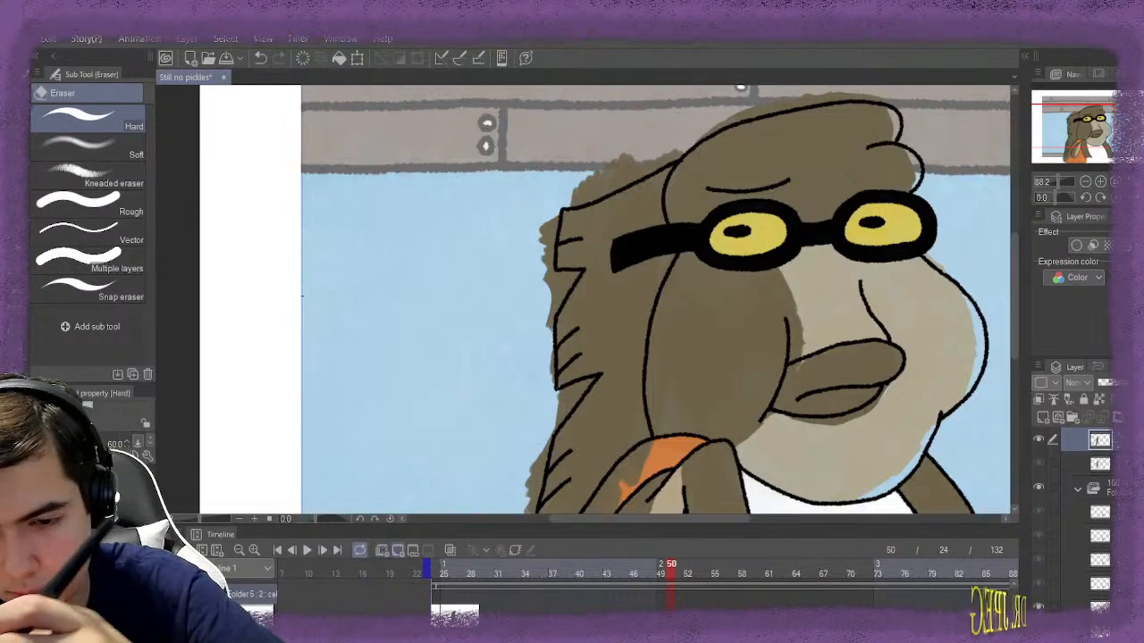
# Add a new animation cel at frame 50 and paint the jagged shape behind the head brown with the Gouache brush
pyautogui.click(398, 551)
pyautogui.moveTo(1014, 315); pyautogui.dragTo(1014, 333)
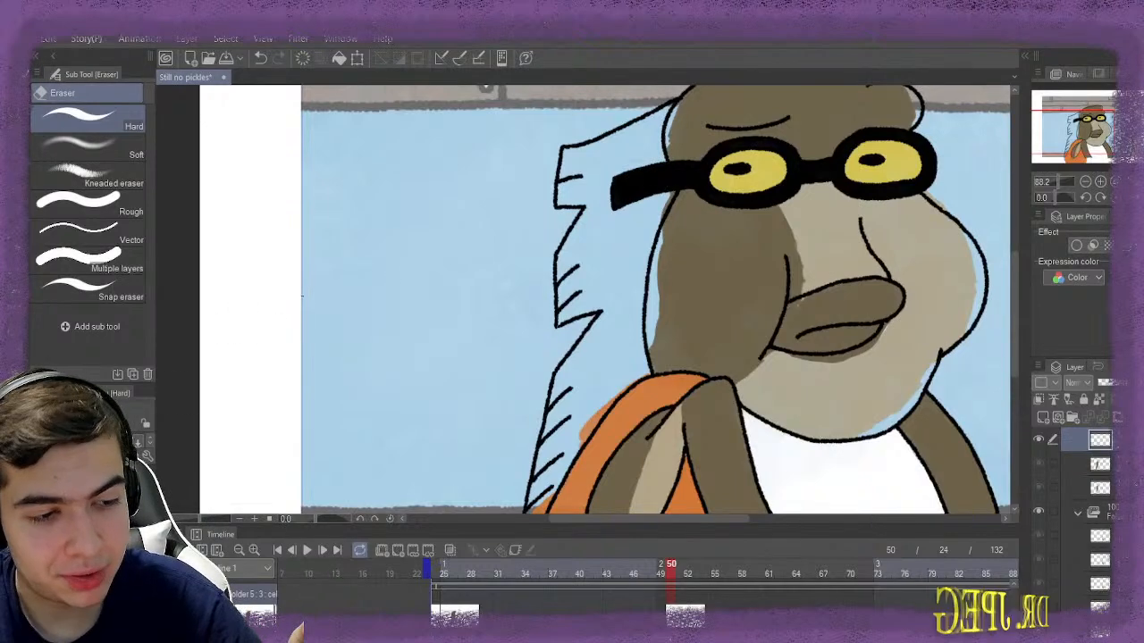
pyautogui.press('b')
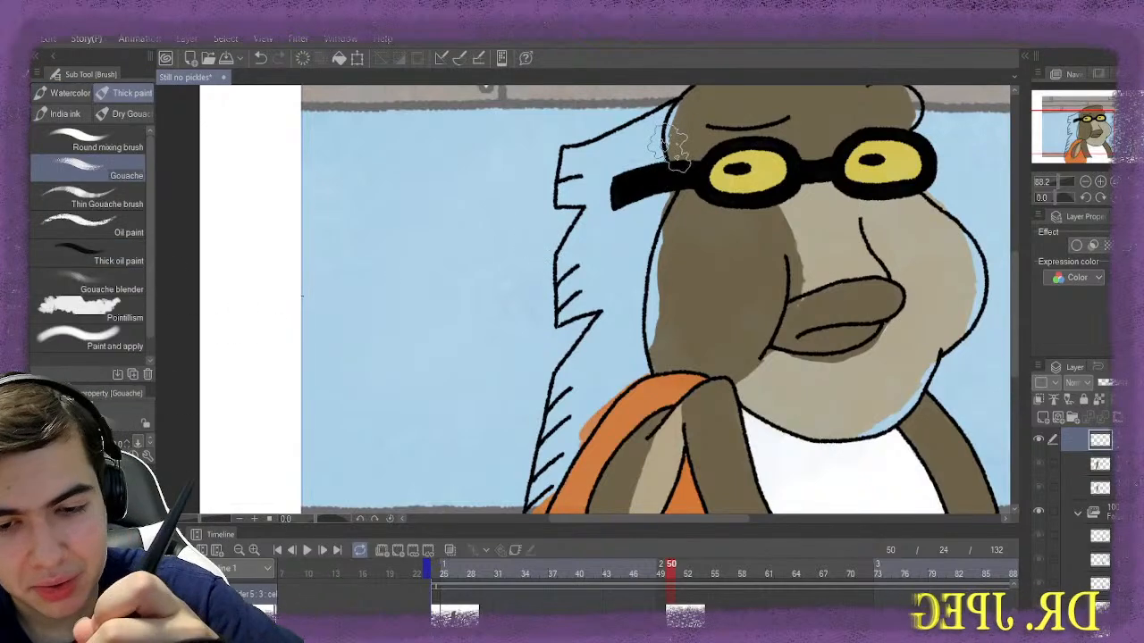
pyautogui.moveTo(665, 121)
pyautogui.mouseDown()
pyautogui.moveTo(622, 160)
pyautogui.moveTo(571, 177)
pyautogui.moveTo(602, 150)
pyautogui.moveTo(591, 225)
pyautogui.moveTo(606, 237)
pyautogui.moveTo(583, 250)
pyautogui.moveTo(605, 246)
pyautogui.moveTo(594, 259)
pyautogui.moveTo(610, 259)
pyautogui.moveTo(643, 245)
pyautogui.moveTo(589, 384)
pyautogui.moveTo(614, 366)
pyautogui.moveTo(552, 430)
pyautogui.moveTo(556, 413)
pyautogui.moveTo(569, 451)
pyautogui.mouseUp()
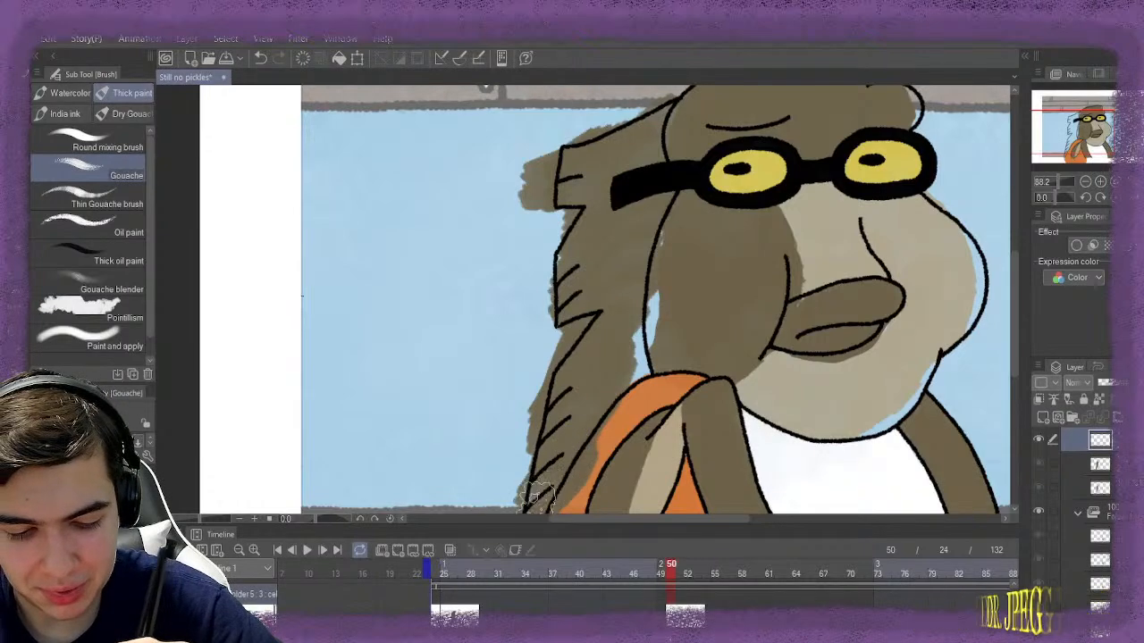
# Extend the brown Gouache fill down to the shape's lower end and over the gap beside the cheek, undoing the last stray stroke
pyautogui.scroll(-3, 549, 490)
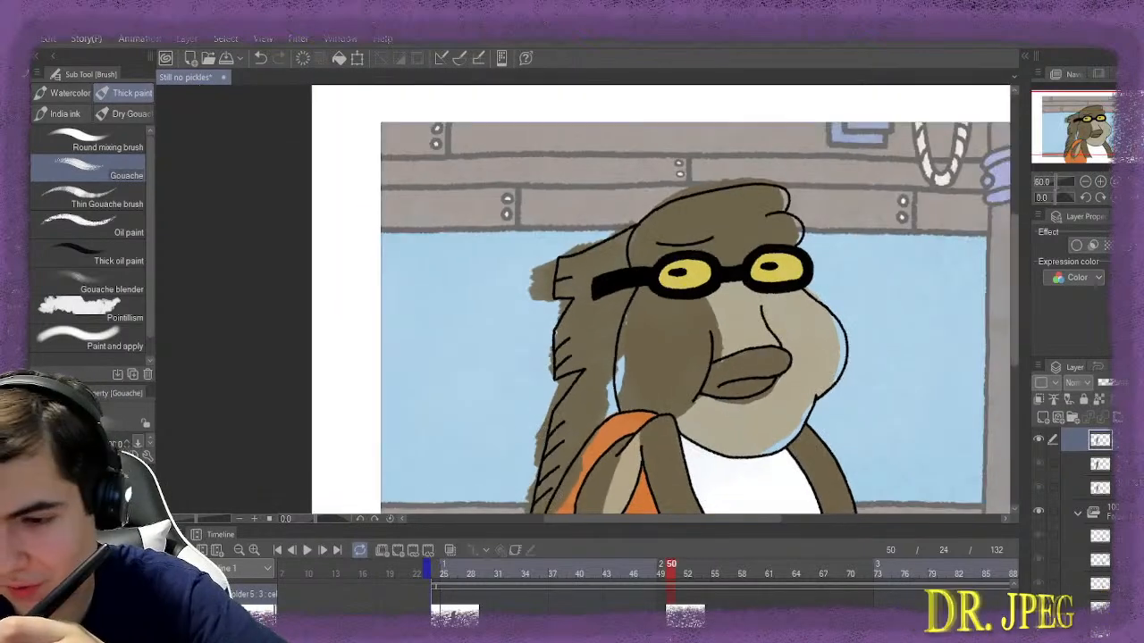
pyautogui.scroll(-3, 807, 308)
pyautogui.moveTo(540, 375)
pyautogui.mouseDown()
pyautogui.moveTo(531, 416)
pyautogui.moveTo(540, 371)
pyautogui.mouseUp()
pyautogui.moveTo(603, 272)
pyautogui.mouseDown()
pyautogui.moveTo(612, 187)
pyautogui.moveTo(601, 160)
pyautogui.moveTo(622, 128)
pyautogui.moveTo(592, 159)
pyautogui.moveTo(580, 161)
pyautogui.moveTo(583, 143)
pyautogui.moveTo(553, 332)
pyautogui.moveTo(580, 297)
pyautogui.moveTo(577, 319)
pyautogui.moveTo(544, 353)
pyautogui.moveTo(538, 396)
pyautogui.moveTo(529, 360)
pyautogui.mouseUp()
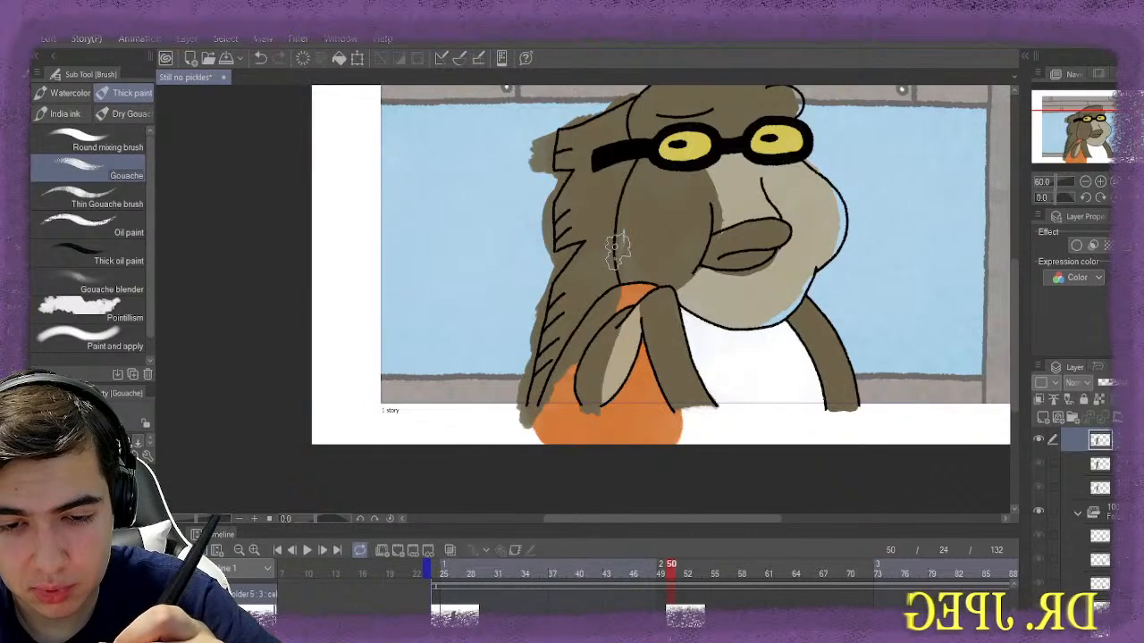
pyautogui.moveTo(613, 242); pyautogui.dragTo(619, 235)
pyautogui.hotkey('ctrl', 'z')
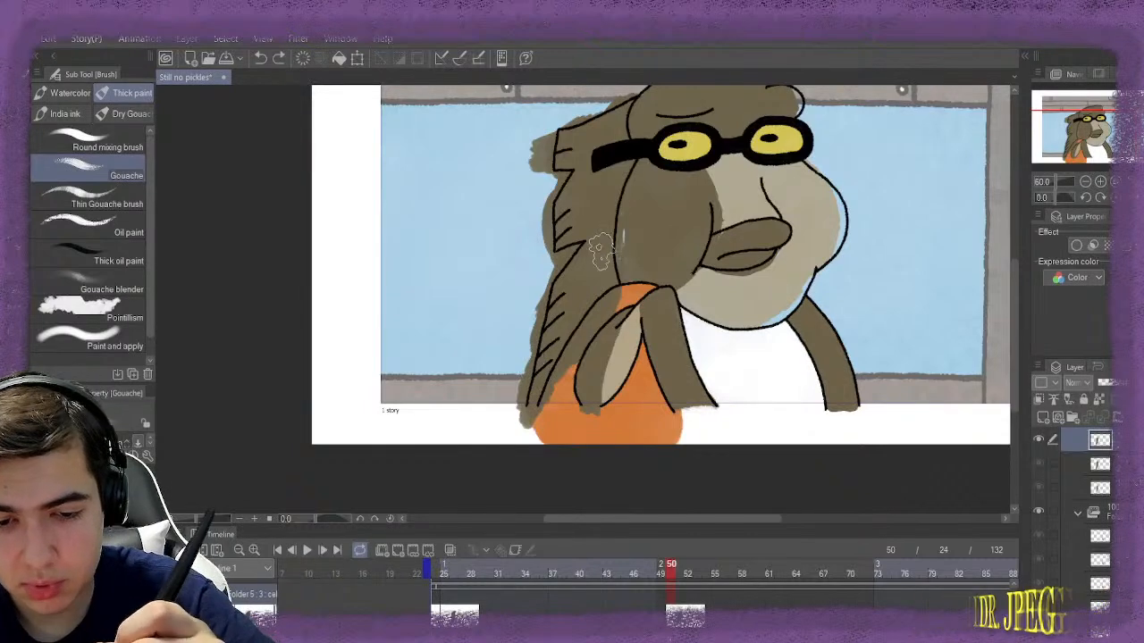
# Erase the excess brown outside the jagged outline and over the orange vest with the Hard eraser
pyautogui.press('e')
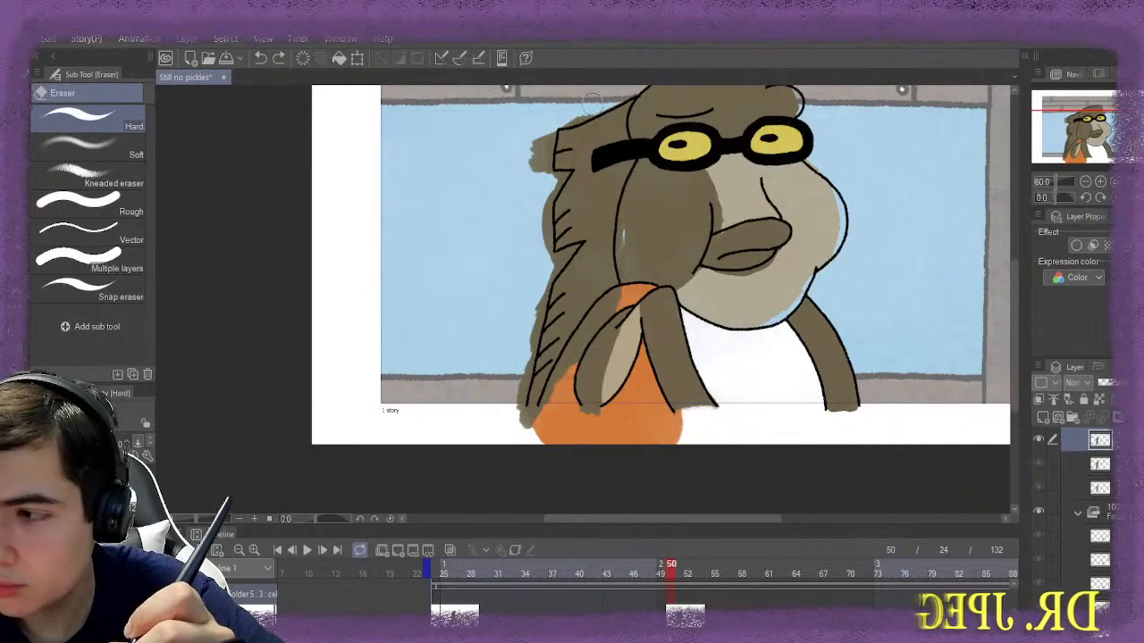
pyautogui.moveTo(572, 113); pyautogui.dragTo(538, 163)
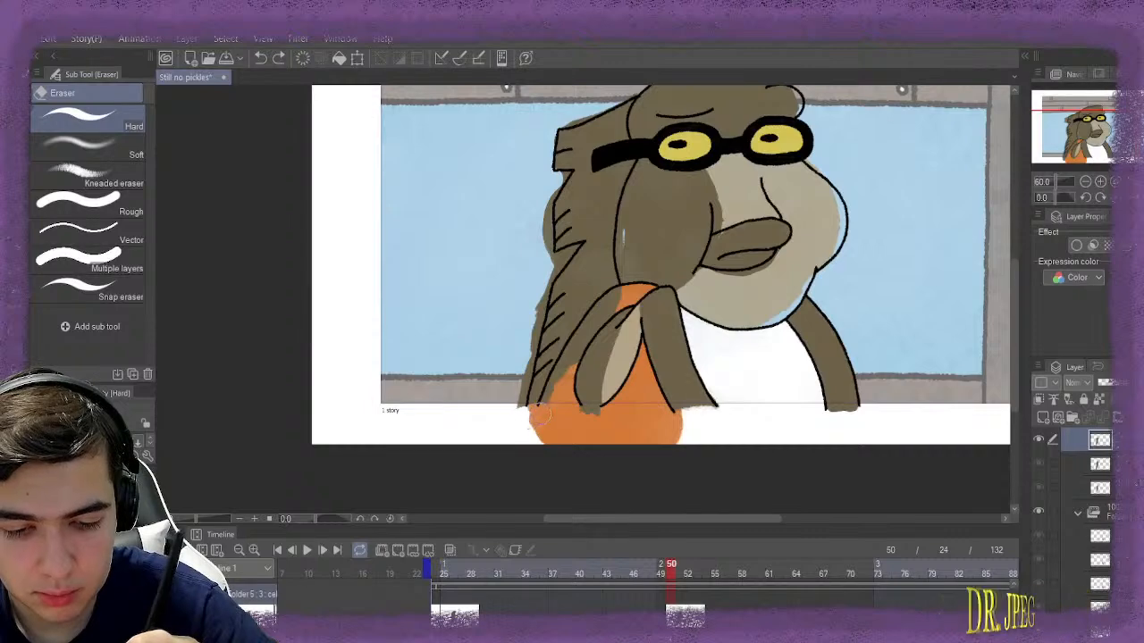
pyautogui.moveTo(579, 356)
pyautogui.mouseDown()
pyautogui.moveTo(621, 296)
pyautogui.moveTo(581, 344)
pyautogui.mouseUp()
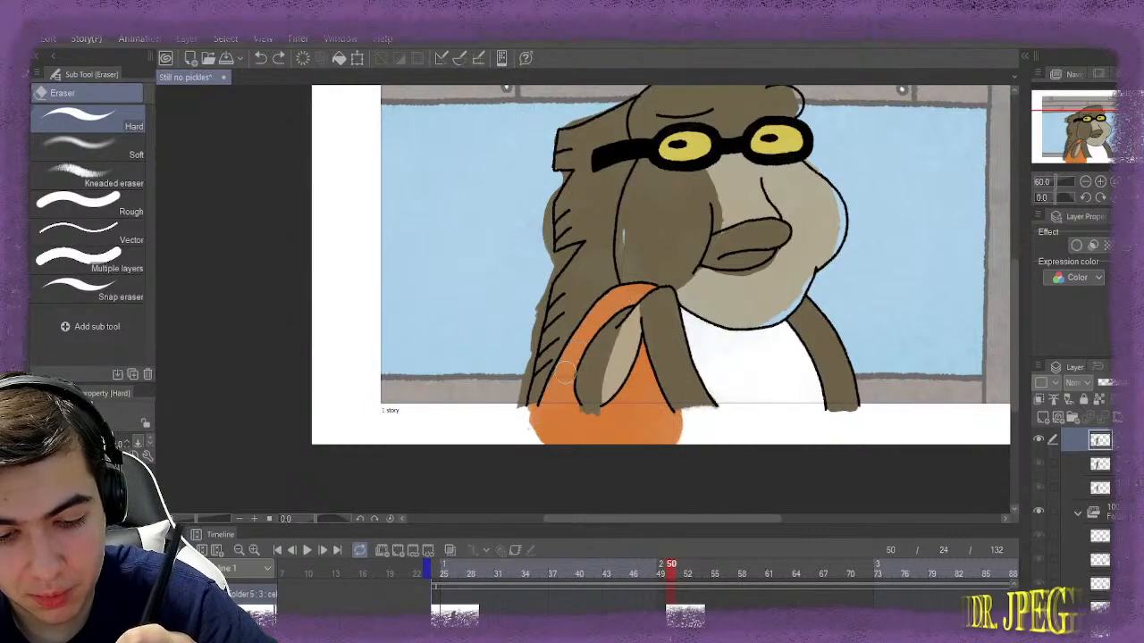
pyautogui.moveTo(633, 254); pyautogui.dragTo(632, 265)
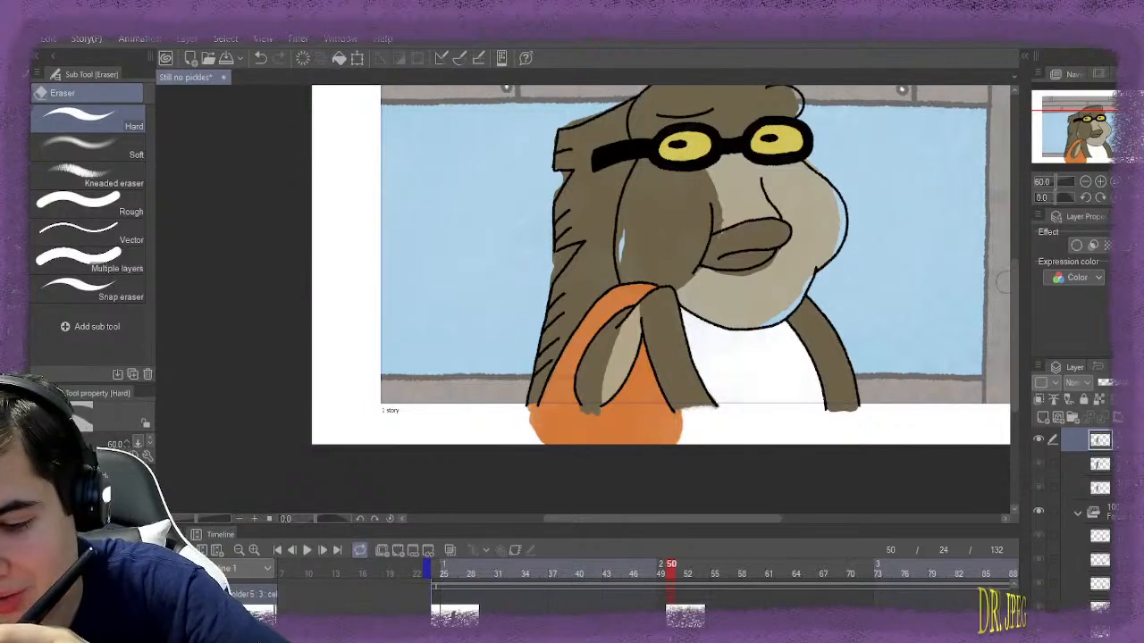
pyautogui.scroll(3, 634, 135)
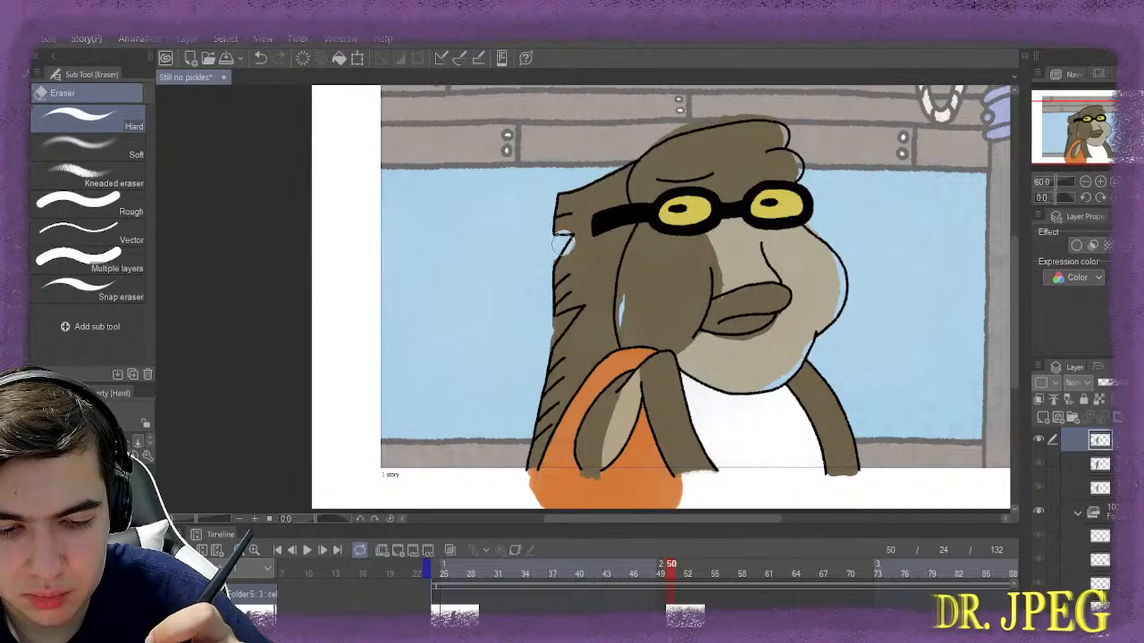
pyautogui.moveTo(540, 346)
pyautogui.mouseDown()
pyautogui.moveTo(572, 316)
pyautogui.moveTo(544, 341)
pyautogui.mouseUp()
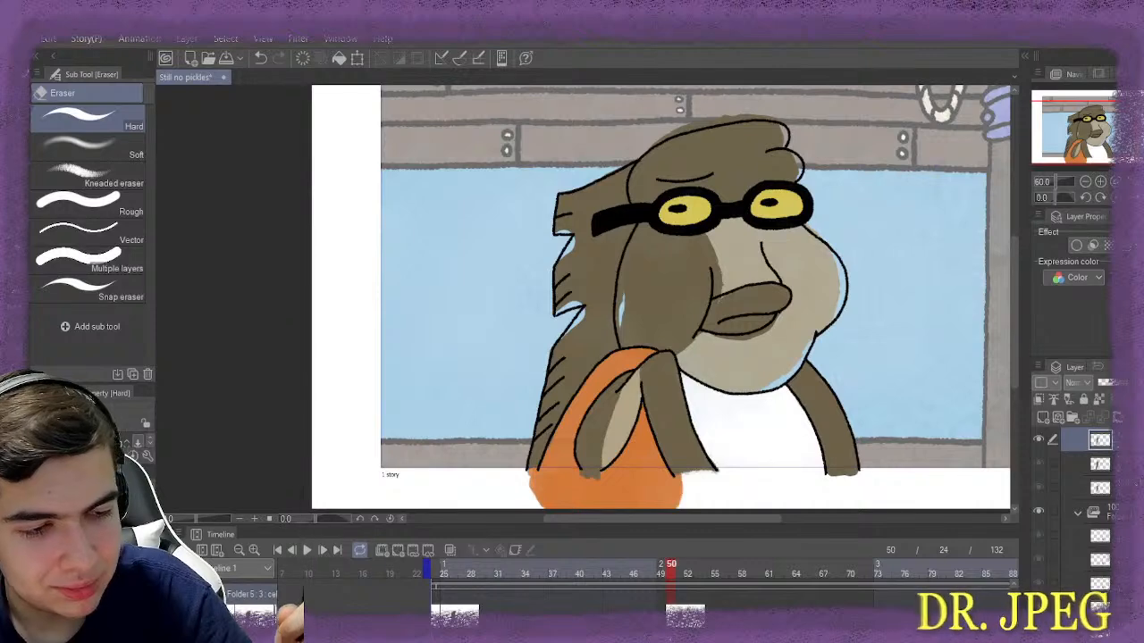
# Repaint the over-erased gaps inside the jagged edge's notches in brown with the Gouache brush
pyautogui.press('b')
pyautogui.scroll(4, 589, 315)
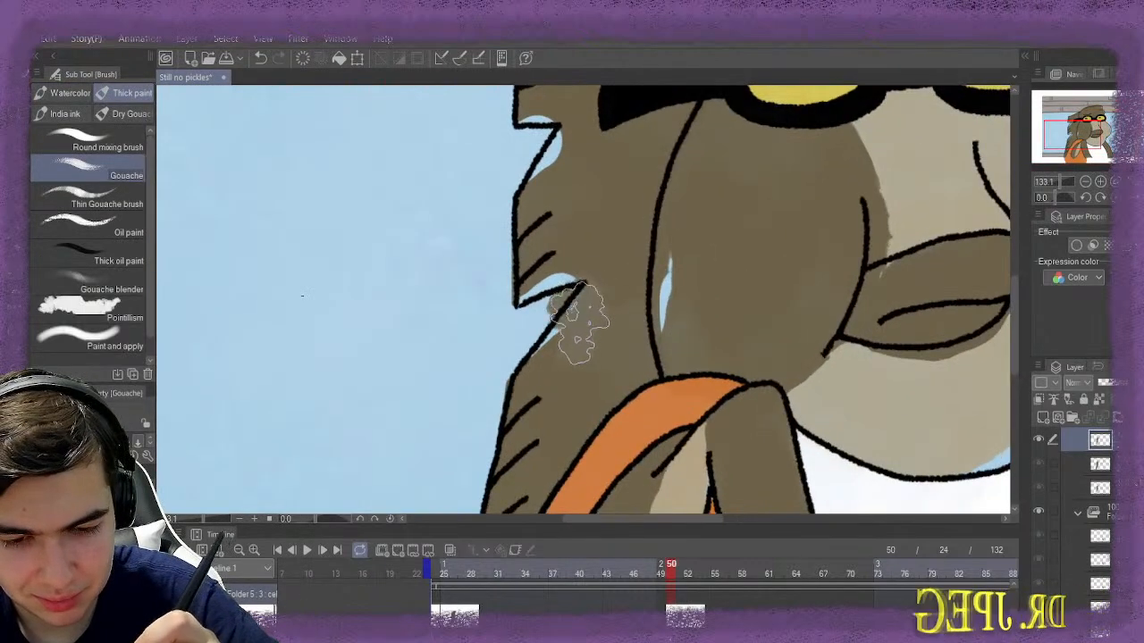
pyautogui.moveTo(581, 324)
pyautogui.mouseDown()
pyautogui.moveTo(559, 354)
pyautogui.moveTo(589, 332)
pyautogui.mouseUp()
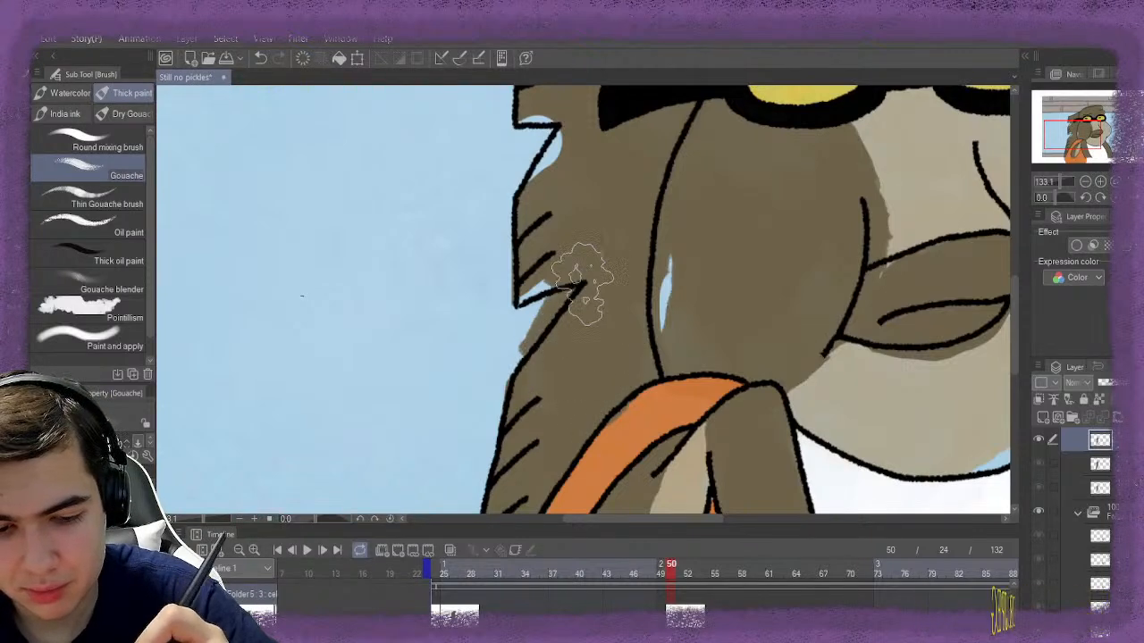
pyautogui.moveTo(574, 204)
pyautogui.mouseDown()
pyautogui.moveTo(563, 234)
pyautogui.moveTo(571, 132)
pyautogui.moveTo(536, 183)
pyautogui.mouseUp()
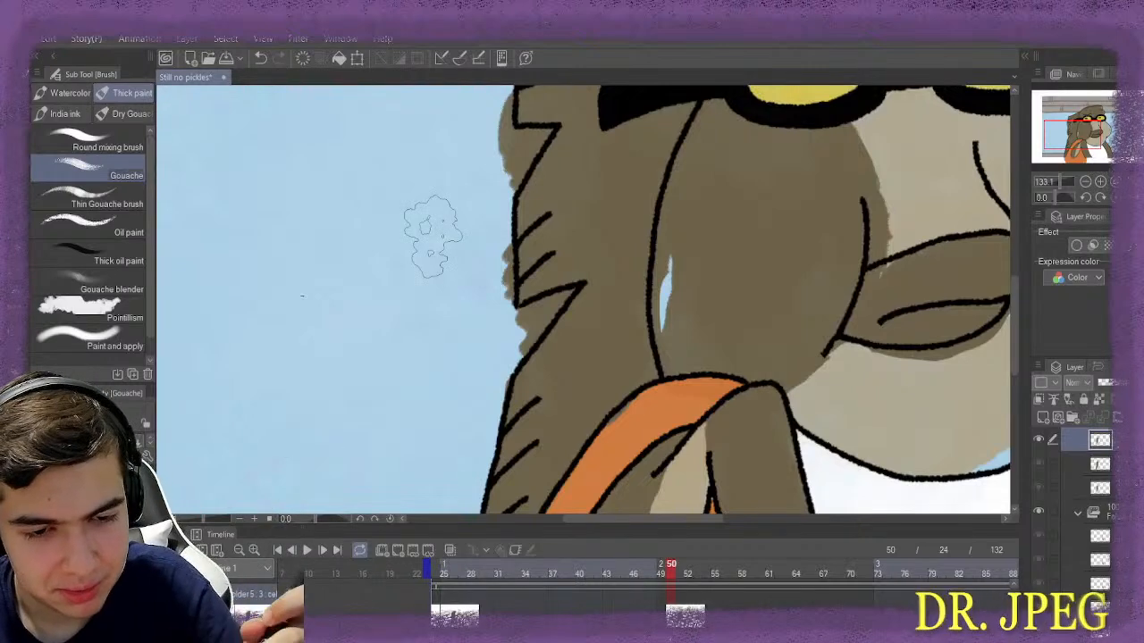
# Erase the brown overflow along the jagged edge and inside its notches with the Hard eraser
pyautogui.press('e')
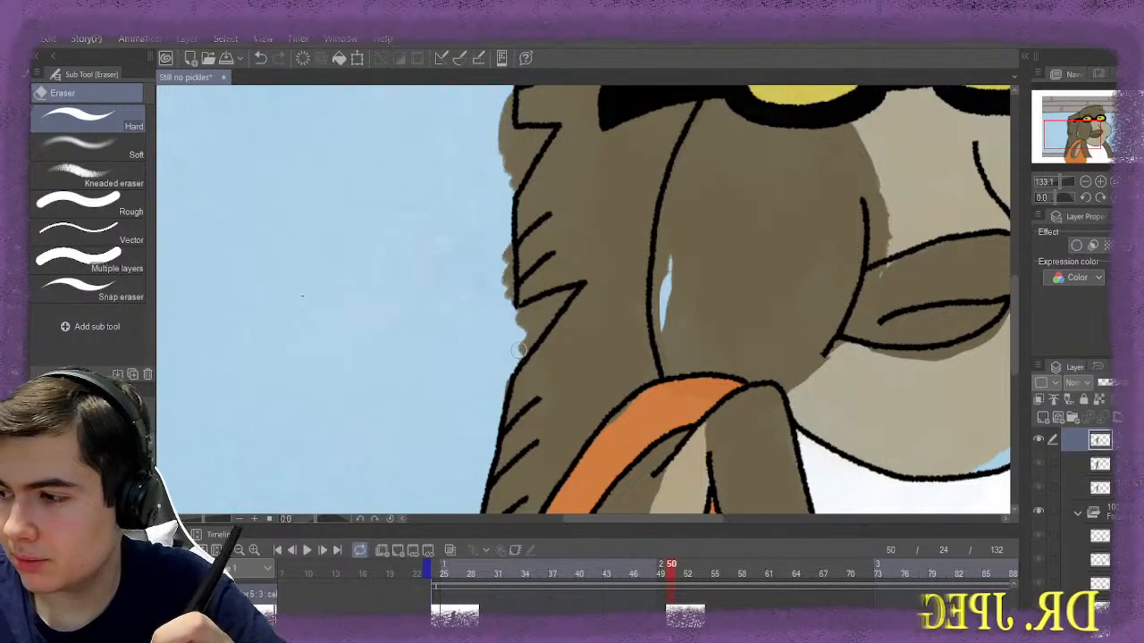
pyautogui.moveTo(514, 175)
pyautogui.mouseDown()
pyautogui.moveTo(509, 167)
pyautogui.moveTo(546, 132)
pyautogui.moveTo(522, 143)
pyautogui.moveTo(529, 156)
pyautogui.mouseUp()
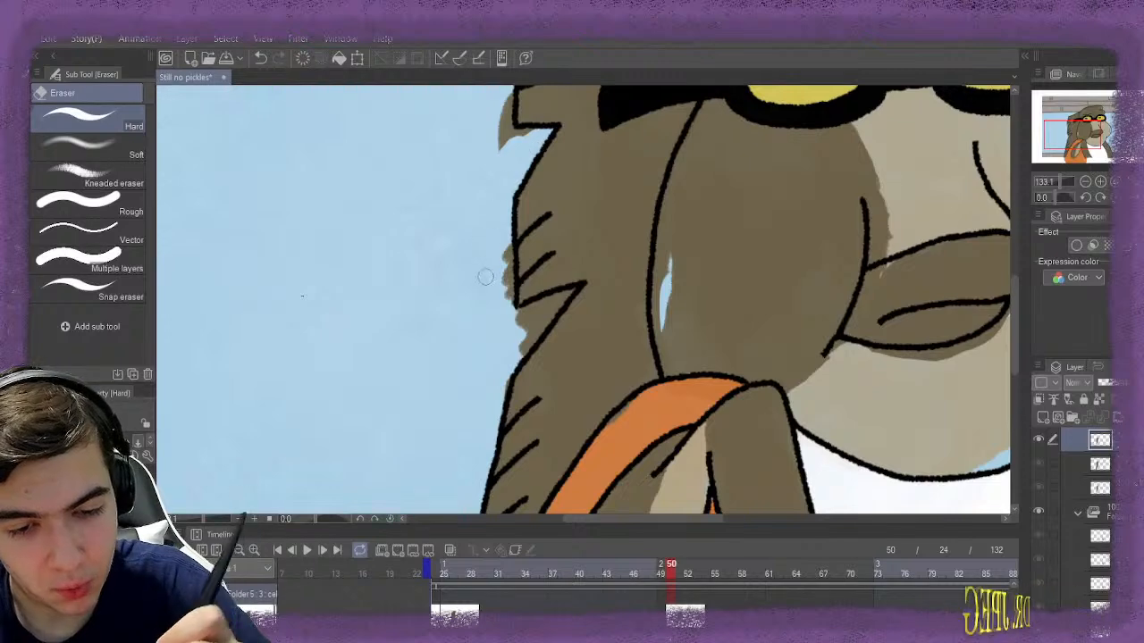
pyautogui.moveTo(485, 277)
pyautogui.mouseDown()
pyautogui.moveTo(499, 268)
pyautogui.moveTo(506, 282)
pyautogui.mouseUp()
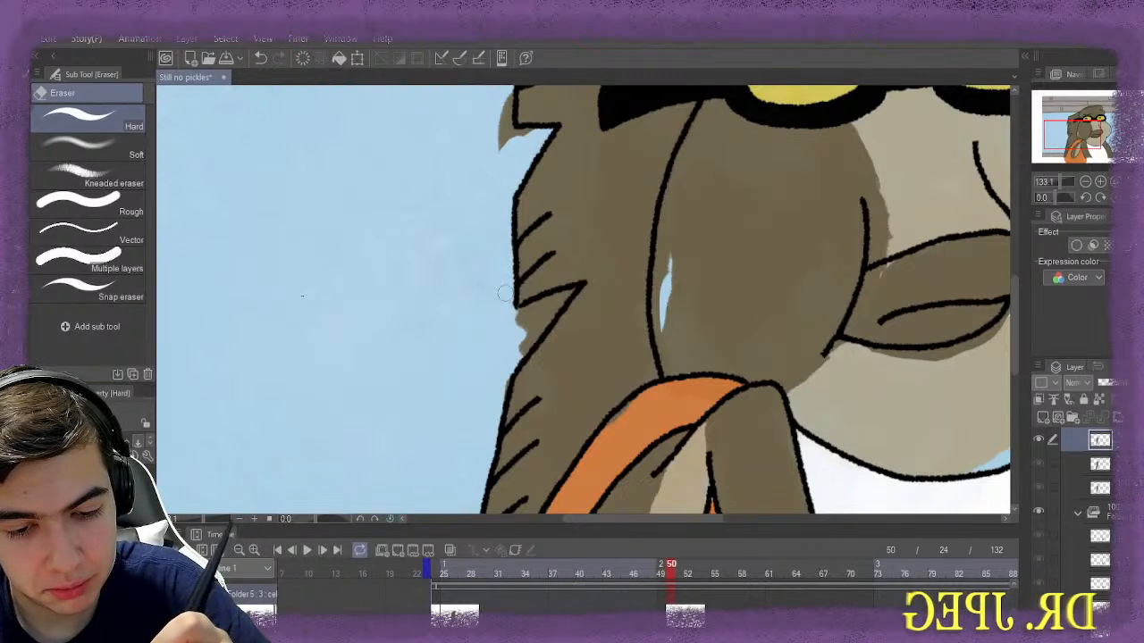
pyautogui.moveTo(517, 331)
pyautogui.mouseDown()
pyautogui.moveTo(567, 293)
pyautogui.moveTo(537, 317)
pyautogui.moveTo(499, 387)
pyautogui.mouseUp()
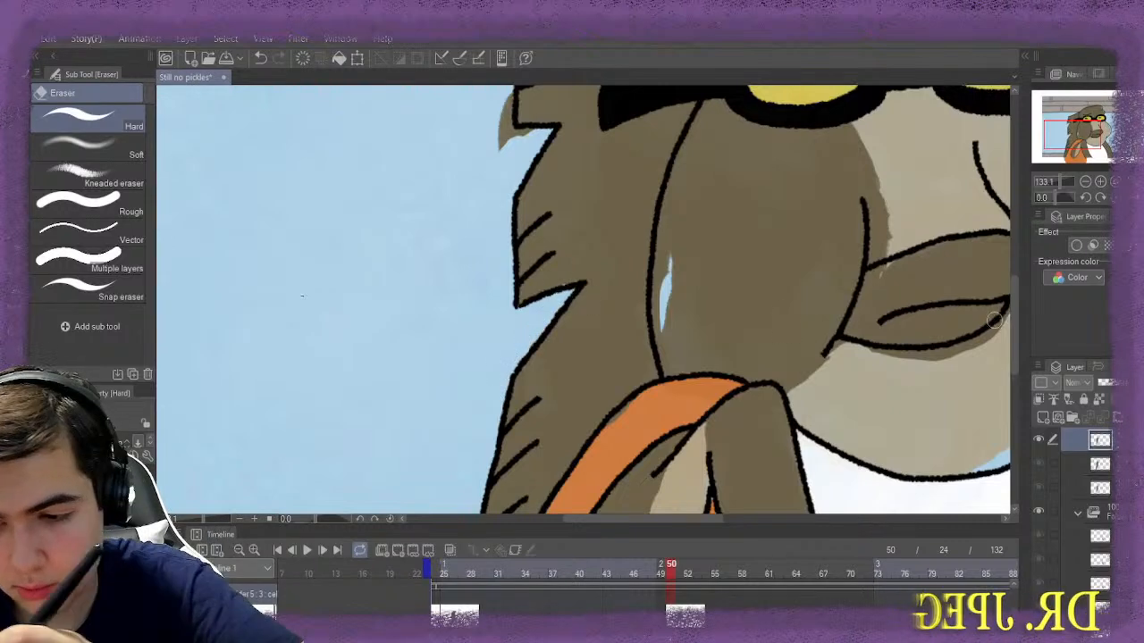
pyautogui.scroll(3, 492, 396)
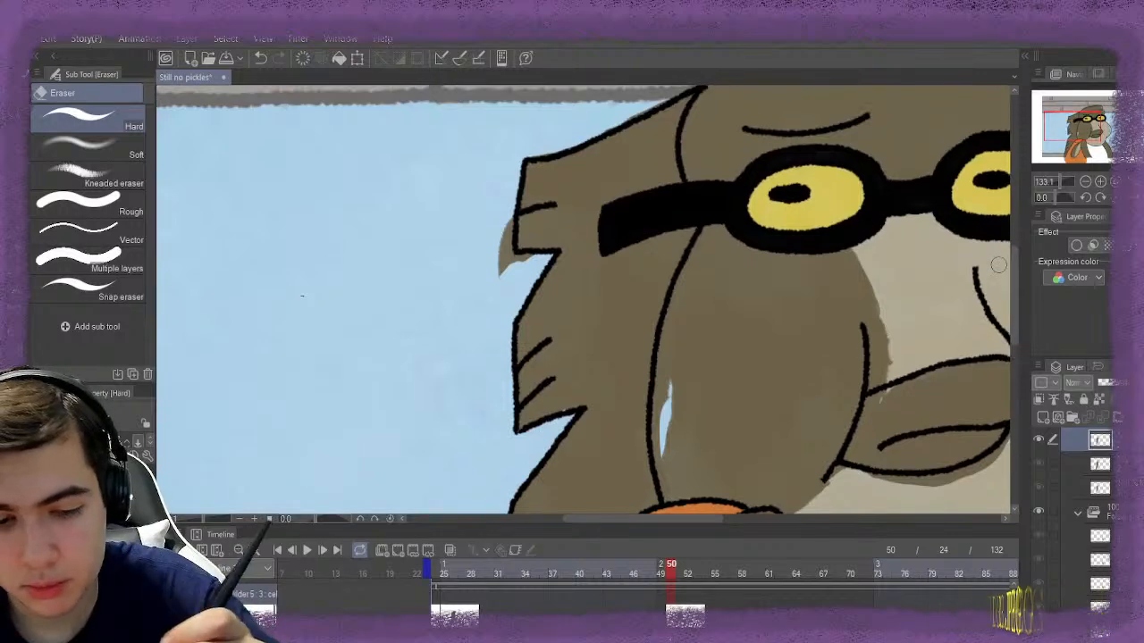
pyautogui.moveTo(498, 255)
pyautogui.mouseDown()
pyautogui.moveTo(504, 220)
pyautogui.moveTo(528, 259)
pyautogui.mouseUp()
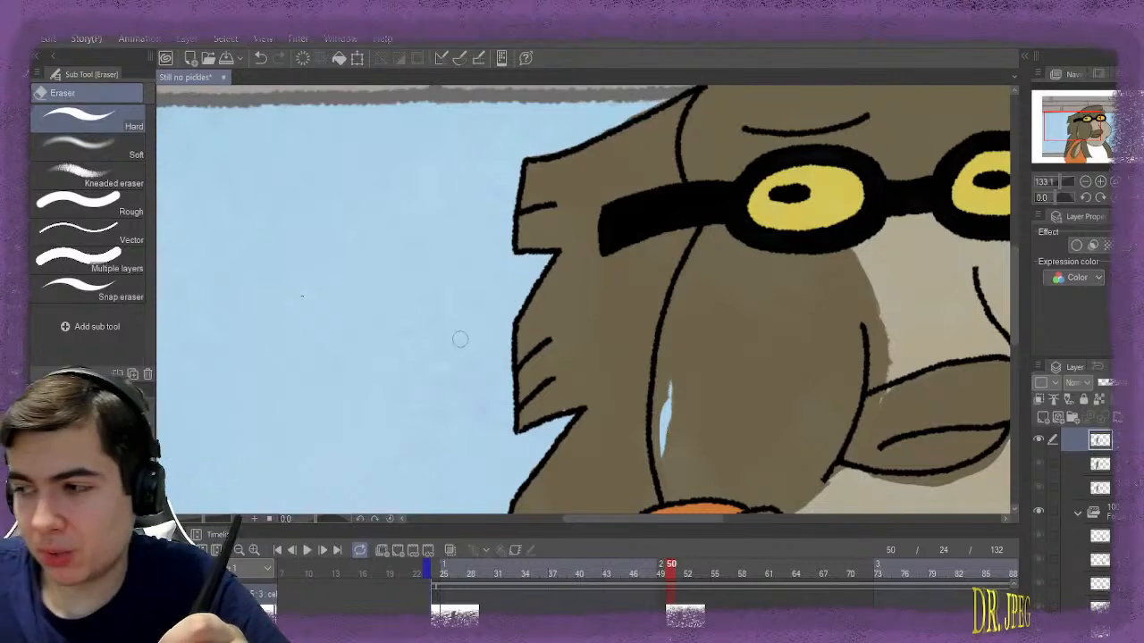
# Touch up the brown around the lower notch of the jagged edge, alternating the Gouache brush and the Hard eraser
pyautogui.scroll(-4, 674, 209)
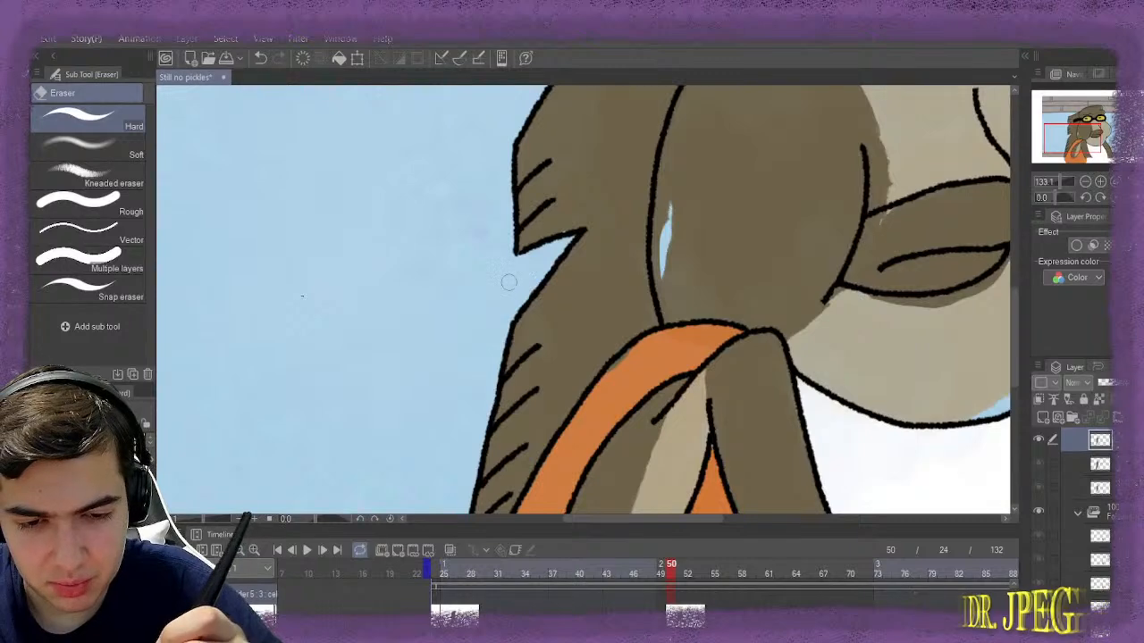
pyautogui.press('b')
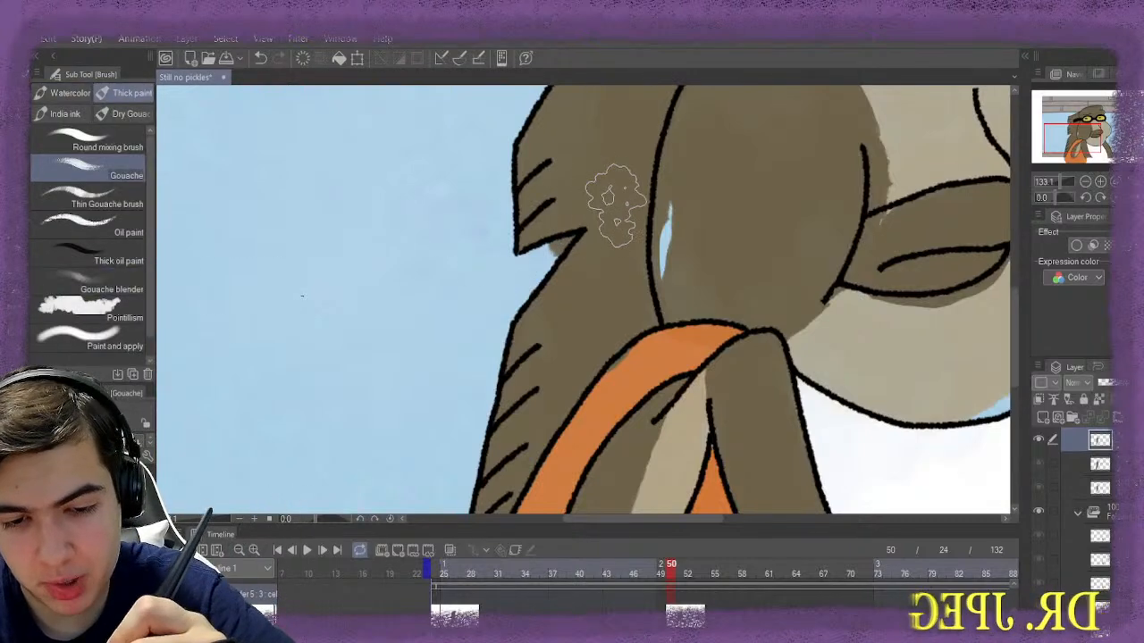
pyautogui.press('e')
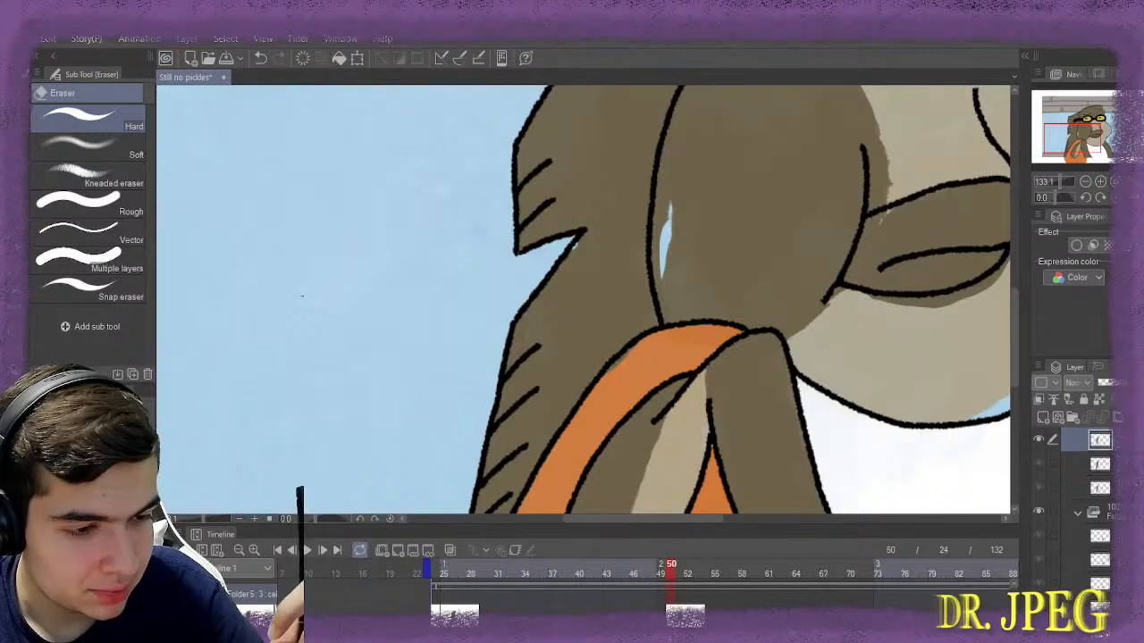
pyautogui.press('b')
pyautogui.scroll(3, 593, 258)
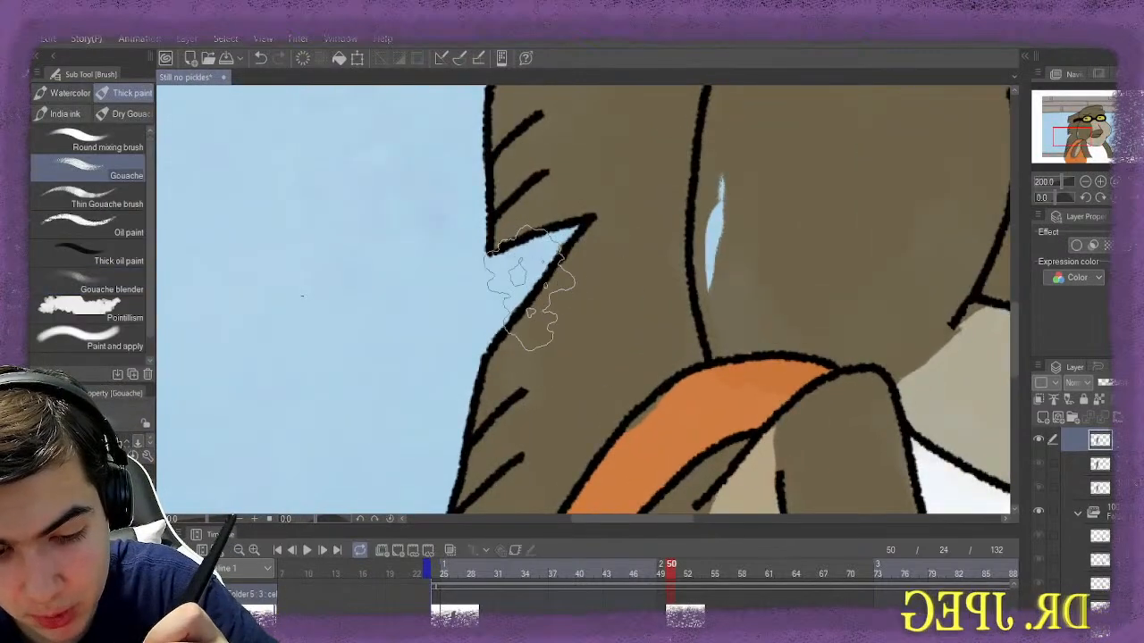
pyautogui.press('e')
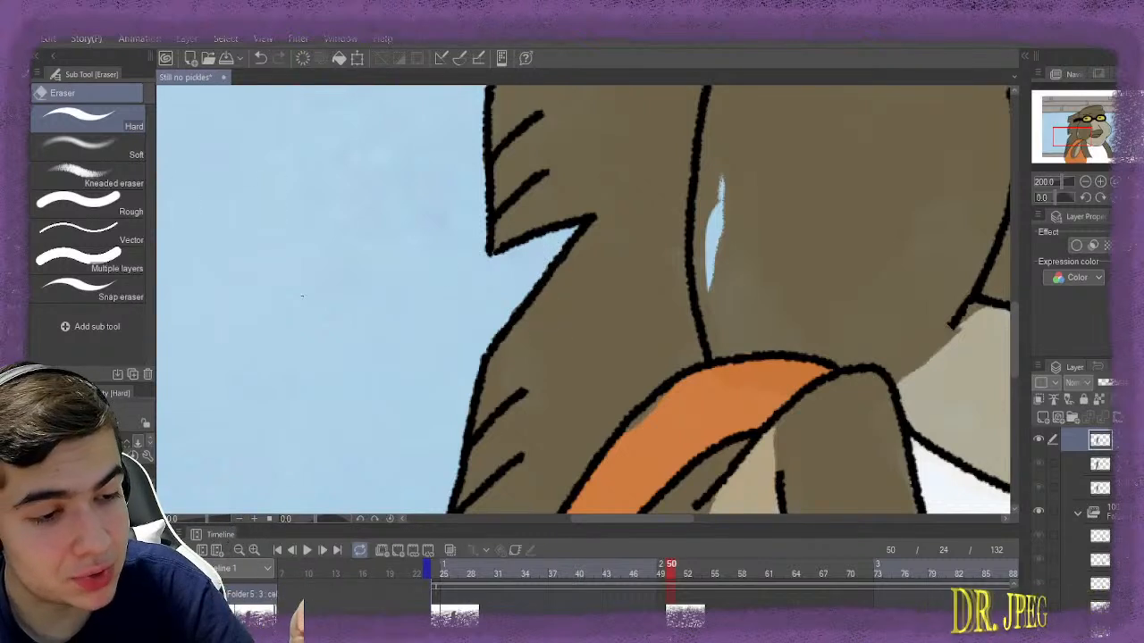
pyautogui.press('b')
pyautogui.scroll(-1, 534, 293)
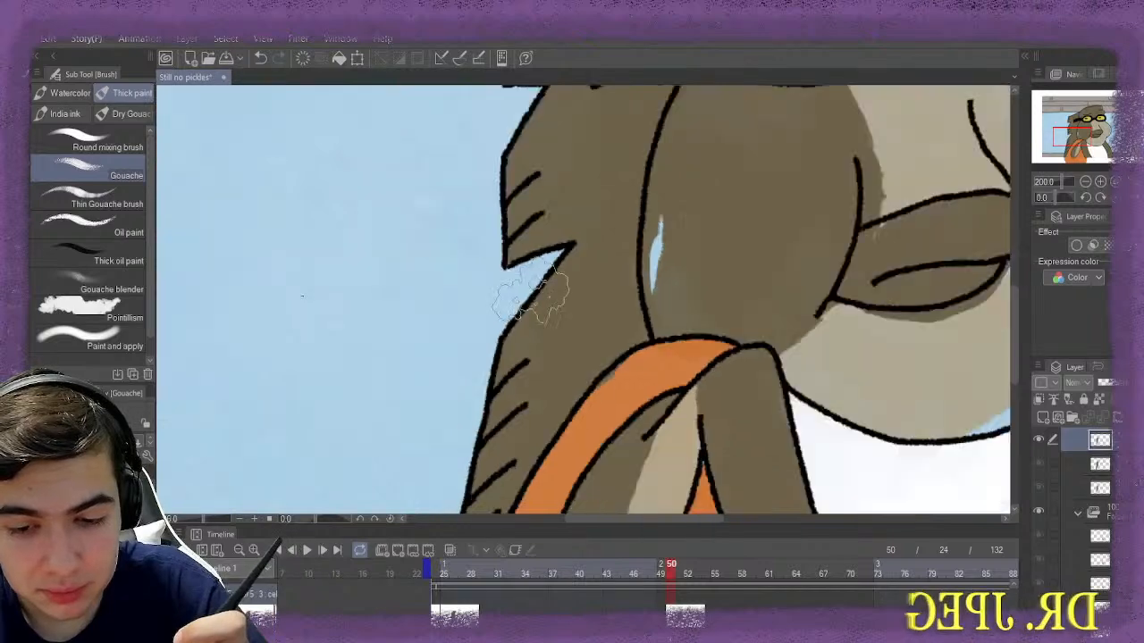
pyautogui.scroll(-1, 528, 299)
pyautogui.scroll(-1, 527, 304)
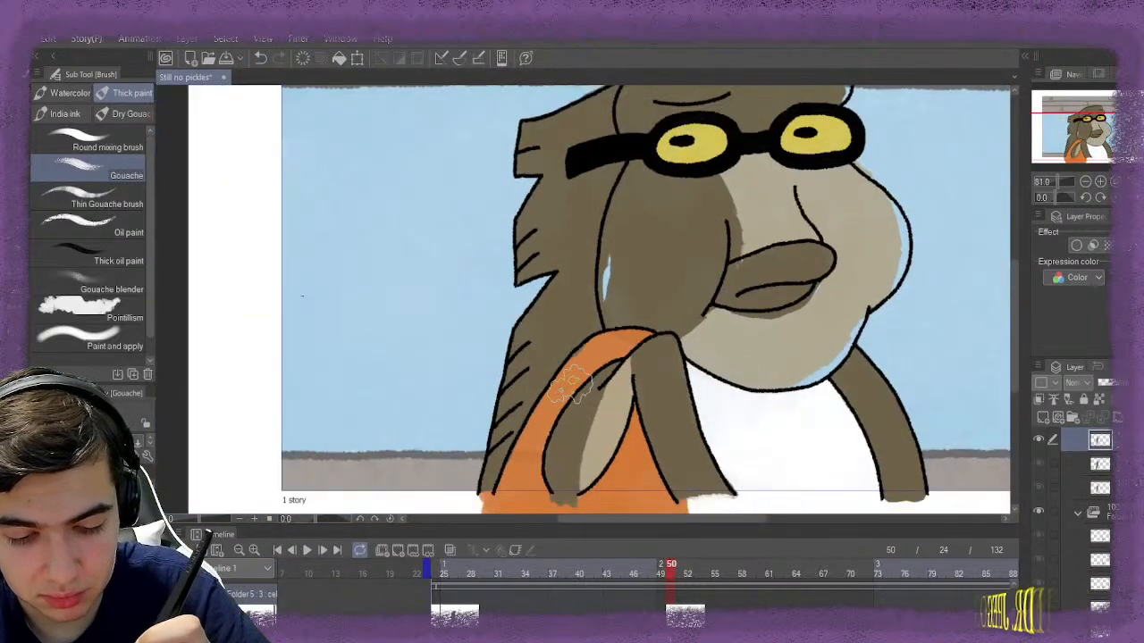
# Fill the jagged shape's bottom tip with brown Gouache and erase the overflow over the background and orange vest with the Hard eraser
pyautogui.press('e')
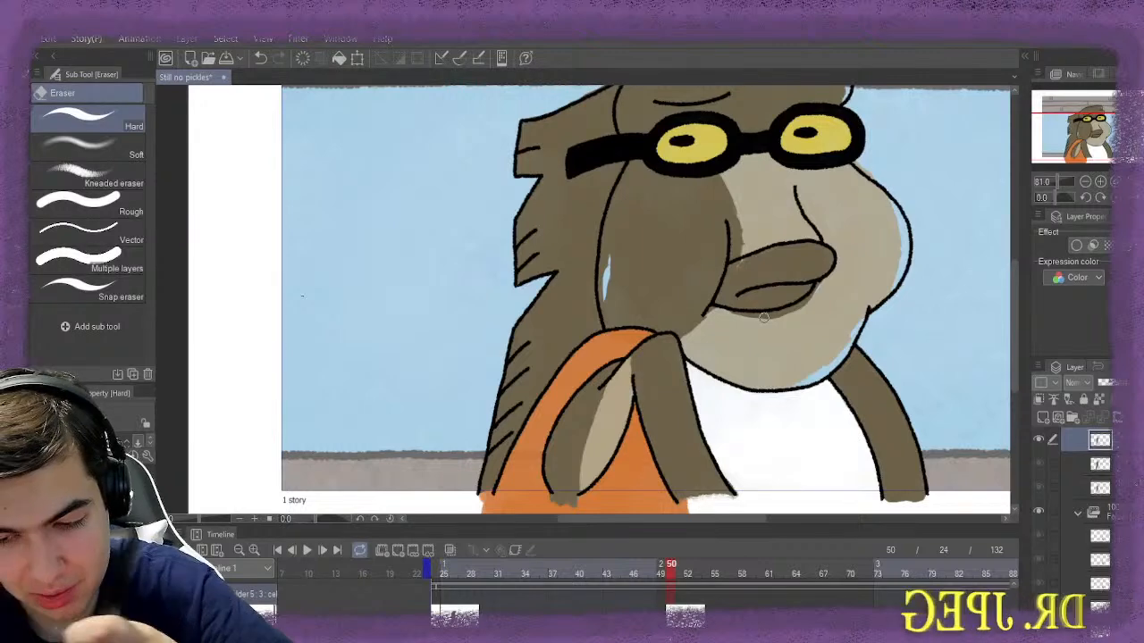
pyautogui.scroll(-3, 764, 317)
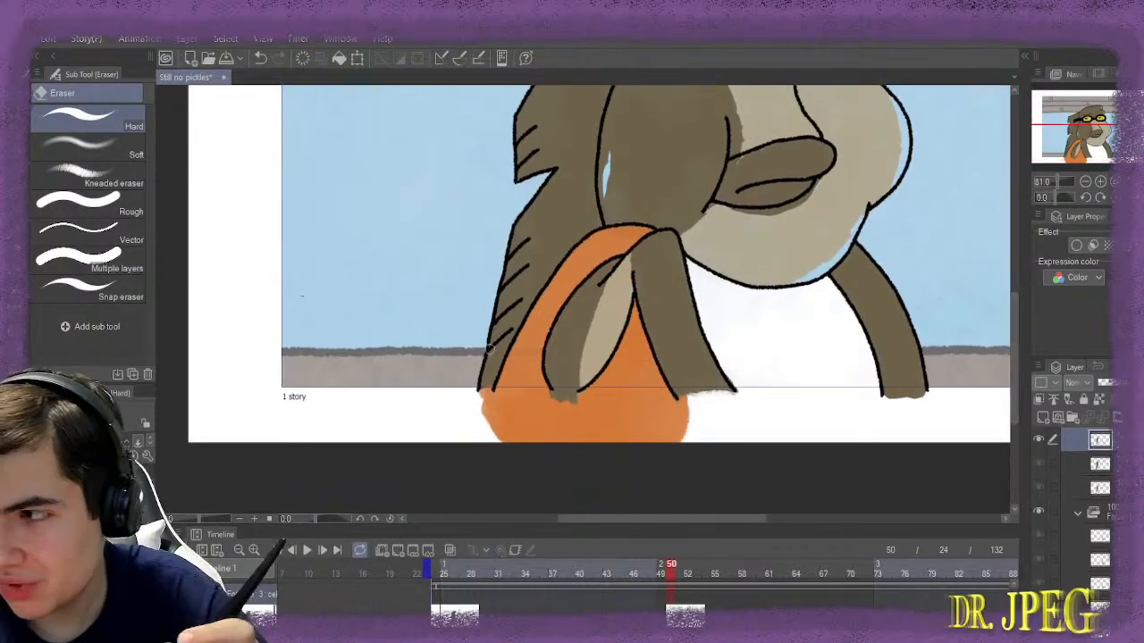
pyautogui.scroll(1, 457, 386)
pyautogui.scroll(1, 457, 386)
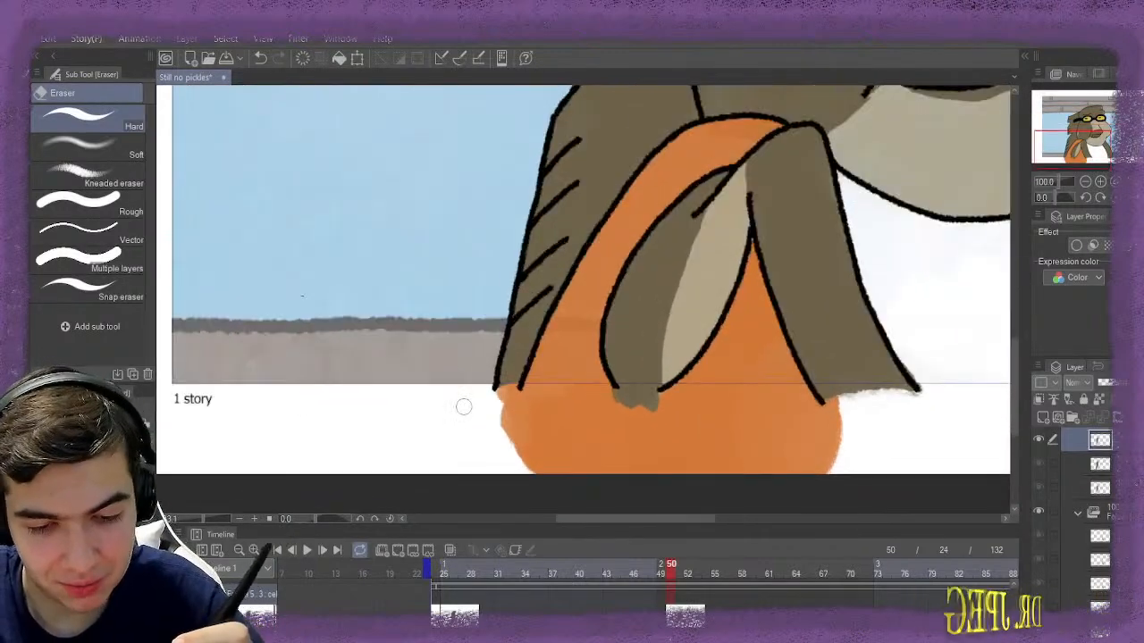
pyautogui.scroll(1, 442, 379)
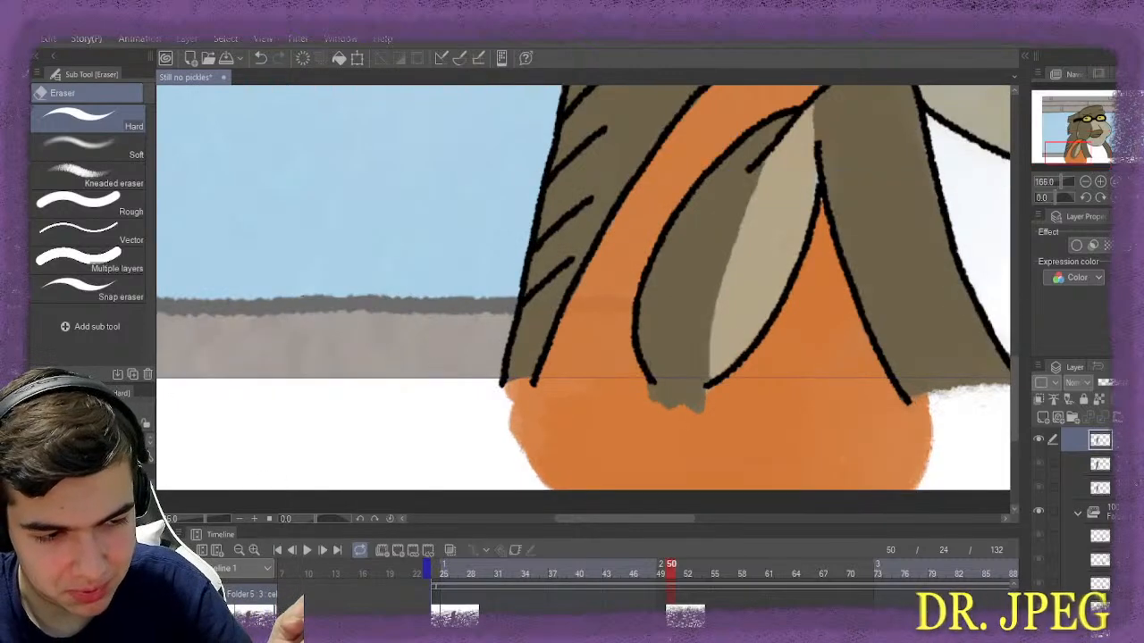
pyautogui.press('b')
pyautogui.moveTo(523, 376)
pyautogui.mouseDown()
pyautogui.moveTo(510, 406)
pyautogui.moveTo(536, 375)
pyautogui.moveTo(514, 420)
pyautogui.moveTo(524, 393)
pyautogui.moveTo(528, 416)
pyautogui.moveTo(453, 400)
pyautogui.mouseUp()
pyautogui.press('e')
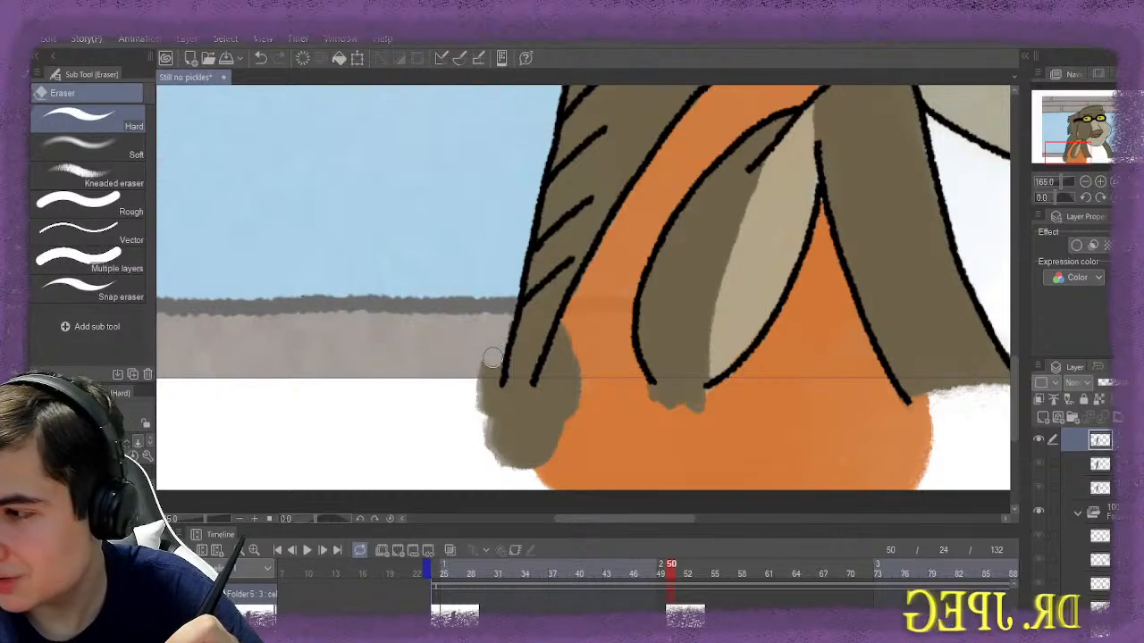
pyautogui.moveTo(489, 342)
pyautogui.mouseDown()
pyautogui.moveTo(485, 377)
pyautogui.moveTo(498, 331)
pyautogui.moveTo(487, 386)
pyautogui.moveTo(497, 373)
pyautogui.moveTo(477, 413)
pyautogui.moveTo(536, 418)
pyautogui.moveTo(560, 339)
pyautogui.moveTo(549, 385)
pyautogui.moveTo(571, 404)
pyautogui.moveTo(550, 451)
pyautogui.moveTo(507, 462)
pyautogui.moveTo(536, 436)
pyautogui.mouseUp()
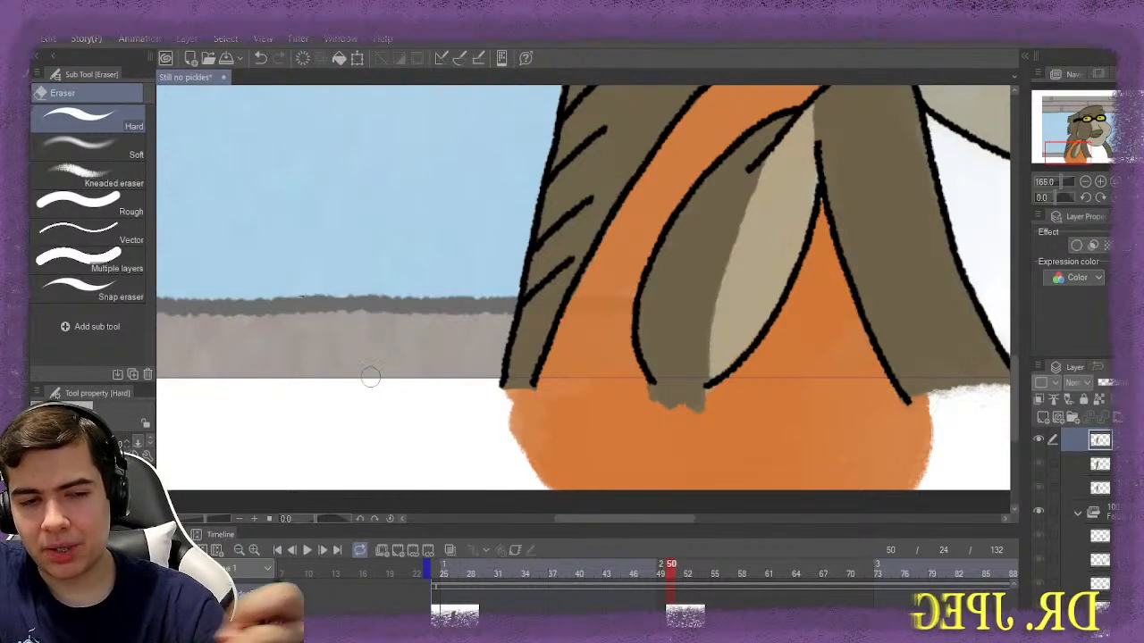
# Advance to frame 51 and clean the brown overflow along the jagged shape's upper outline with the Hard eraser
pyautogui.press('b')
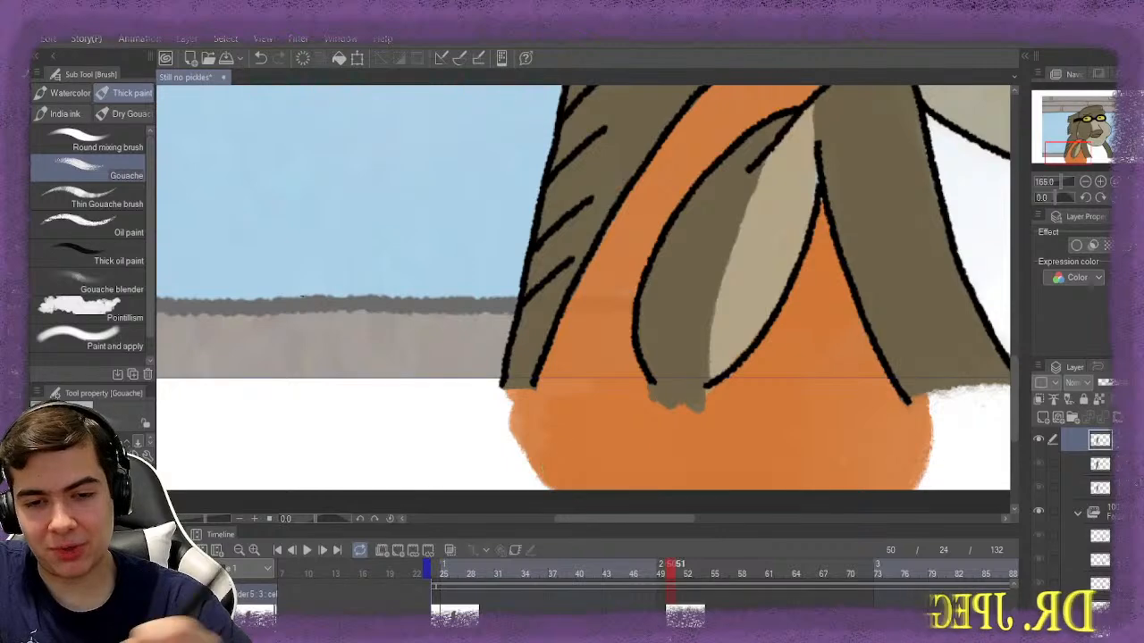
pyautogui.hotkey('ctrl', 'Right')
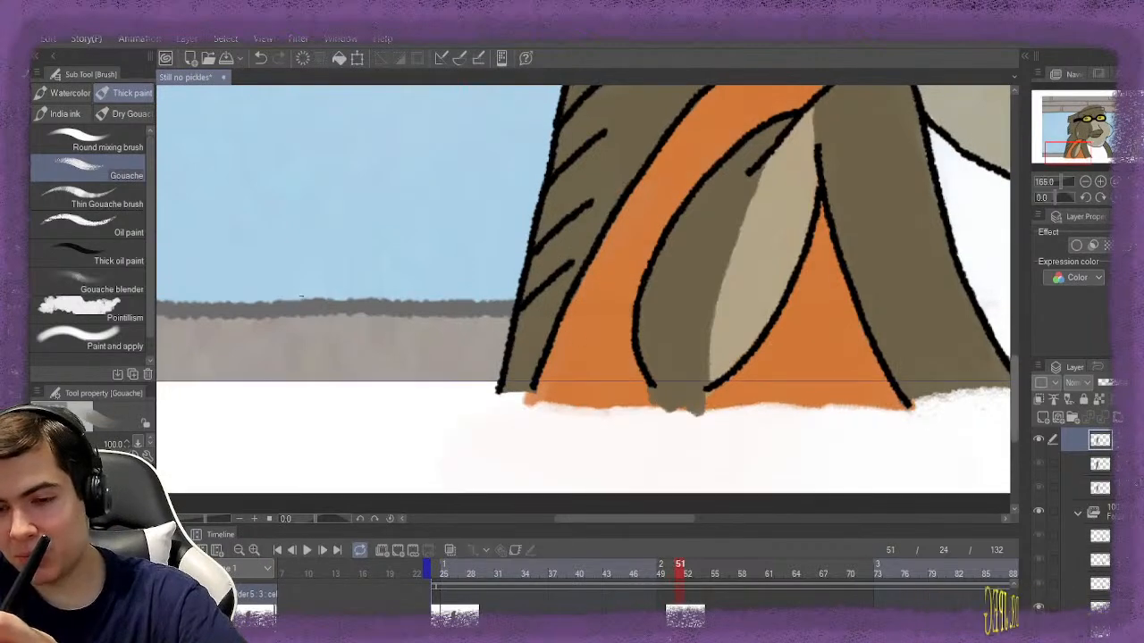
pyautogui.scroll(10, 301, 296)
pyautogui.scroll(1, 583, 300)
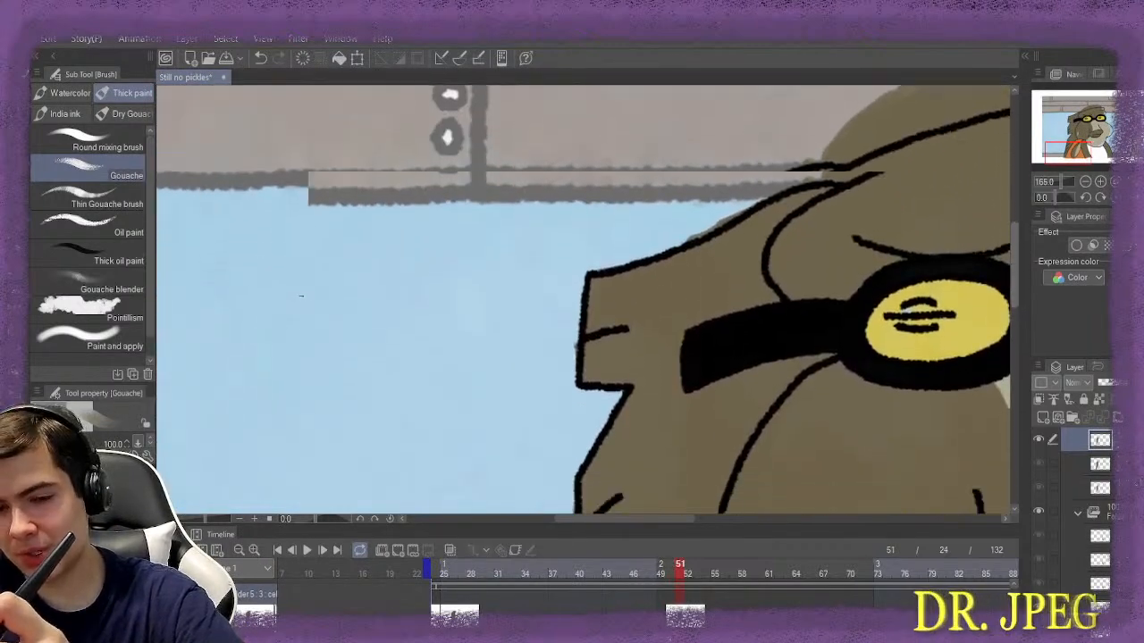
pyautogui.scroll(-1, 583, 299)
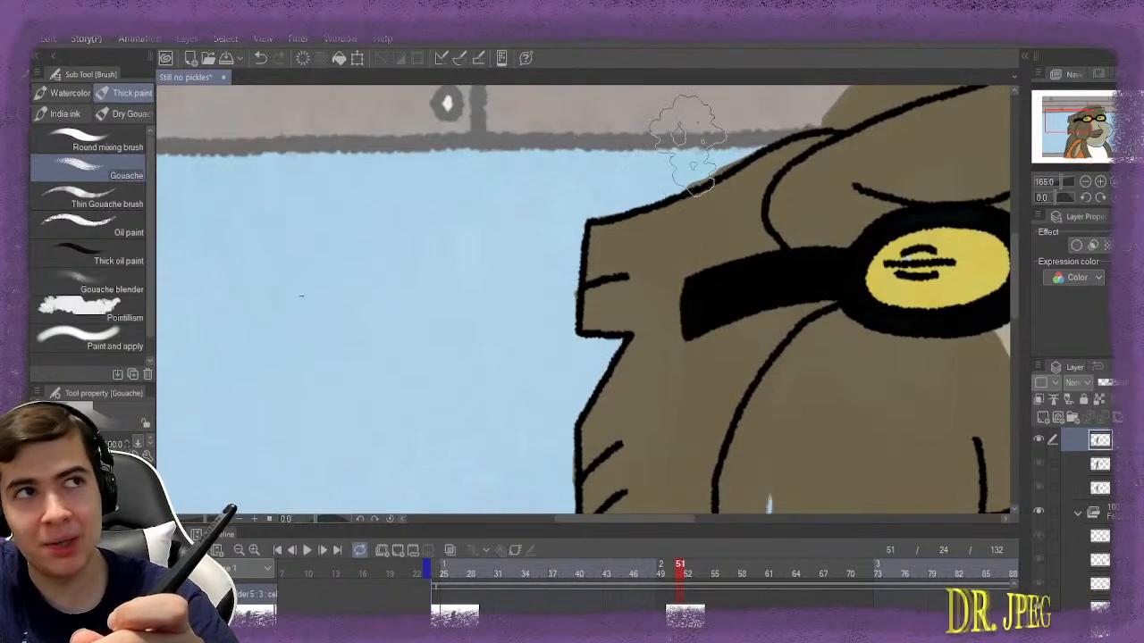
pyautogui.press('e')
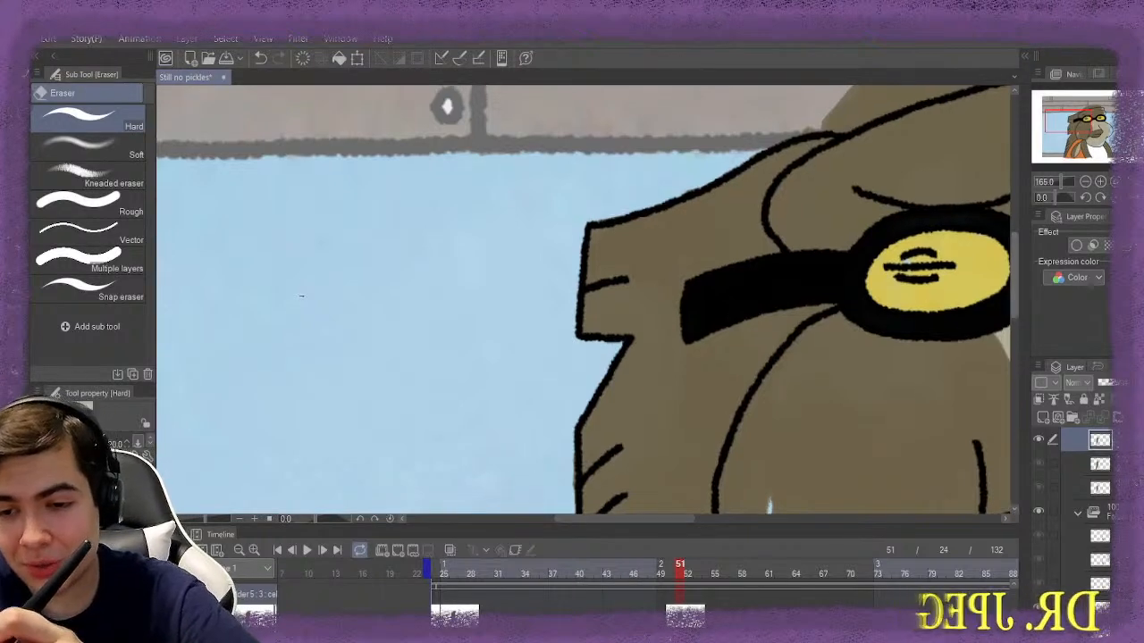
# Erase the brown that spills past the back outline into the cheek area on frame 51
pyautogui.scroll(-8, 302, 296)
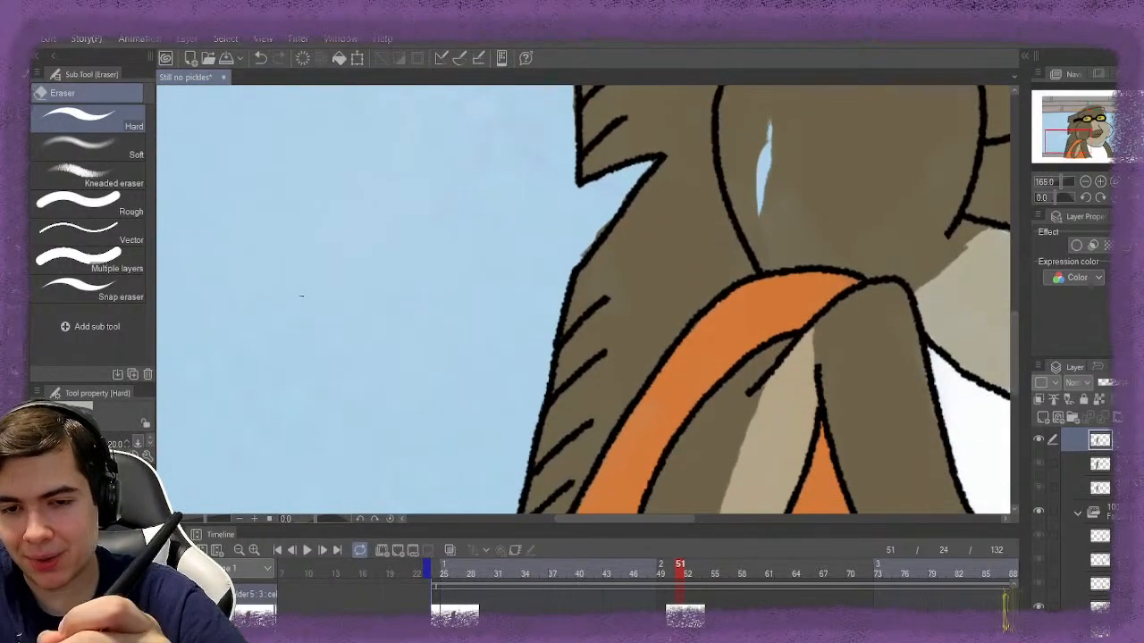
pyautogui.moveTo(771, 223)
pyautogui.mouseDown()
pyautogui.moveTo(758, 192)
pyautogui.moveTo(766, 251)
pyautogui.moveTo(755, 178)
pyautogui.moveTo(772, 139)
pyautogui.moveTo(759, 136)
pyautogui.moveTo(743, 219)
pyautogui.moveTo(770, 253)
pyautogui.moveTo(782, 184)
pyautogui.moveTo(782, 173)
pyautogui.moveTo(769, 185)
pyautogui.moveTo(771, 204)
pyautogui.moveTo(765, 191)
pyautogui.moveTo(730, 277)
pyautogui.moveTo(734, 334)
pyautogui.moveTo(754, 281)
pyautogui.moveTo(750, 241)
pyautogui.mouseUp()
pyautogui.scroll(3, 799, 255)
pyautogui.scroll(1, 769, 268)
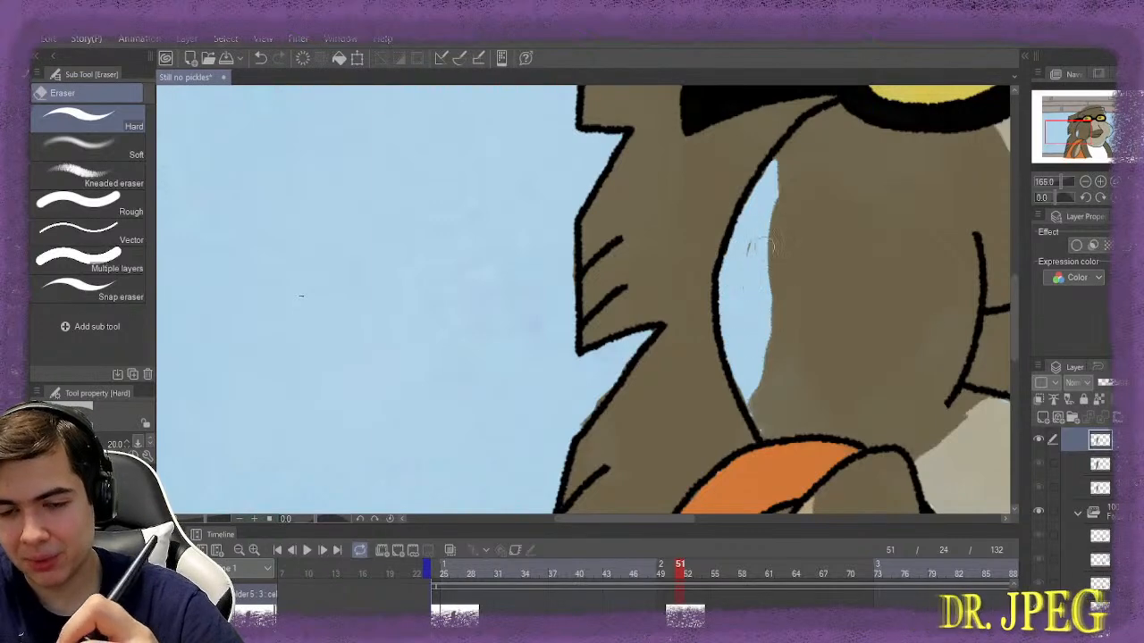
# Inspect the brown fill on frame 51 along the whole jagged edge, the cheek gap and the full character
pyautogui.scroll(-3, 761, 246)
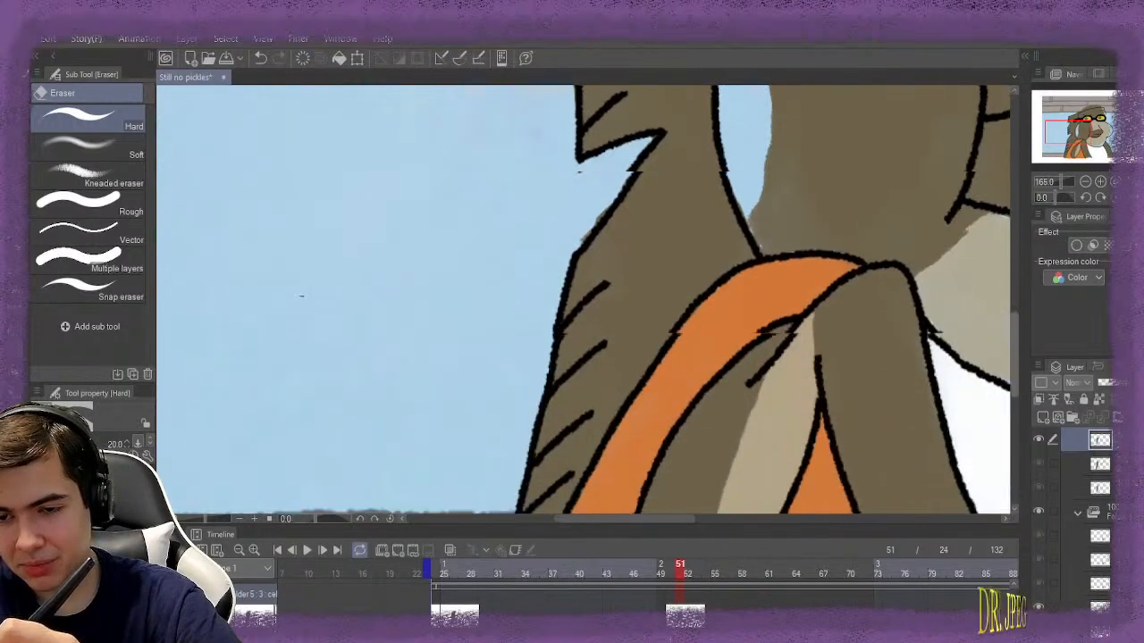
pyautogui.scroll(-2, 301, 295)
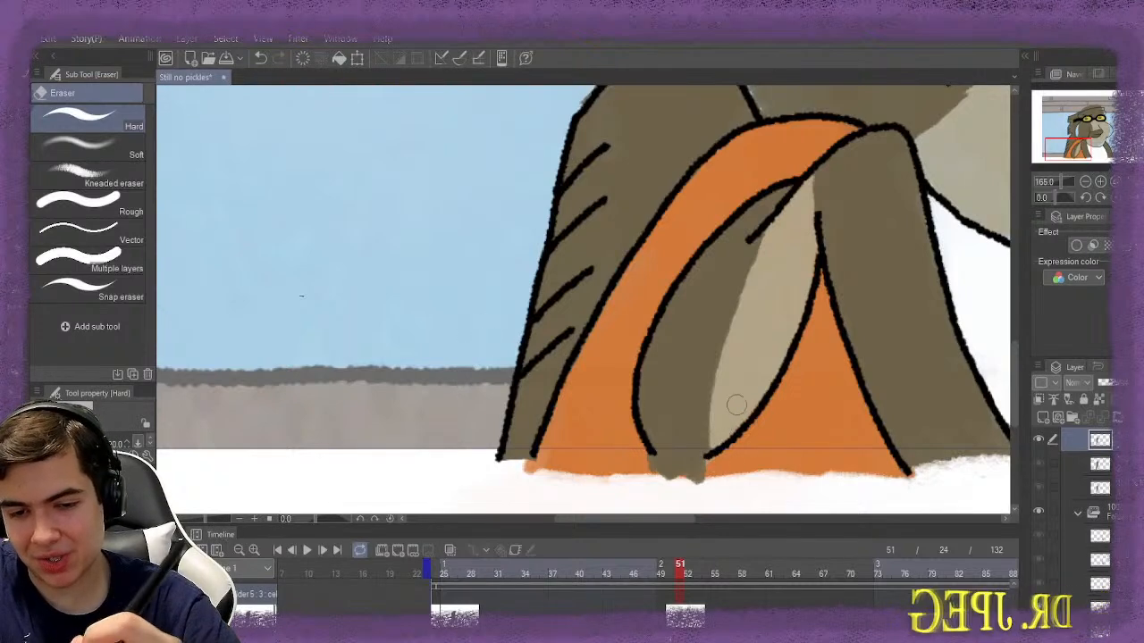
pyautogui.scroll(3, 1014, 375)
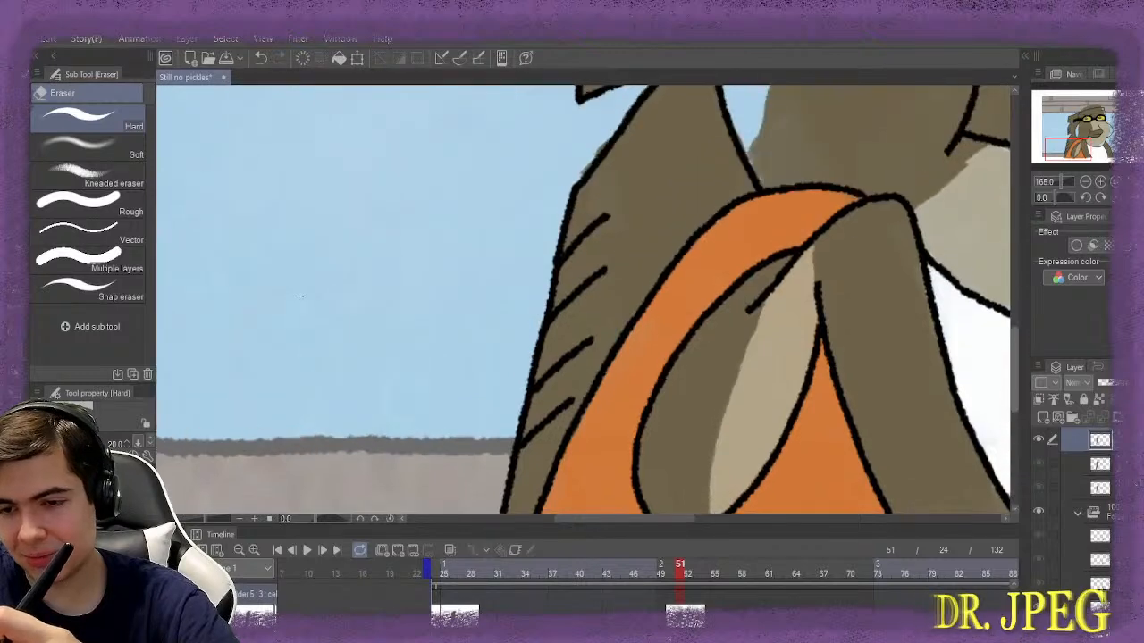
pyautogui.scroll(5, 1014, 375)
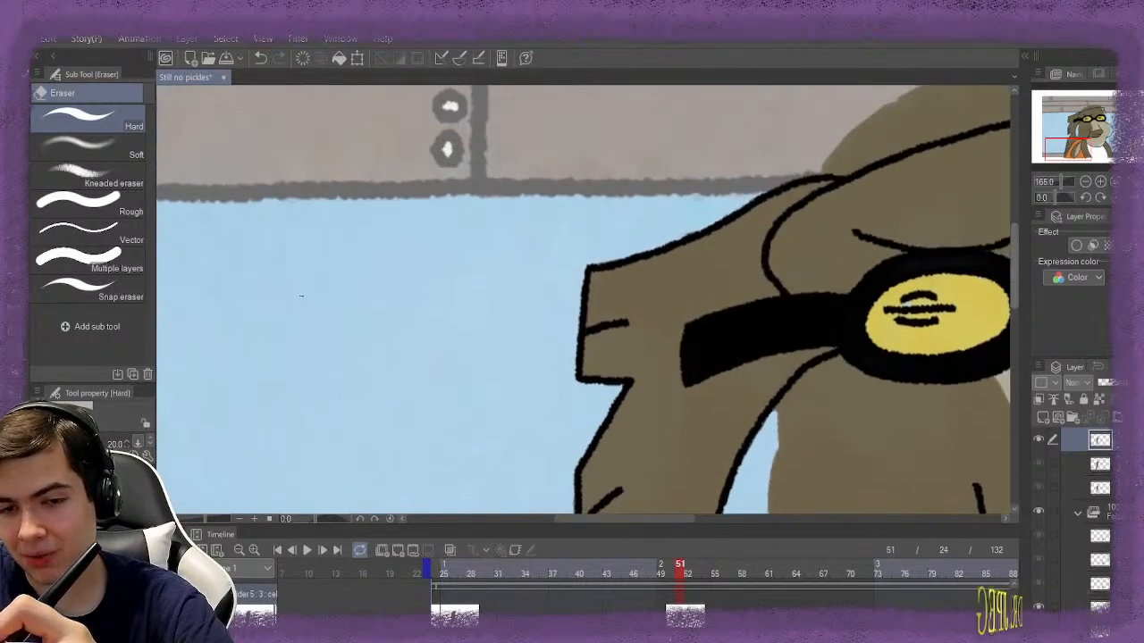
pyautogui.scroll(-8, 301, 295)
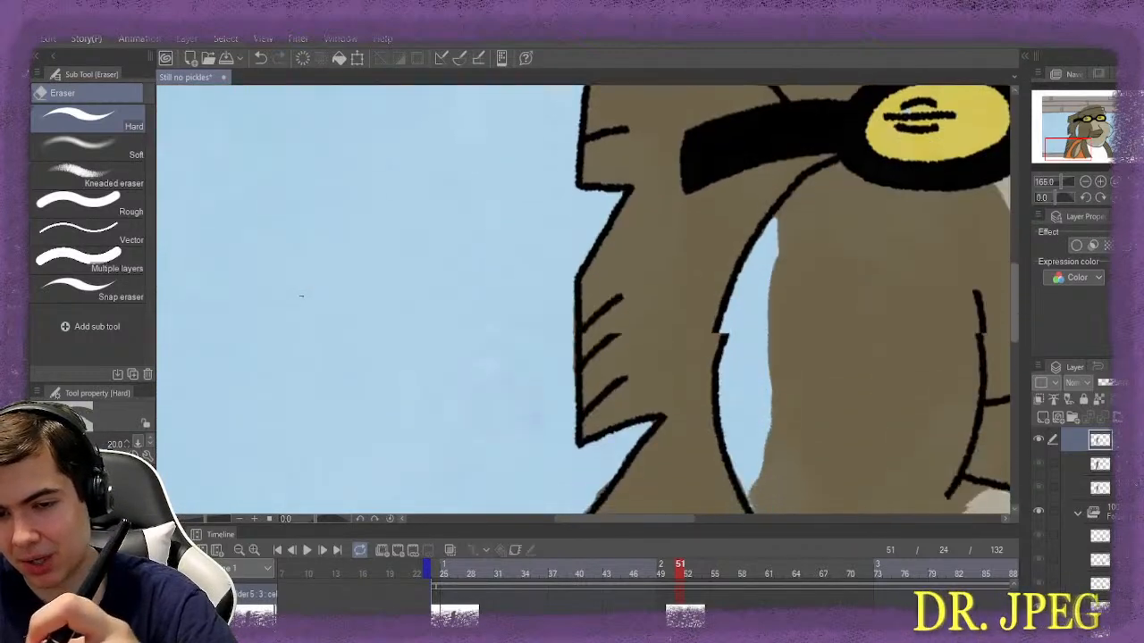
pyautogui.scroll(5, 301, 295)
pyautogui.scroll(-6, 545, 335)
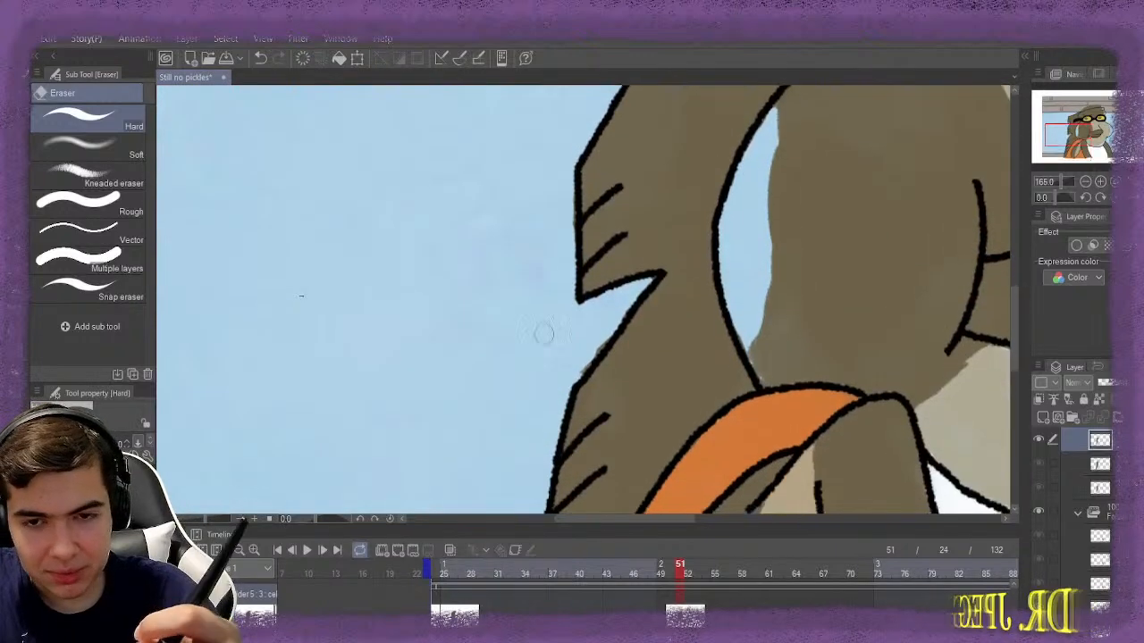
pyautogui.scroll(-5, 545, 335)
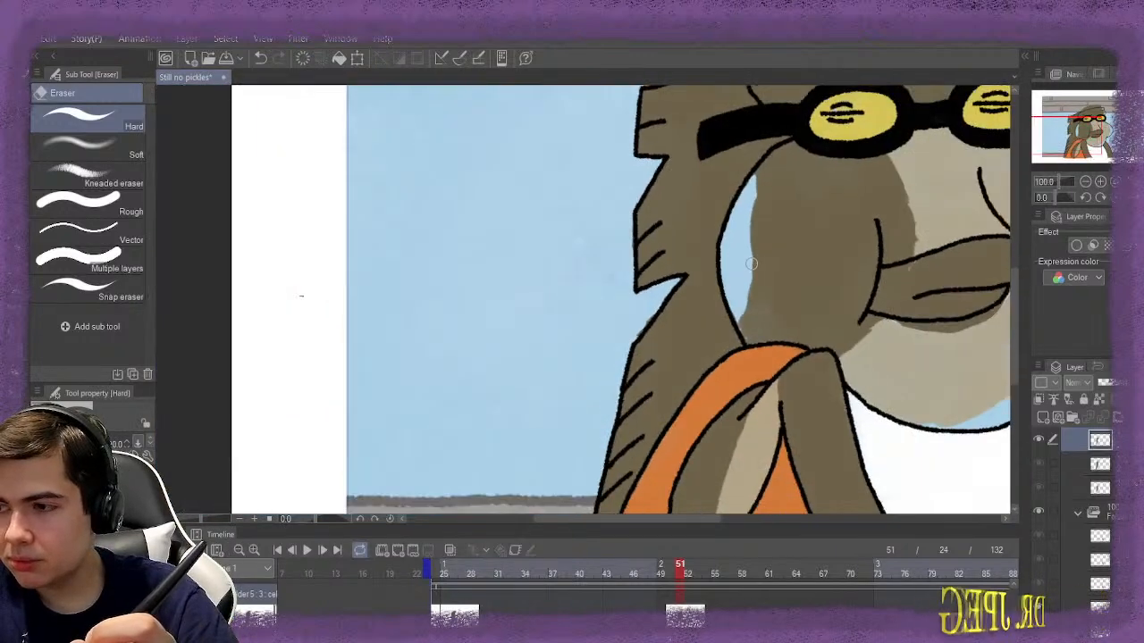
pyautogui.scroll(-1, 750, 266)
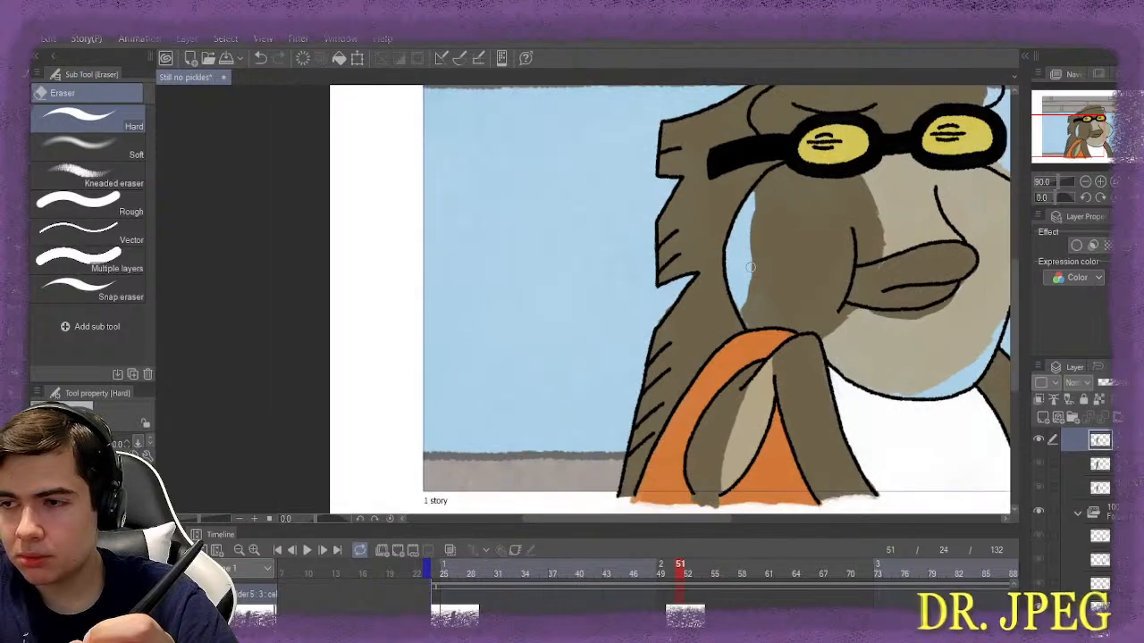
pyautogui.scroll(-1, 751, 266)
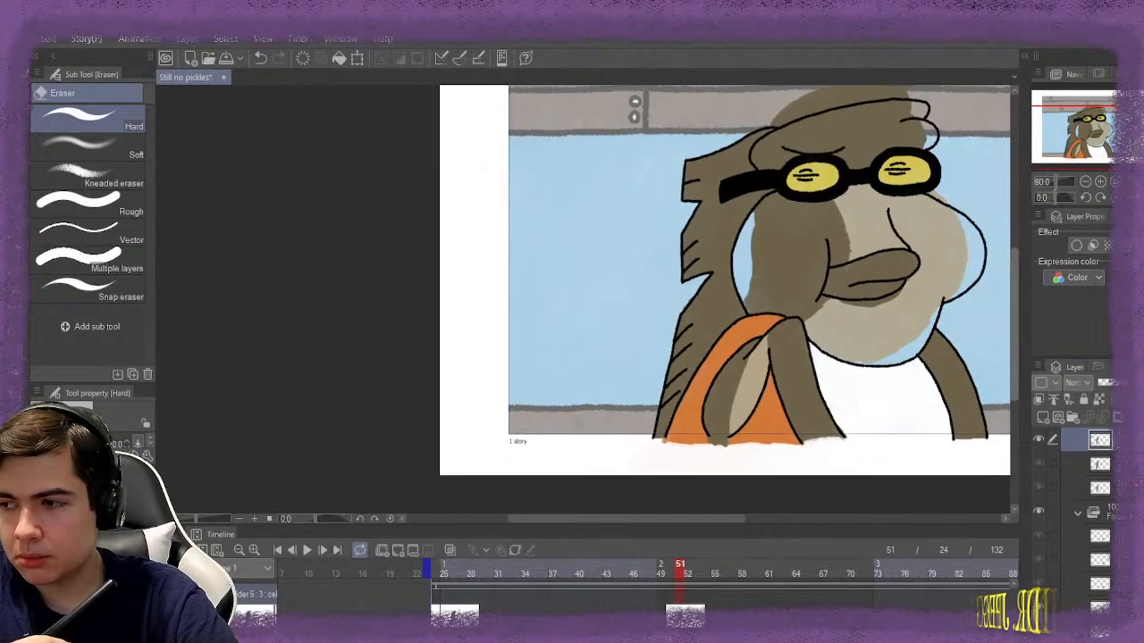
pyautogui.moveTo(1014, 324); pyautogui.dragTo(1014, 295)
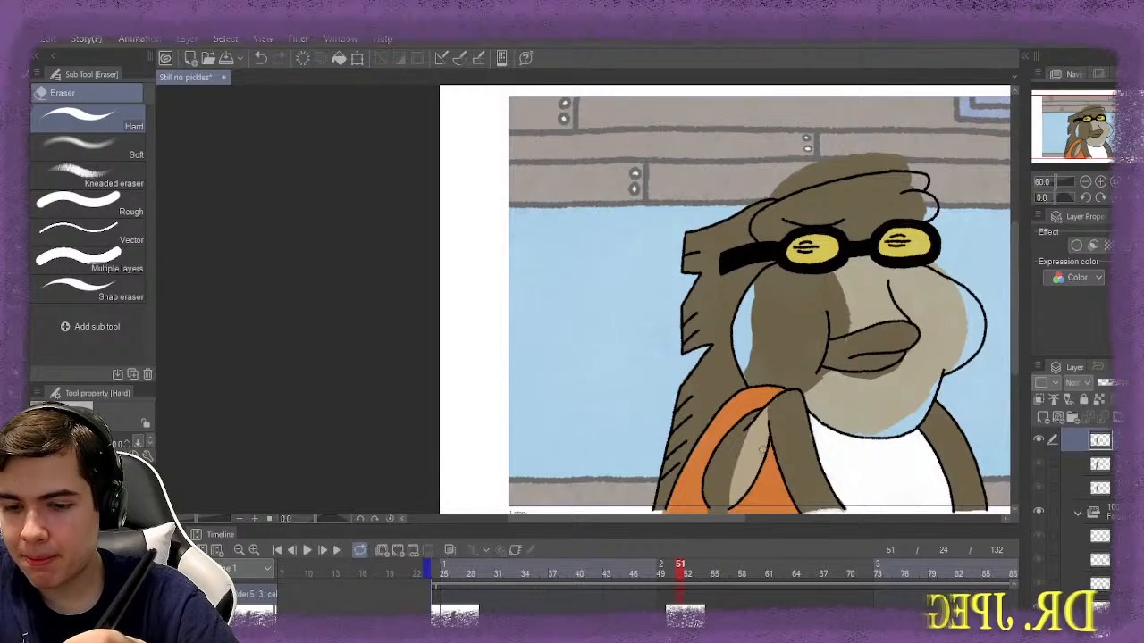
# Compare the character's drawings on frames 52 and 53, finishing on frame 53
pyautogui.click(687, 564)
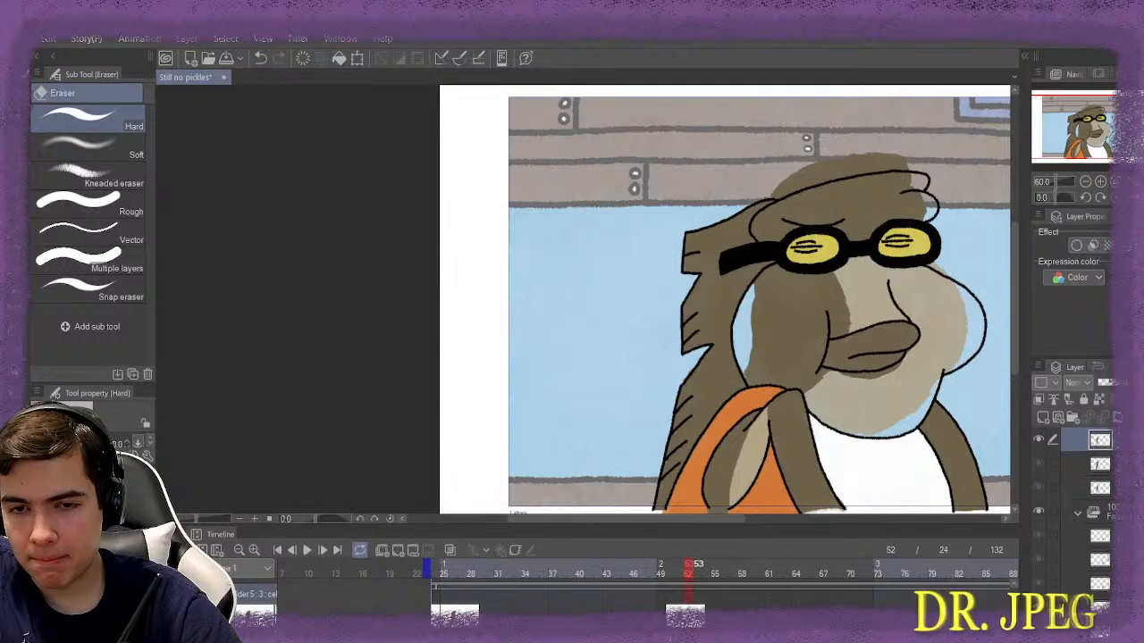
pyautogui.click(698, 565)
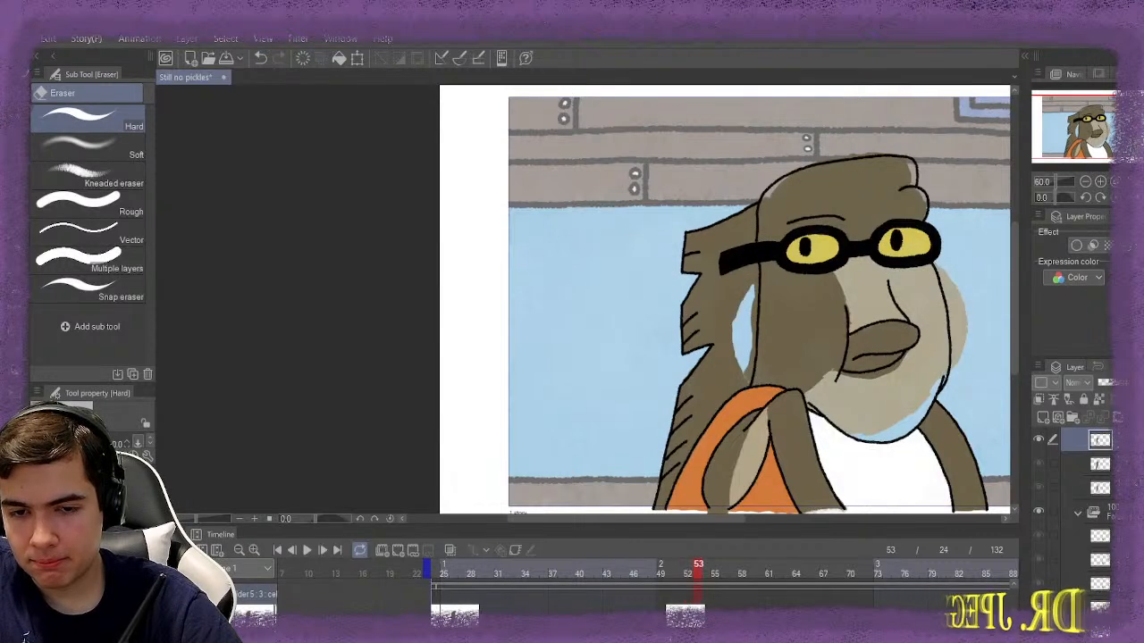
pyautogui.click(689, 564)
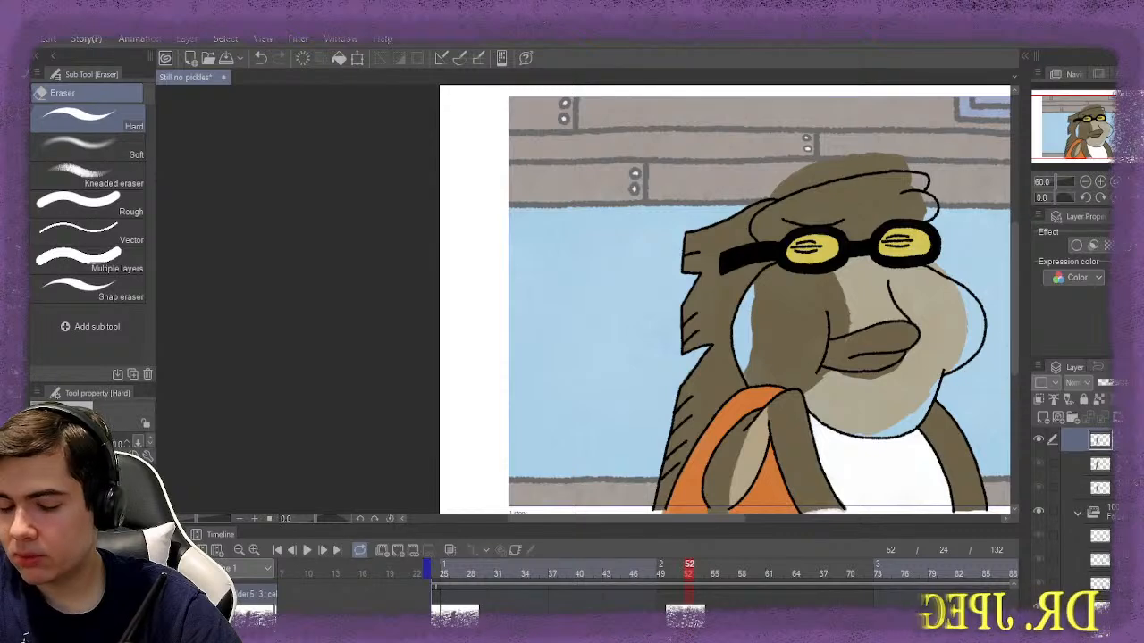
pyautogui.press('Right')
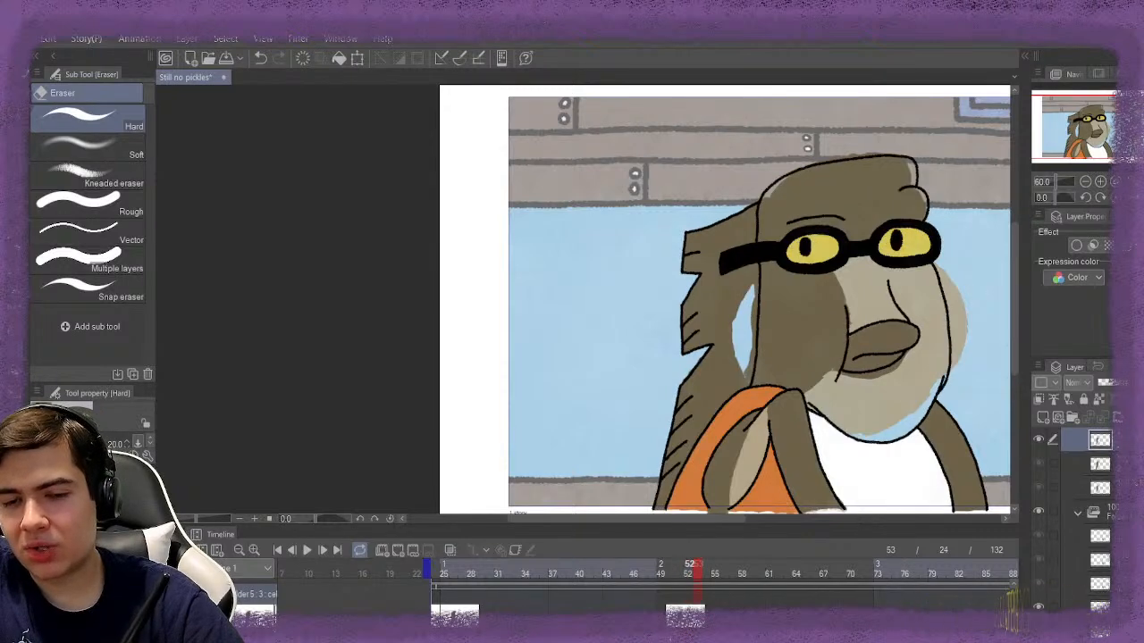
pyautogui.scroll(1, 743, 214)
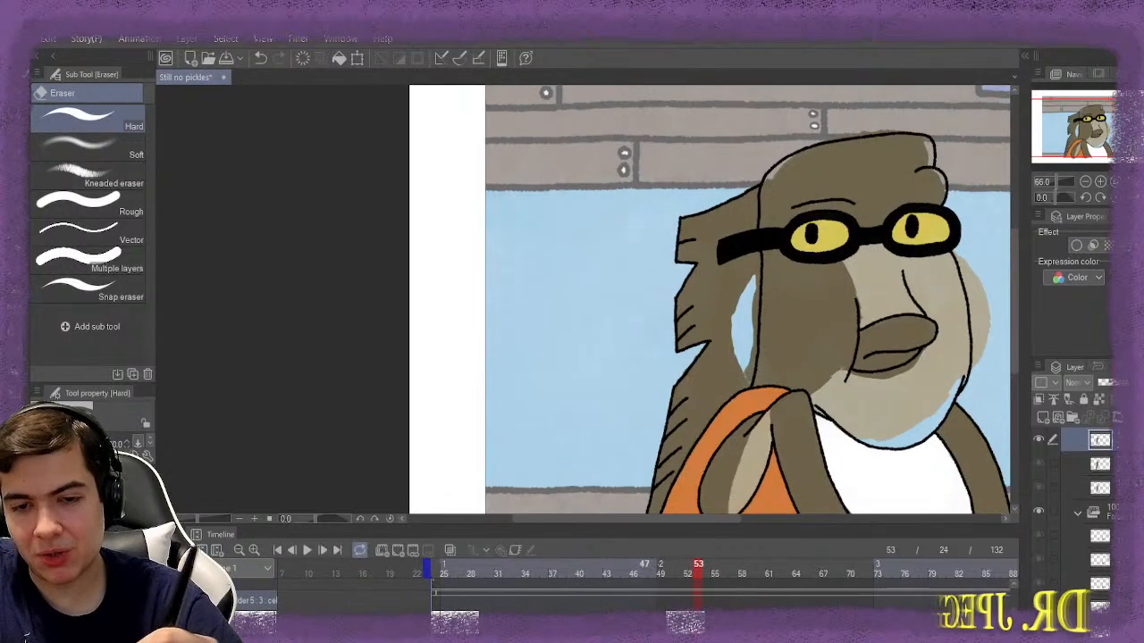
# Undo the brown paint behind the head on frame 53 and repaint the whole jagged shape with the Gouache brush
pyautogui.hotkey('ctrl', 'z')
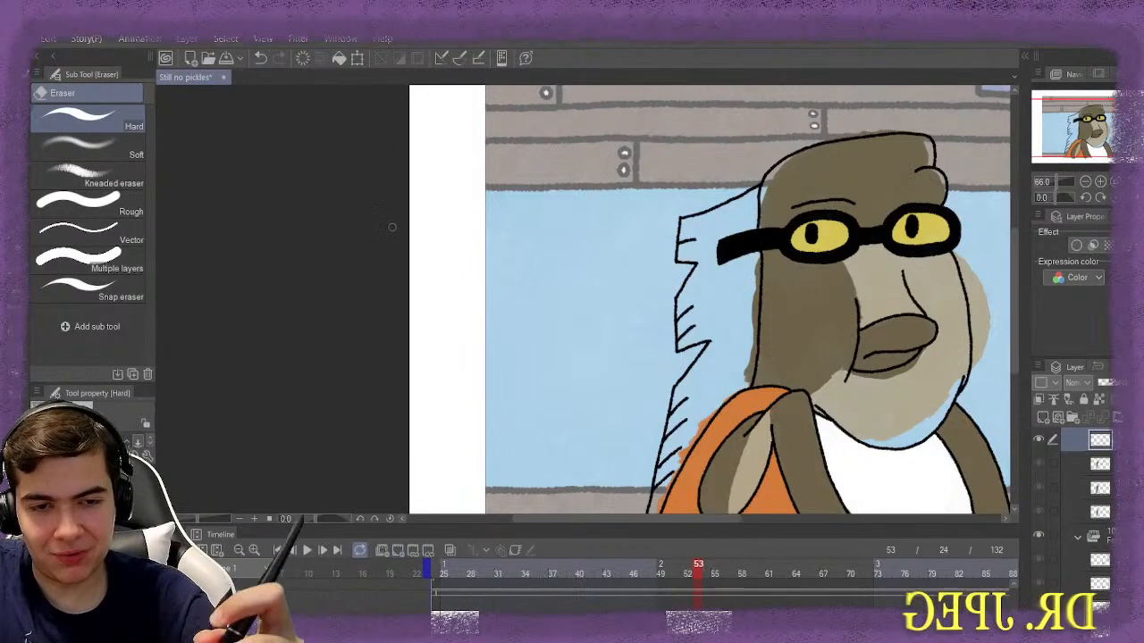
pyautogui.press('b')
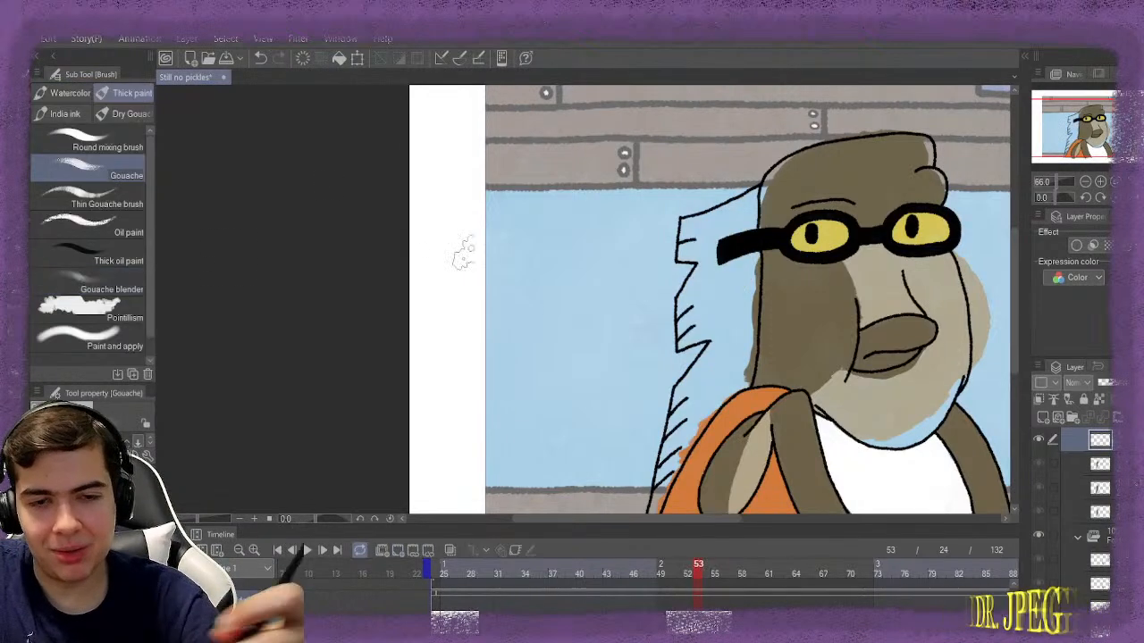
pyautogui.moveTo(695, 220)
pyautogui.mouseDown()
pyautogui.moveTo(725, 227)
pyautogui.moveTo(723, 214)
pyautogui.moveTo(728, 227)
pyautogui.moveTo(745, 225)
pyautogui.moveTo(735, 220)
pyautogui.moveTo(710, 262)
pyautogui.moveTo(699, 320)
pyautogui.moveTo(724, 251)
pyautogui.moveTo(678, 328)
pyautogui.moveTo(736, 323)
pyautogui.moveTo(745, 293)
pyautogui.moveTo(729, 264)
pyautogui.moveTo(720, 306)
pyautogui.moveTo(701, 309)
pyautogui.moveTo(704, 247)
pyautogui.moveTo(740, 367)
pyautogui.moveTo(754, 359)
pyautogui.moveTo(715, 366)
pyautogui.moveTo(698, 382)
pyautogui.moveTo(658, 499)
pyautogui.moveTo(695, 487)
pyautogui.mouseUp()
pyautogui.scroll(-3, 695, 487)
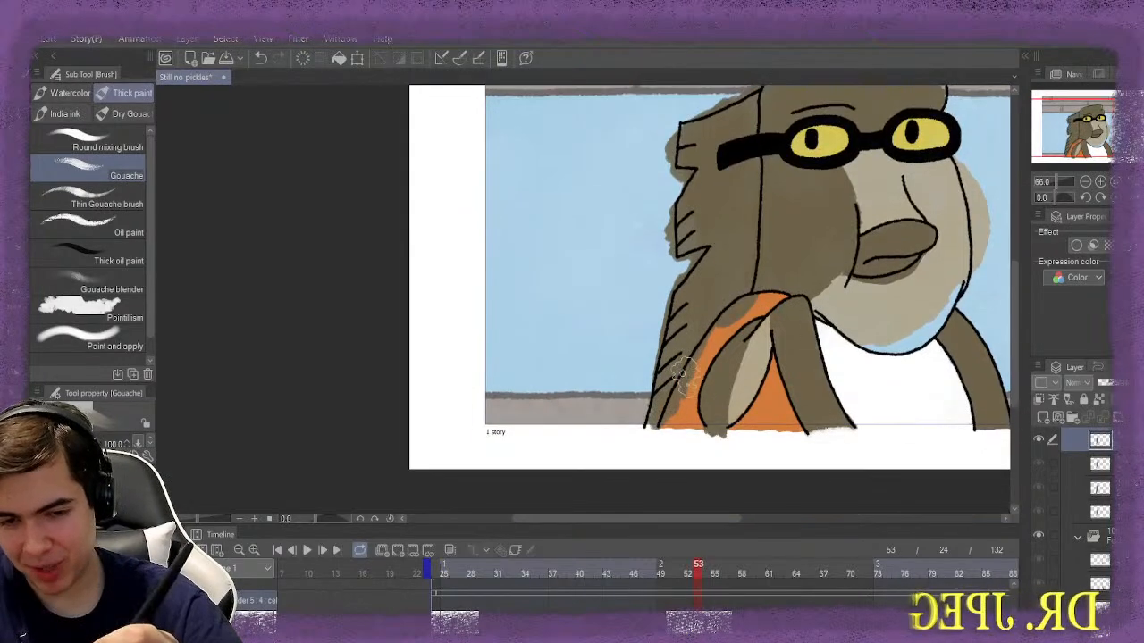
pyautogui.moveTo(680, 382)
pyautogui.mouseDown()
pyautogui.moveTo(653, 436)
pyautogui.moveTo(655, 413)
pyautogui.mouseUp()
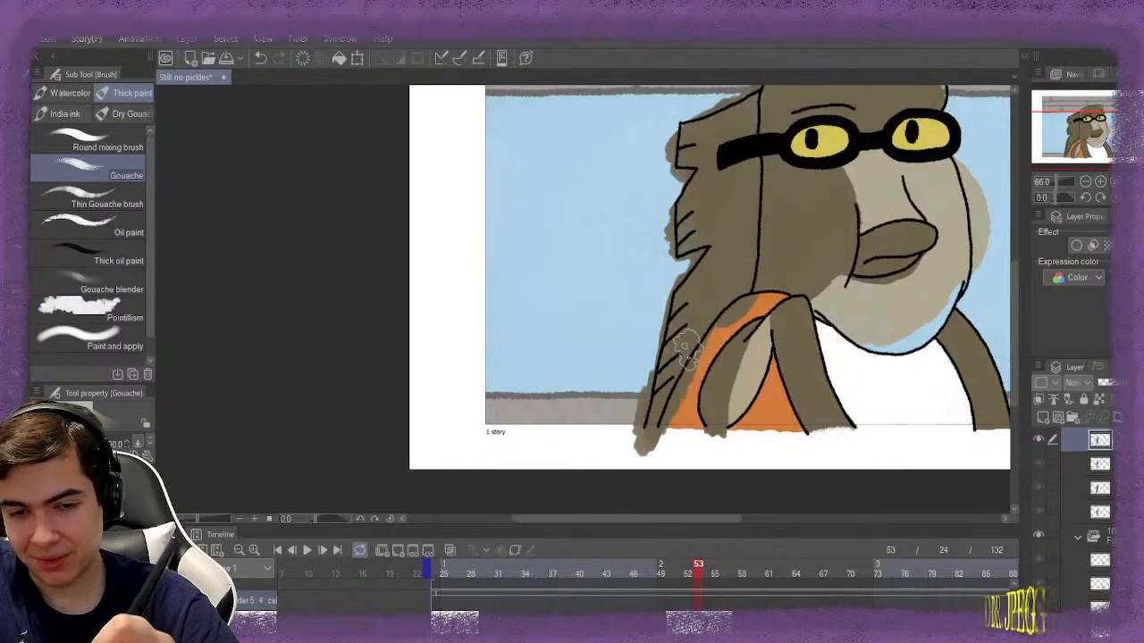
# Erase the brown that spills over the orange strap, the lower jagged edge and the bottom picture border with the Hard eraser
pyautogui.press('e')
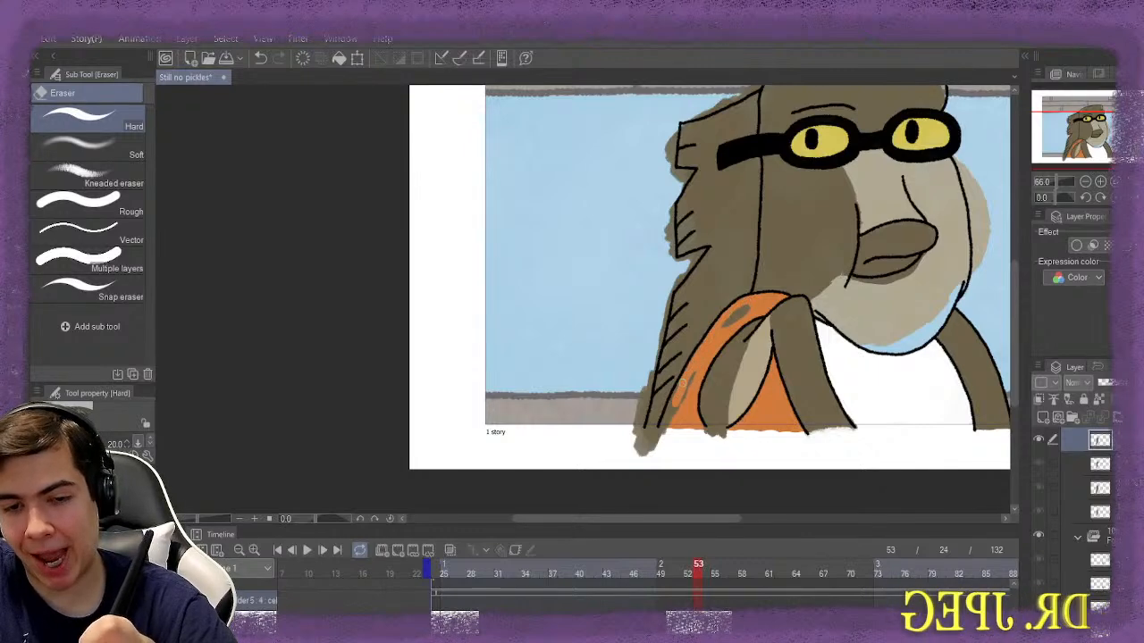
pyautogui.moveTo(682, 383)
pyautogui.mouseDown()
pyautogui.moveTo(659, 439)
pyautogui.moveTo(692, 382)
pyautogui.mouseUp()
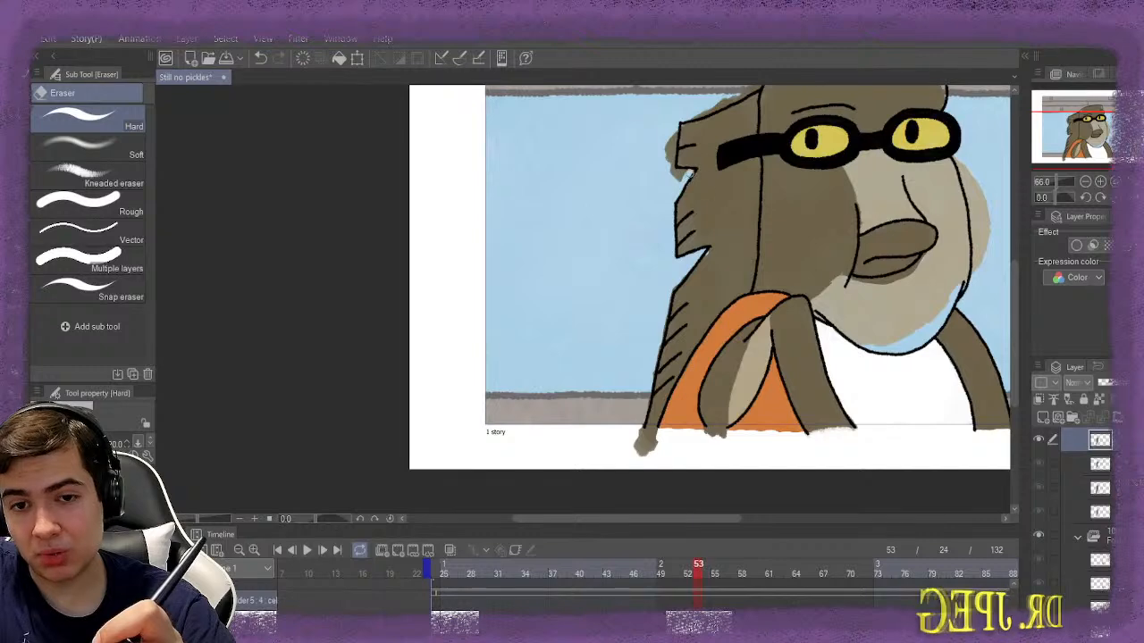
pyautogui.moveTo(687, 174); pyautogui.dragTo(676, 176)
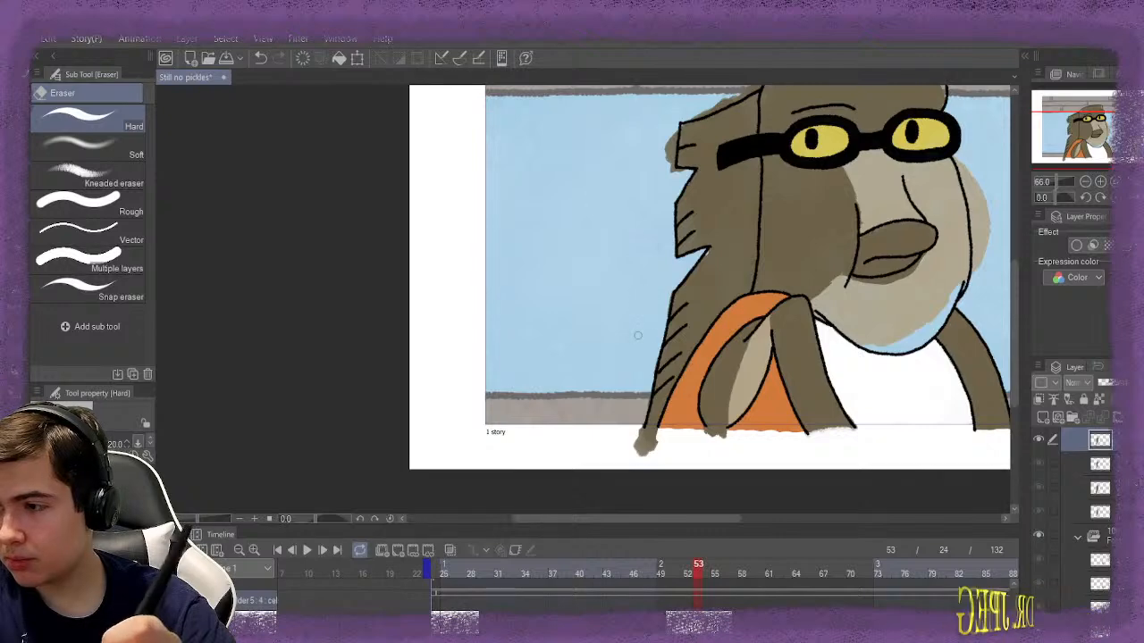
pyautogui.moveTo(634, 444)
pyautogui.mouseDown()
pyautogui.moveTo(643, 449)
pyautogui.moveTo(632, 433)
pyautogui.moveTo(647, 451)
pyautogui.mouseUp()
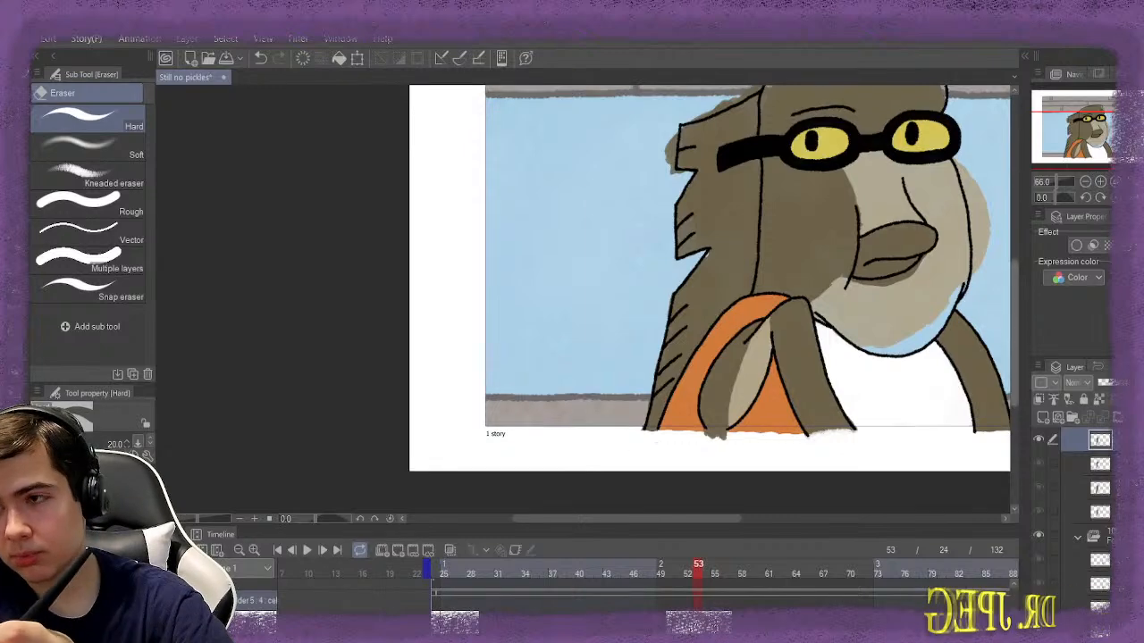
# Erase the brown overflow along the jagged shape's upper outline and around its topmost spike on frame 53
pyautogui.scroll(3, 634, 454)
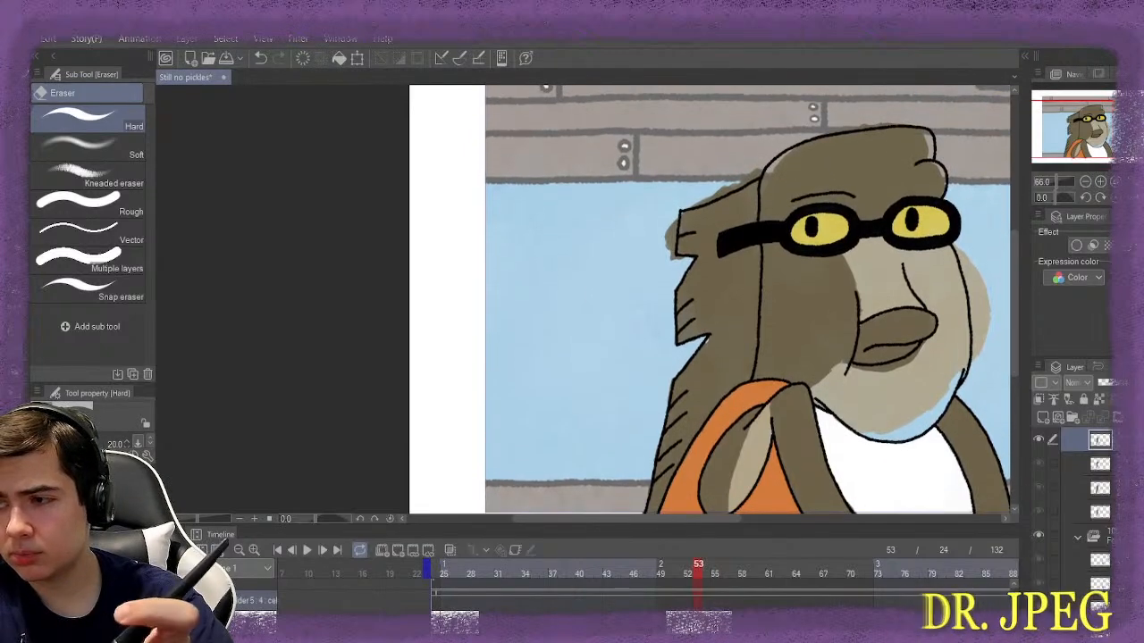
pyautogui.scroll(2, 734, 231)
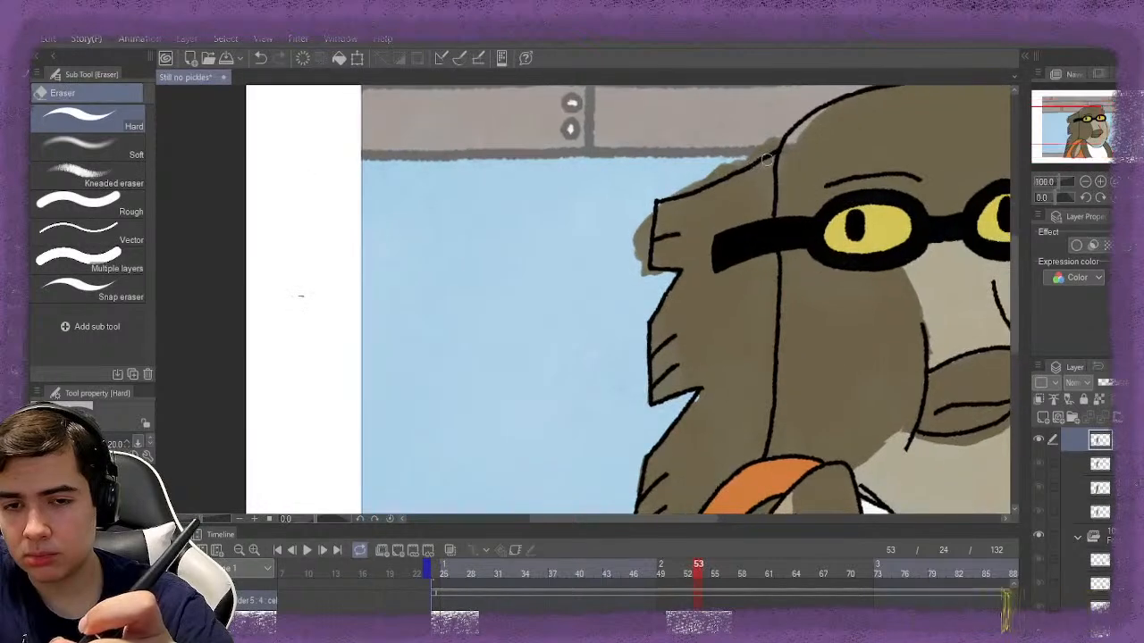
pyautogui.moveTo(755, 155)
pyautogui.mouseDown()
pyautogui.moveTo(663, 191)
pyautogui.moveTo(642, 220)
pyautogui.moveTo(642, 279)
pyautogui.mouseUp()
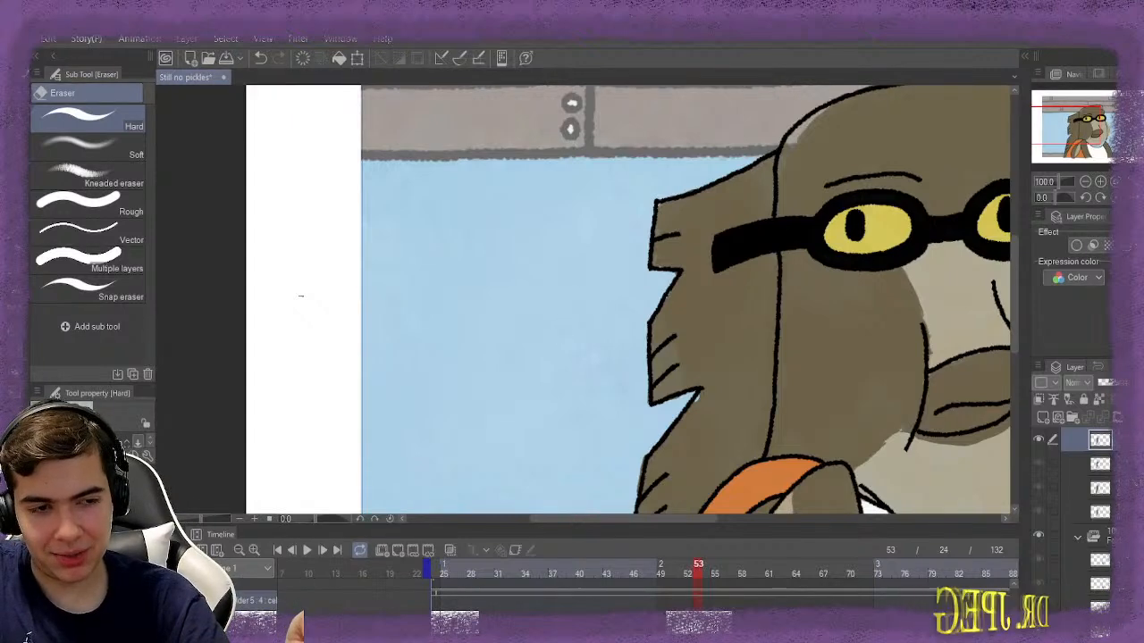
# Even out the brown inside the upper jagged shape with the Gouache brush and erase the spill around its upper spikes
pyautogui.press('b')
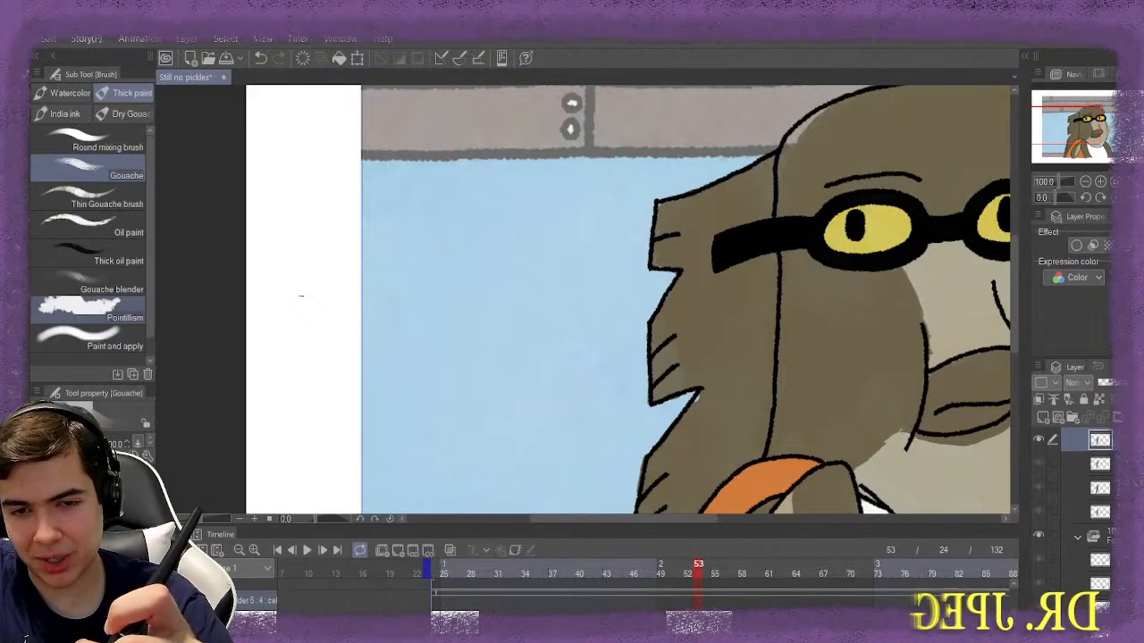
pyautogui.moveTo(662, 206)
pyautogui.mouseDown()
pyautogui.moveTo(650, 197)
pyautogui.moveTo(657, 224)
pyautogui.moveTo(648, 201)
pyautogui.moveTo(670, 210)
pyautogui.moveTo(652, 230)
pyautogui.moveTo(669, 284)
pyautogui.moveTo(661, 309)
pyautogui.moveTo(686, 299)
pyautogui.moveTo(678, 312)
pyautogui.moveTo(707, 401)
pyautogui.moveTo(717, 388)
pyautogui.moveTo(694, 403)
pyautogui.moveTo(735, 383)
pyautogui.moveTo(755, 422)
pyautogui.moveTo(748, 374)
pyautogui.mouseUp()
pyautogui.press('e')
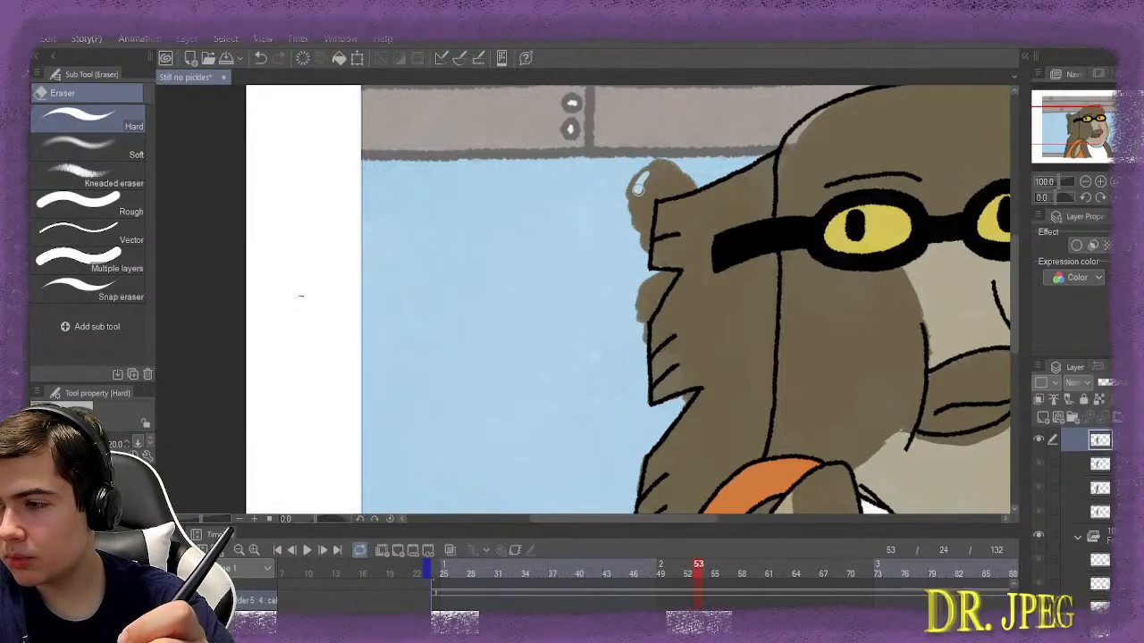
pyautogui.moveTo(639, 193)
pyautogui.mouseDown()
pyautogui.moveTo(631, 215)
pyautogui.moveTo(661, 168)
pyautogui.moveTo(643, 155)
pyautogui.moveTo(685, 177)
pyautogui.moveTo(641, 204)
pyautogui.mouseUp()
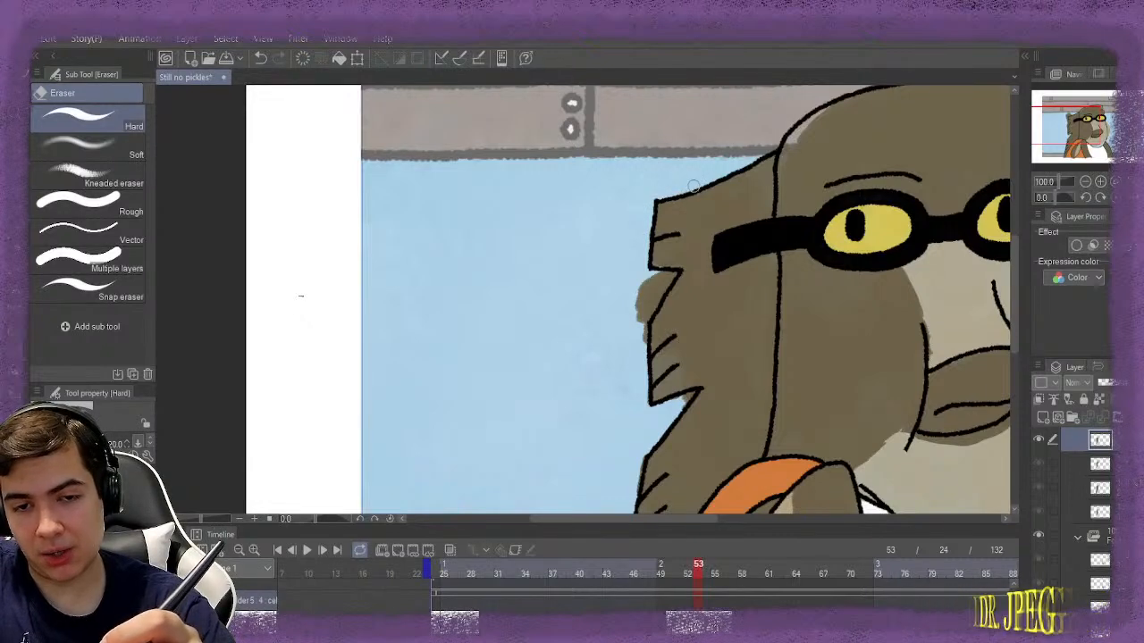
pyautogui.moveTo(614, 284); pyautogui.dragTo(652, 282)
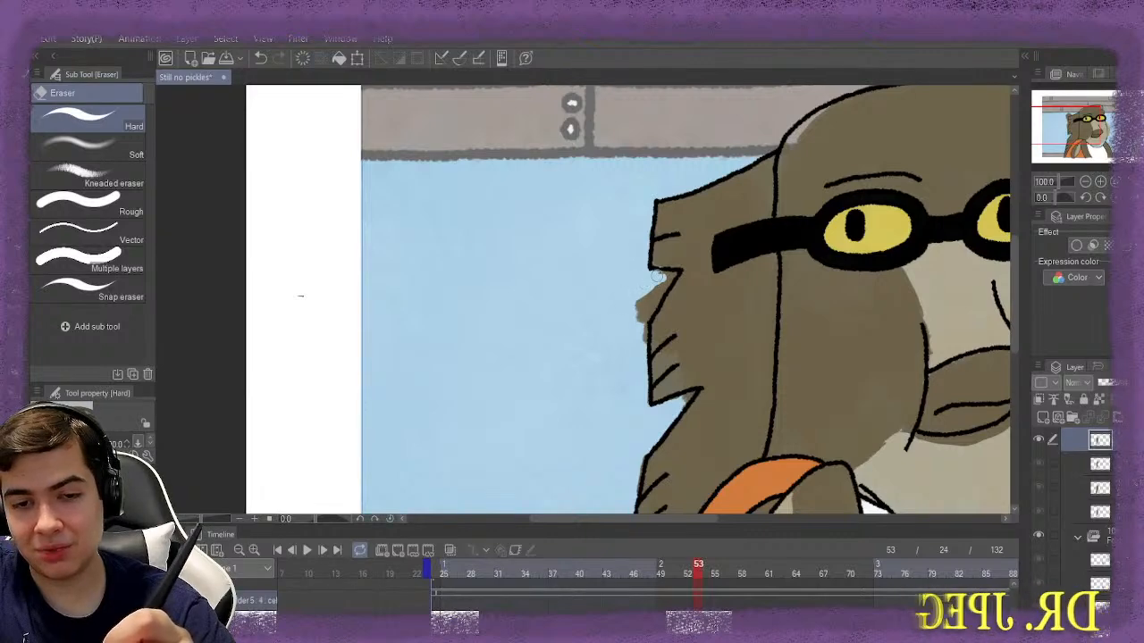
pyautogui.moveTo(672, 280); pyautogui.dragTo(642, 308)
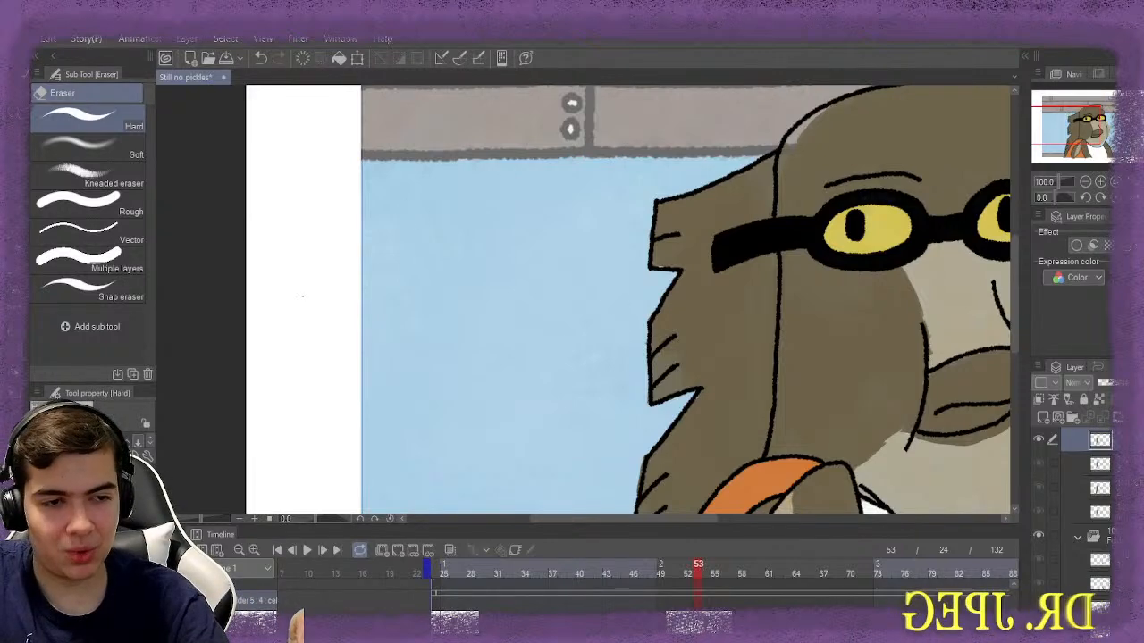
# Touch up the brown in the top spike and erase the overflow from there down to the spikes beside the strap
pyautogui.press('b')
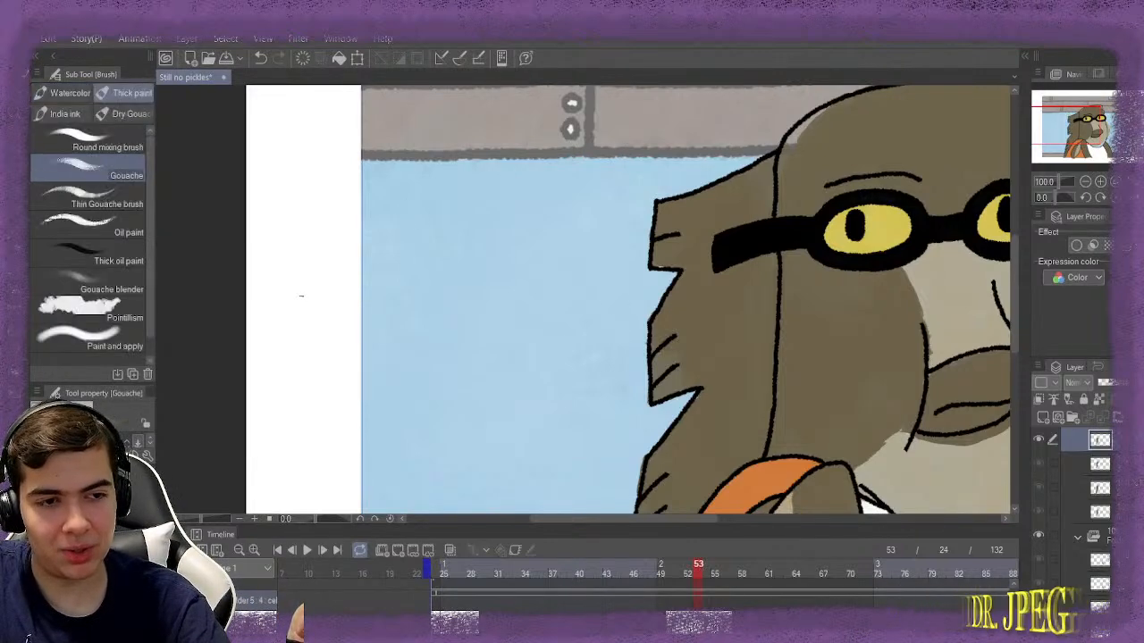
pyautogui.scroll(3, 676, 247)
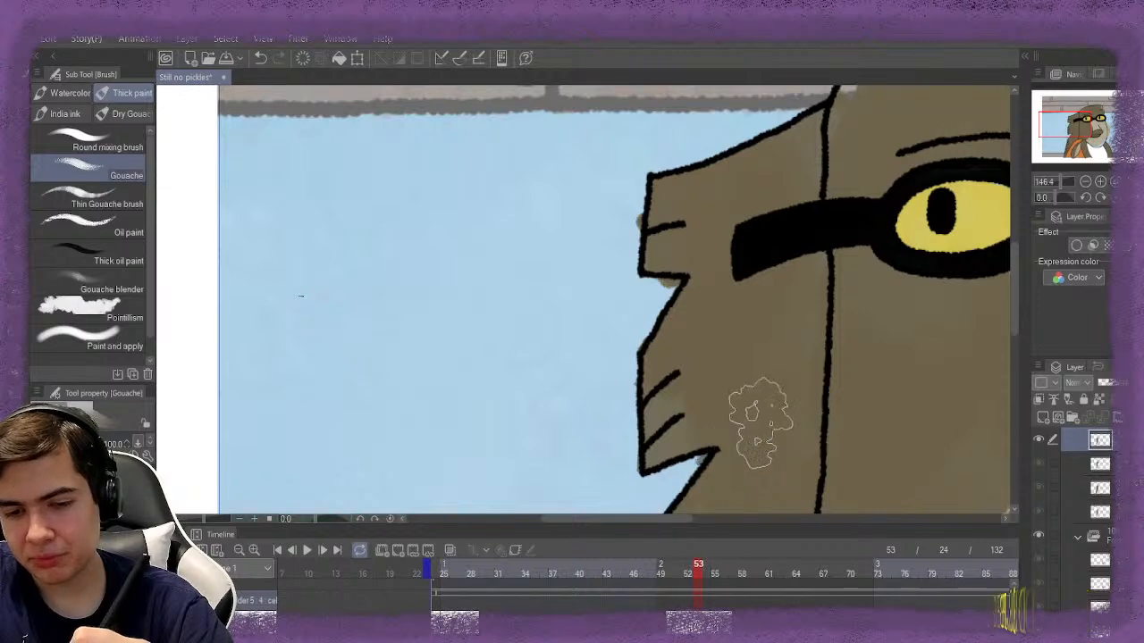
pyautogui.press('e')
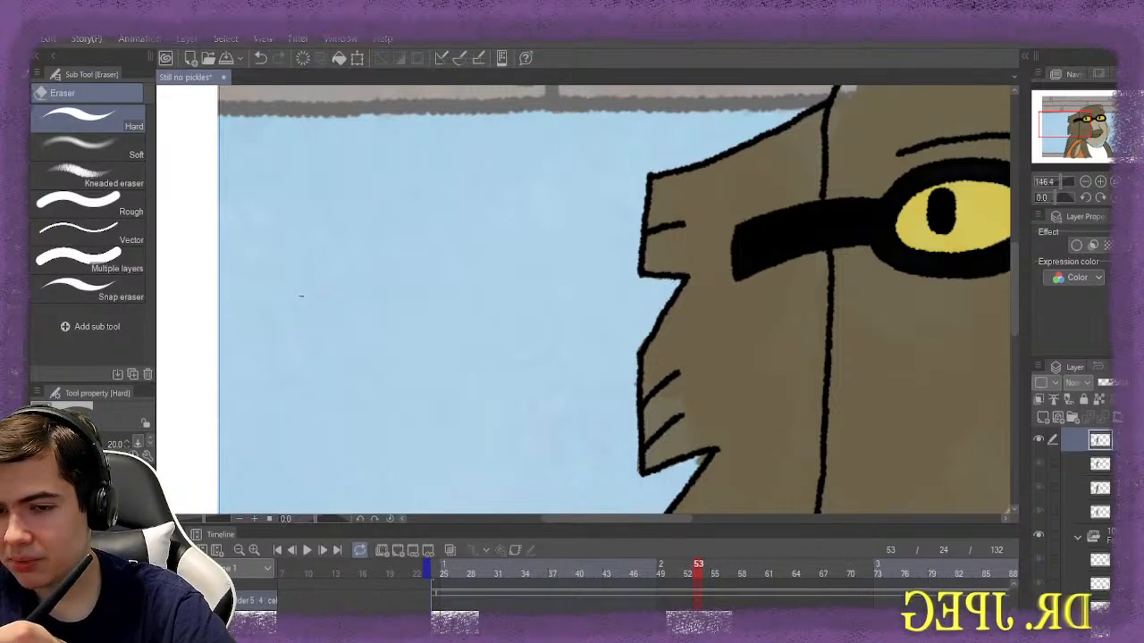
pyautogui.scroll(-5, 300, 296)
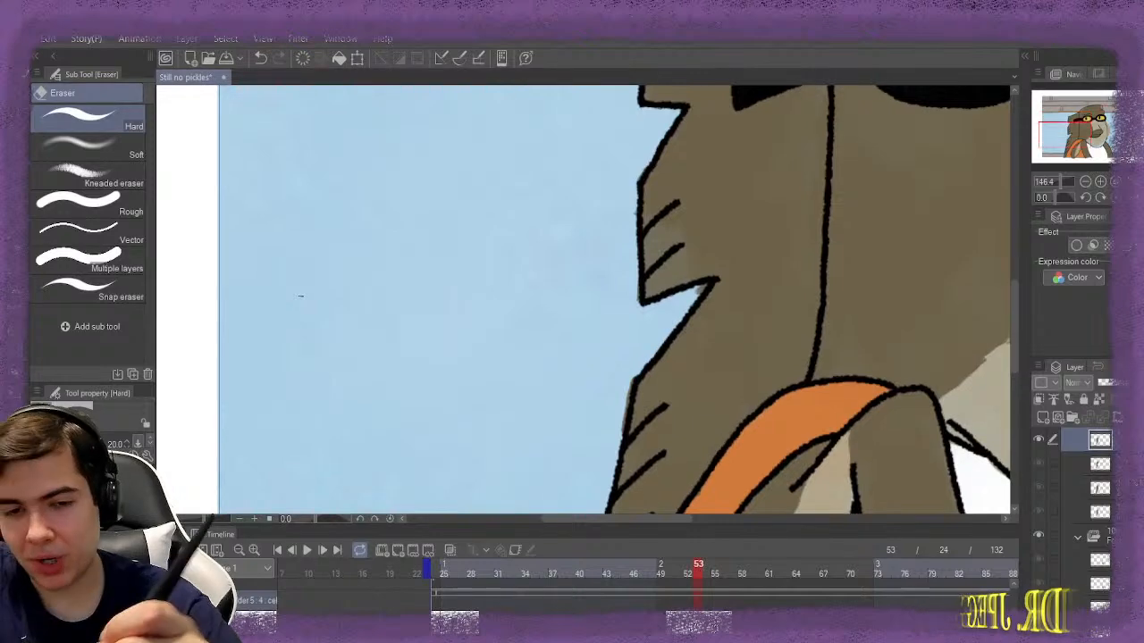
pyautogui.scroll(1, 681, 302)
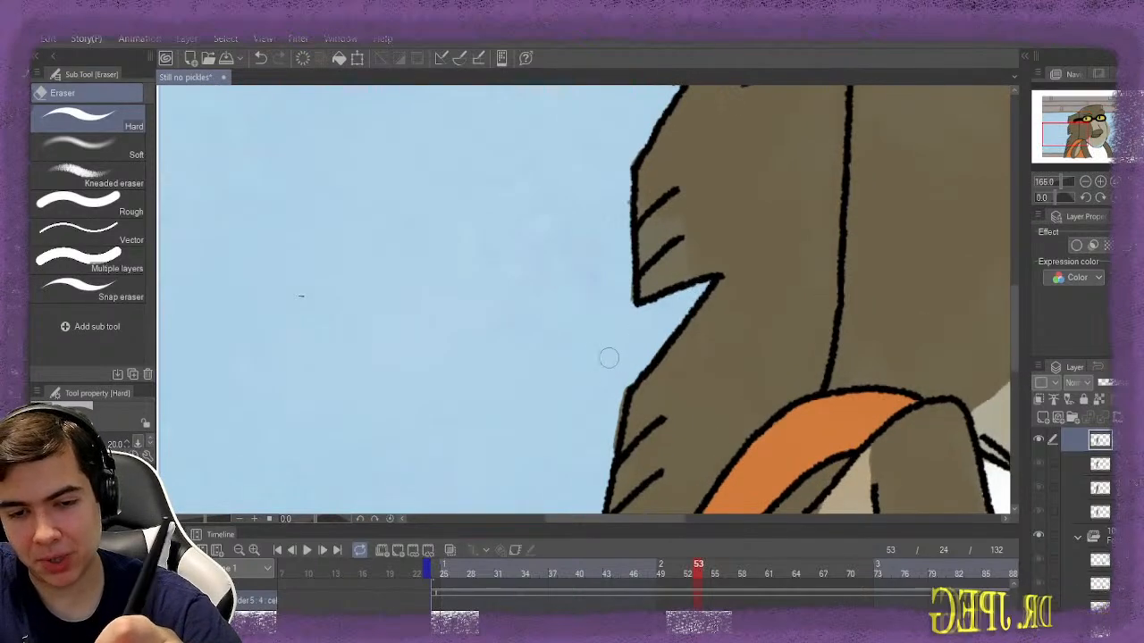
pyautogui.moveTo(611, 433); pyautogui.dragTo(617, 405)
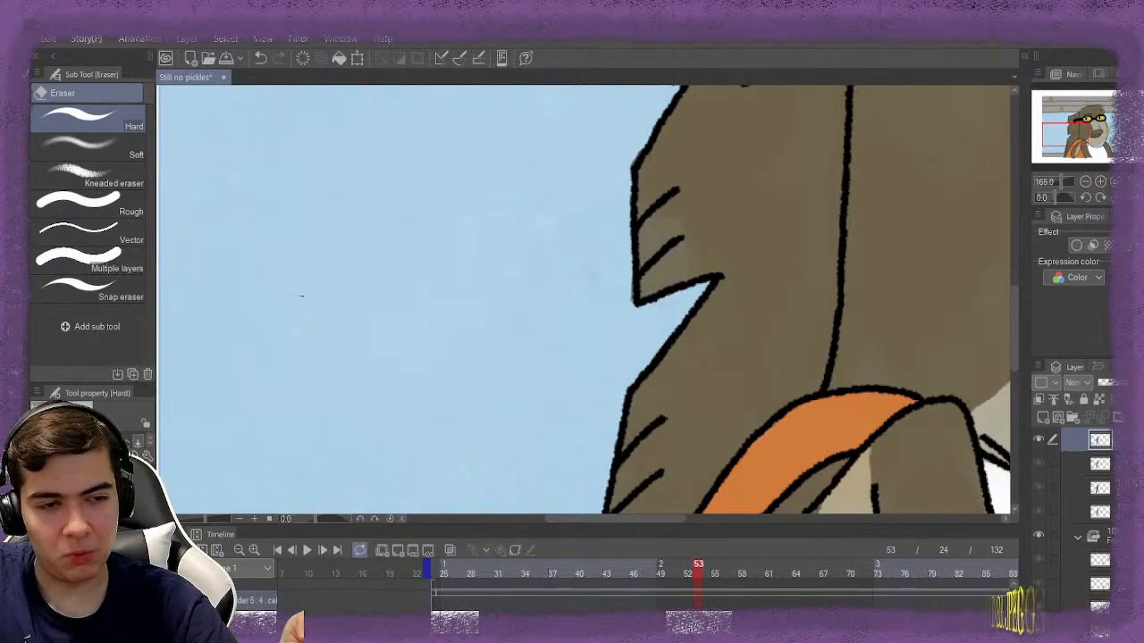
# Paint brown over the pale patch around the middle spike's short lines and erase what spills past its outline
pyautogui.press('b')
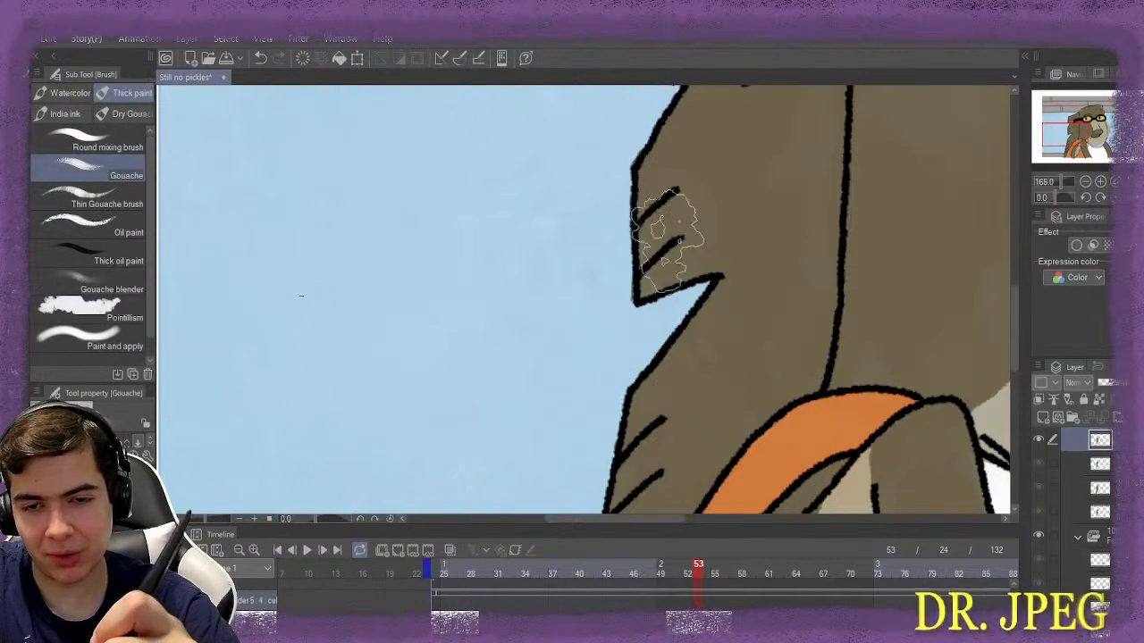
pyautogui.moveTo(667, 243); pyautogui.dragTo(671, 257)
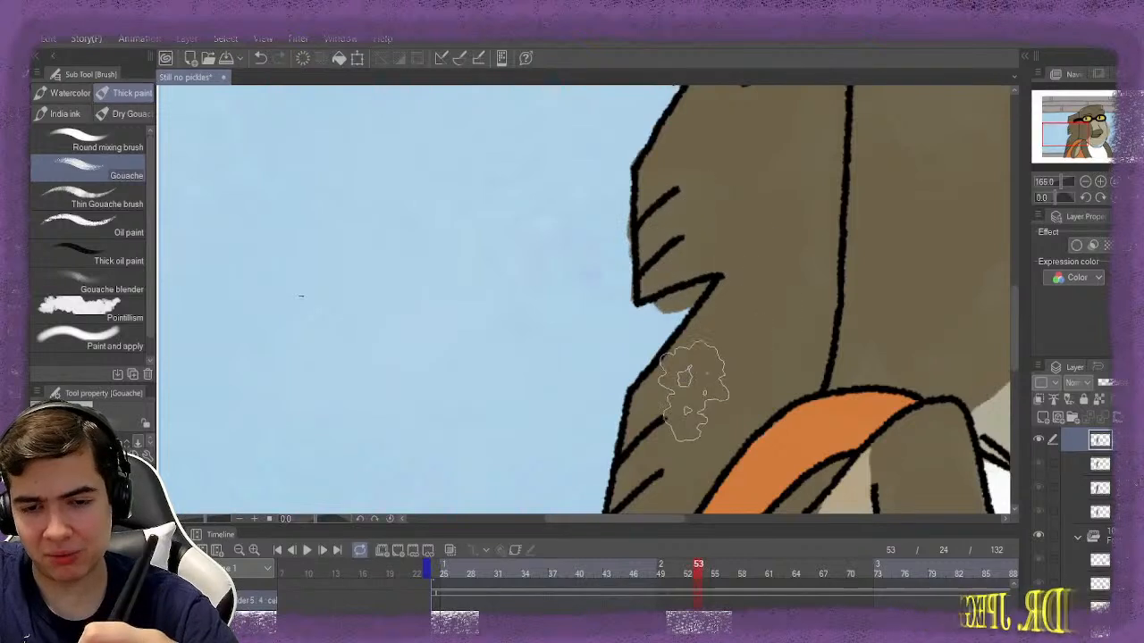
pyautogui.press('e')
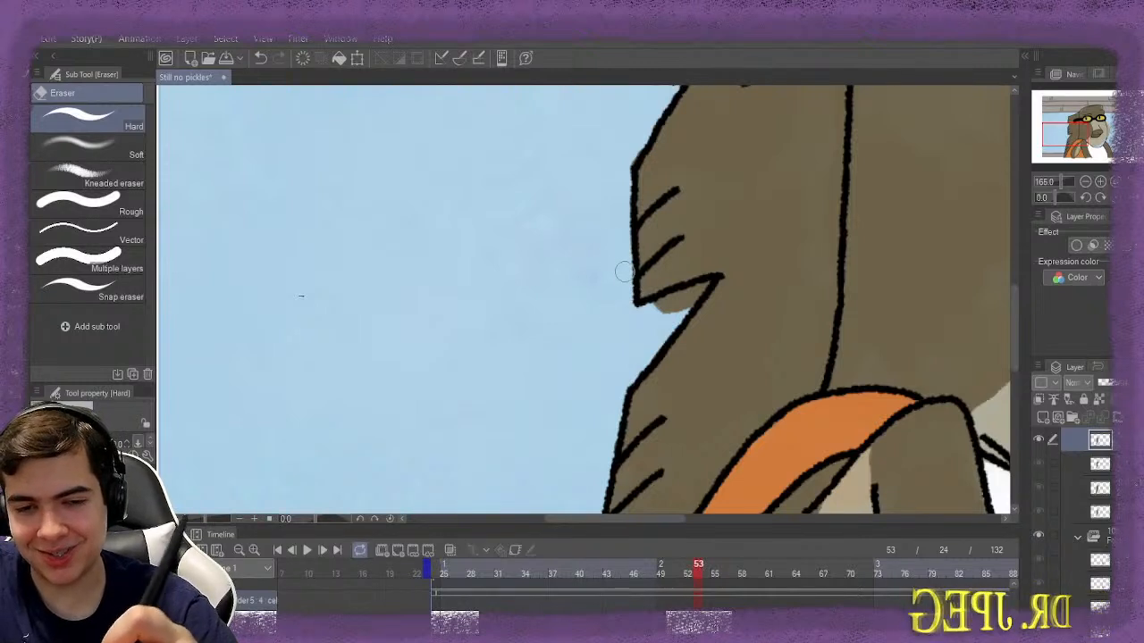
pyautogui.moveTo(660, 302); pyautogui.dragTo(678, 309)
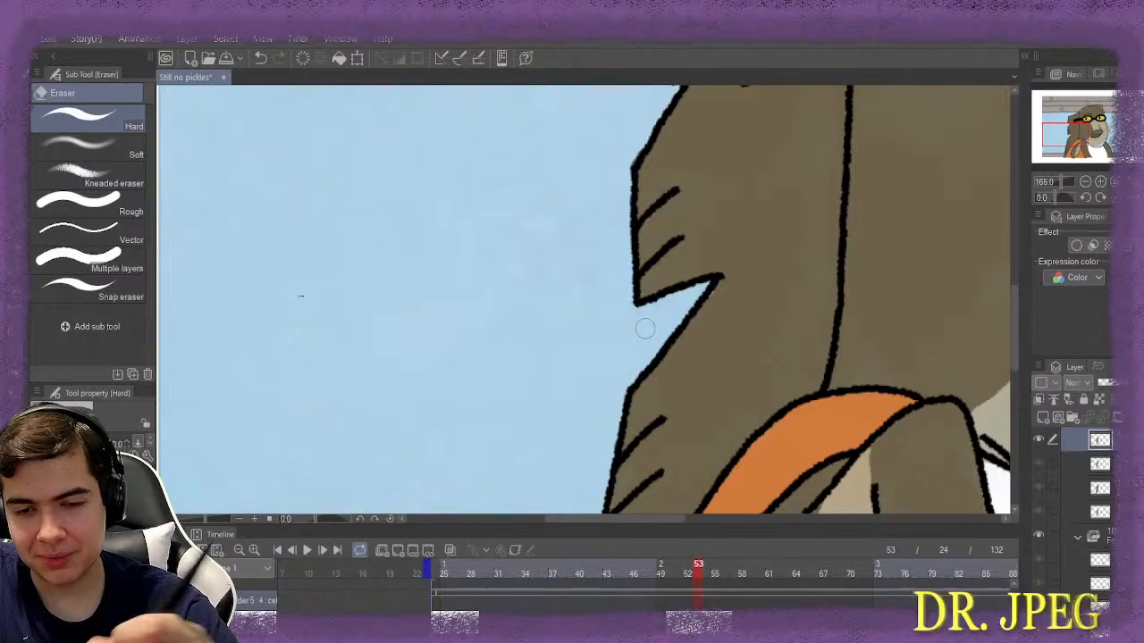
# Fill the brown beside the inner tip of the deep notch with the Gouache brush and erase the spill inside the notch
pyautogui.press('b')
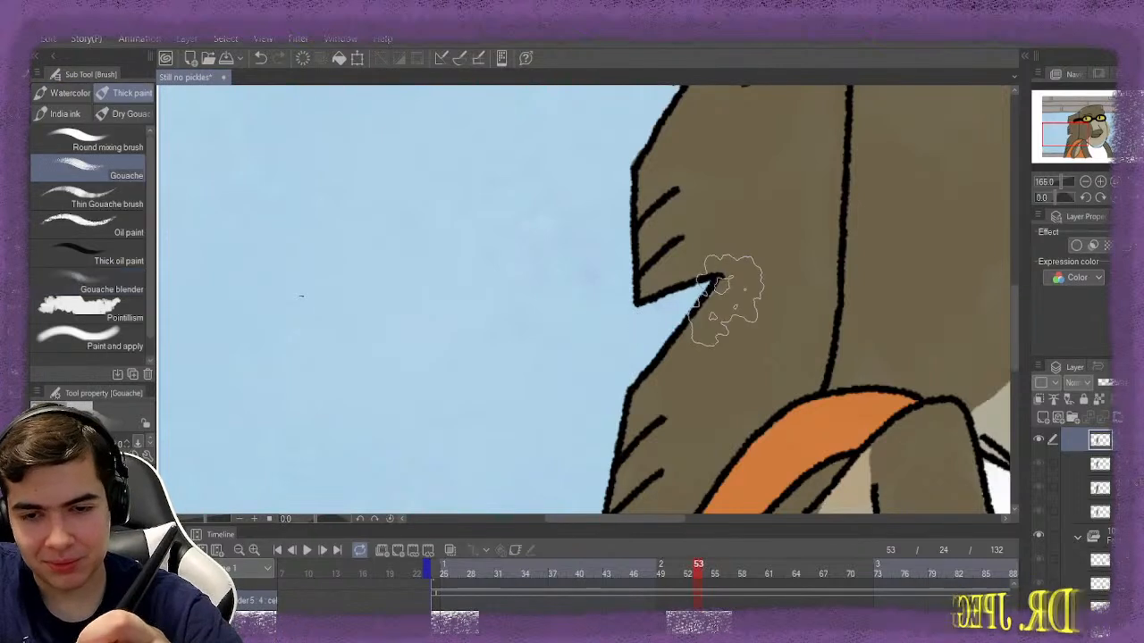
pyautogui.moveTo(728, 300); pyautogui.dragTo(727, 319)
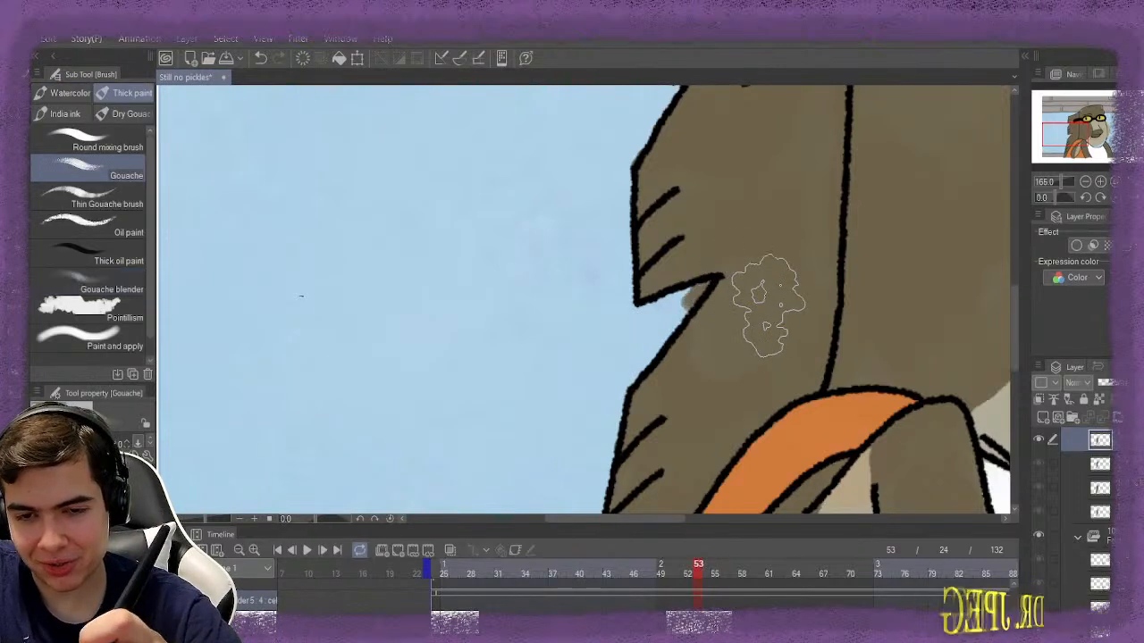
pyautogui.press('e')
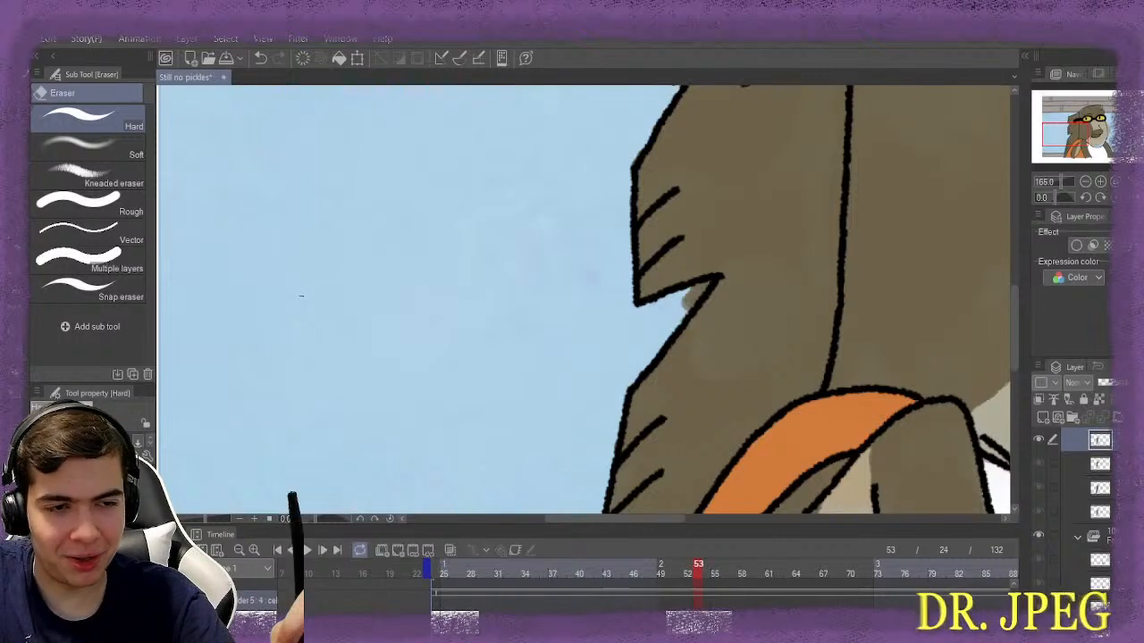
pyautogui.press('b')
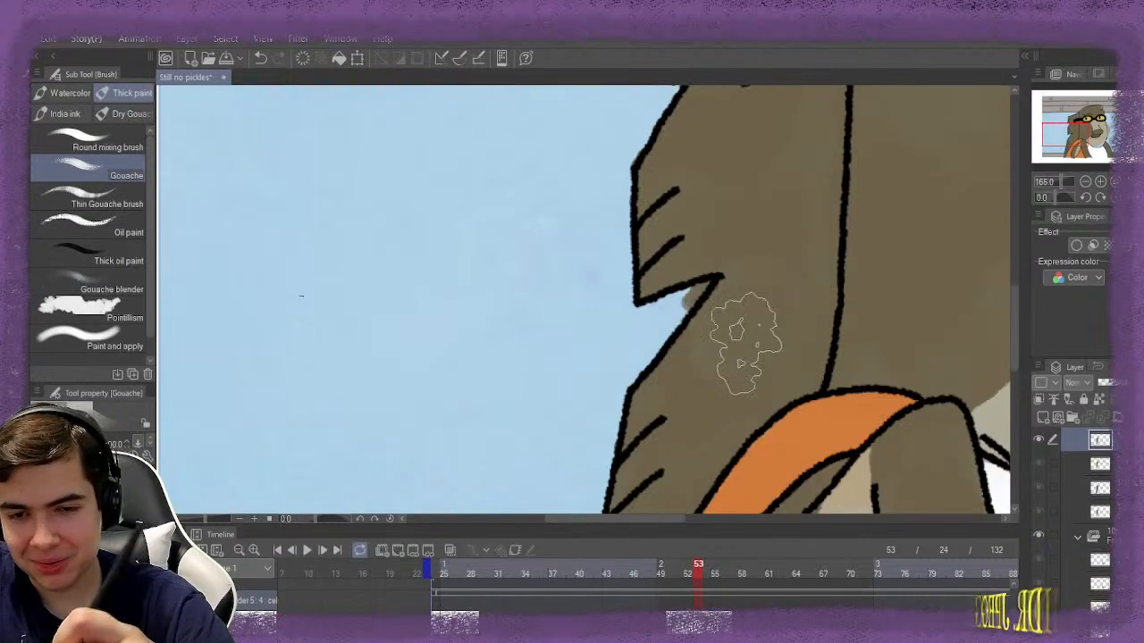
pyautogui.press('e')
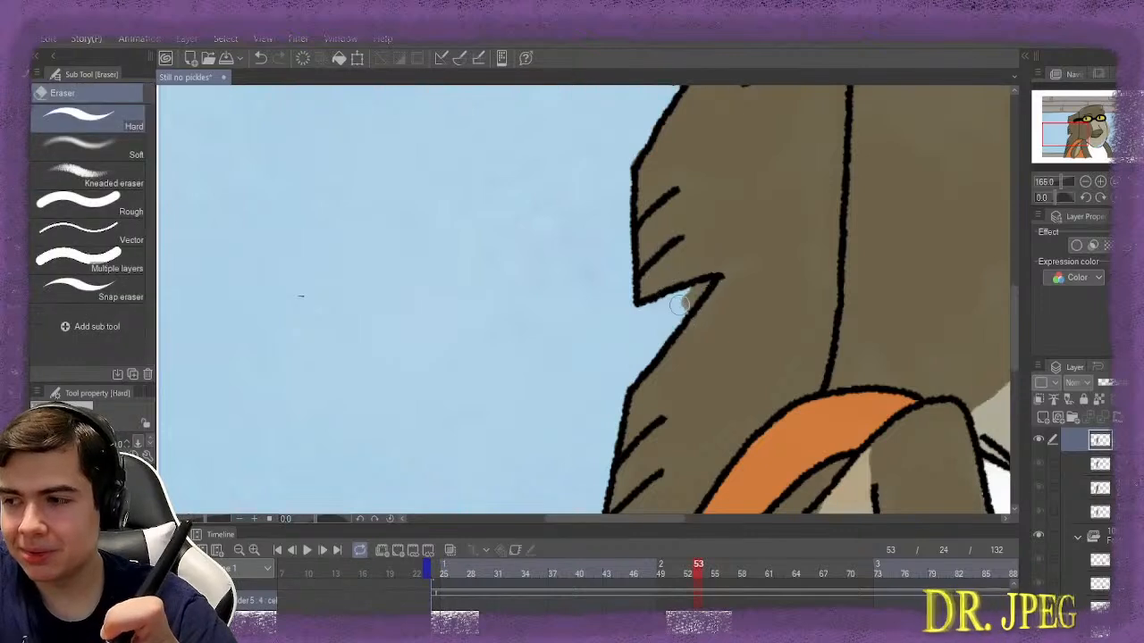
pyautogui.scroll(1, 681, 305)
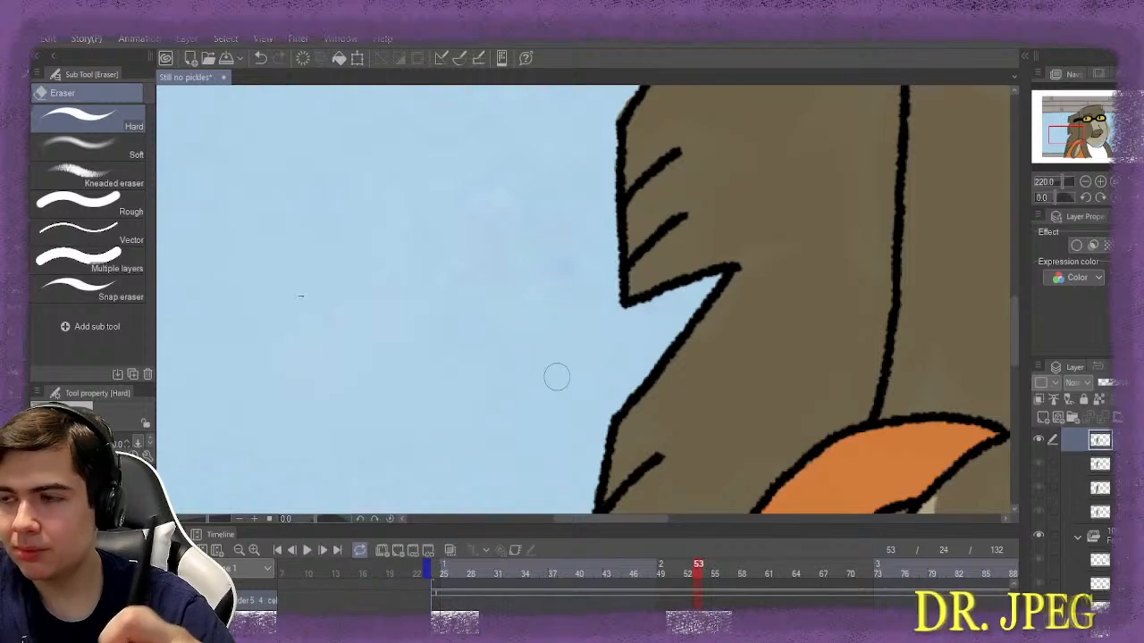
# Check the full character on frame 53 and advance to frame 54
pyautogui.scroll(-3, 570, 332)
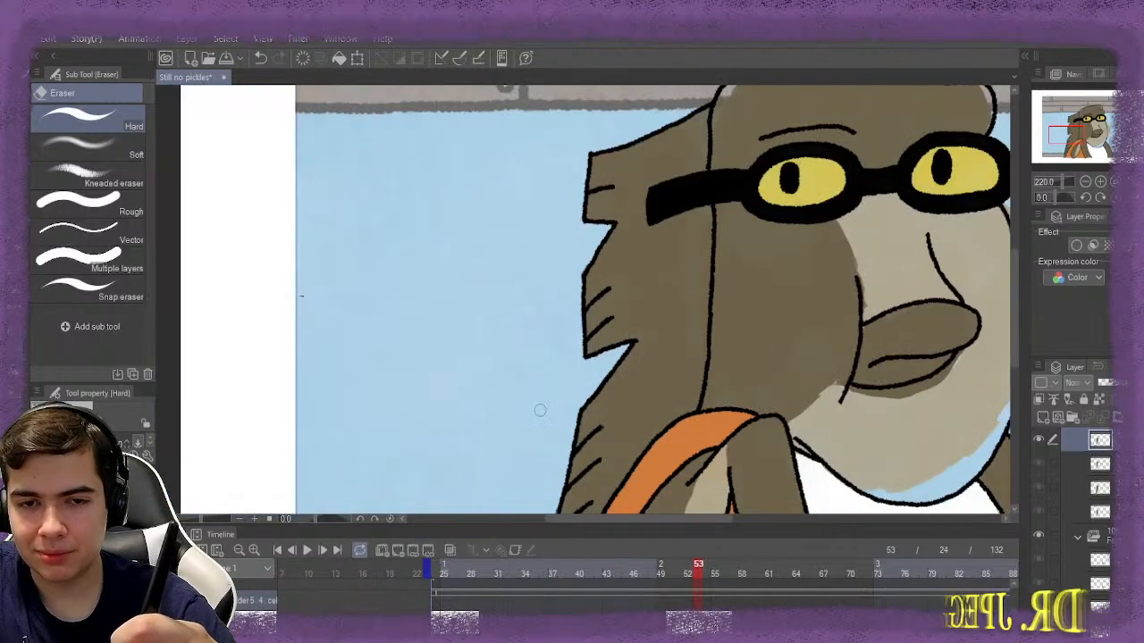
pyautogui.scroll(-1, 535, 332)
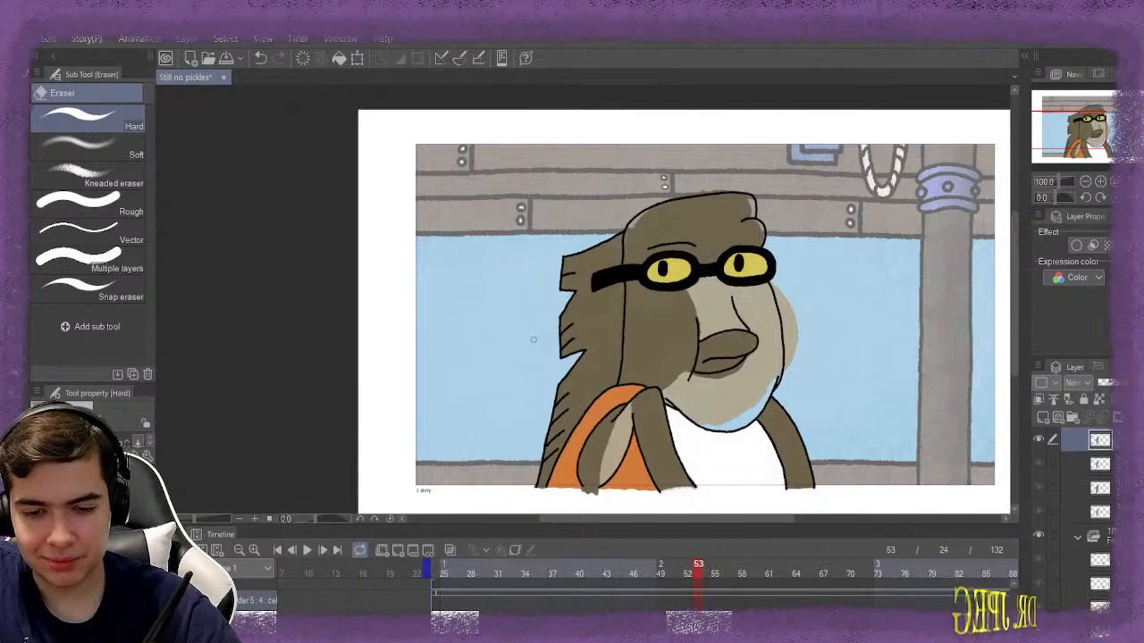
pyautogui.press('.')
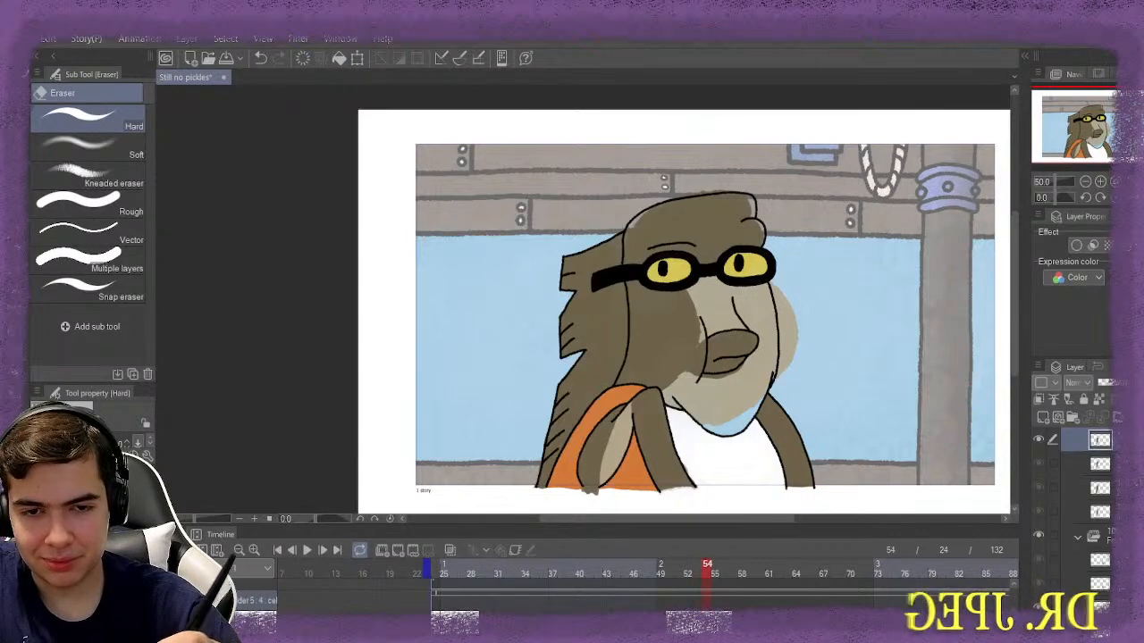
# Play back the animation to review the coloured frames, stop it and go to frame 25
pyautogui.press('space')
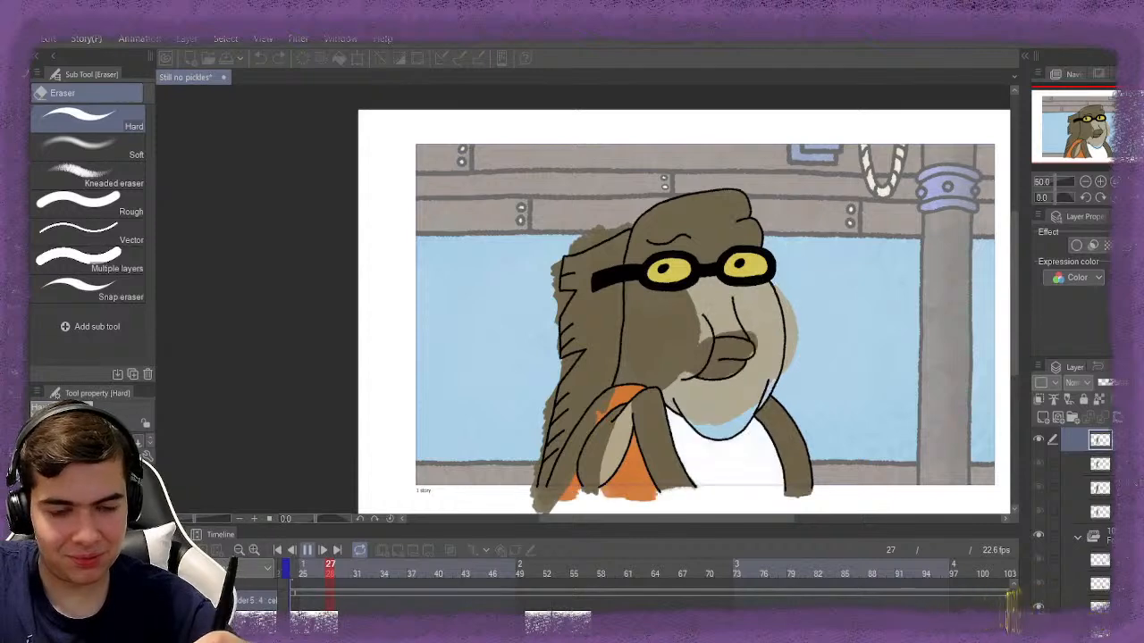
pyautogui.press('space')
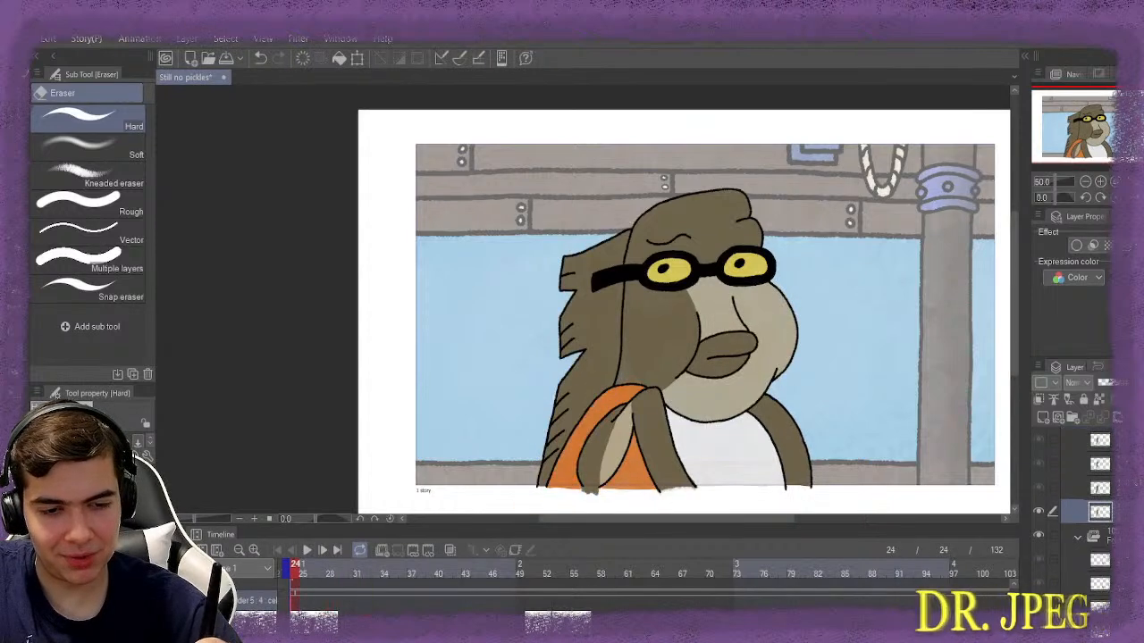
pyautogui.press('Right')
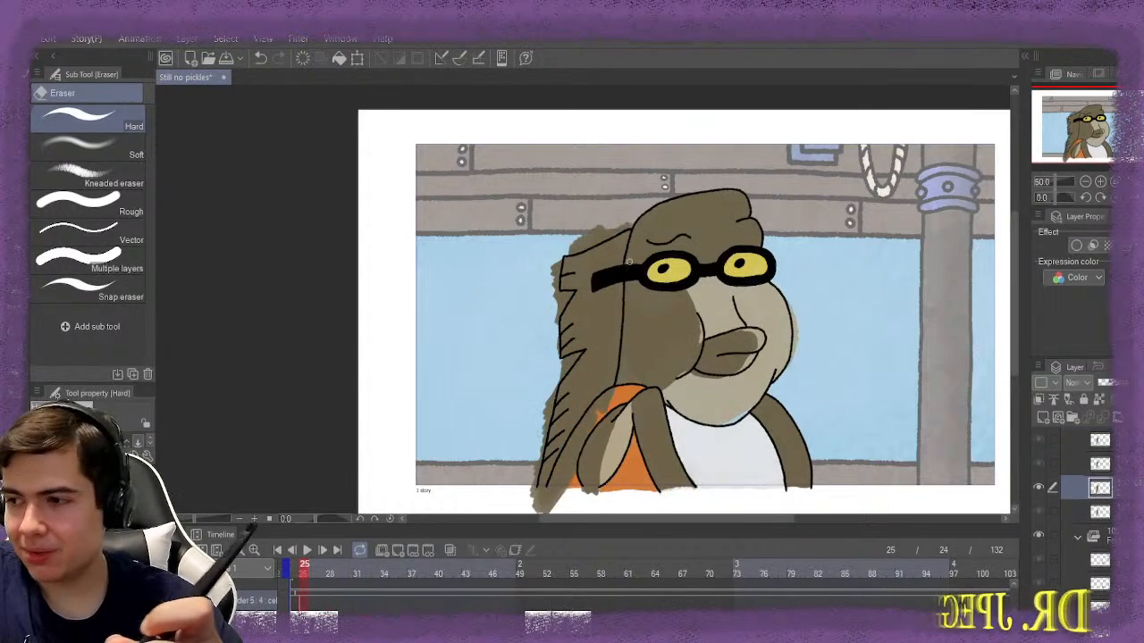
# Erase the brown overflow outside the jagged shape's outline on frame 25, from the head and top spike down to the lower spikes
pyautogui.scroll(3, 623, 241)
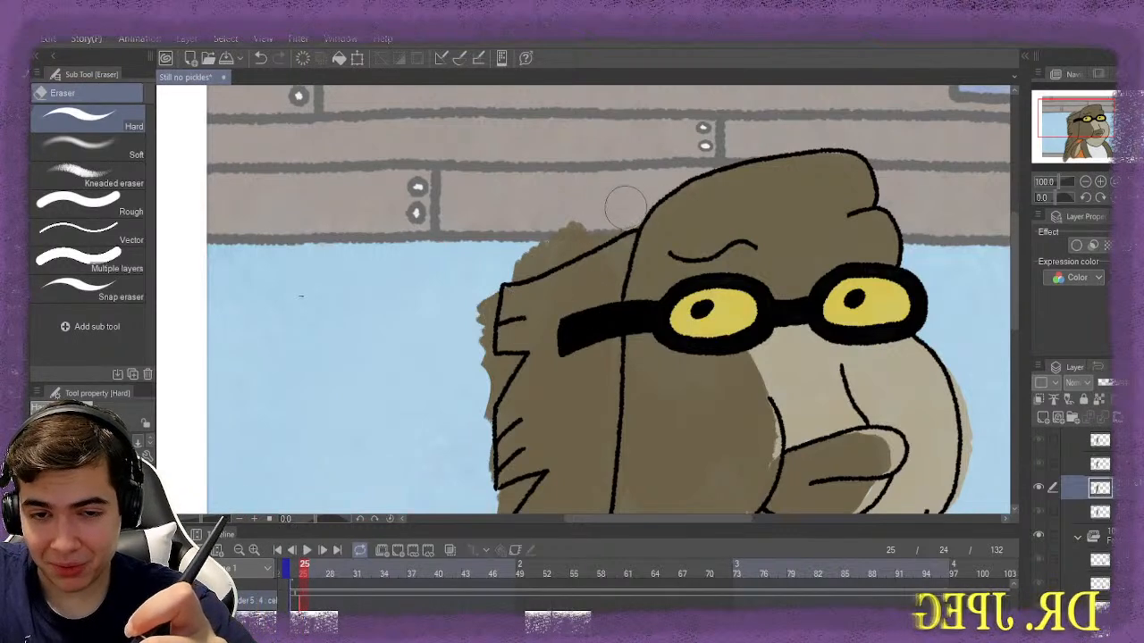
pyautogui.moveTo(625, 207)
pyautogui.mouseDown()
pyautogui.moveTo(582, 218)
pyautogui.moveTo(625, 190)
pyautogui.moveTo(643, 204)
pyautogui.moveTo(504, 260)
pyautogui.moveTo(624, 206)
pyautogui.mouseUp()
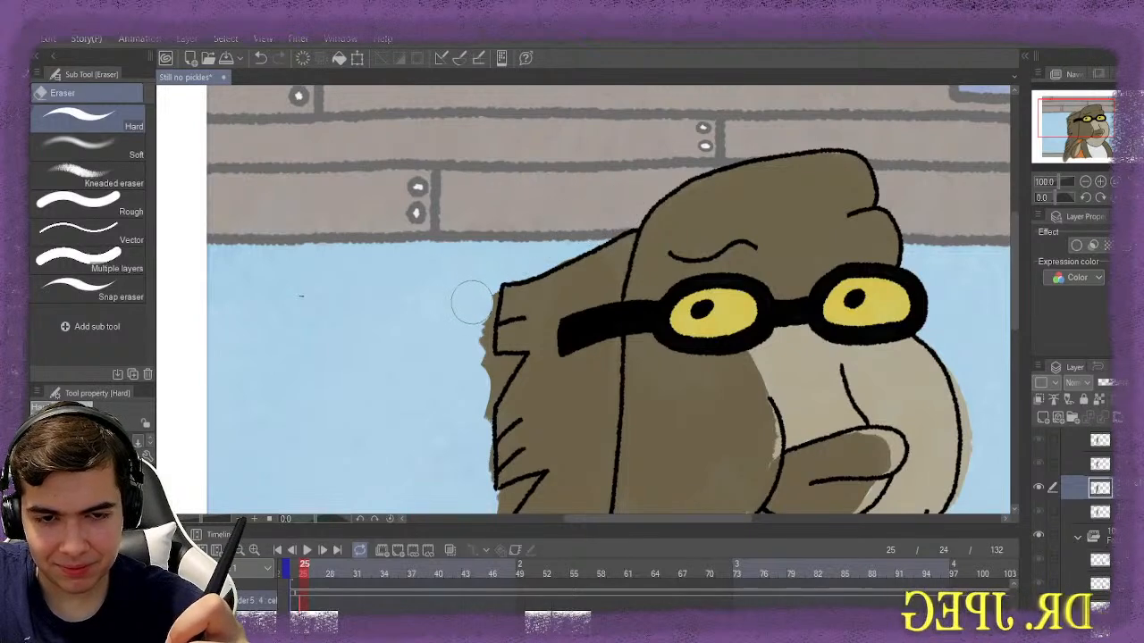
pyautogui.moveTo(470, 303)
pyautogui.mouseDown()
pyautogui.moveTo(469, 341)
pyautogui.moveTo(477, 295)
pyautogui.moveTo(472, 437)
pyautogui.mouseUp()
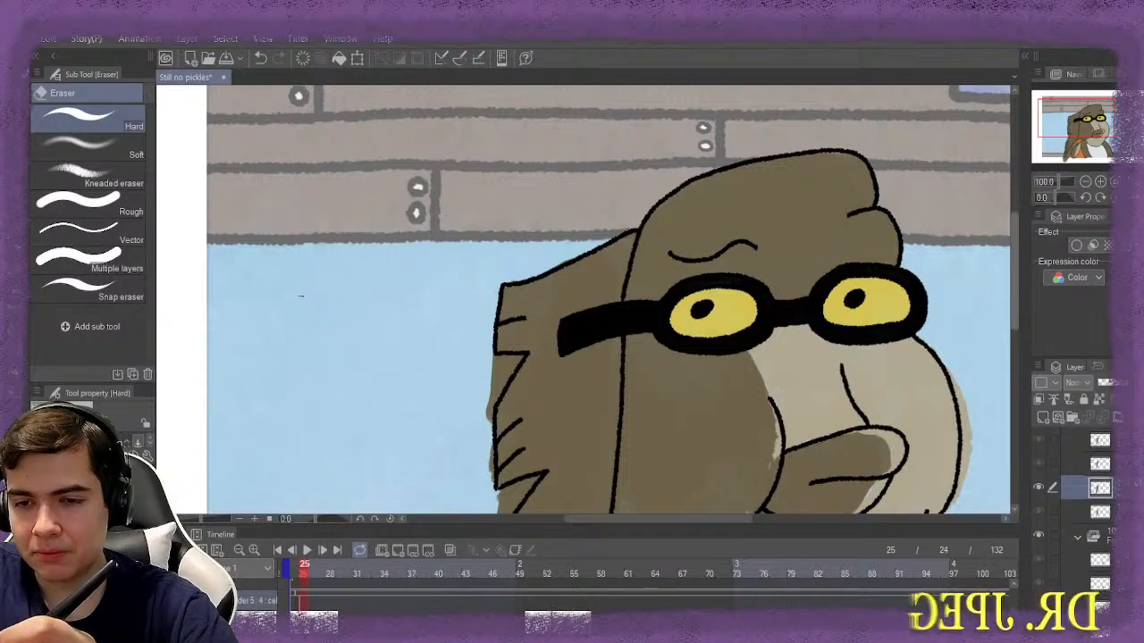
pyautogui.scroll(-5, 607, 299)
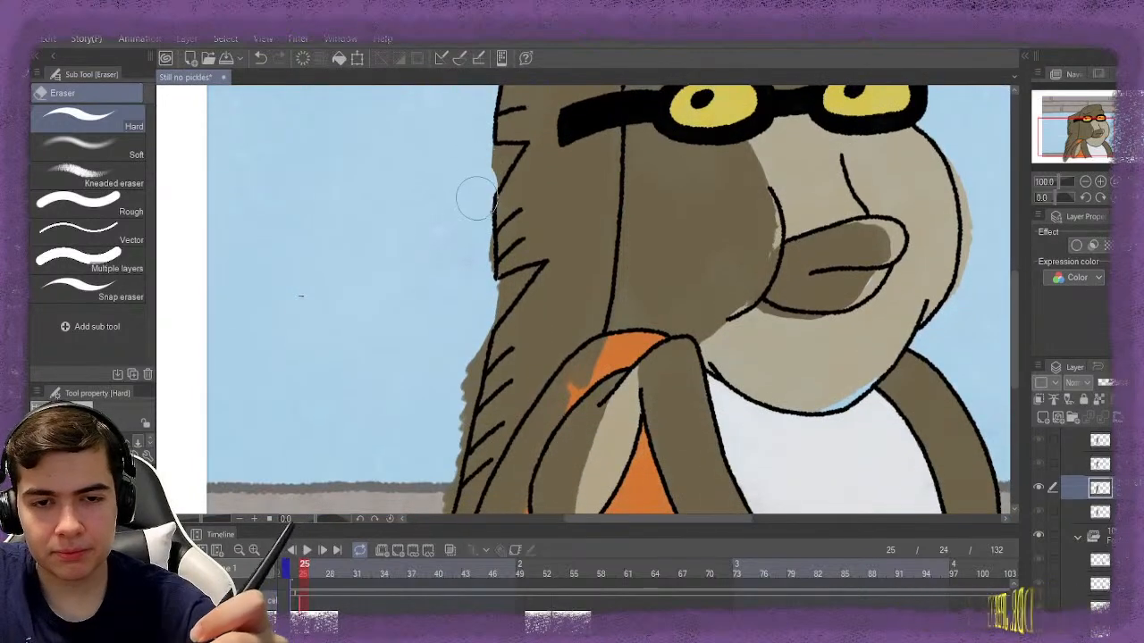
pyautogui.moveTo(476, 198)
pyautogui.mouseDown()
pyautogui.moveTo(475, 285)
pyautogui.moveTo(436, 429)
pyautogui.mouseUp()
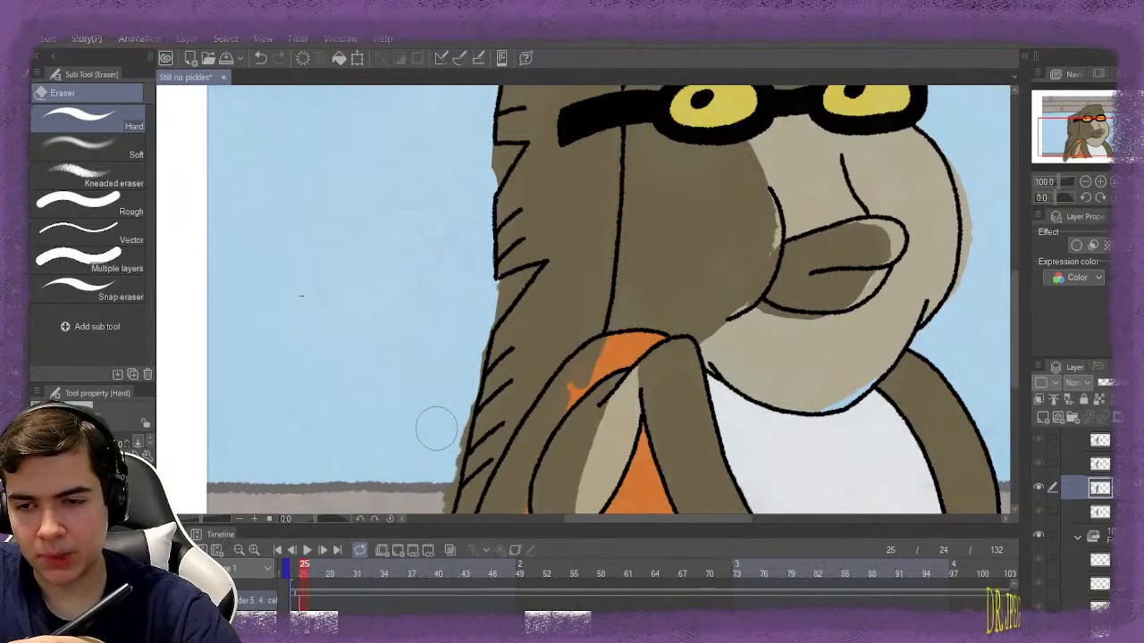
# Erase the brown covering the orange strap and the overflow around the jagged shape's lower end, undoing and redoing strokes that remove too much
pyautogui.scroll(-3, 436, 429)
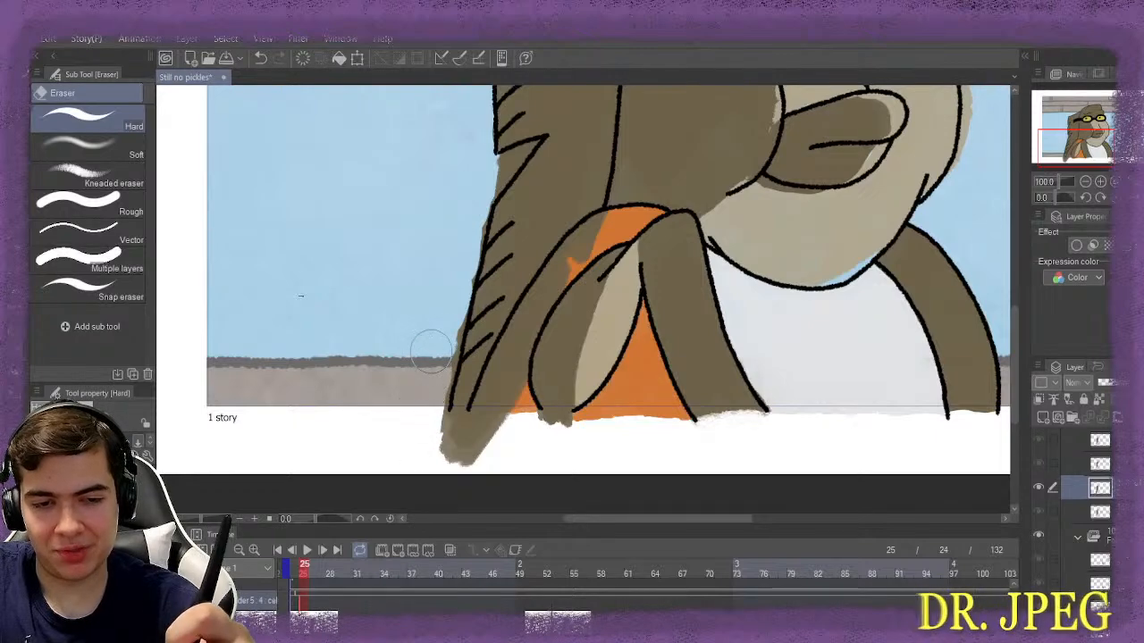
pyautogui.moveTo(430, 348)
pyautogui.mouseDown()
pyautogui.moveTo(420, 430)
pyautogui.moveTo(455, 435)
pyautogui.moveTo(423, 442)
pyautogui.moveTo(477, 445)
pyautogui.moveTo(437, 455)
pyautogui.moveTo(463, 453)
pyautogui.moveTo(517, 396)
pyautogui.moveTo(512, 413)
pyautogui.moveTo(498, 427)
pyautogui.moveTo(618, 235)
pyautogui.moveTo(590, 266)
pyautogui.moveTo(614, 258)
pyautogui.moveTo(580, 256)
pyautogui.moveTo(605, 233)
pyautogui.moveTo(571, 261)
pyautogui.mouseUp()
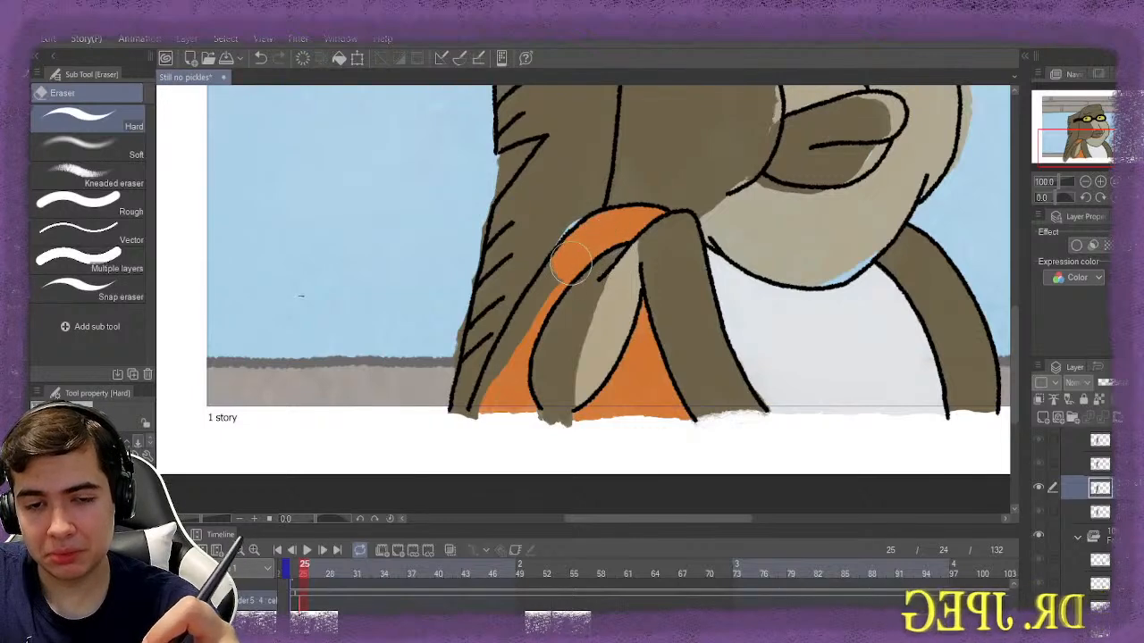
pyautogui.hotkey('ctrl', 'z')
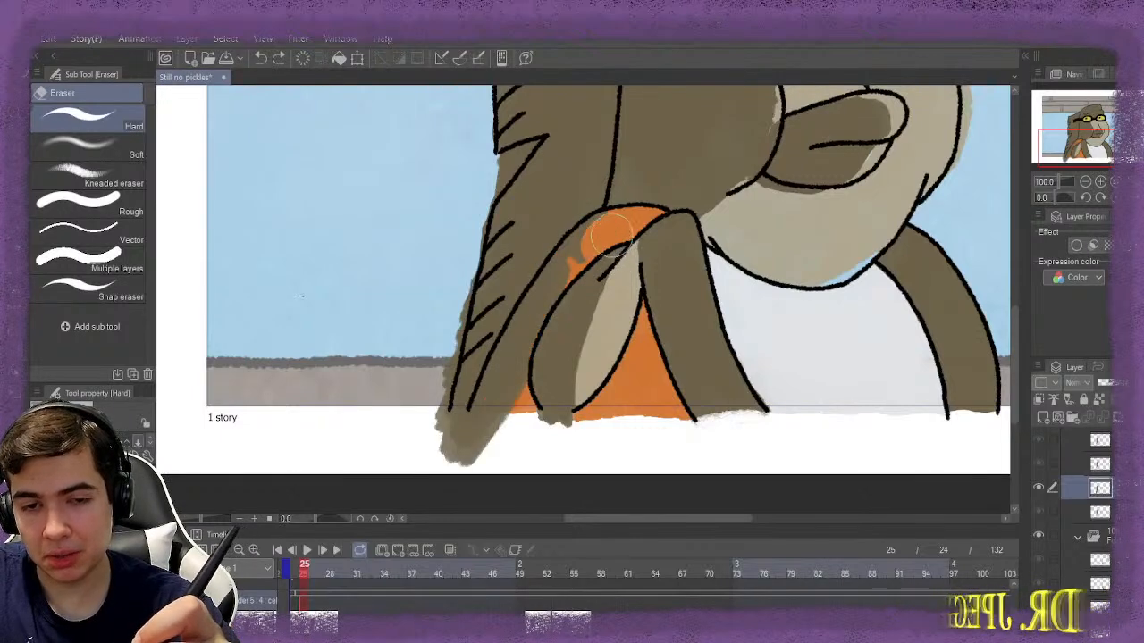
pyautogui.moveTo(610, 235)
pyautogui.mouseDown()
pyautogui.moveTo(588, 259)
pyautogui.moveTo(614, 230)
pyautogui.moveTo(556, 266)
pyautogui.moveTo(569, 298)
pyautogui.mouseUp()
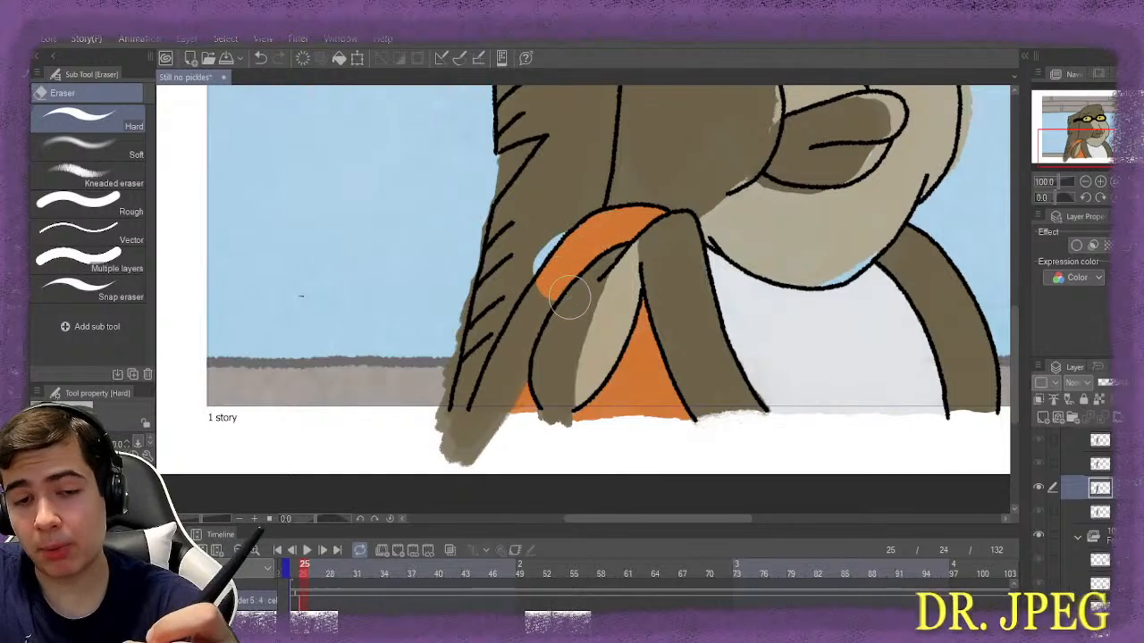
pyautogui.hotkey('ctrl', 'z')
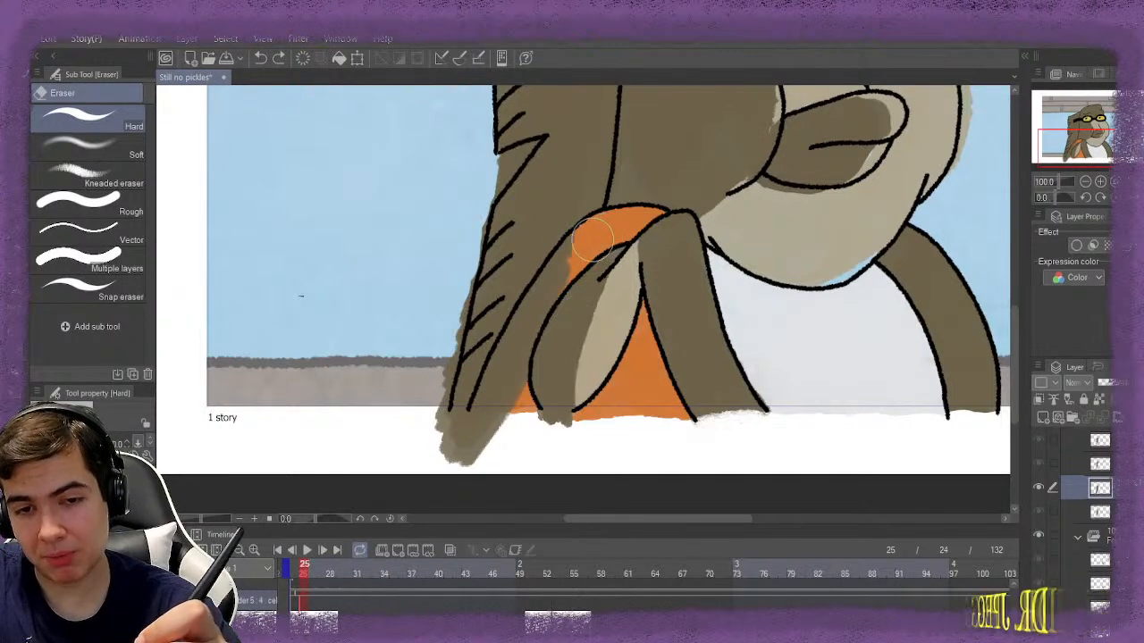
pyautogui.moveTo(573, 266)
pyautogui.mouseDown()
pyautogui.moveTo(494, 420)
pyautogui.moveTo(501, 402)
pyautogui.mouseUp()
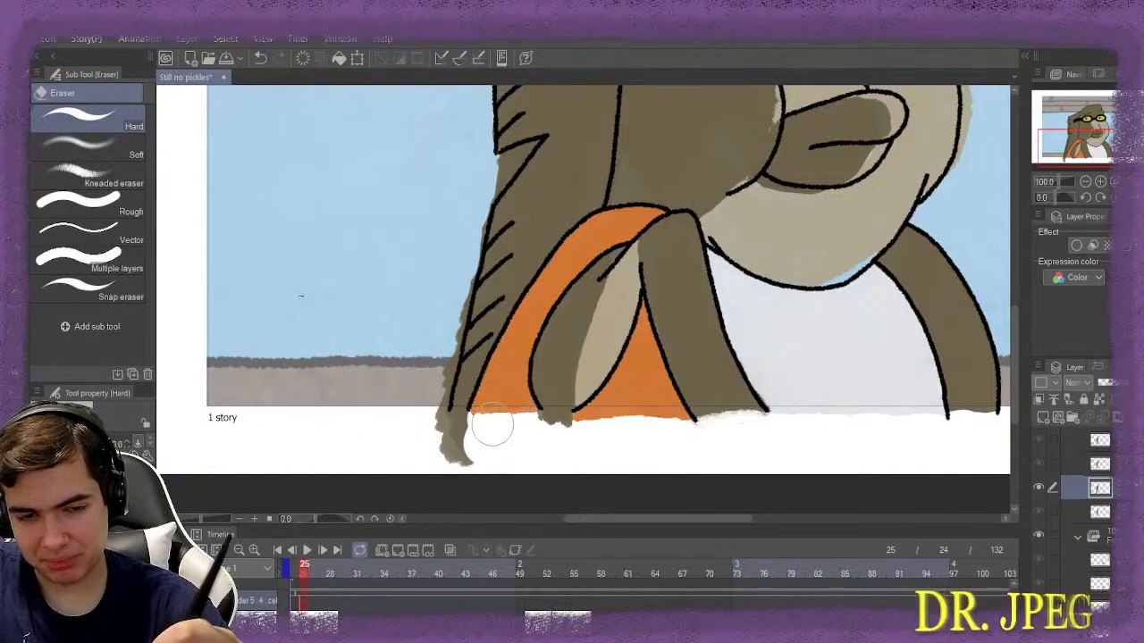
pyautogui.moveTo(491, 421); pyautogui.dragTo(439, 449)
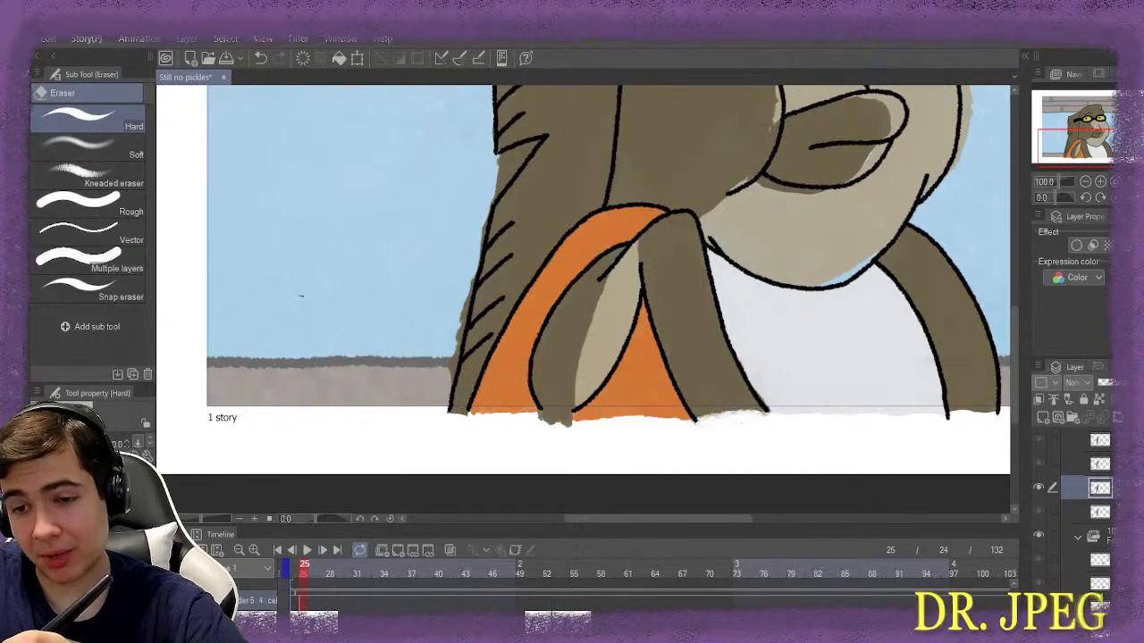
# Repaint the missing brown along the deep notch with the Gouache brush, and erase the spill there and the brown inside the upper notch
pyautogui.scroll(3, 449, 387)
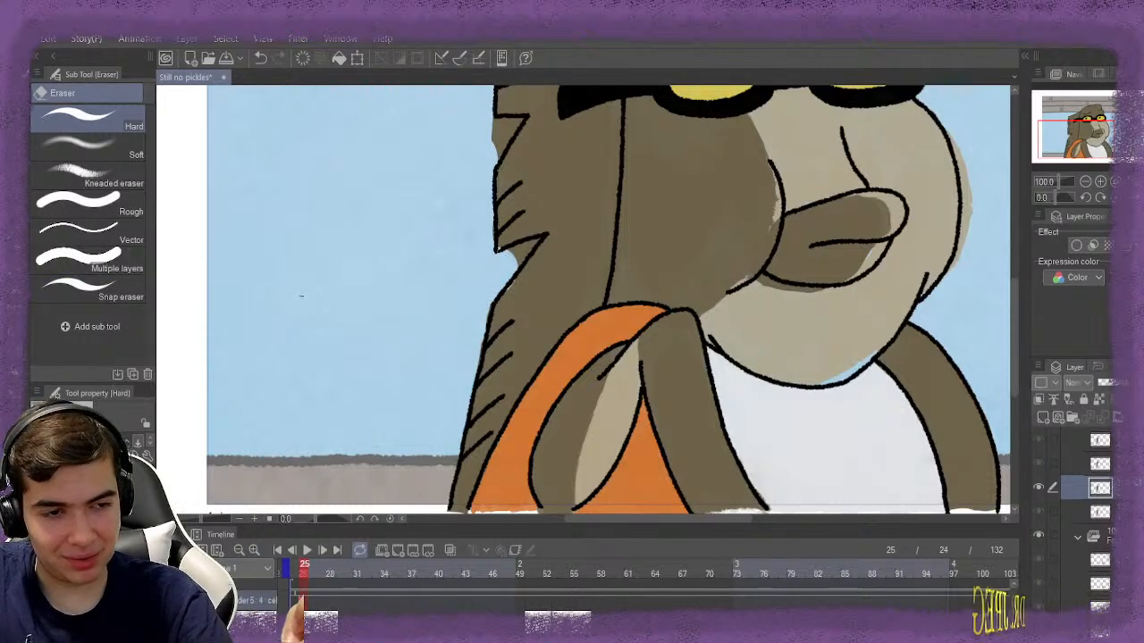
pyautogui.press('b')
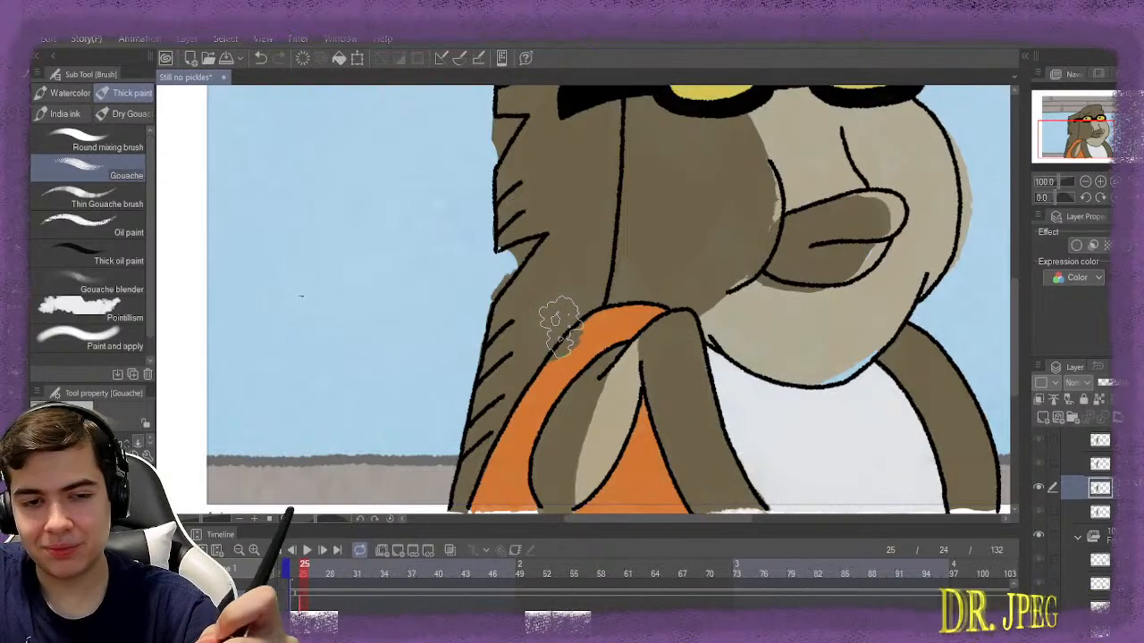
pyautogui.press('e')
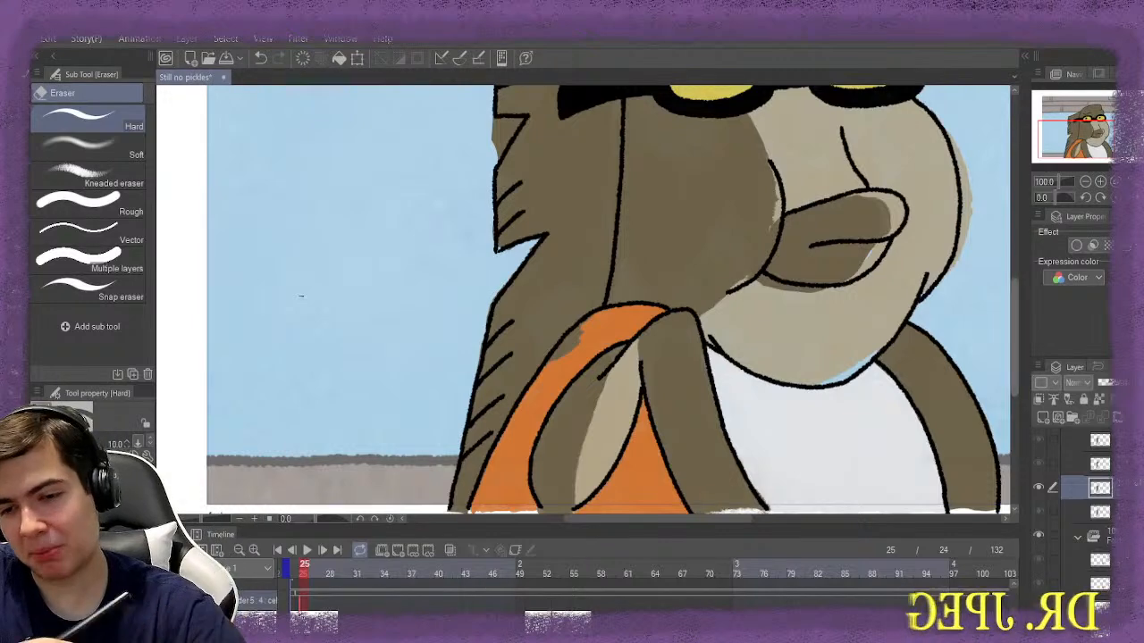
pyautogui.moveTo(468, 145); pyautogui.dragTo(468, 268)
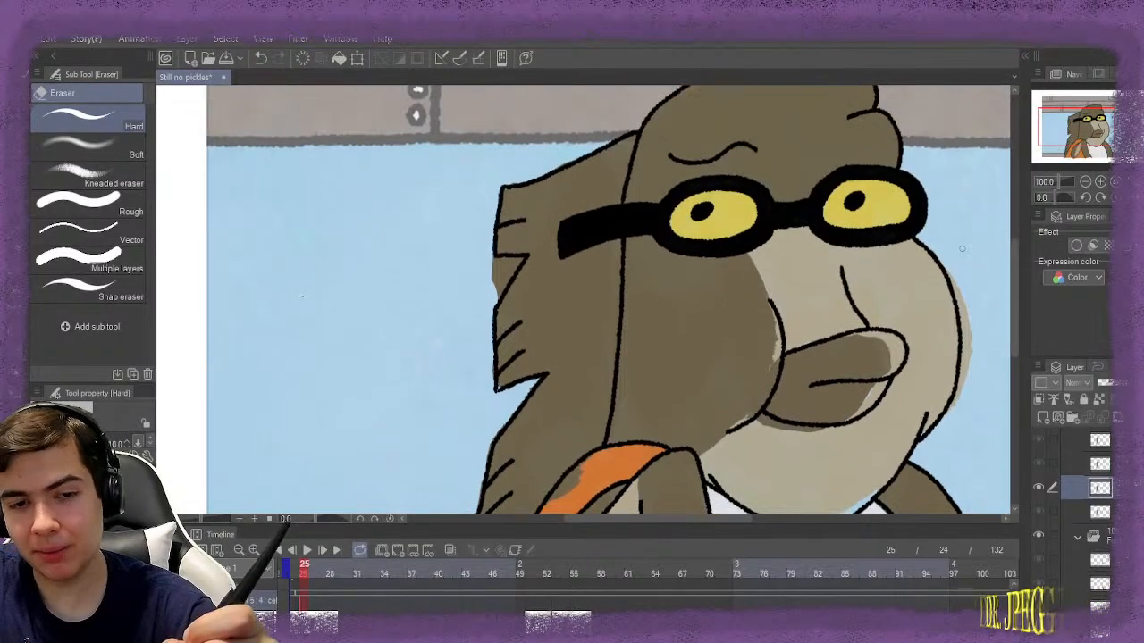
pyautogui.scroll(4, 468, 267)
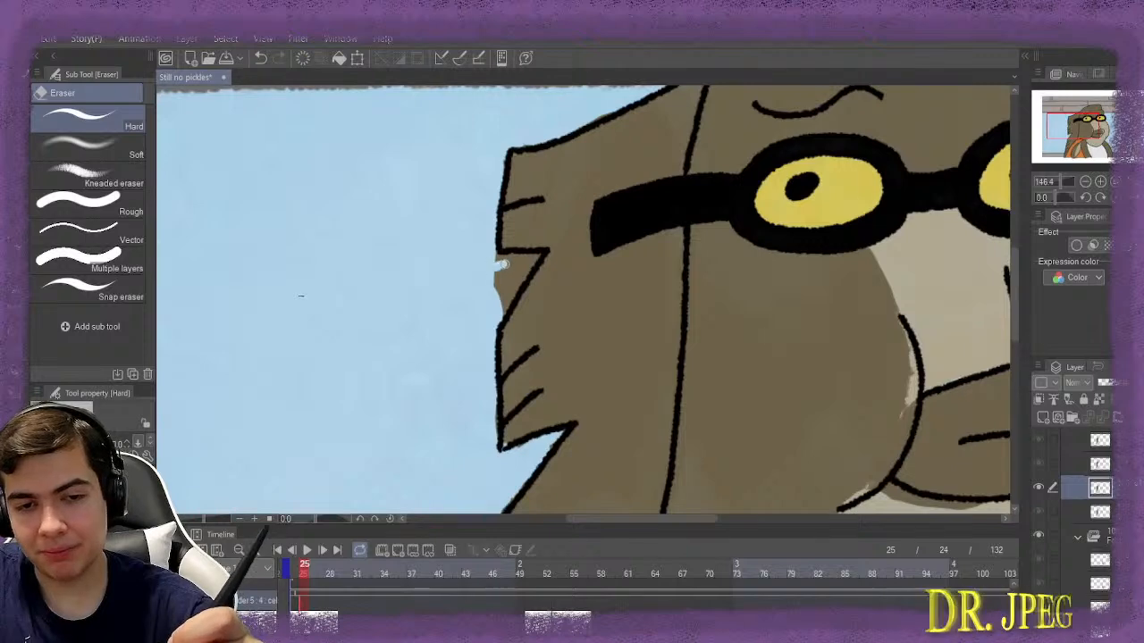
pyautogui.moveTo(499, 265)
pyautogui.mouseDown()
pyautogui.moveTo(534, 258)
pyautogui.moveTo(494, 278)
pyautogui.moveTo(505, 268)
pyautogui.moveTo(497, 307)
pyautogui.moveTo(515, 284)
pyautogui.mouseUp()
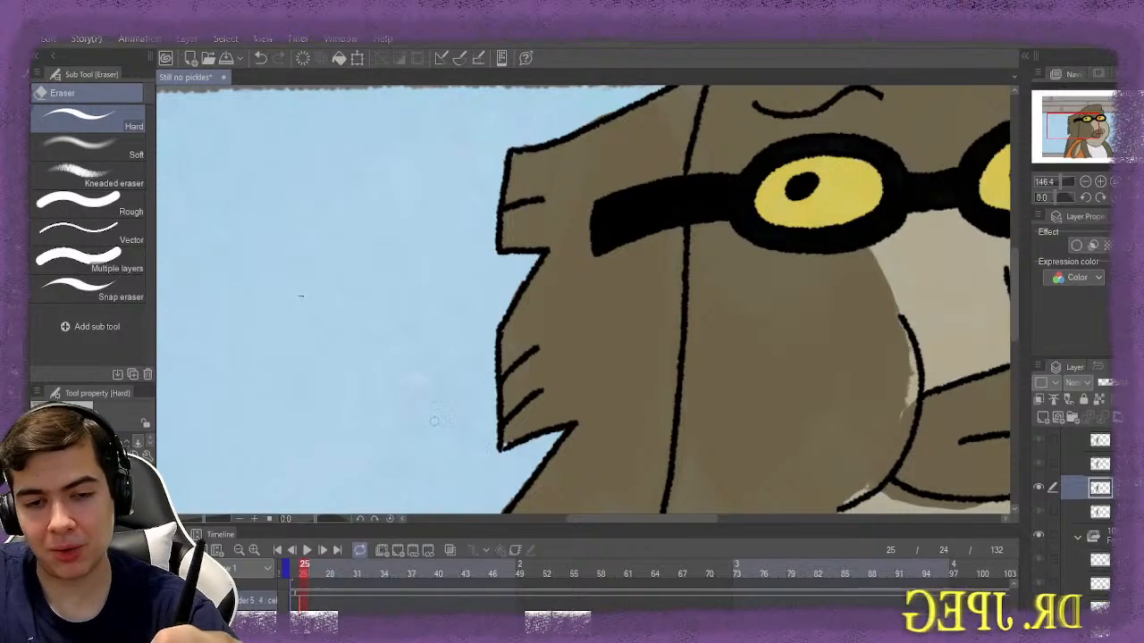
# Paint brown into the tip of the middle spike with the Gouache brush and erase what spills past its outline
pyautogui.press('b')
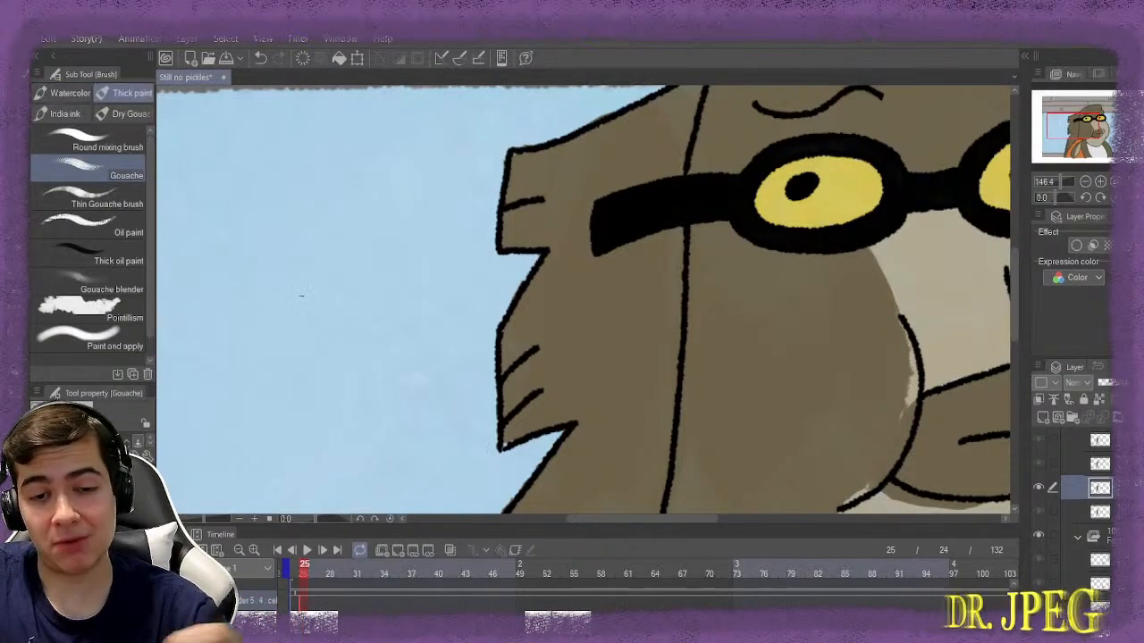
pyautogui.moveTo(524, 383)
pyautogui.mouseDown()
pyautogui.moveTo(496, 424)
pyautogui.moveTo(510, 397)
pyautogui.moveTo(564, 371)
pyautogui.mouseUp()
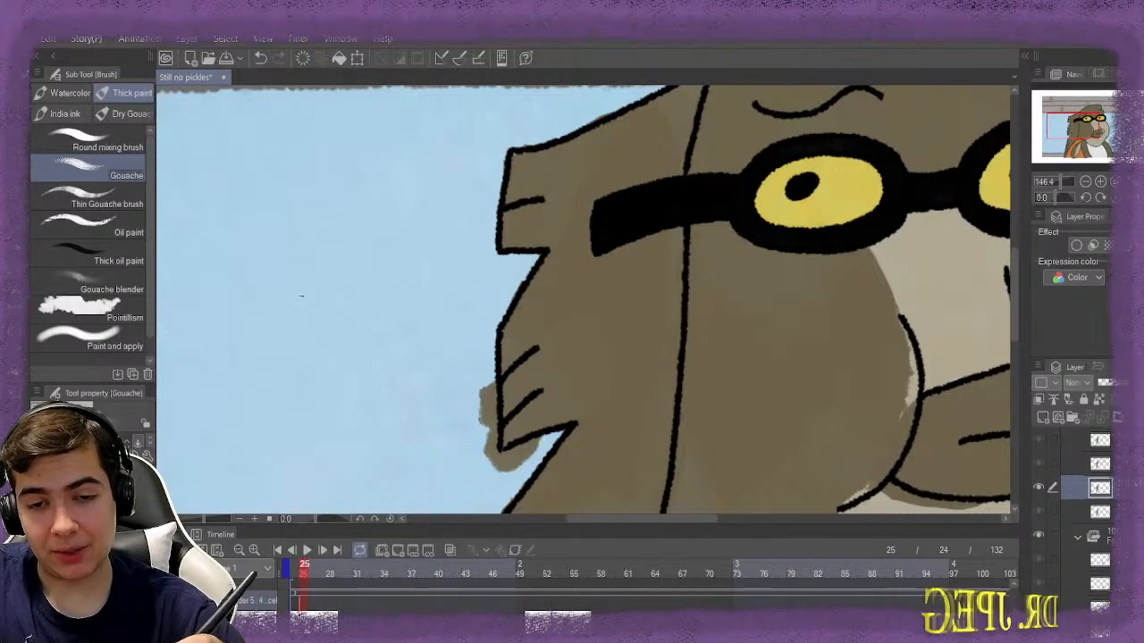
pyautogui.press('e')
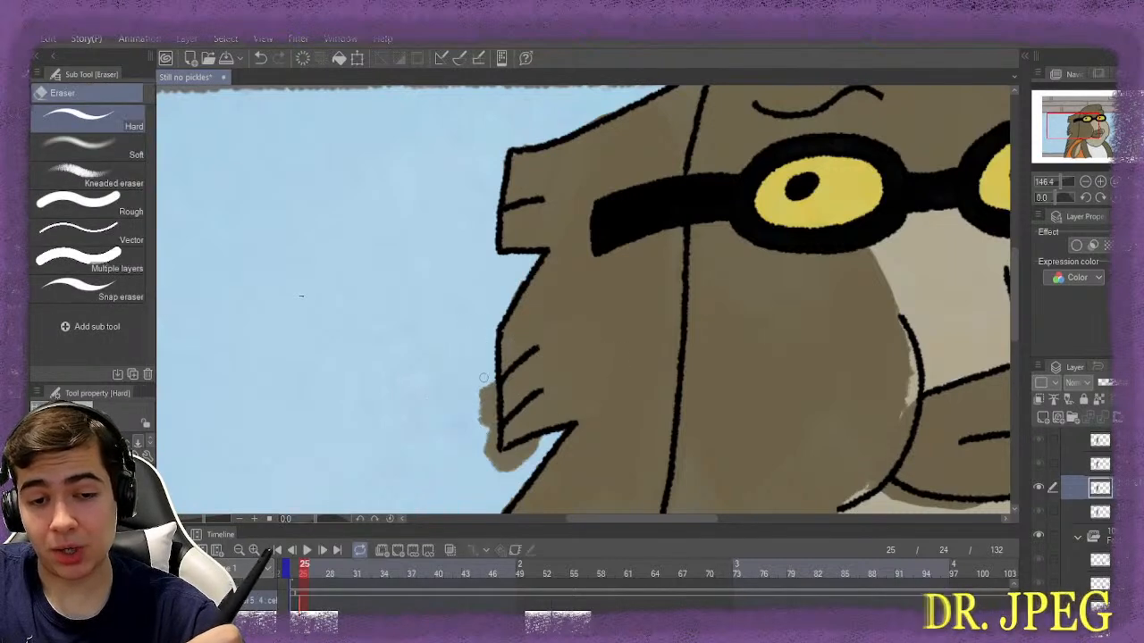
pyautogui.moveTo(483, 378)
pyautogui.mouseDown()
pyautogui.moveTo(489, 388)
pyautogui.moveTo(488, 419)
pyautogui.moveTo(478, 422)
pyautogui.moveTo(485, 454)
pyautogui.moveTo(492, 427)
pyautogui.moveTo(489, 469)
pyautogui.moveTo(489, 454)
pyautogui.moveTo(539, 441)
pyautogui.moveTo(501, 469)
pyautogui.mouseUp()
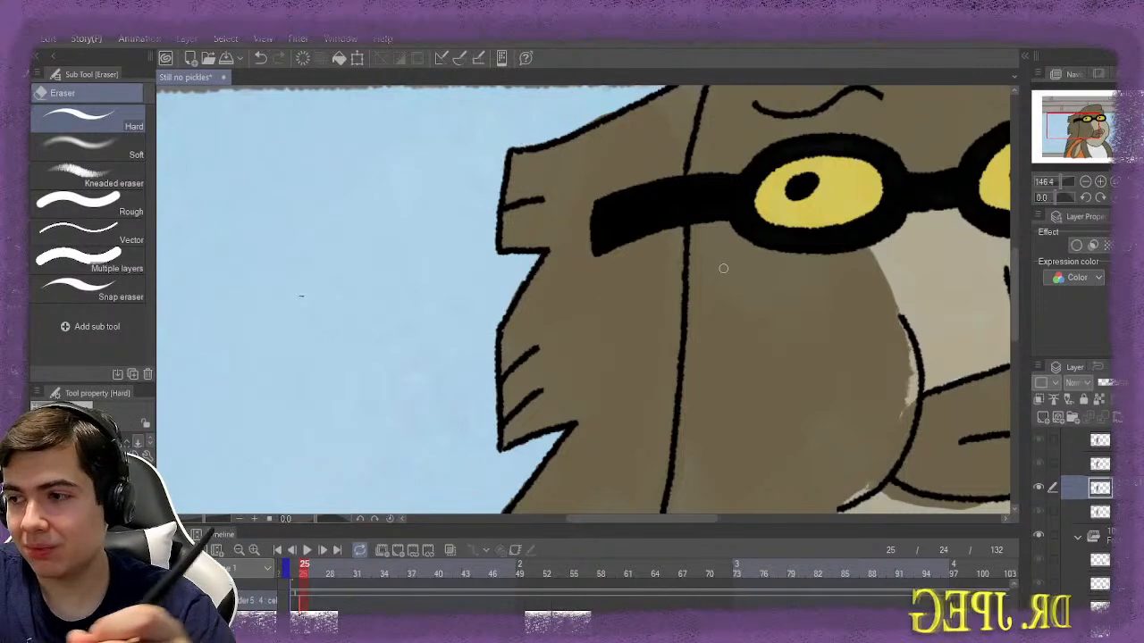
# Erase the brown smudge overlapping the upper part of the orange strap
pyautogui.scroll(-5, 958, 321)
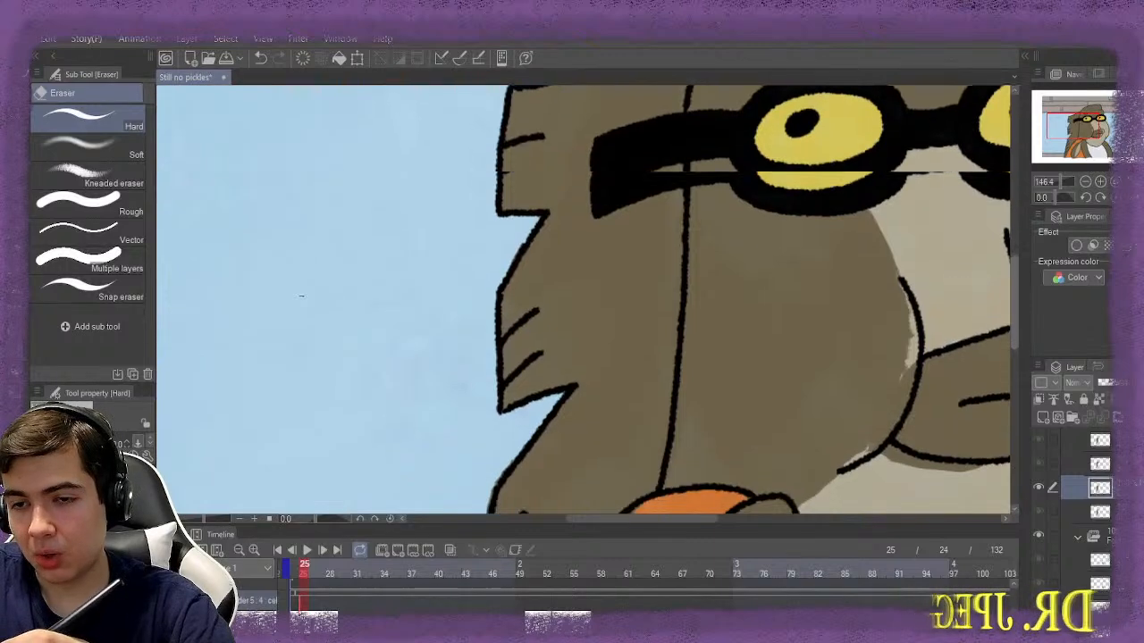
pyautogui.scroll(-2, 719, 330)
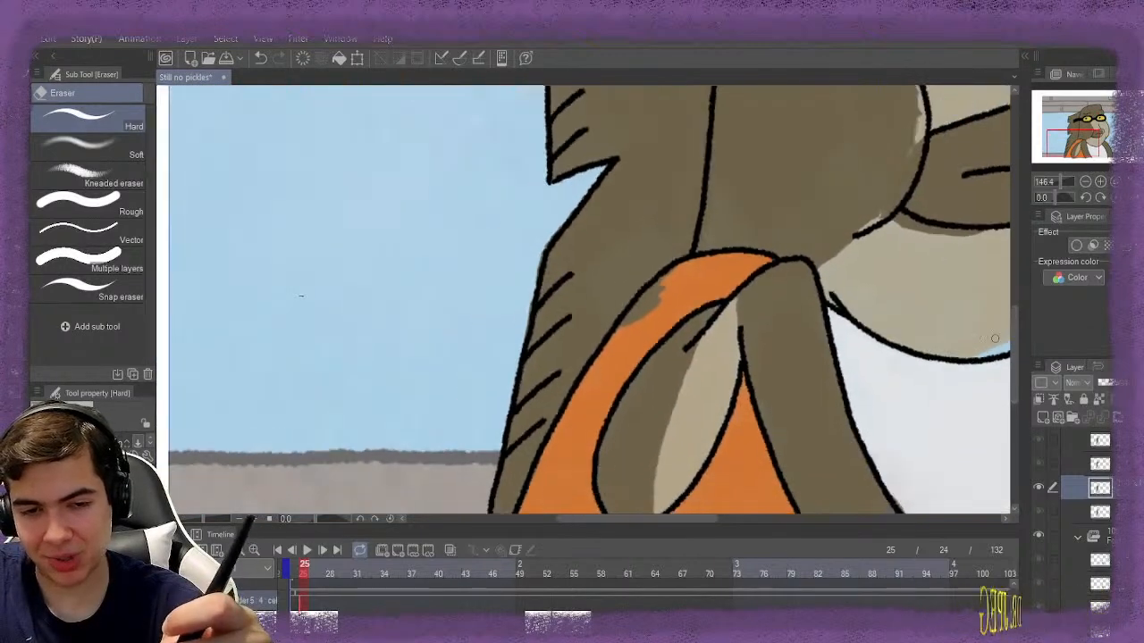
pyautogui.scroll(-1, 469, 325)
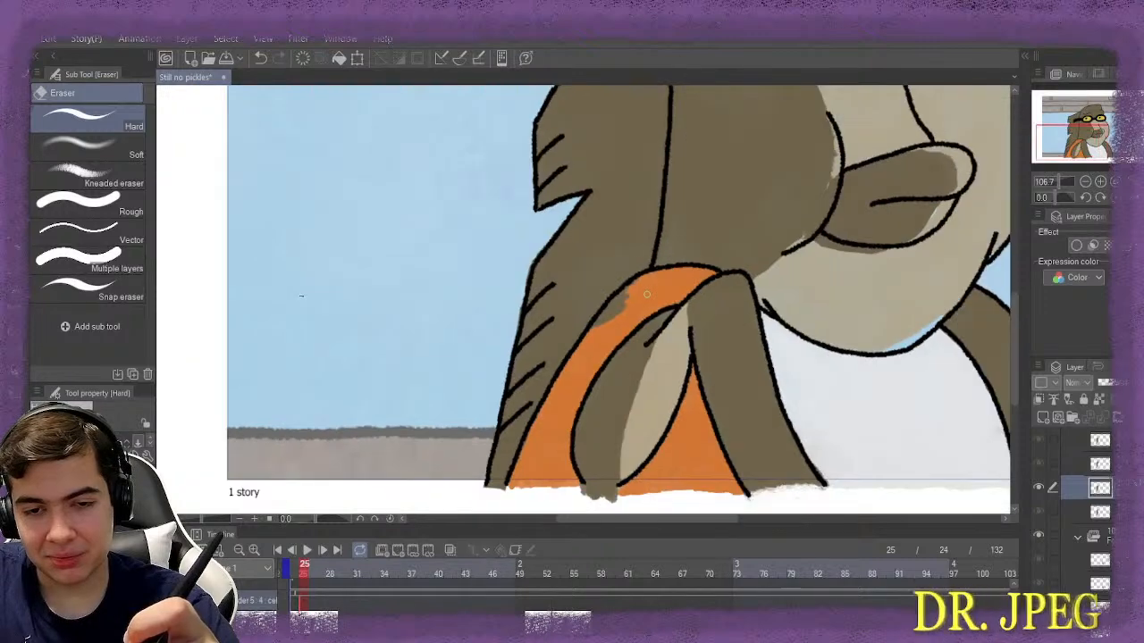
pyautogui.scroll(3, 625, 286)
pyautogui.moveTo(620, 298)
pyautogui.mouseDown()
pyautogui.moveTo(627, 283)
pyautogui.moveTo(589, 327)
pyautogui.moveTo(601, 331)
pyautogui.mouseUp()
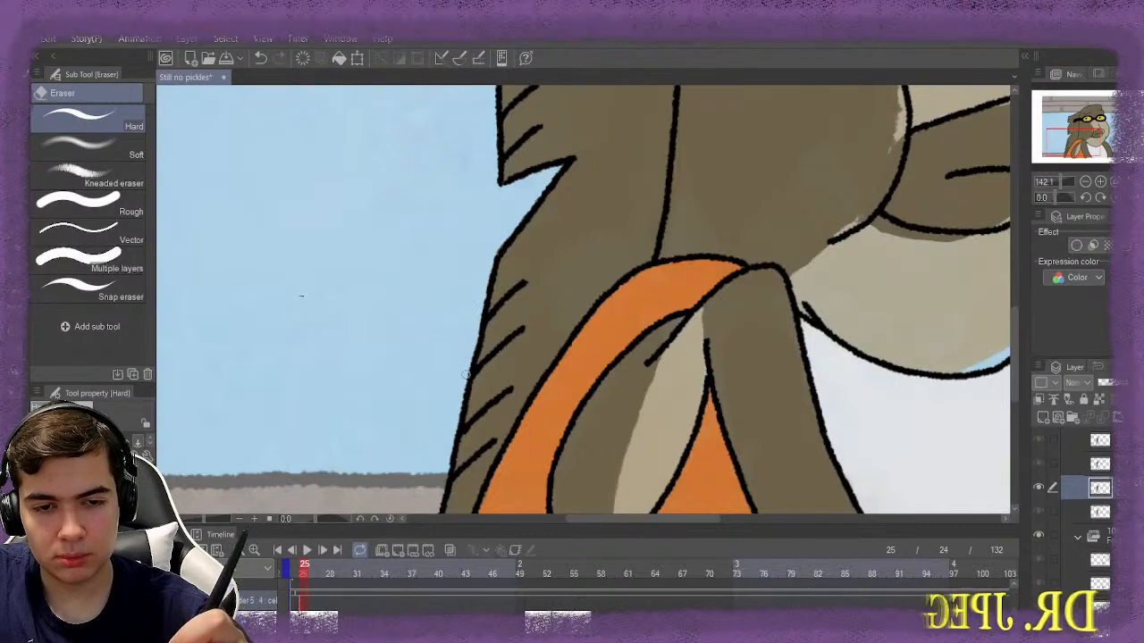
# Check the cleaned character on frame 25, compare it with frame 26, and return to frame 24 to examine the head
pyautogui.scroll(-3, 455, 399)
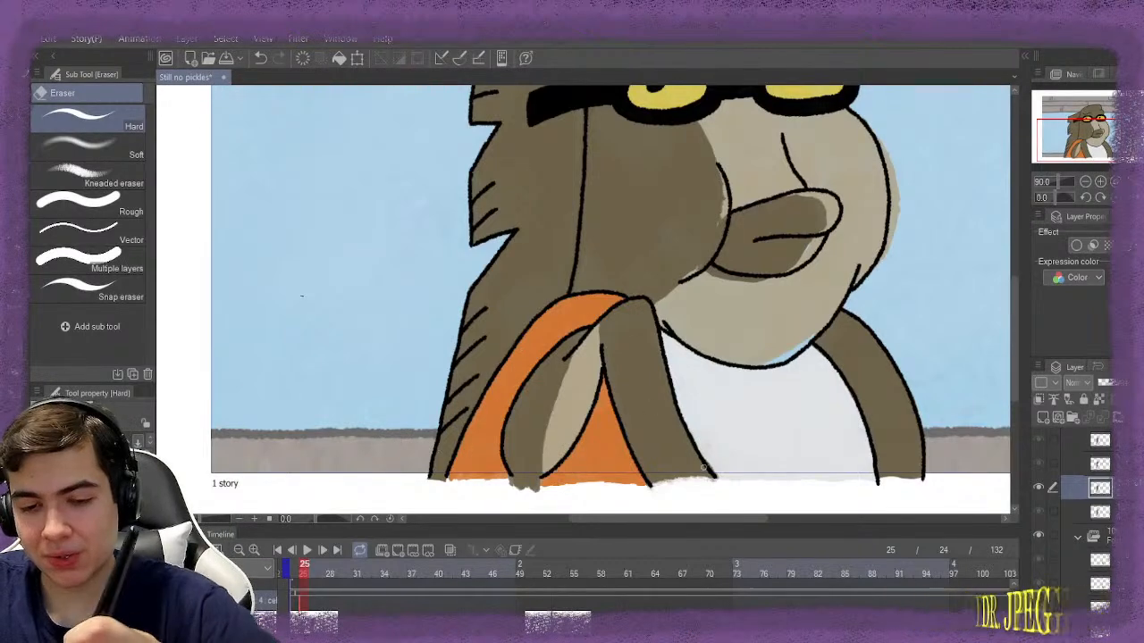
pyautogui.moveTo(700, 519)
pyautogui.mouseDown()
pyautogui.moveTo(663, 519)
pyautogui.moveTo(695, 519)
pyautogui.mouseUp()
pyautogui.scroll(2, 301, 296)
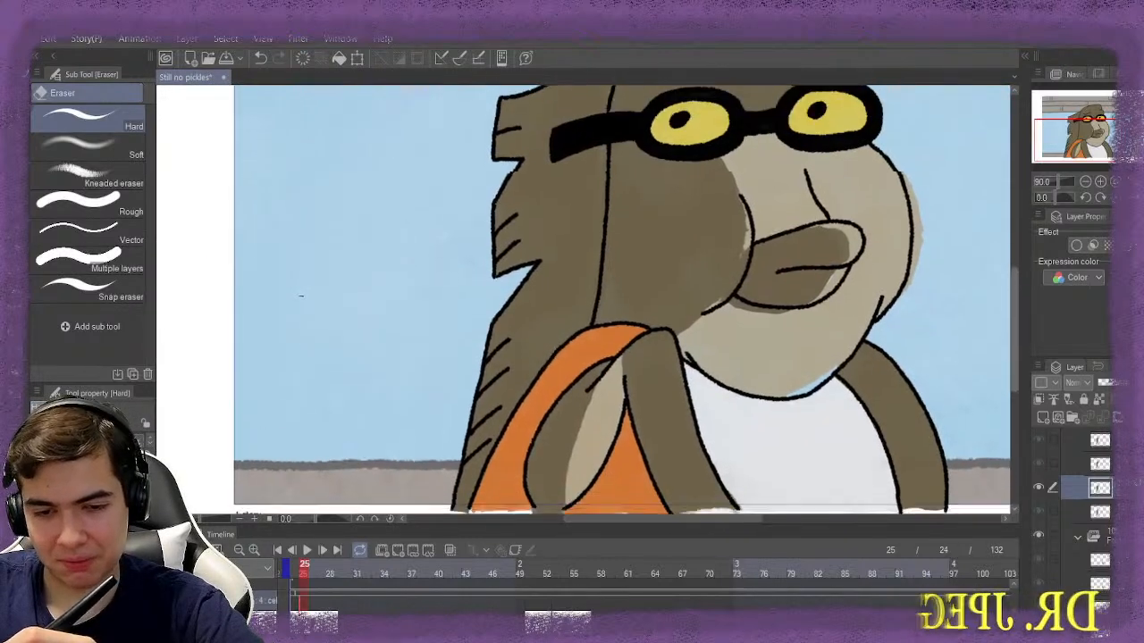
pyautogui.press('Right')
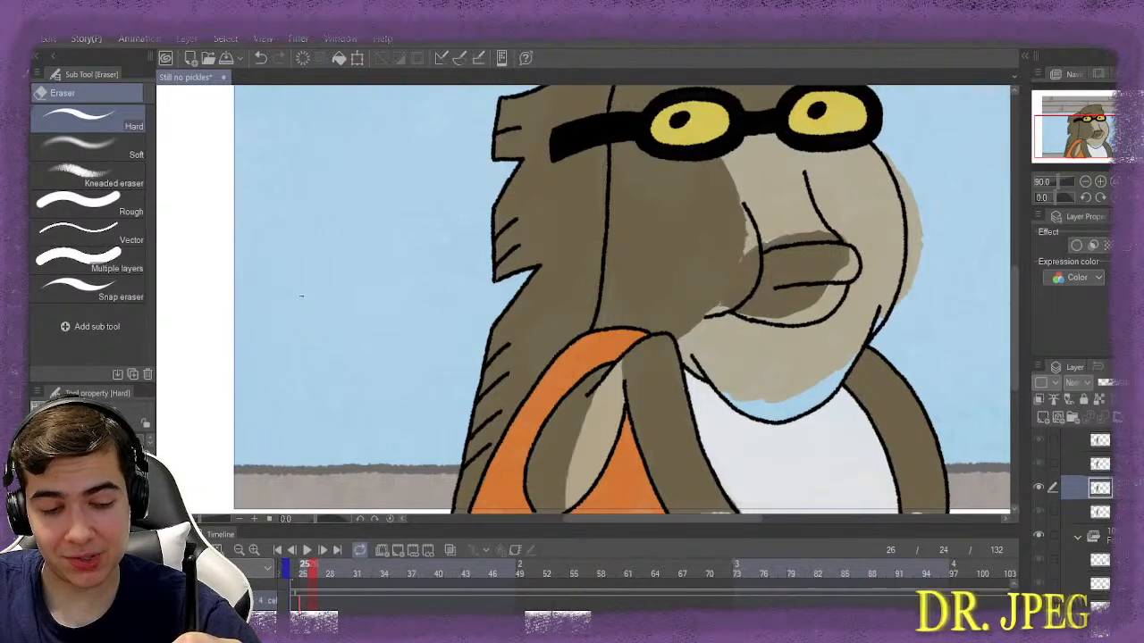
pyautogui.press('Left')
pyautogui.press('Left')
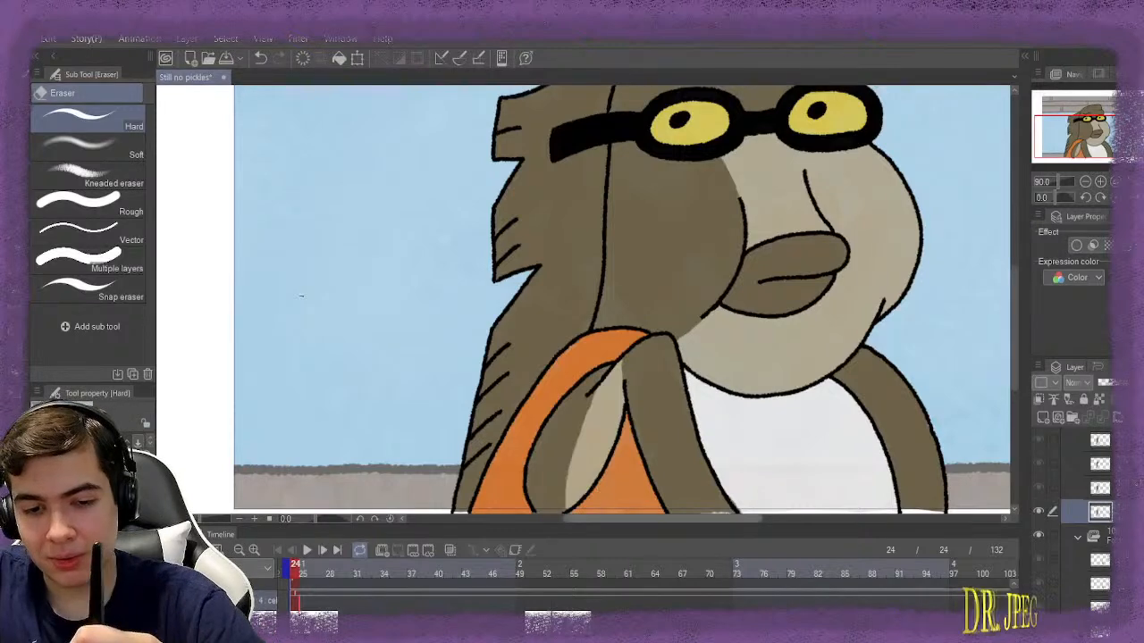
pyautogui.moveTo(700, 356); pyautogui.dragTo(601, 356)
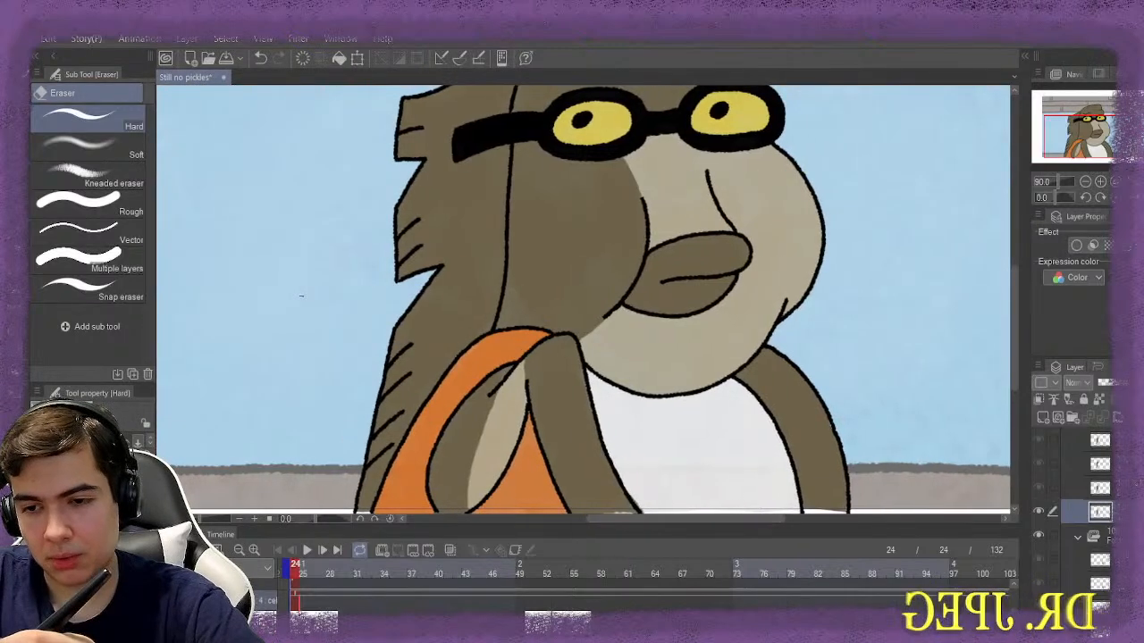
pyautogui.scroll(4, 301, 295)
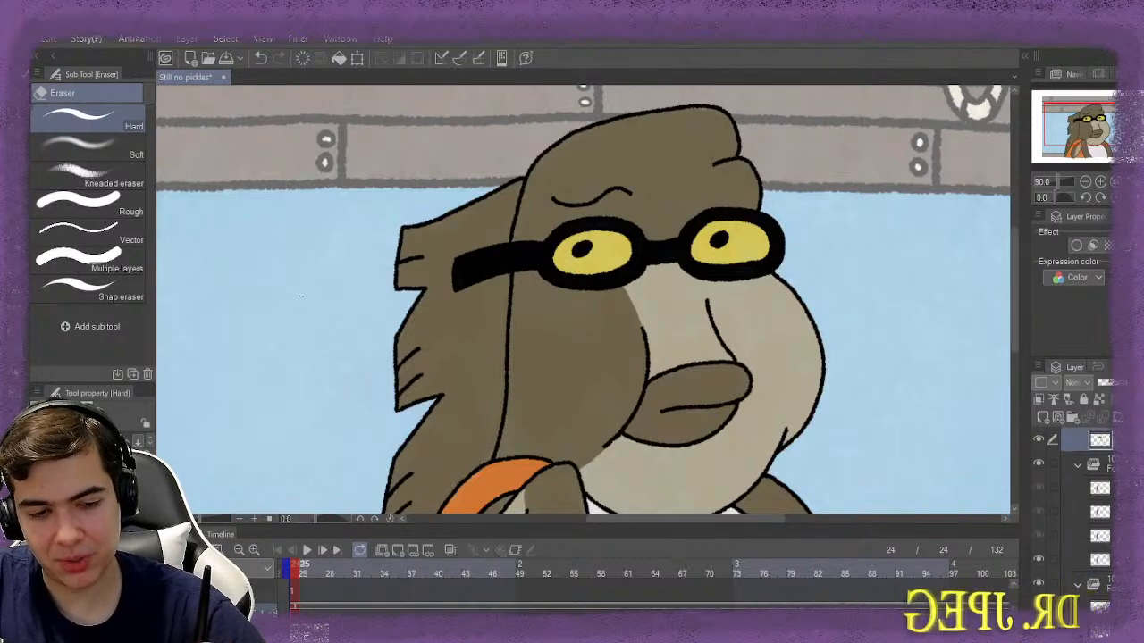
# Go through the animation from frame 24 to frame 50, comparing the head's brown fill with its outline
pyautogui.press('Right')
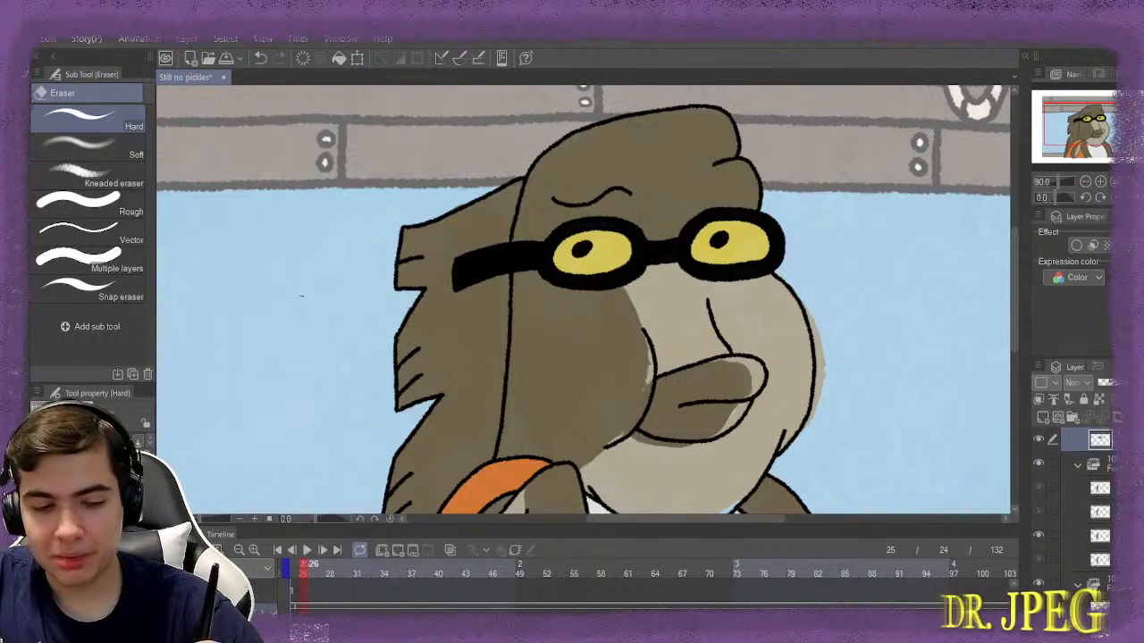
pyautogui.press('Right')
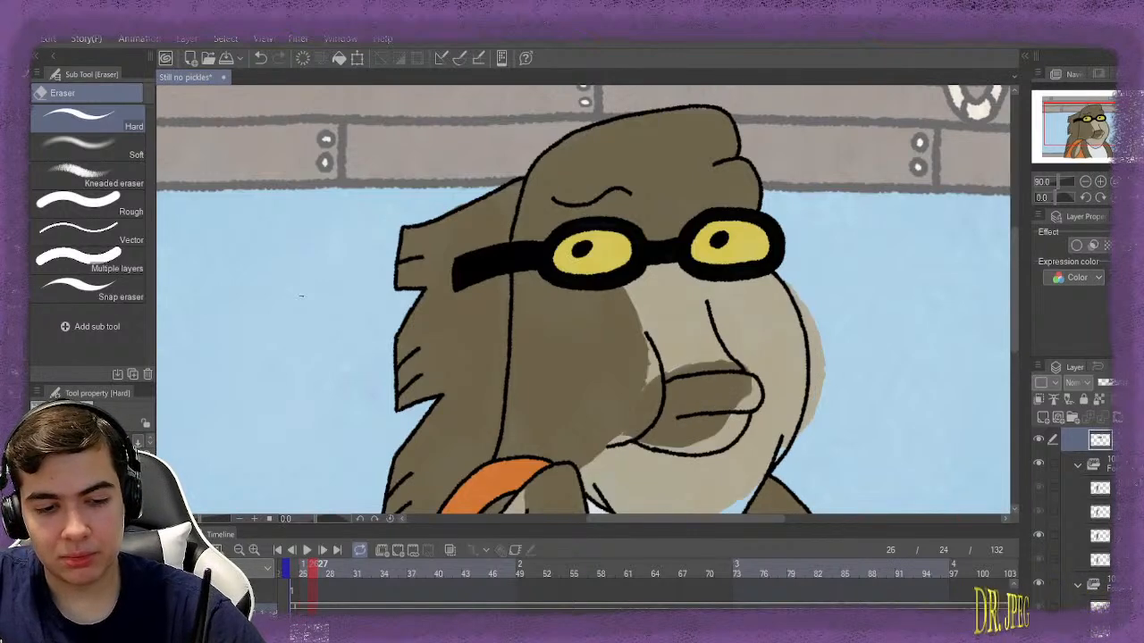
pyautogui.press('Right')
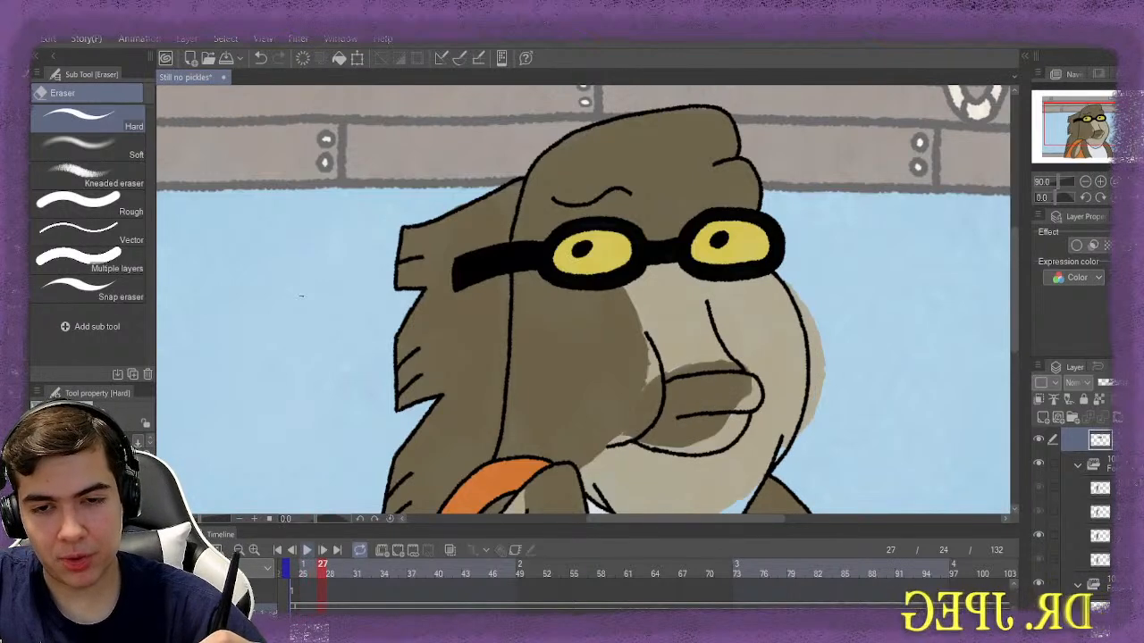
pyautogui.press('space')
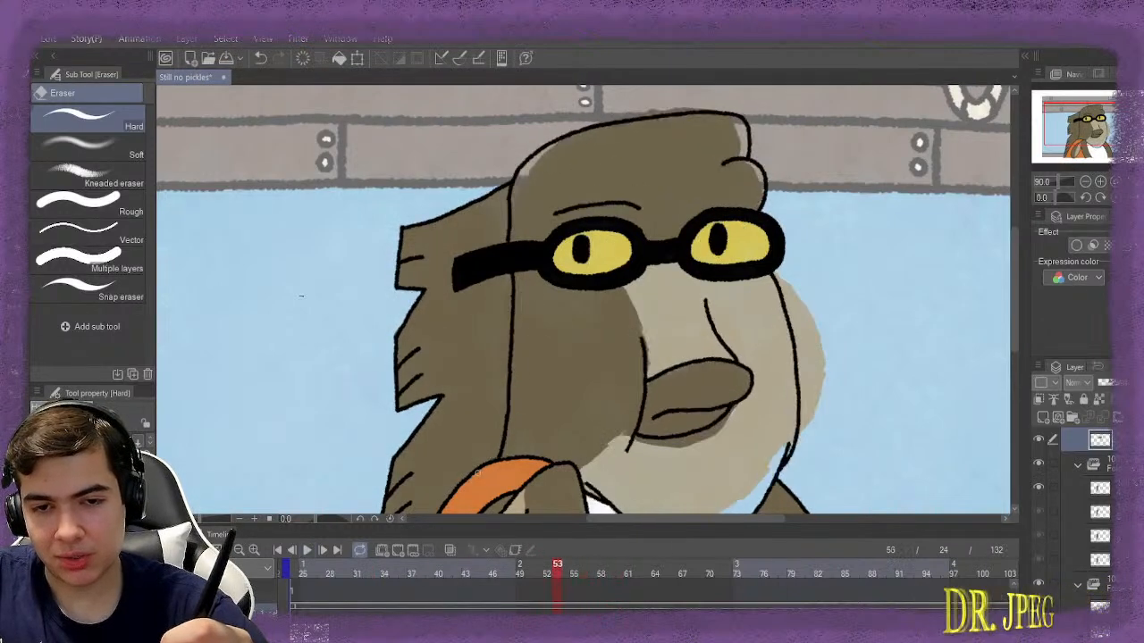
pyautogui.press('Left')
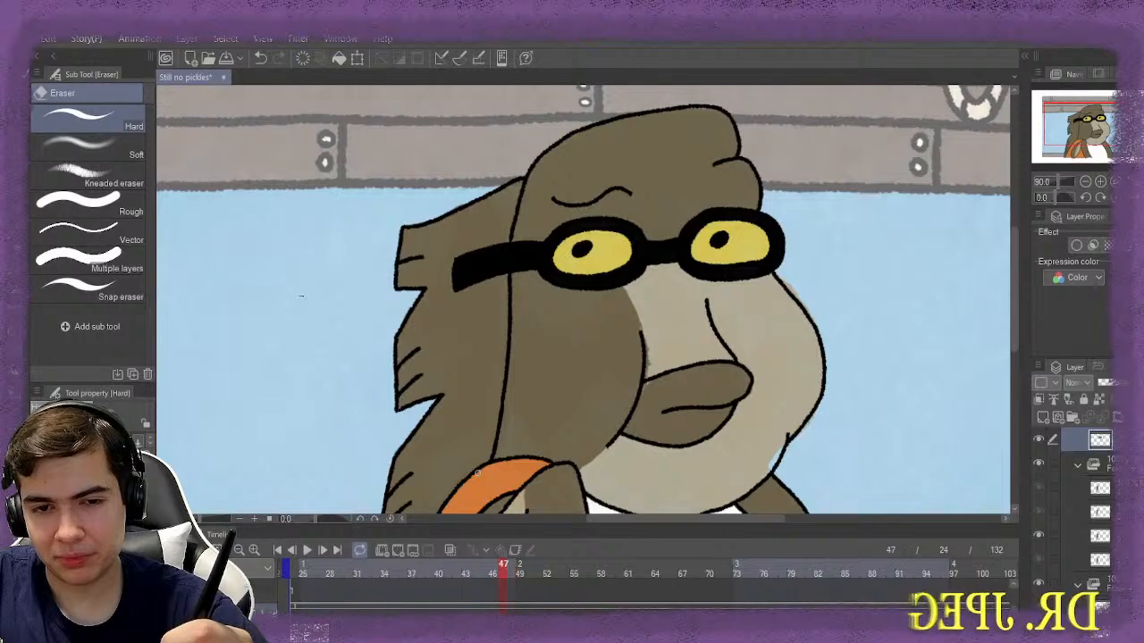
pyautogui.press('Right')
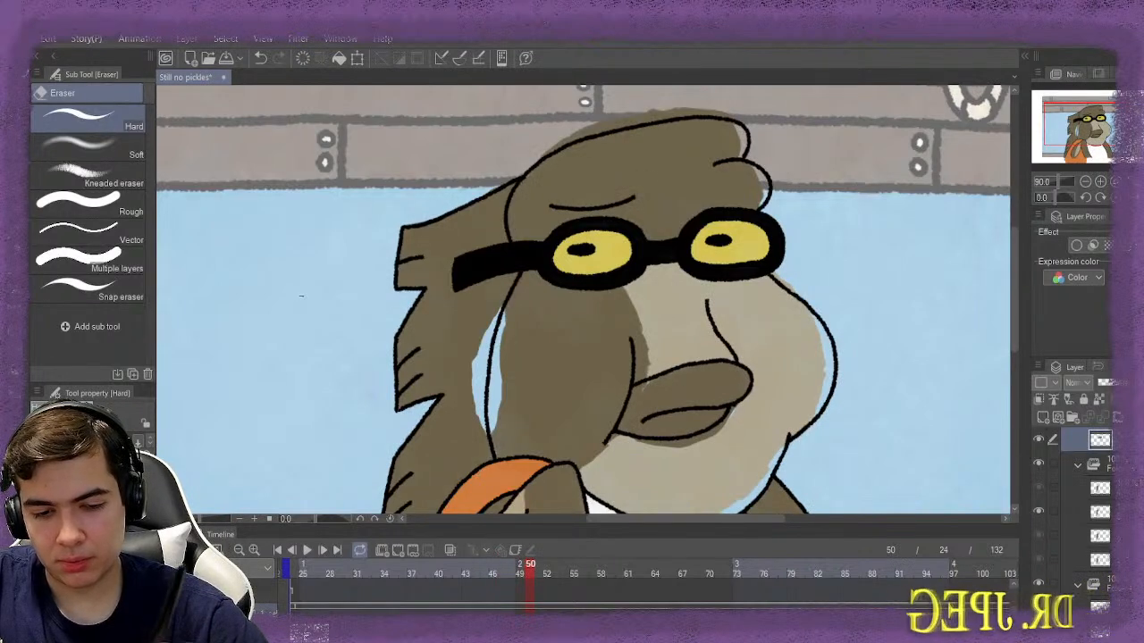
# Start a new empty colour cel on frame 50 and paint the head above the glasses brown with the Gouache brush
pyautogui.hotkey('ctrl', 'z')
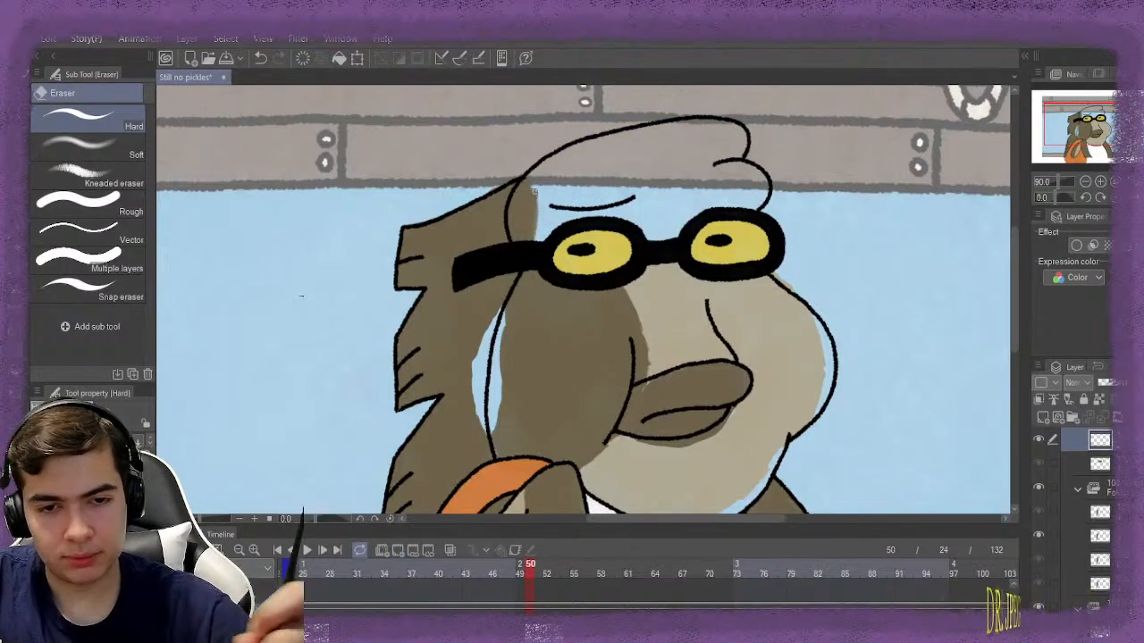
pyautogui.press('b')
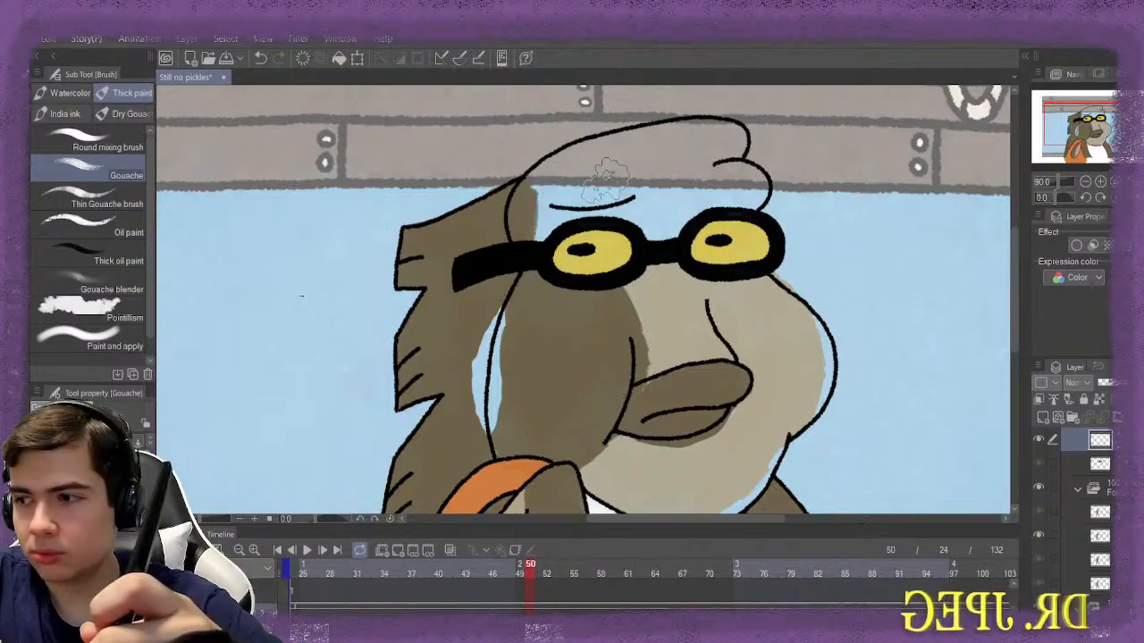
pyautogui.scroll(1, 598, 183)
pyautogui.scroll(3, 599, 183)
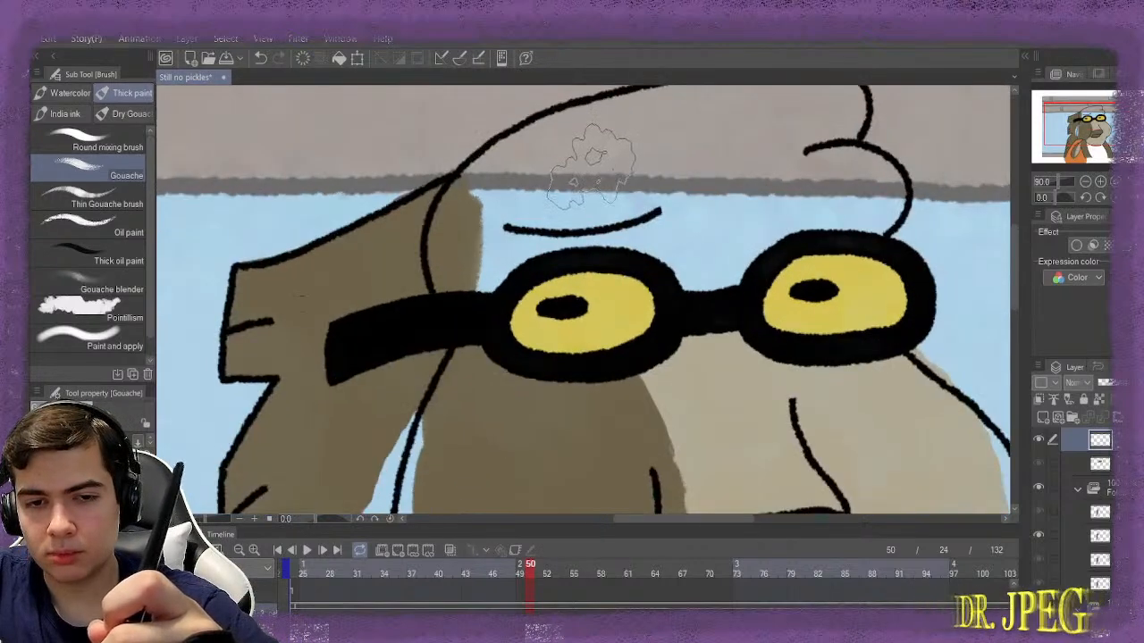
pyautogui.moveTo(592, 147)
pyautogui.mouseDown()
pyautogui.moveTo(507, 207)
pyautogui.moveTo(498, 241)
pyautogui.moveTo(541, 181)
pyautogui.moveTo(614, 174)
pyautogui.moveTo(595, 159)
pyautogui.moveTo(574, 181)
pyautogui.moveTo(674, 179)
pyautogui.moveTo(689, 209)
pyautogui.moveTo(624, 228)
pyautogui.moveTo(545, 217)
pyautogui.mouseUp()
pyautogui.moveTo(510, 254)
pyautogui.mouseDown()
pyautogui.moveTo(686, 250)
pyautogui.moveTo(778, 200)
pyautogui.moveTo(844, 203)
pyautogui.moveTo(837, 196)
pyautogui.moveTo(859, 211)
pyautogui.moveTo(809, 202)
pyautogui.moveTo(840, 199)
pyautogui.moveTo(756, 197)
pyautogui.moveTo(877, 205)
pyautogui.moveTo(798, 191)
pyautogui.moveTo(703, 243)
pyautogui.moveTo(609, 179)
pyautogui.moveTo(549, 226)
pyautogui.moveTo(489, 226)
pyautogui.moveTo(558, 205)
pyautogui.mouseUp()
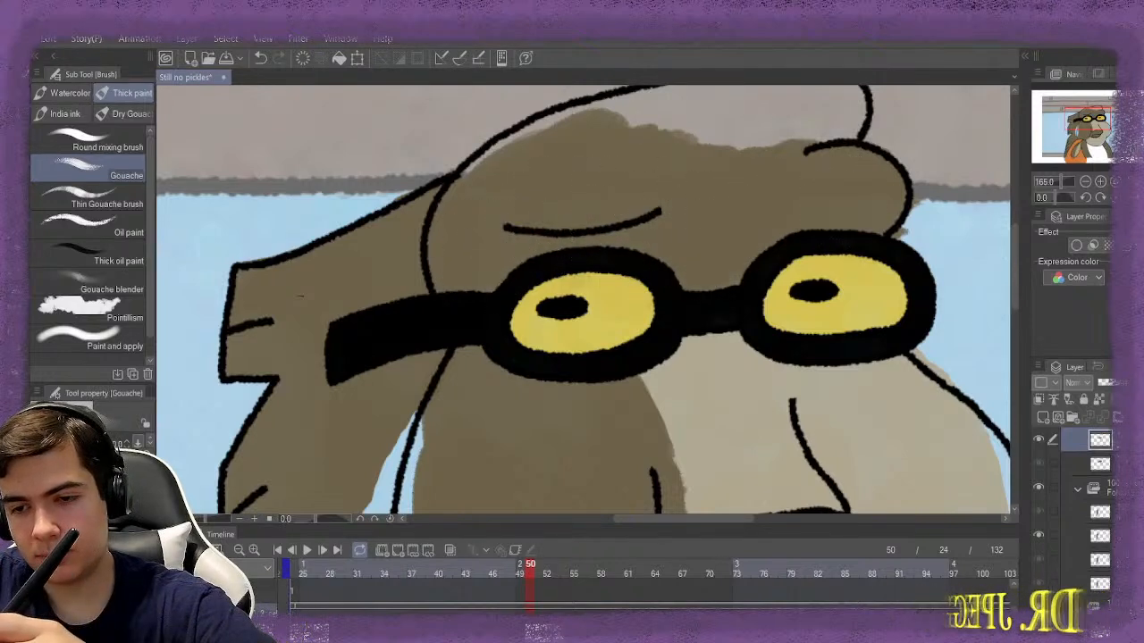
pyautogui.scroll(2, 845, 201)
pyautogui.moveTo(787, 269)
pyautogui.mouseDown()
pyautogui.moveTo(765, 205)
pyautogui.moveTo(753, 255)
pyautogui.moveTo(721, 268)
pyautogui.moveTo(756, 273)
pyautogui.moveTo(817, 242)
pyautogui.moveTo(811, 227)
pyautogui.moveTo(599, 260)
pyautogui.moveTo(523, 286)
pyautogui.moveTo(483, 357)
pyautogui.moveTo(684, 316)
pyautogui.moveTo(741, 378)
pyautogui.moveTo(760, 342)
pyautogui.moveTo(752, 313)
pyautogui.moveTo(544, 357)
pyautogui.moveTo(602, 345)
pyautogui.moveTo(566, 345)
pyautogui.moveTo(618, 317)
pyautogui.moveTo(608, 307)
pyautogui.moveTo(536, 319)
pyautogui.moveTo(524, 383)
pyautogui.moveTo(550, 335)
pyautogui.mouseUp()
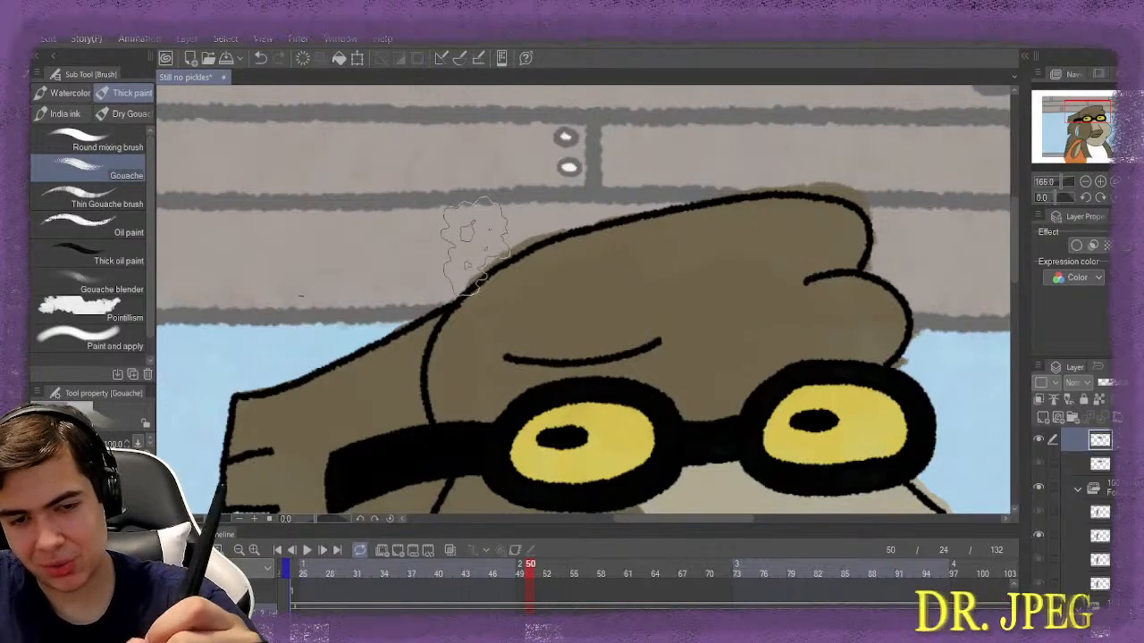
# Erase the brown spilling past the top and front of the head outline on frame 50 with the Hard eraser
pyautogui.press('e')
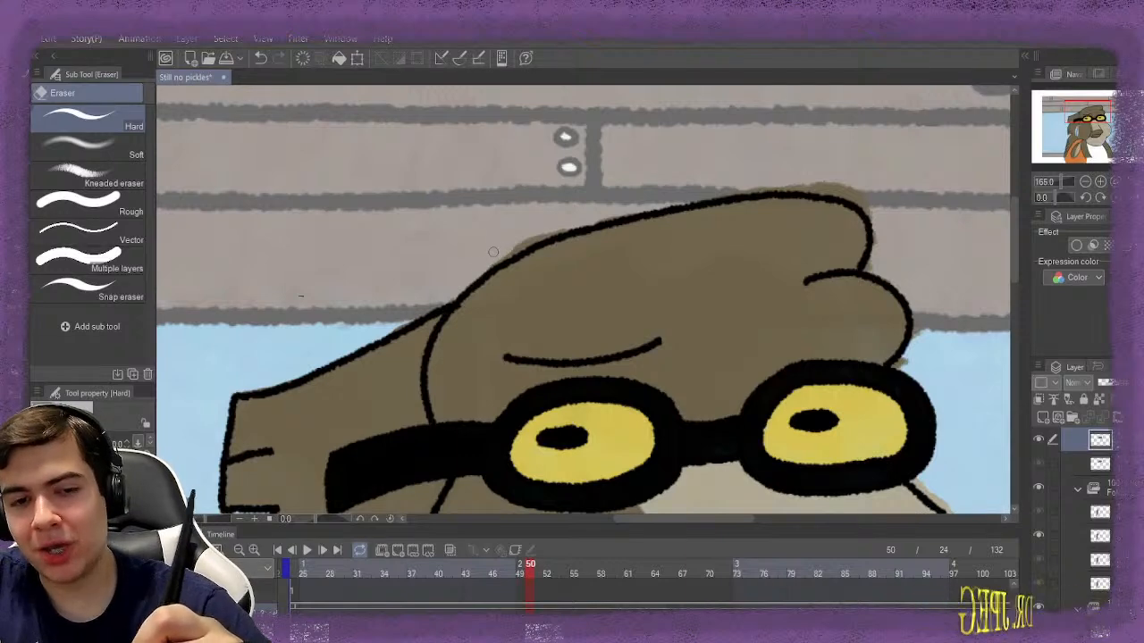
pyautogui.moveTo(511, 251); pyautogui.dragTo(537, 236)
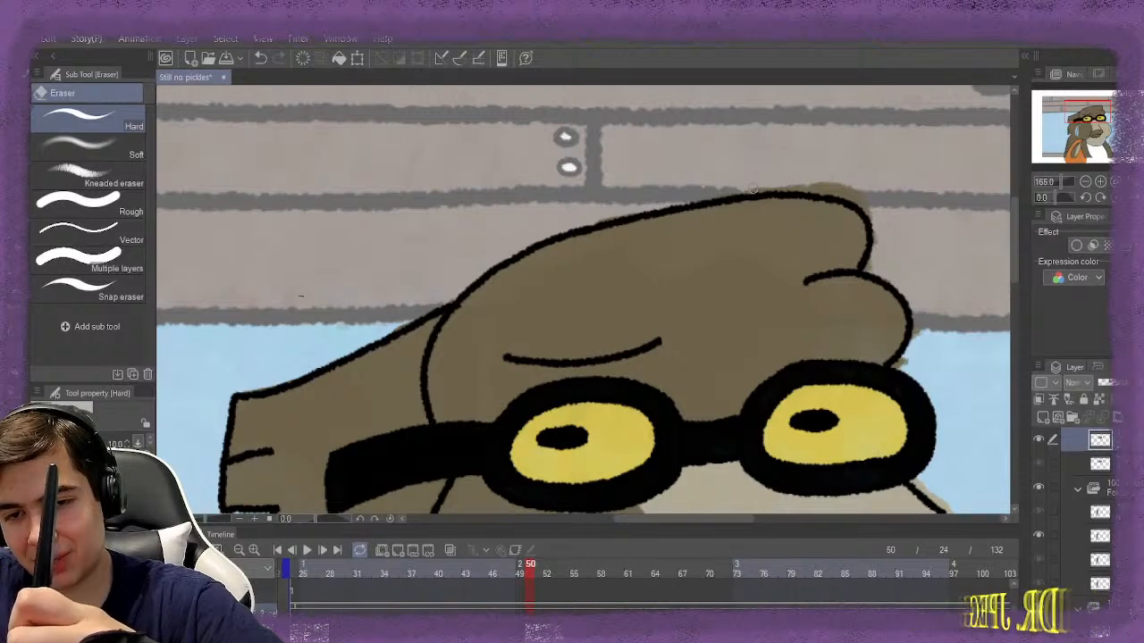
pyautogui.moveTo(804, 185); pyautogui.dragTo(840, 190)
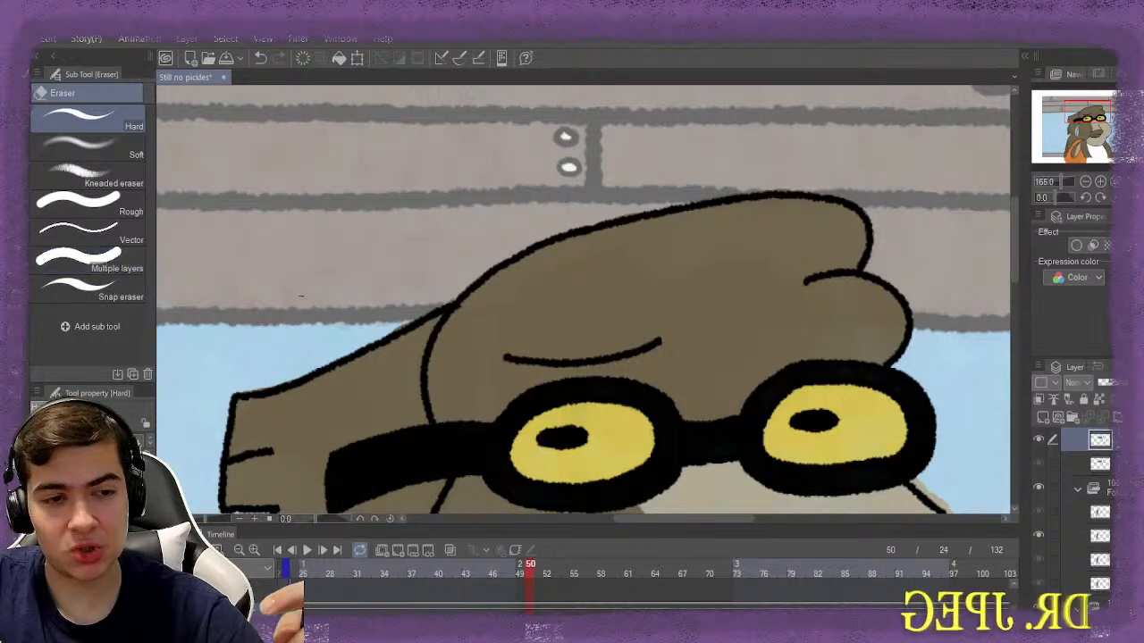
# Examine the painted head on frame 50 together with the colouring of the cheeks, mouth and back fin
pyautogui.press('b')
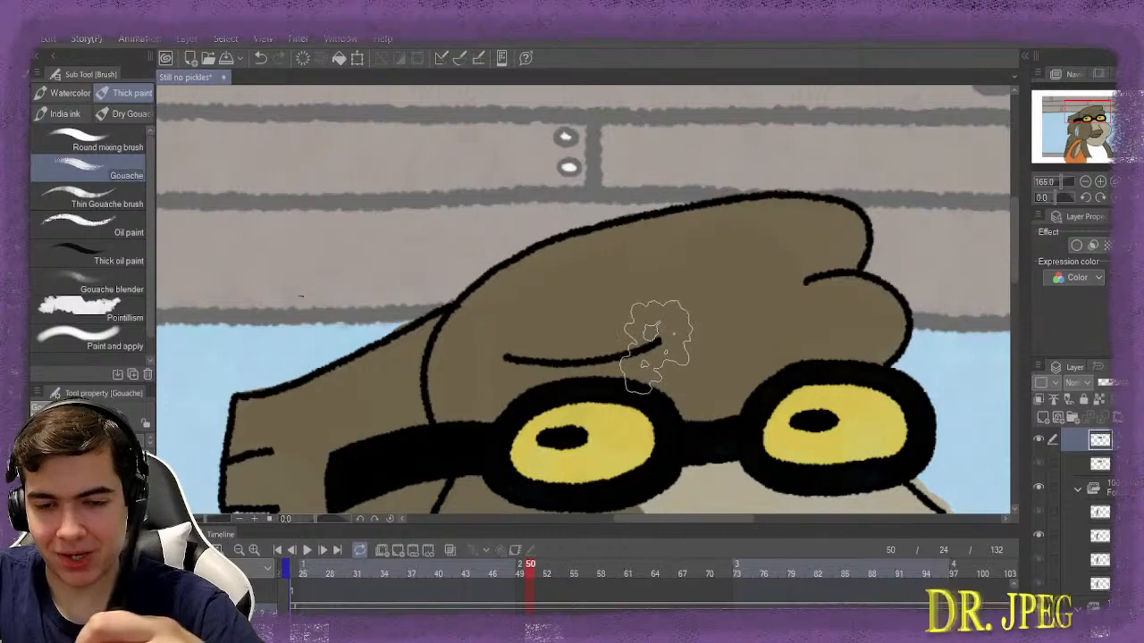
pyautogui.scroll(-1, 656, 344)
pyautogui.scroll(-2, 655, 348)
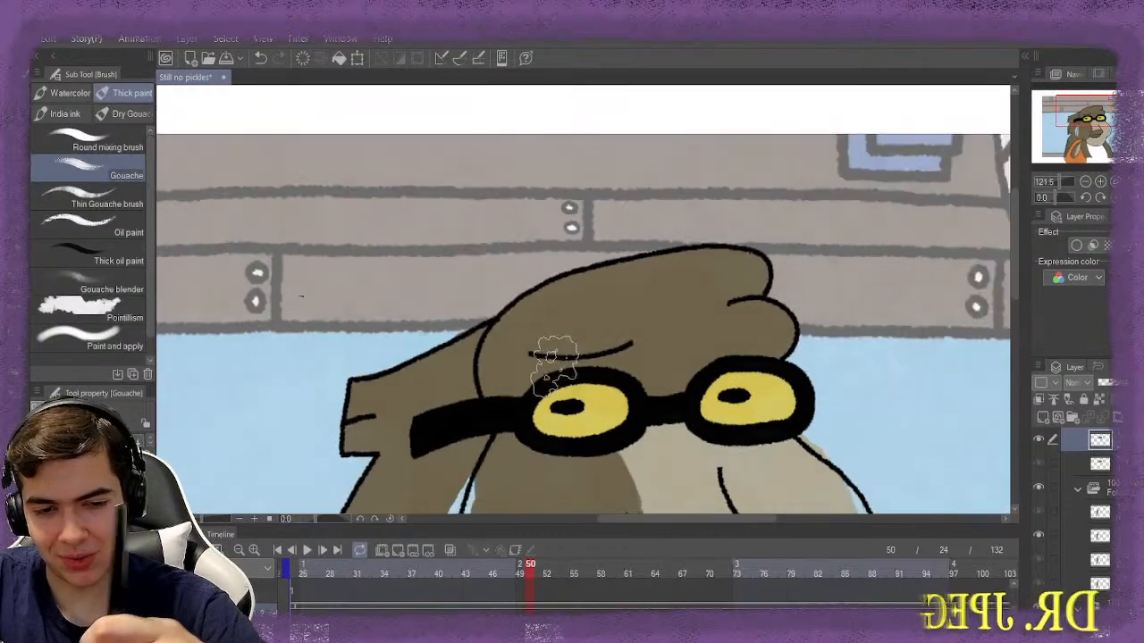
pyautogui.scroll(-2, 653, 353)
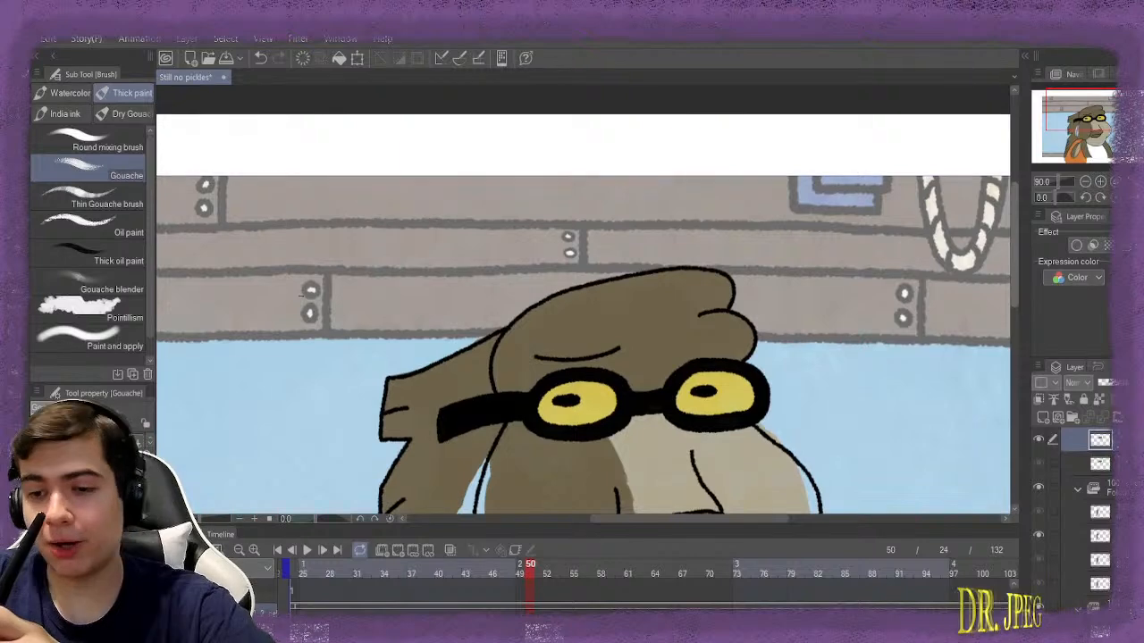
pyautogui.scroll(-4, 300, 291)
pyautogui.scroll(2, 300, 294)
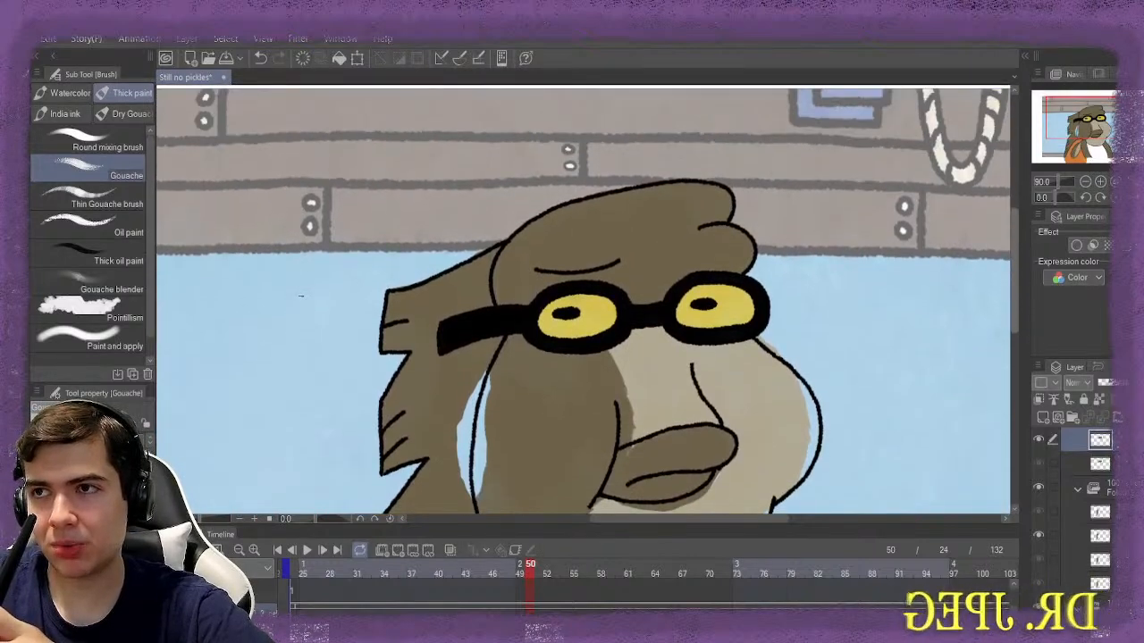
pyautogui.scroll(-1, 300, 295)
pyautogui.scroll(1, 695, 402)
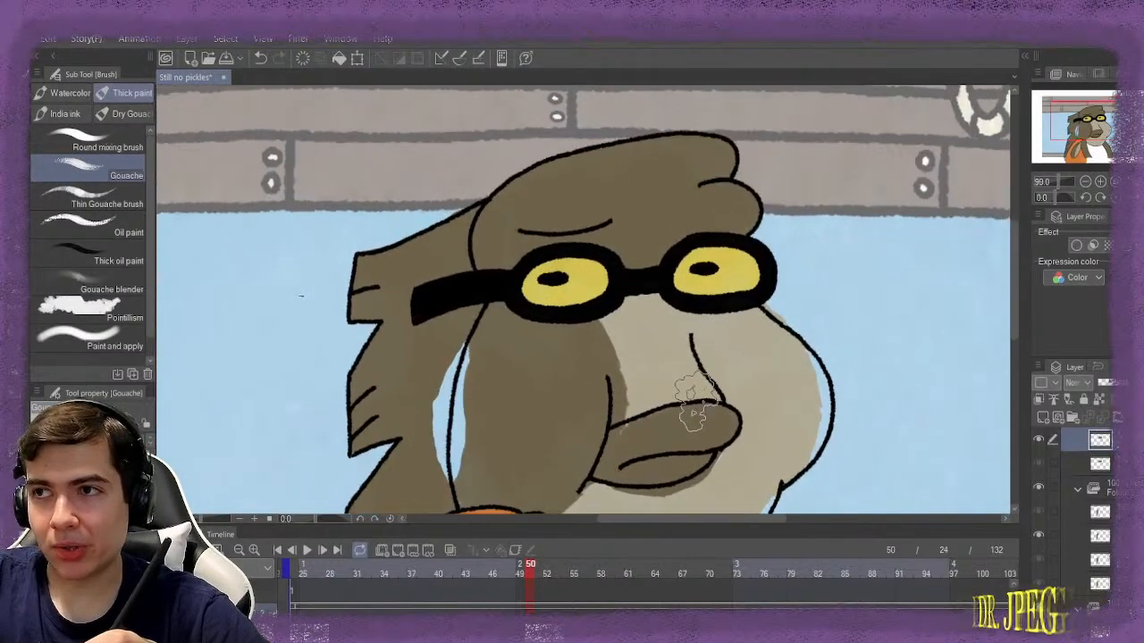
pyautogui.scroll(4, 471, 322)
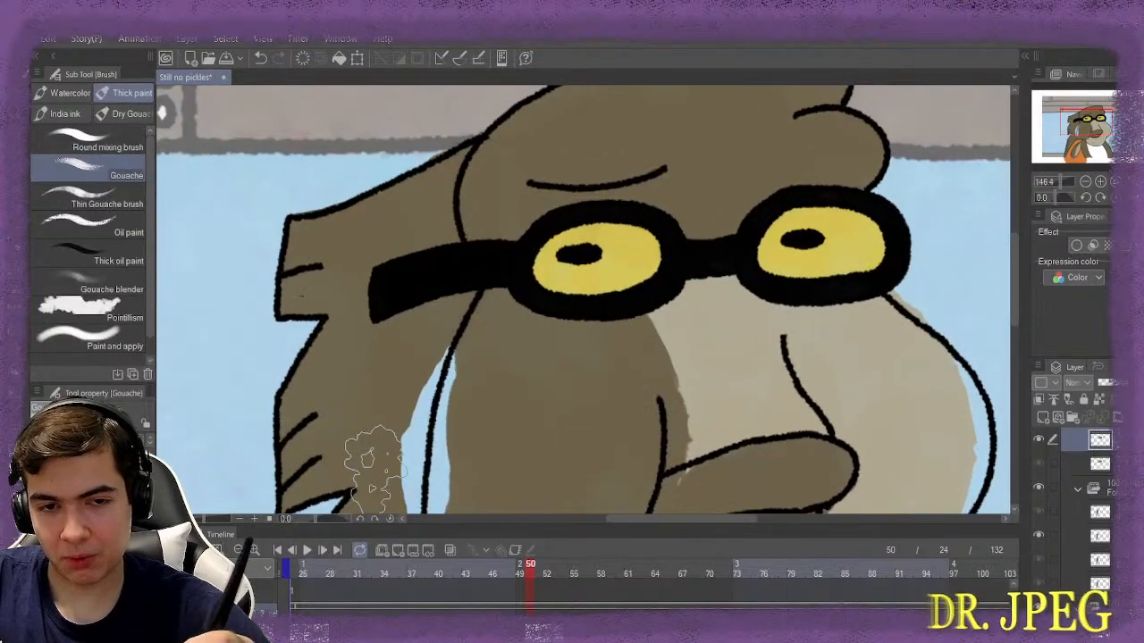
# Start a new empty colour cel on frame 51 and fill the head above the glasses with brown using the Gouache brush
pyautogui.click(538, 564)
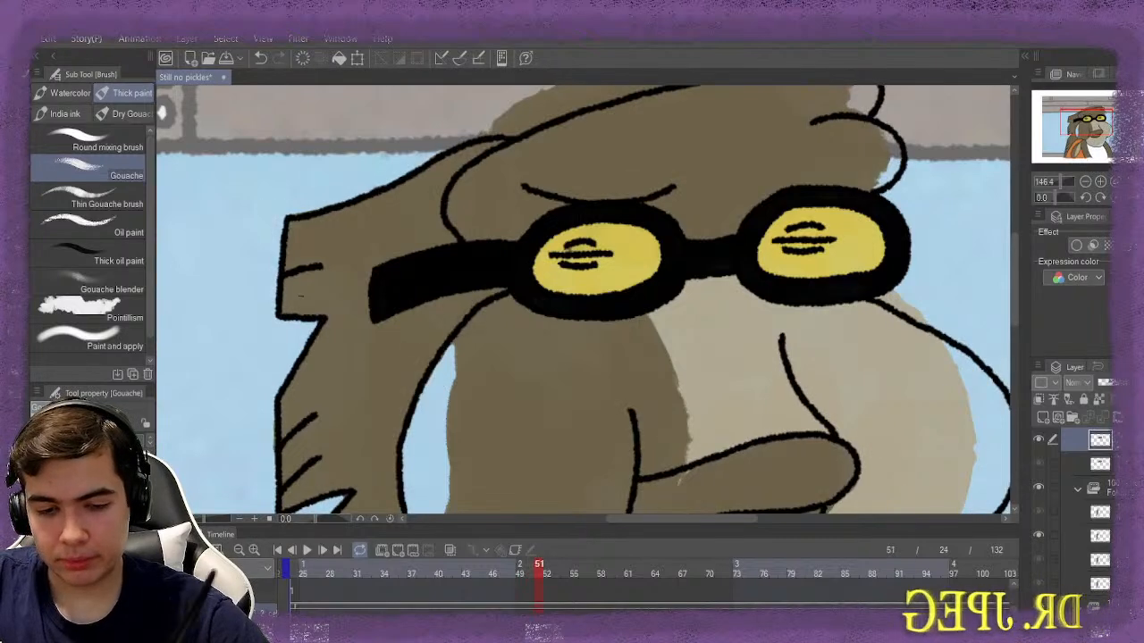
pyautogui.scroll(3, 576, 272)
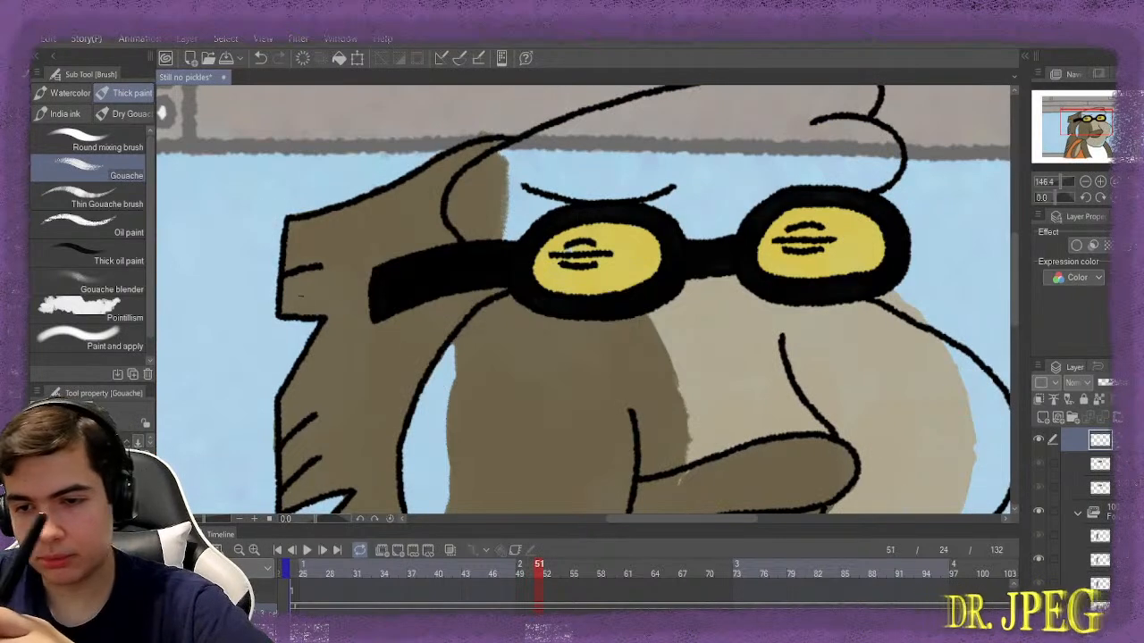
pyautogui.scroll(2, 576, 273)
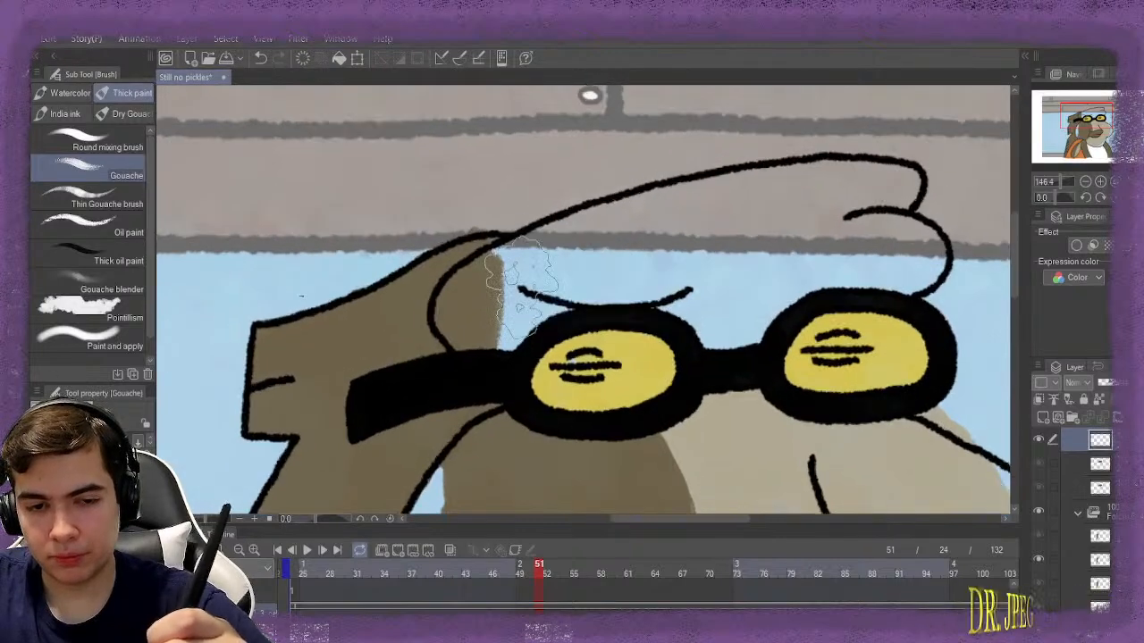
pyautogui.moveTo(527, 273)
pyautogui.mouseDown()
pyautogui.moveTo(485, 308)
pyautogui.moveTo(500, 313)
pyautogui.moveTo(530, 284)
pyautogui.moveTo(581, 279)
pyautogui.moveTo(642, 250)
pyautogui.moveTo(633, 241)
pyautogui.moveTo(593, 273)
pyautogui.moveTo(513, 286)
pyautogui.moveTo(488, 323)
pyautogui.moveTo(639, 259)
pyautogui.moveTo(674, 286)
pyautogui.moveTo(701, 275)
pyautogui.moveTo(737, 284)
pyautogui.moveTo(656, 259)
pyautogui.moveTo(789, 259)
pyautogui.moveTo(781, 299)
pyautogui.moveTo(811, 286)
pyautogui.moveTo(835, 240)
pyautogui.moveTo(812, 222)
pyautogui.moveTo(741, 209)
pyautogui.moveTo(673, 224)
pyautogui.moveTo(842, 192)
pyautogui.moveTo(861, 209)
pyautogui.moveTo(894, 191)
pyautogui.moveTo(911, 208)
pyautogui.moveTo(920, 201)
pyautogui.moveTo(899, 228)
pyautogui.moveTo(907, 190)
pyautogui.moveTo(927, 180)
pyautogui.moveTo(920, 236)
pyautogui.moveTo(863, 261)
pyautogui.moveTo(956, 258)
pyautogui.moveTo(926, 260)
pyautogui.moveTo(956, 242)
pyautogui.mouseUp()
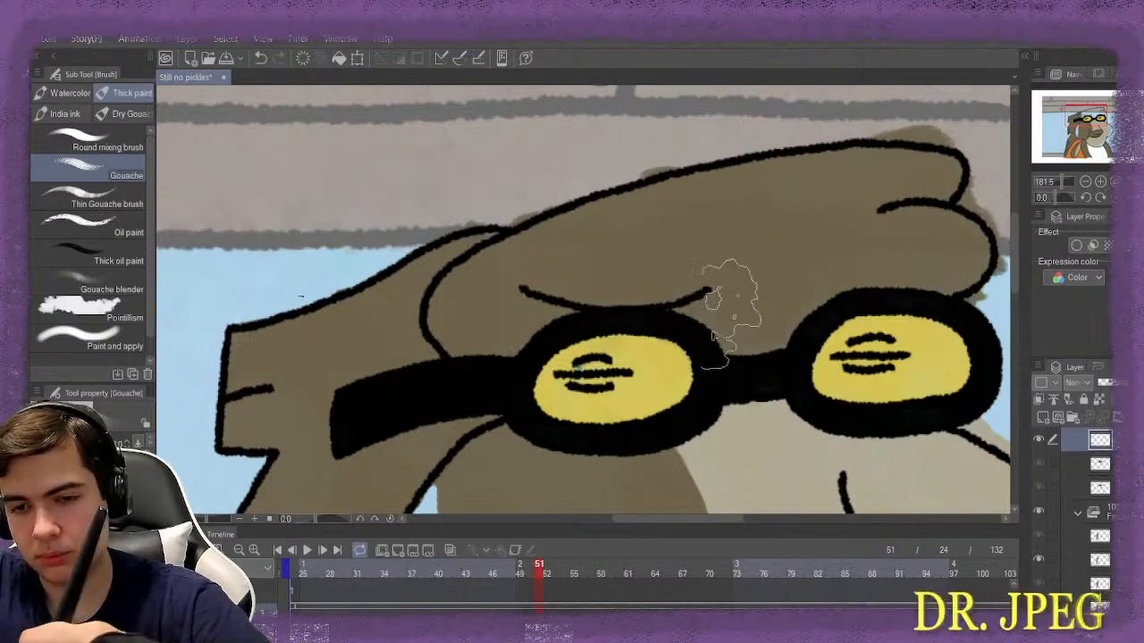
# Erase the brown overspill along the head's top edge and around the forehead bump on frame 51 with the Hard eraser
pyautogui.scroll(-3, 747, 255)
pyautogui.scroll(1, 636, 198)
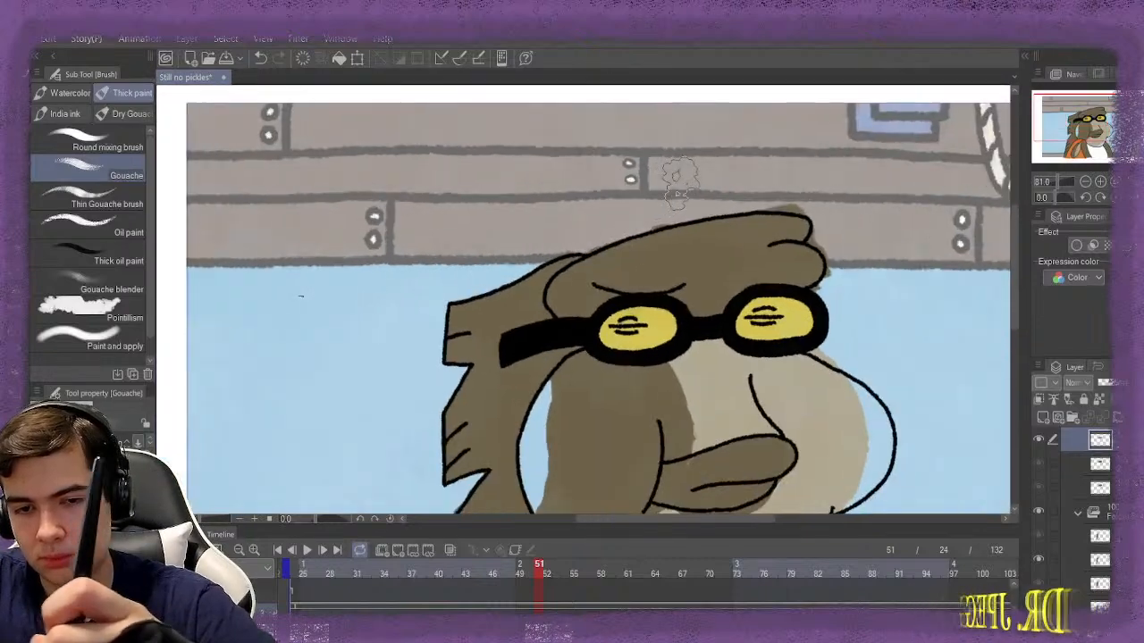
pyautogui.scroll(4, 679, 184)
pyautogui.press('e')
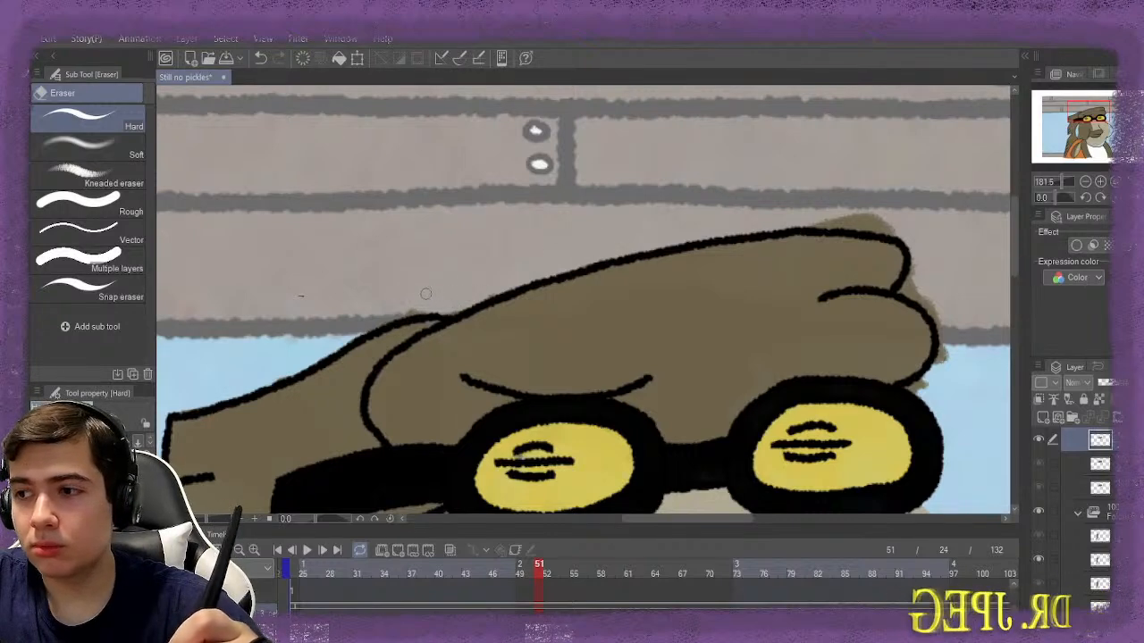
pyautogui.moveTo(838, 204); pyautogui.dragTo(818, 218)
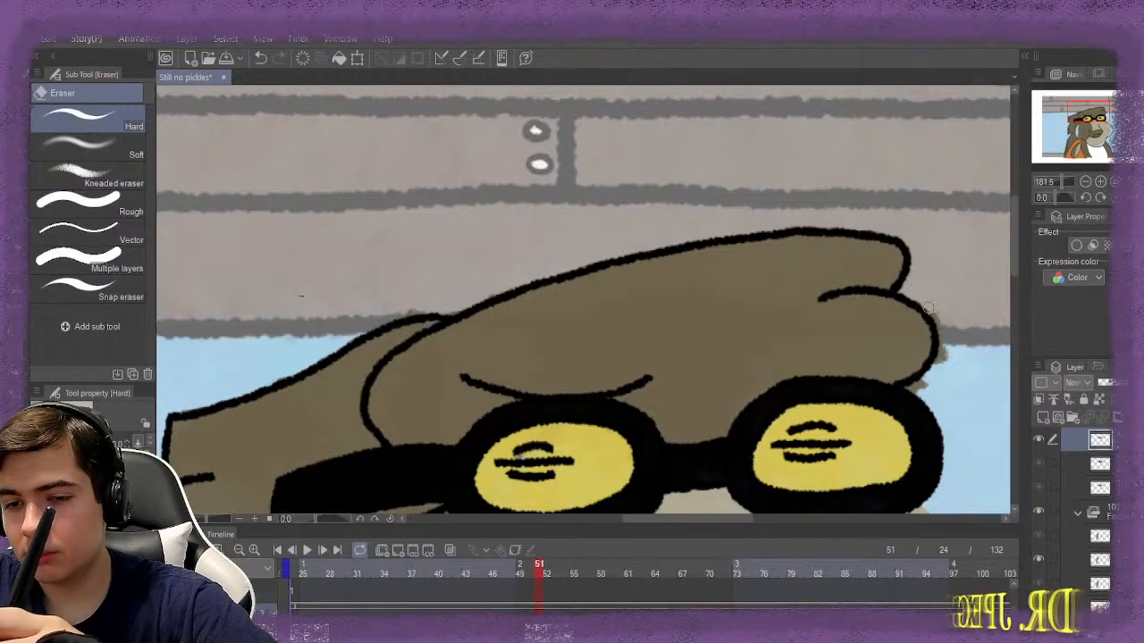
pyautogui.moveTo(941, 319); pyautogui.dragTo(937, 357)
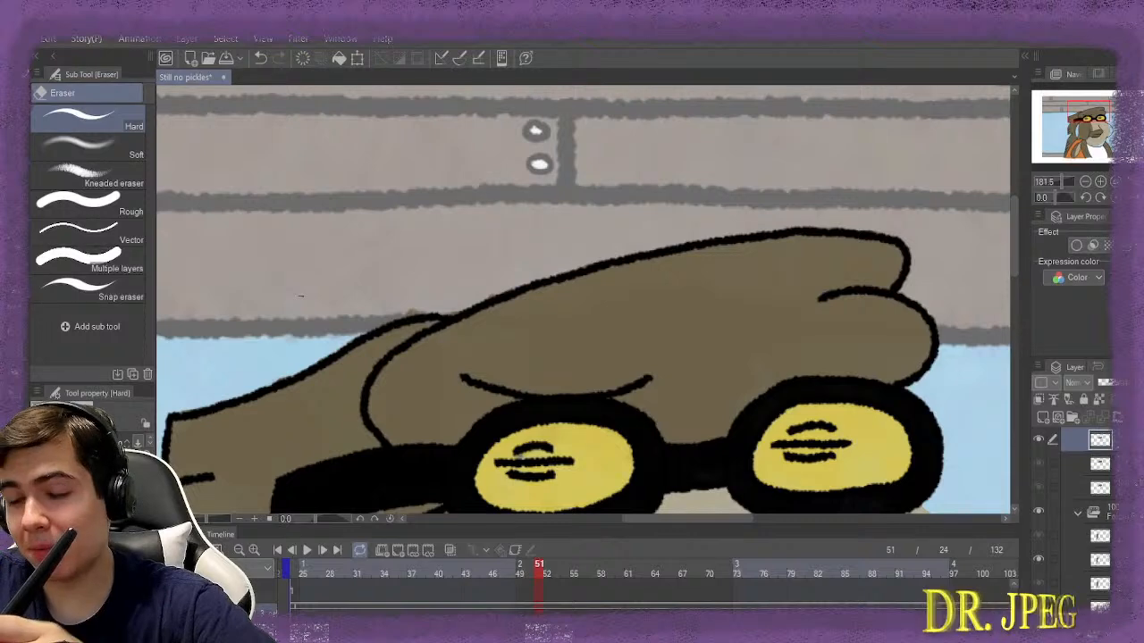
# Inspect frame 51 from the head down to the torso, checking where the cheek and face colours miss the outline
pyautogui.scroll(-4, 300, 296)
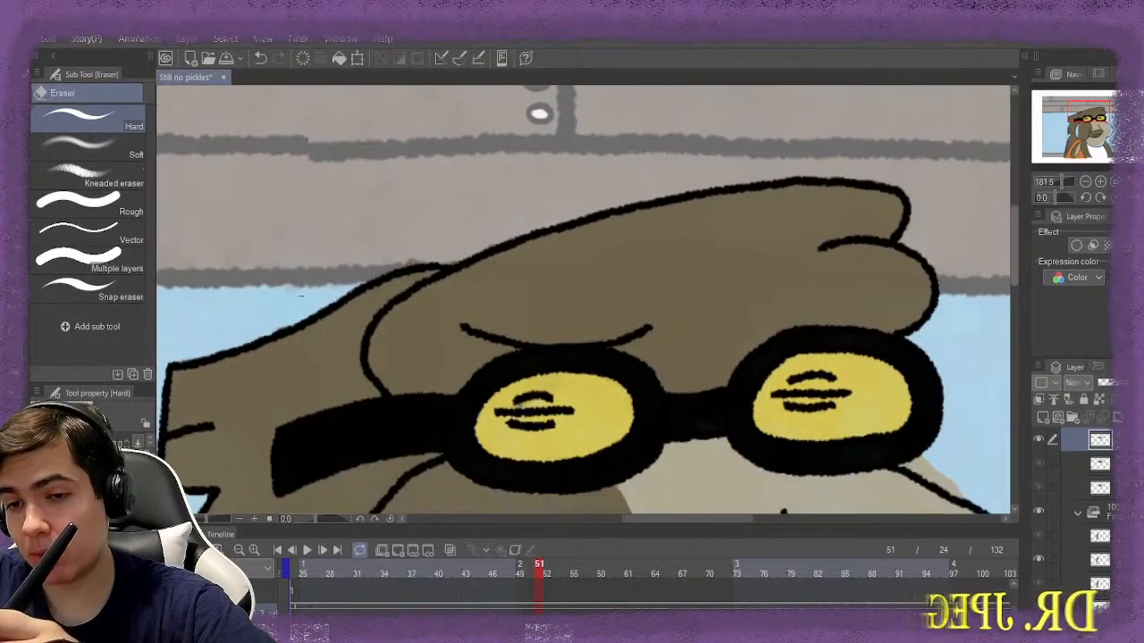
pyautogui.scroll(-4, 300, 296)
pyautogui.scroll(12, 300, 296)
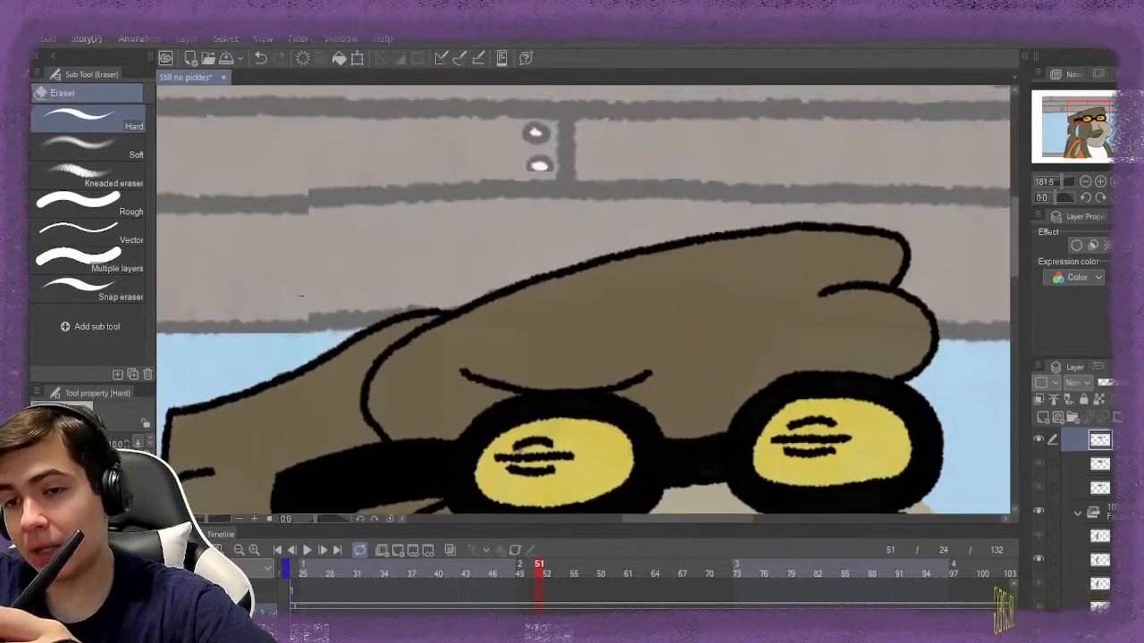
pyautogui.scroll(-8, 300, 296)
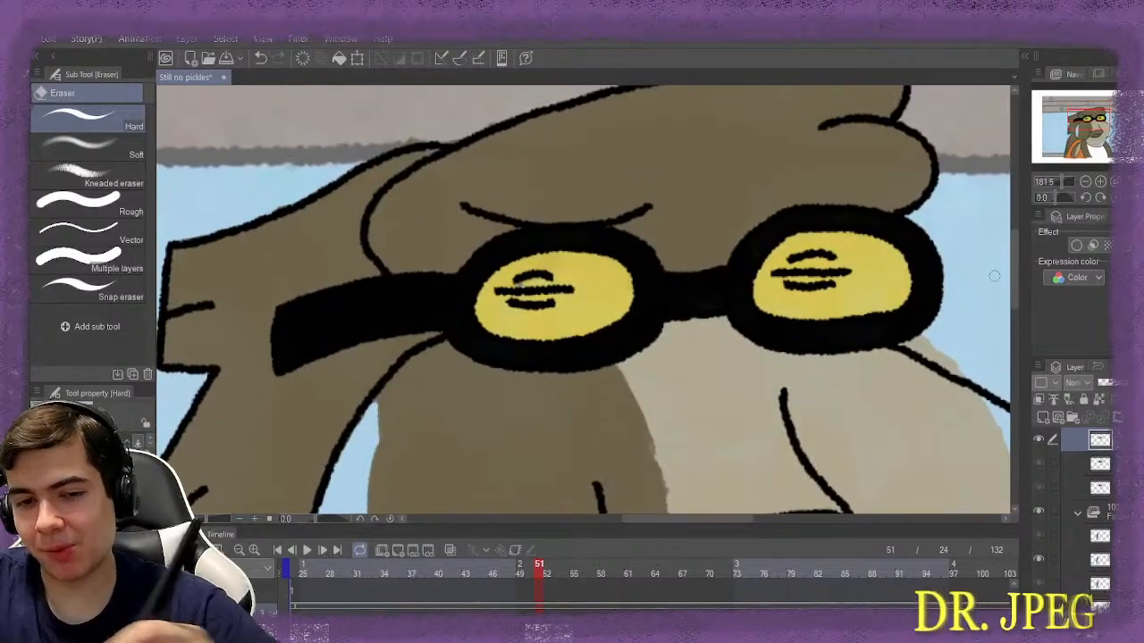
pyautogui.scroll(1, 487, 378)
pyautogui.scroll(-2, 487, 378)
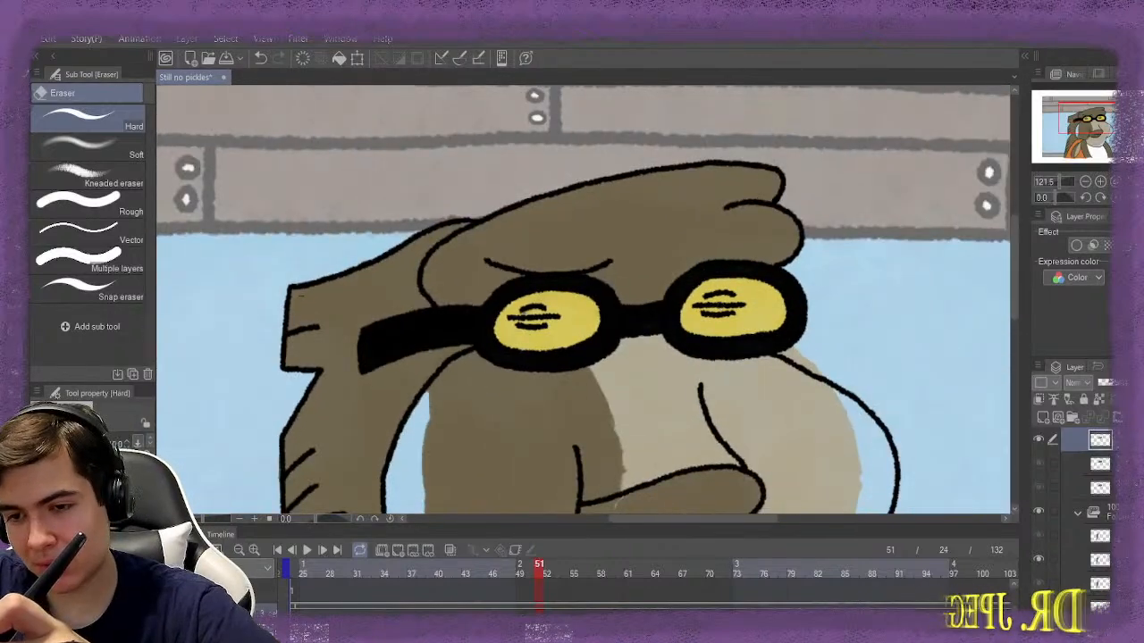
pyautogui.scroll(-3, 583, 299)
pyautogui.scroll(-2, 584, 299)
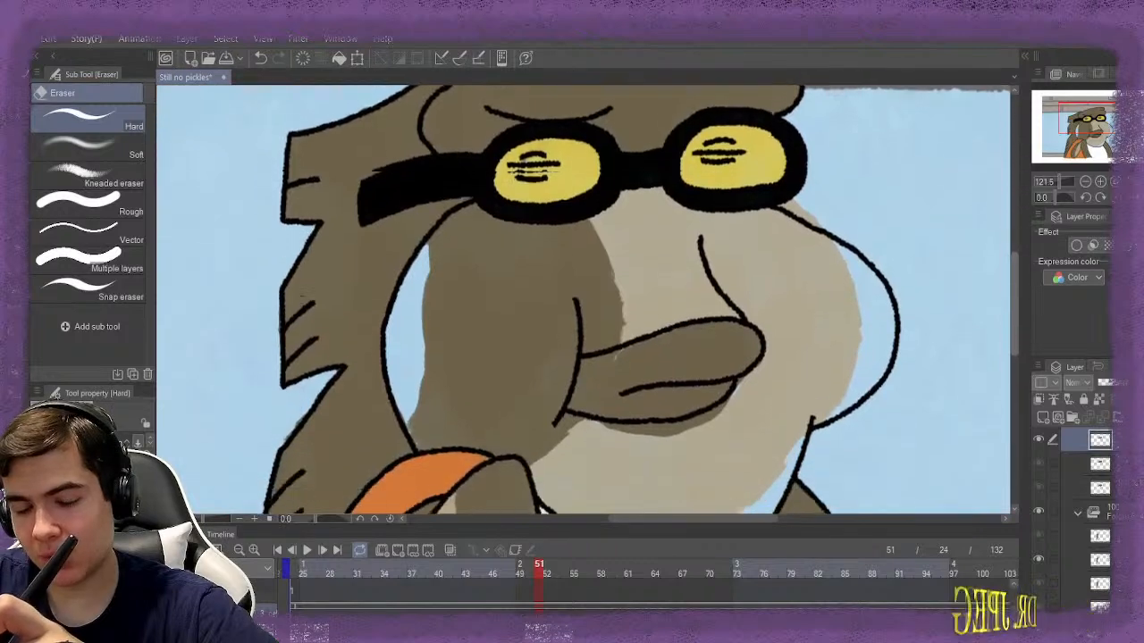
pyautogui.scroll(-2, 406, 310)
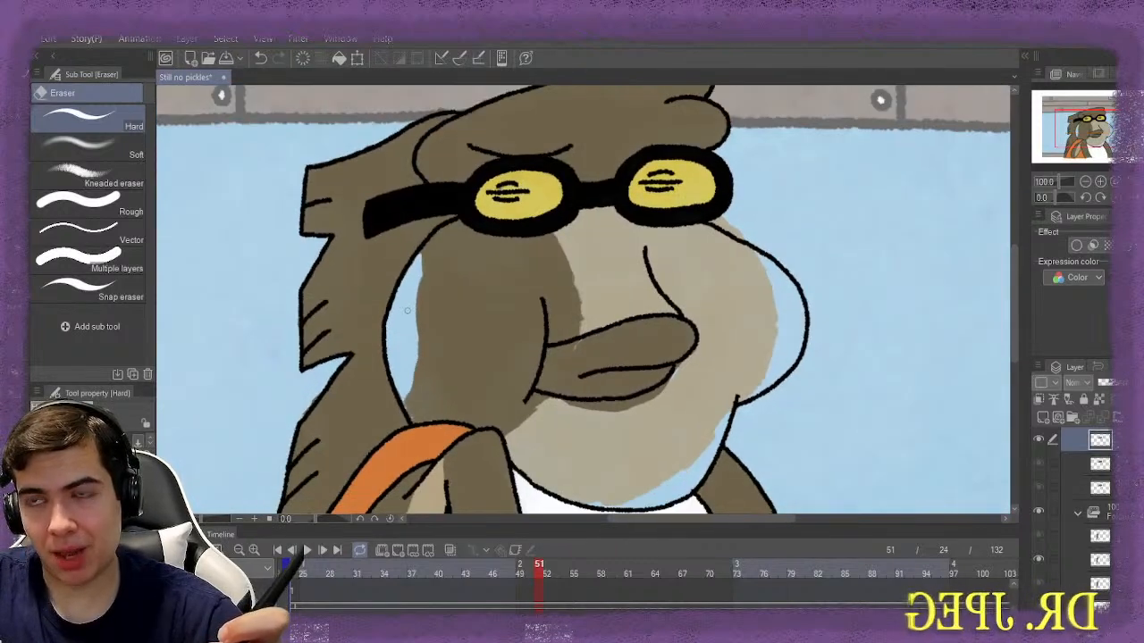
pyautogui.scroll(-3, 300, 295)
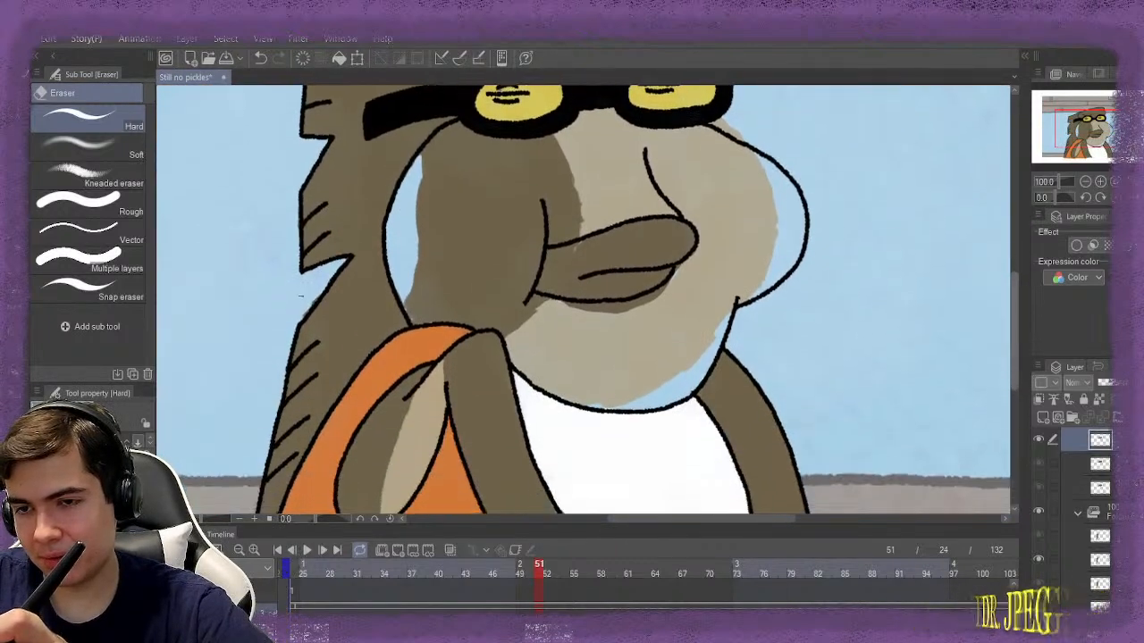
# Compare the head outline and the head, cheek and face colours across frames 51, 52 and 53
pyautogui.scroll(-1, 300, 296)
pyautogui.scroll(3, 301, 295)
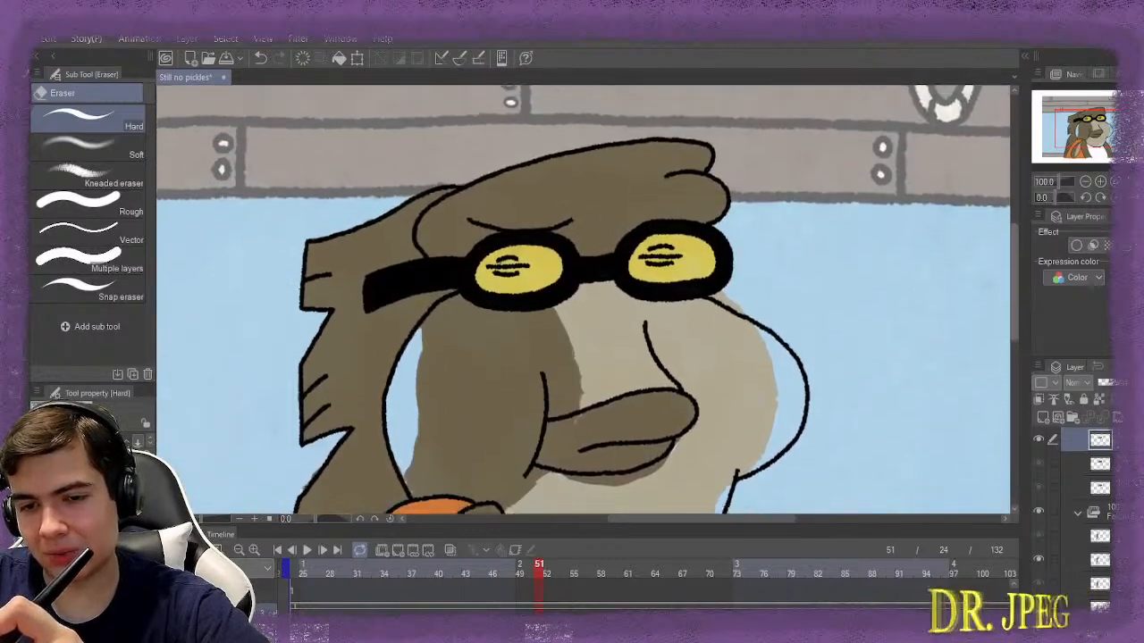
pyautogui.scroll(-3, 583, 299)
pyautogui.scroll(2, 584, 300)
pyautogui.scroll(-2, 584, 300)
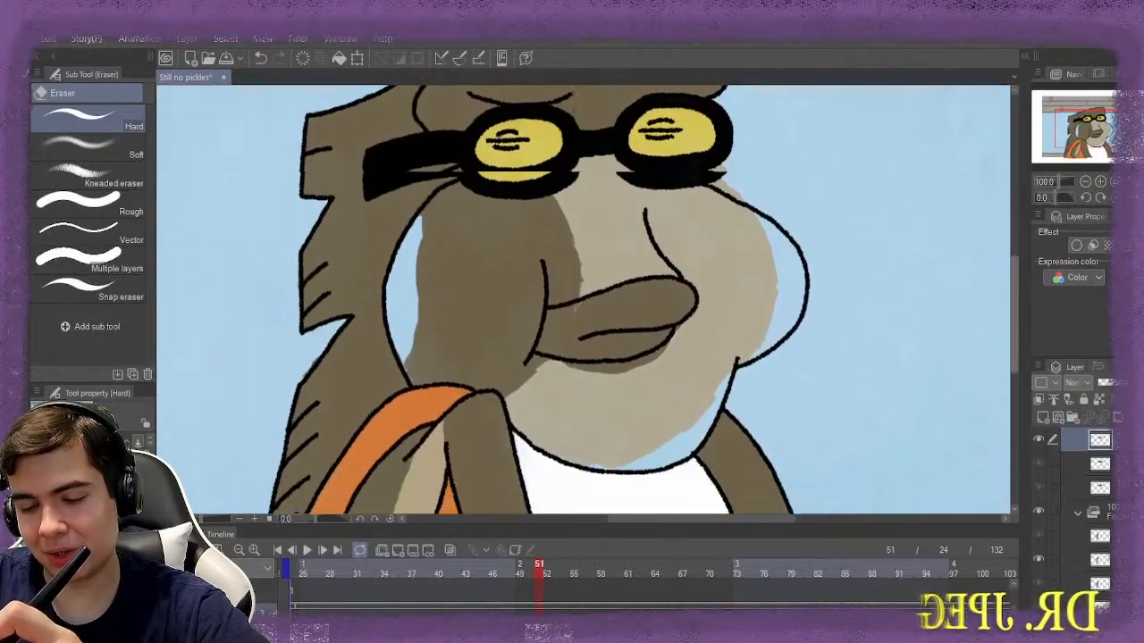
pyautogui.scroll(-2, 384, 327)
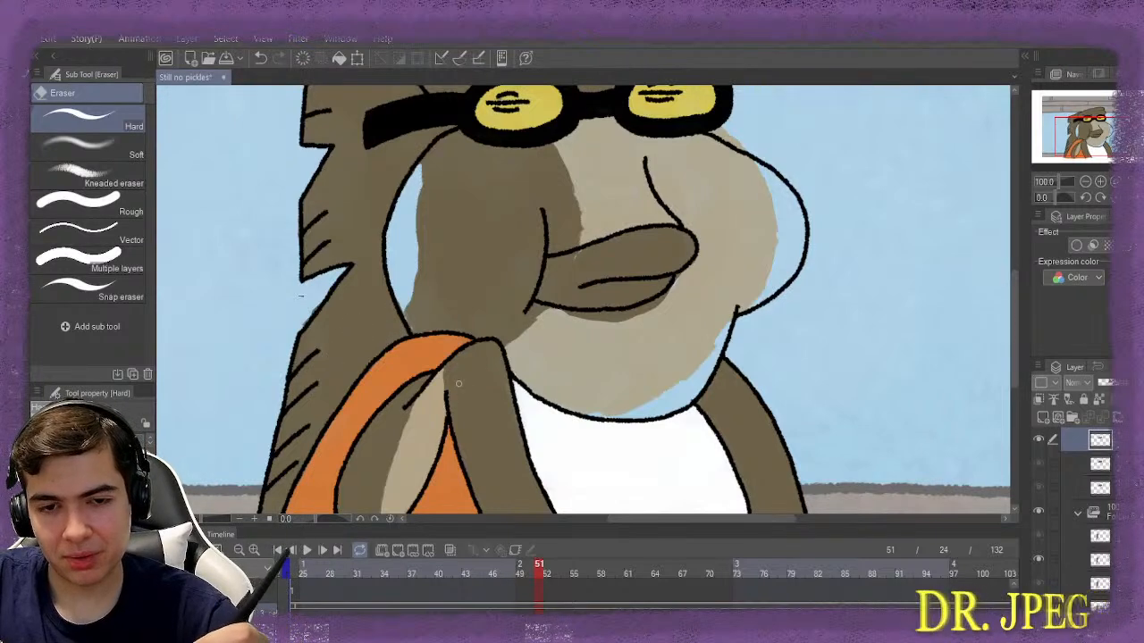
pyautogui.press('Right')
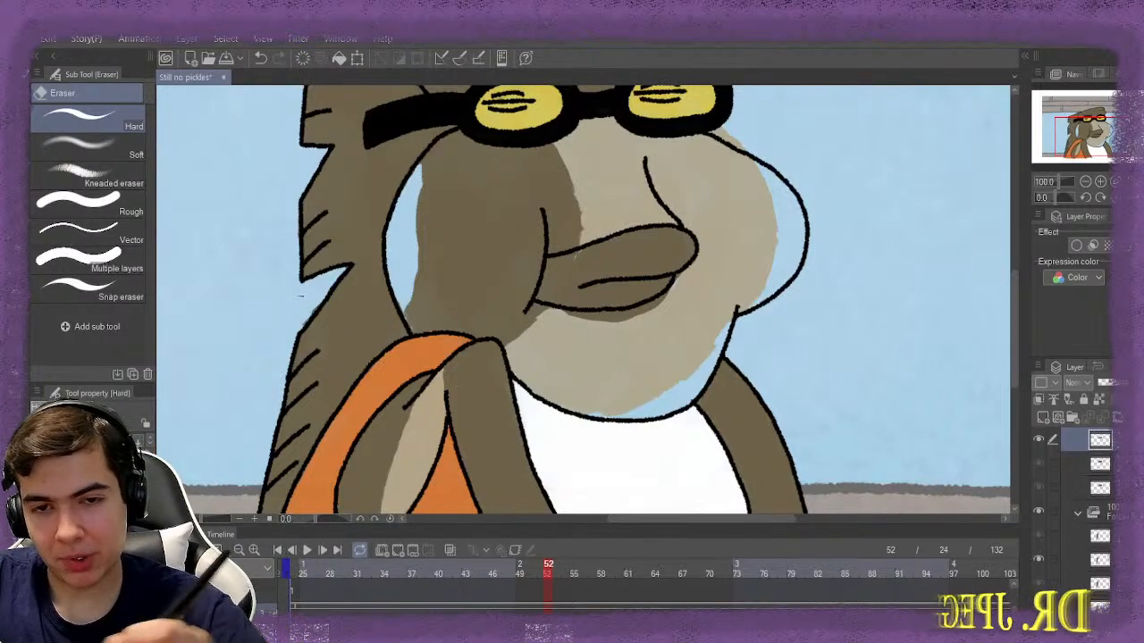
pyautogui.scroll(5, 762, 417)
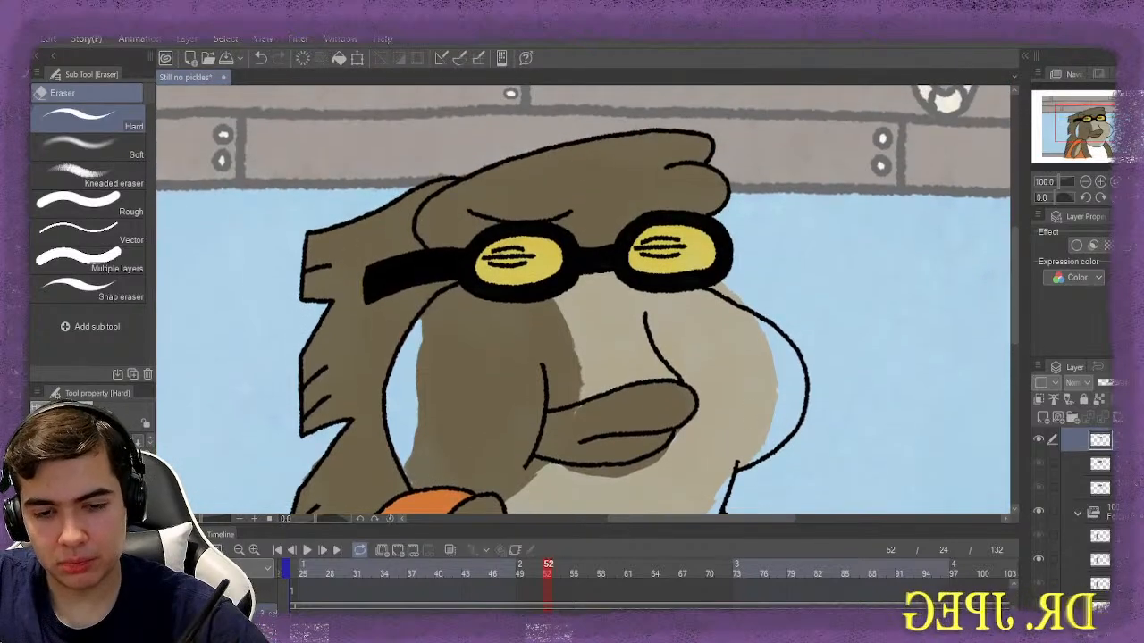
pyautogui.press('Right')
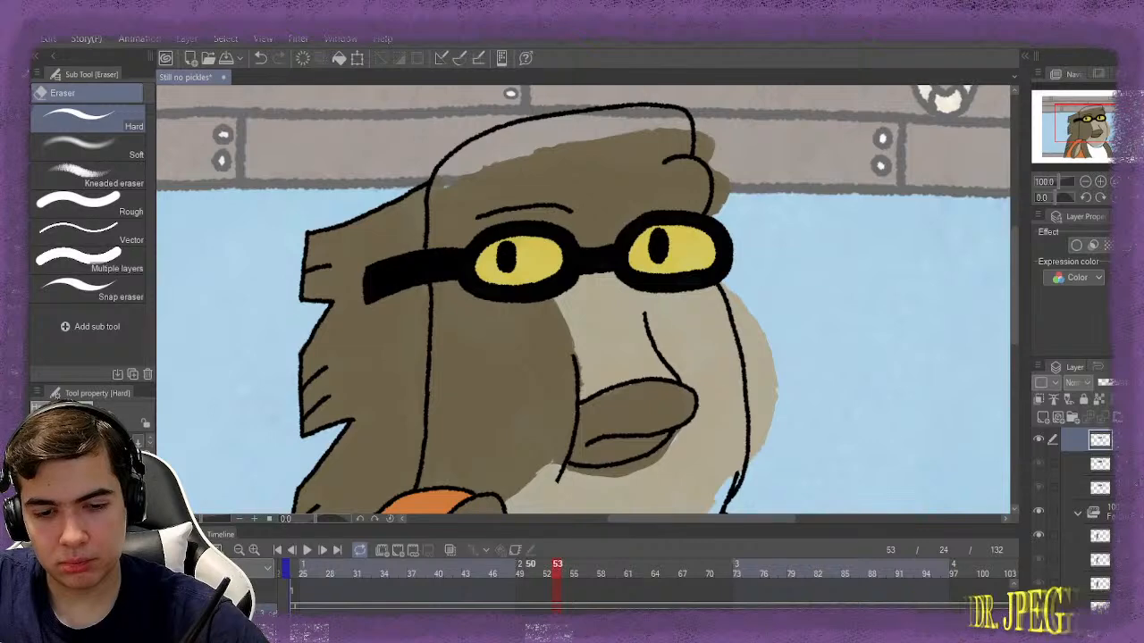
pyautogui.press('Left')
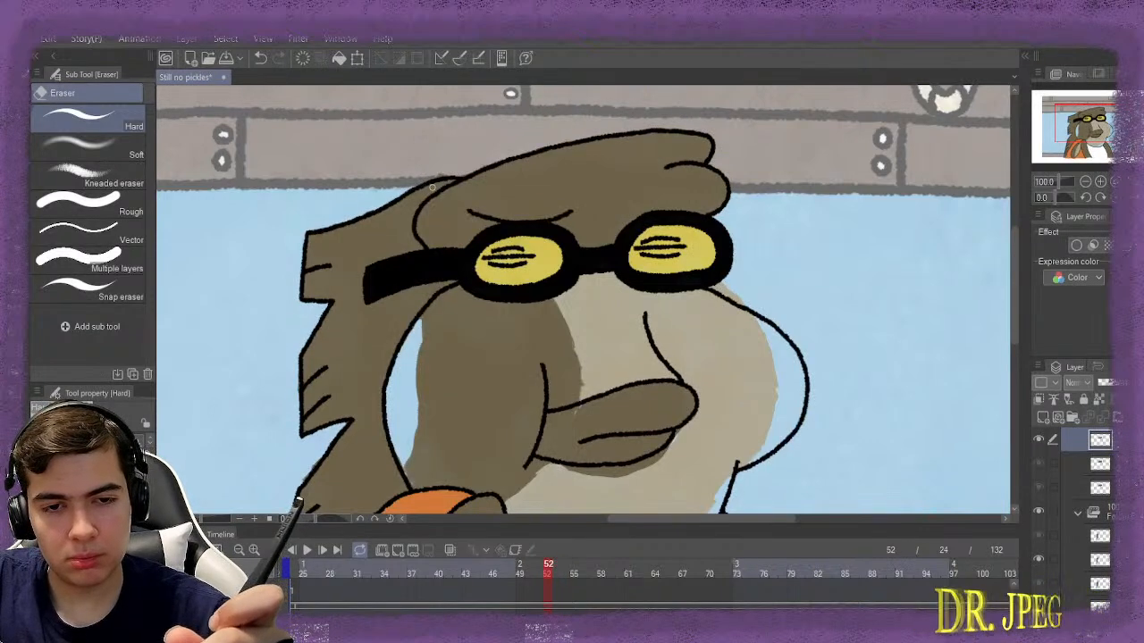
pyautogui.scroll(3, 431, 187)
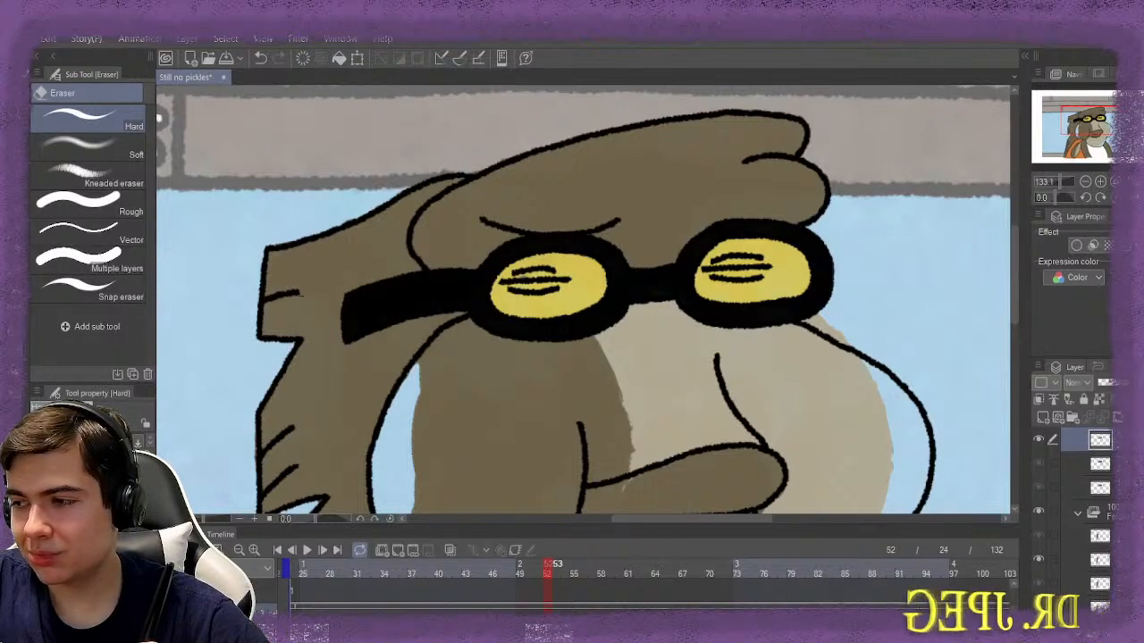
pyautogui.press('Right')
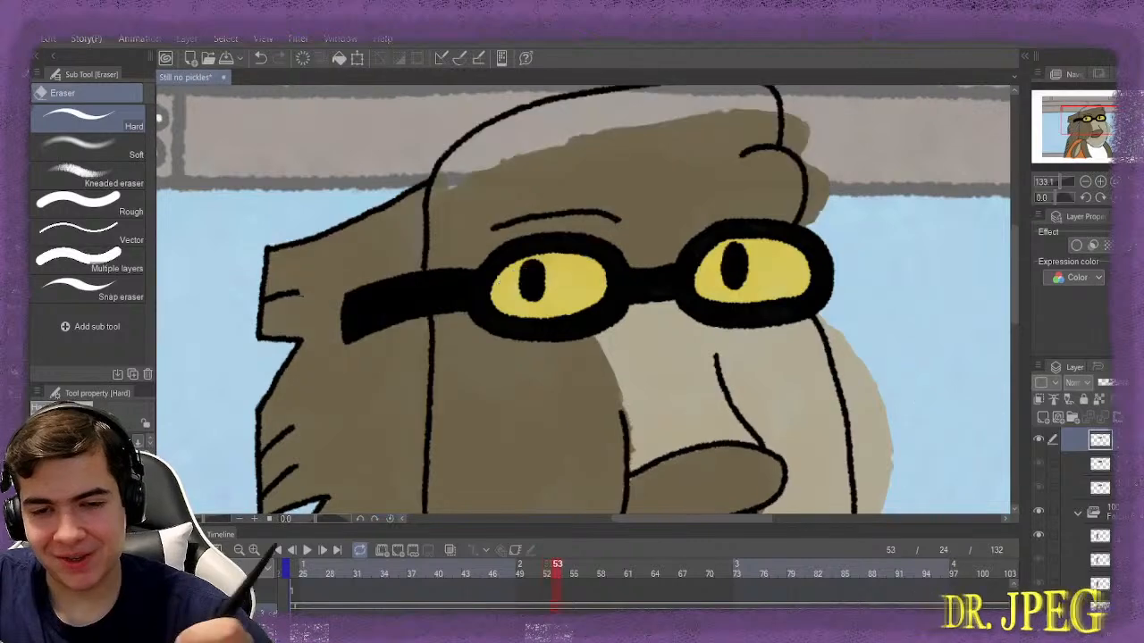
pyautogui.press('Left')
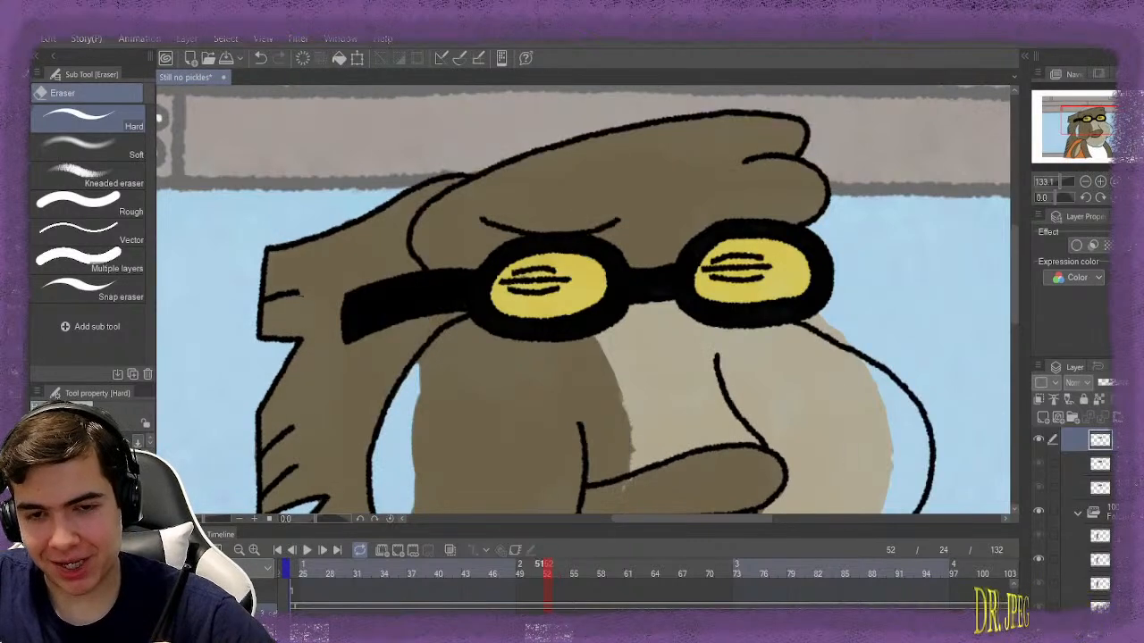
# Start a new empty colour cel on frame 53 and fill the head above the glasses with brown using the Gouache brush
pyautogui.press('Right')
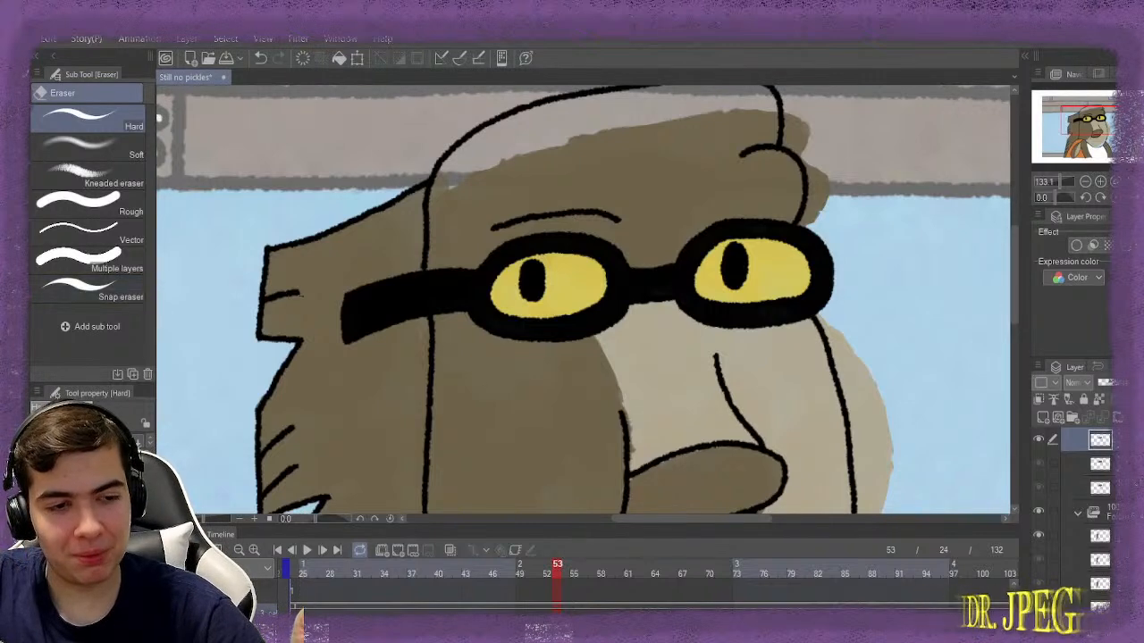
pyautogui.press('b')
pyautogui.moveTo(482, 179)
pyautogui.mouseDown()
pyautogui.moveTo(563, 161)
pyautogui.moveTo(509, 174)
pyautogui.moveTo(494, 196)
pyautogui.moveTo(523, 156)
pyautogui.moveTo(458, 179)
pyautogui.moveTo(548, 132)
pyautogui.moveTo(659, 114)
pyautogui.moveTo(741, 125)
pyautogui.mouseUp()
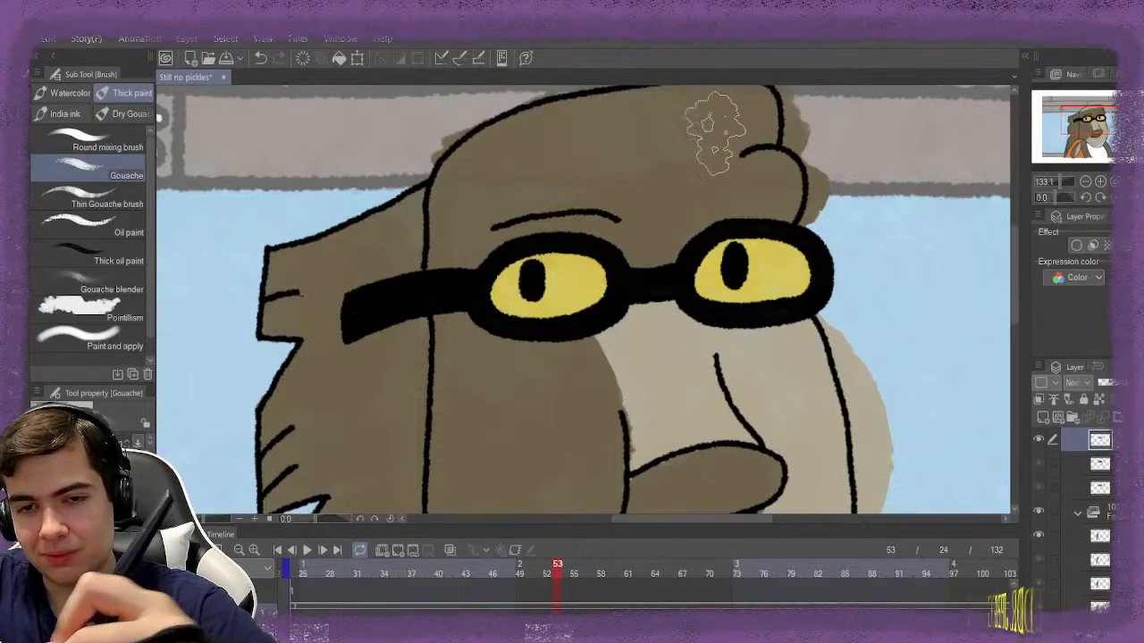
pyautogui.hotkey('ctrl', 'z')
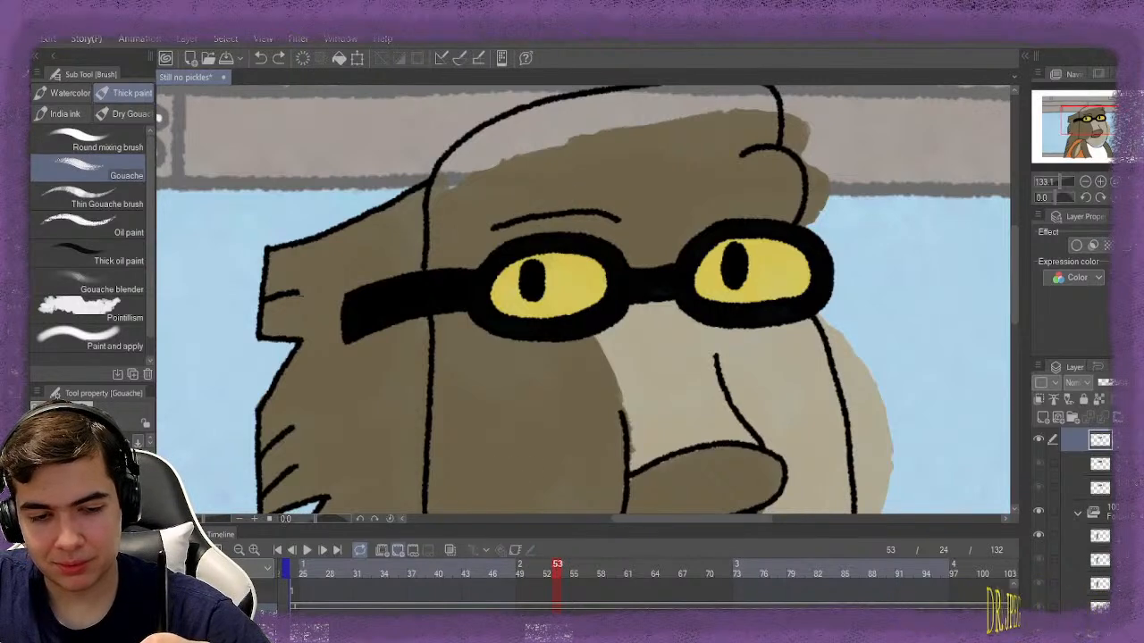
pyautogui.hotkey('ctrl', 'z')
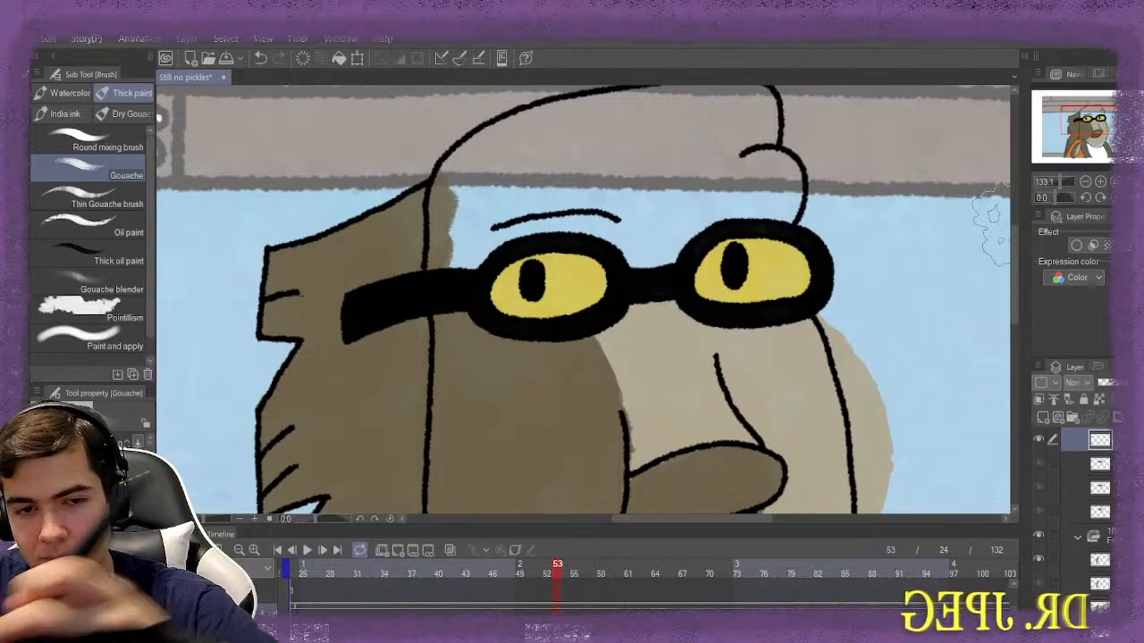
pyautogui.moveTo(469, 214)
pyautogui.mouseDown()
pyautogui.moveTo(509, 183)
pyautogui.moveTo(485, 177)
pyautogui.moveTo(474, 183)
pyautogui.moveTo(482, 194)
pyautogui.moveTo(492, 168)
pyautogui.moveTo(510, 170)
pyautogui.moveTo(503, 178)
pyautogui.moveTo(584, 156)
pyautogui.moveTo(567, 213)
pyautogui.moveTo(596, 209)
pyautogui.moveTo(631, 232)
pyautogui.moveTo(706, 201)
pyautogui.moveTo(736, 201)
pyautogui.mouseUp()
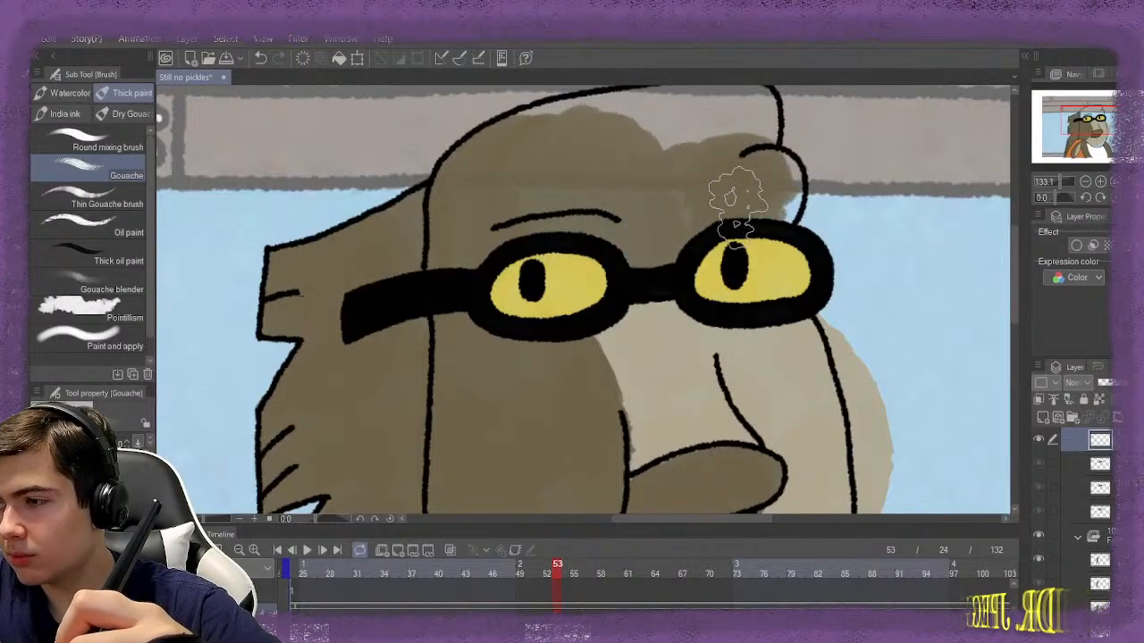
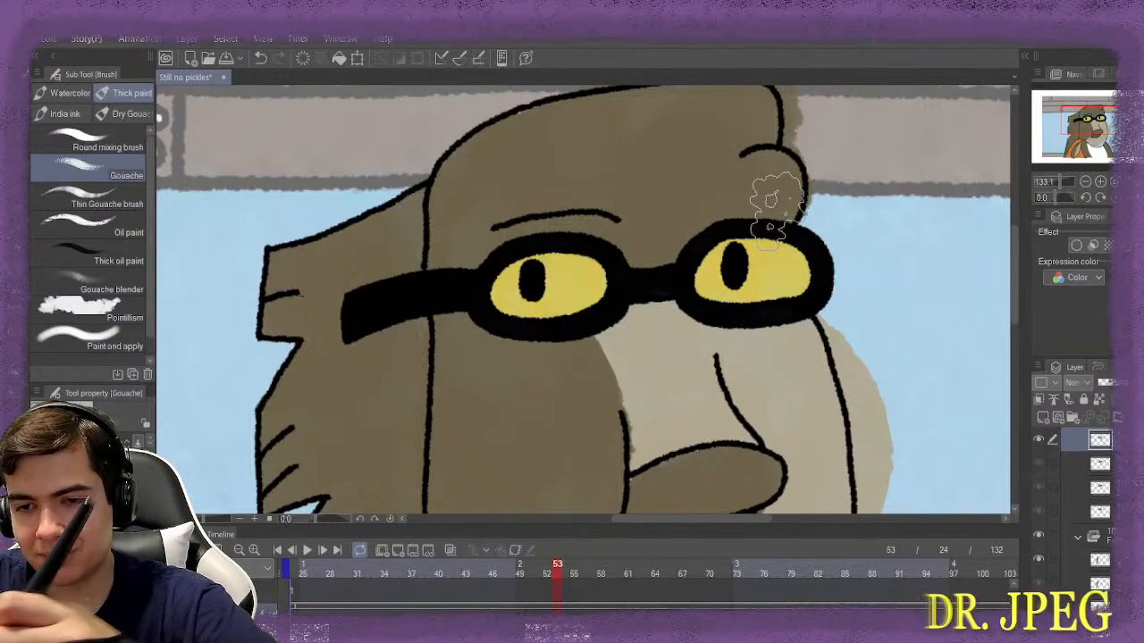
# Erase the brown overspill around the forehead's front edge and the bump on frame 53 with the Hard eraser
pyautogui.scroll(2, 775, 206)
pyautogui.press('e')
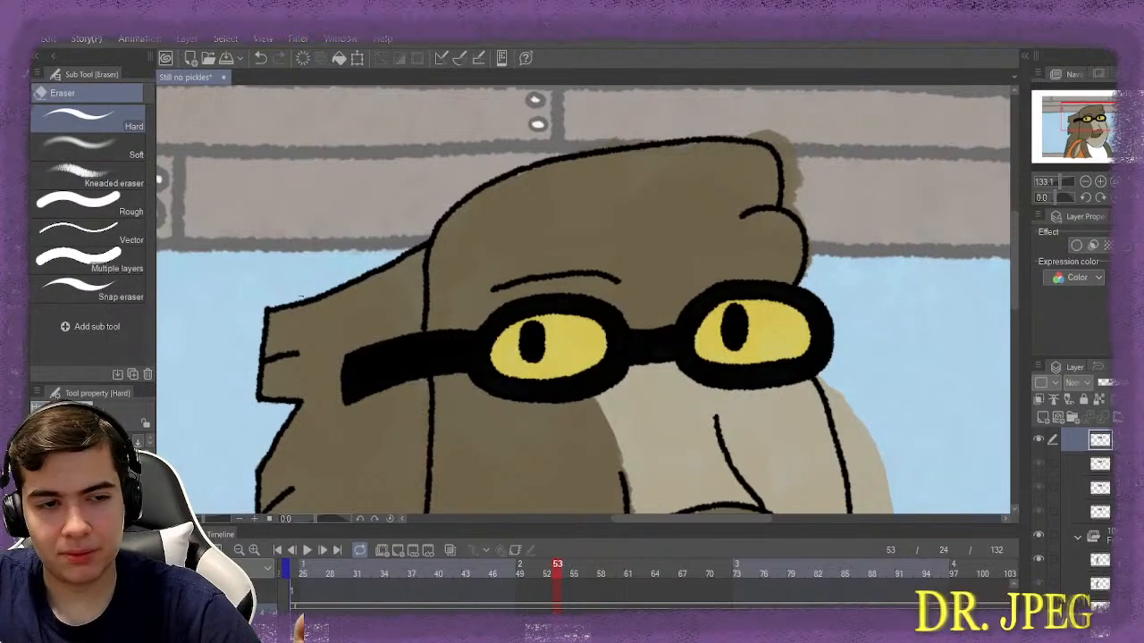
pyautogui.press('b')
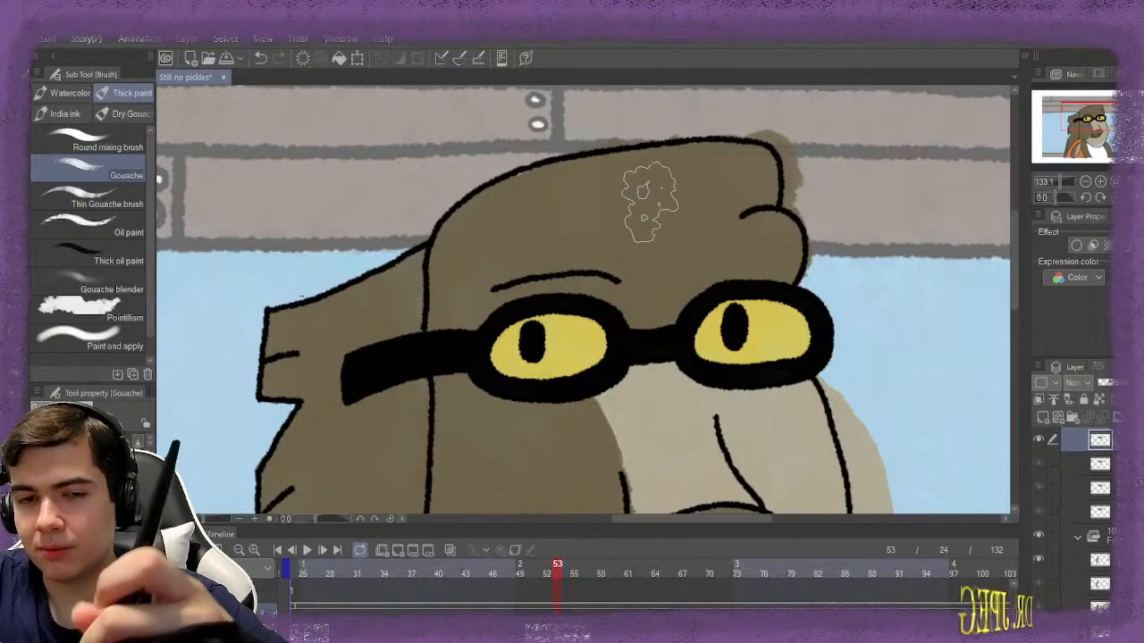
pyautogui.press('e')
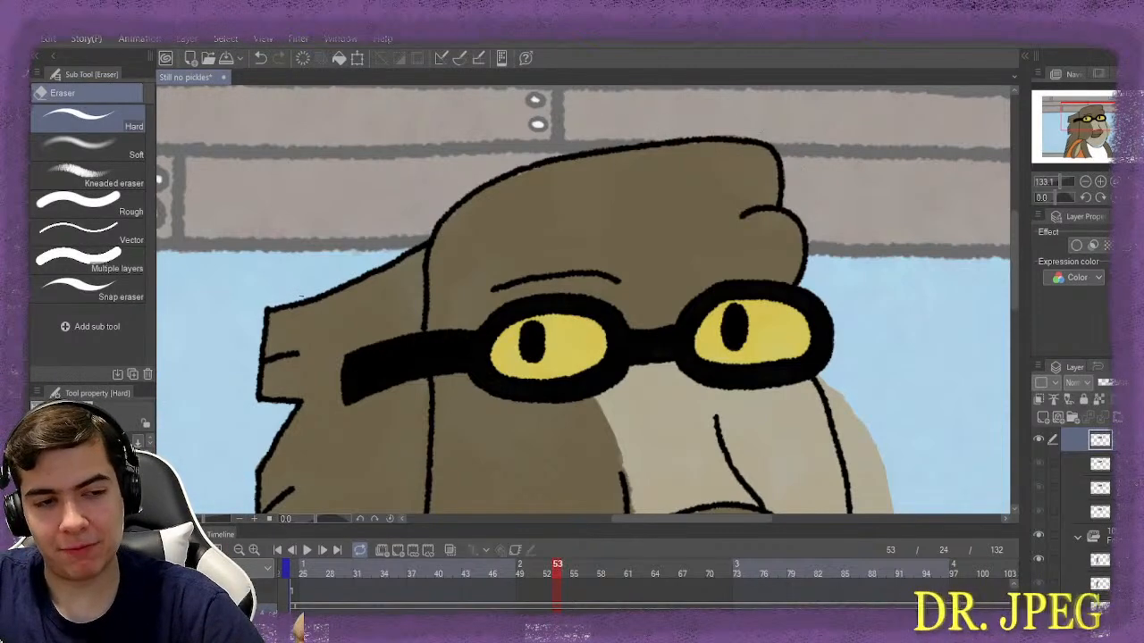
# Start a new empty colour cel on frame 55 and paint the head above the glasses brown with the Gouache brush
pyautogui.press('b')
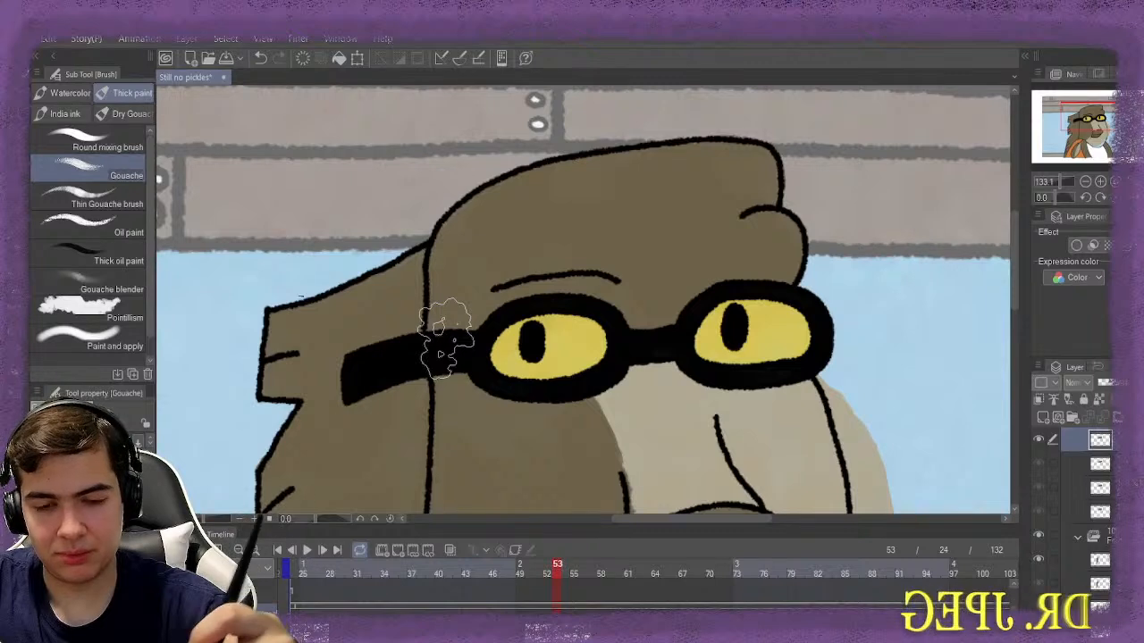
pyautogui.scroll(-3, 445, 340)
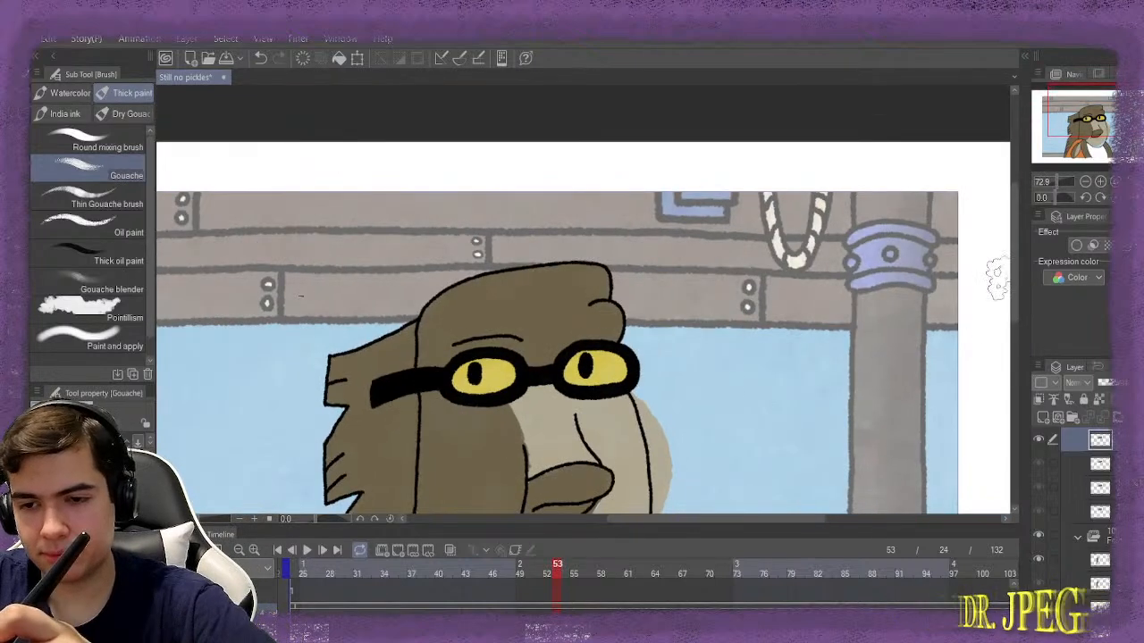
pyautogui.scroll(-3, 996, 279)
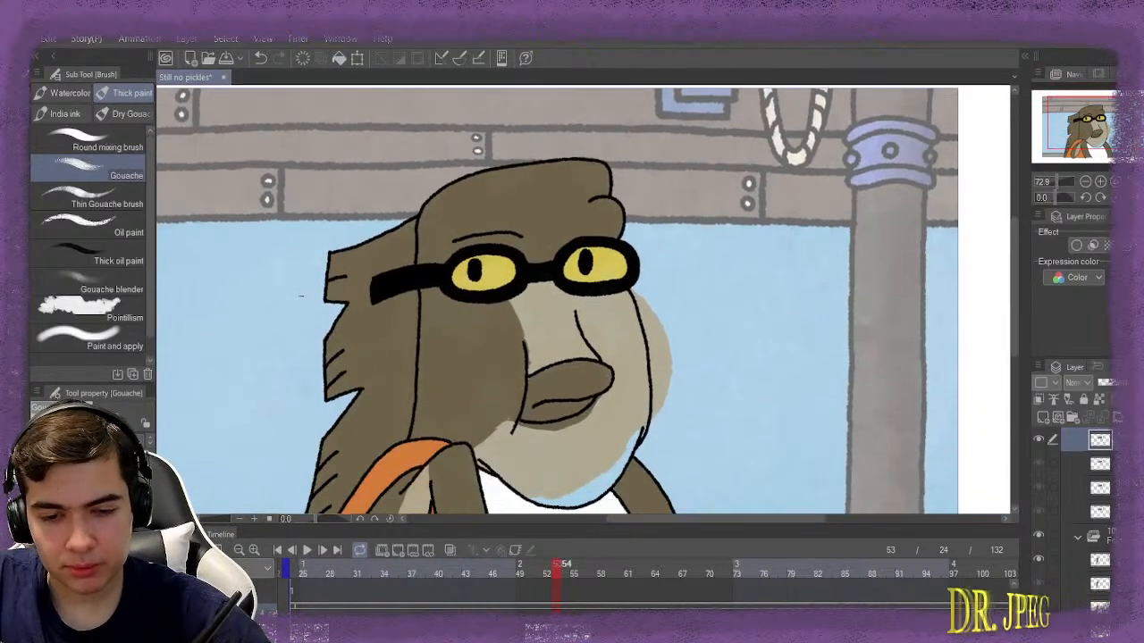
pyautogui.press('Right')
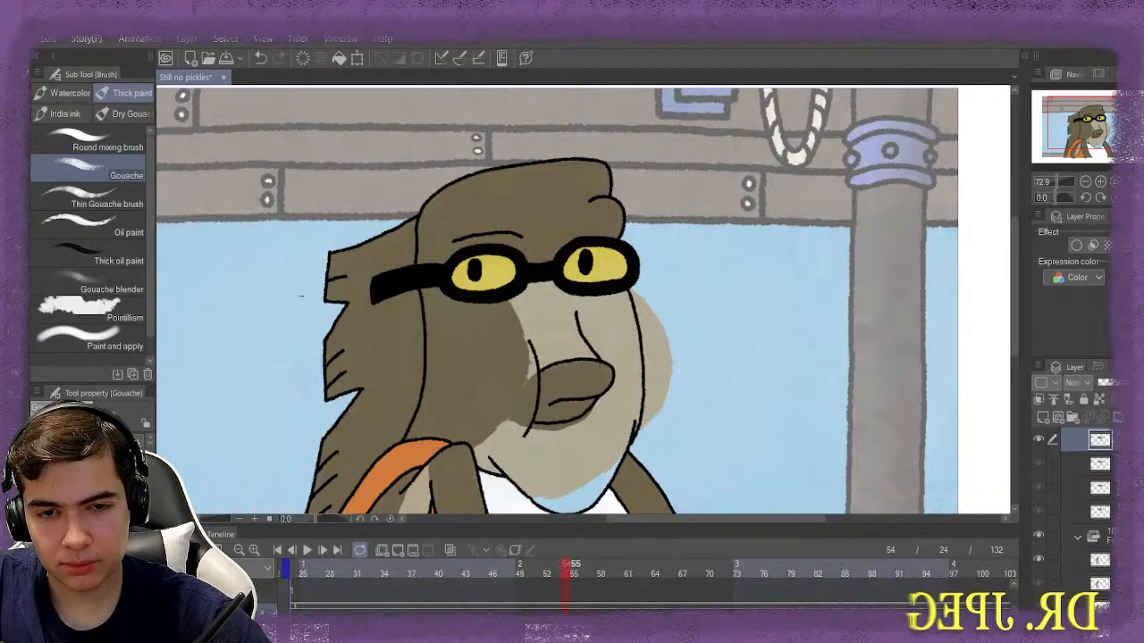
pyautogui.press('Right')
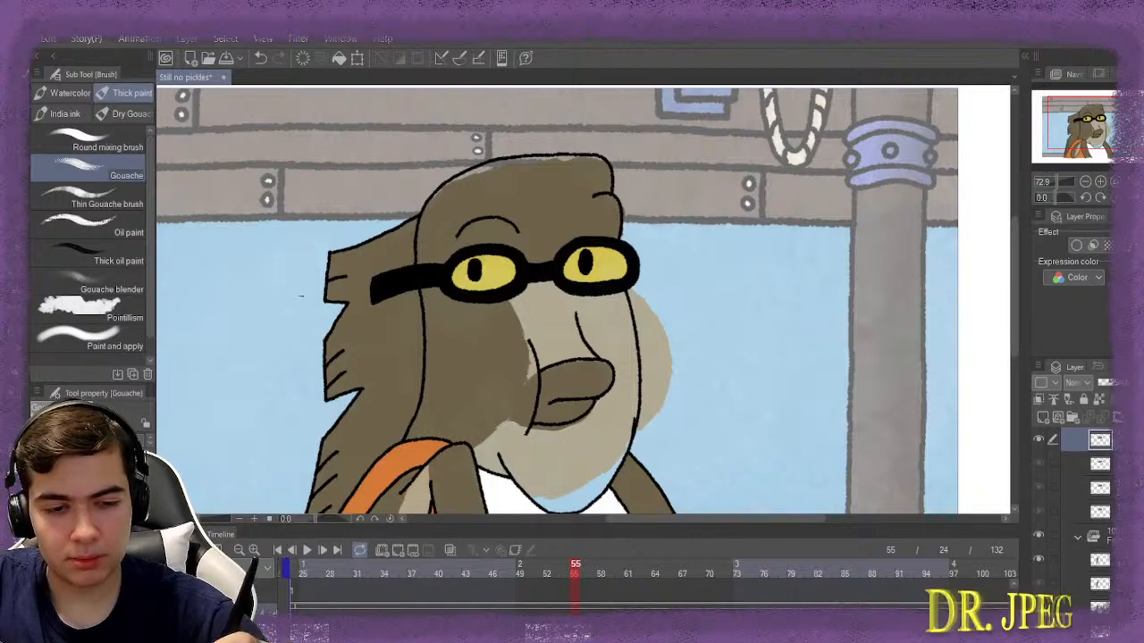
pyautogui.hotkey('ctrl', 'z')
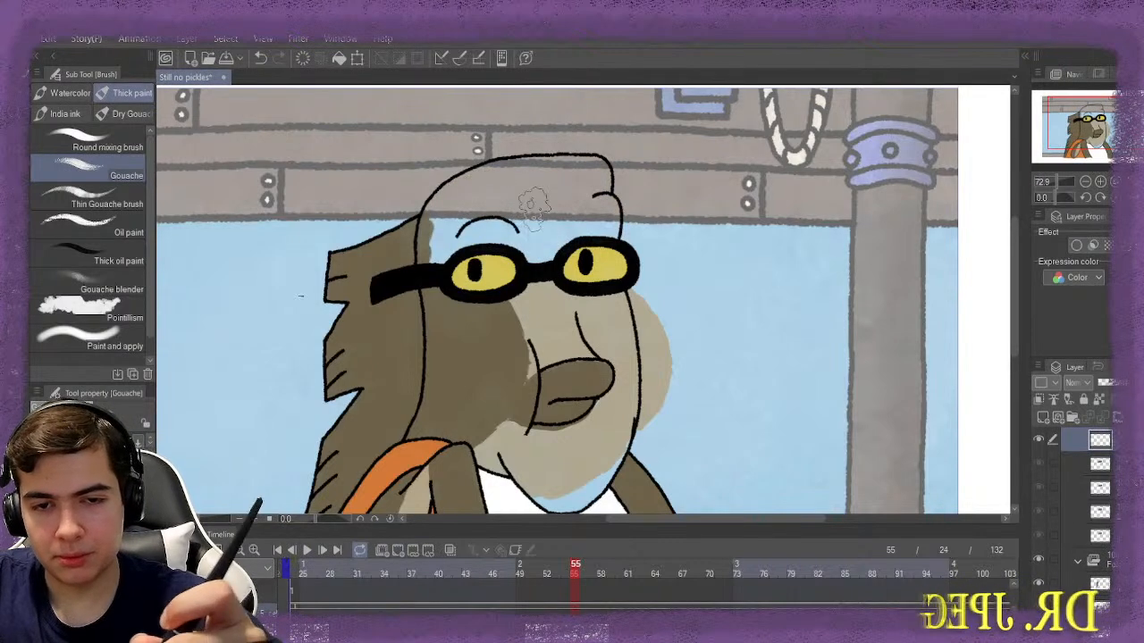
pyautogui.scroll(2, 534, 206)
pyautogui.moveTo(594, 188)
pyautogui.mouseDown()
pyautogui.moveTo(619, 223)
pyautogui.moveTo(639, 214)
pyautogui.moveTo(635, 223)
pyautogui.moveTo(612, 210)
pyautogui.moveTo(621, 223)
pyautogui.moveTo(612, 201)
pyautogui.moveTo(608, 228)
pyautogui.moveTo(635, 231)
pyautogui.moveTo(598, 207)
pyautogui.moveTo(569, 233)
pyautogui.moveTo(580, 235)
pyautogui.moveTo(563, 243)
pyautogui.moveTo(569, 255)
pyautogui.moveTo(542, 254)
pyautogui.moveTo(549, 239)
pyautogui.moveTo(536, 234)
pyautogui.moveTo(426, 251)
pyautogui.moveTo(438, 223)
pyautogui.moveTo(391, 235)
pyautogui.moveTo(405, 217)
pyautogui.moveTo(388, 231)
pyautogui.moveTo(408, 201)
pyautogui.moveTo(417, 198)
pyautogui.moveTo(403, 213)
pyautogui.moveTo(457, 183)
pyautogui.moveTo(441, 194)
pyautogui.moveTo(455, 170)
pyautogui.moveTo(449, 179)
pyautogui.moveTo(523, 166)
pyautogui.moveTo(621, 174)
pyautogui.moveTo(621, 208)
pyautogui.moveTo(585, 188)
pyautogui.moveTo(542, 201)
pyautogui.moveTo(594, 219)
pyautogui.moveTo(592, 247)
pyautogui.moveTo(546, 237)
pyautogui.mouseUp()
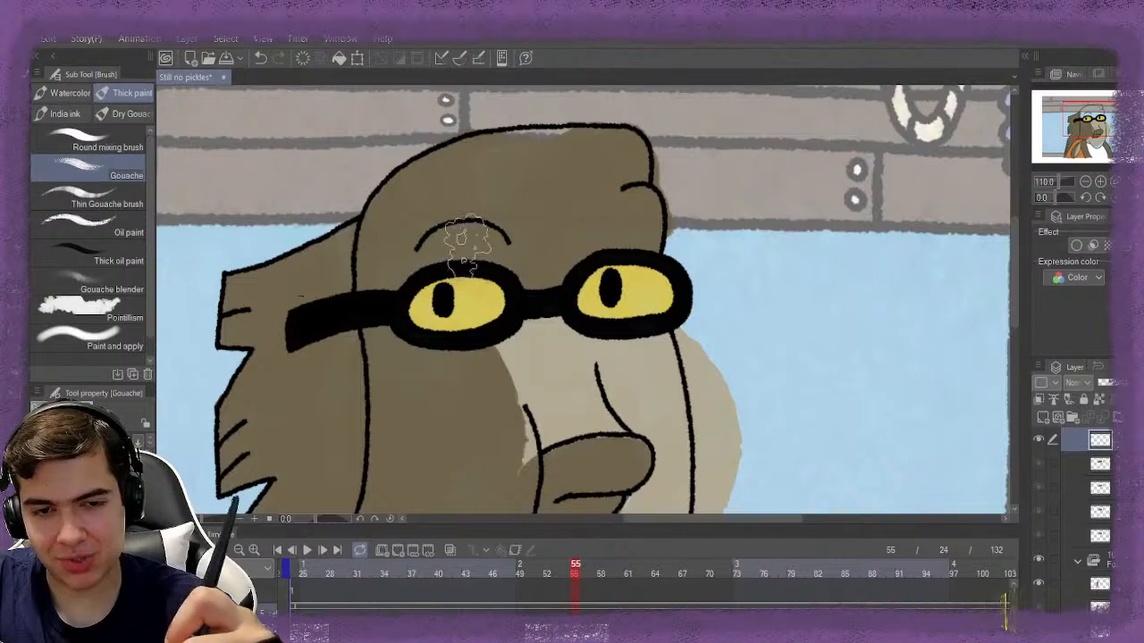
pyautogui.moveTo(464, 240)
pyautogui.mouseDown()
pyautogui.moveTo(536, 160)
pyautogui.moveTo(470, 214)
pyautogui.moveTo(498, 192)
pyautogui.moveTo(510, 196)
pyautogui.mouseUp()
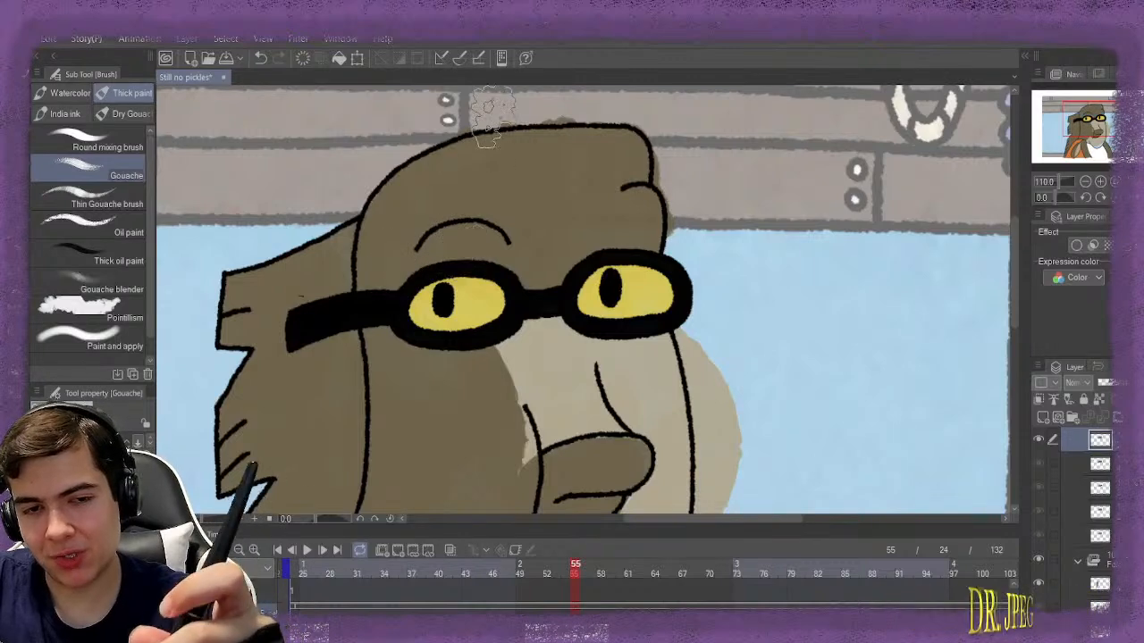
# Erase the brown overspill along the head's upper edge and forehead on frame 55 with the Hard eraser
pyautogui.press('e')
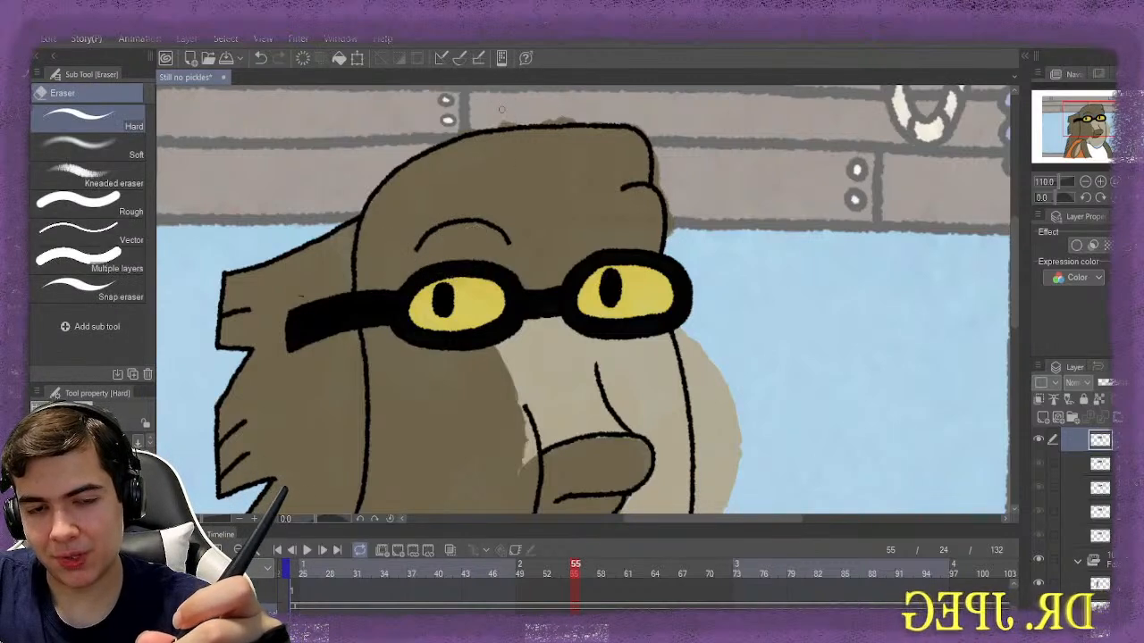
pyautogui.scroll(2, 501, 109)
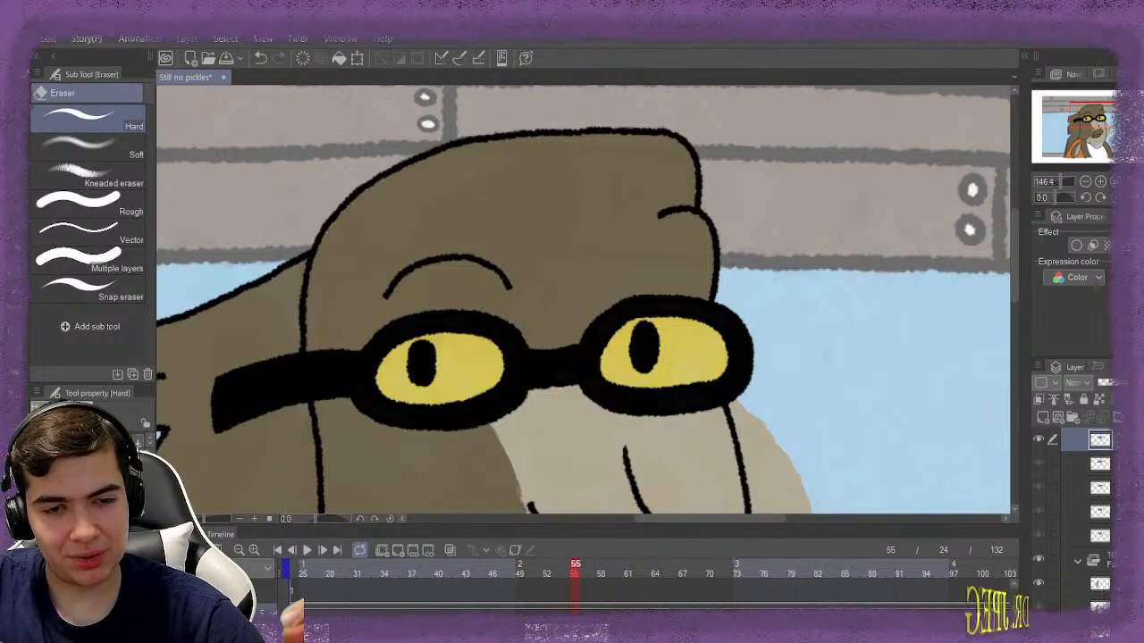
# Start a new empty colour cel on frame 56 and fill the head above the glasses with brown using the Gouache brush
pyautogui.press('b')
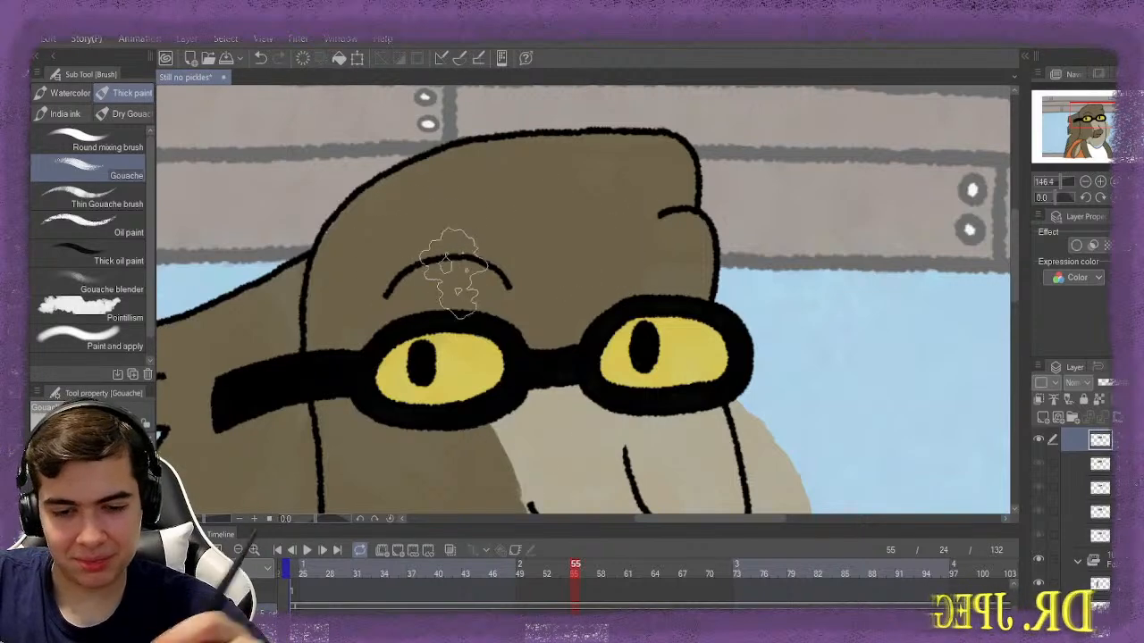
pyautogui.press('Right')
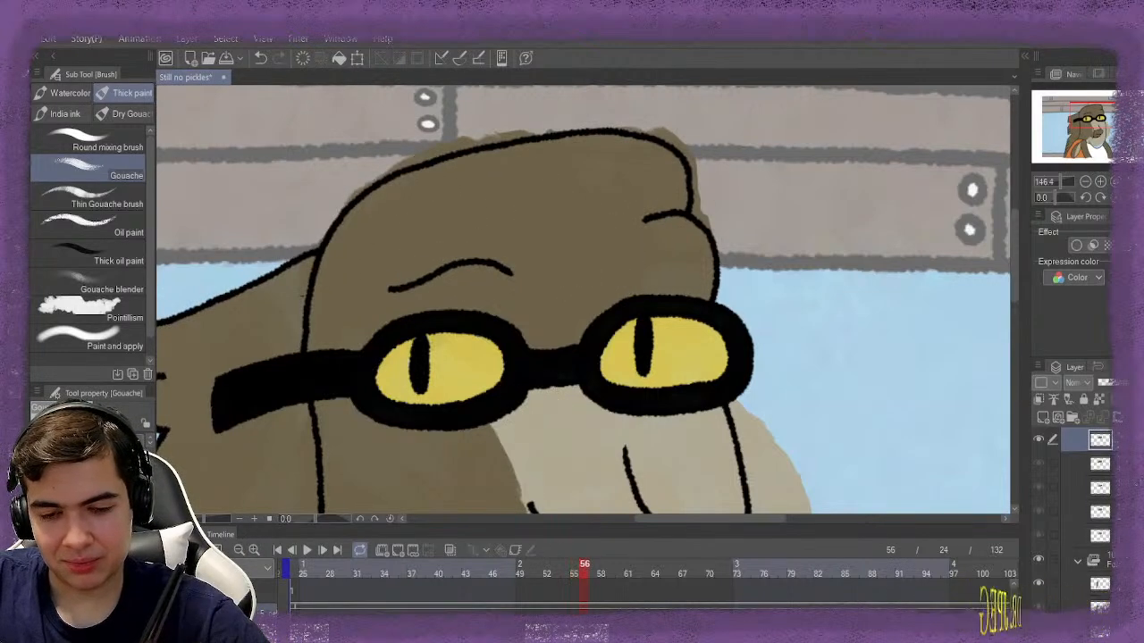
pyautogui.click(398, 551)
pyautogui.moveTo(391, 277)
pyautogui.mouseDown()
pyautogui.moveTo(362, 308)
pyautogui.moveTo(347, 304)
pyautogui.moveTo(360, 284)
pyautogui.moveTo(345, 312)
pyautogui.moveTo(351, 271)
pyautogui.moveTo(351, 300)
pyautogui.moveTo(376, 272)
pyautogui.moveTo(398, 291)
pyautogui.moveTo(427, 232)
pyautogui.moveTo(412, 286)
pyautogui.moveTo(472, 277)
pyautogui.moveTo(528, 231)
pyautogui.moveTo(535, 249)
pyautogui.moveTo(562, 190)
pyautogui.moveTo(560, 235)
pyautogui.moveTo(588, 167)
pyautogui.moveTo(582, 229)
pyautogui.moveTo(610, 179)
pyautogui.moveTo(588, 291)
pyautogui.moveTo(606, 228)
pyautogui.moveTo(614, 302)
pyautogui.moveTo(664, 256)
pyautogui.moveTo(662, 268)
pyautogui.moveTo(698, 261)
pyautogui.moveTo(658, 255)
pyautogui.mouseUp()
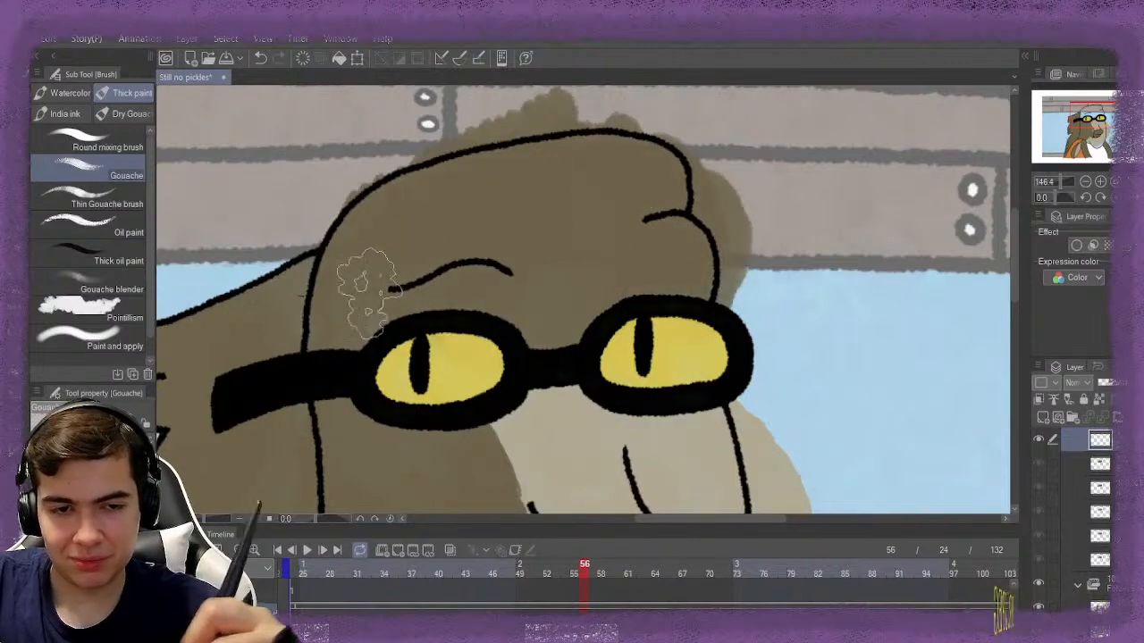
pyautogui.moveTo(347, 254); pyautogui.dragTo(375, 261)
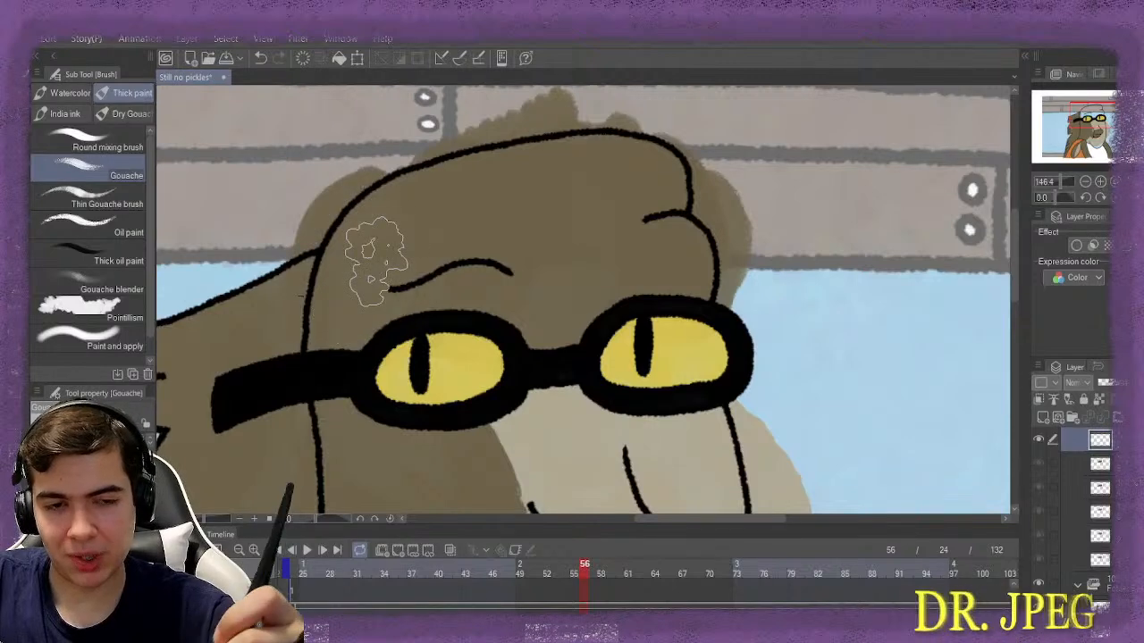
pyautogui.press('e')
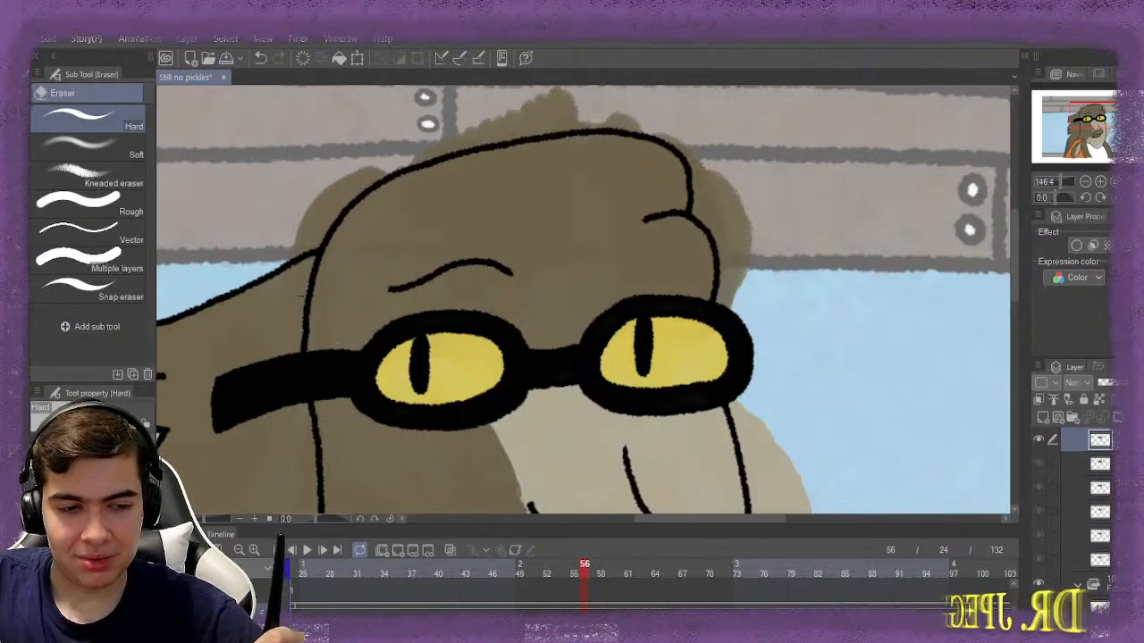
pyautogui.moveTo(290, 226)
pyautogui.mouseDown()
pyautogui.moveTo(394, 139)
pyautogui.moveTo(447, 122)
pyautogui.moveTo(659, 109)
pyautogui.mouseUp()
pyautogui.hotkey('ctrl', 'z')
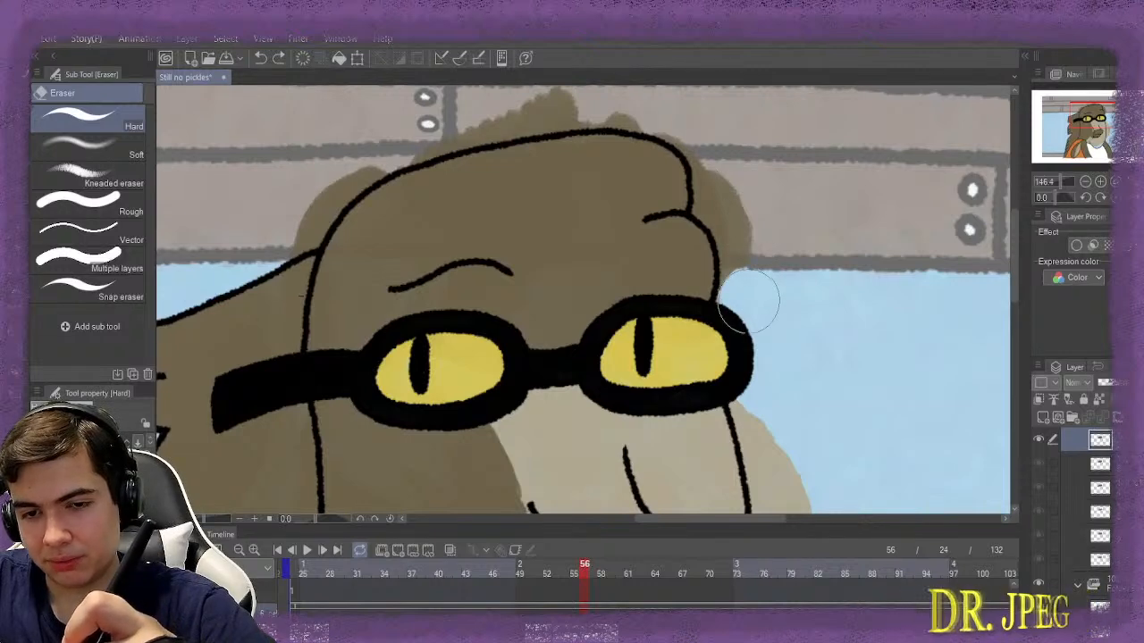
pyautogui.moveTo(758, 270); pyautogui.dragTo(738, 206)
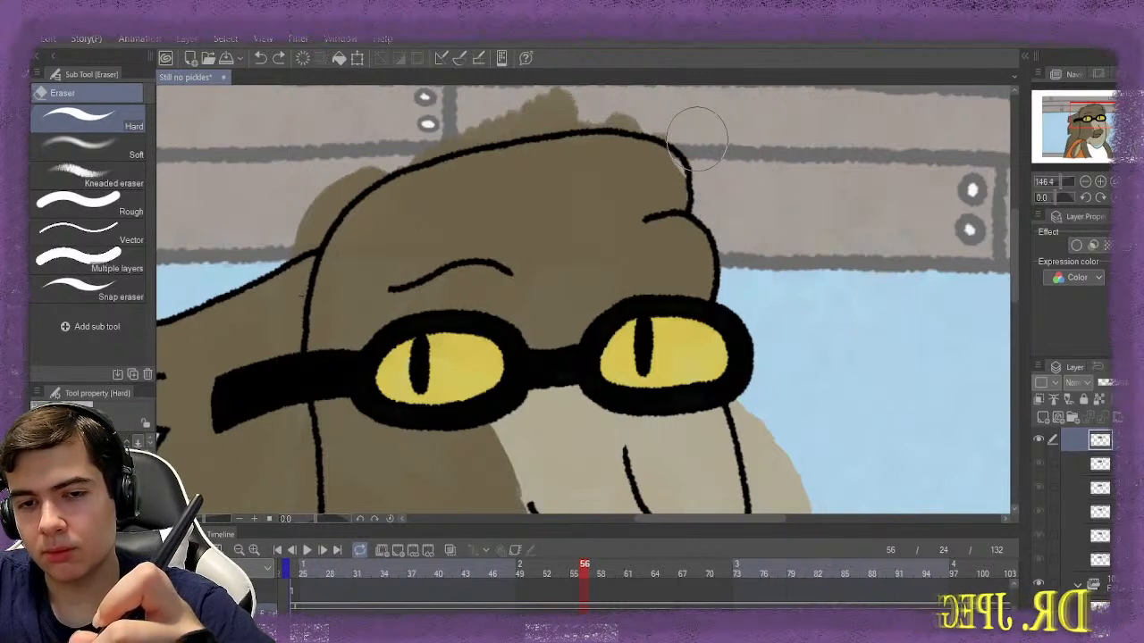
pyautogui.hotkey('ctrl', 'z')
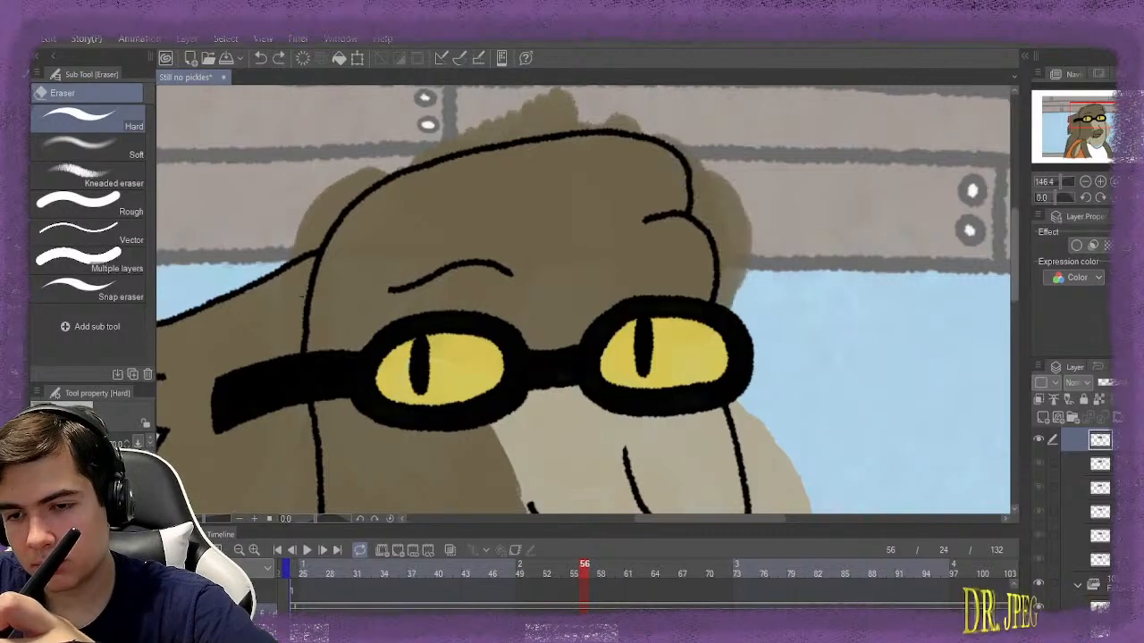
# Erase the large brown overspill above the crown and in front of the forehead bump on frame 56 with the Hard eraser
pyautogui.scroll(3, 480, 256)
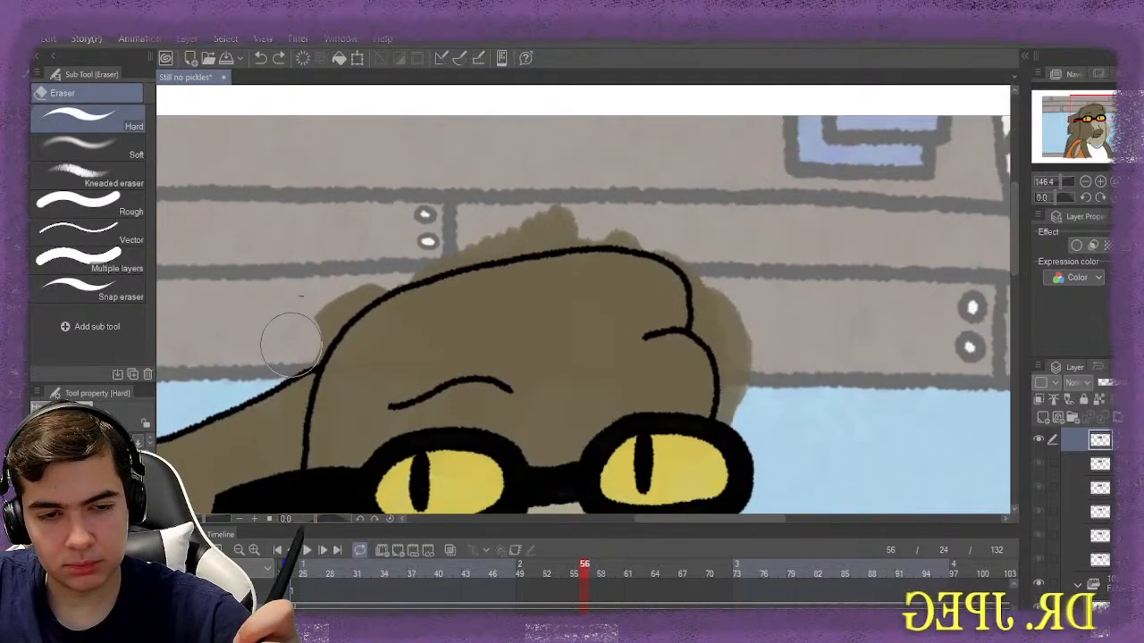
pyautogui.moveTo(491, 213); pyautogui.dragTo(661, 211)
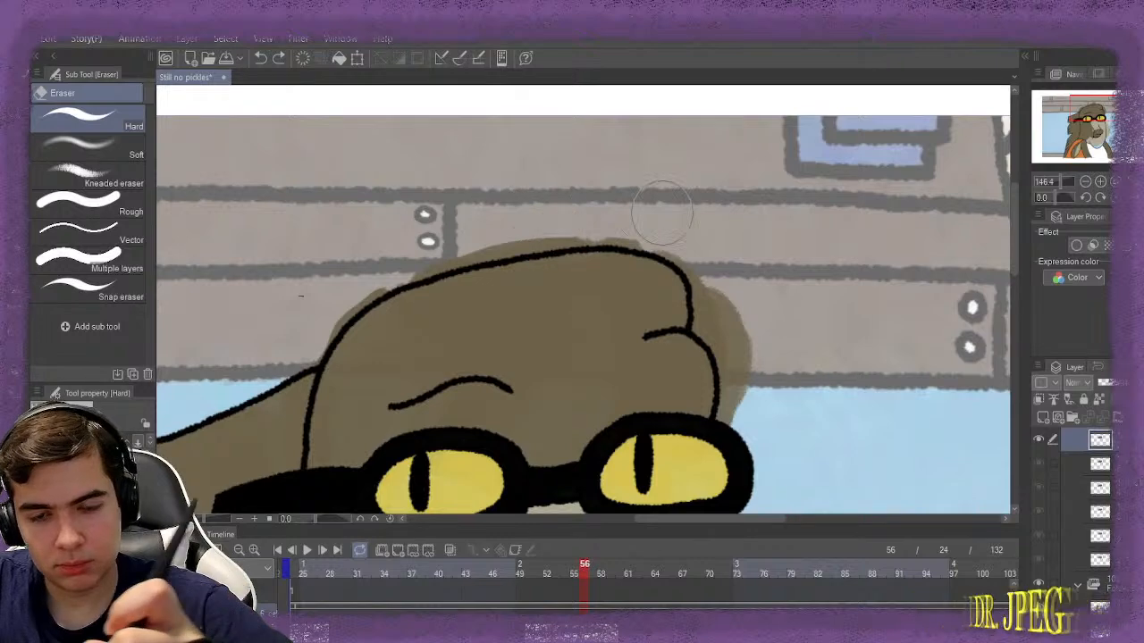
pyautogui.moveTo(759, 264)
pyautogui.mouseDown()
pyautogui.moveTo(722, 311)
pyautogui.moveTo(757, 369)
pyautogui.mouseUp()
pyautogui.scroll(2, 762, 416)
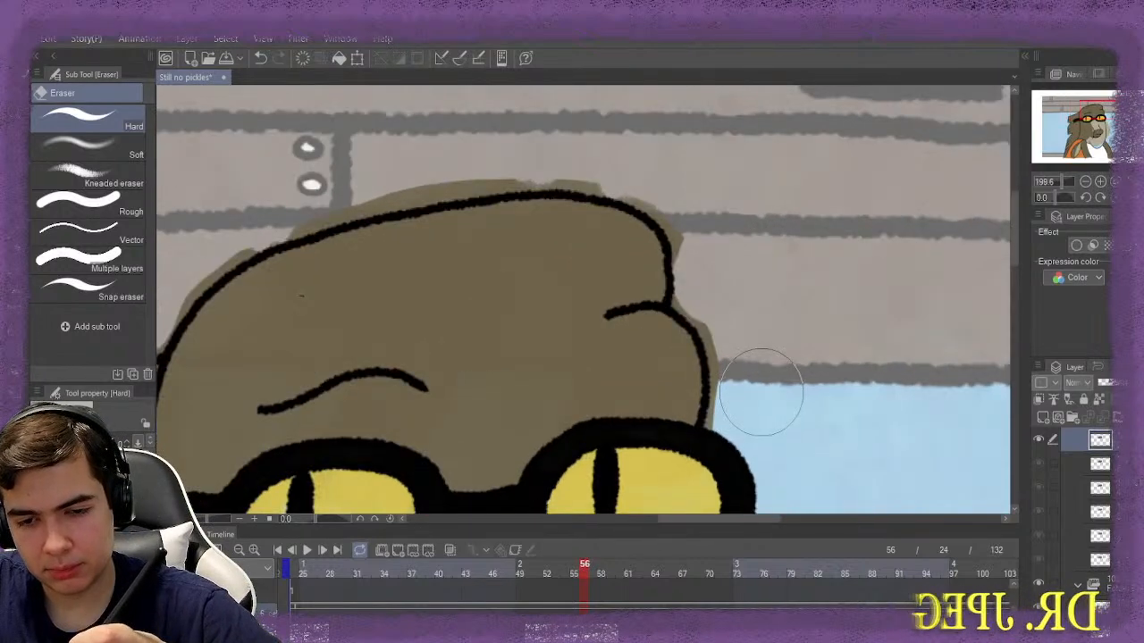
pyautogui.moveTo(749, 392)
pyautogui.mouseDown()
pyautogui.moveTo(753, 329)
pyautogui.moveTo(724, 266)
pyautogui.moveTo(760, 251)
pyautogui.mouseUp()
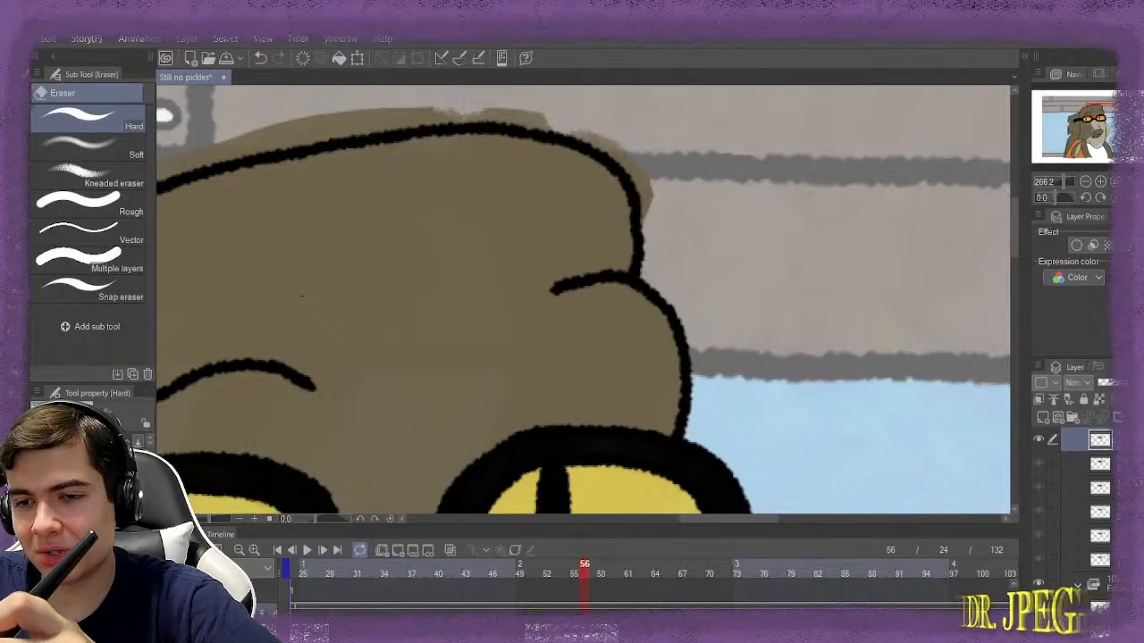
# Erase the thin brown strip remaining along the head's upper and back outline on frame 56
pyautogui.scroll(9, 301, 295)
pyautogui.scroll(-1, 302, 296)
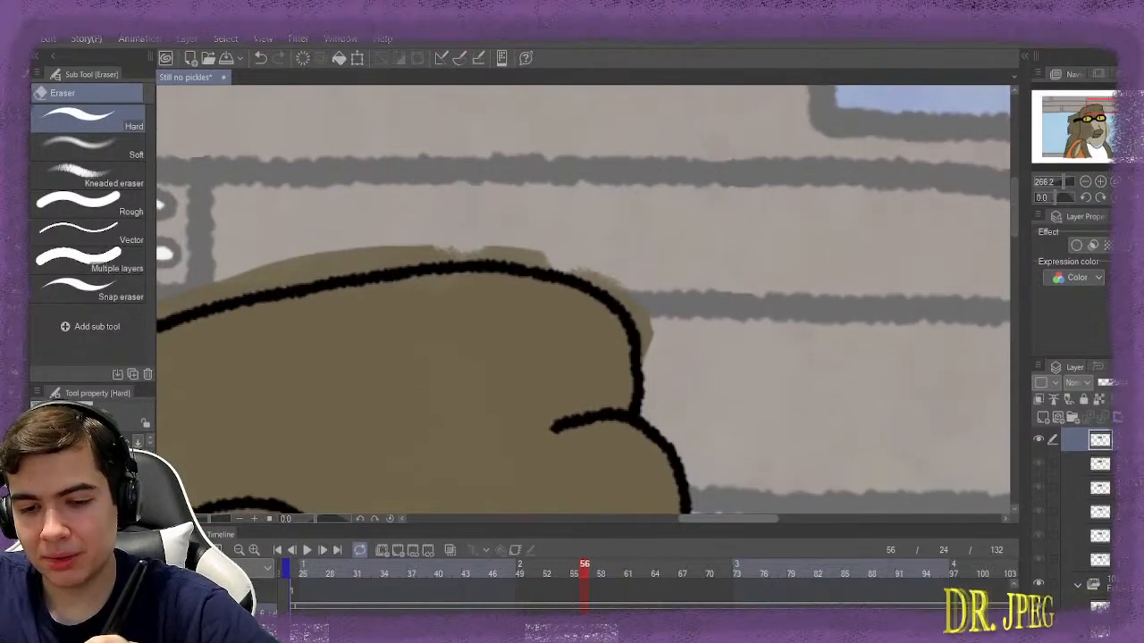
pyautogui.moveTo(728, 518); pyautogui.dragTo(699, 518)
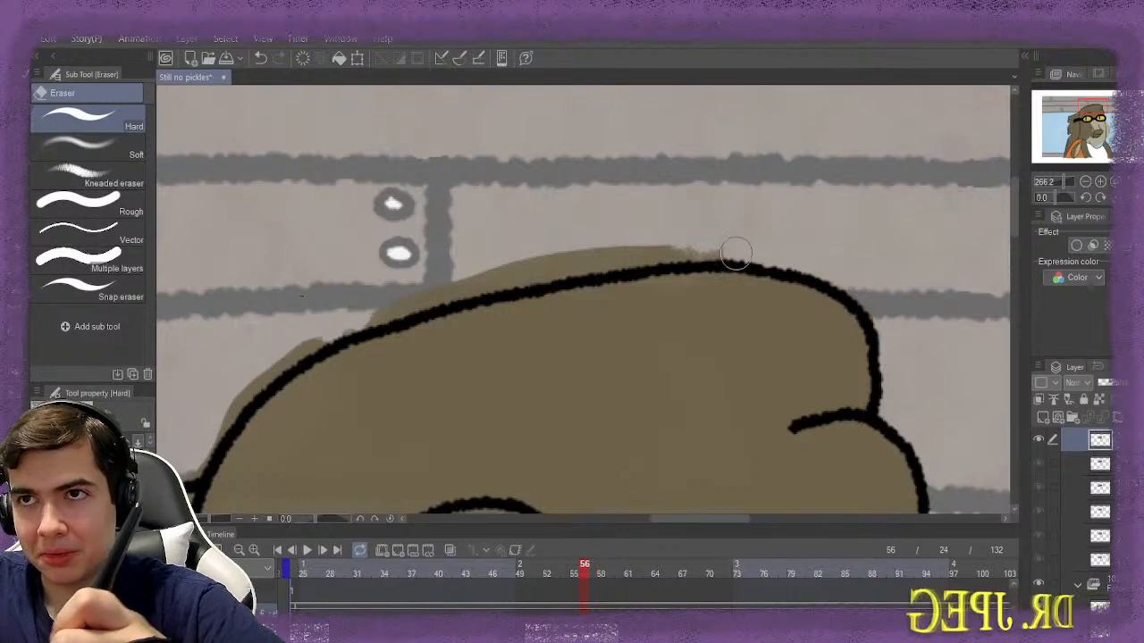
pyautogui.moveTo(702, 254); pyautogui.dragTo(506, 273)
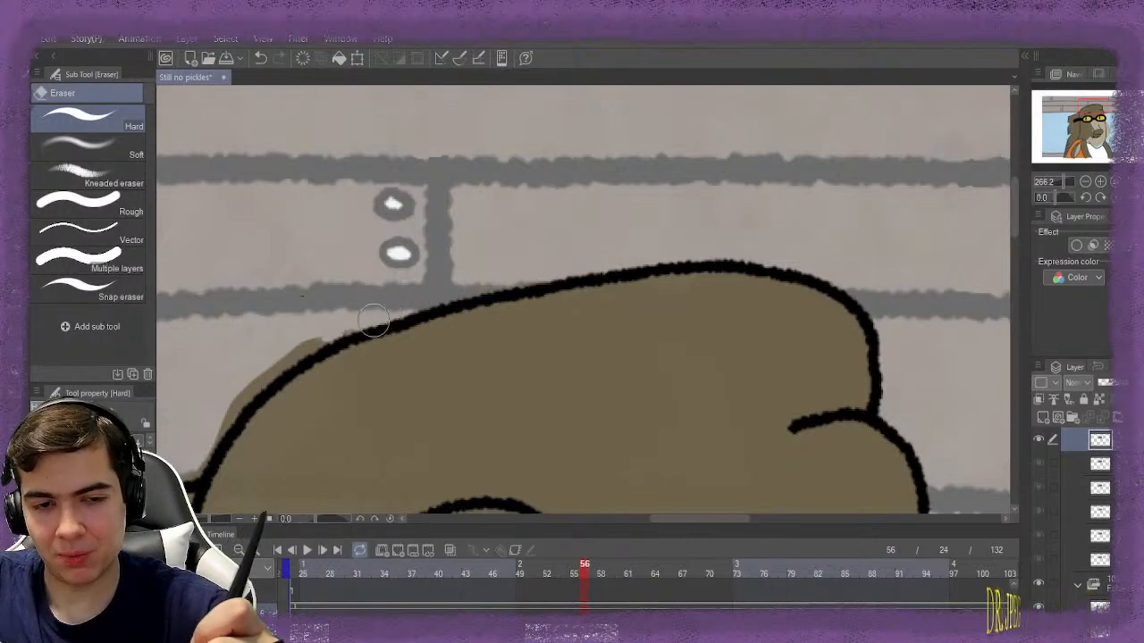
pyautogui.moveTo(373, 320); pyautogui.dragTo(271, 376)
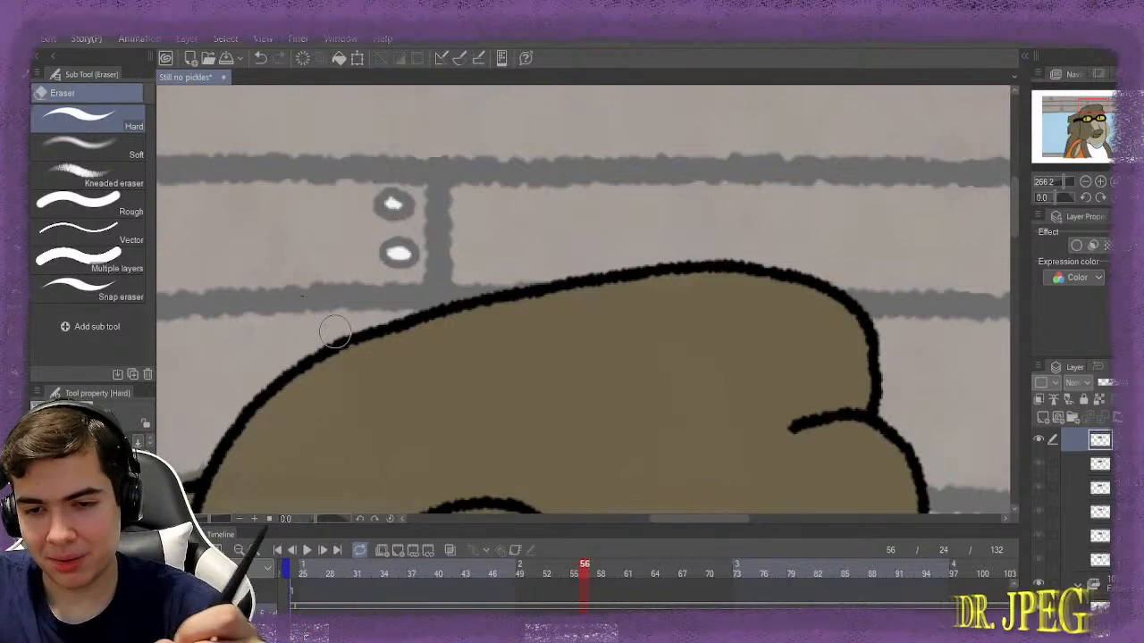
# Start a new empty colour cel on frame 57 and paint the head above the glasses brown with the Gouache brush
pyautogui.scroll(-2, 554, 309)
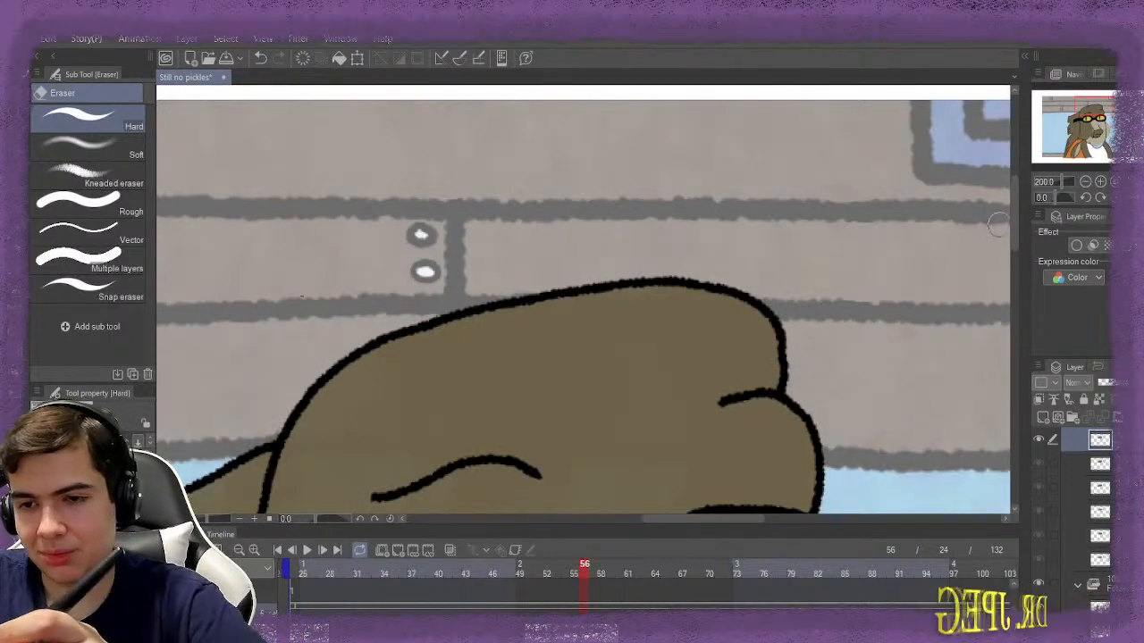
pyautogui.scroll(-5, 991, 234)
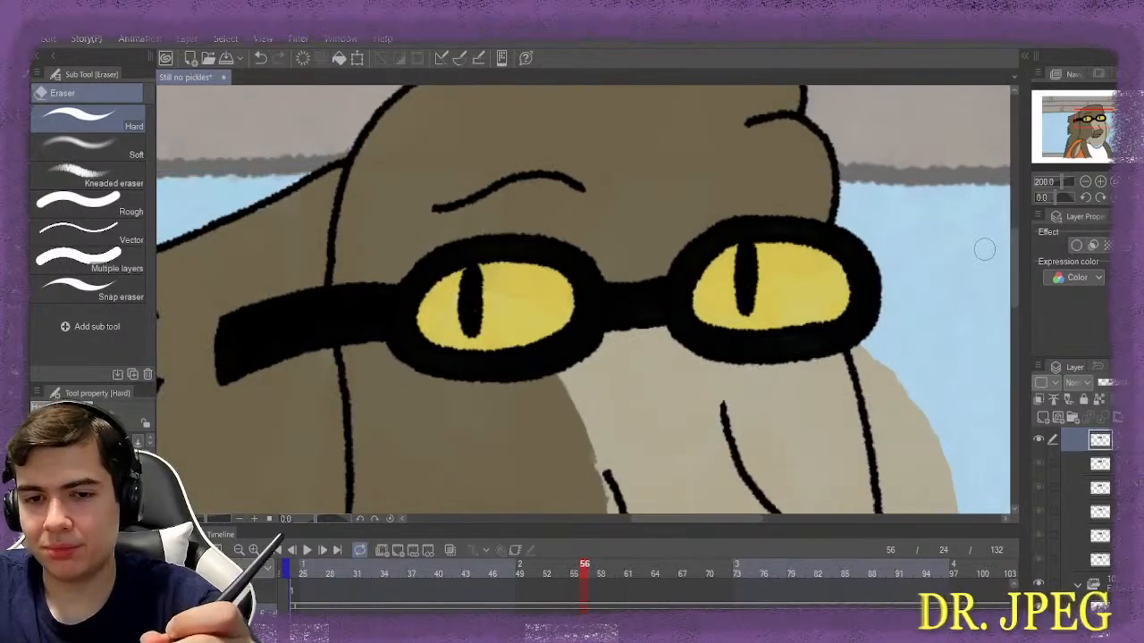
pyautogui.scroll(-2, 984, 250)
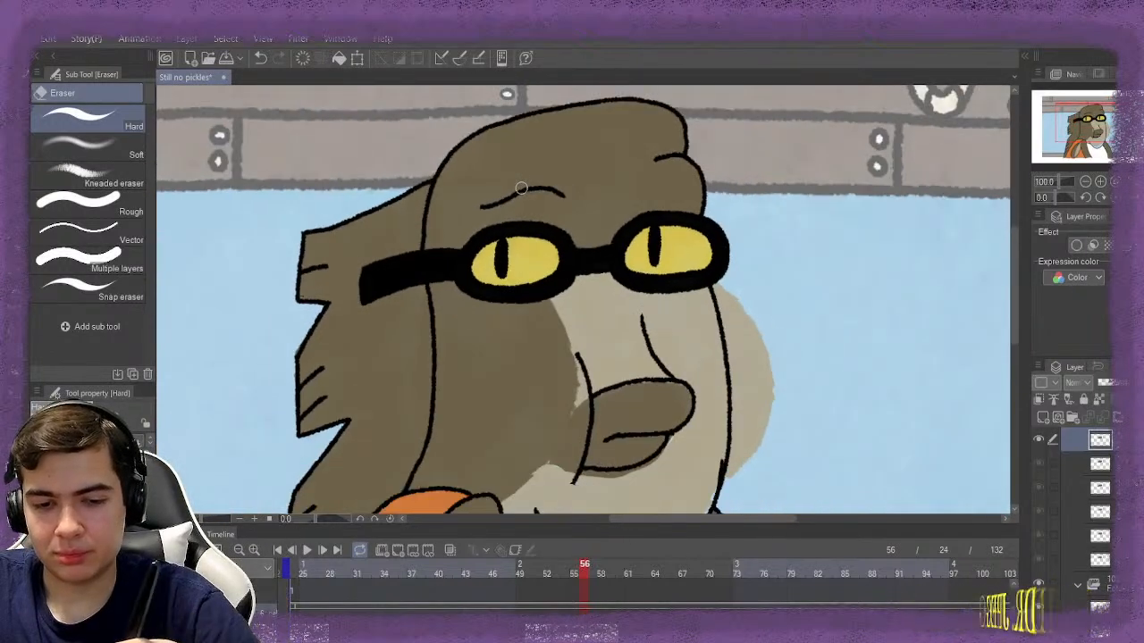
pyautogui.press('Right')
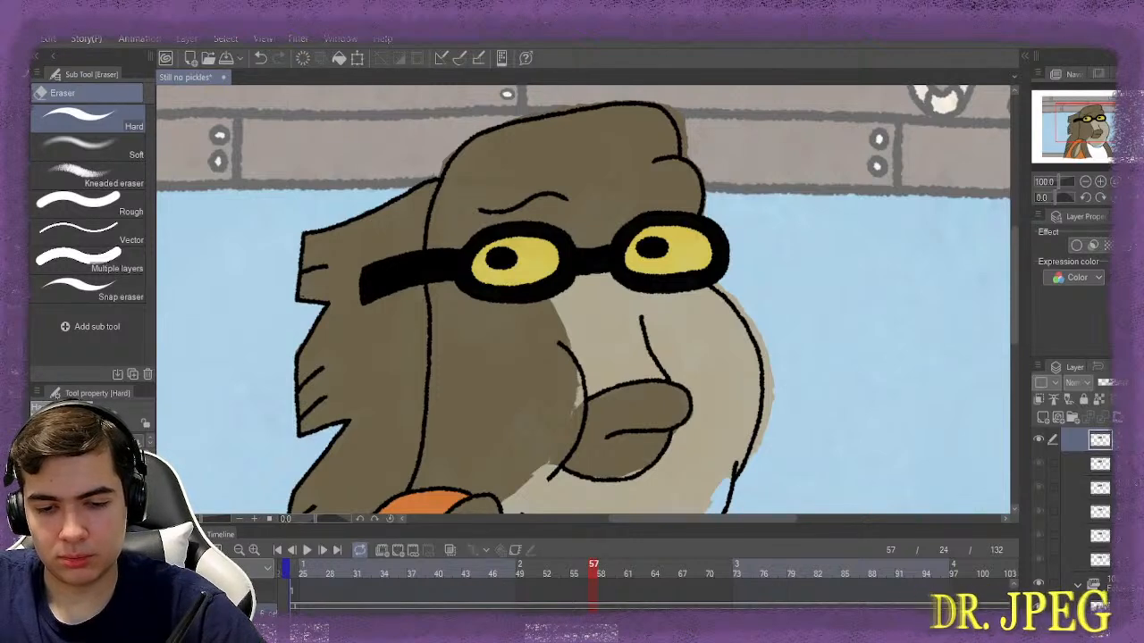
pyautogui.hotkey('ctrl', 'z')
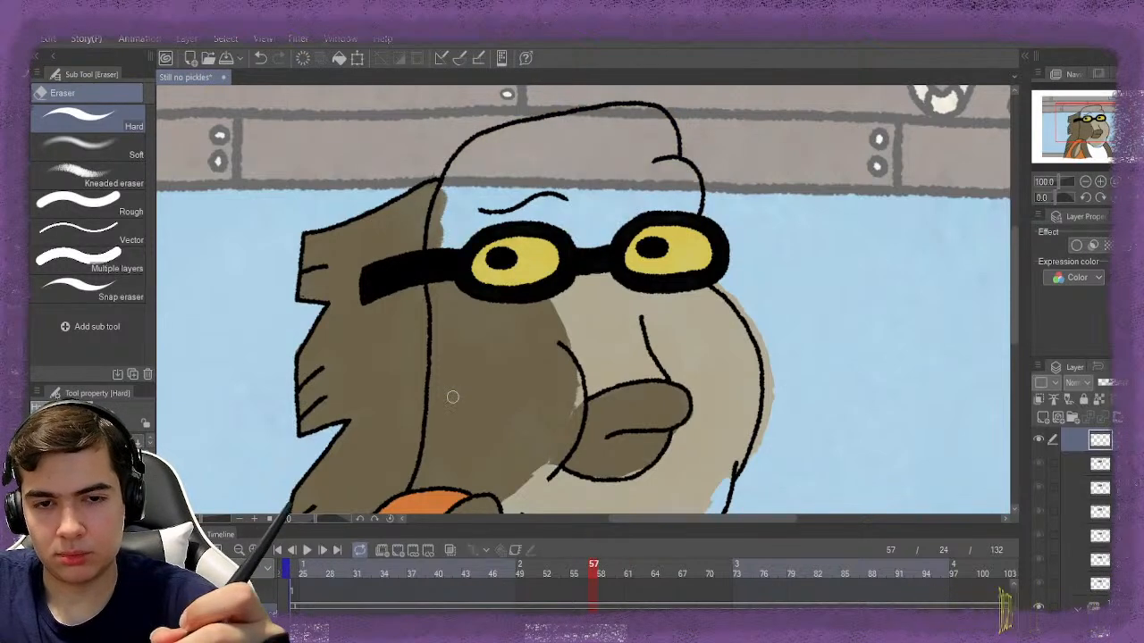
pyautogui.press('b')
pyautogui.scroll(3, 513, 175)
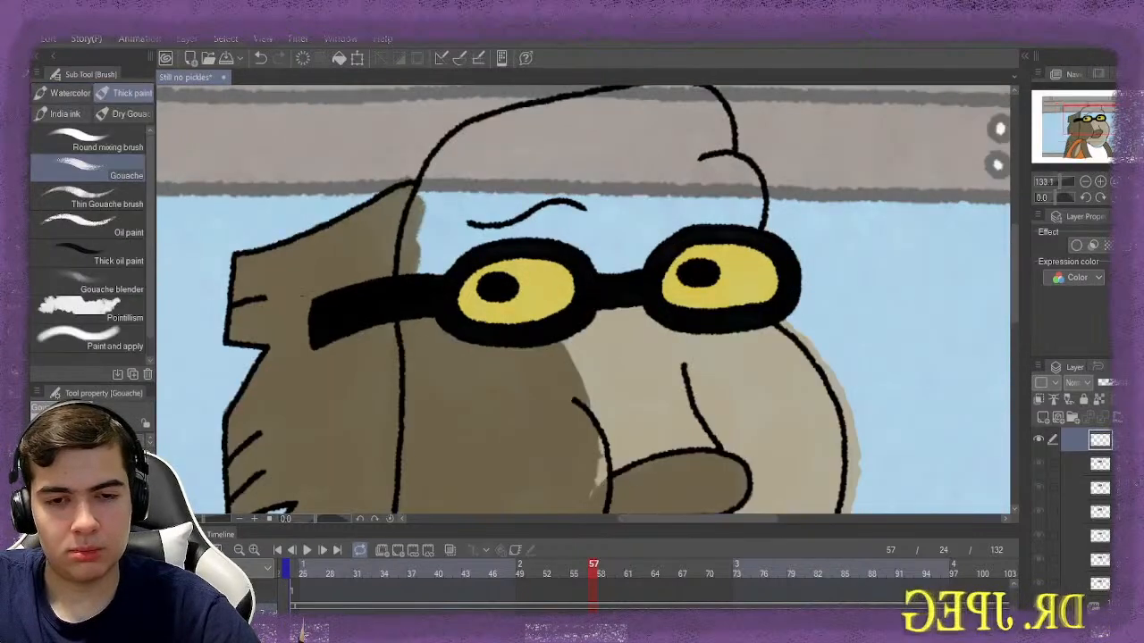
pyautogui.moveTo(502, 159)
pyautogui.mouseDown()
pyautogui.moveTo(490, 197)
pyautogui.moveTo(511, 187)
pyautogui.moveTo(522, 207)
pyautogui.moveTo(504, 235)
pyautogui.moveTo(429, 255)
pyautogui.moveTo(448, 201)
pyautogui.moveTo(463, 200)
pyautogui.moveTo(450, 218)
pyautogui.moveTo(447, 190)
pyautogui.moveTo(448, 213)
pyautogui.moveTo(479, 198)
pyautogui.moveTo(482, 231)
pyautogui.moveTo(450, 203)
pyautogui.moveTo(490, 157)
pyautogui.moveTo(500, 199)
pyautogui.moveTo(529, 220)
pyautogui.moveTo(568, 216)
pyautogui.moveTo(544, 225)
pyautogui.moveTo(571, 217)
pyautogui.moveTo(568, 174)
pyautogui.moveTo(589, 150)
pyautogui.moveTo(610, 151)
pyautogui.moveTo(656, 190)
pyautogui.moveTo(643, 228)
pyautogui.moveTo(626, 213)
pyautogui.moveTo(656, 132)
pyautogui.moveTo(676, 137)
pyautogui.moveTo(607, 134)
pyautogui.moveTo(755, 183)
pyautogui.moveTo(733, 179)
pyautogui.moveTo(728, 134)
pyautogui.moveTo(696, 165)
pyautogui.moveTo(711, 187)
pyautogui.moveTo(676, 196)
pyautogui.moveTo(527, 178)
pyautogui.mouseUp()
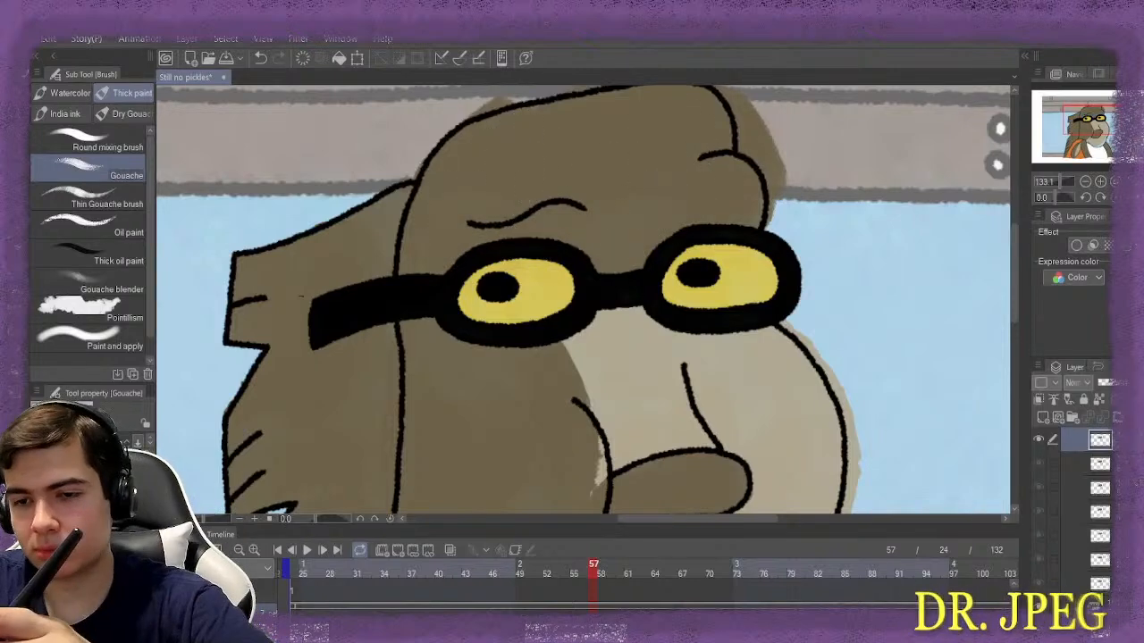
# Erase the brown overspill along the head's upper edge and forehead on frame 57 with the Hard eraser
pyautogui.scroll(5, 661, 195)
pyautogui.press('e')
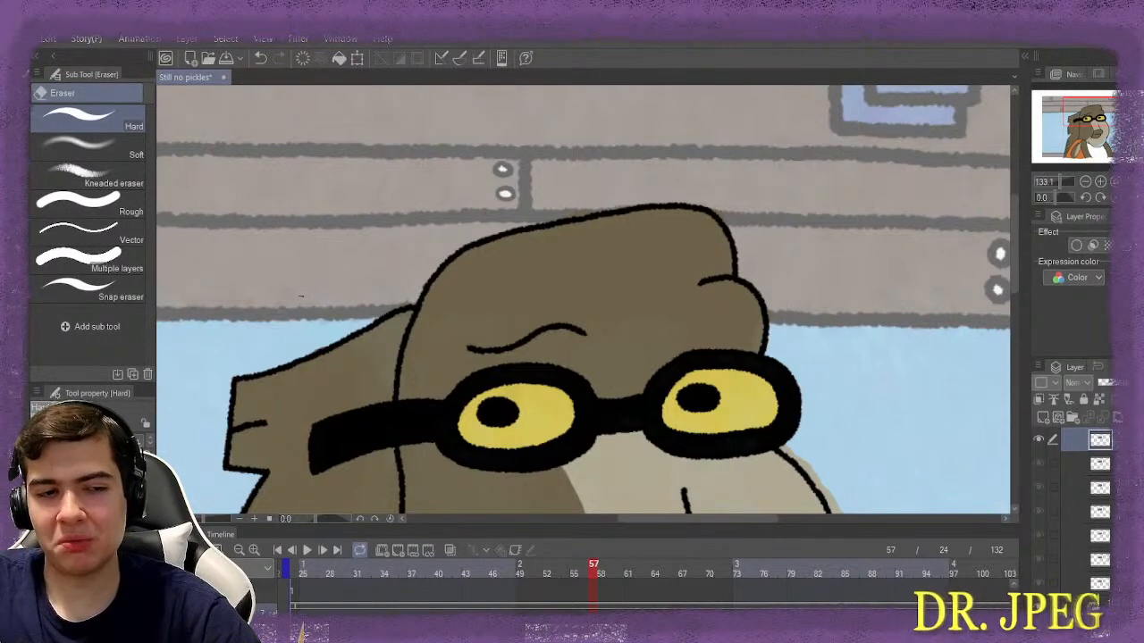
pyautogui.press('b')
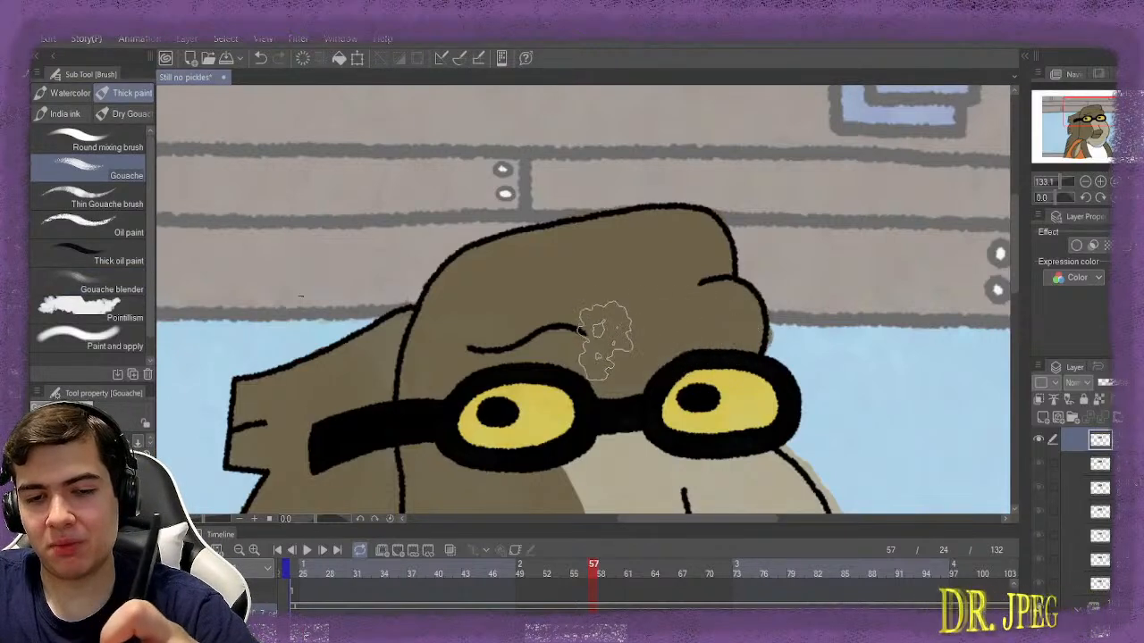
pyautogui.scroll(1, 741, 319)
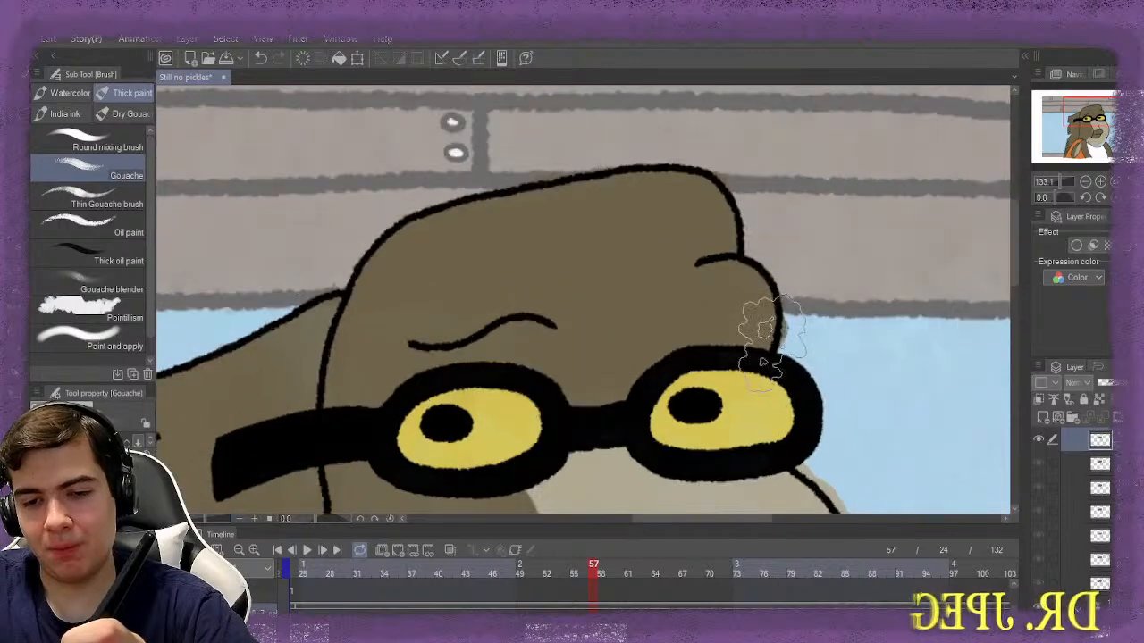
pyautogui.press('e')
pyautogui.scroll(1, 795, 310)
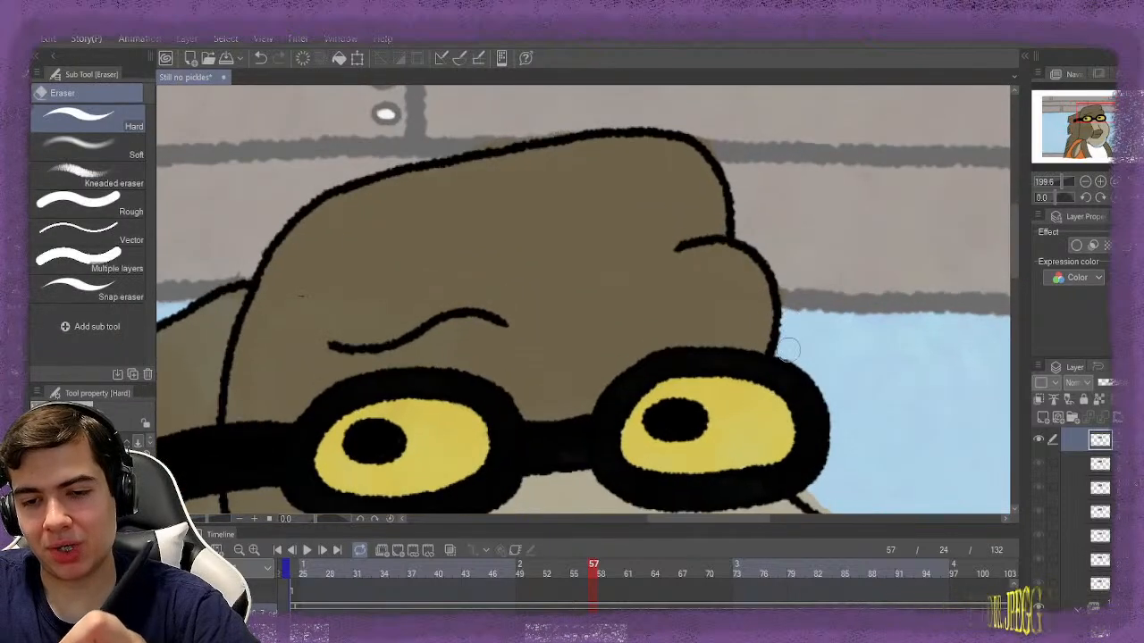
# Fill the small gap inside the forehead bump with brown Gouache on frame 57 and erase the excess outside the outline
pyautogui.scroll(-1, 744, 285)
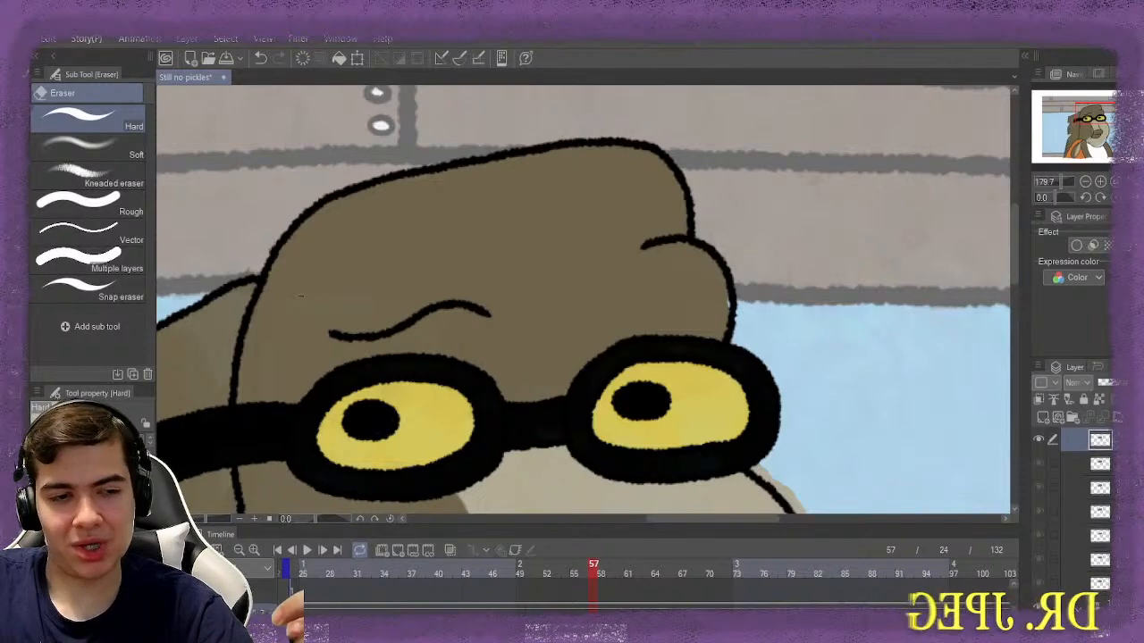
pyautogui.press('b')
pyautogui.moveTo(696, 274)
pyautogui.mouseDown()
pyautogui.moveTo(719, 299)
pyautogui.moveTo(668, 286)
pyautogui.mouseUp()
pyautogui.press('e')
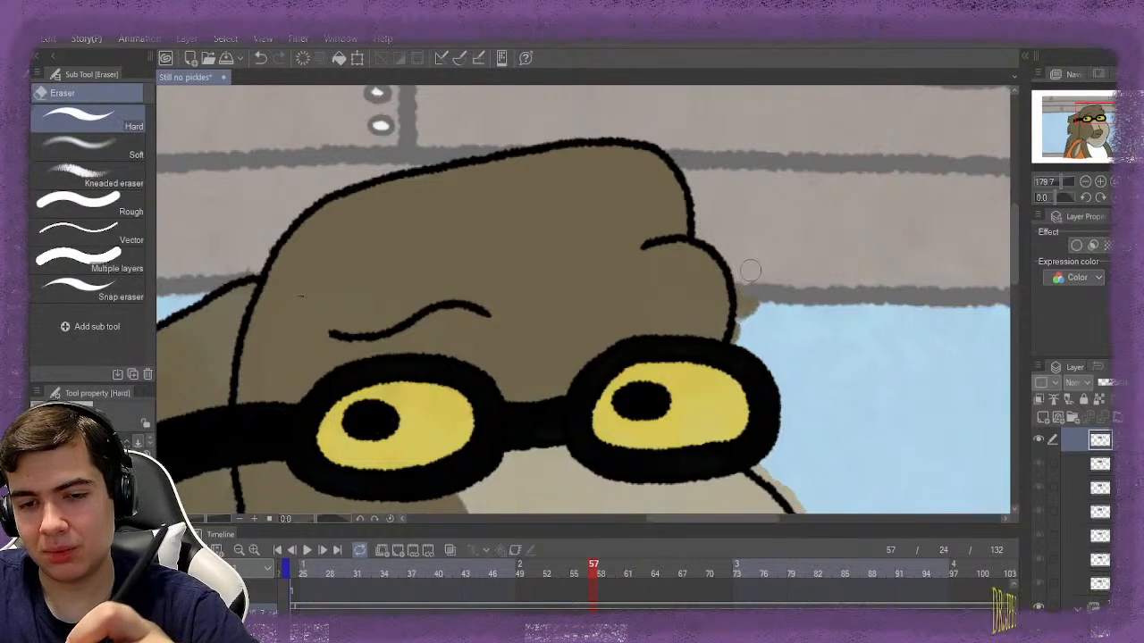
pyautogui.scroll(-3, 500, 411)
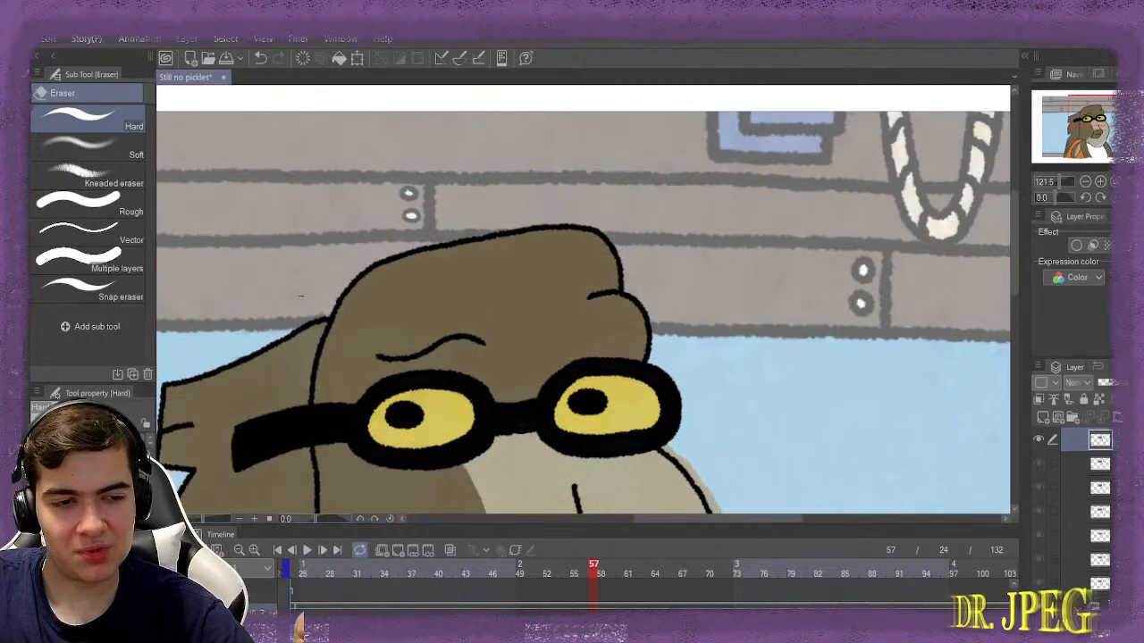
# Check the head colour on the frames after 57, play back the animation, and stop it at frame 65
pyautogui.press('b')
pyautogui.press('.')
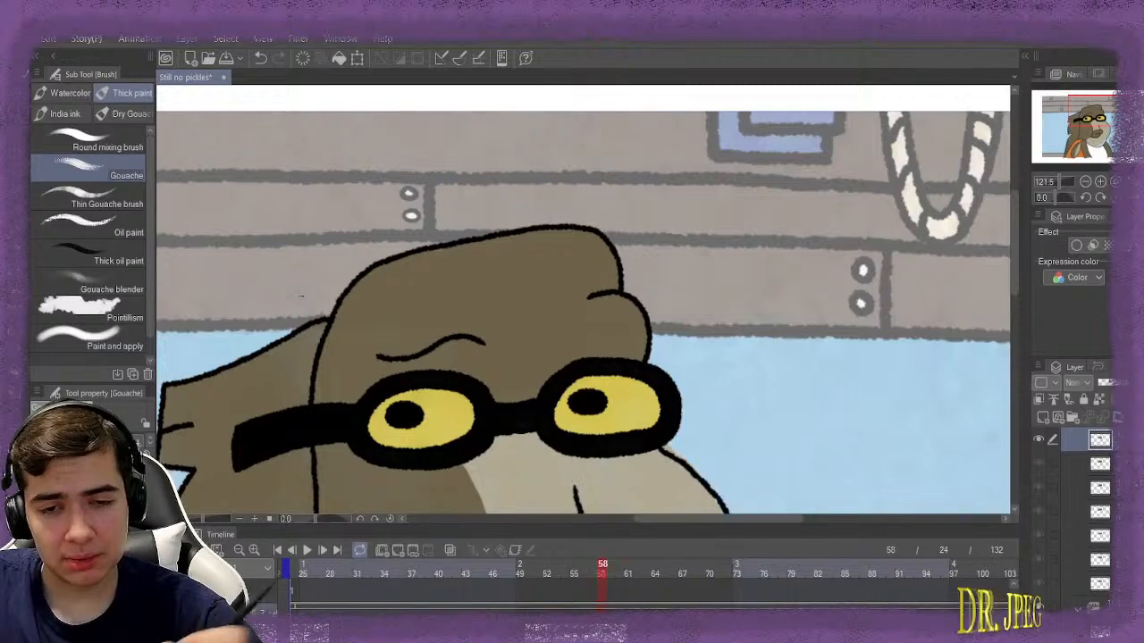
pyautogui.press('.')
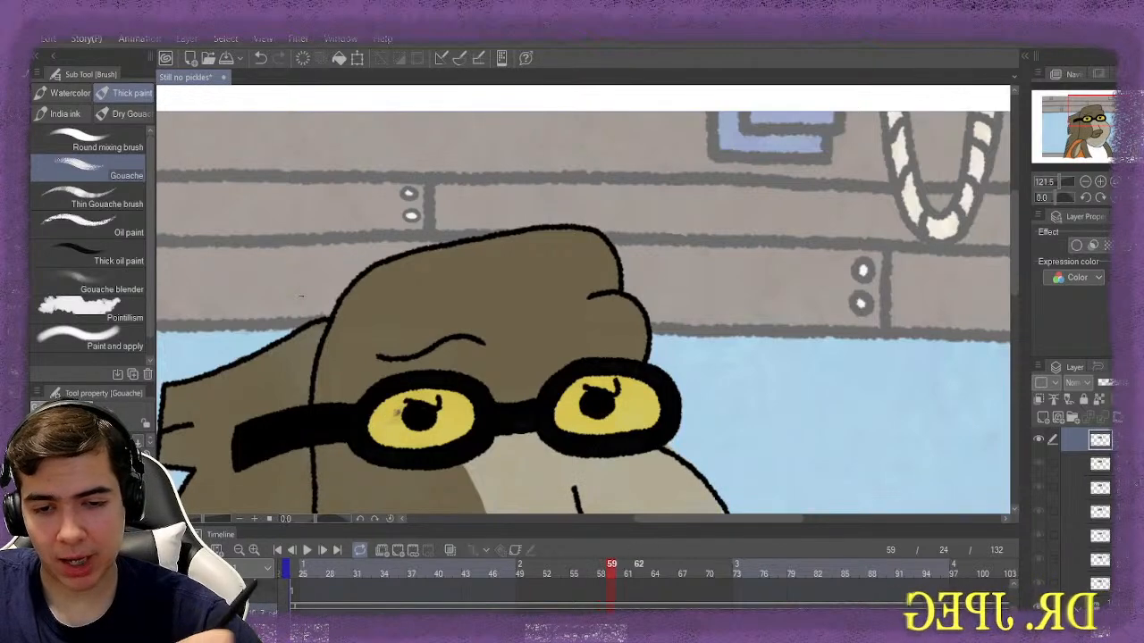
pyautogui.press('.')
pyautogui.press('Return')
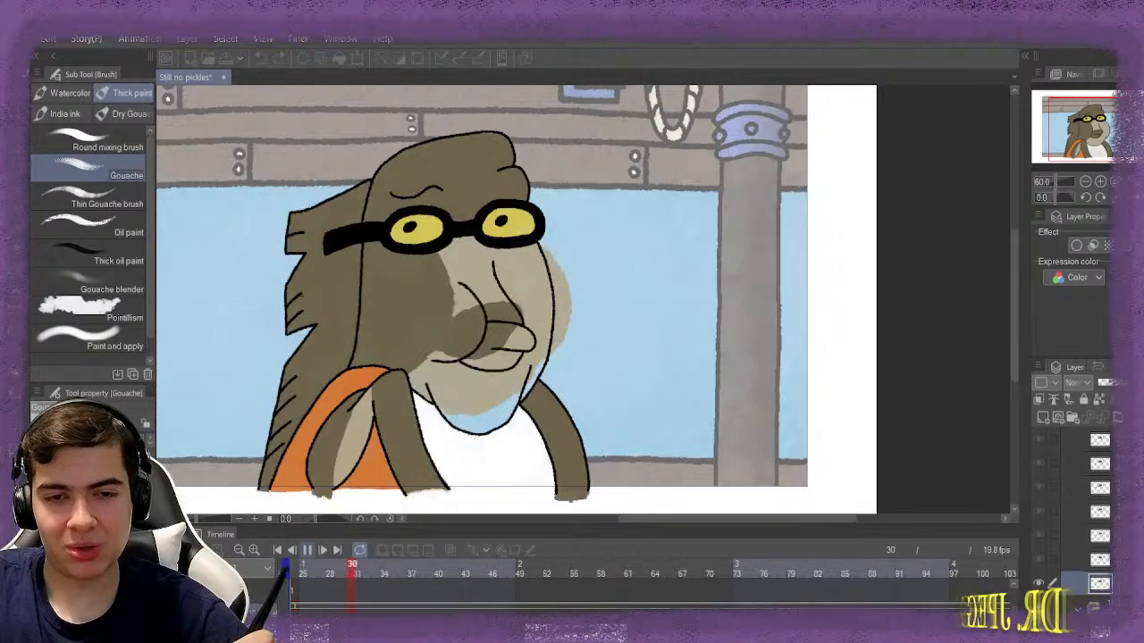
pyautogui.press('Return')
pyautogui.press('Return')
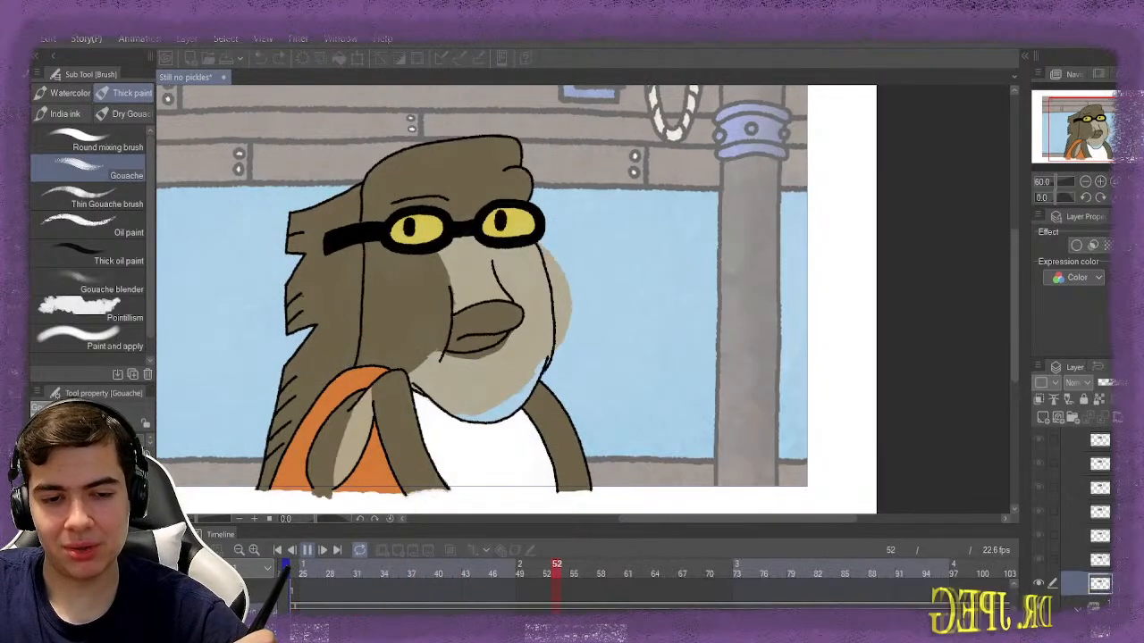
pyautogui.press('Return')
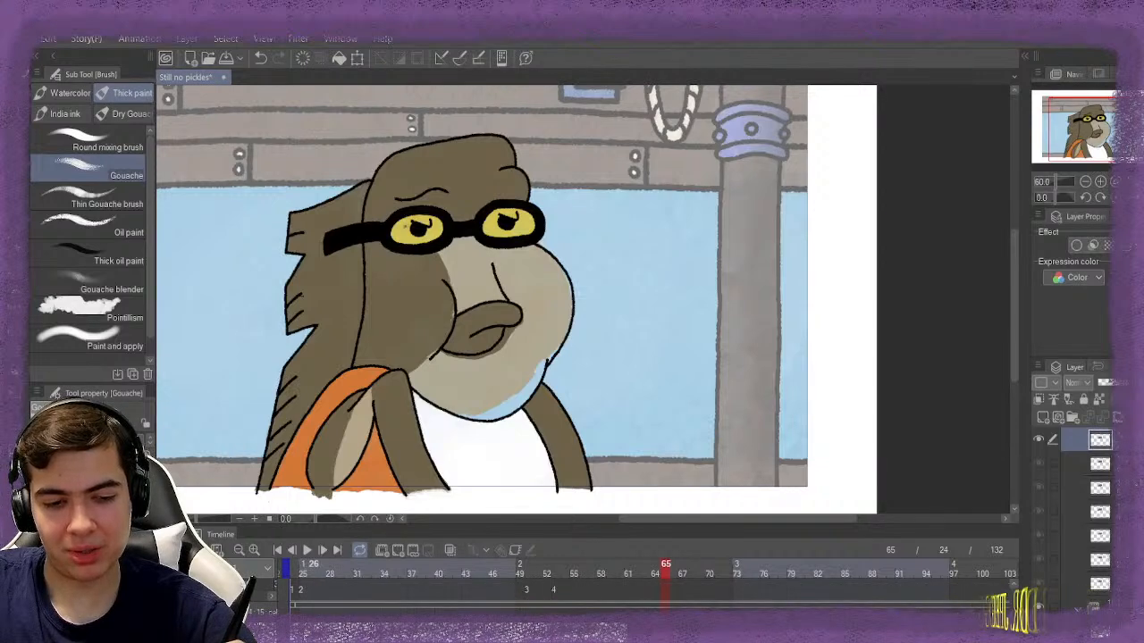
# Find the beige face colour track in the timeline and compare the face colour on frames 24 and 25
pyautogui.scroll(-5, 650, 595)
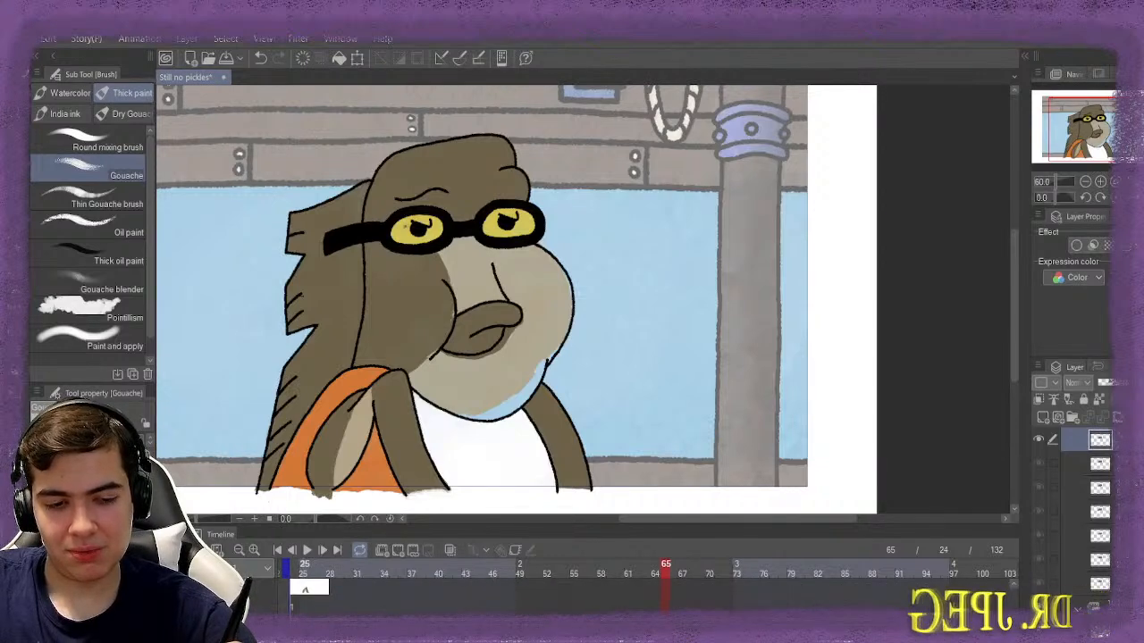
pyautogui.scroll(-2, 651, 595)
pyautogui.scroll(-2, 600, 595)
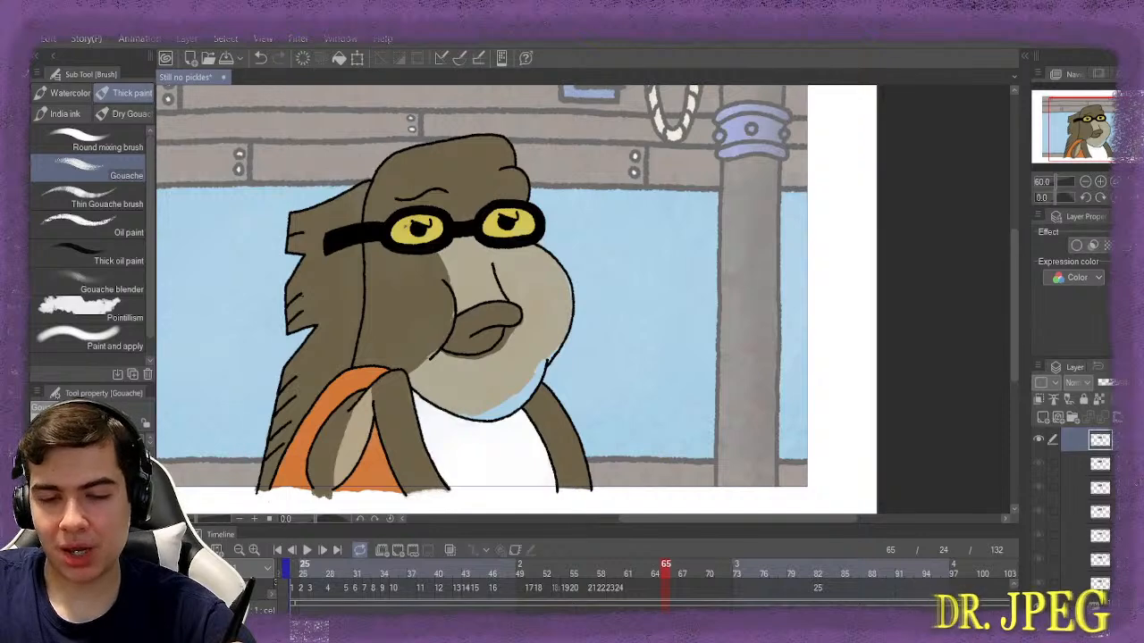
pyautogui.scroll(-4, 600, 595)
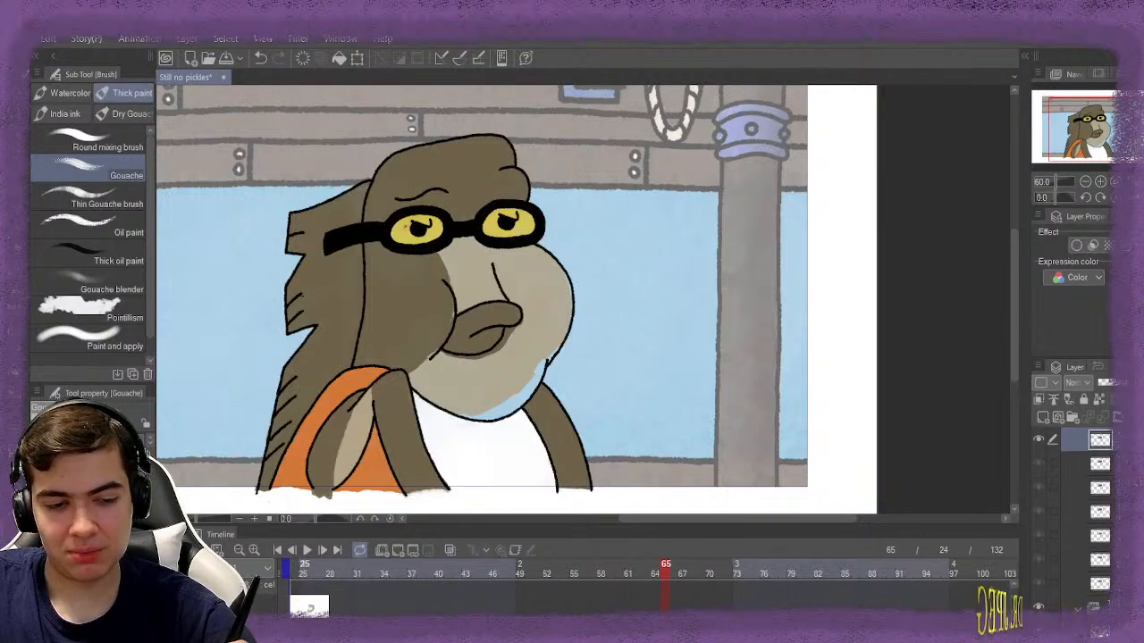
pyautogui.scroll(-1, 600, 595)
pyautogui.scroll(-3, 601, 595)
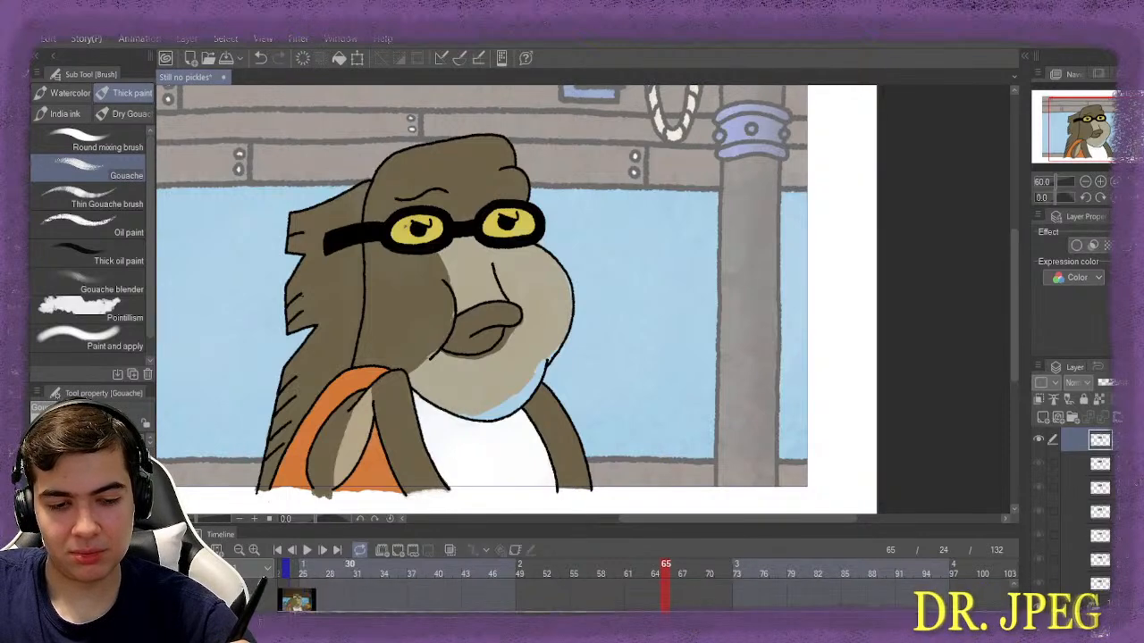
pyautogui.scroll(3, 600, 595)
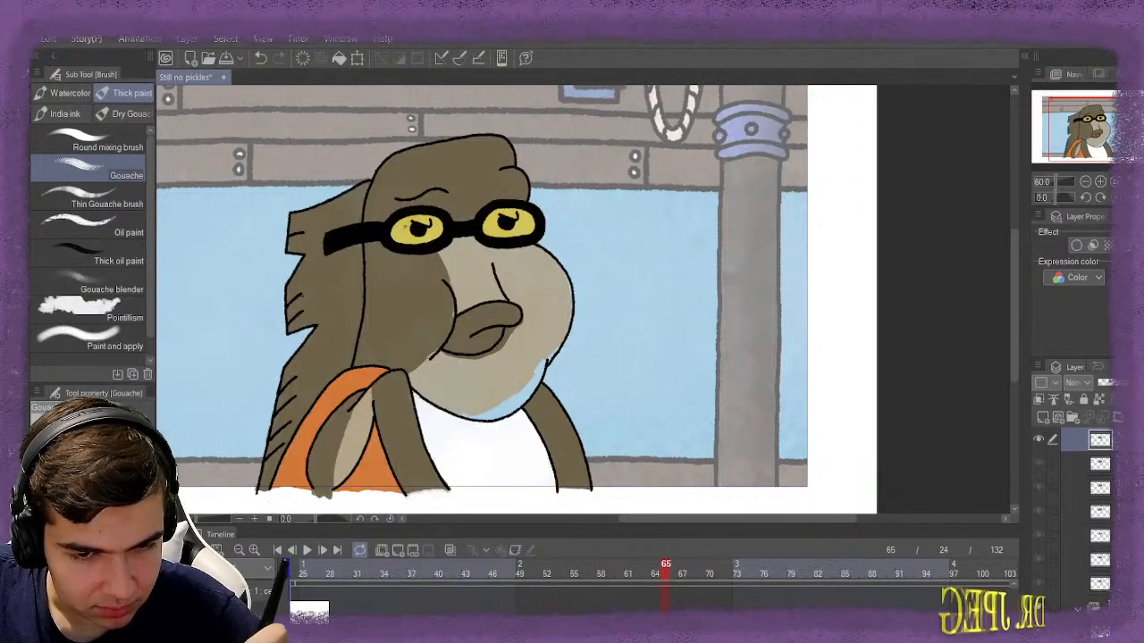
pyautogui.hotkey('ctrl', 'z')
pyautogui.hotkey('ctrl', 'y')
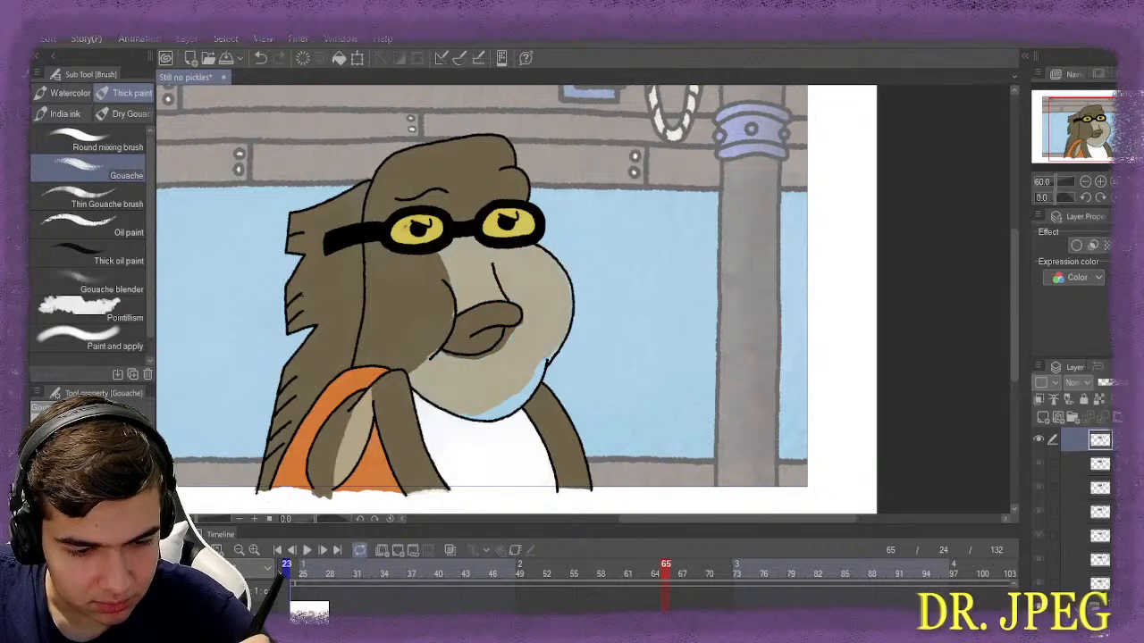
pyautogui.click(304, 568)
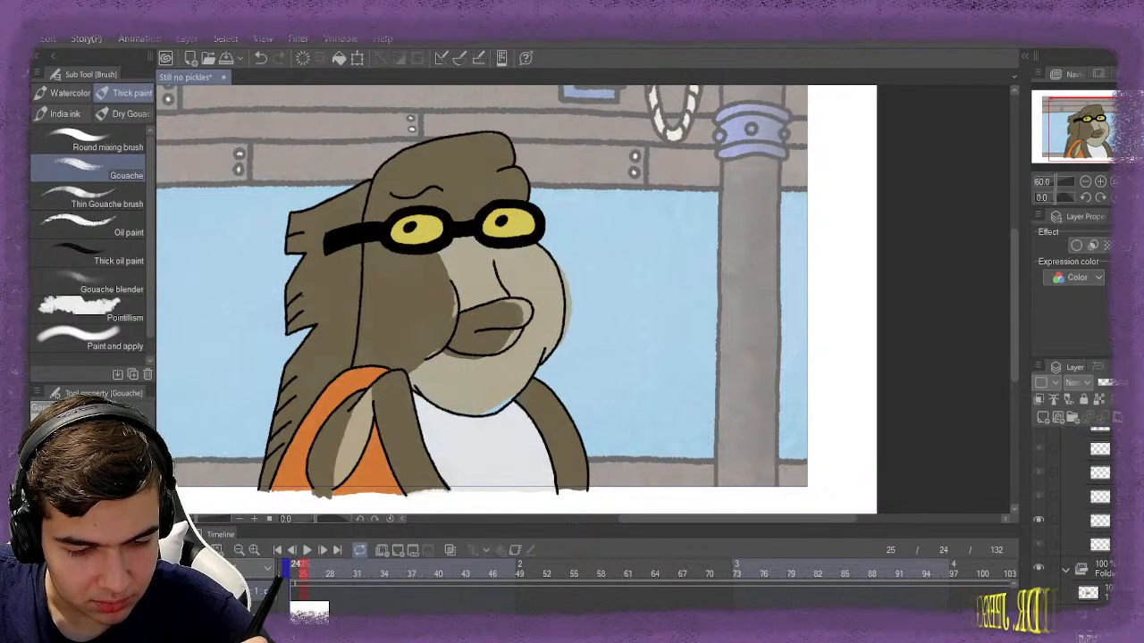
pyautogui.click(295, 568)
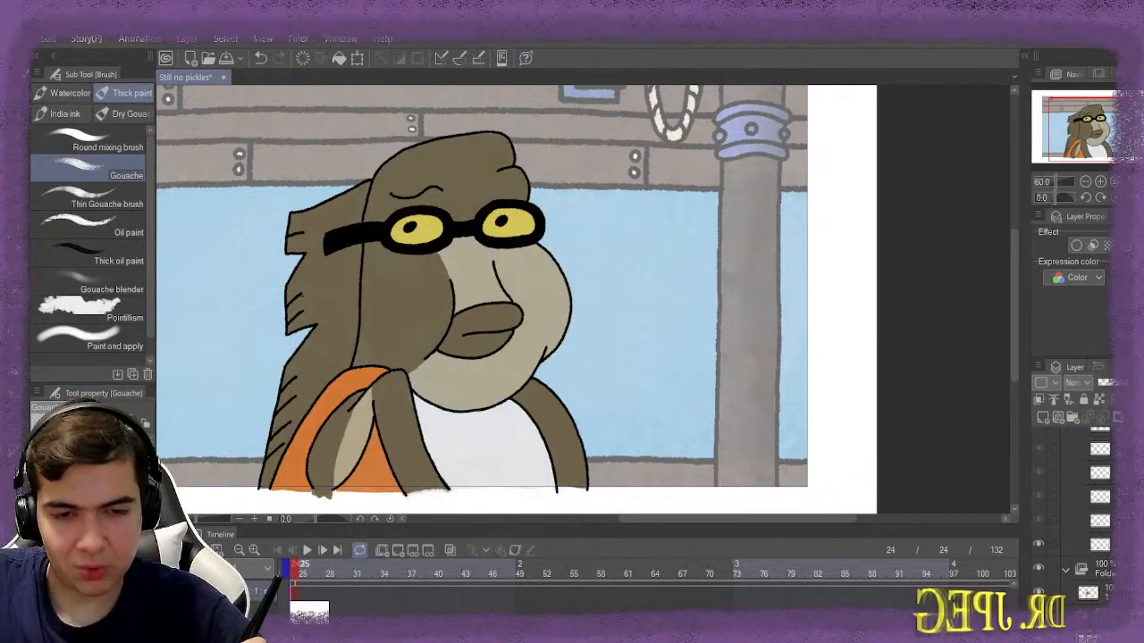
pyautogui.scroll(1, 599, 594)
pyautogui.scroll(-1, 598, 594)
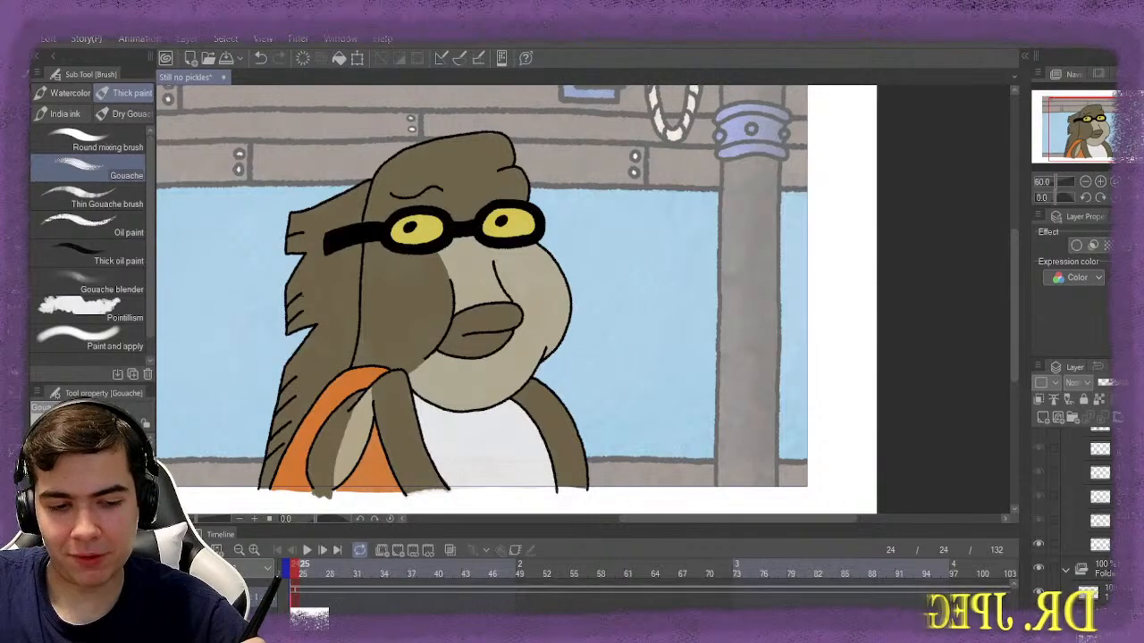
pyautogui.click(304, 568)
# Pick the beige face colour, start a new empty colour cel on frame 25 and paint the muzzle and chin with the Gouache brush
pyautogui.scroll(1, 386, 412)
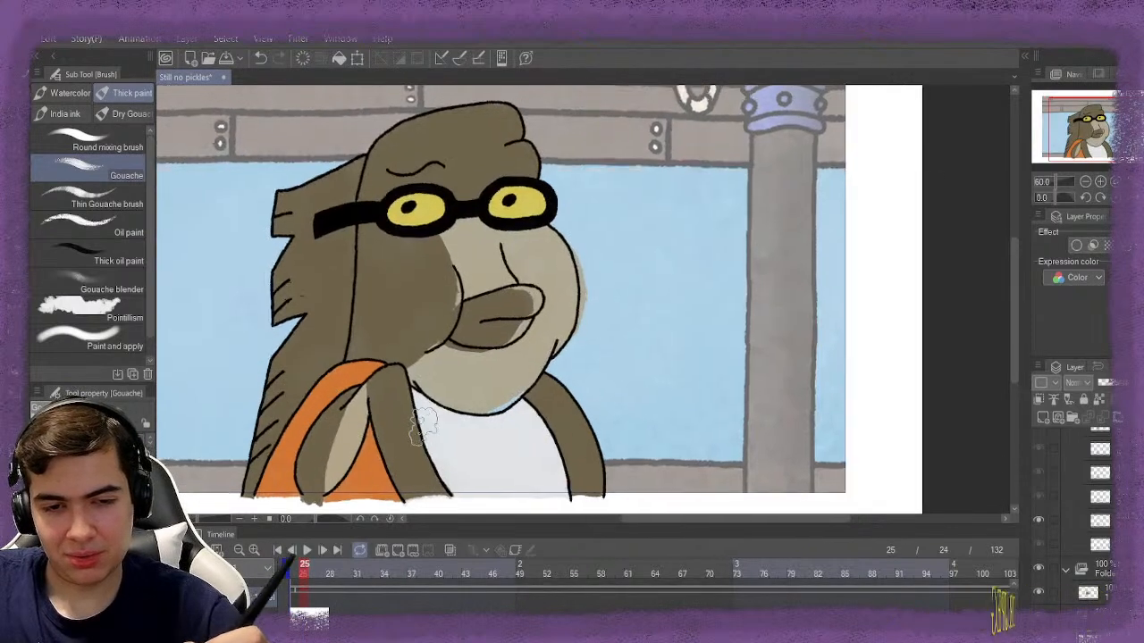
pyautogui.scroll(2, 473, 317)
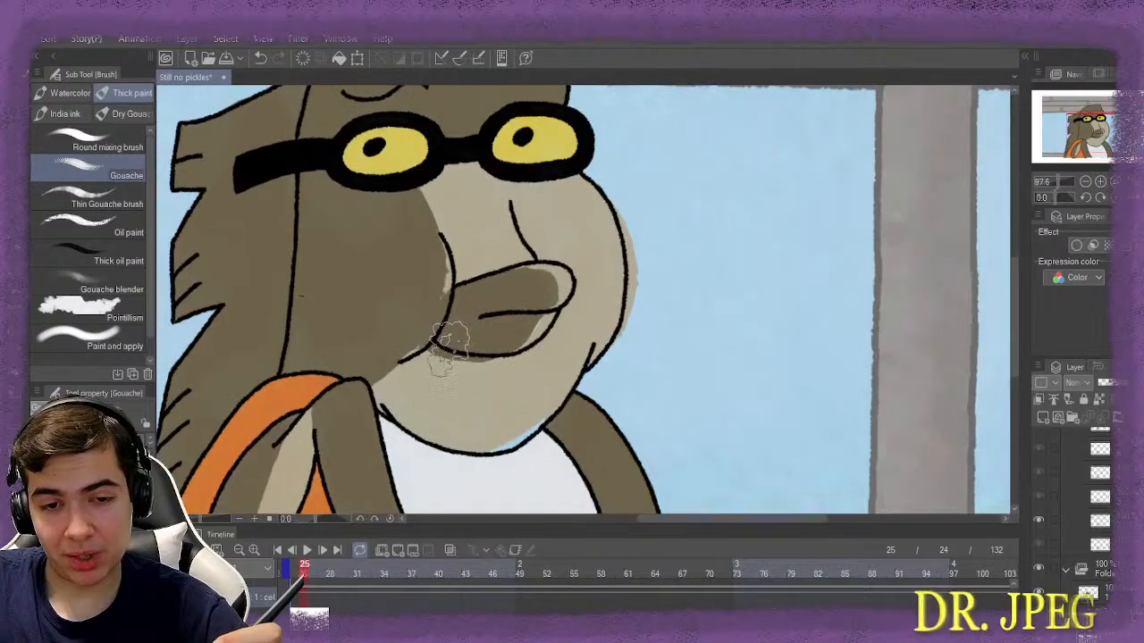
pyautogui.scroll(1, 450, 348)
pyautogui.hotkey('ctrl', 'shift', 'n')
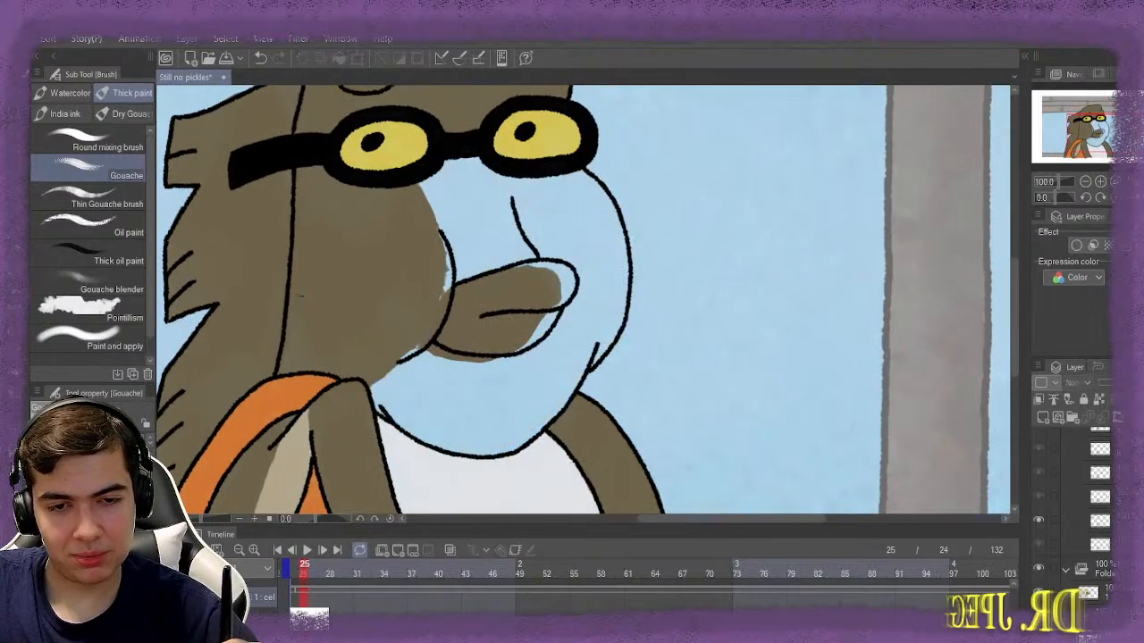
pyautogui.hotkey('ctrl', 'z')
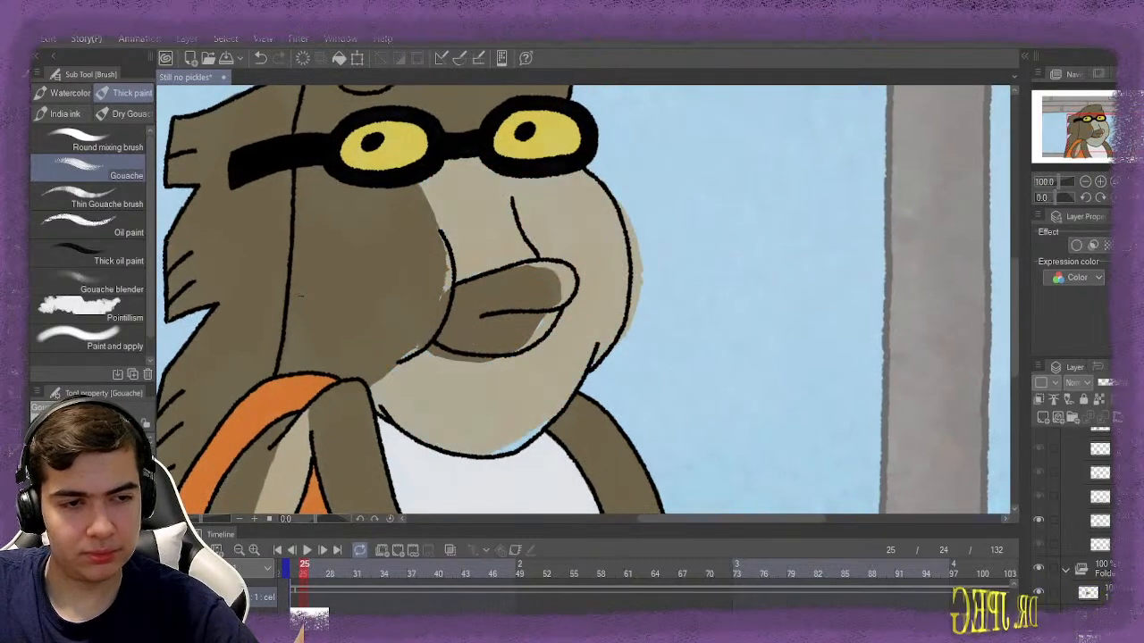
pyautogui.press('i')
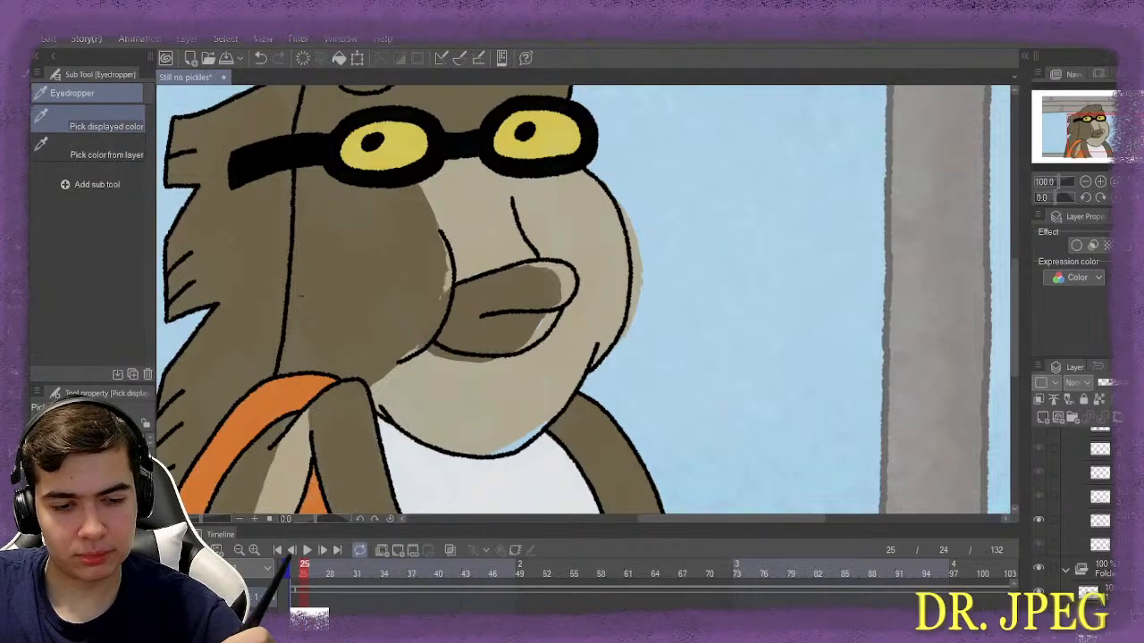
pyautogui.press('b')
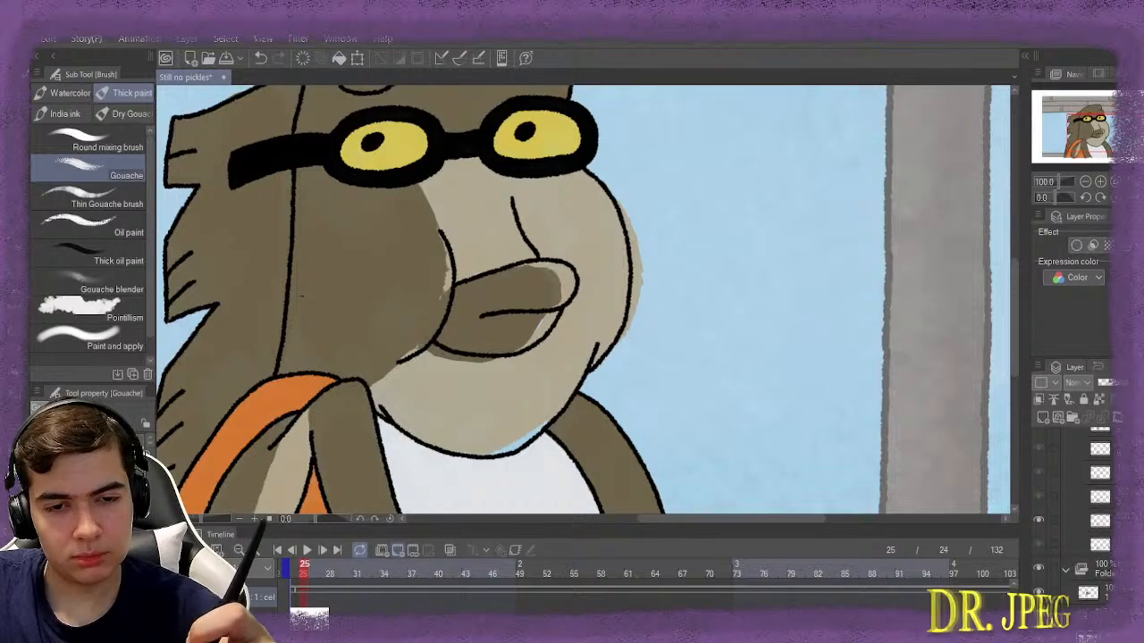
pyautogui.hotkey('ctrl', 'y')
pyautogui.moveTo(385, 402)
pyautogui.mouseDown()
pyautogui.moveTo(436, 357)
pyautogui.moveTo(397, 389)
pyautogui.moveTo(420, 380)
pyautogui.moveTo(413, 393)
pyautogui.moveTo(439, 371)
pyautogui.moveTo(469, 304)
pyautogui.moveTo(448, 197)
pyautogui.moveTo(457, 183)
pyautogui.moveTo(549, 206)
pyautogui.moveTo(579, 198)
pyautogui.moveTo(605, 284)
pyautogui.moveTo(608, 268)
pyautogui.moveTo(594, 326)
pyautogui.moveTo(509, 422)
pyautogui.moveTo(502, 396)
pyautogui.moveTo(465, 389)
pyautogui.moveTo(452, 393)
pyautogui.moveTo(454, 411)
pyautogui.moveTo(429, 409)
pyautogui.moveTo(480, 411)
pyautogui.moveTo(504, 397)
pyautogui.moveTo(508, 378)
pyautogui.moveTo(476, 388)
pyautogui.moveTo(480, 406)
pyautogui.moveTo(538, 280)
pyautogui.moveTo(480, 237)
pyautogui.mouseUp()
pyautogui.moveTo(431, 388)
pyautogui.mouseDown()
pyautogui.moveTo(392, 391)
pyautogui.moveTo(457, 417)
pyautogui.mouseUp()
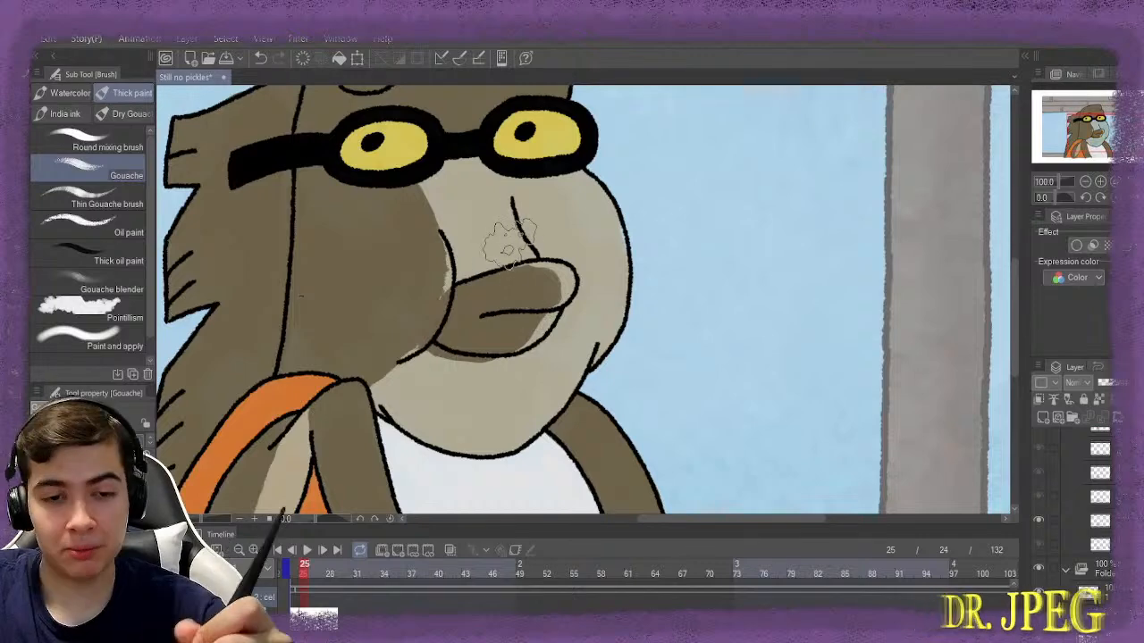
# Erase the beige along the inside of the cheek outline and inside the lips on frame 25 with the Hard eraser
pyautogui.press('e')
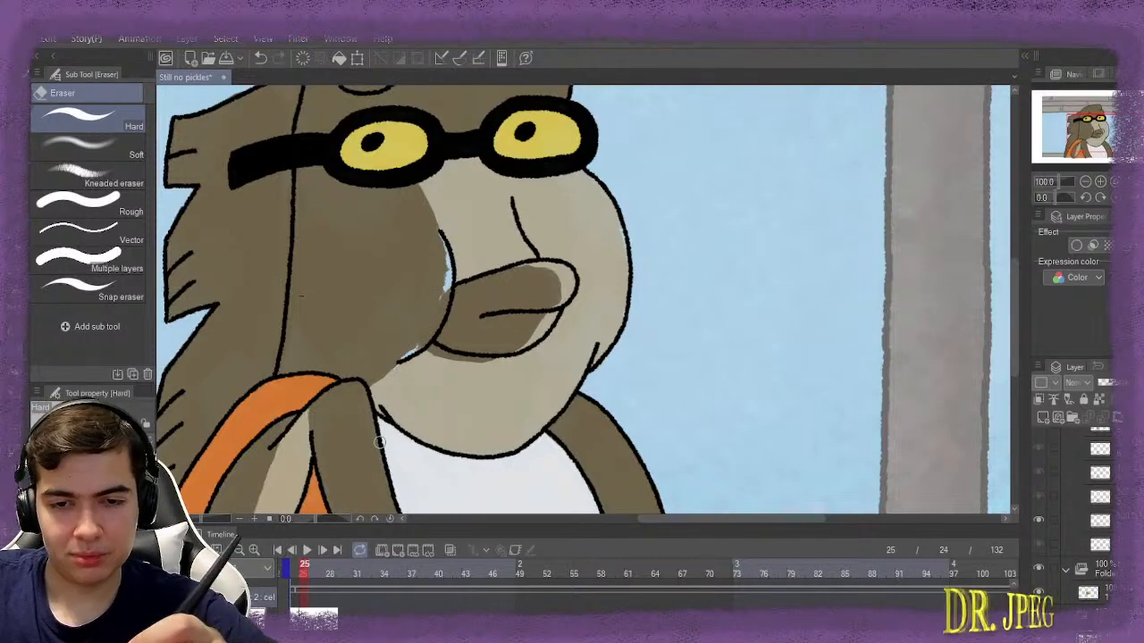
pyautogui.press('b')
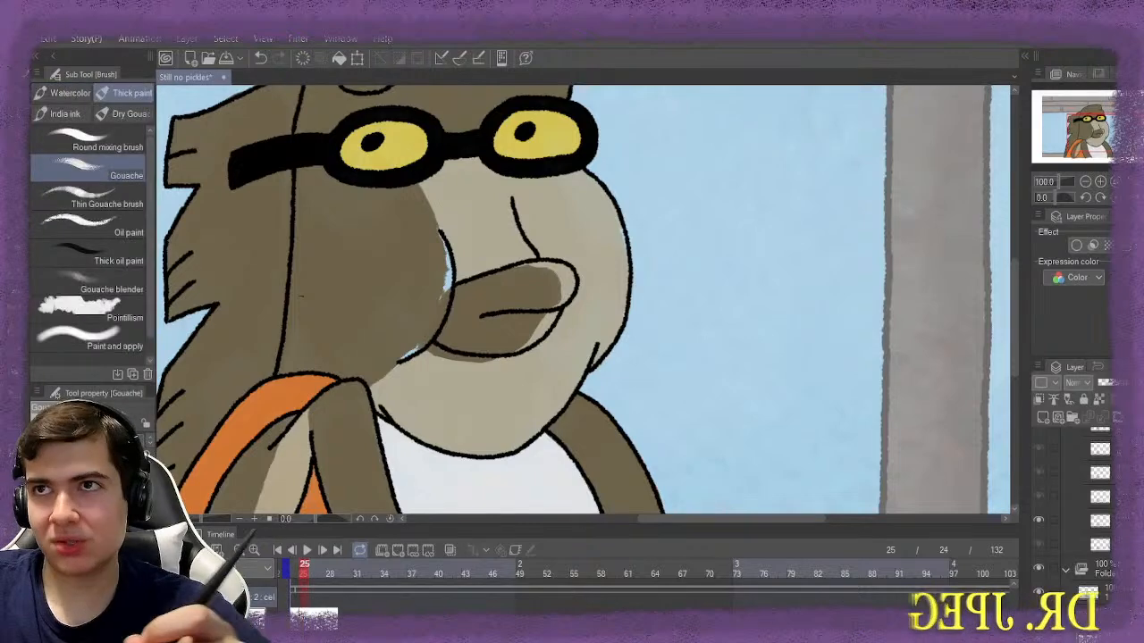
pyautogui.scroll(3, 611, 270)
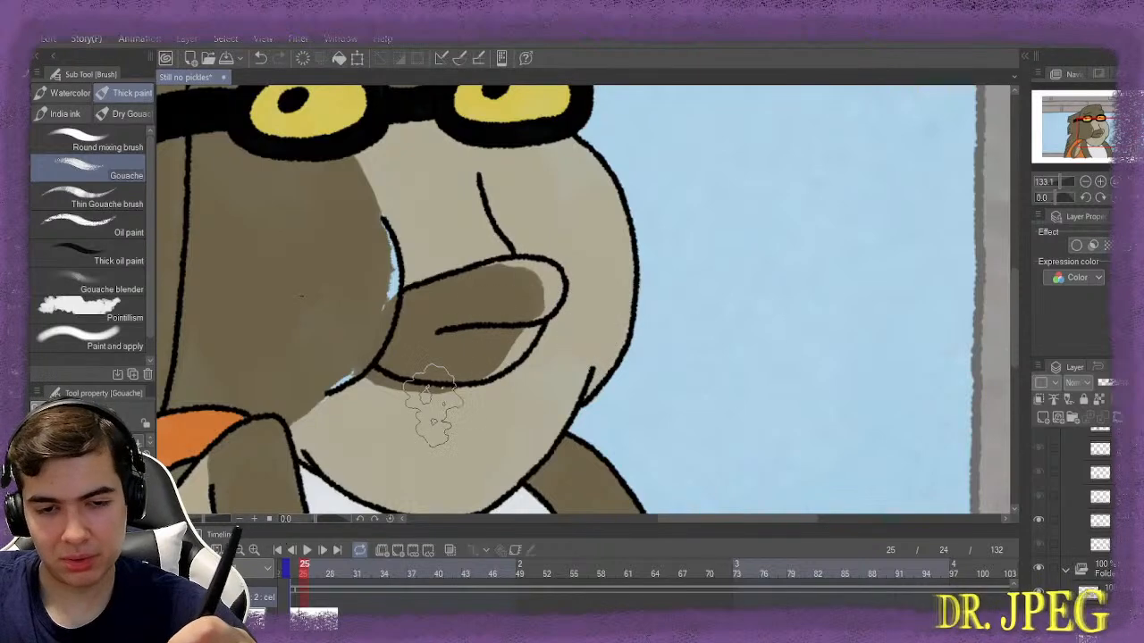
pyautogui.press('e')
pyautogui.moveTo(493, 367)
pyautogui.mouseDown()
pyautogui.moveTo(525, 331)
pyautogui.moveTo(527, 341)
pyautogui.moveTo(521, 349)
pyautogui.moveTo(545, 289)
pyautogui.moveTo(488, 271)
pyautogui.moveTo(542, 277)
pyautogui.mouseUp()
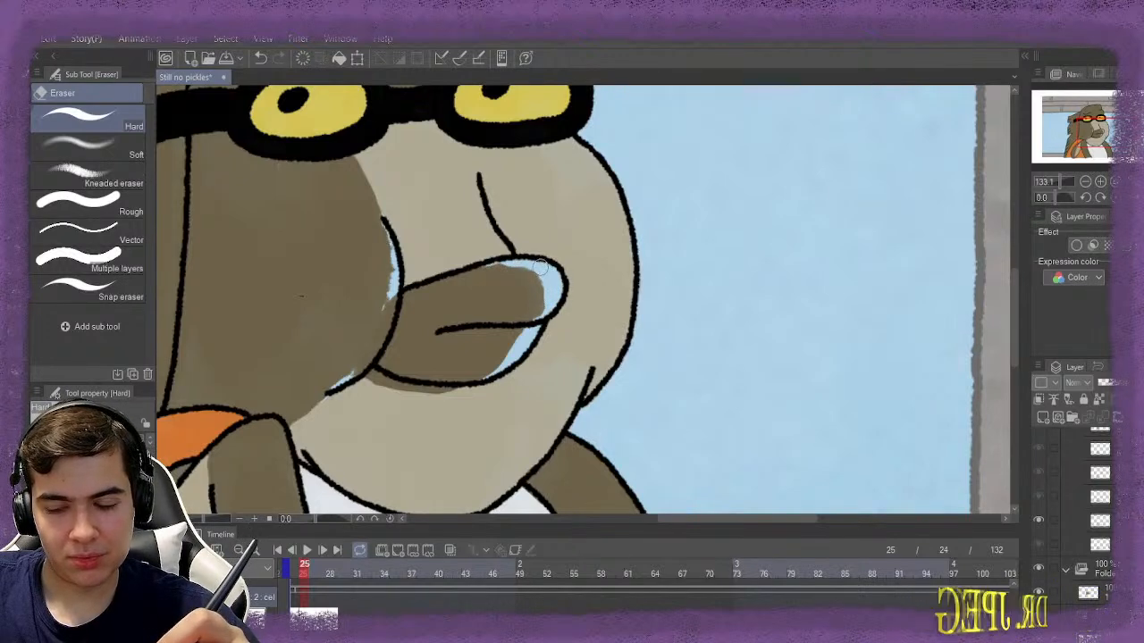
# Start a new empty colour cel on frame 26 and paint the muzzle and chin beige with the Gouache brush
pyautogui.hotkey('ctrl', 'Right')
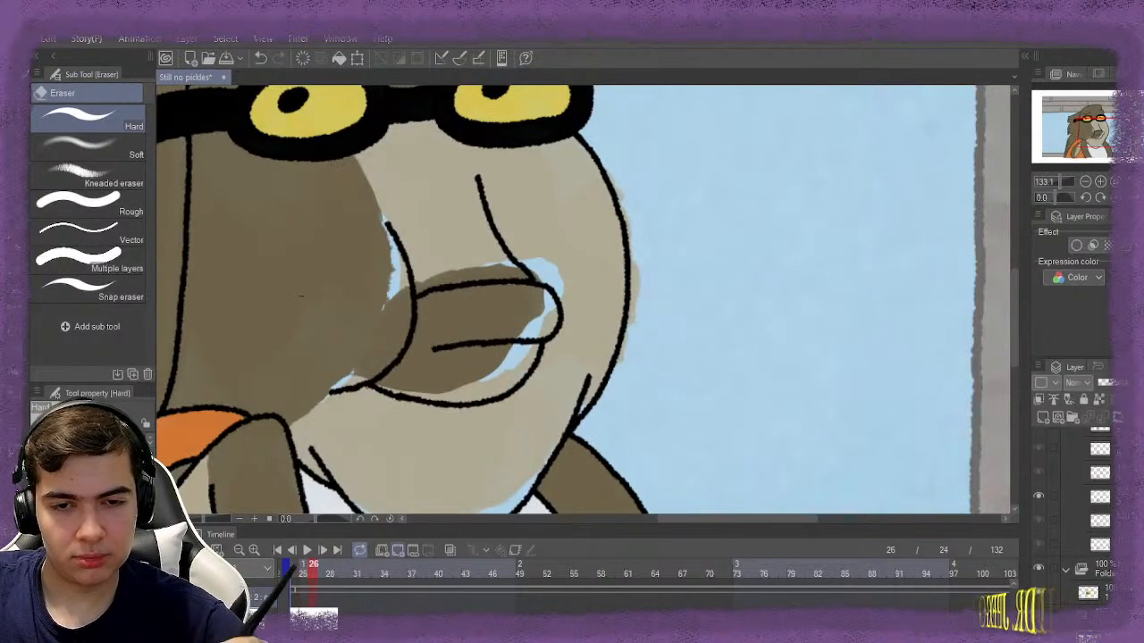
pyautogui.hotkey('alt', 'n')
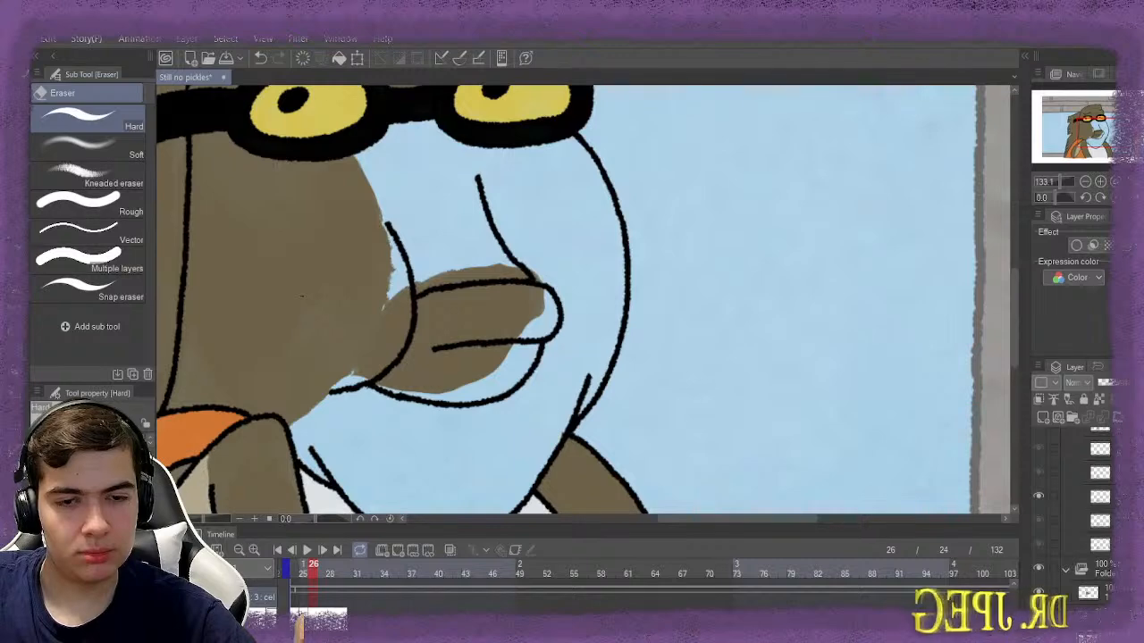
pyautogui.press('b')
pyautogui.scroll(-3, 304, 376)
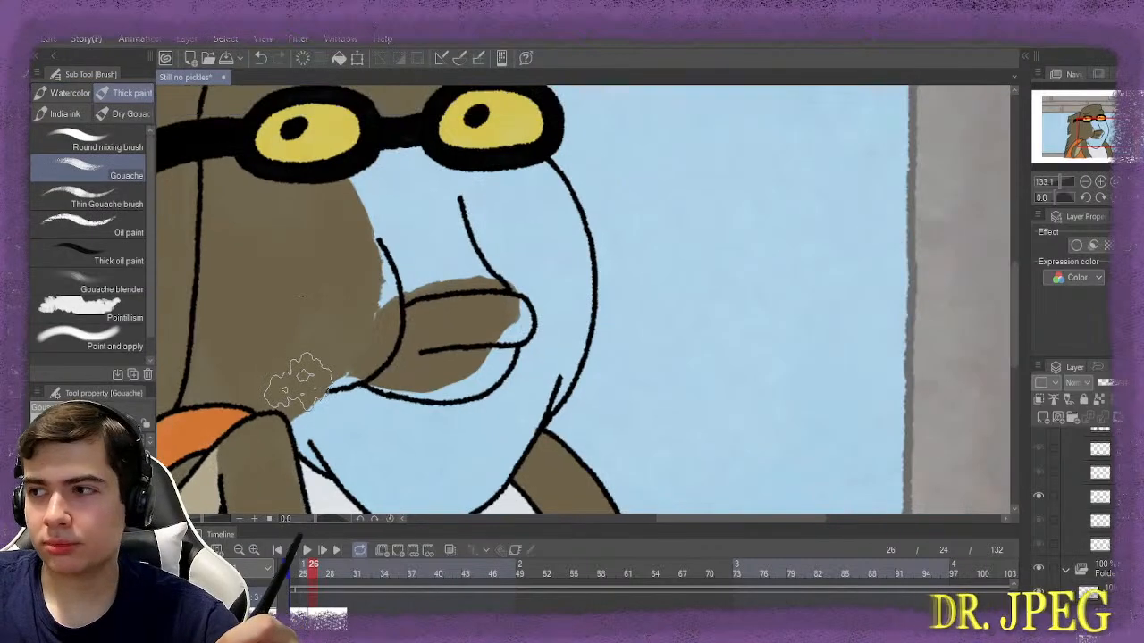
pyautogui.moveTo(321, 393)
pyautogui.mouseDown()
pyautogui.moveTo(362, 407)
pyautogui.moveTo(338, 399)
pyautogui.moveTo(347, 396)
pyautogui.moveTo(321, 417)
pyautogui.moveTo(351, 409)
pyautogui.moveTo(350, 453)
pyautogui.moveTo(399, 456)
pyautogui.moveTo(433, 420)
pyautogui.moveTo(440, 382)
pyautogui.moveTo(409, 400)
pyautogui.moveTo(437, 368)
pyautogui.moveTo(433, 393)
pyautogui.moveTo(481, 387)
pyautogui.moveTo(503, 341)
pyautogui.moveTo(472, 397)
pyautogui.moveTo(493, 344)
pyautogui.moveTo(476, 268)
pyautogui.moveTo(490, 279)
pyautogui.moveTo(462, 257)
pyautogui.moveTo(416, 255)
pyautogui.moveTo(371, 228)
pyautogui.moveTo(390, 231)
pyautogui.moveTo(369, 328)
pyautogui.moveTo(351, 342)
pyautogui.moveTo(353, 369)
pyautogui.moveTo(418, 369)
pyautogui.moveTo(425, 330)
pyautogui.moveTo(413, 351)
pyautogui.moveTo(409, 340)
pyautogui.moveTo(432, 306)
pyautogui.mouseUp()
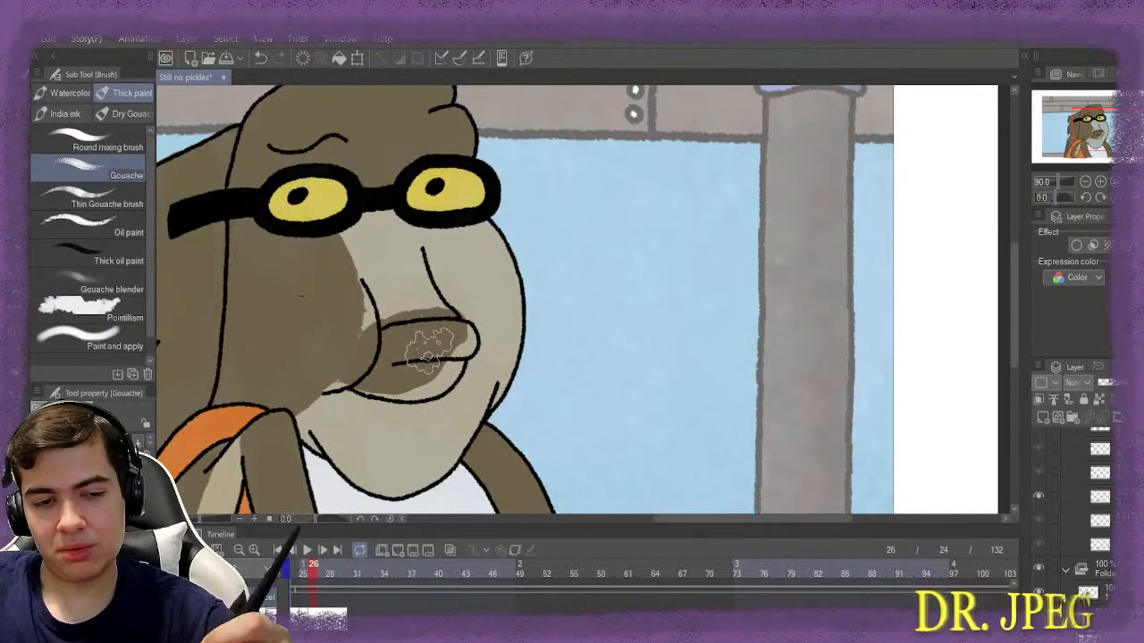
# Erase the beige below the cheek, inside the cheek outline and inside the lips on frame 26 with the Hard eraser
pyautogui.press('e')
pyautogui.scroll(2, 350, 356)
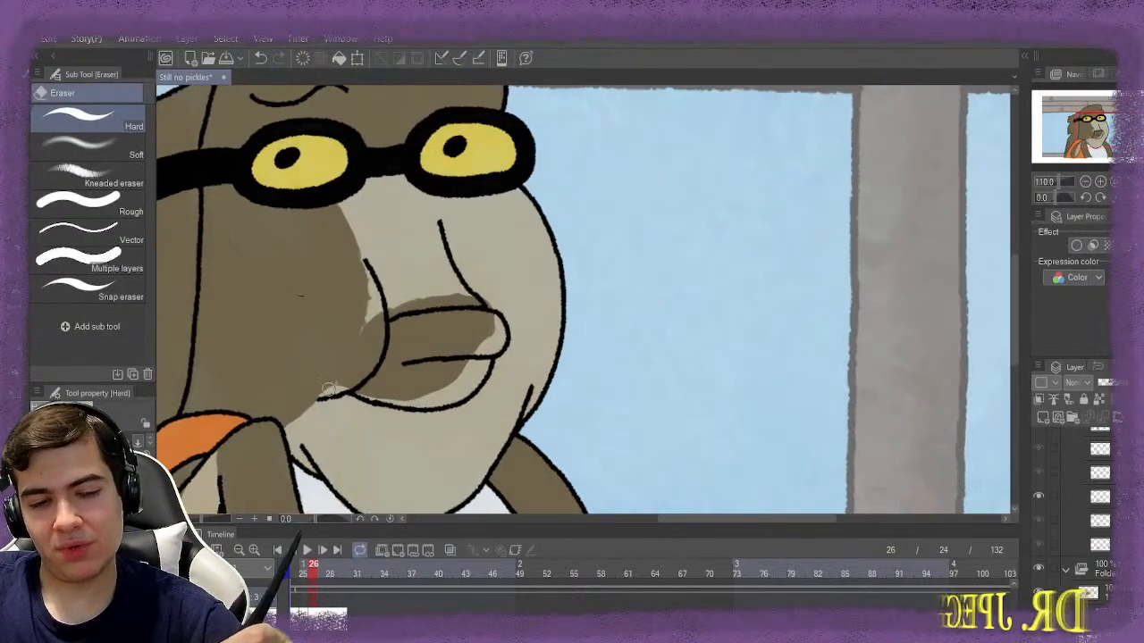
pyautogui.moveTo(288, 420)
pyautogui.mouseDown()
pyautogui.moveTo(351, 374)
pyautogui.moveTo(291, 426)
pyautogui.mouseUp()
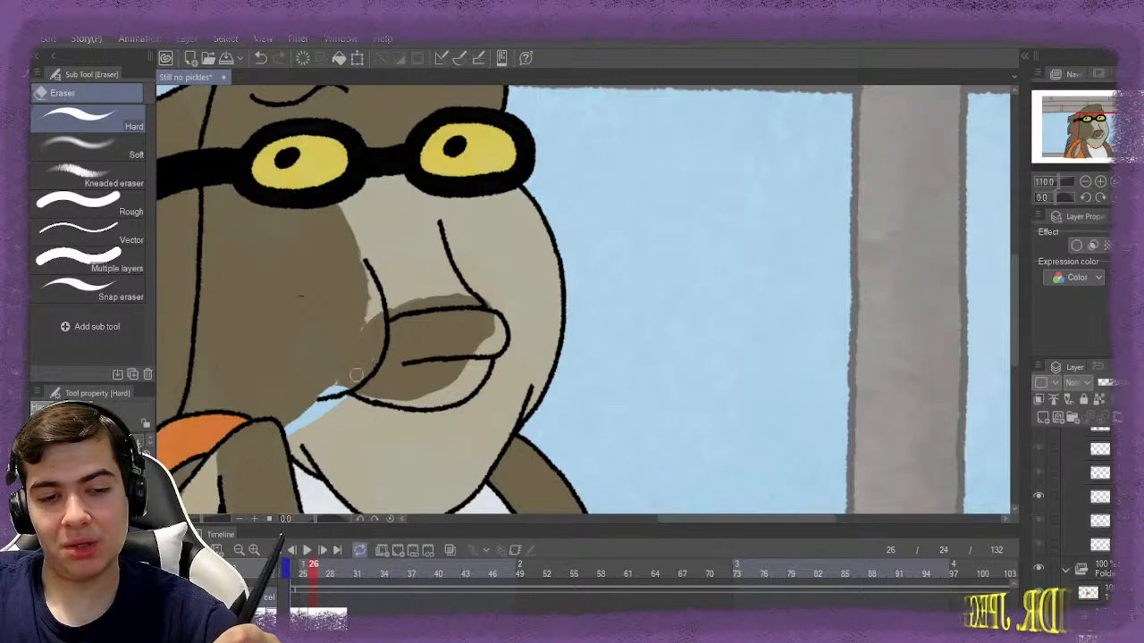
pyautogui.moveTo(373, 301); pyautogui.dragTo(363, 268)
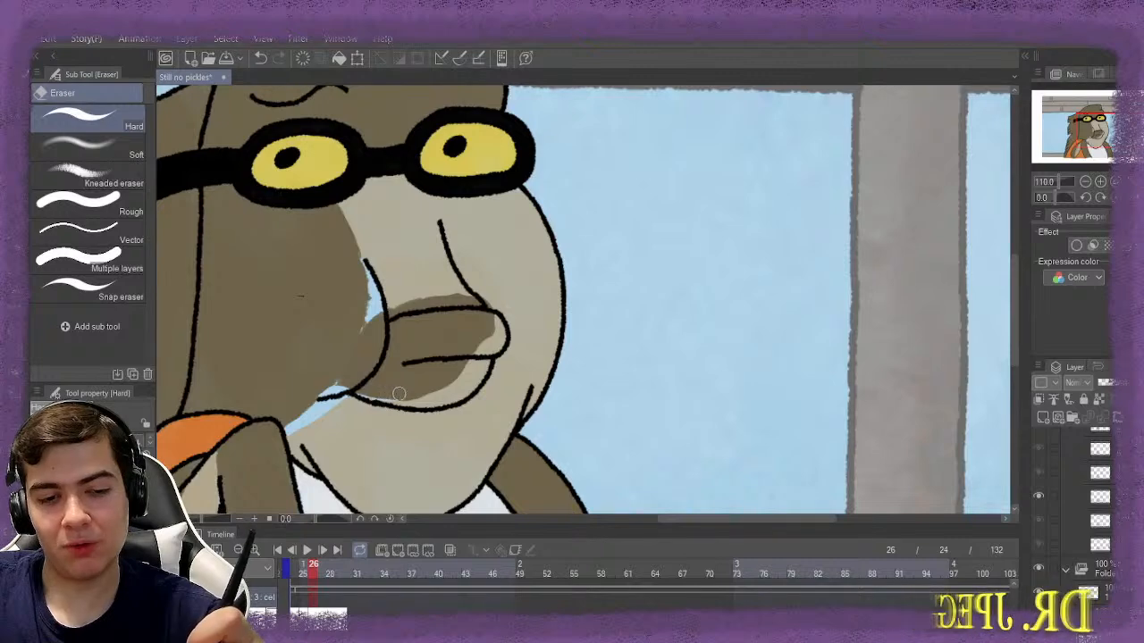
pyautogui.moveTo(400, 394)
pyautogui.mouseDown()
pyautogui.moveTo(459, 385)
pyautogui.moveTo(450, 398)
pyautogui.moveTo(478, 368)
pyautogui.moveTo(459, 392)
pyautogui.moveTo(468, 385)
pyautogui.moveTo(489, 347)
pyautogui.mouseUp()
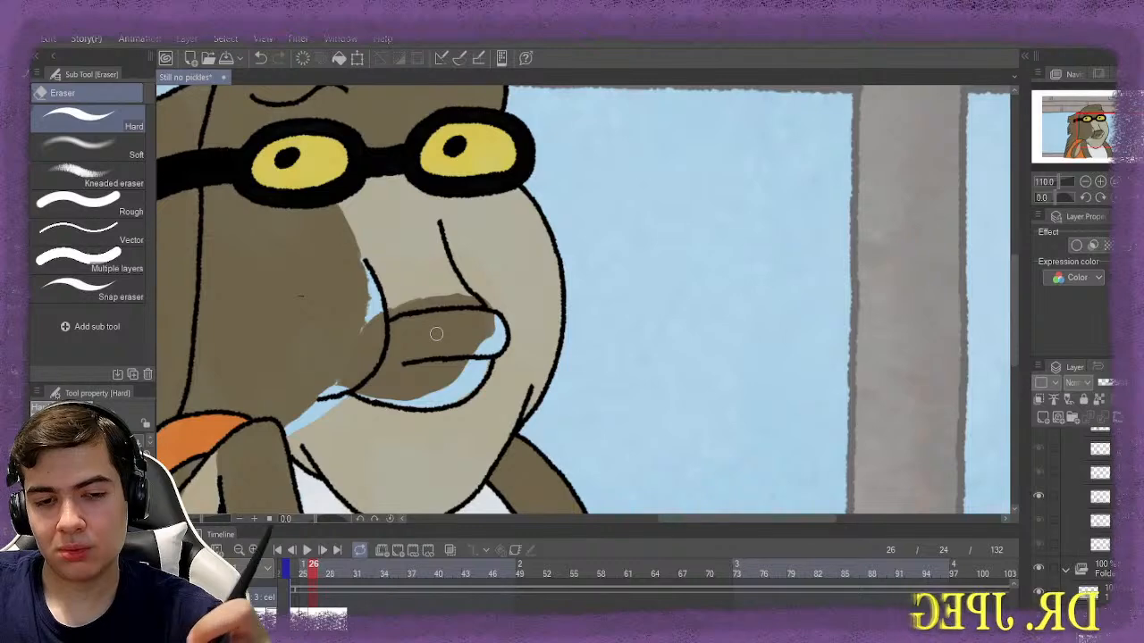
# Compare frame 26 with frame 25 and repaint the beige strip between the cheek and chin on frame 26 using Gouache
pyautogui.scroll(-2, 268, 395)
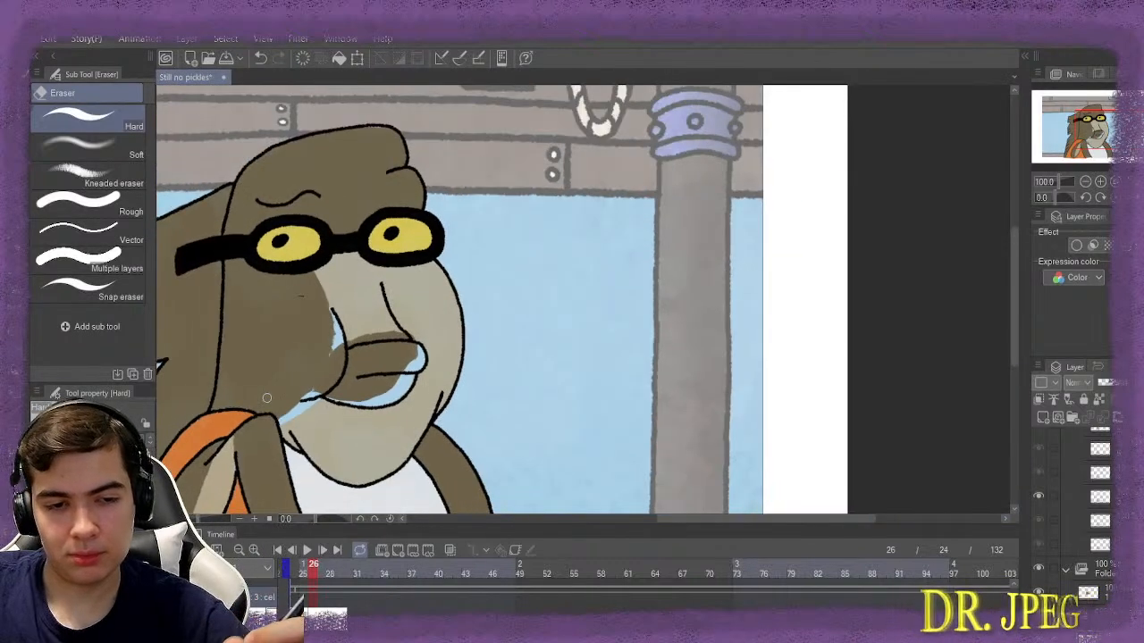
pyautogui.scroll(2, 266, 397)
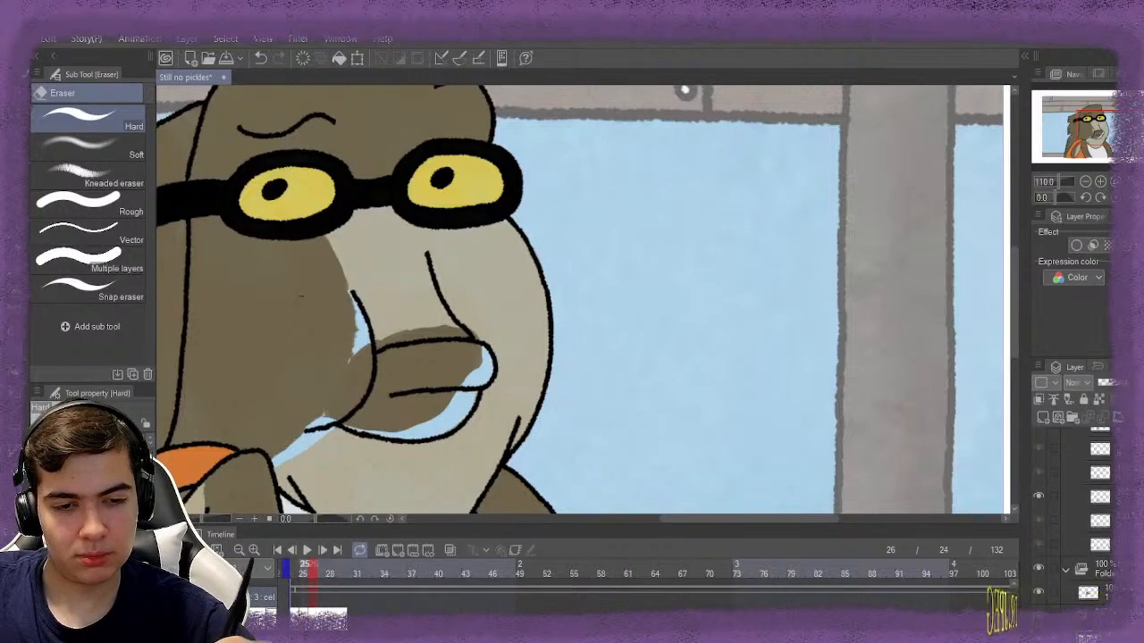
pyautogui.click(292, 550)
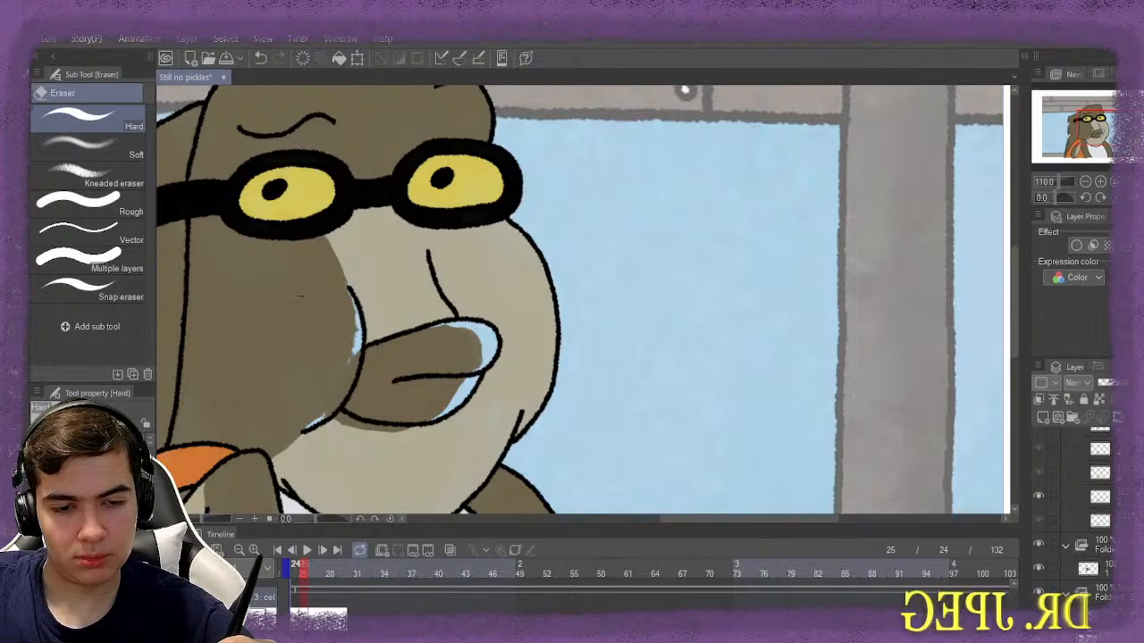
pyautogui.press('.')
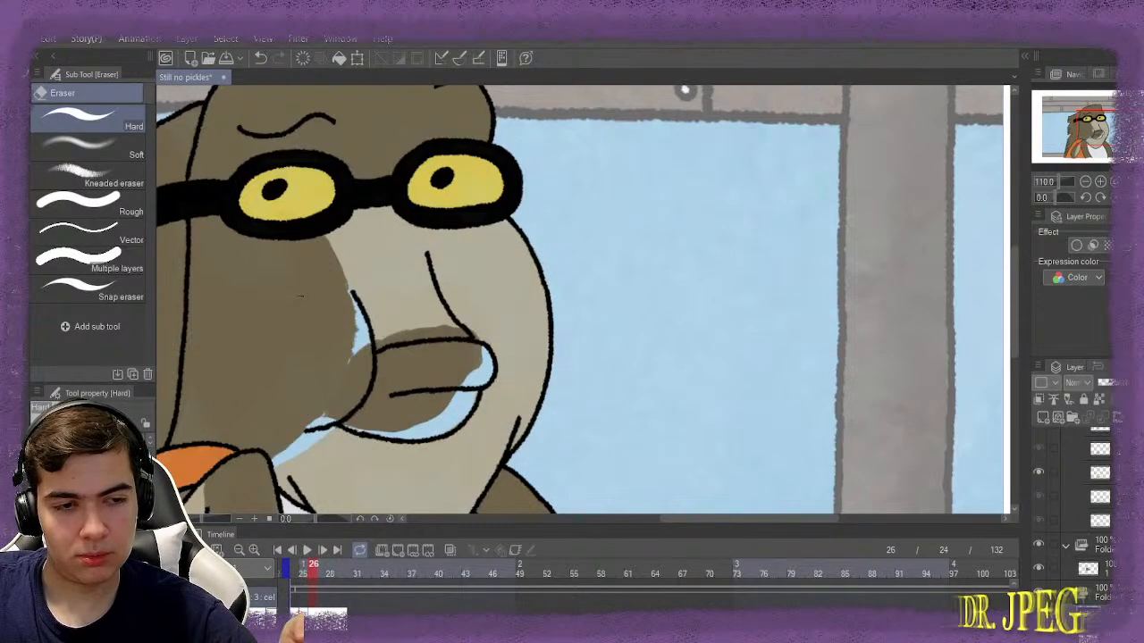
pyautogui.press('b')
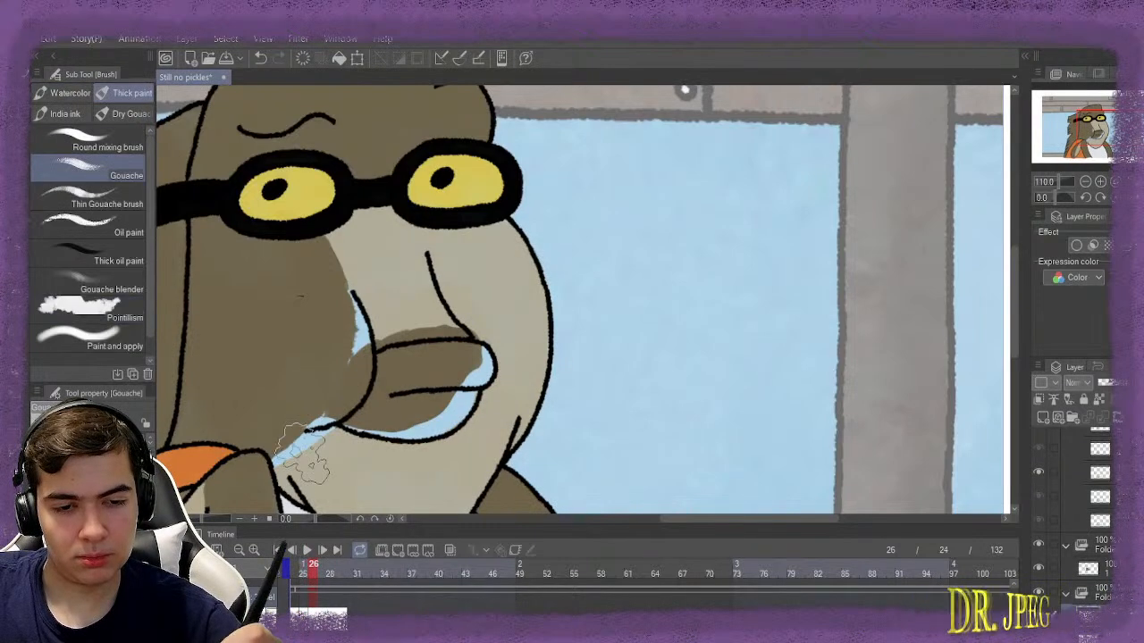
pyautogui.scroll(2, 313, 460)
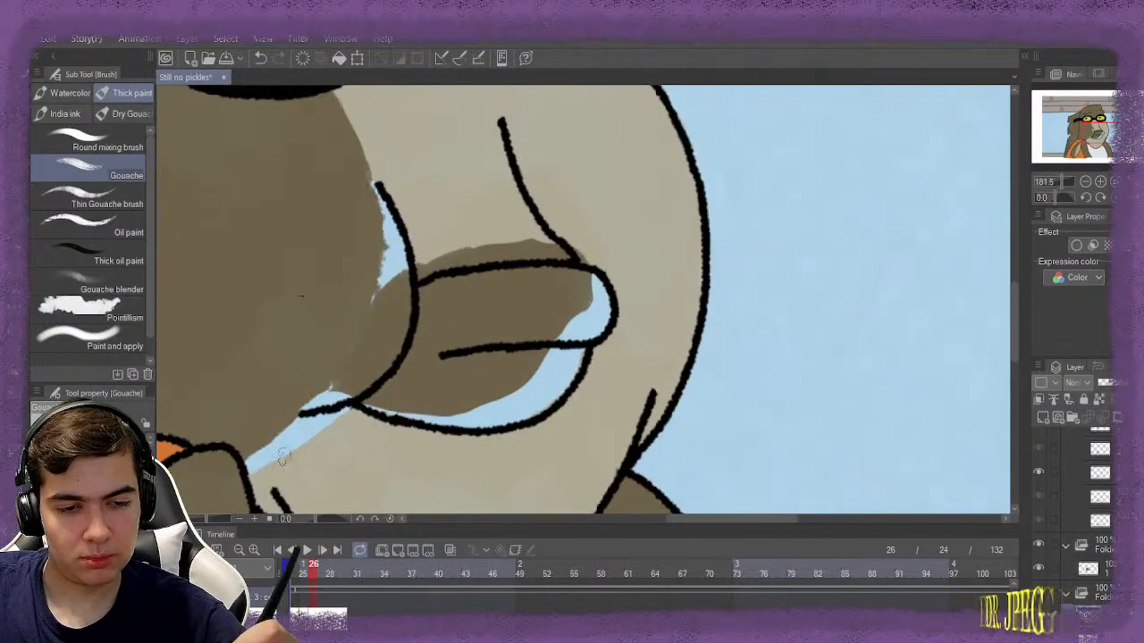
pyautogui.moveTo(284, 462)
pyautogui.mouseDown()
pyautogui.moveTo(263, 452)
pyautogui.moveTo(286, 442)
pyautogui.moveTo(258, 457)
pyautogui.moveTo(304, 420)
pyautogui.moveTo(287, 446)
pyautogui.moveTo(313, 421)
pyautogui.moveTo(350, 416)
pyautogui.moveTo(314, 425)
pyautogui.mouseUp()
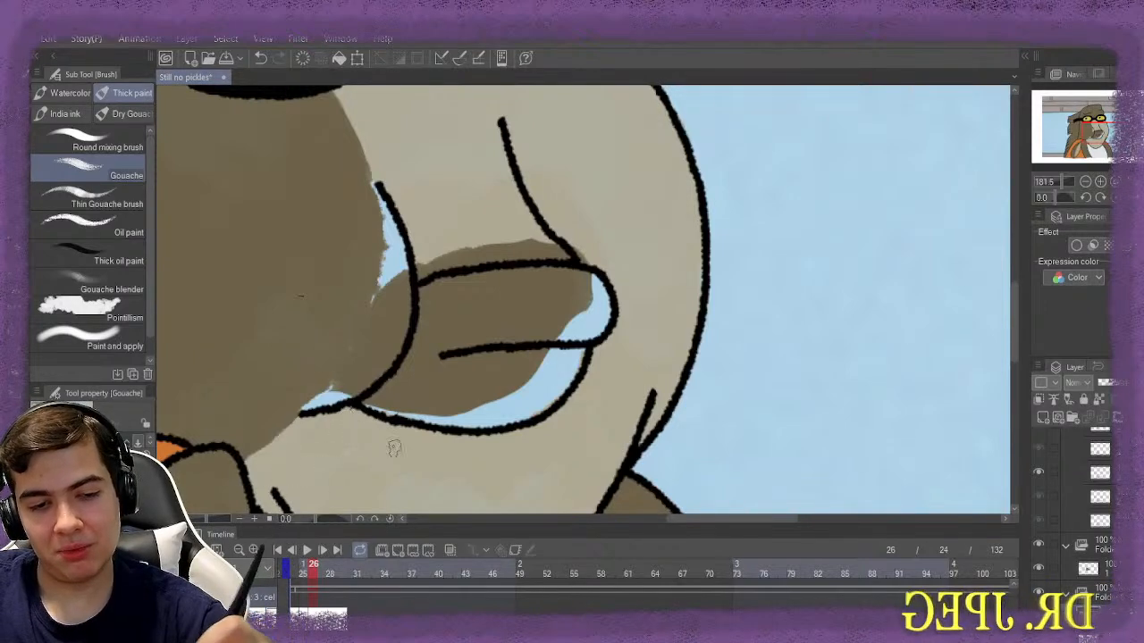
pyautogui.press('e')
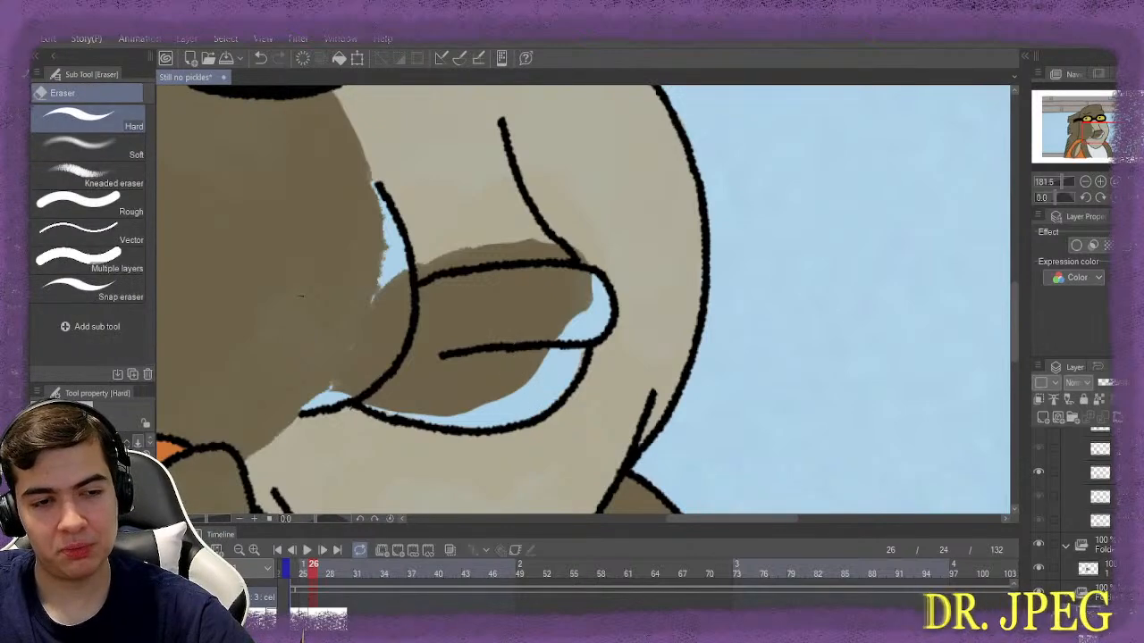
pyautogui.press('p')
pyautogui.press('b')
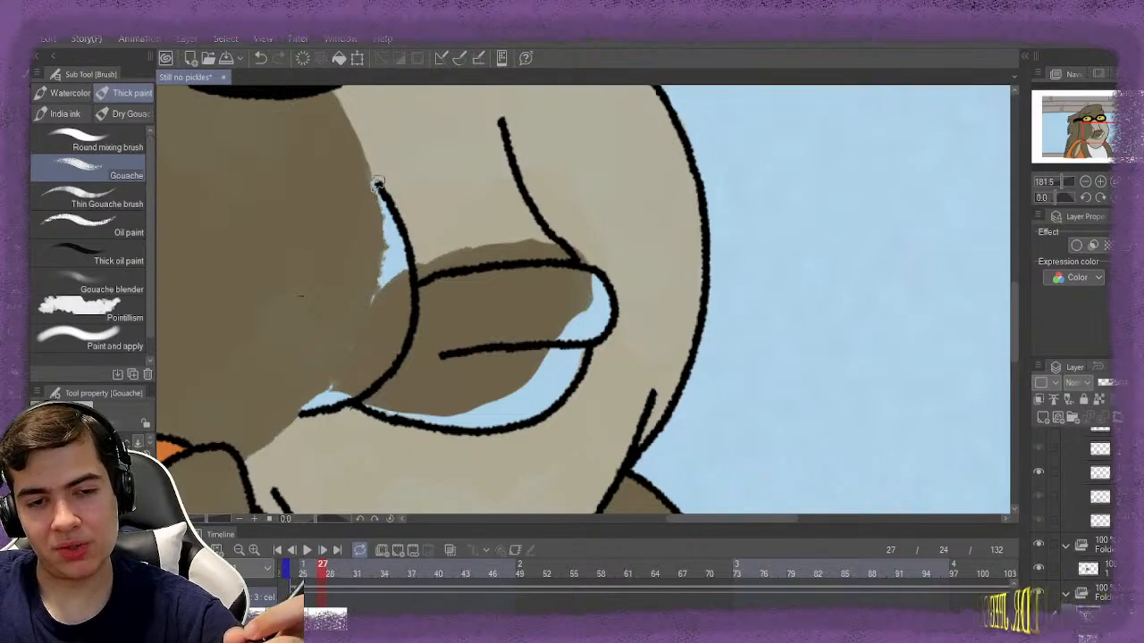
pyautogui.moveTo(379, 185); pyautogui.dragTo(403, 268)
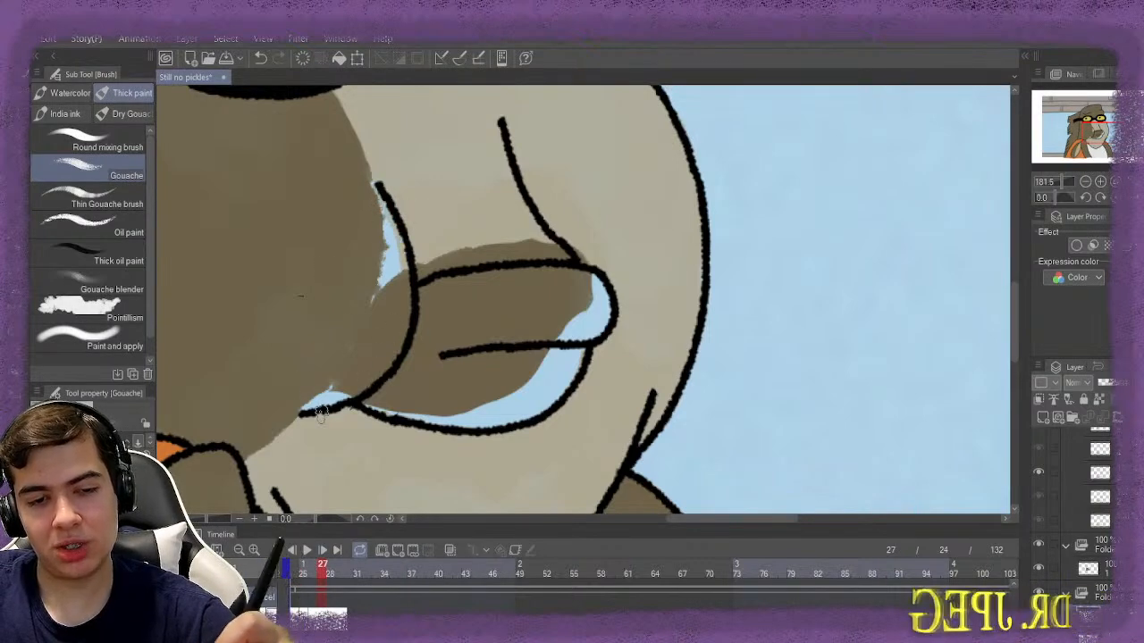
pyautogui.moveTo(314, 415); pyautogui.dragTo(350, 394)
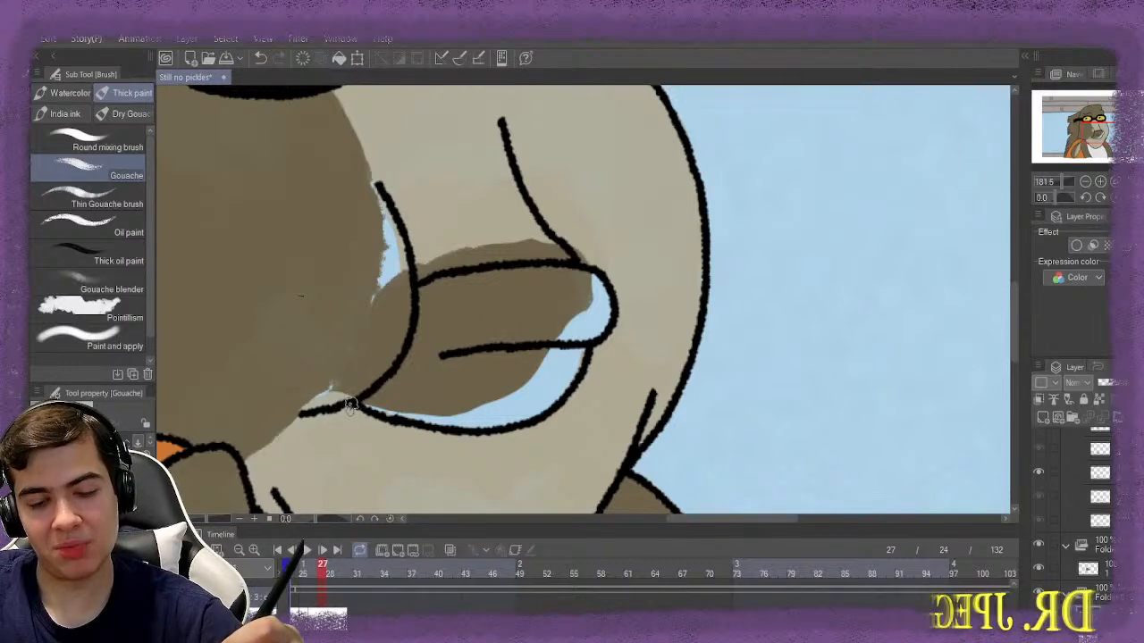
pyautogui.hotkey('ctrl', 'z')
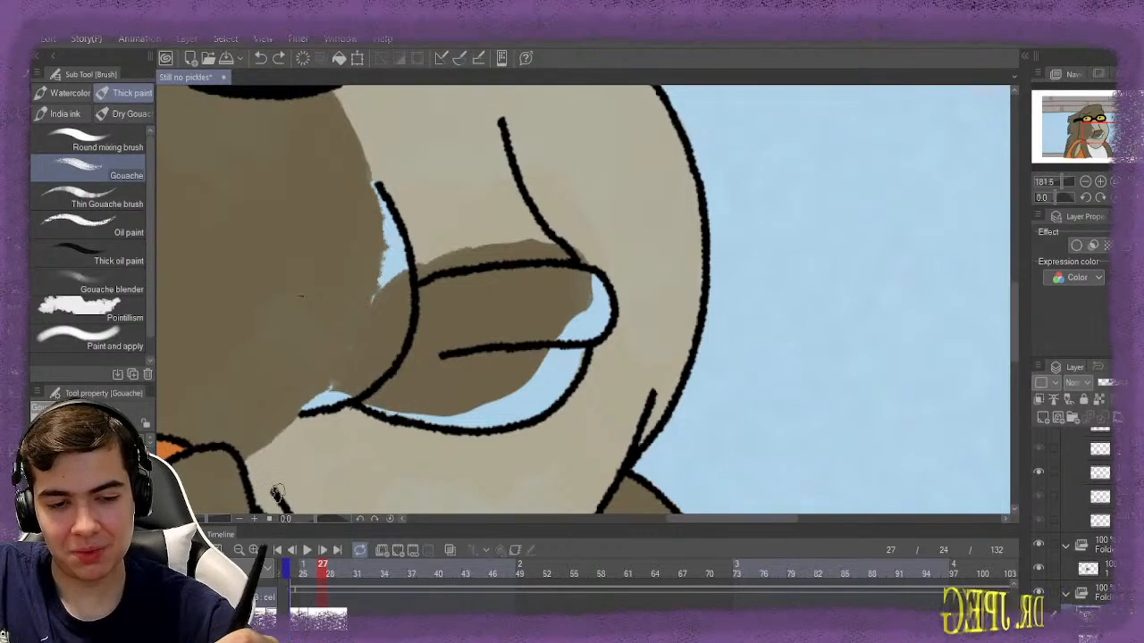
# Start a new empty colour cel on frame 28 and paint the muzzle and chin beige with the Gouache brush
pyautogui.press('Right')
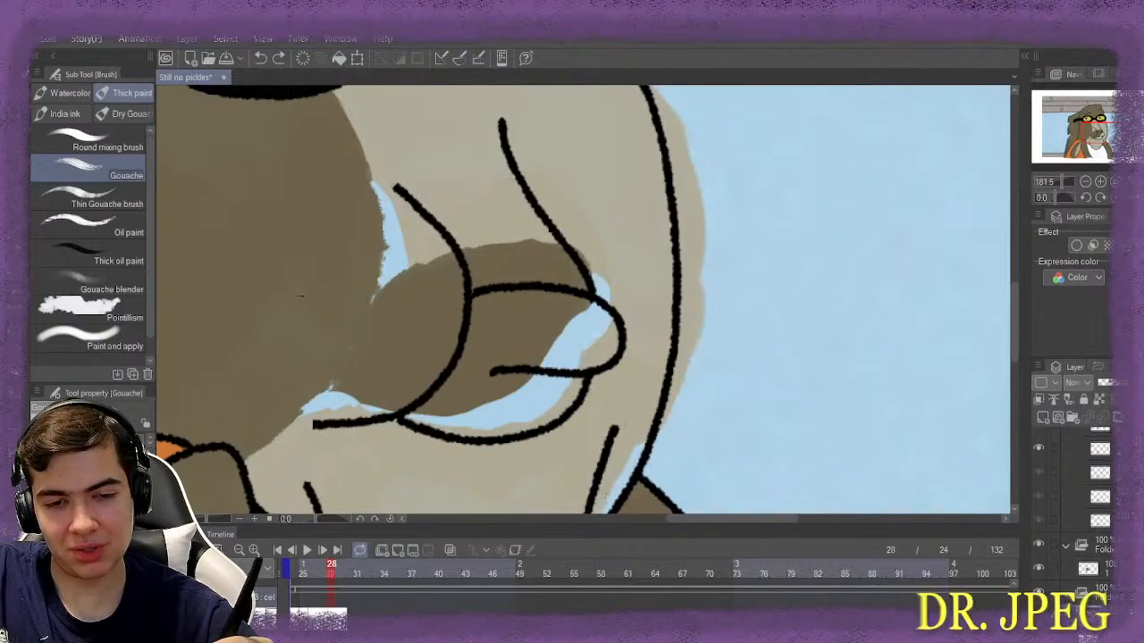
pyautogui.scroll(-3, 263, 435)
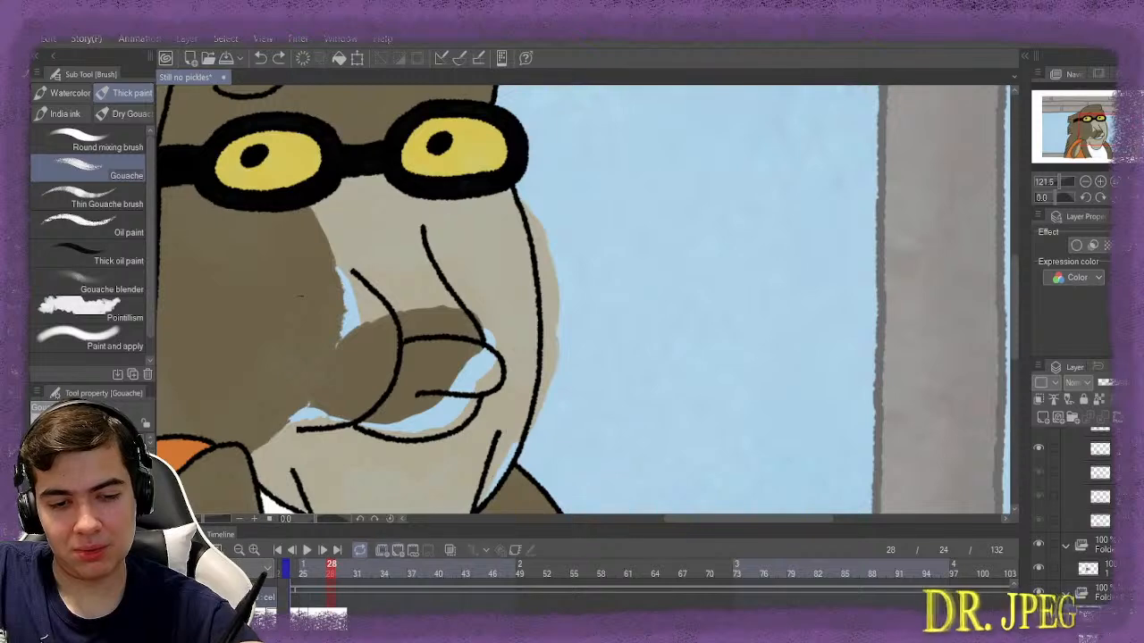
pyautogui.scroll(3, 277, 451)
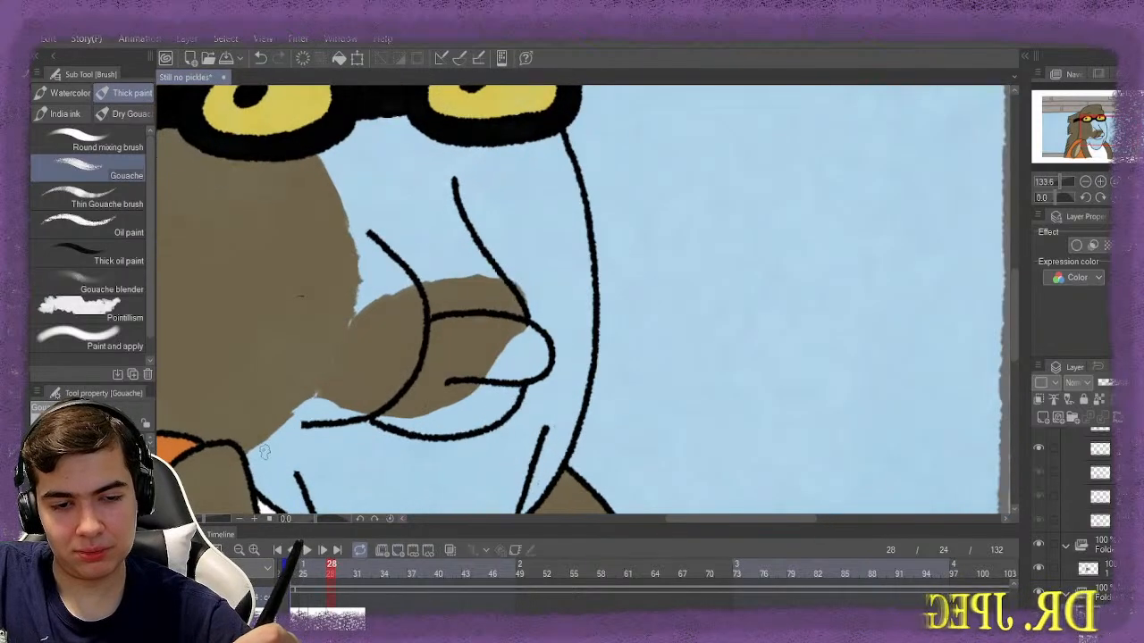
pyautogui.moveTo(251, 456)
pyautogui.mouseDown()
pyautogui.moveTo(295, 432)
pyautogui.moveTo(252, 466)
pyautogui.moveTo(297, 505)
pyautogui.moveTo(302, 476)
pyautogui.mouseUp()
pyautogui.scroll(-4, 302, 465)
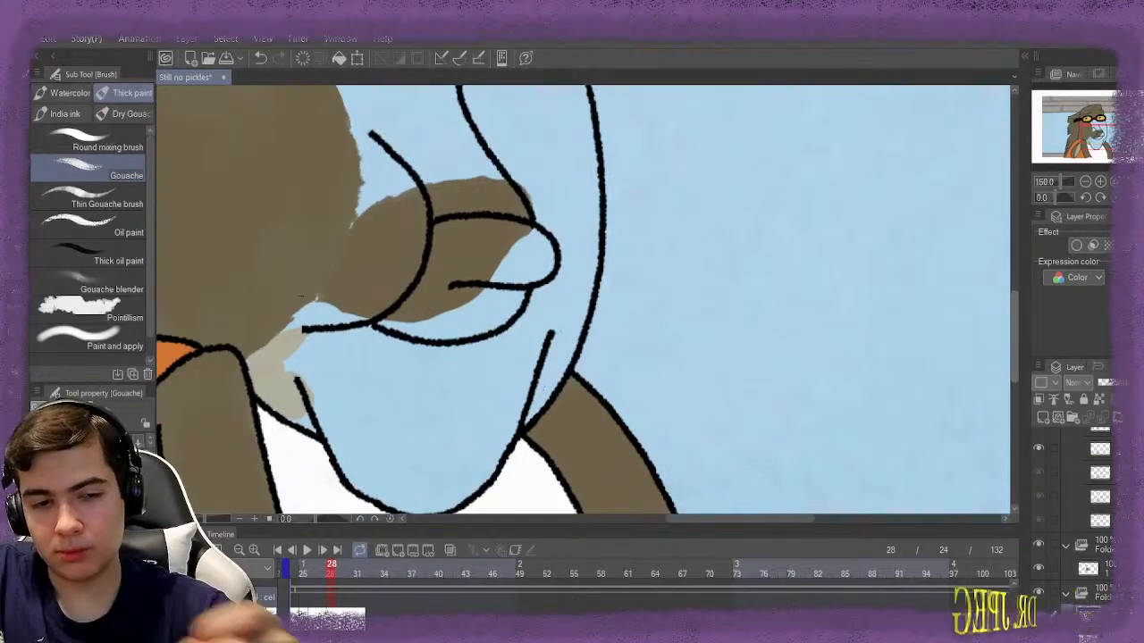
pyautogui.moveTo(308, 415)
pyautogui.mouseDown()
pyautogui.moveTo(311, 378)
pyautogui.moveTo(295, 350)
pyautogui.moveTo(371, 339)
pyautogui.moveTo(338, 359)
pyautogui.moveTo(353, 344)
pyautogui.moveTo(335, 393)
pyautogui.moveTo(316, 378)
pyautogui.mouseUp()
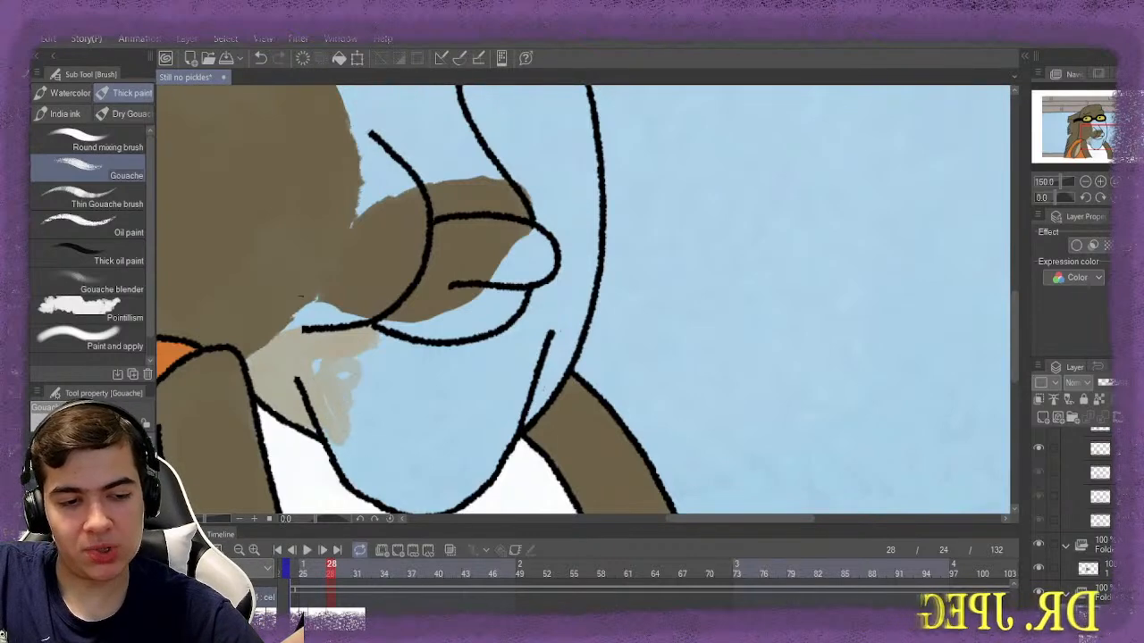
pyautogui.moveTo(357, 370)
pyautogui.mouseDown()
pyautogui.moveTo(395, 382)
pyautogui.moveTo(364, 441)
pyautogui.moveTo(350, 438)
pyautogui.moveTo(368, 460)
pyautogui.moveTo(449, 451)
pyautogui.moveTo(442, 471)
pyautogui.moveTo(484, 431)
pyautogui.moveTo(464, 440)
pyautogui.moveTo(458, 417)
pyautogui.moveTo(430, 411)
pyautogui.moveTo(446, 382)
pyautogui.moveTo(480, 374)
pyautogui.moveTo(433, 380)
pyautogui.moveTo(484, 391)
pyautogui.moveTo(550, 365)
pyautogui.moveTo(570, 243)
pyautogui.moveTo(571, 304)
pyautogui.moveTo(565, 159)
pyautogui.mouseUp()
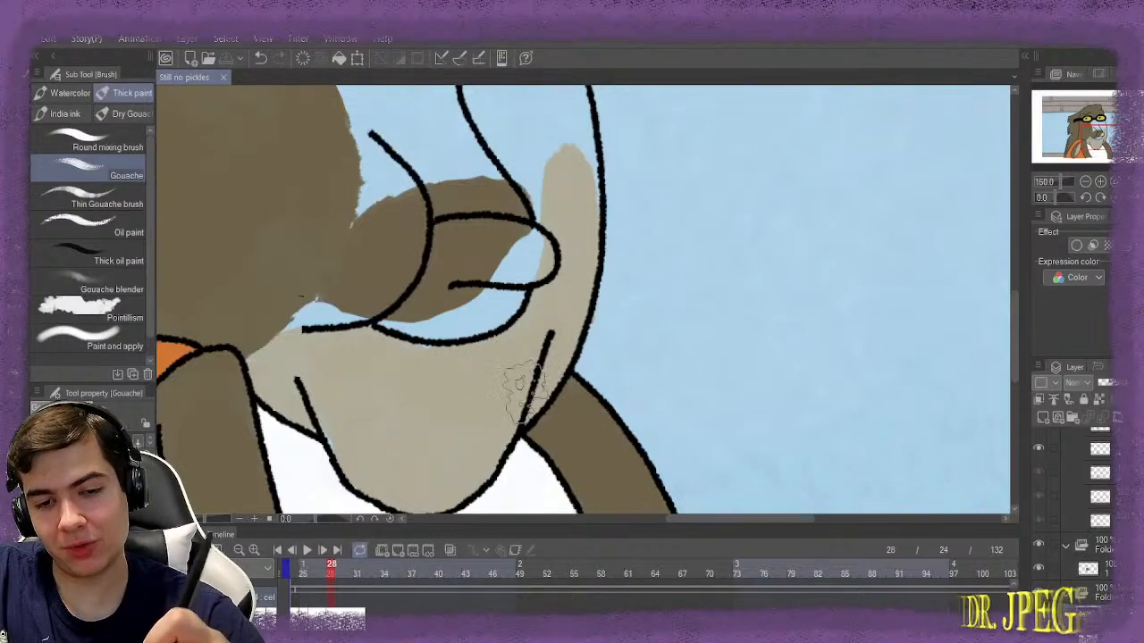
pyautogui.moveTo(510, 357); pyautogui.dragTo(546, 374)
pyautogui.scroll(3, 533, 308)
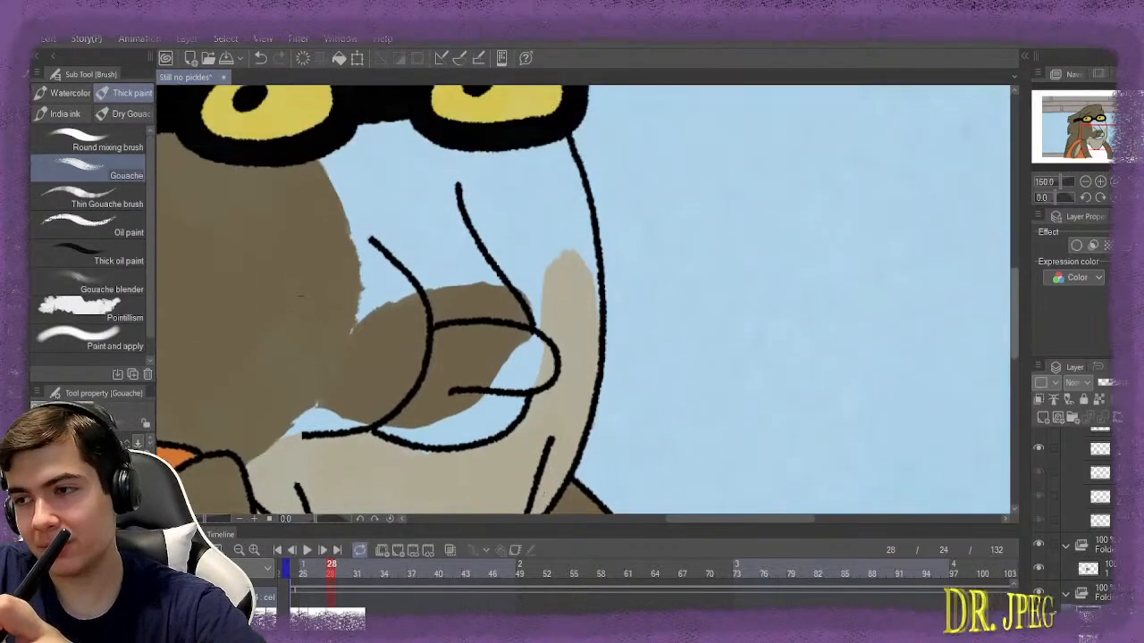
pyautogui.moveTo(534, 305)
pyautogui.mouseDown()
pyautogui.moveTo(548, 230)
pyautogui.moveTo(556, 286)
pyautogui.moveTo(550, 268)
pyautogui.moveTo(559, 273)
pyautogui.moveTo(564, 179)
pyautogui.moveTo(541, 182)
pyautogui.moveTo(557, 168)
pyautogui.moveTo(368, 164)
pyautogui.moveTo(384, 165)
pyautogui.moveTo(376, 179)
pyautogui.moveTo(362, 170)
pyautogui.moveTo(368, 198)
pyautogui.moveTo(410, 215)
pyautogui.moveTo(519, 317)
pyautogui.moveTo(537, 273)
pyautogui.moveTo(516, 317)
pyautogui.moveTo(531, 373)
pyautogui.moveTo(492, 440)
pyautogui.moveTo(346, 478)
pyautogui.mouseUp()
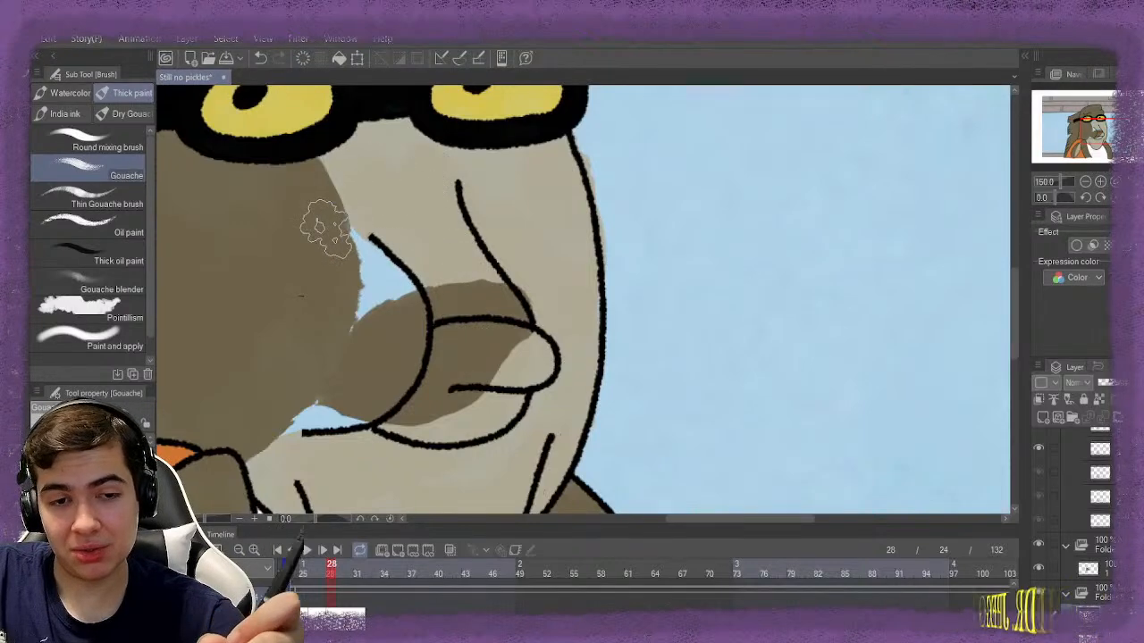
# Erase the beige inside the lips on frame 28 with the Hard eraser
pyautogui.press('e')
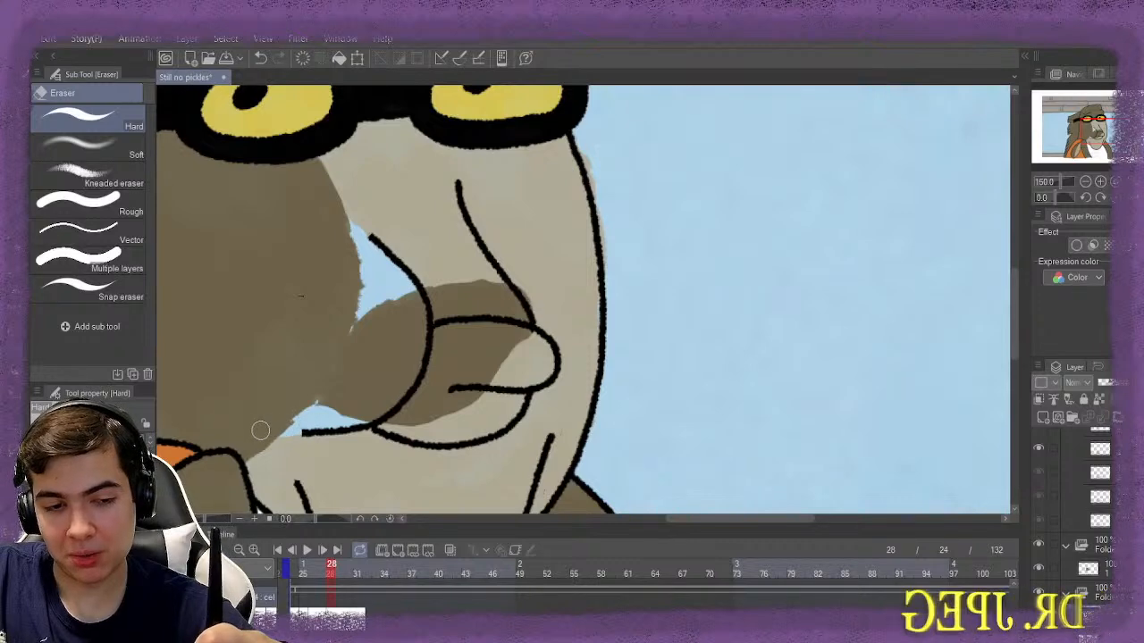
pyautogui.scroll(-3, 273, 371)
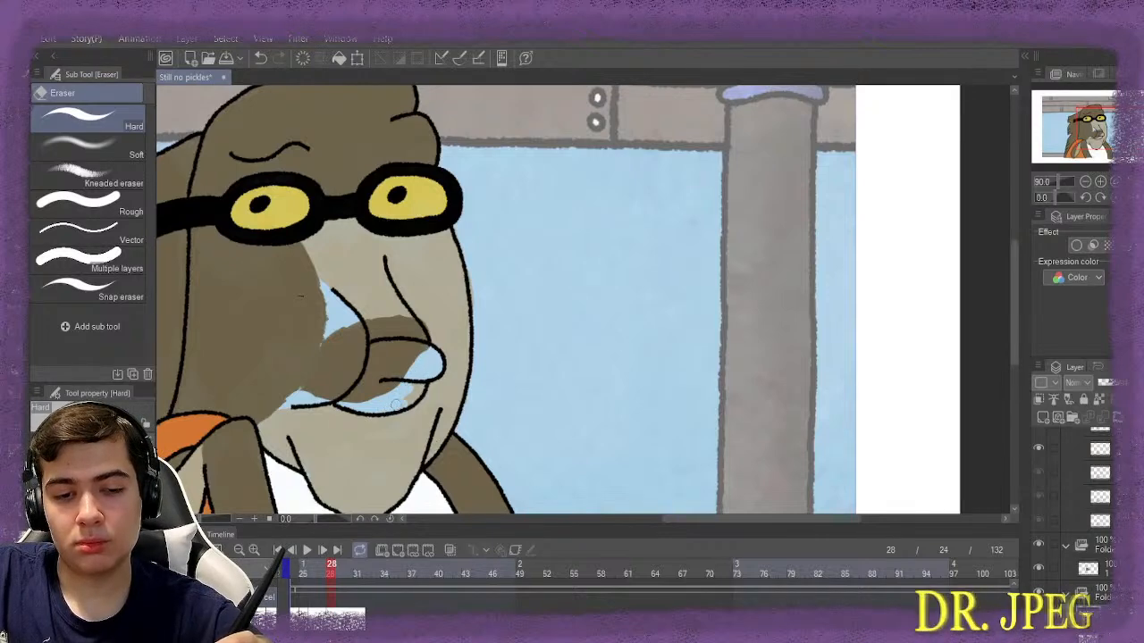
pyautogui.scroll(3, 414, 386)
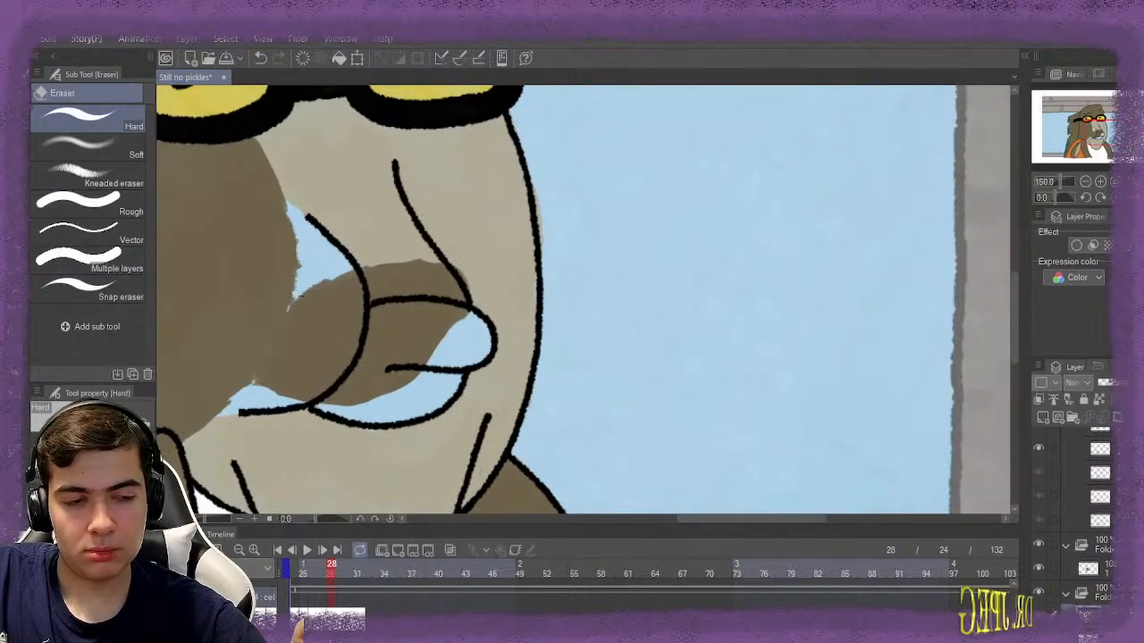
# Start a new empty colour cel on frame 30 and paint the chin, lips and outer muzzle beige with the Gouache brush
pyautogui.press('b')
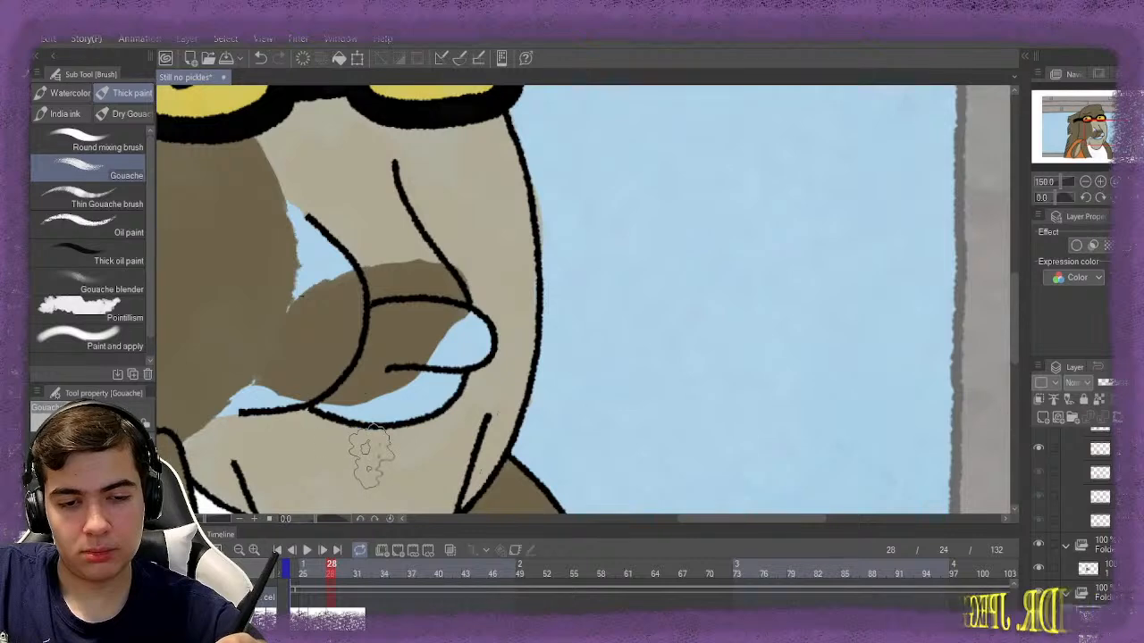
pyautogui.scroll(-3, 354, 453)
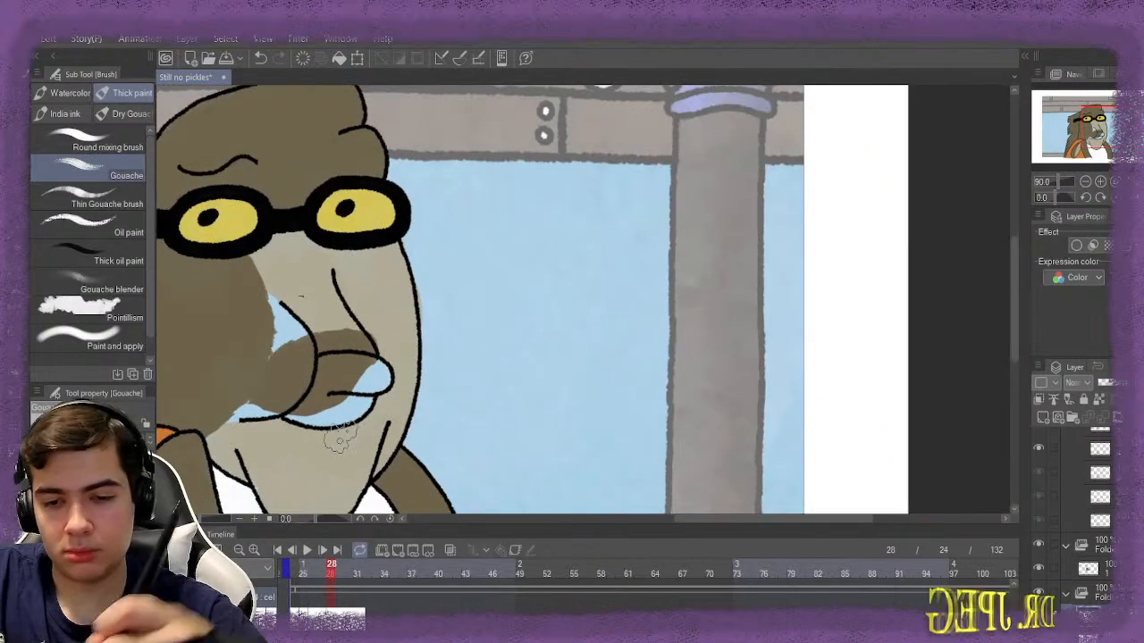
pyautogui.moveTo(771, 518); pyautogui.dragTo(709, 518)
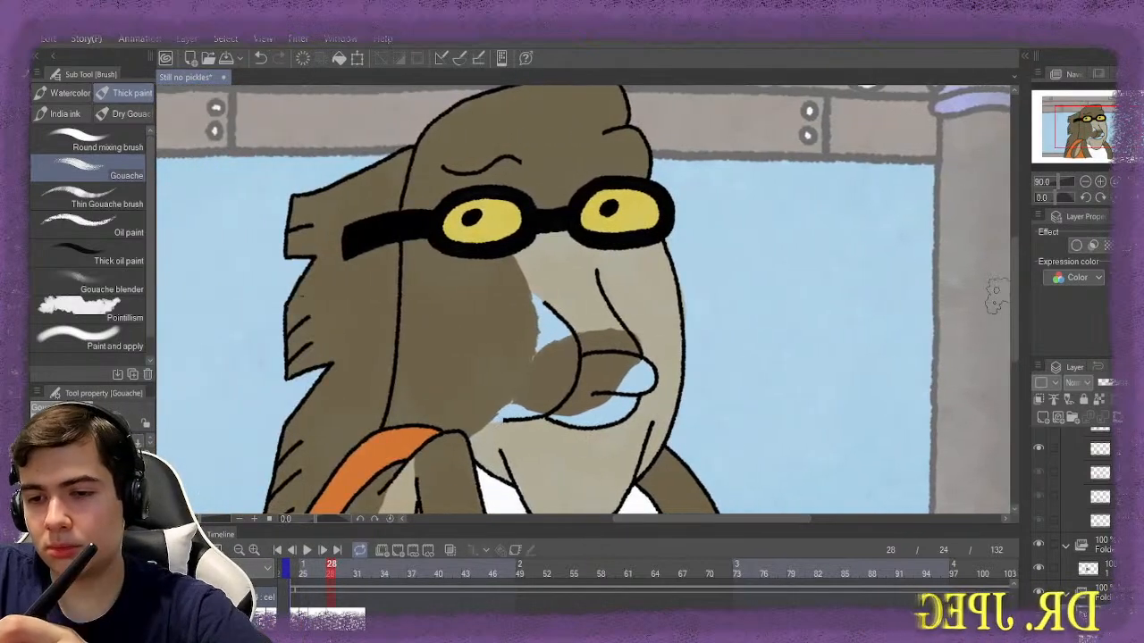
pyautogui.scroll(-2, 587, 298)
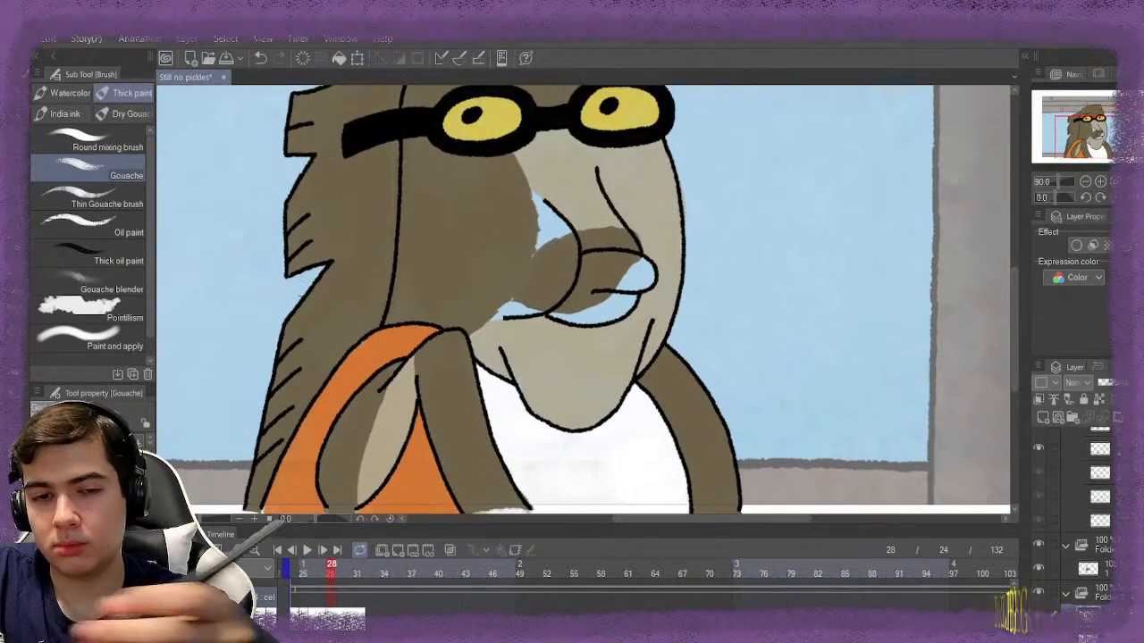
pyautogui.scroll(2, 384, 207)
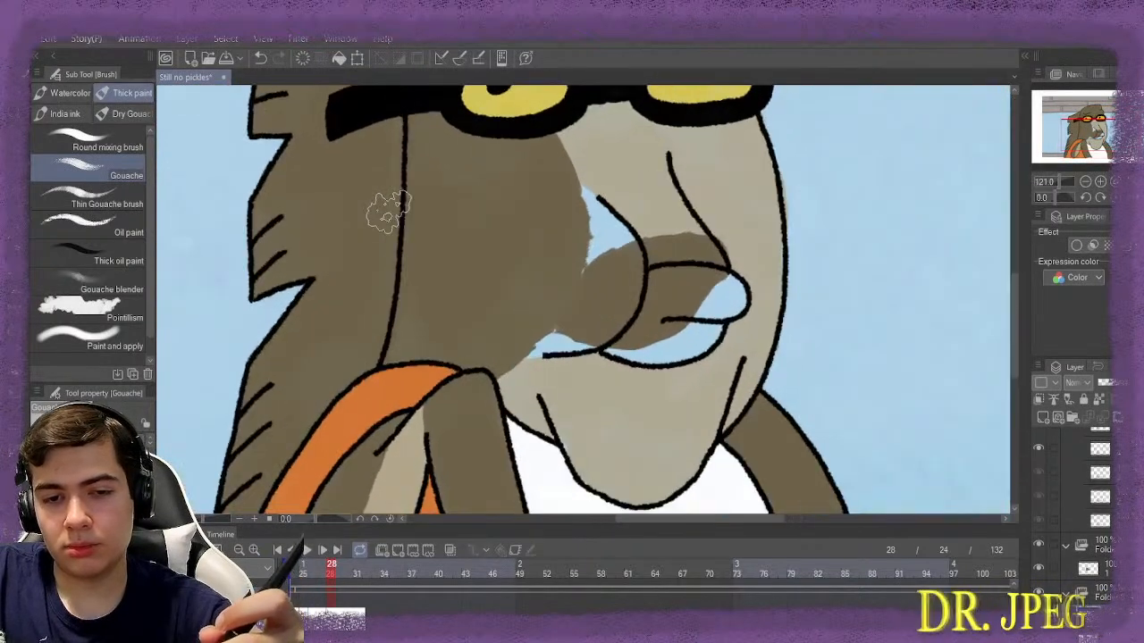
pyautogui.scroll(1, 459, 298)
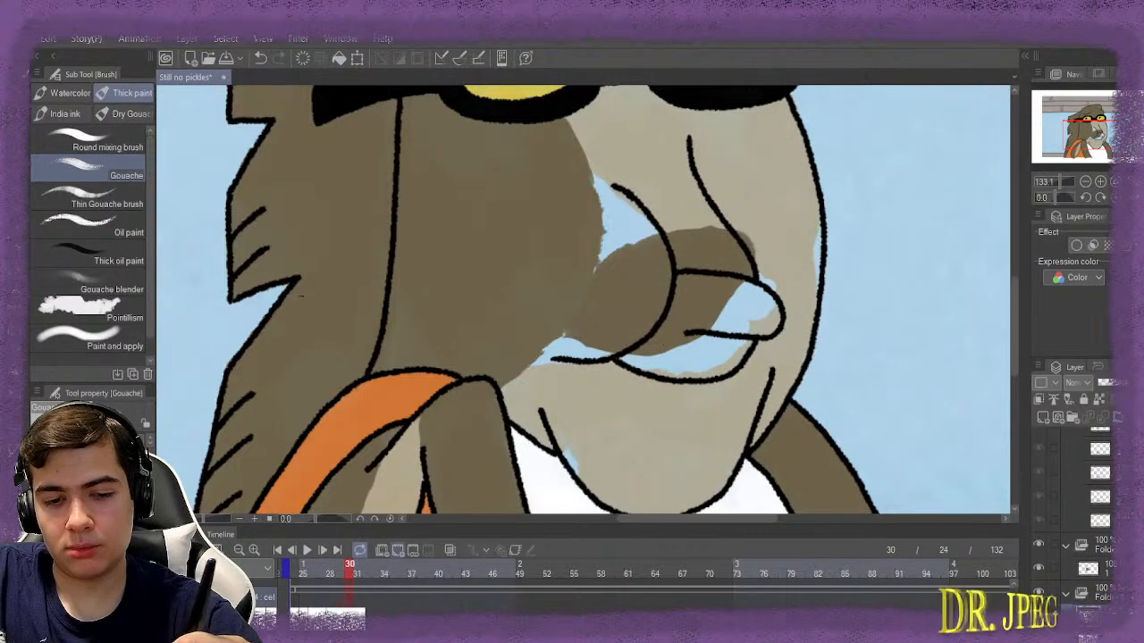
pyautogui.hotkey('ctrl', 'z')
pyautogui.moveTo(513, 397)
pyautogui.mouseDown()
pyautogui.moveTo(560, 389)
pyautogui.moveTo(549, 386)
pyautogui.moveTo(554, 402)
pyautogui.moveTo(578, 389)
pyautogui.moveTo(565, 404)
pyautogui.moveTo(576, 398)
pyautogui.moveTo(607, 442)
pyautogui.moveTo(596, 446)
pyautogui.moveTo(616, 460)
pyautogui.moveTo(592, 454)
pyautogui.moveTo(601, 462)
pyautogui.moveTo(632, 447)
pyautogui.moveTo(663, 469)
pyautogui.moveTo(719, 460)
pyautogui.moveTo(739, 413)
pyautogui.moveTo(689, 387)
pyautogui.moveTo(628, 395)
pyautogui.moveTo(600, 385)
pyautogui.moveTo(726, 341)
pyautogui.moveTo(741, 348)
pyautogui.moveTo(737, 398)
pyautogui.moveTo(757, 397)
pyautogui.moveTo(749, 415)
pyautogui.moveTo(780, 360)
pyautogui.moveTo(795, 198)
pyautogui.moveTo(790, 335)
pyautogui.moveTo(776, 120)
pyautogui.moveTo(786, 170)
pyautogui.moveTo(770, 159)
pyautogui.moveTo(753, 170)
pyautogui.moveTo(739, 141)
pyautogui.moveTo(752, 266)
pyautogui.moveTo(726, 321)
pyautogui.moveTo(685, 340)
pyautogui.moveTo(686, 356)
pyautogui.moveTo(697, 337)
pyautogui.moveTo(688, 287)
pyautogui.moveTo(722, 248)
pyautogui.moveTo(660, 105)
pyautogui.moveTo(711, 161)
pyautogui.moveTo(700, 187)
pyautogui.moveTo(714, 150)
pyautogui.moveTo(684, 178)
pyautogui.moveTo(710, 134)
pyautogui.moveTo(701, 232)
pyautogui.mouseUp()
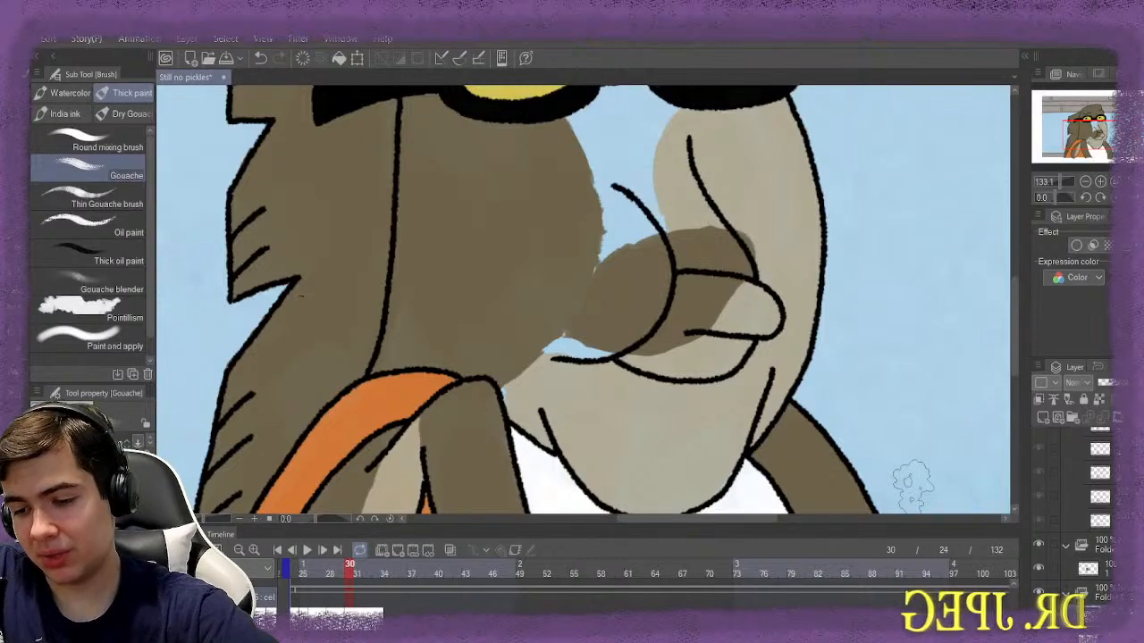
# Briefly check the hidden picture layer below the colour cels, and extend frame 30's beige across the nose bridge up to the glasses with Gouache
pyautogui.scroll(-2, 1072, 510)
pyautogui.scroll(-2, 1072, 509)
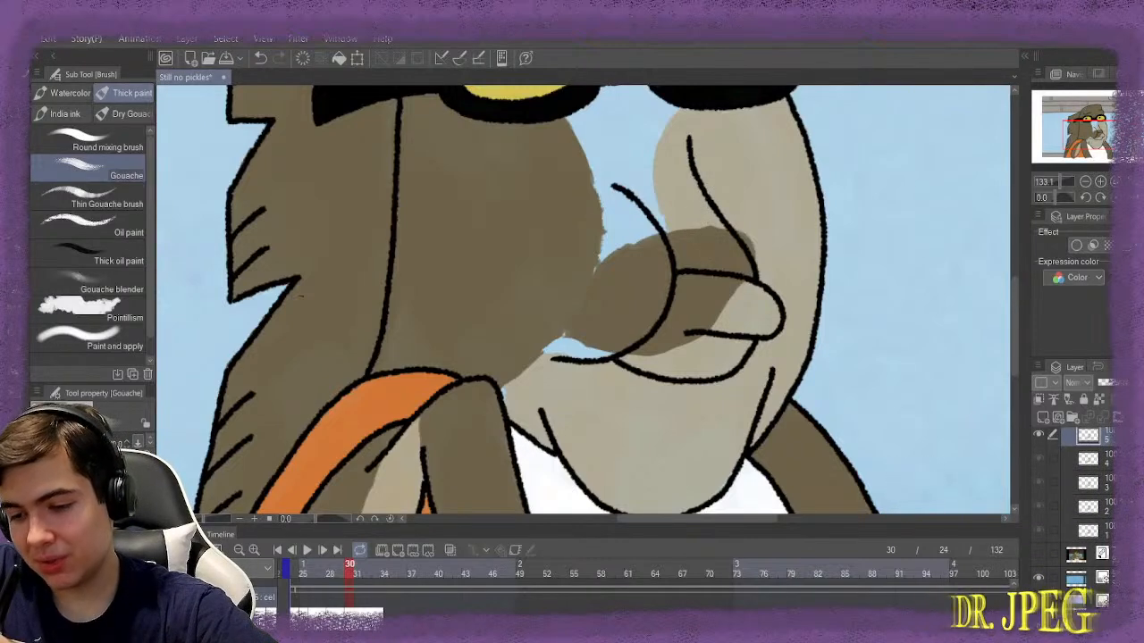
pyautogui.click(1038, 554)
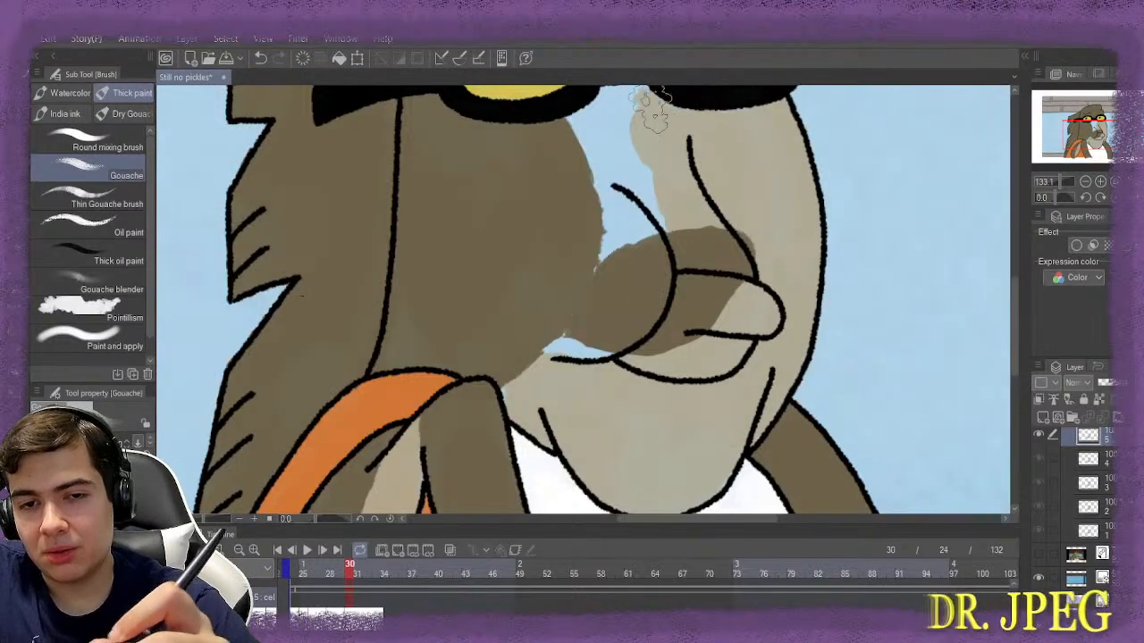
pyautogui.moveTo(634, 105)
pyautogui.mouseDown()
pyautogui.moveTo(650, 183)
pyautogui.moveTo(706, 210)
pyautogui.moveTo(724, 250)
pyautogui.mouseUp()
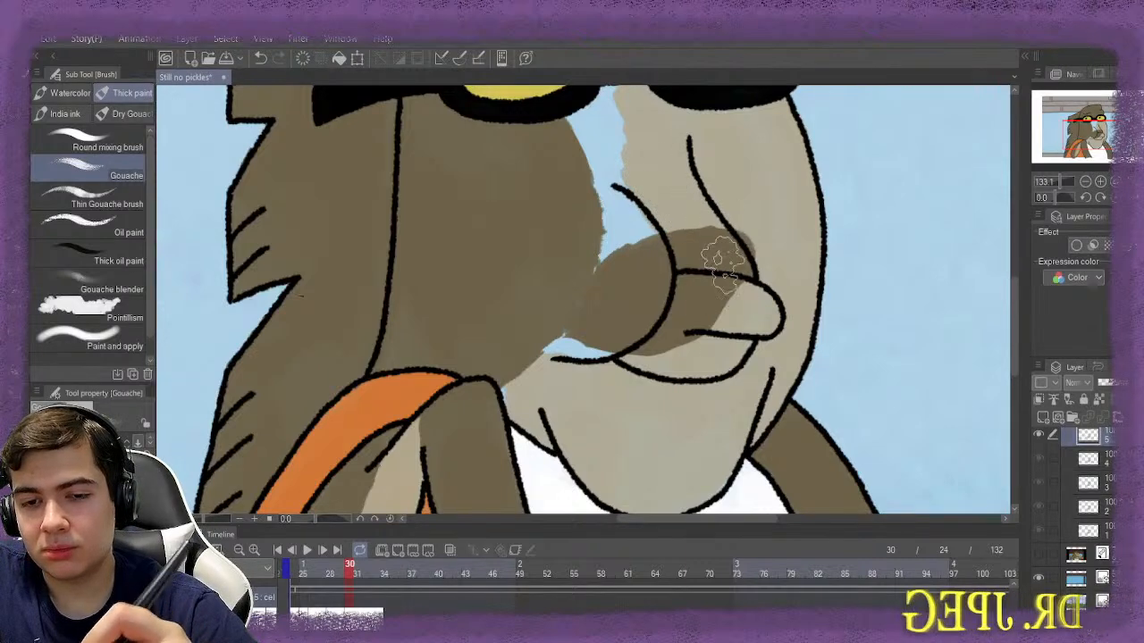
pyautogui.press('e')
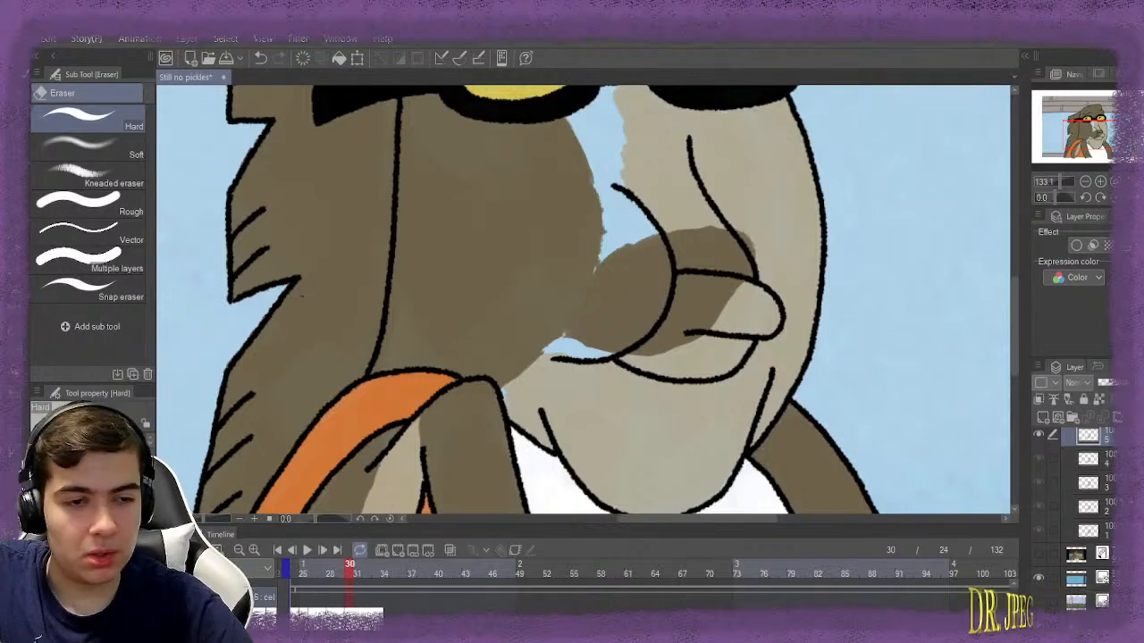
pyautogui.press('b')
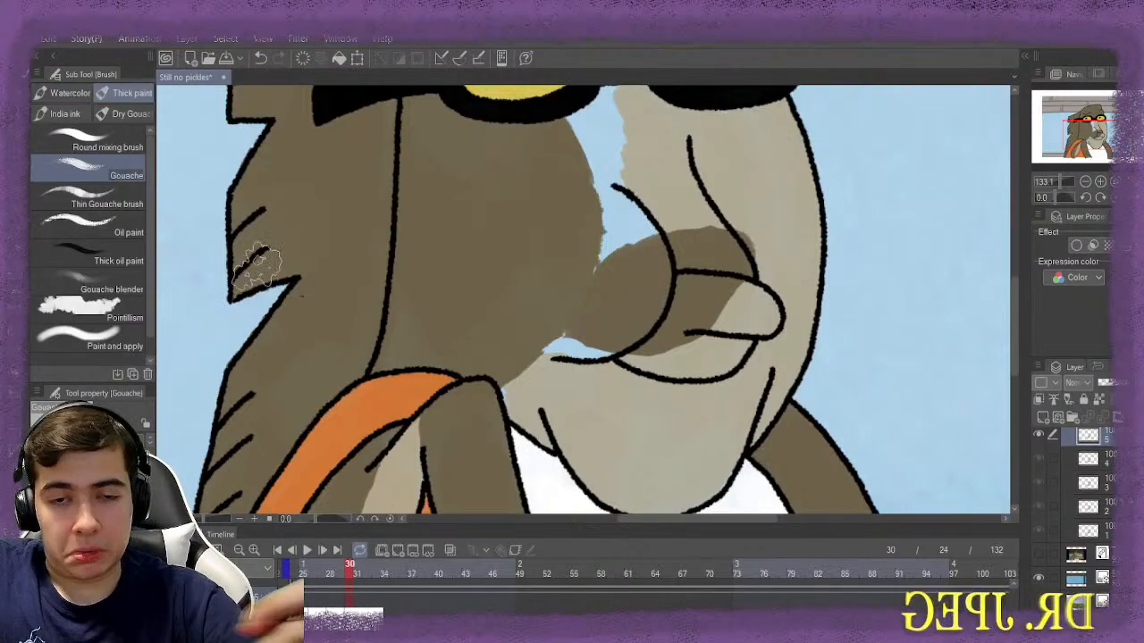
pyautogui.scroll(5, 625, 268)
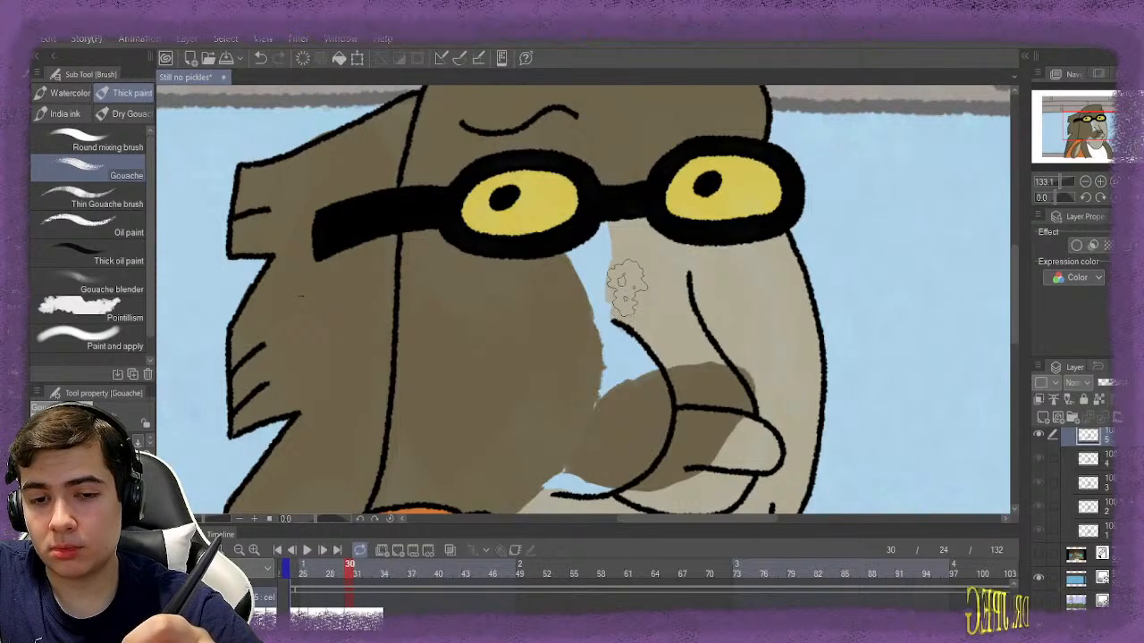
# Erase the beige inside the upper and lower lips on frame 30 with the Hard eraser
pyautogui.press('e')
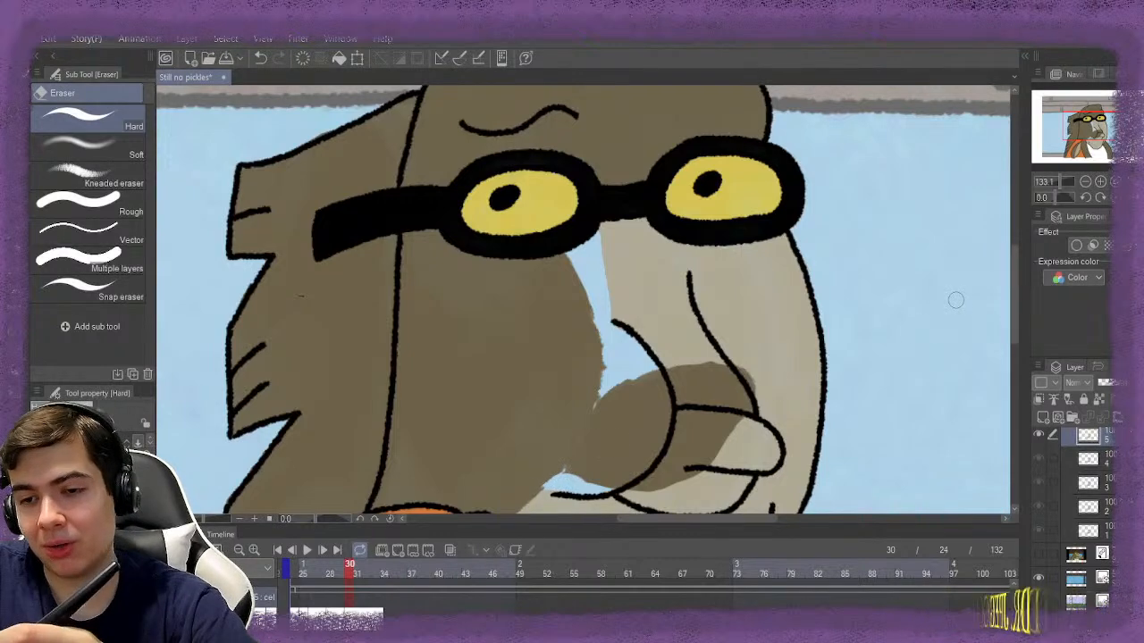
pyautogui.scroll(-3, 955, 300)
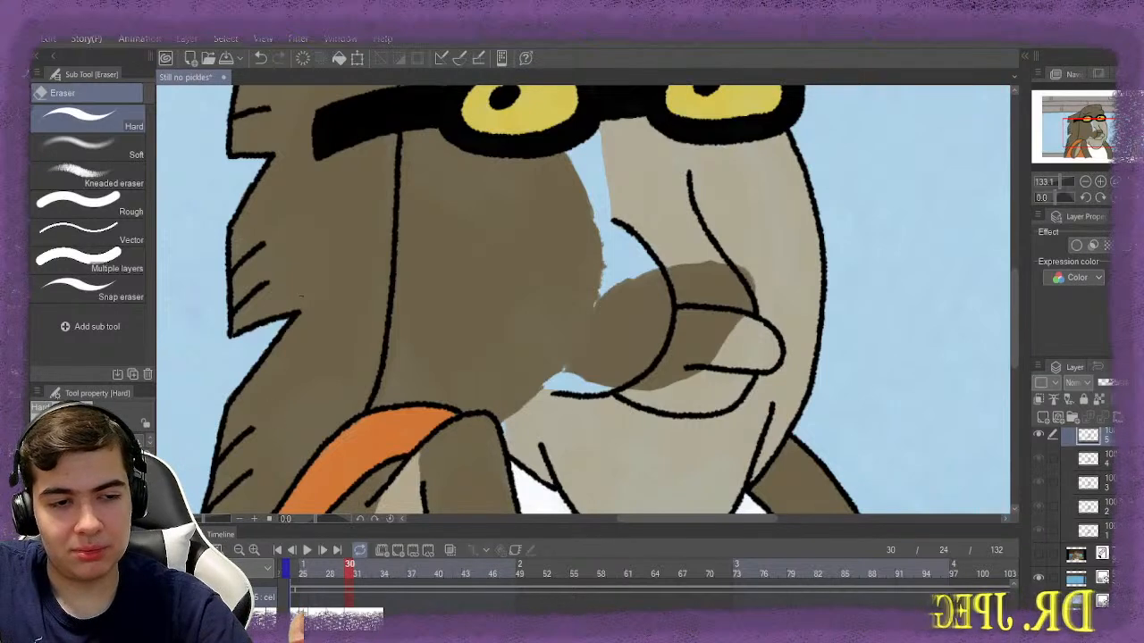
pyautogui.press('b')
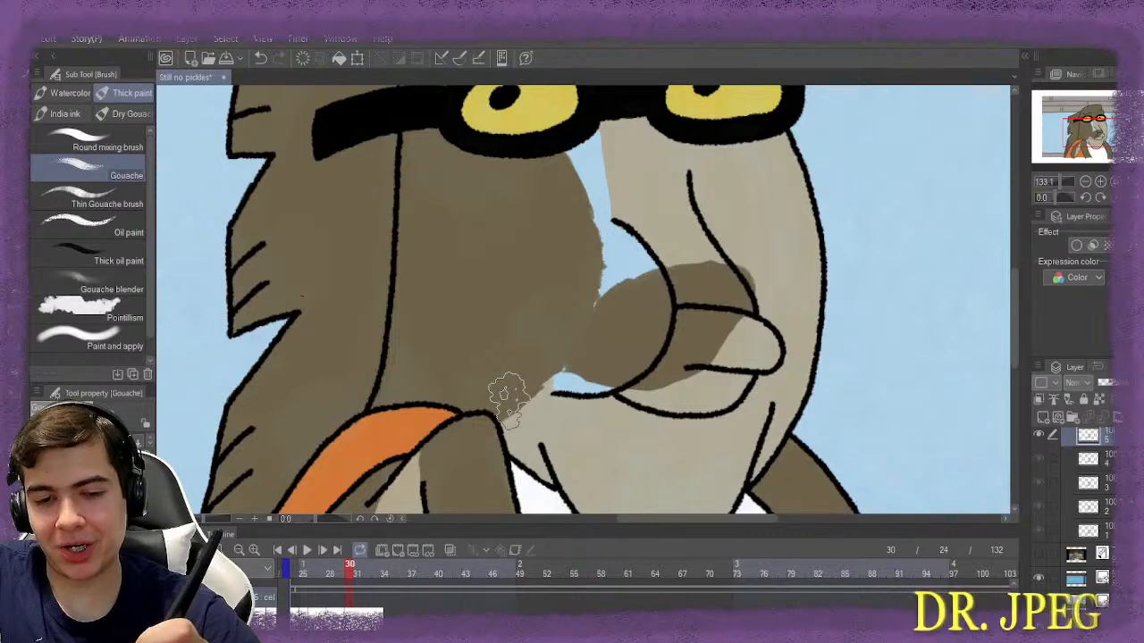
pyautogui.press('e')
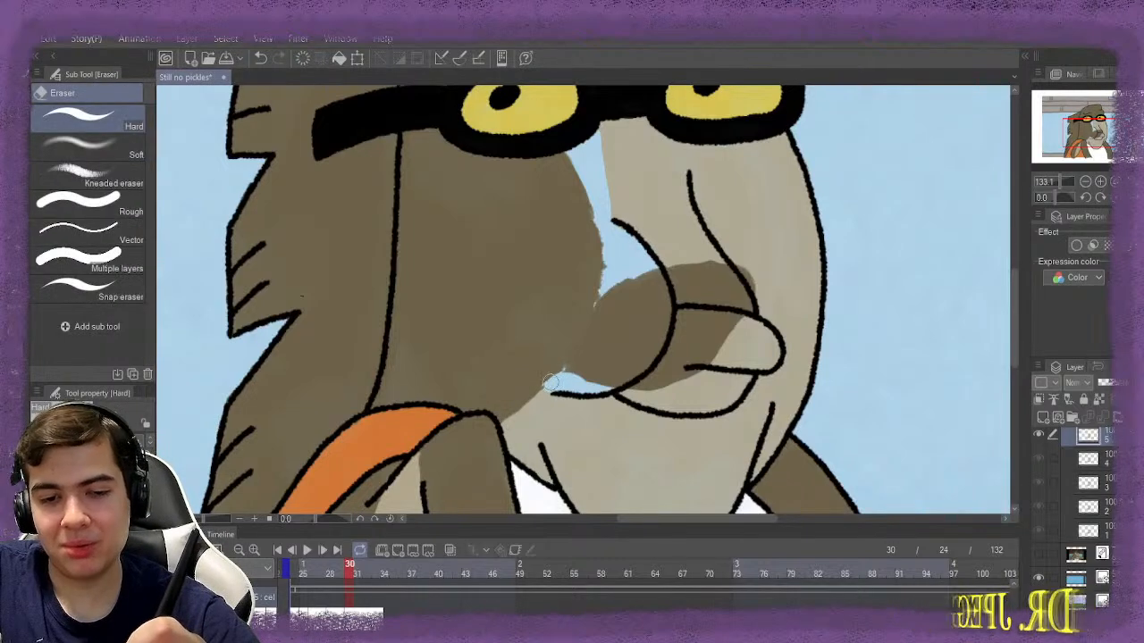
pyautogui.moveTo(662, 399)
pyautogui.mouseDown()
pyautogui.moveTo(622, 394)
pyautogui.moveTo(722, 398)
pyautogui.moveTo(742, 377)
pyautogui.moveTo(736, 333)
pyautogui.moveTo(731, 349)
pyautogui.moveTo(750, 345)
pyautogui.moveTo(754, 355)
pyautogui.moveTo(757, 340)
pyautogui.moveTo(772, 350)
pyautogui.moveTo(745, 335)
pyautogui.mouseUp()
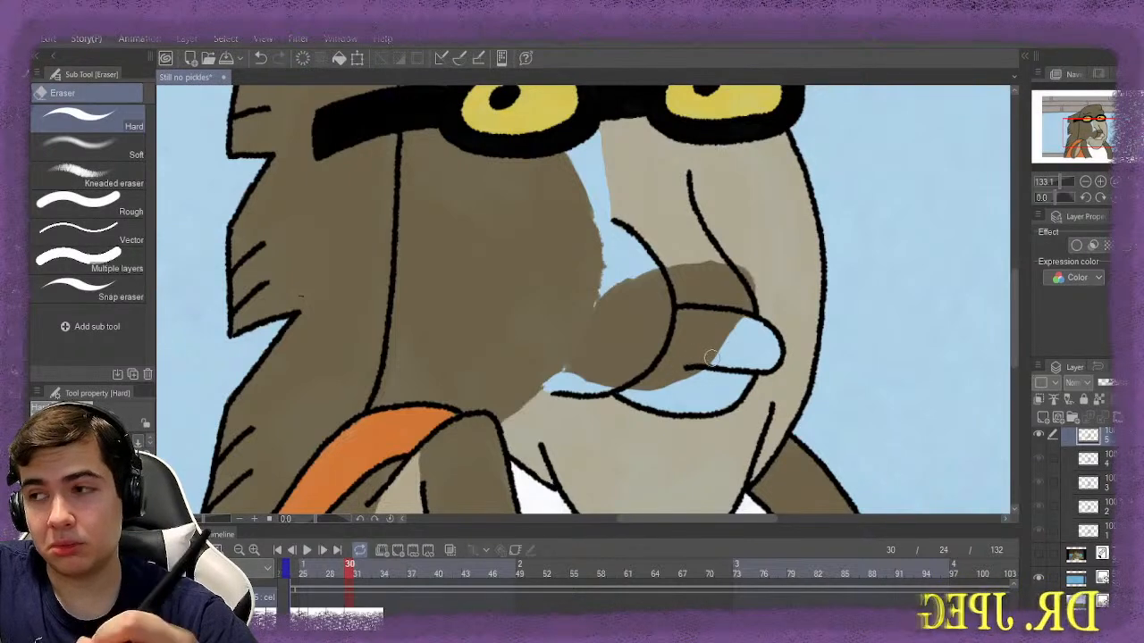
pyautogui.scroll(-2, 536, 380)
pyautogui.scroll(3, 540, 378)
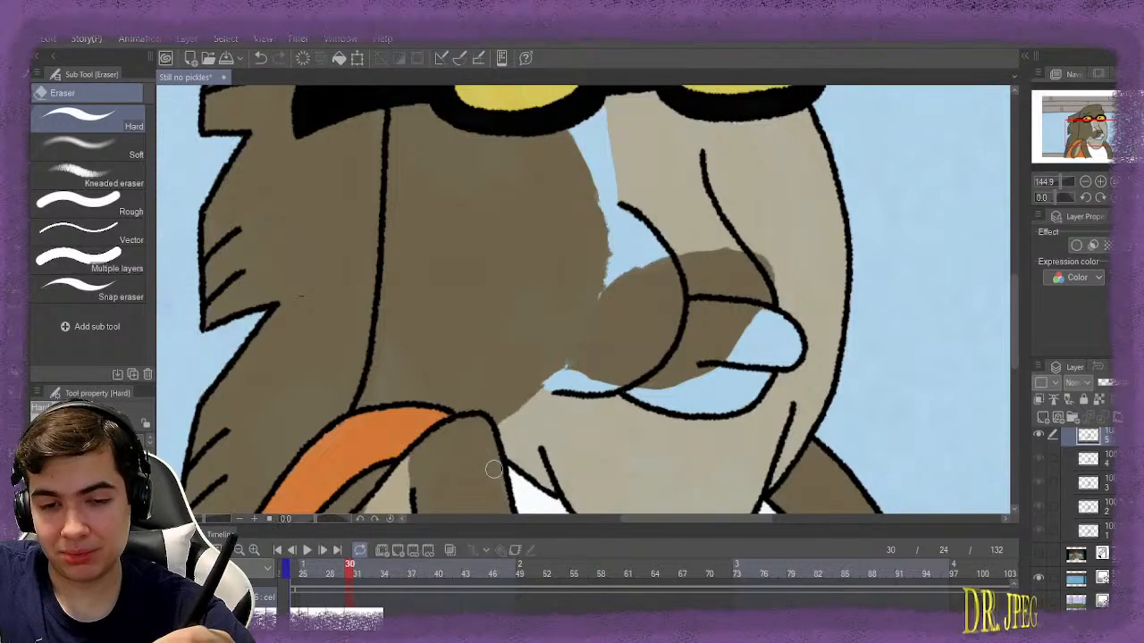
# Start a new empty colour cel on frame 31 and paint the chin, outer muzzle and nose bridge beige with Gouache, keeping the lips clear
pyautogui.scroll(-2, 500, 410)
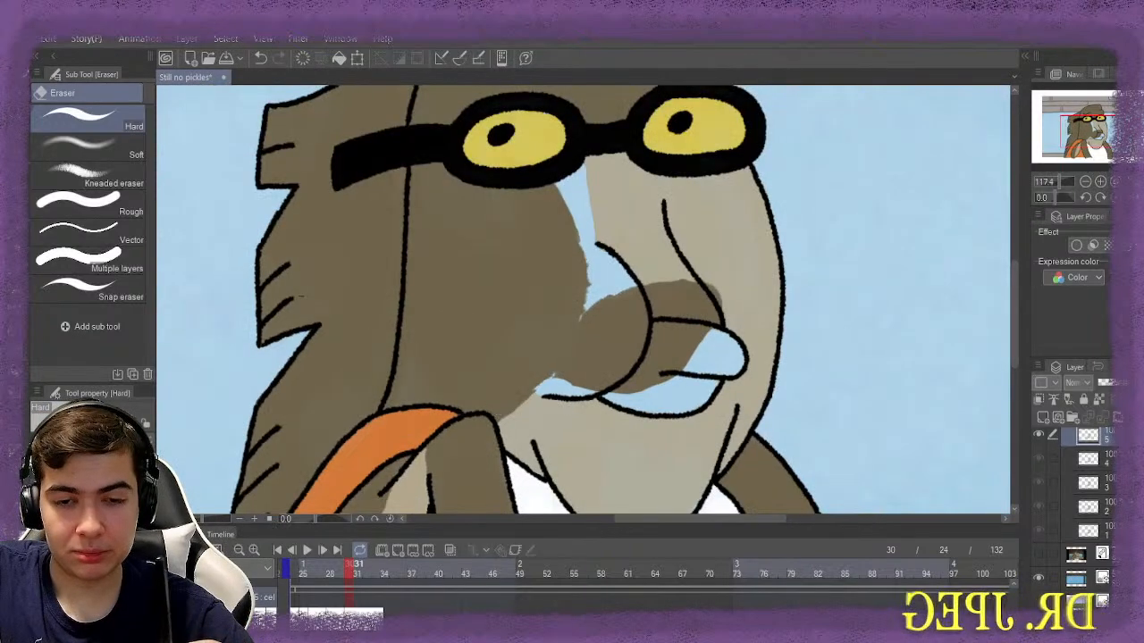
pyautogui.press('Right')
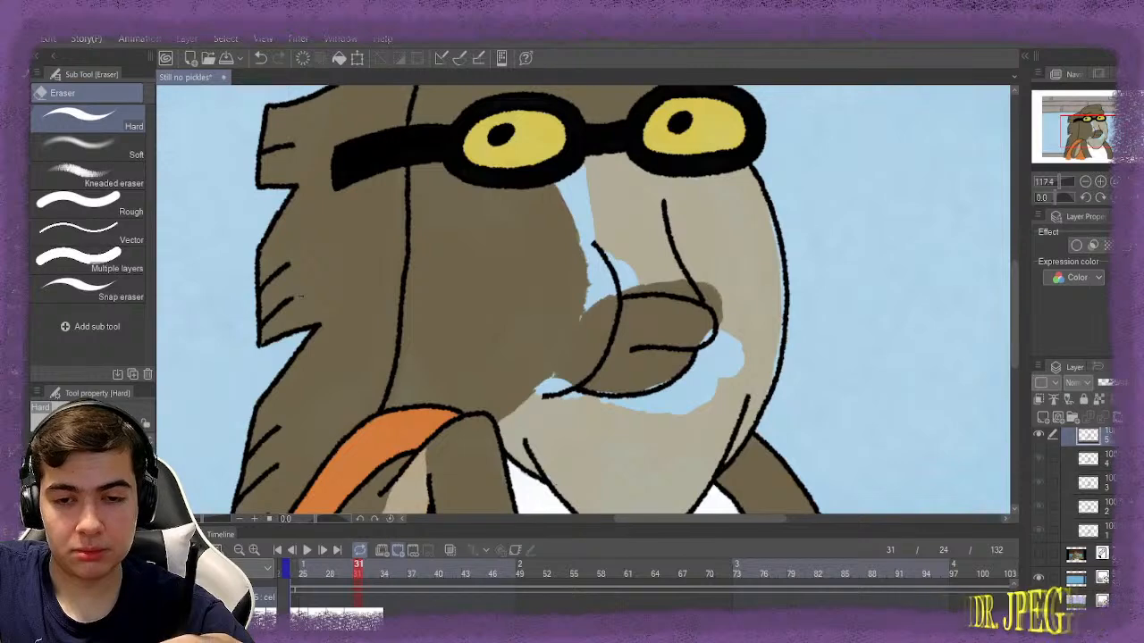
pyautogui.hotkey('ctrl', 'shift', 'n')
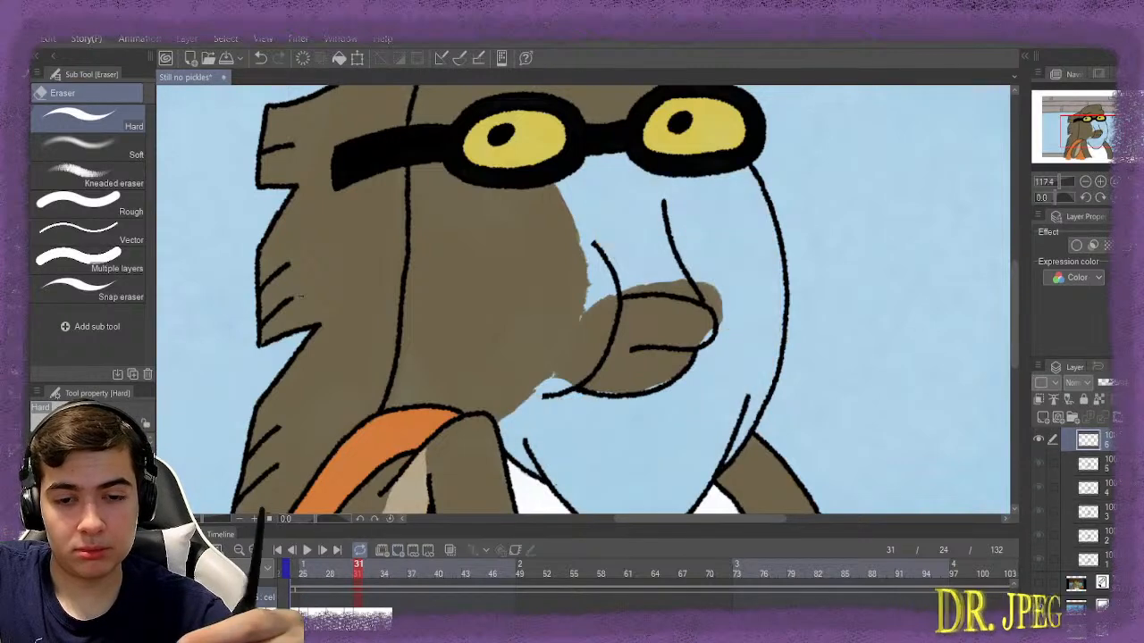
pyautogui.press('b')
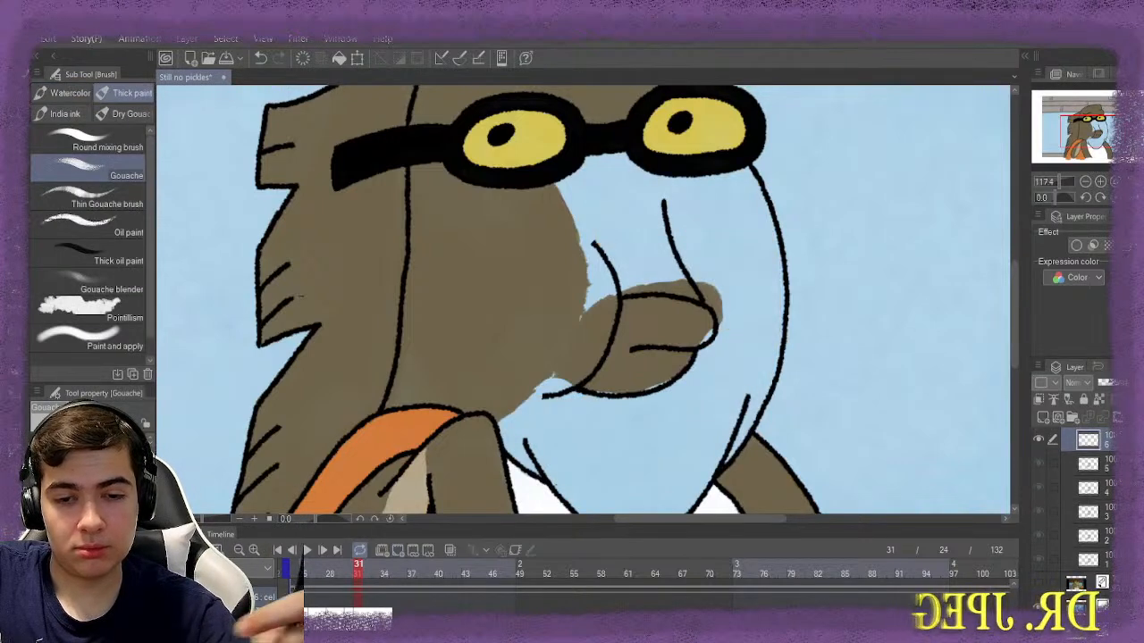
pyautogui.moveTo(520, 403)
pyautogui.mouseDown()
pyautogui.moveTo(525, 420)
pyautogui.moveTo(563, 426)
pyautogui.moveTo(521, 431)
pyautogui.moveTo(571, 442)
pyautogui.moveTo(585, 460)
pyautogui.moveTo(542, 447)
pyautogui.moveTo(581, 452)
pyautogui.mouseUp()
pyautogui.scroll(-2, 581, 451)
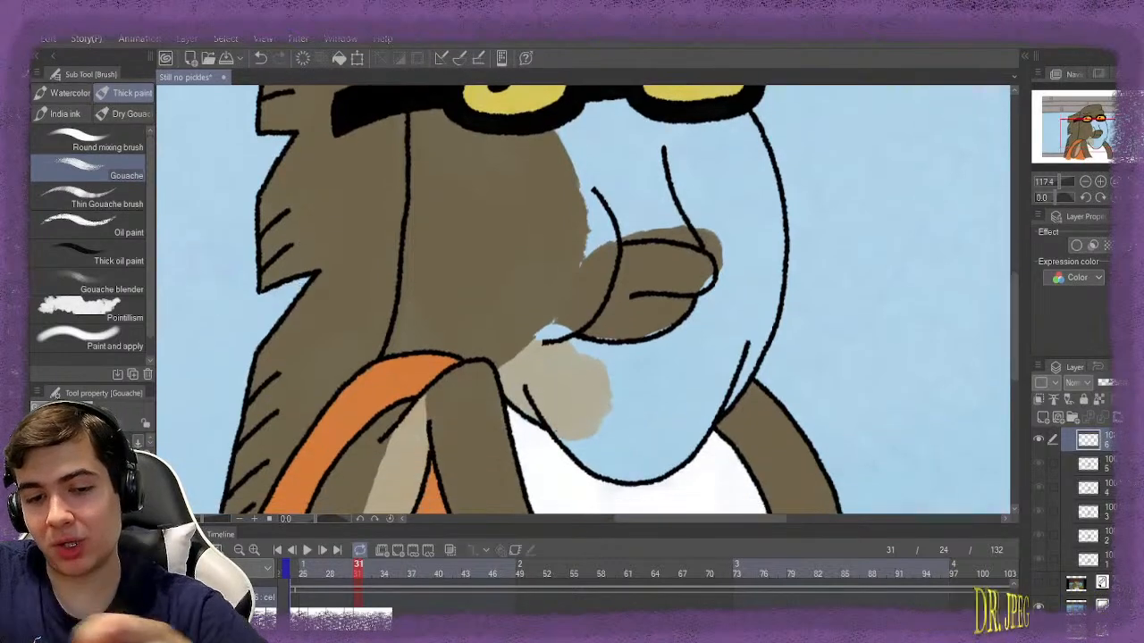
pyautogui.moveTo(577, 409)
pyautogui.mouseDown()
pyautogui.moveTo(610, 429)
pyautogui.moveTo(578, 404)
pyautogui.moveTo(594, 423)
pyautogui.moveTo(576, 422)
pyautogui.moveTo(610, 454)
pyautogui.moveTo(619, 442)
pyautogui.moveTo(603, 434)
pyautogui.moveTo(636, 413)
pyautogui.moveTo(625, 370)
pyautogui.moveTo(608, 357)
pyautogui.moveTo(679, 315)
pyautogui.moveTo(671, 398)
pyautogui.moveTo(639, 452)
pyautogui.moveTo(668, 440)
pyautogui.moveTo(667, 460)
pyautogui.moveTo(695, 405)
pyautogui.moveTo(719, 403)
pyautogui.moveTo(733, 380)
pyautogui.moveTo(768, 224)
pyautogui.moveTo(776, 253)
pyautogui.moveTo(746, 141)
pyautogui.moveTo(701, 190)
pyautogui.moveTo(723, 279)
pyautogui.moveTo(722, 257)
pyautogui.moveTo(701, 355)
pyautogui.moveTo(691, 348)
pyautogui.moveTo(698, 243)
pyautogui.moveTo(660, 205)
pyautogui.moveTo(606, 112)
pyautogui.moveTo(605, 172)
pyautogui.moveTo(632, 201)
pyautogui.moveTo(628, 156)
pyautogui.moveTo(662, 207)
pyautogui.moveTo(629, 160)
pyautogui.moveTo(666, 179)
pyautogui.moveTo(685, 143)
pyautogui.moveTo(708, 248)
pyautogui.moveTo(706, 352)
pyautogui.moveTo(585, 357)
pyautogui.mouseUp()
pyautogui.press('e')
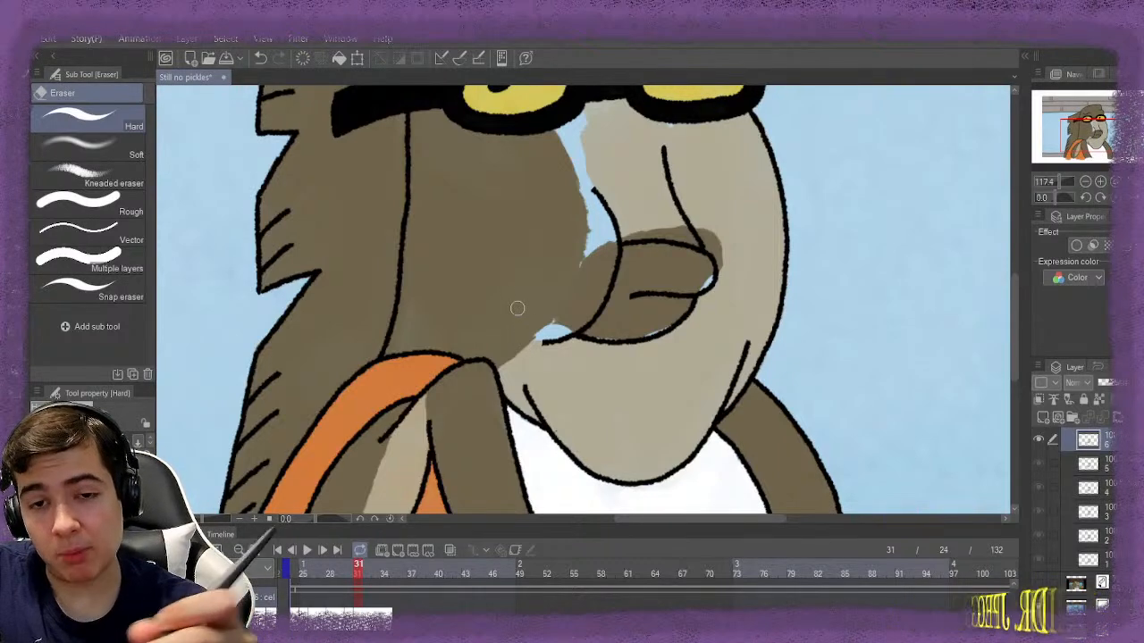
pyautogui.press('b')
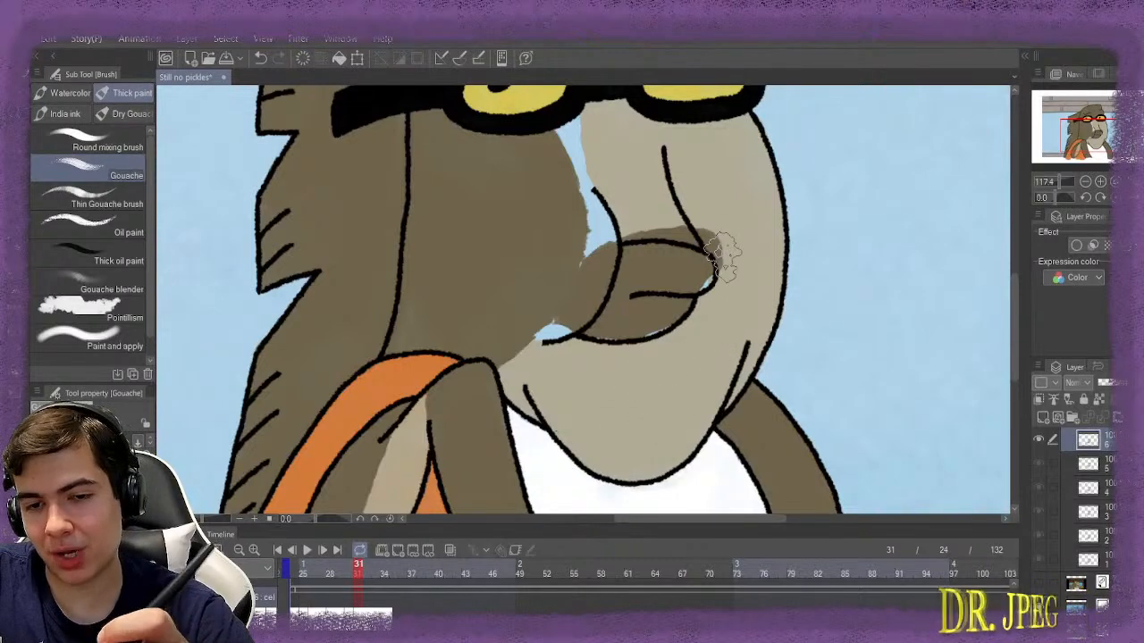
pyautogui.press('e')
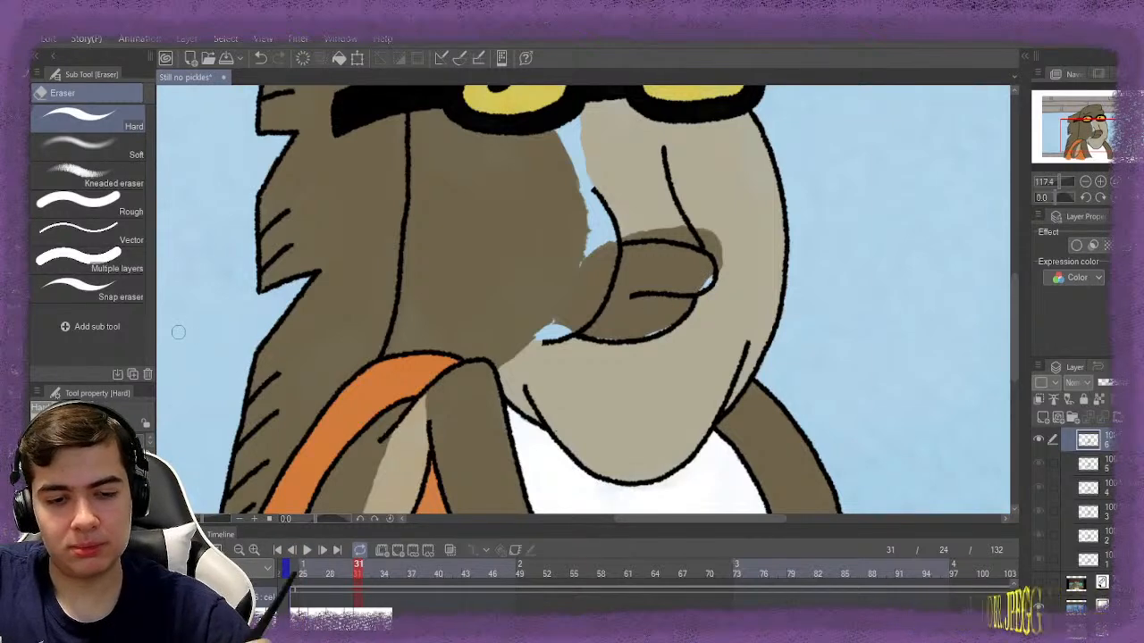
# Play back the animation and compare the face colouring with the outlines on frames 29, 30, 32 and 42
pyautogui.press('Right')
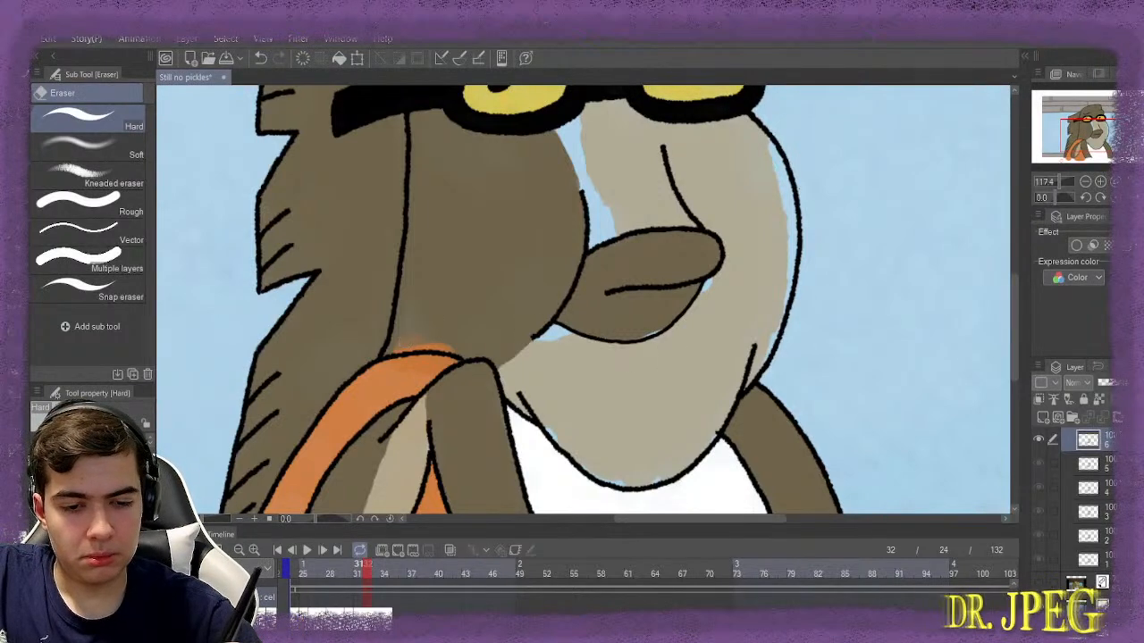
pyautogui.press(',')
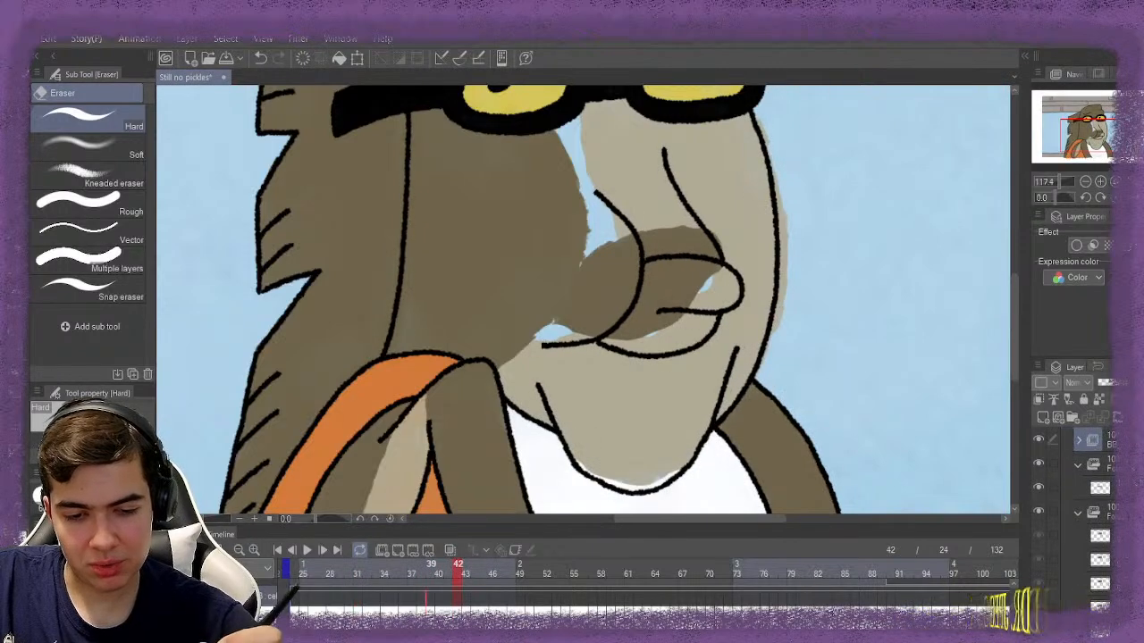
pyautogui.hscroll(-3, 645, 581)
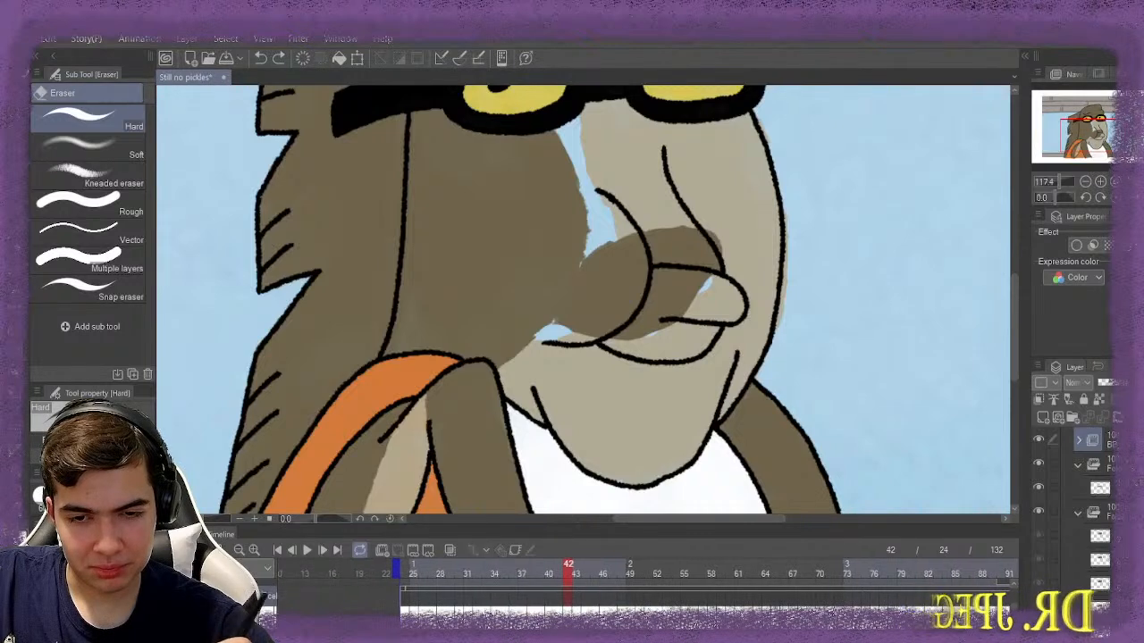
pyautogui.press('space')
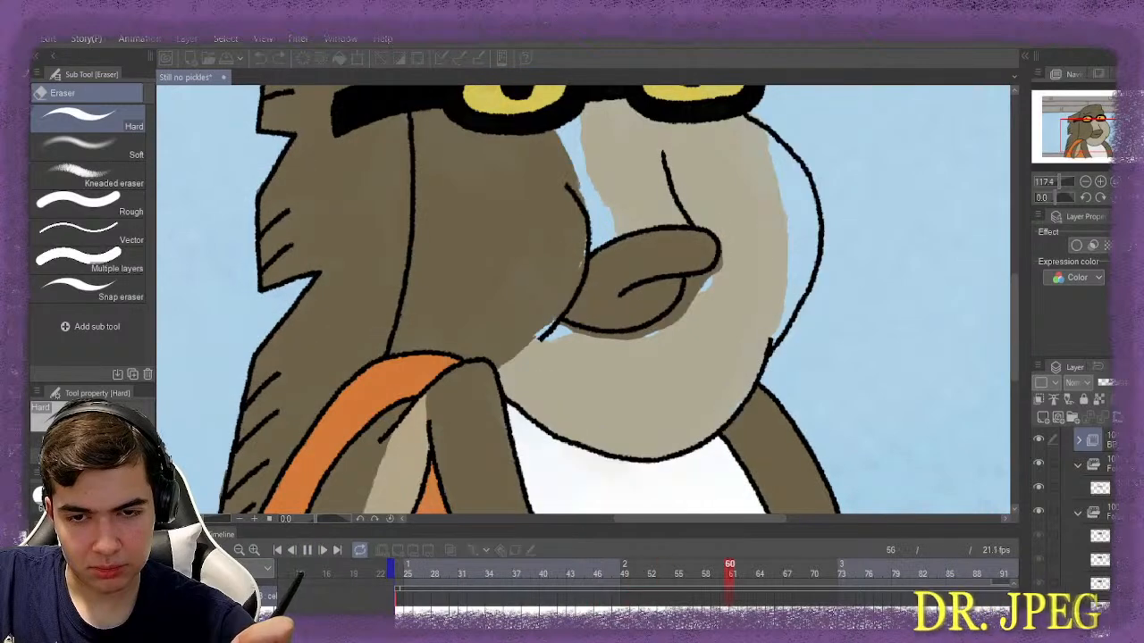
pyautogui.press('space')
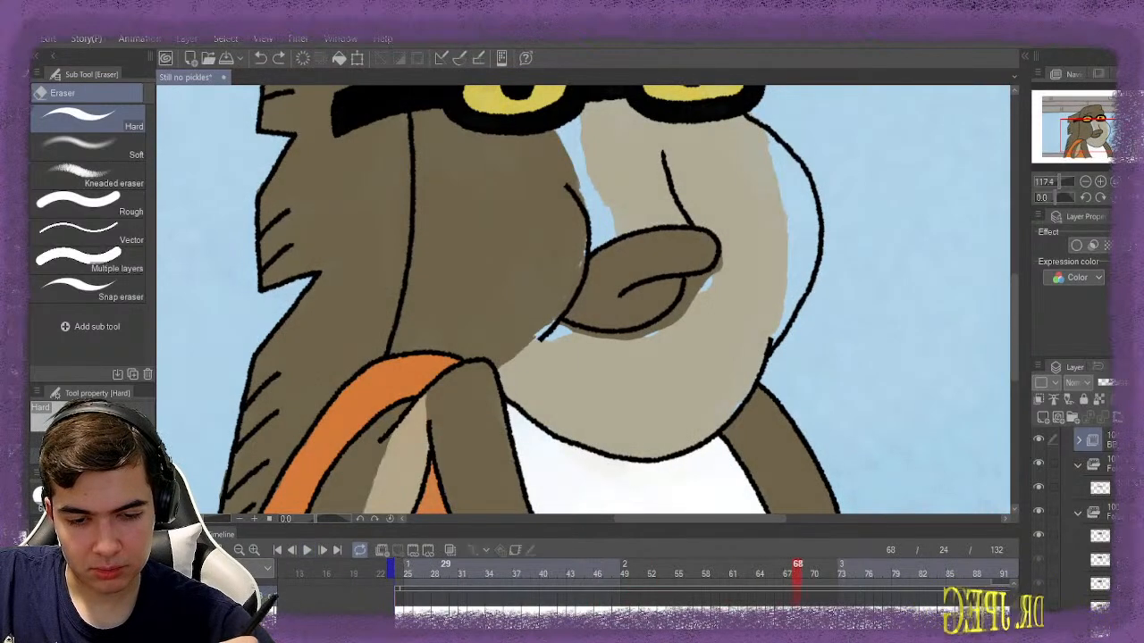
pyautogui.click(445, 572)
pyautogui.click(454, 572)
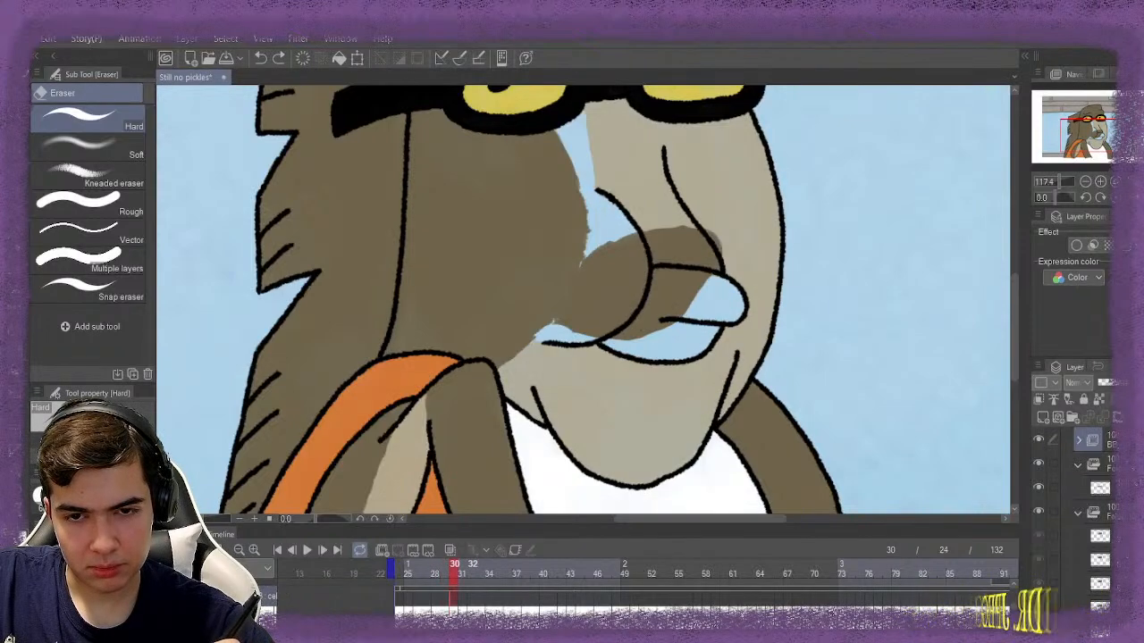
pyautogui.click(473, 572)
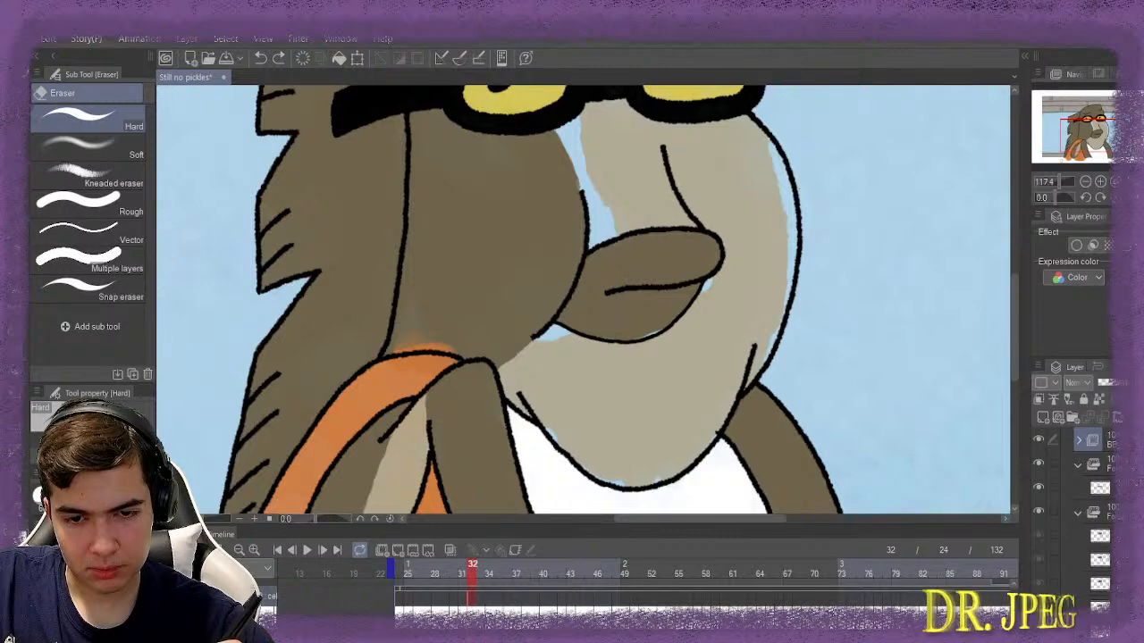
# Look through the timeline's layer tracks to examine which cels are assigned around frame 32
pyautogui.scroll(-4, 626, 594)
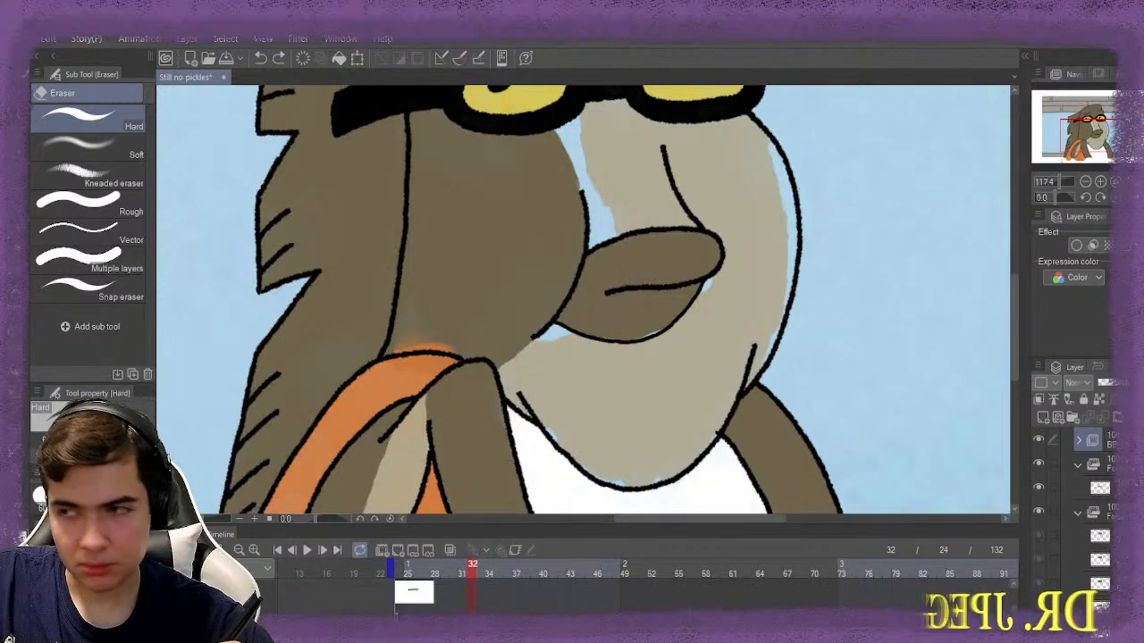
pyautogui.scroll(-3, 1005, 610)
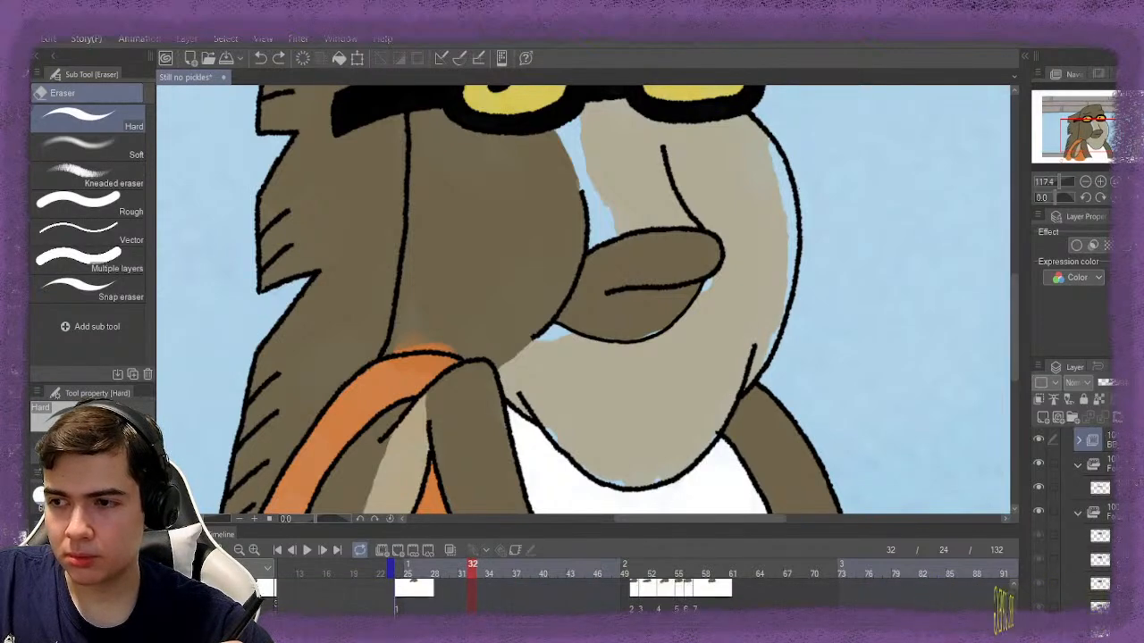
pyautogui.scroll(-4, 639, 598)
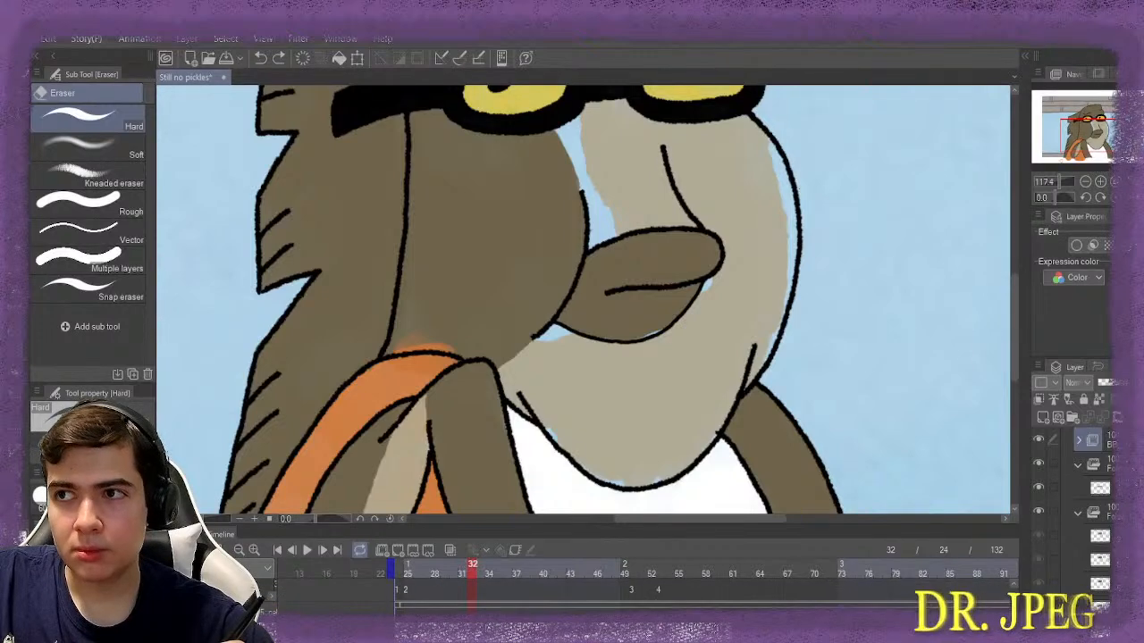
pyautogui.scroll(-4, 409, 596)
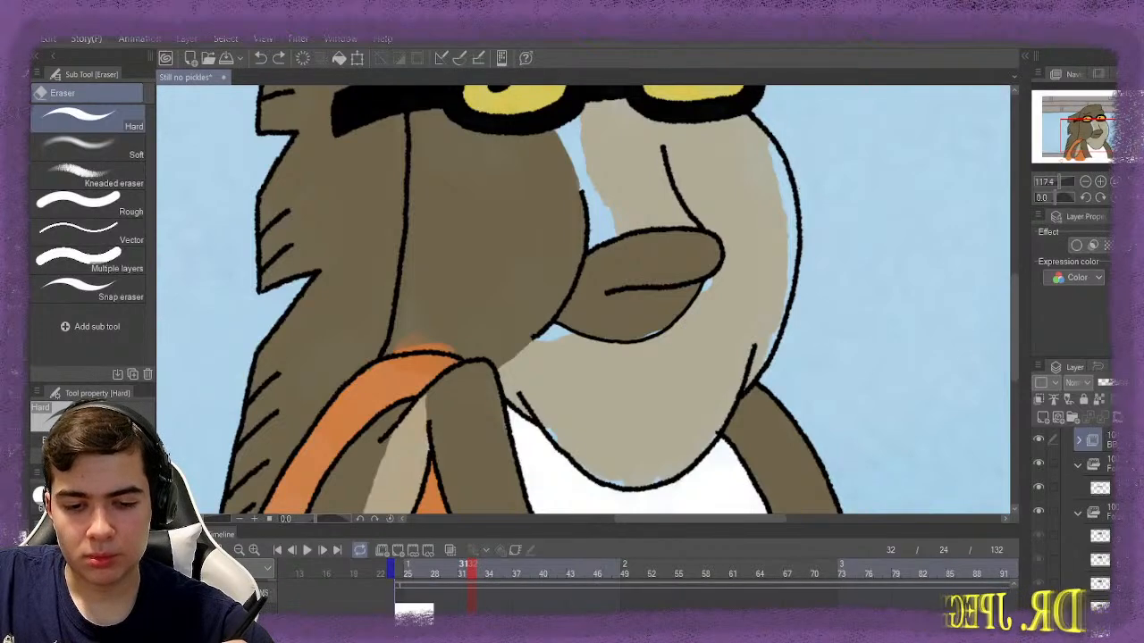
pyautogui.scroll(-4, 409, 596)
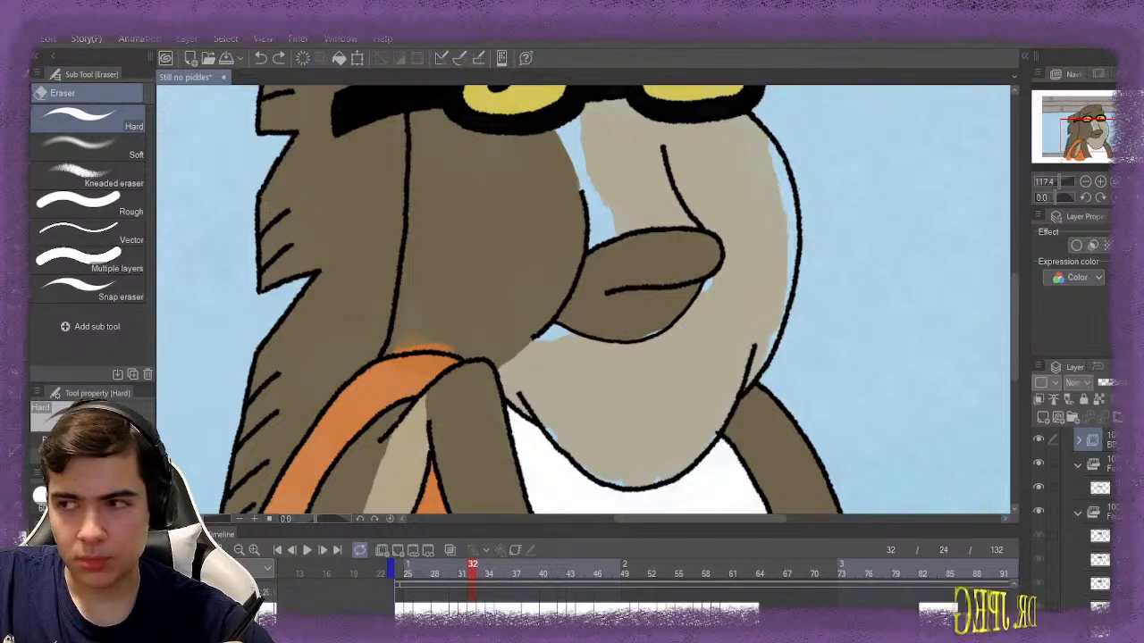
pyautogui.scroll(-3, 409, 596)
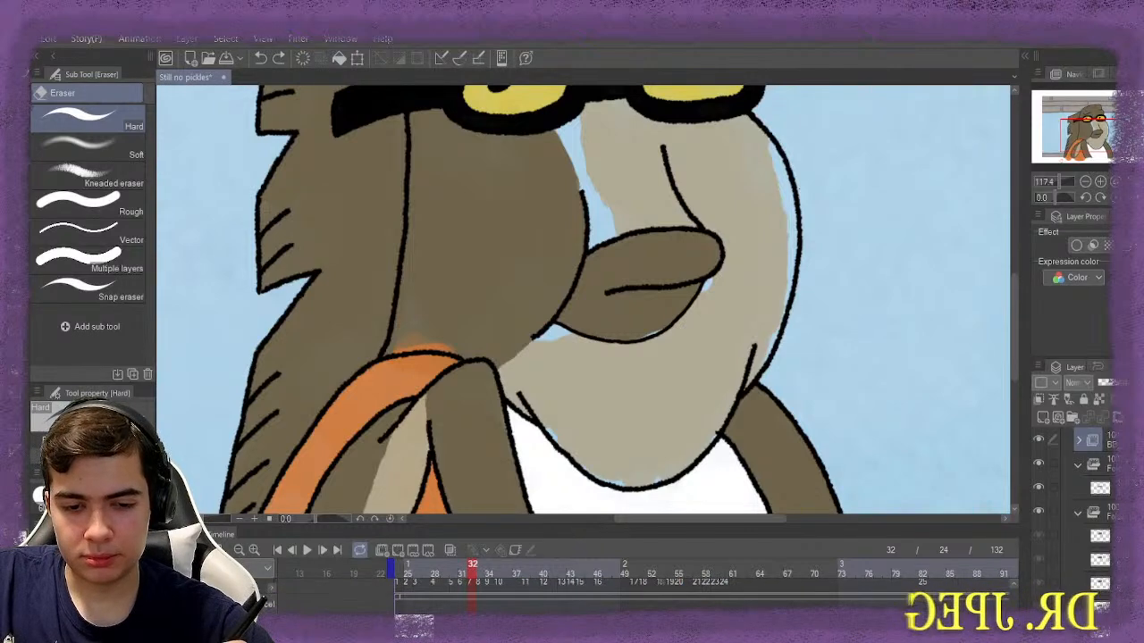
pyautogui.scroll(-2, 411, 598)
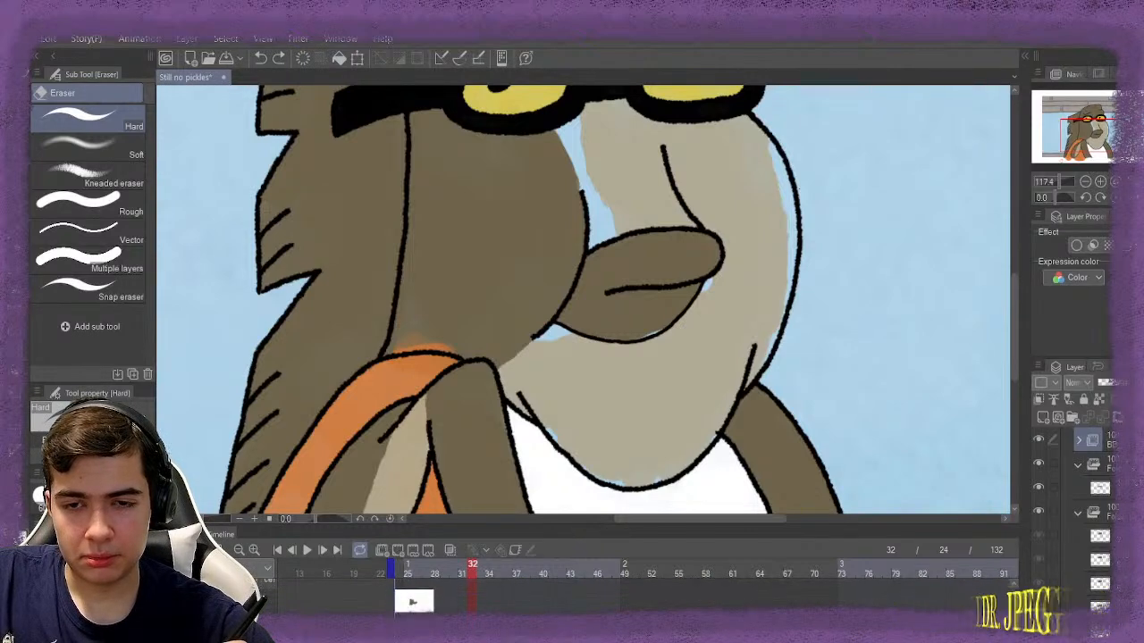